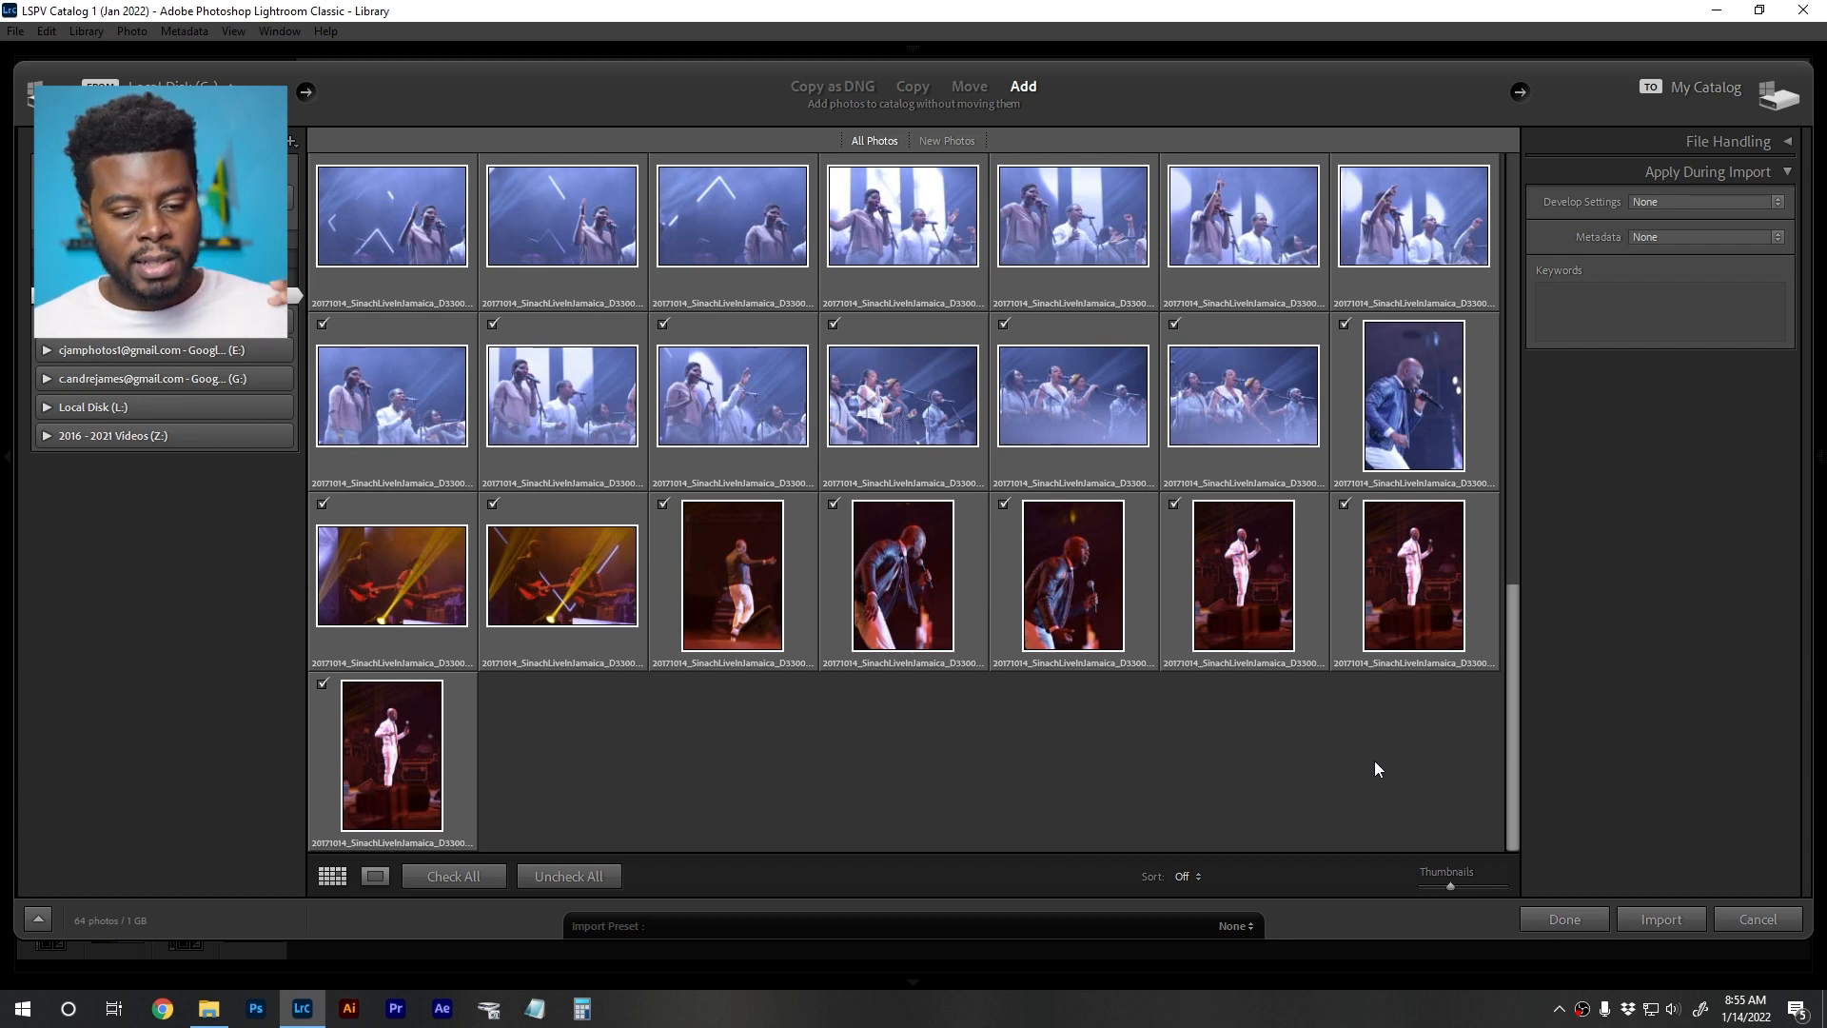
Step: Import the checked concert photos into the catalog and slightly enlarge the grid thumbnails
left_click(1664, 928)
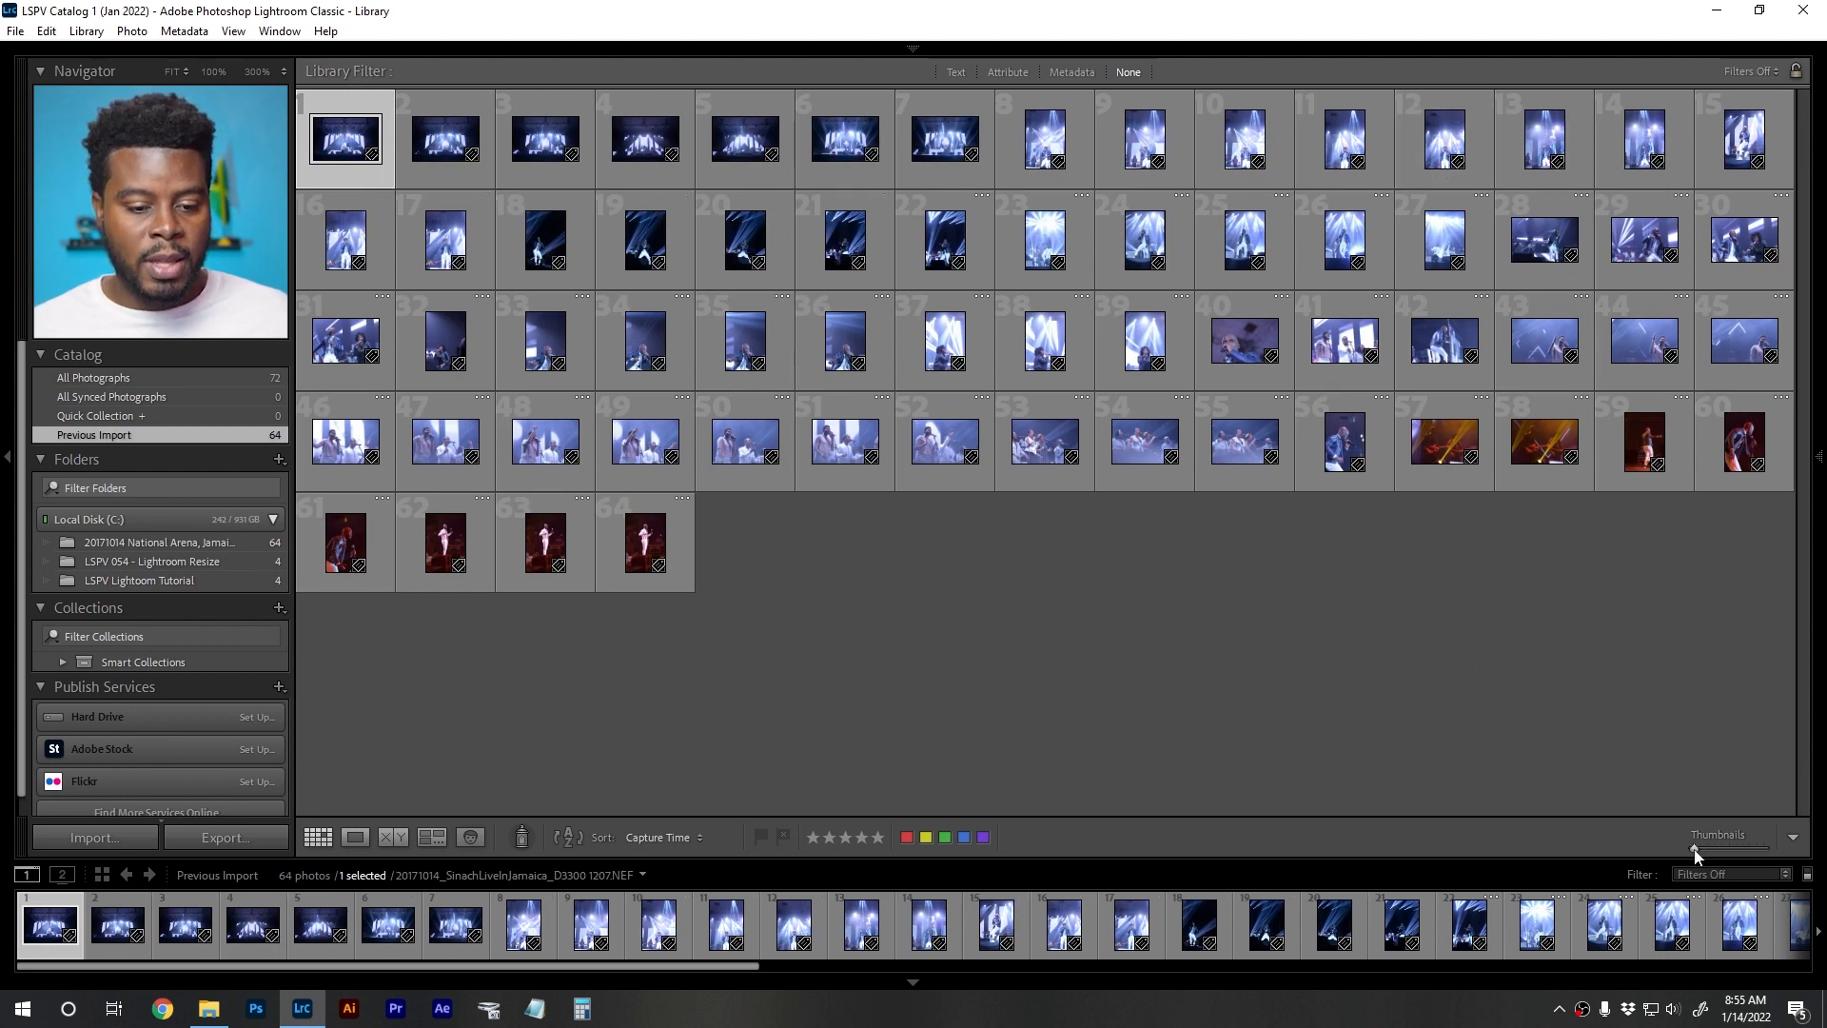
left_click_drag(1704, 849, 1709, 849)
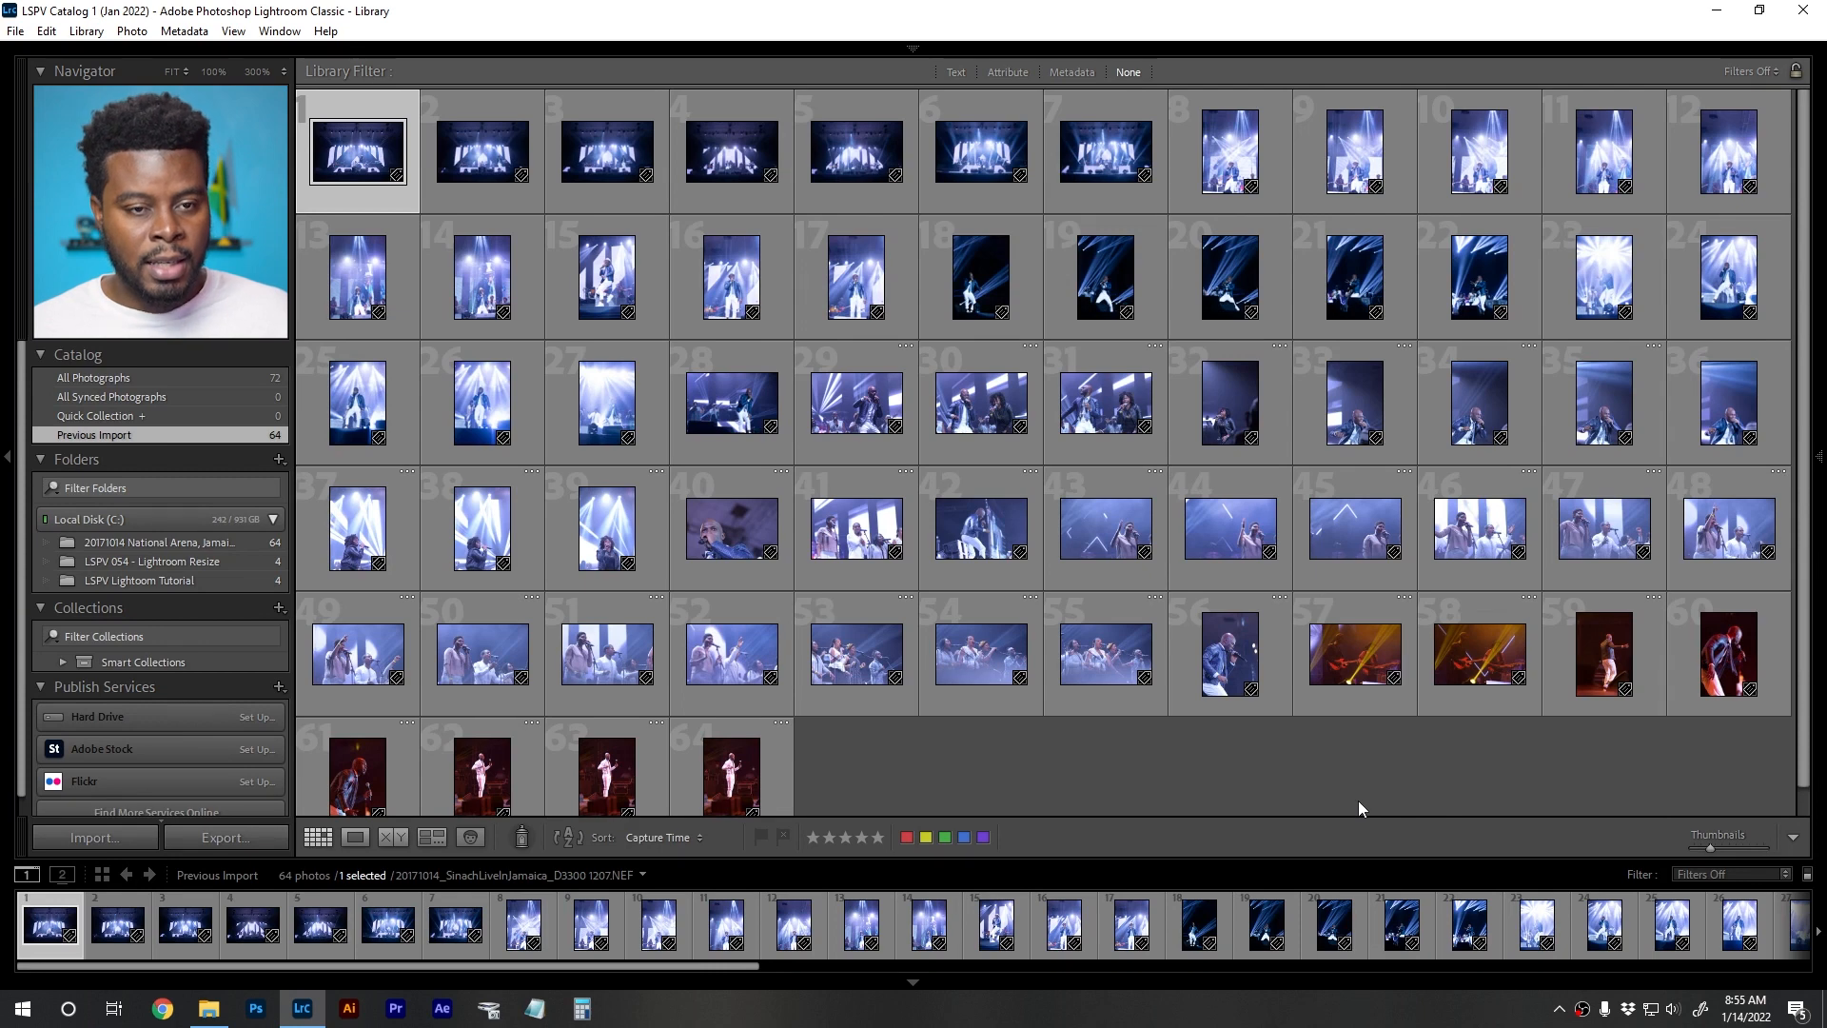
Step: Show the first concert photo in the Library's Loupe view and turn off its photo info overlay
mouse_move(1441, 50)
left_click(1420, 85)
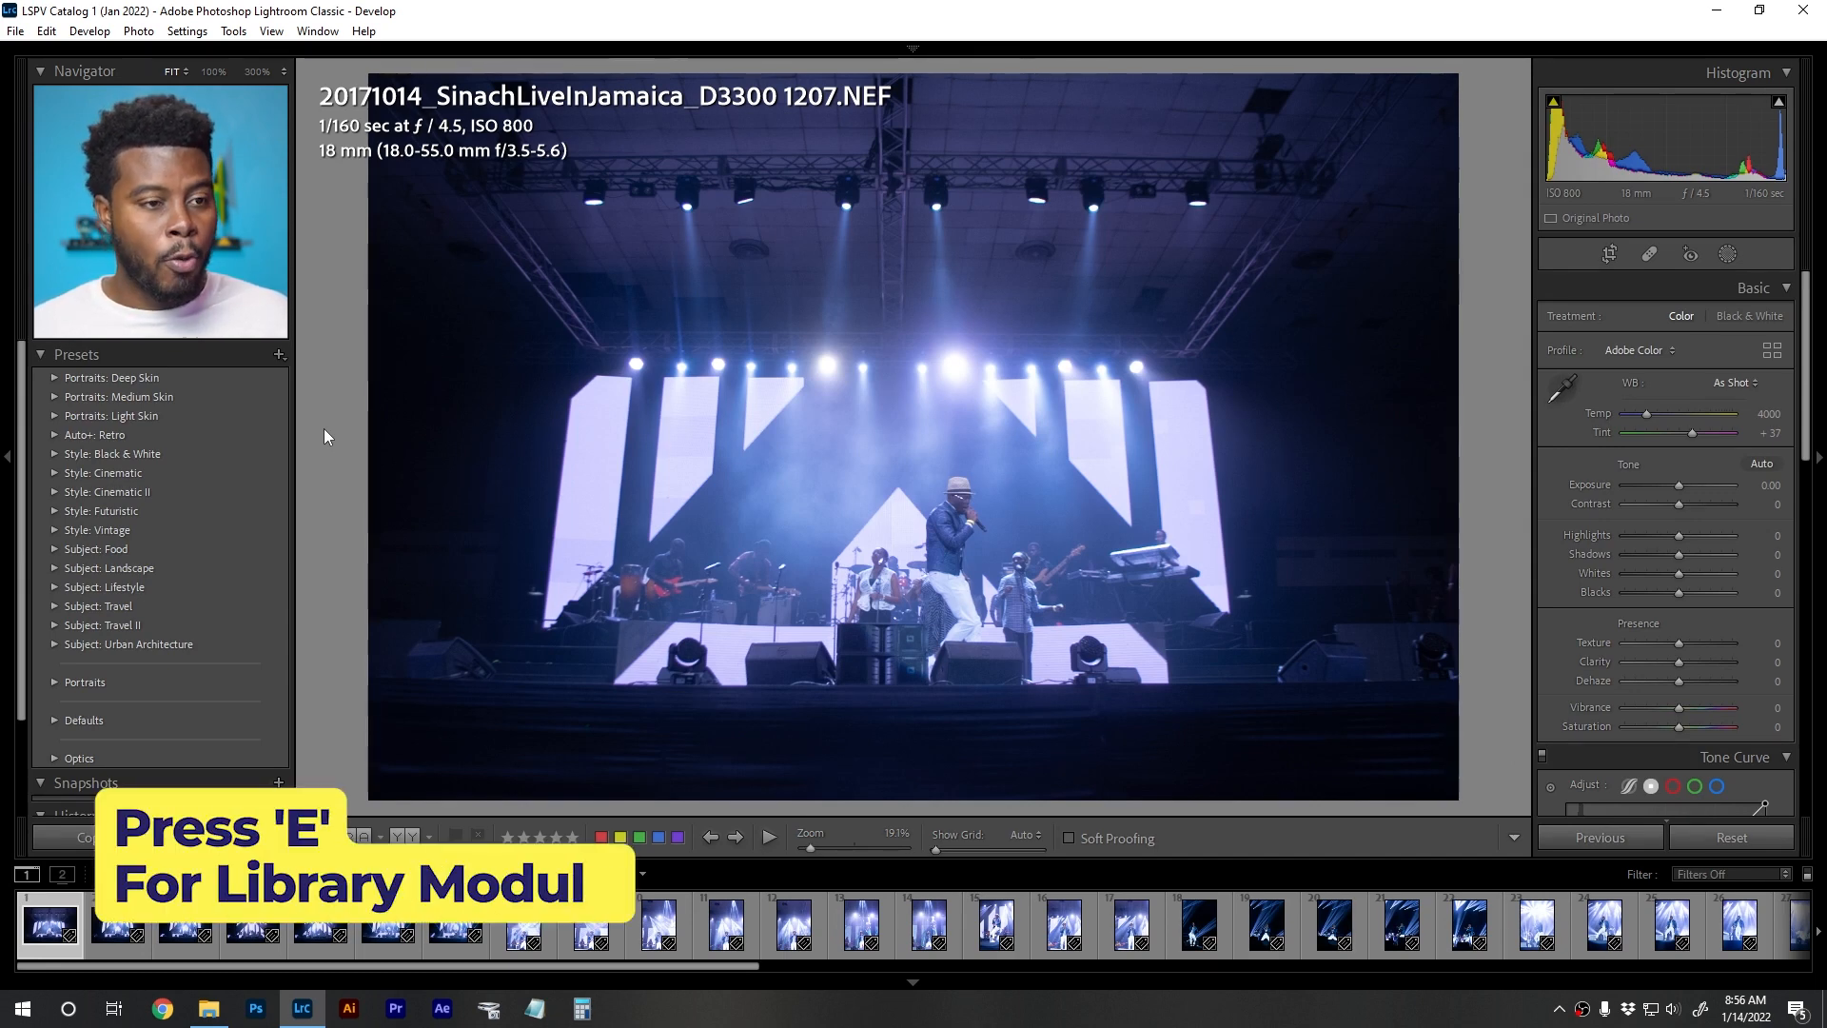
key("e")
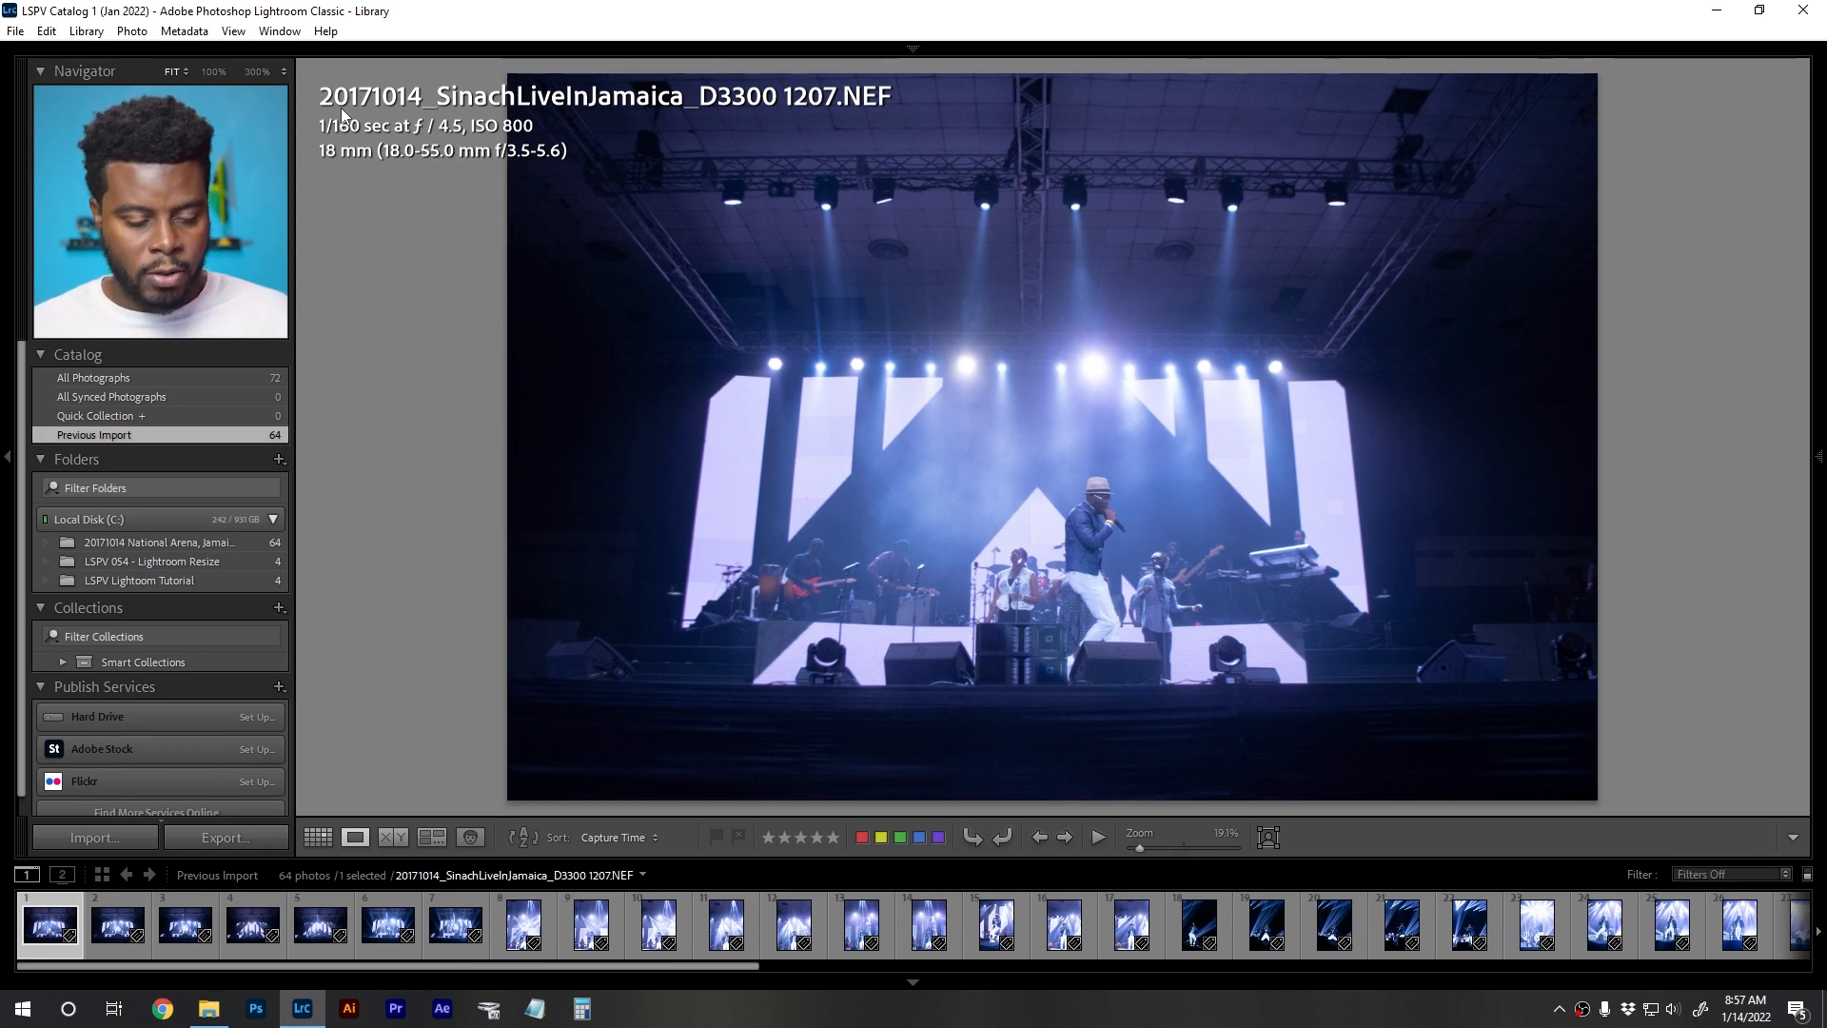
key("i")
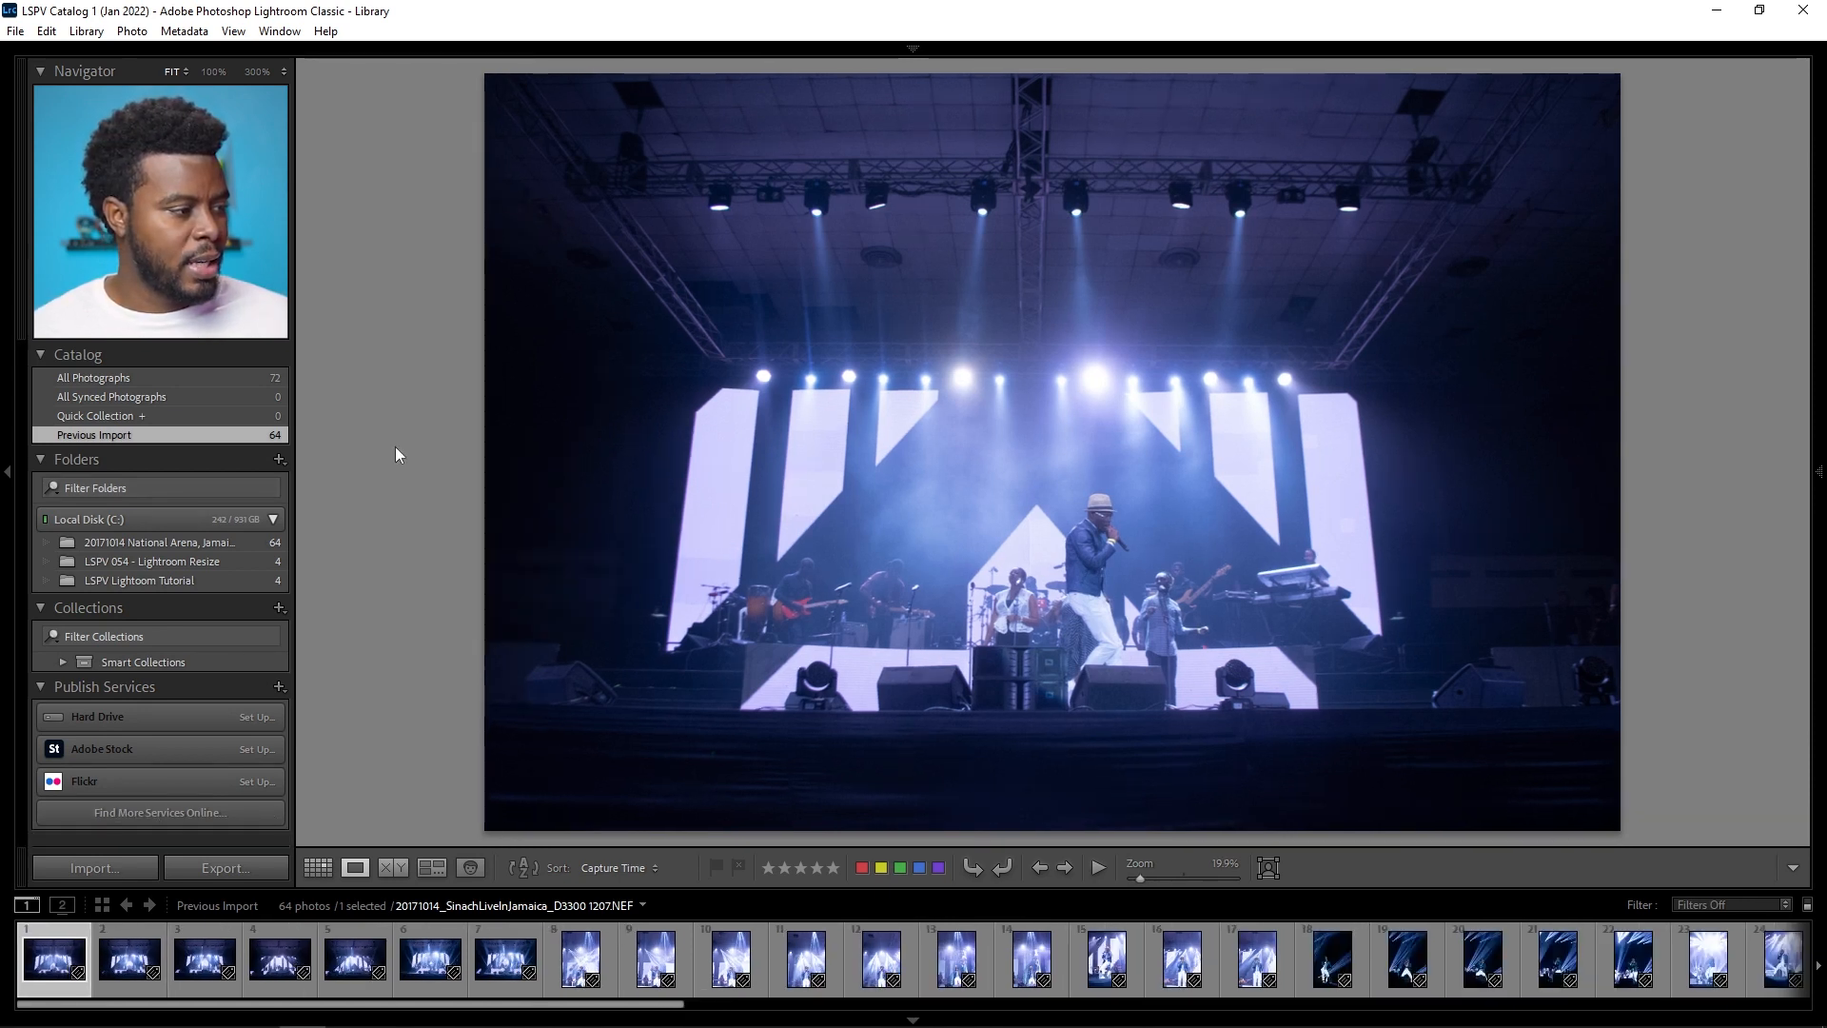
Step: Hide the navigation and catalog panels and shrink the filmstrip to enlarge the photo display
left_click(8, 471)
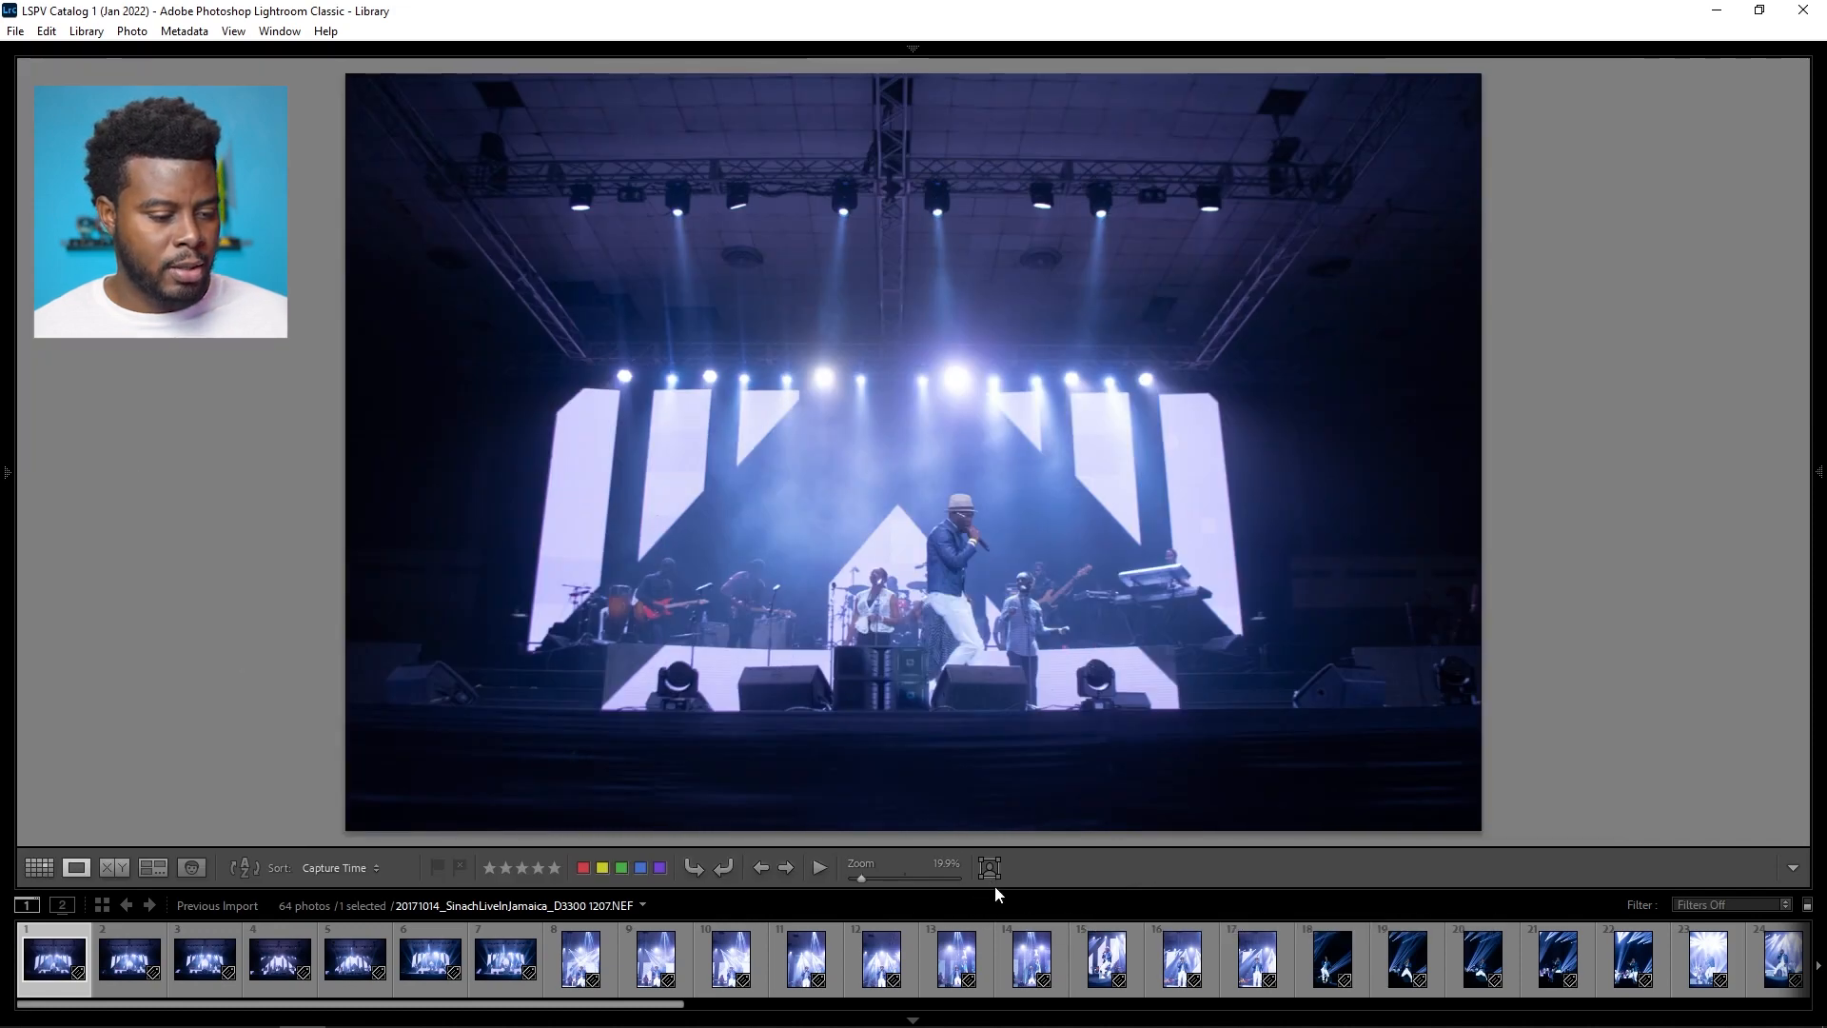
left_click_drag(993, 888, 994, 901)
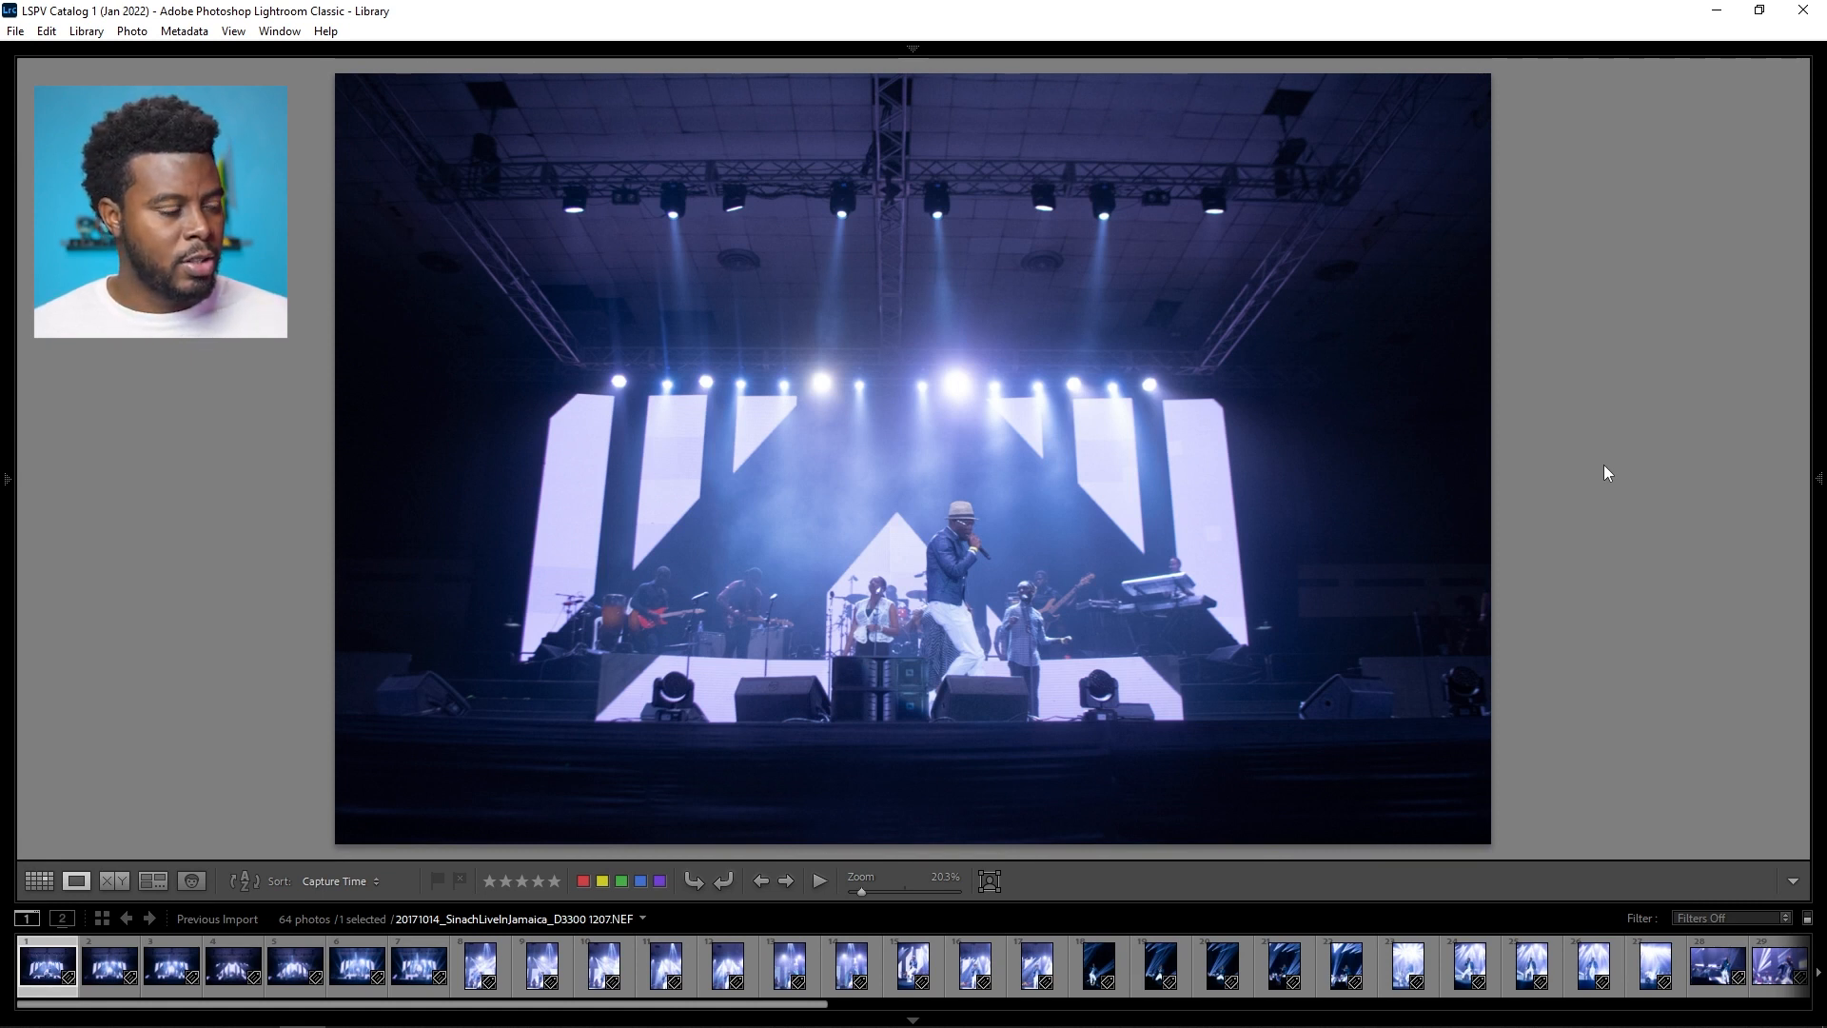
key("i")
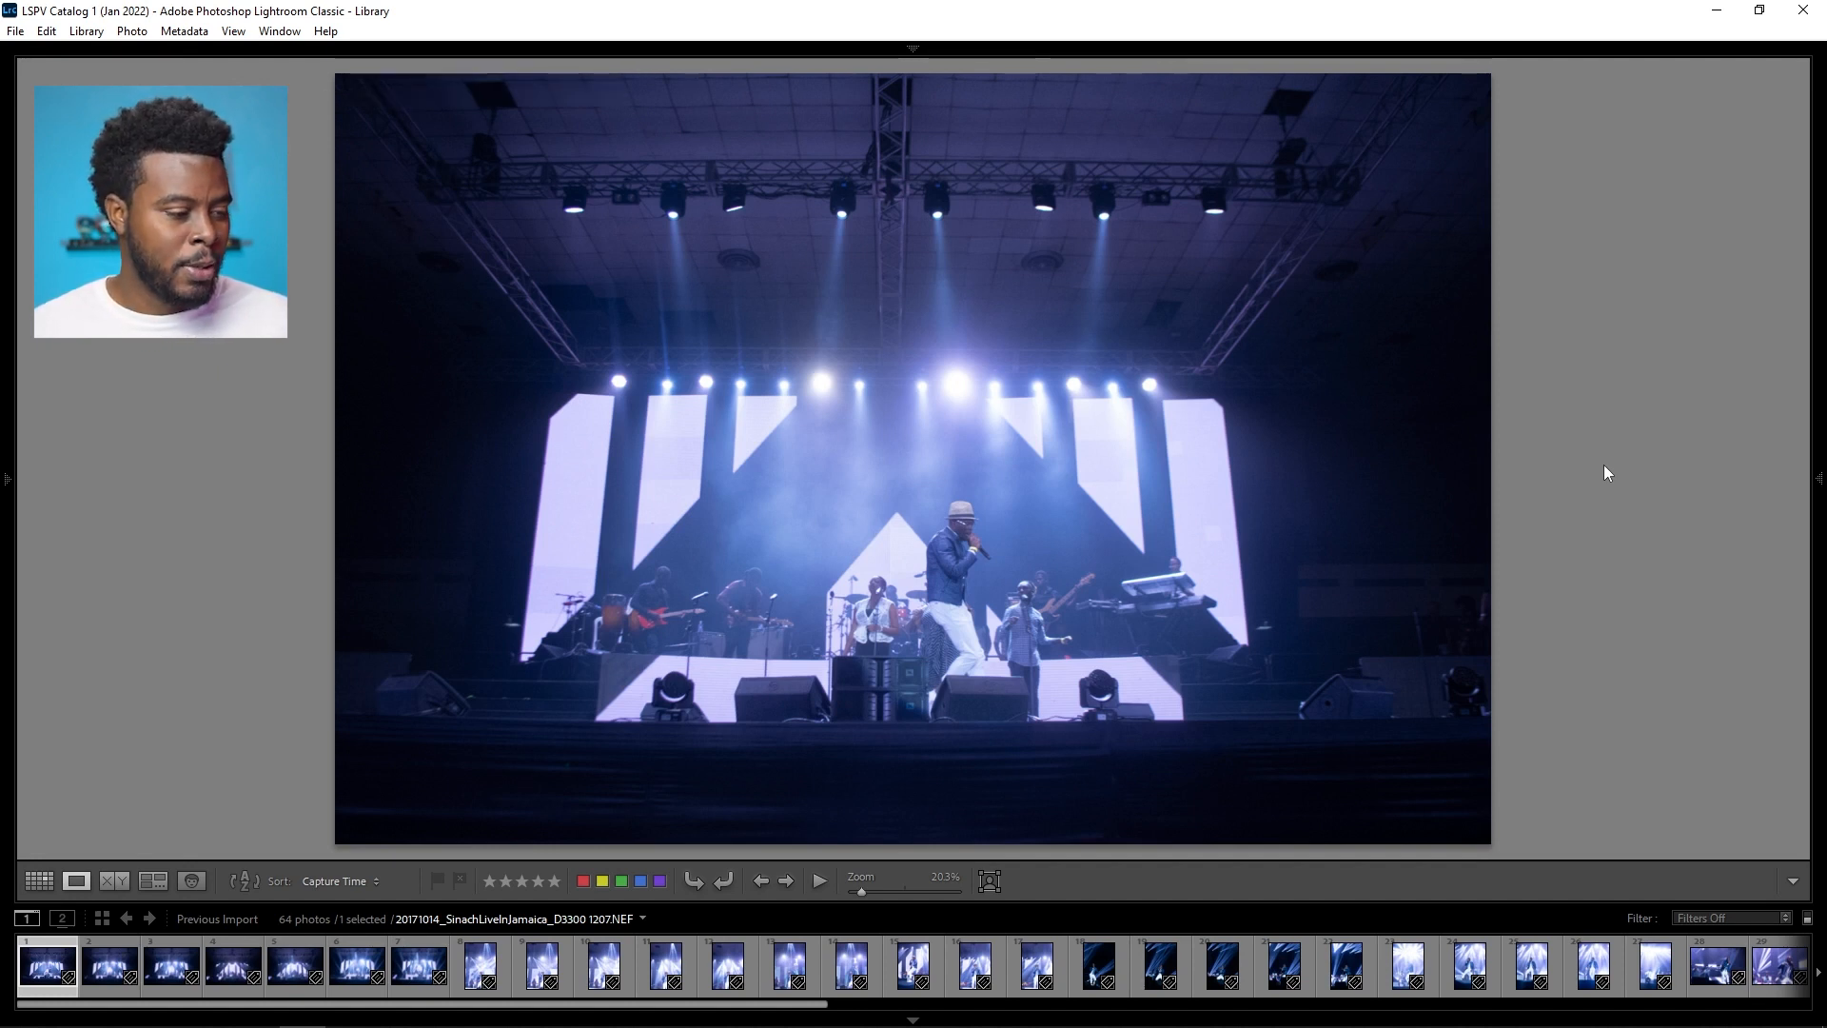
Step: Compare the first three wide stage photos, D3300 1207 to 1209, one after another in Loupe view
key("Right")
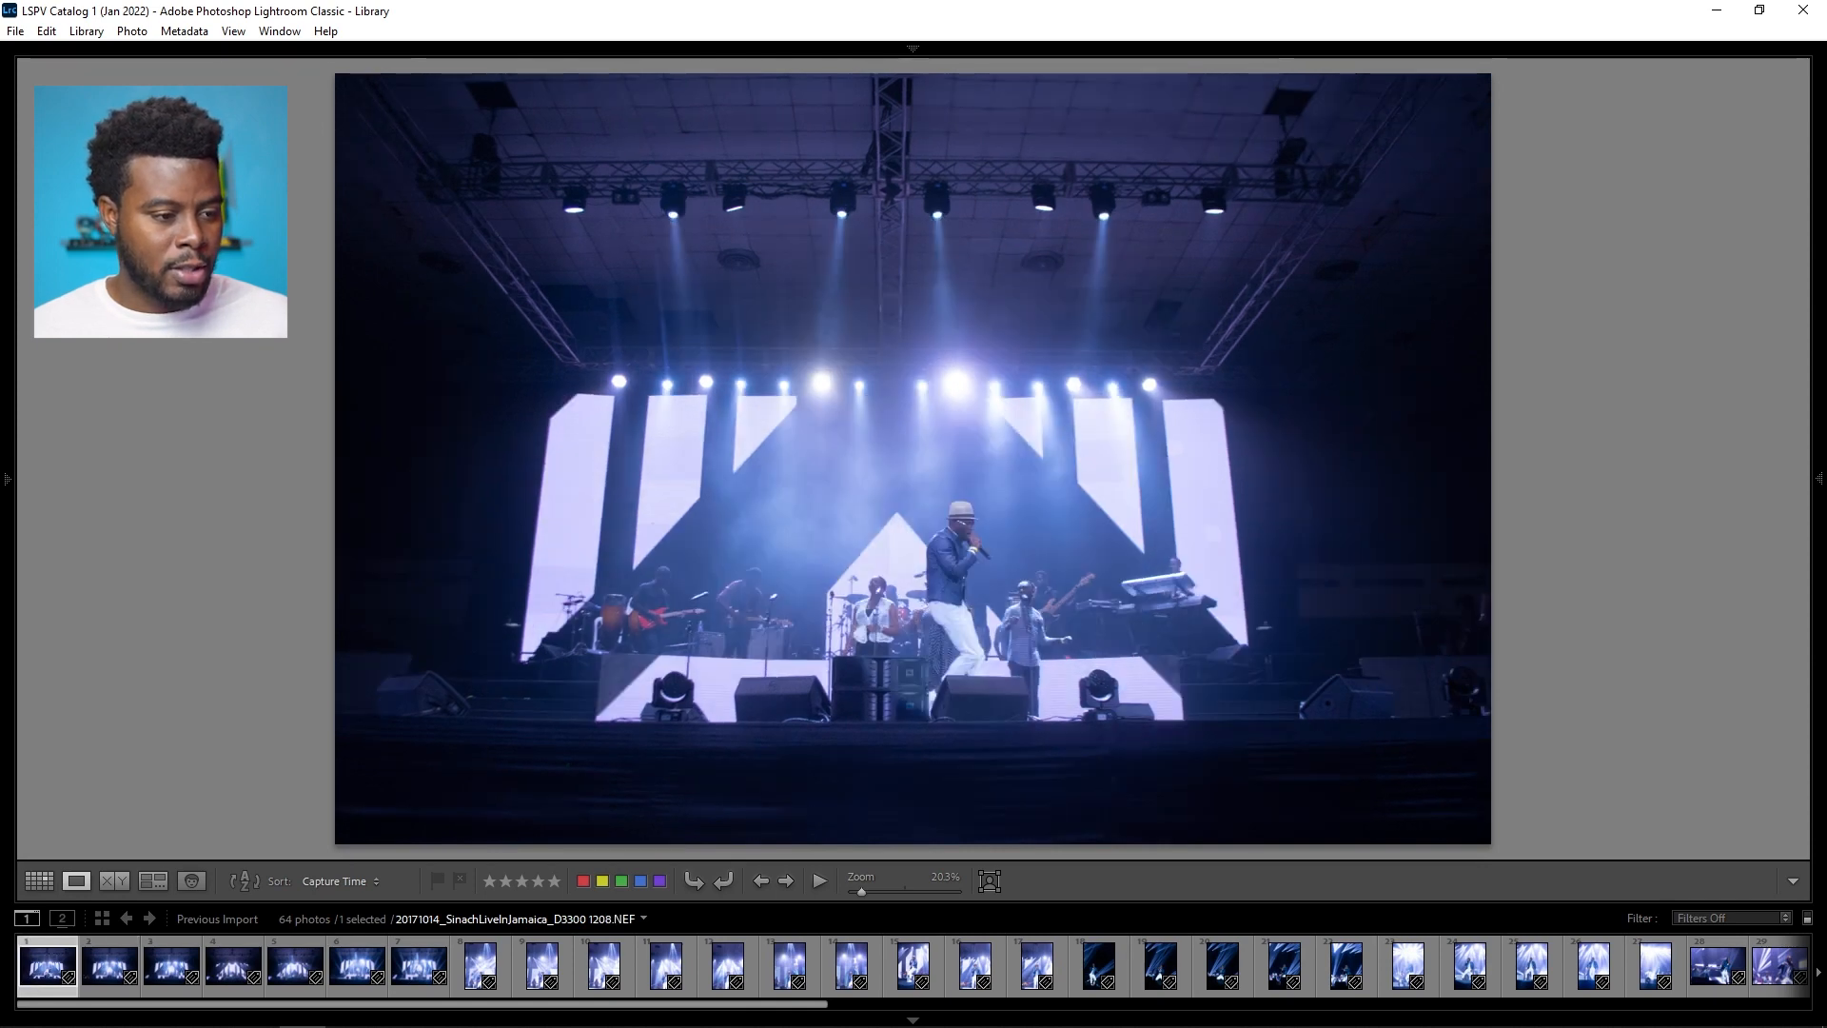
key("Right")
key("Right")
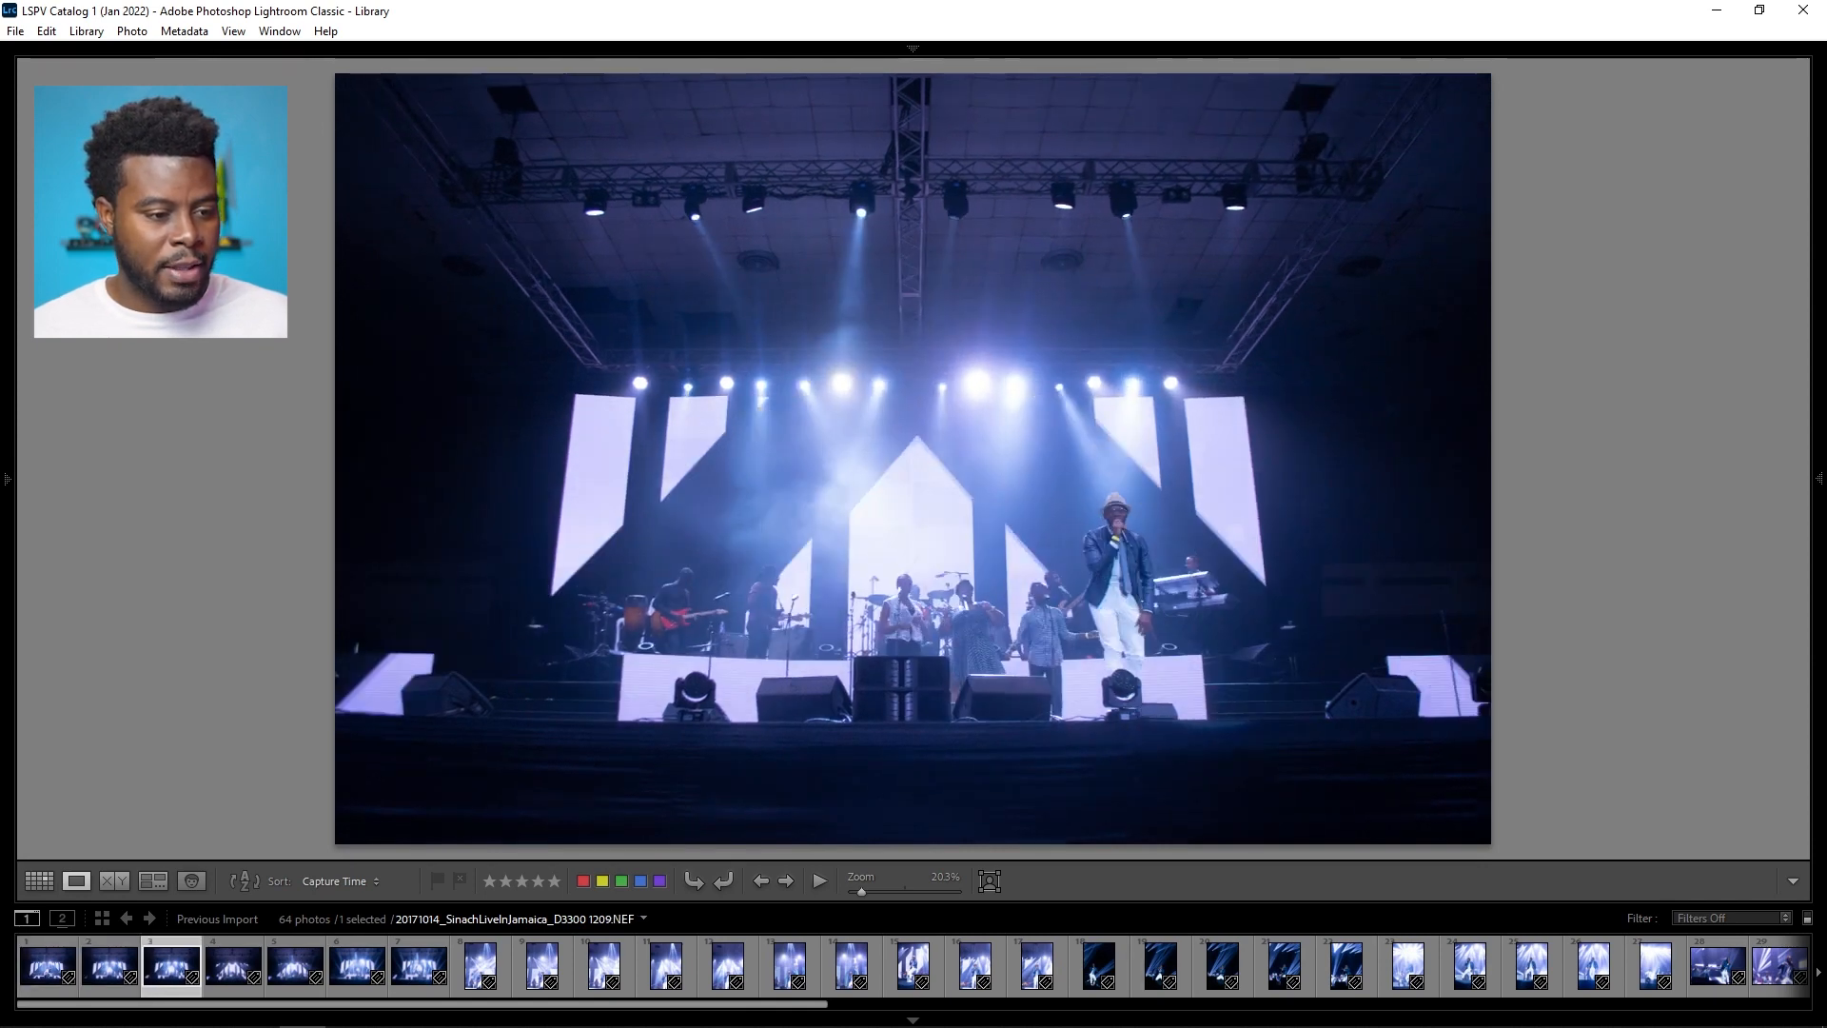
key("Left")
key("Left")
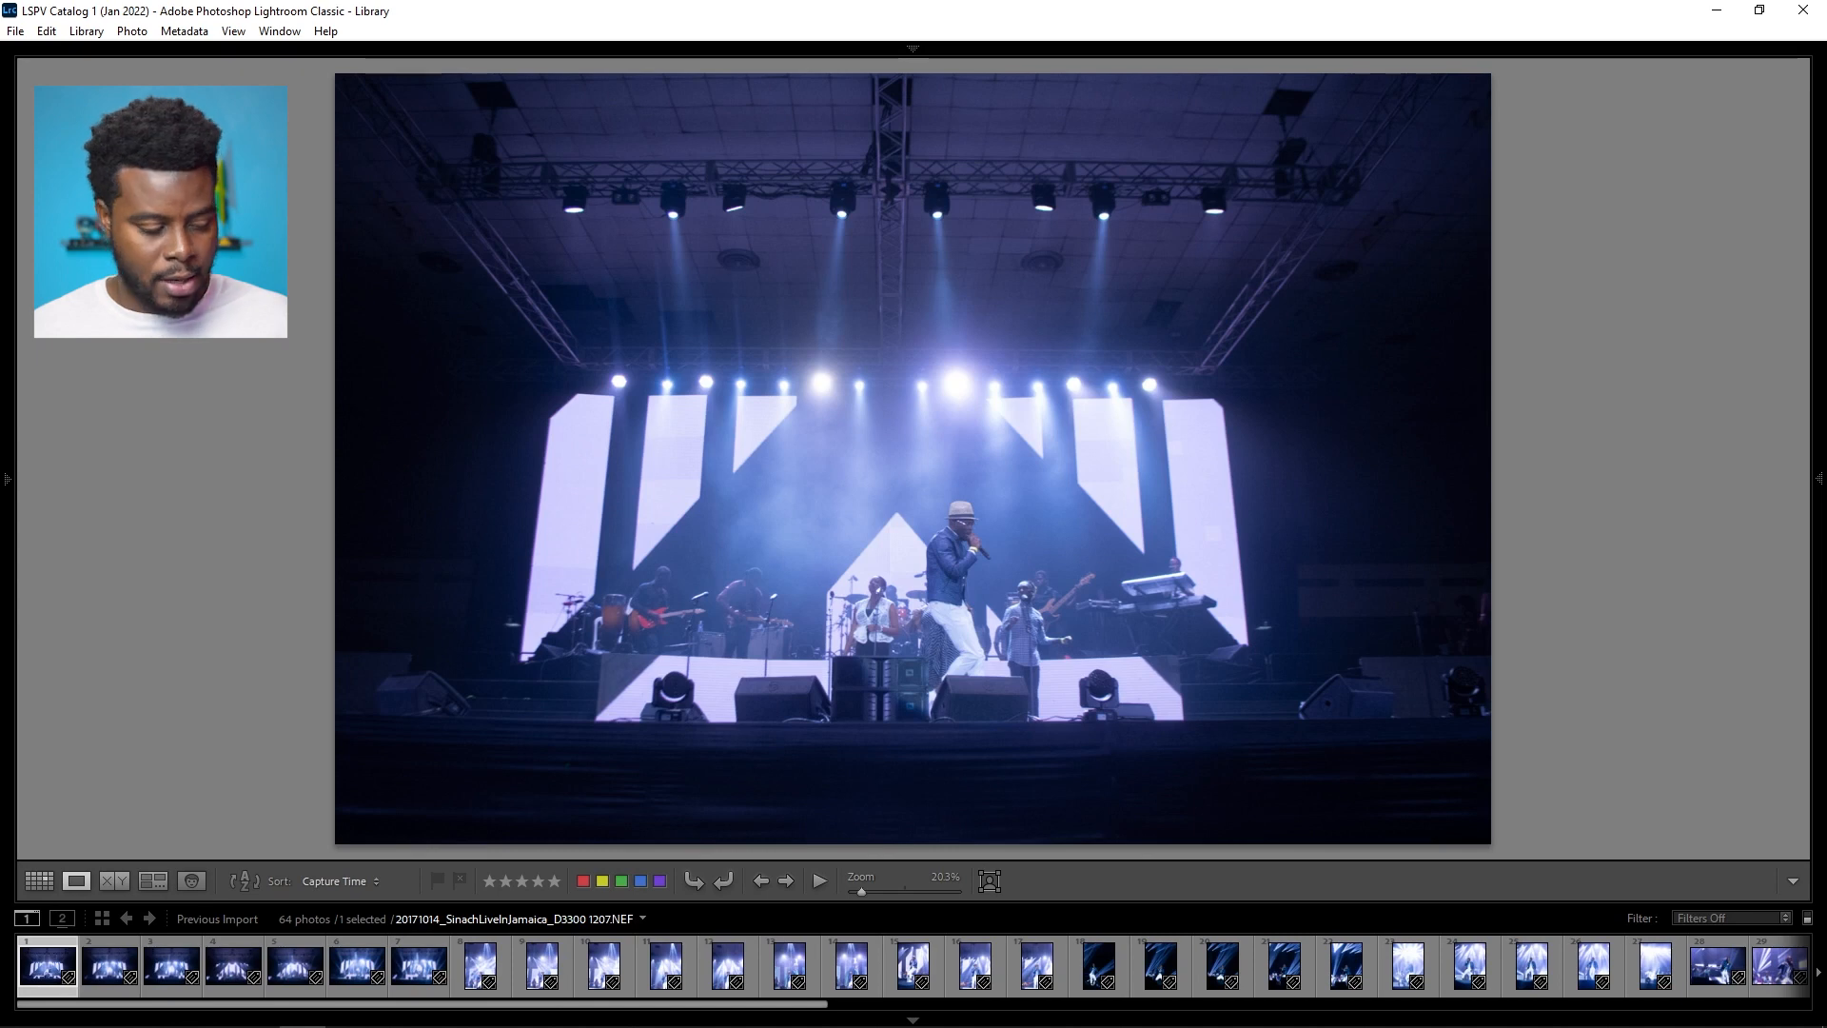
key("Right")
key("Right")
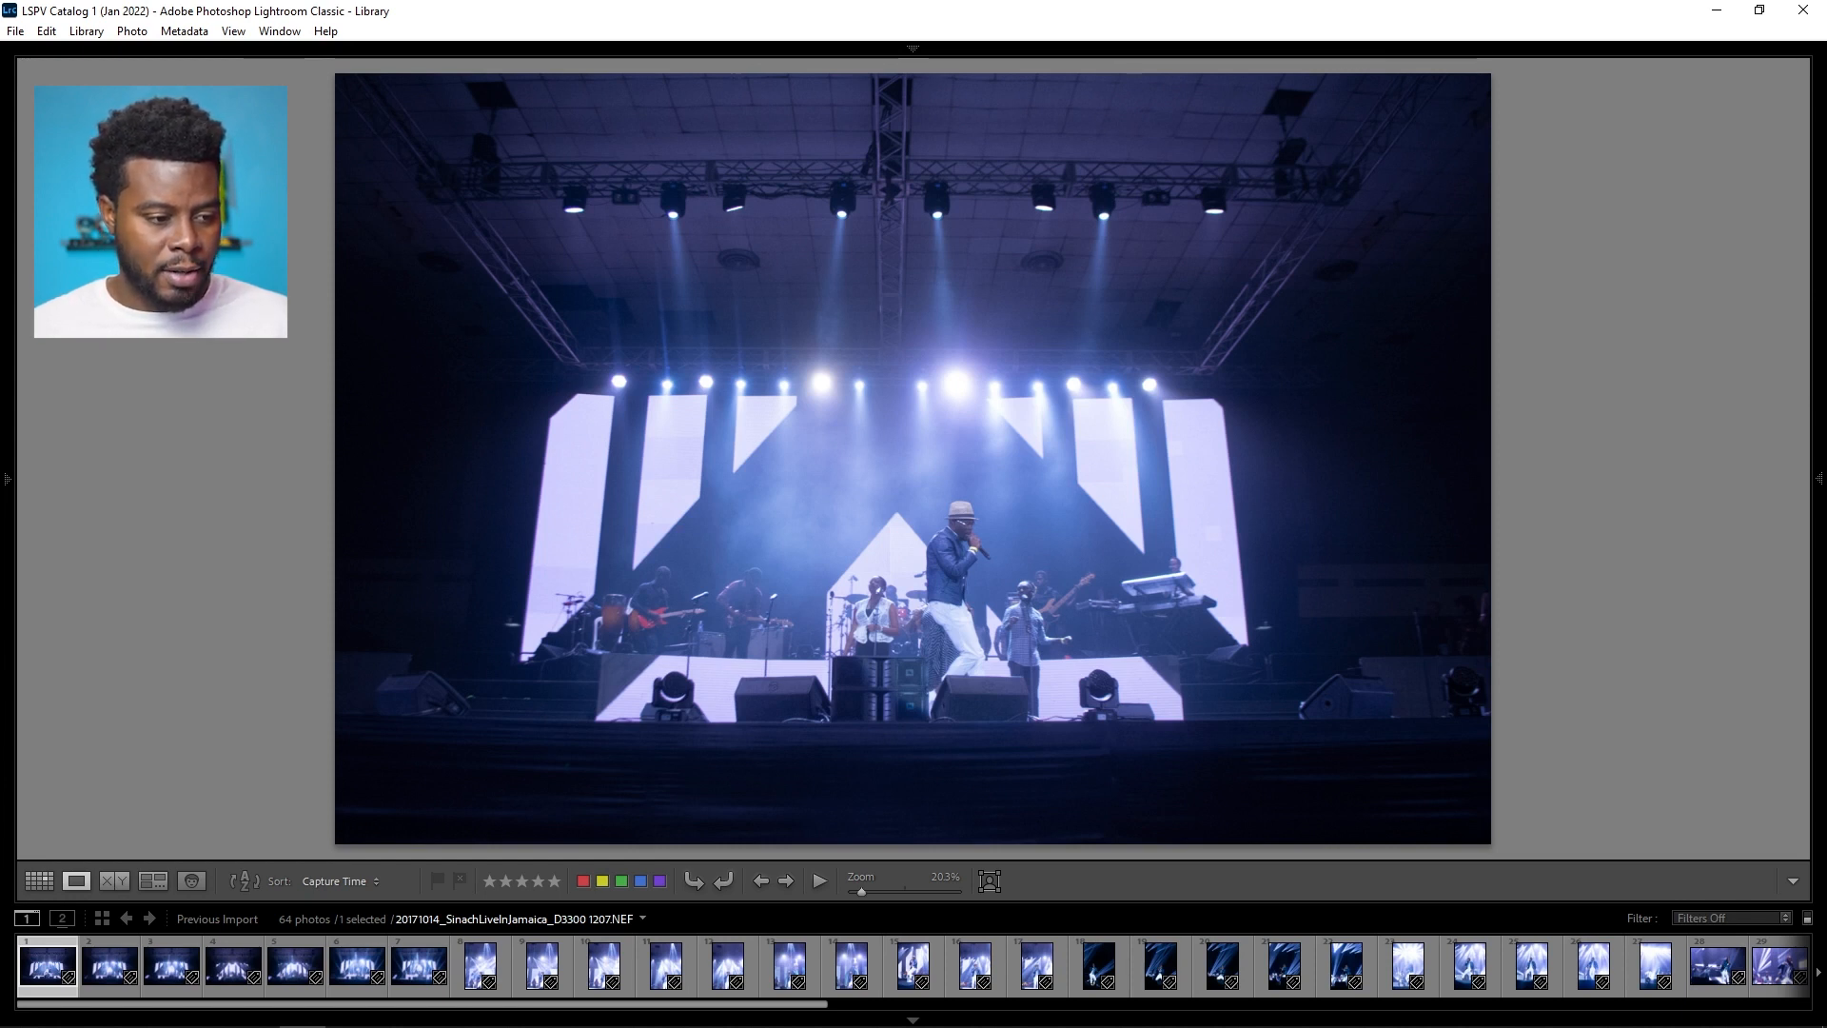
key("Right")
key("Right")
key("Left")
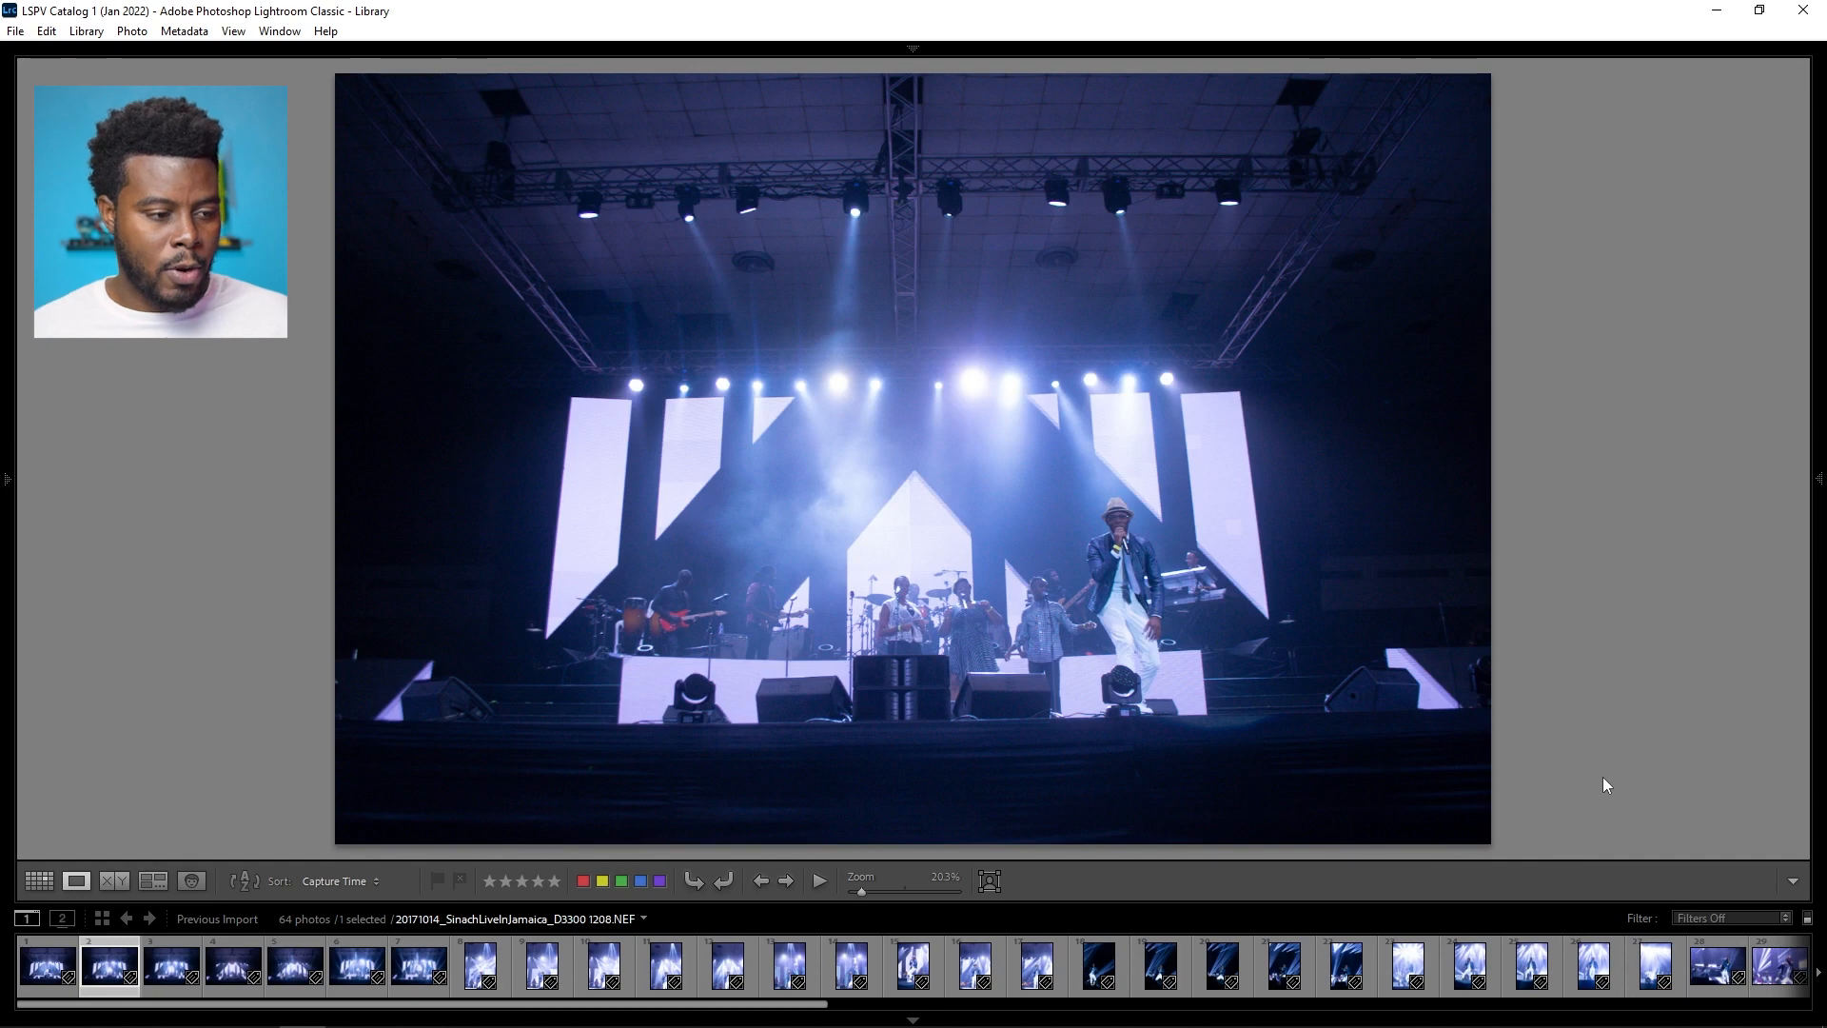
key("Right")
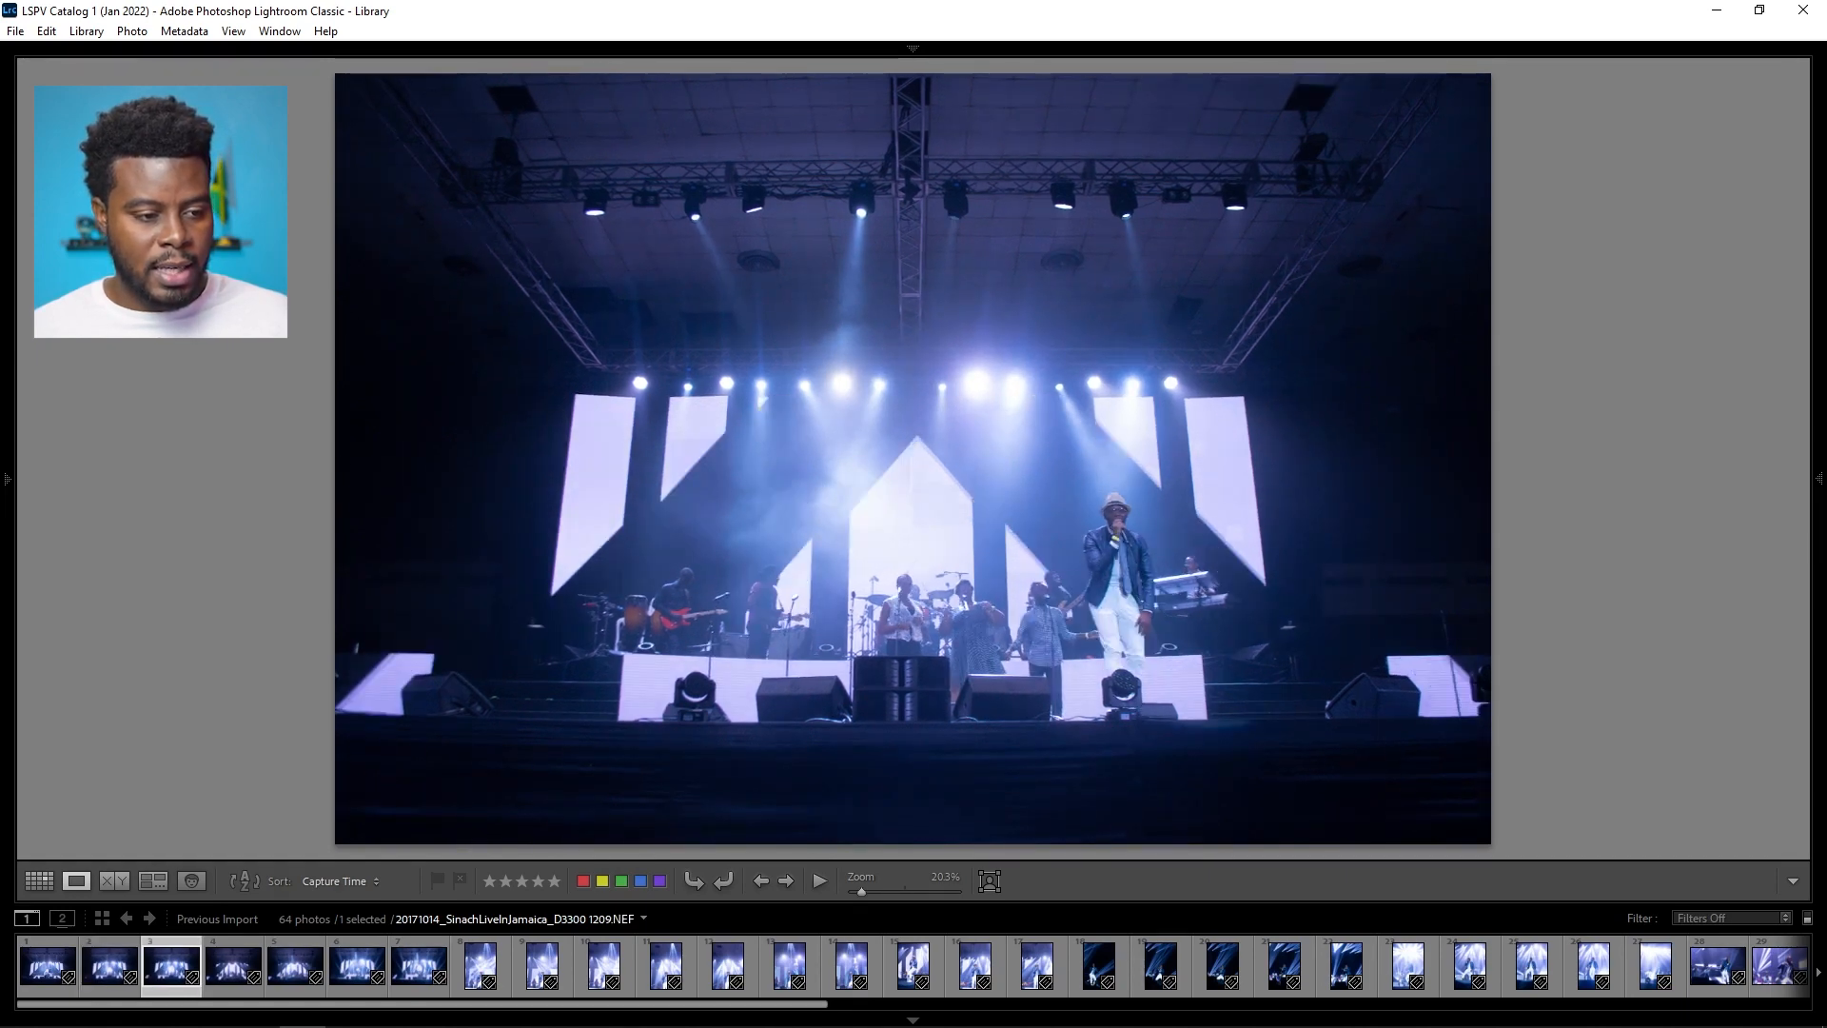
key("Left")
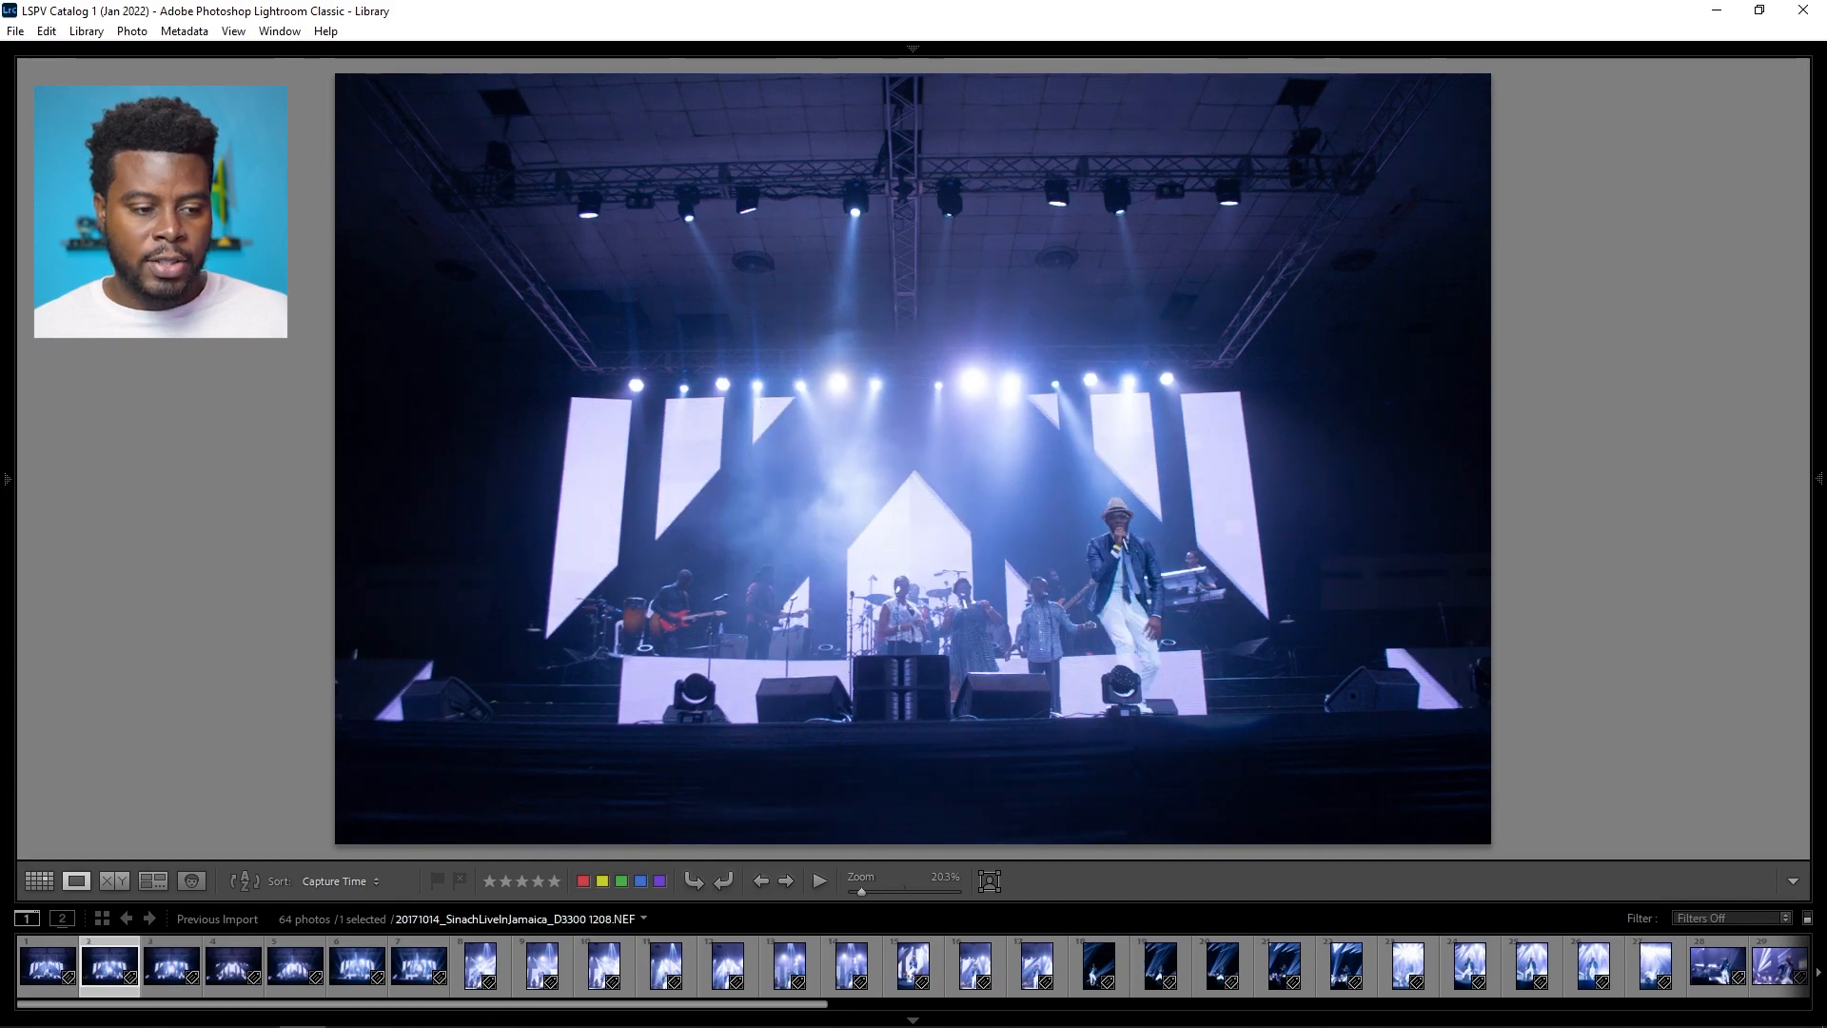
Step: Inspect the singer in photo D3300 1208 up close, compare it with 1209, and add 1208 to the Quick Collection
left_click(1148, 564)
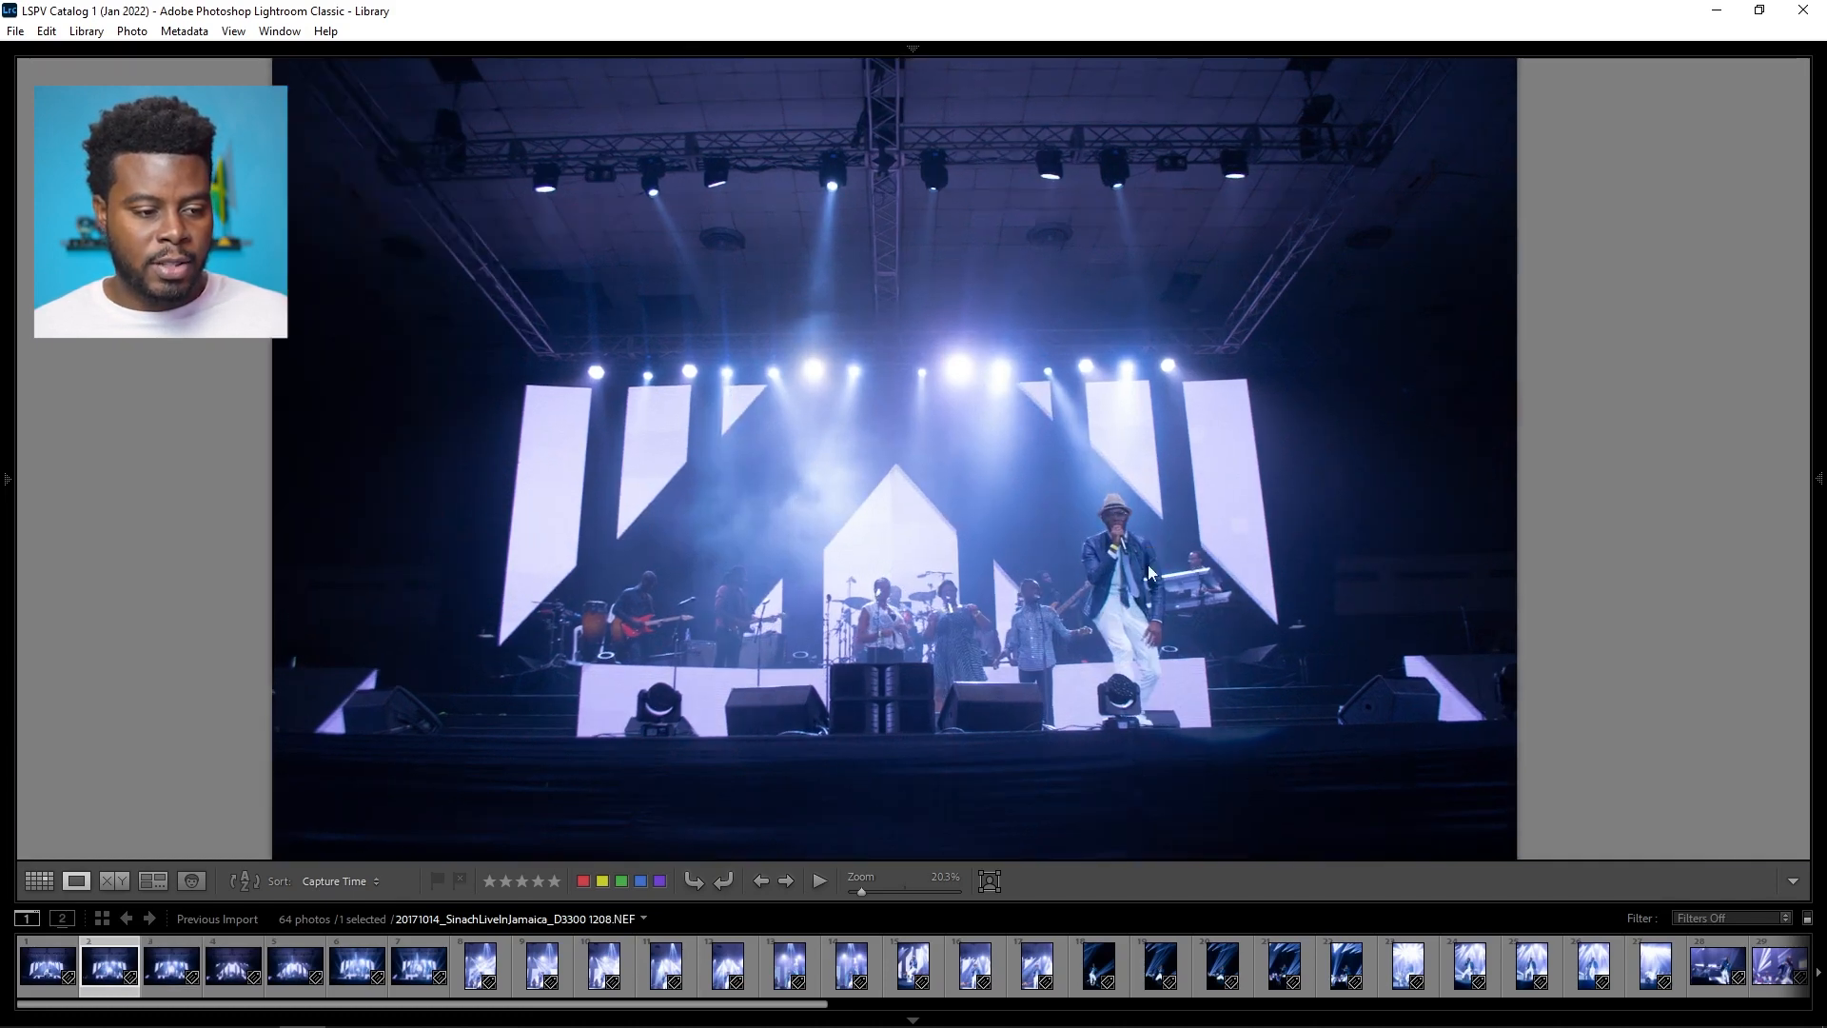
left_click_drag(1031, 547, 1041, 374)
left_click(1041, 337)
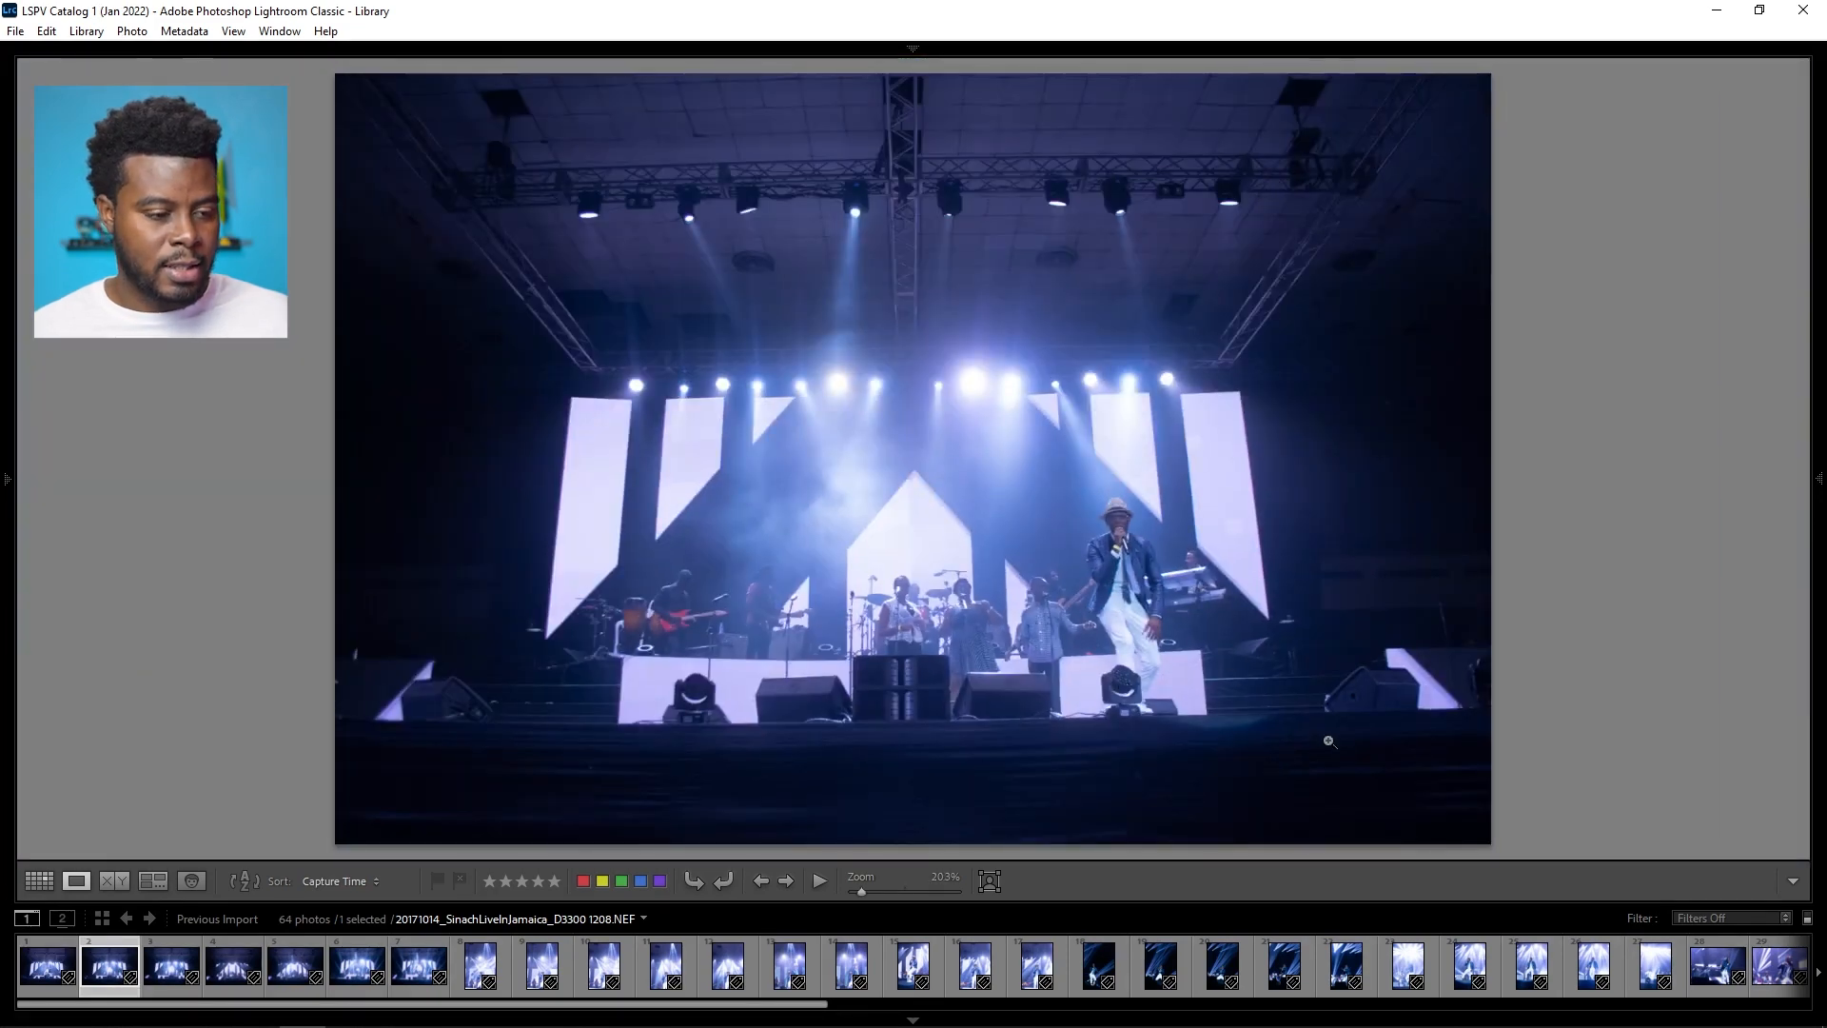
key("Right")
key("Left")
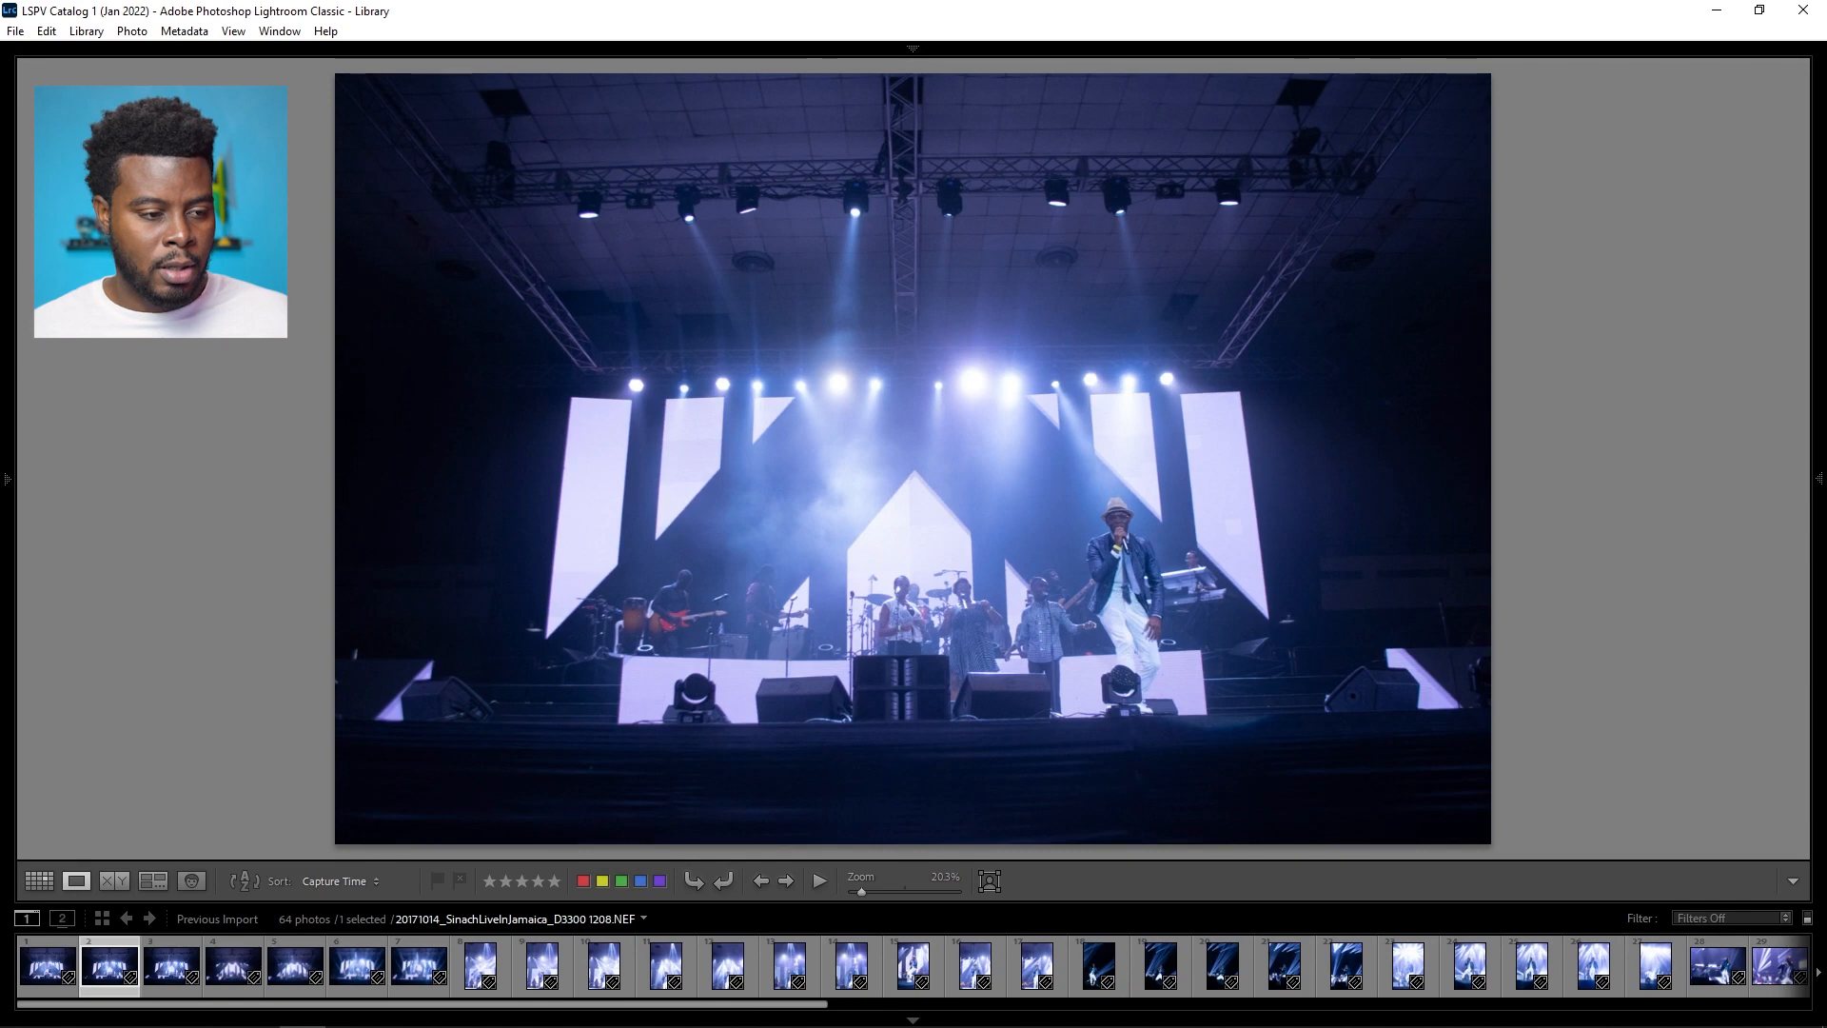
key("Right")
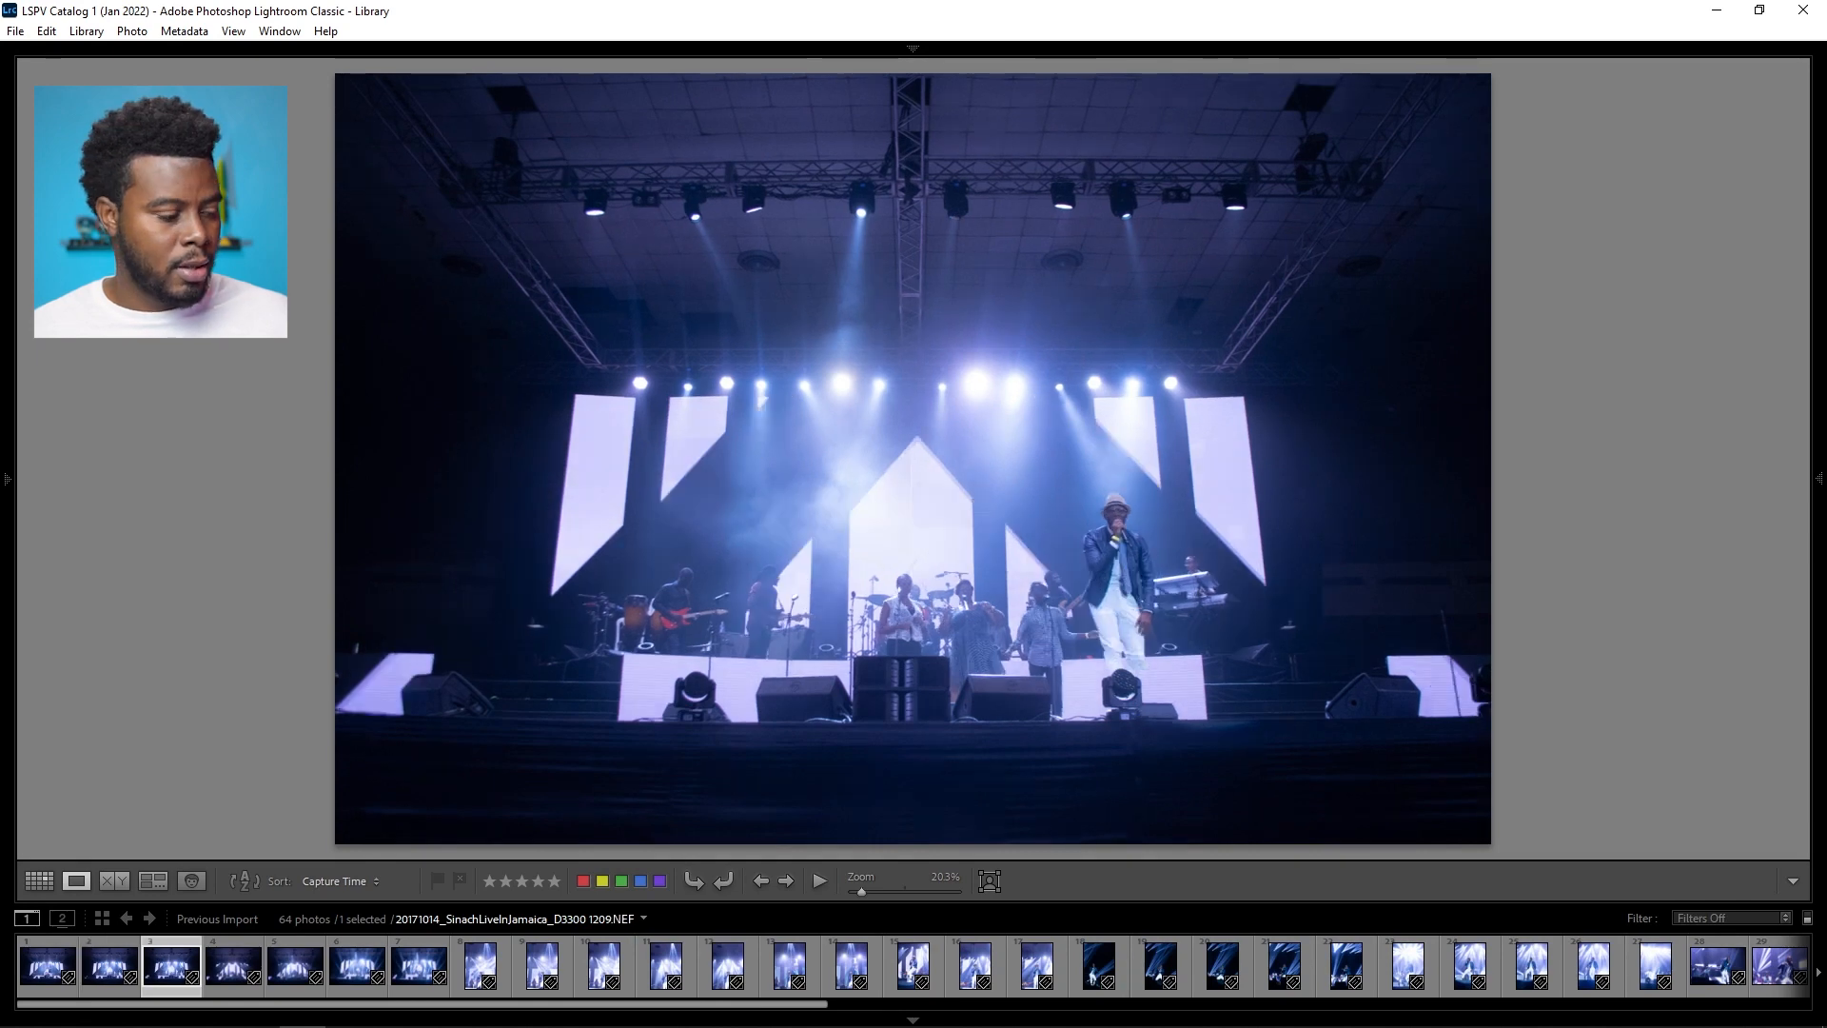
key("Left")
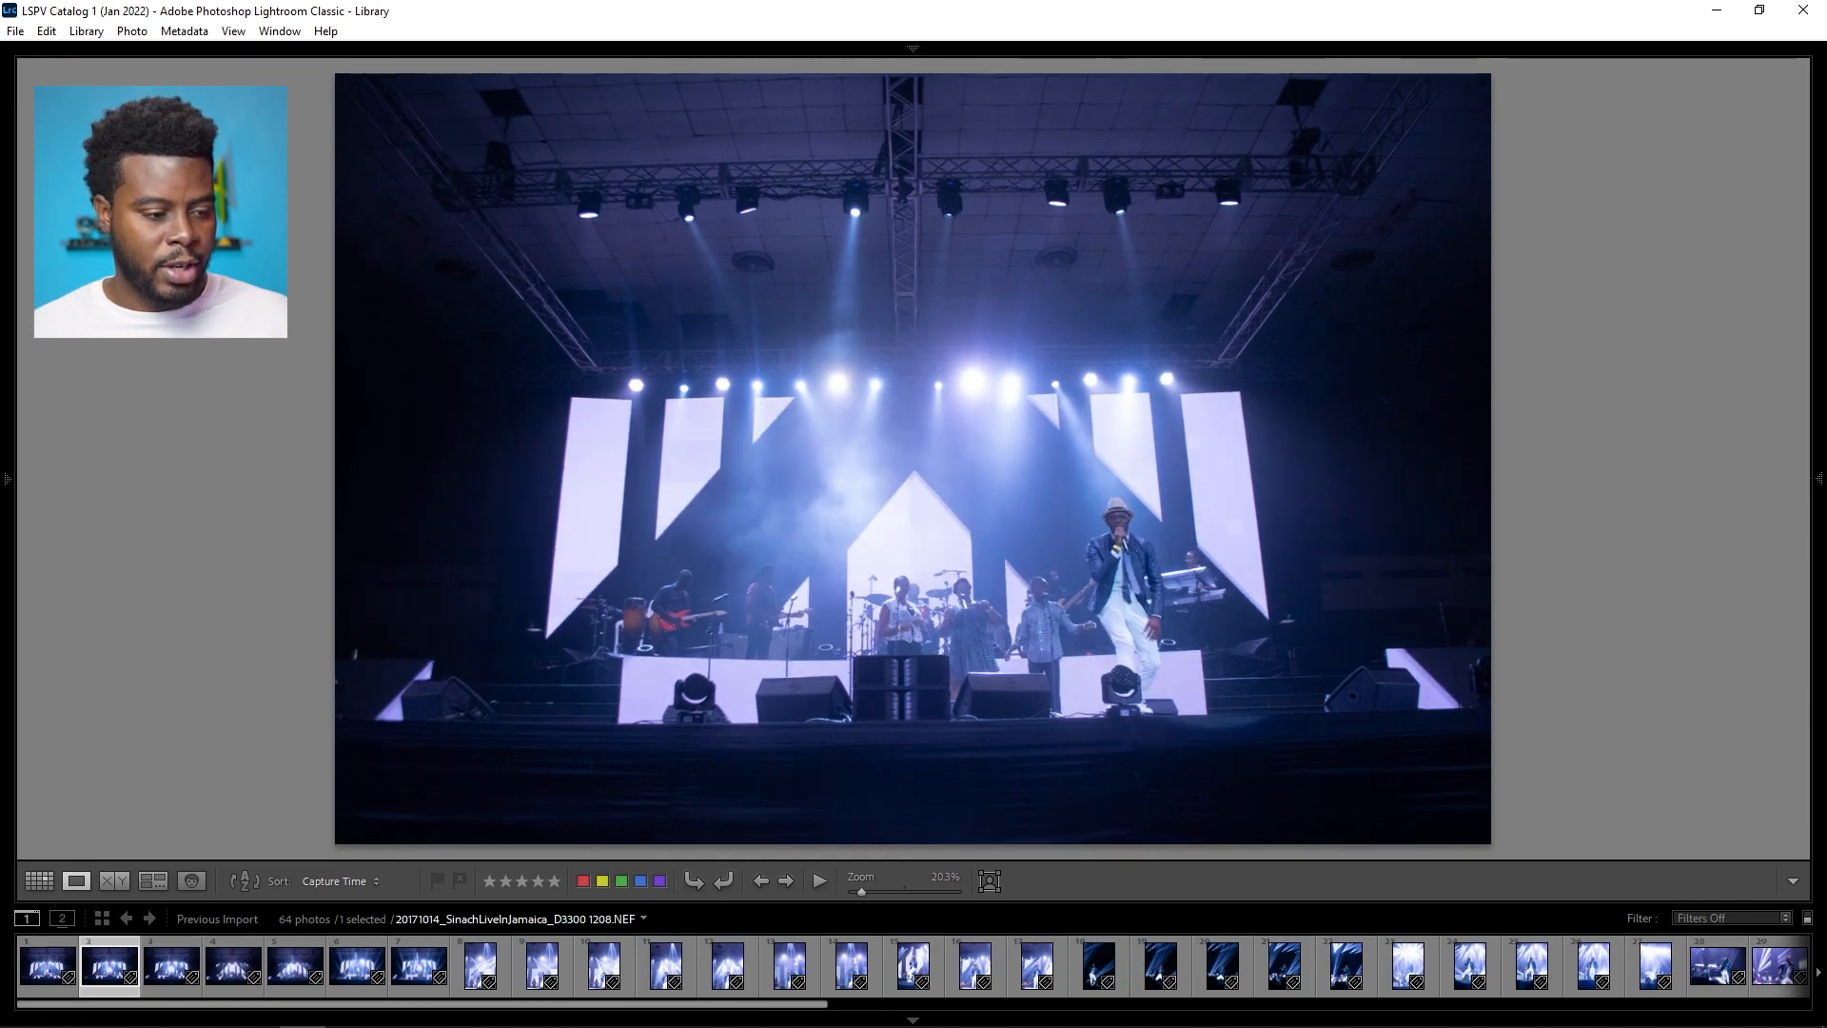
key("b")
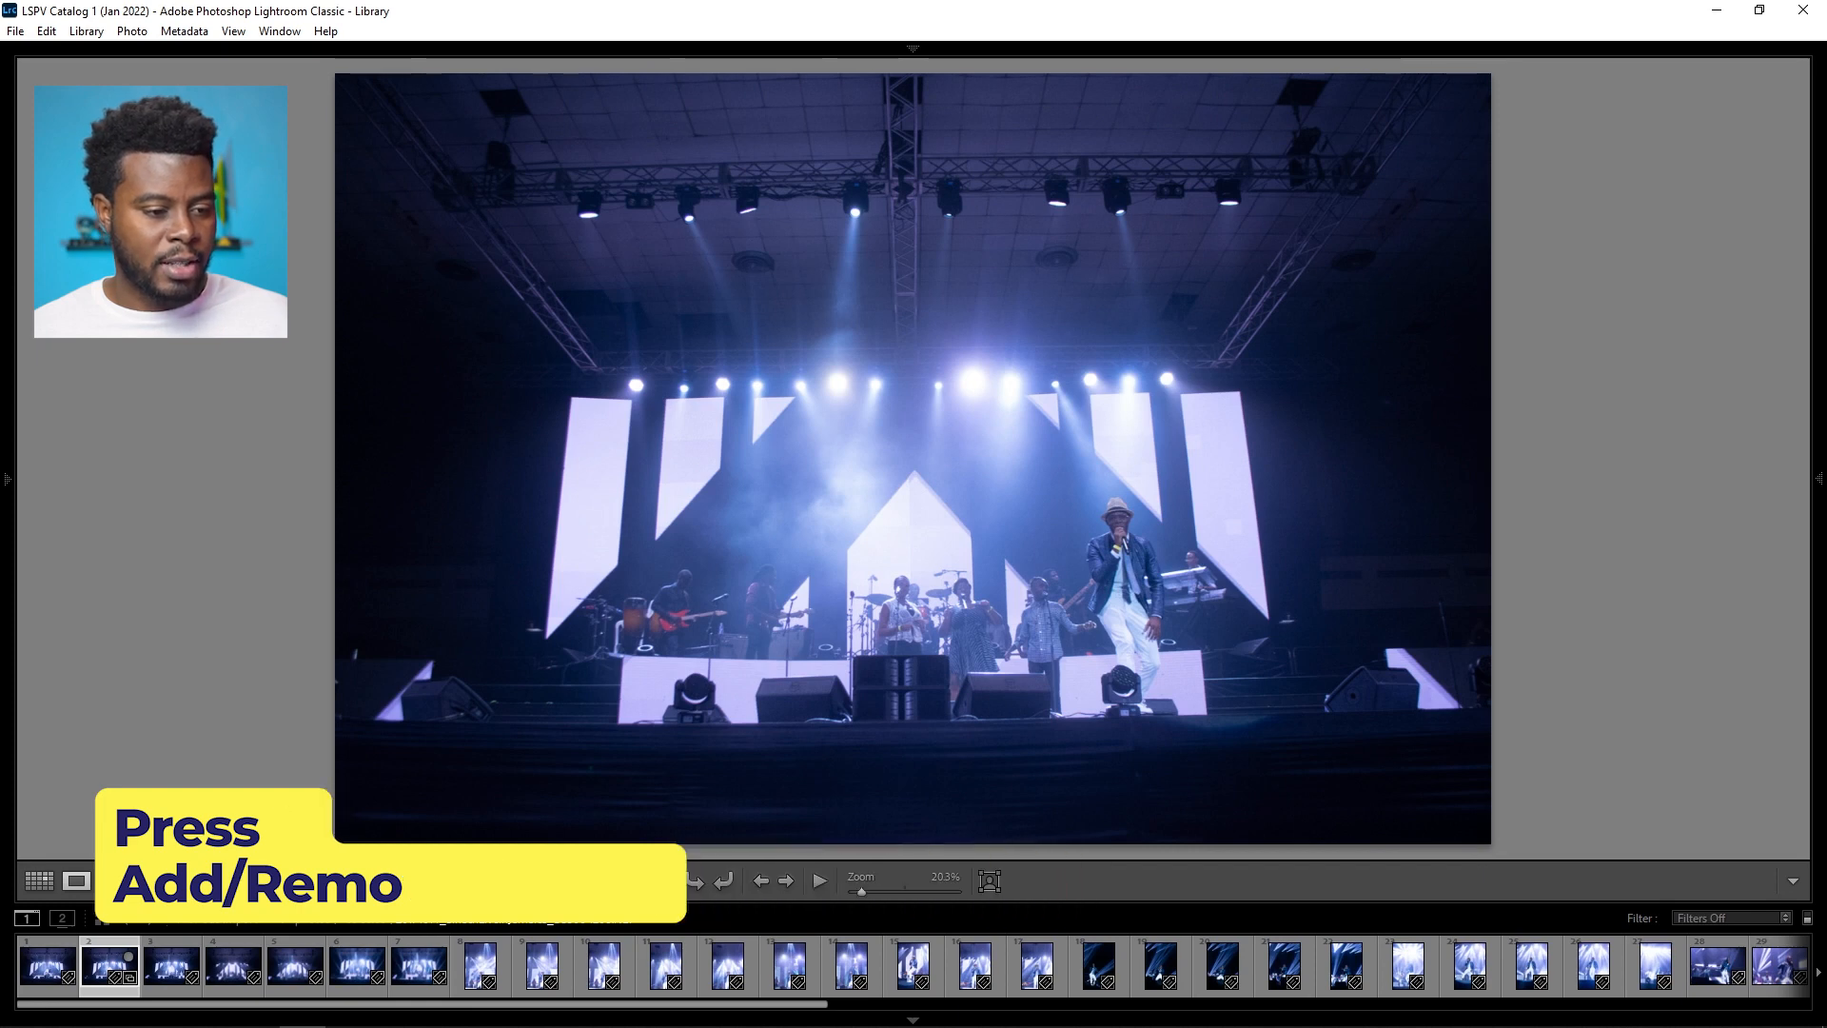
Step: Review the stage photos D3300 1209 to 1212, comparing 1210 with 1211 and 1211 with 1212
key("Right")
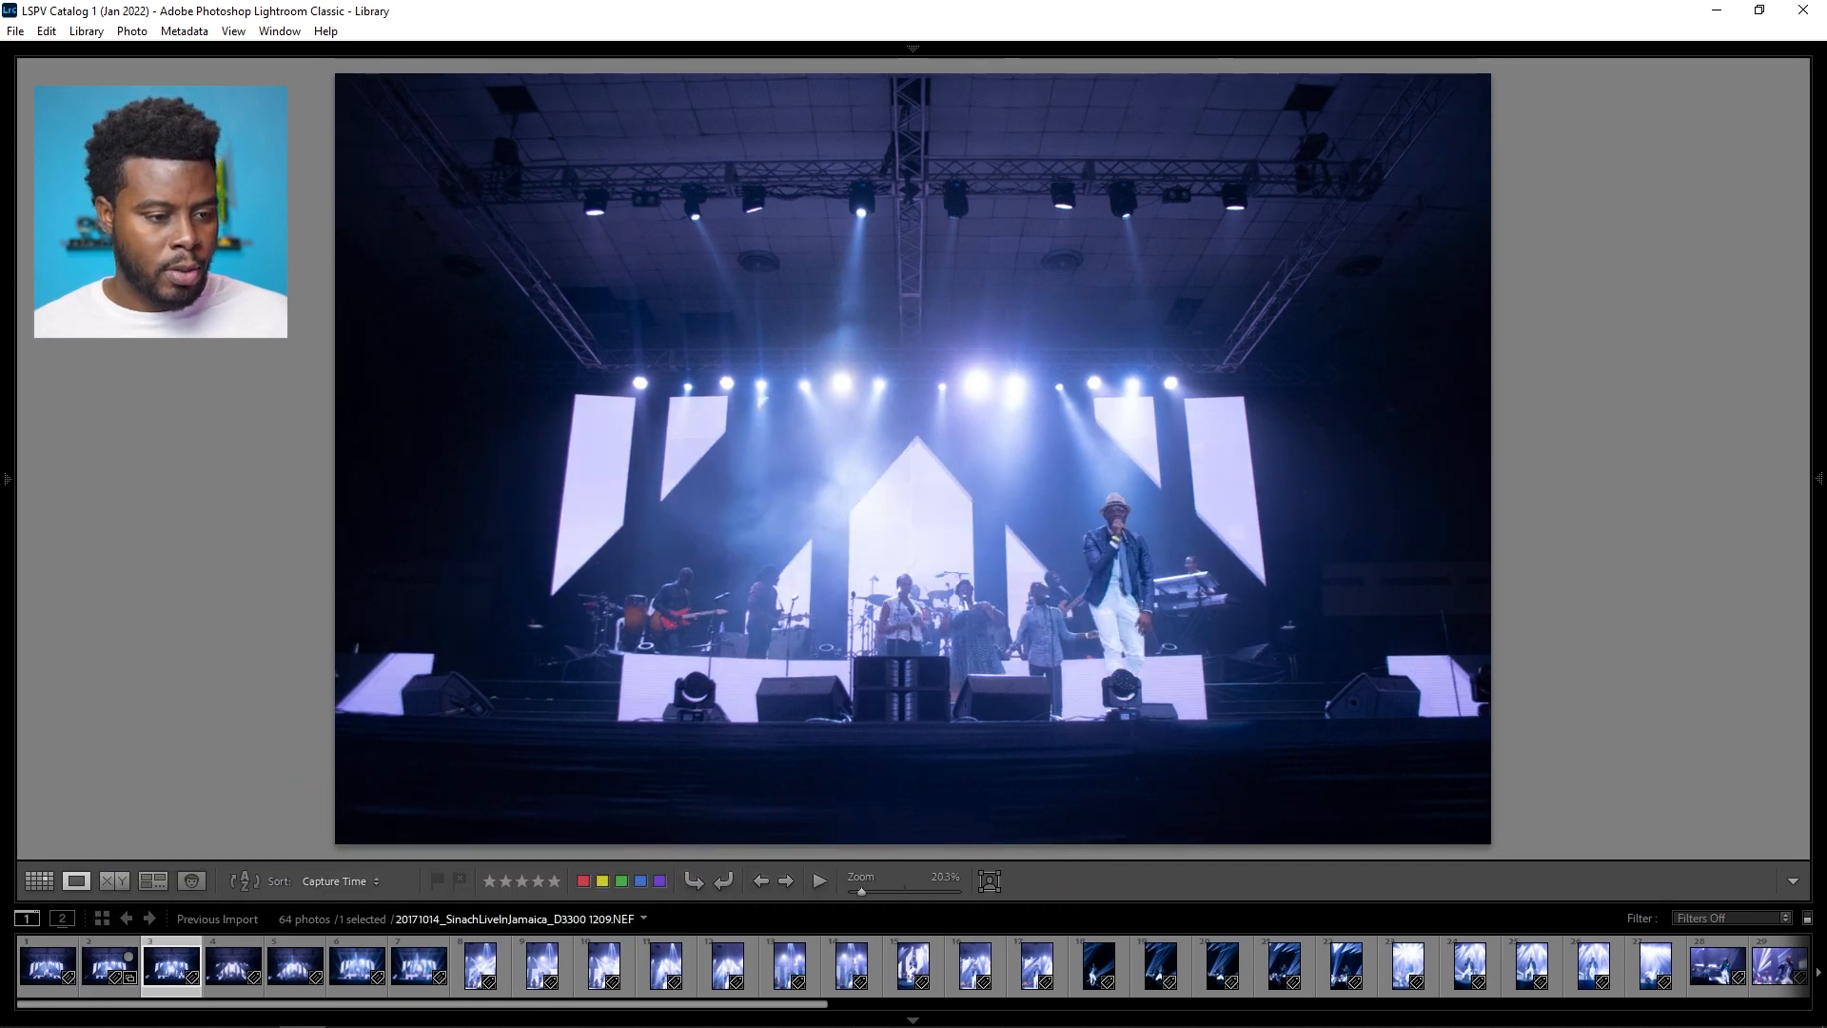
key("Right")
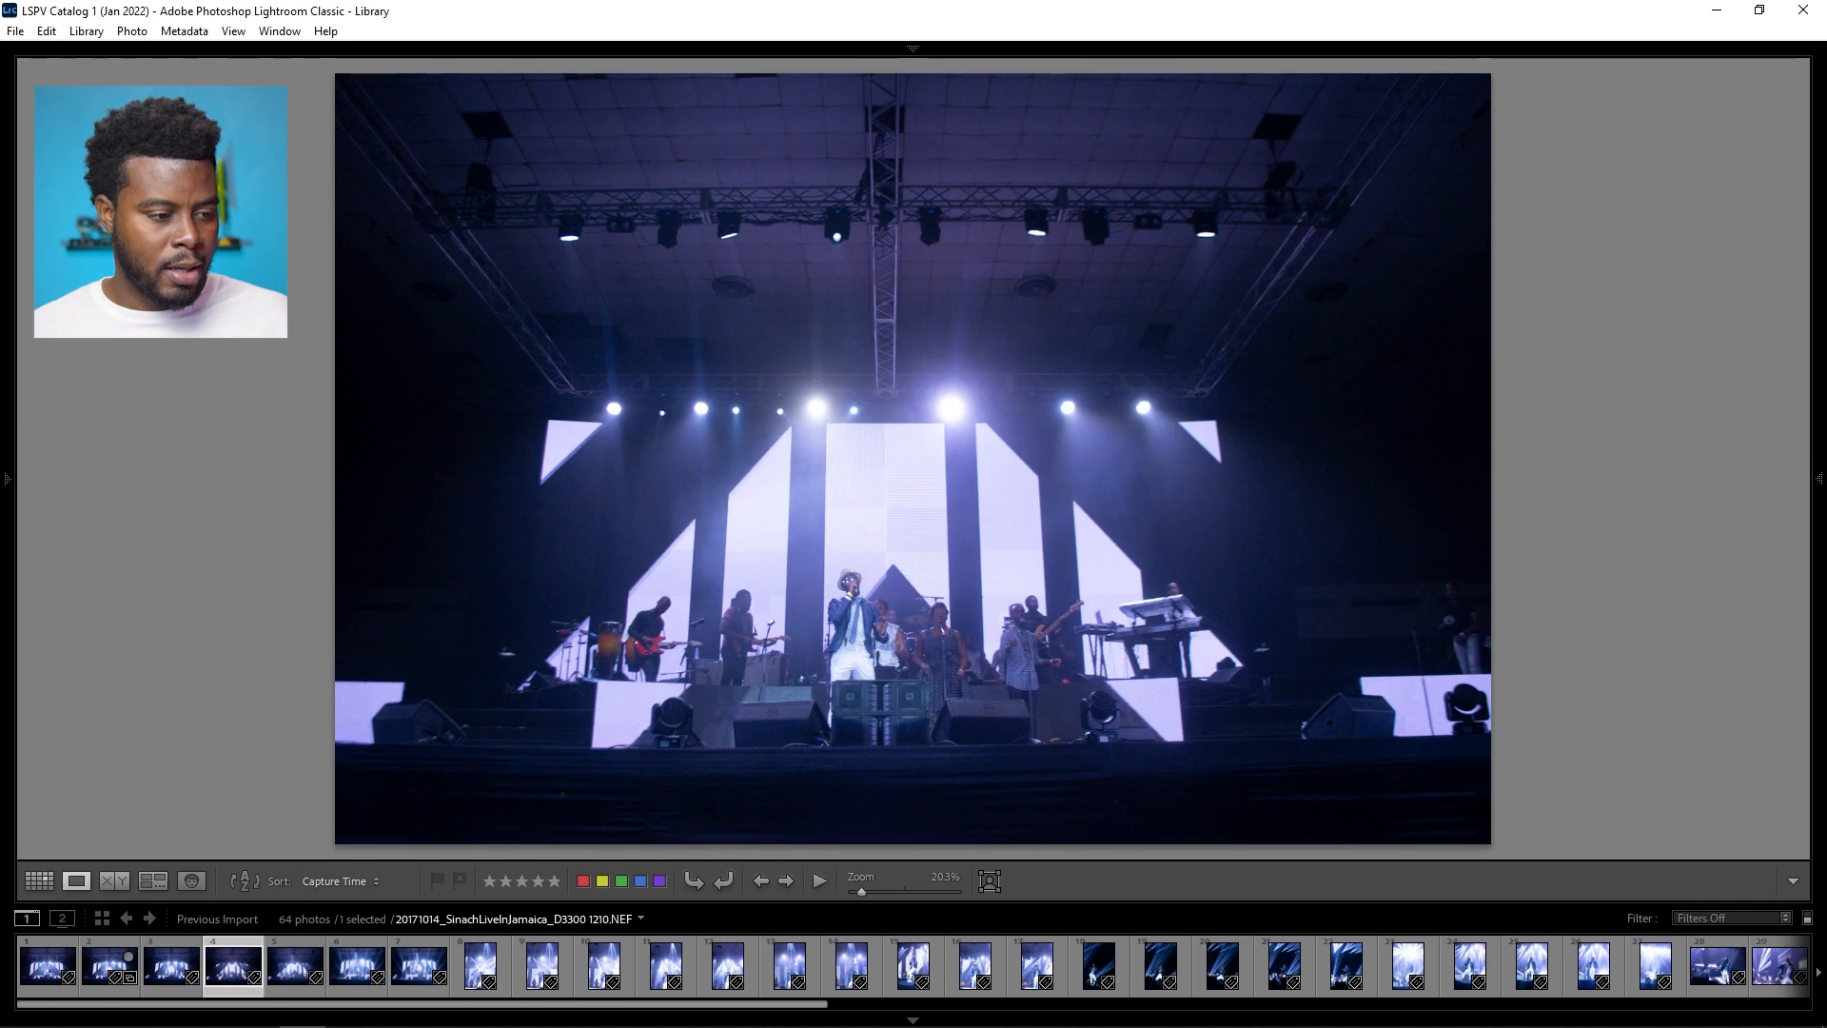
key("Right")
key("Left")
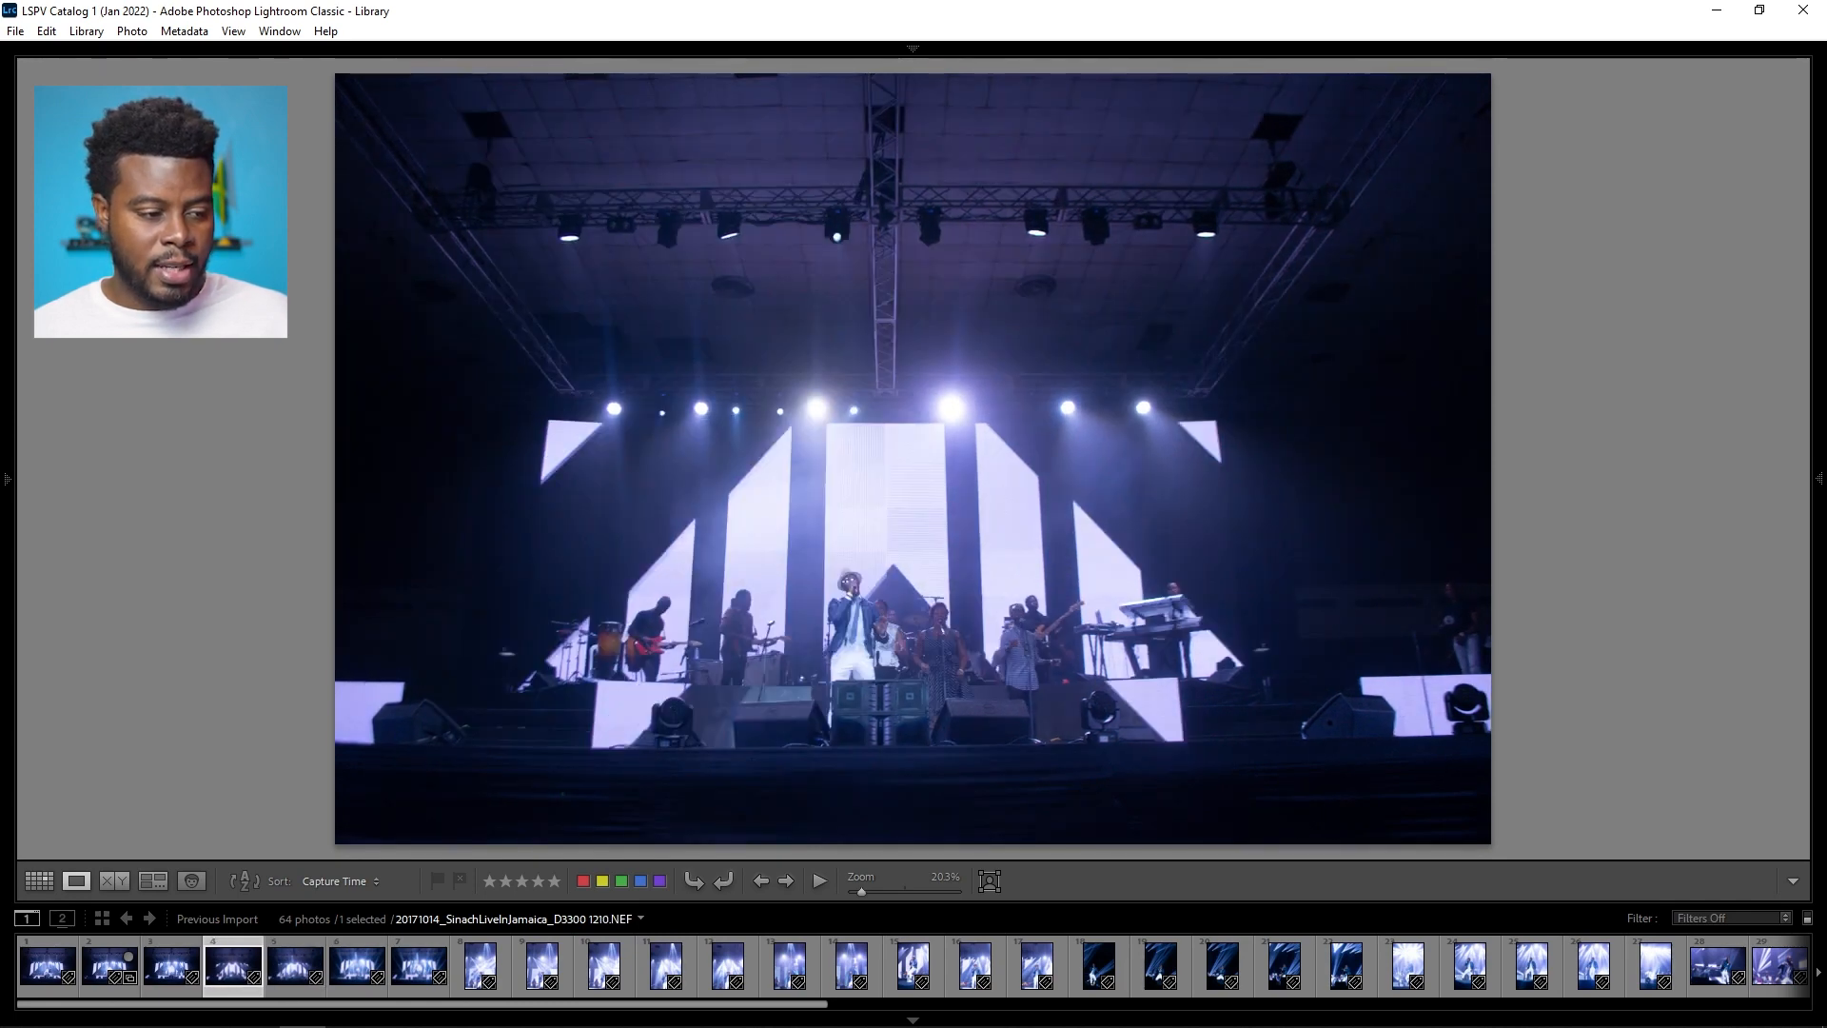
key("Right")
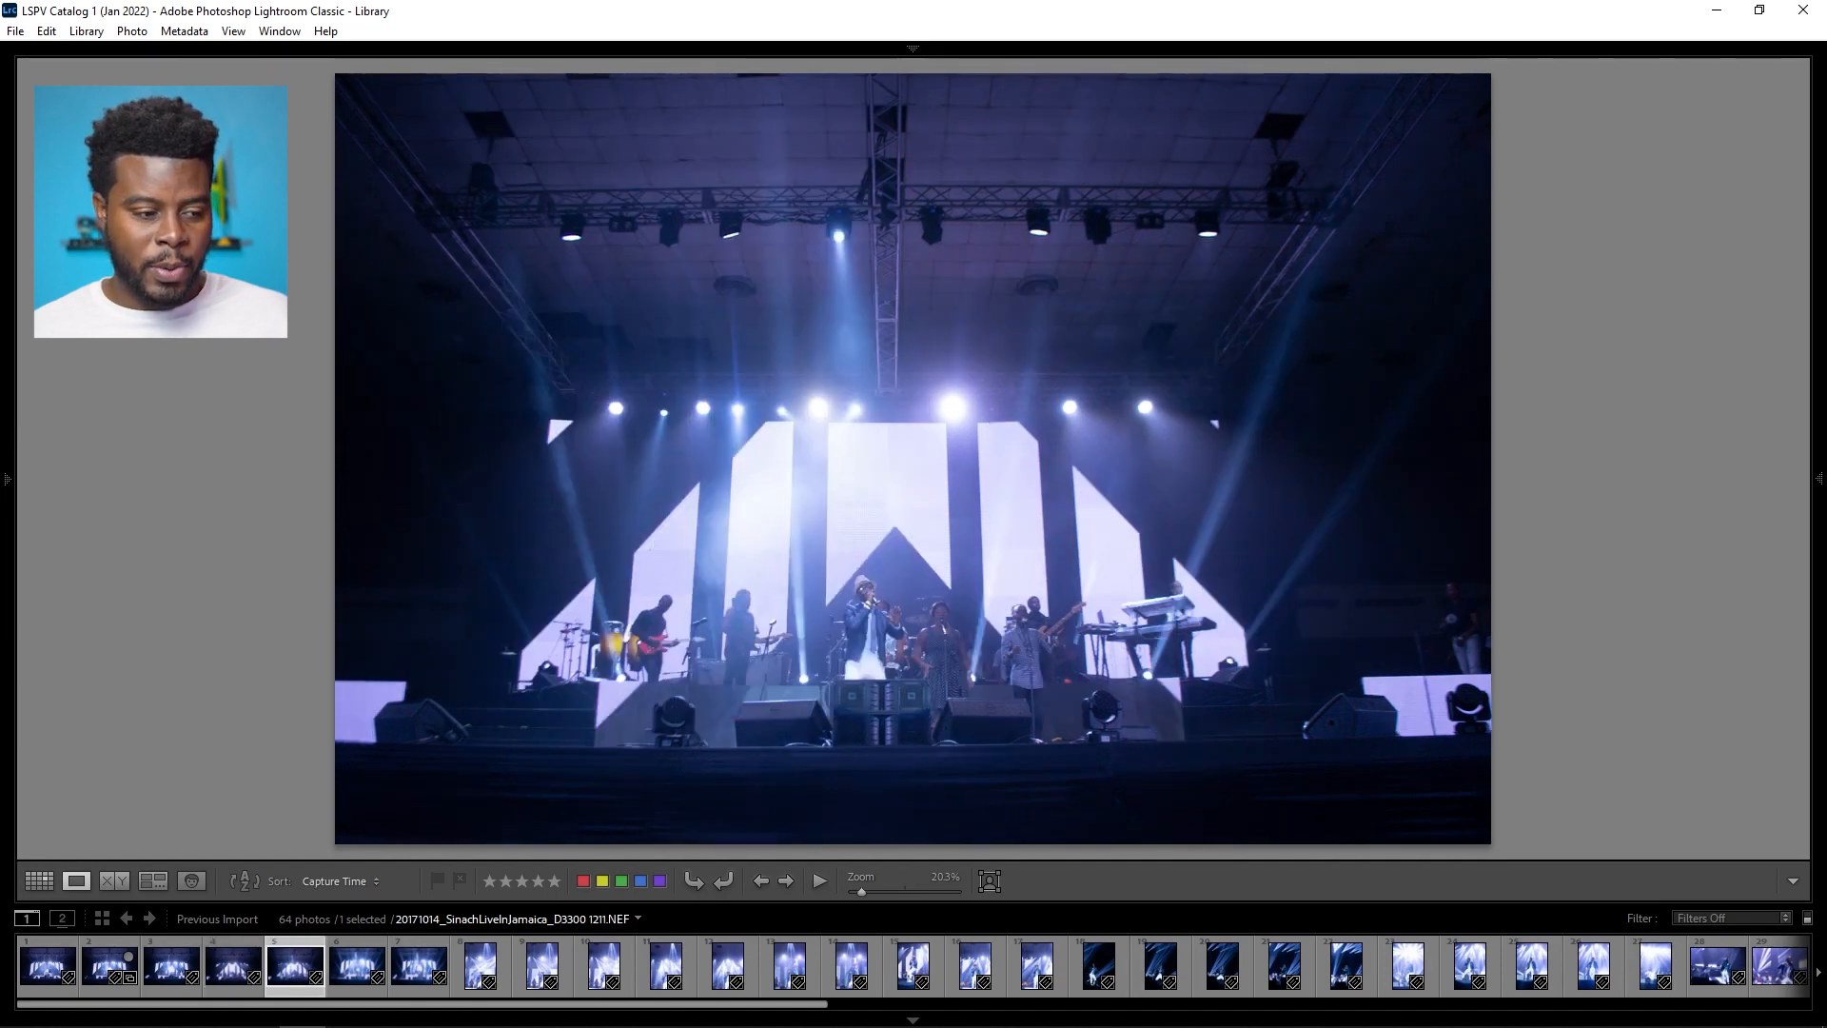
key("Right")
key("Left")
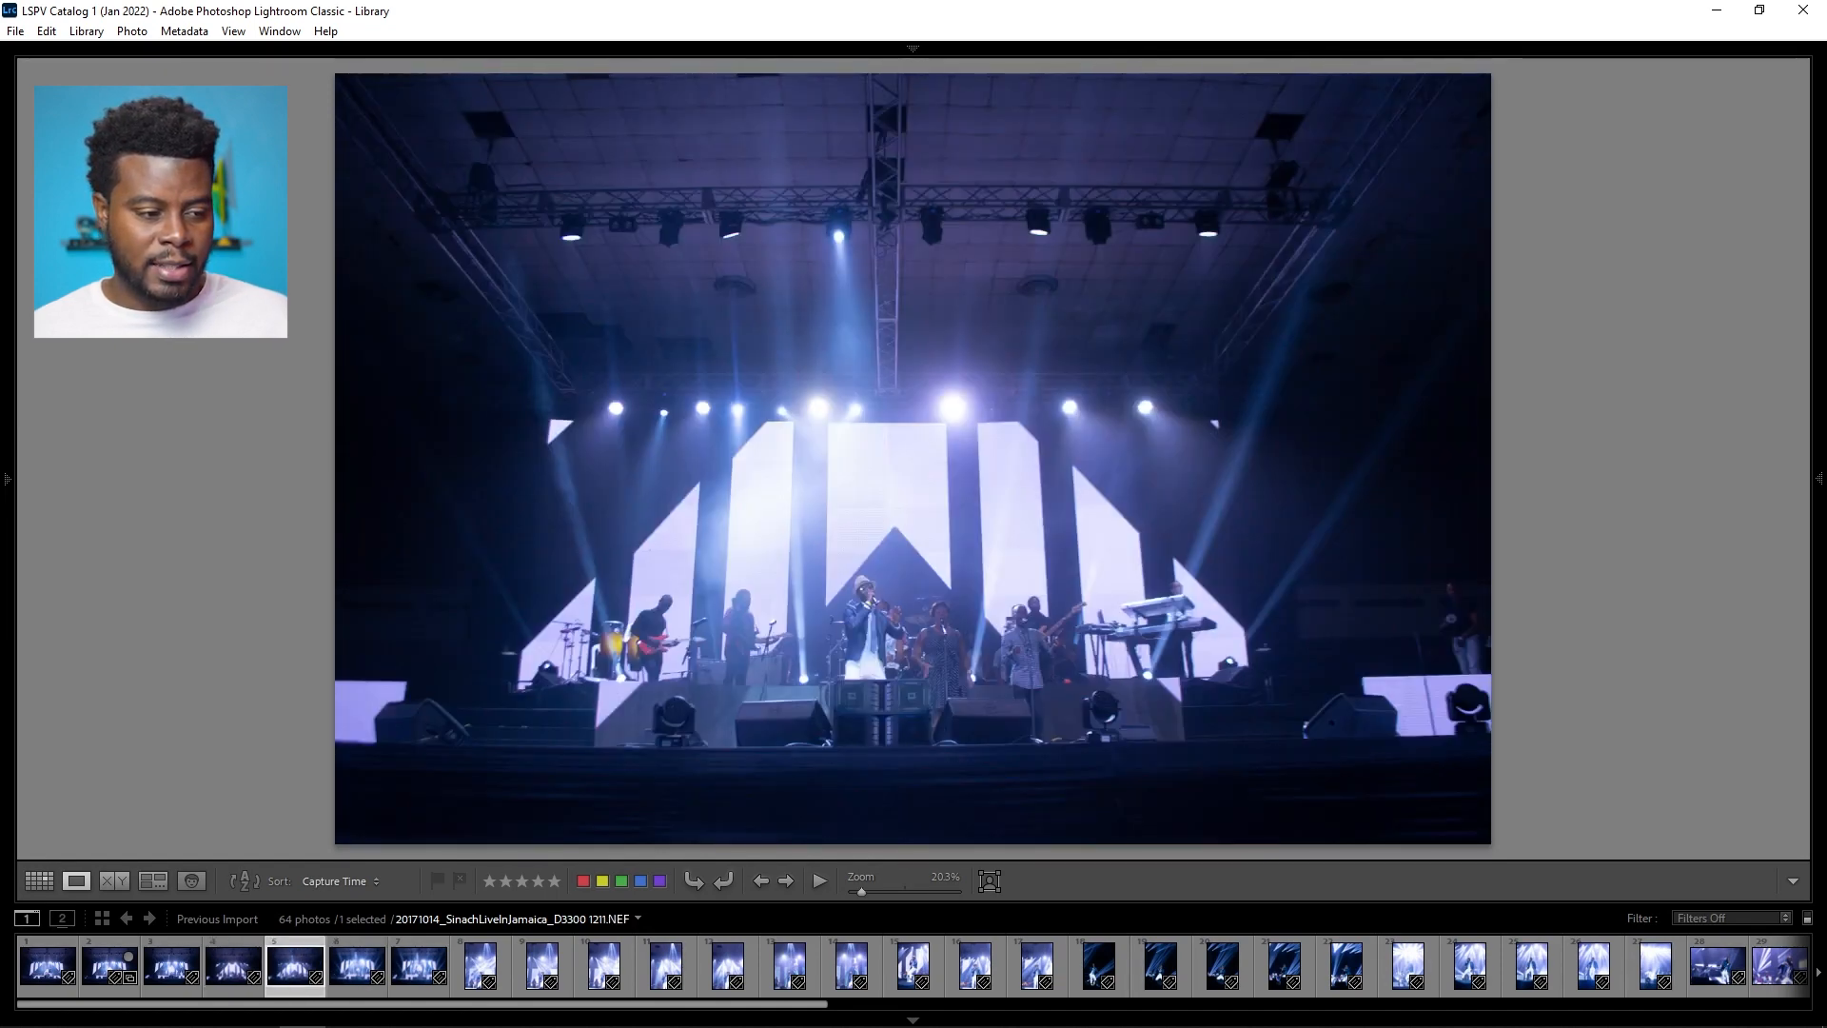
key("Right")
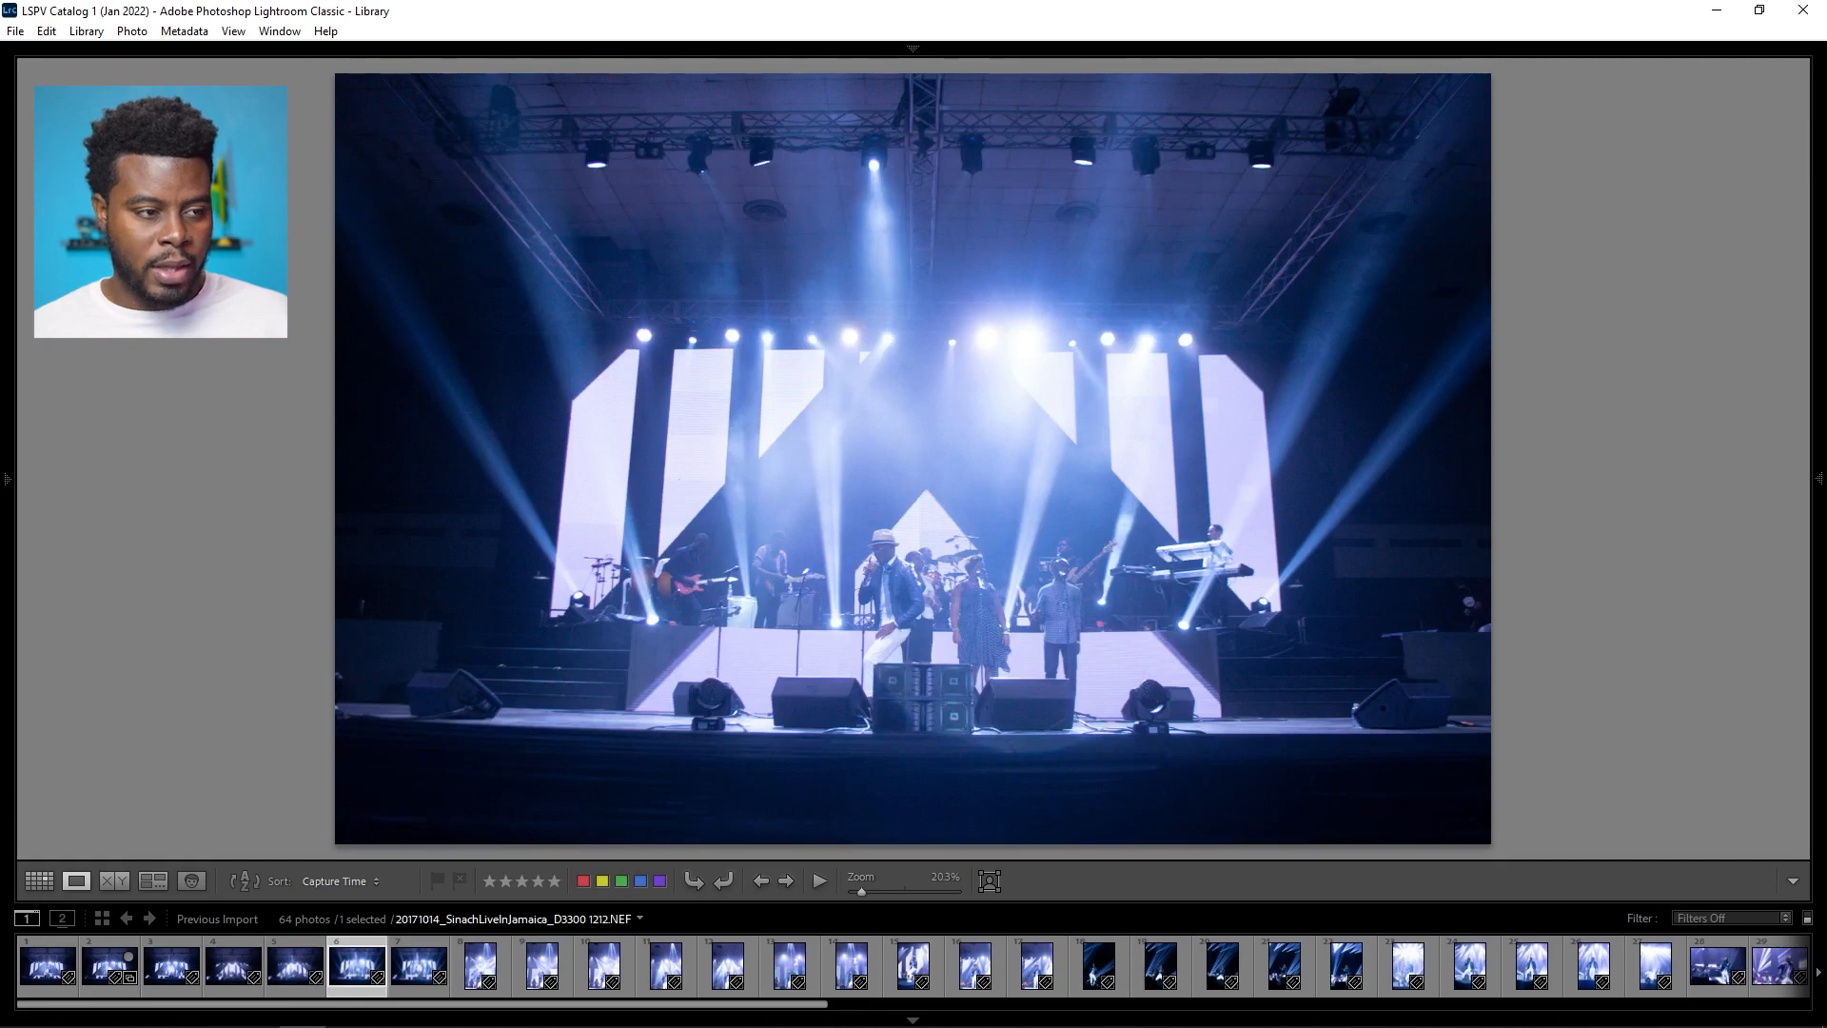
key("Left")
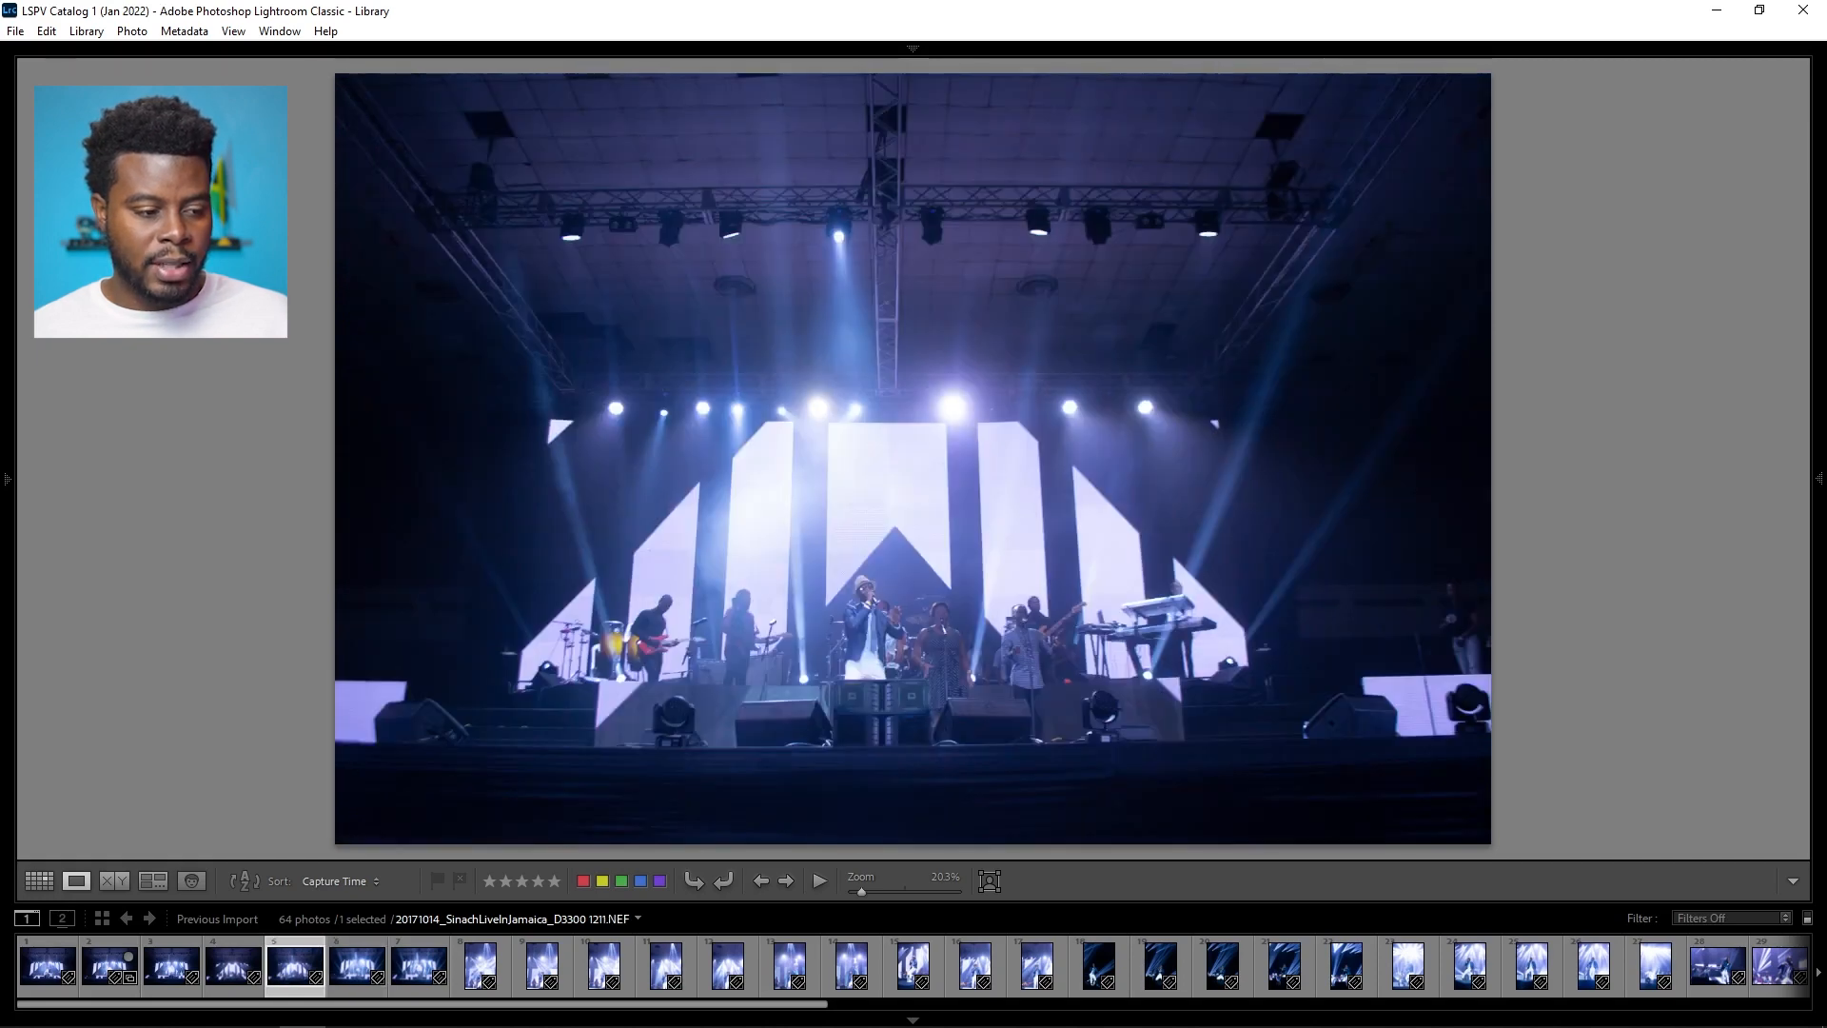
key("Right")
key("Left")
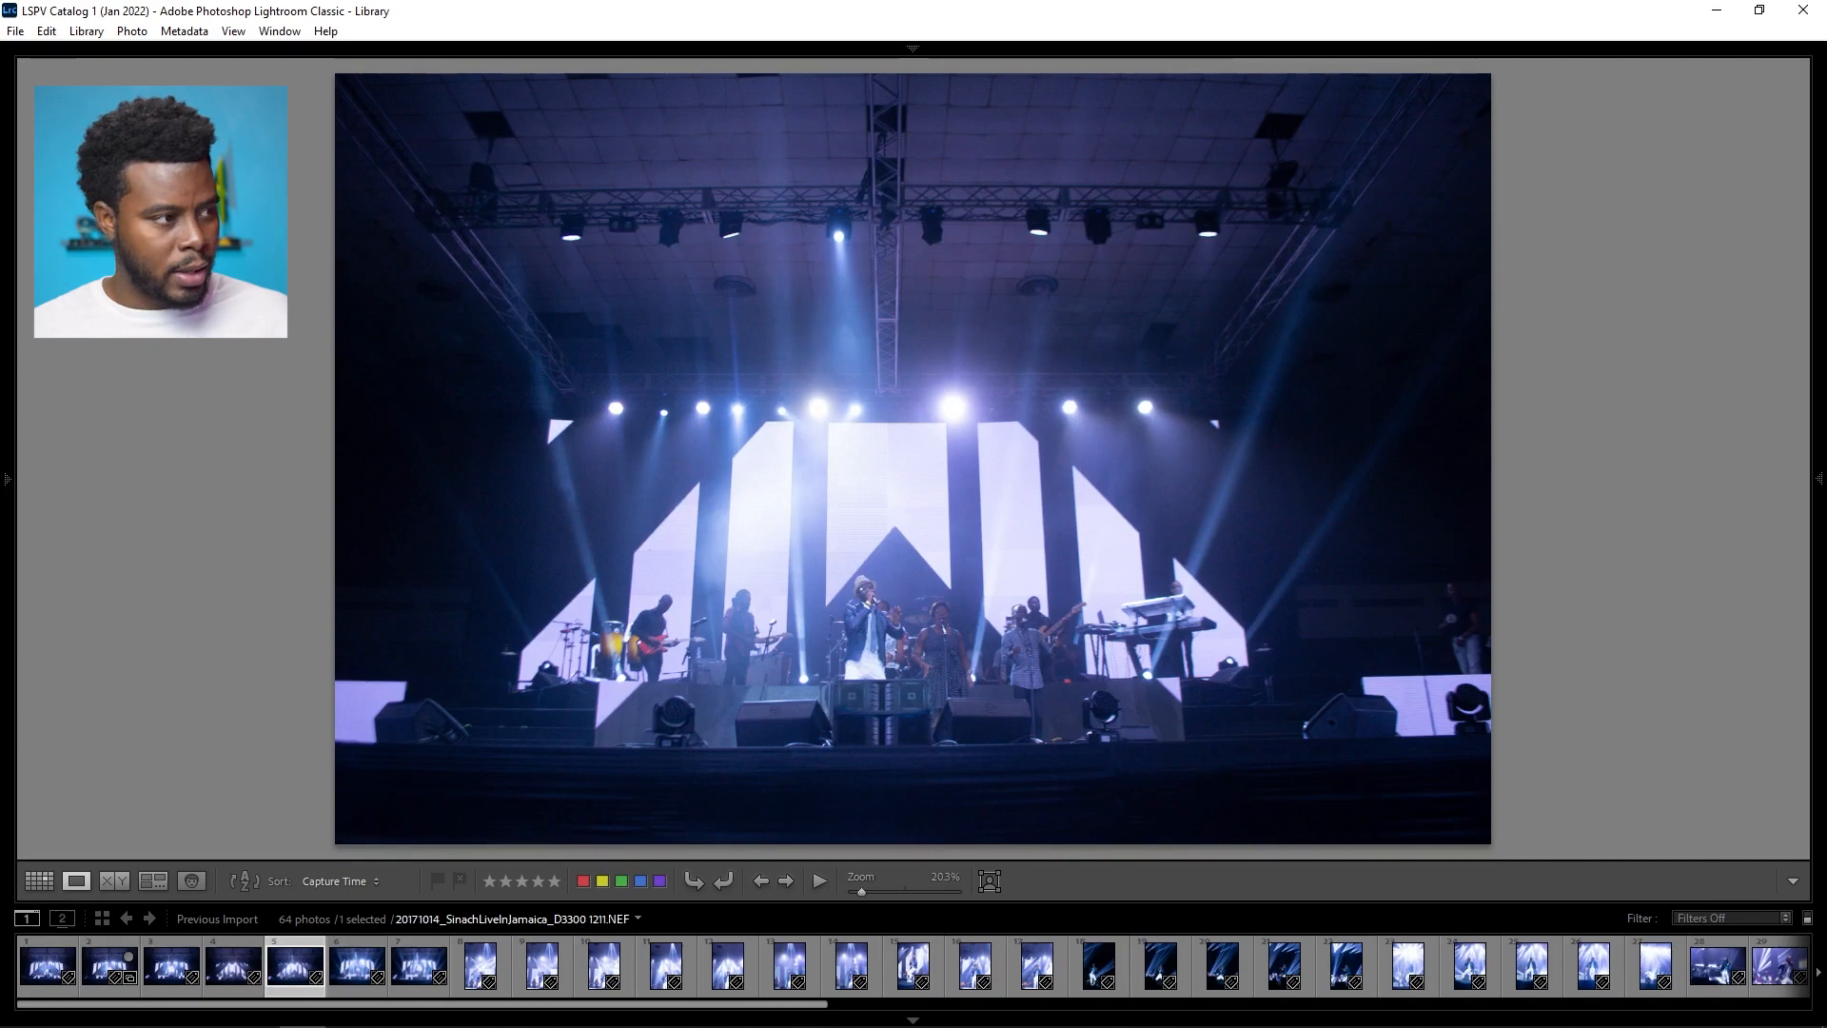
key("Right")
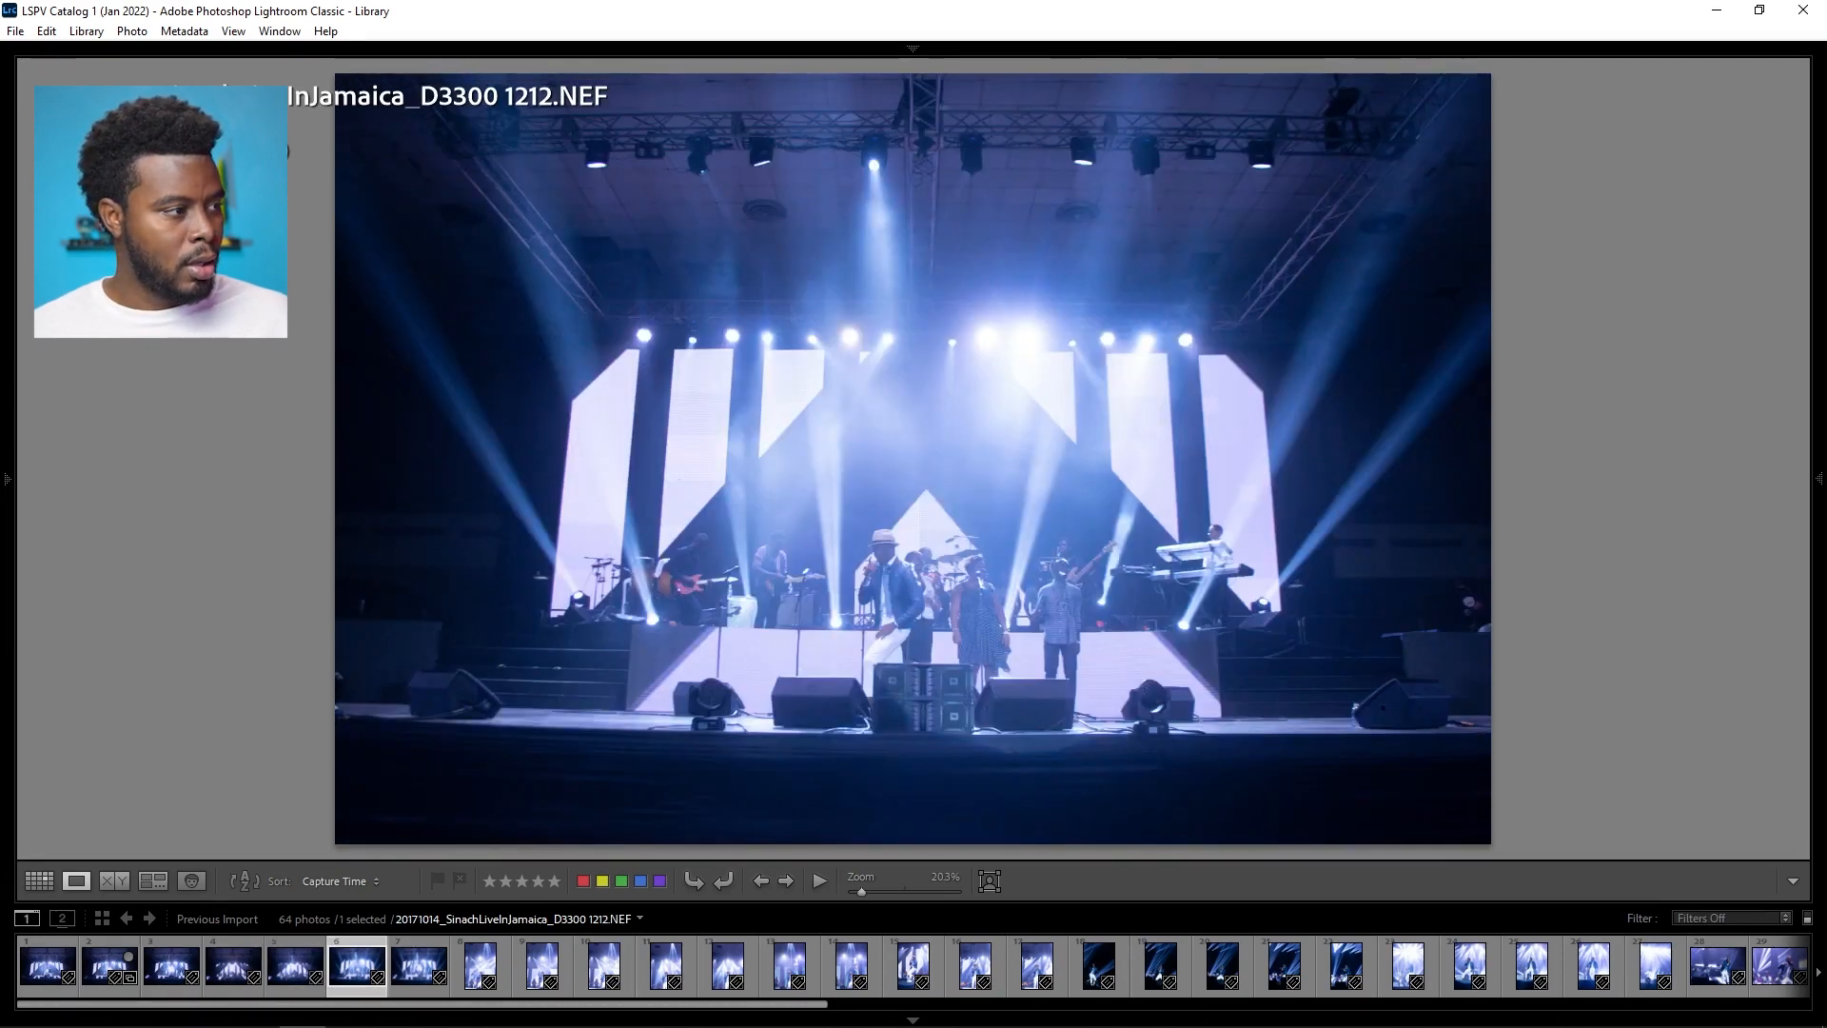
key("Left")
key("Right")
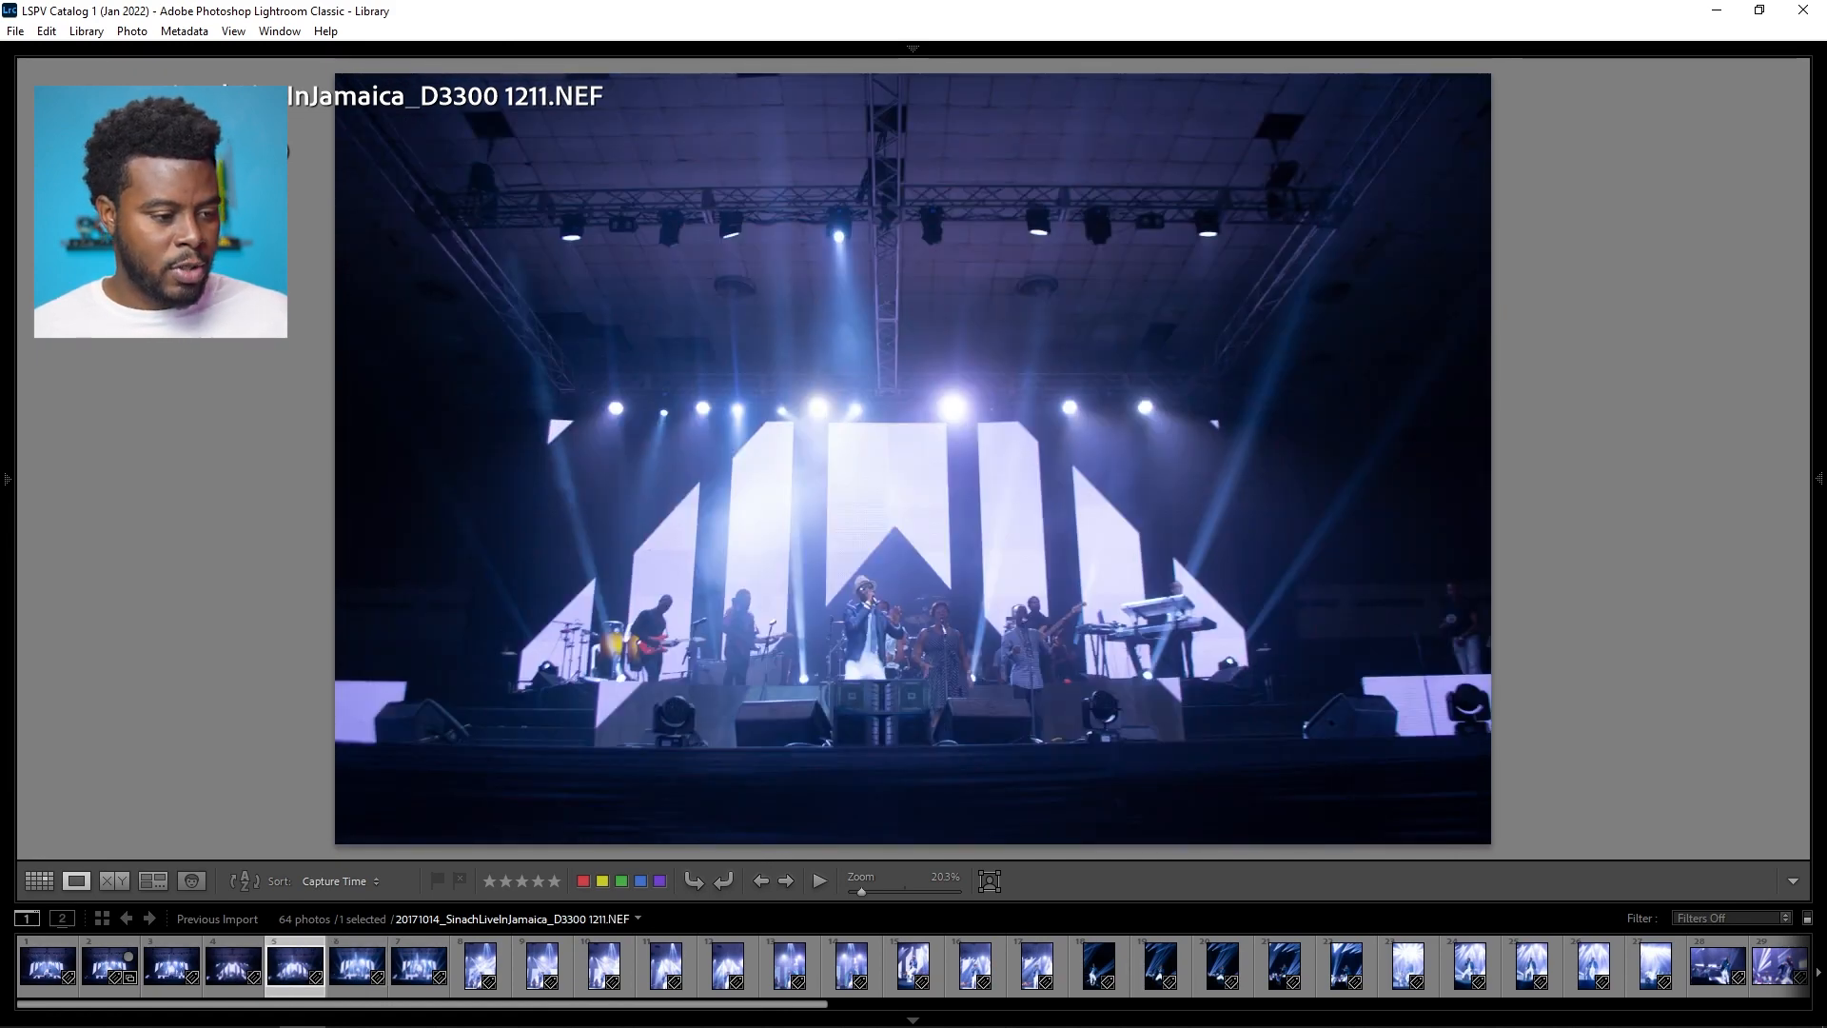
Step: Compare the wide stage photos D3300 1211, 1212 and 1214, and add 1214 to the Quick Collection
key("Right")
key("Right")
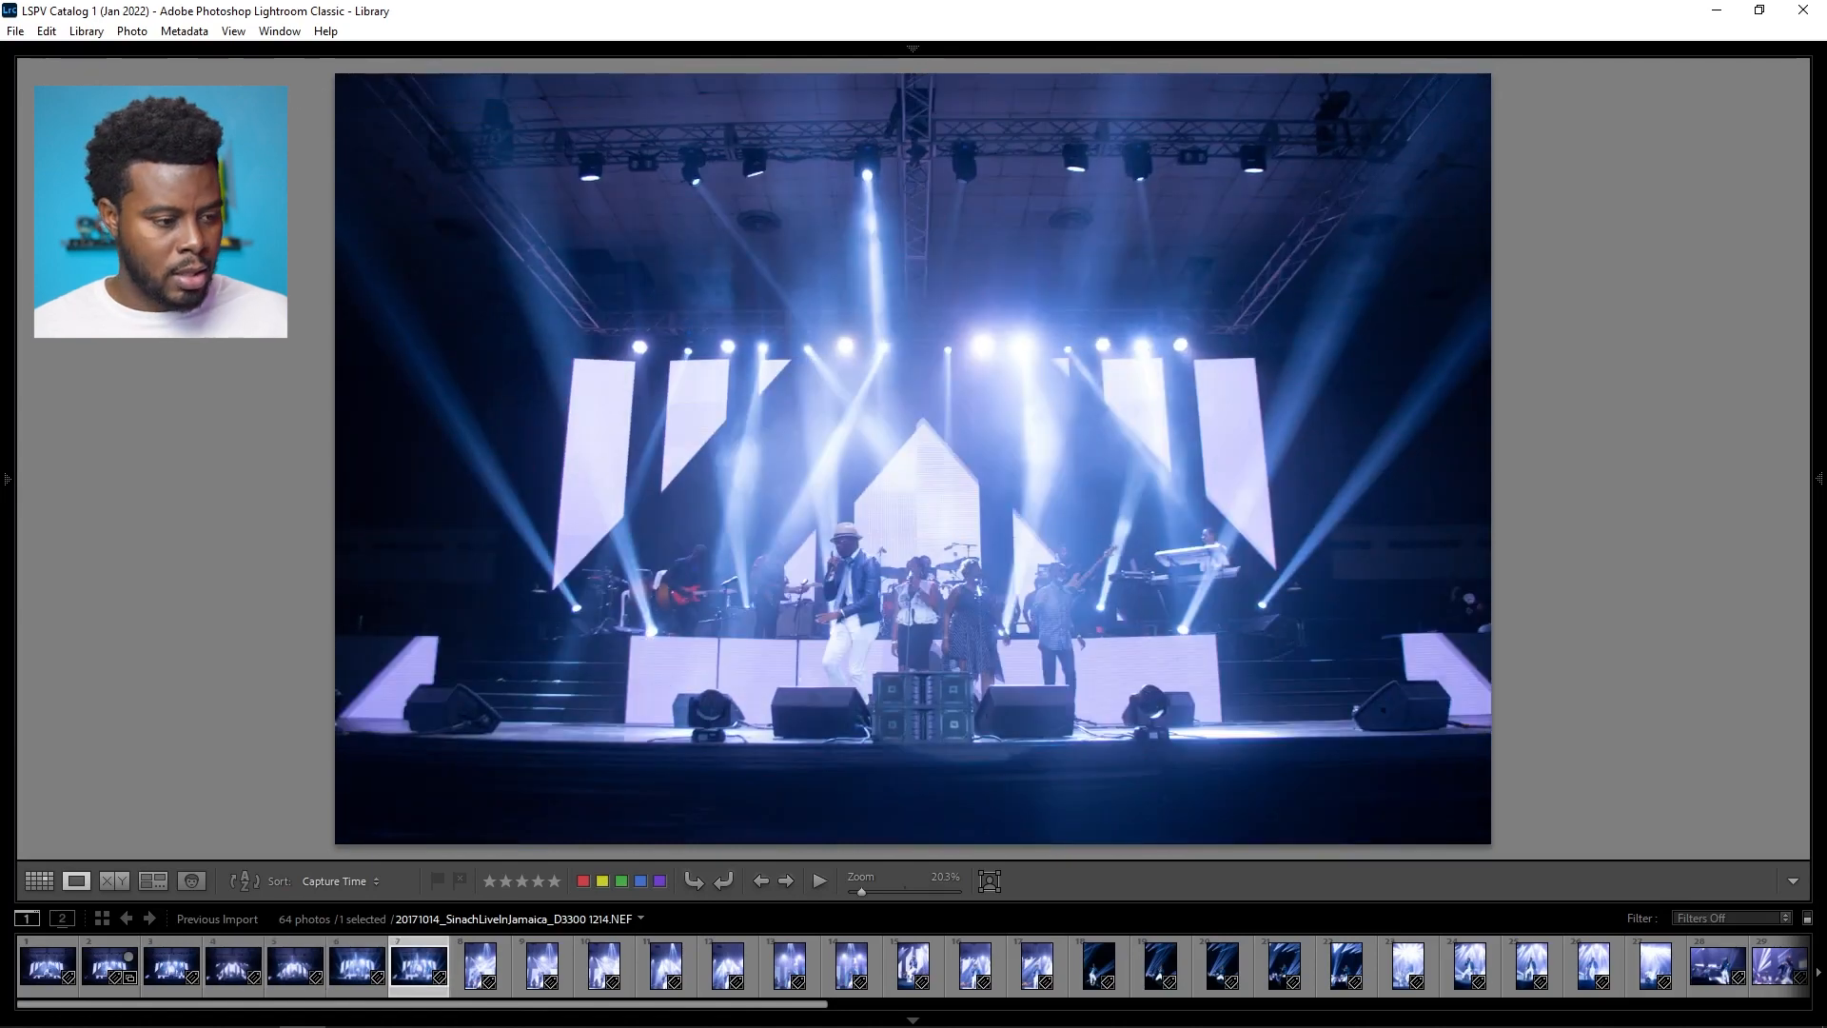
key("Left")
key("Left")
key("Right")
key("Right")
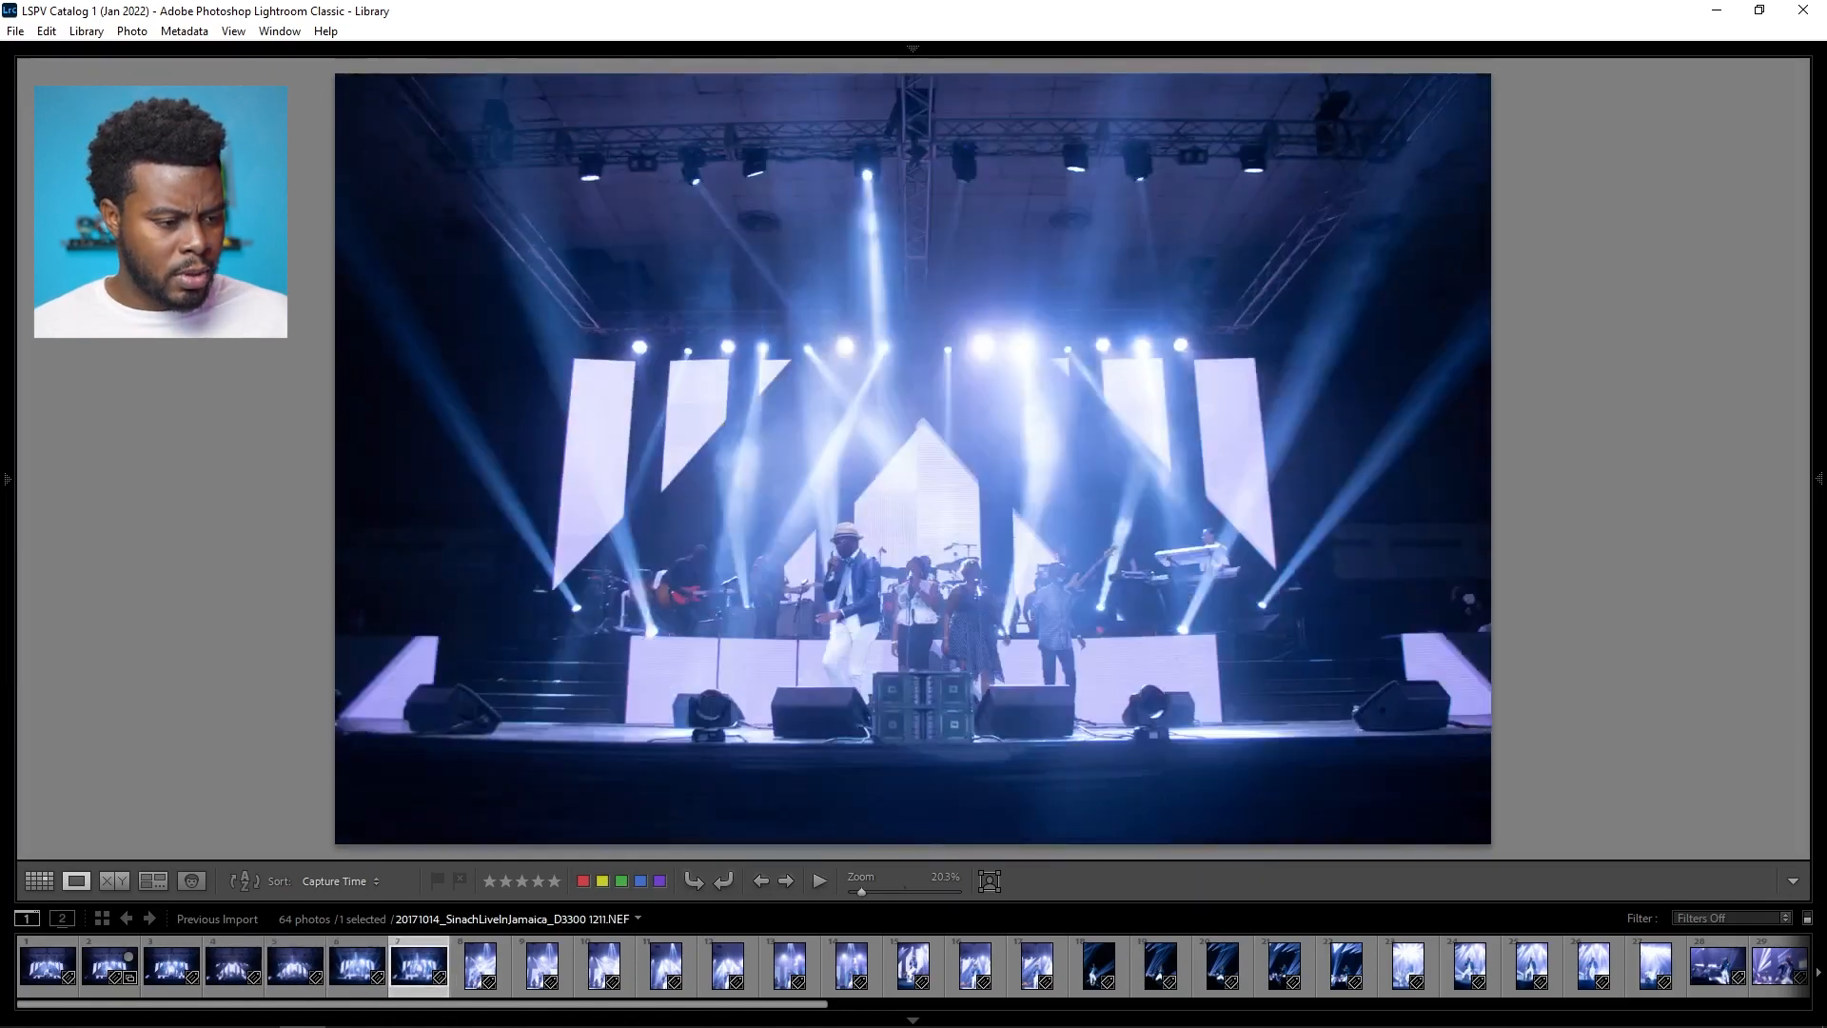
key("Left")
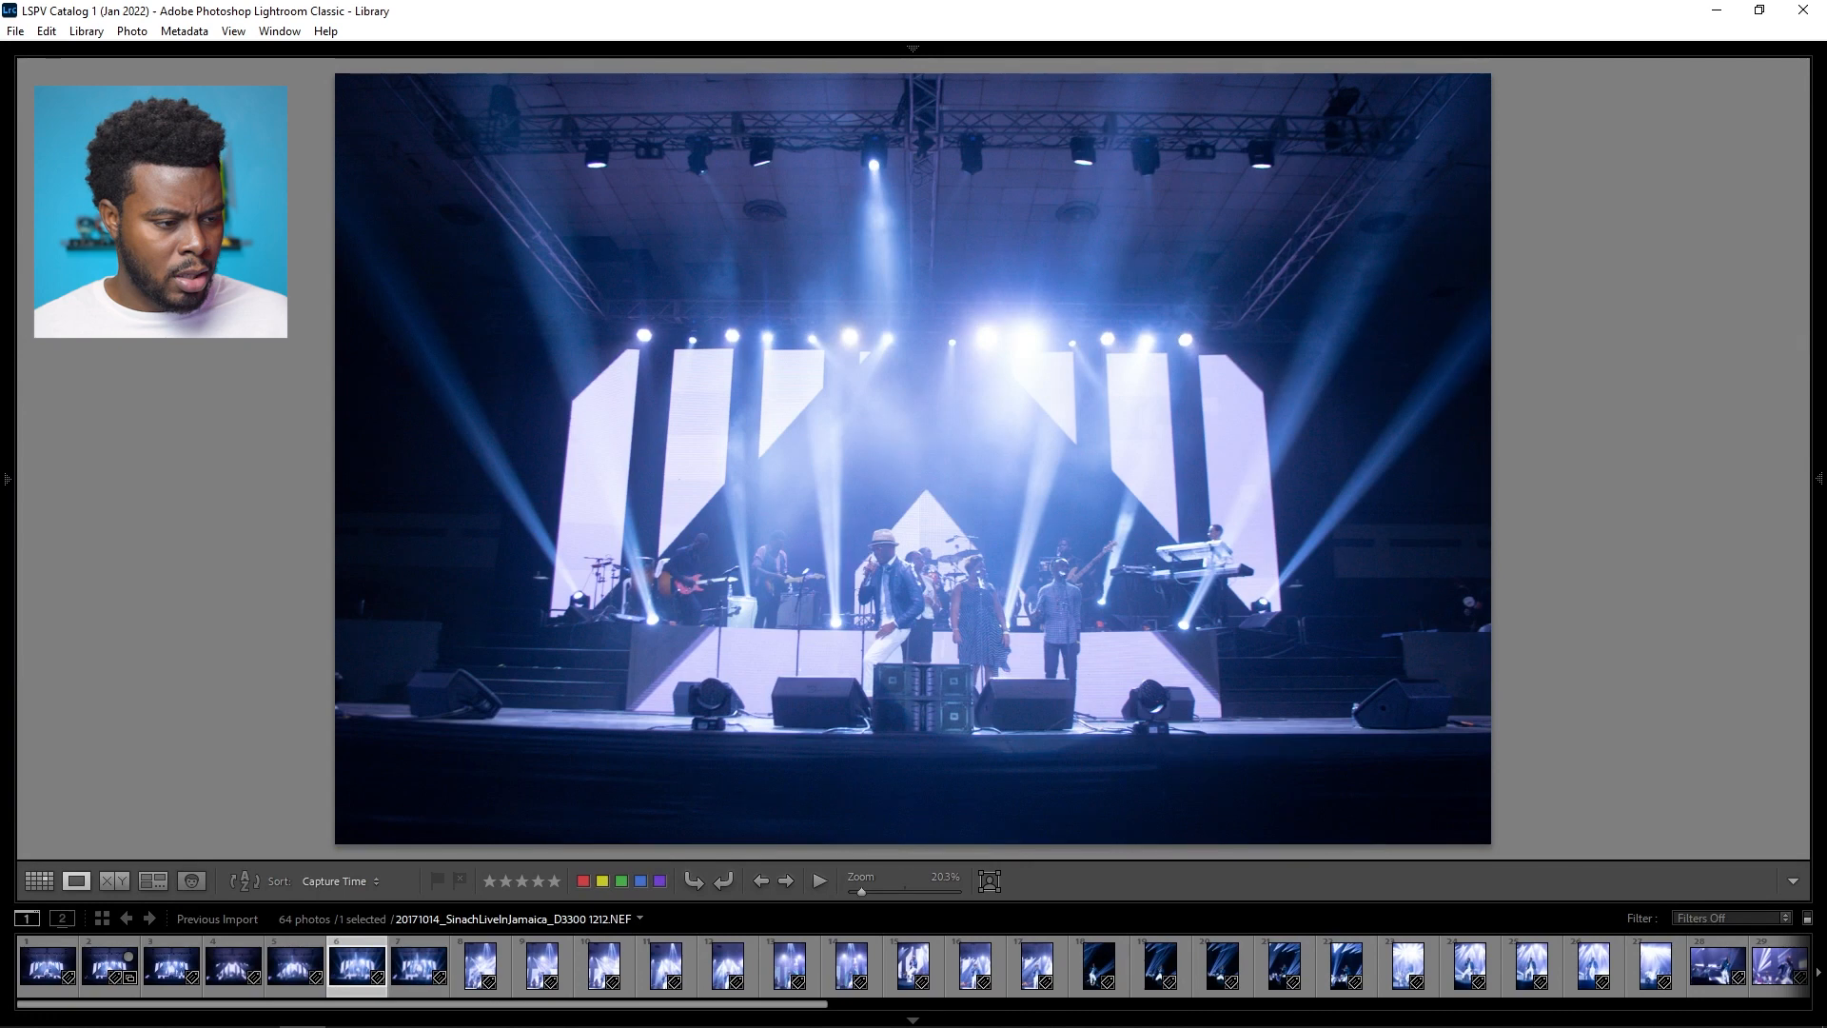
key("Right")
key("Left")
key("Right")
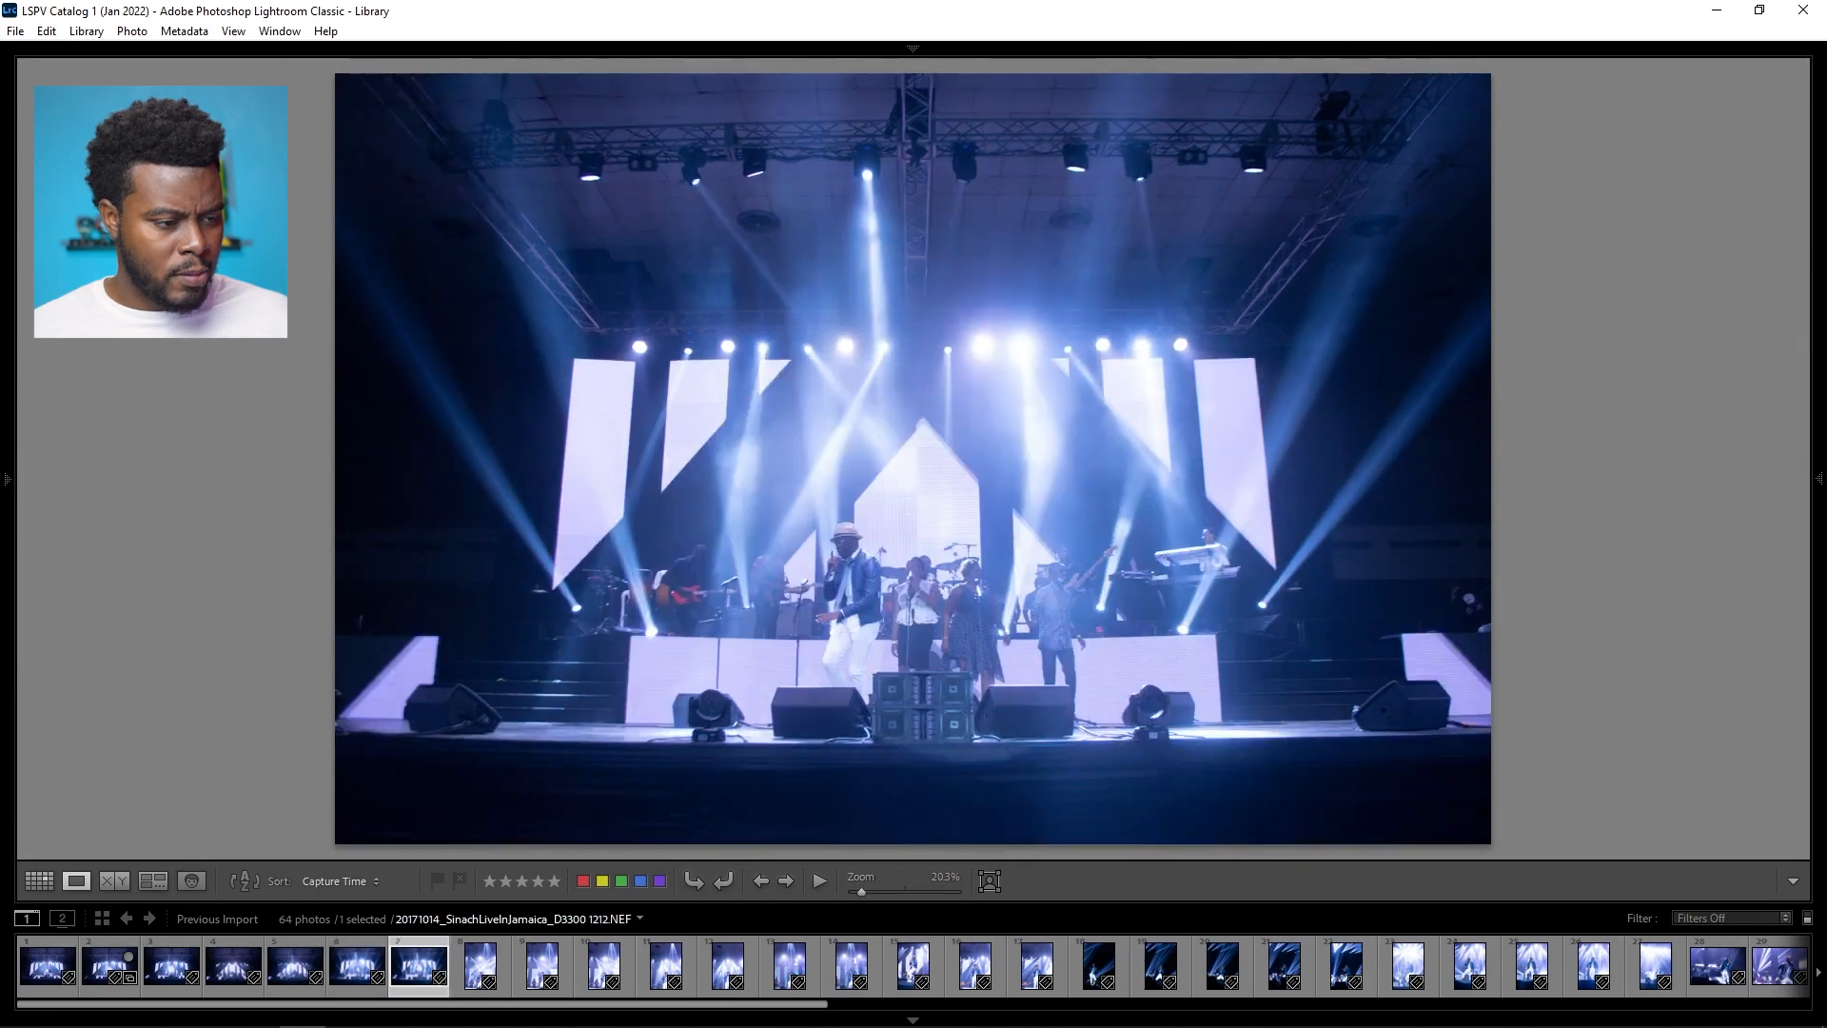
key("Left")
key("Right")
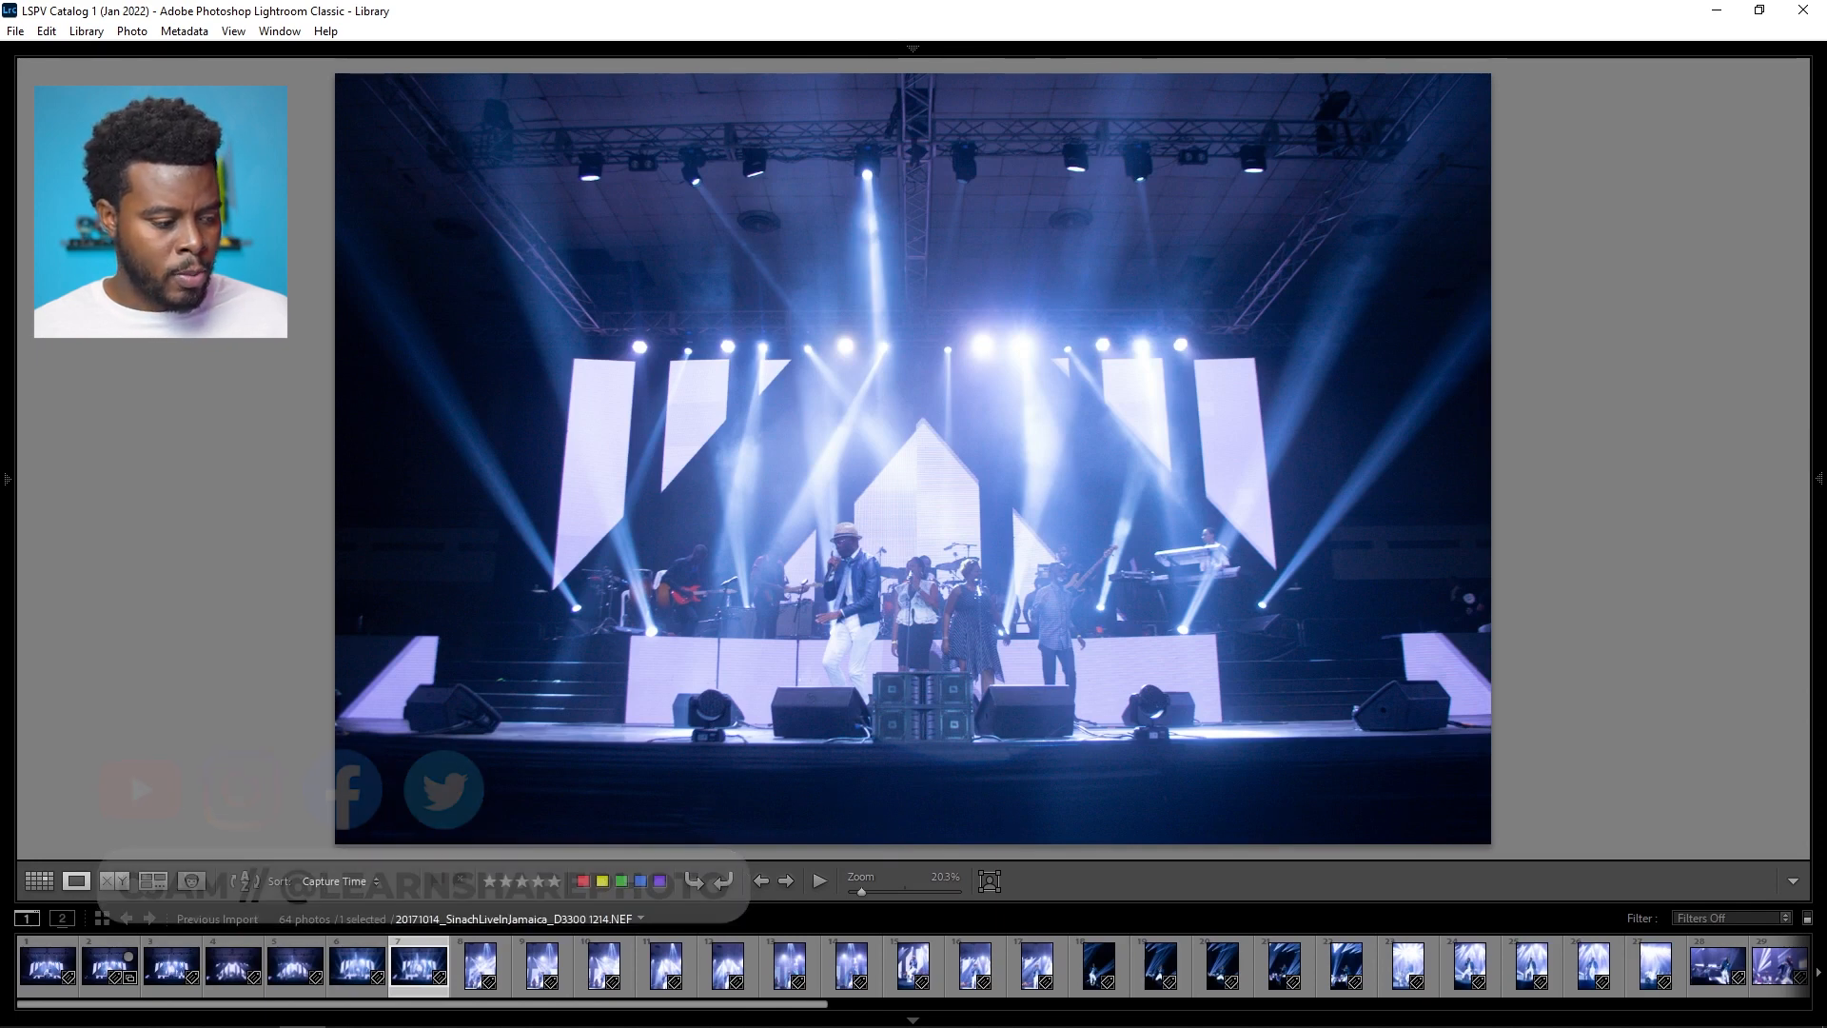
key("b")
Step: Review the vertical singer photos D3300 1215 to 1218 one after another in Loupe view
key("Right")
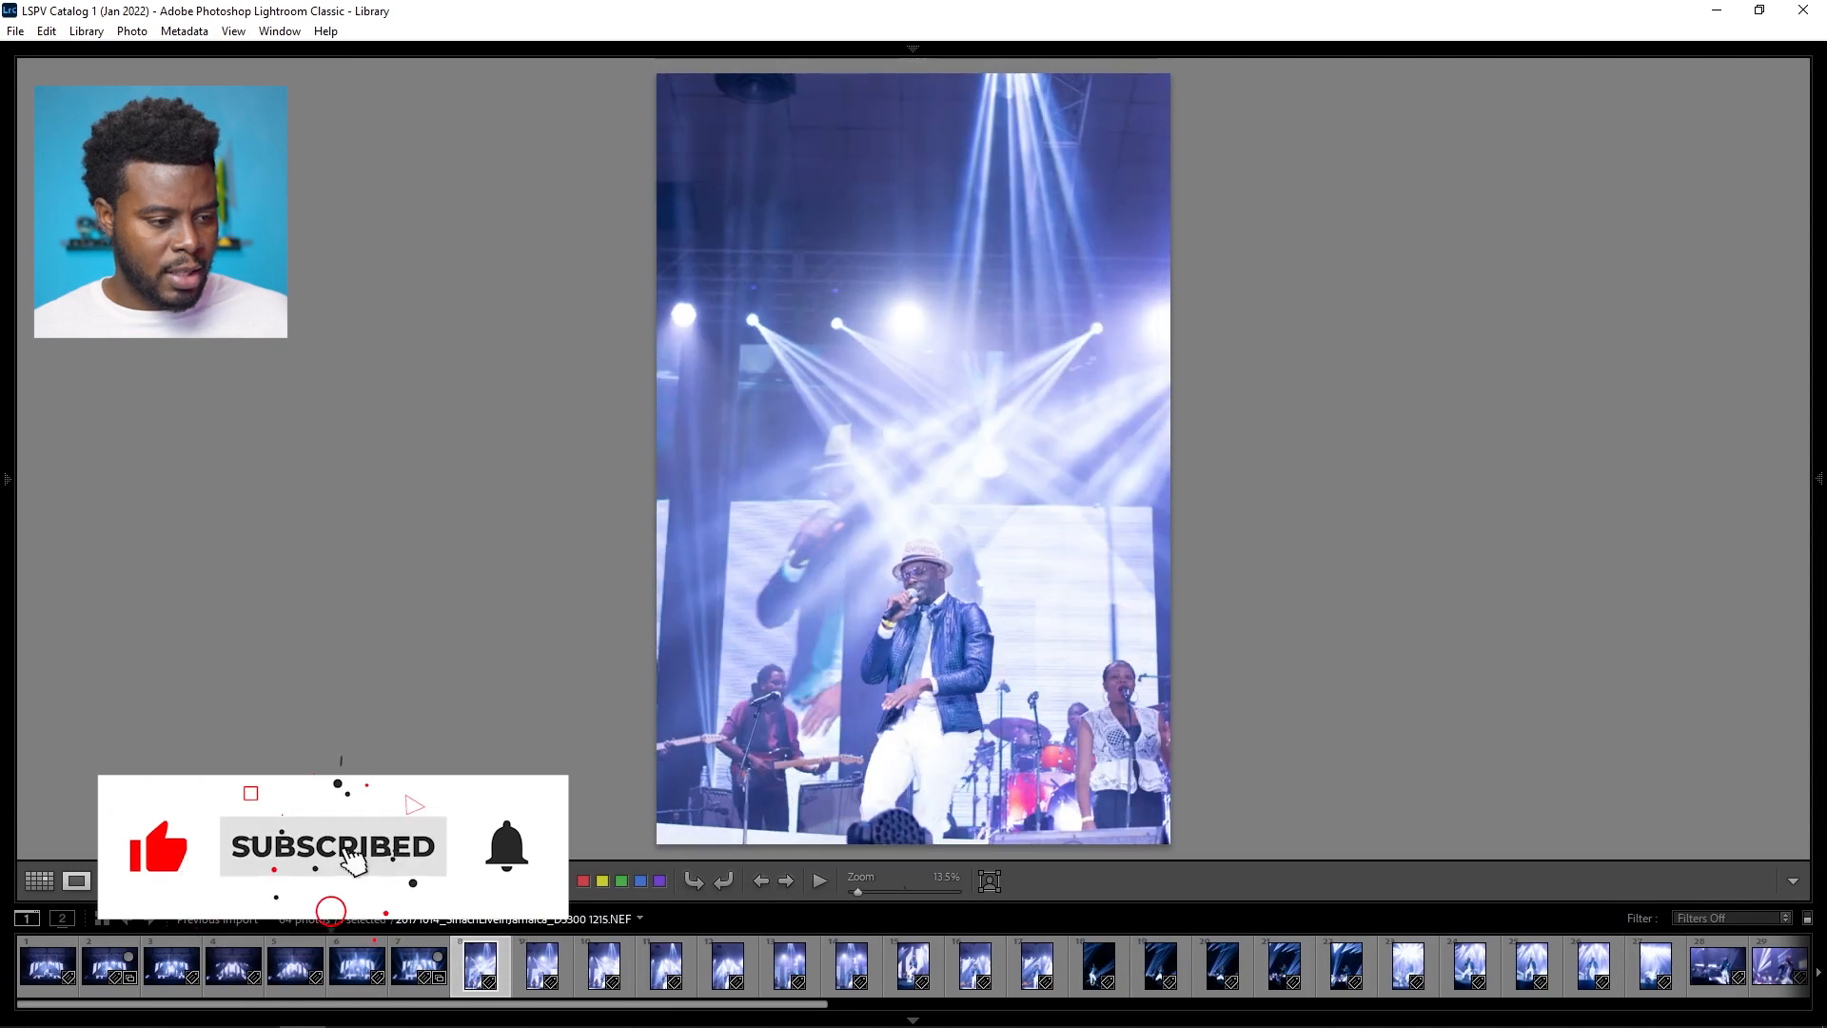
key("Right")
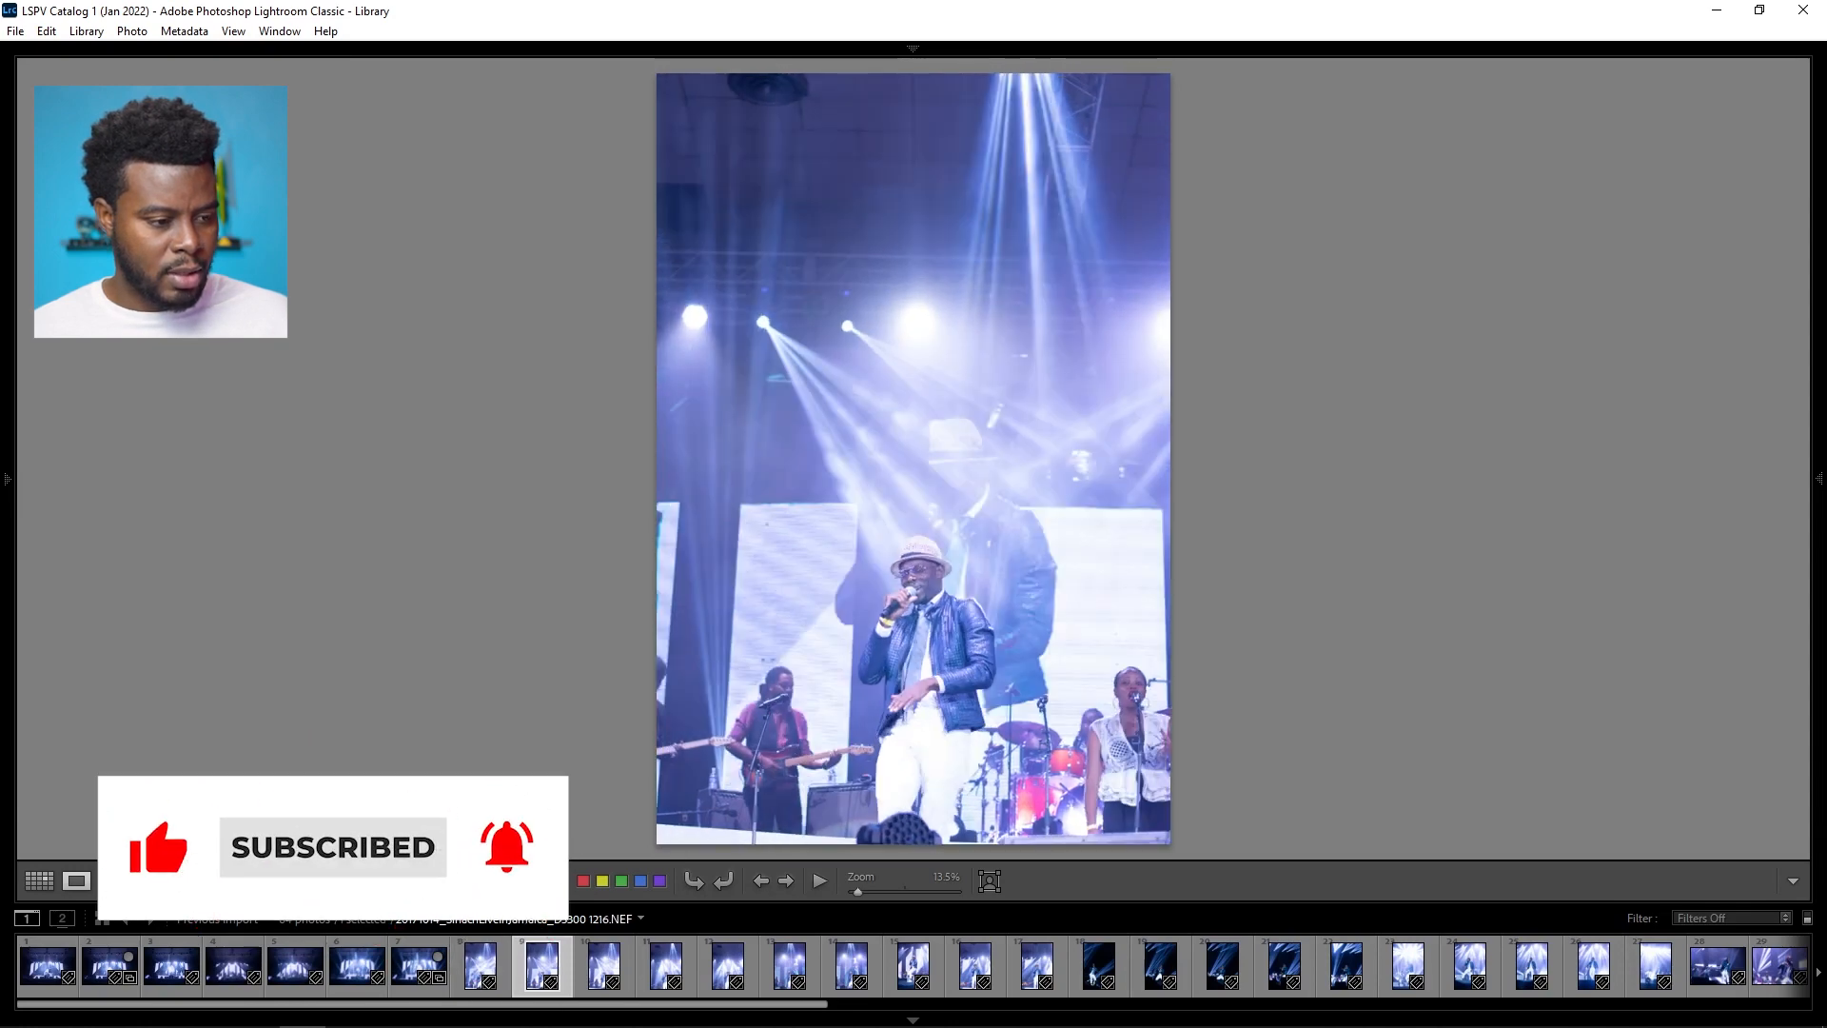
key("Left")
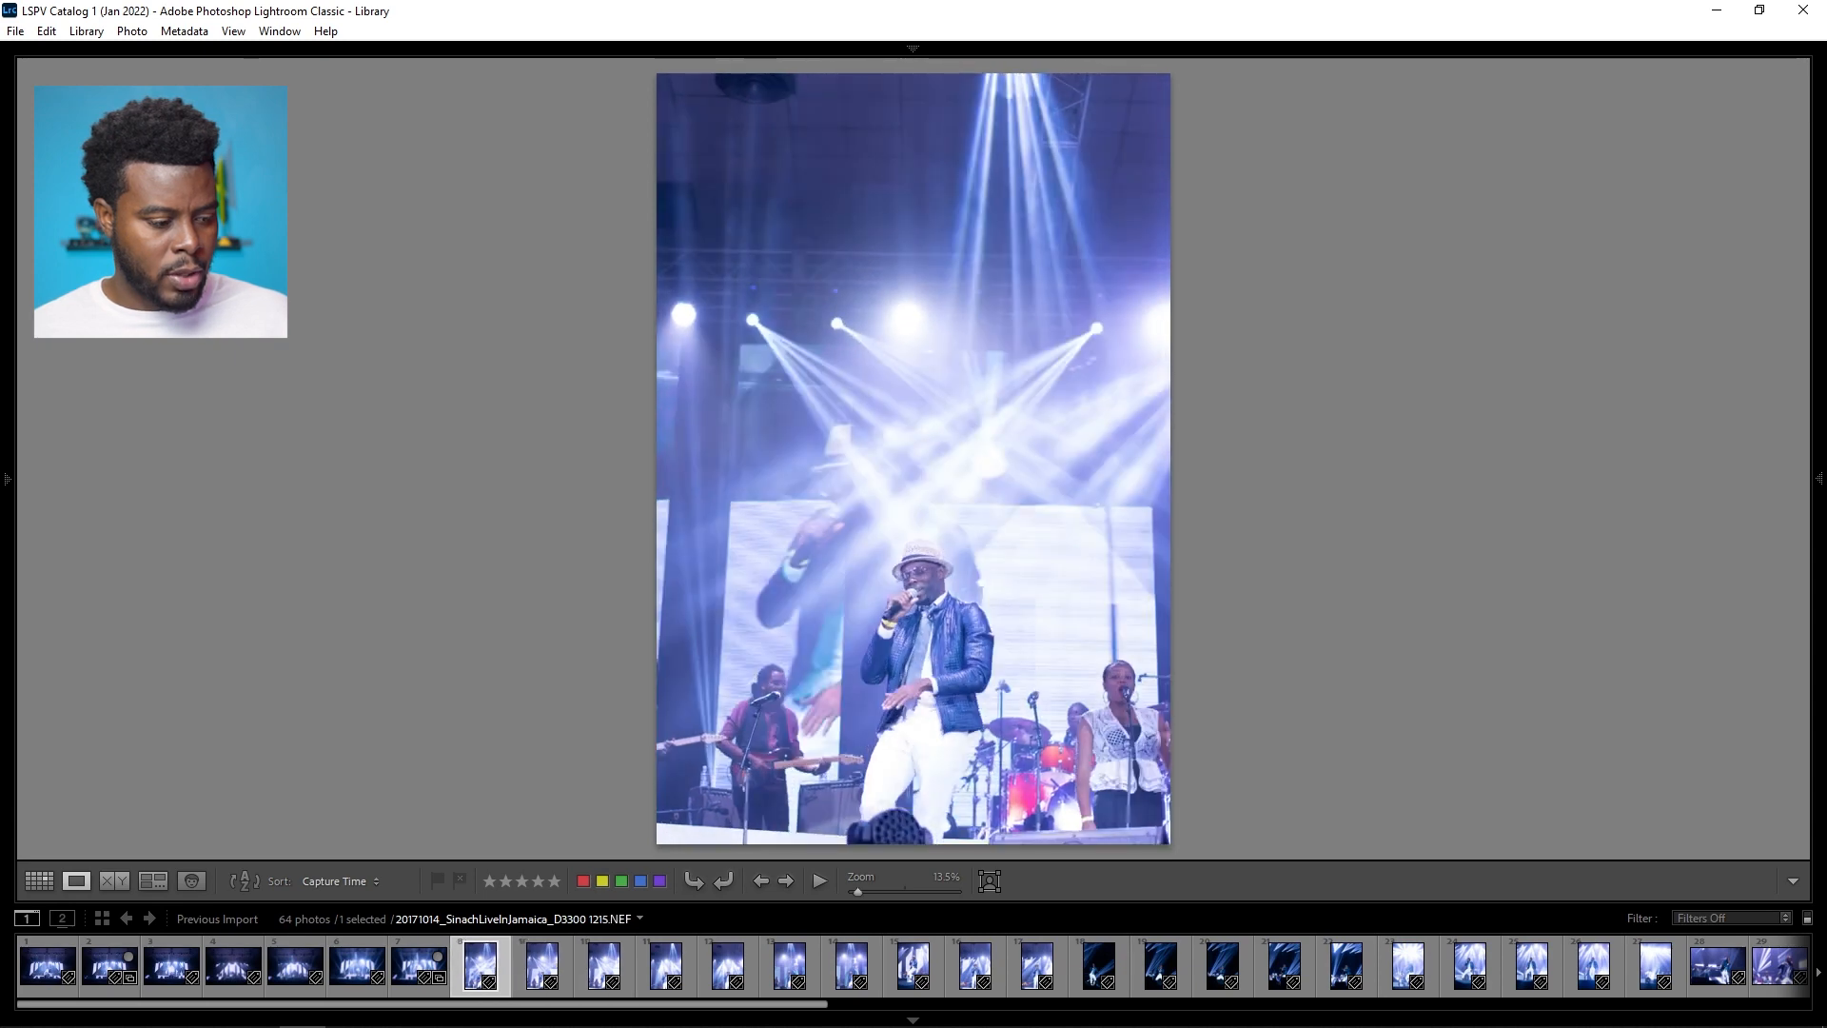
key("Right")
key("Right")
key("Right")
key("Left")
key("Left")
key("Left")
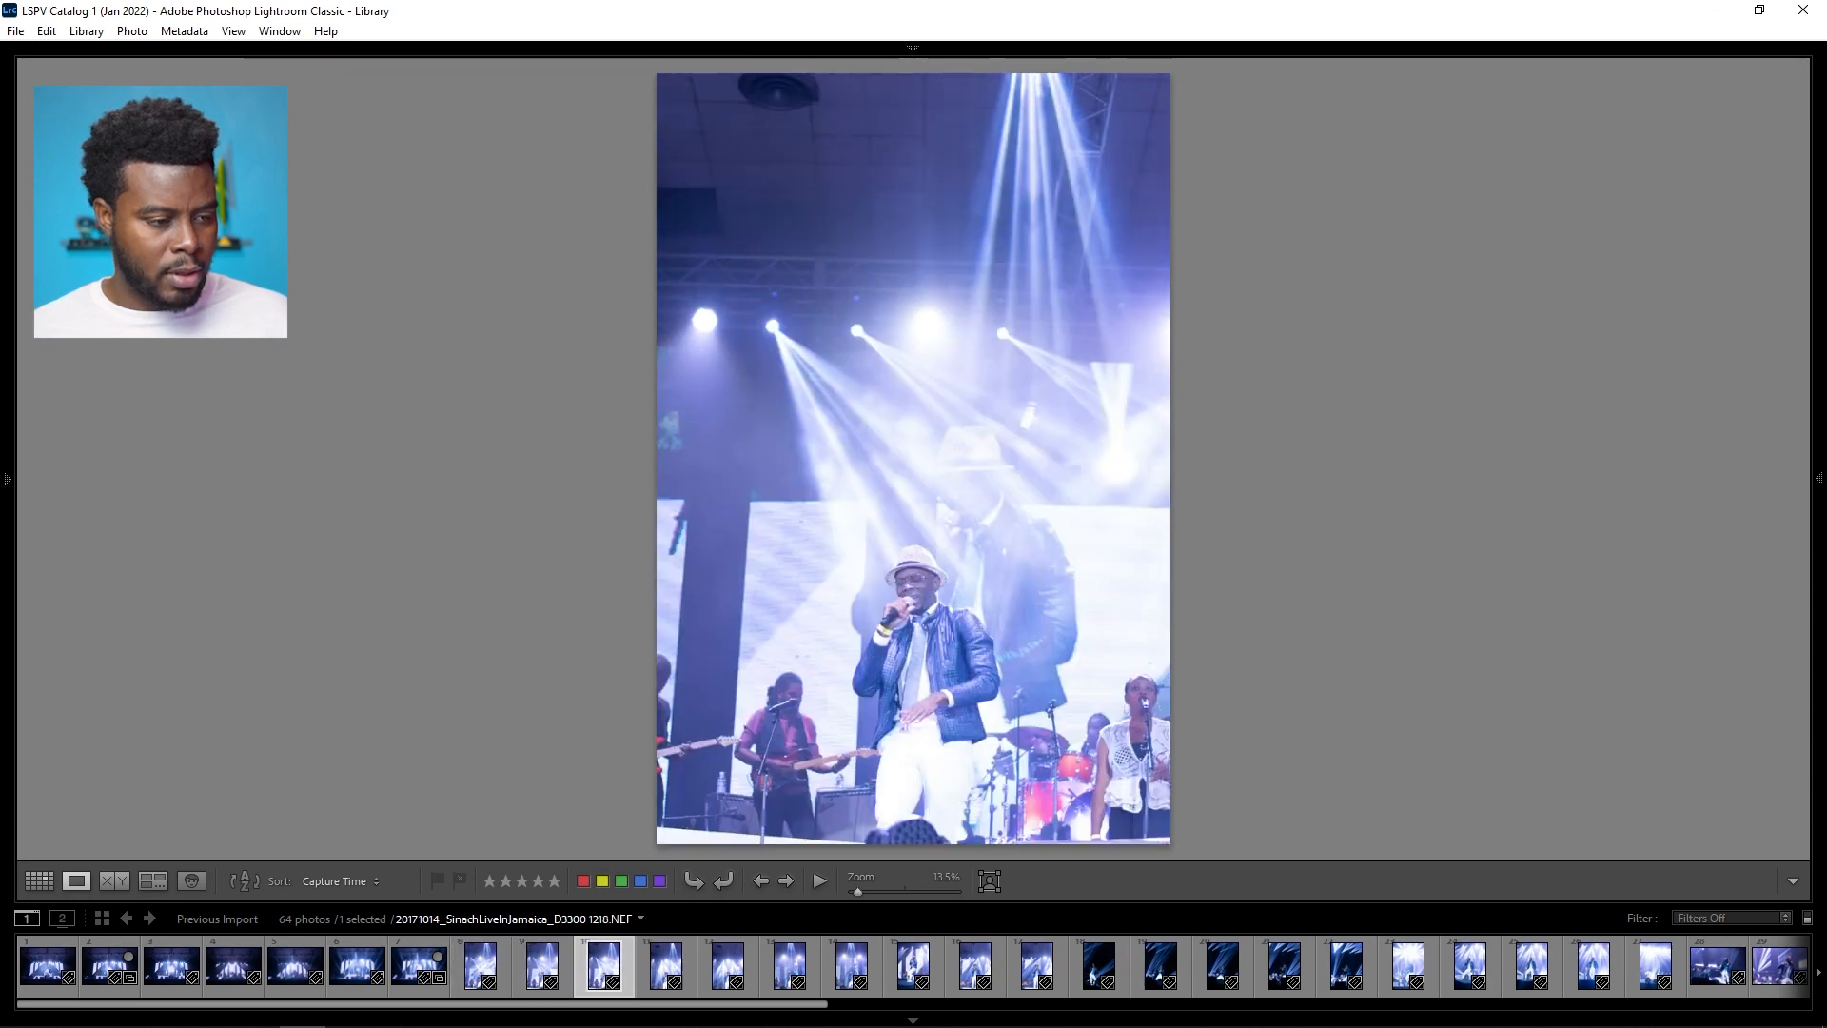
Step: Compare the similar vertical singer shots D3300 1215, 1216 and 1217 by switching back and forth between them
key("Right")
key("Right")
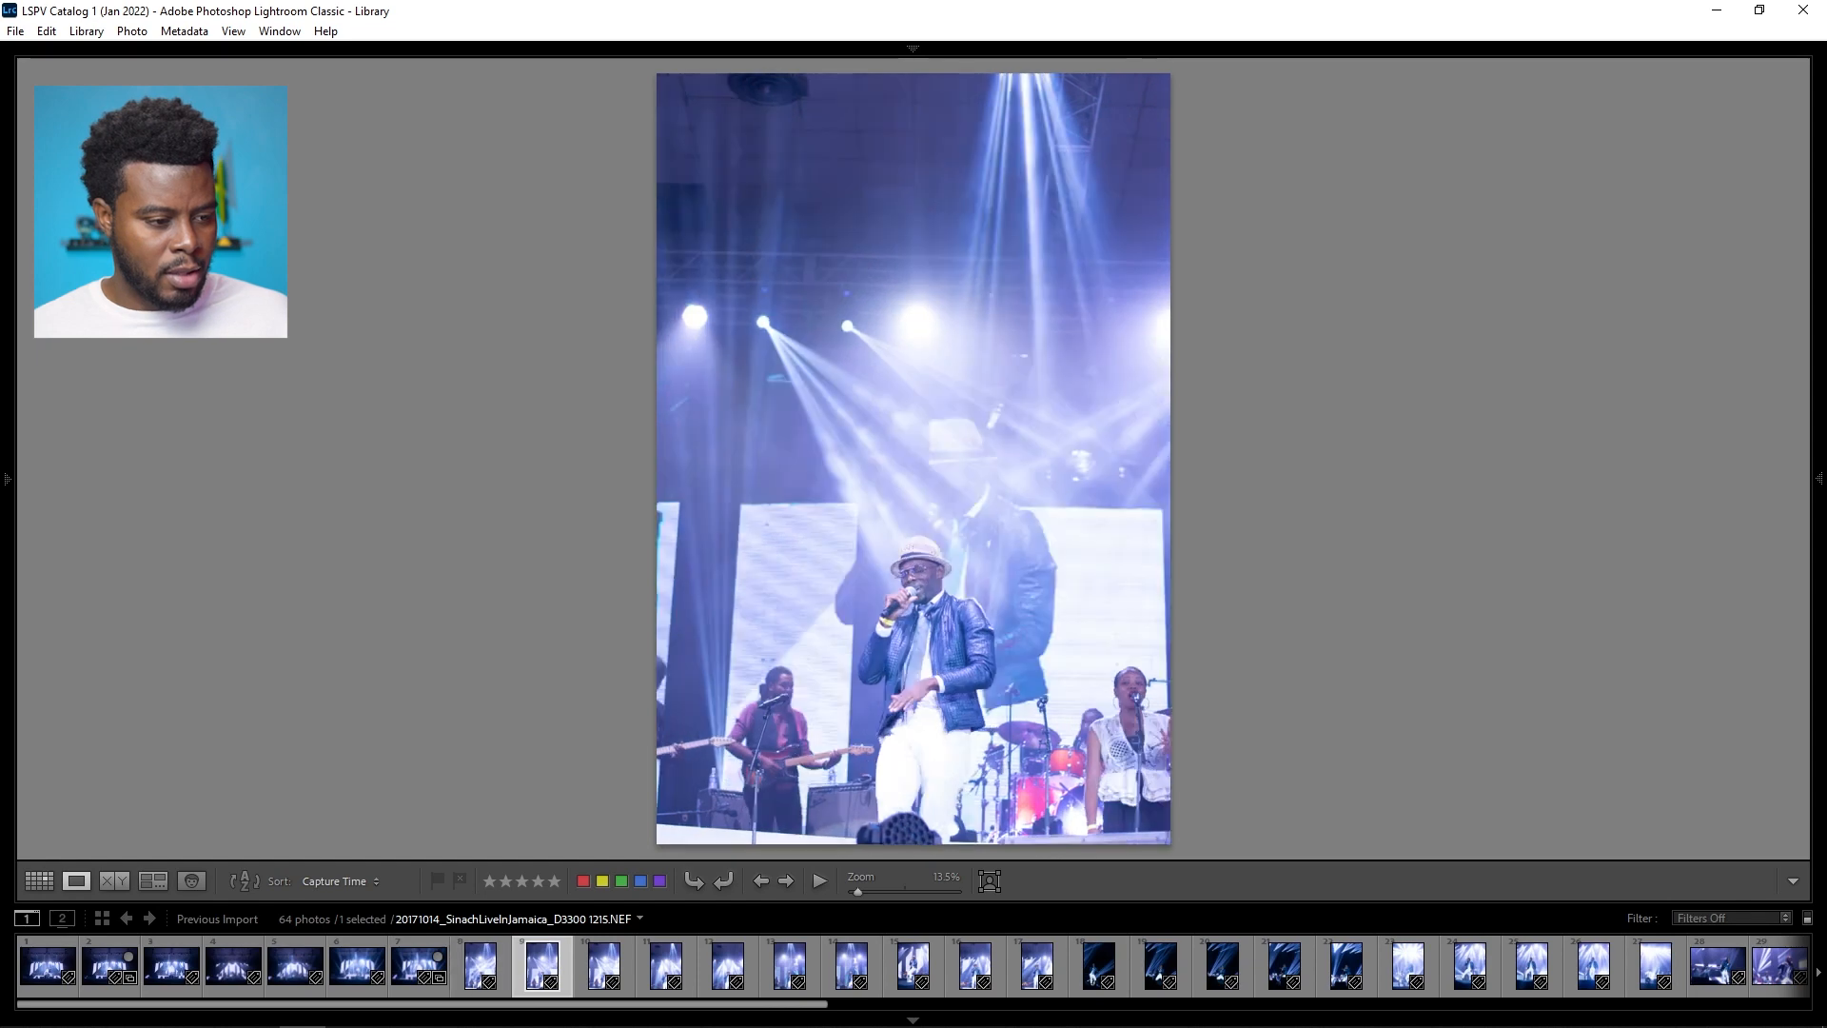
key("Left")
key("Left")
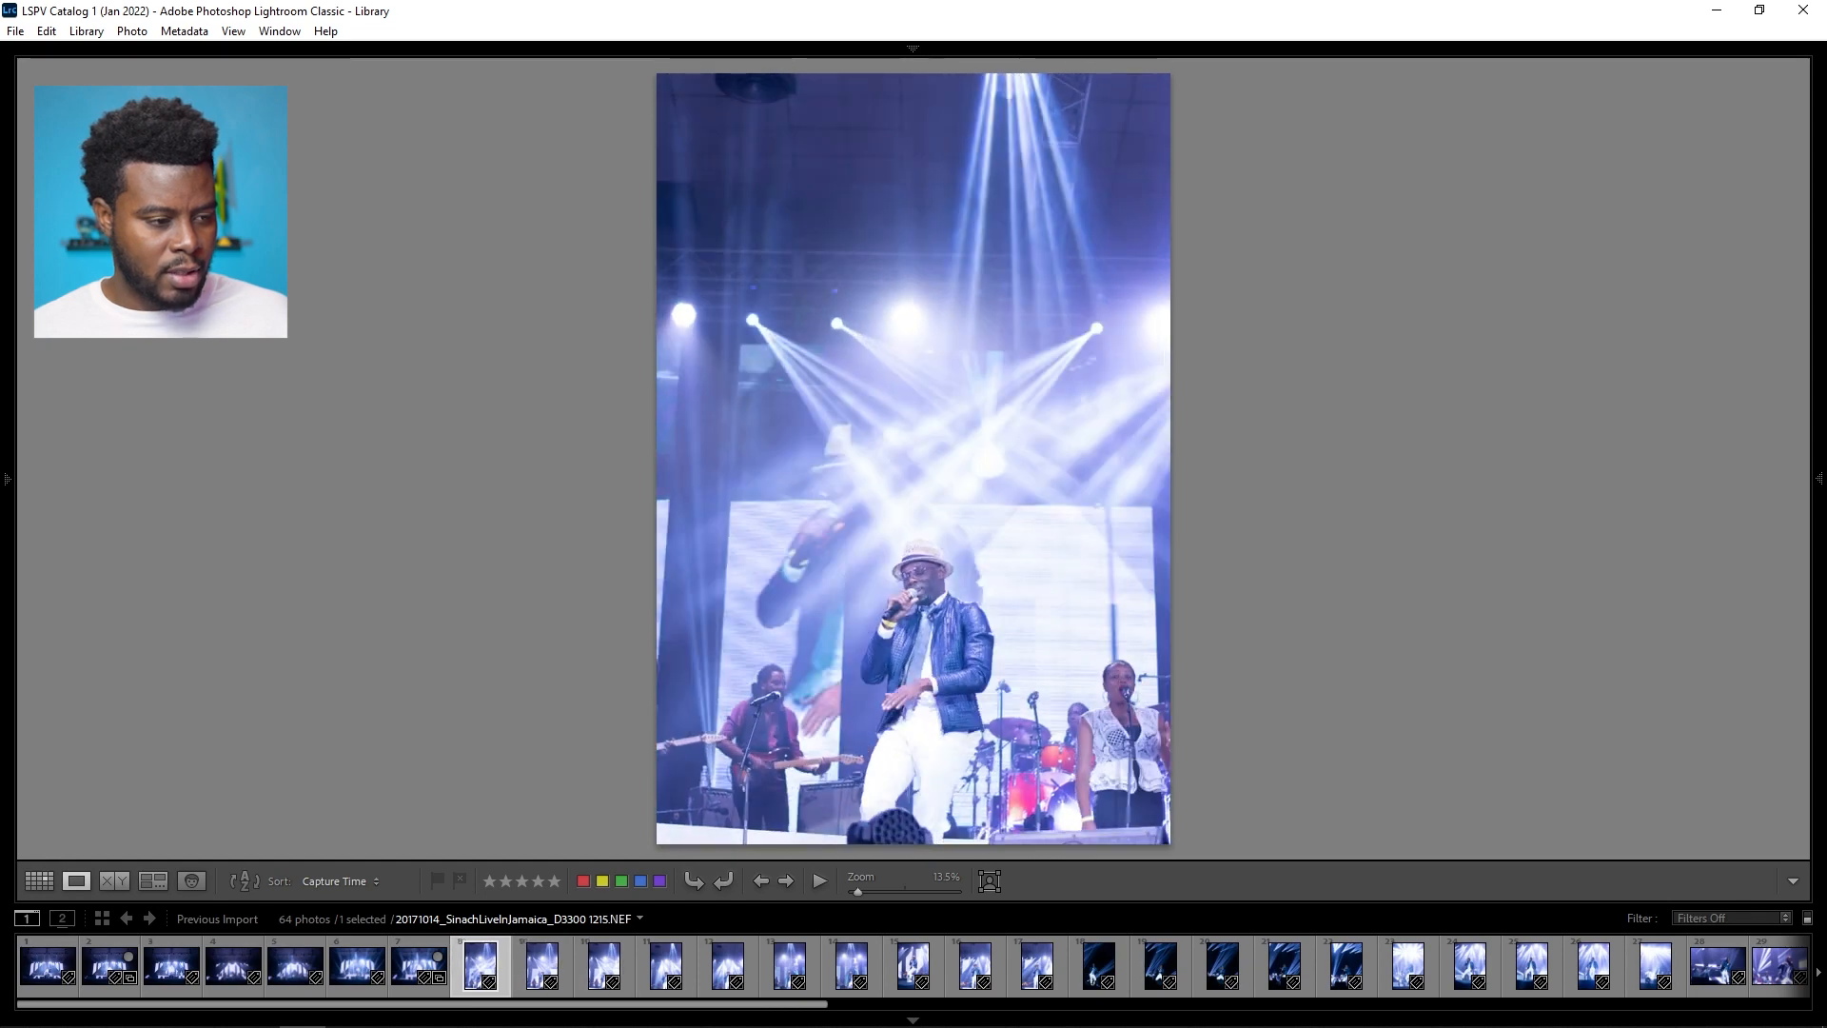
key("Right")
key("Right")
key("Left")
key("Left")
key("Right")
key("Right")
key("Left")
key("Left")
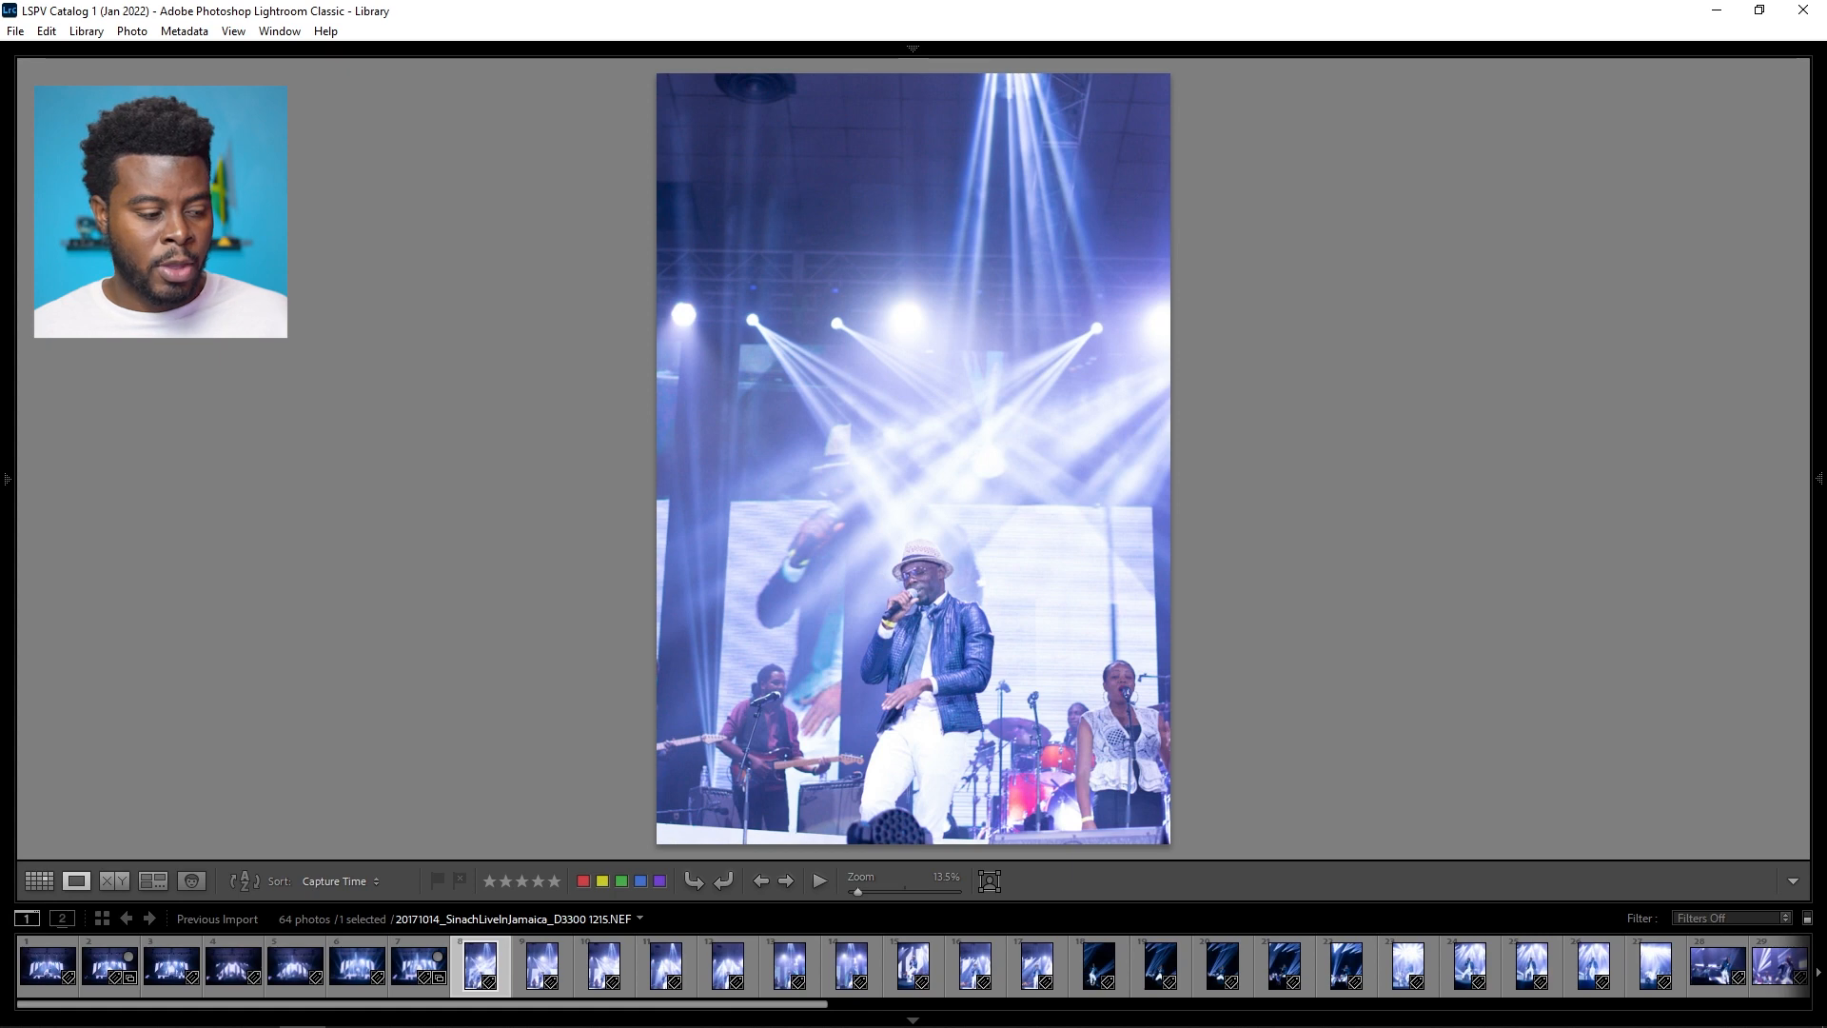
Step: Check D3300 1215 against 1216 once more and add photo 1217 to the Quick Collection
key("Right")
key("Left")
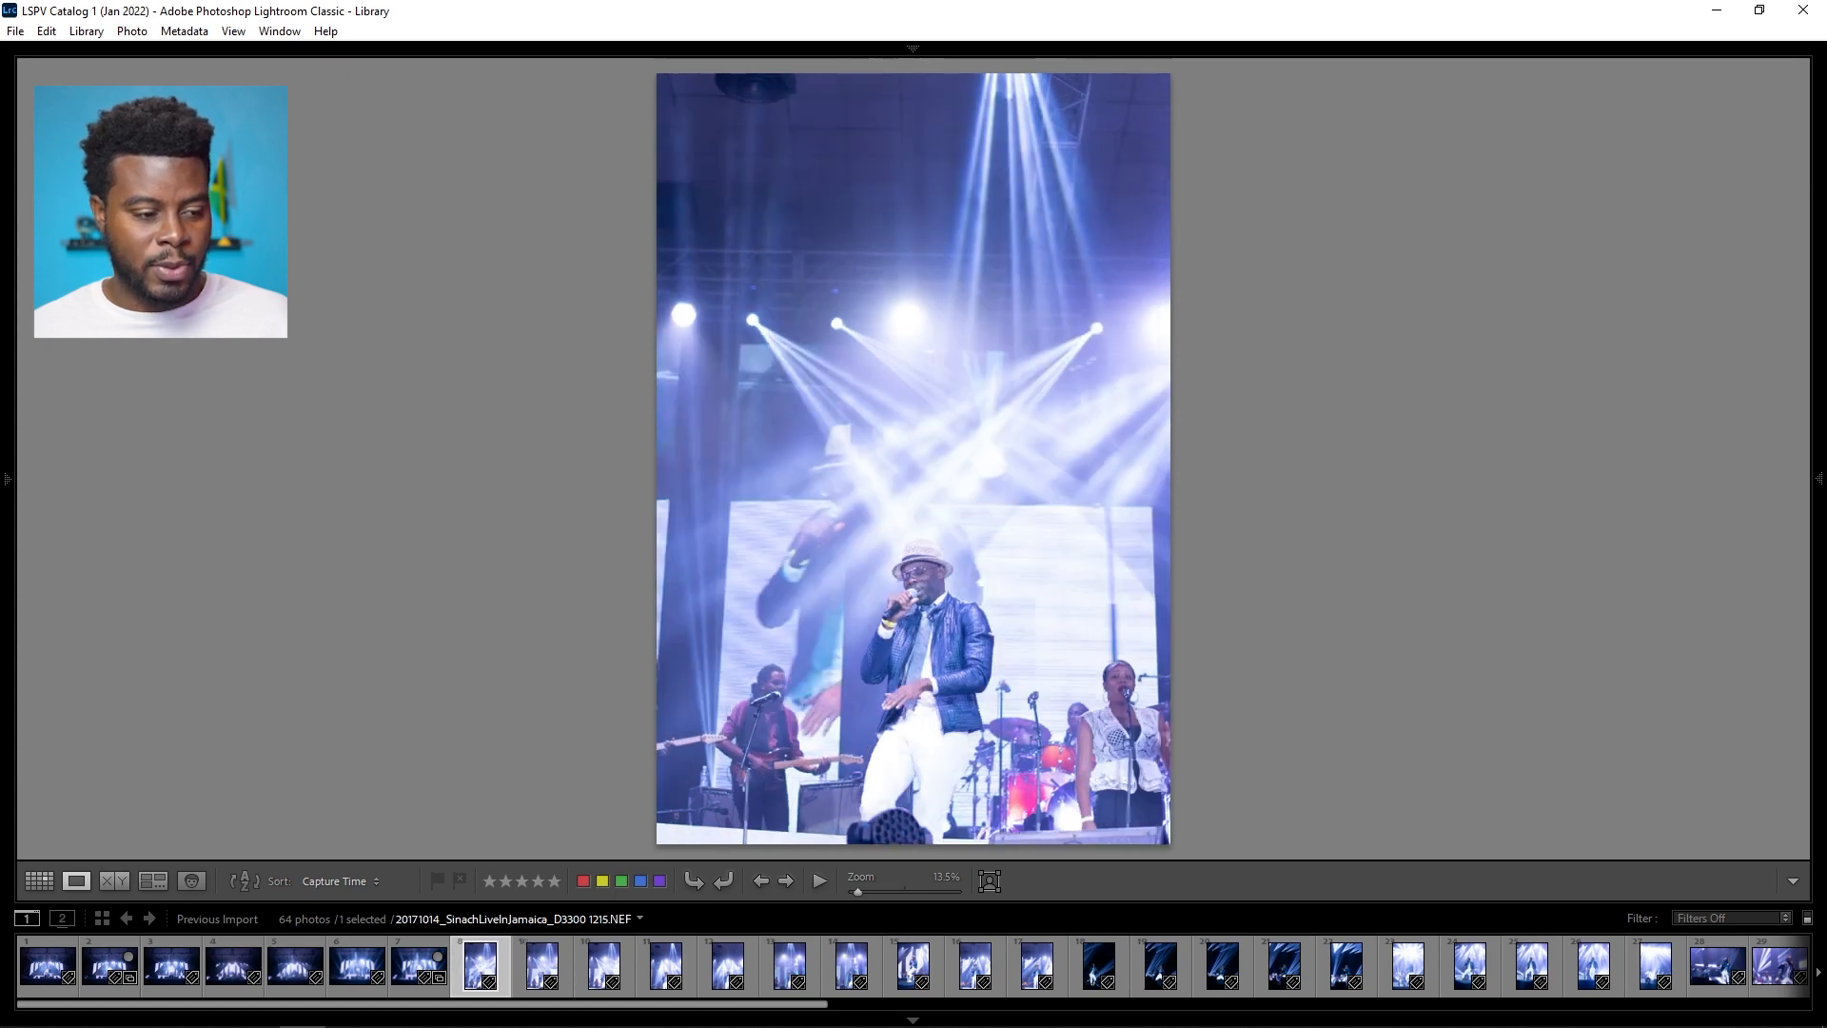
key("Right")
key("Right")
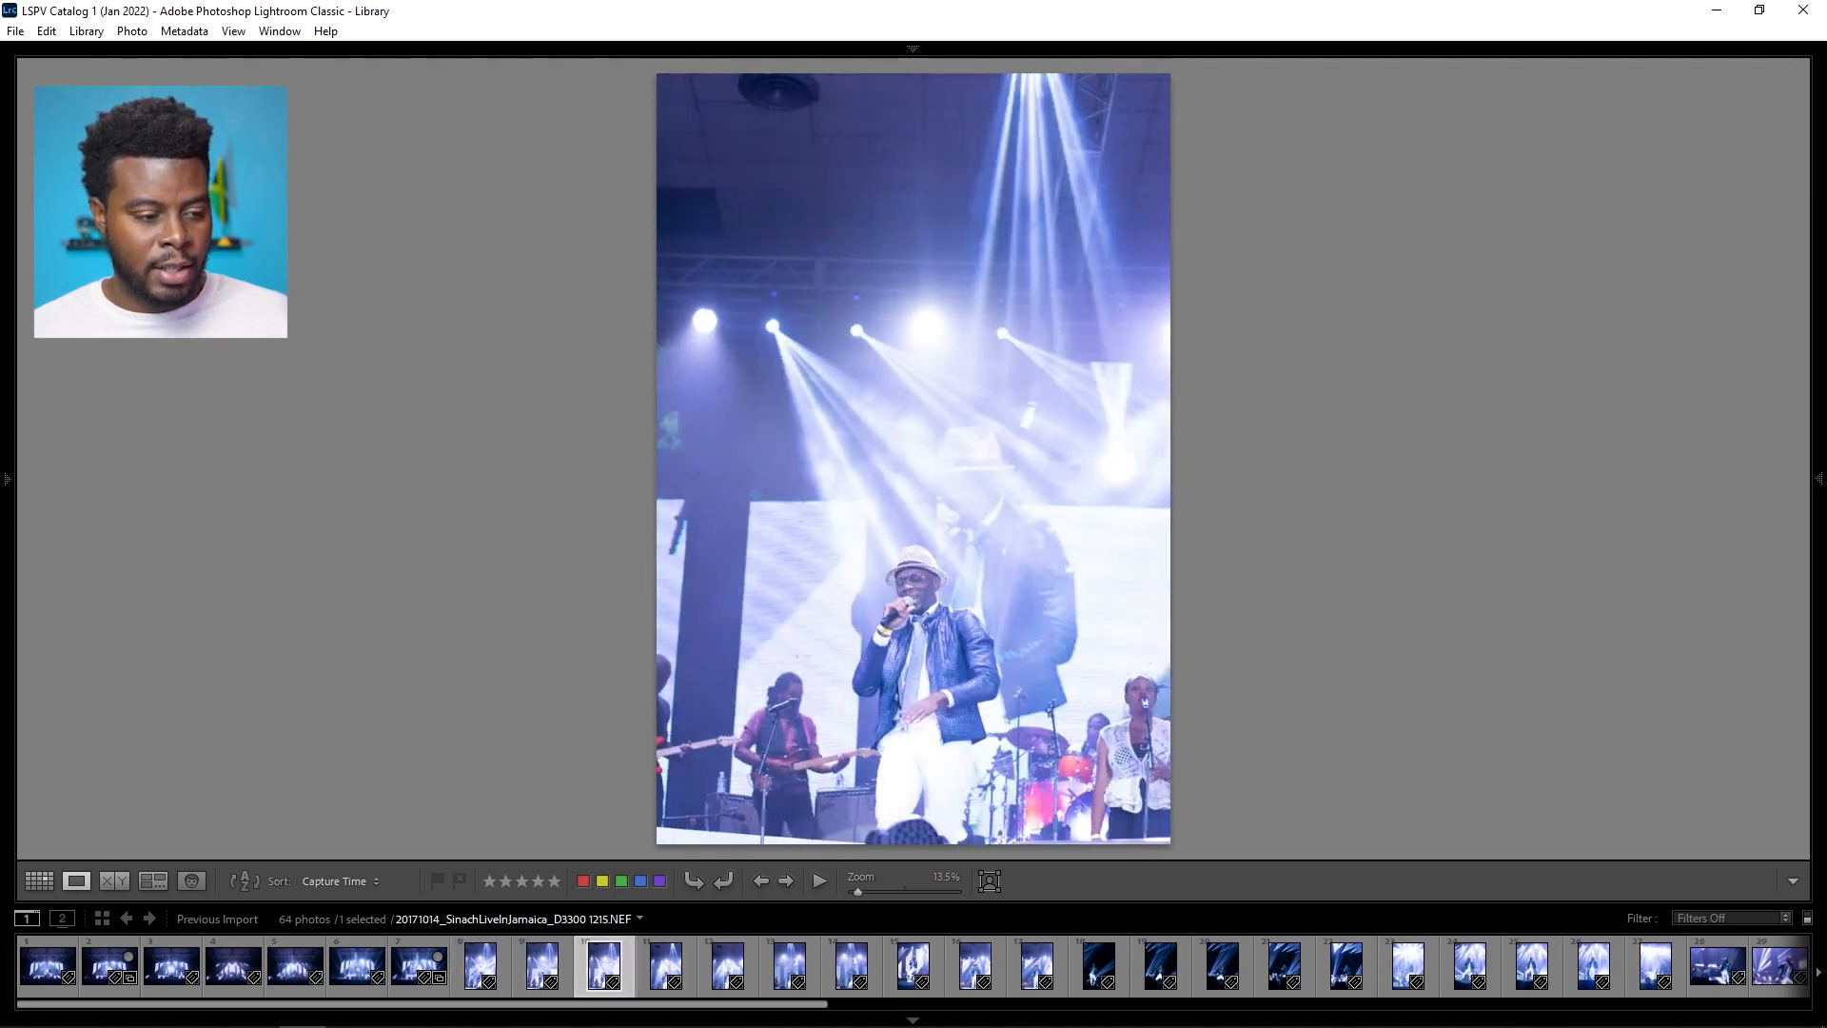
key("b")
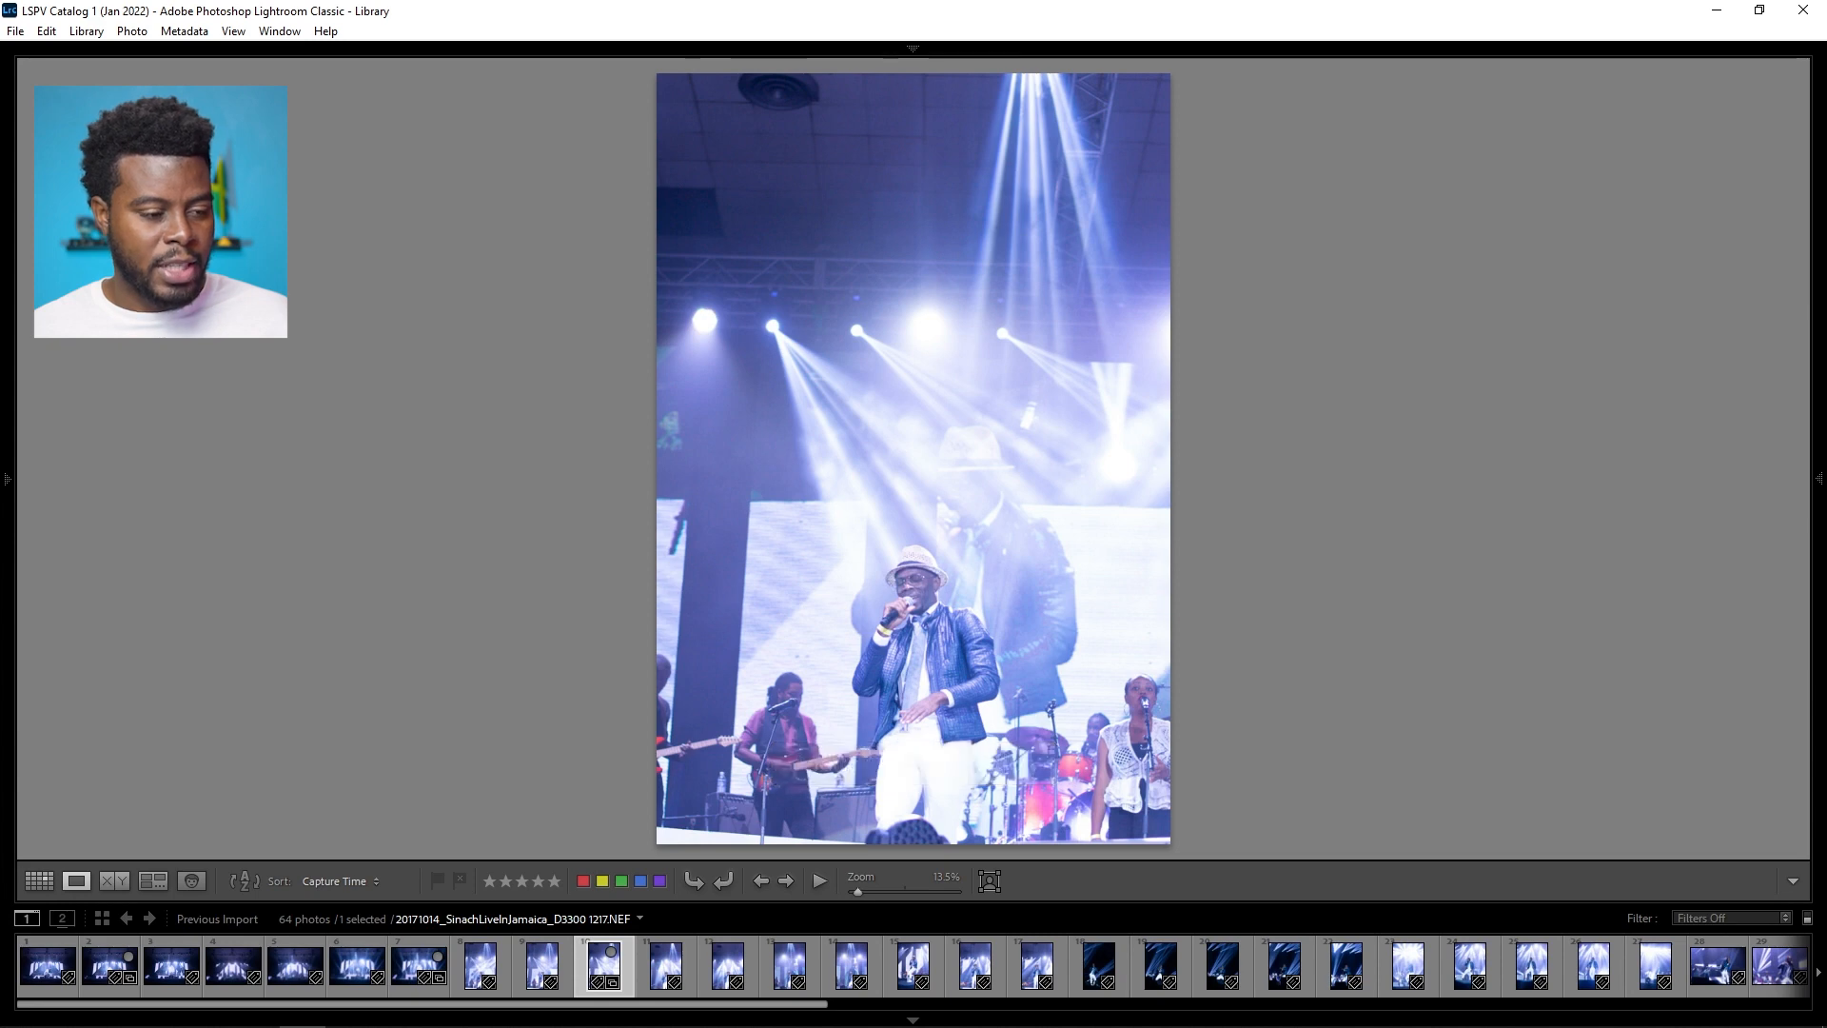
Step: Compare the singer photos D3300 1218, 1219 and 1223, and add 1219 to the Quick Collection
key("Right")
key("Right")
key("Left")
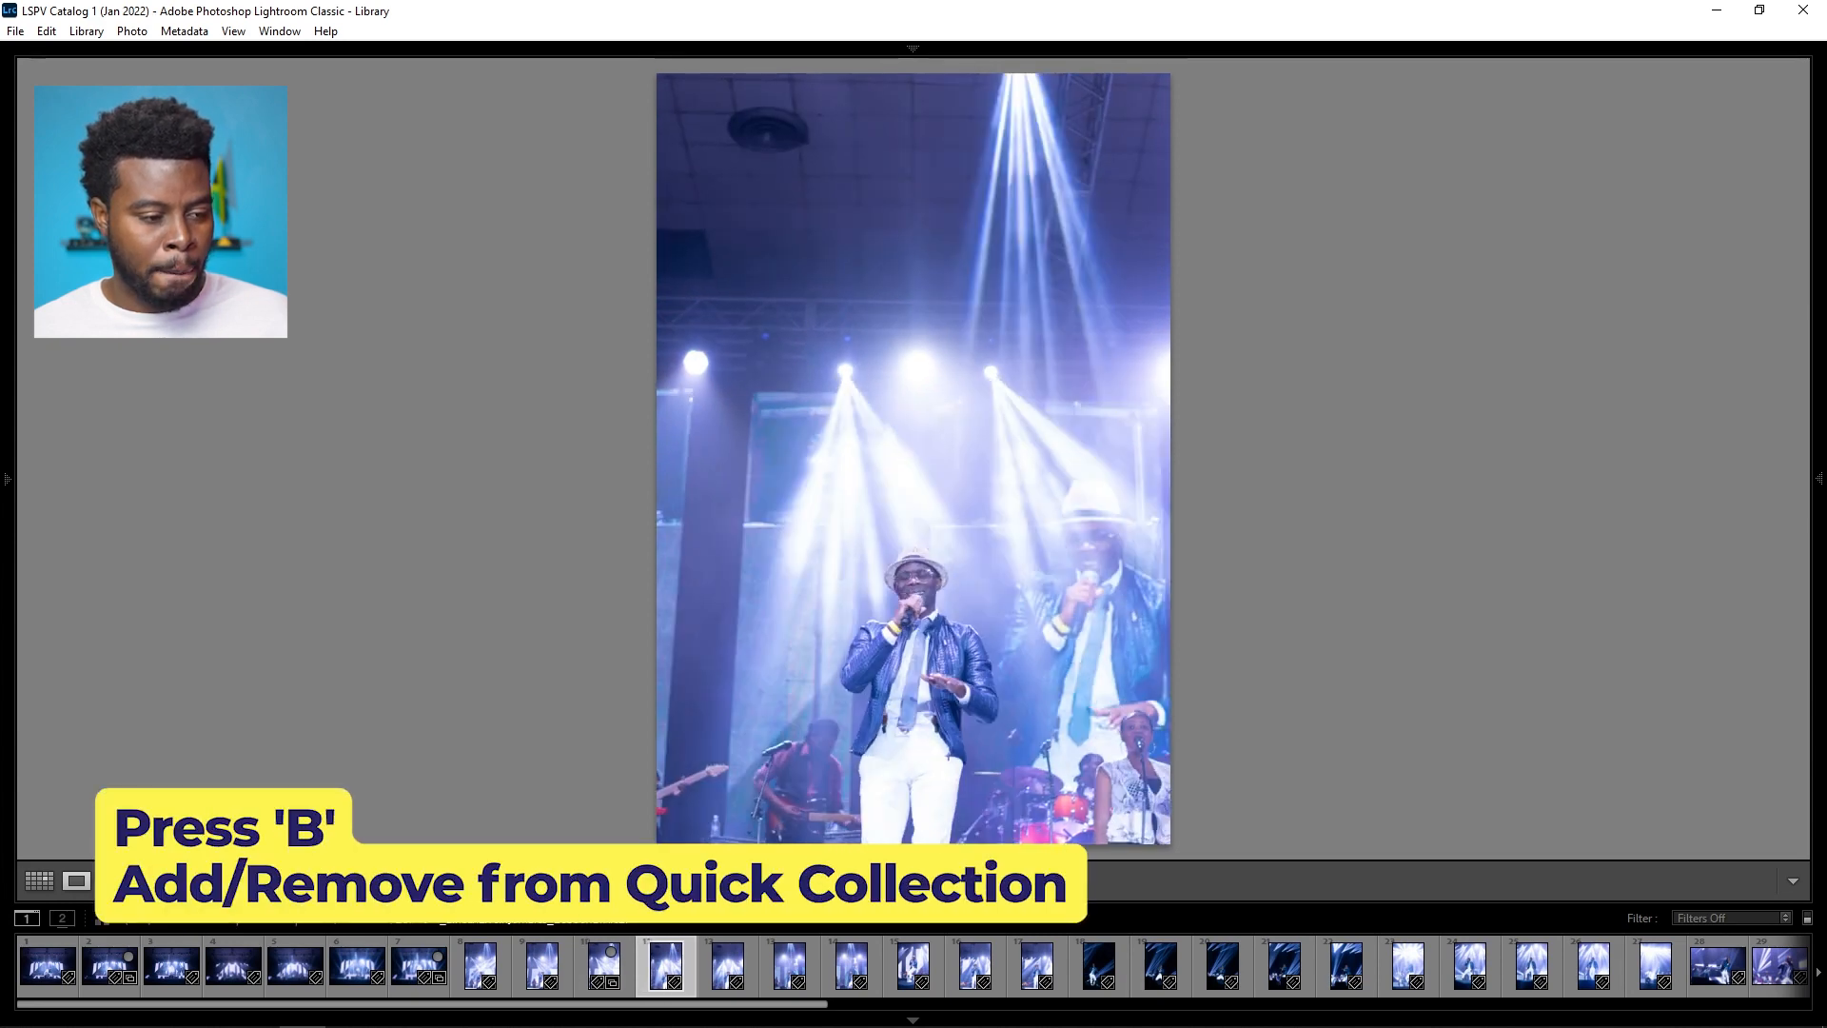
key("Right")
key("Right")
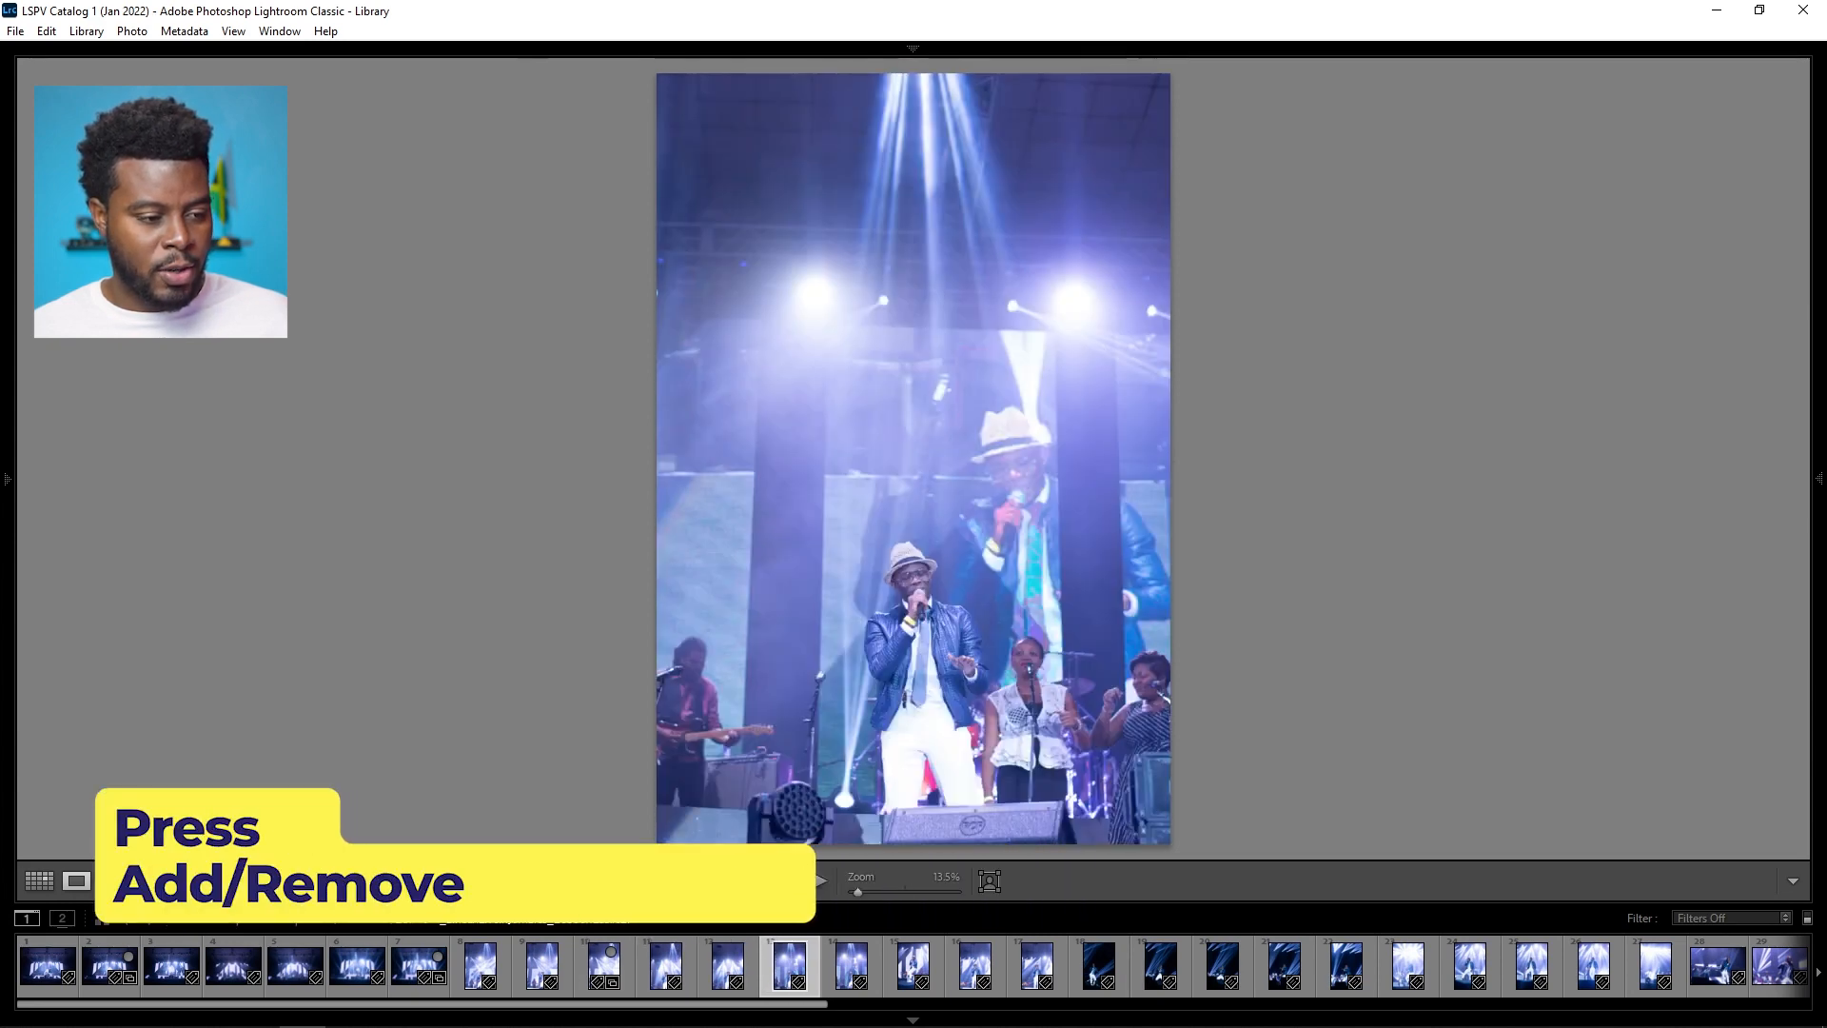
key("Left")
key("b")
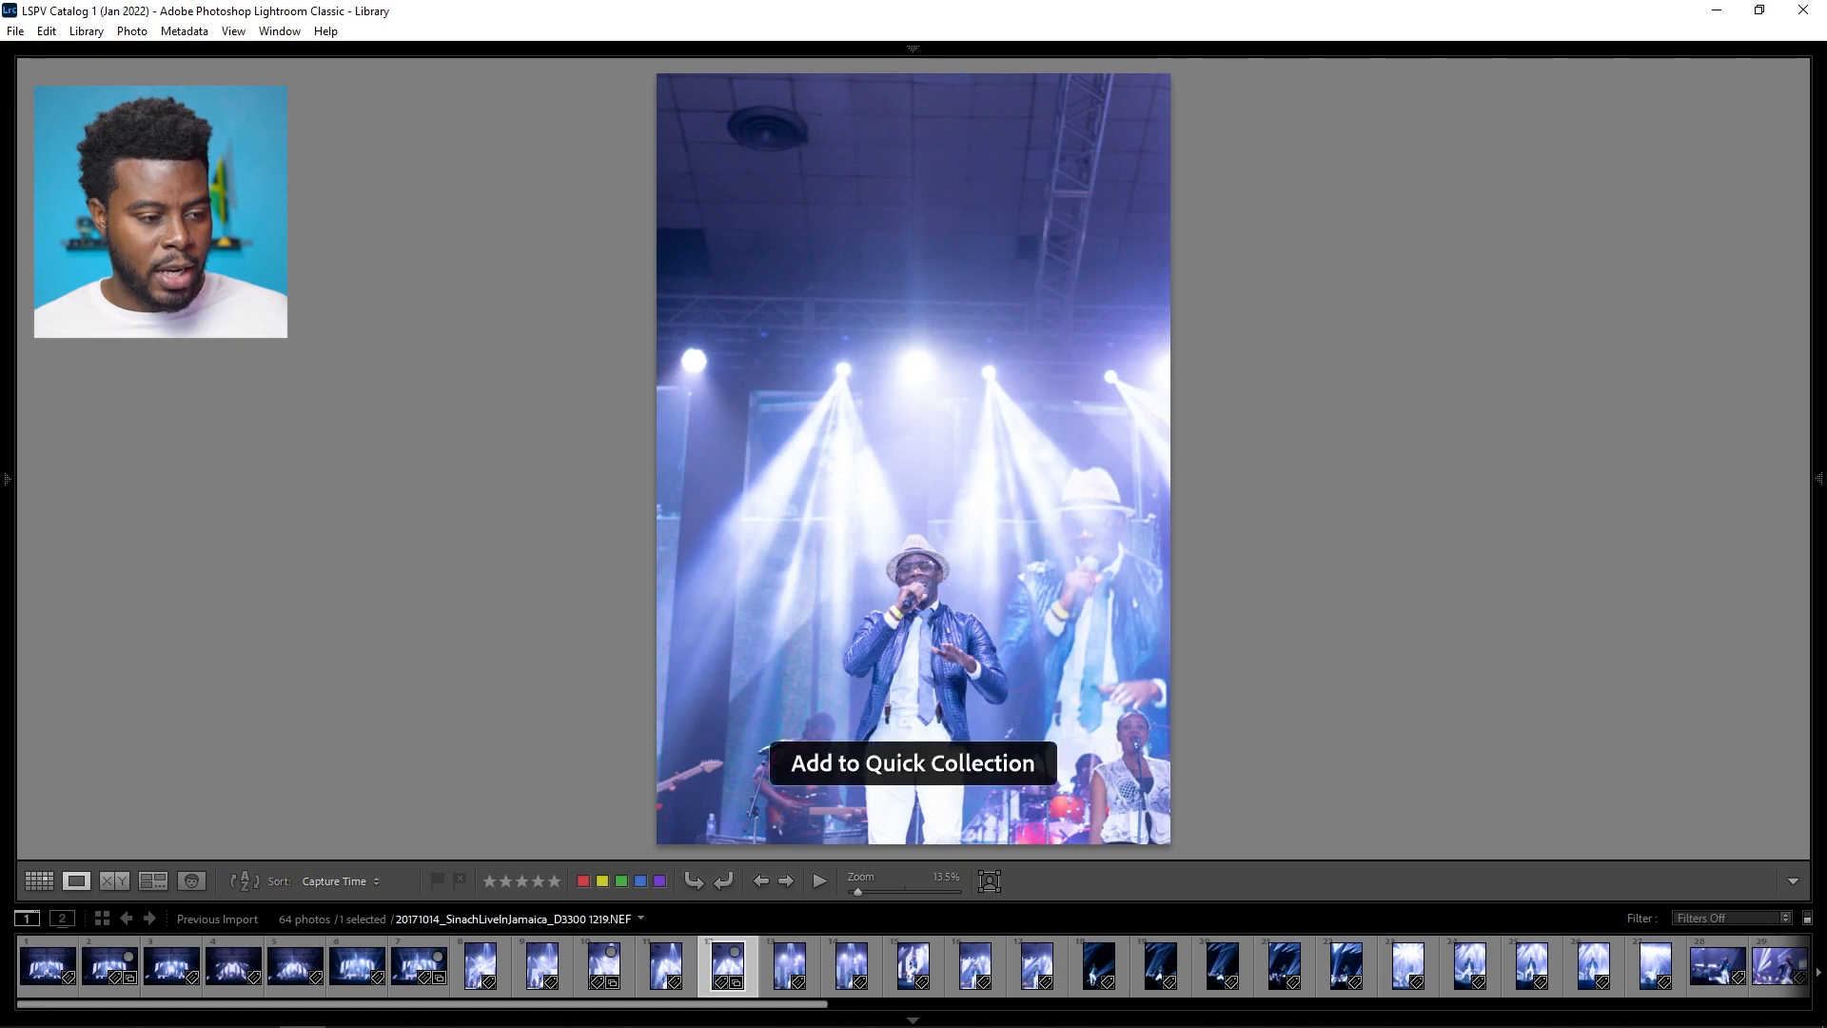
Step: Review photos D3300 1223, 1224 and 1225 and compare them with the picked photo 1219
key("Right")
key("Right")
key("Left")
key("Right")
key("Right")
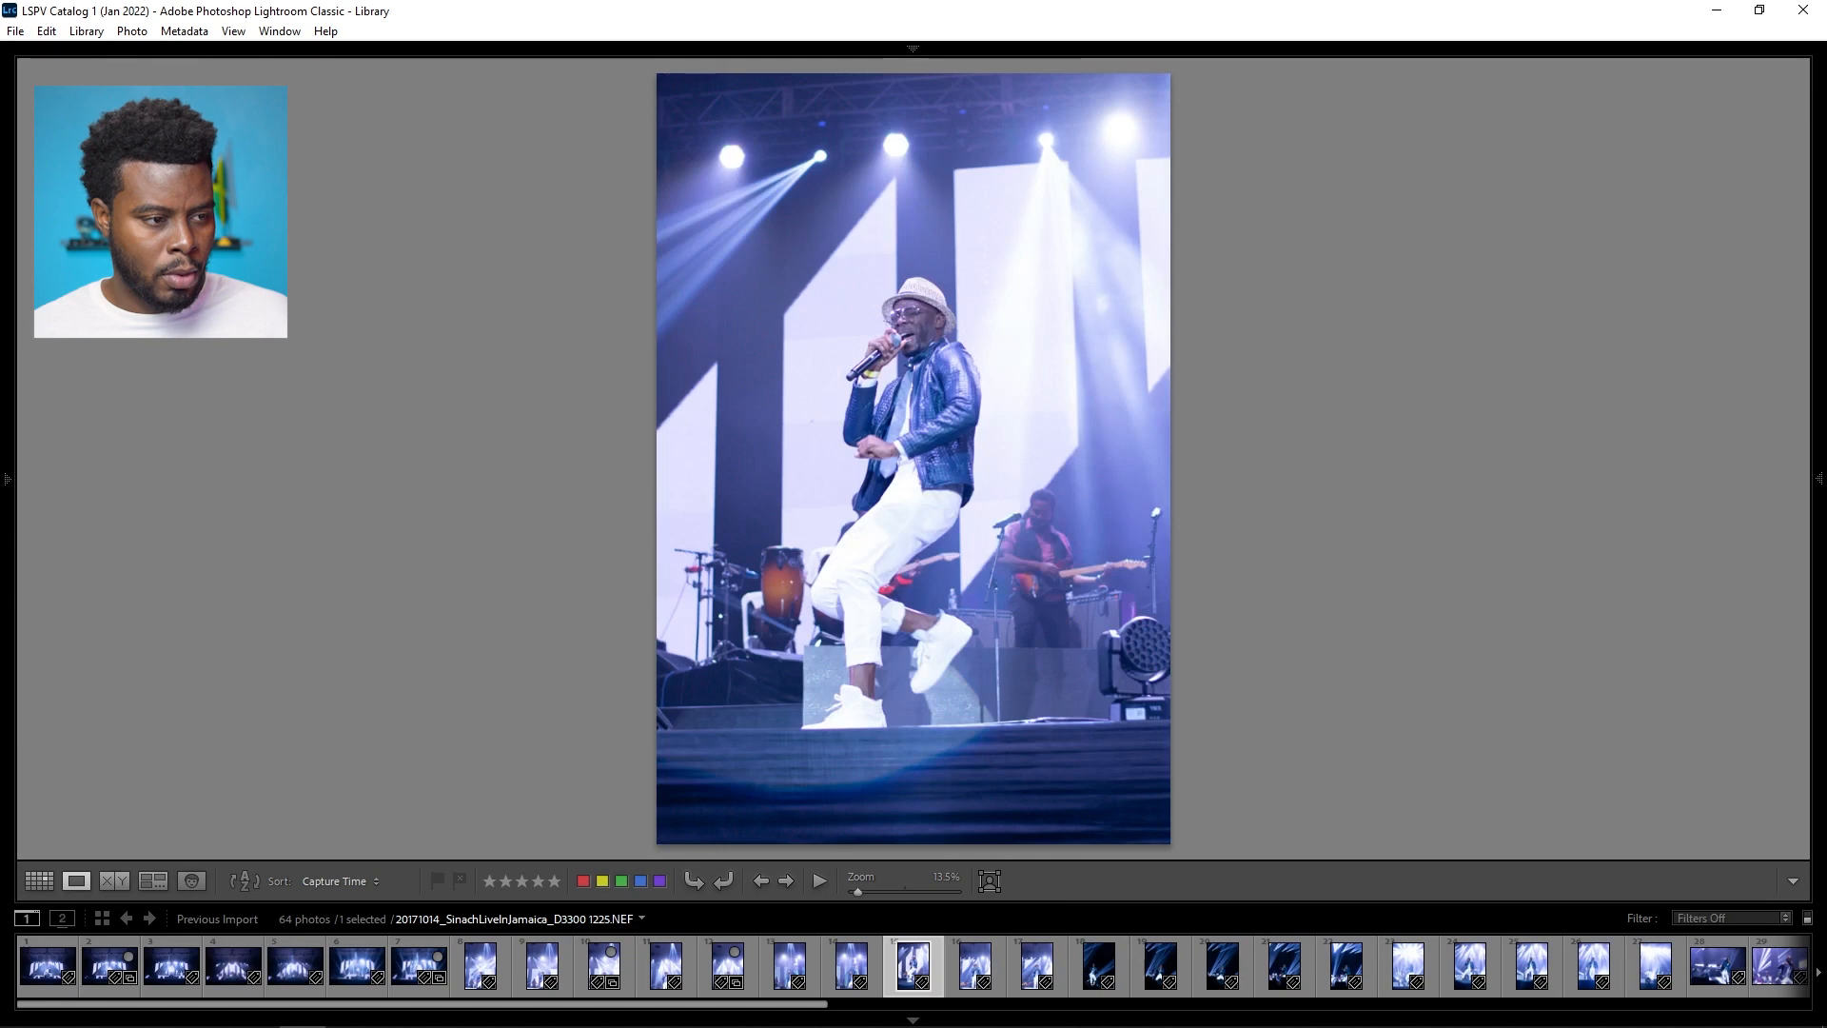
key("Left")
key("Left")
key("Left")
key("Right")
key("Right")
key("Right")
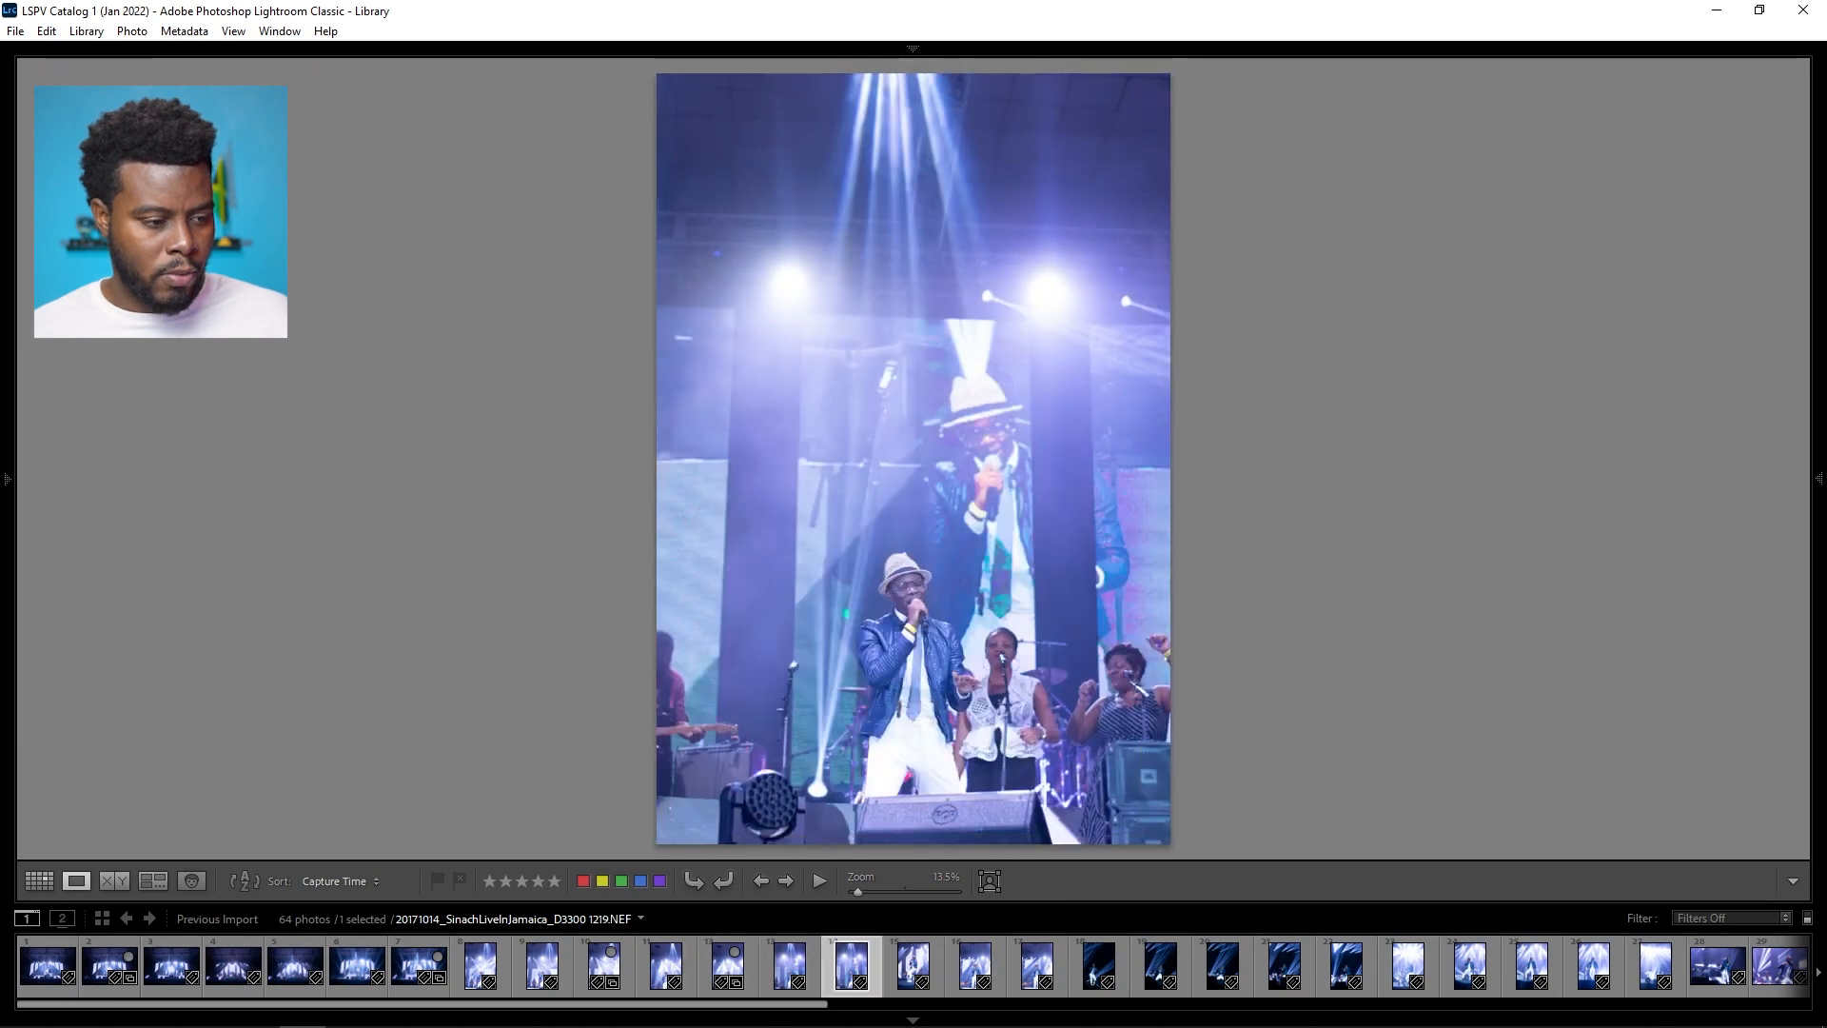
key("Left")
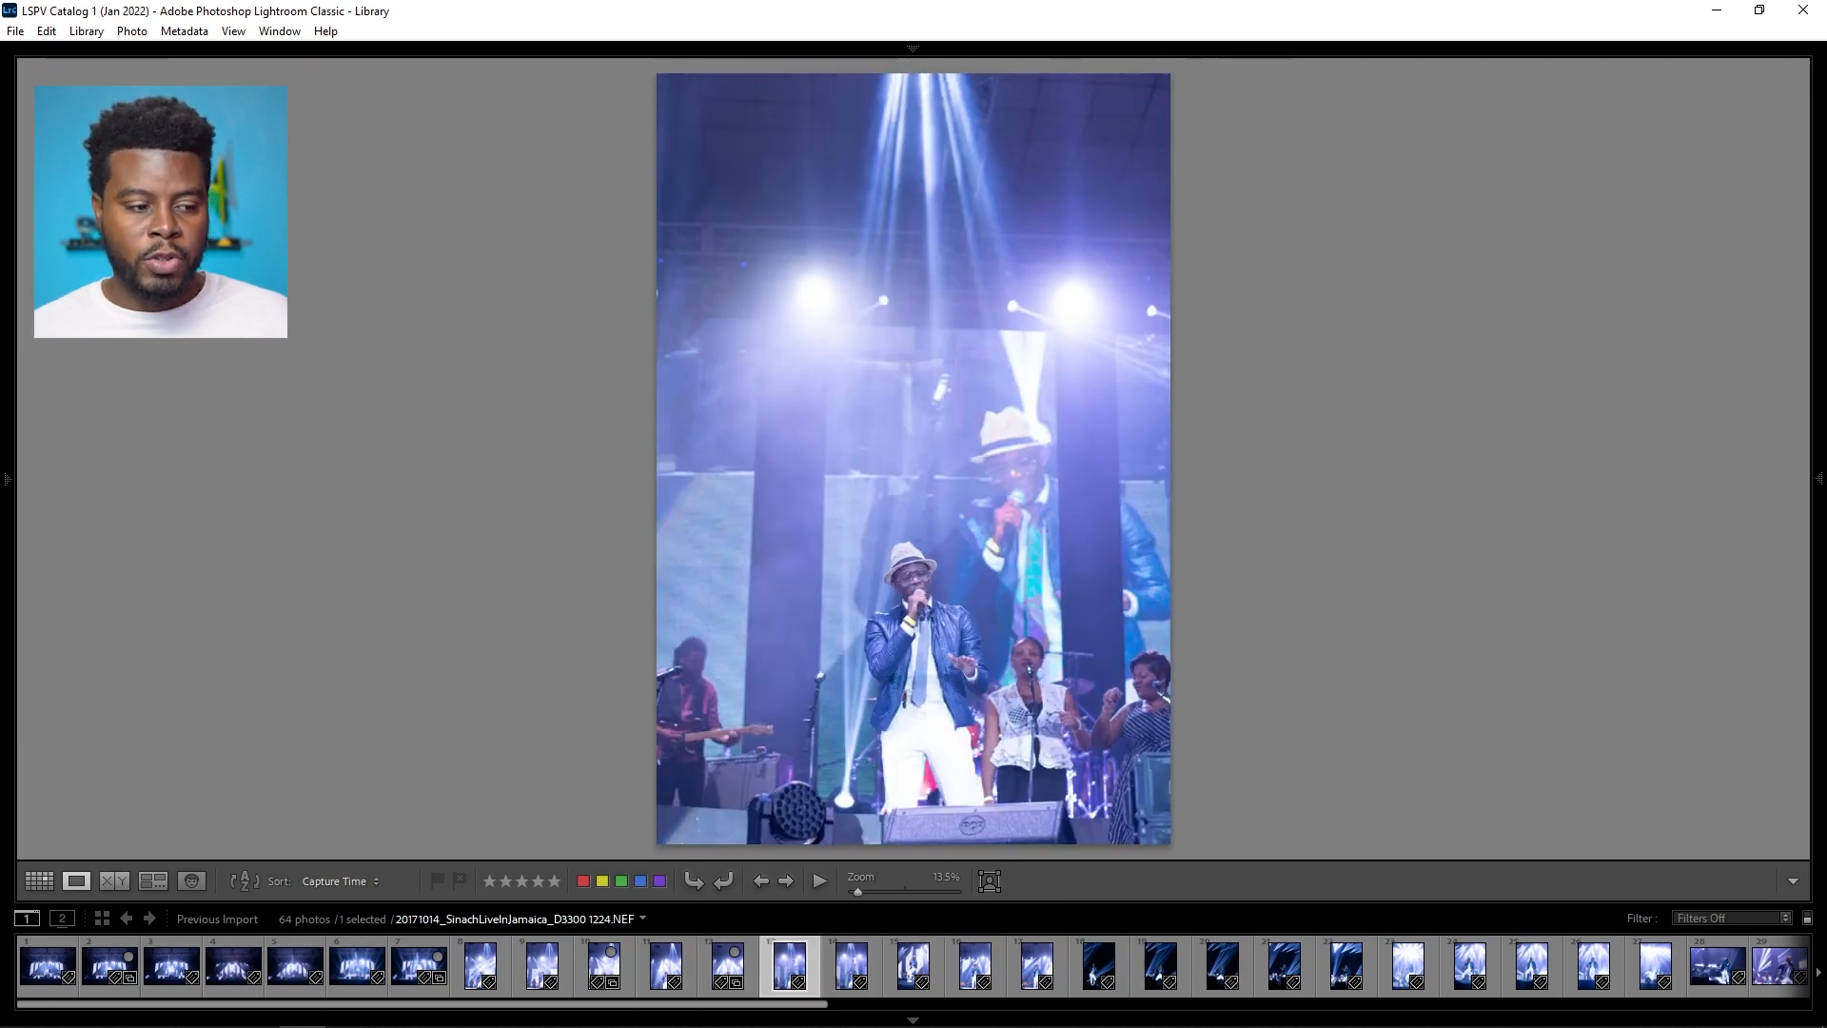
key("Left")
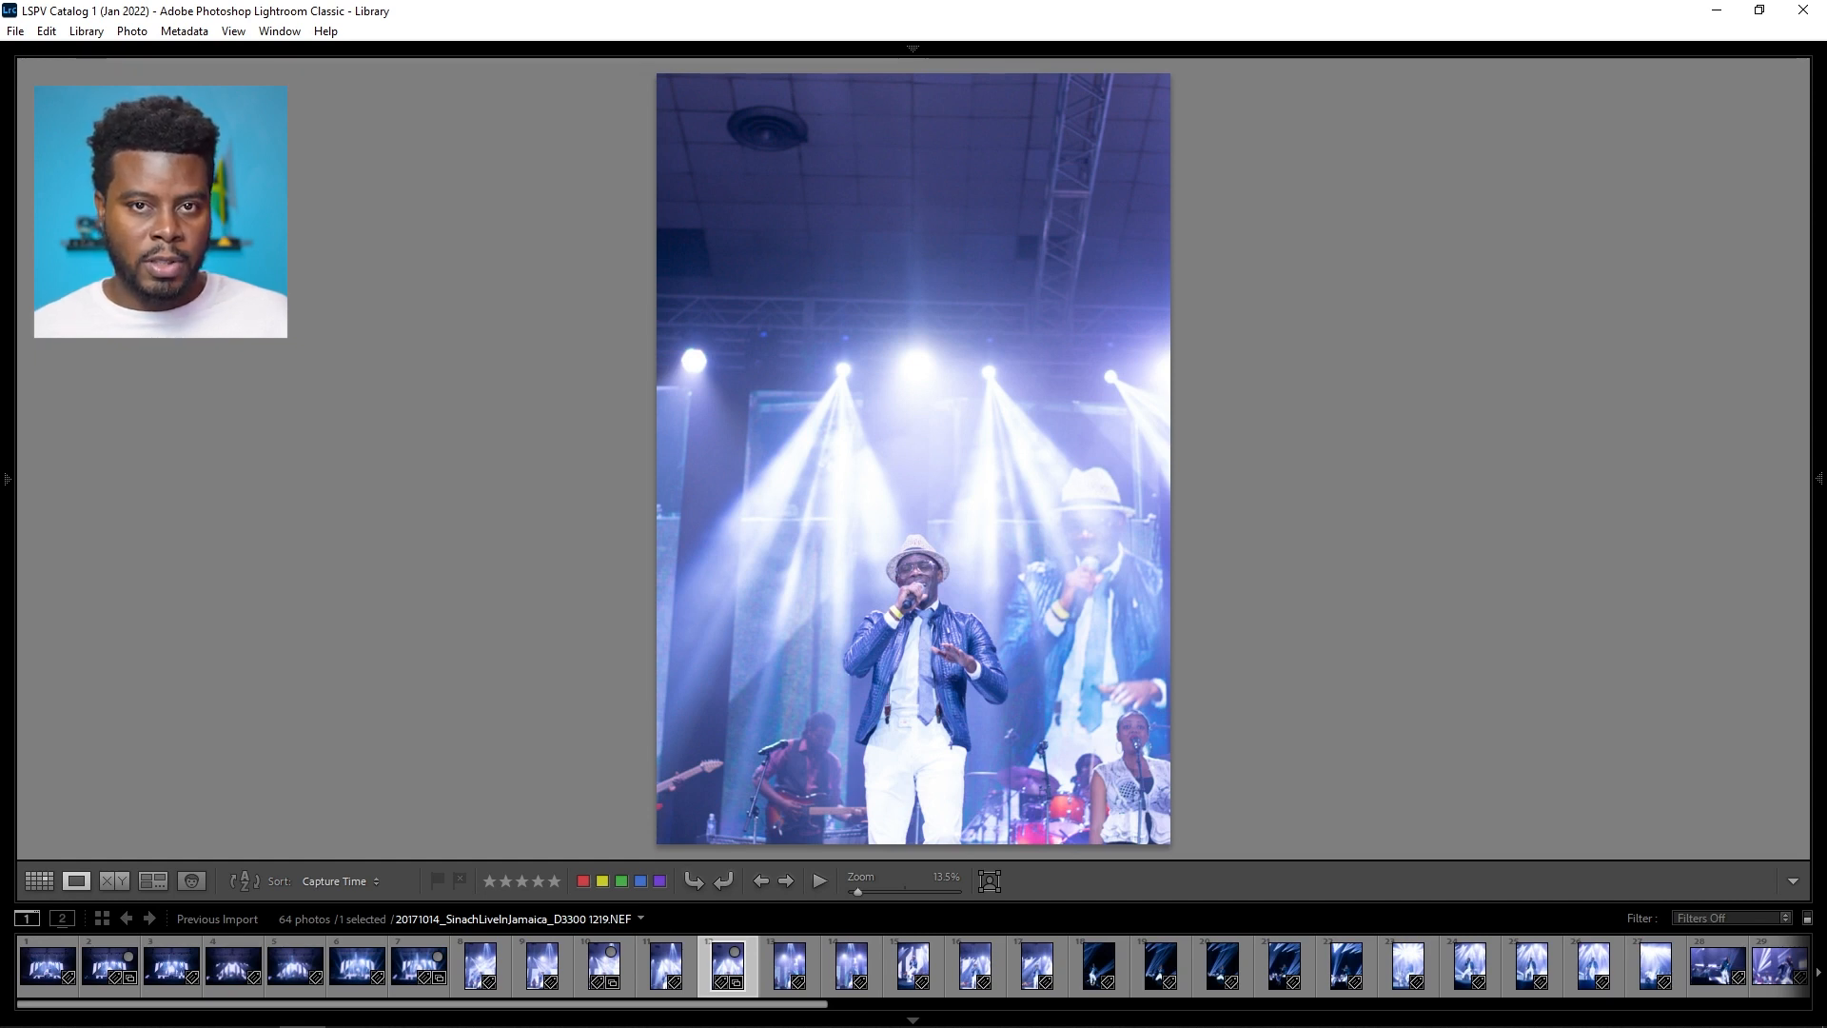
Step: Compare D3300 1223 with 1224, checking both against the neighbouring photos 1219 and 1225
key("Right")
key("Right")
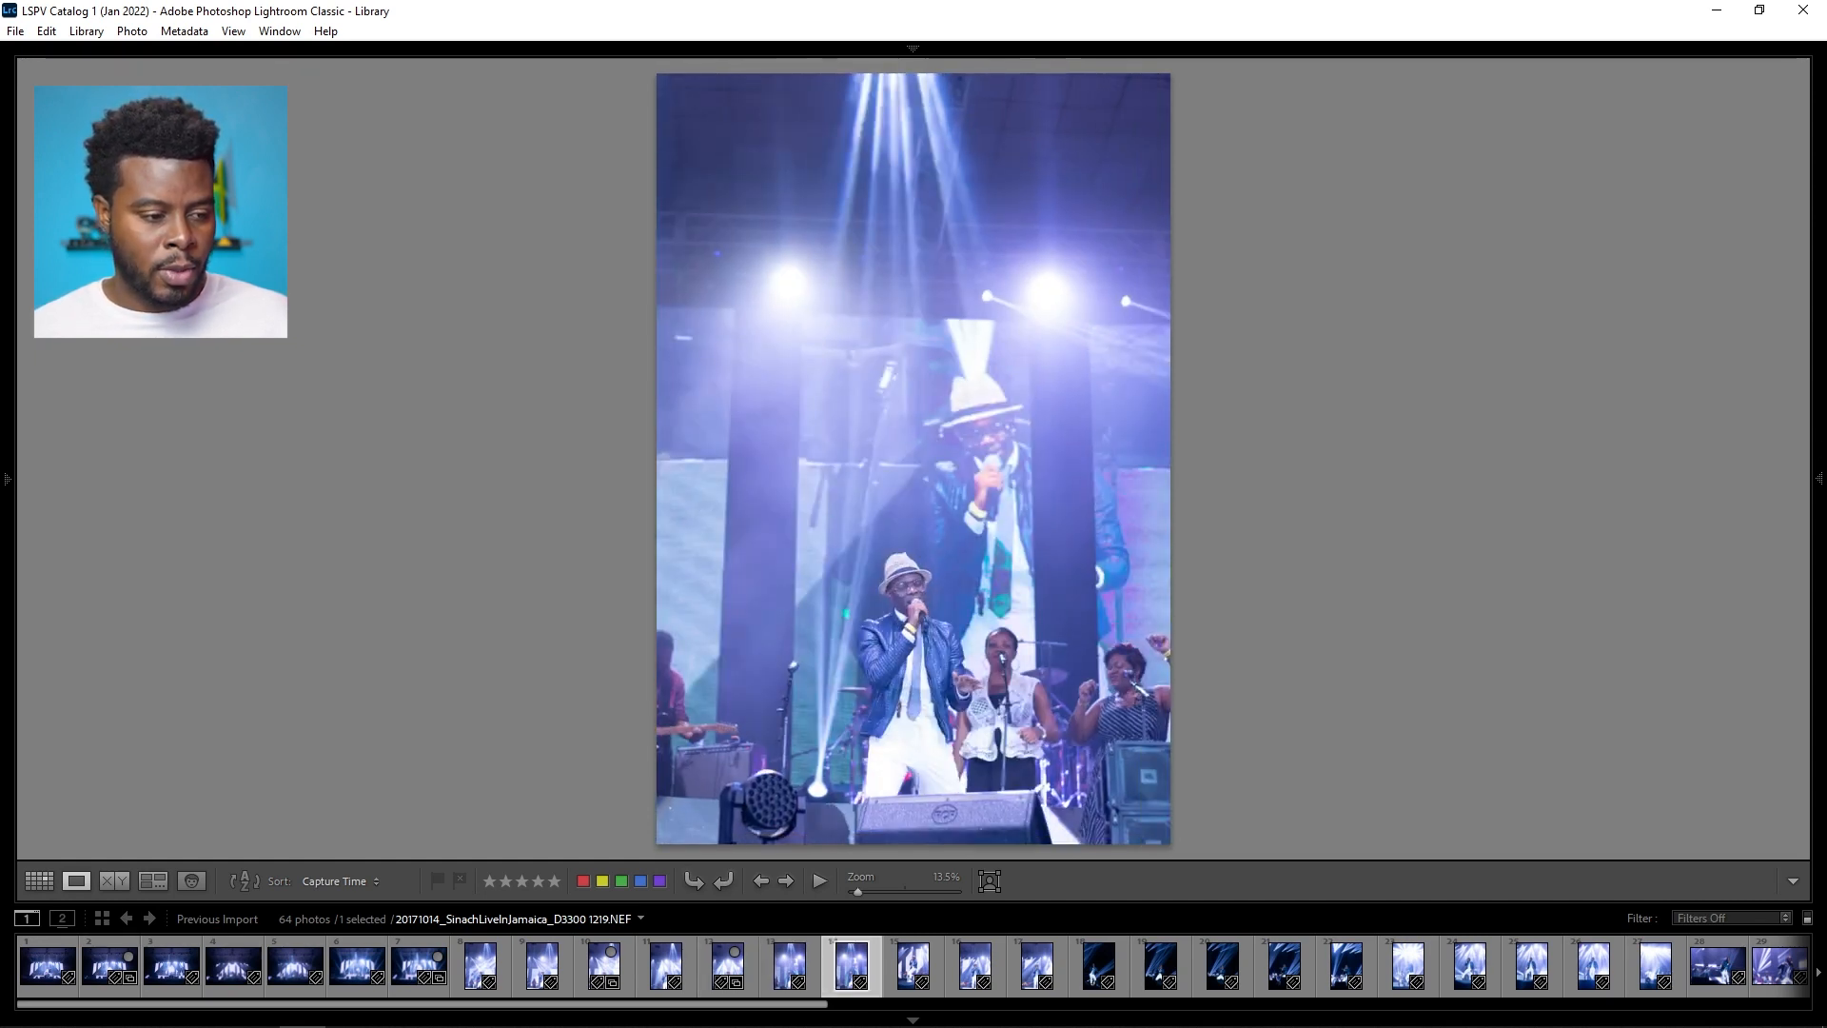
key("Left")
key("Left")
key("Right")
key("Right")
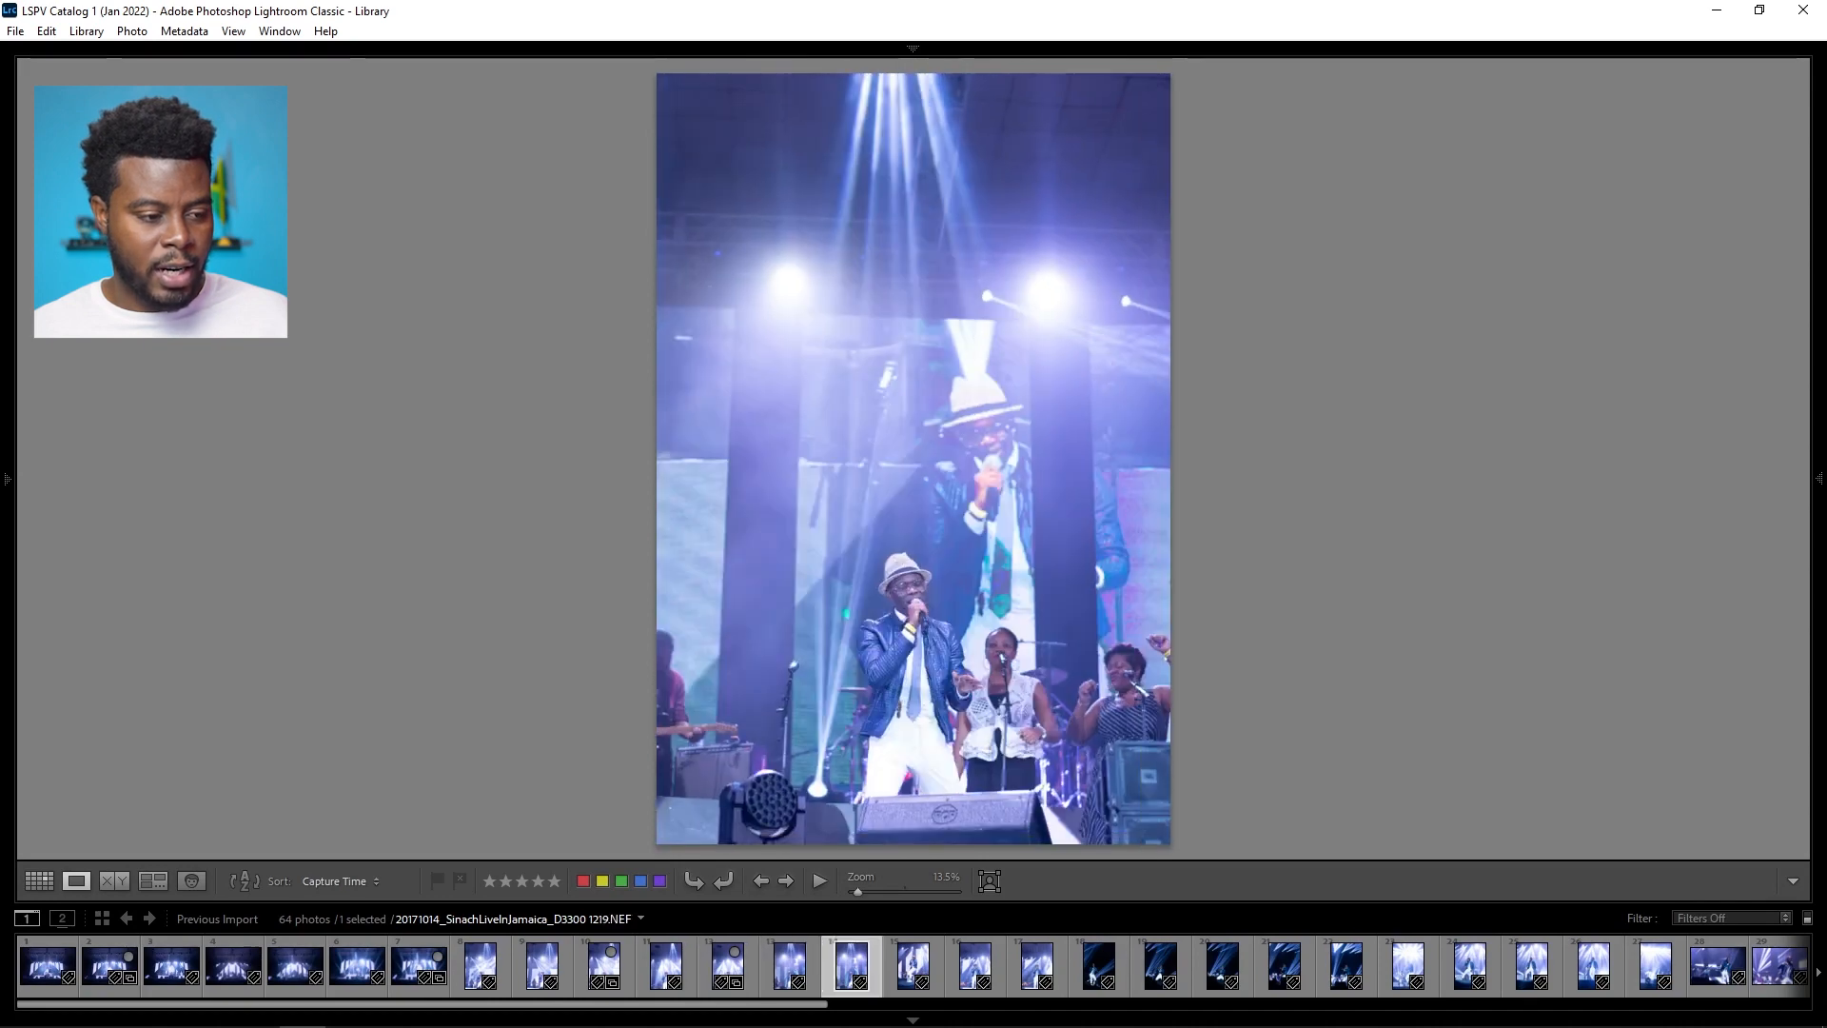
key("Left")
key("Right")
key("Right")
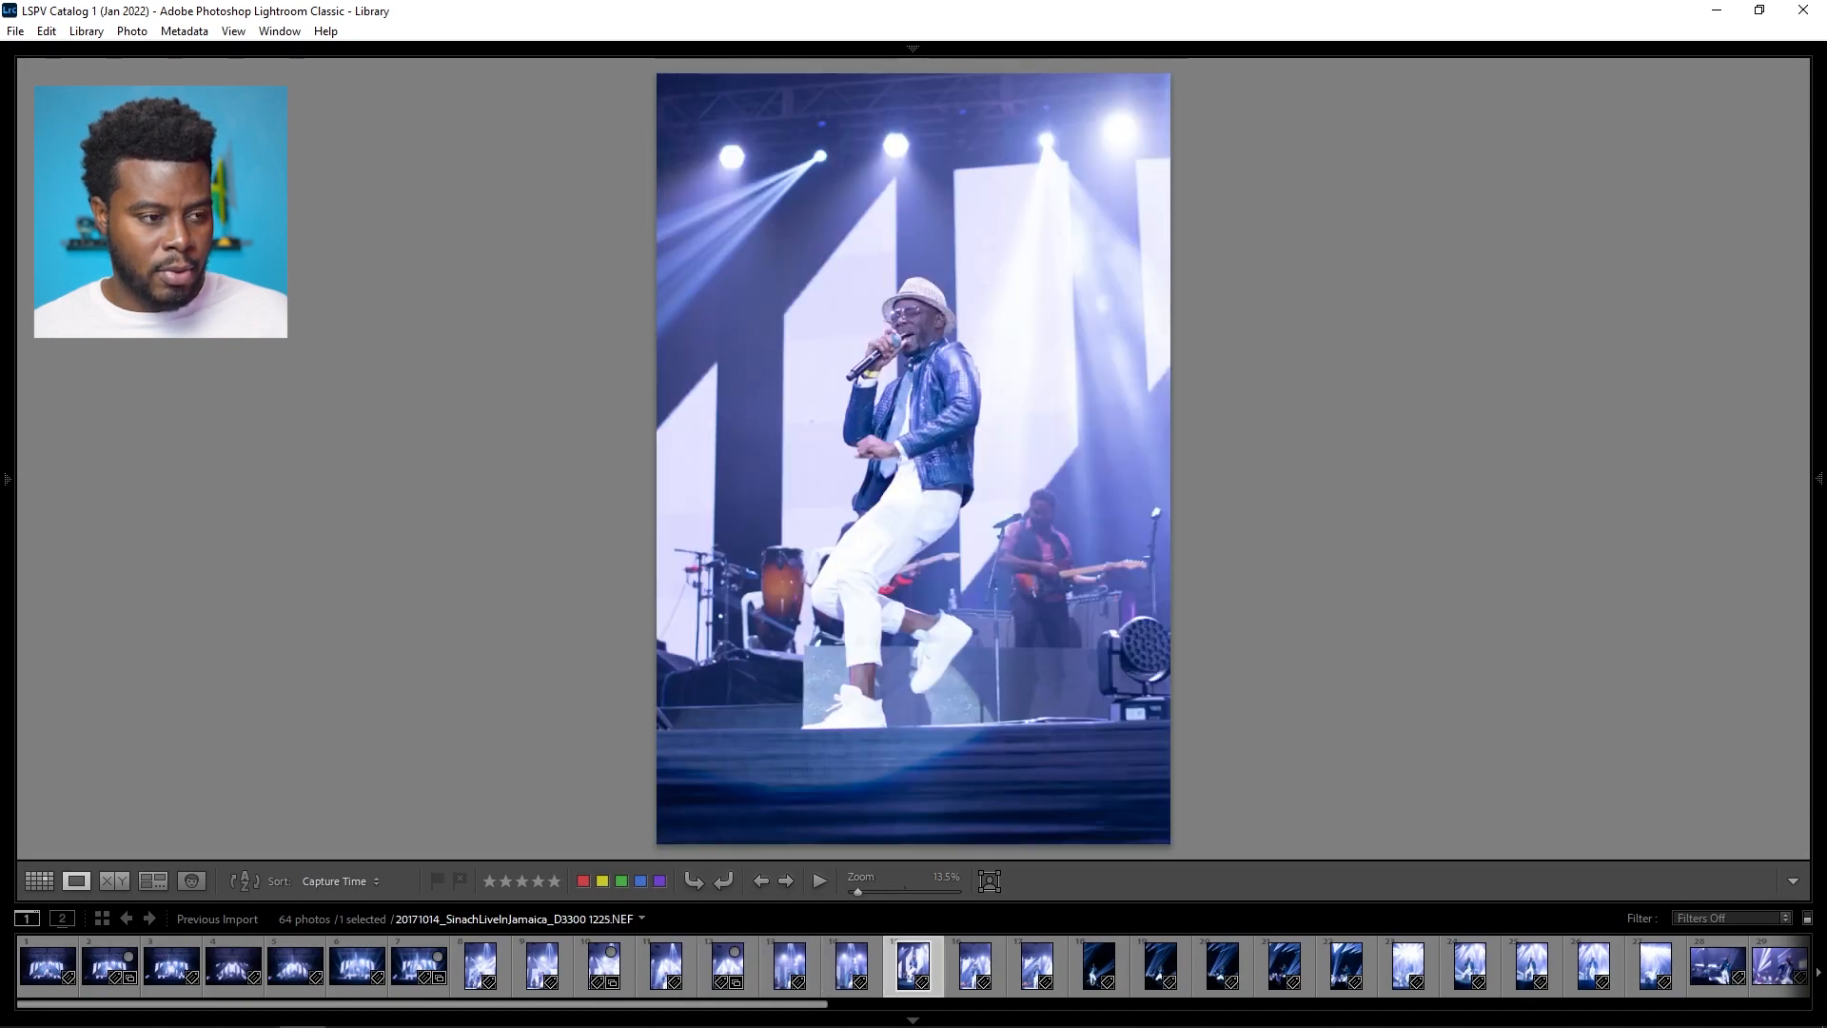
key("Left")
key("Left")
key("Left")
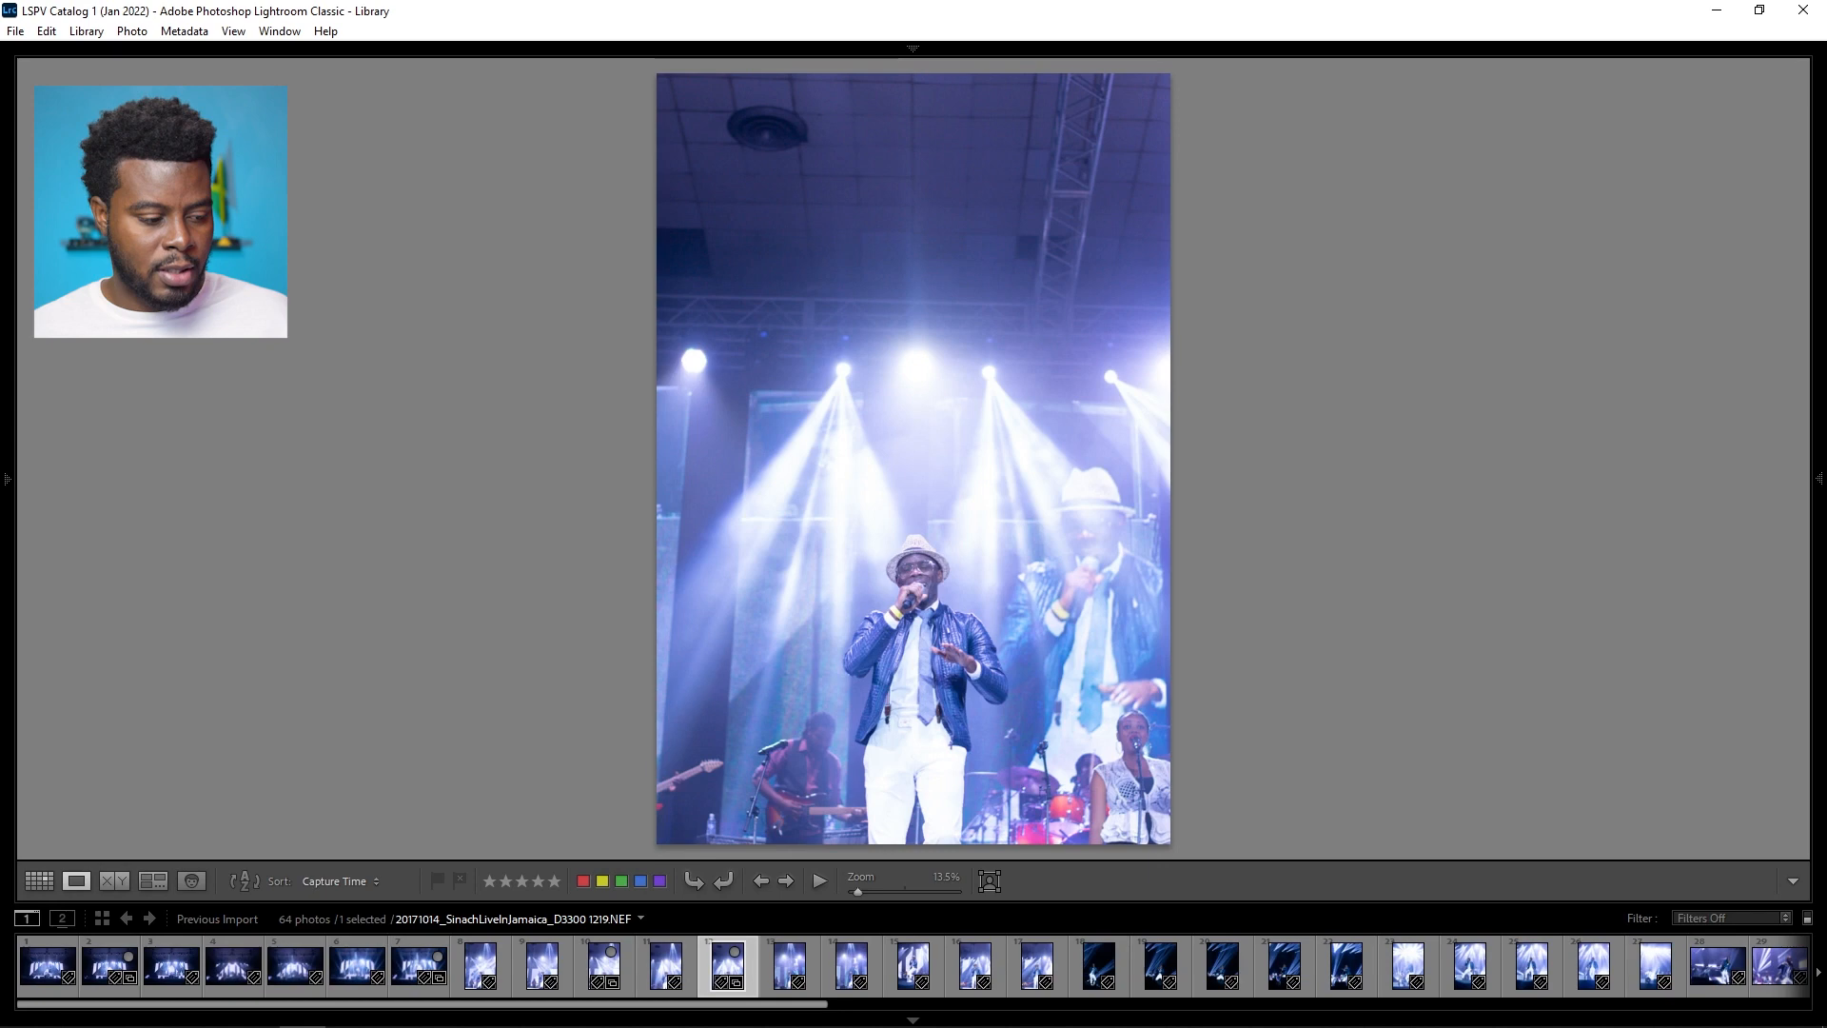
Step: Revisit photos D3300 1217 to 1219, compare 1223 with 1224, and add 1223 to the Quick Collection
left_click(606, 963)
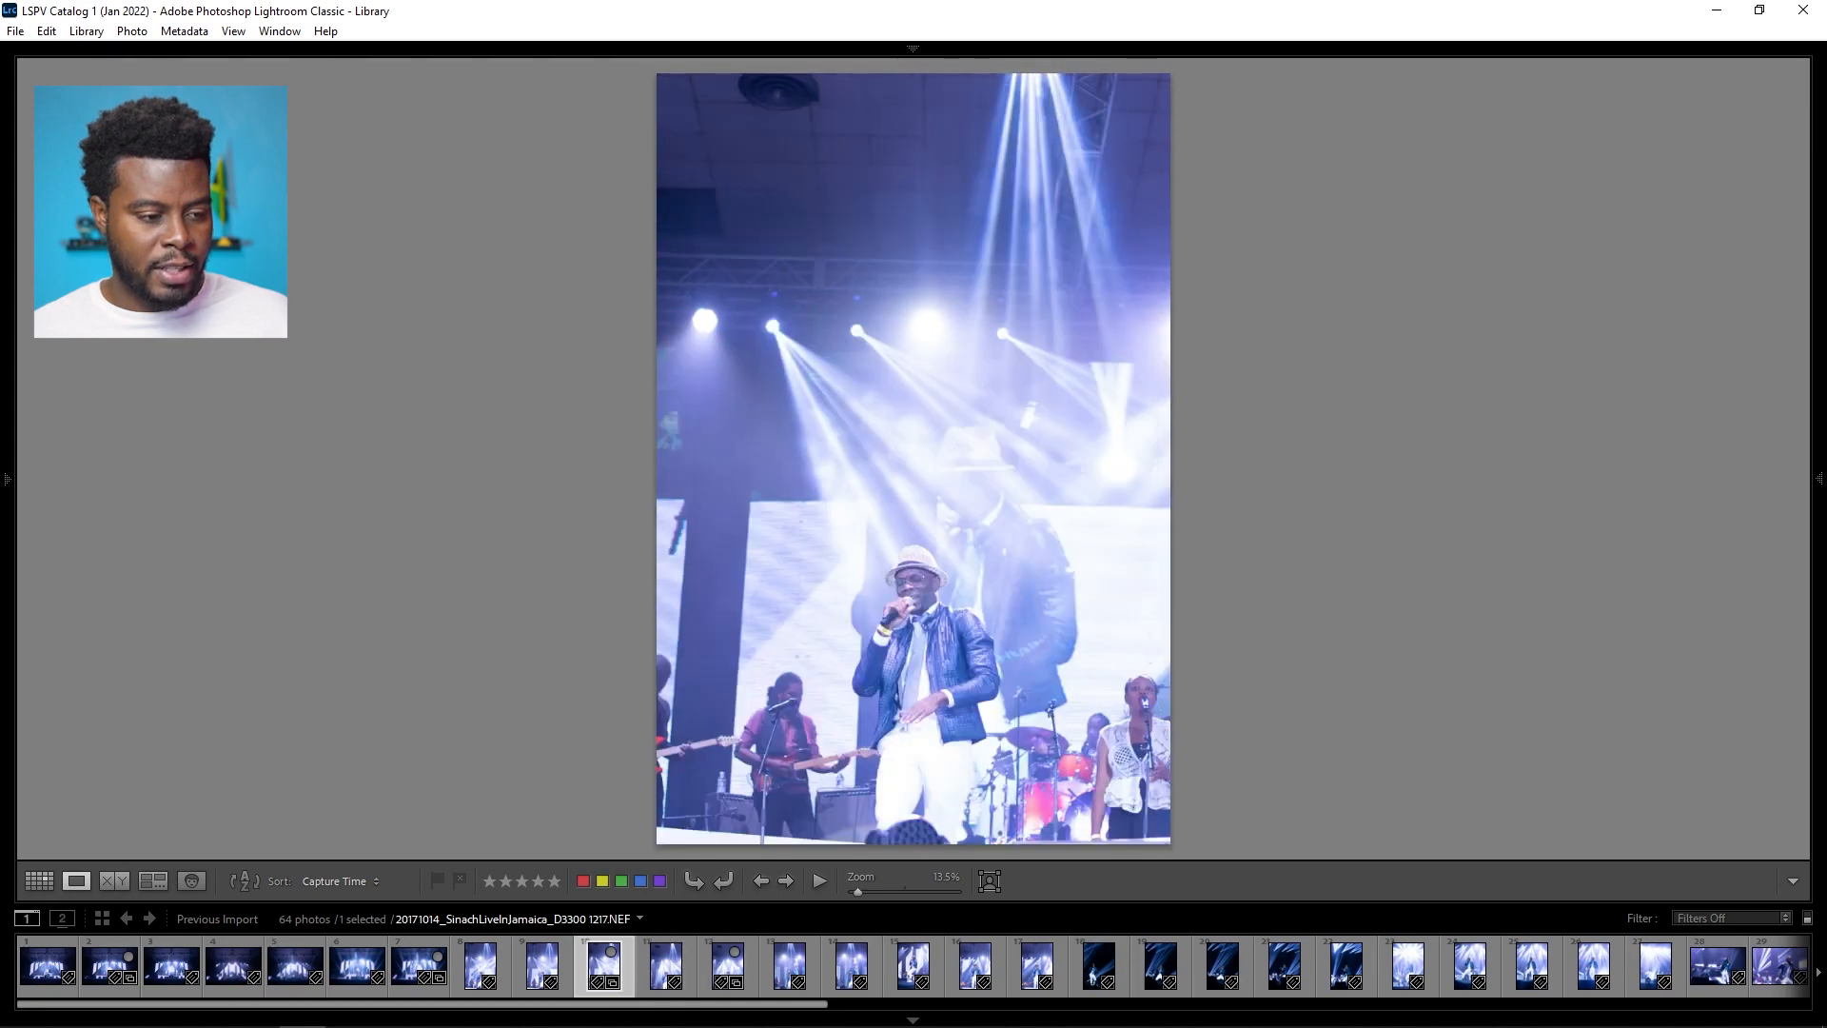
key("Right")
key("Right")
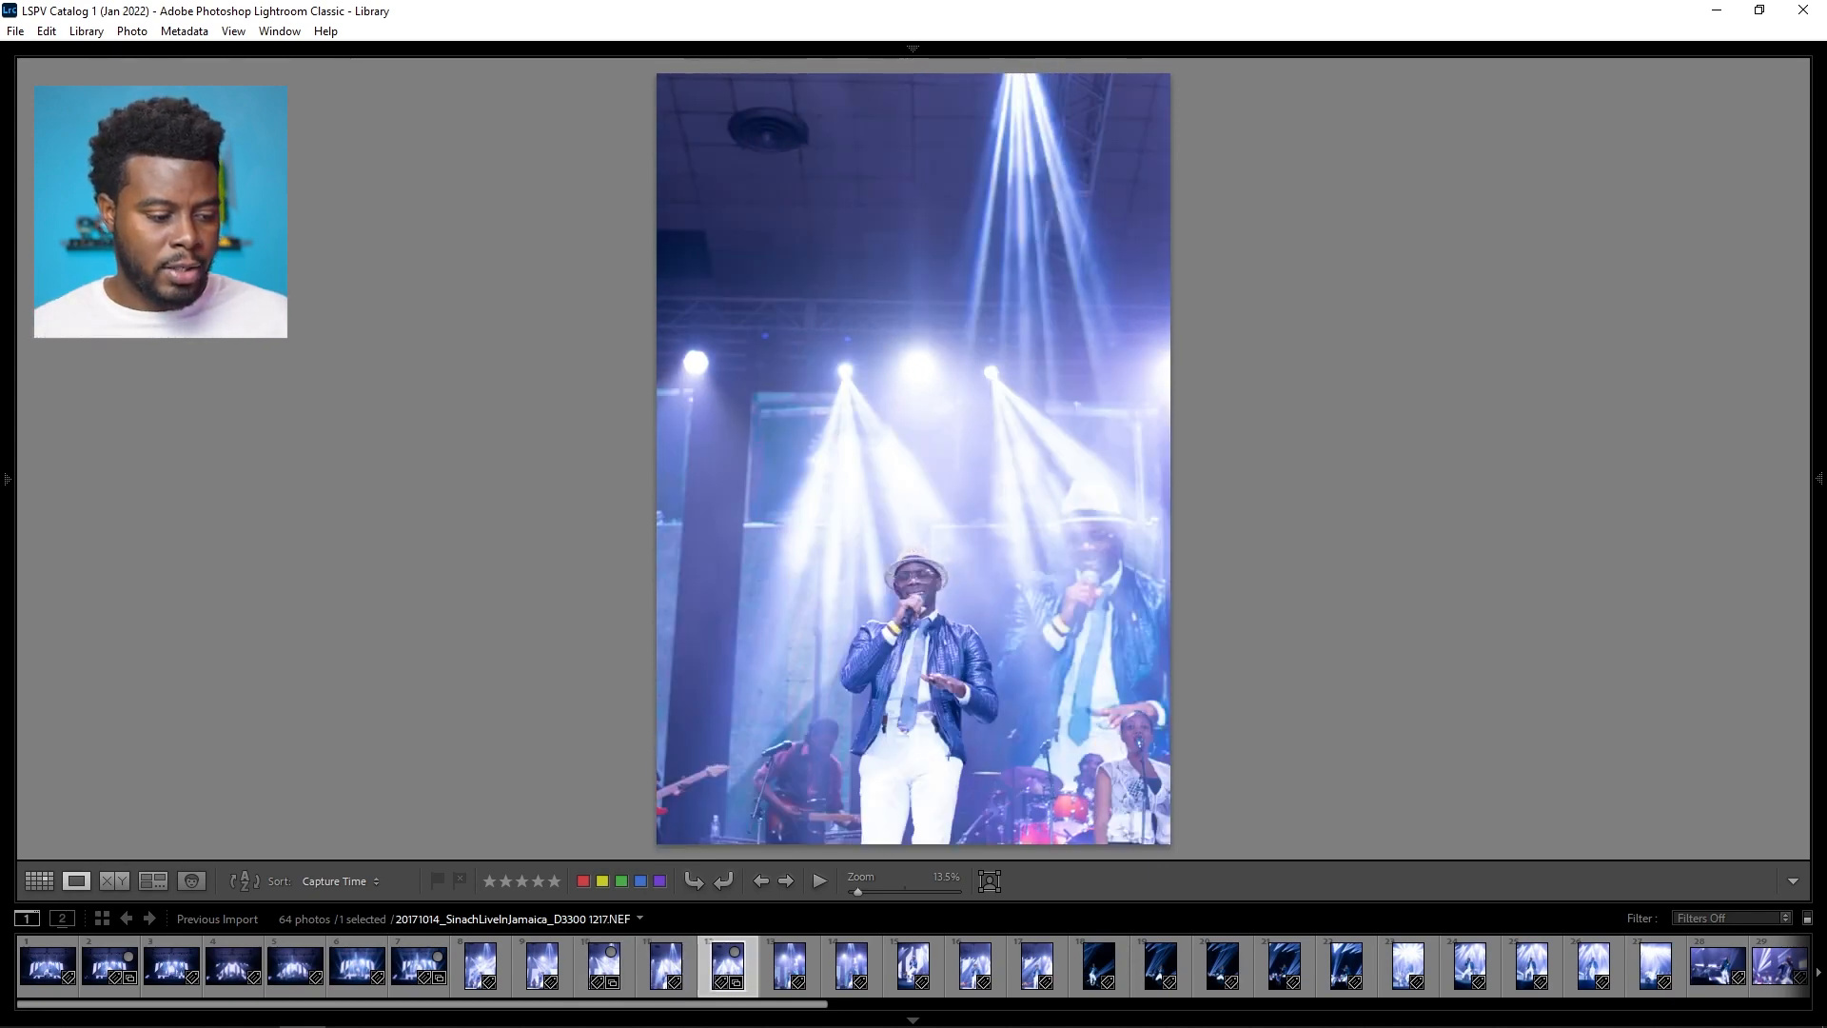
key("Right")
key("Right")
key("Right")
key("Left")
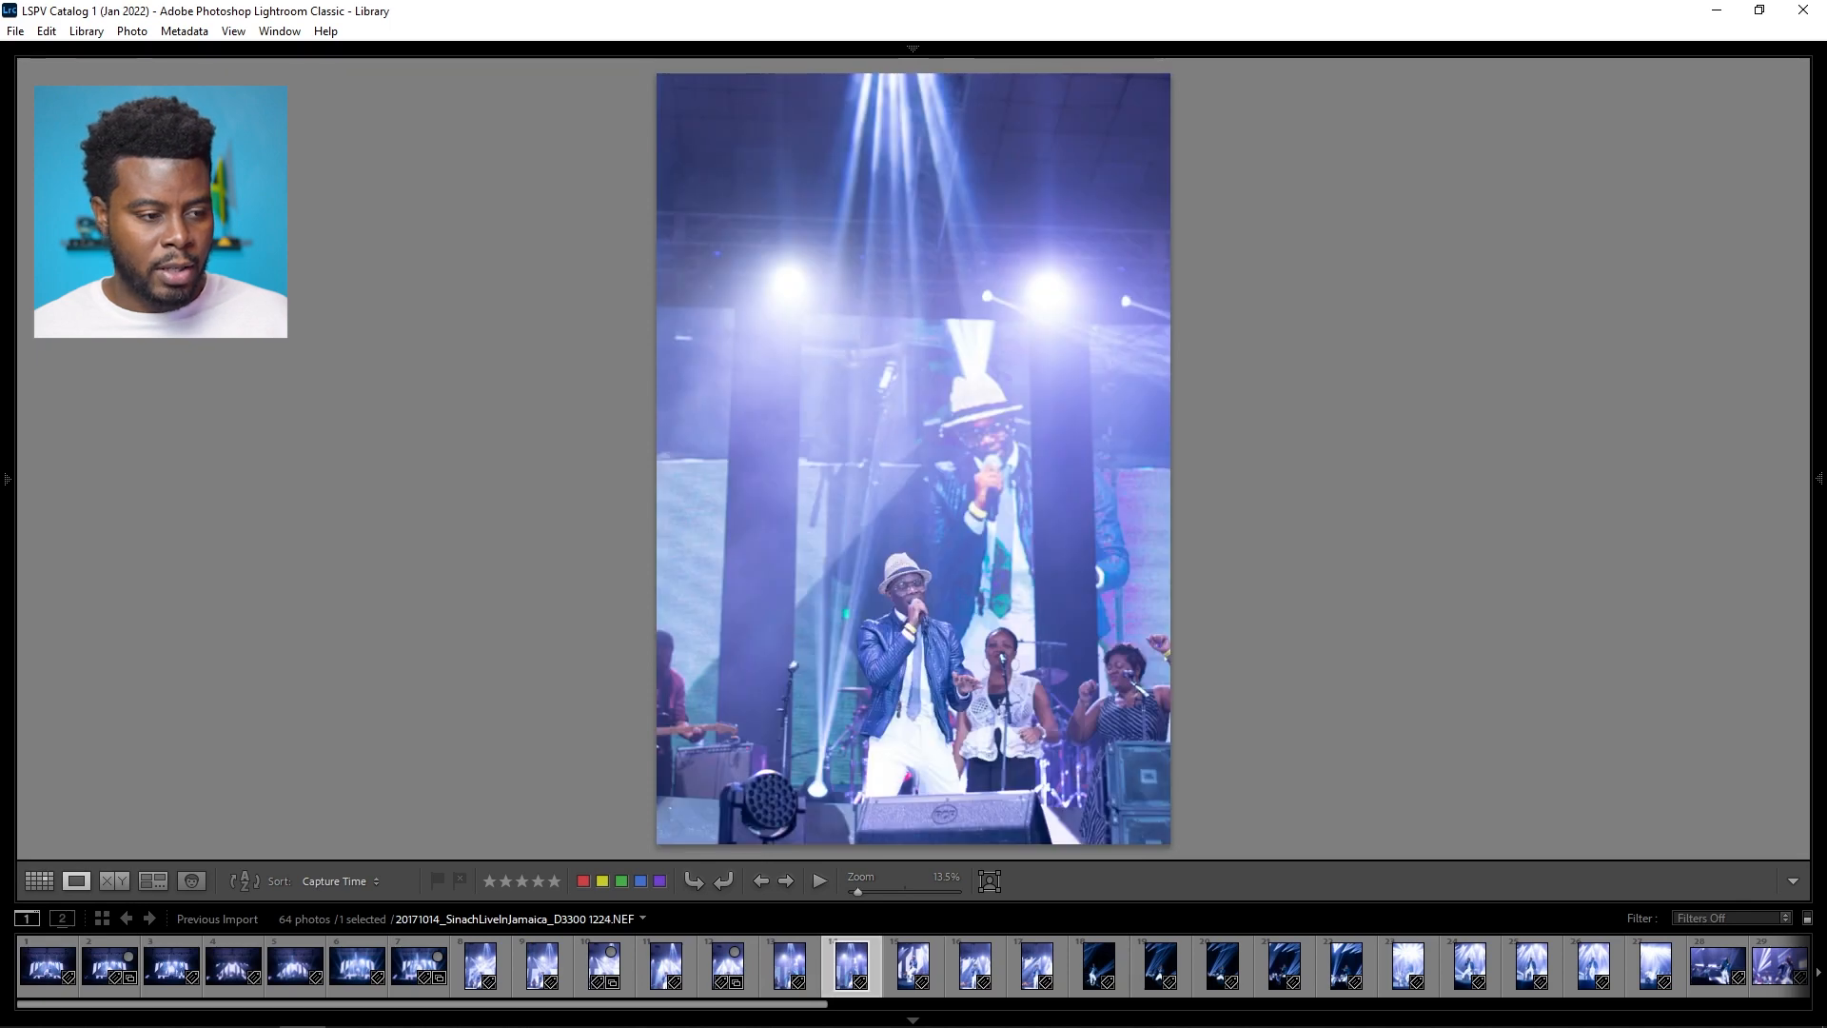
key("Left")
key("Left")
key("Right")
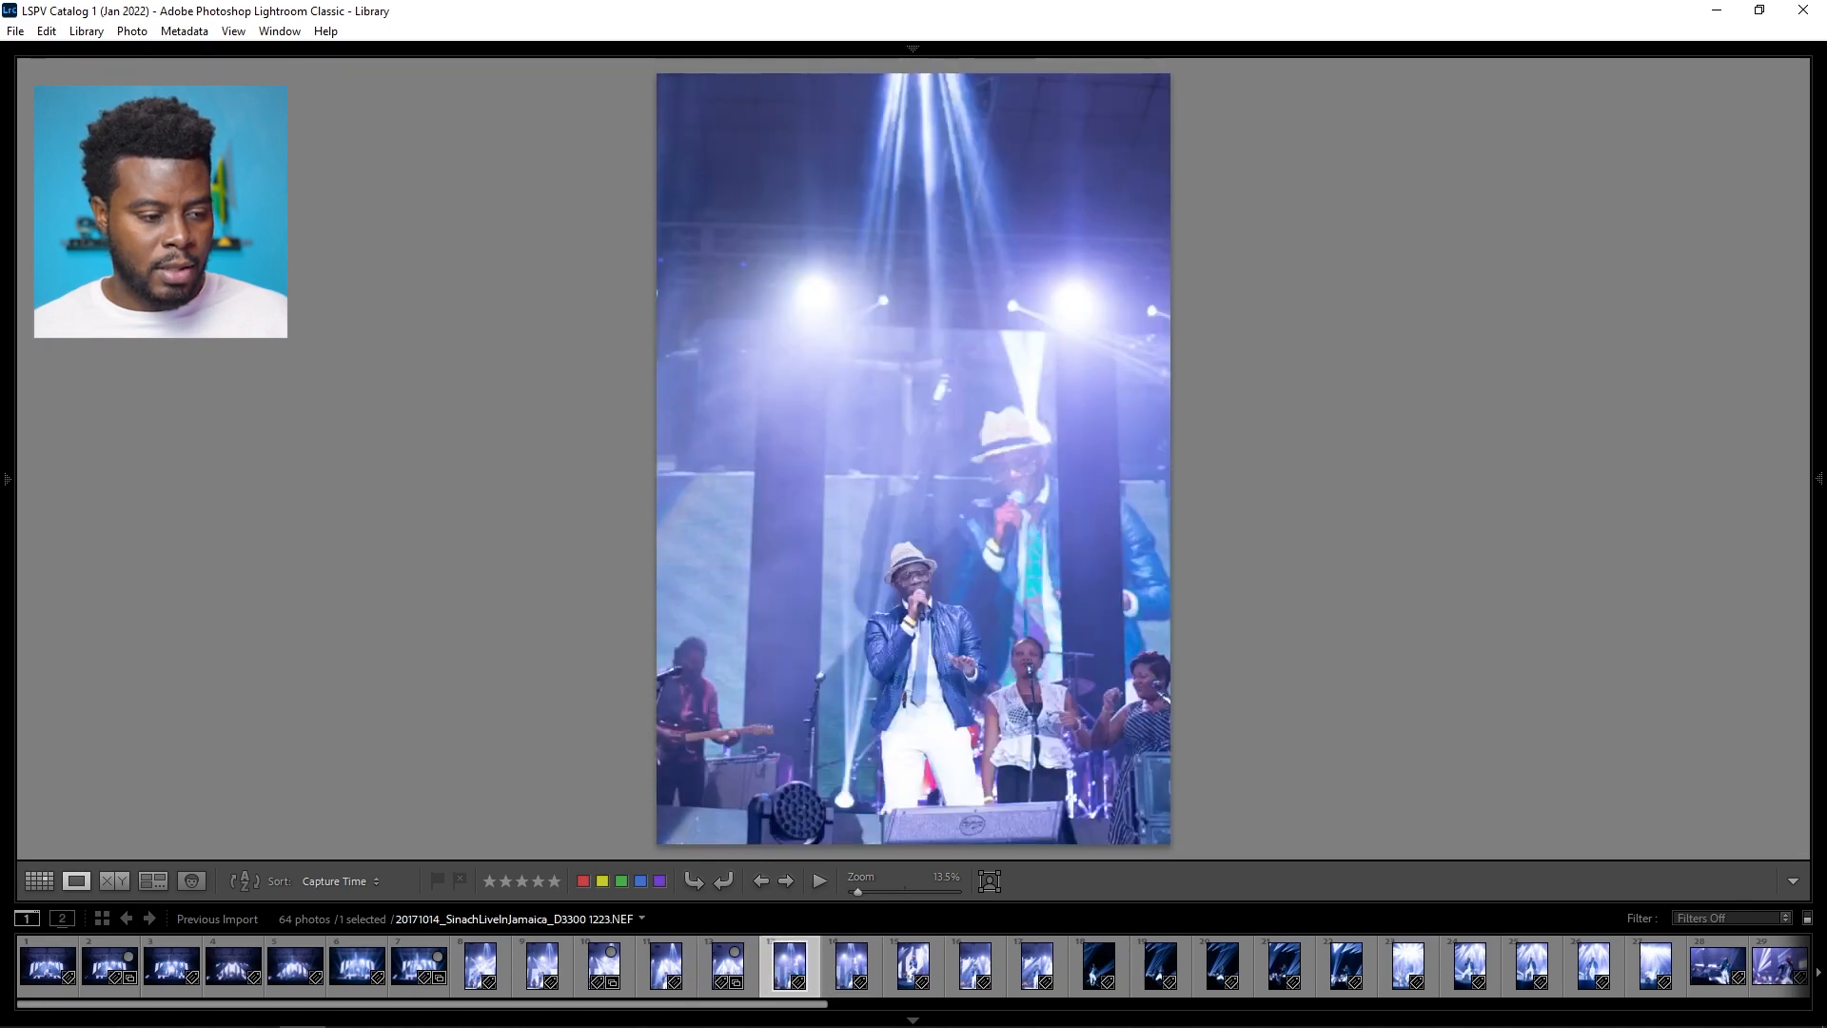
key("b")
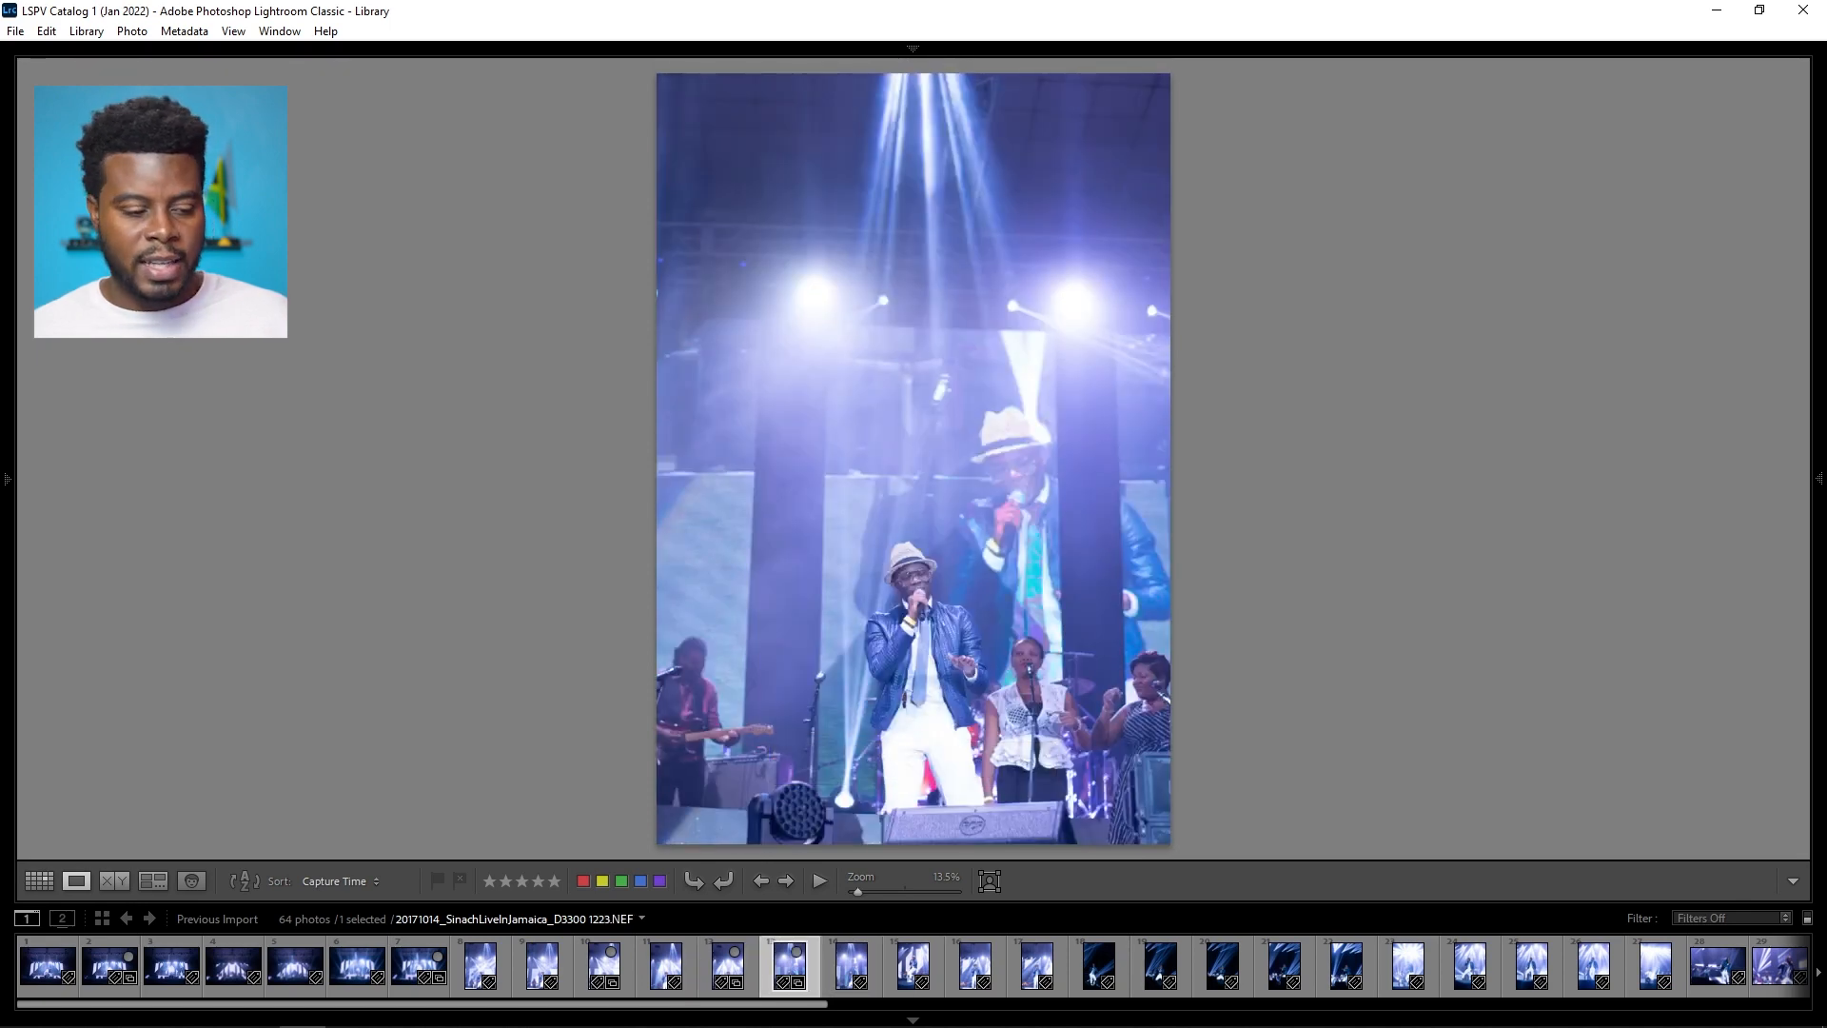
Step: Compare the dancing singer shot D3300 1225 with 1229 and add 1225 to the Quick Collection
key("Right")
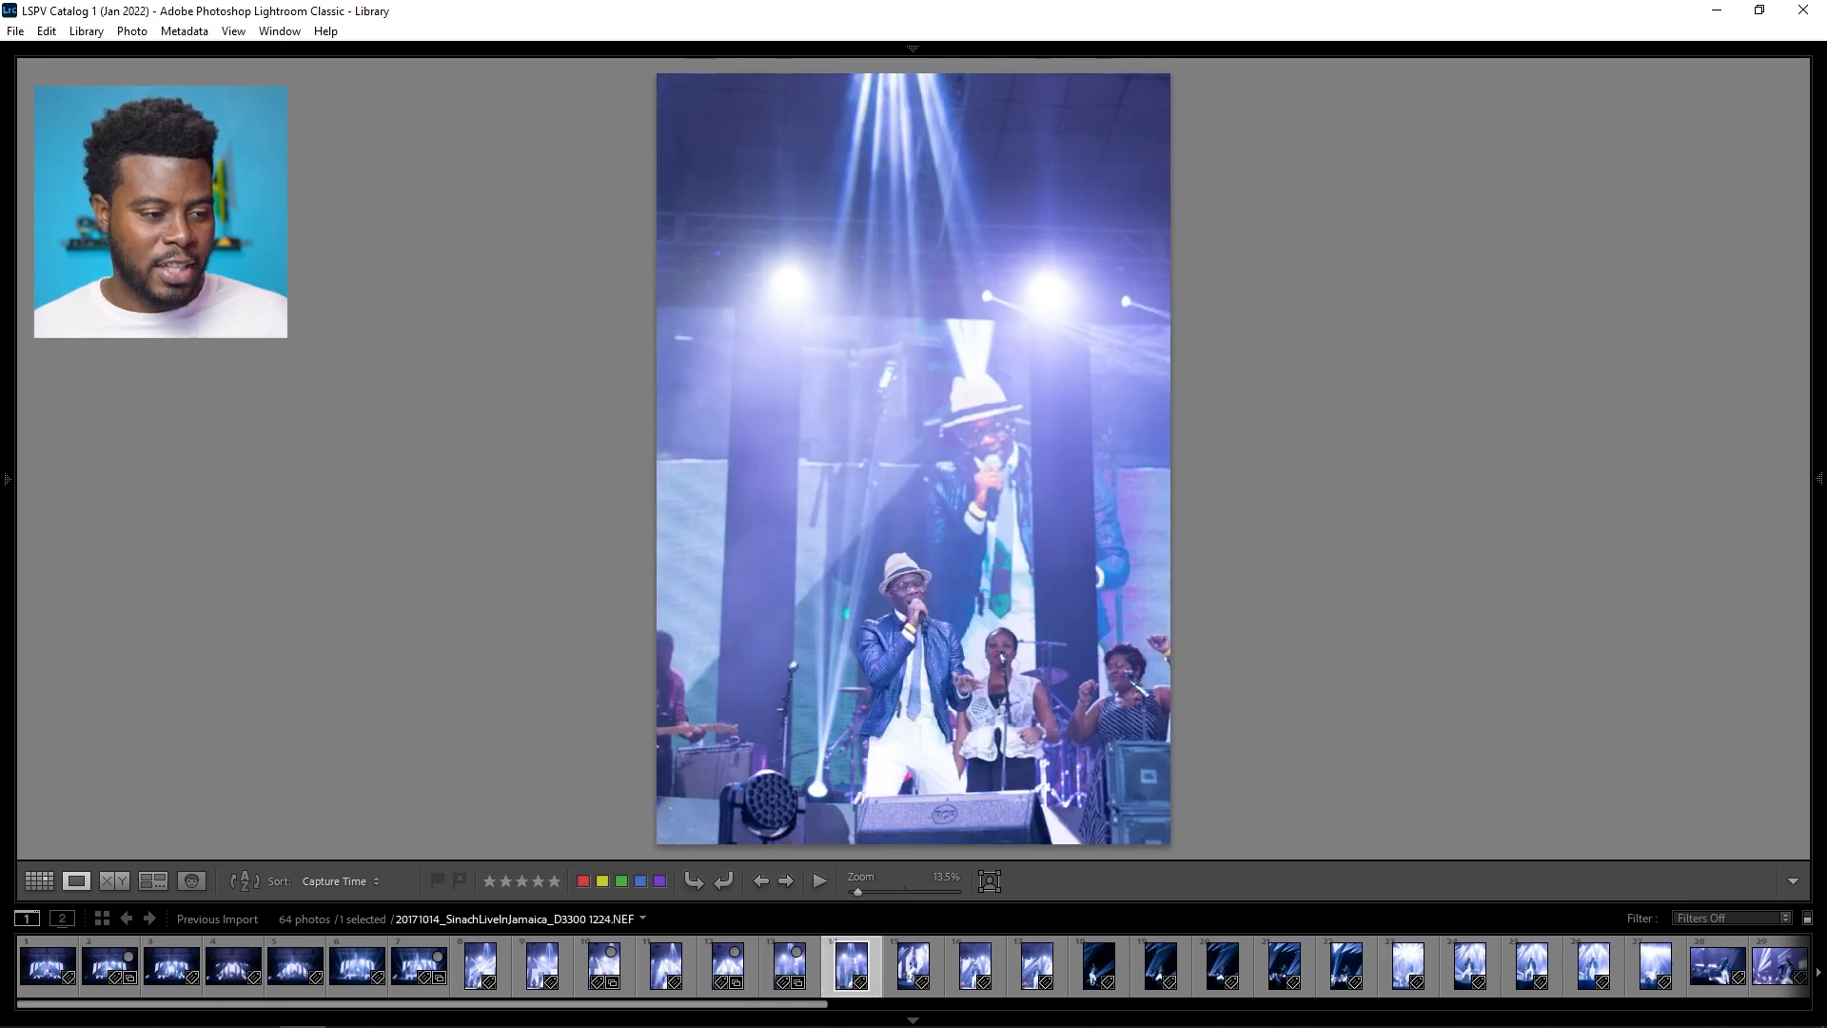
key("Right")
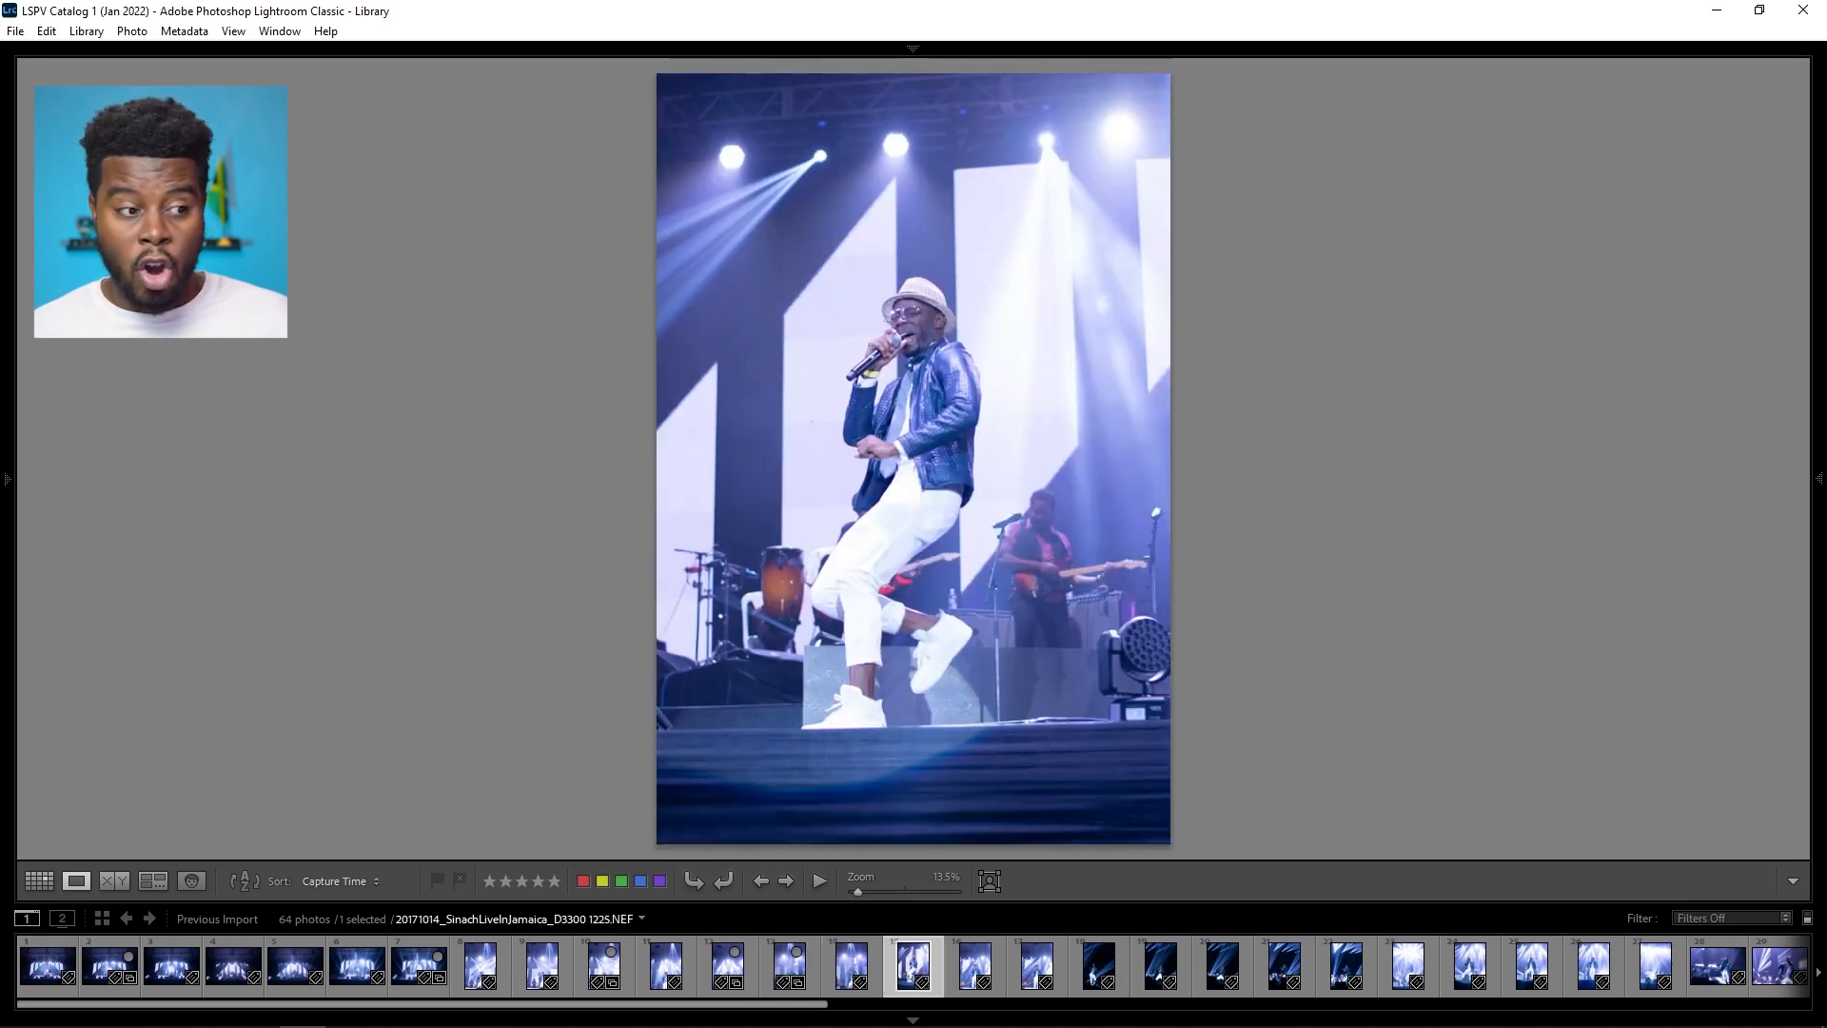
key("Right")
key("Left")
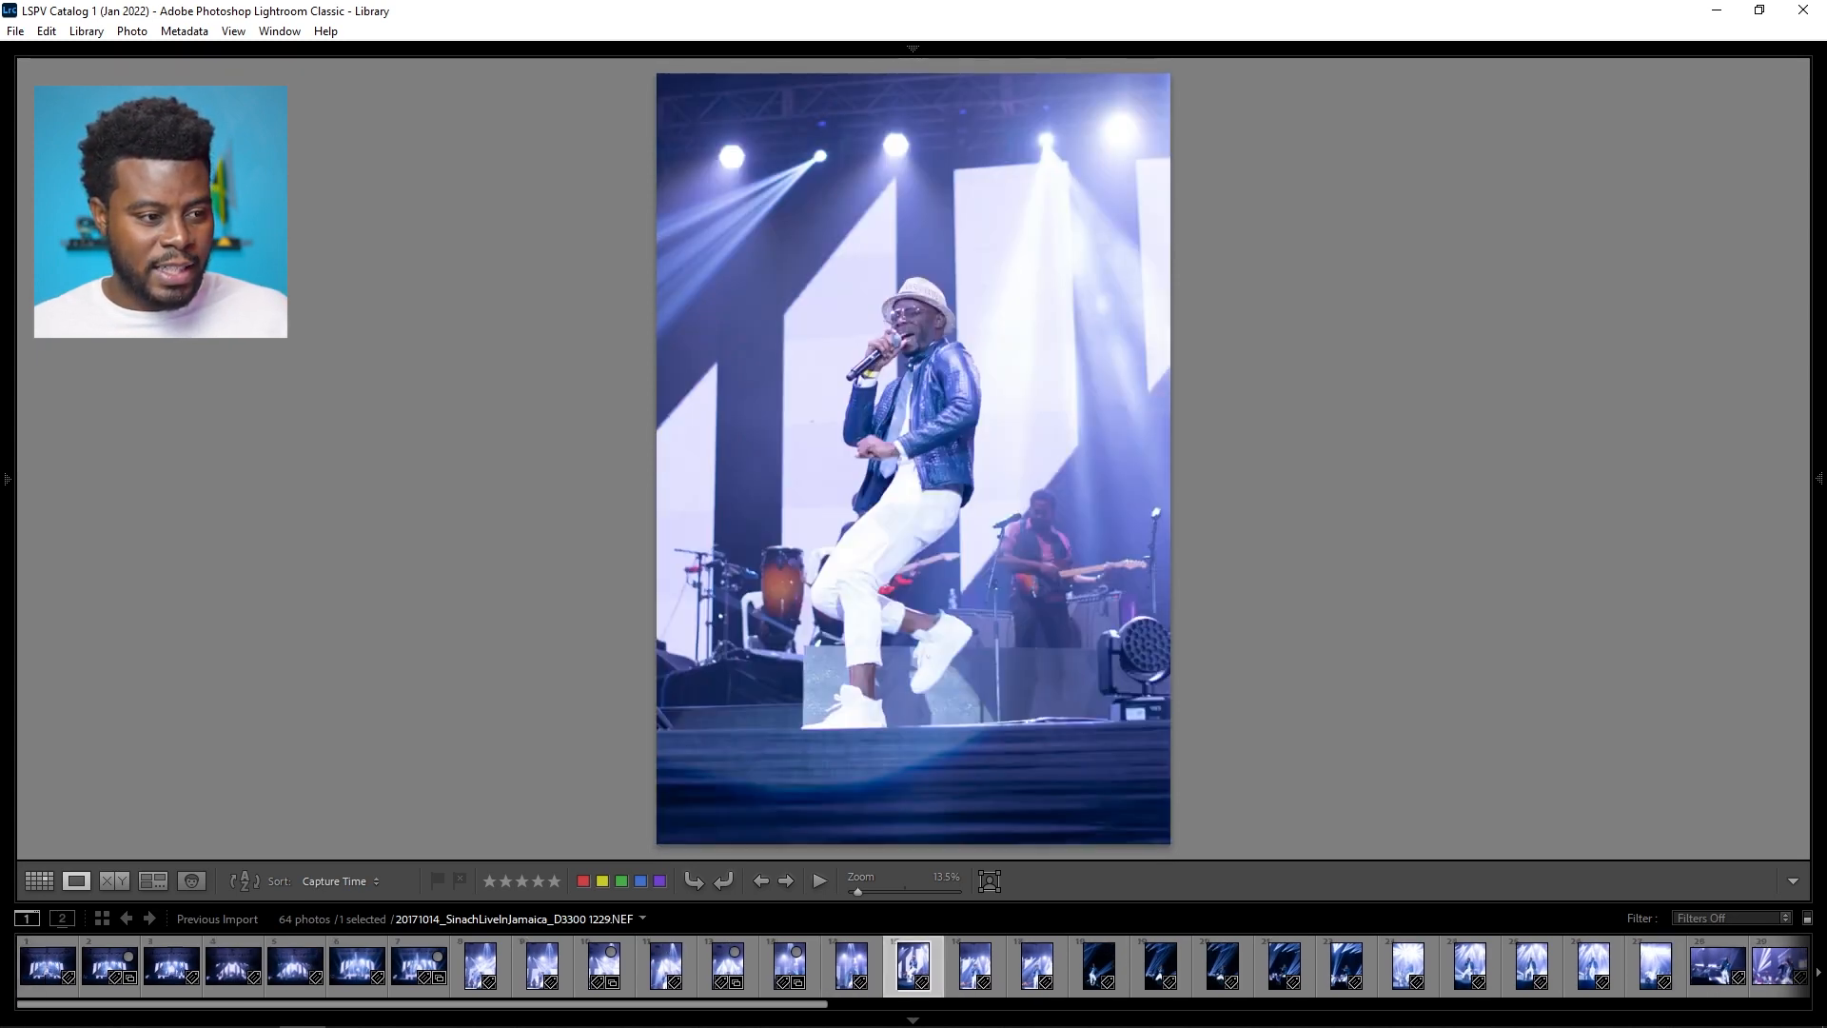
key("b")
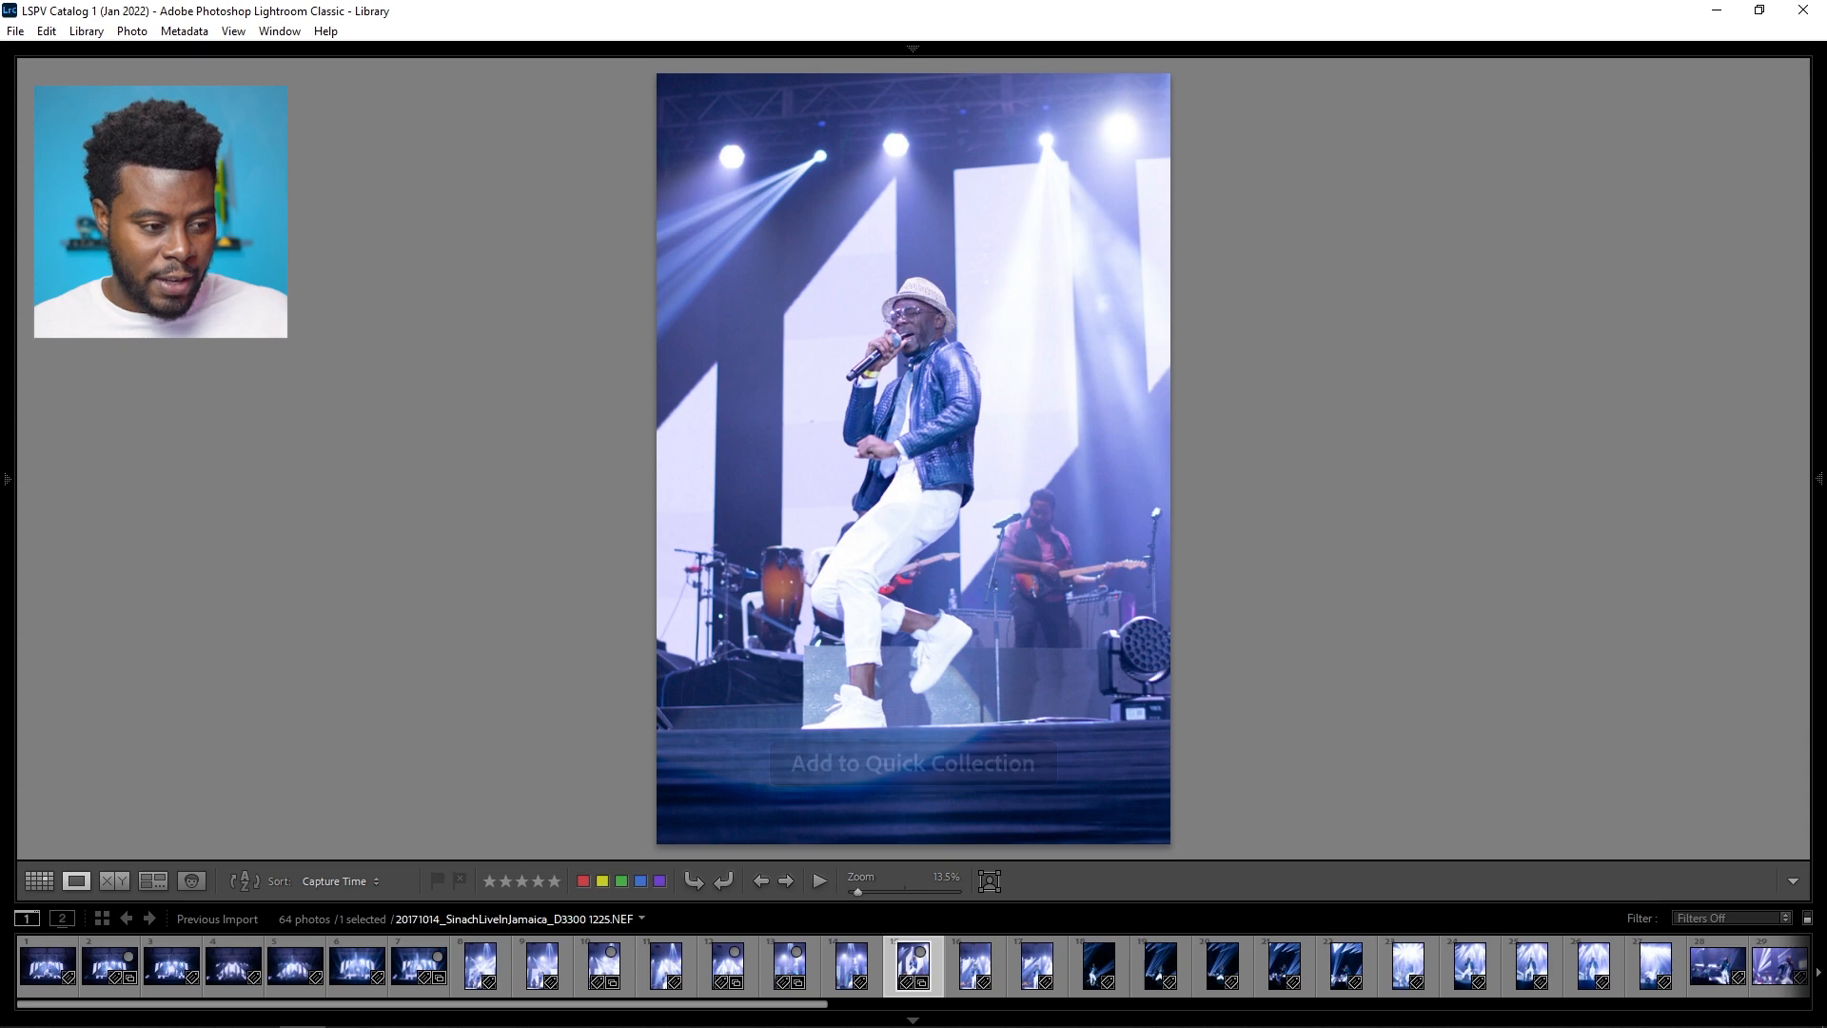
Step: Compare the standing singer shots D3300 1229 and 1230 with their neighbours and add 1230 to the Quick Collection
key("Right")
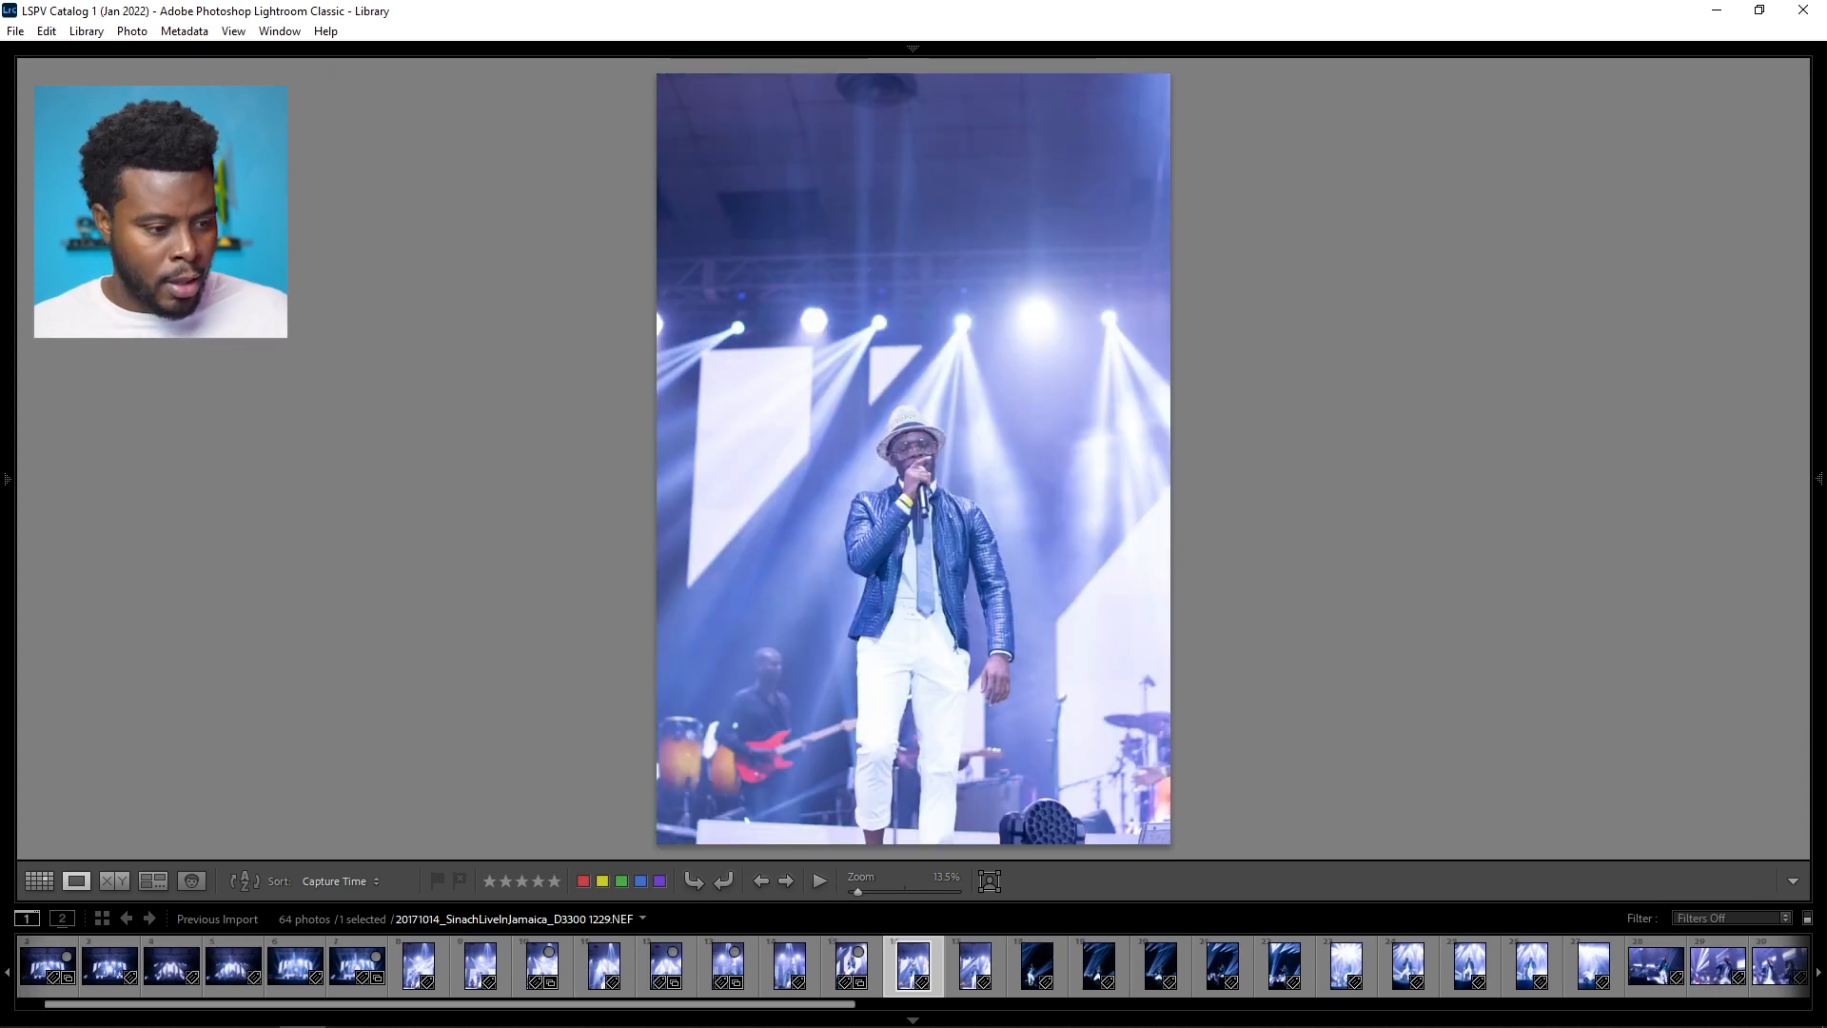
key("Right")
key("Left")
key("Right")
key("Right")
key("Left")
key("Left")
key("Right")
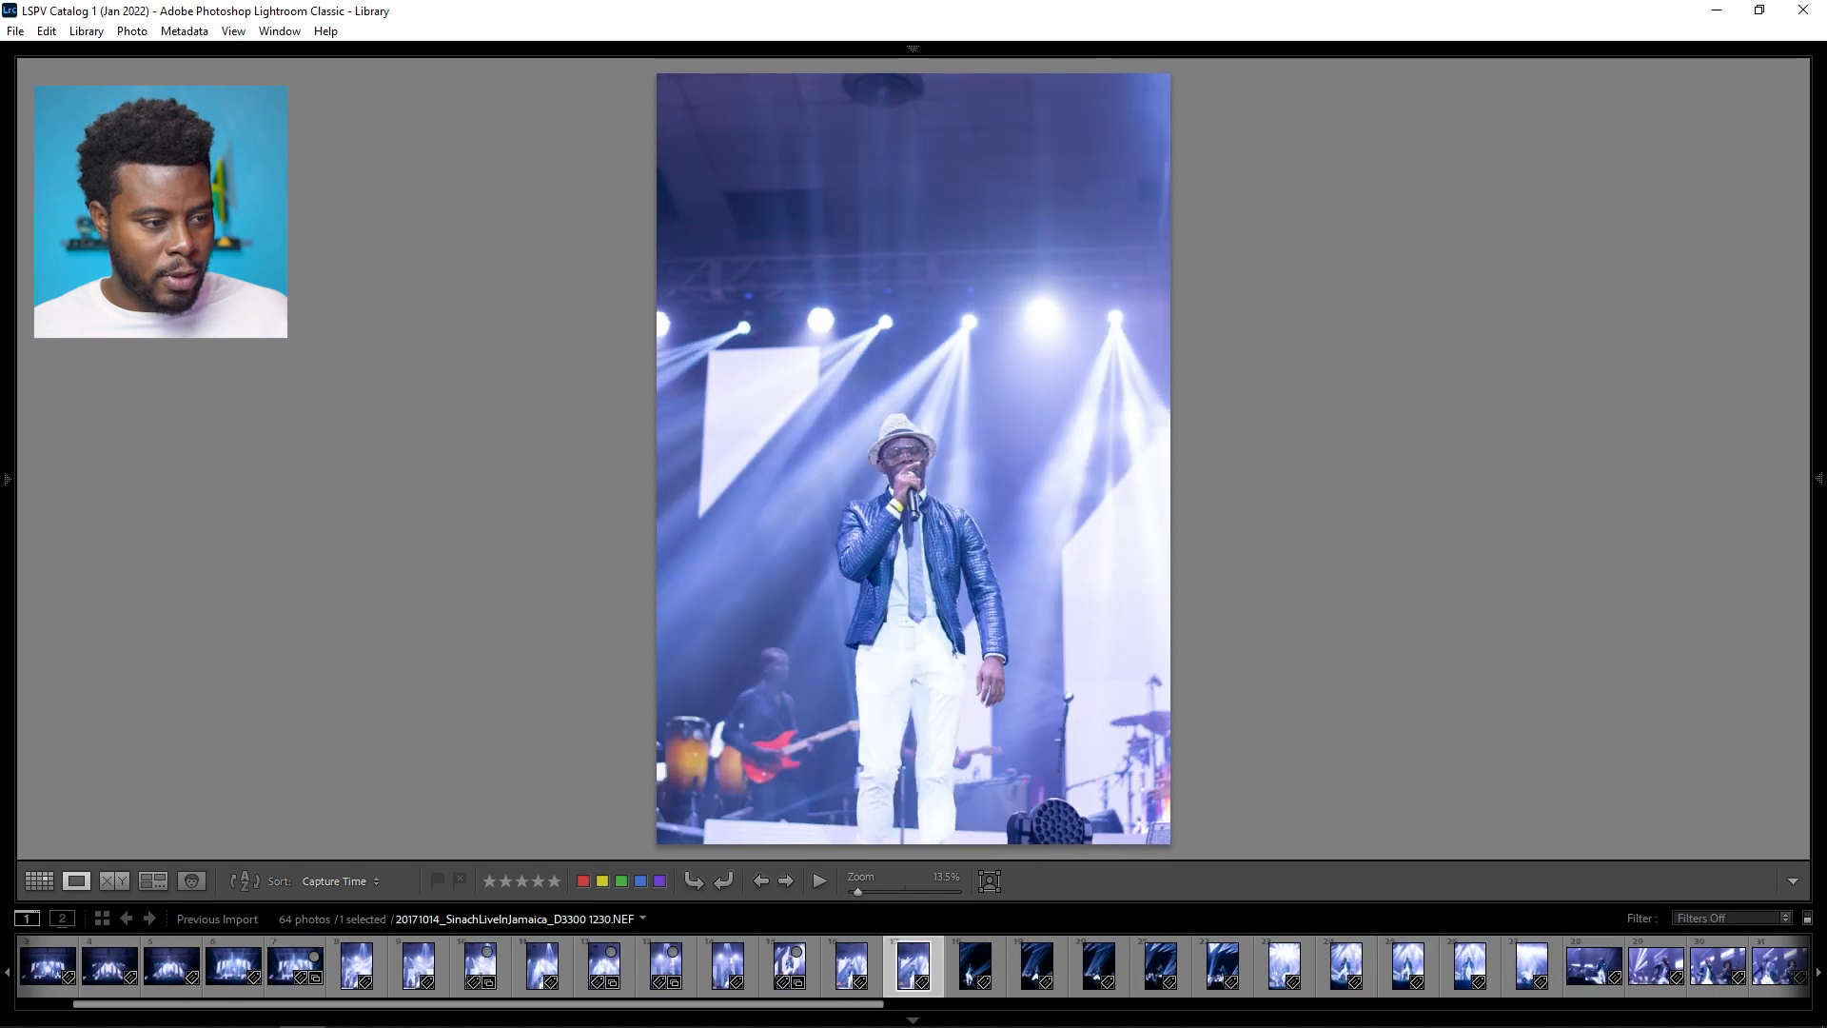
key("b")
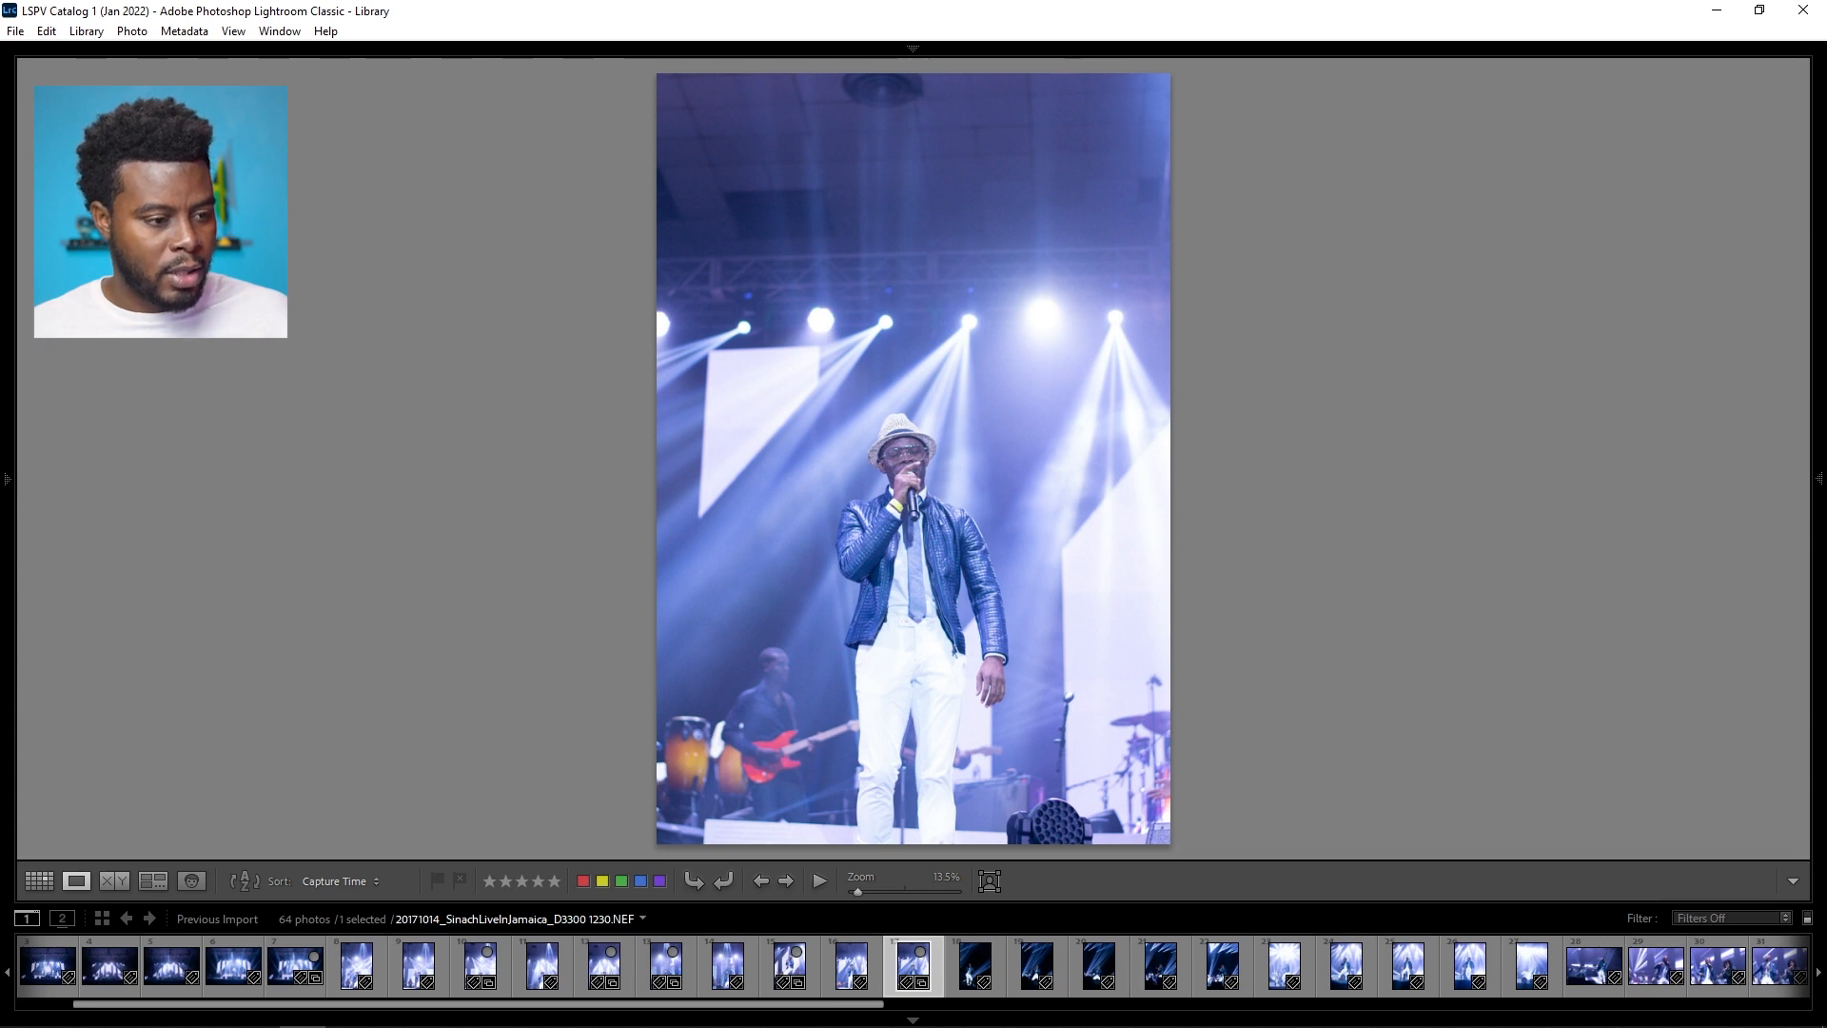
Step: Review the dark light-beam shots D3300 1238 to 1243 and add 1238 to the Quick Collection
key("Right")
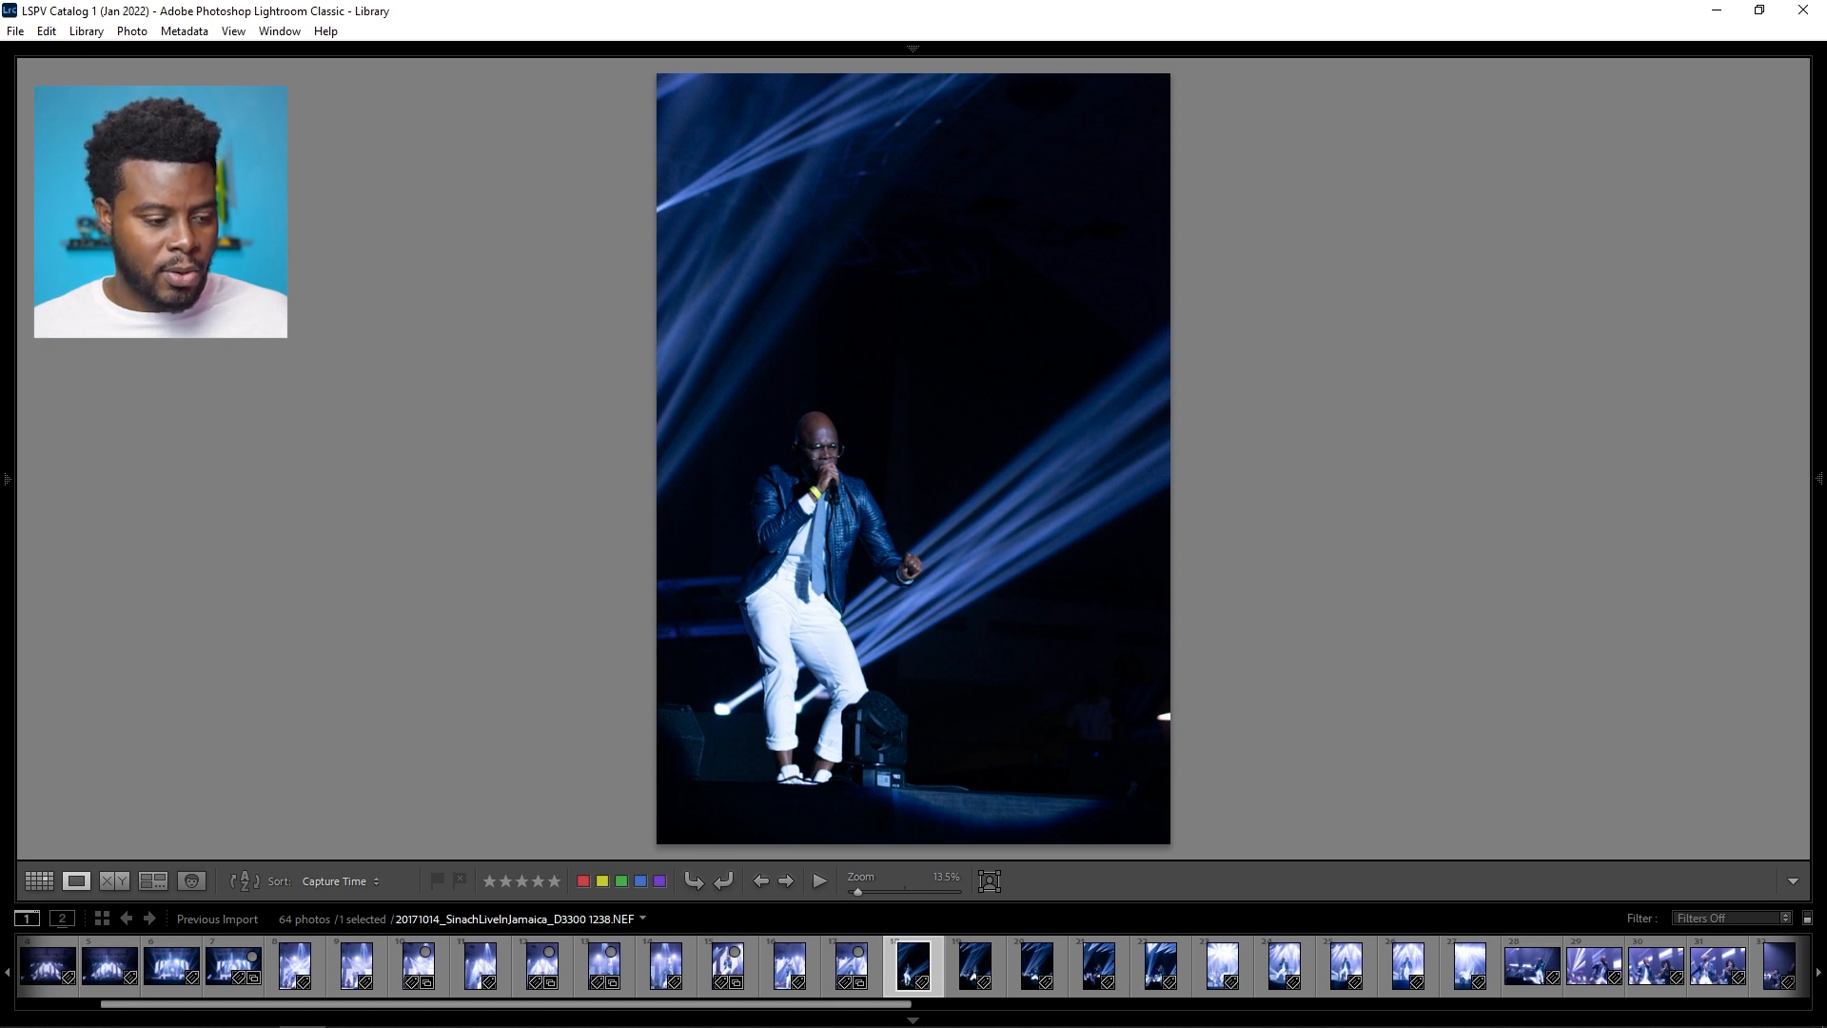
key("Right")
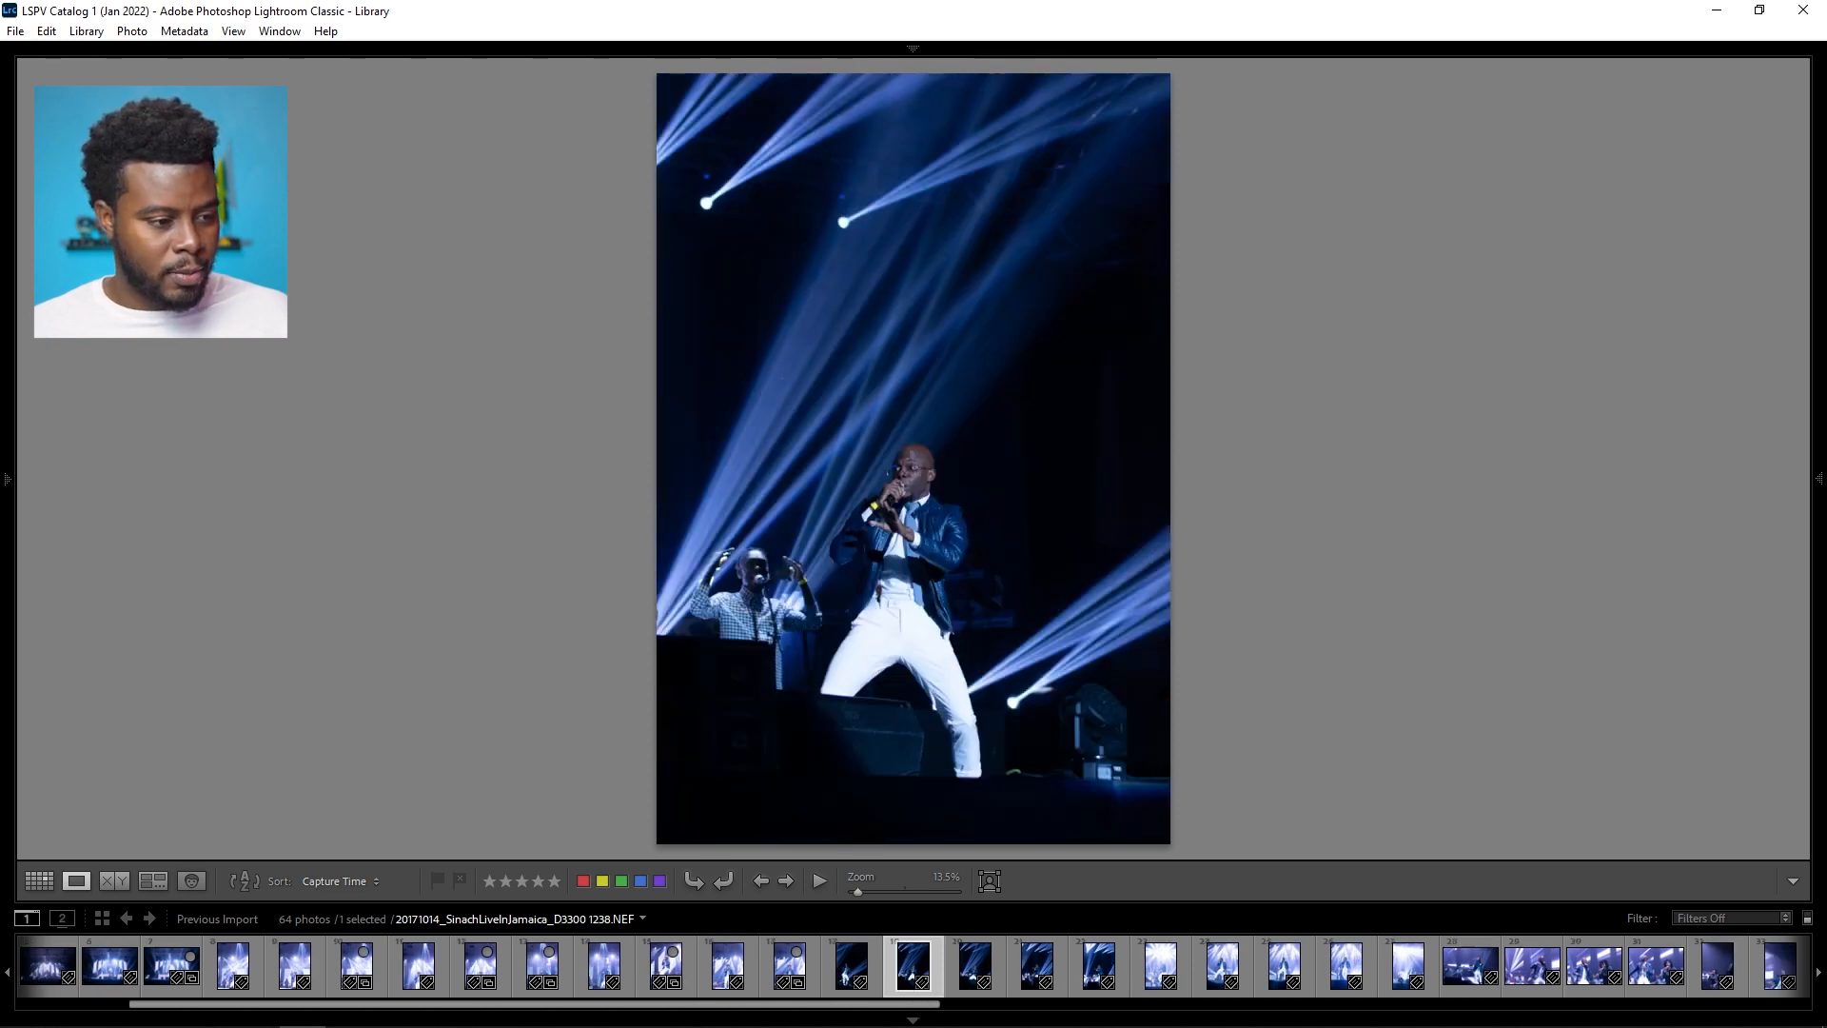
key("Left")
key("Right")
key("Right")
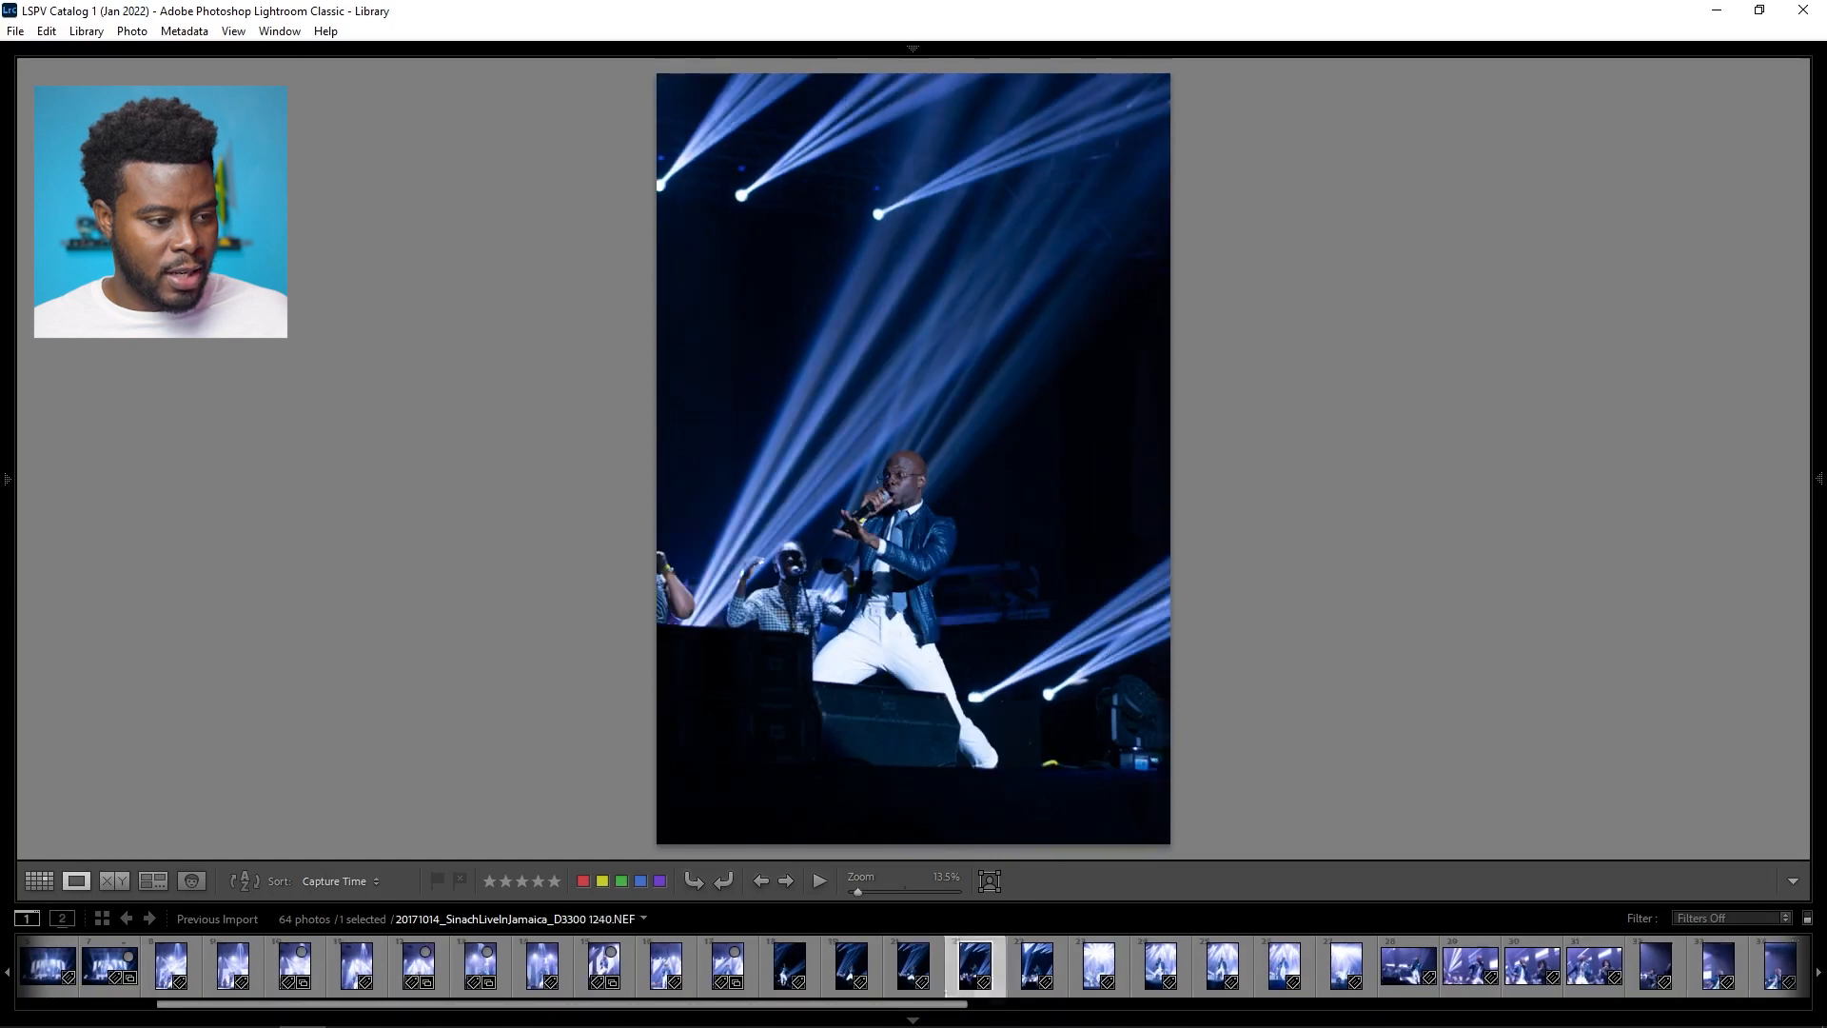
key("Right")
key("Right")
key("Right")
key("Left")
key("Left")
key("Left")
key("Left")
key("Left")
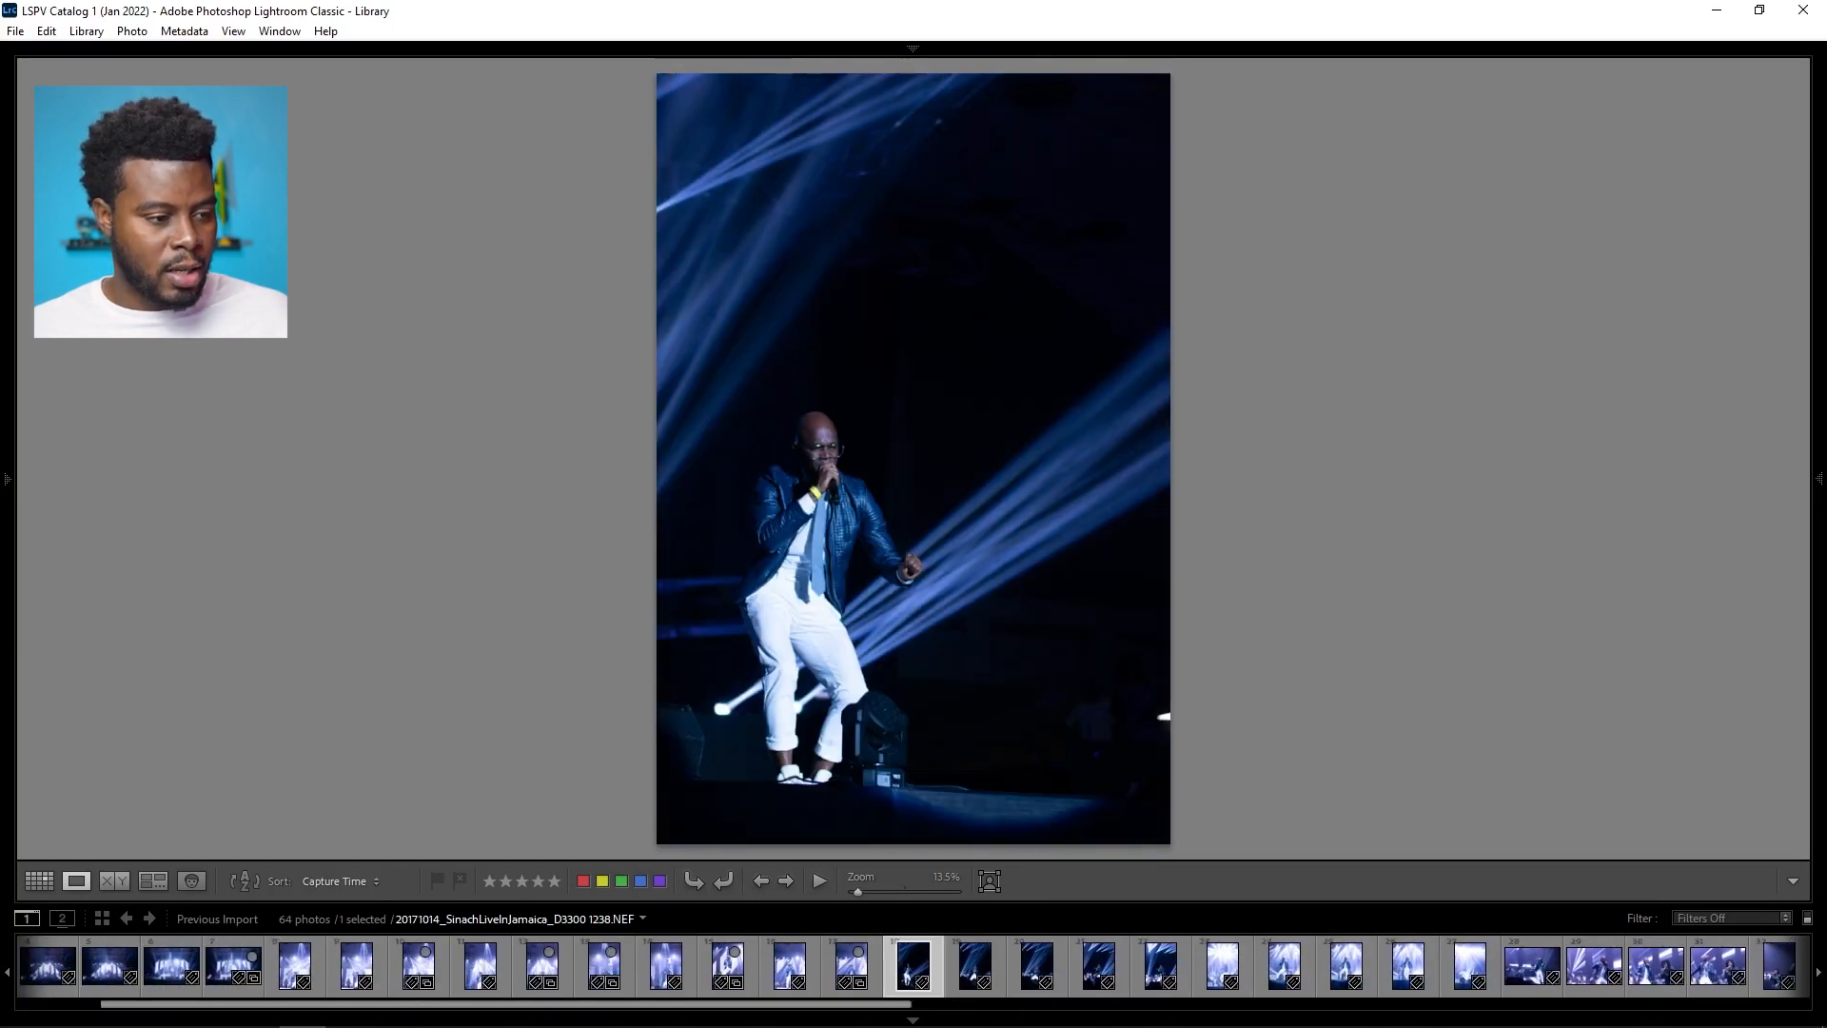
key("b")
Step: Compare D3300 1240, 1241 and 1243 and add 1243 to the Quick Collection
key("Right")
key("Right")
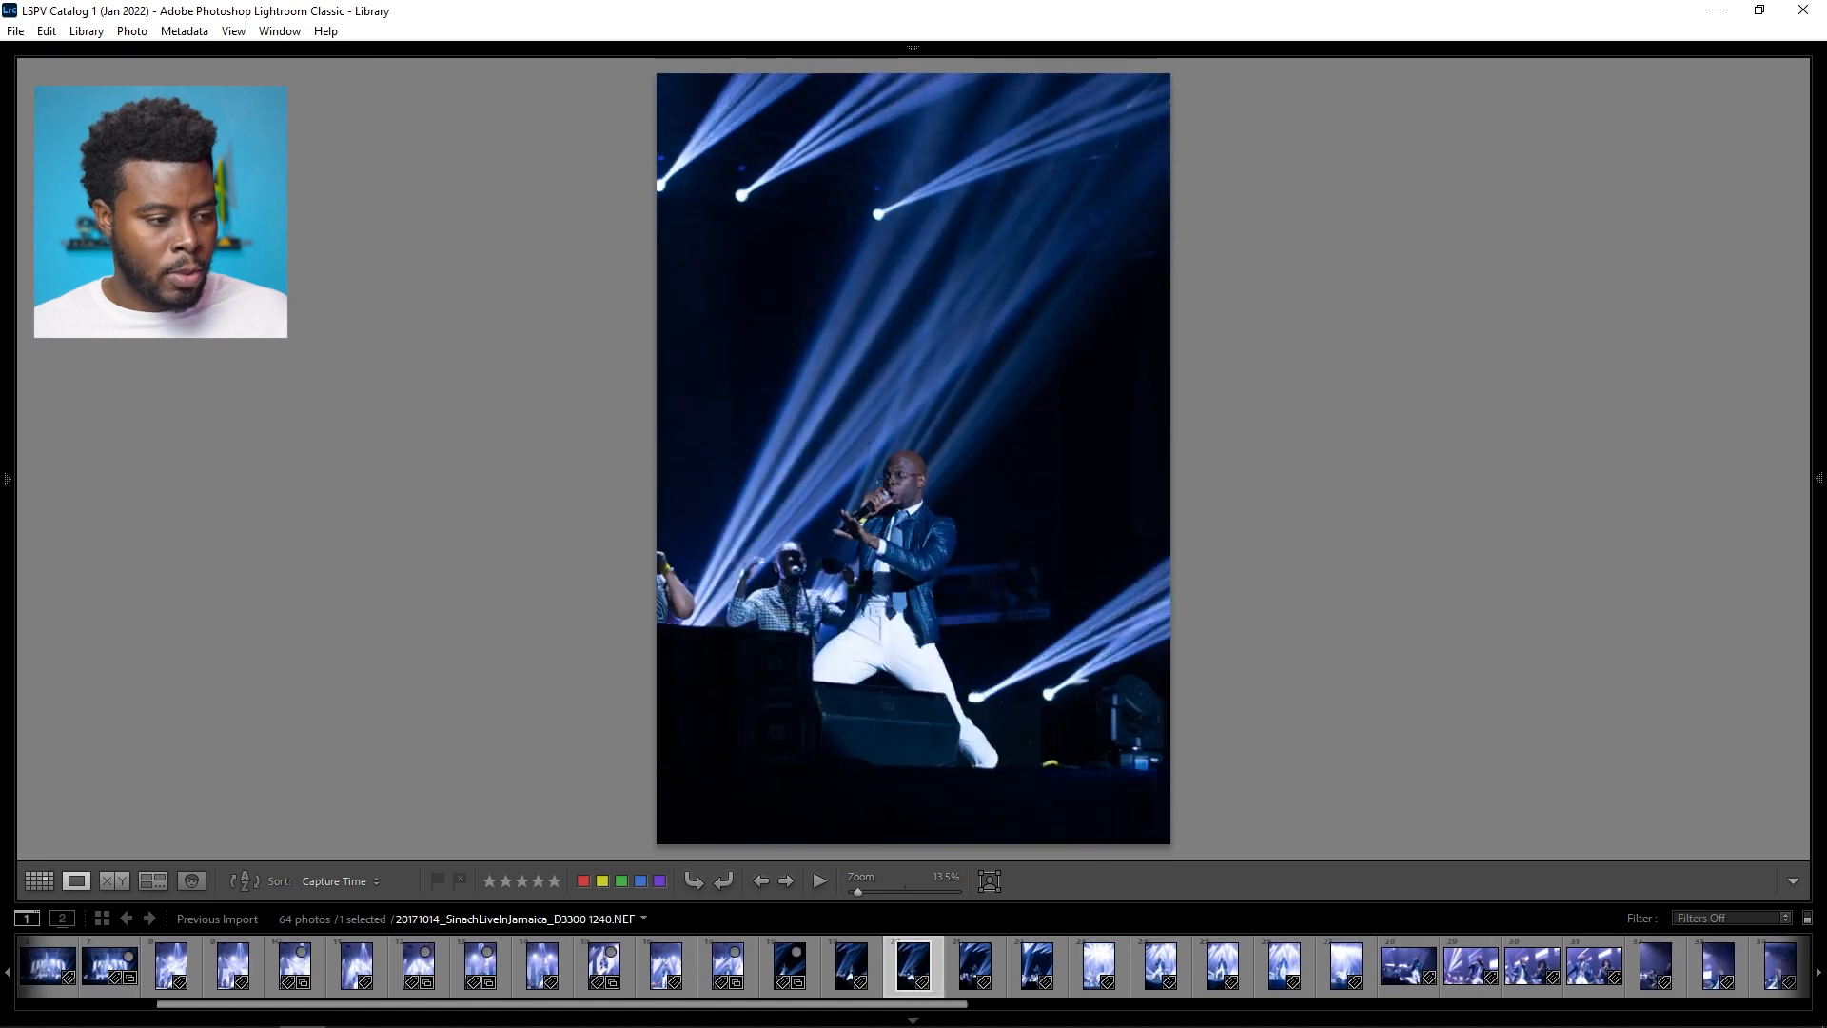
key("Right")
key("Left")
key("Left")
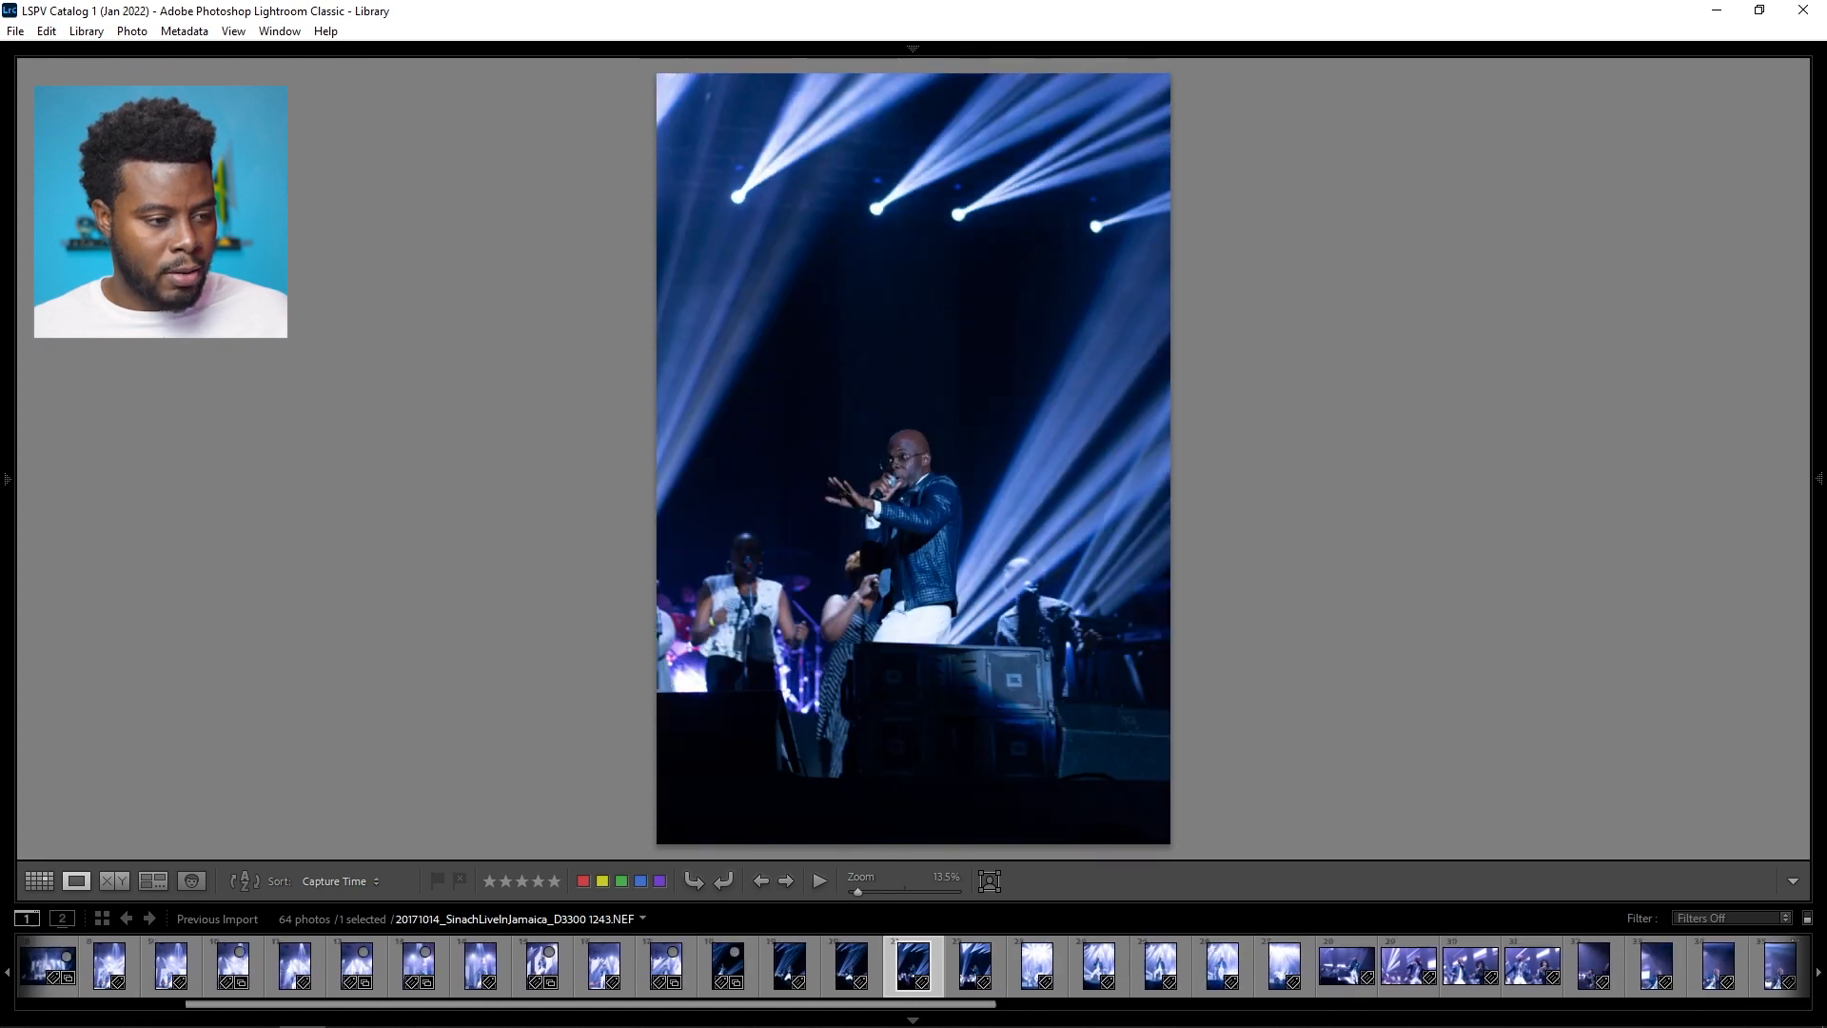
key("Left")
key("Right")
key("Right")
key("Right")
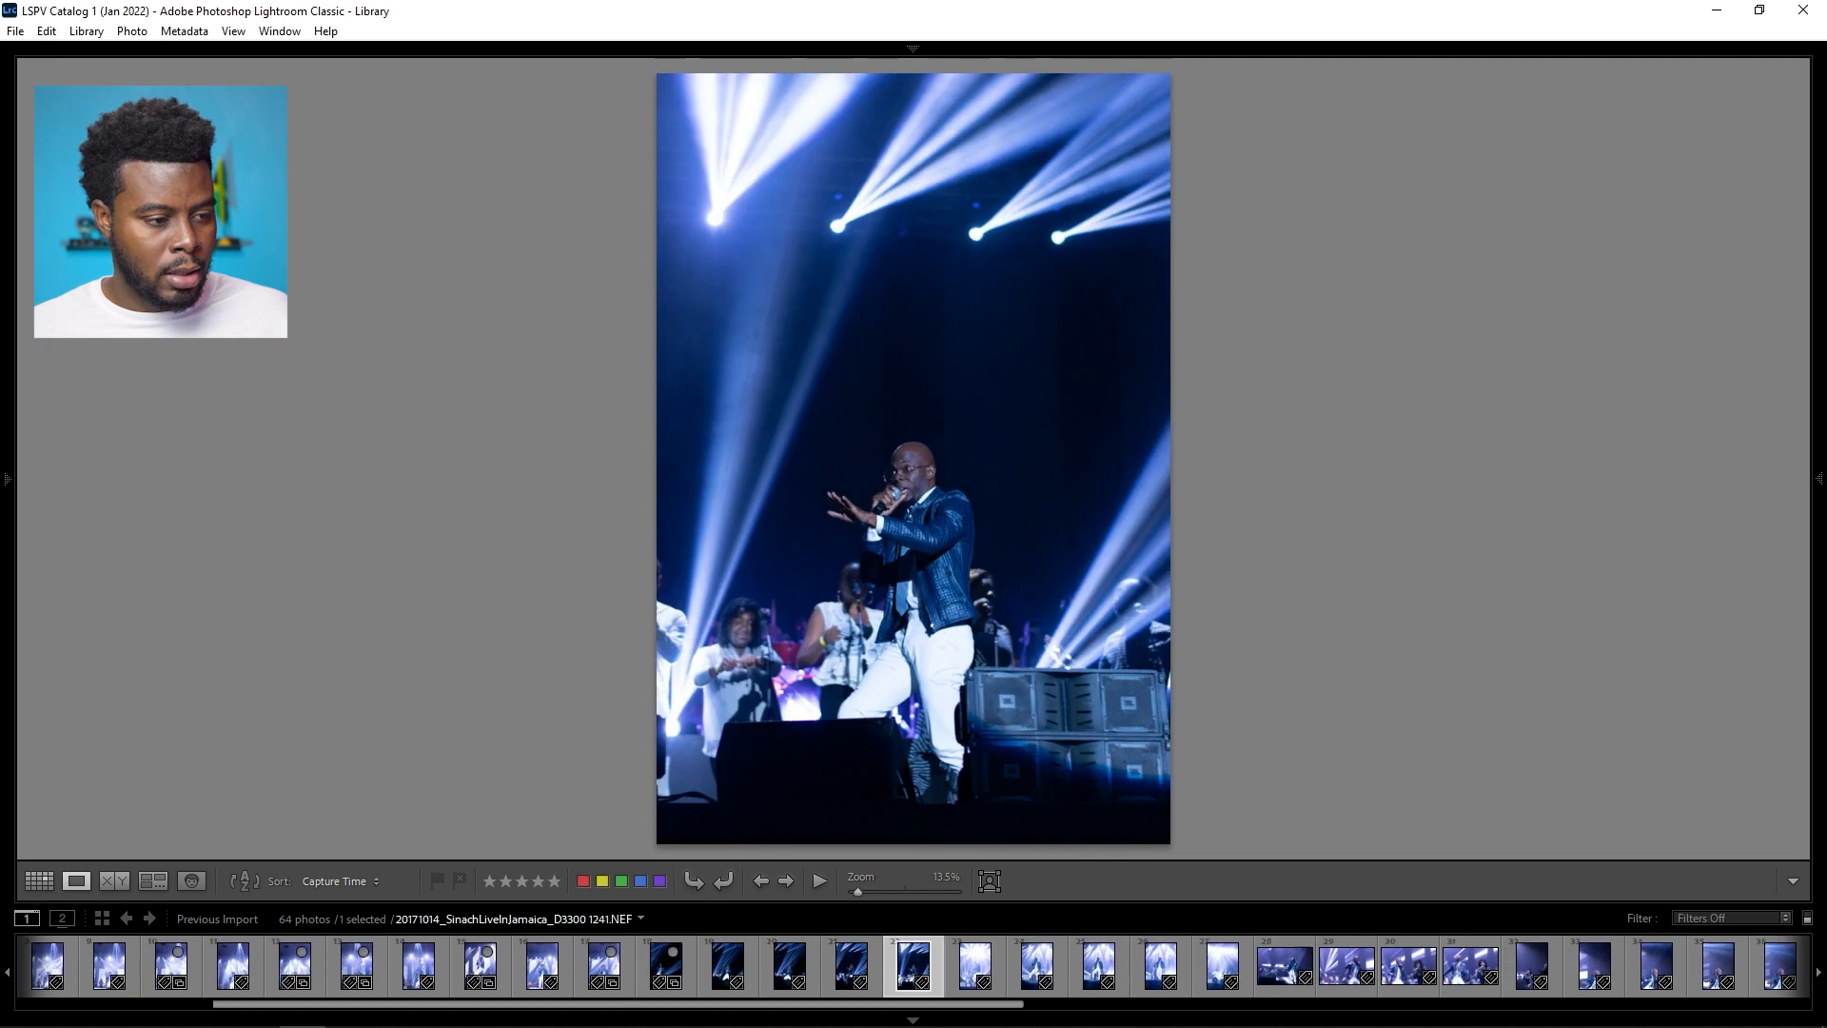
key("b")
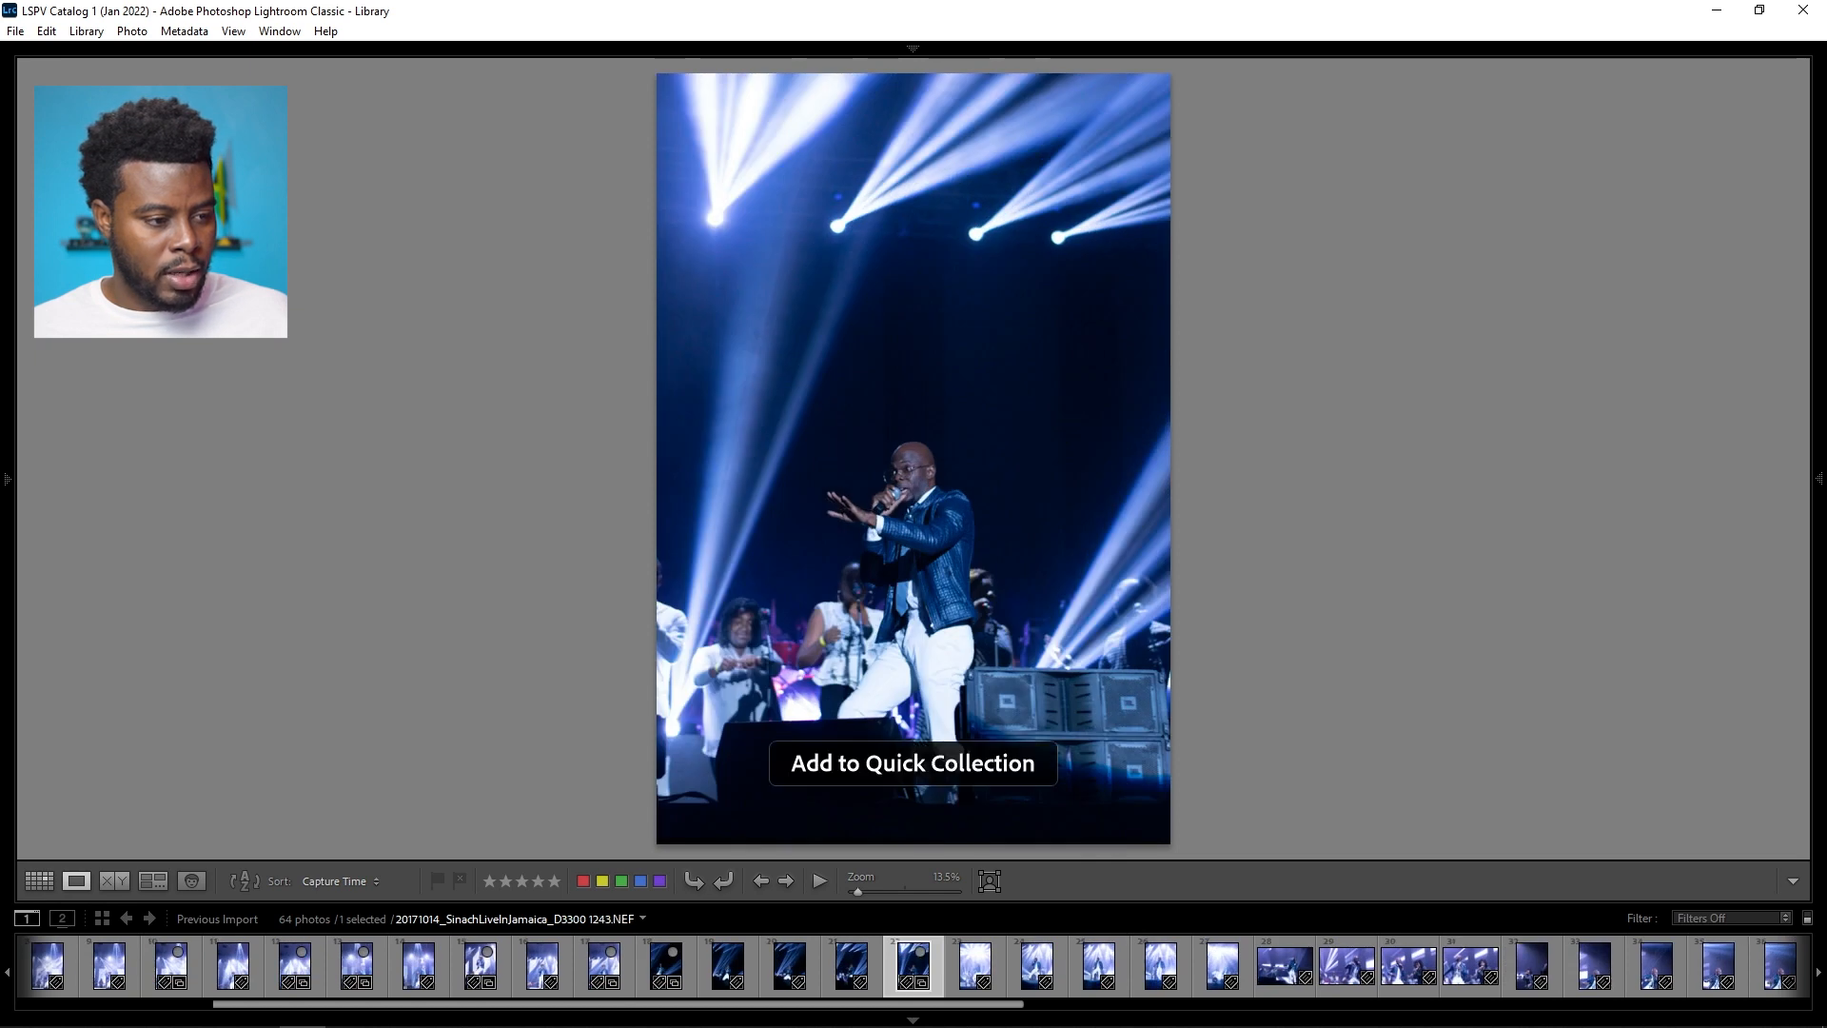
Step: Check the bright backlit shot D3300 1246 against 1250 and add 1246 to the Quick Collection
key("Right")
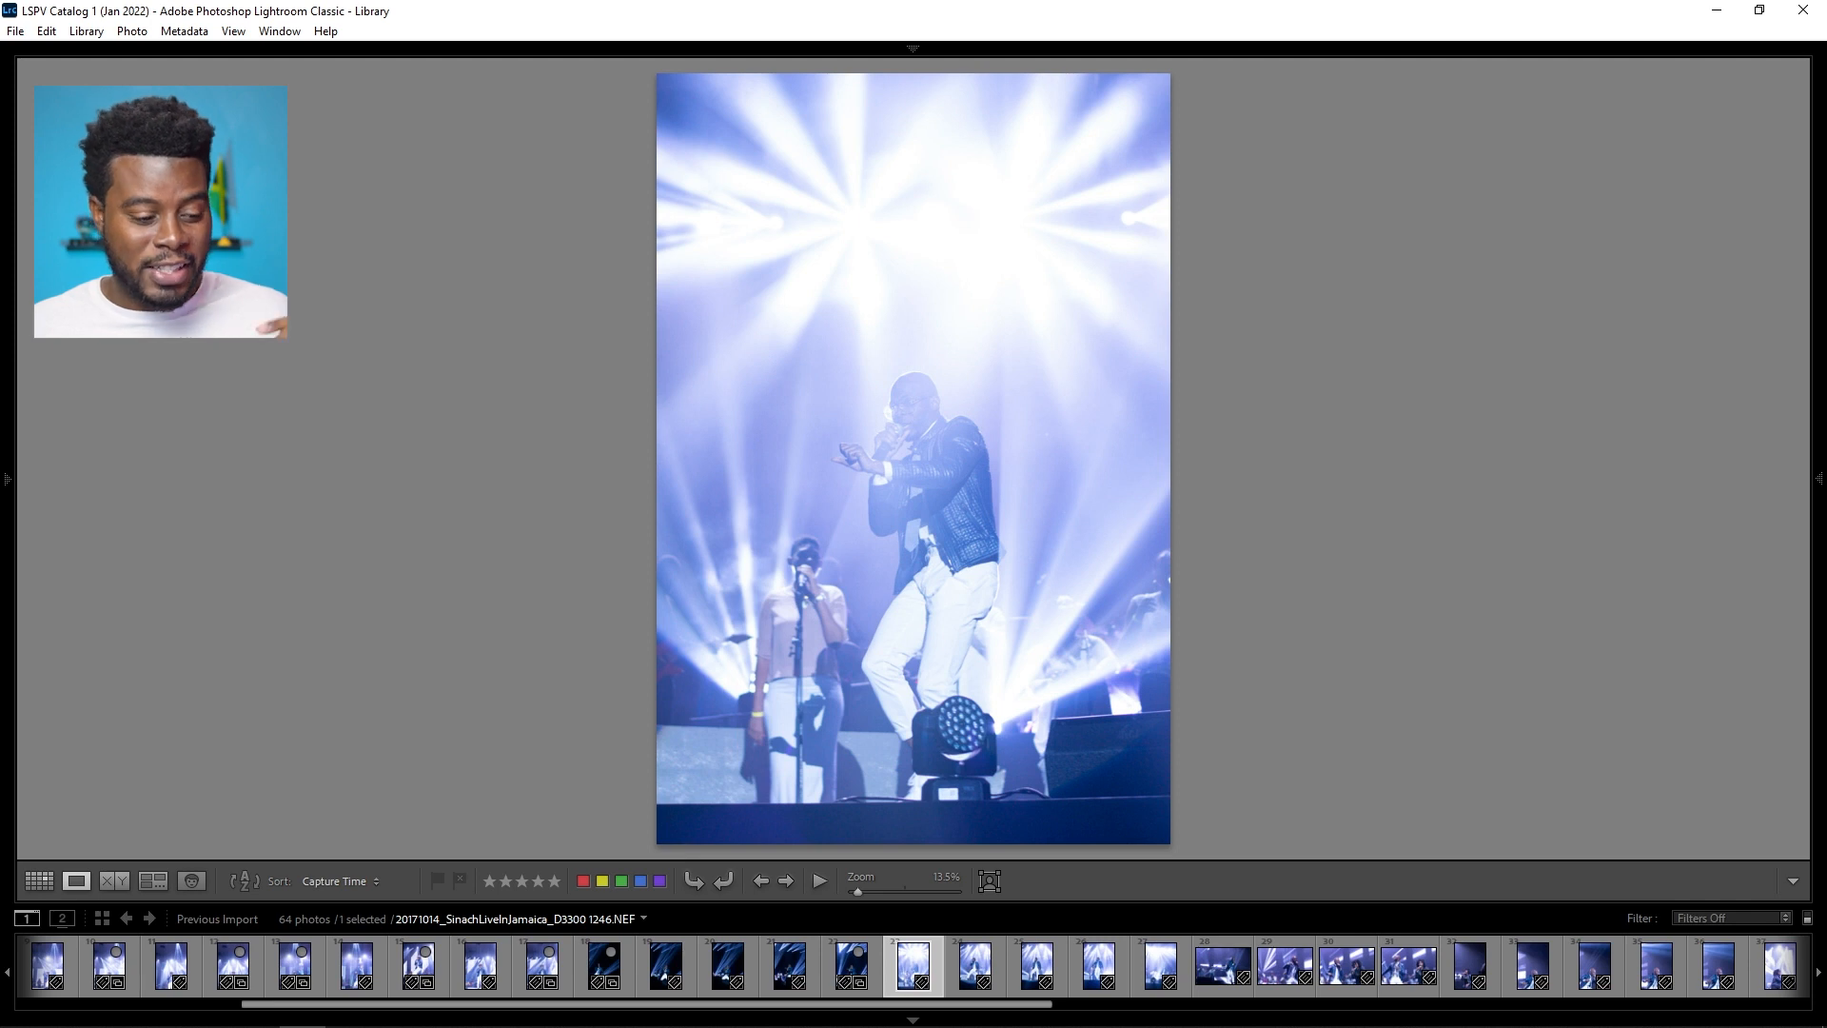
key("Right")
key("Left")
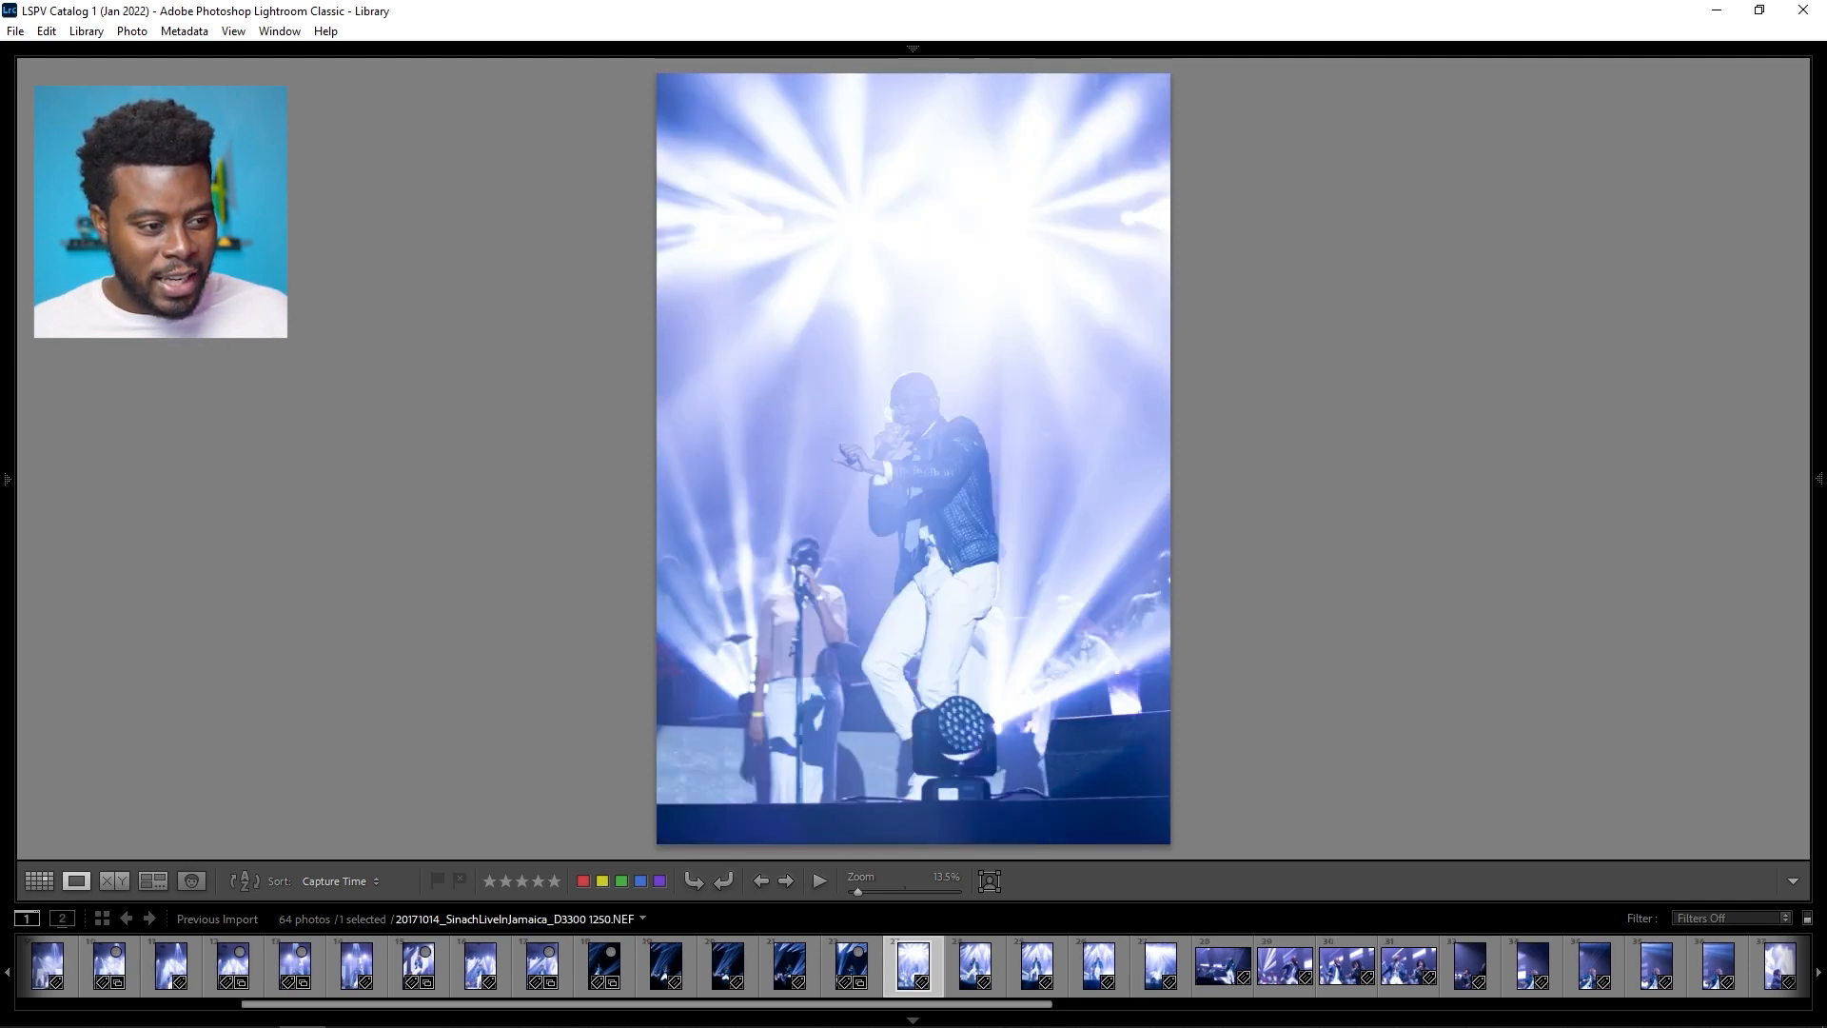
key("b")
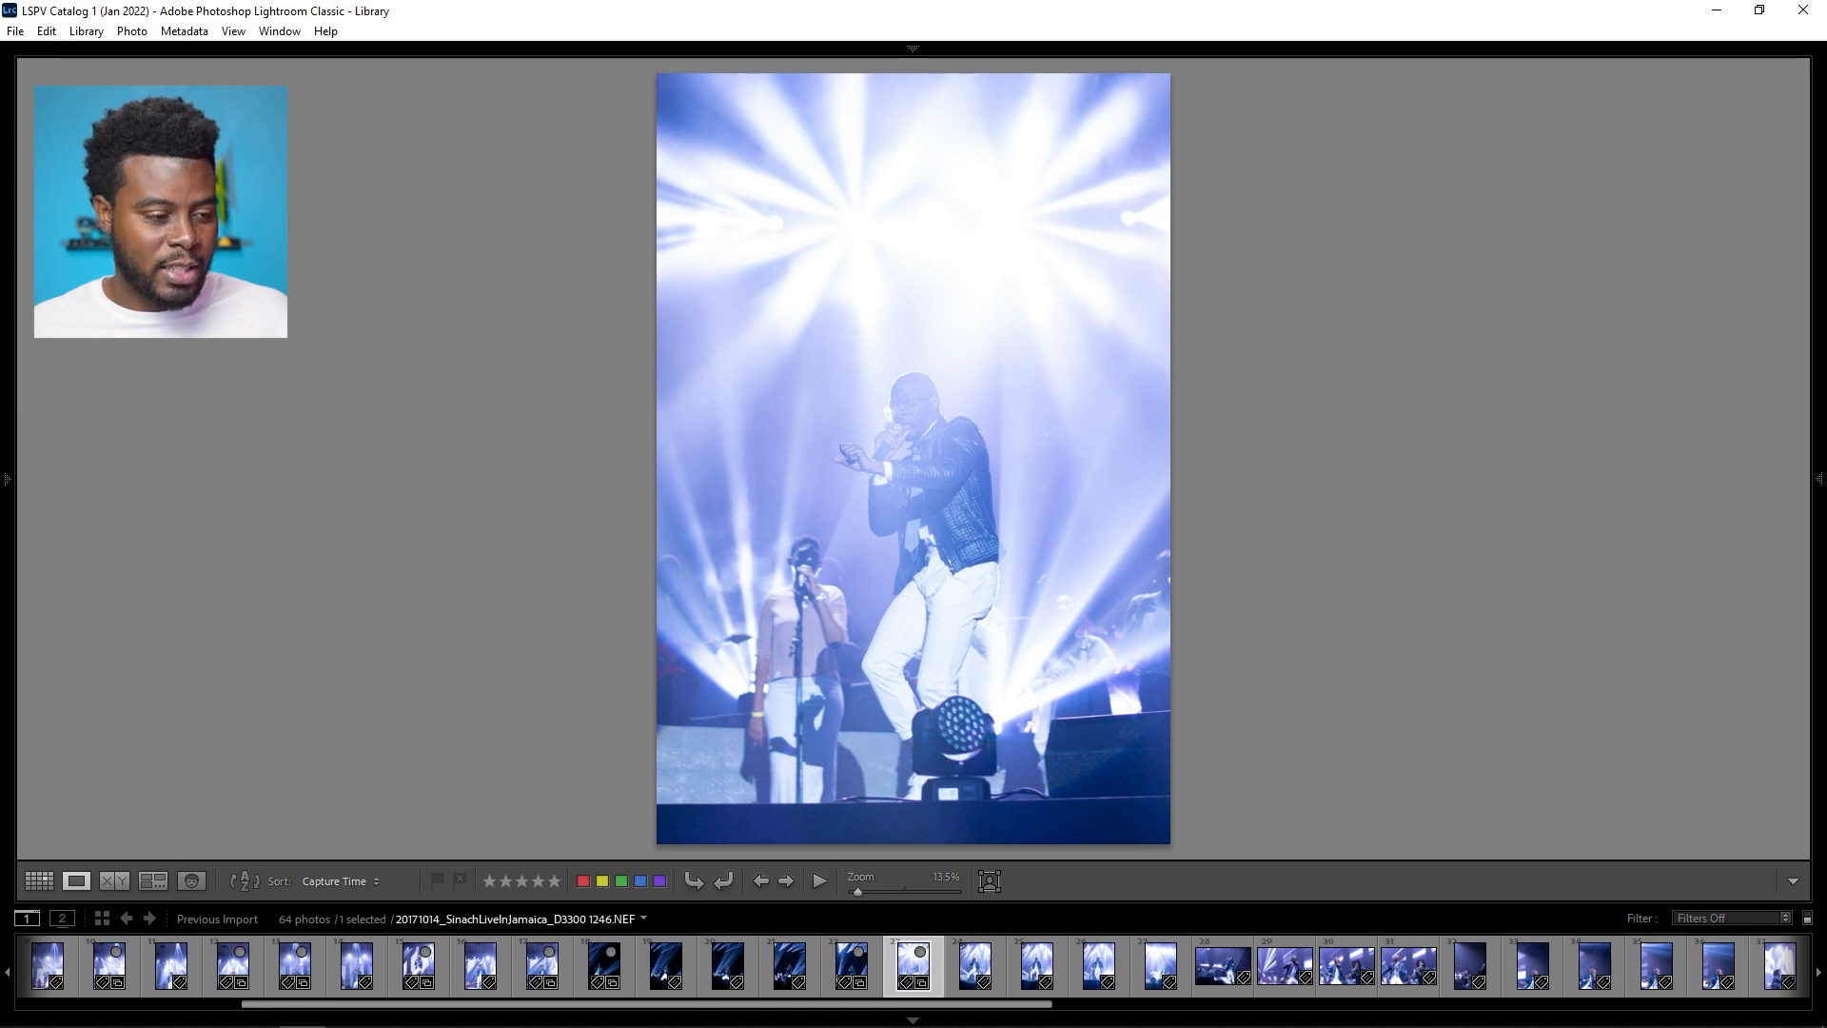
Step: Compare the shots from D3300 1246 through 1250 to 1252 and add 1252 to the Quick Collection
key("Right")
key("Right")
key("Left")
key("Left")
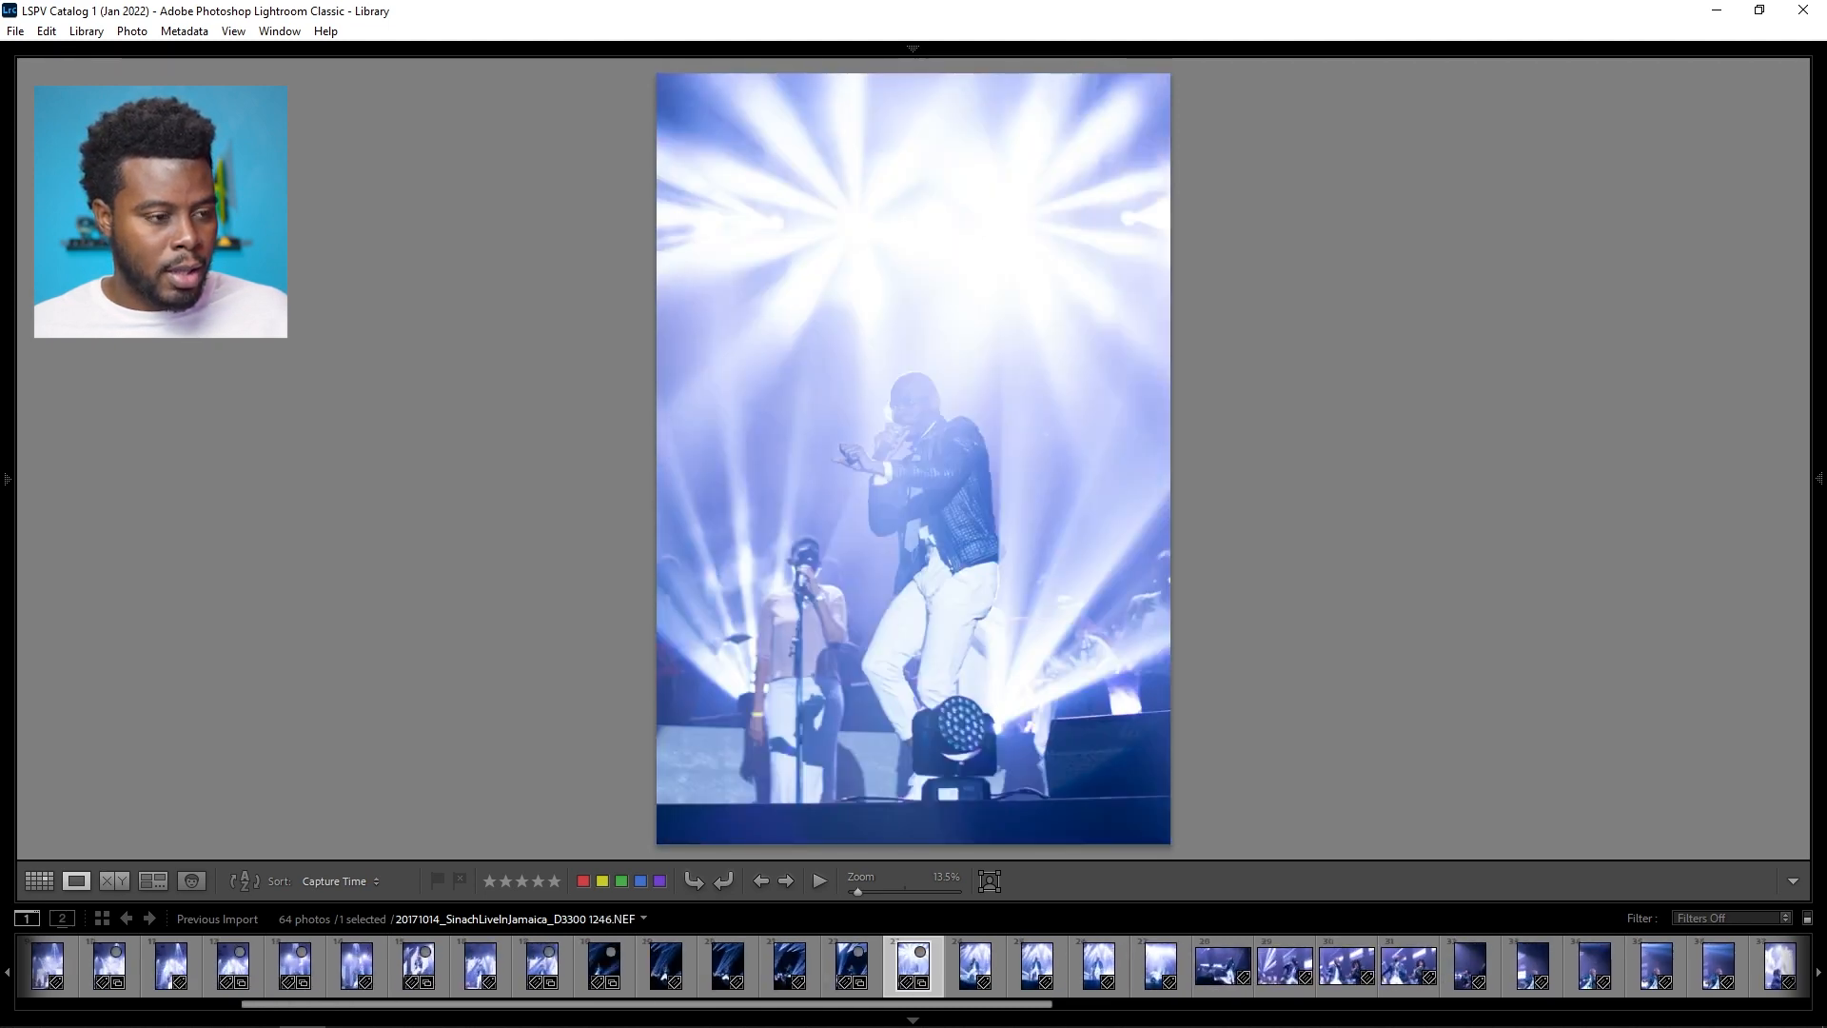
key("Right")
key("Right")
key("Right")
key("Left")
key("Left")
key("Right")
key("Right")
key("Left")
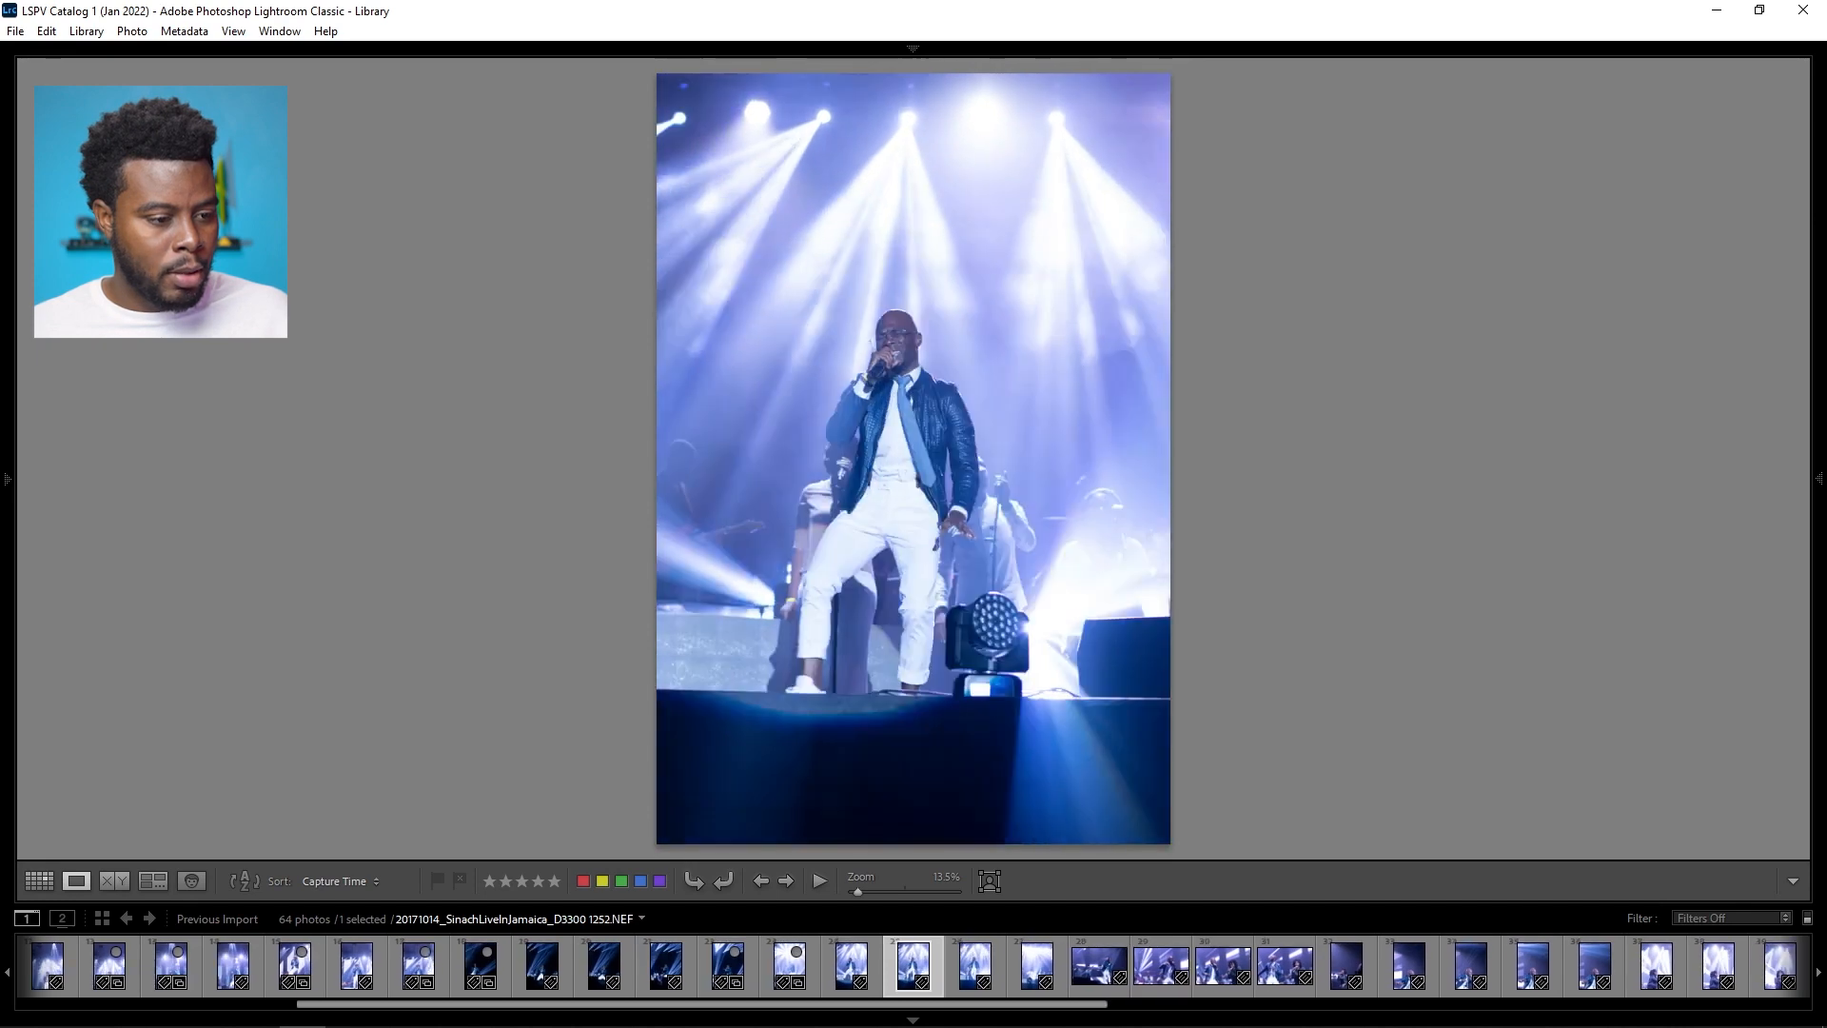
key("Left")
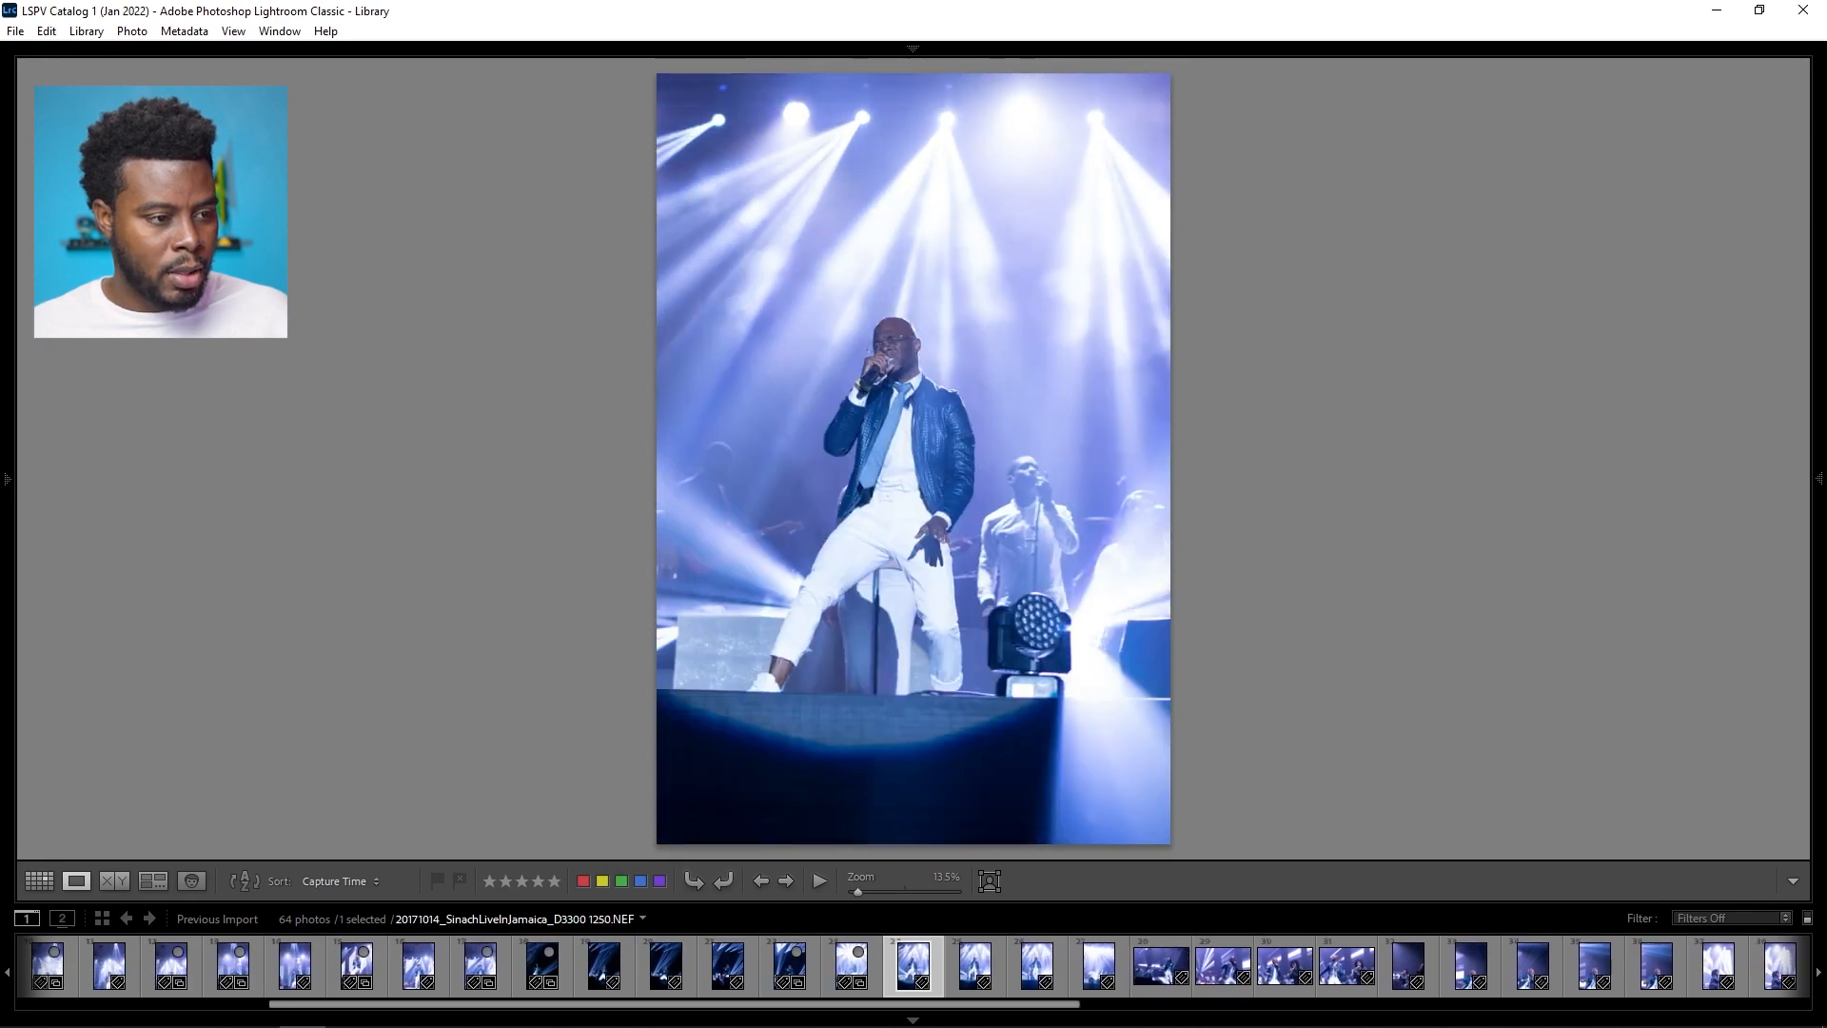
key("Right")
key("b")
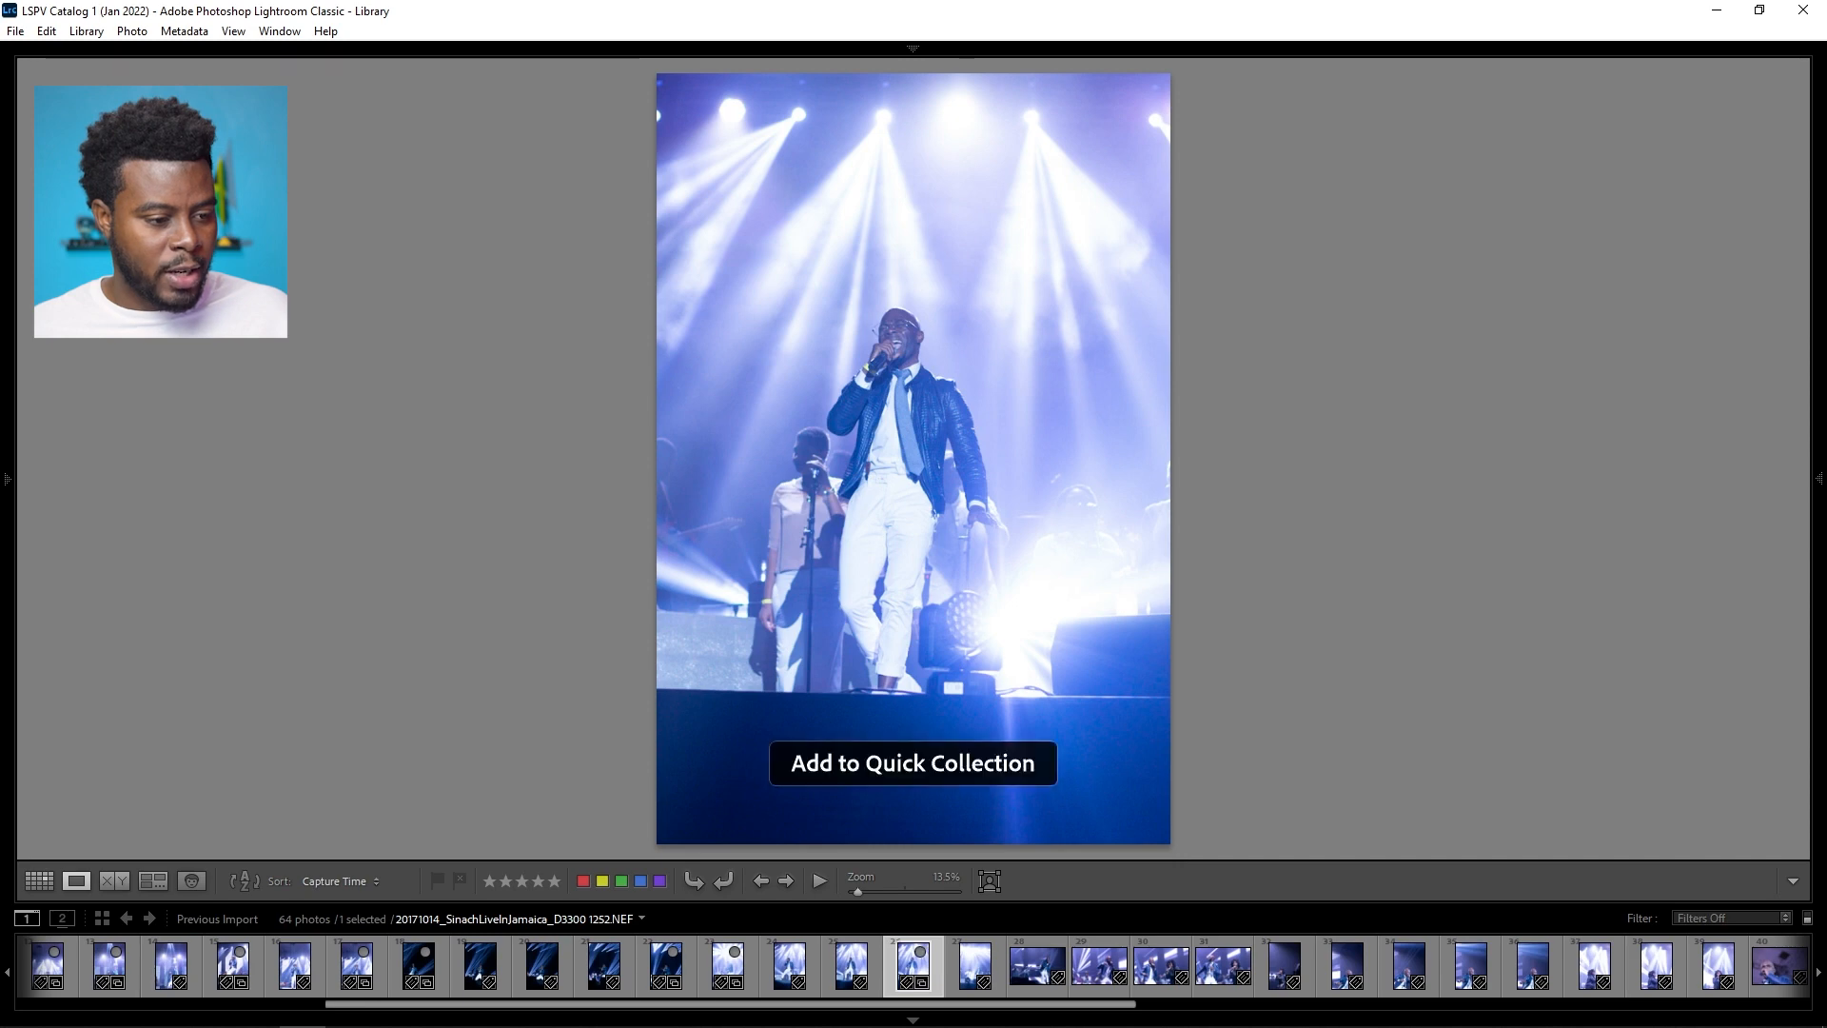
Step: Add D3300 1255 and the landscape singer shot 1261 to the Quick Collection, checking 1261 against its neighbours
key("Right")
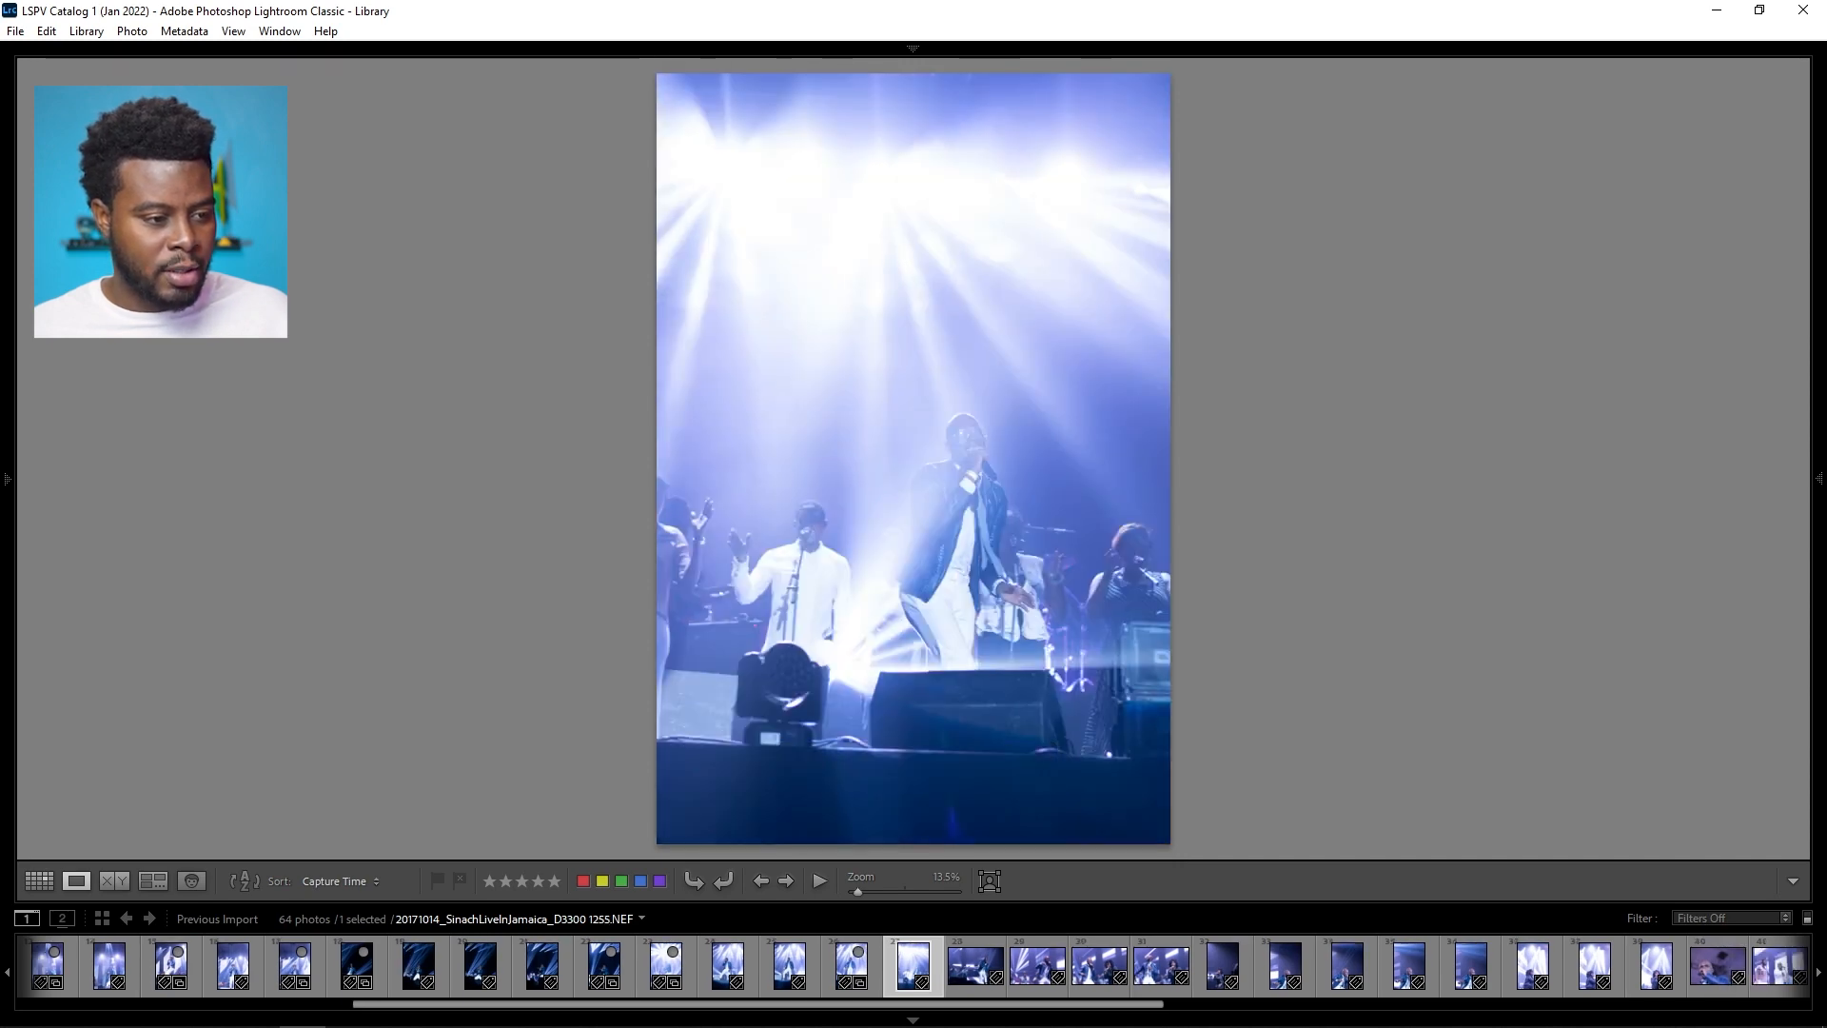
key("b")
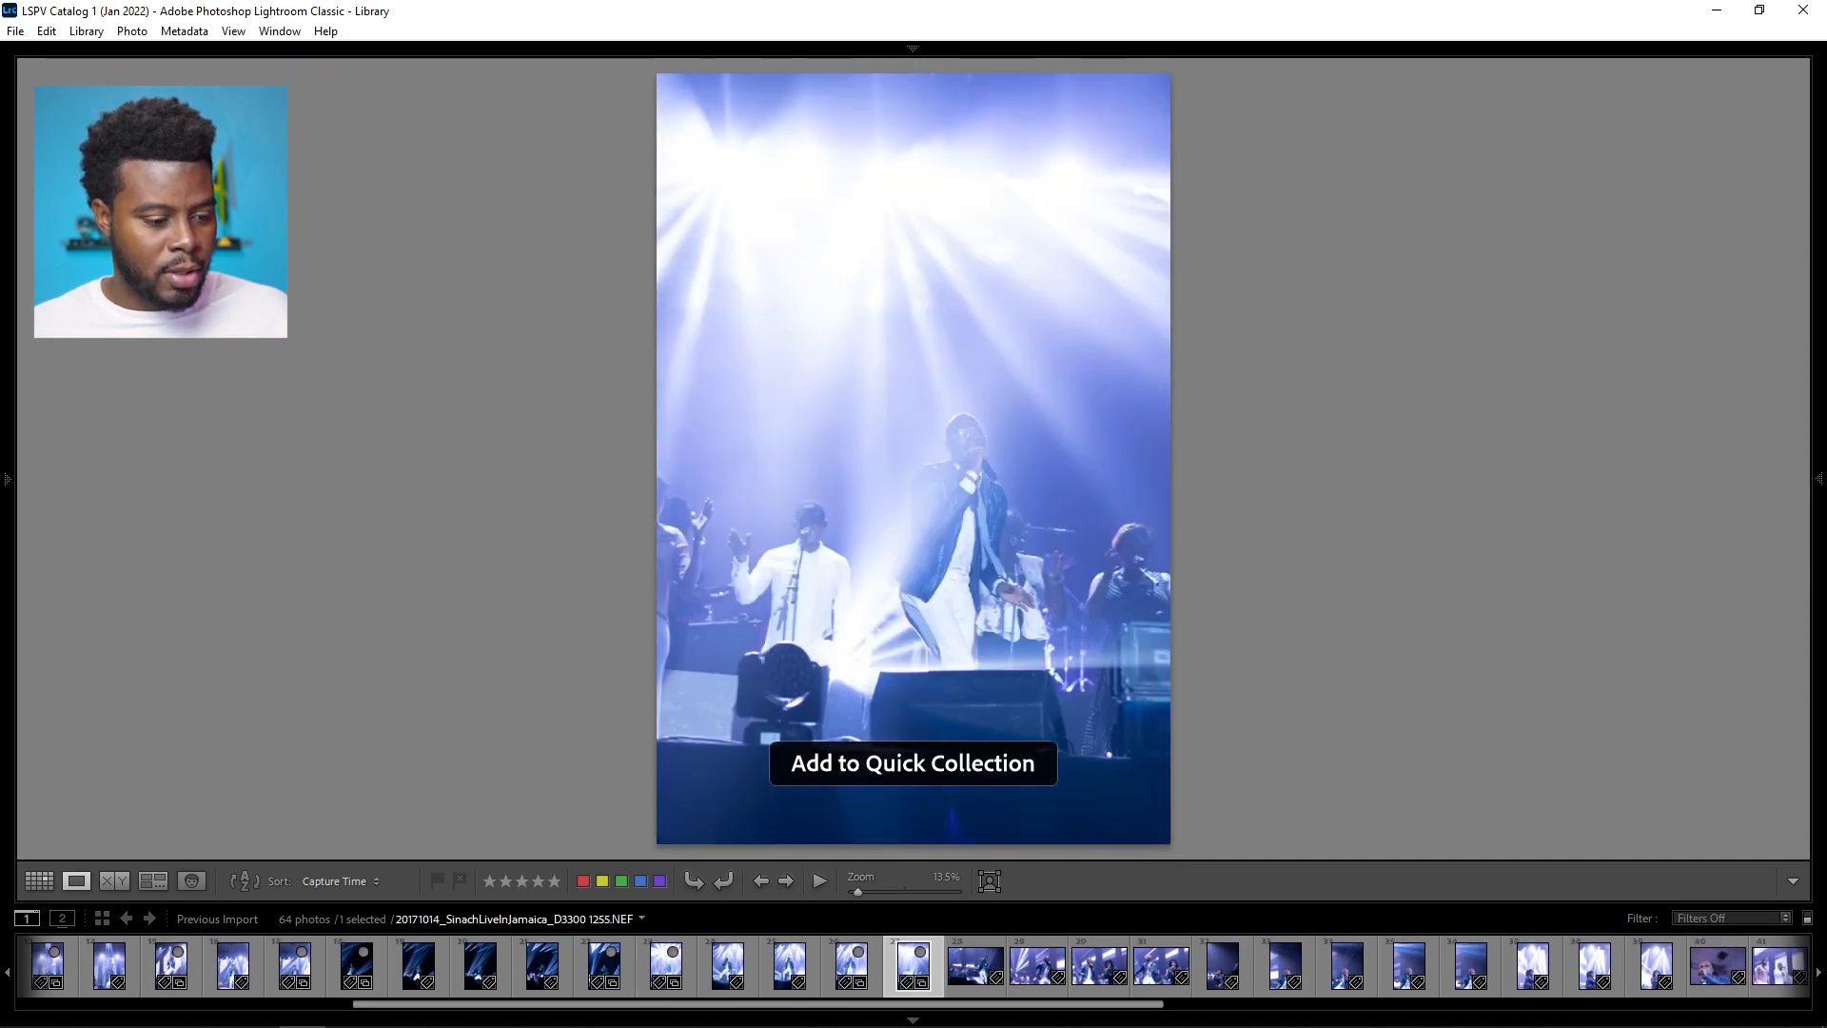
key("Right")
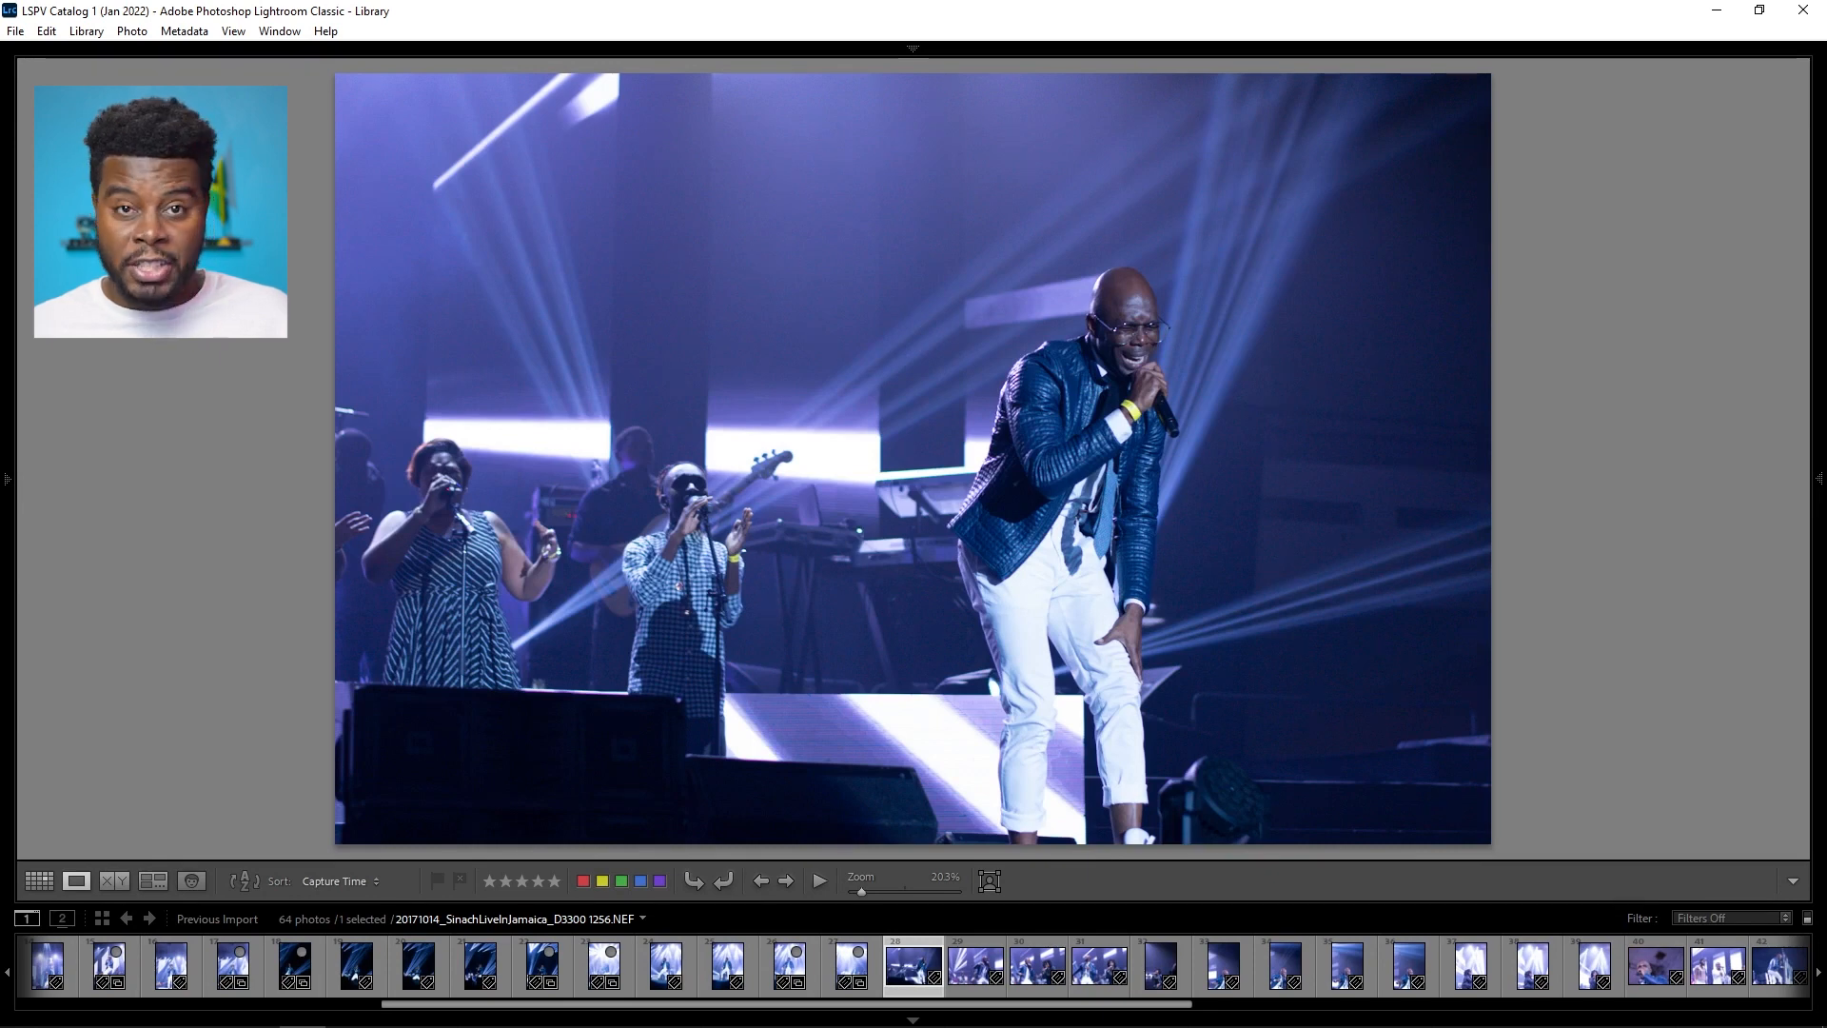
key("Right")
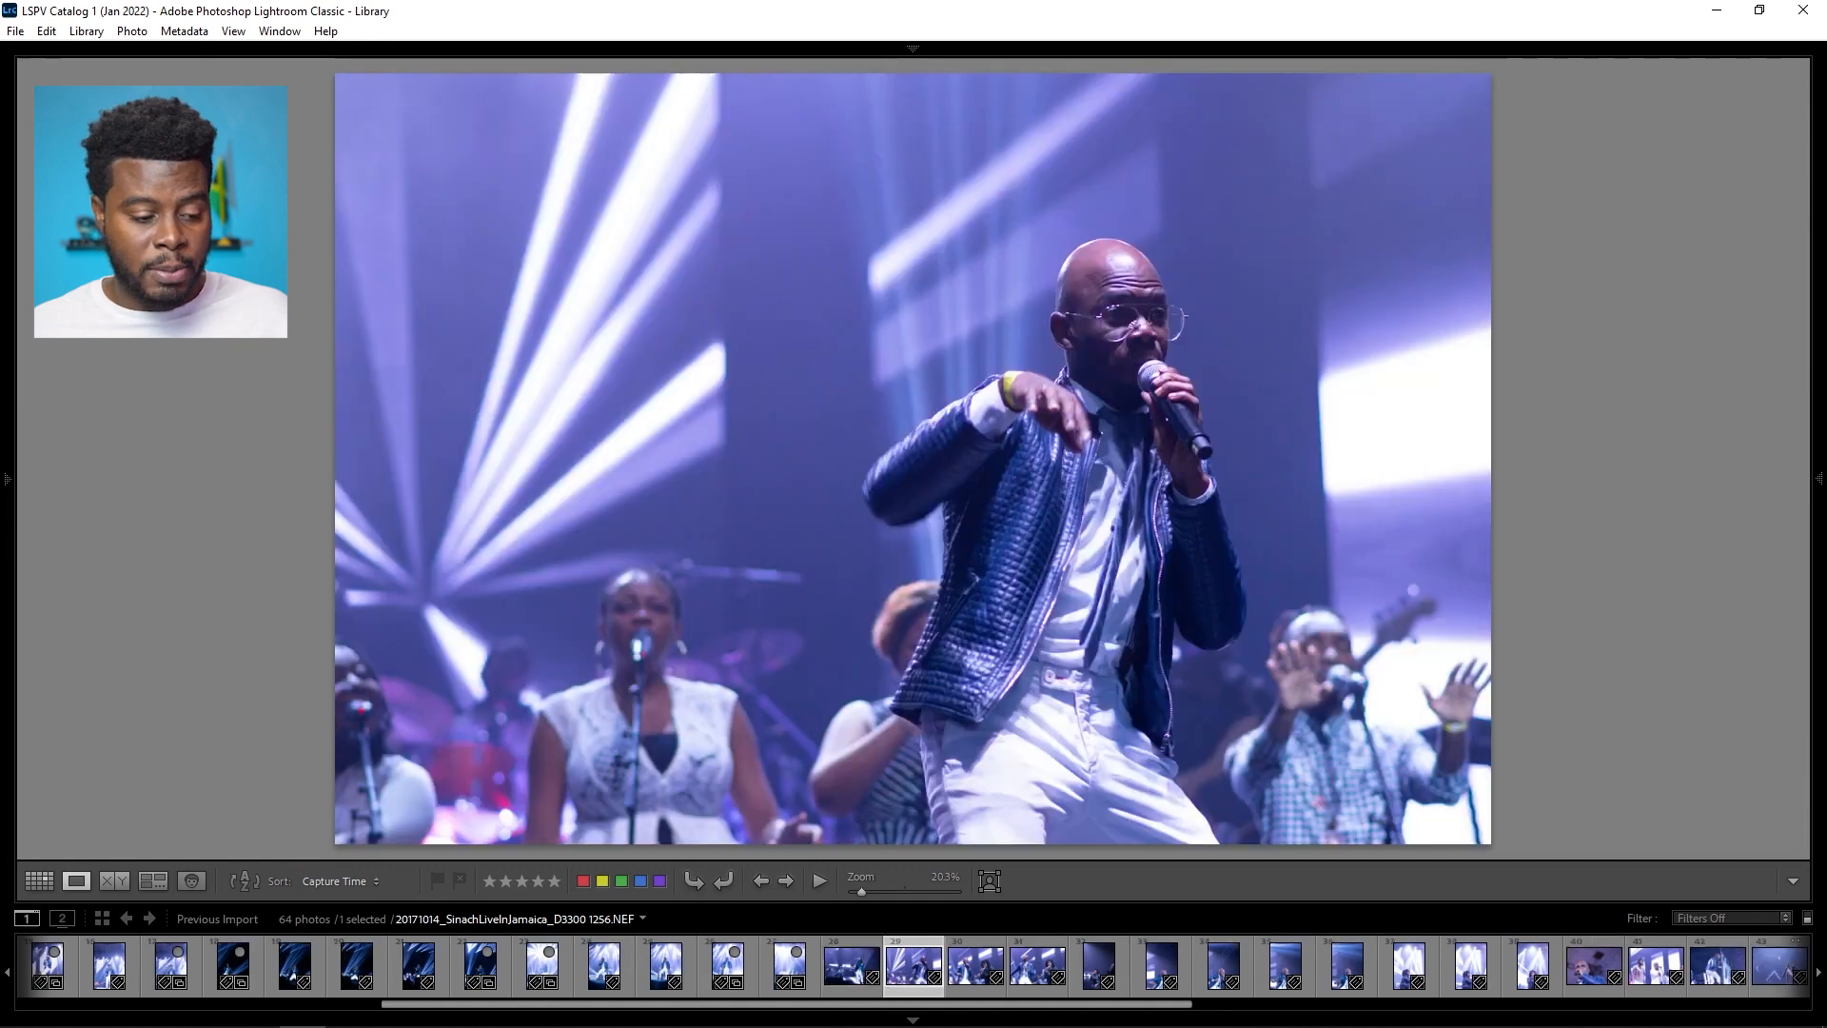
key("Right")
key("Left")
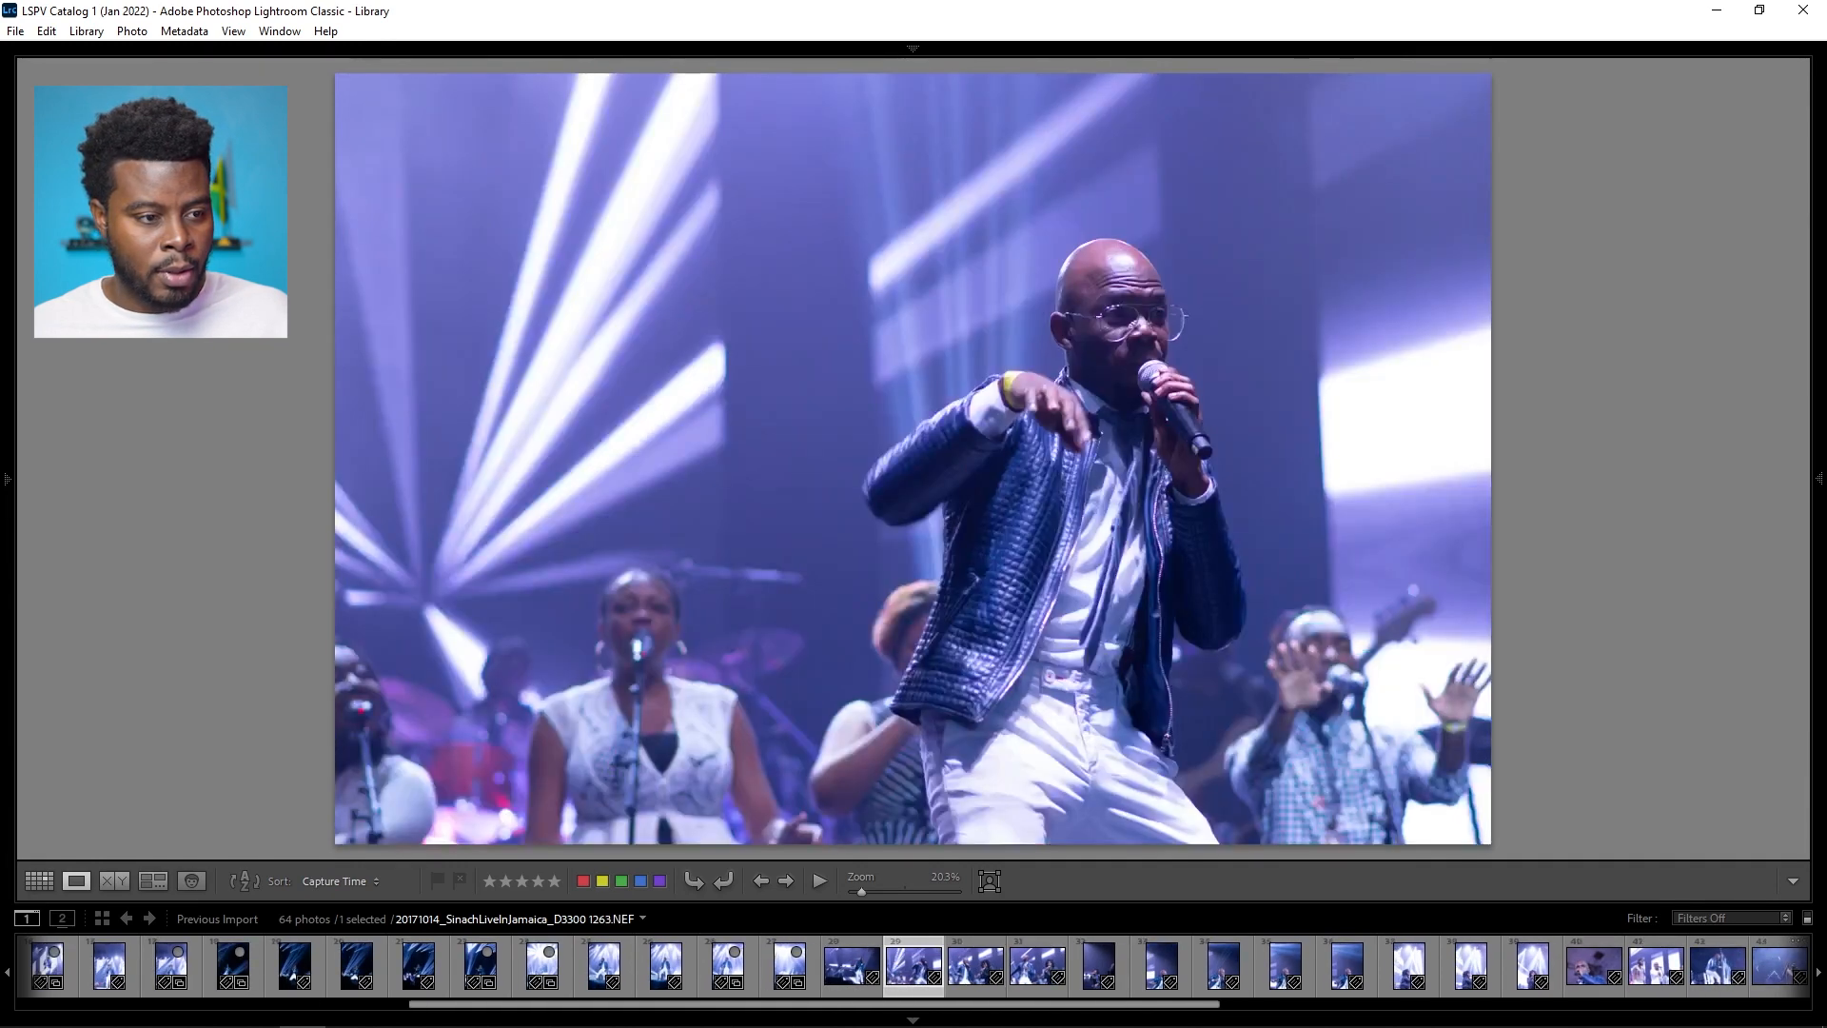
key("b")
Step: Compare the two-singer shots D3300 1263 and 1265 and review the female singer's portrait shot 1266
key("Right")
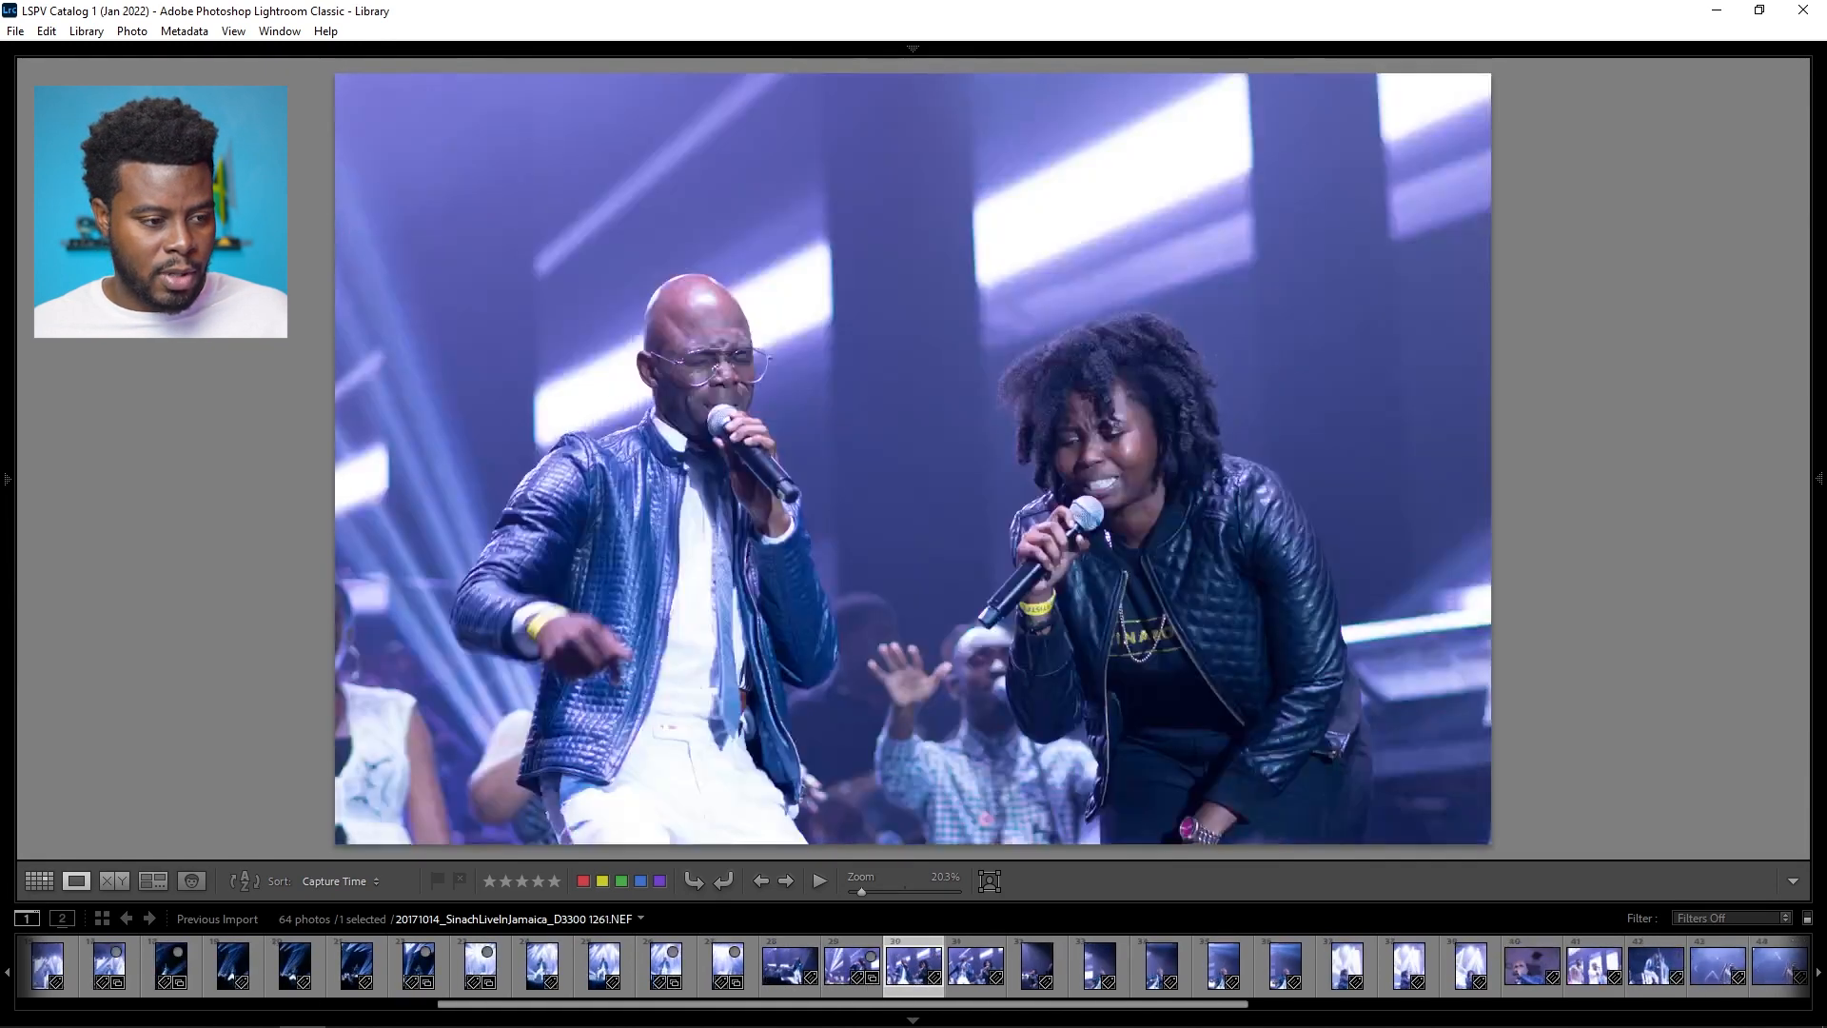
key("Right")
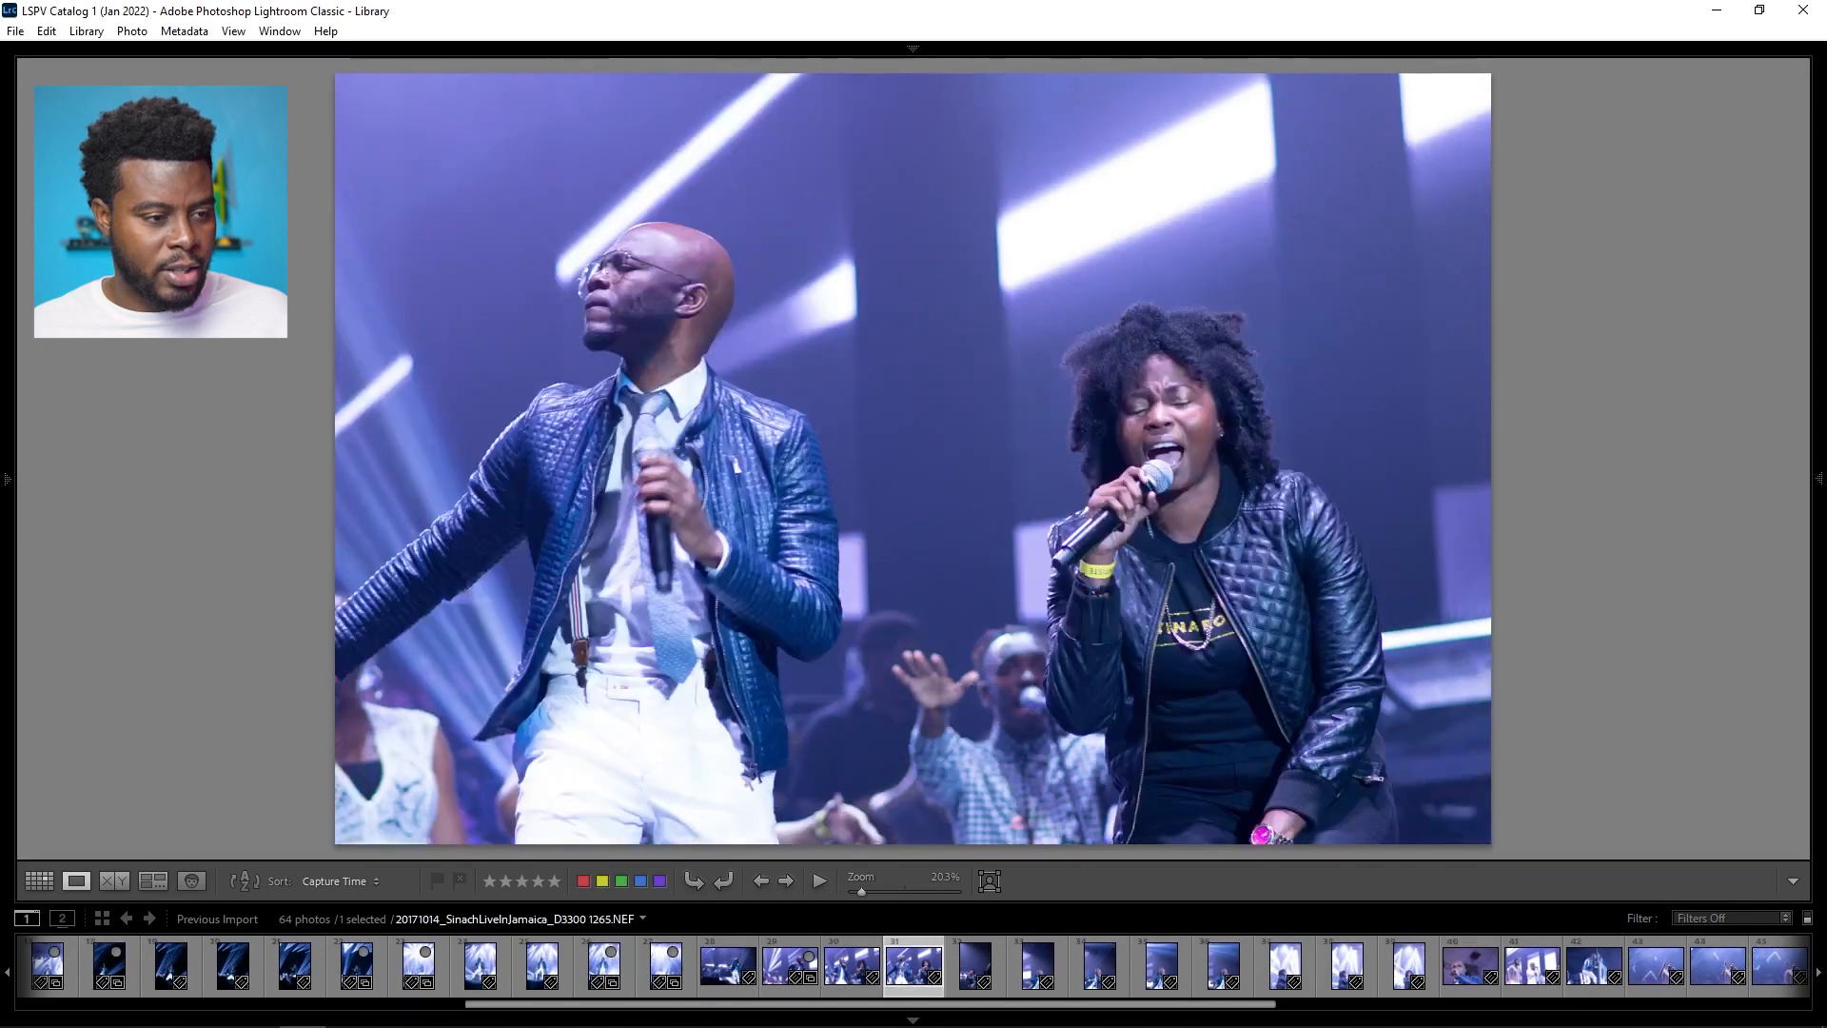
key("Left")
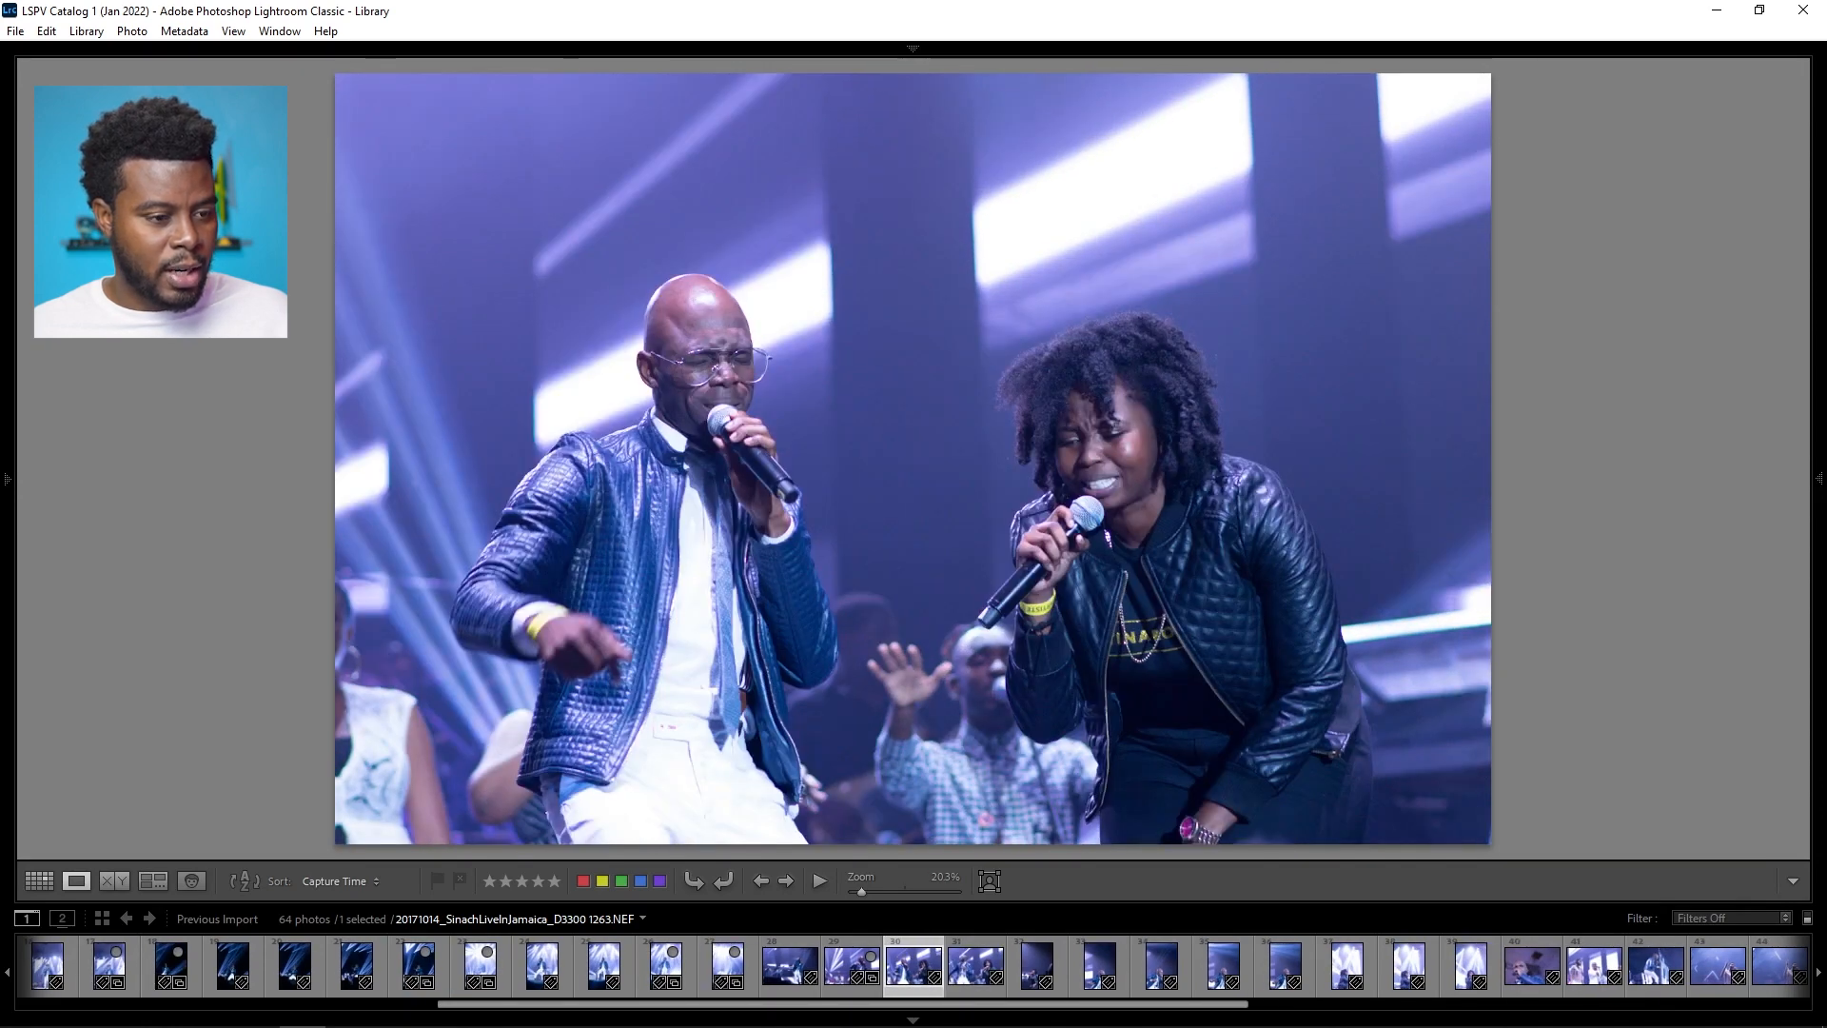
key("Right")
key("Right")
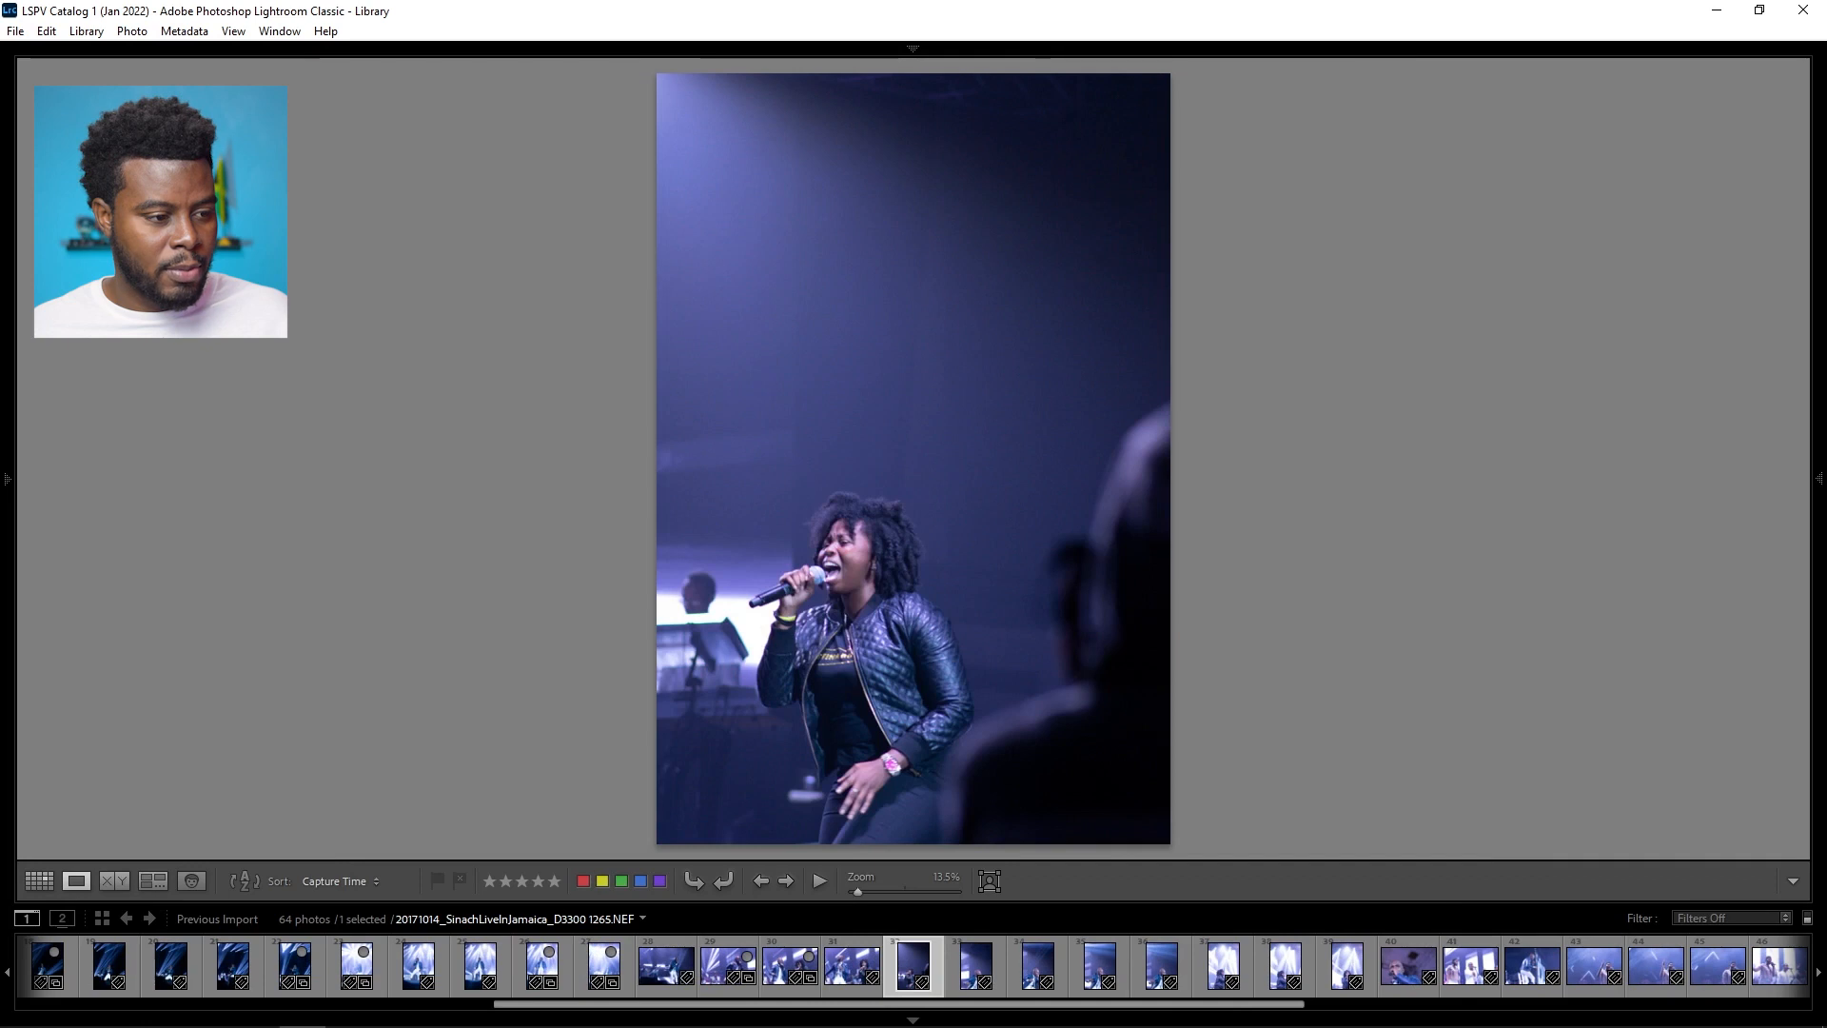
key("Right")
key("Left")
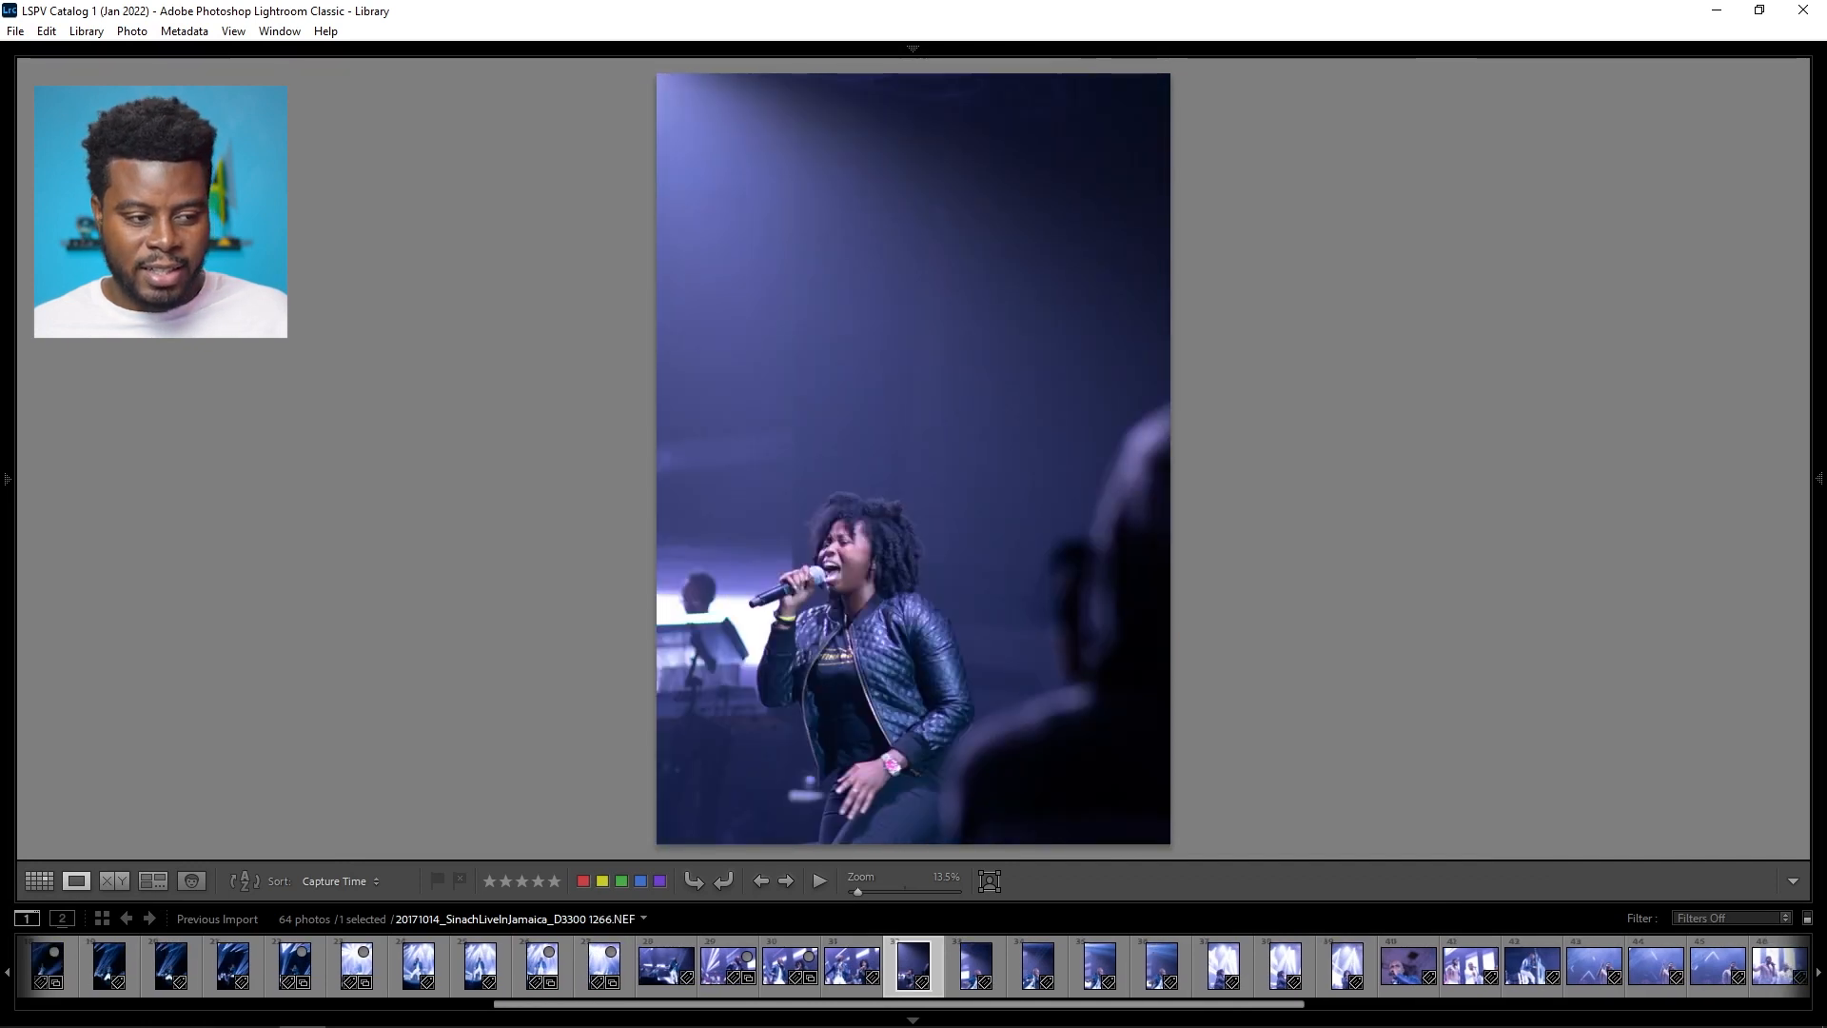
Step: Compare the leaning singer shots D3300 1273 and 1275 and add 1273 to the Quick Collection
key("Right")
key("Right")
key("Left")
key("b")
Step: Compare D3300 1273 repeatedly with 1275 and the similar leaning singer shots that follow
key("Right")
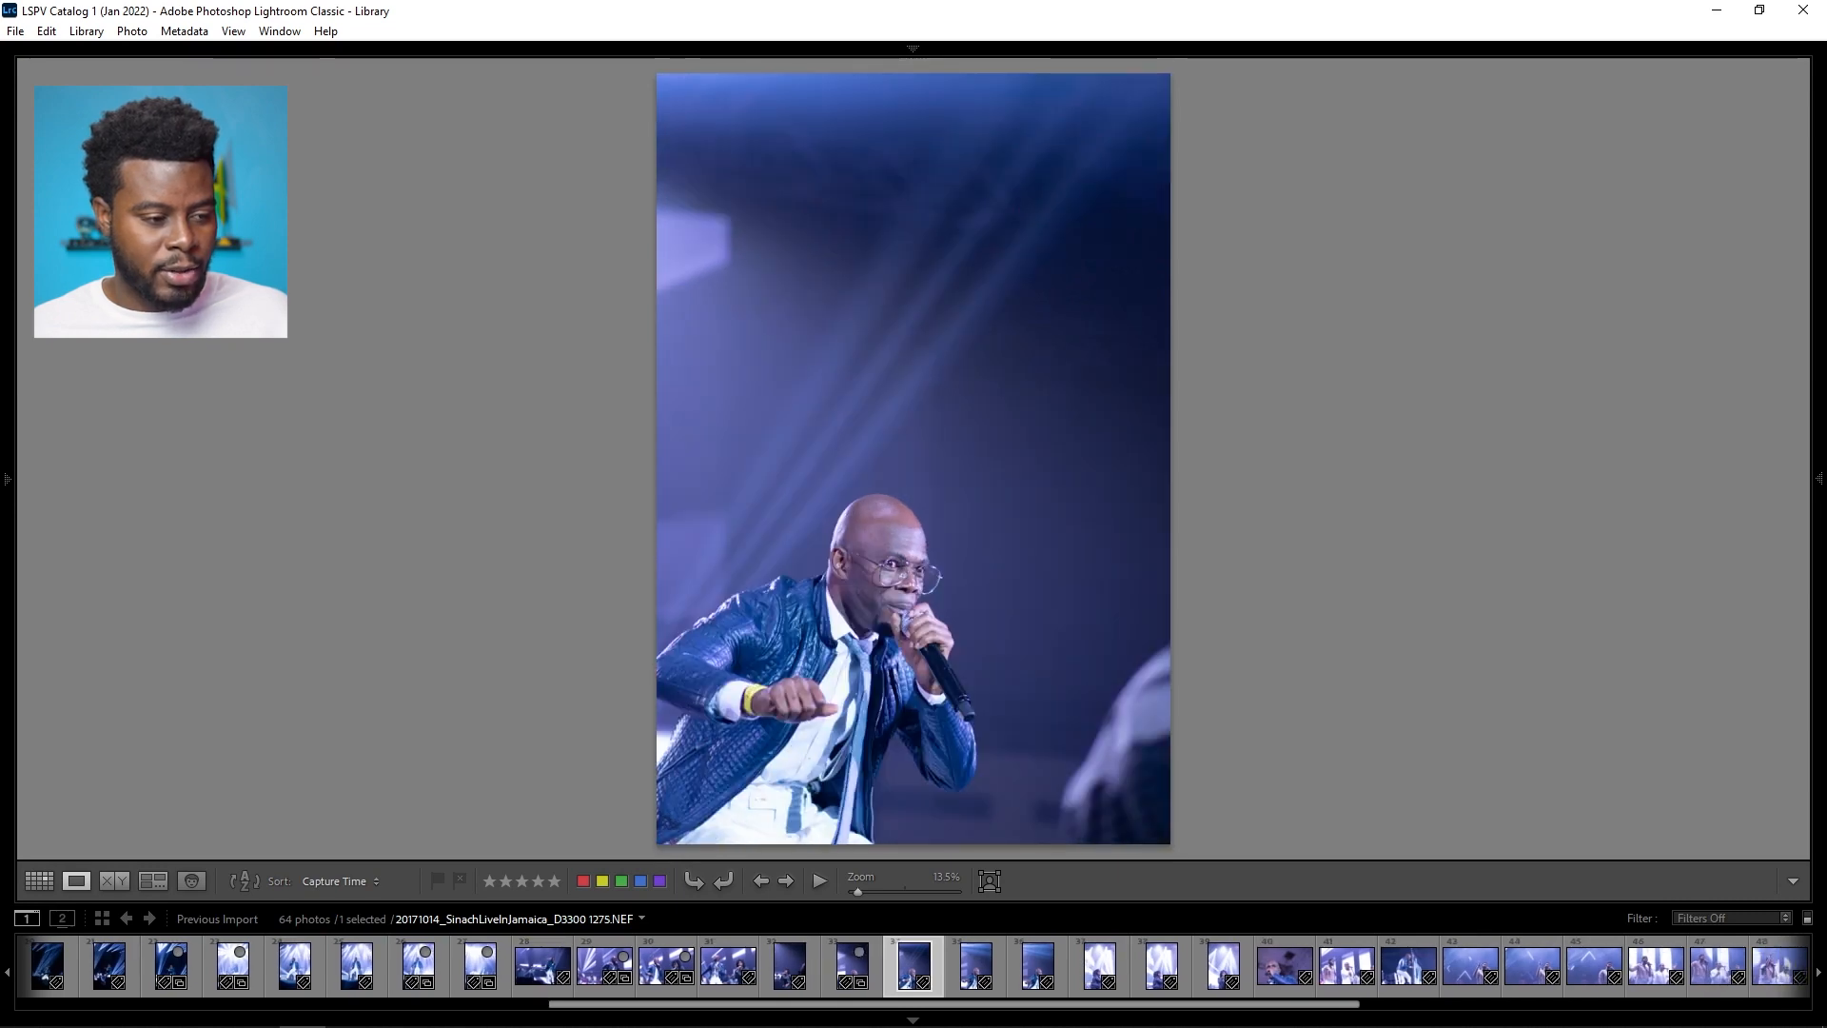
key("Left")
key("Right")
key("Left")
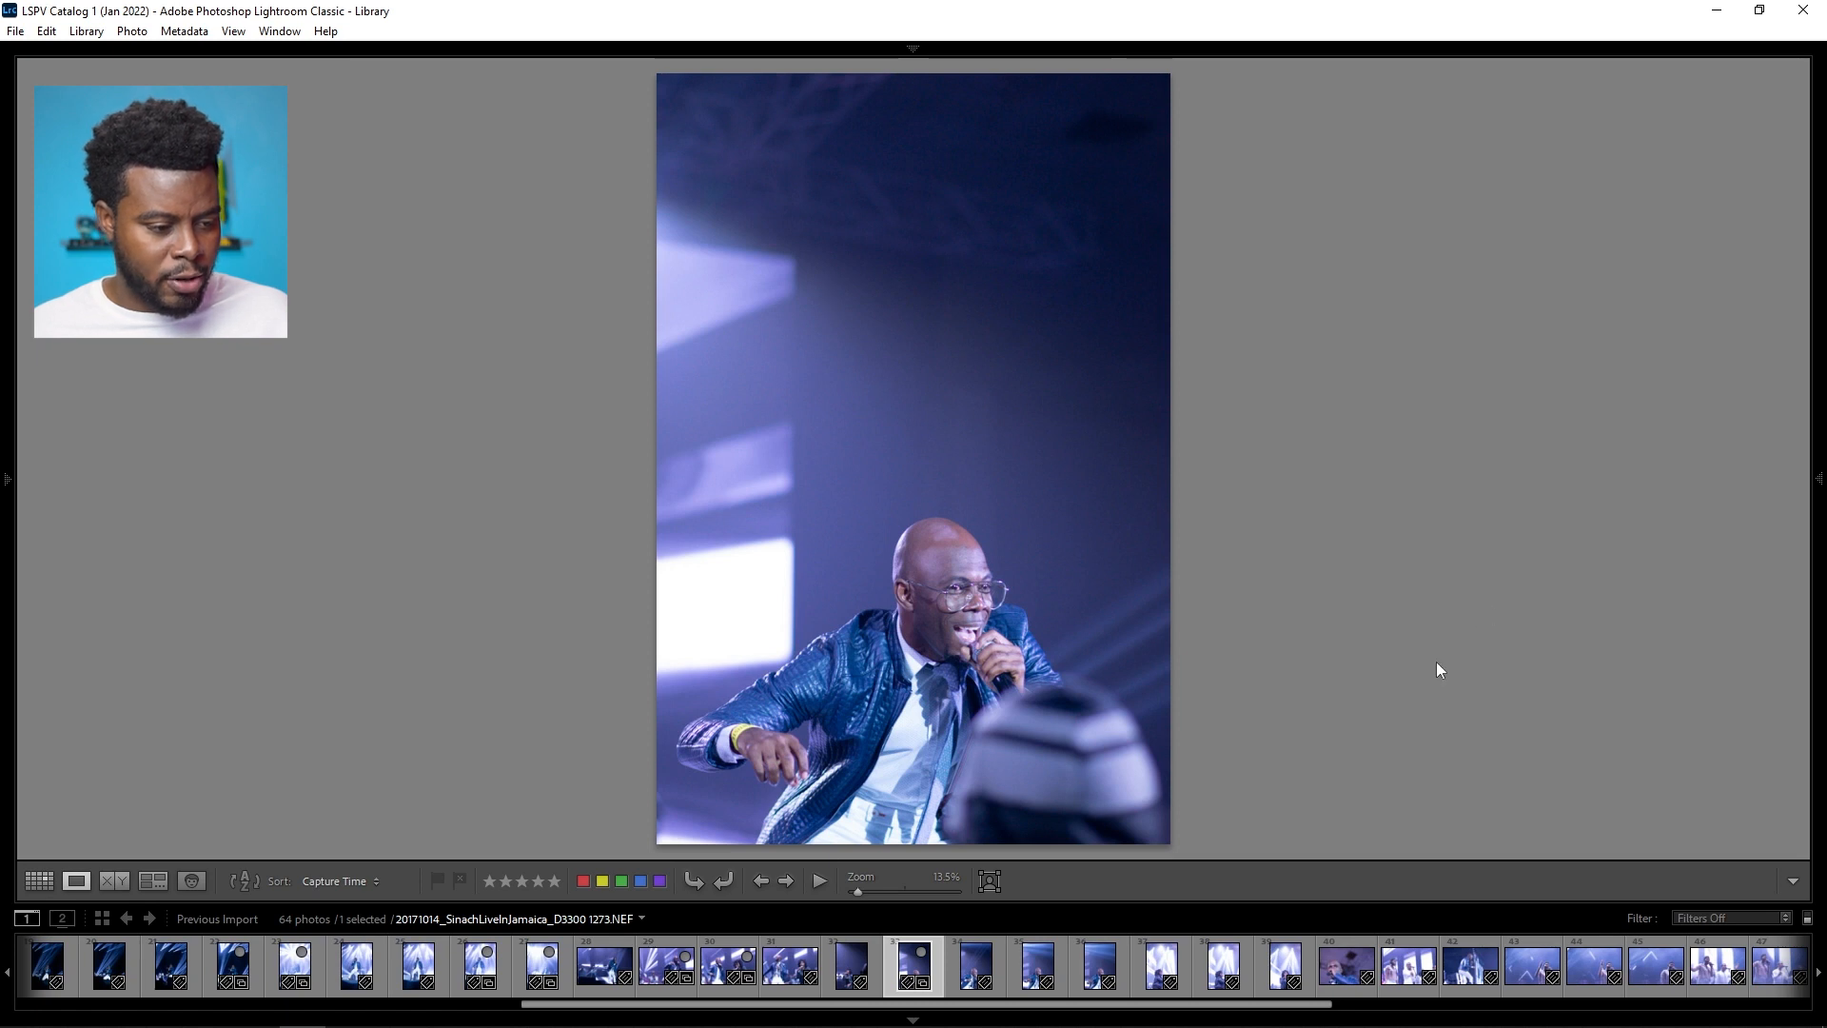
key("Right")
key("Left")
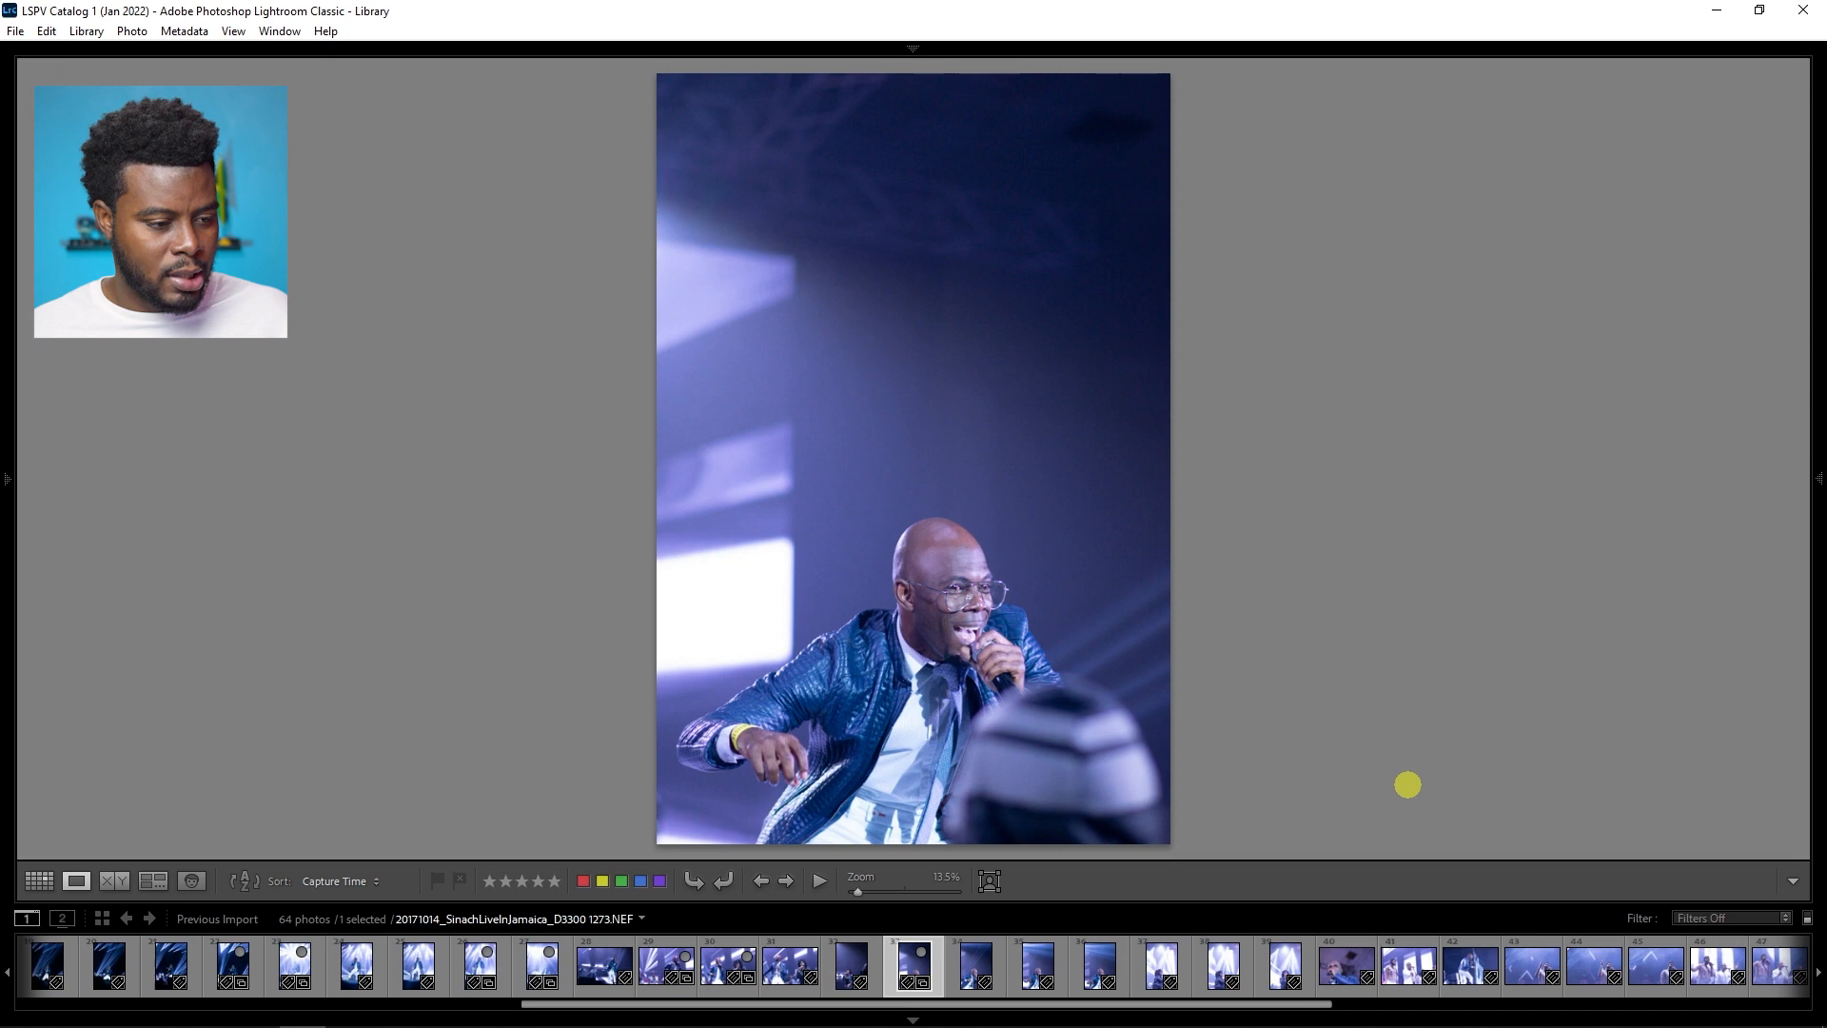
key("Right")
key("Left")
key("Right")
key("Right")
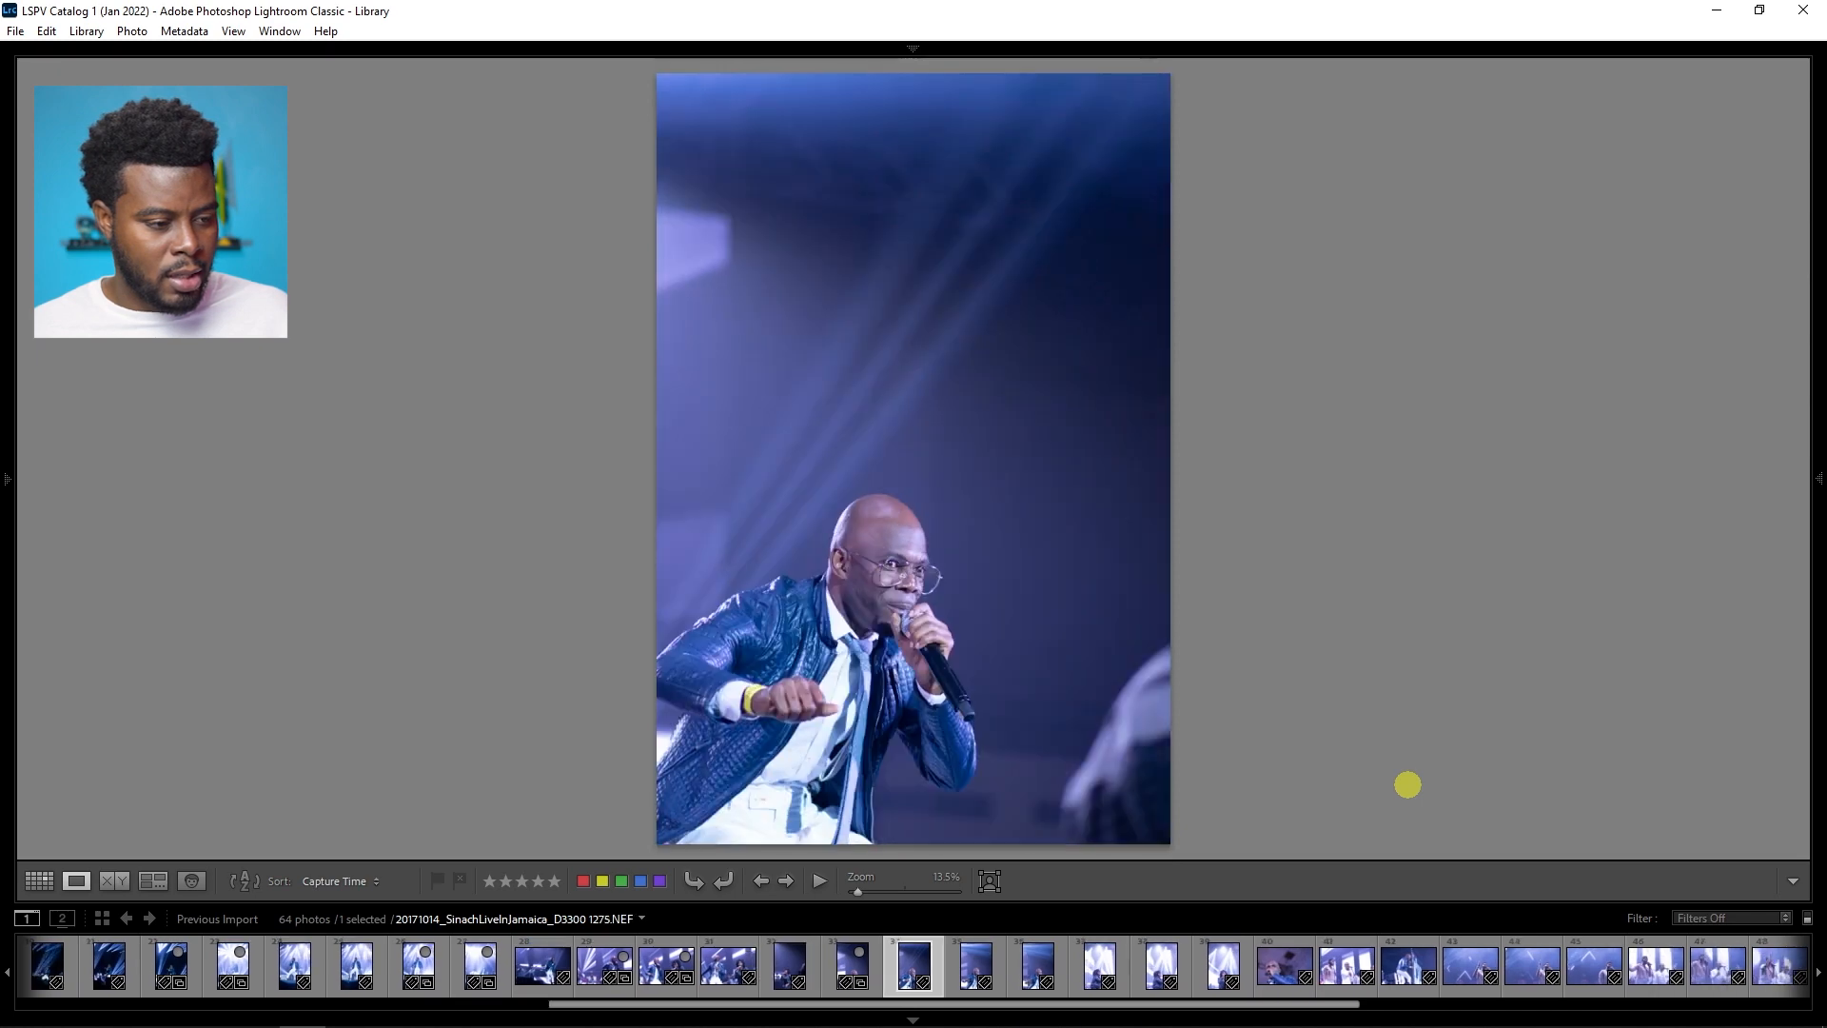
key("Right")
key("Right")
key("Left")
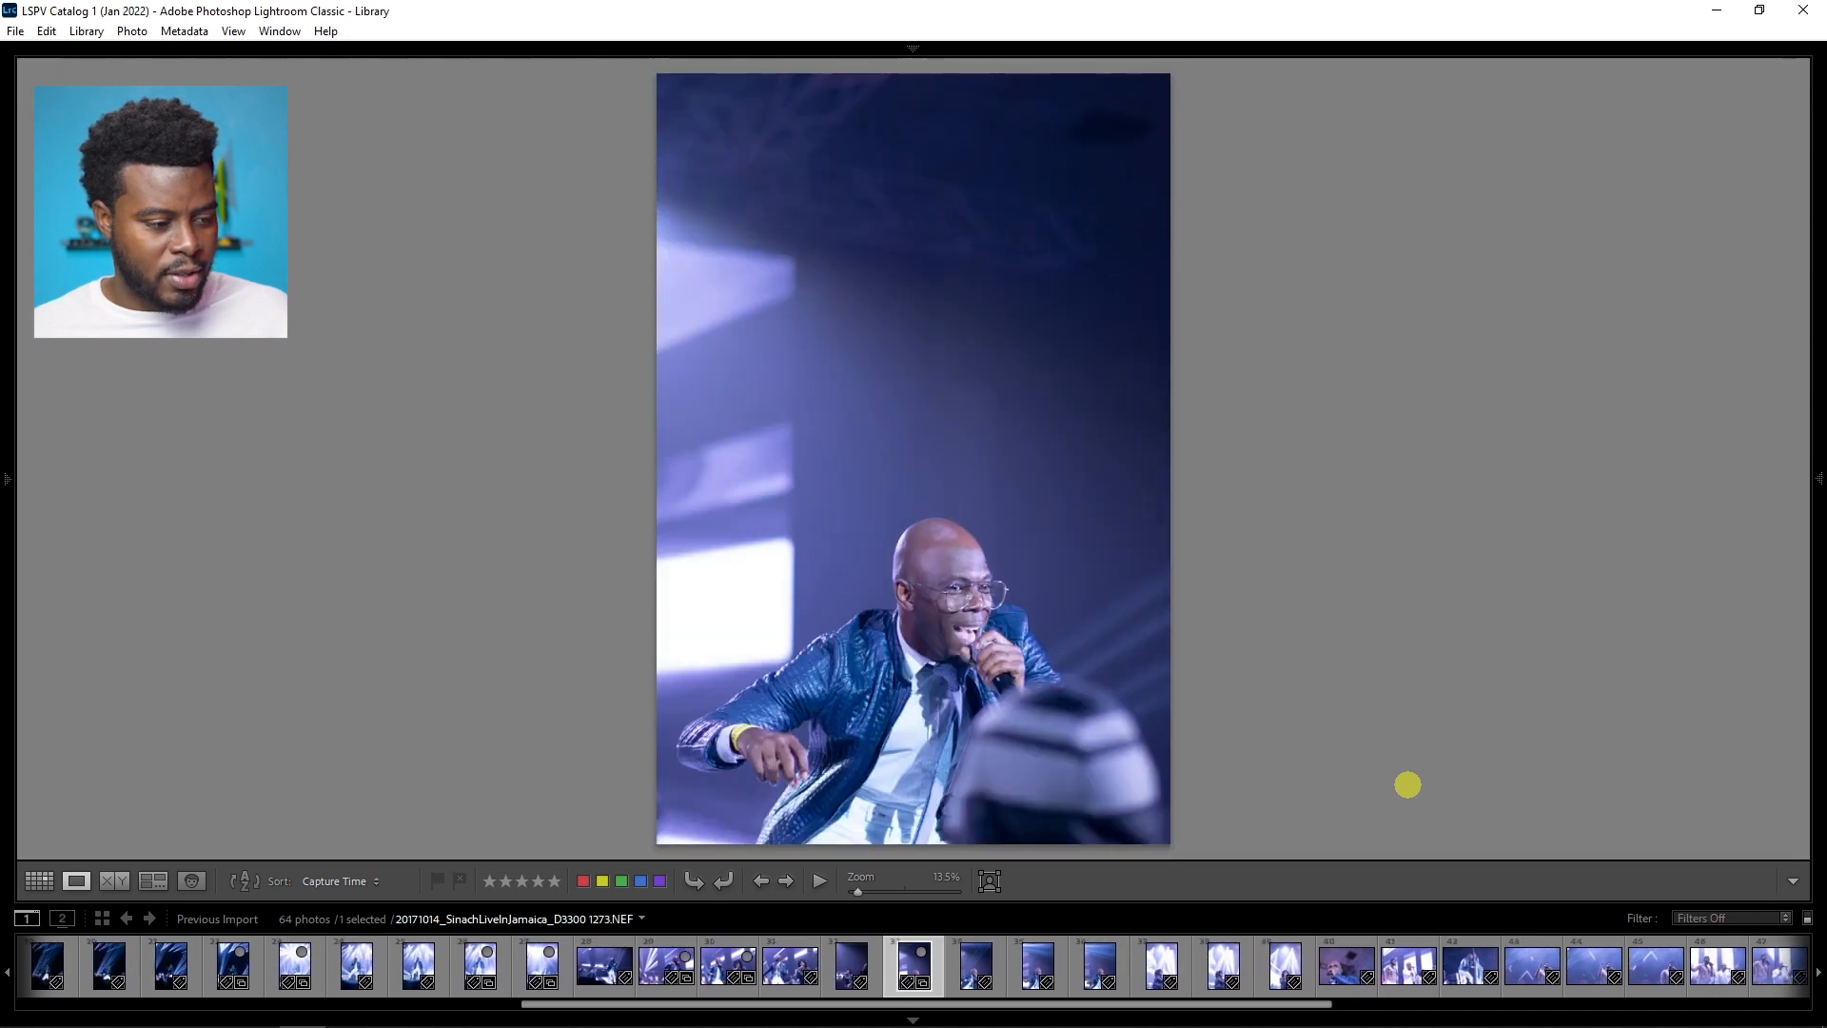
Step: Add the leaning singer shot right after D3300 1275 to the Quick Collection and remove 1273 from it
key("Right")
key("Right")
key("Right")
key("Right")
key("Right")
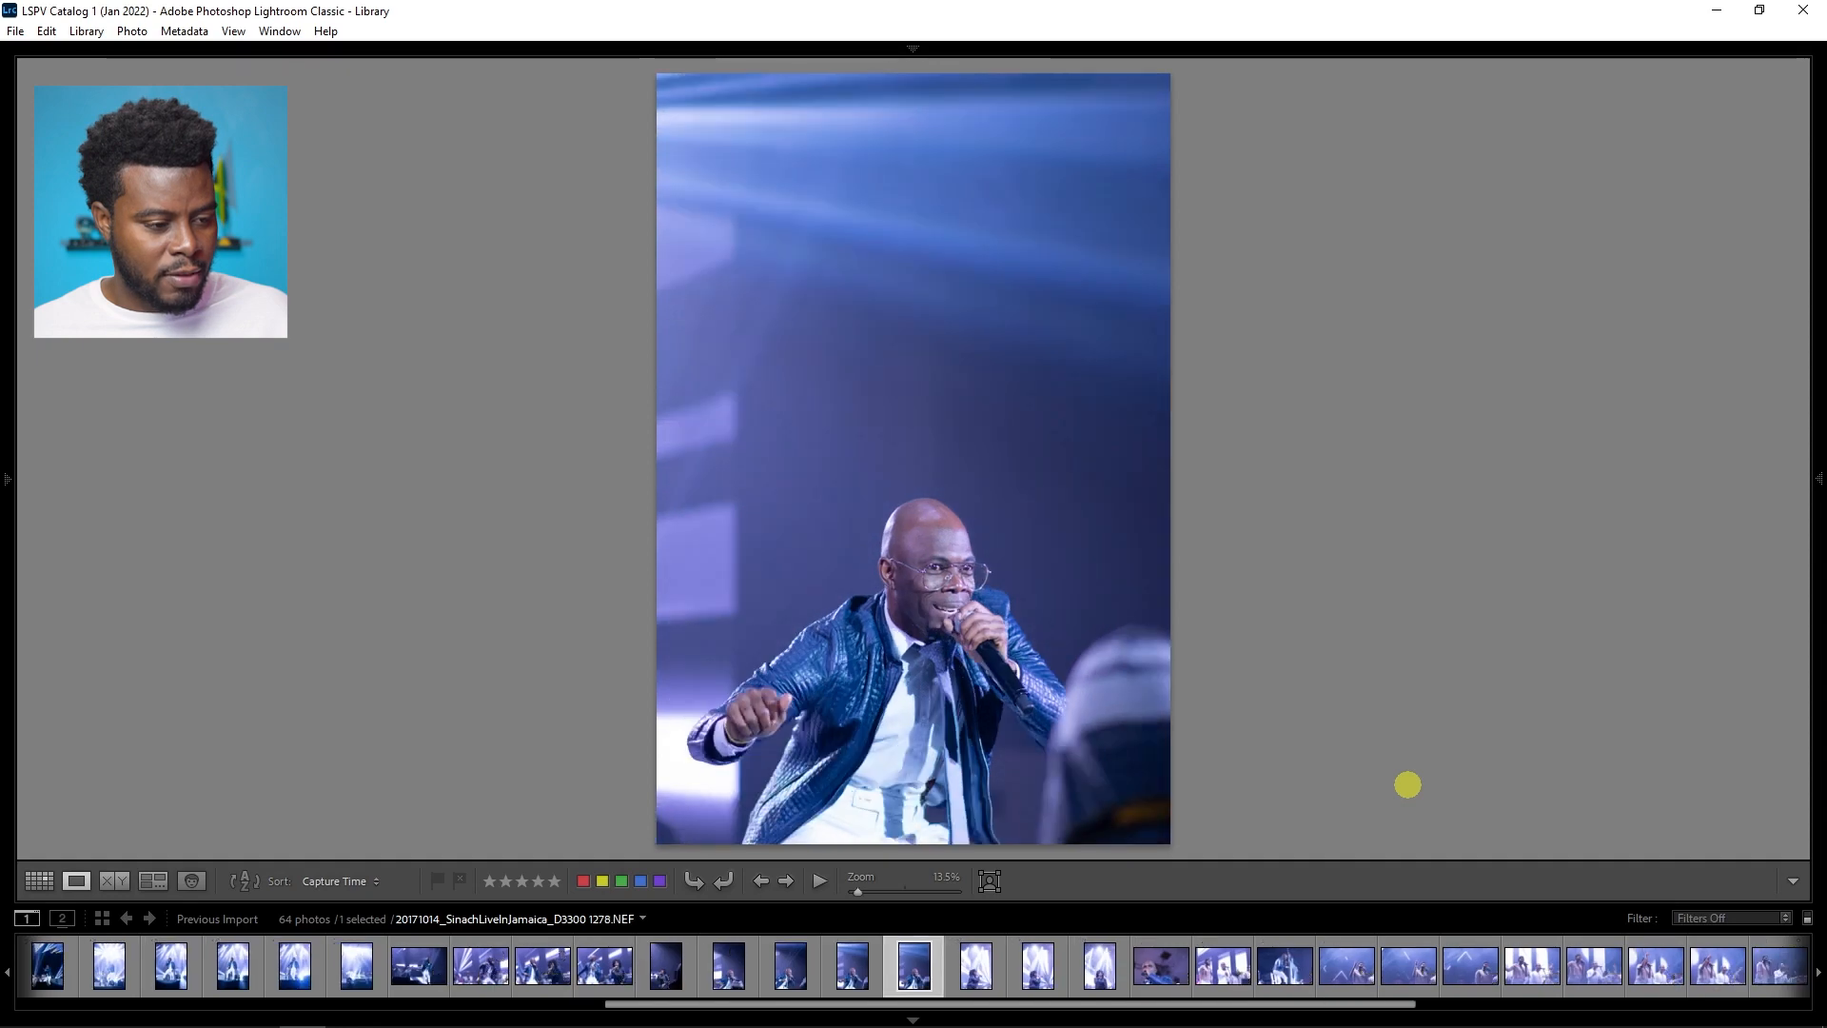
key("b")
key("Left")
key("Left")
key("b")
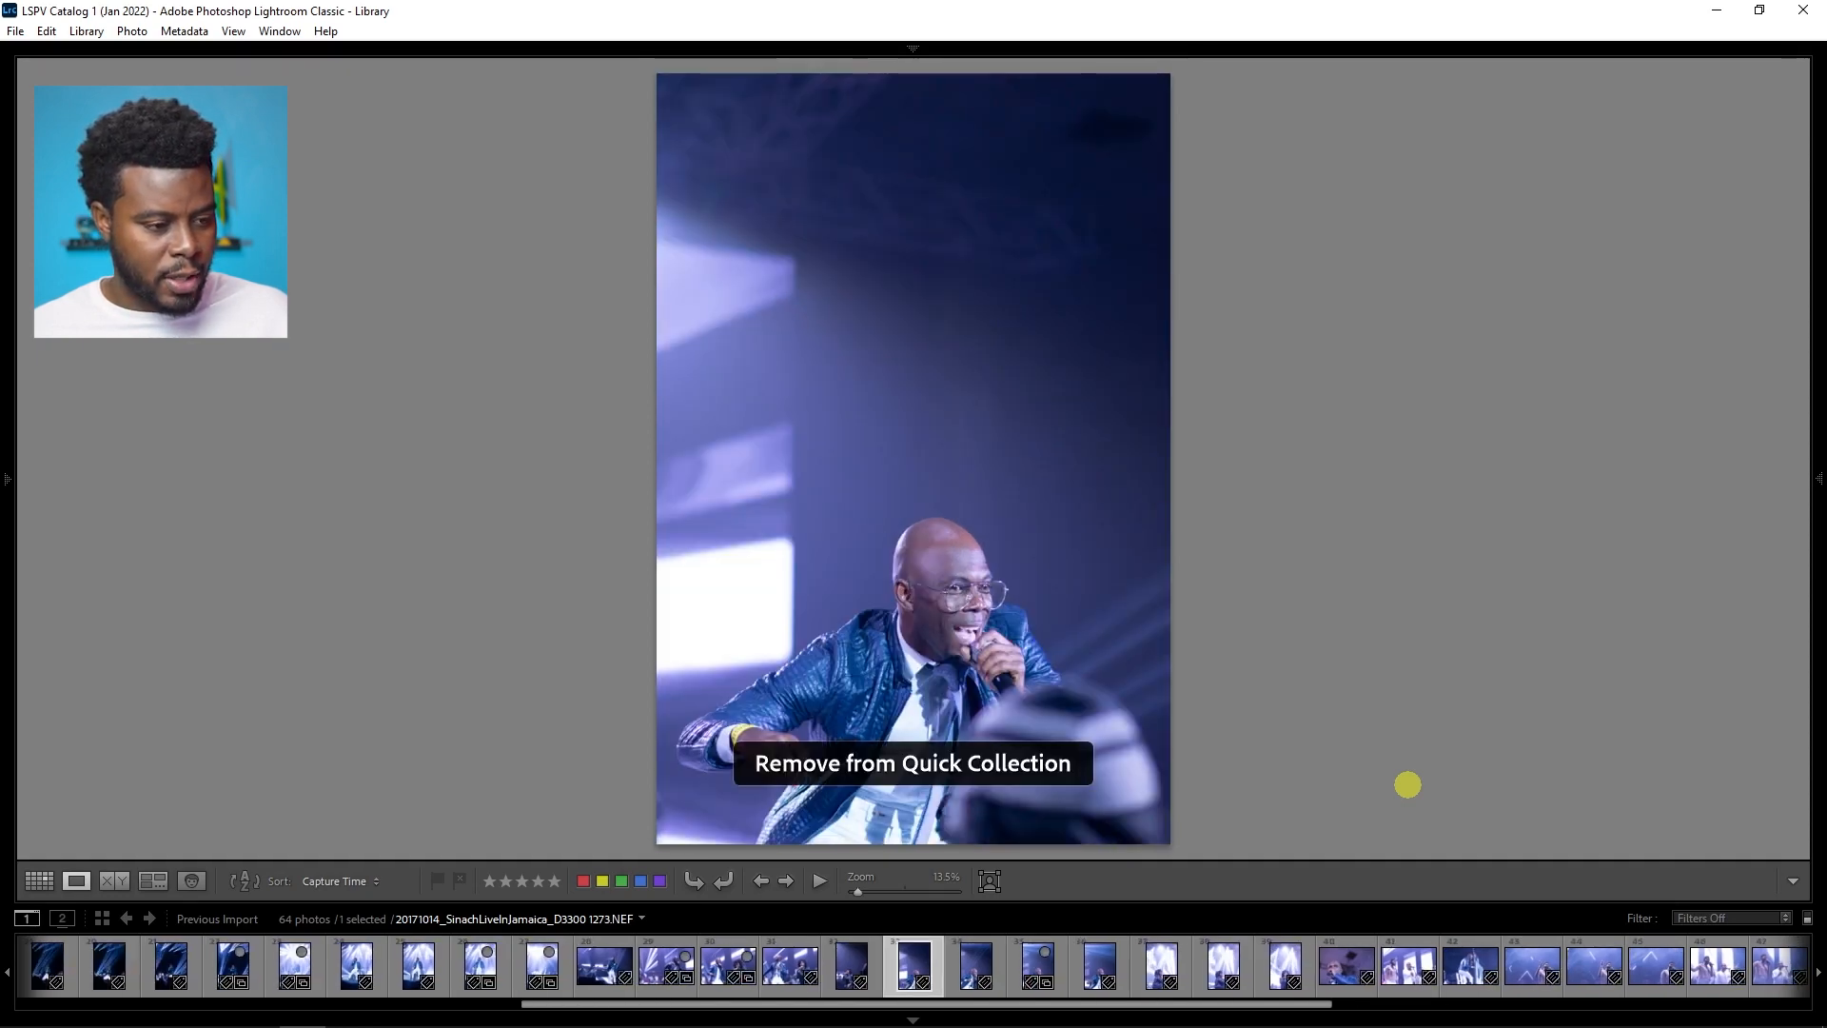
Step: Review the remaining leaning singer shots and look through the leather-jacket singer shots D3300 1286, 1287 and 1289
key("Right")
key("Right")
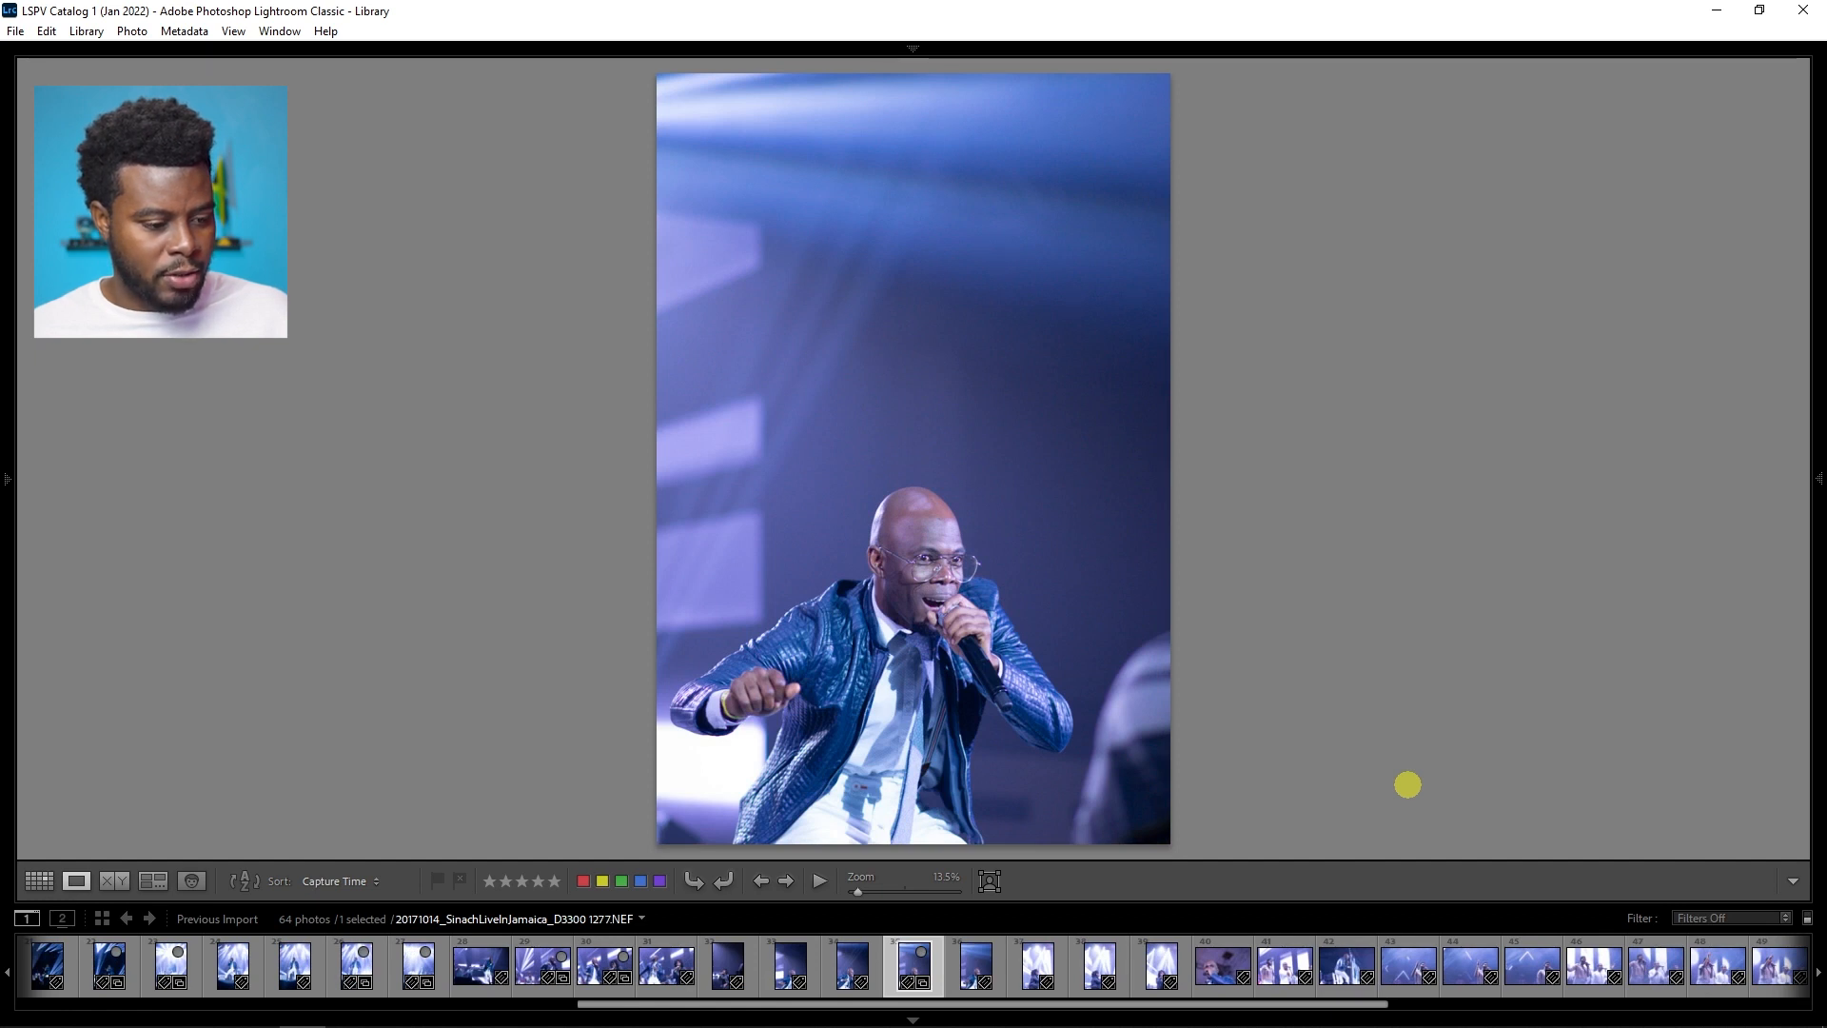
key("Right")
key("Right")
key("Right")
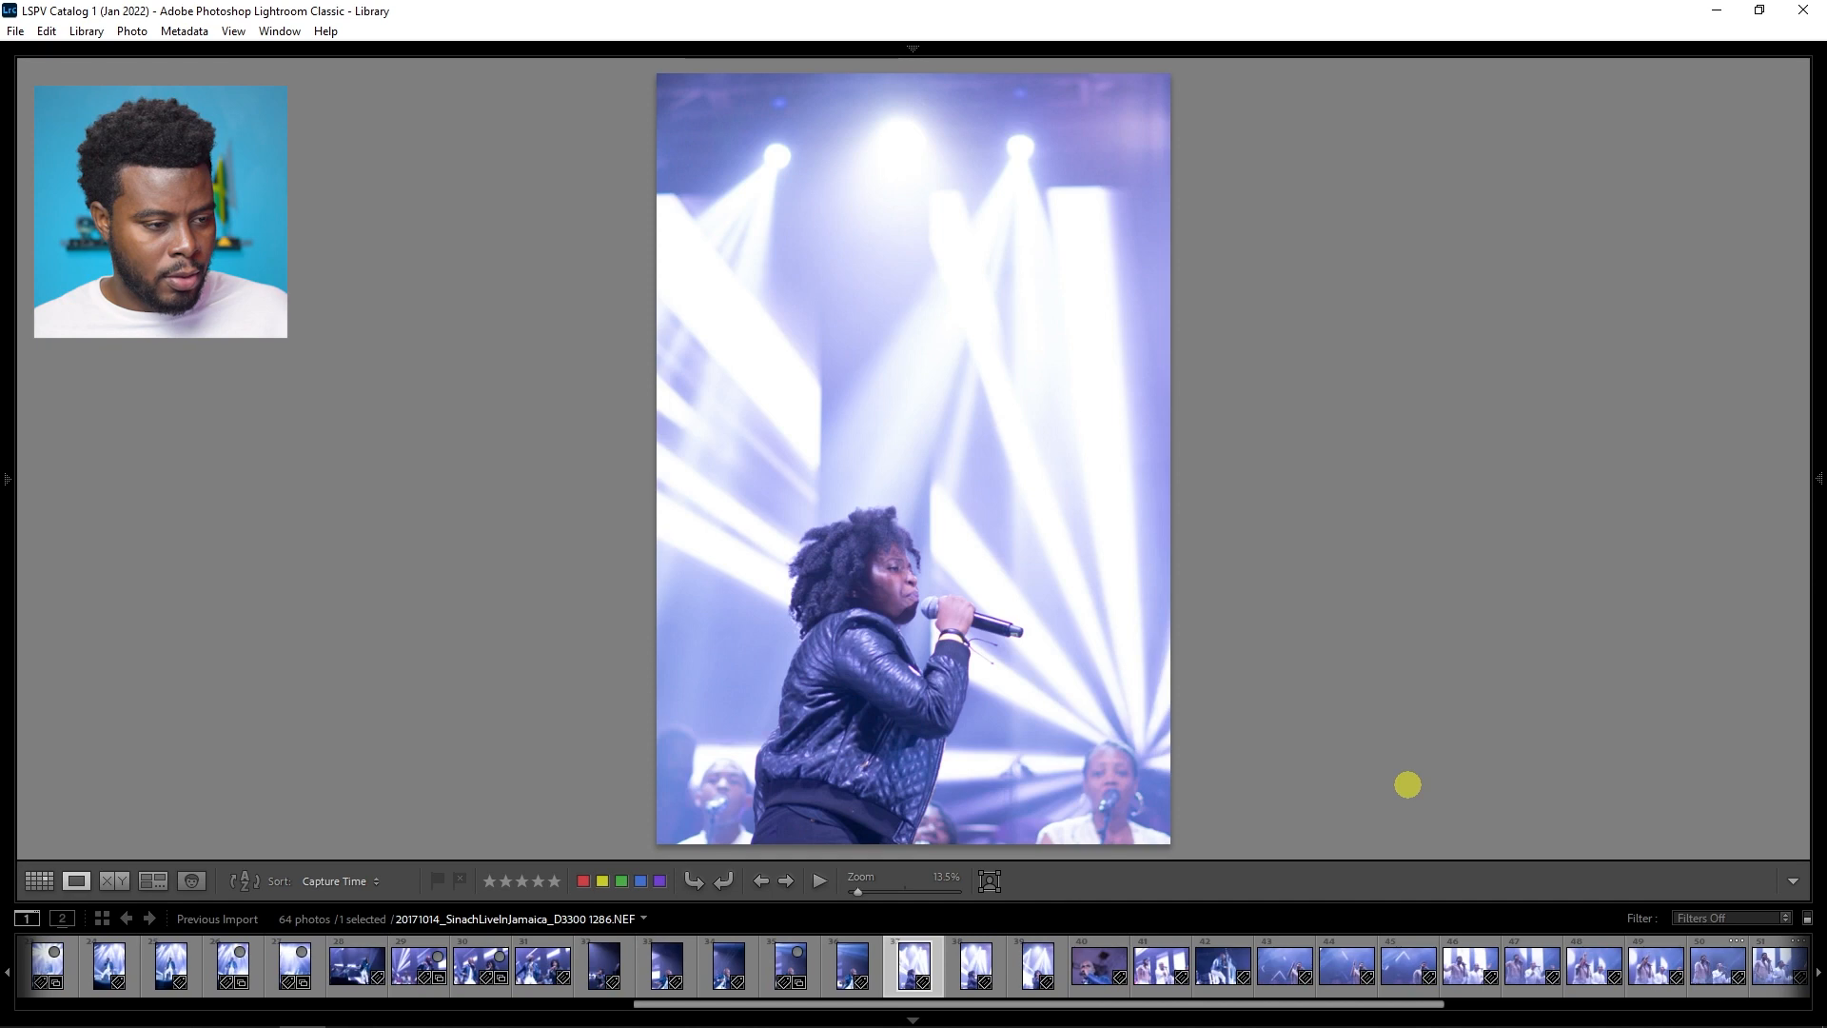
key("Right")
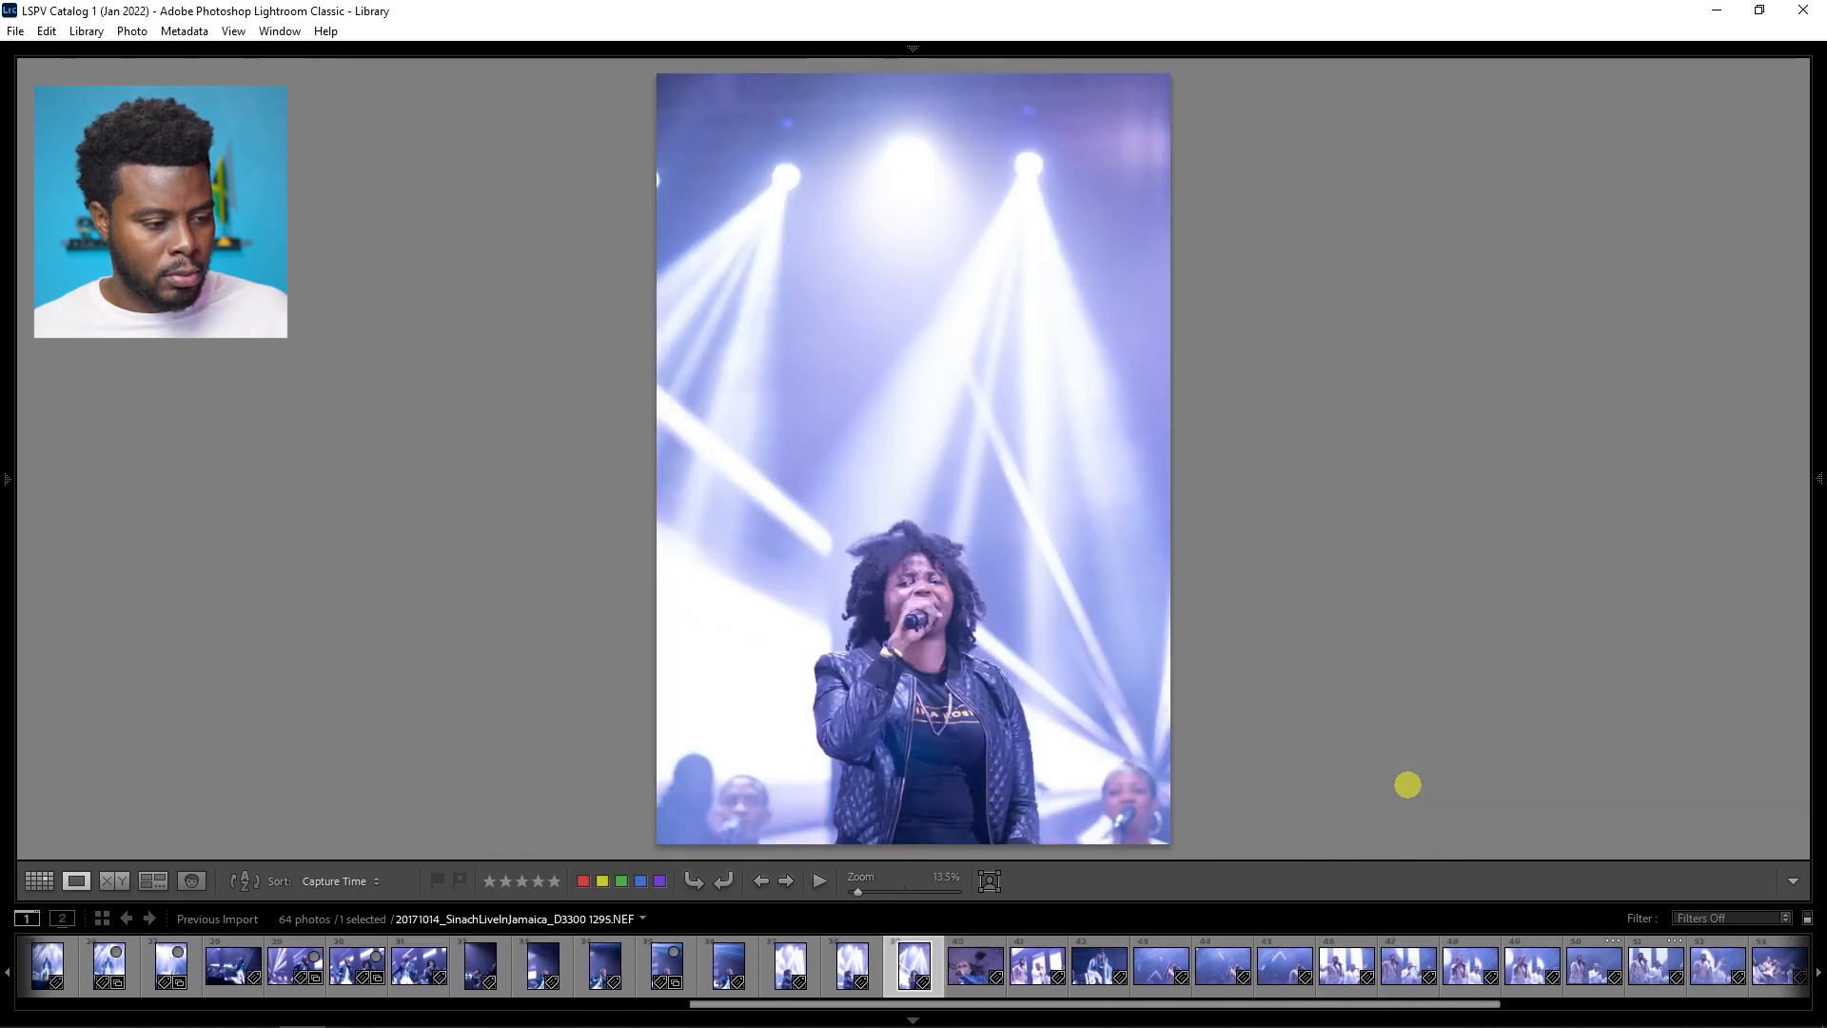
key("Left")
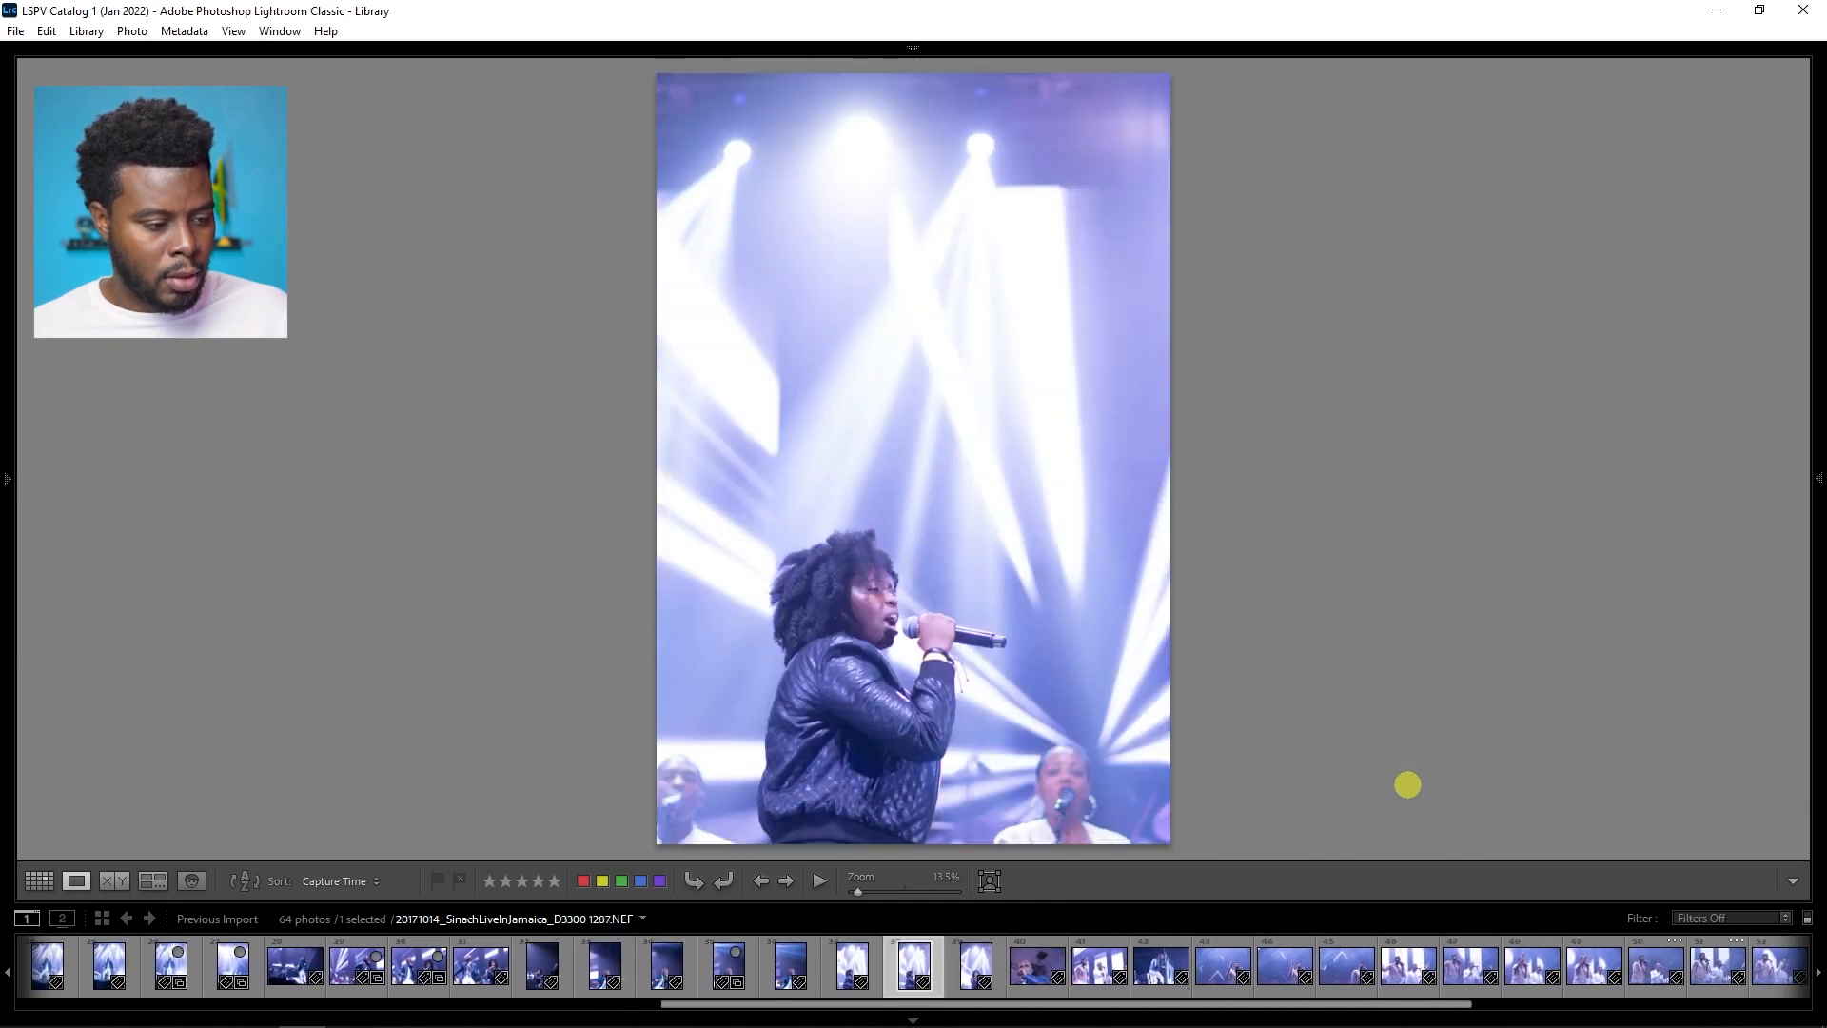
key("Left")
key("Right")
key("Right")
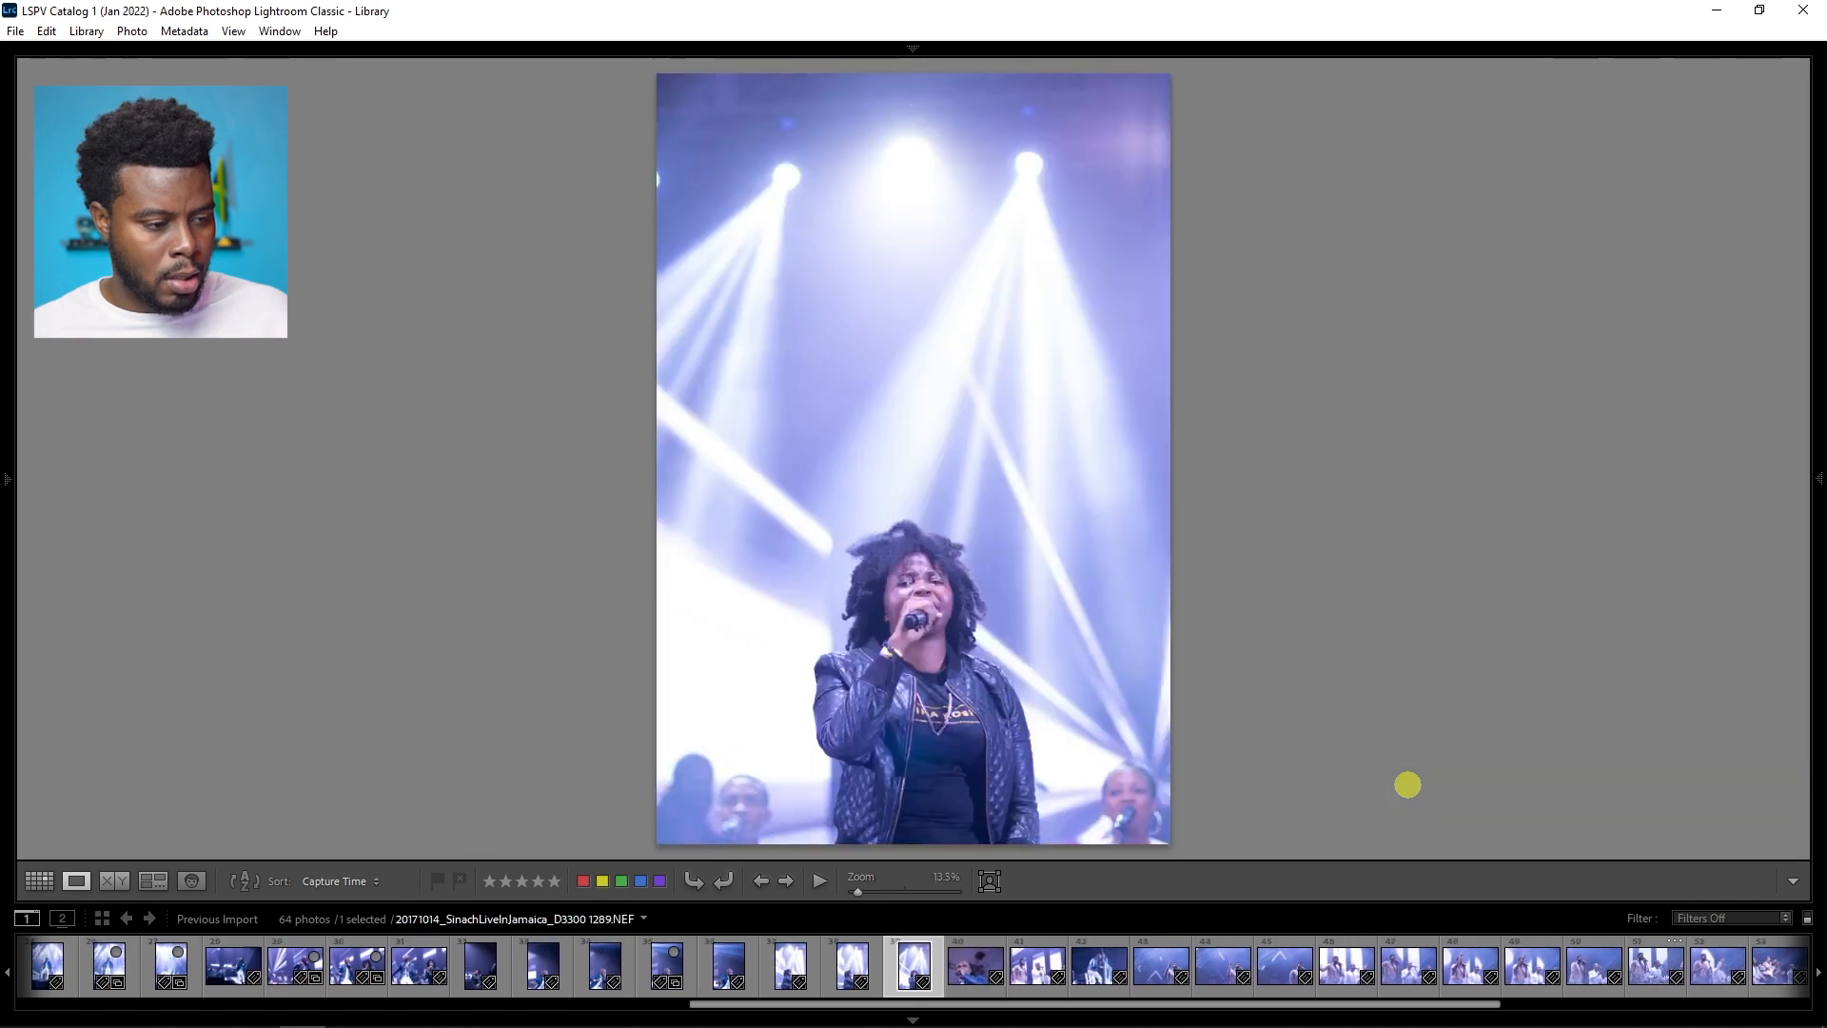
Step: Compare the side-on leather-jacket singer shot D3300 1286 repeatedly with the front-facing shot 1289
key("Left")
key("Left")
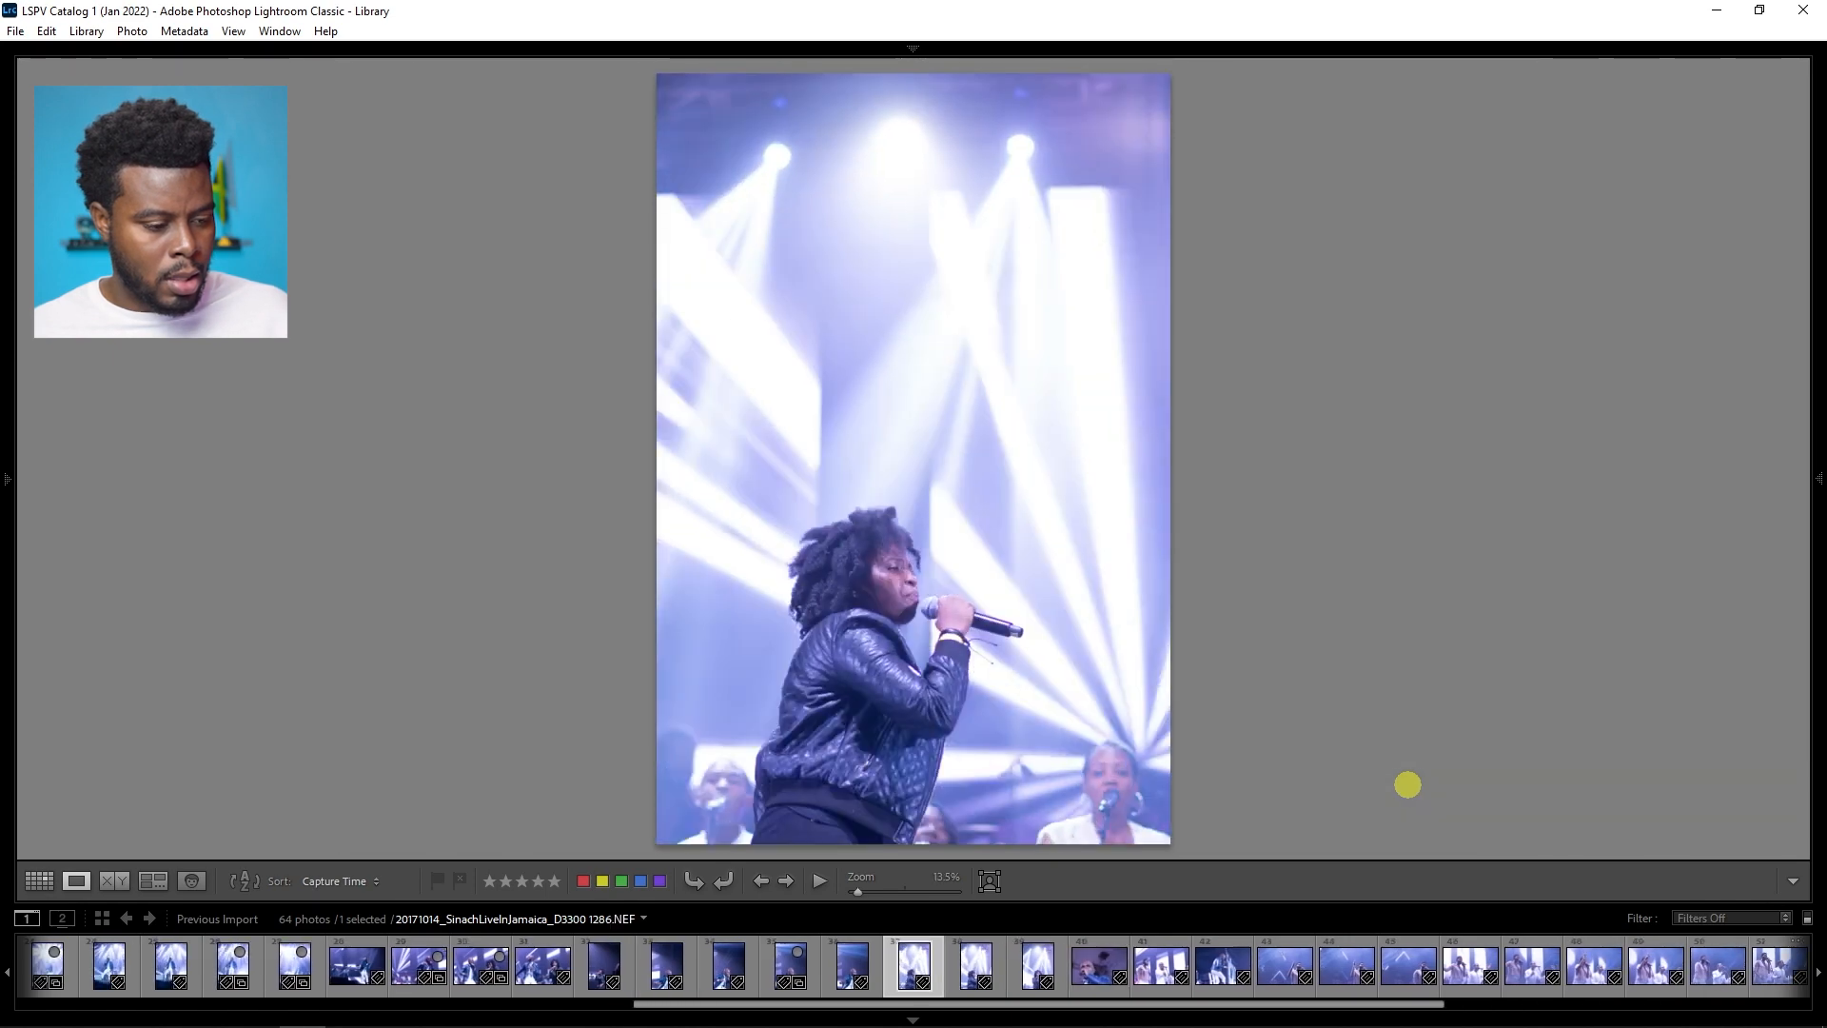
key("Right")
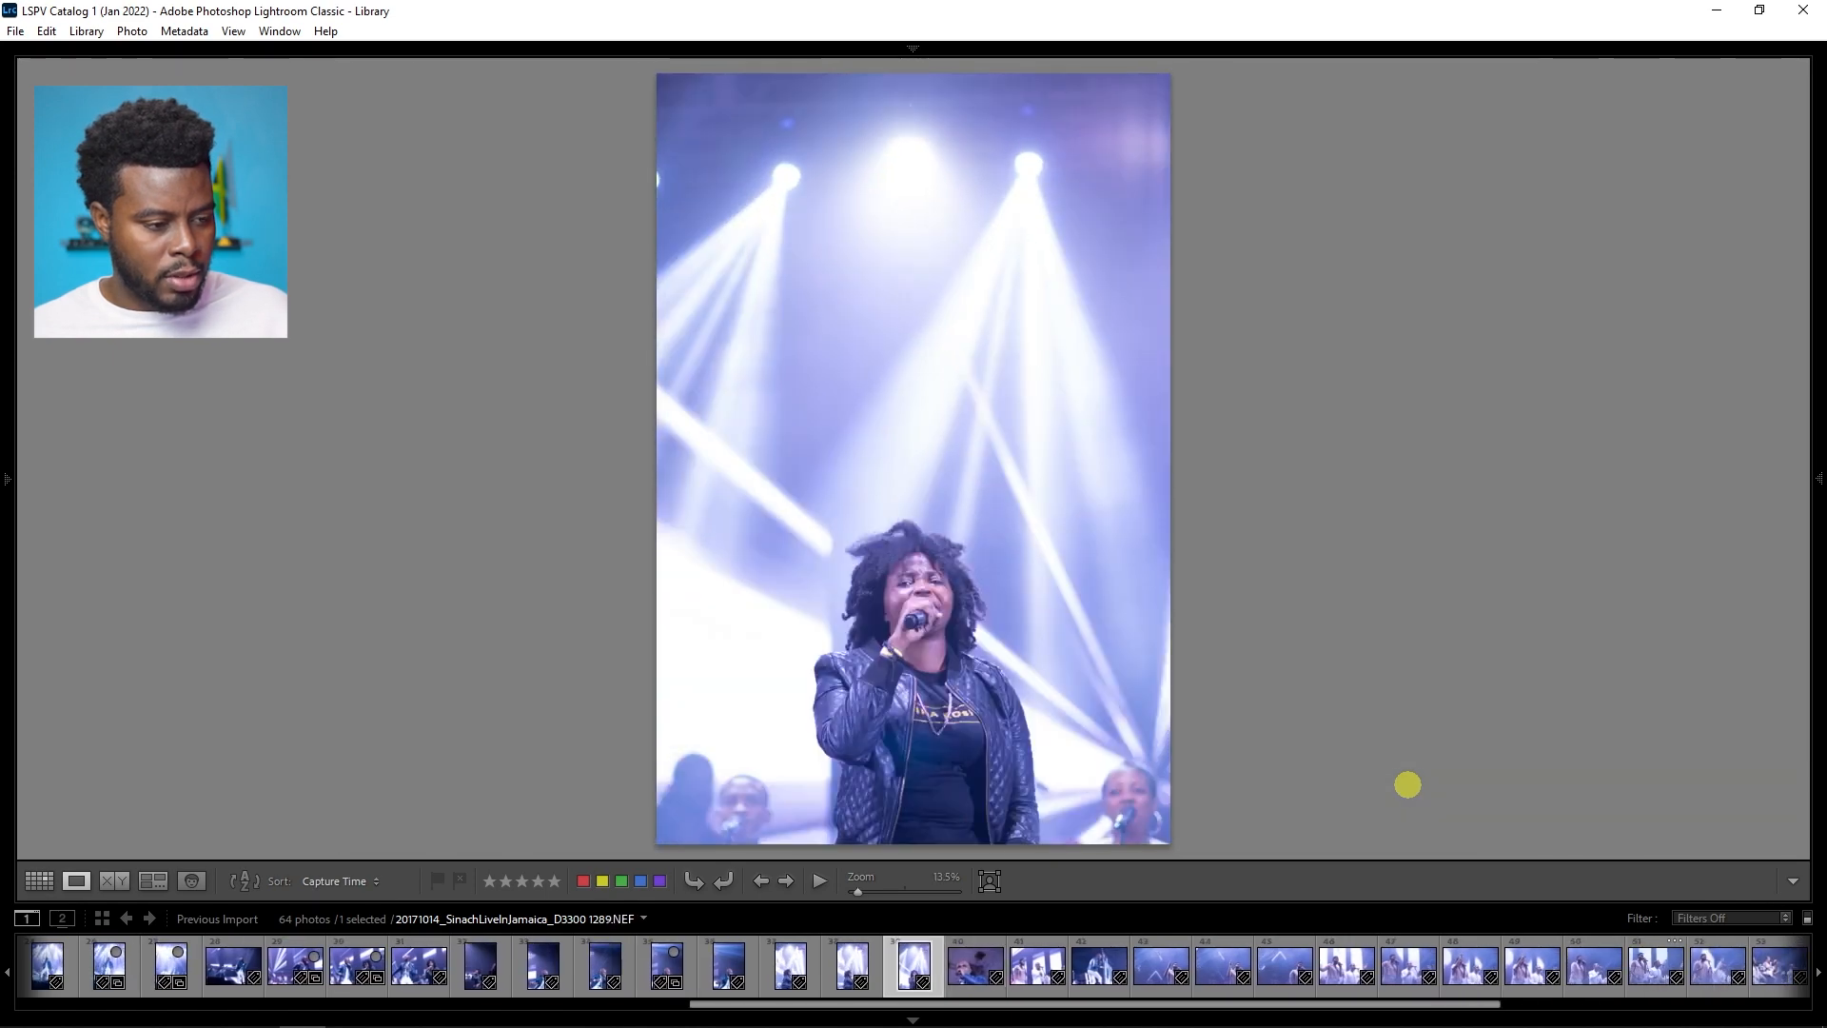
key("Left")
key("Left")
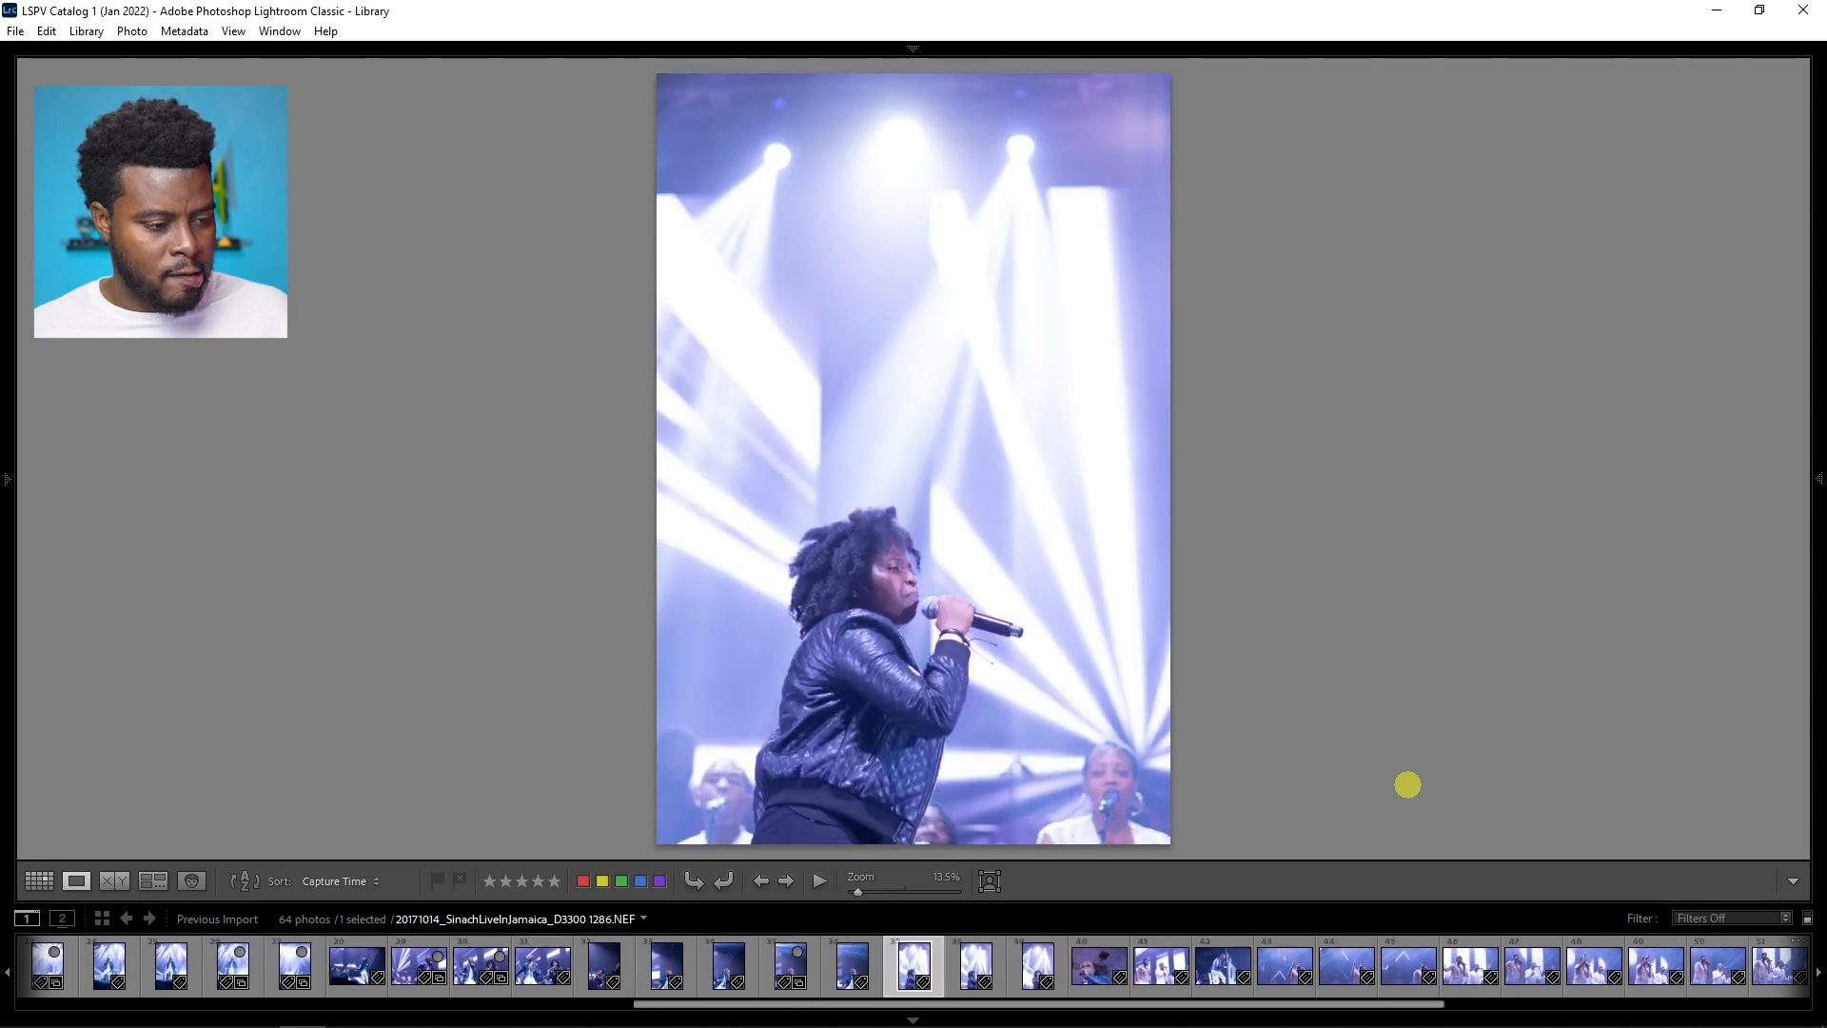
key("Right")
key("Right")
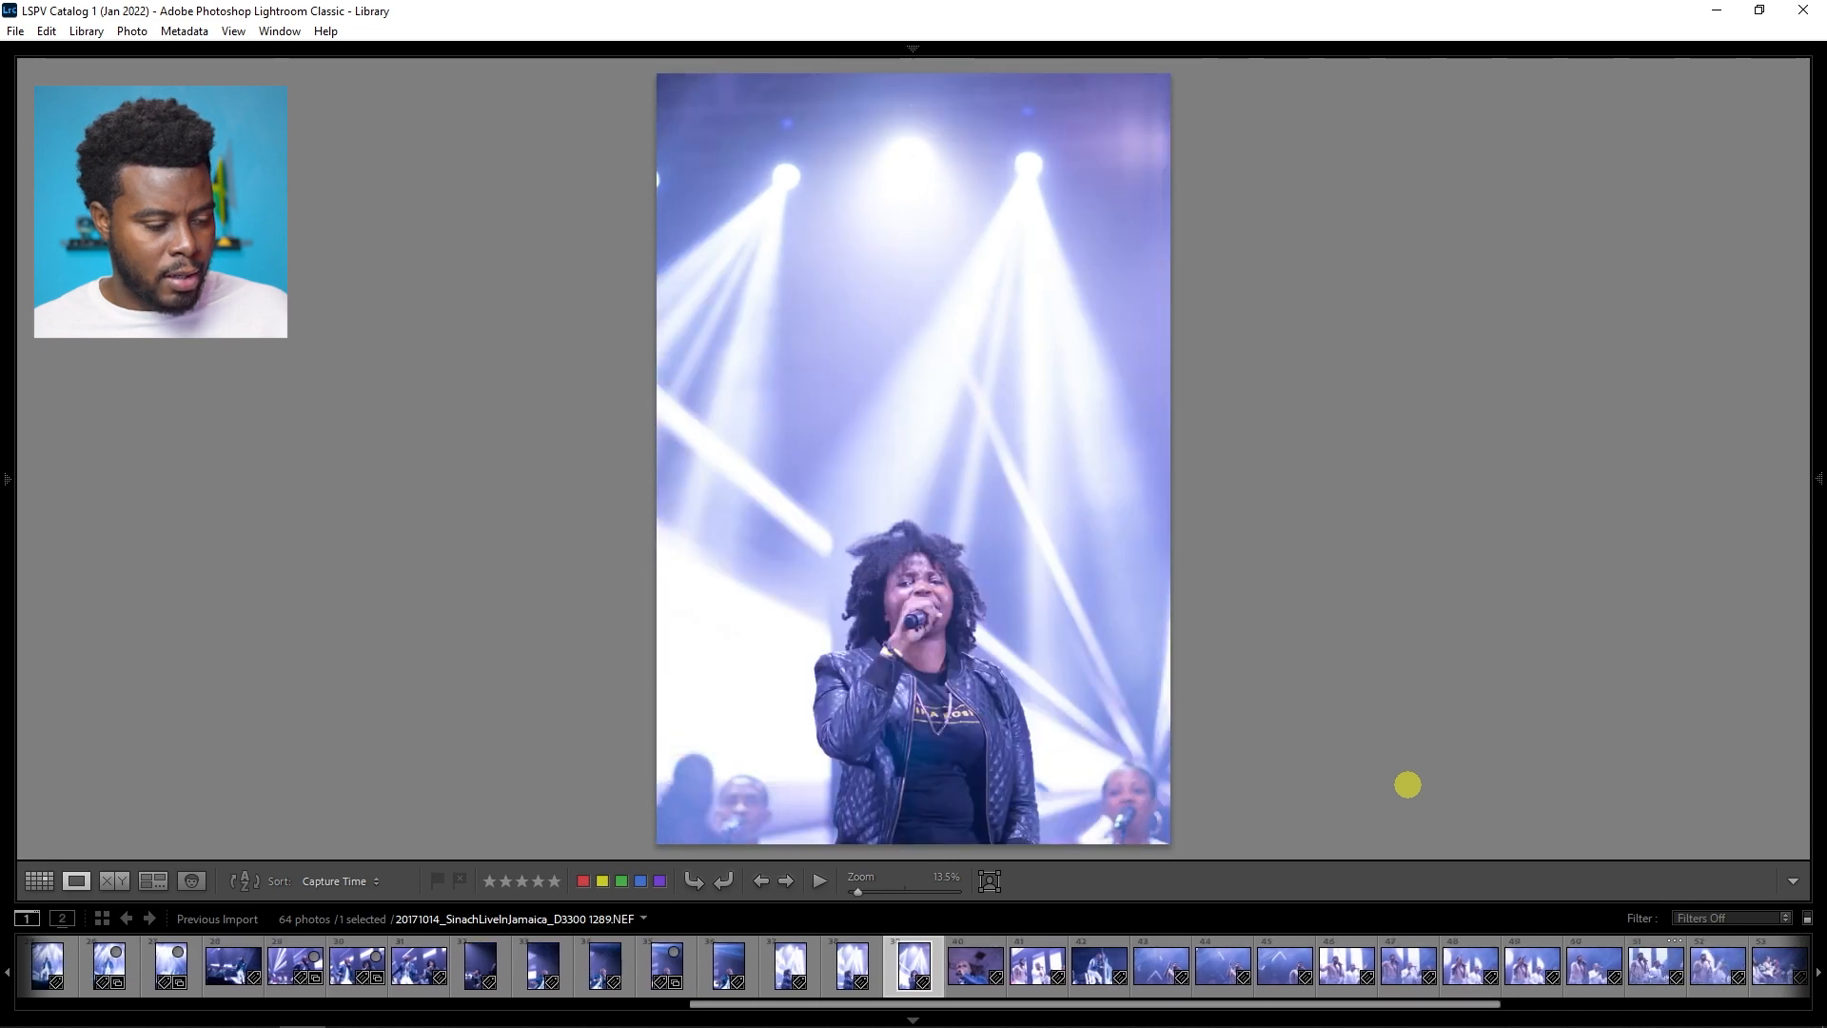
key("Left")
key("Left")
key("Left")
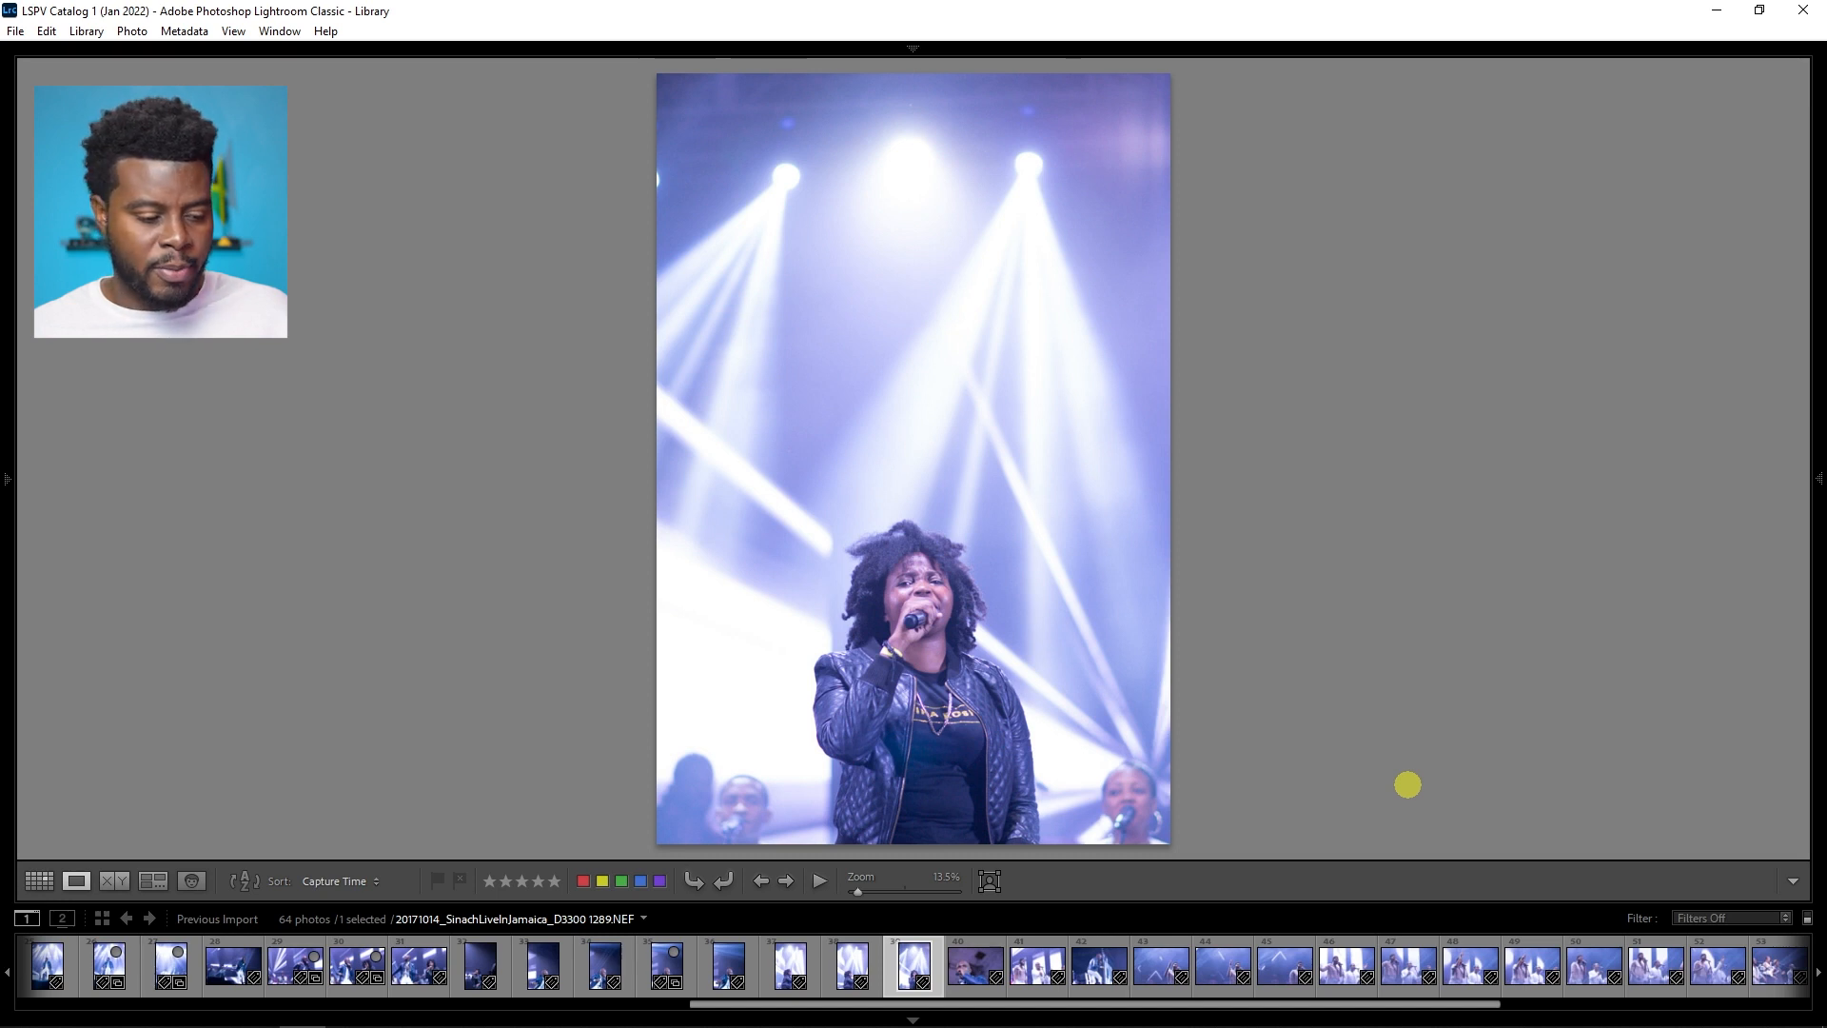
Step: Review the close-up D3300 1295 and backing singers shot 1304, and add the side-on stage shot 1306 to the Quick Collection
key("Right")
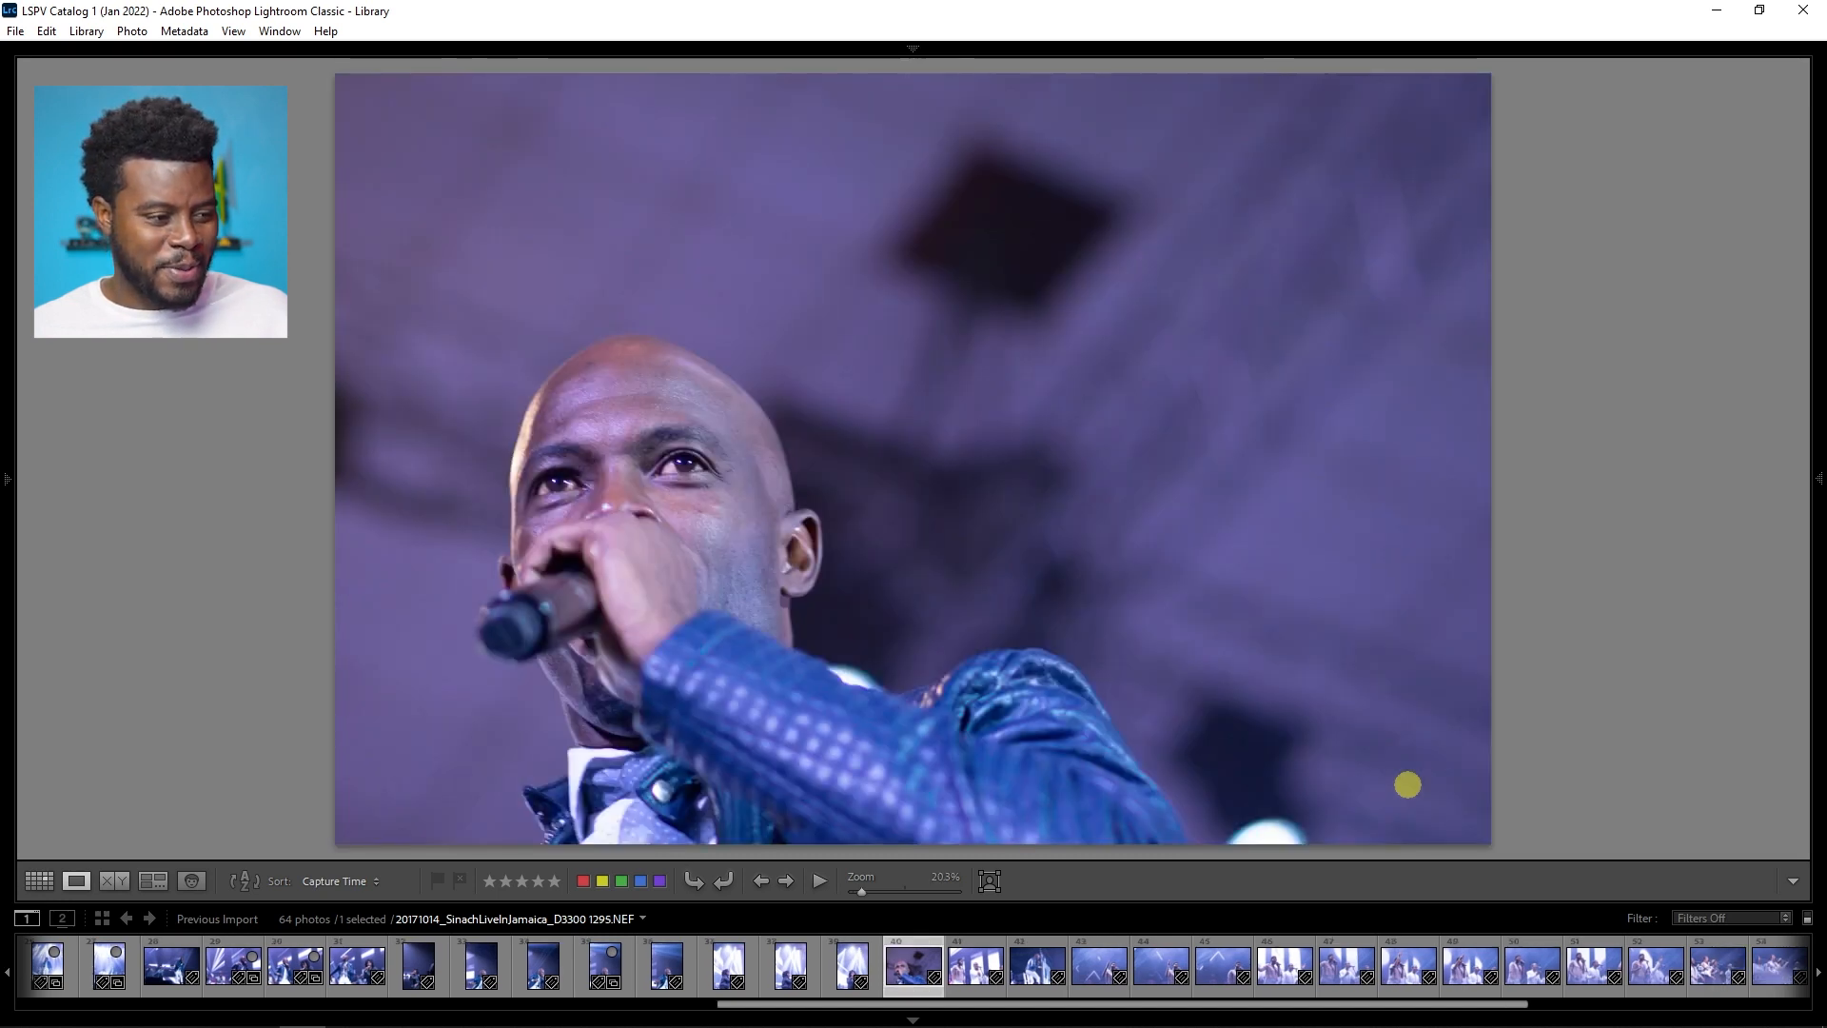
key("Right")
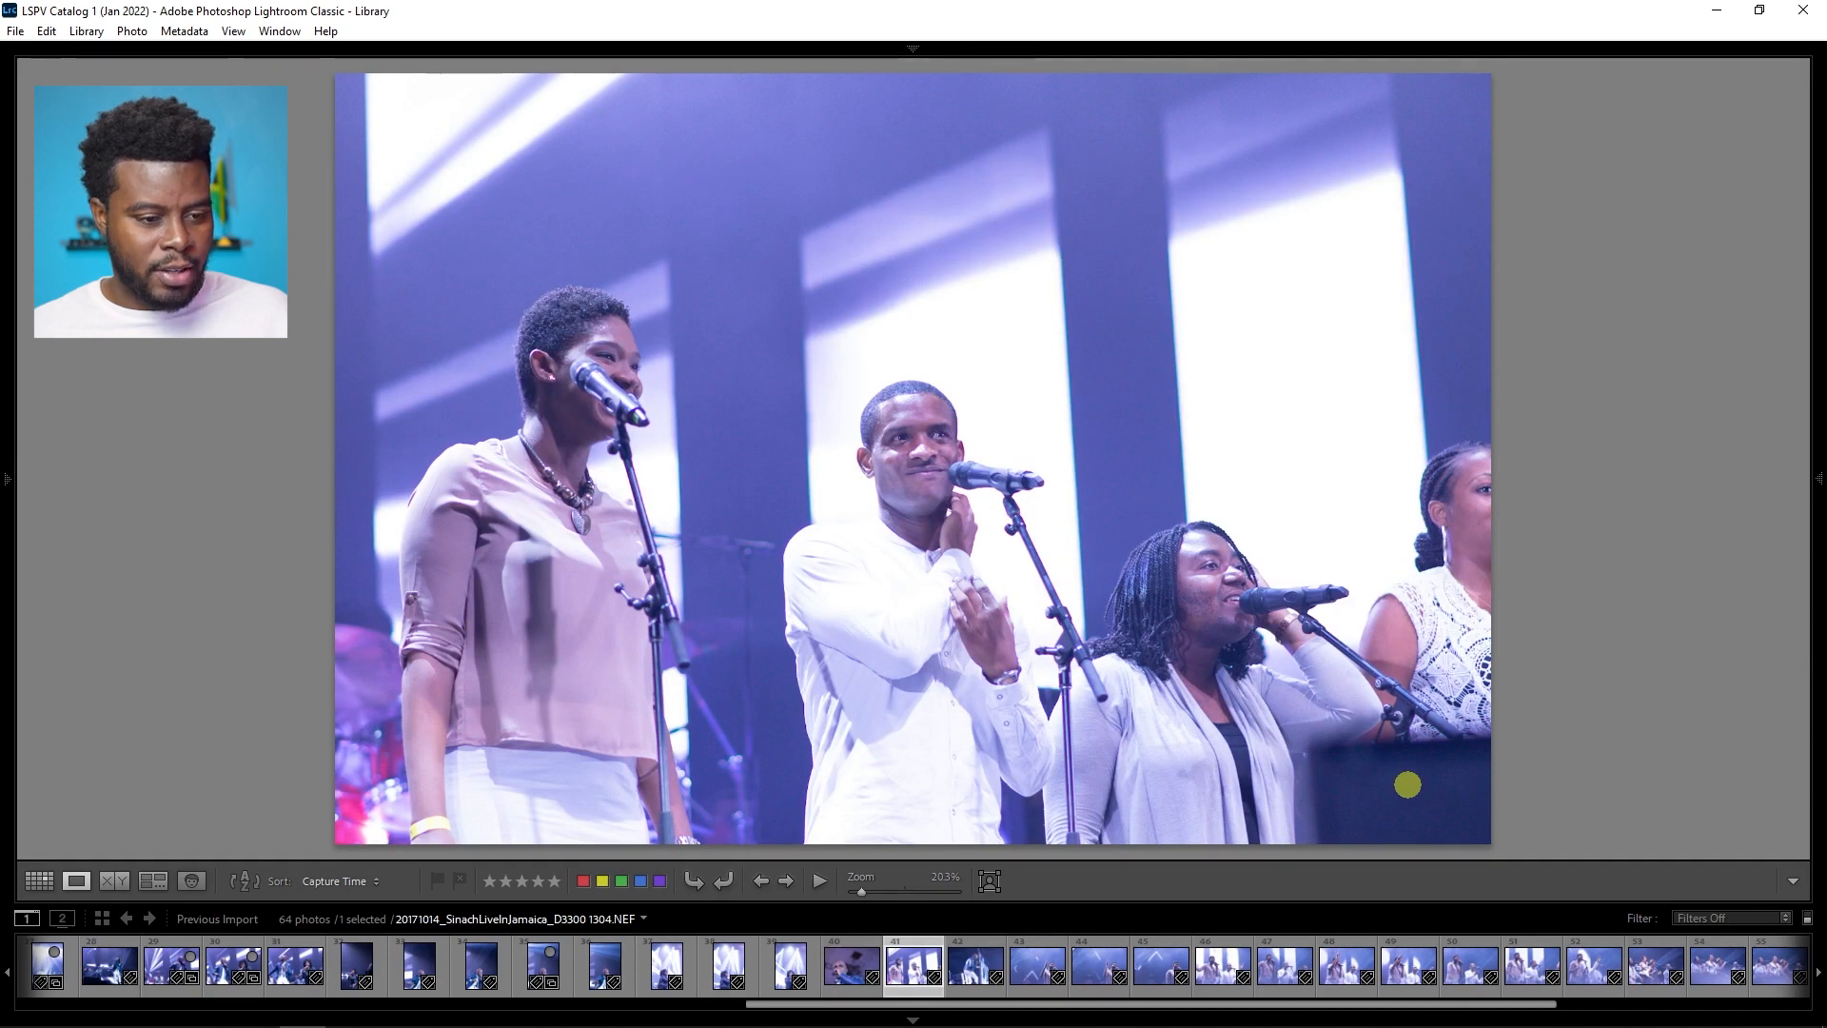
key("Right")
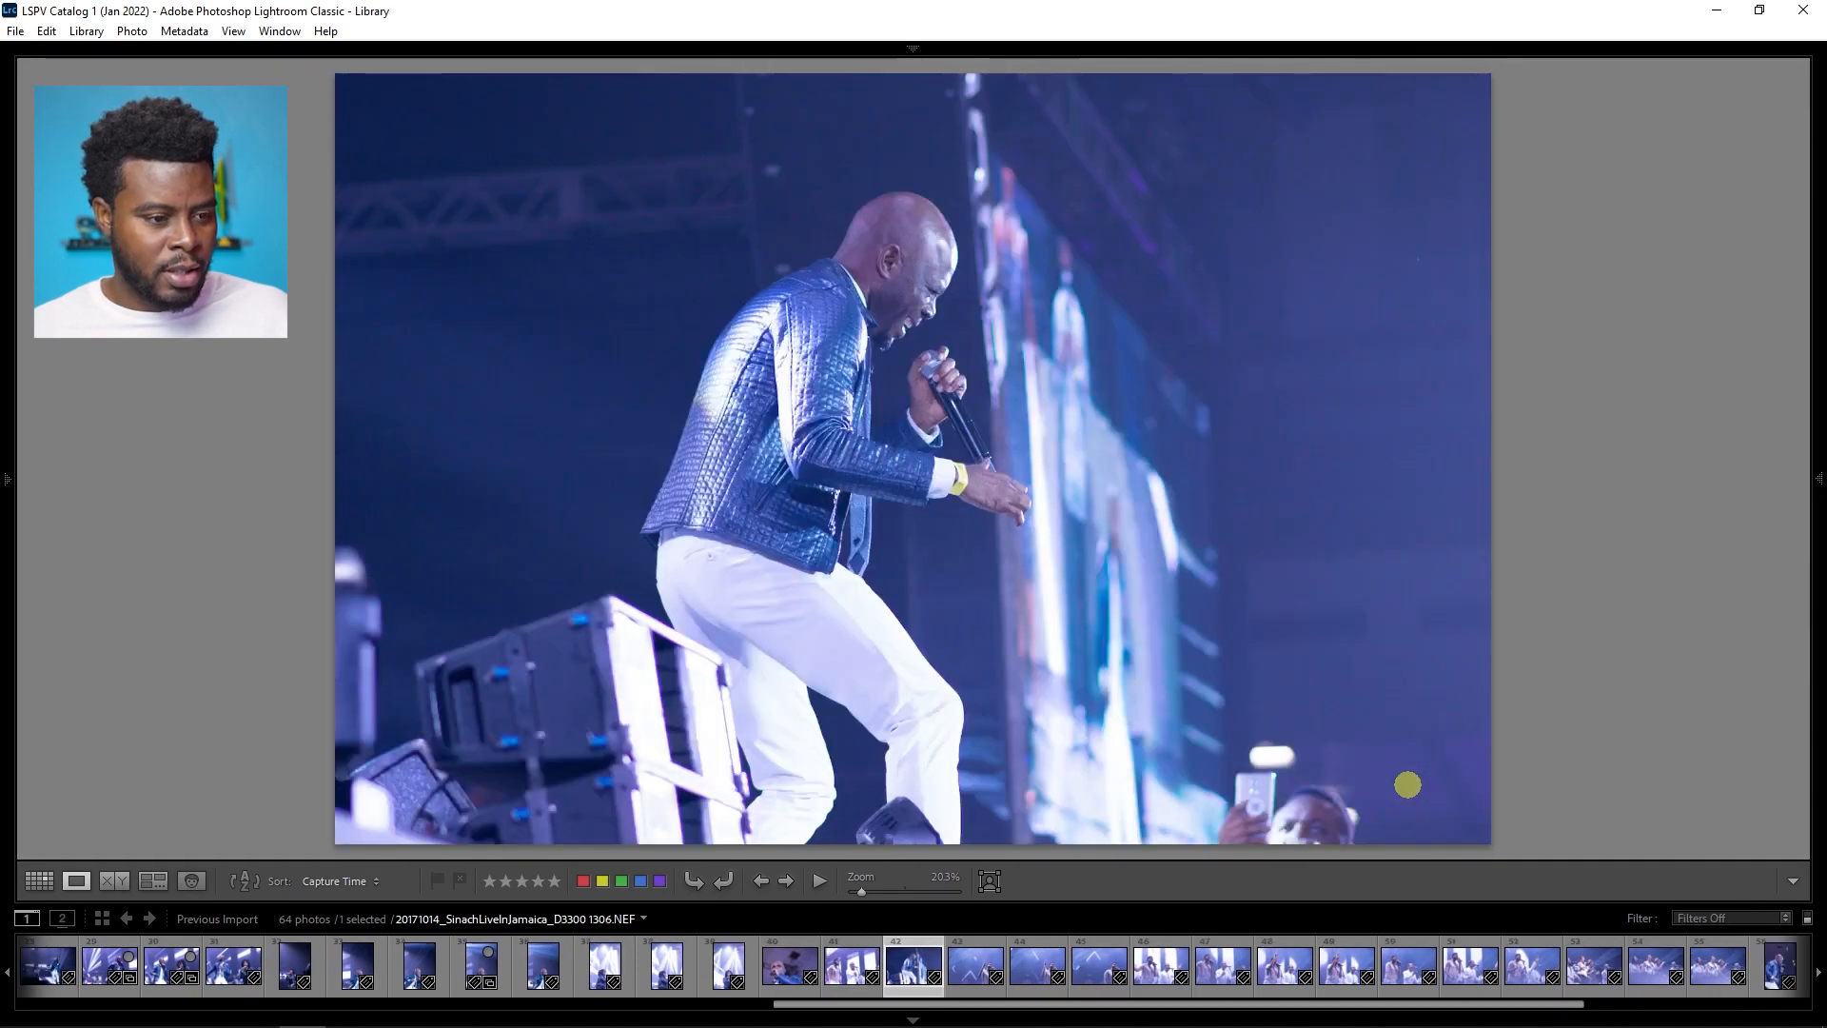
key("Left")
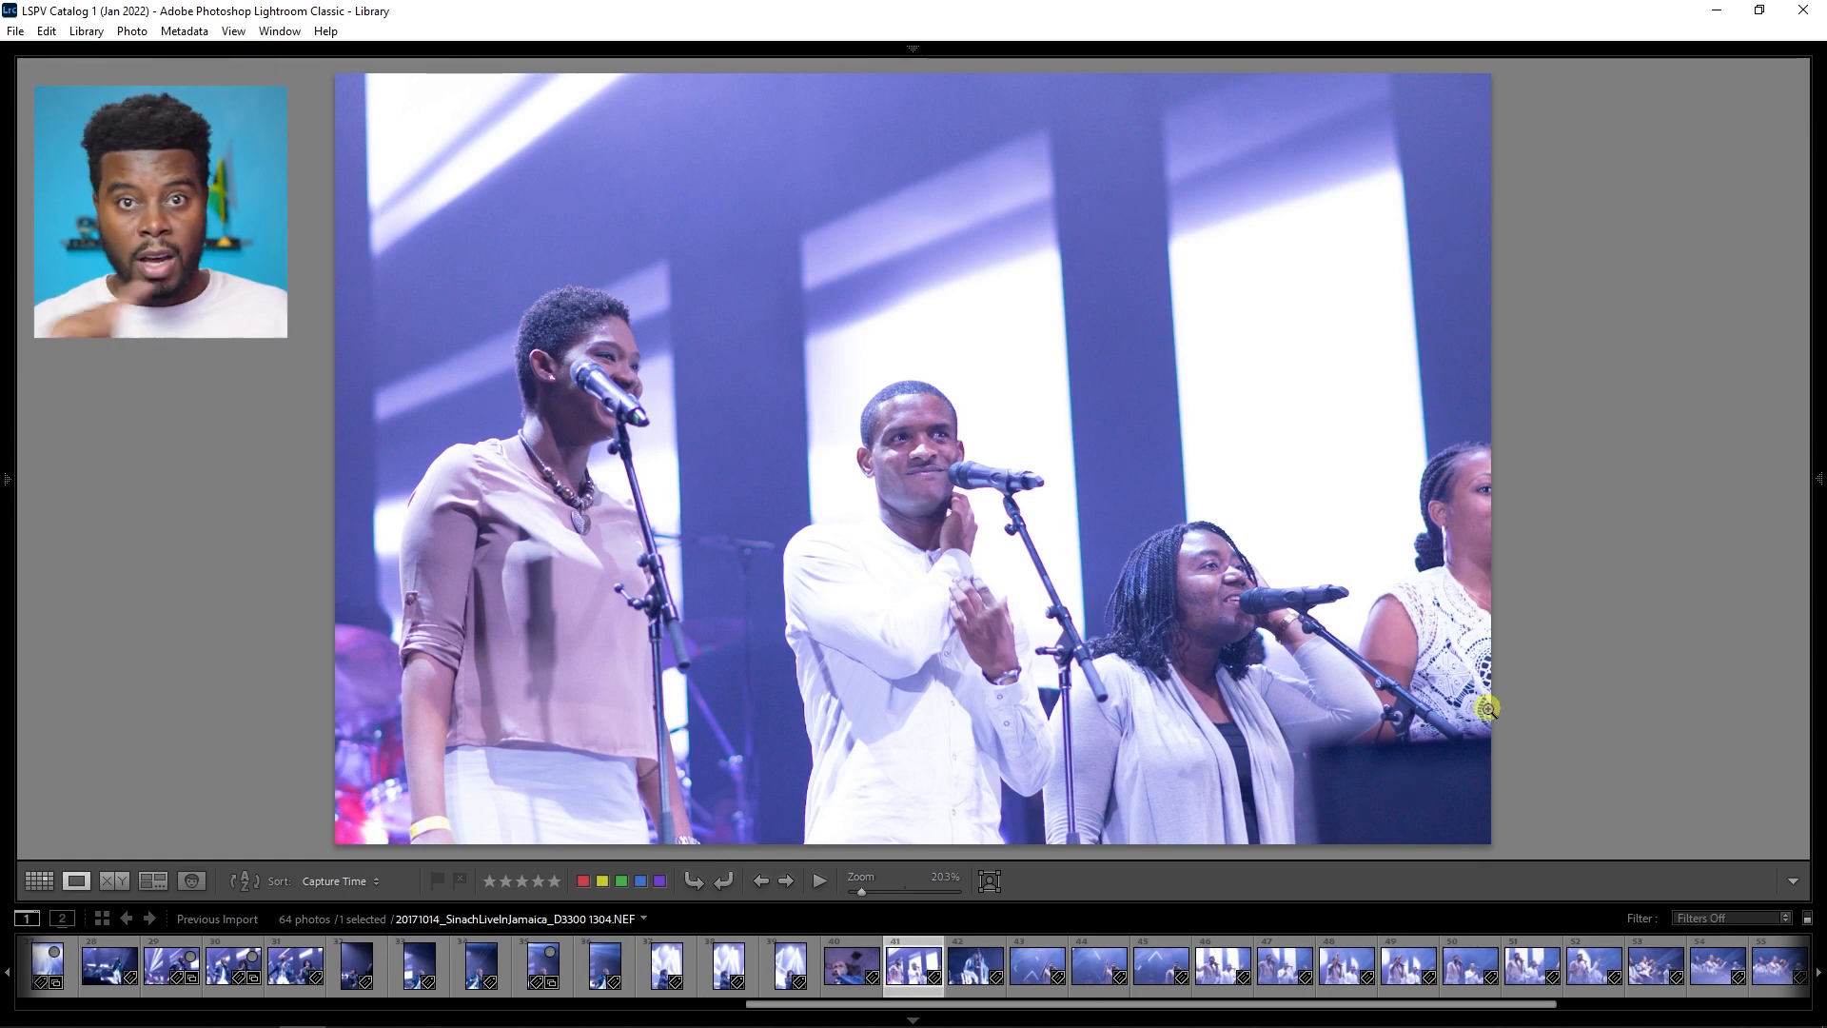
key("Right")
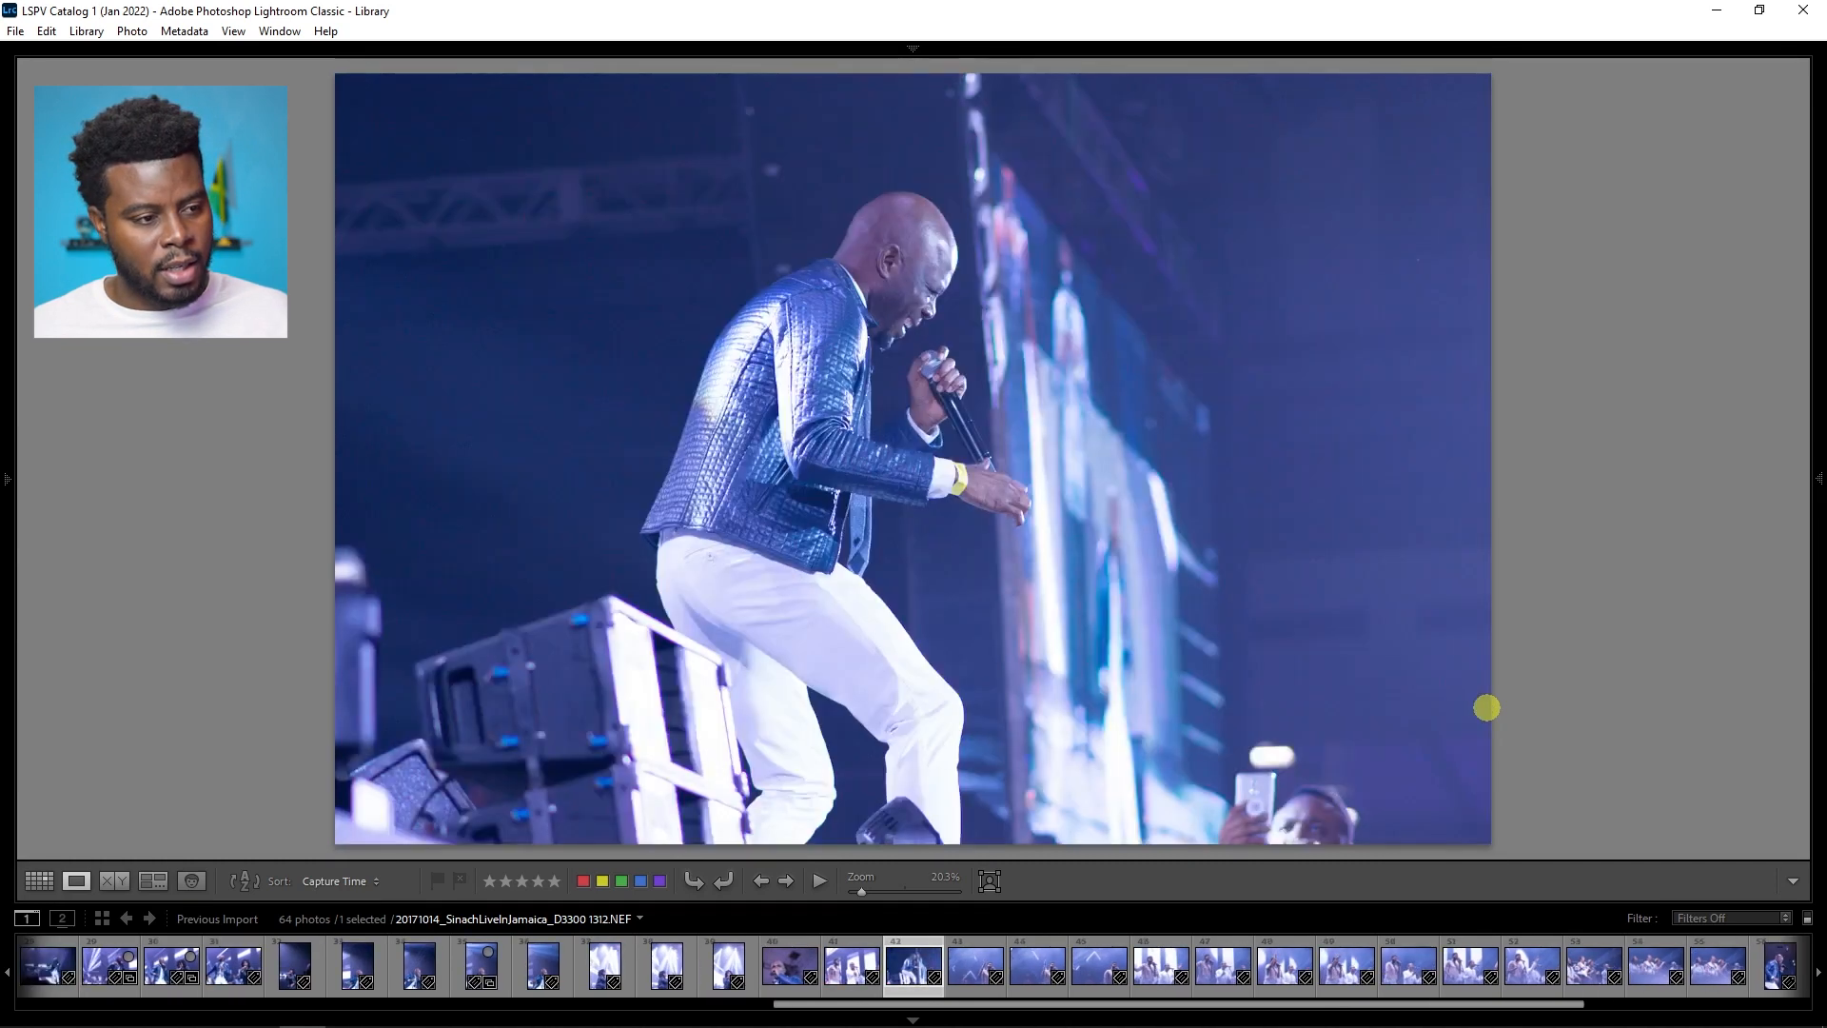
key("b")
Step: Add the raised-hand backing singer shot D3300 1312 to the Quick Collection
key("Right")
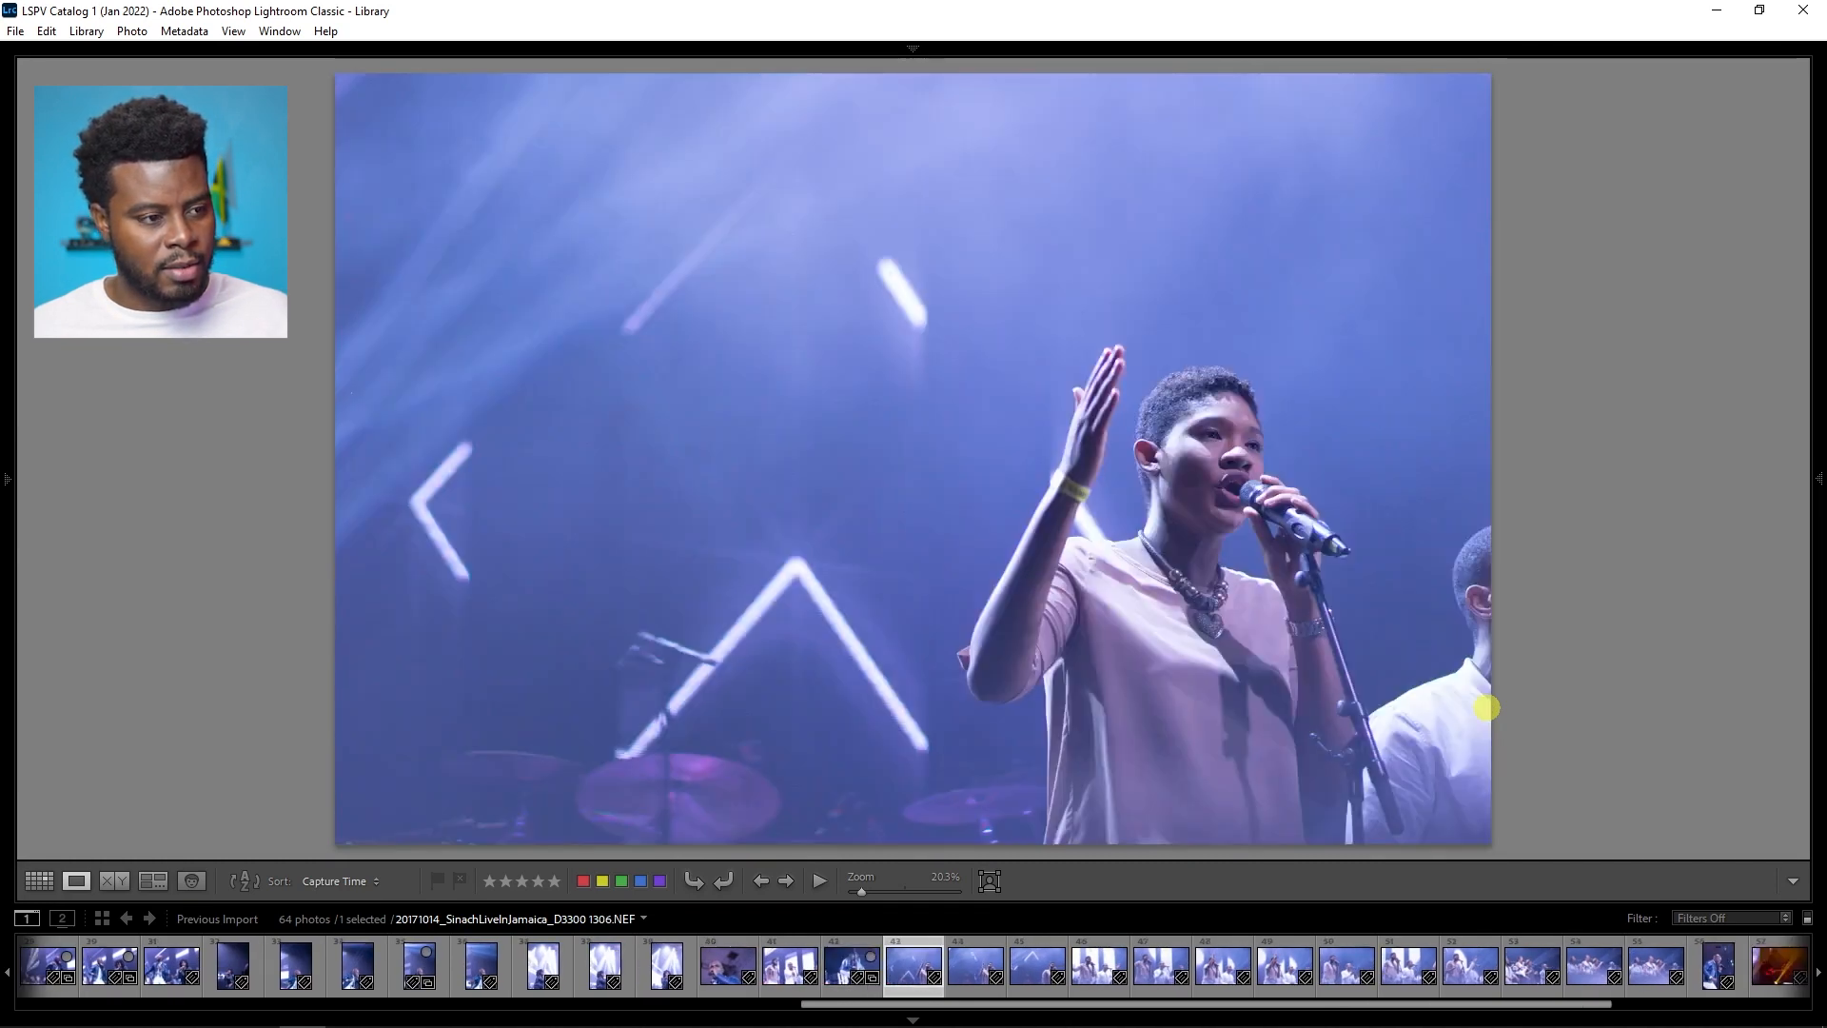
key("Right")
key("Right")
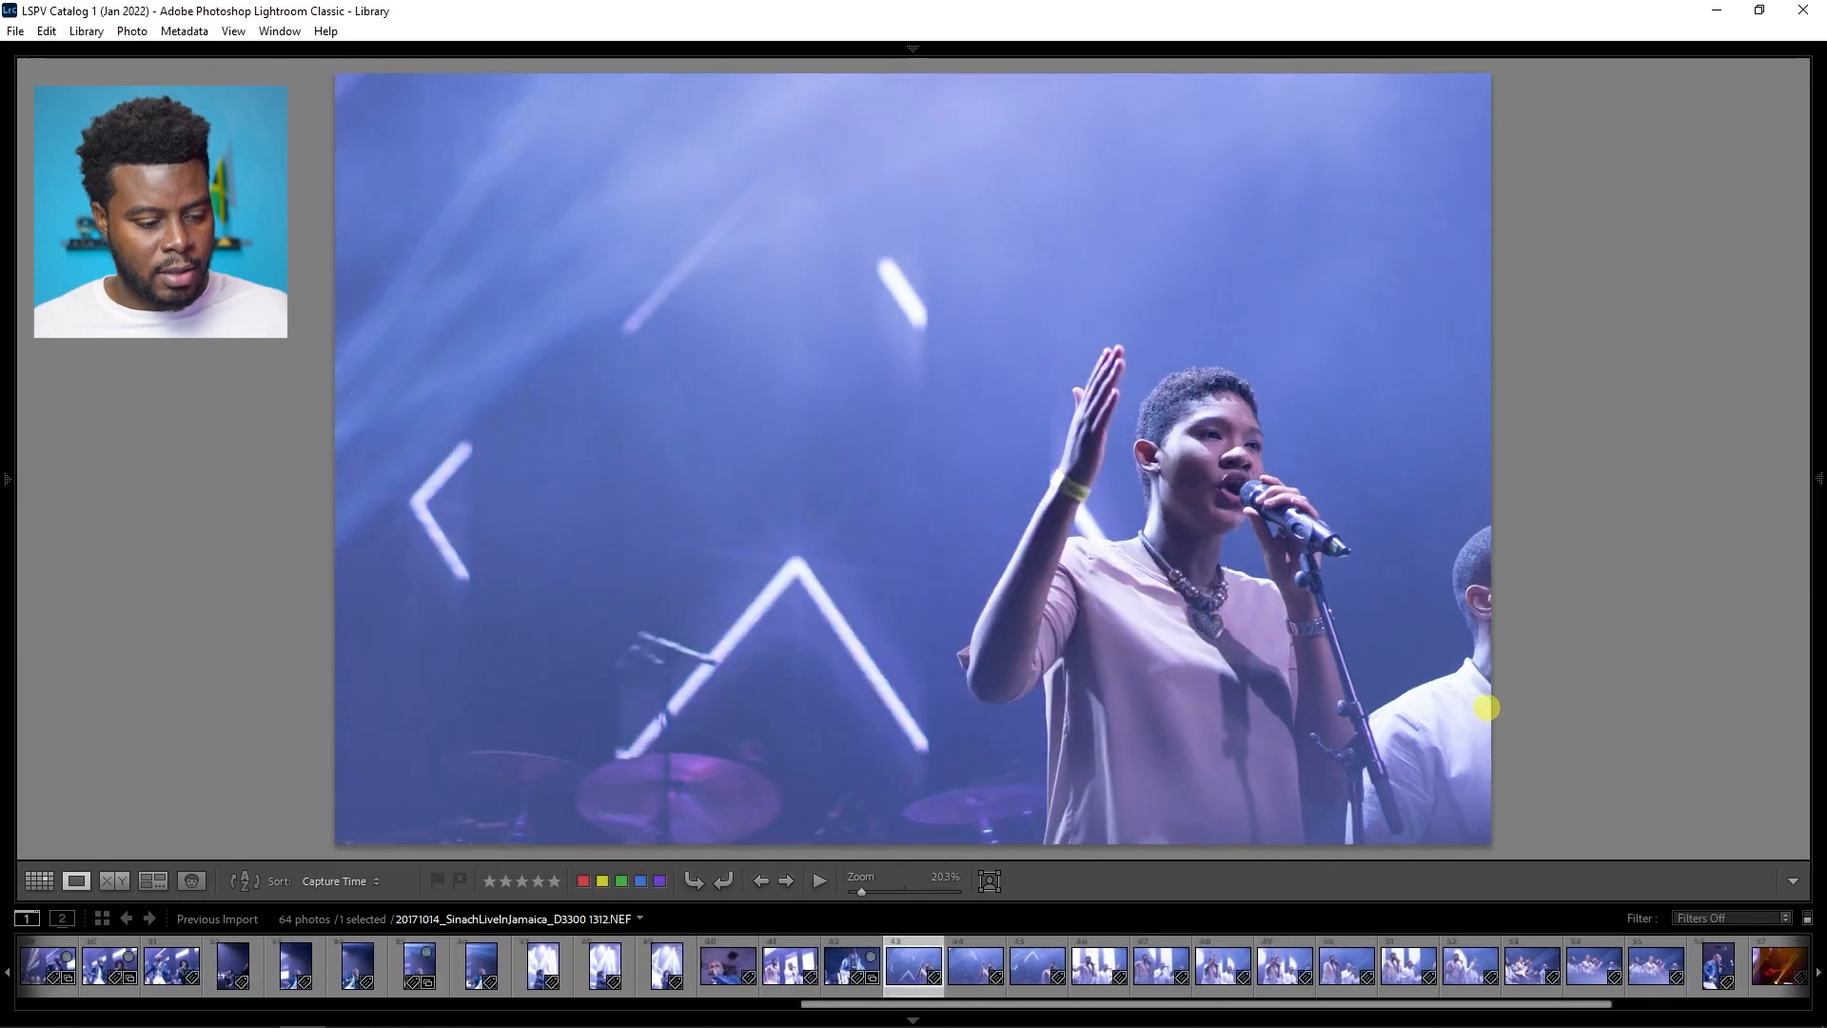
key("b")
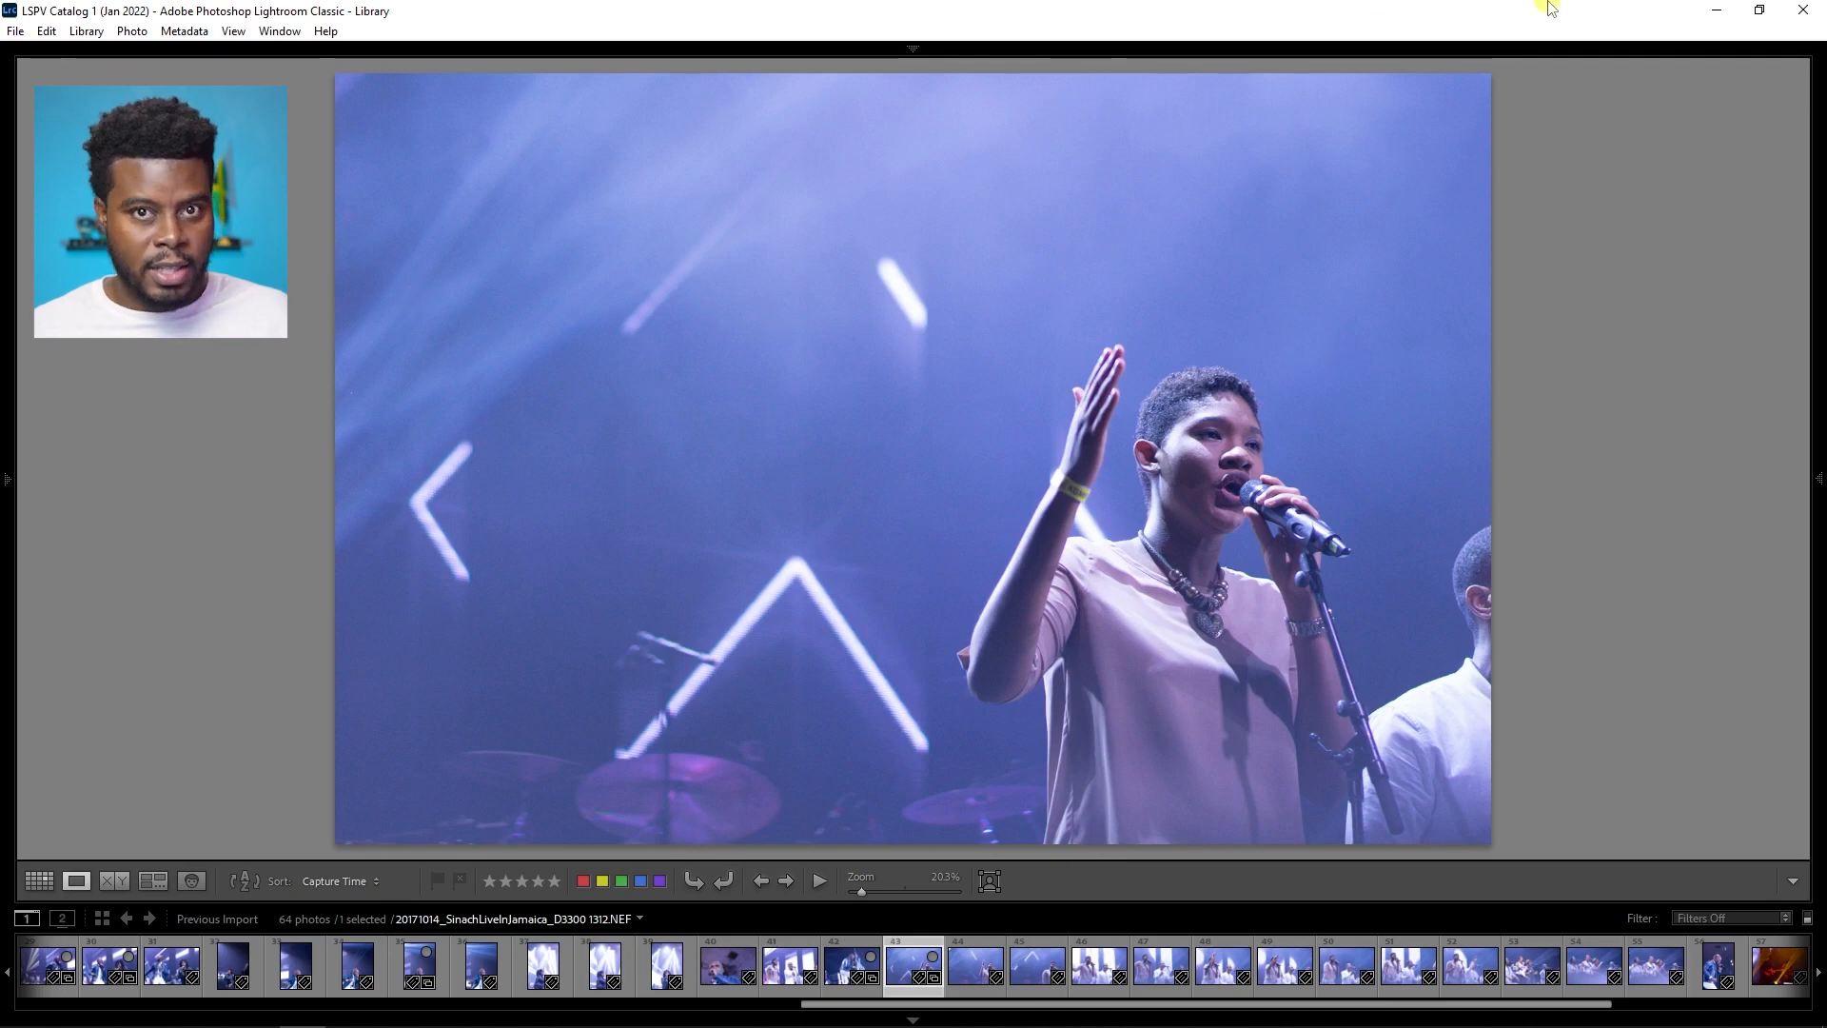
Step: Compare the raised-hand singer shot D3300 1312 with the similar shots 1313 and 1316
key("Right")
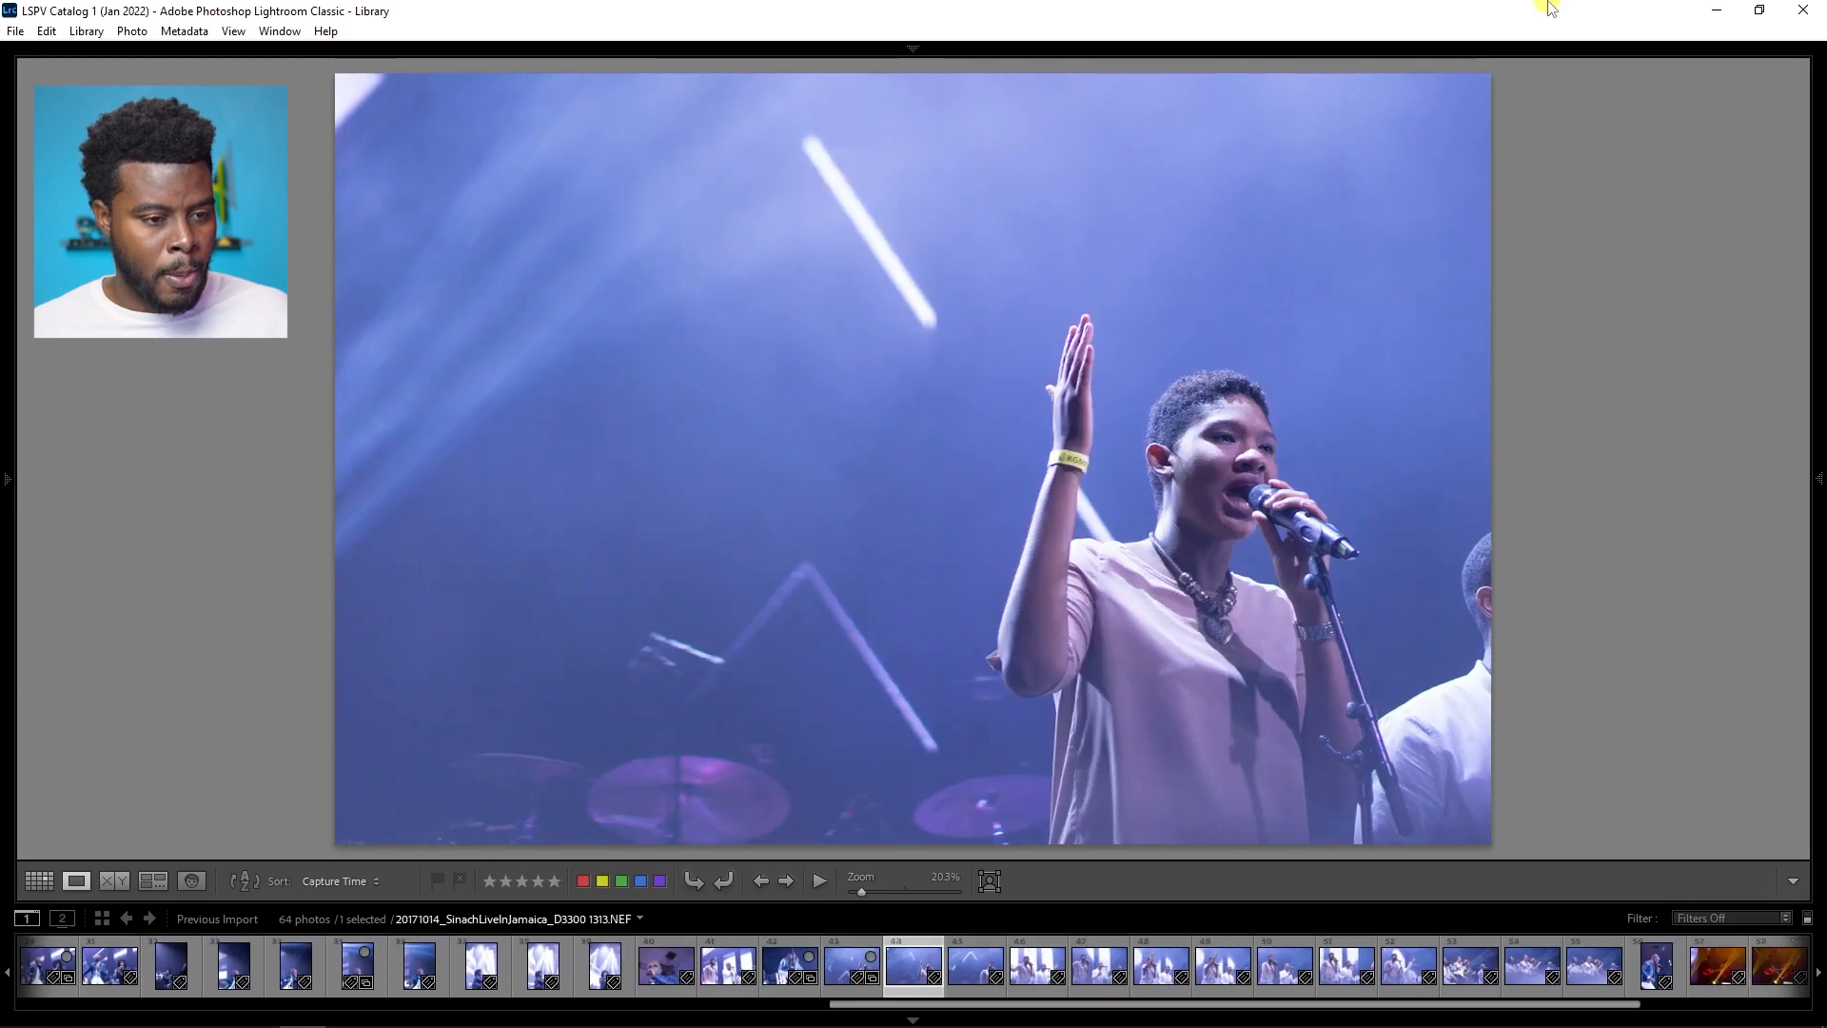
key("Right")
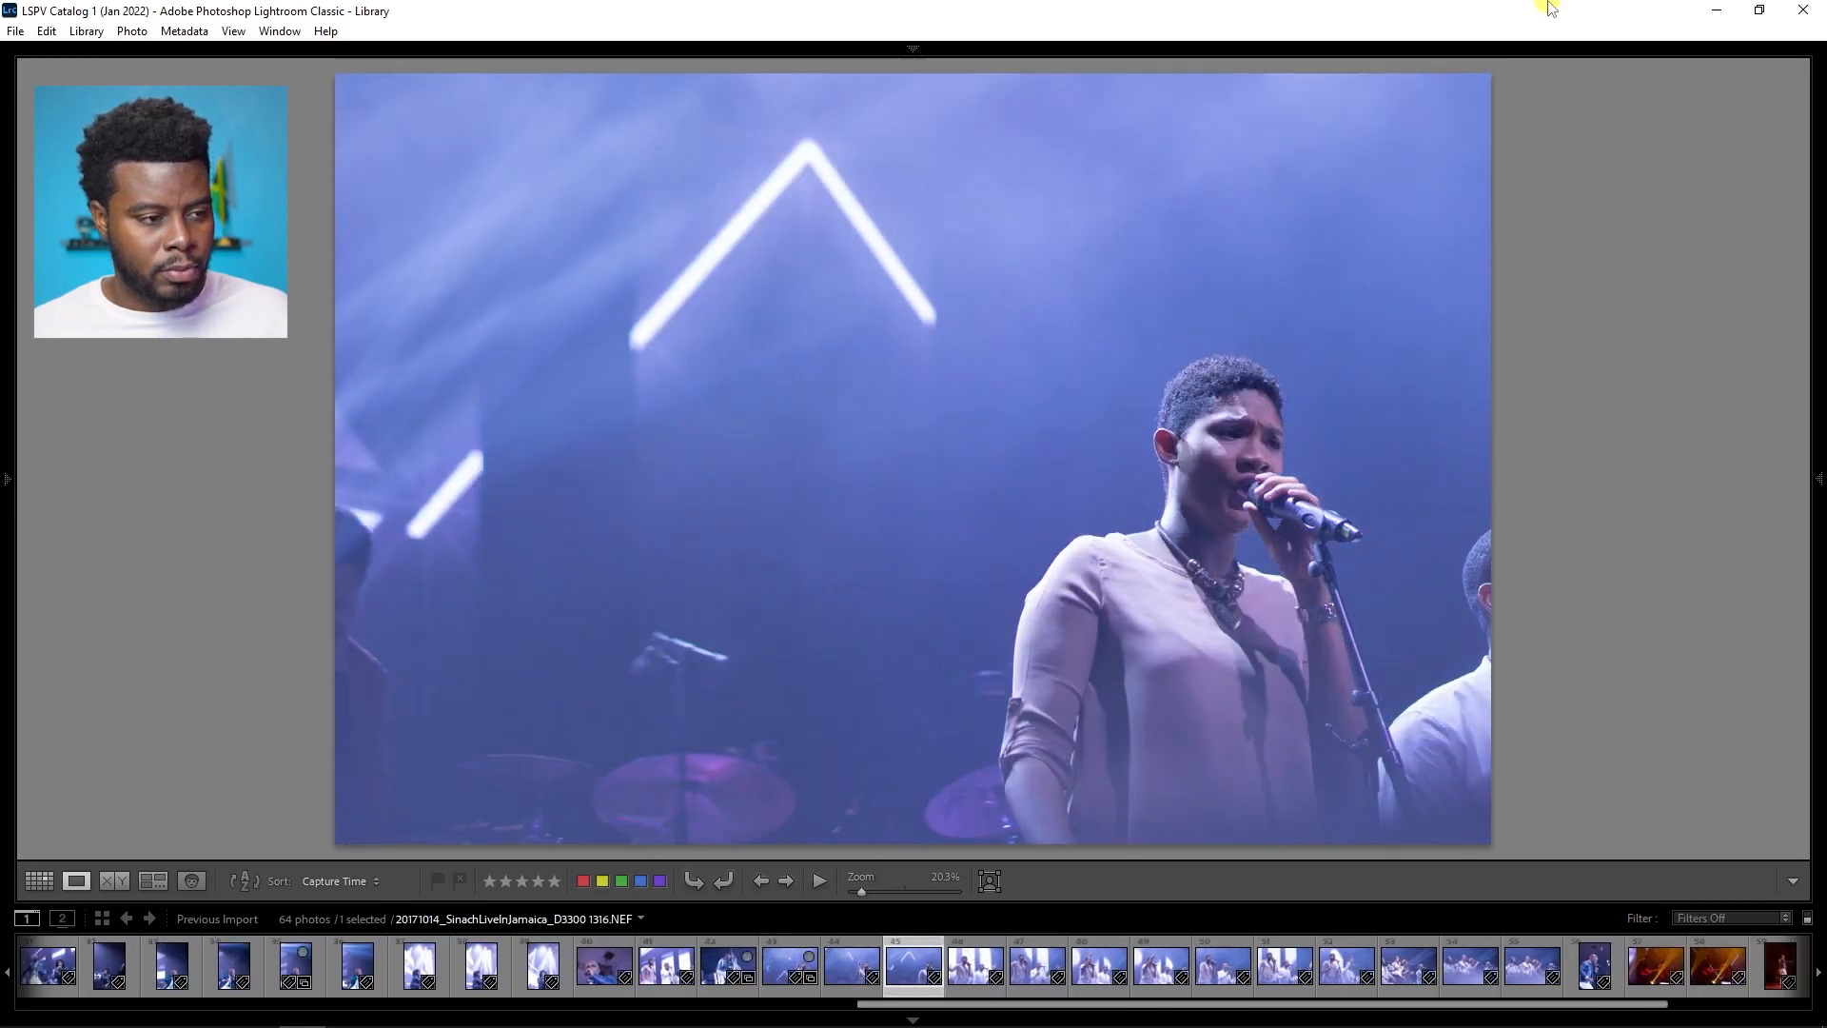
key("Left")
key("Left")
key("Right")
key("Right")
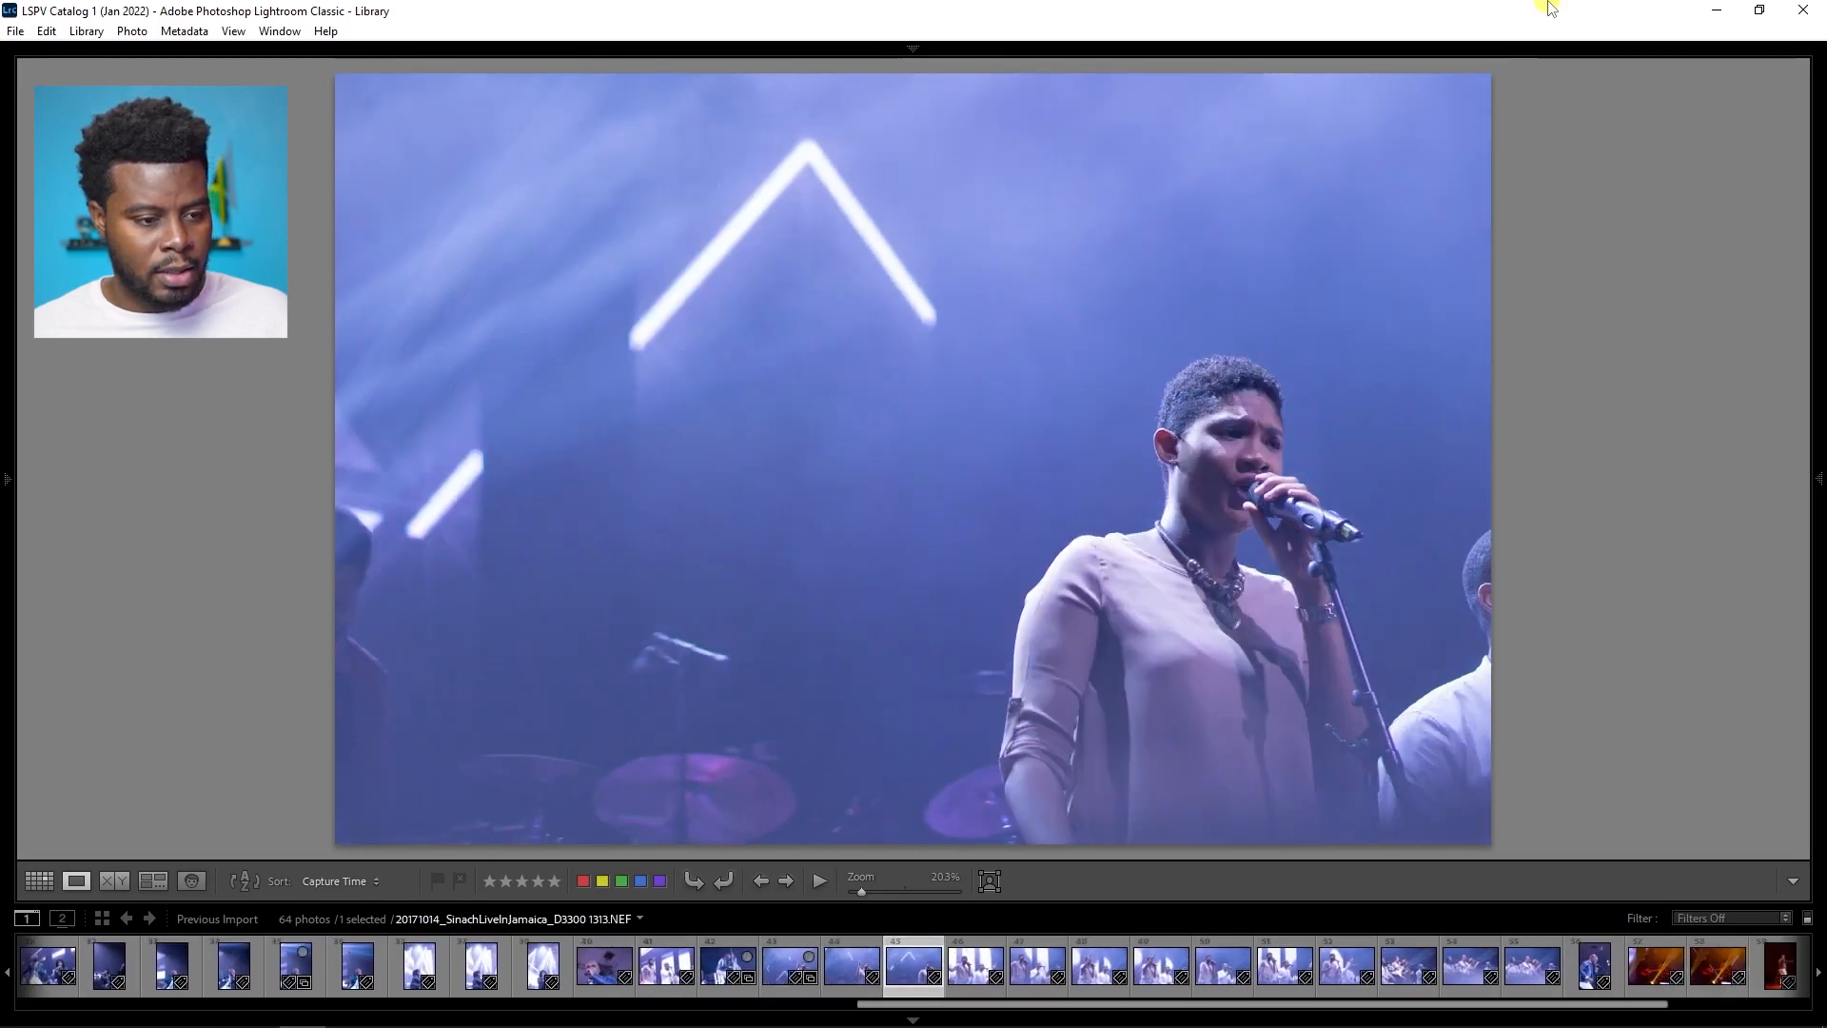
key("Left")
key("Left")
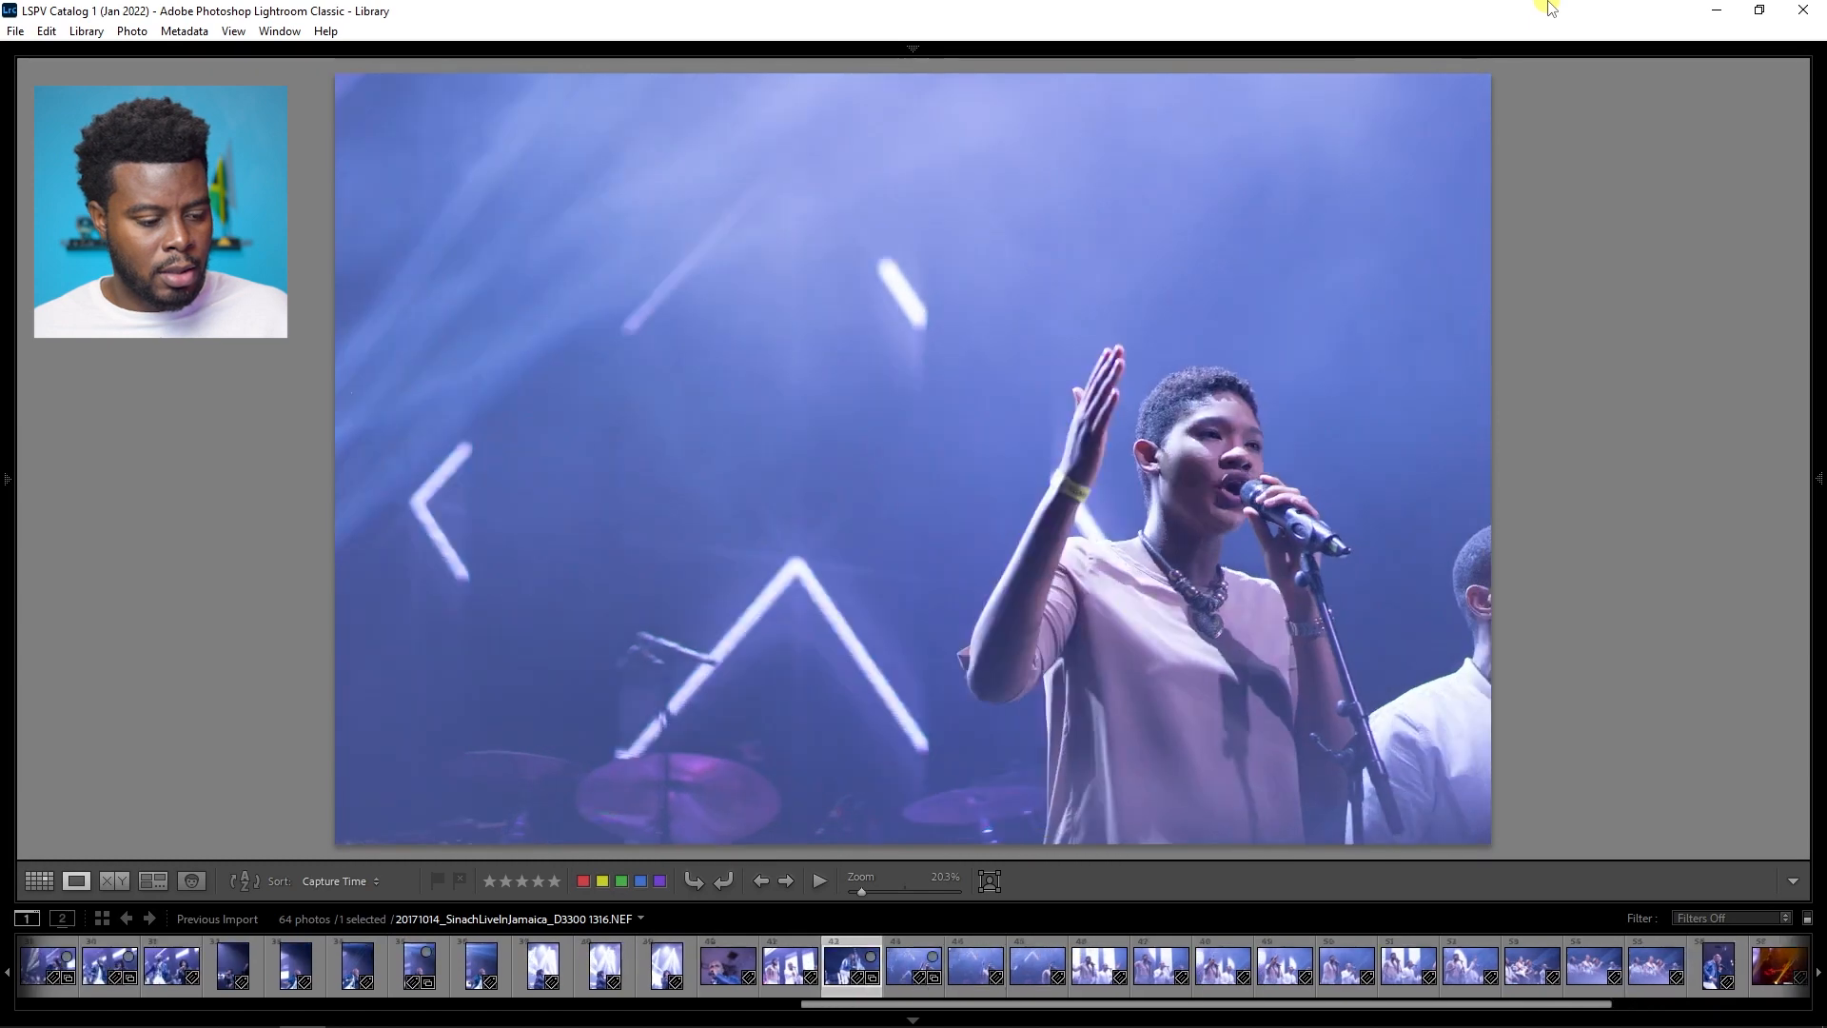
Step: Compare the backing singers group shots D3300 1322, 1324 and 1325
key("Right")
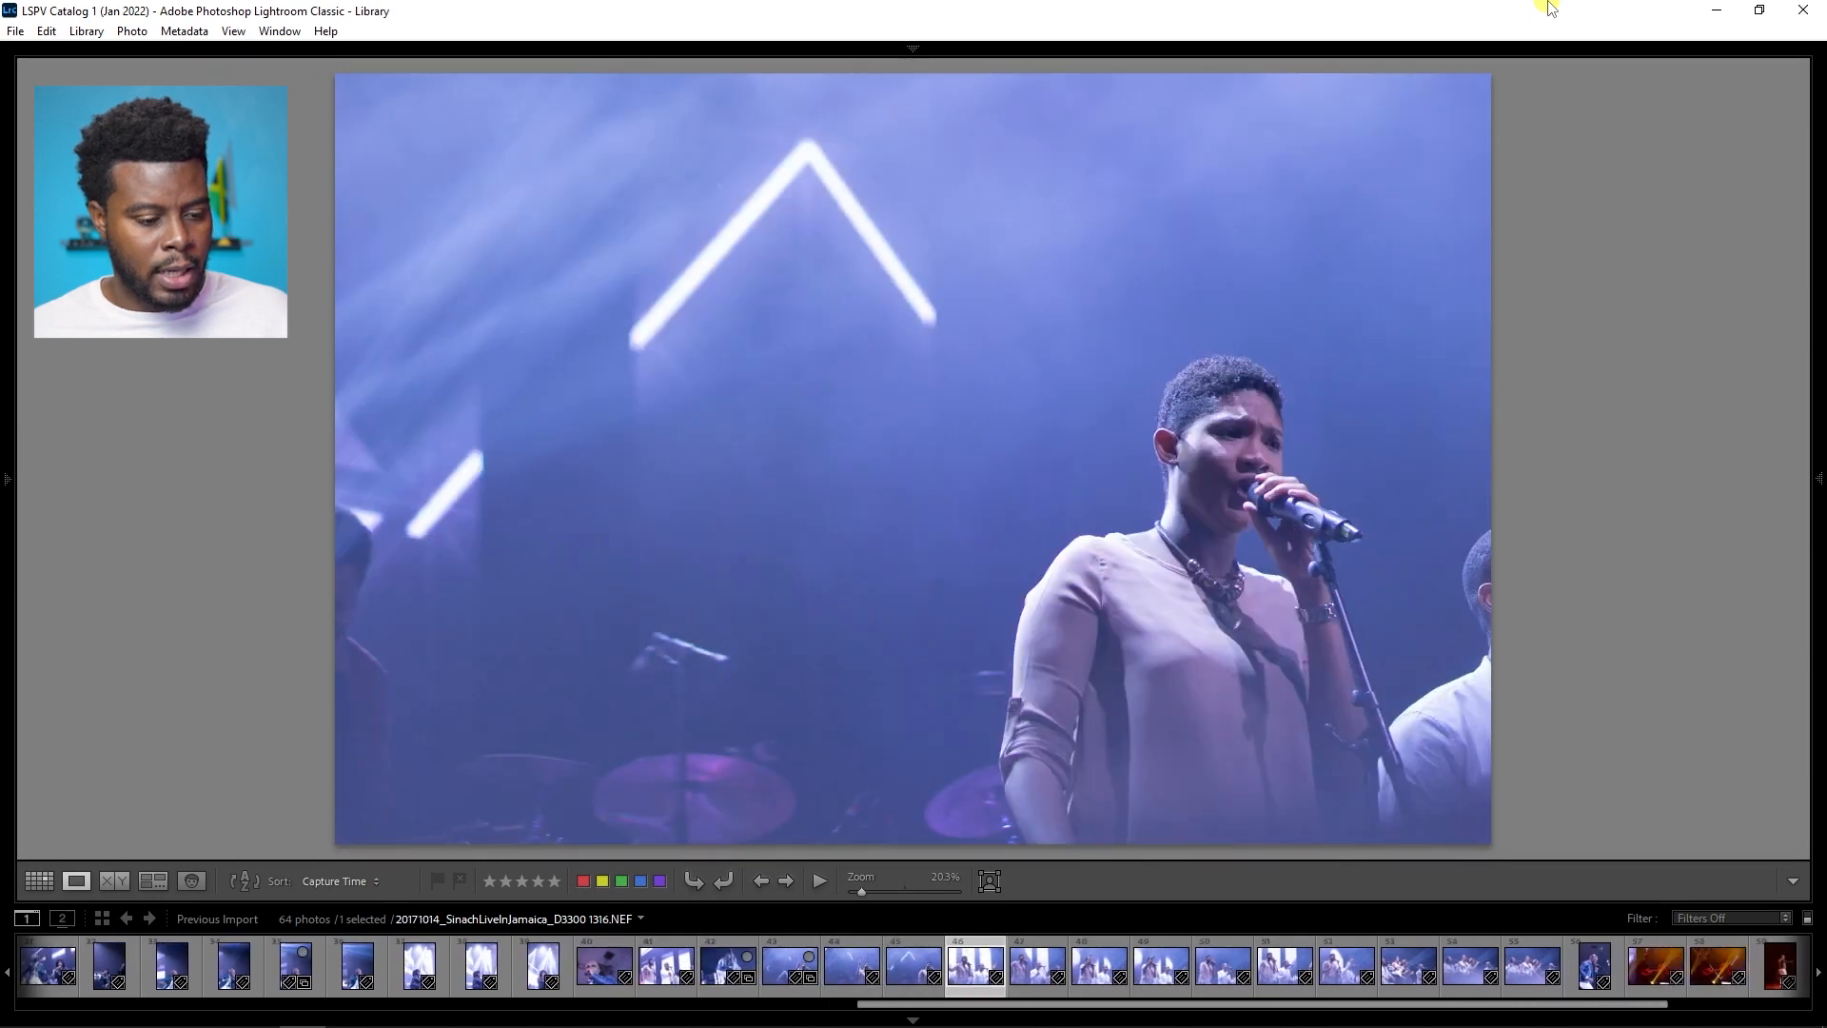
key("Right")
key("Right")
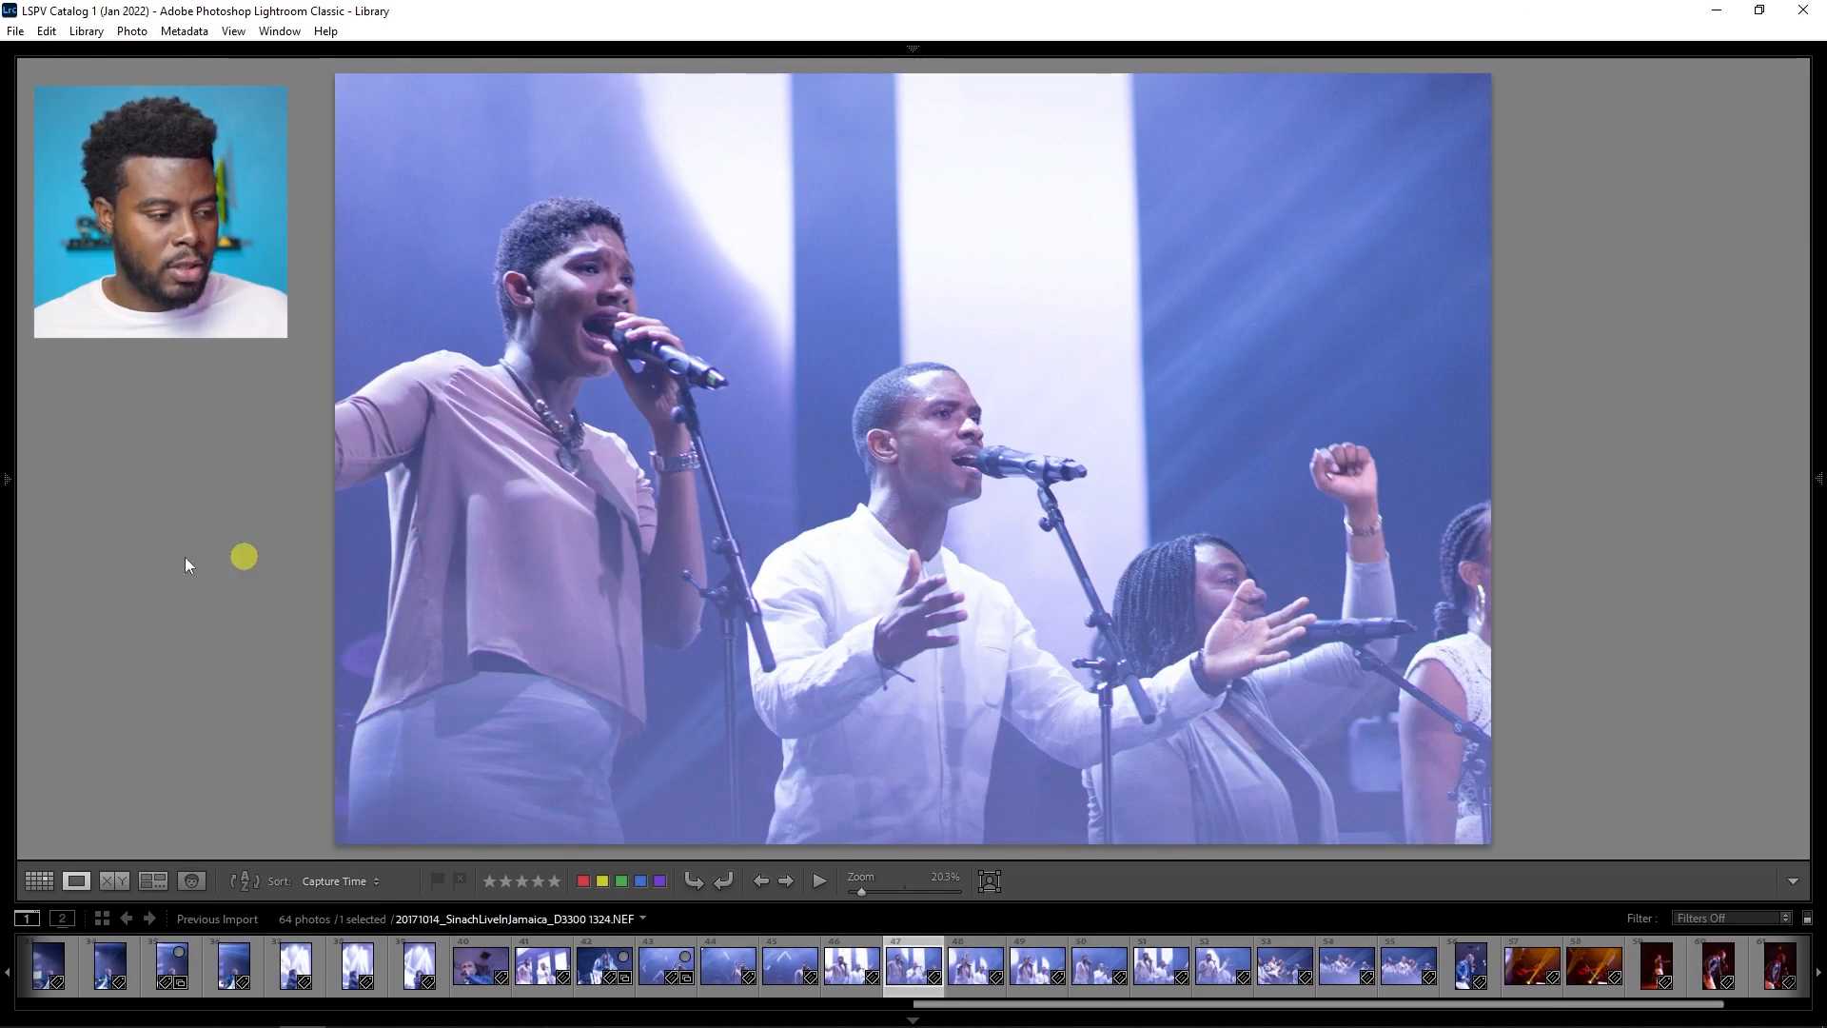
key("Left")
key("Left")
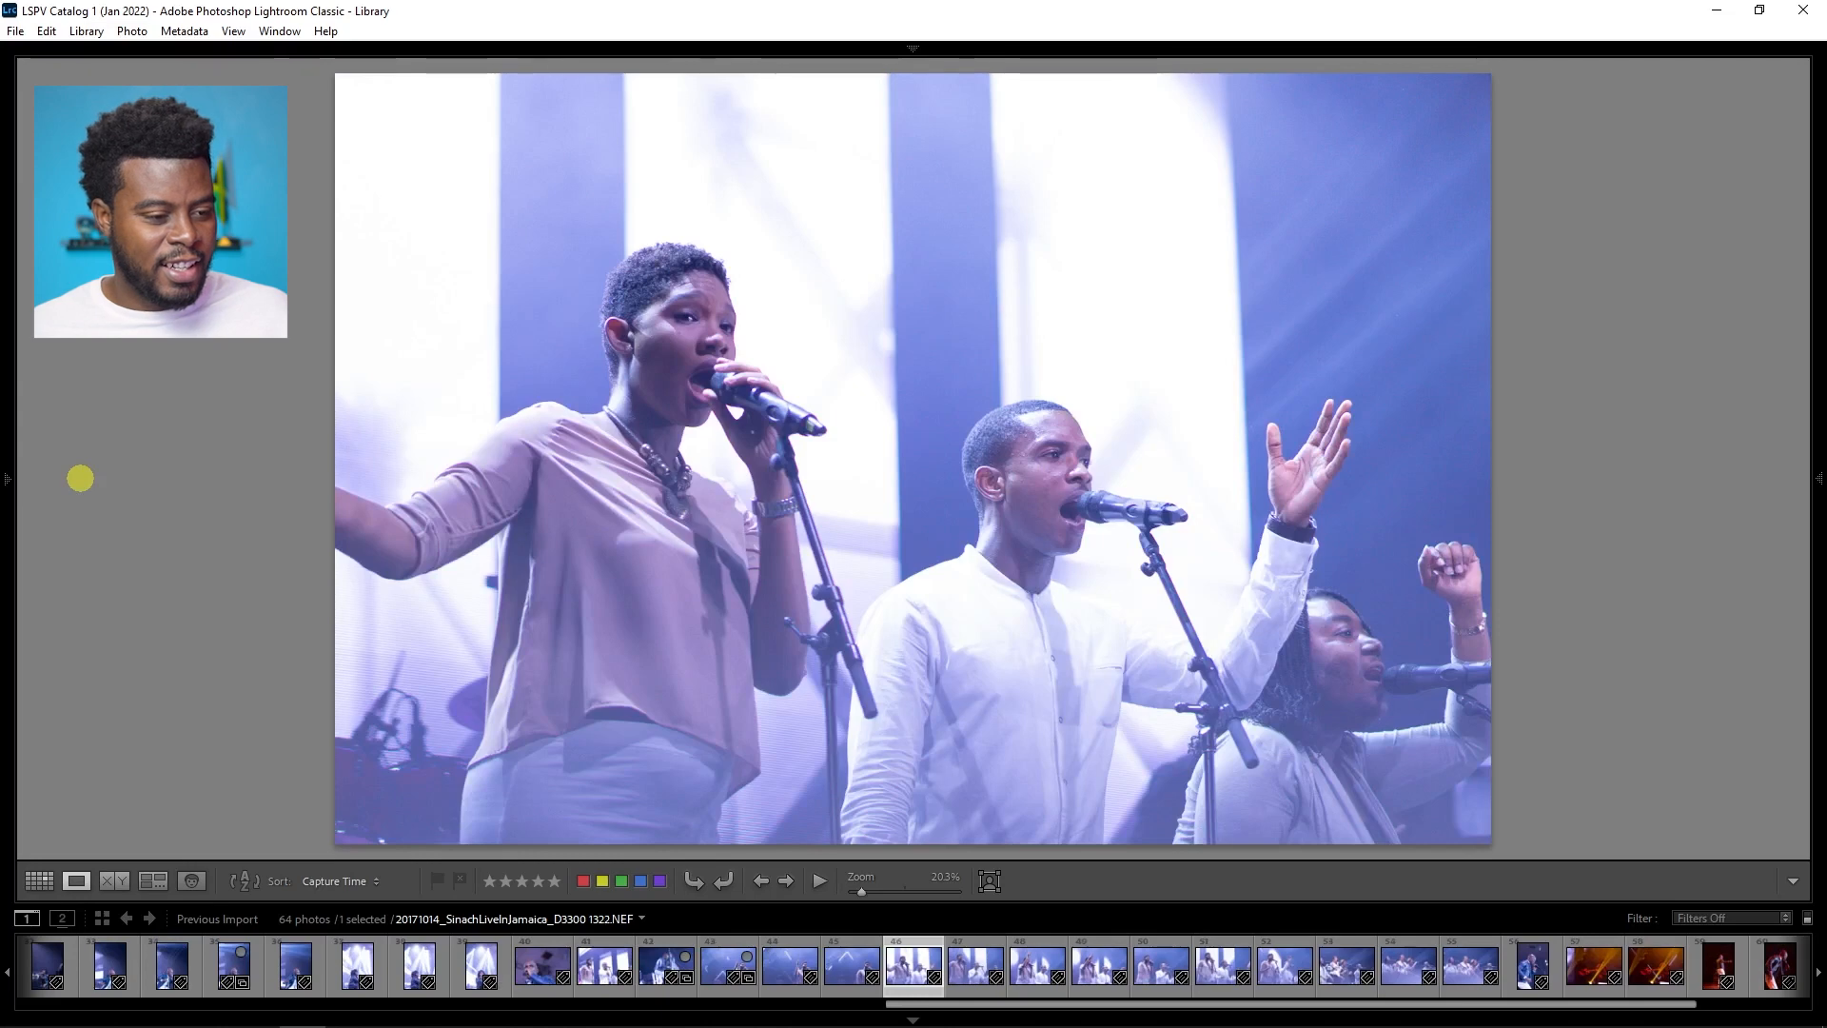
key("Right")
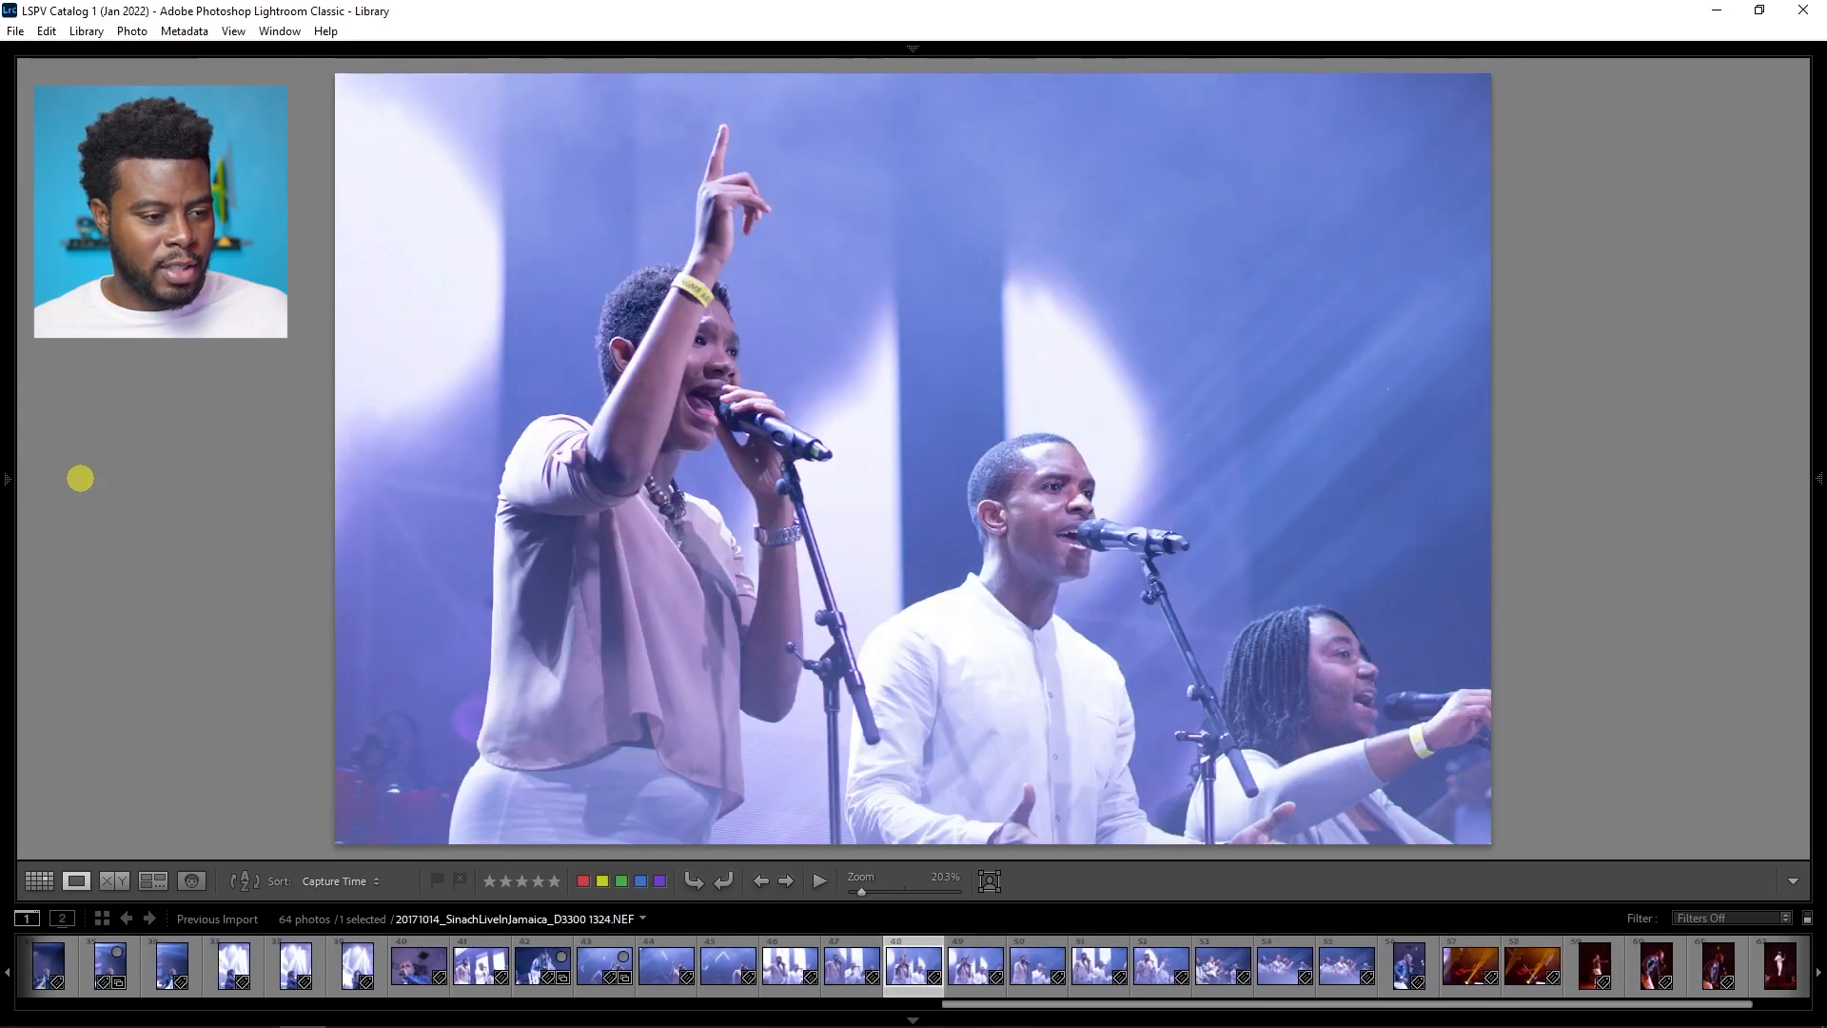
key("Left")
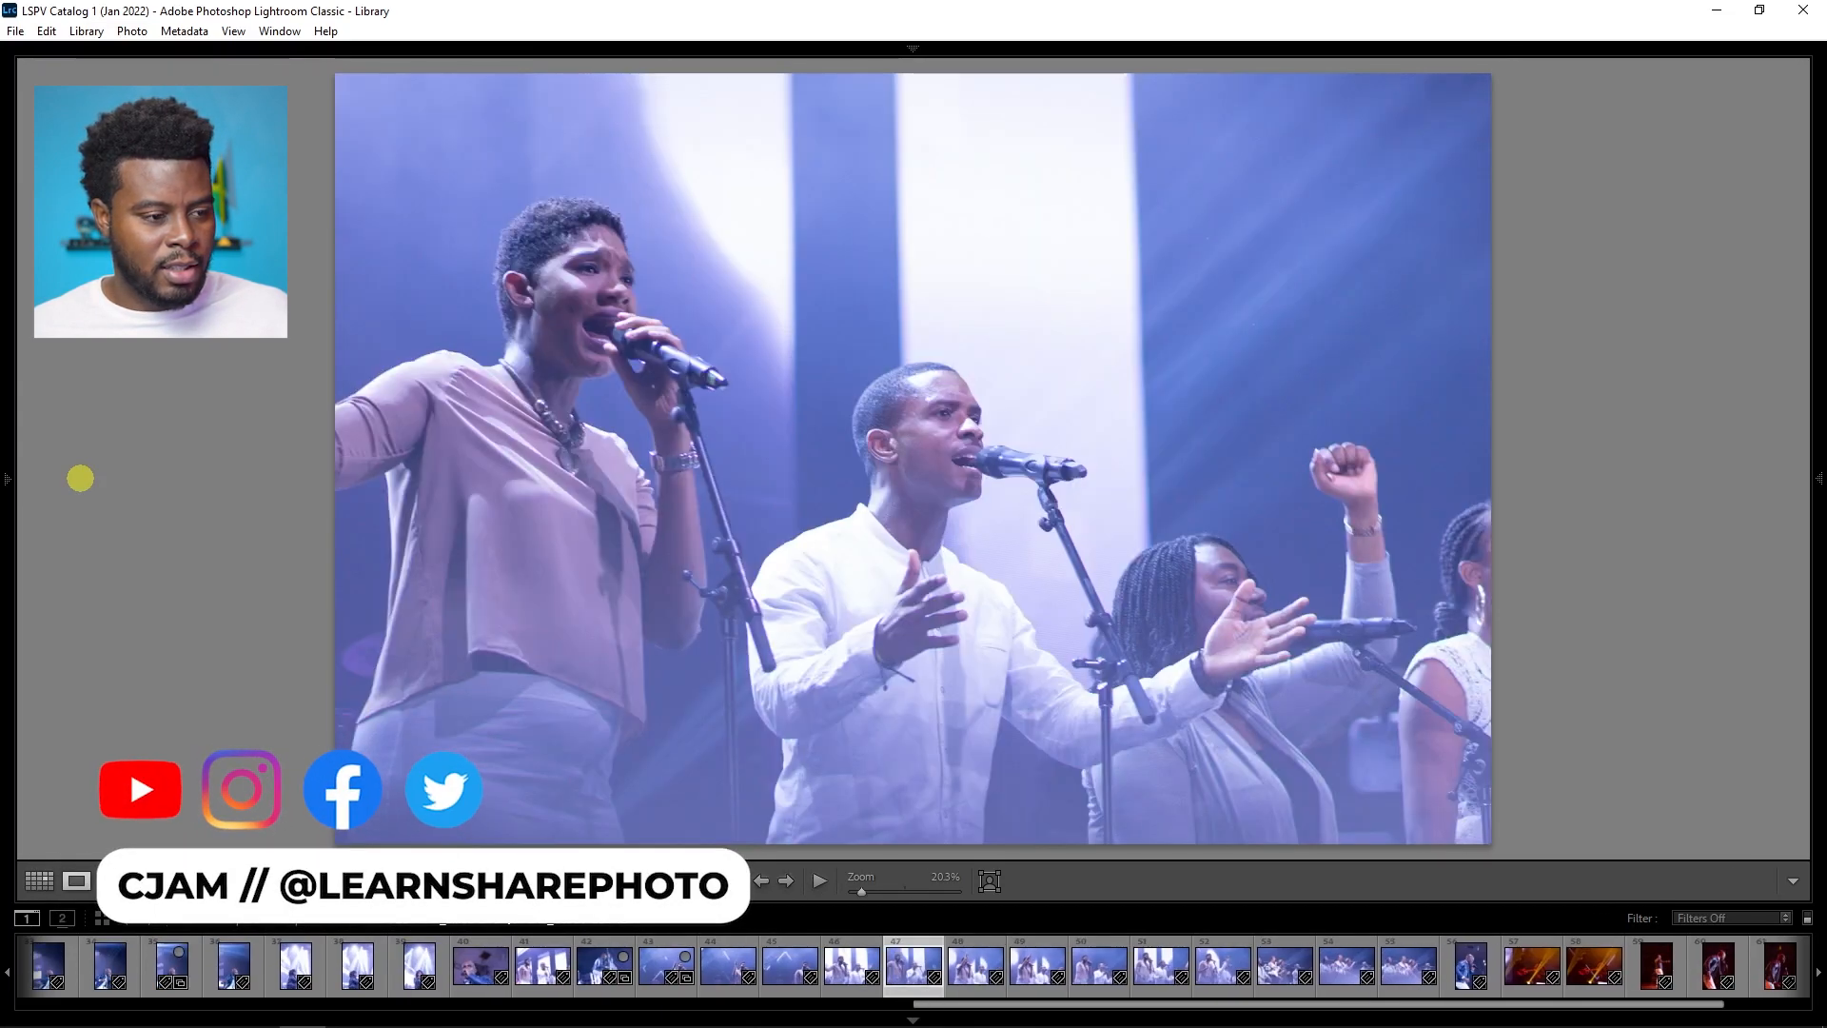
key("Right")
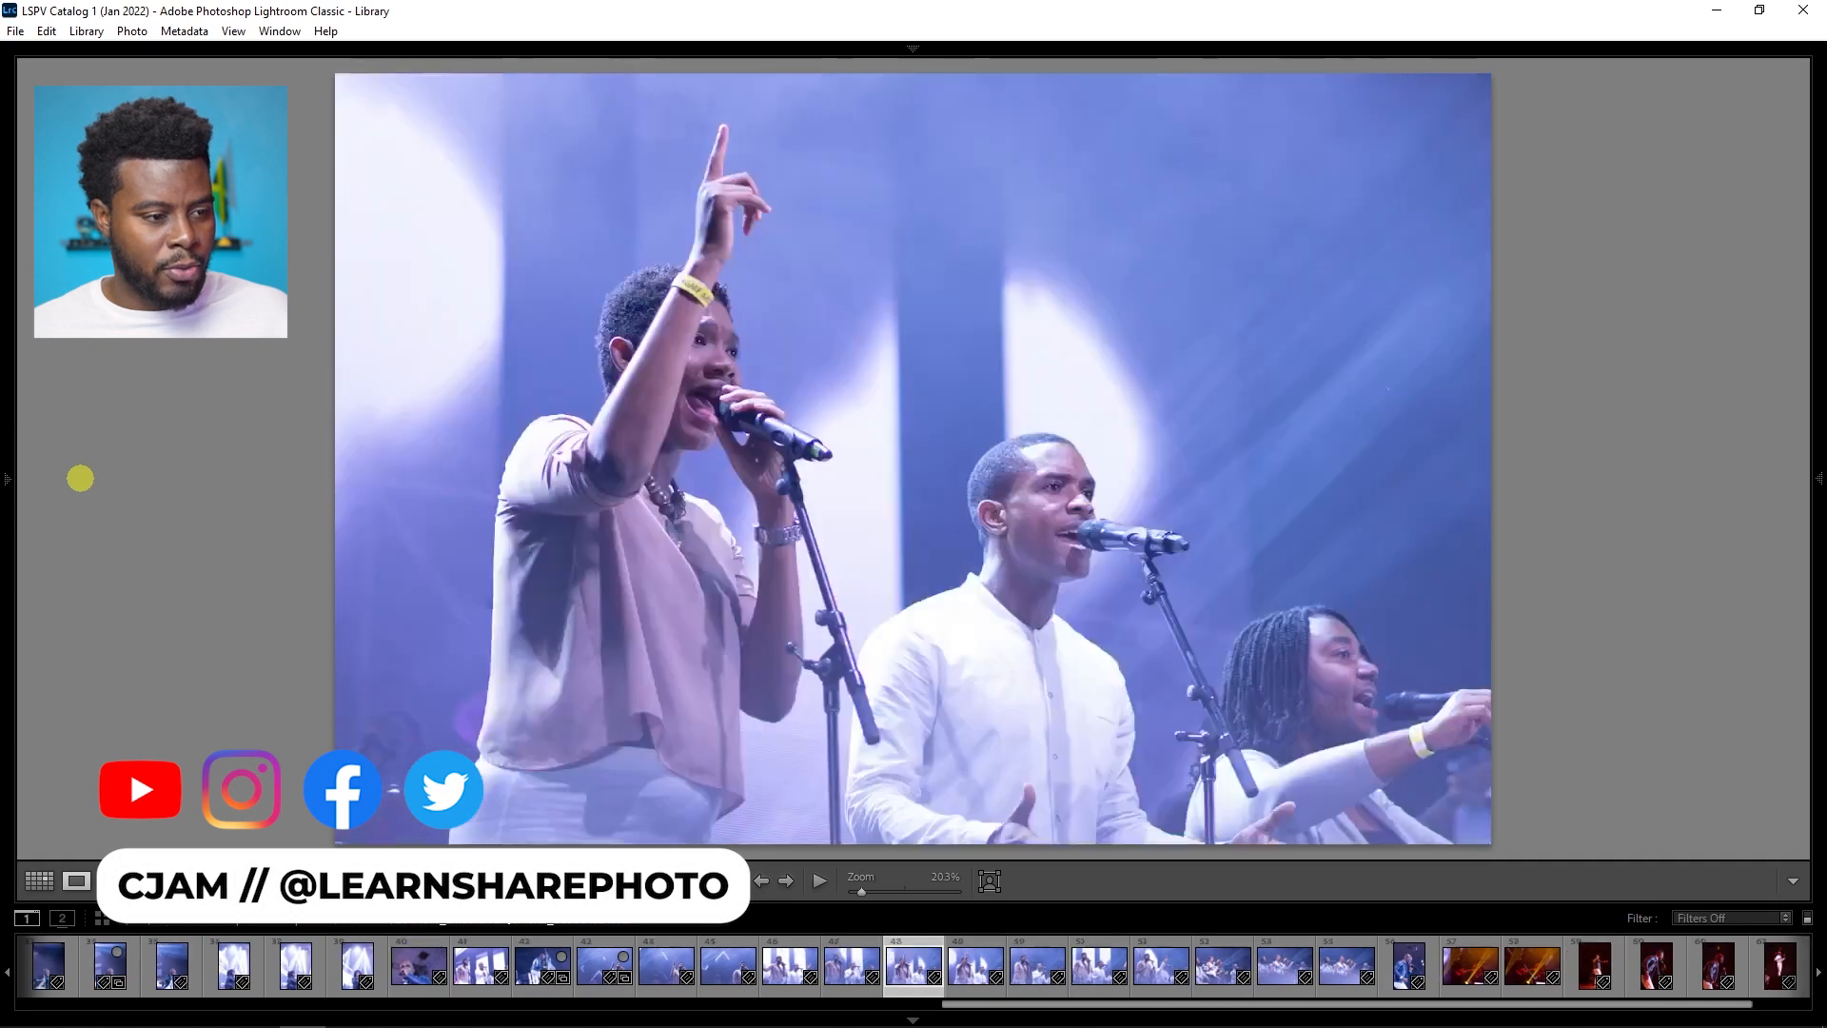
Step: Compare the pointing backing singer shots D3300 1325 and 1327 and add 1327 to the Quick Collection
key("Right")
key("Left")
key("Right")
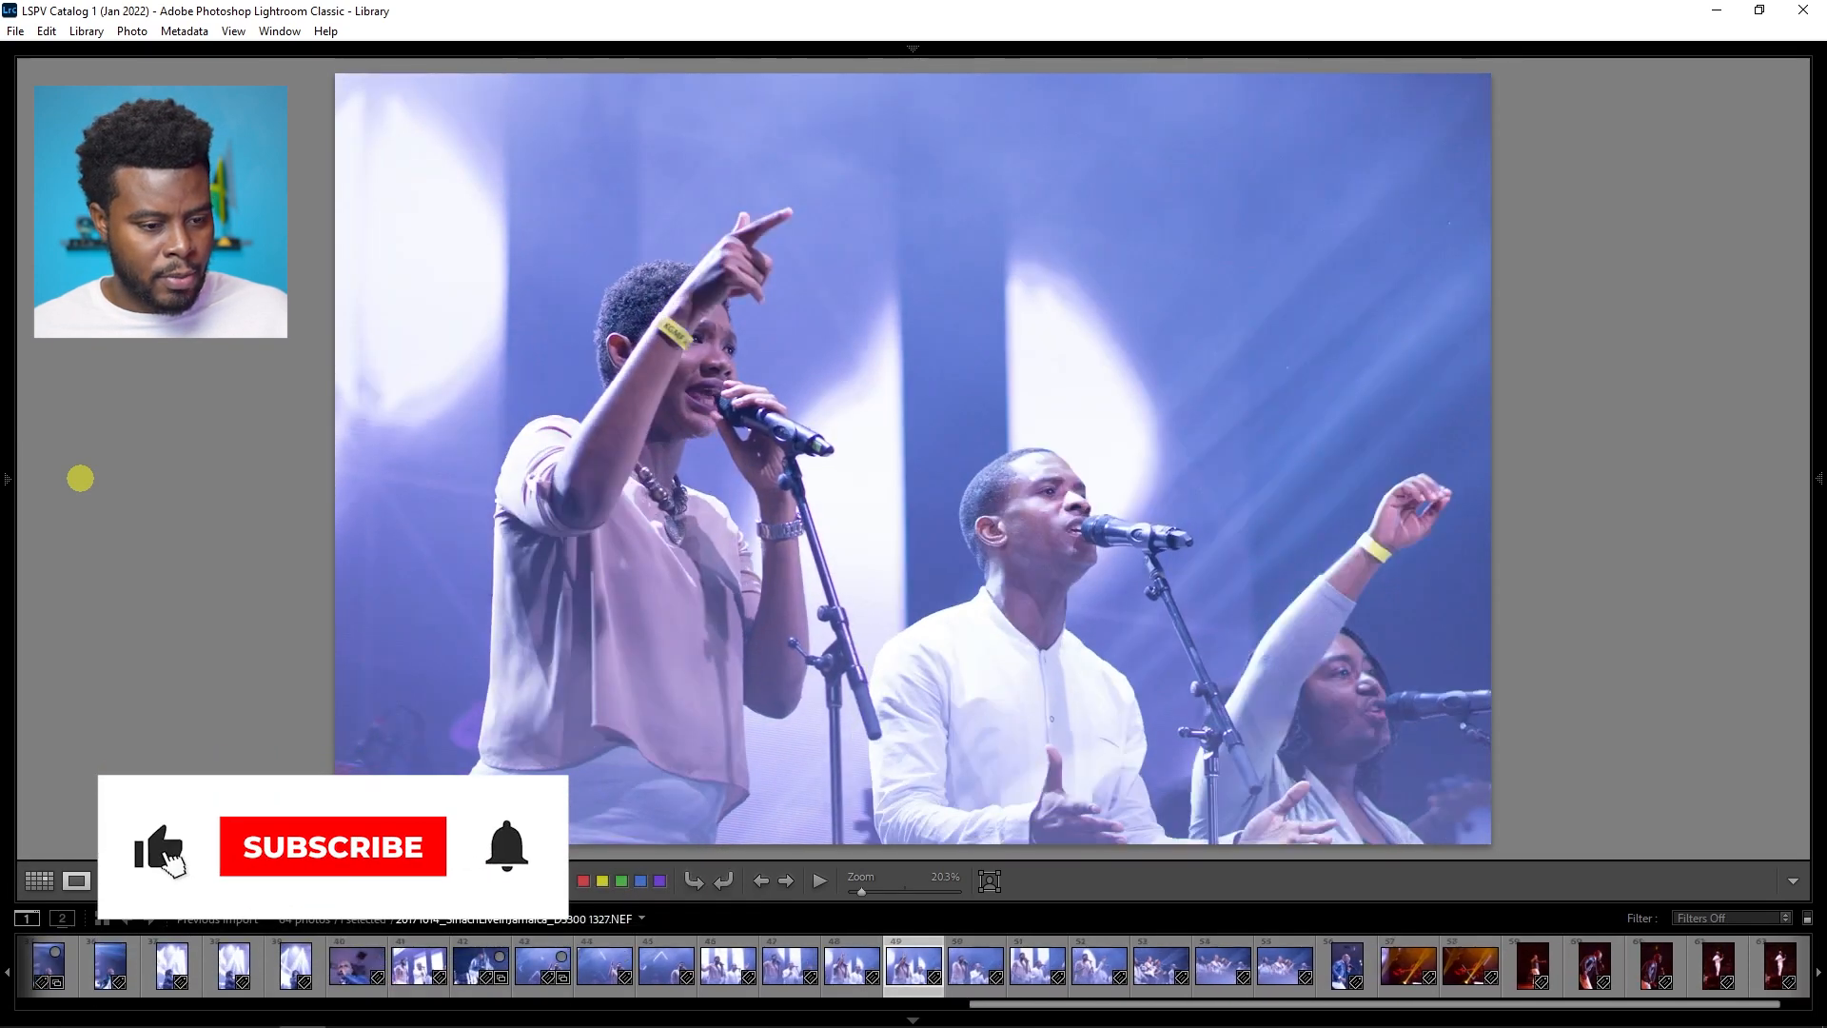
key("Left")
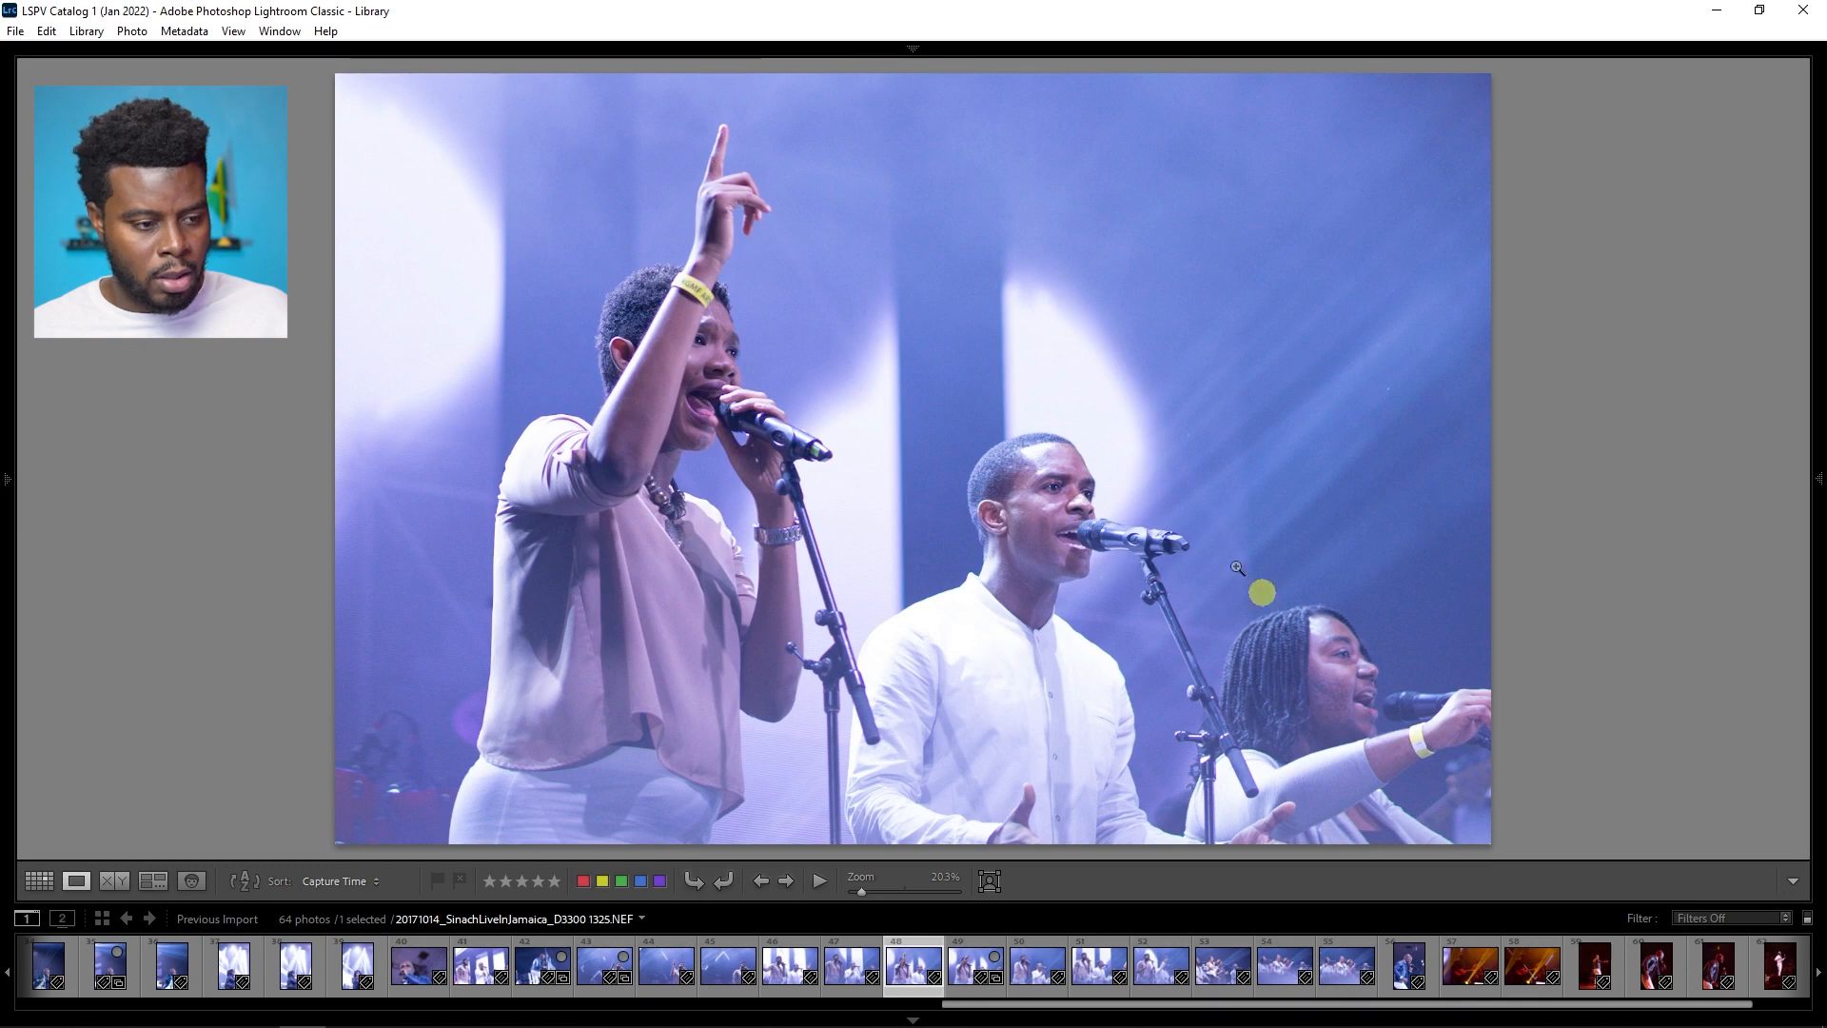
Step: Compare the backing singers shots D3300 1327 and 1330, and add shot 1331 to the Quick Collection
key("Right")
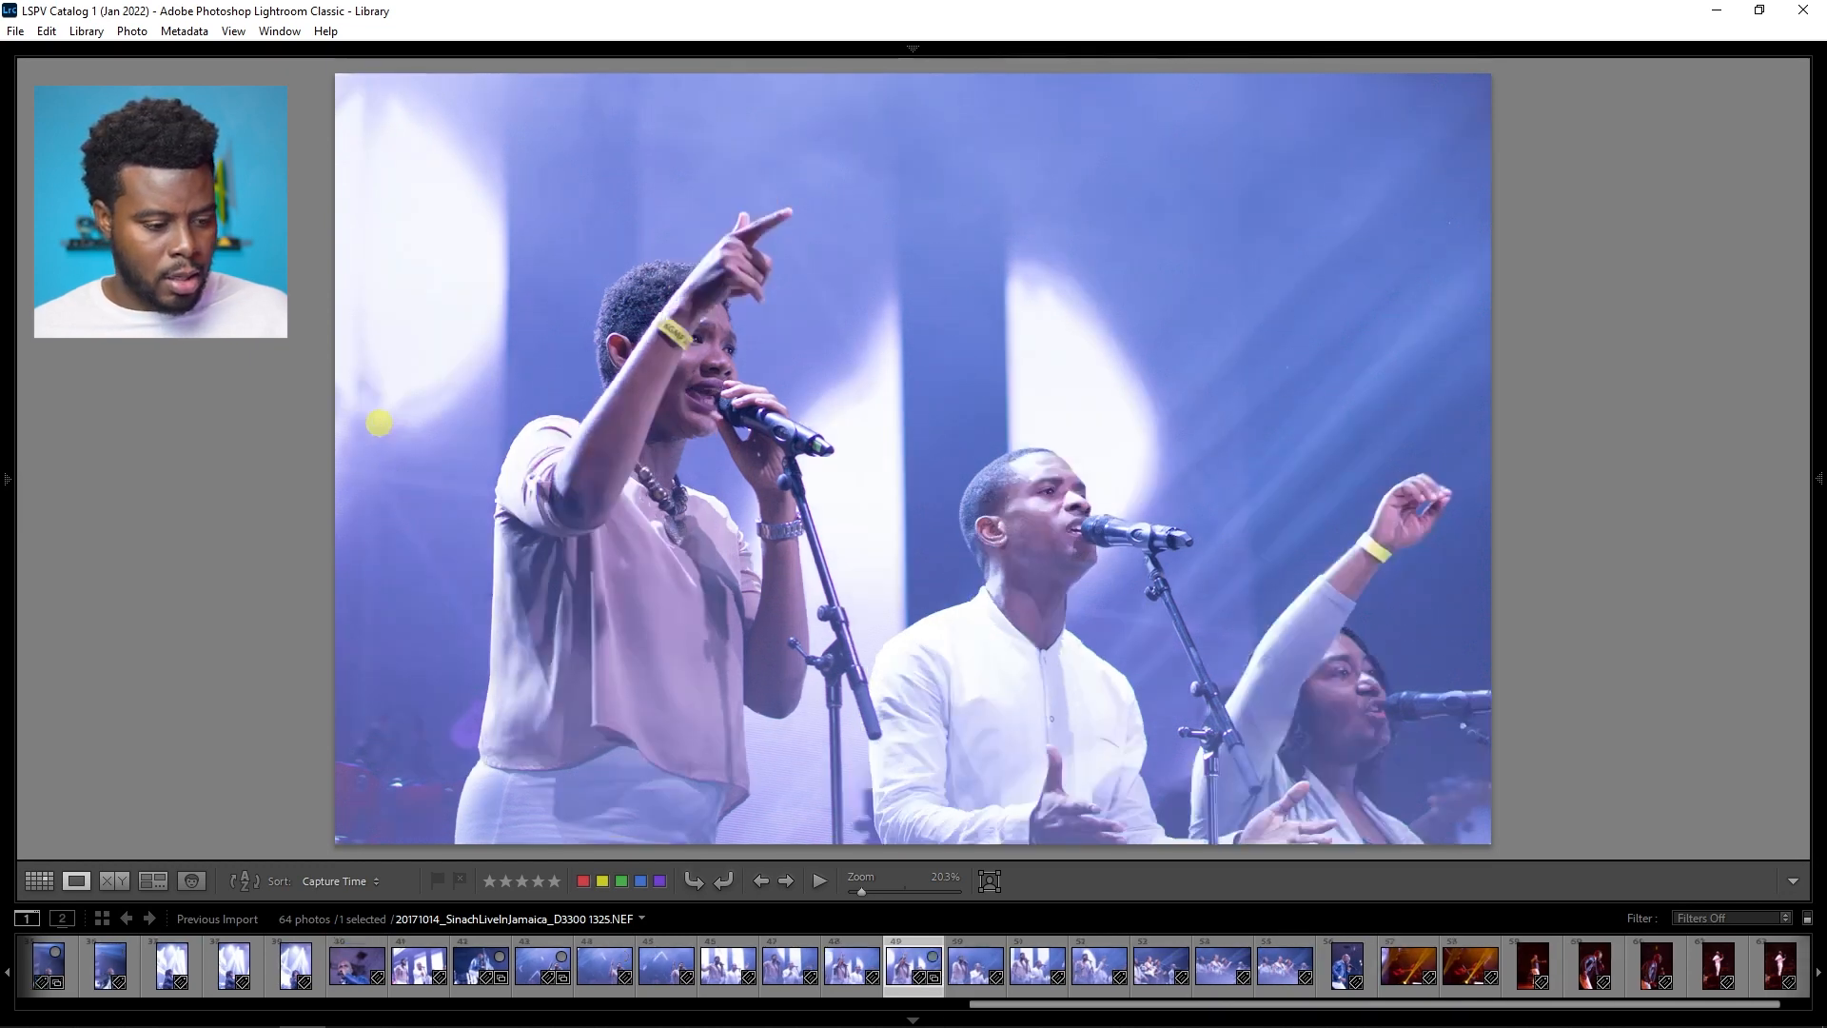
key("Right")
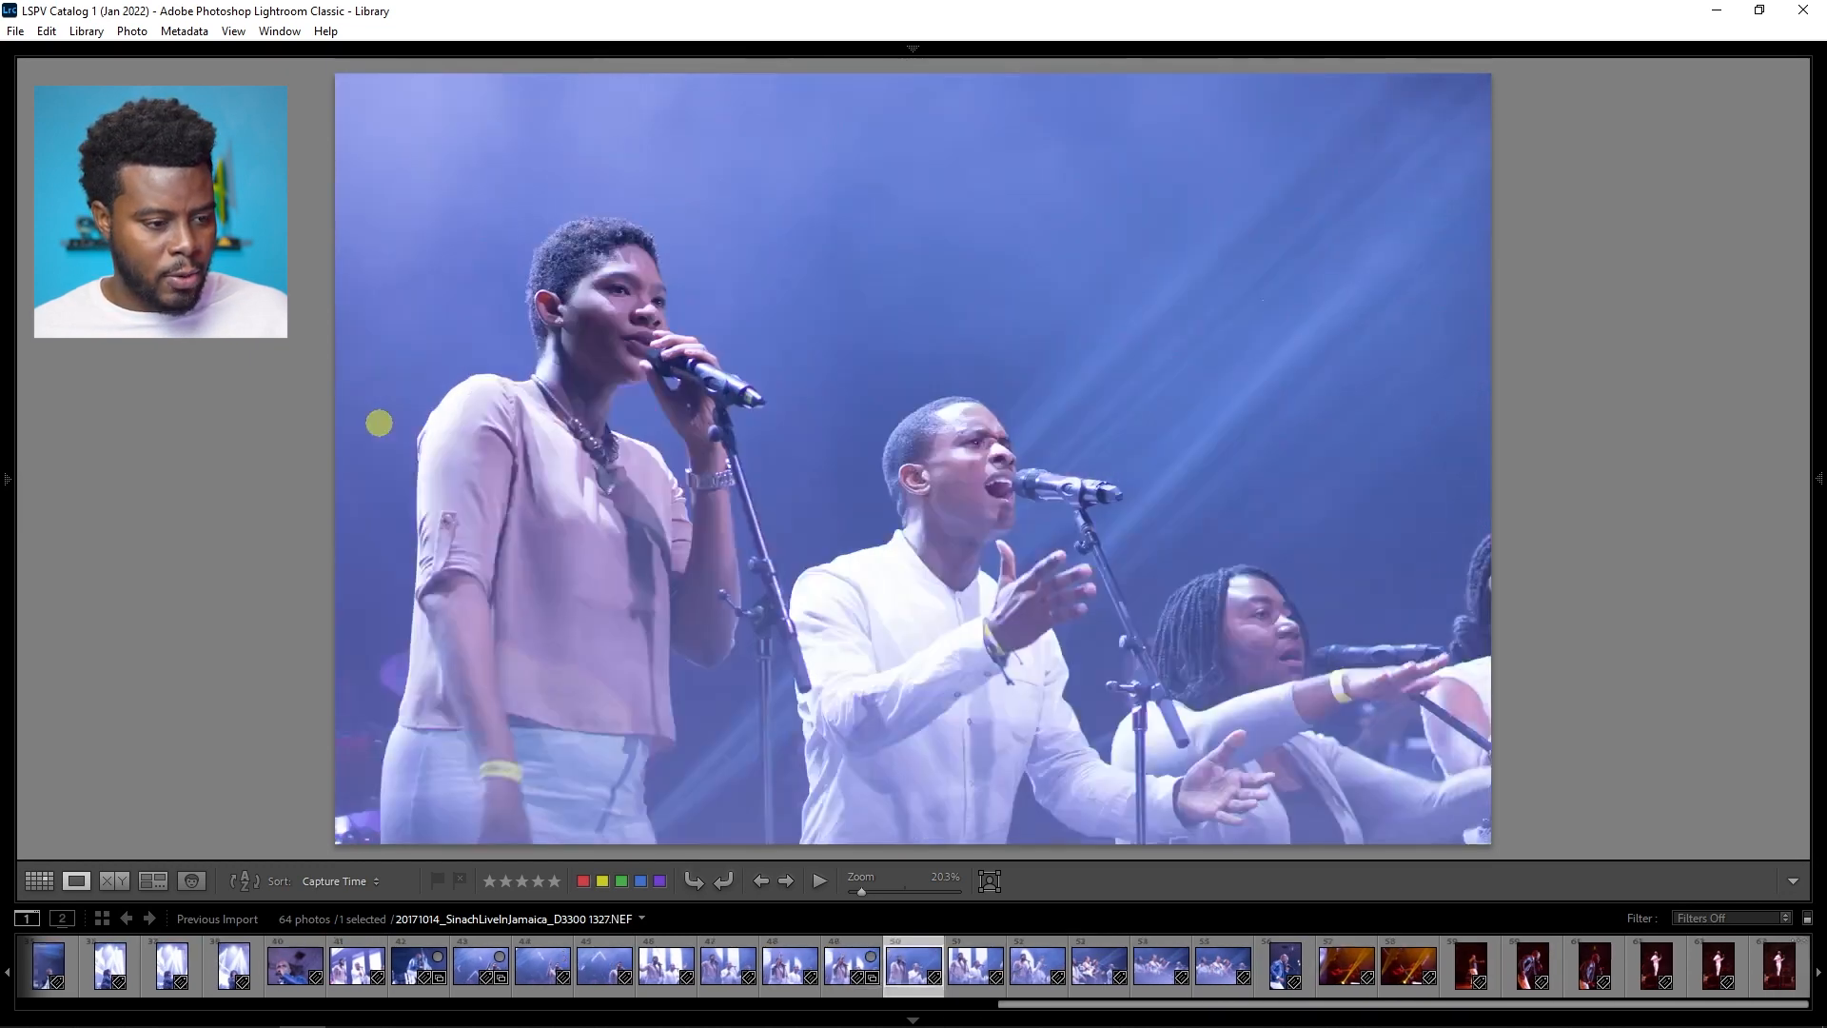
key("Left")
key("Right")
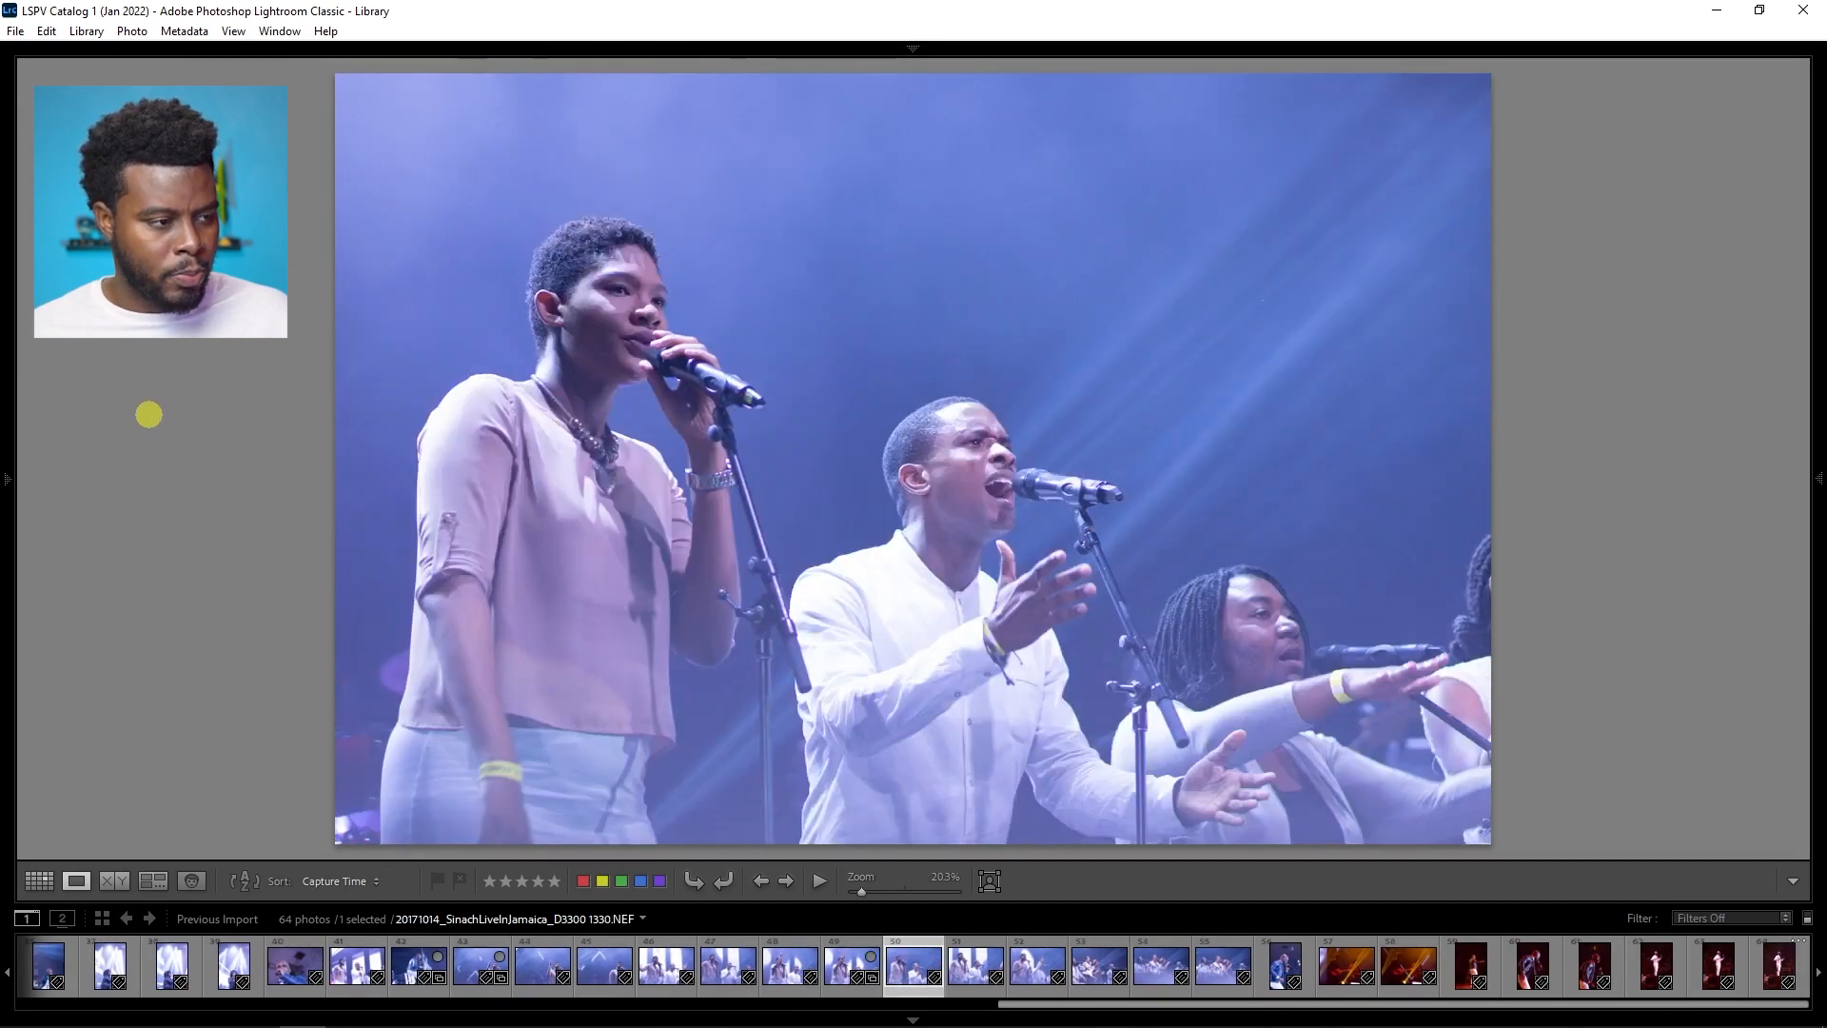
key("Right")
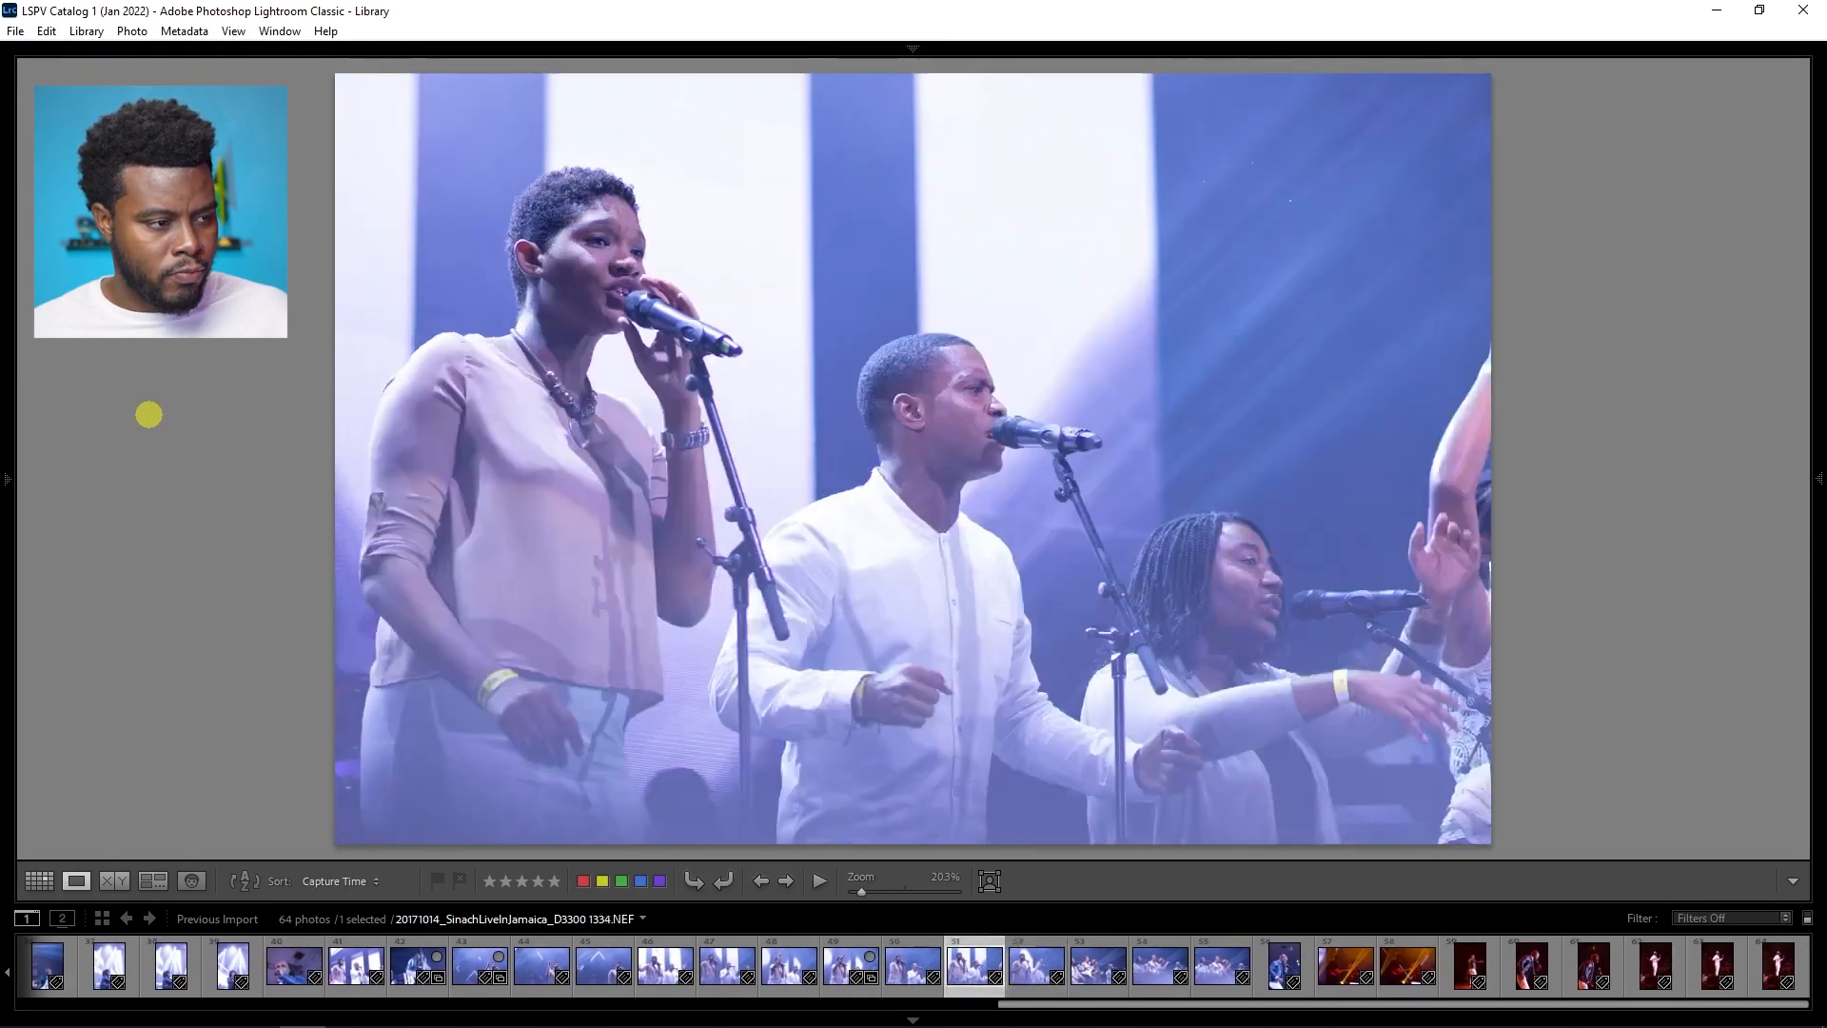
key("b")
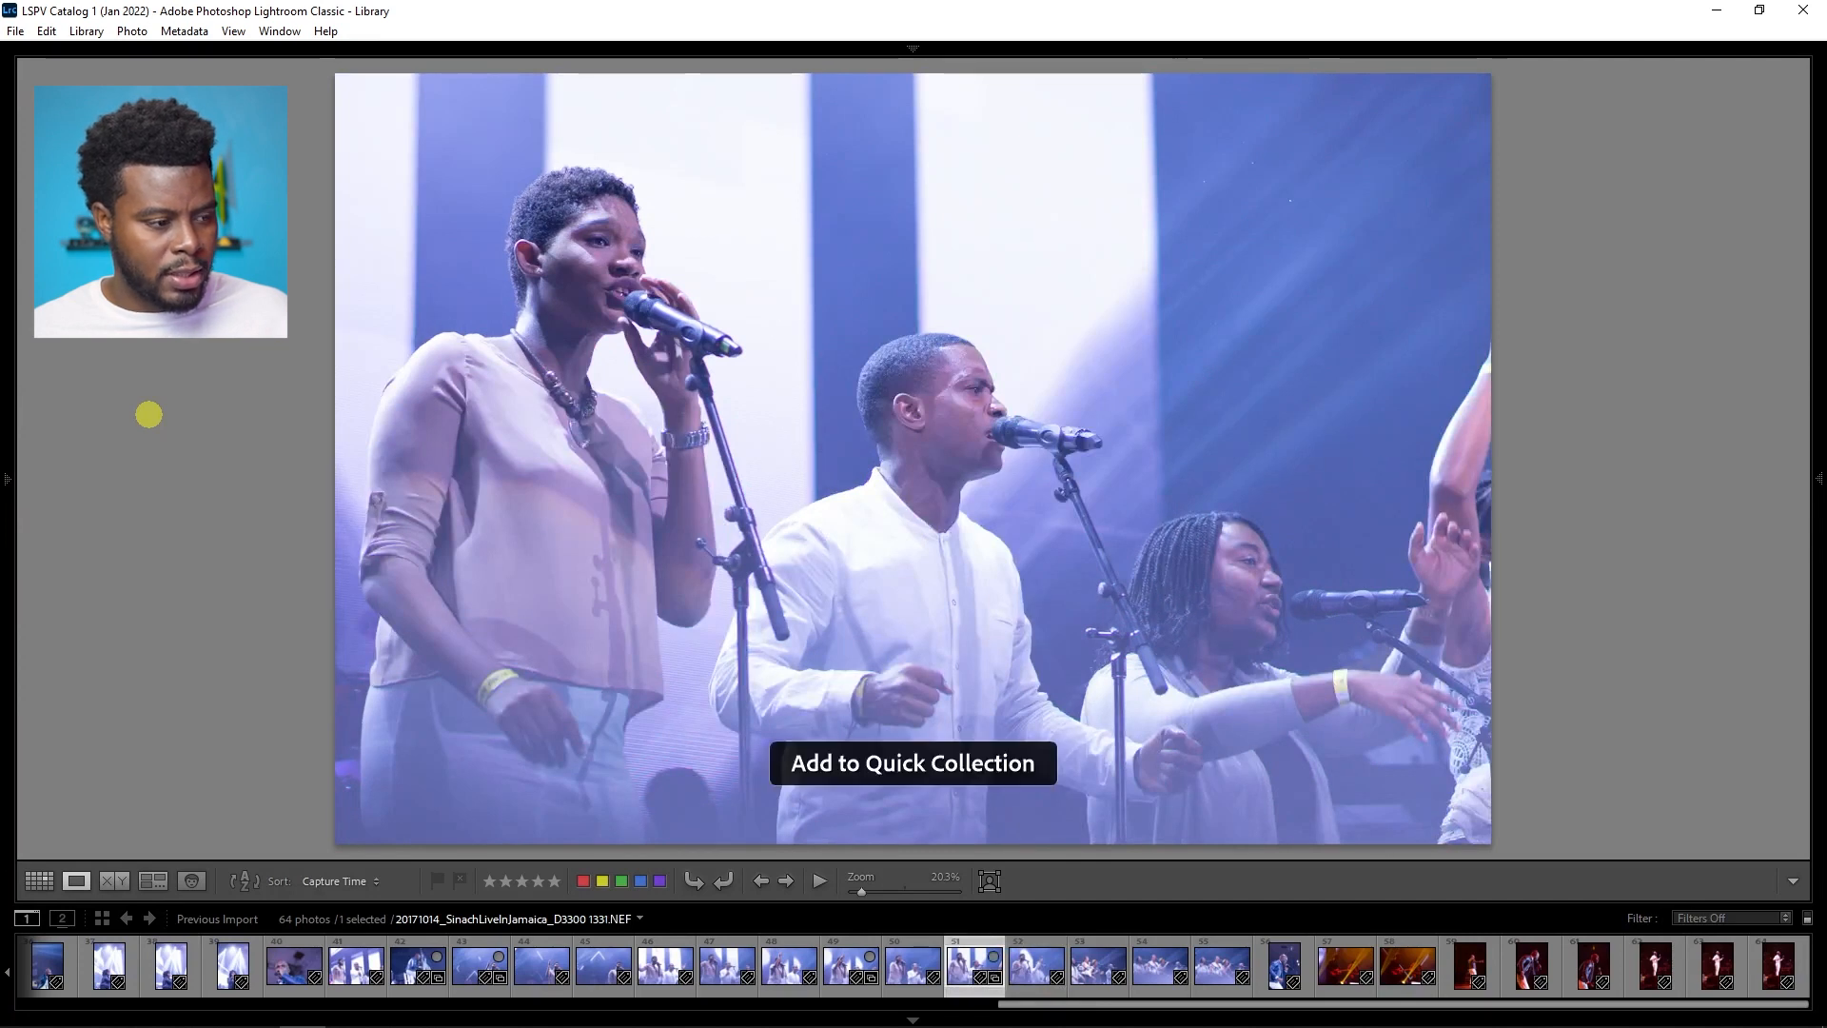
Step: Compare the backing singers shots D3300 1334 and 1335 with the following shot, and add 1335 to the Quick Collection
key("Right")
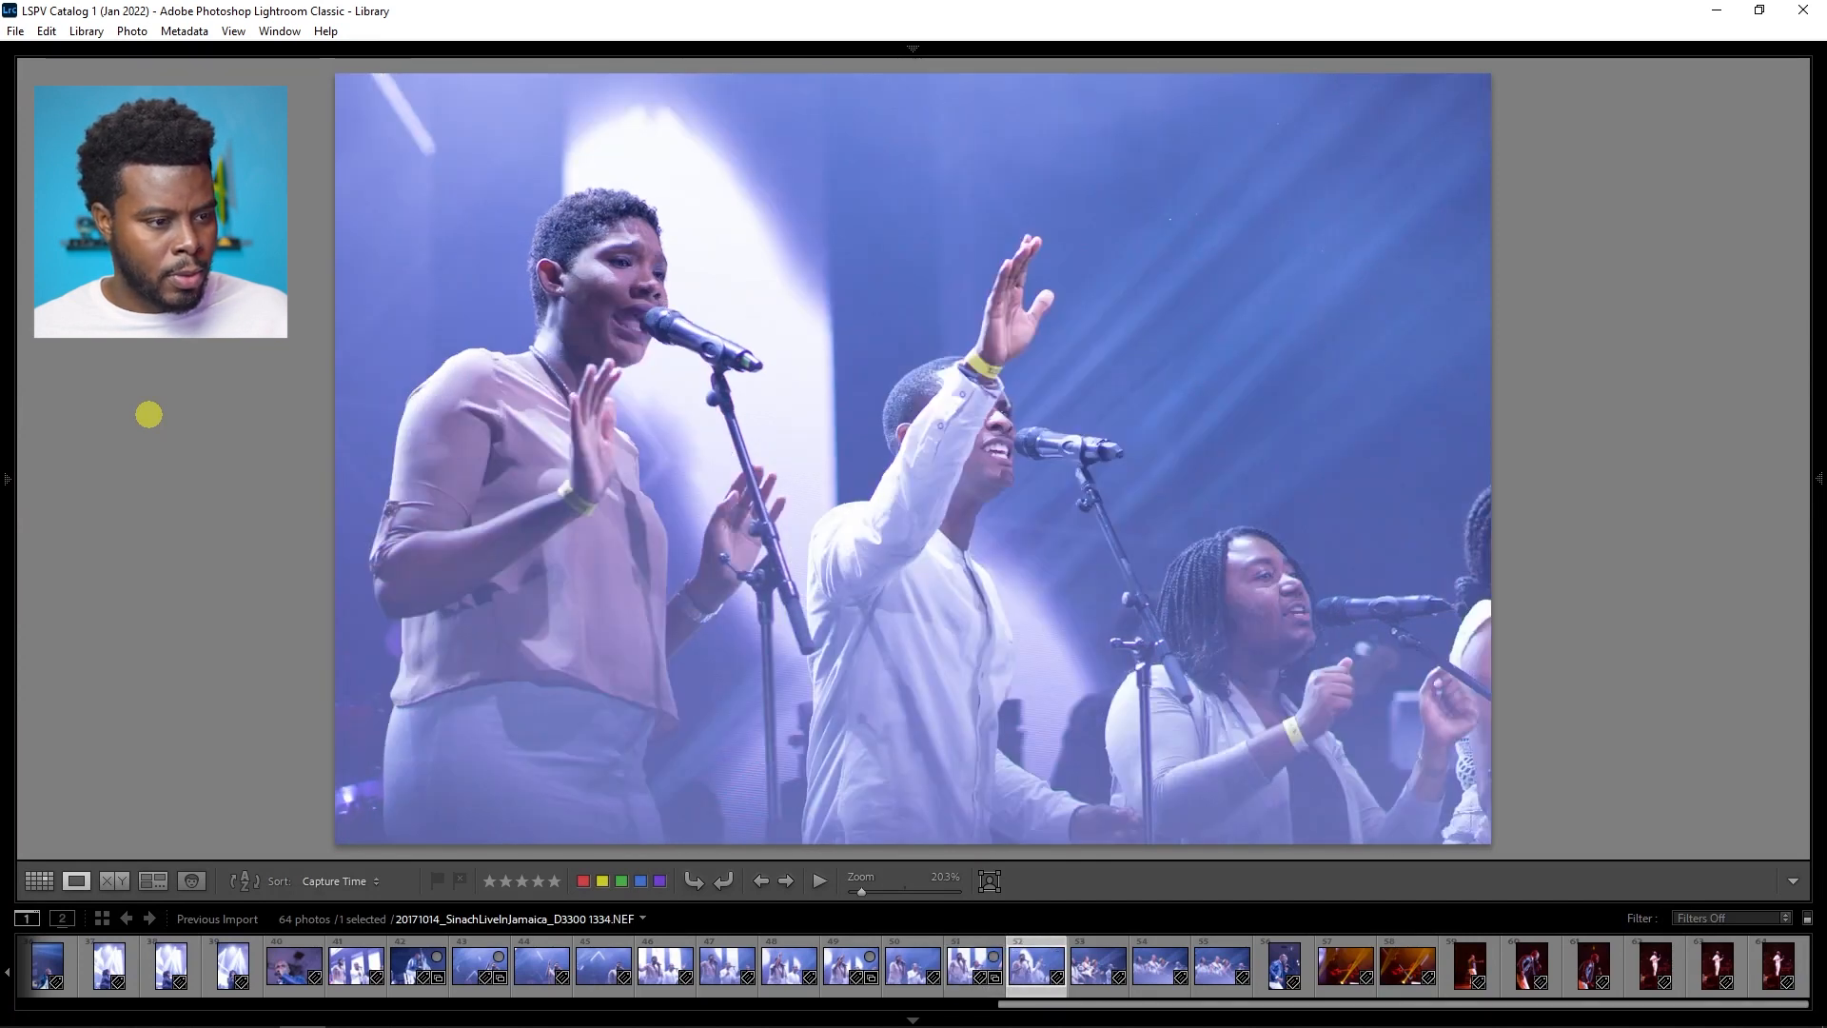
key("Right")
key("Left")
key("Right")
key("Right")
key("Left")
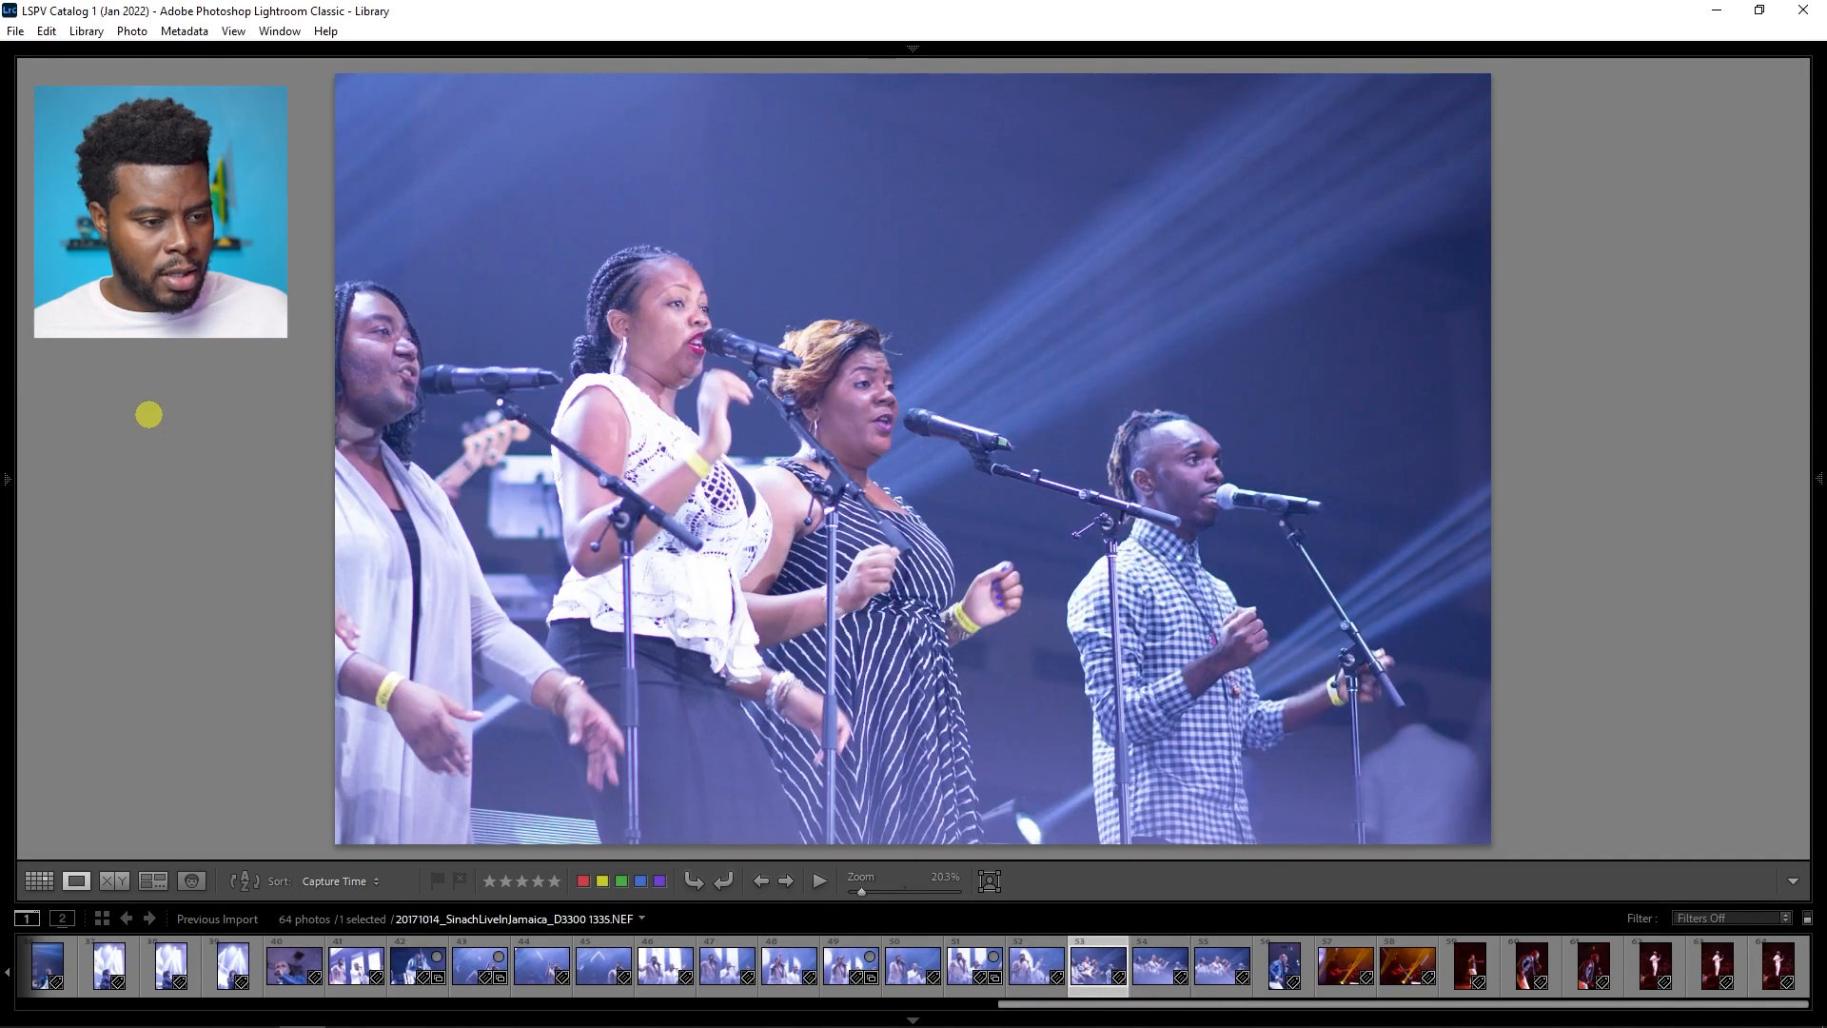
key("b")
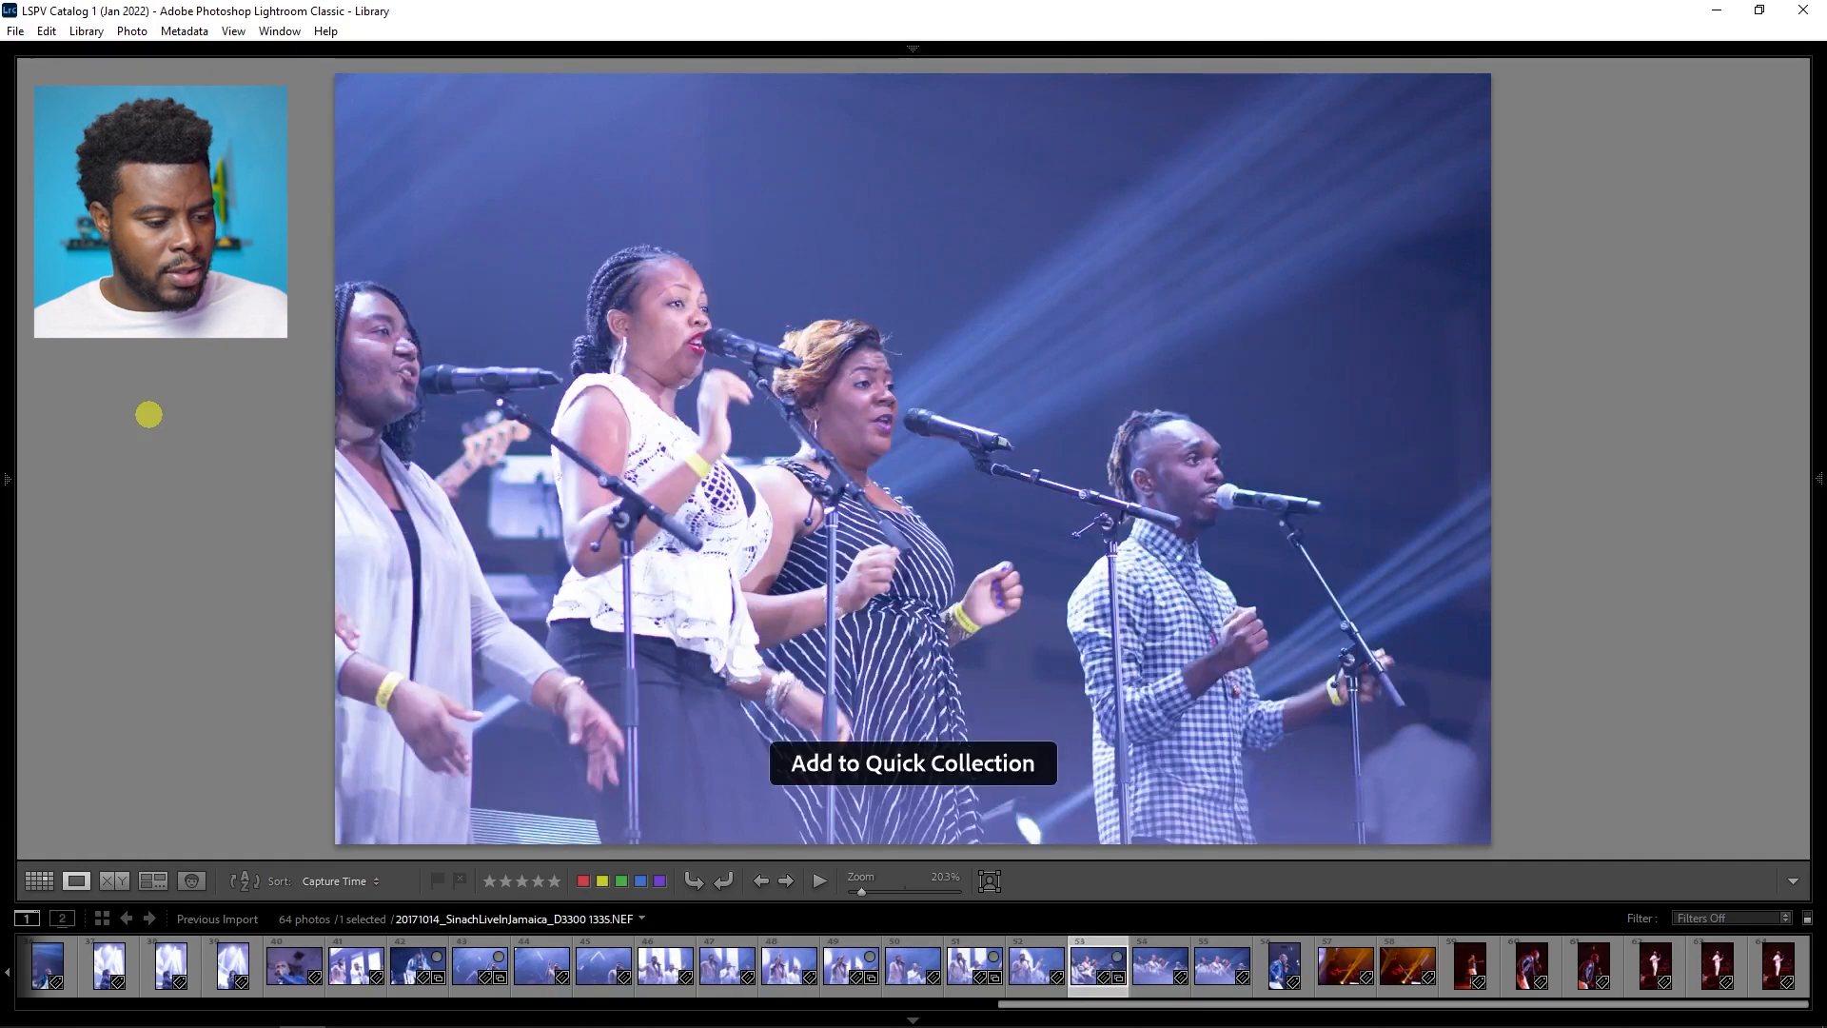
Step: Review the shots following D3300 1335, including singer shot 1345, guitarist shots 1398 and 1399, and red-lit singer shots 1400 and 1408
key("Right")
key("Right")
key("Right")
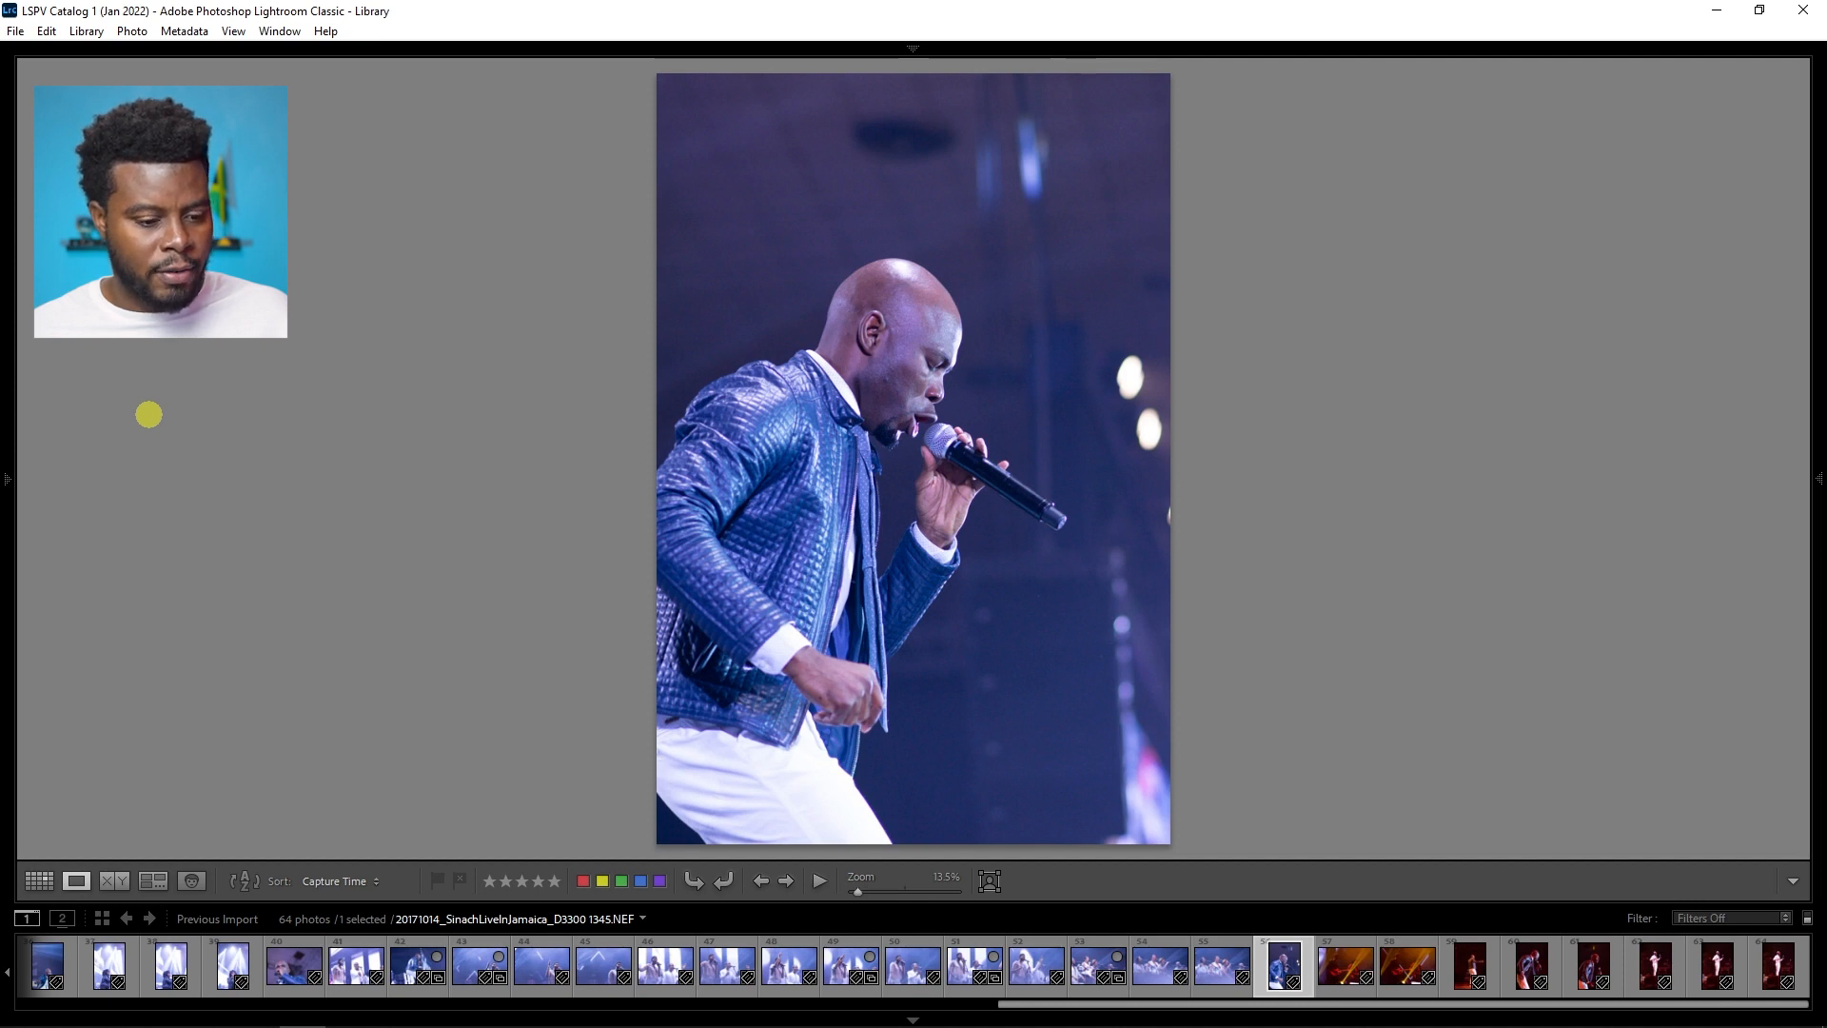
key("Right")
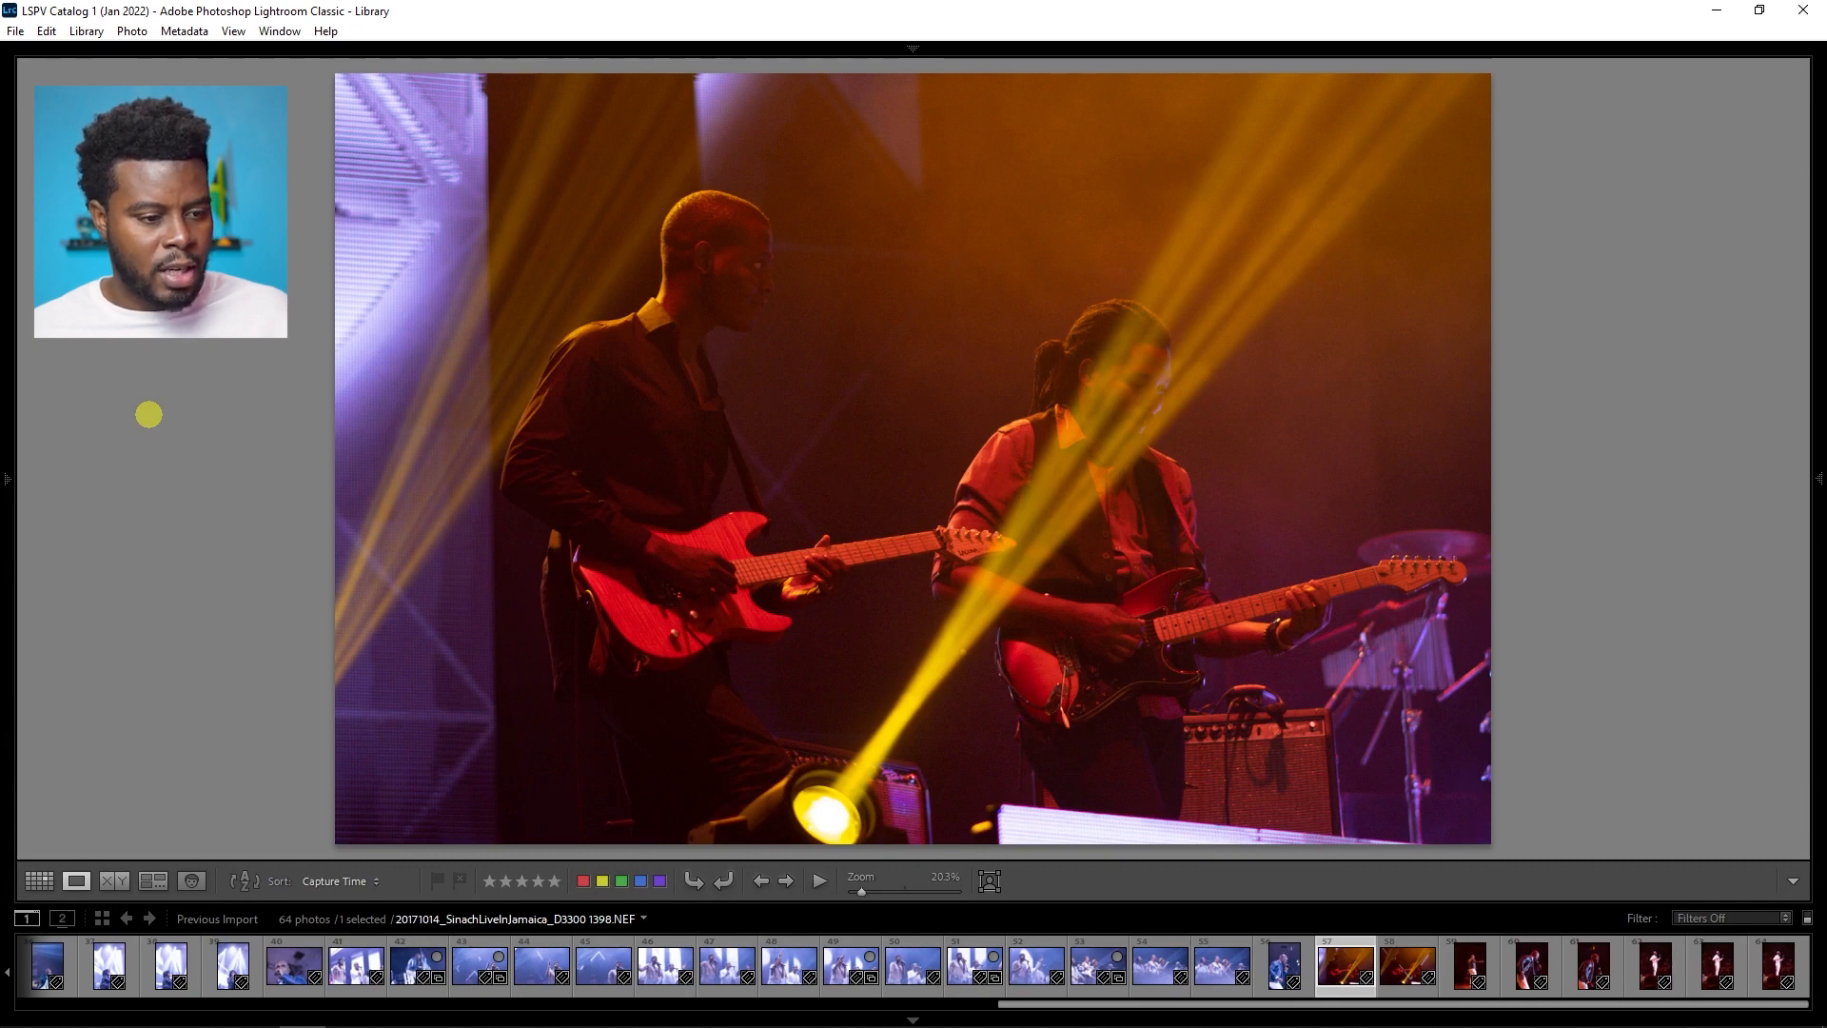
key("Right")
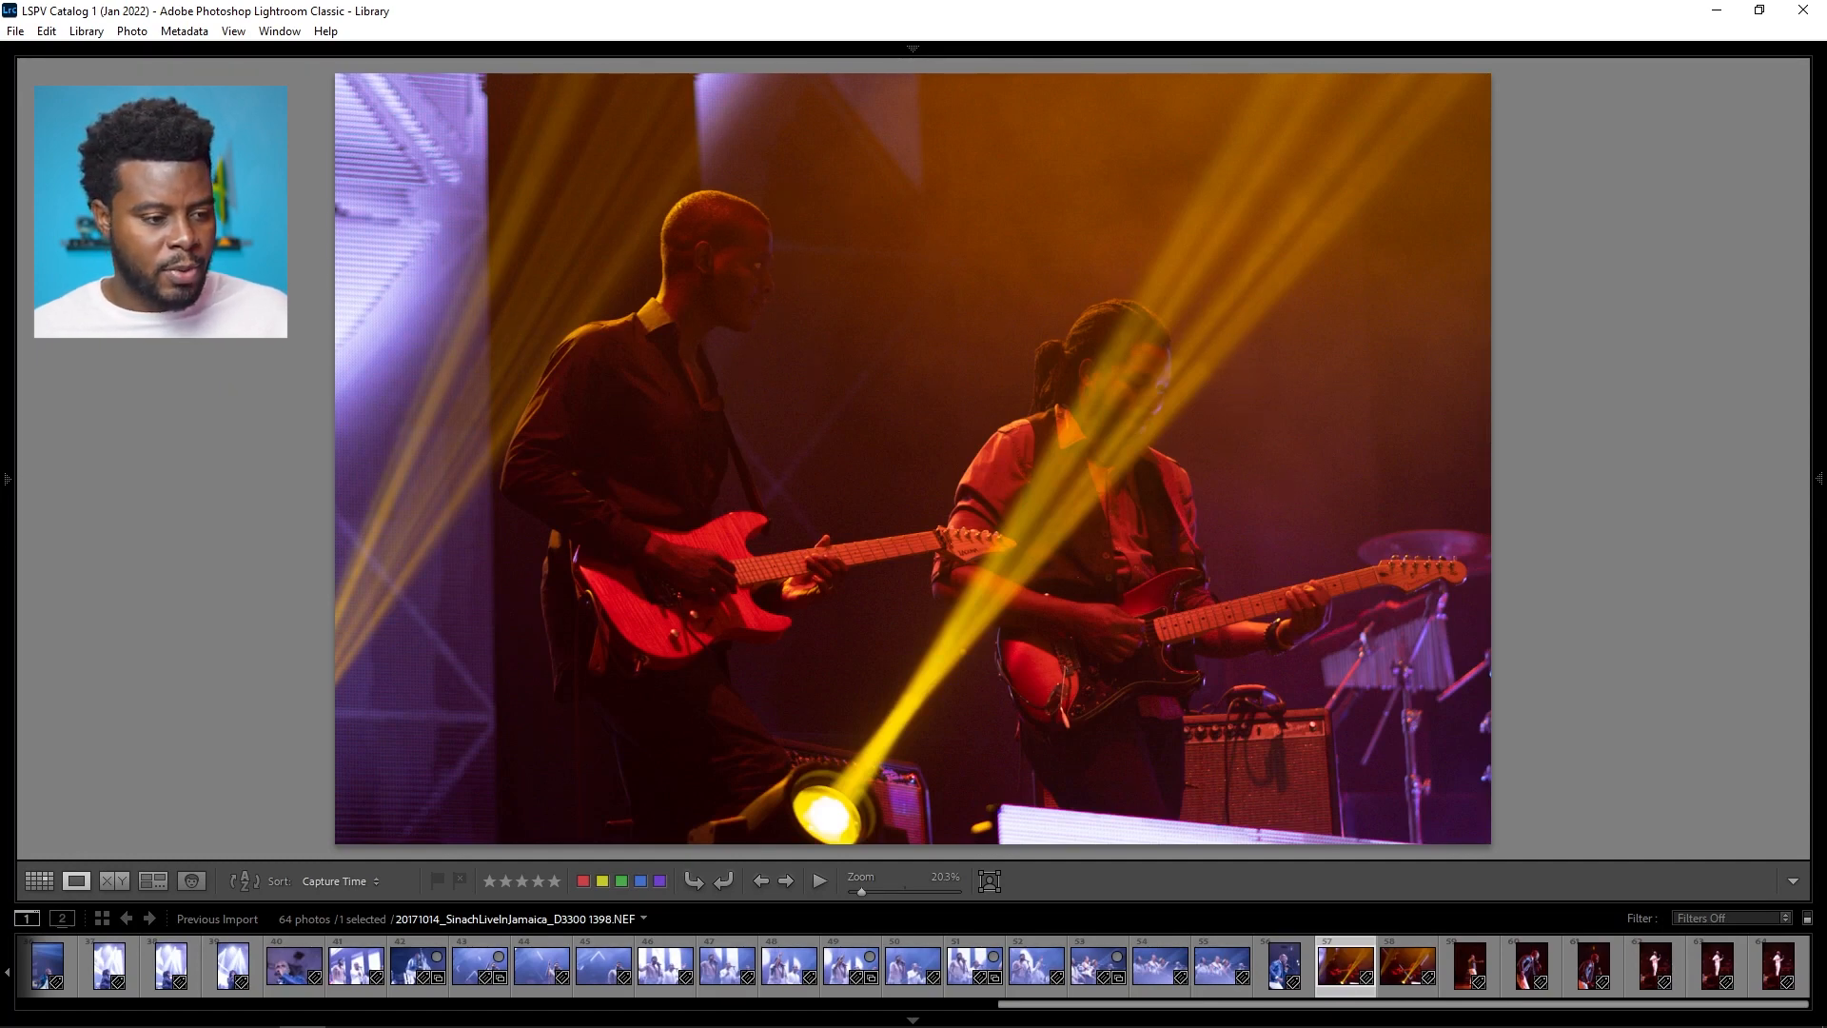
key("Right")
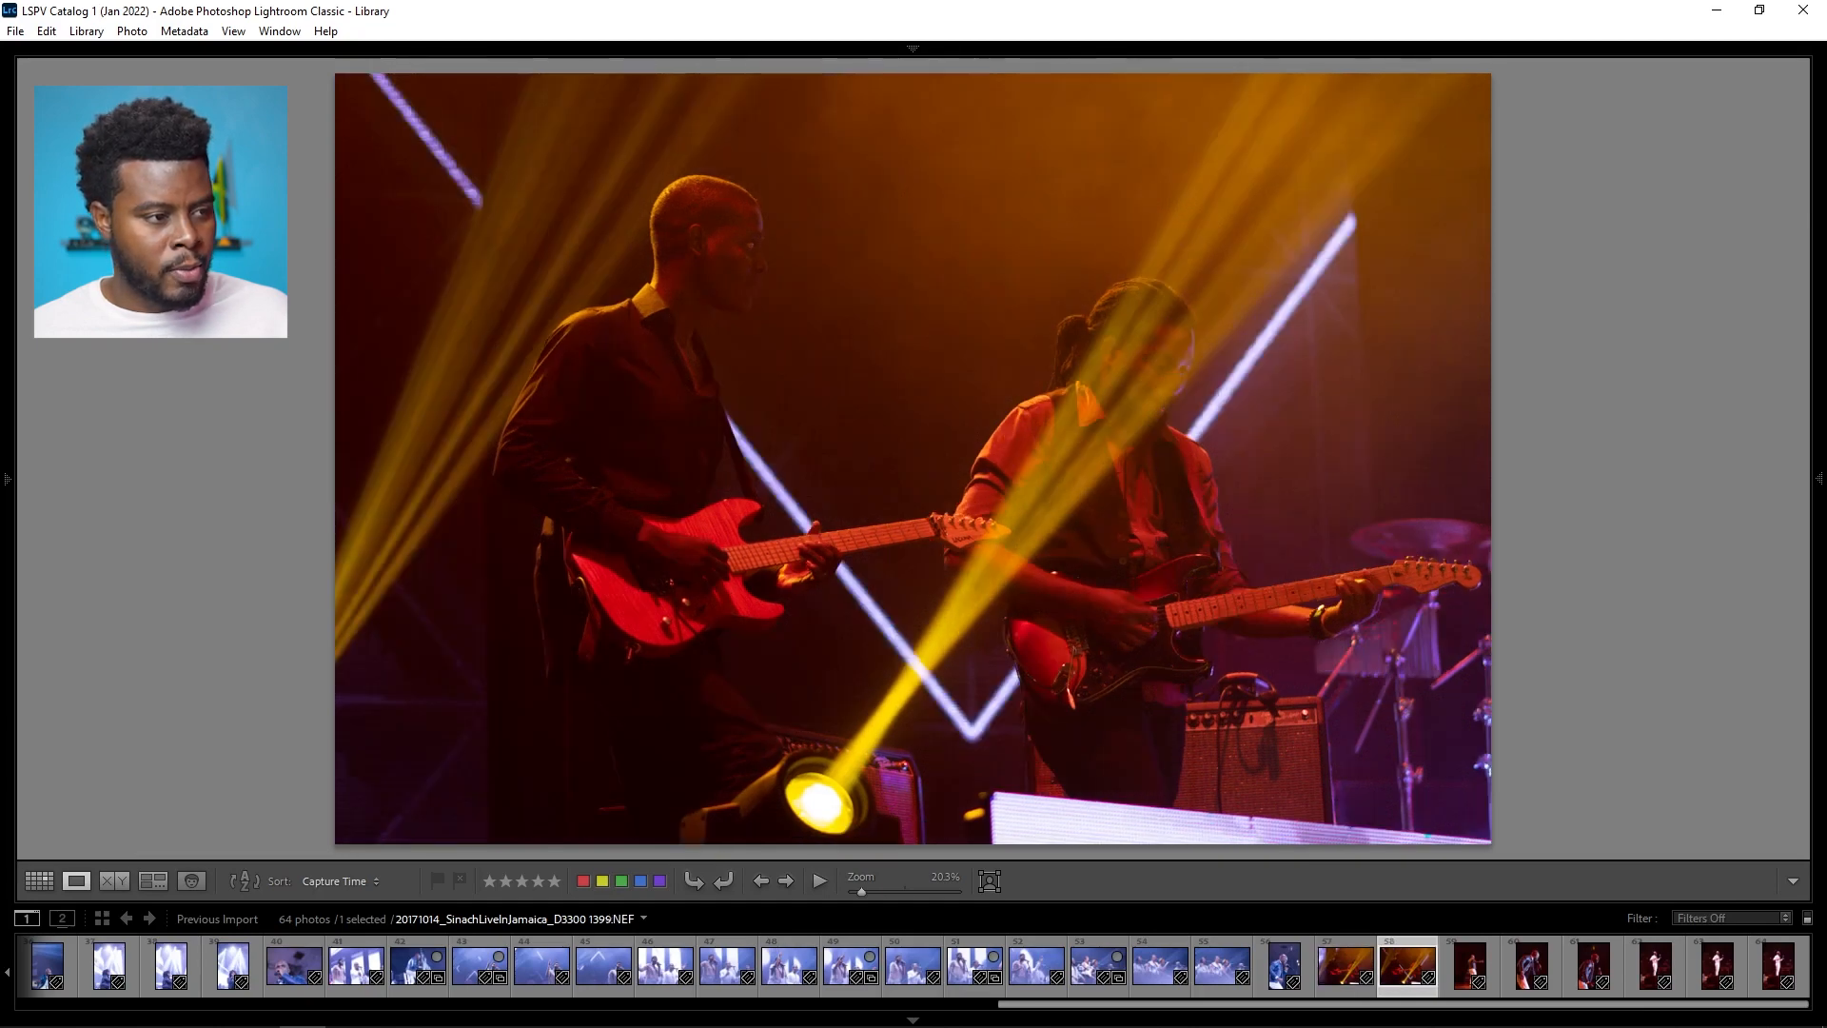
key("Right")
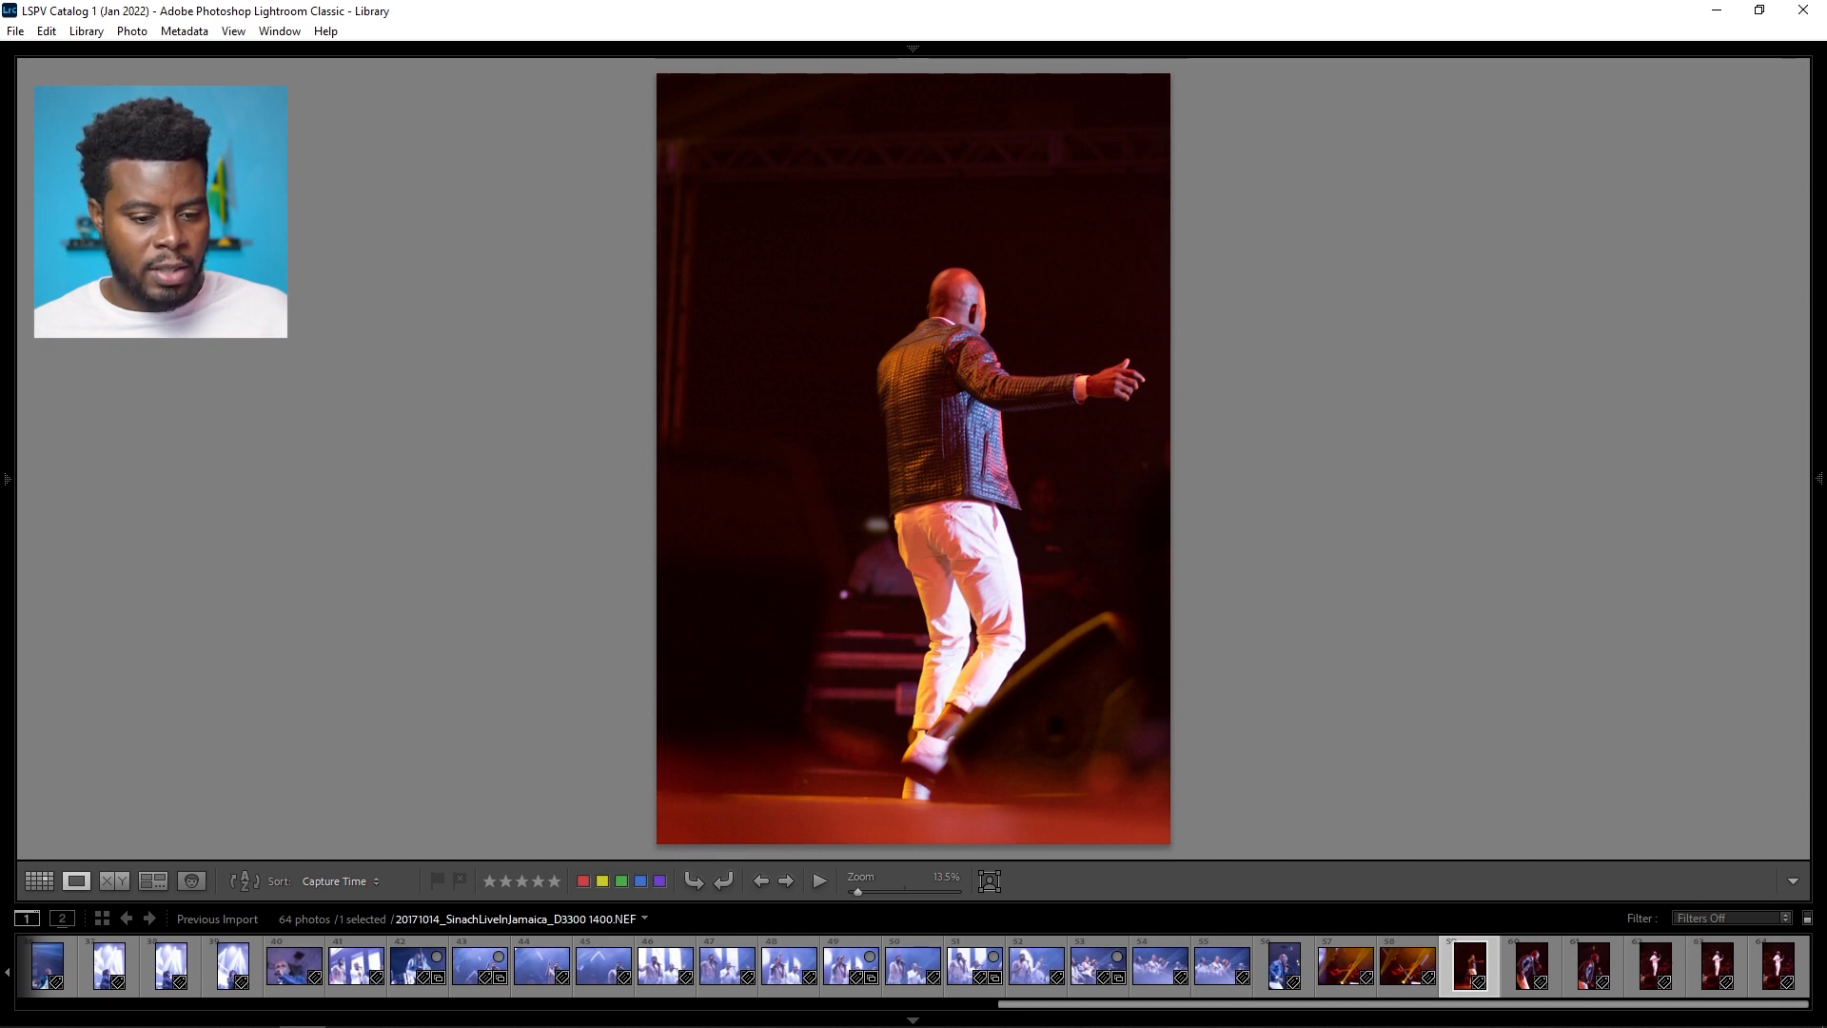
key("Right")
key("Right")
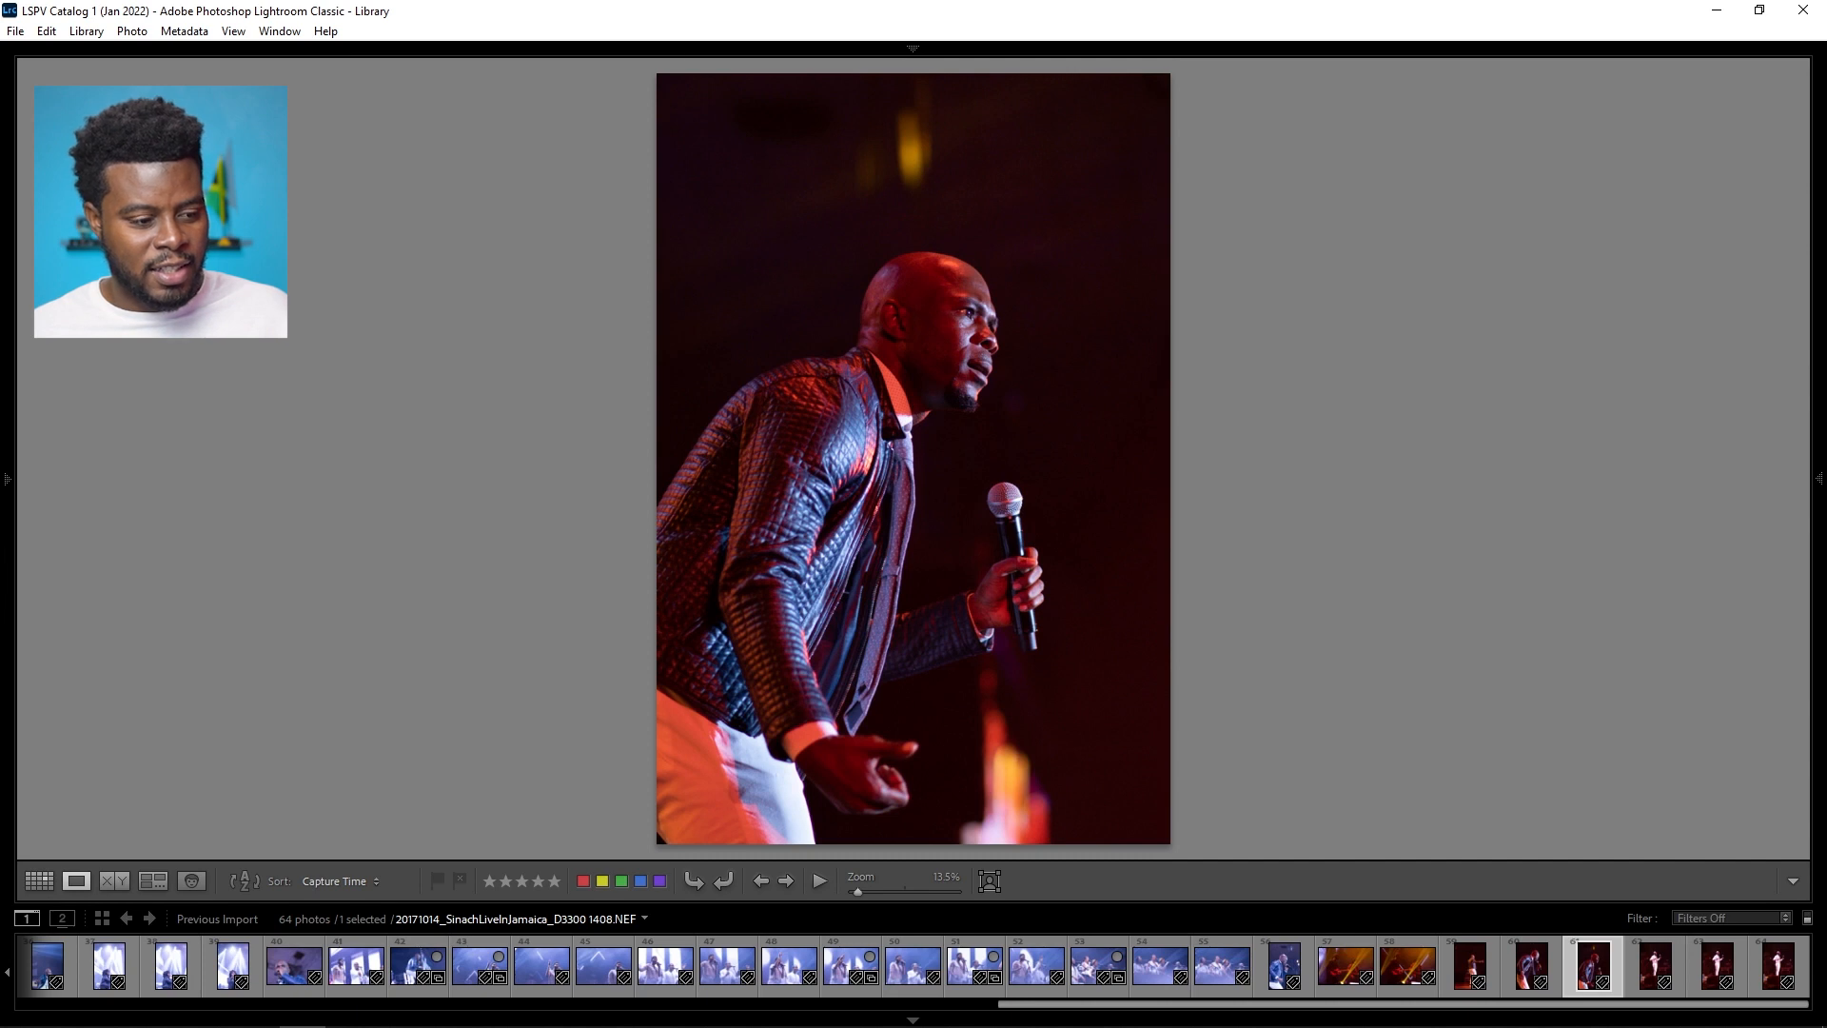
key("Right")
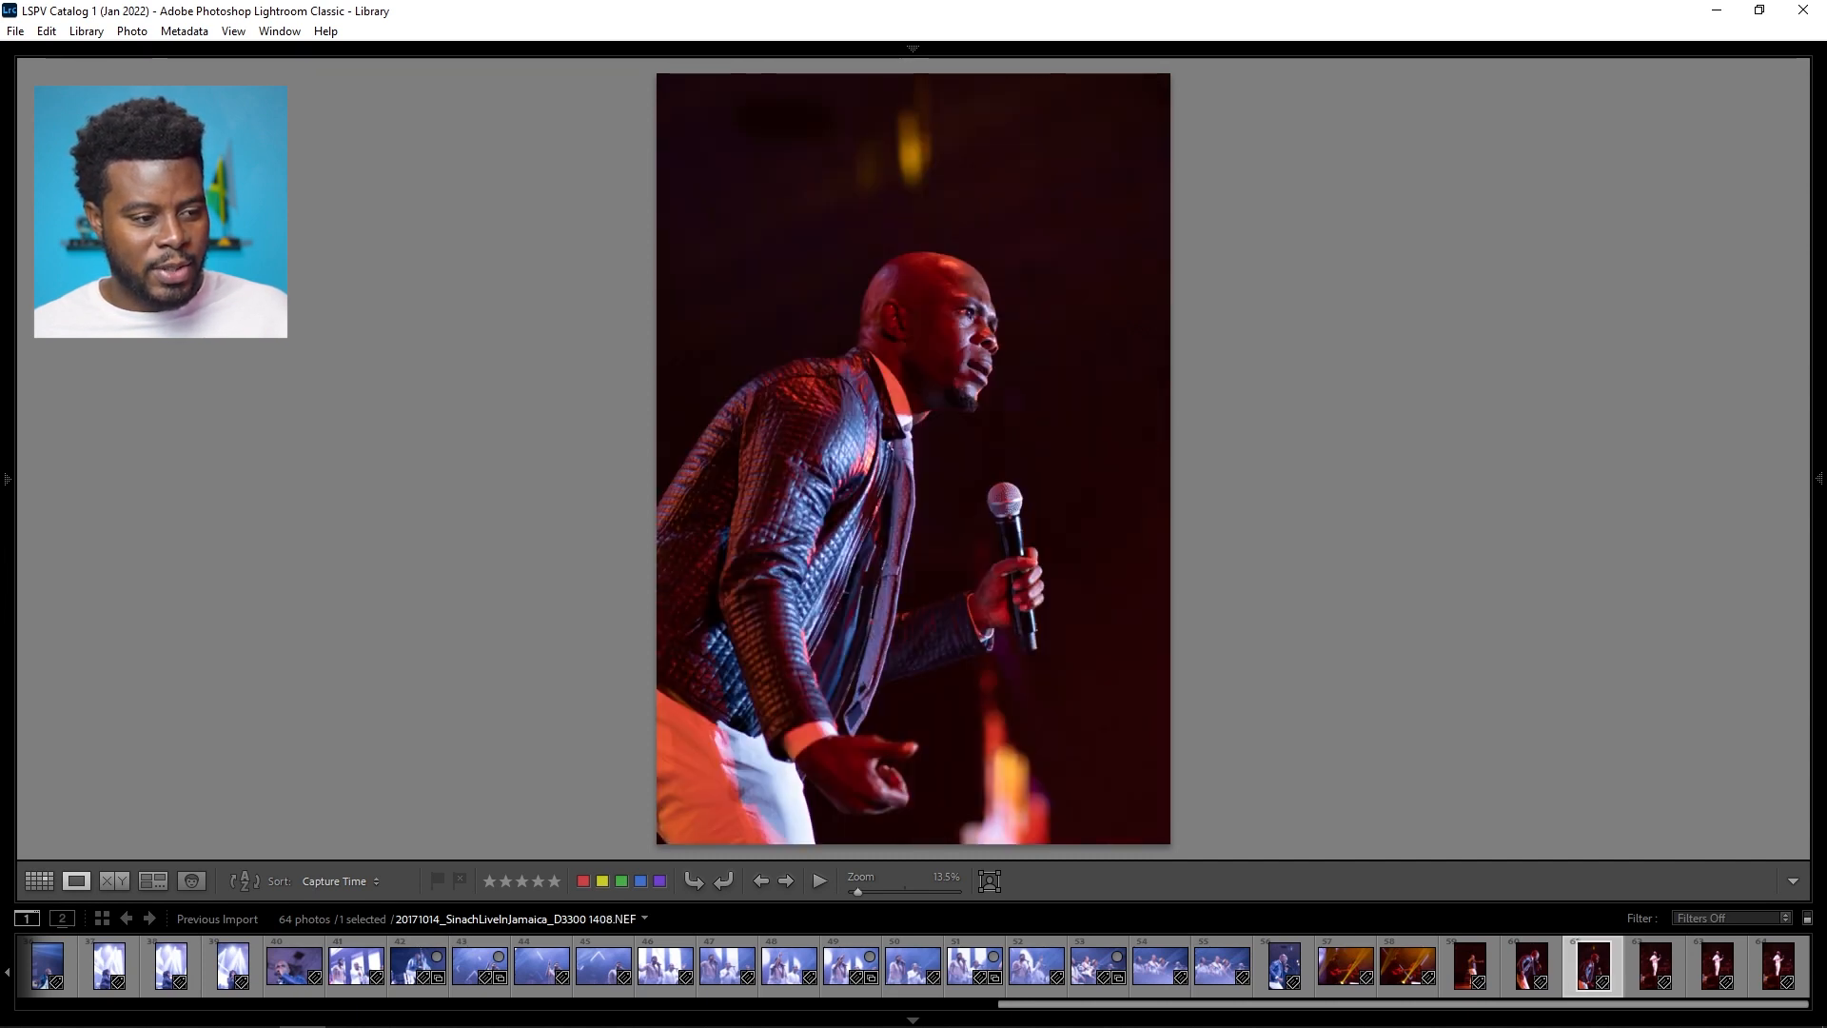
Step: Compare the white-outfit singer shots D3300 1416 and 1419 and add 1416 to the Quick Collection
key("Right")
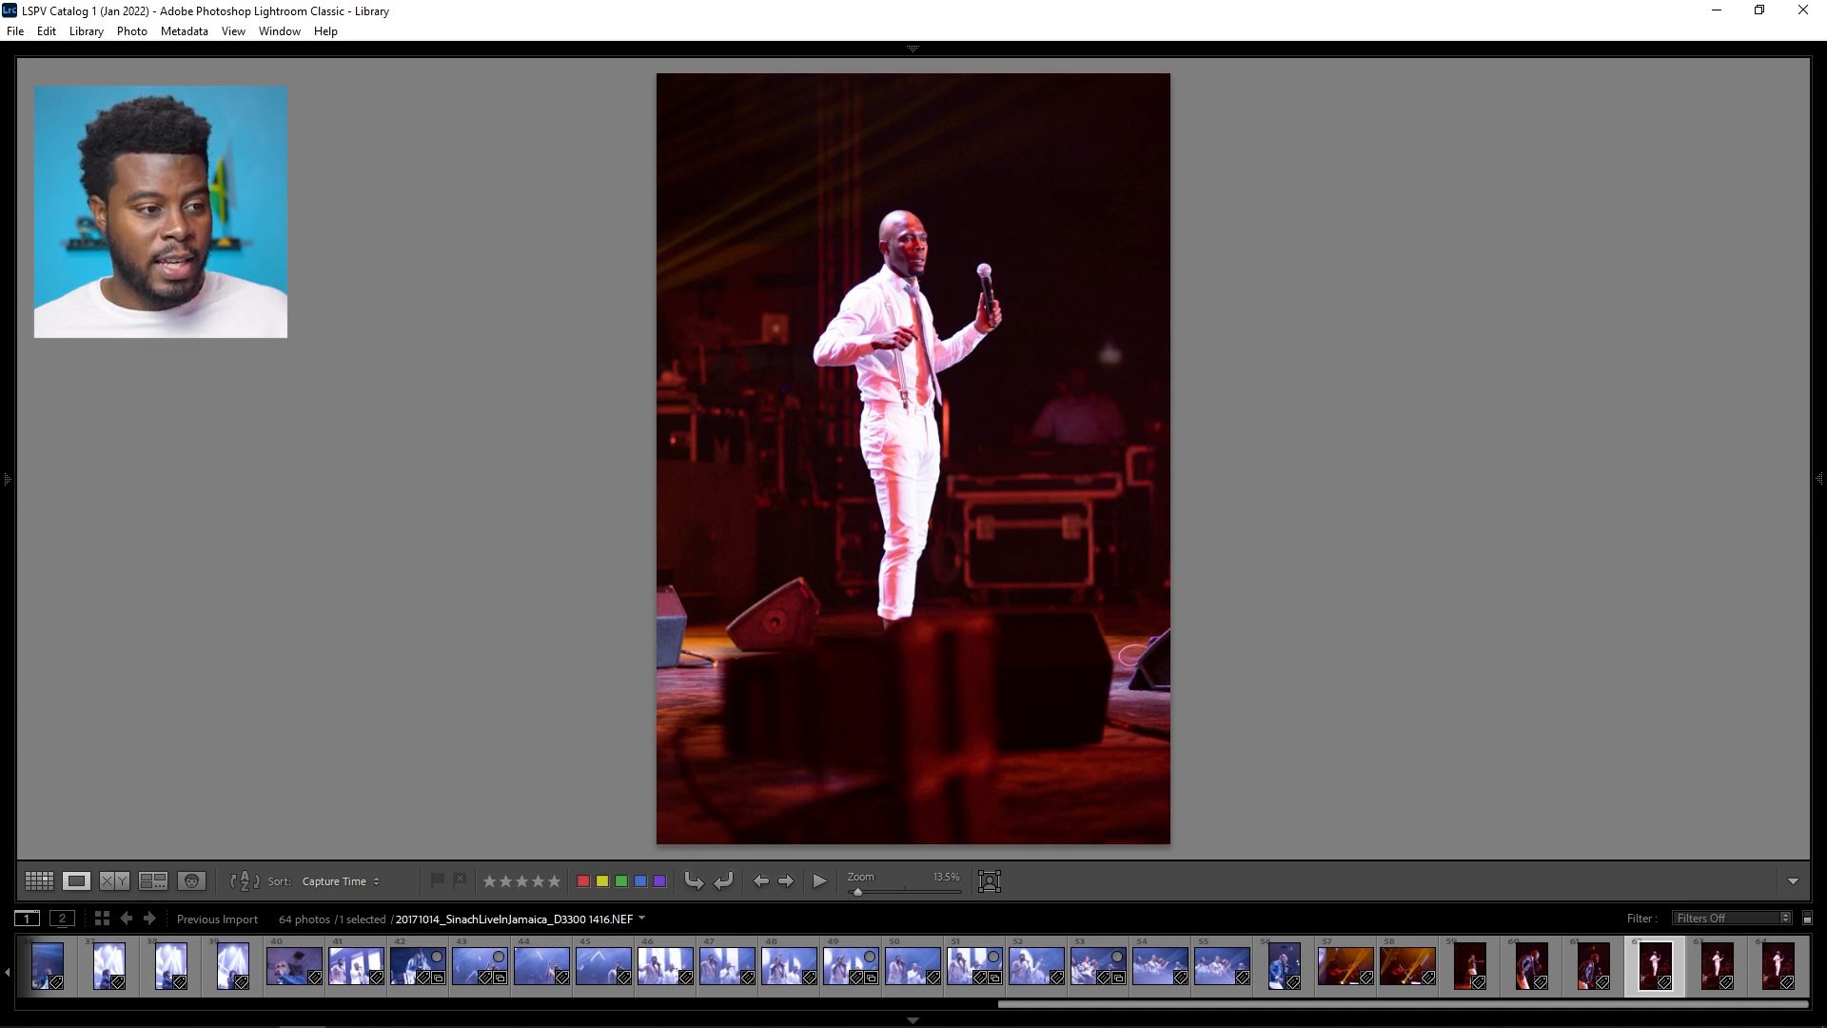
key("Right")
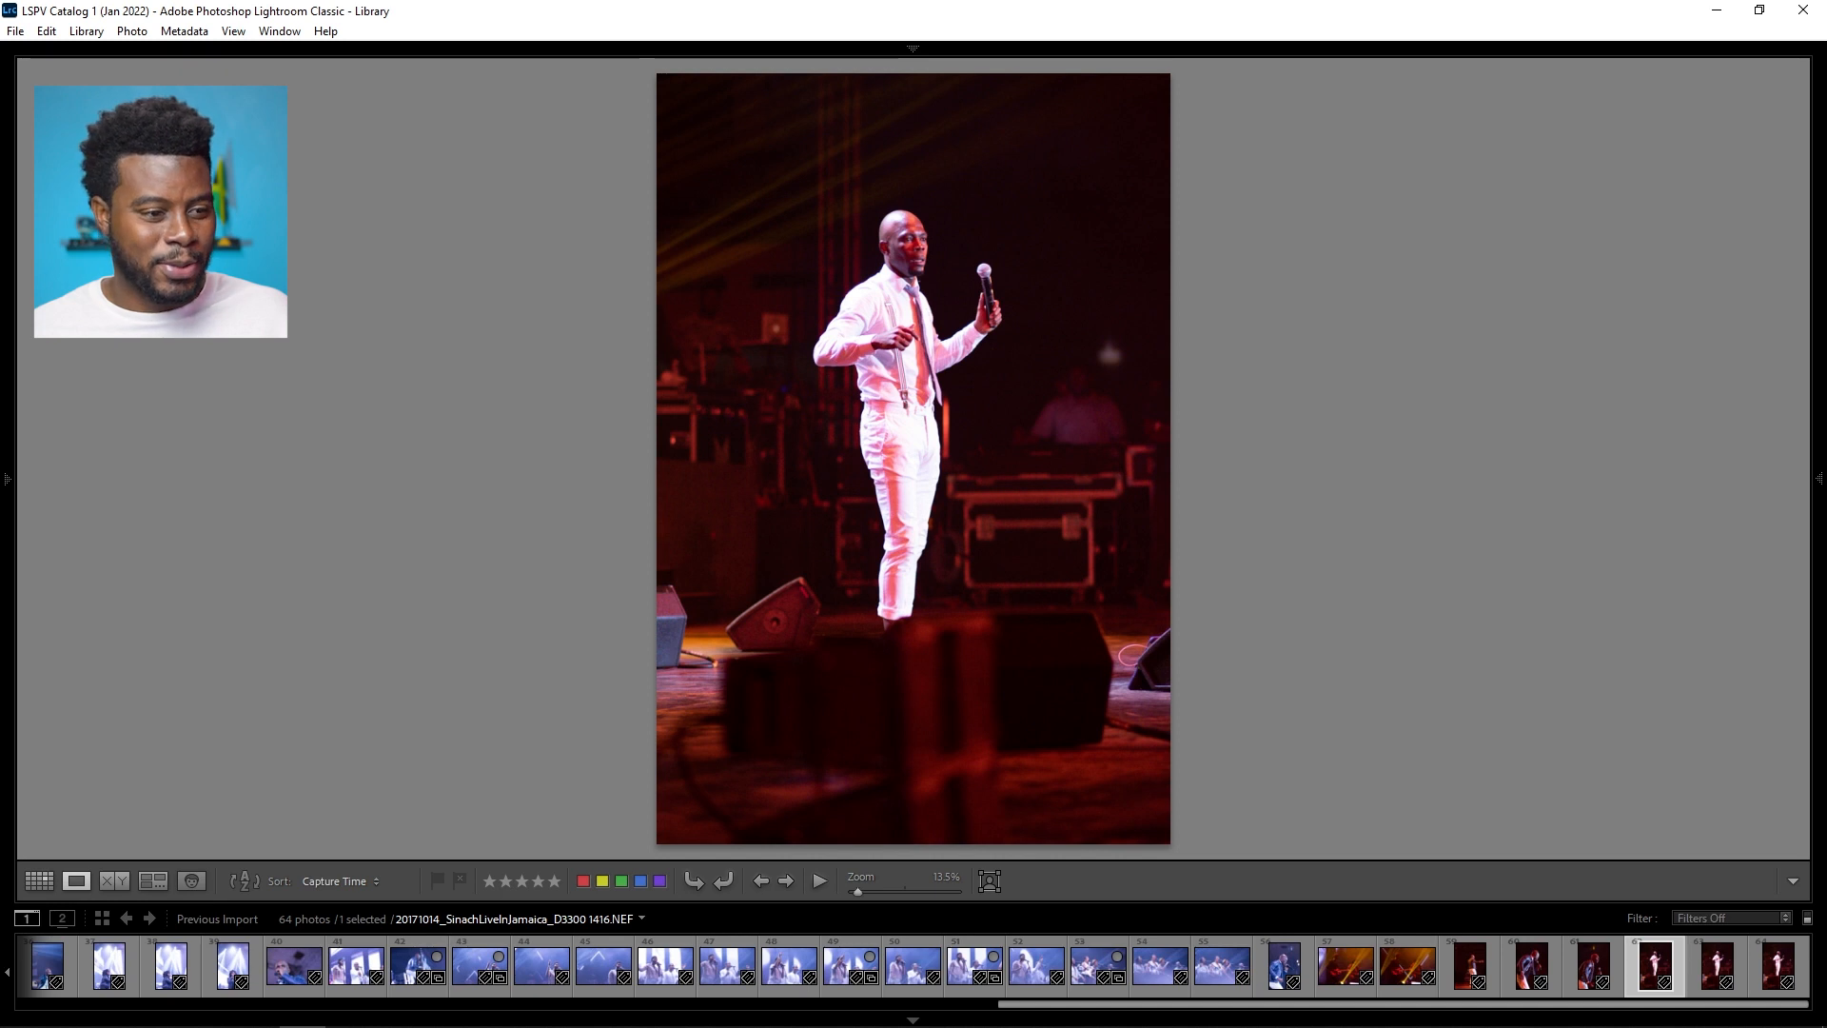
key("Right")
key("Left")
key("Left")
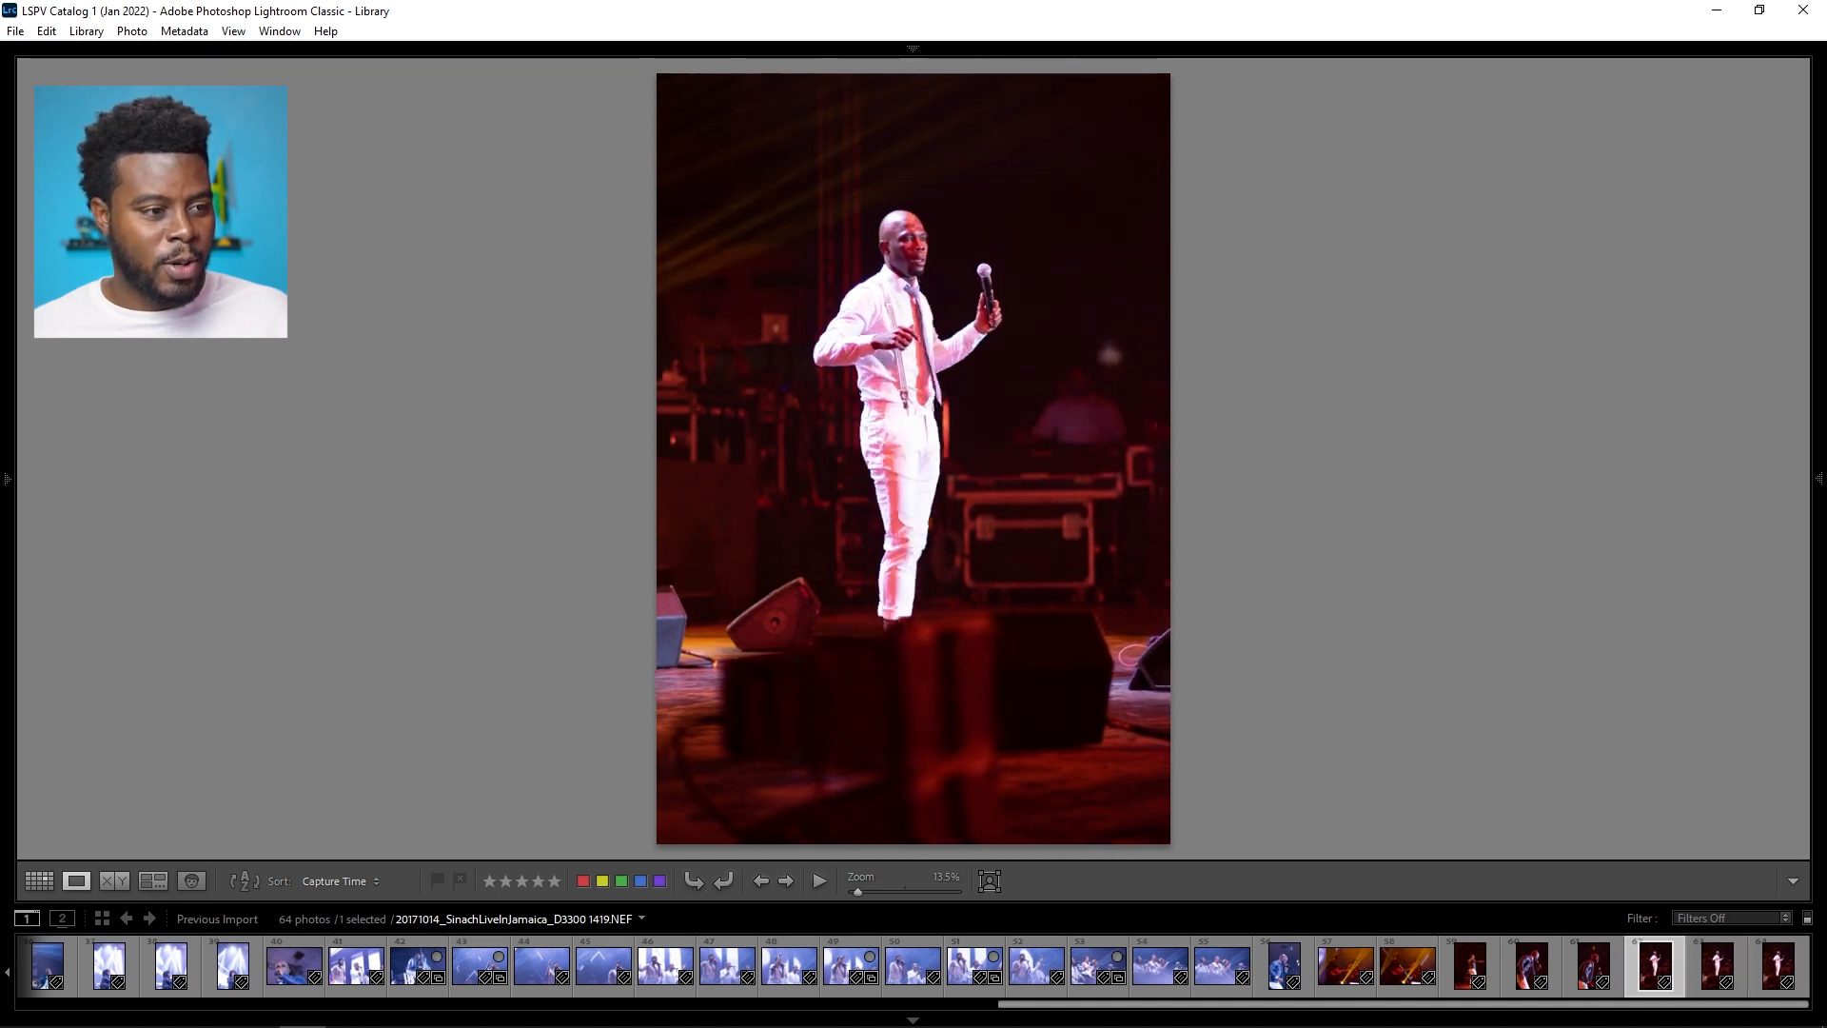
key("b")
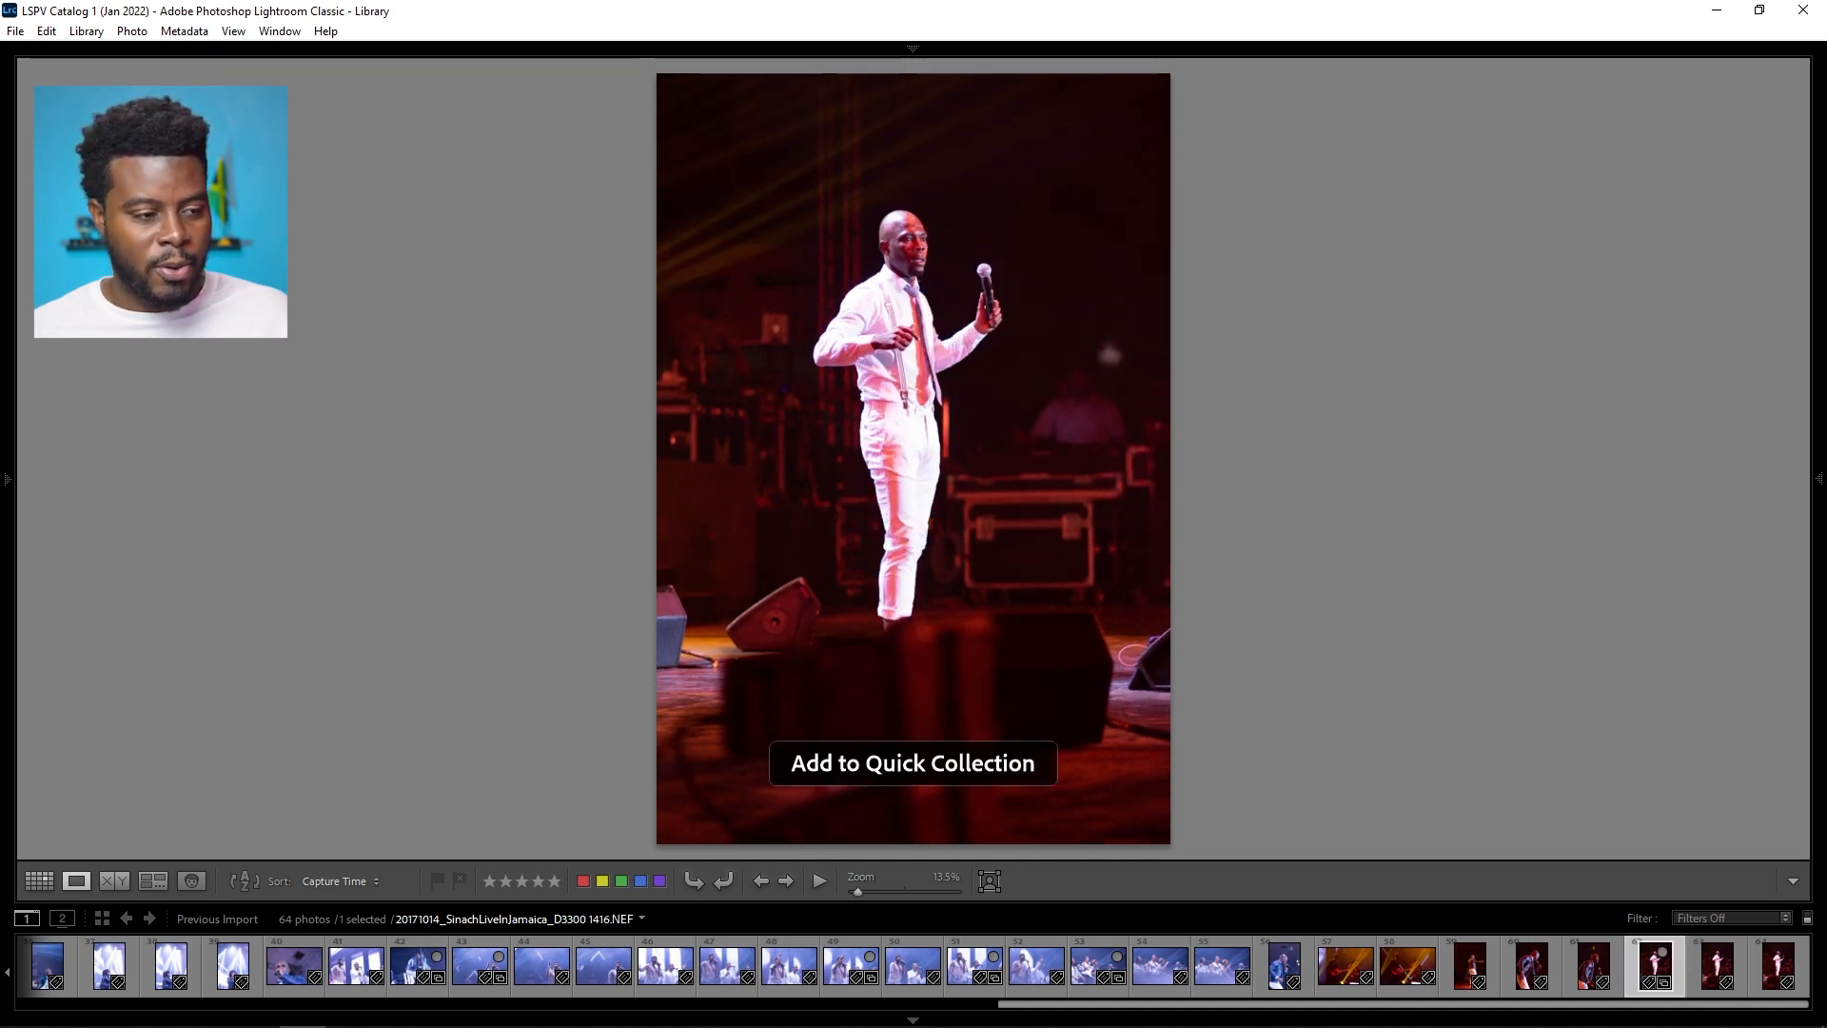
Step: Compare the chosen singer shot D3300 1416 again with 1419 and the last shot of the import
key("Right")
key("Right")
key("Left")
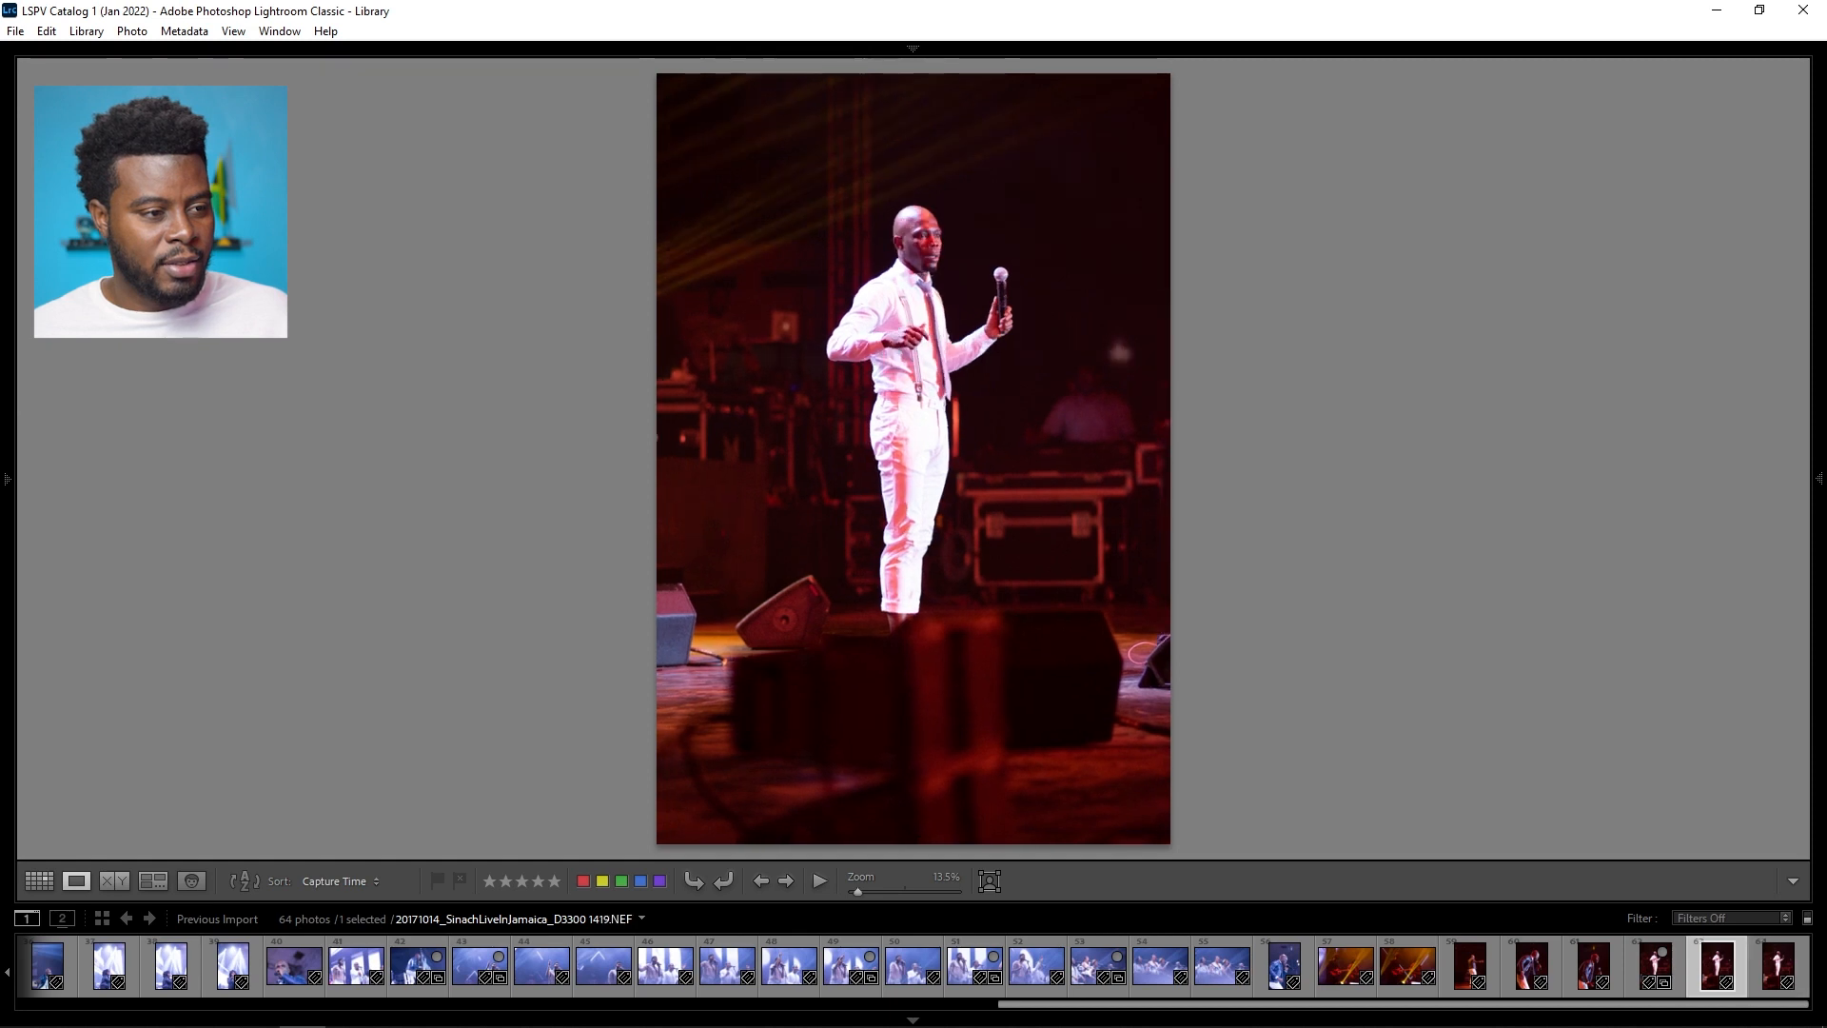
key("Left")
key("Right")
key("Right")
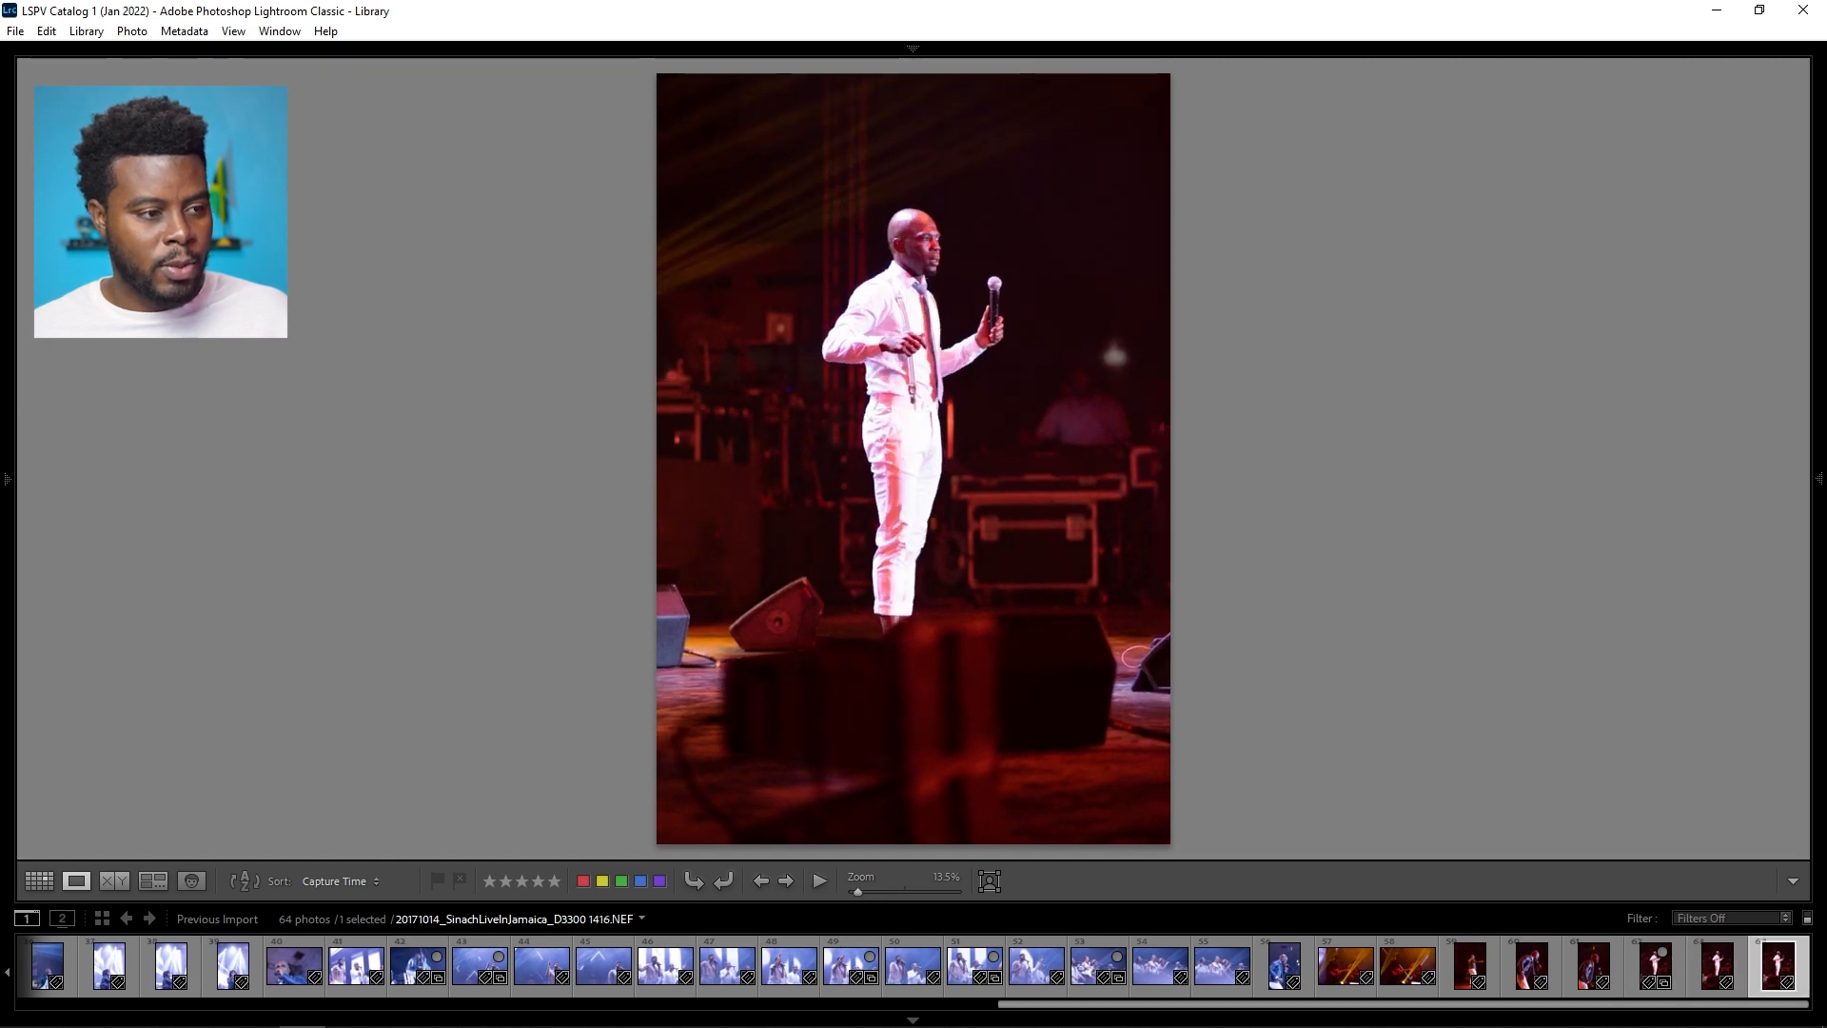
key("Left")
key("Left")
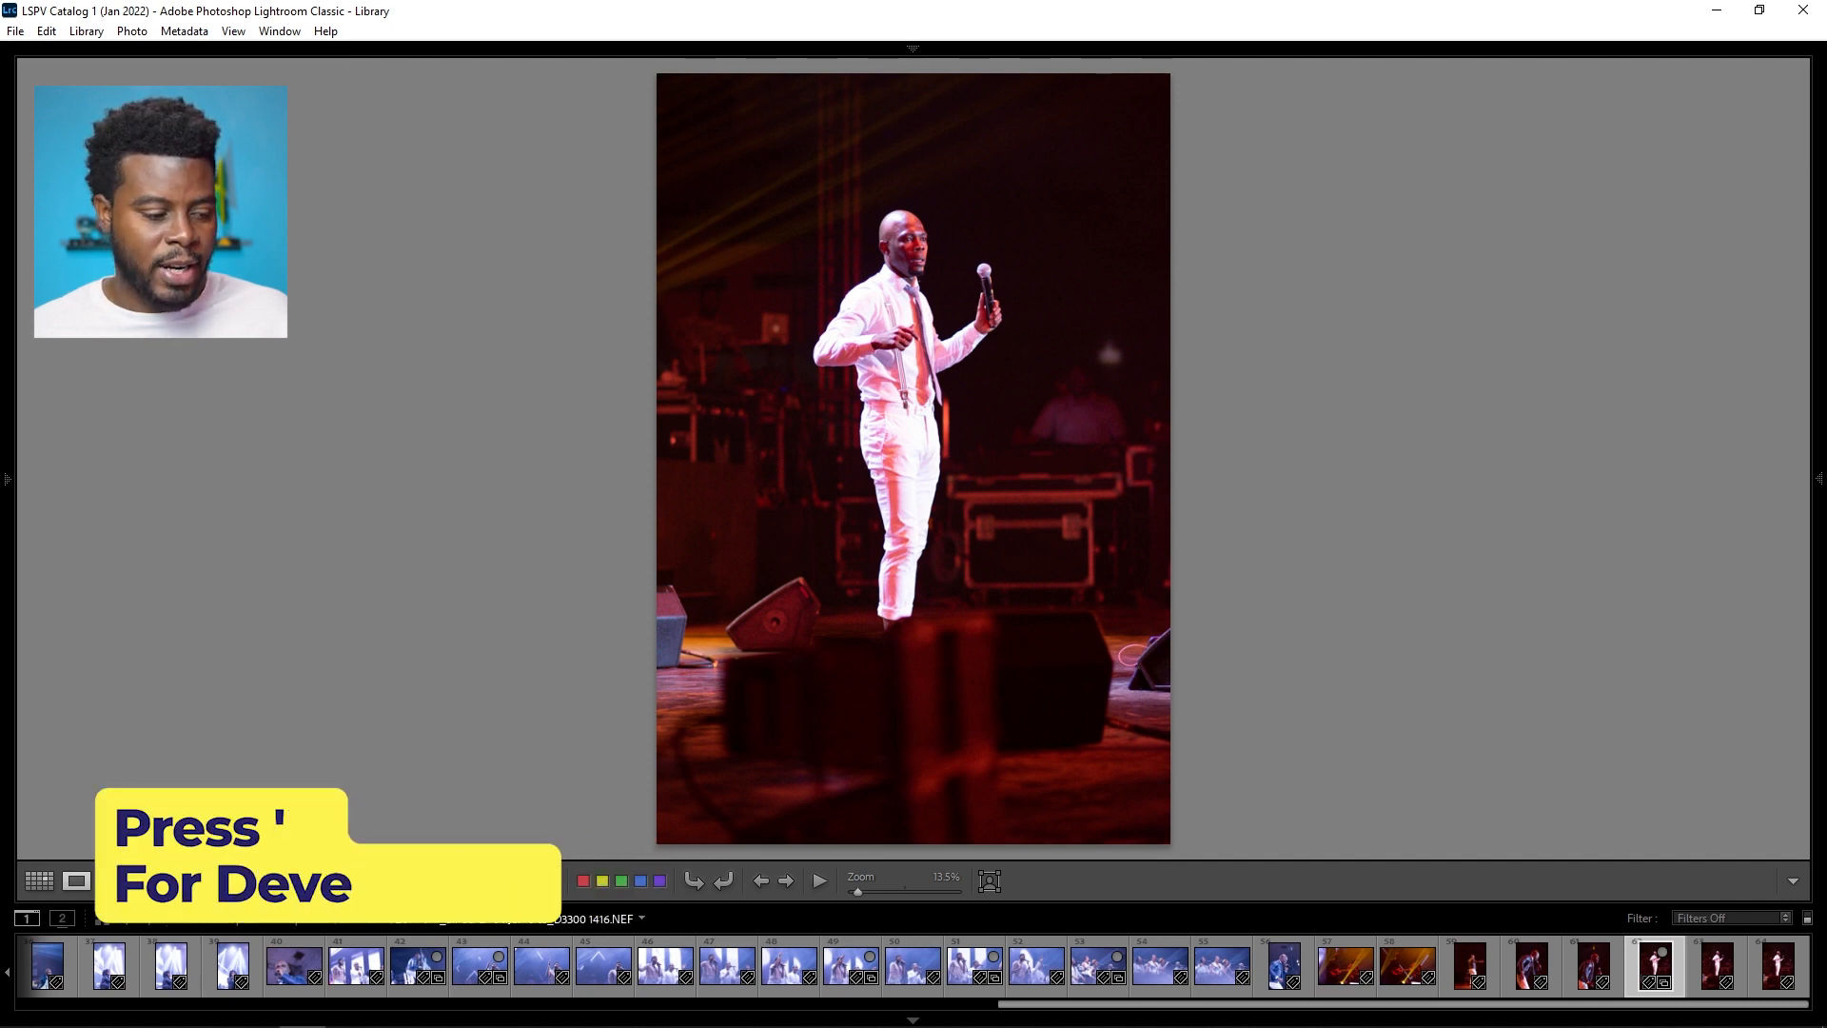
Step: Switch to the Develop module and display the Quick Collection as the filmstrip source
key("d")
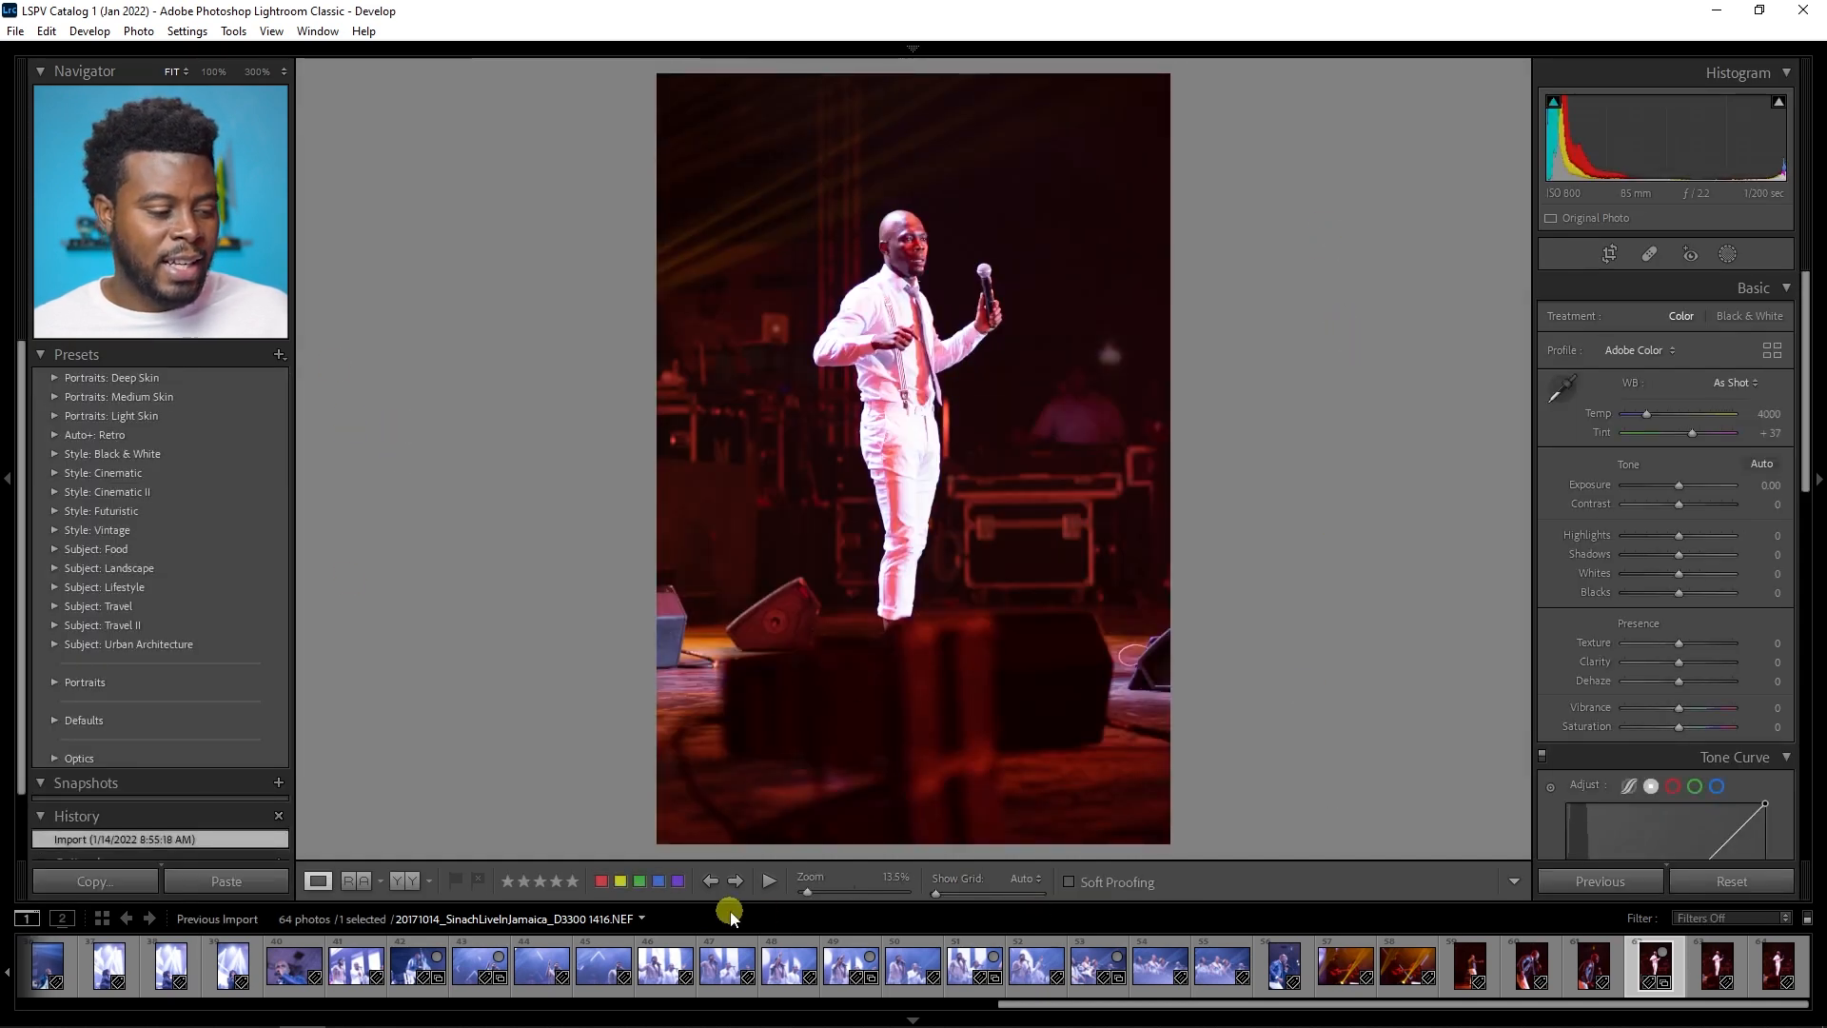
left_click(637, 919)
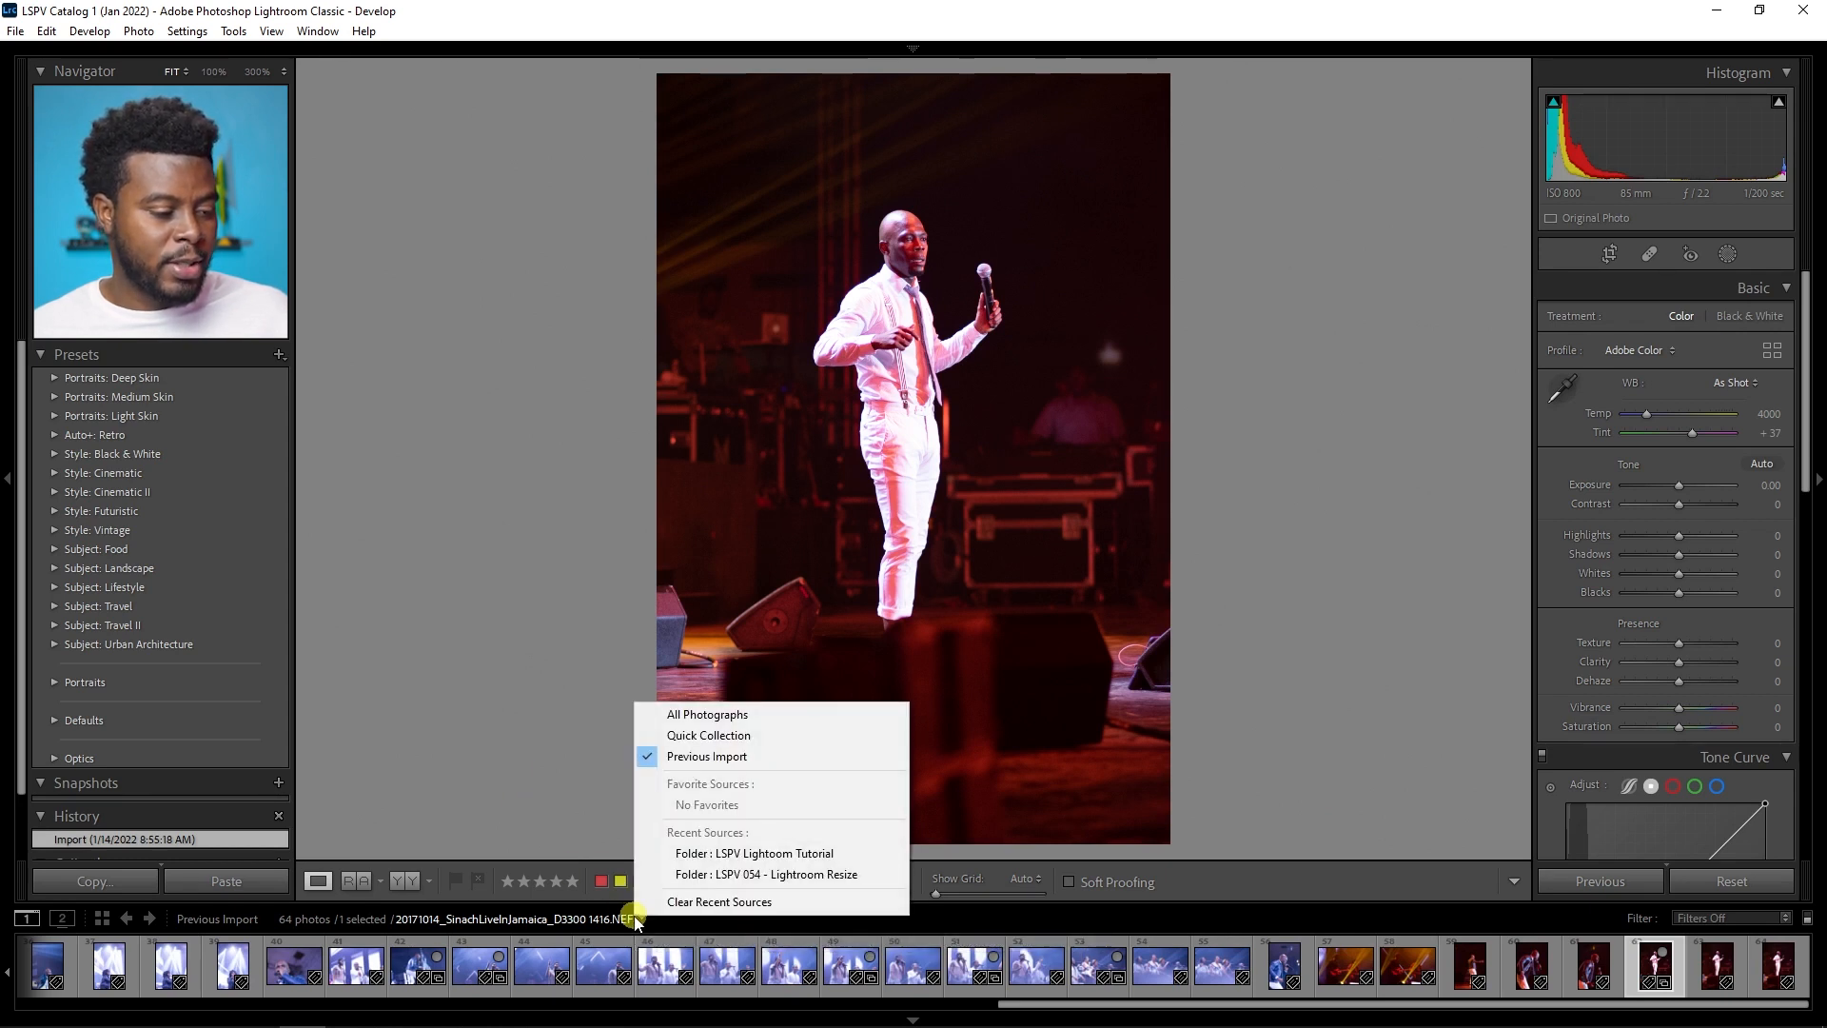
left_click(772, 738)
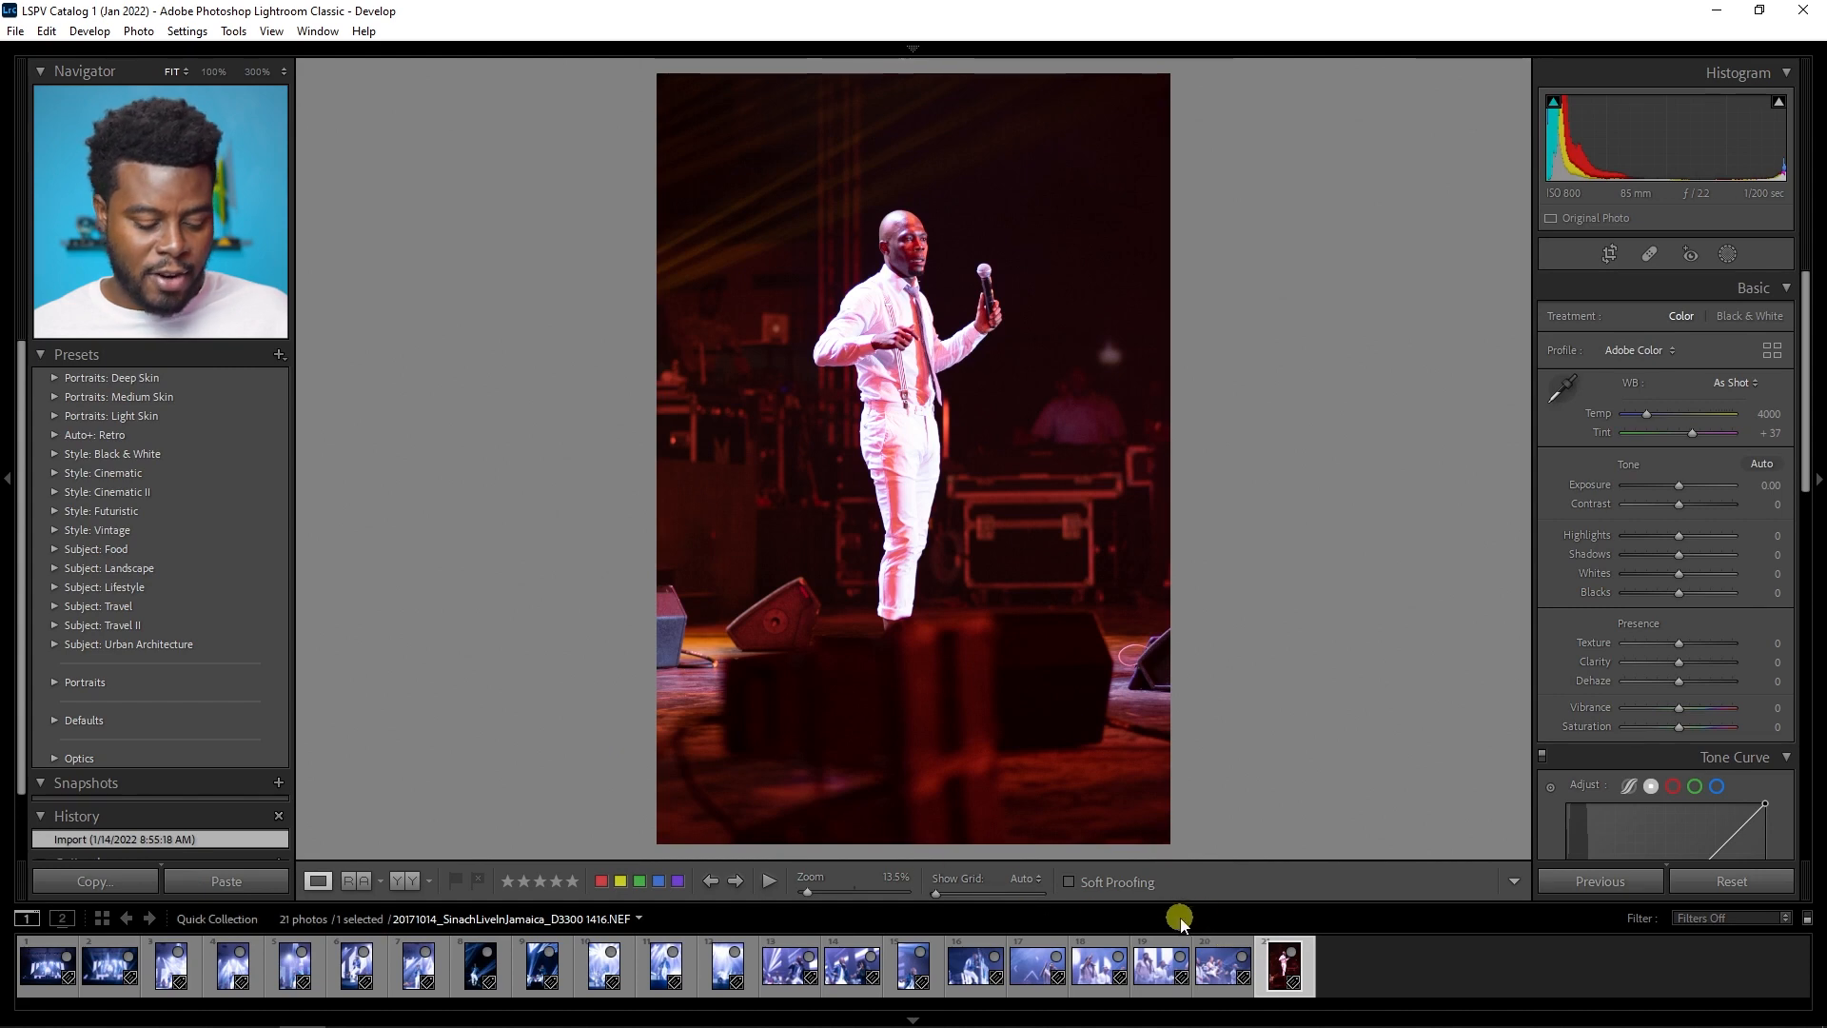
Step: Return the filmstrip source to Previous Import and view all imported photos in Grid view
left_click(561, 925)
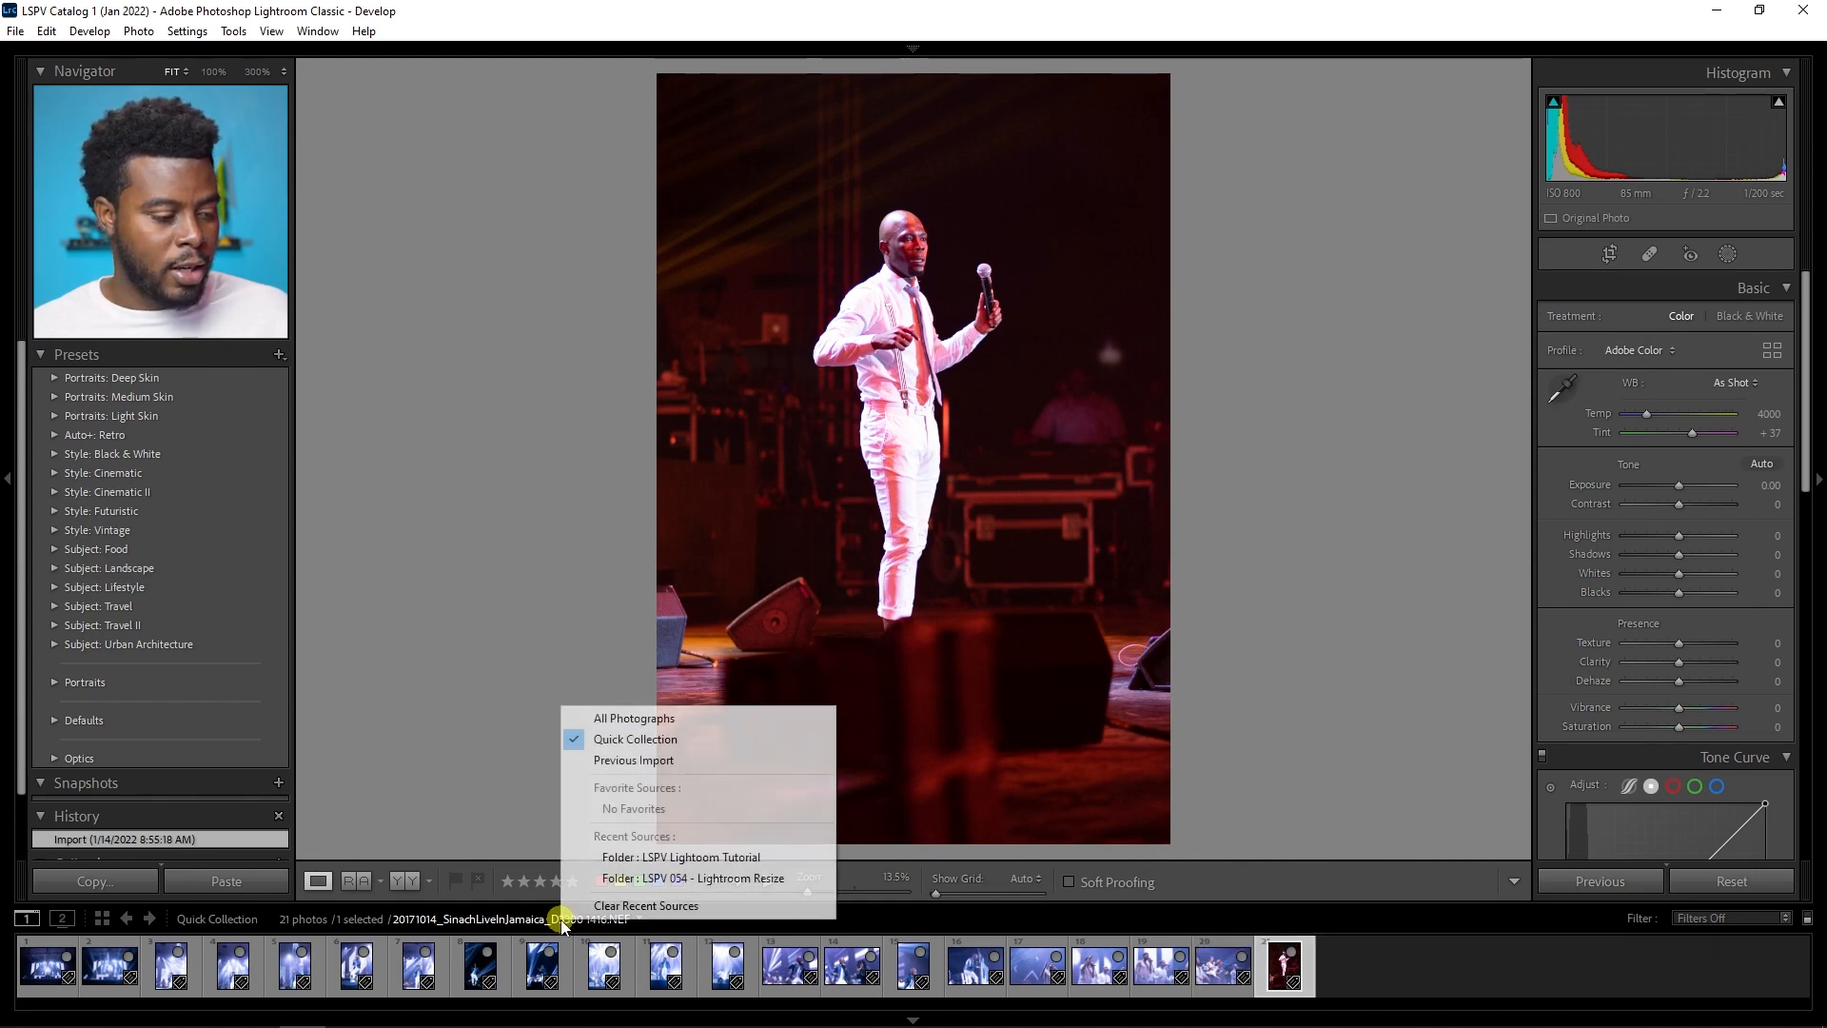
left_click(675, 759)
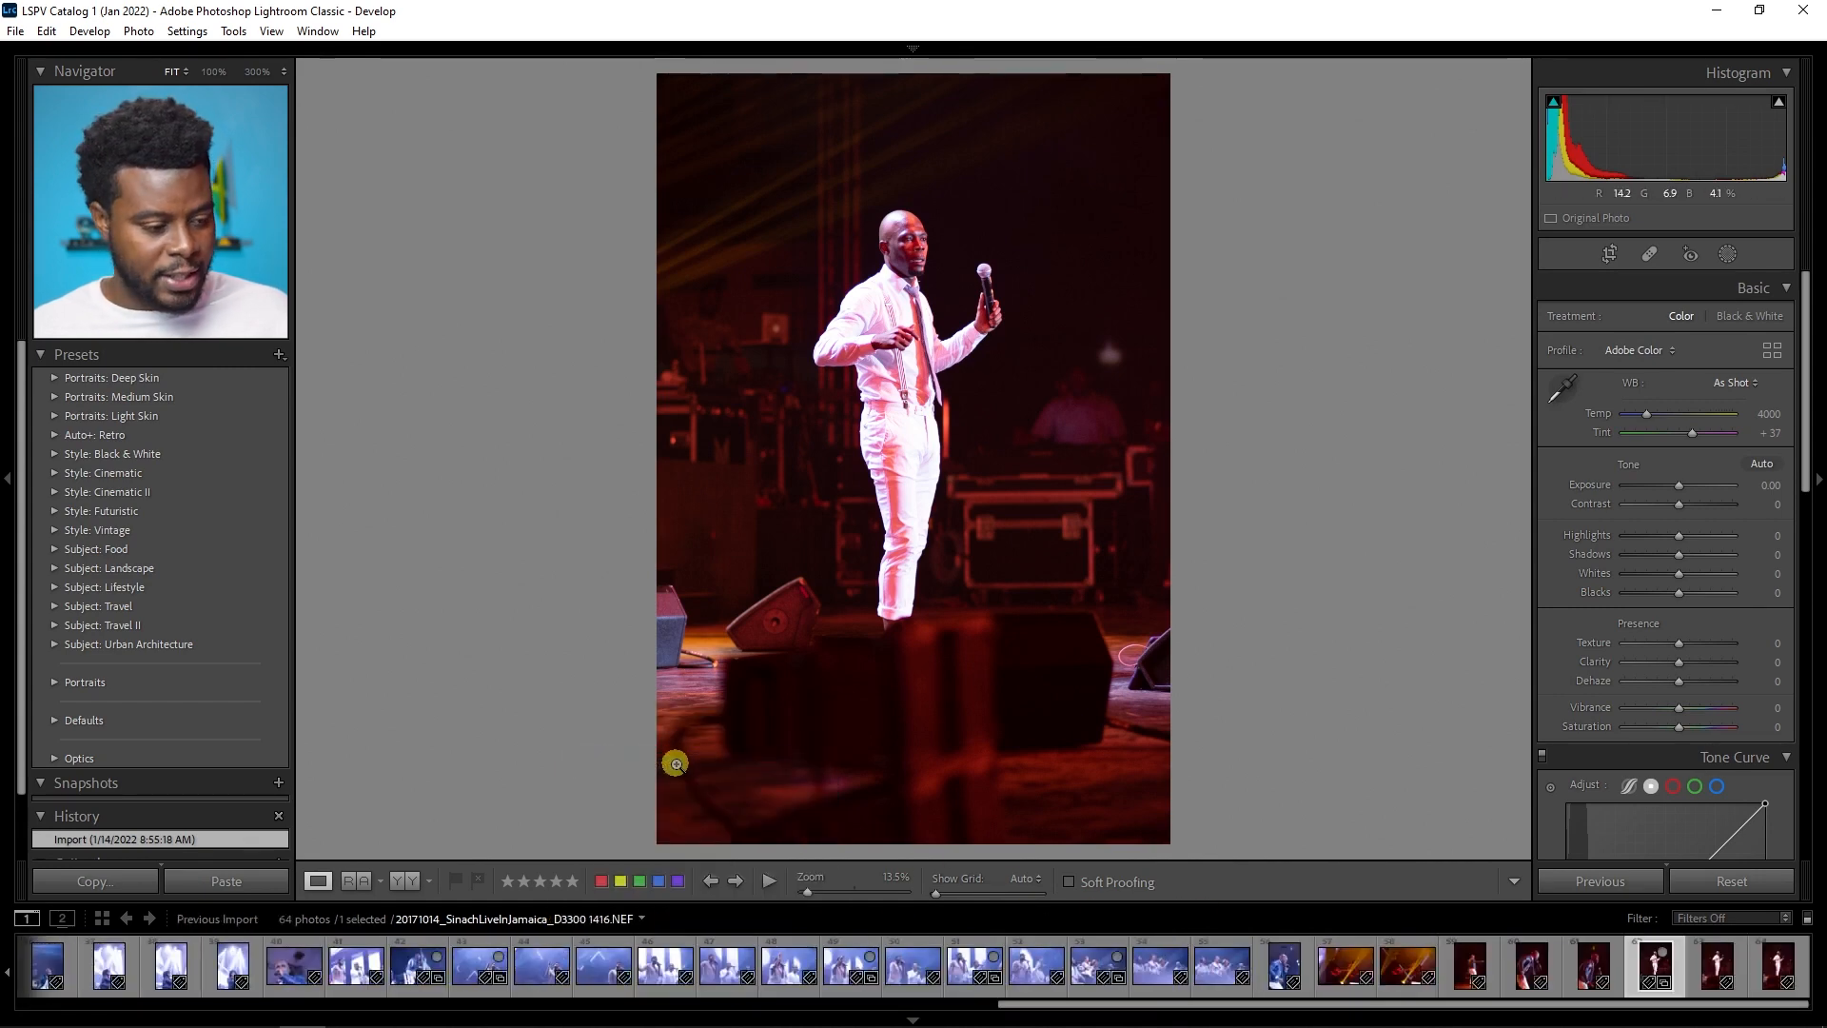
key("g")
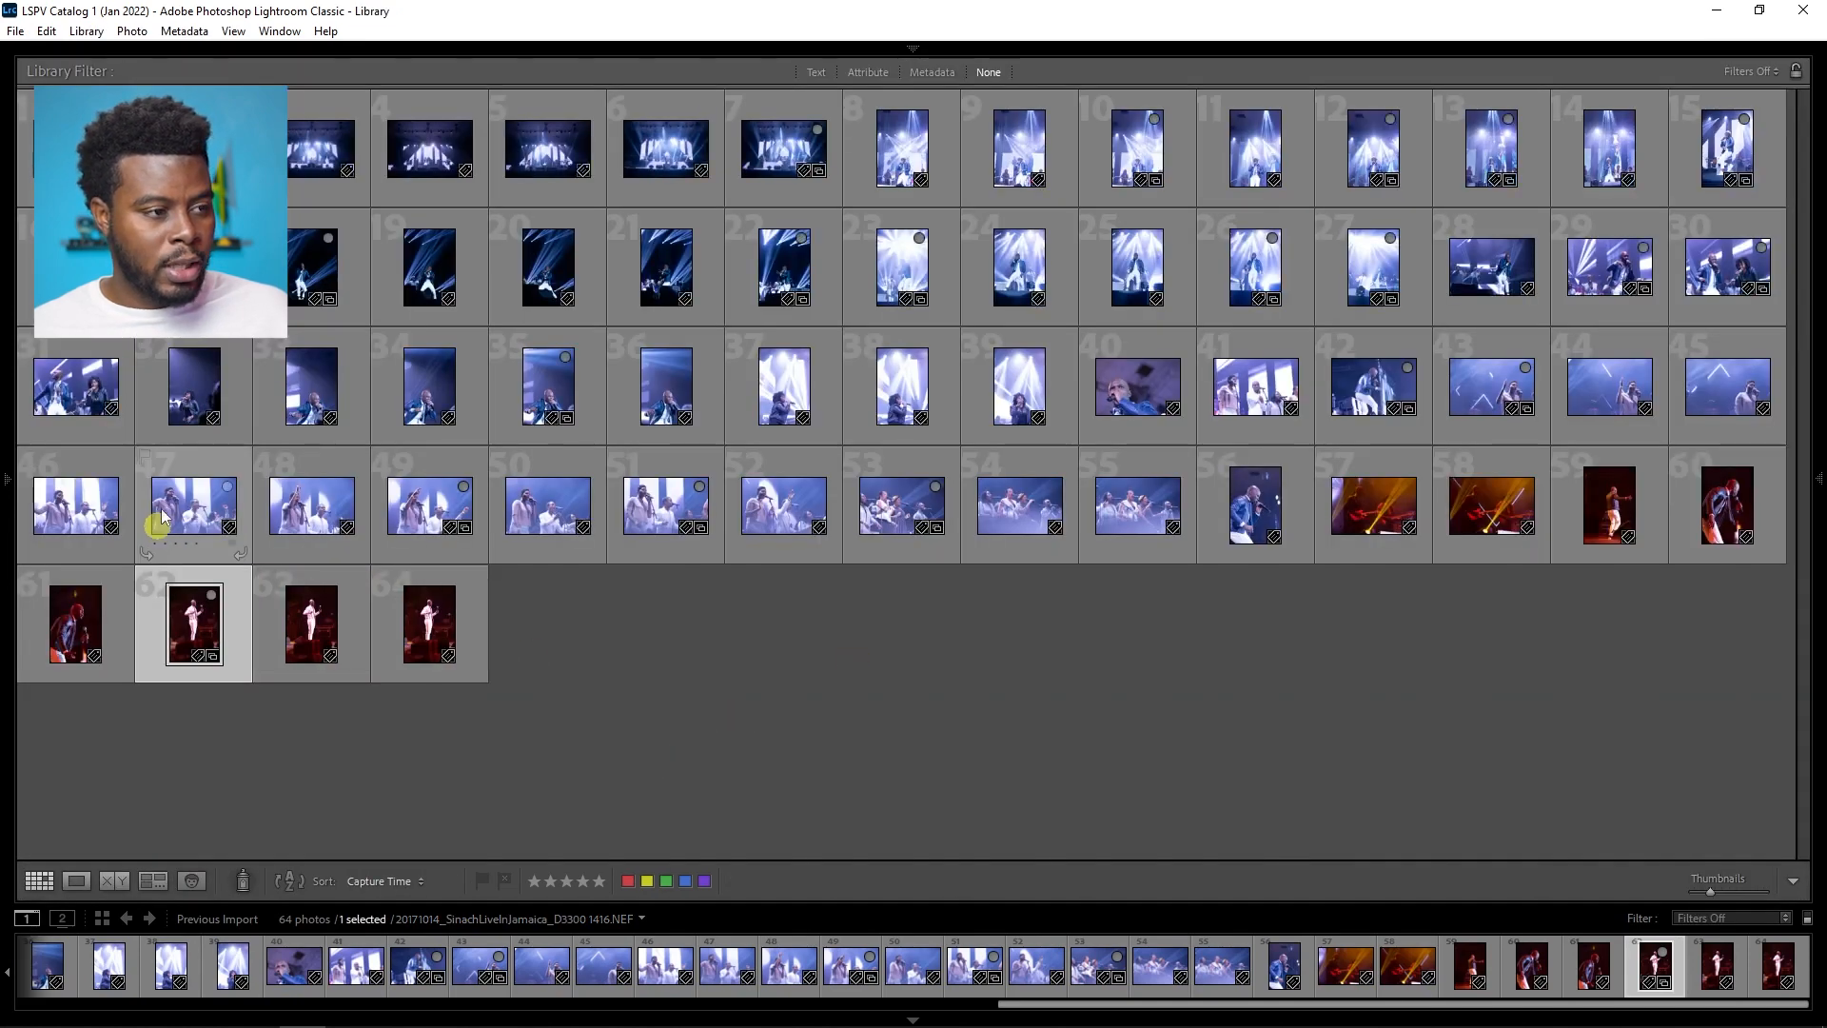
Step: Set the photo source to the Quick Collection again and view the selected photos in Grid view
key("d")
left_click(597, 920)
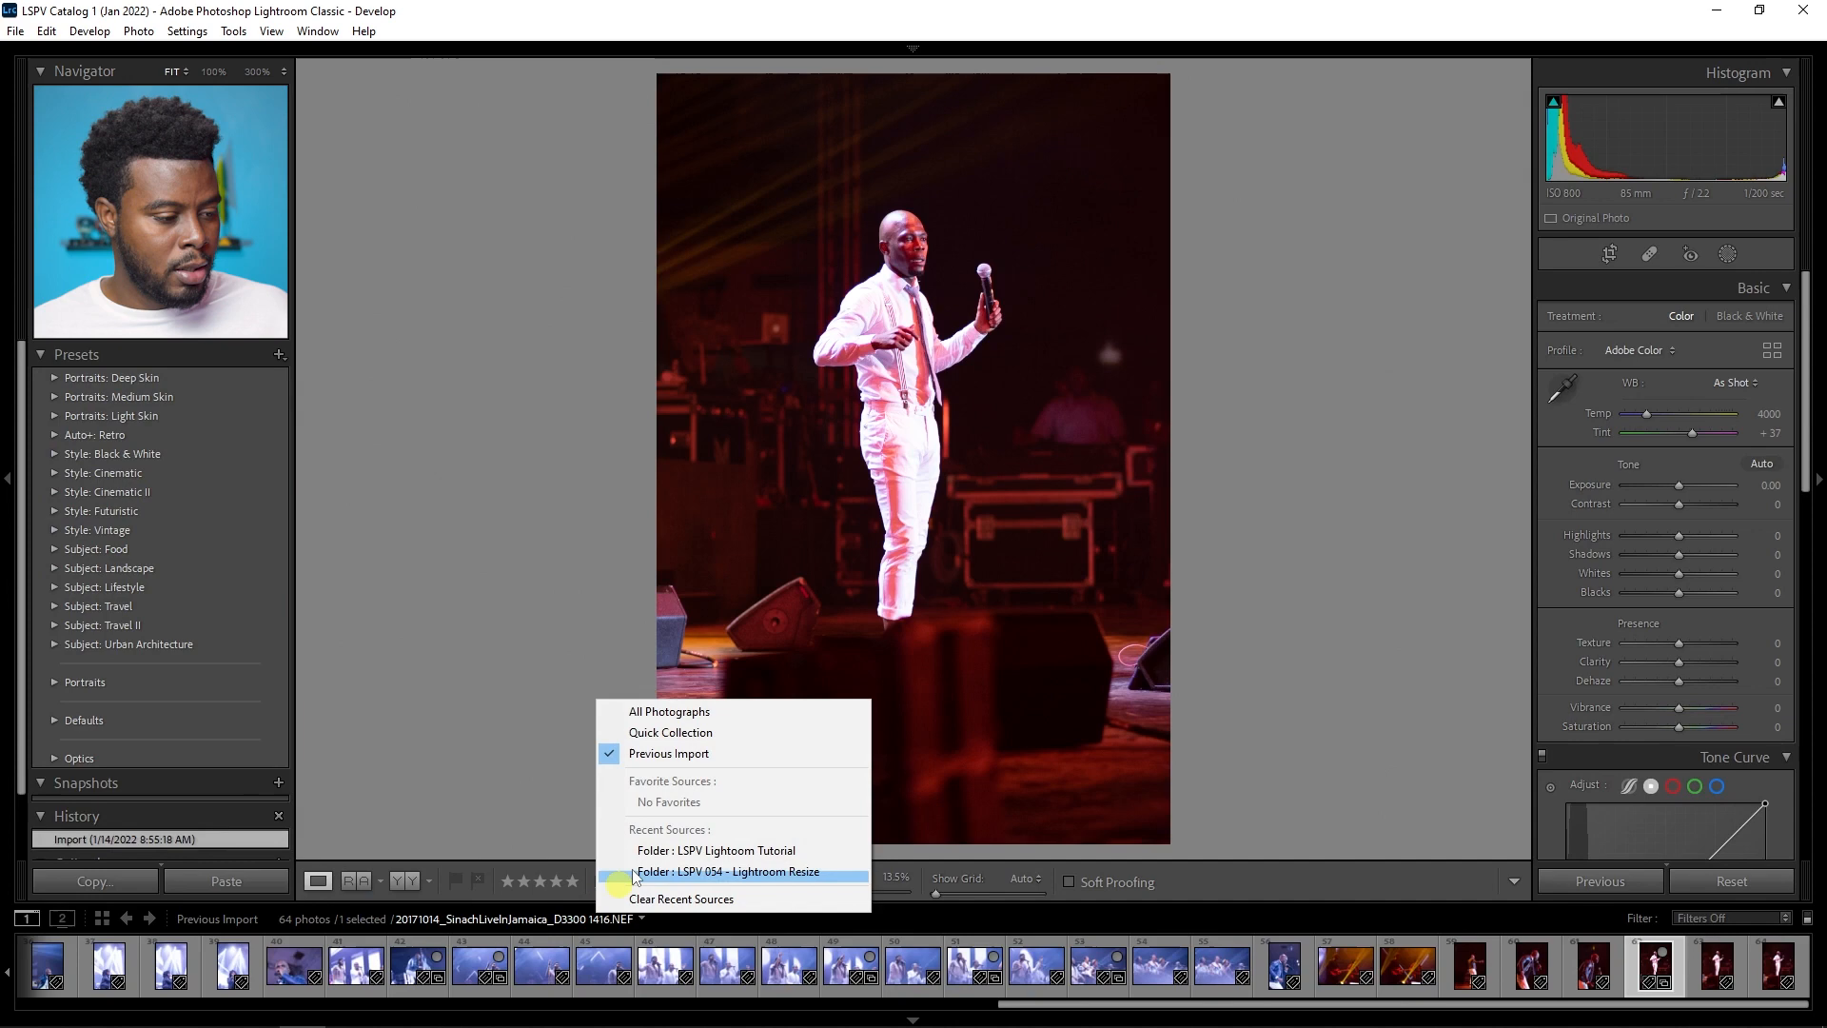
left_click(657, 734)
key("g")
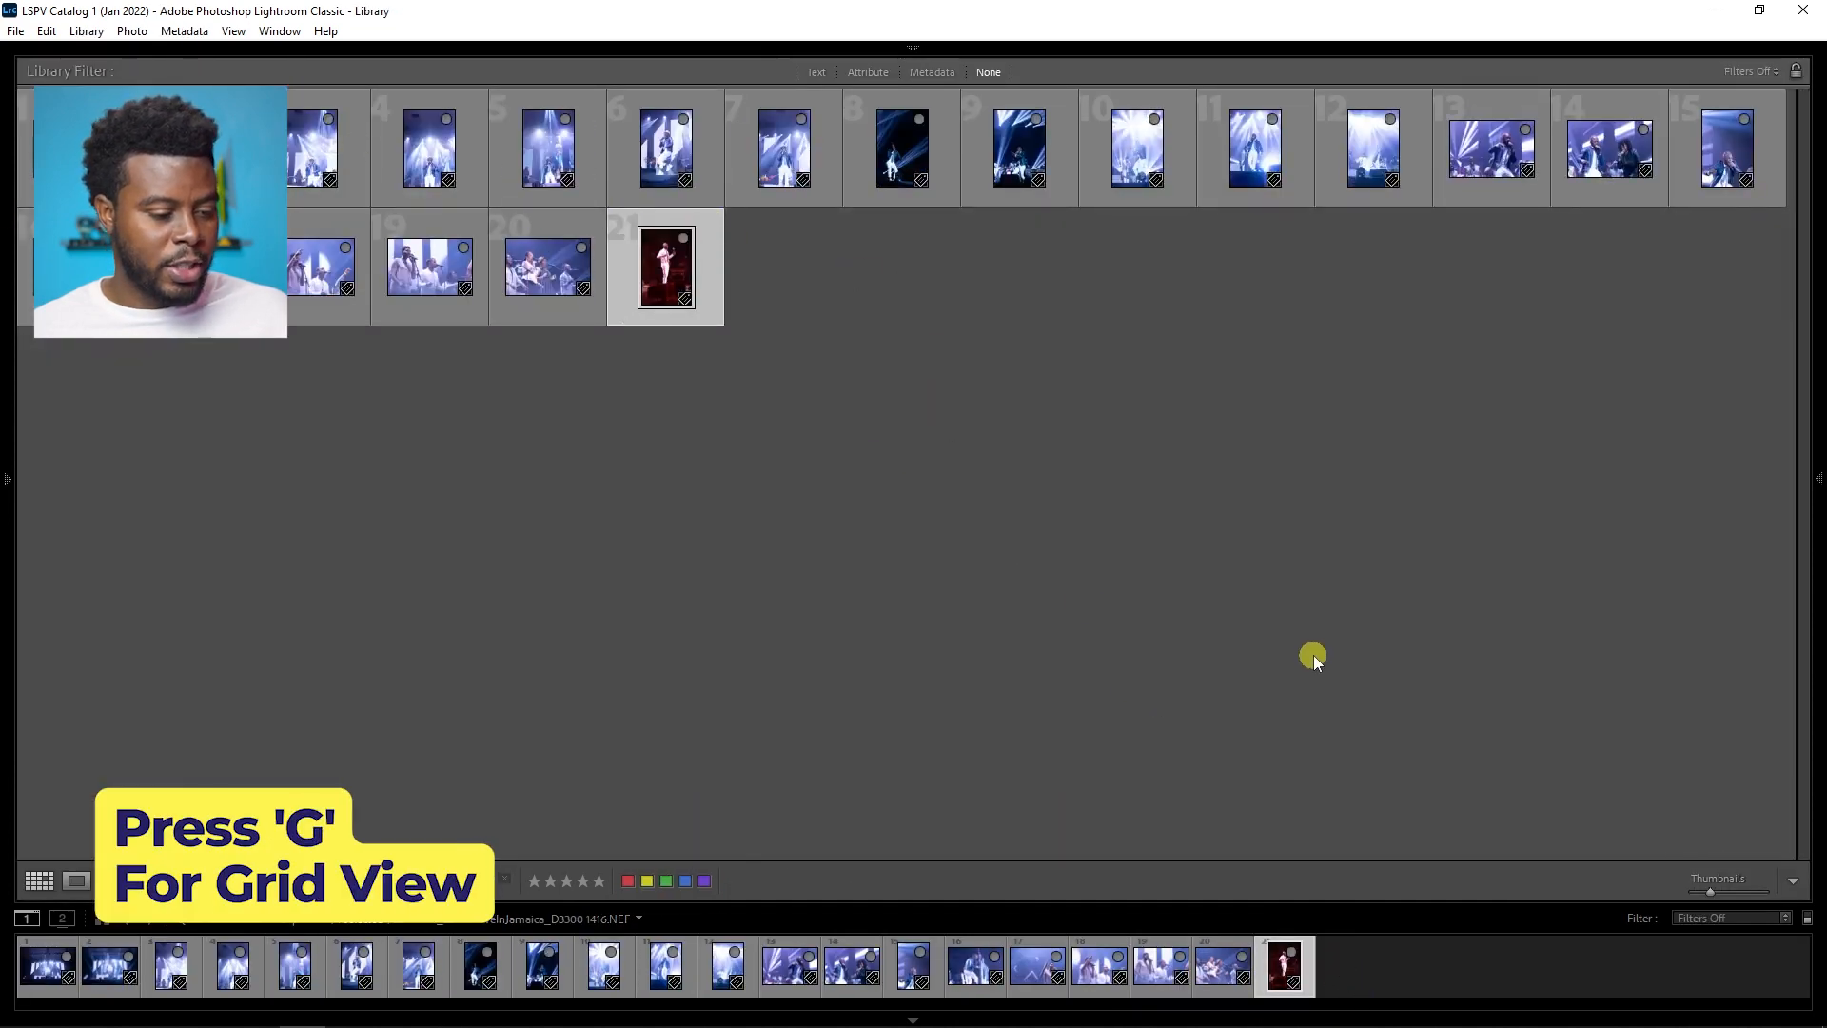
Step: Open the first Quick Collection photo, D3300 1208, in the Develop module and look through the Portraits: Light Skin presets
key("d")
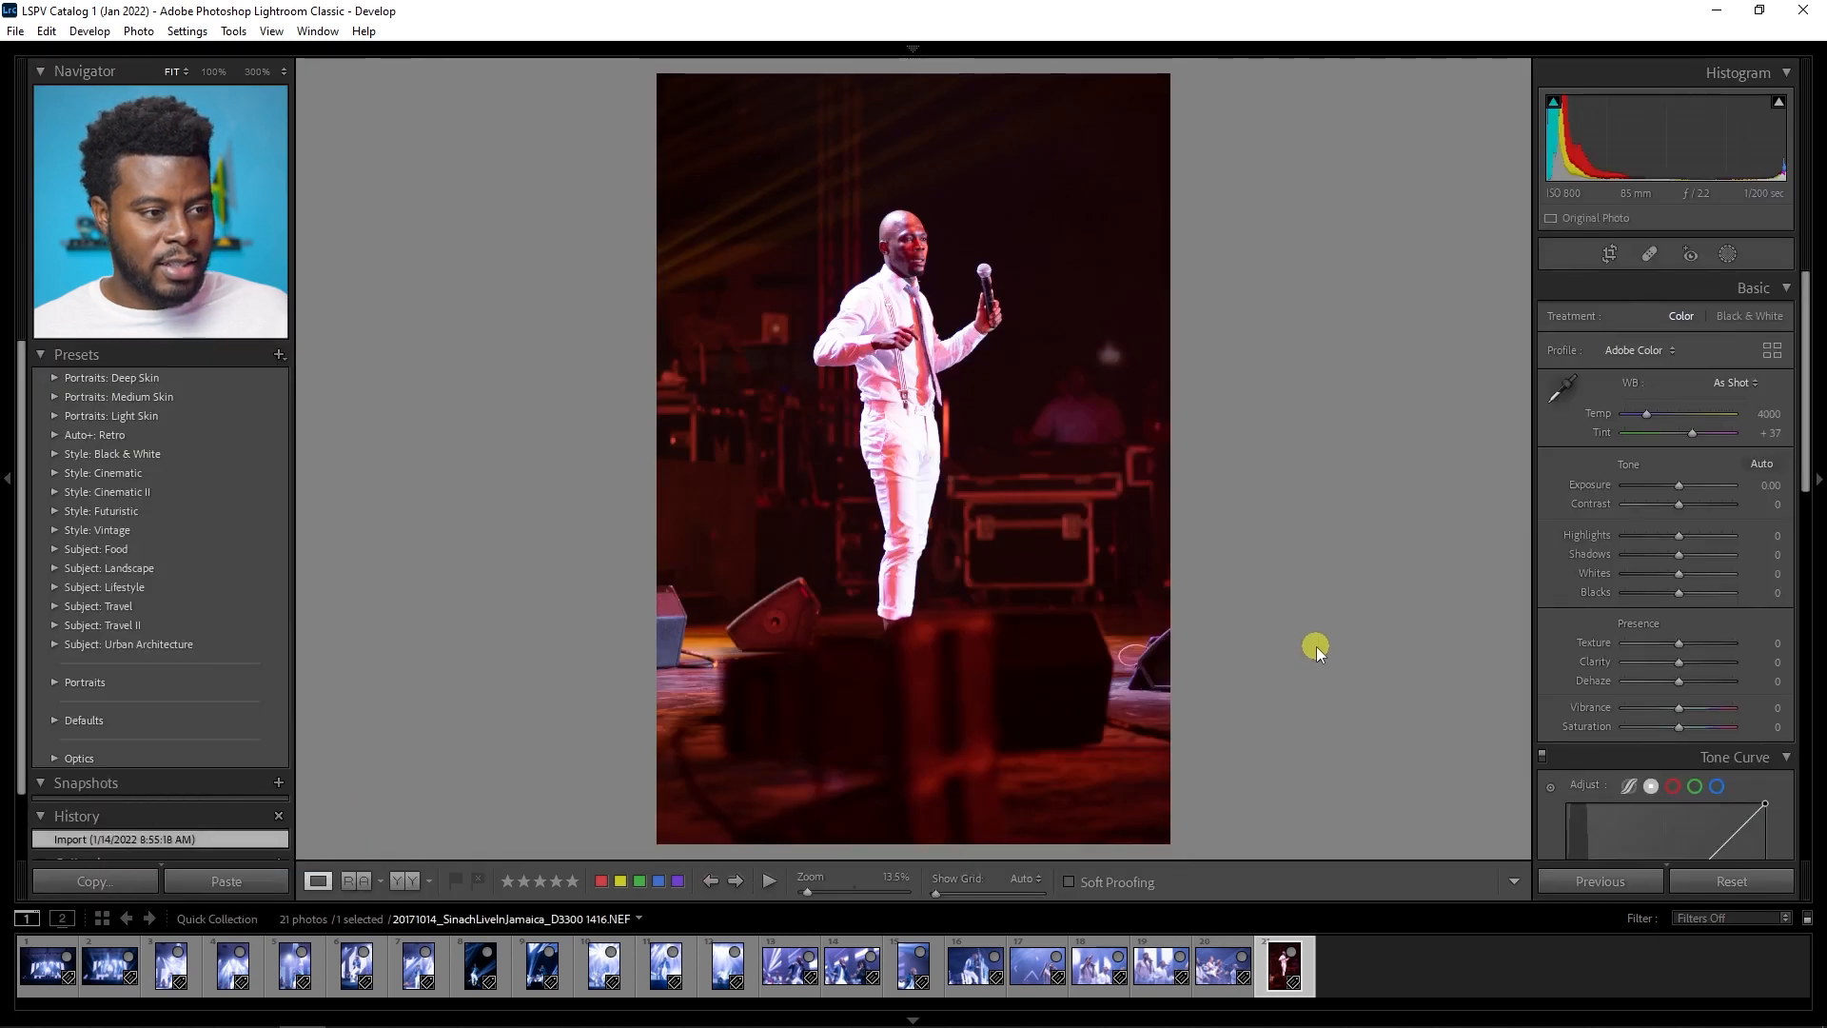
left_click(43, 979)
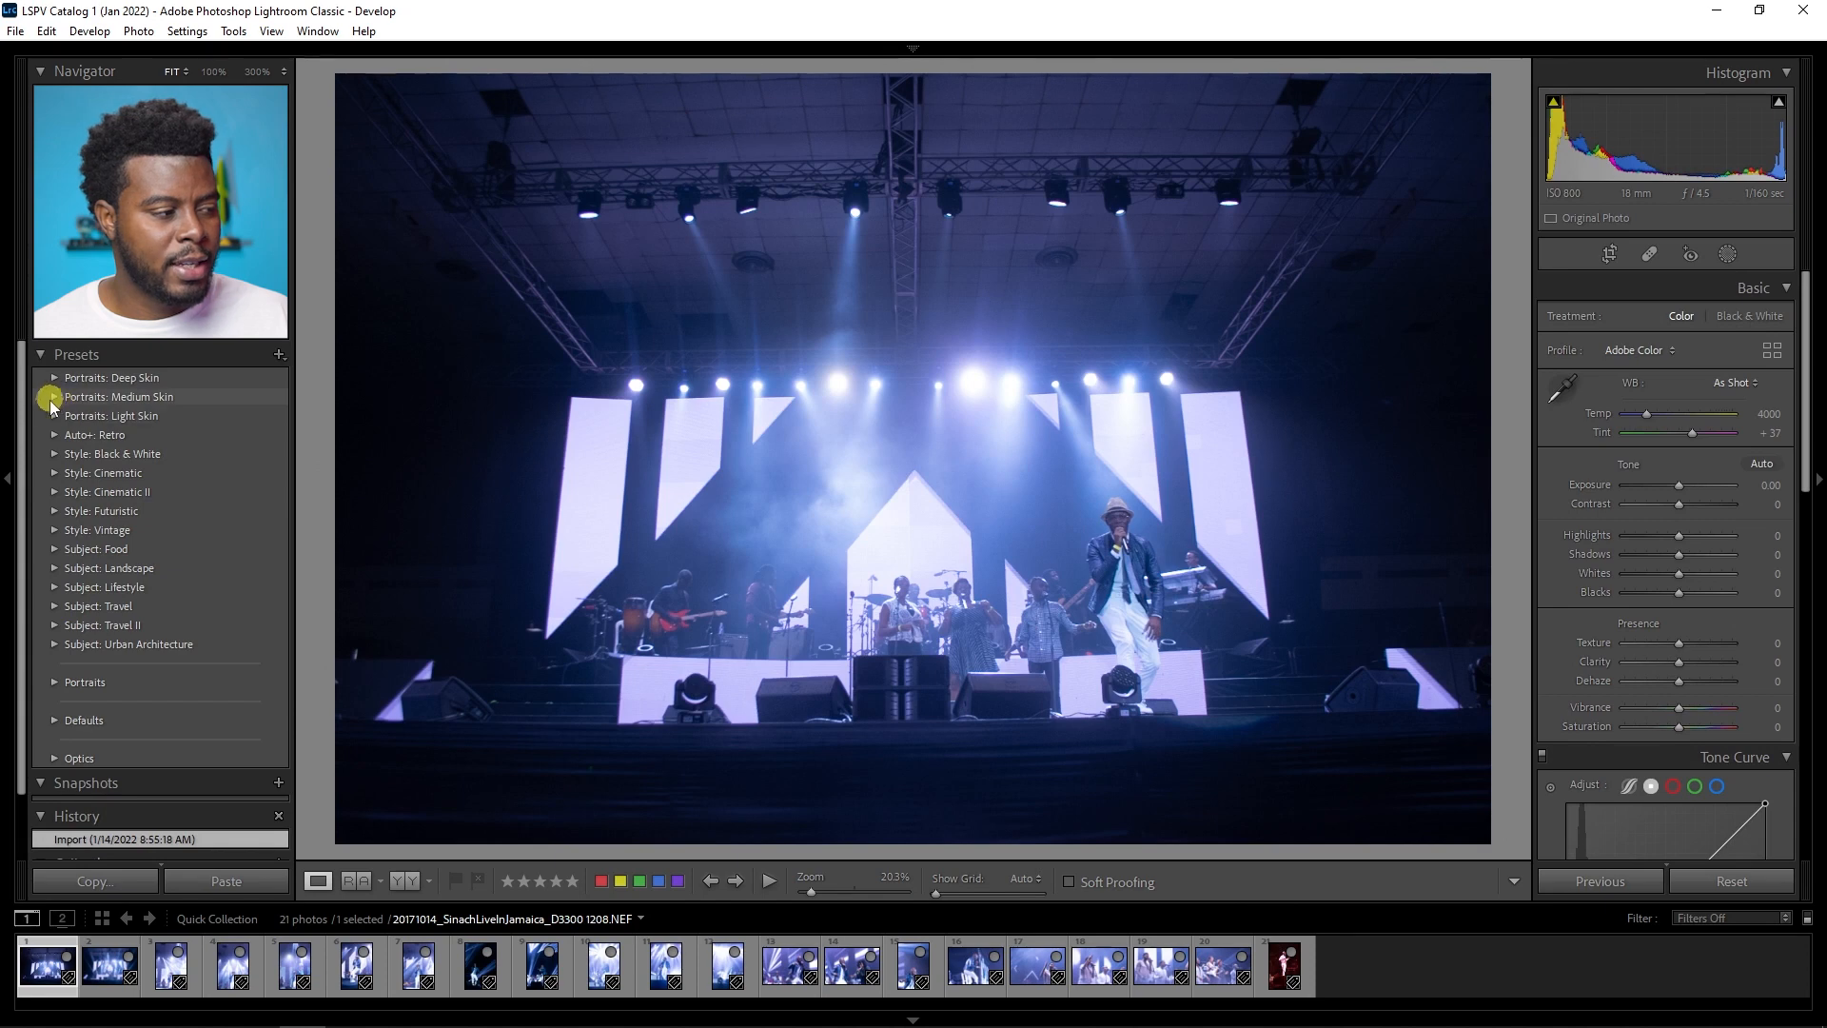
left_click(54, 399)
left_click(54, 399)
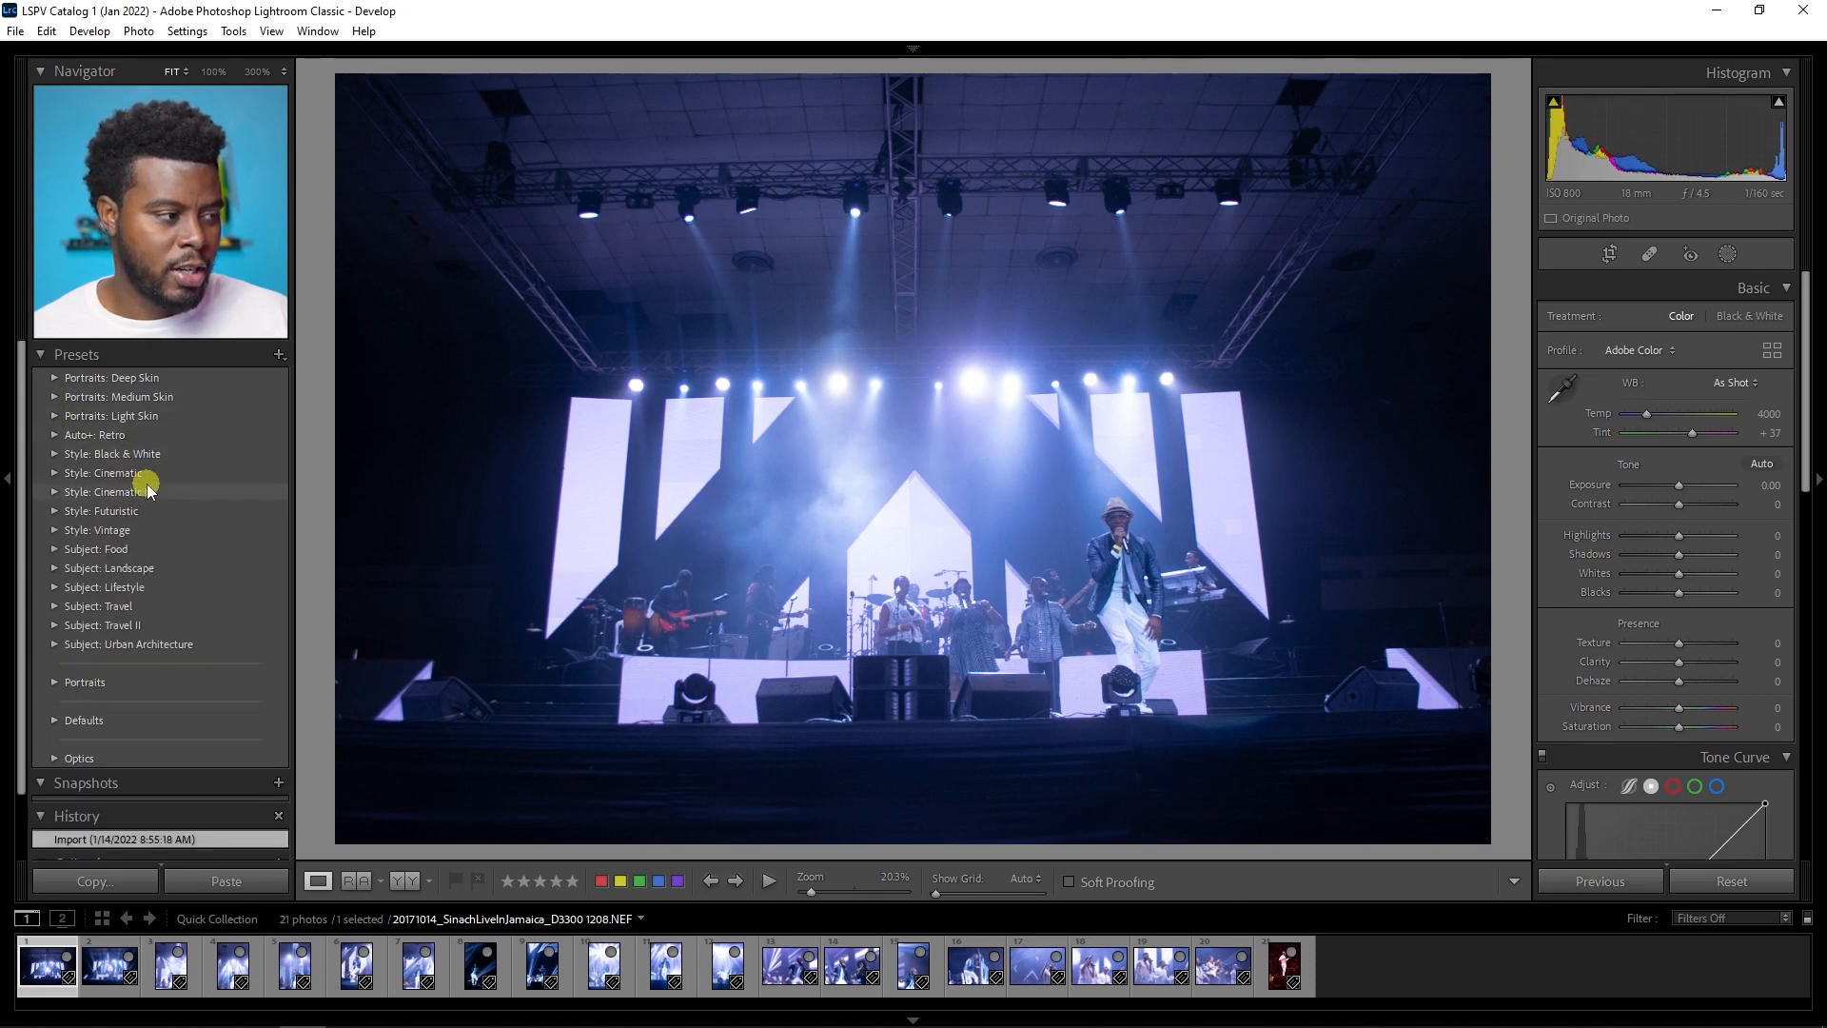
left_click(57, 417)
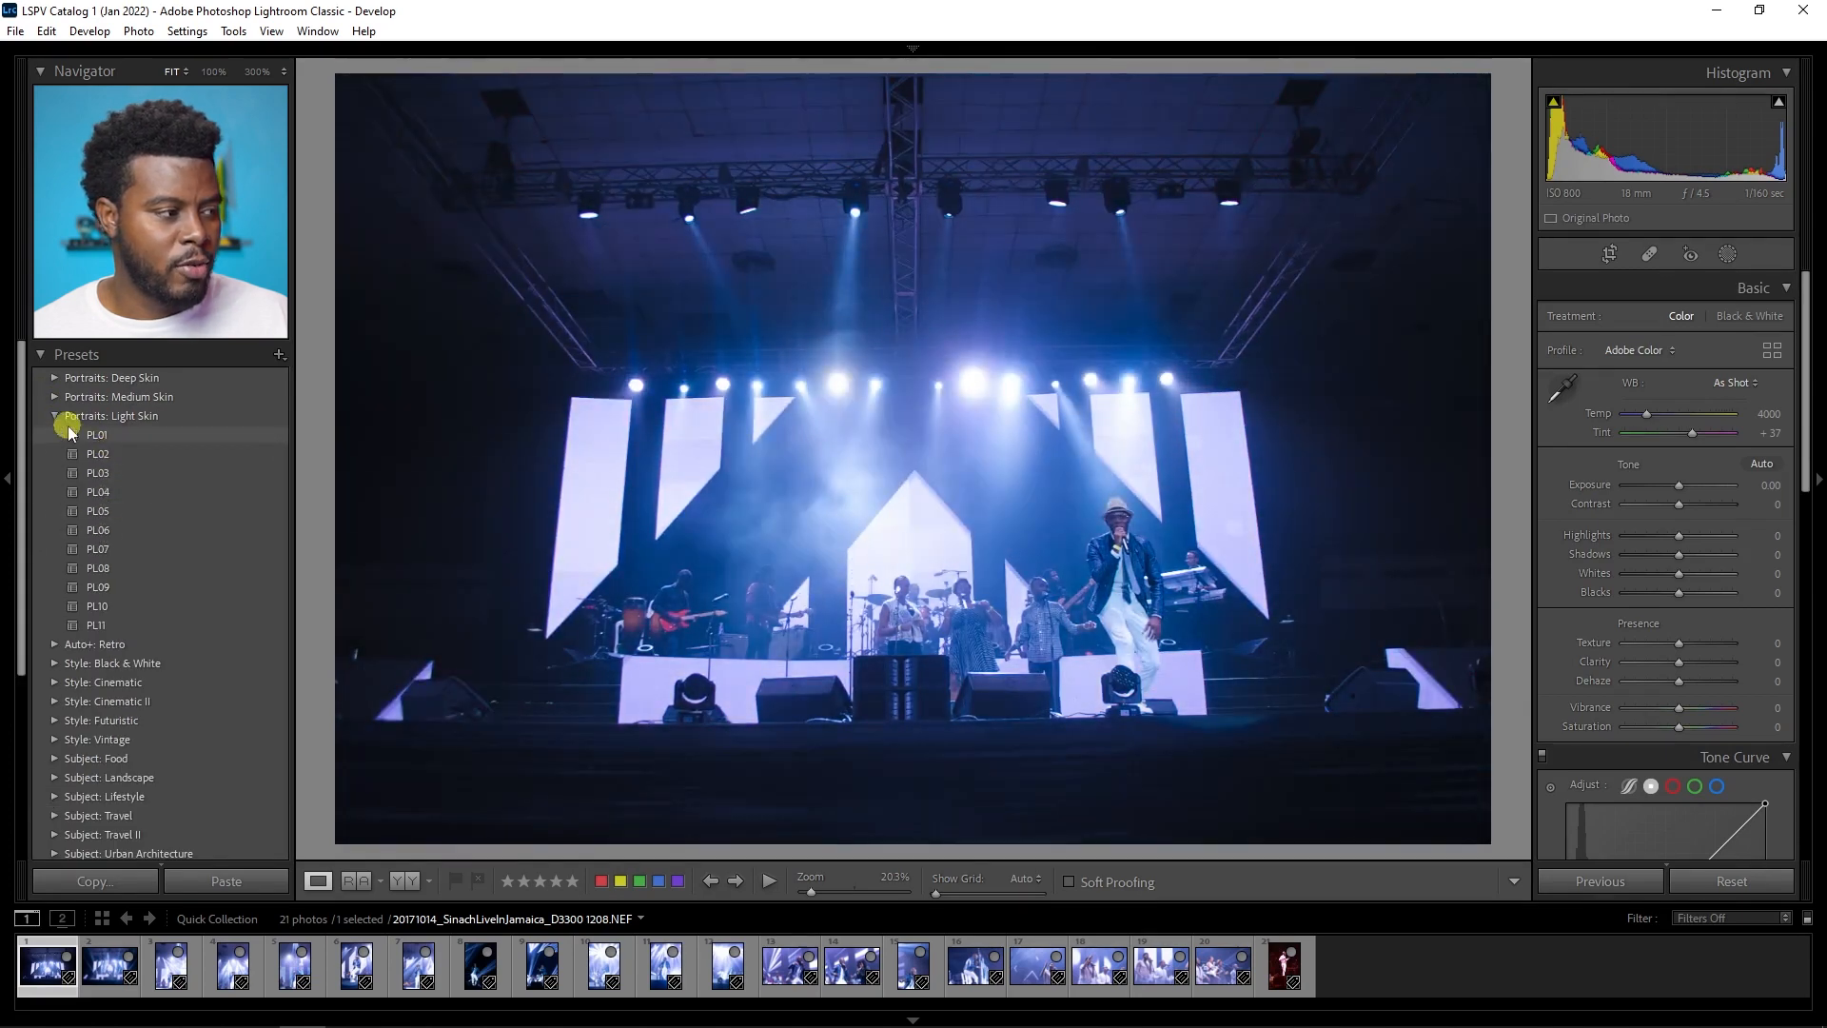
left_click(55, 416)
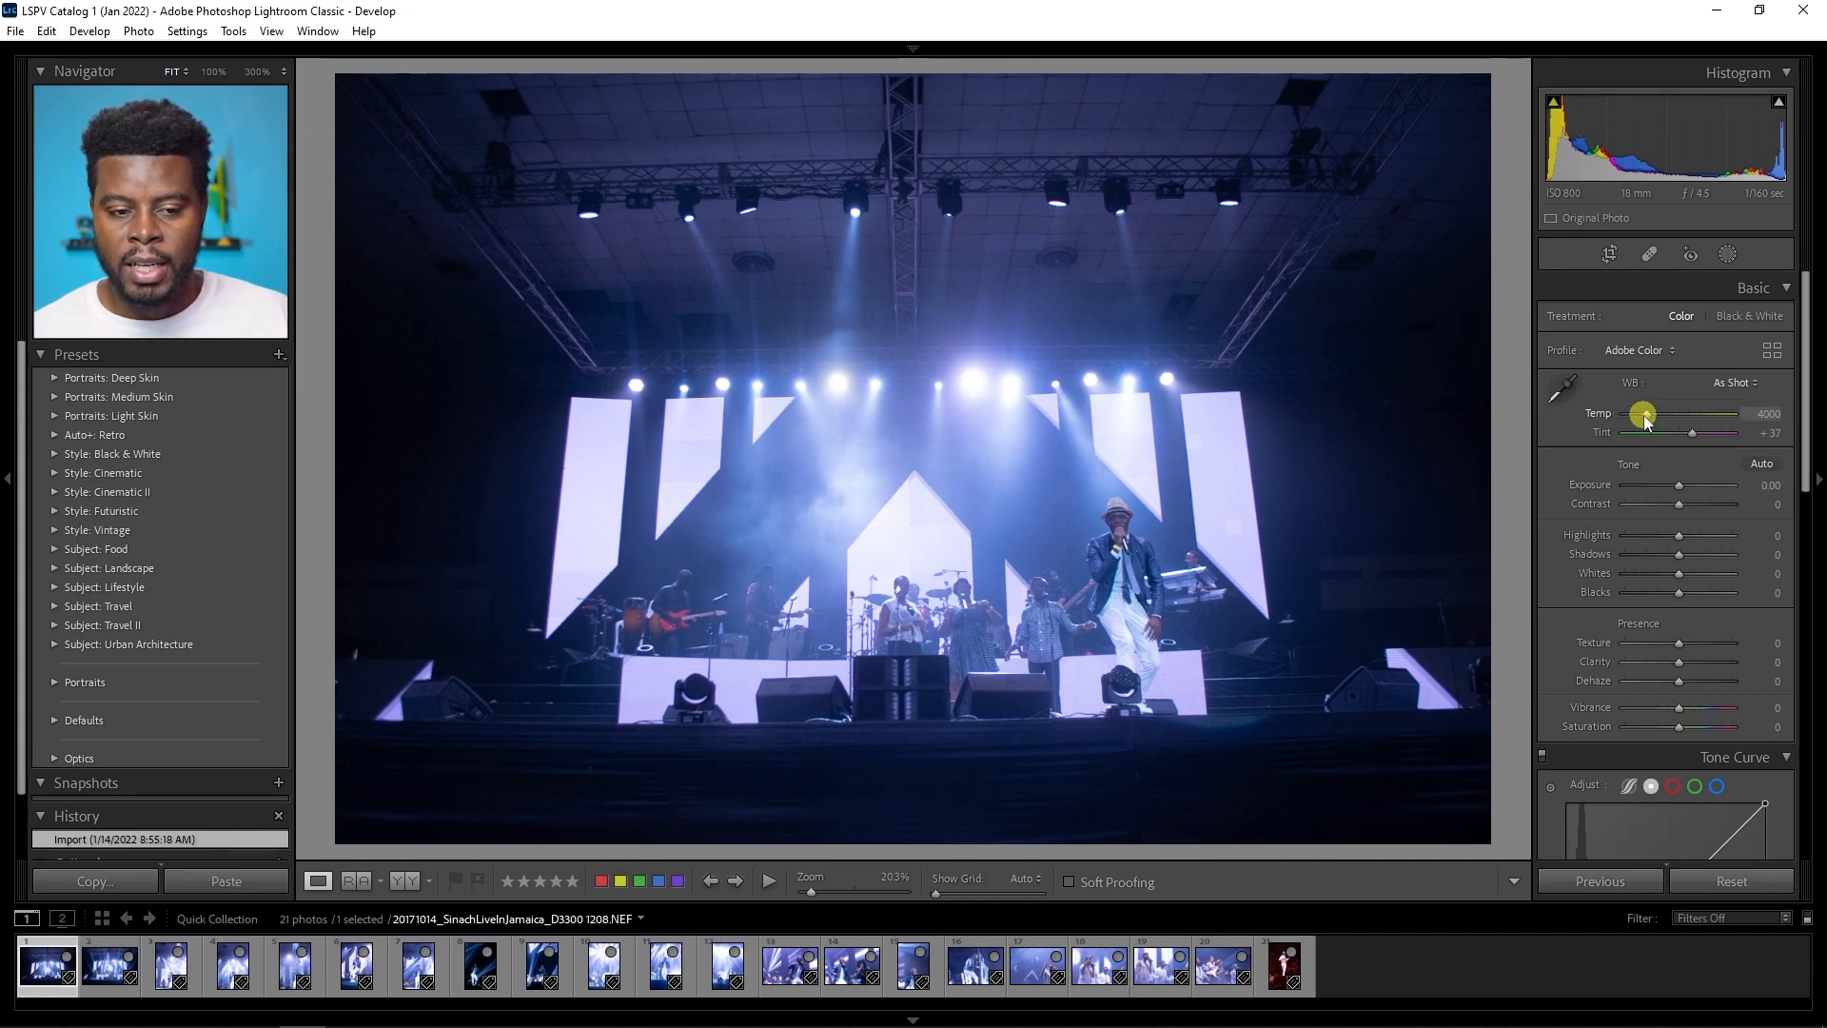
Step: Set Contrast to +20 and Blacks to -20 on the wide stage photo D3300 1208
left_click(1685, 507)
left_click(1680, 511)
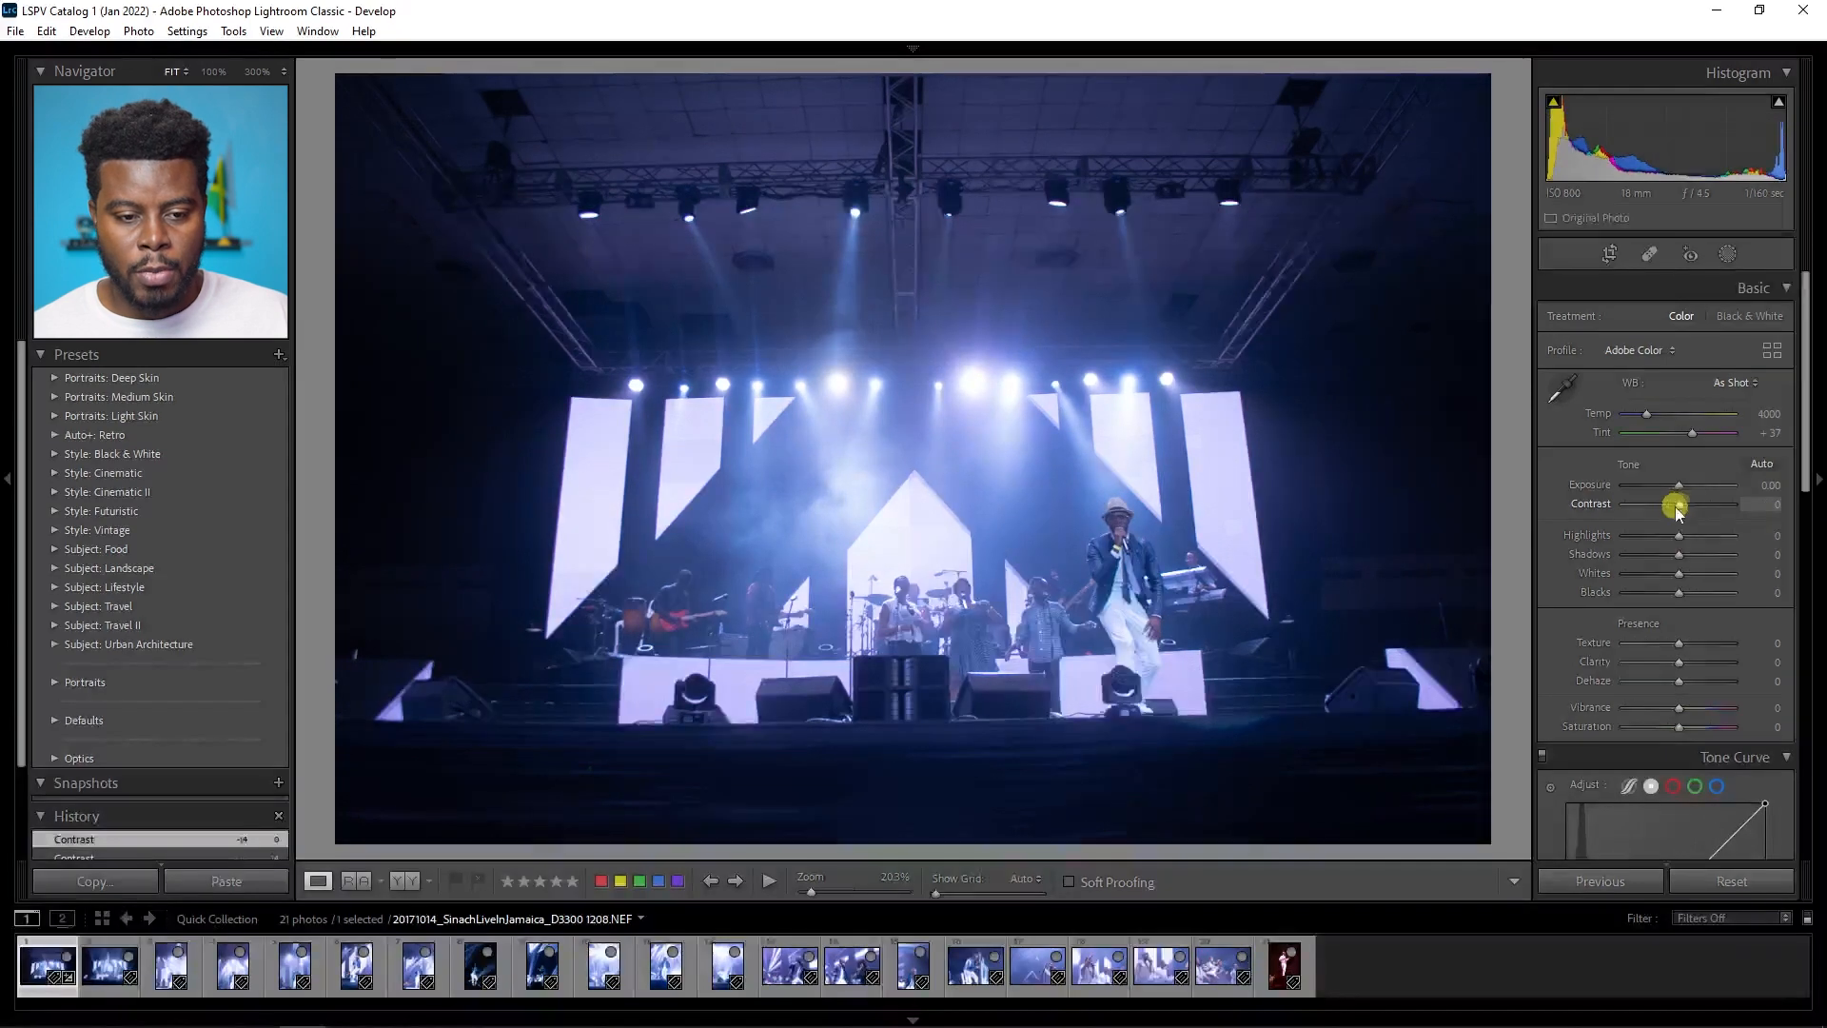
left_click_drag(1679, 509, 1680, 511)
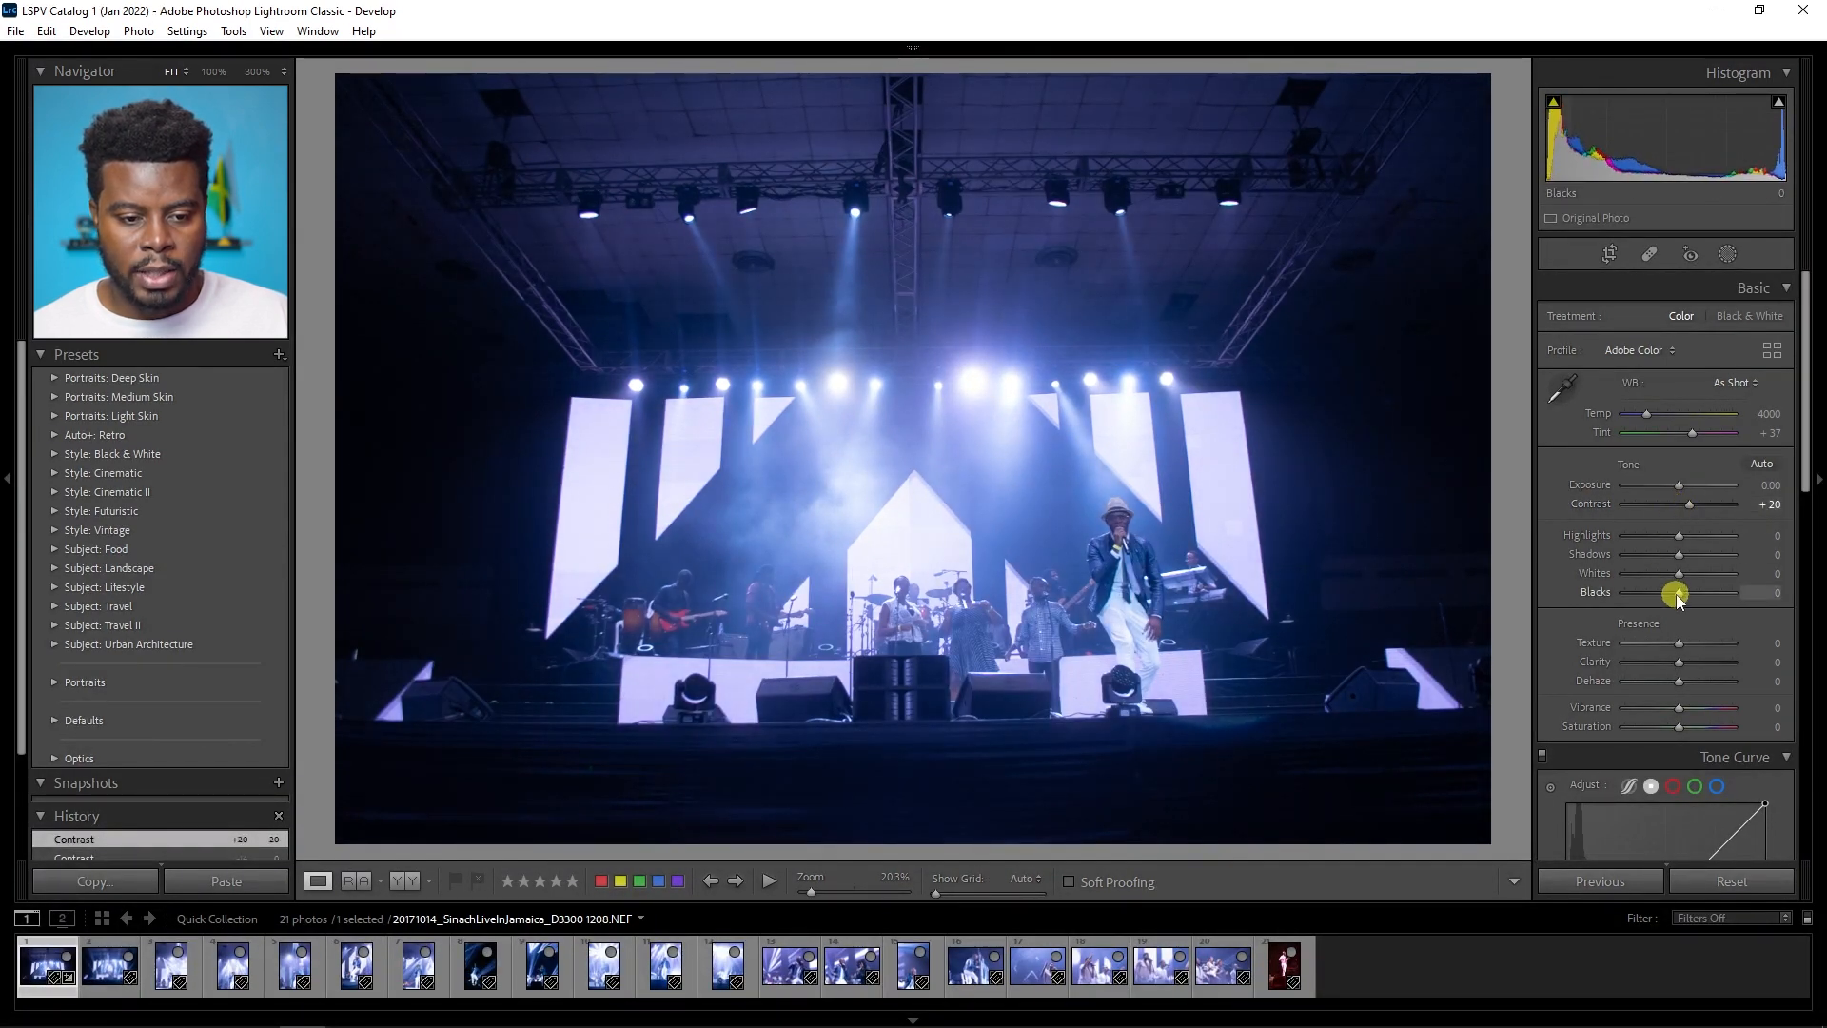
left_click_drag(1679, 595, 1680, 594)
Step: Set Clarity to +10 and Vibrance to +20 on the wide stage photo
scroll(1643, 542, "down", 3)
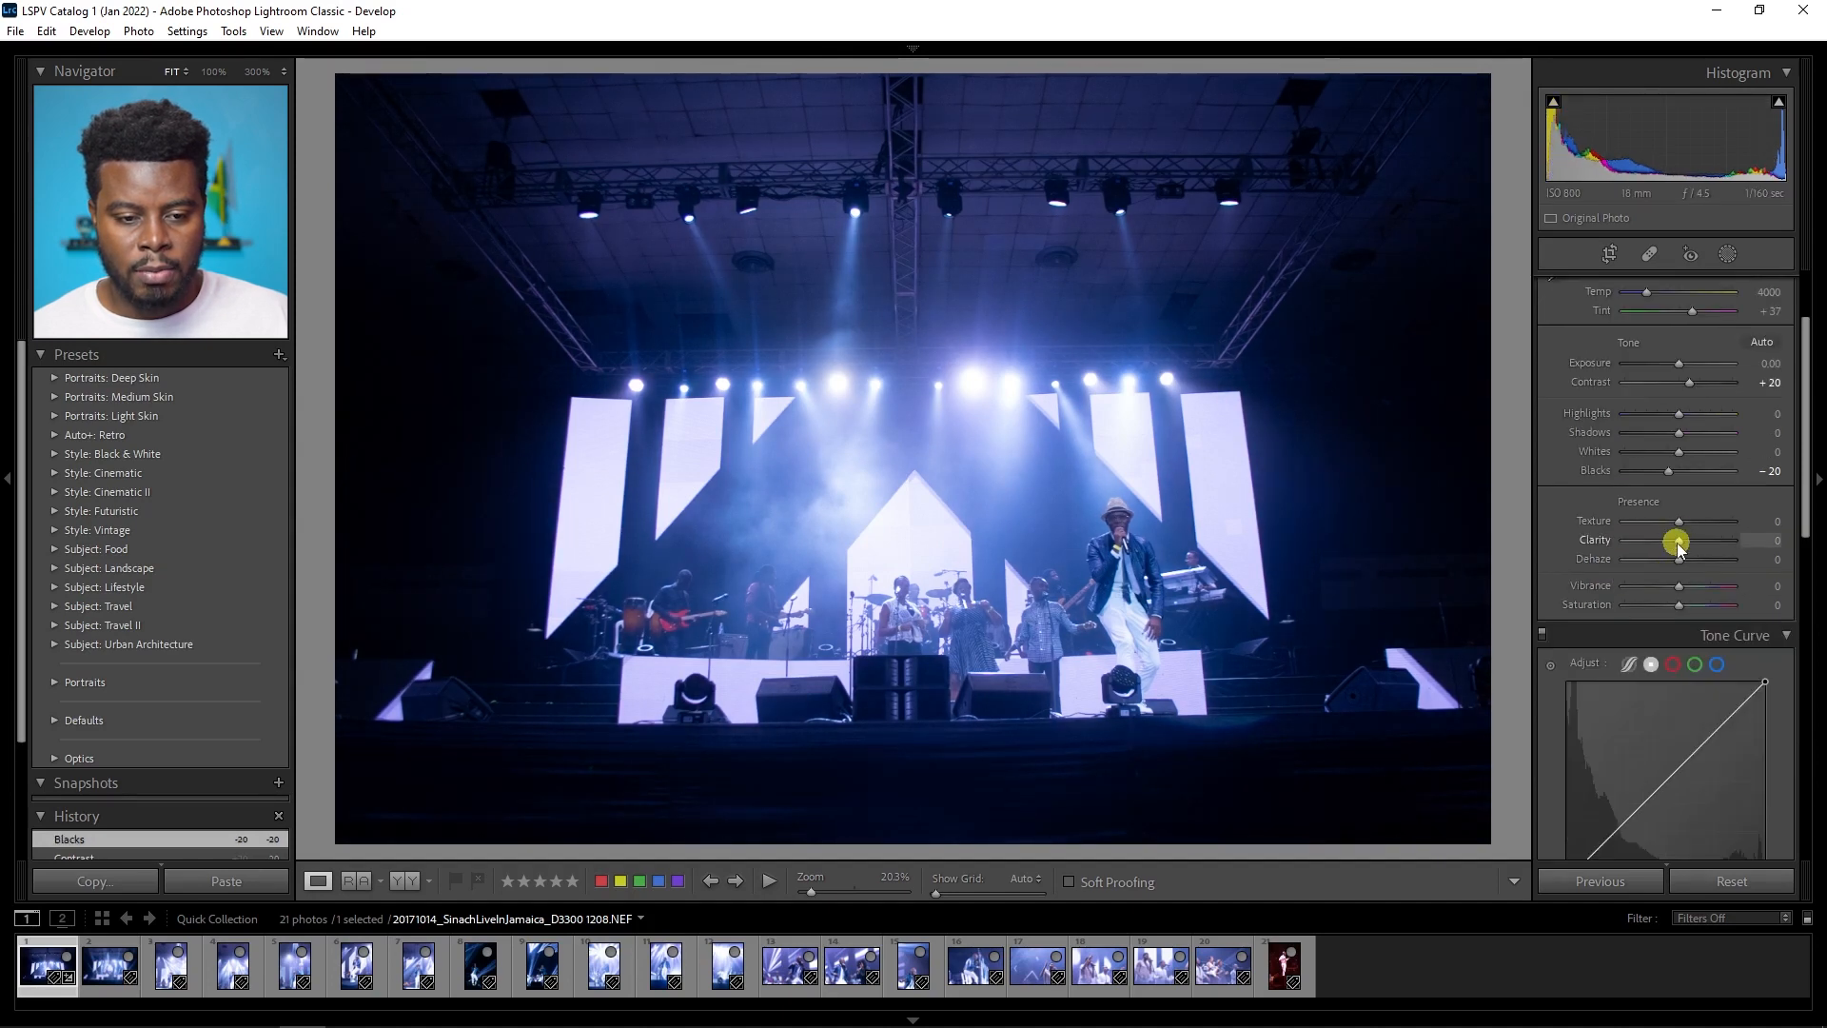
left_click_drag(1680, 547, 1680, 547)
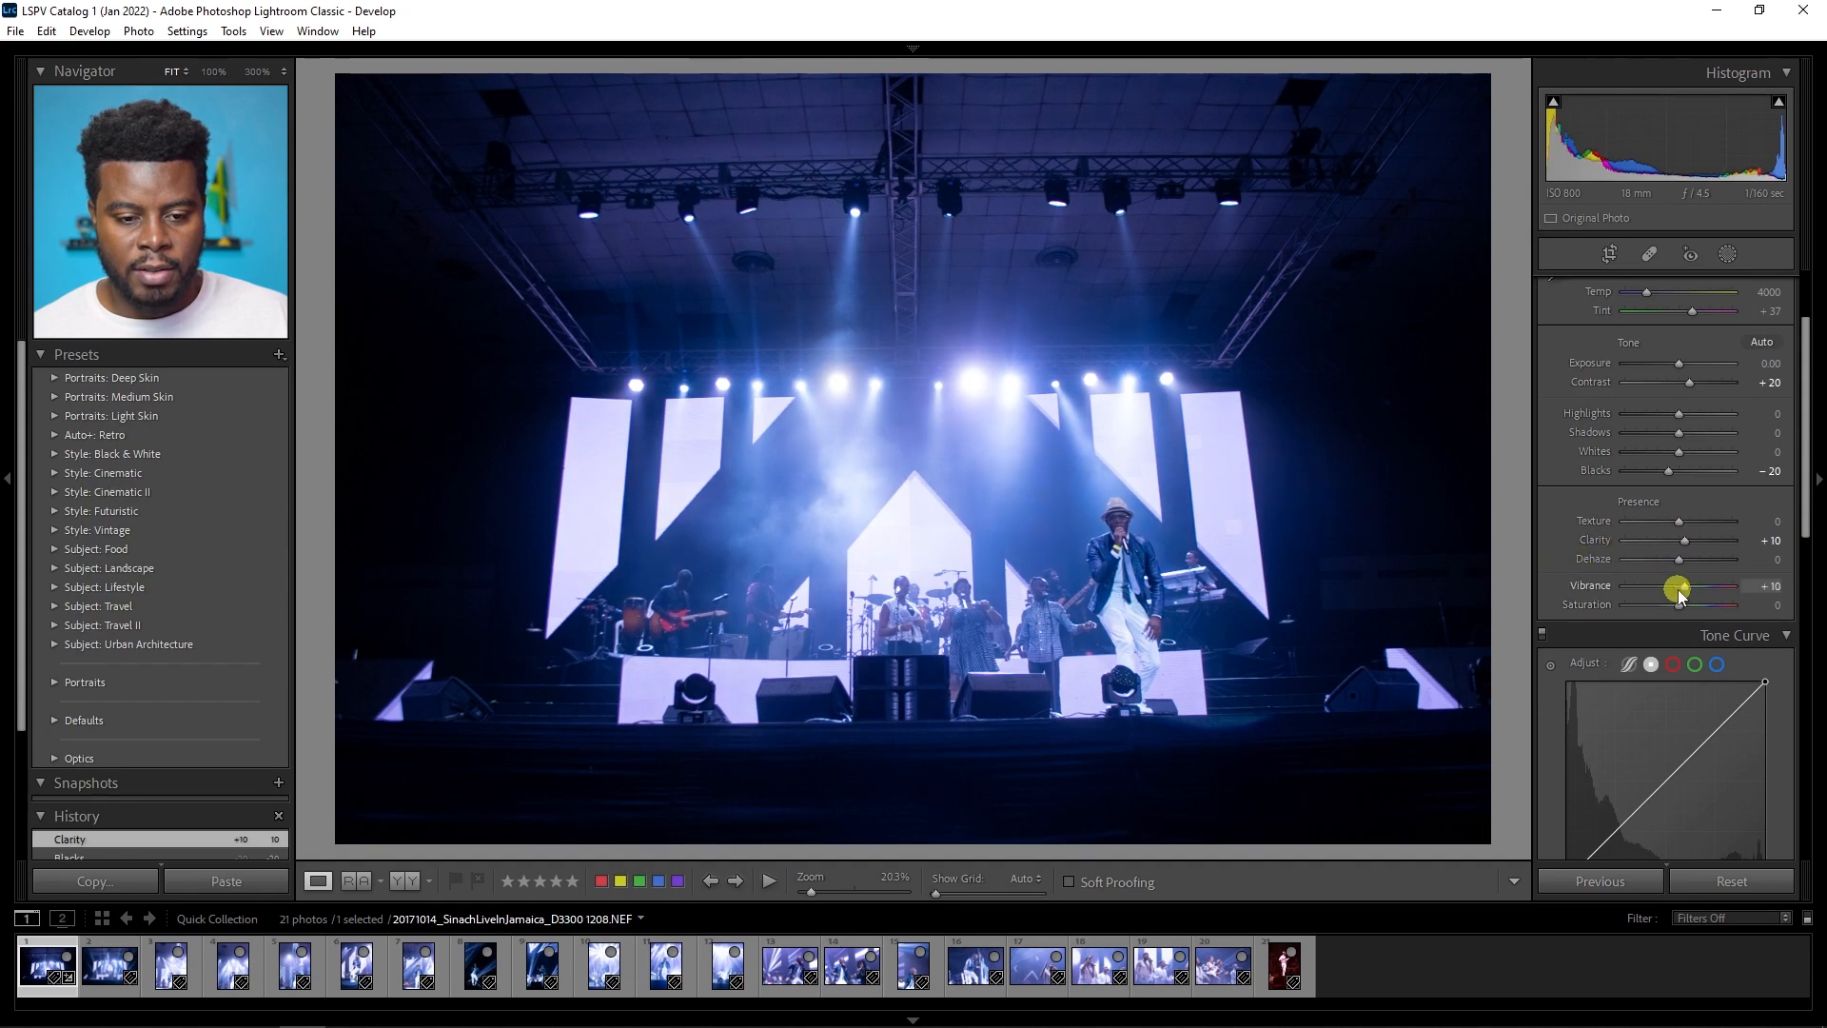
left_click_drag(1680, 595, 1672, 591)
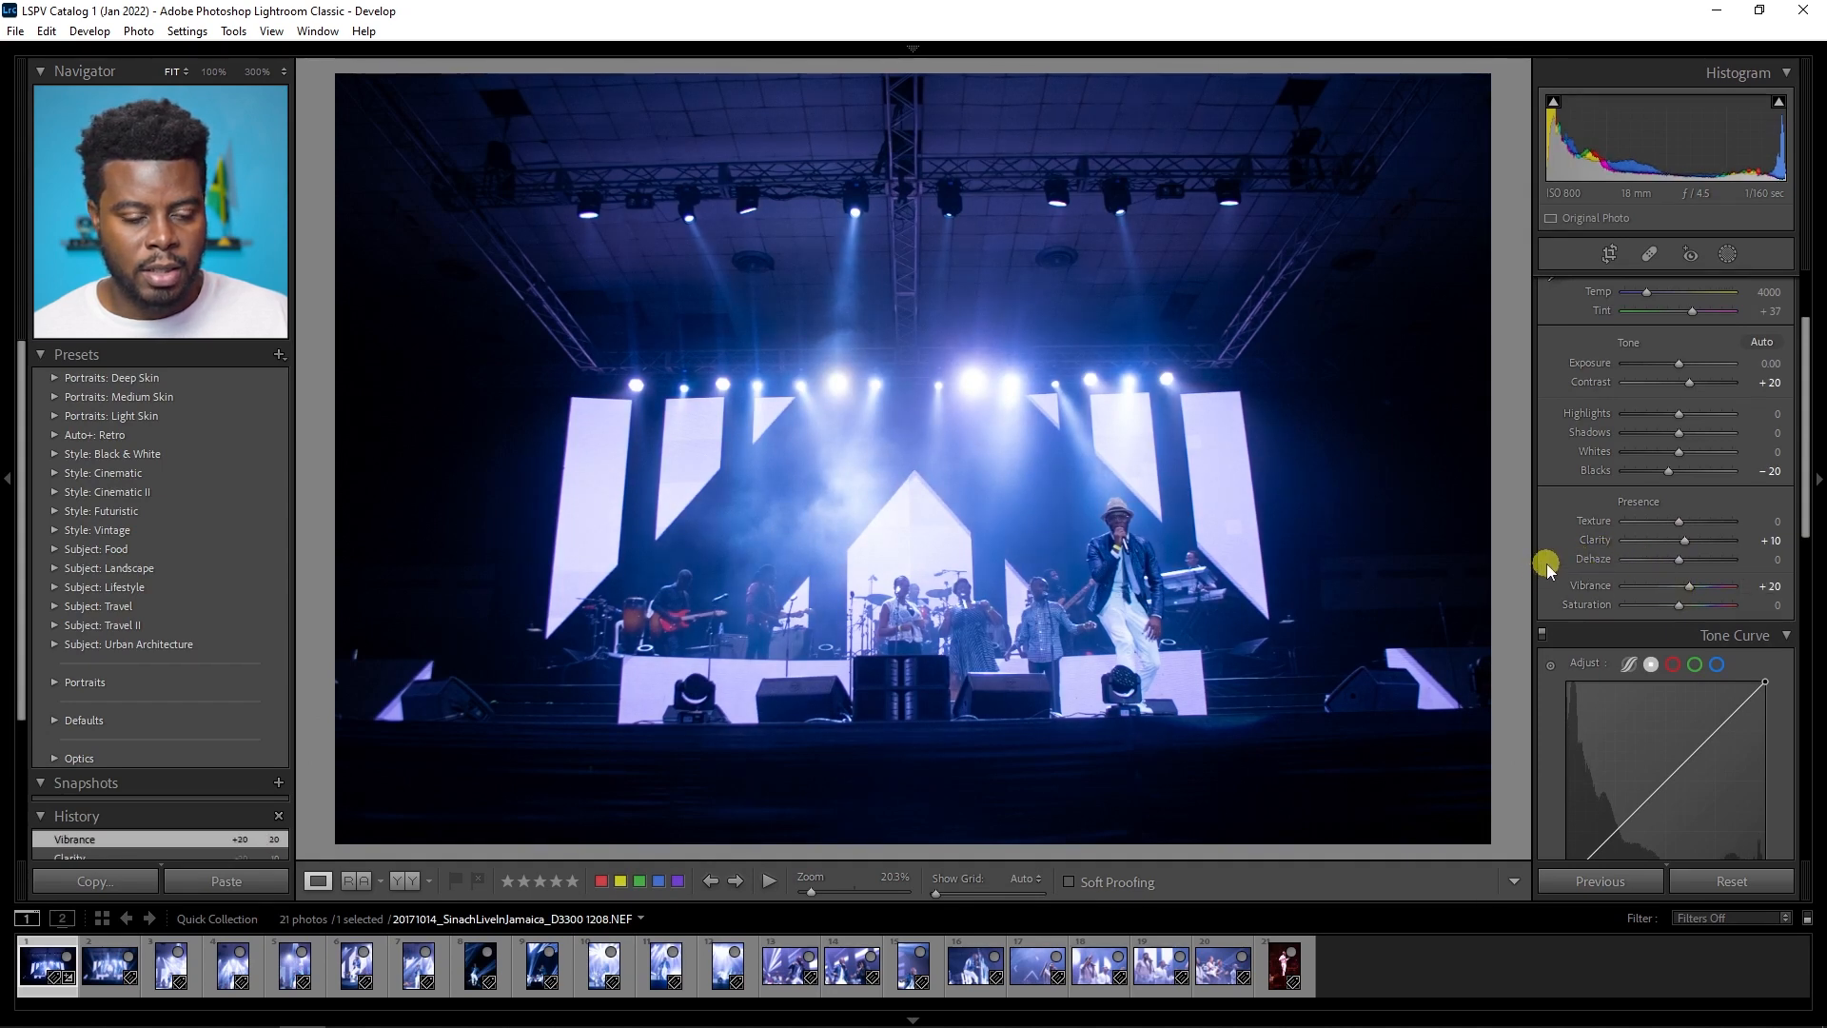
Step: Set the Sharpening Amount to 70 in the Detail settings of the wide stage photo D3300 1208
scroll(1551, 566, "down", 3)
scroll(1549, 571, "down", 3)
scroll(1549, 571, "down", 4)
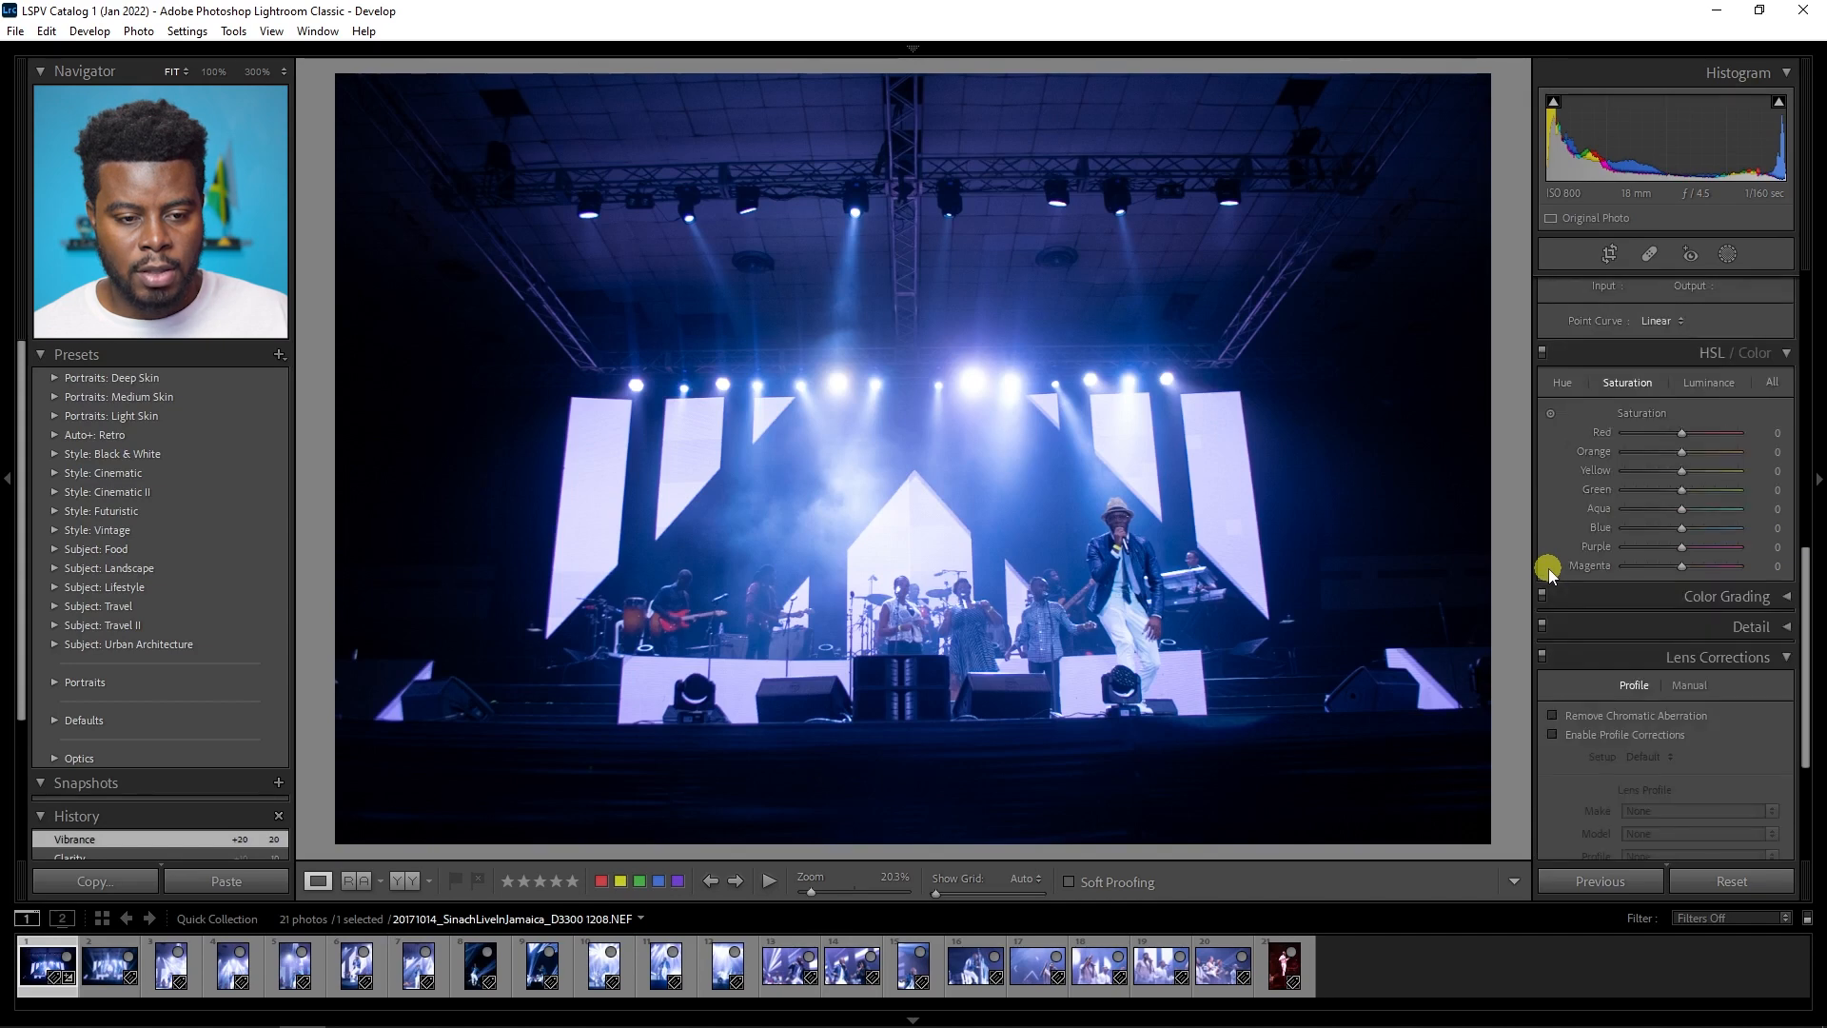
left_click(1778, 508)
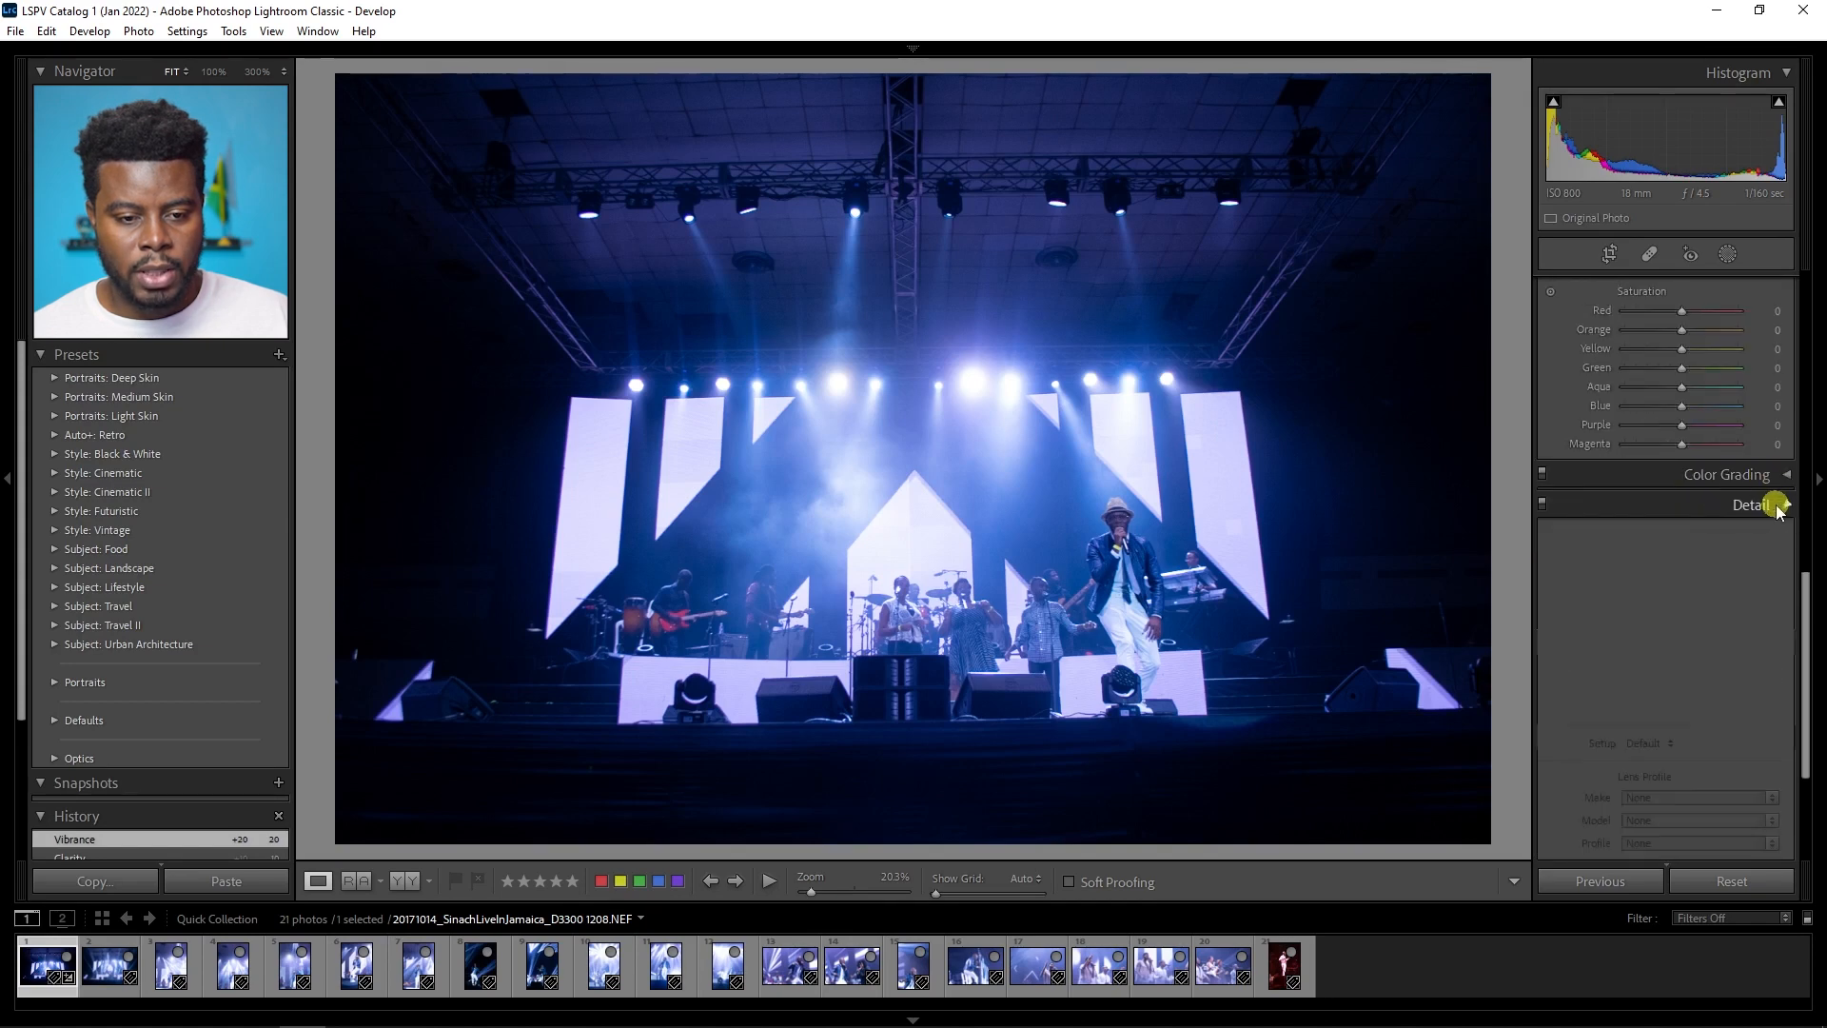
double_click(1651, 624)
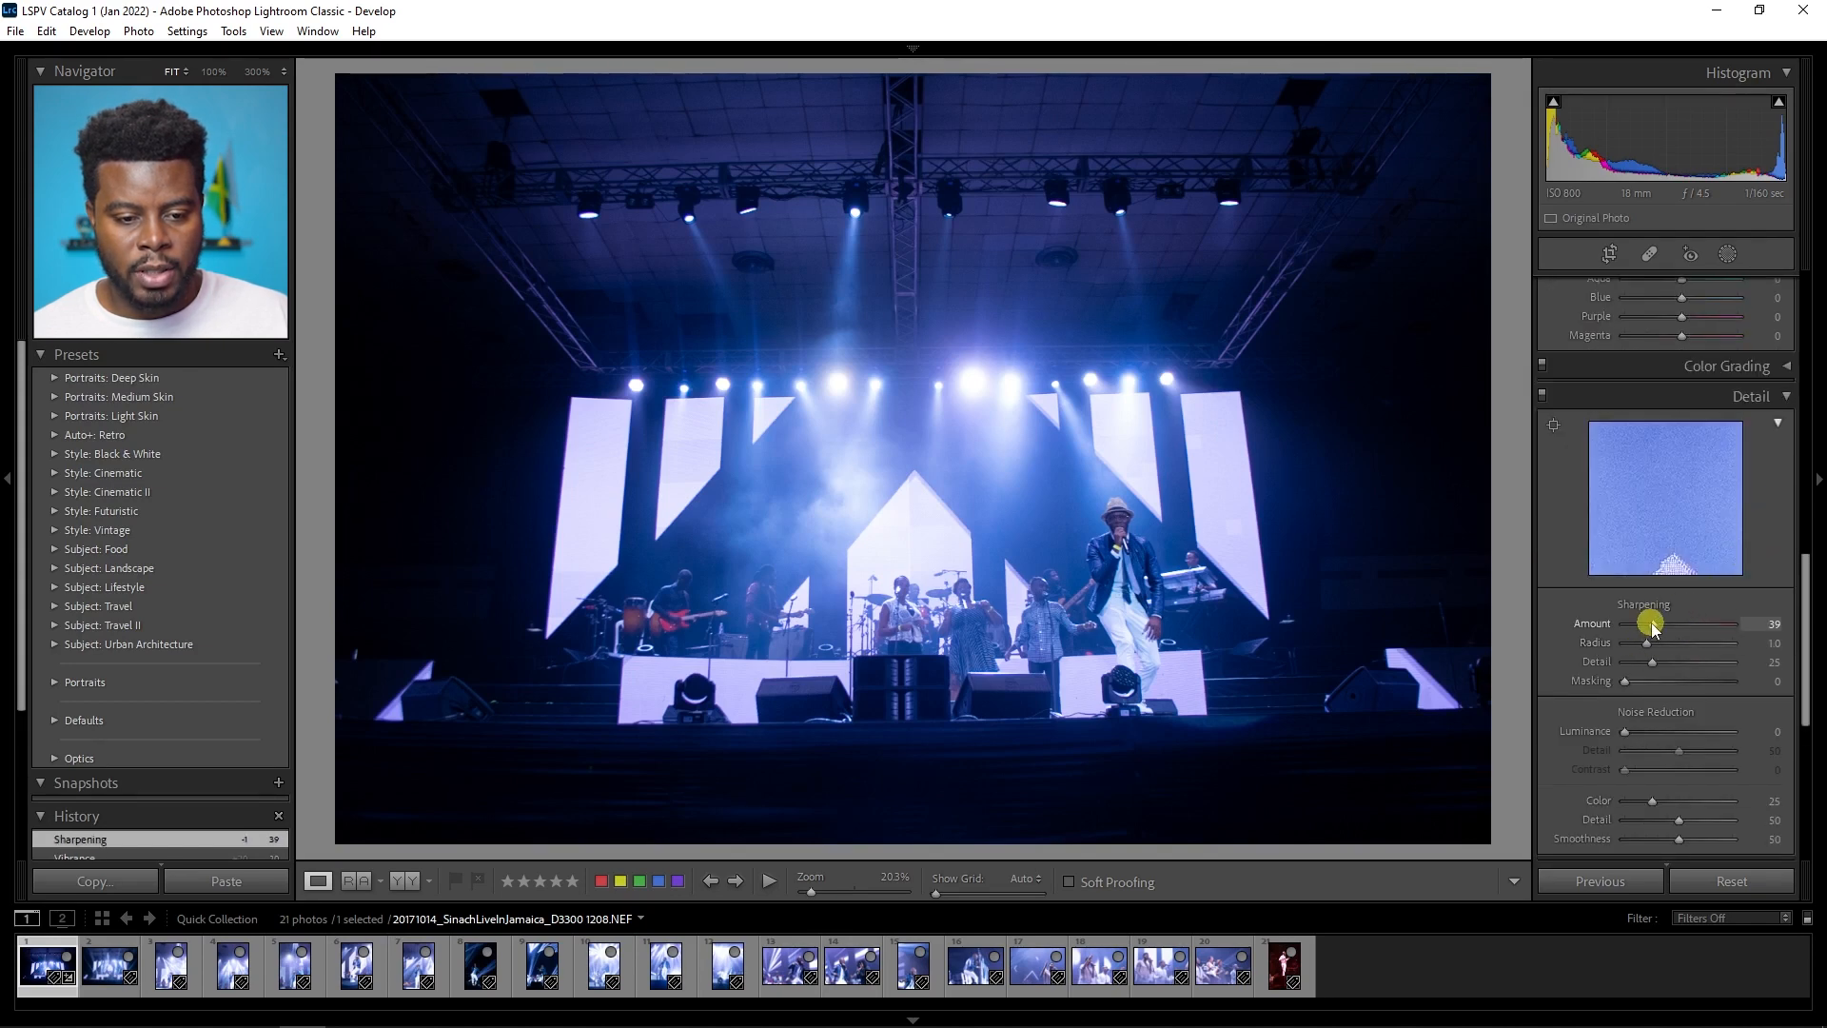
left_click_drag(1652, 625, 1682, 624)
left_click(1788, 397)
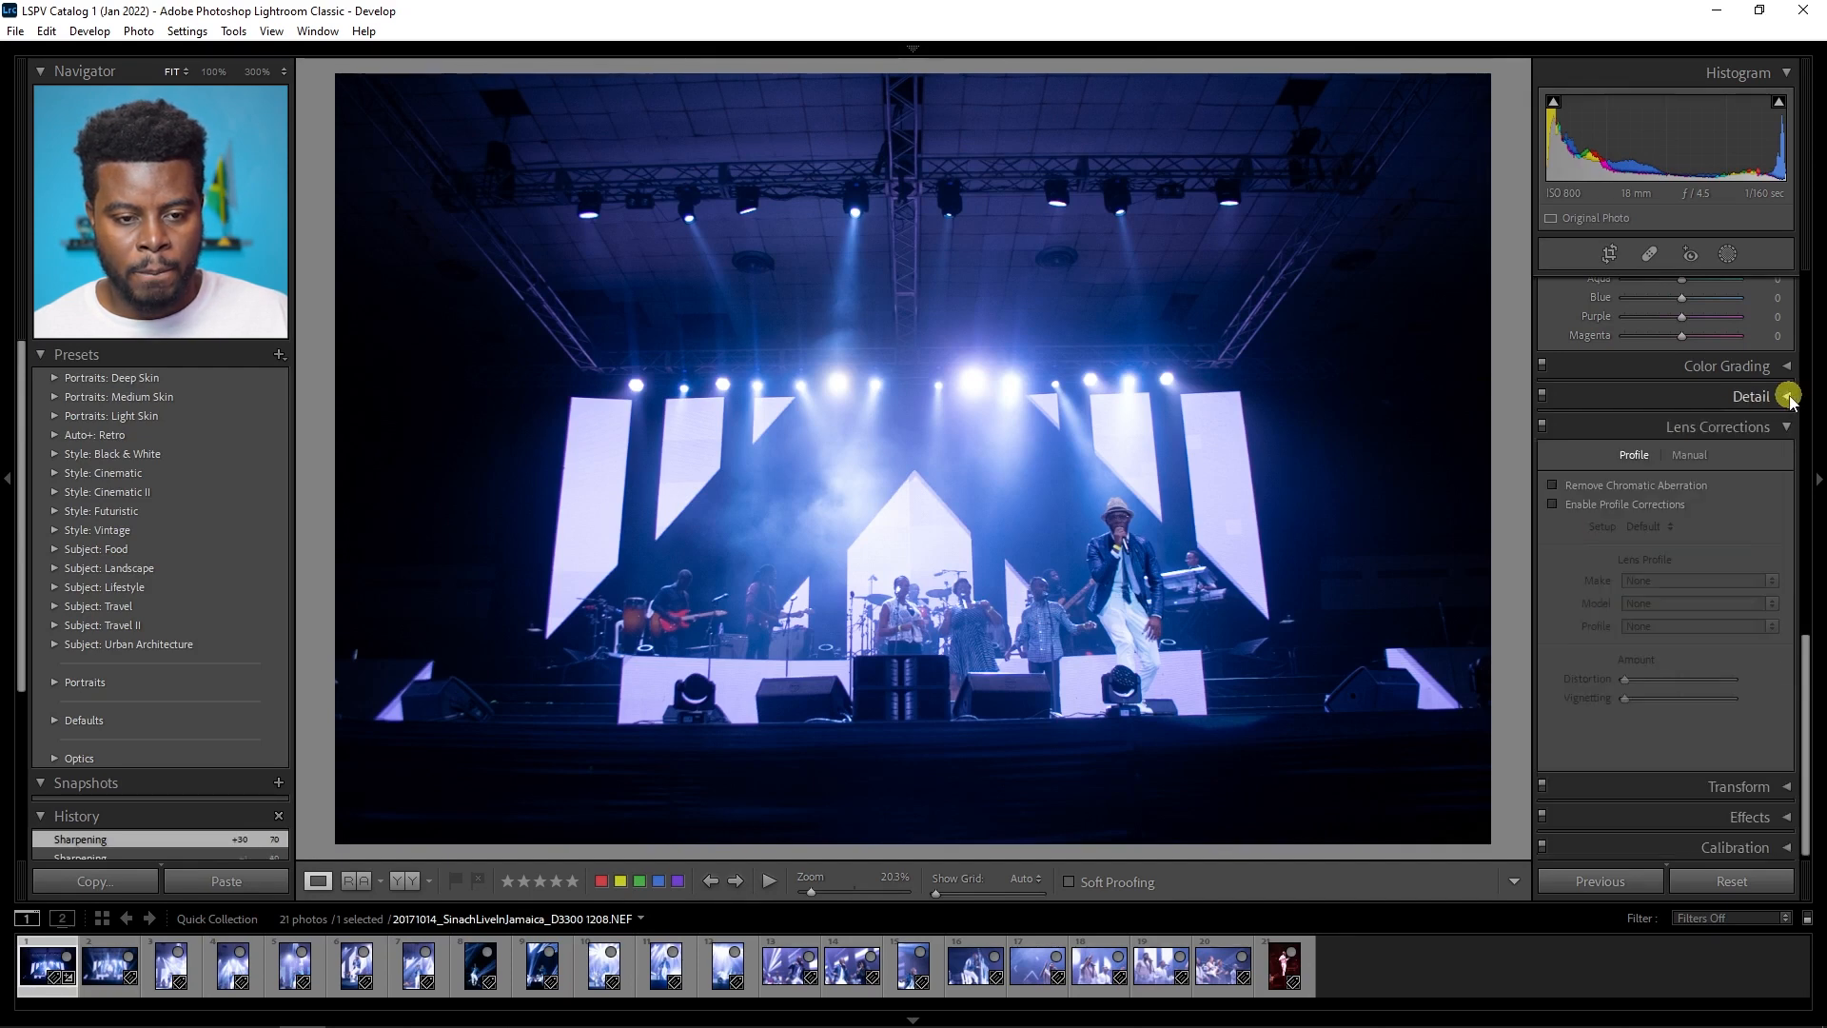
Step: Enable profile corrections and chromatic aberration removal on the wide stage photo, and check its Calibration settings
left_click(1608, 505)
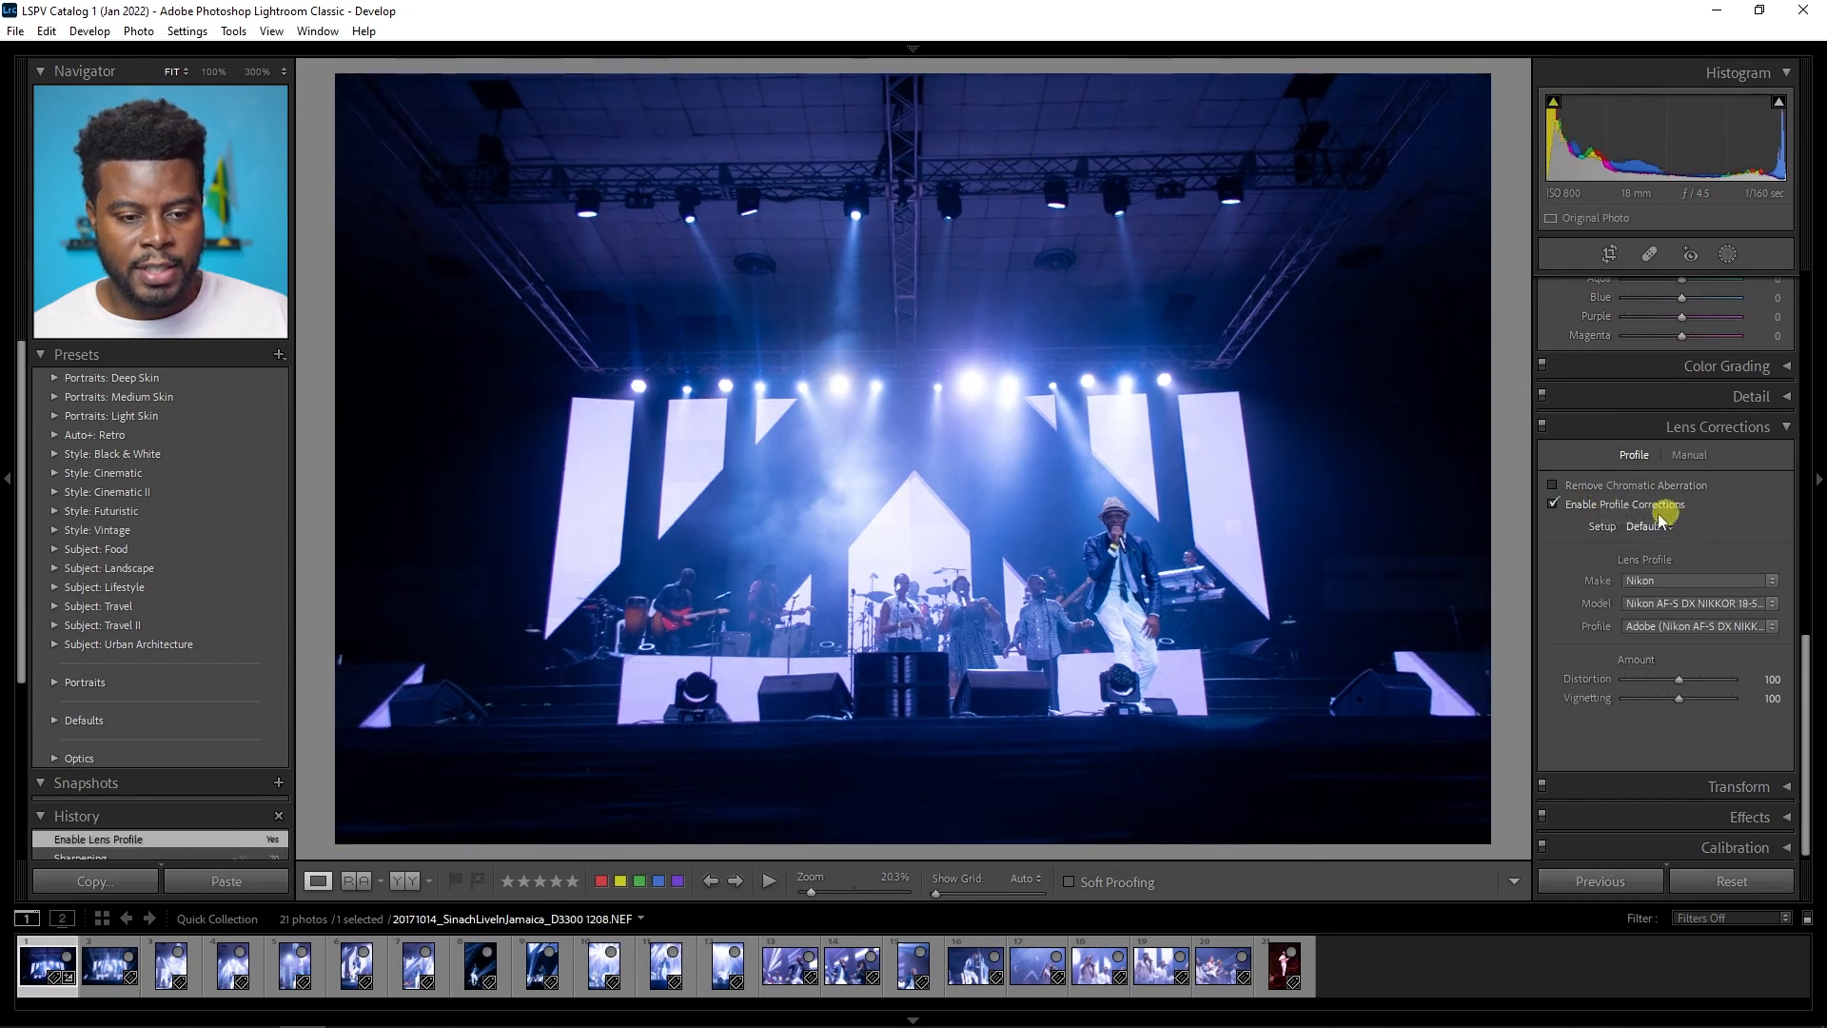
scroll(1592, 528, "down", 1)
left_click(1585, 477)
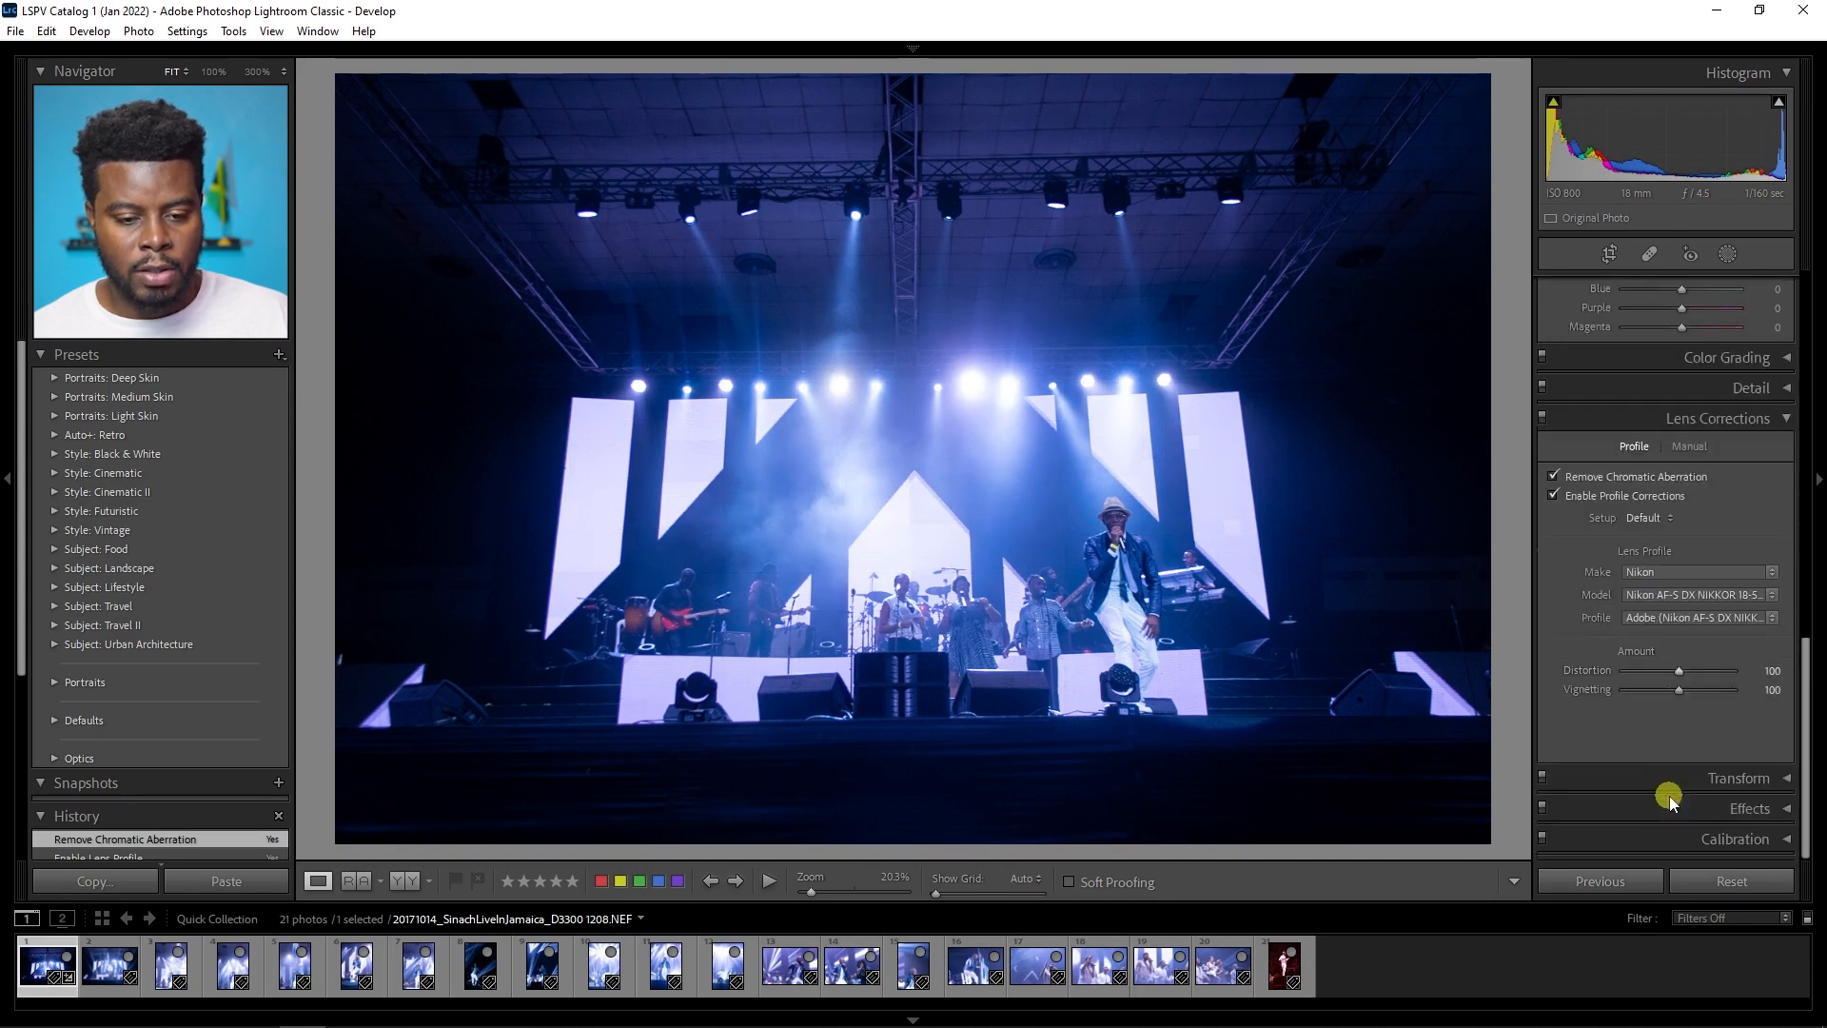
left_click(1690, 839)
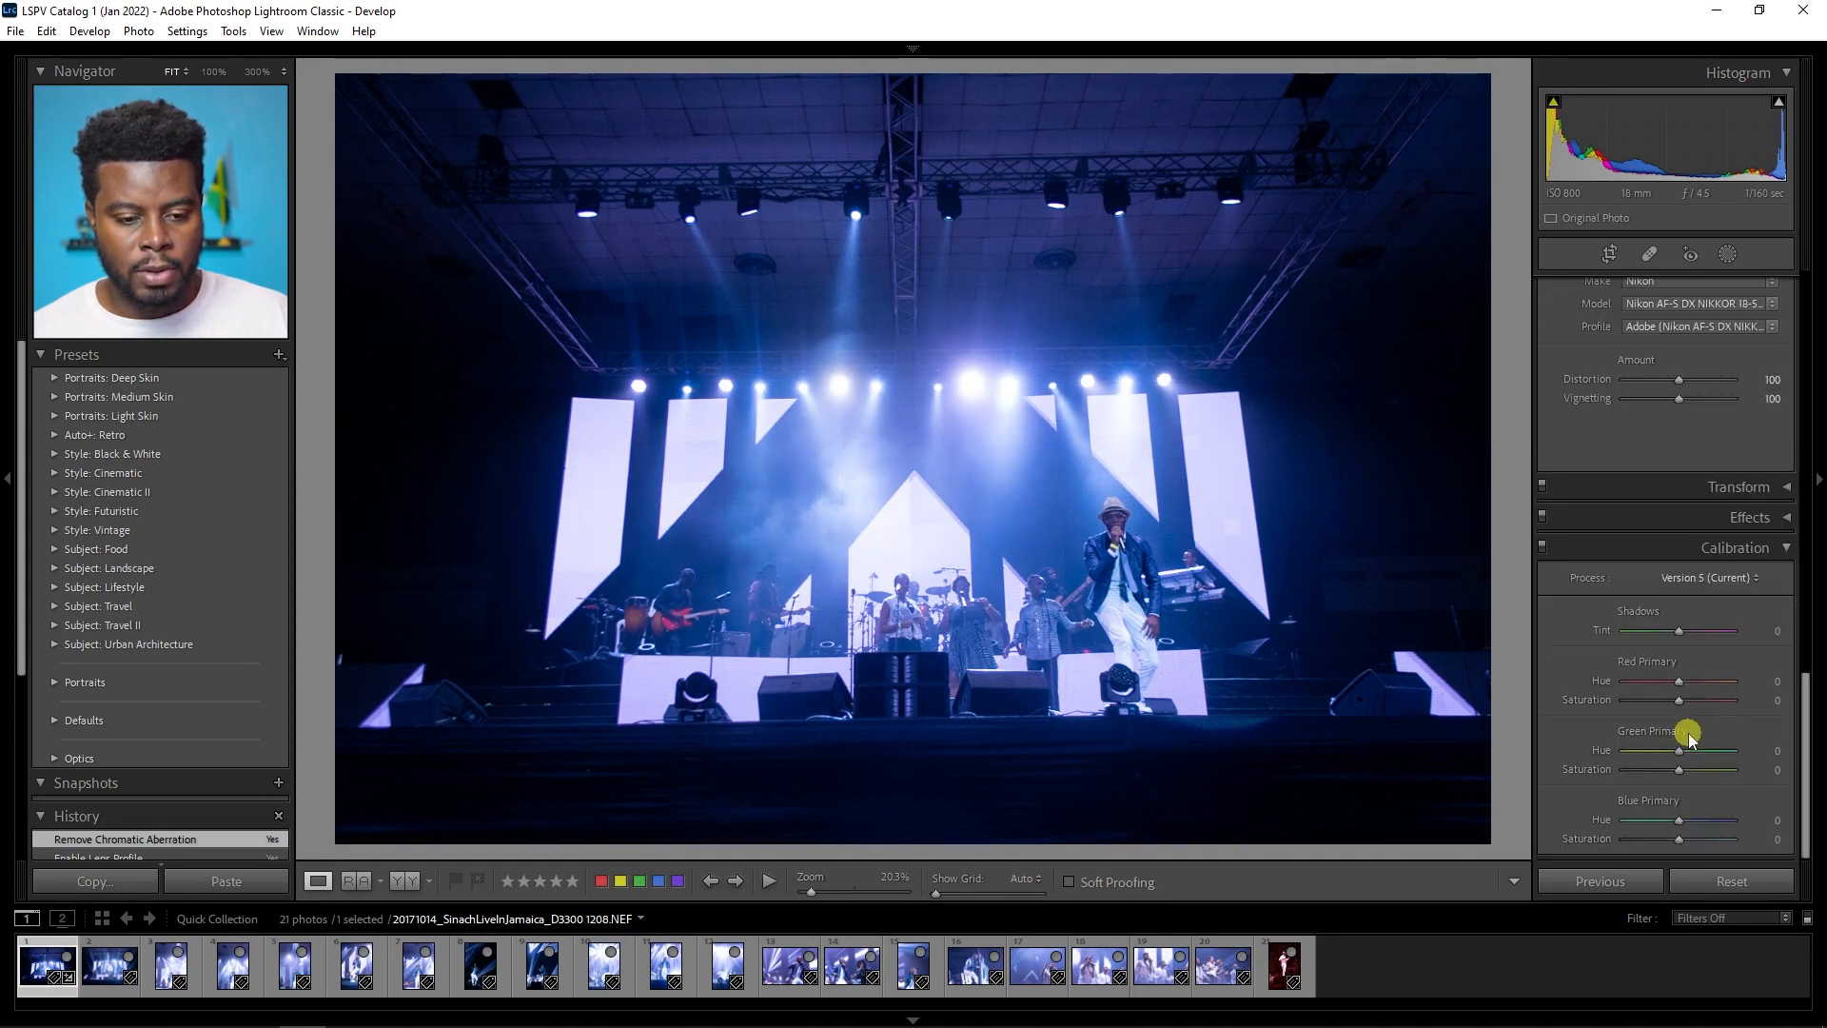
left_click(1748, 547)
Step: Compare the wide stage photo before and after the edits, and return to the single-image view
scroll(1640, 663, "up", 4)
scroll(1641, 664, "up", 5)
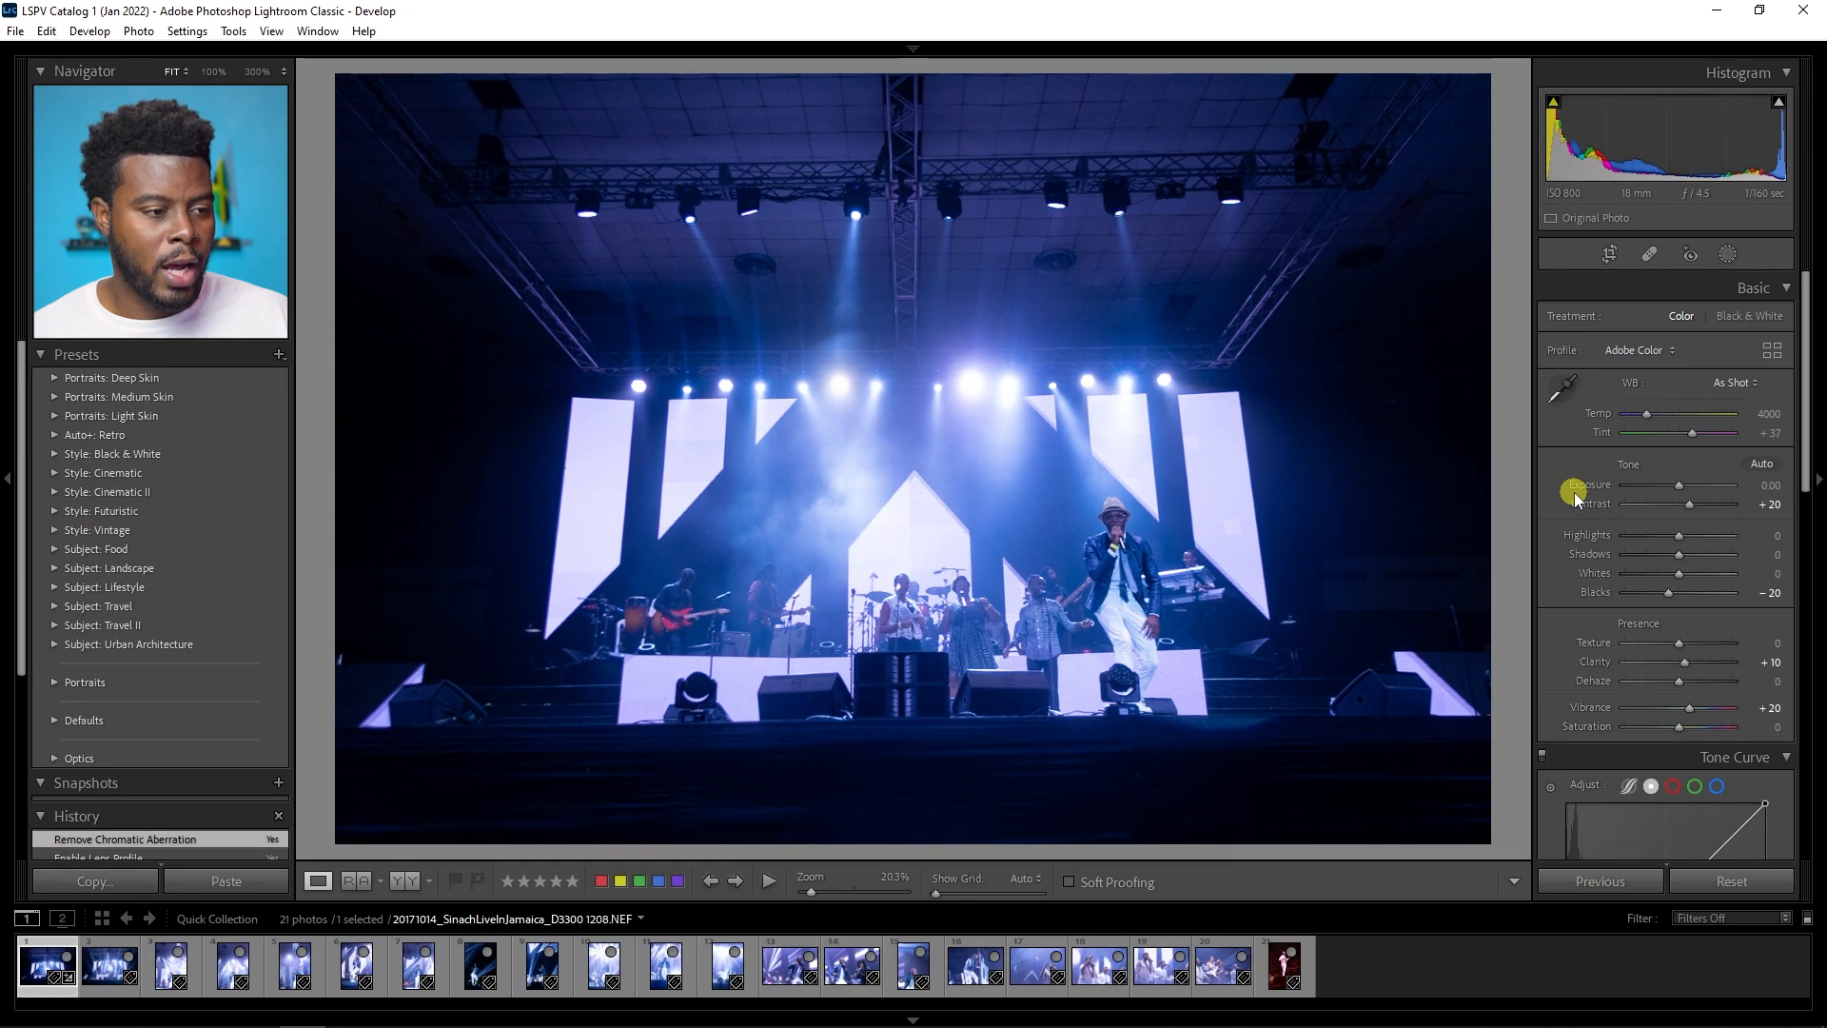
key("y")
key("y")
key("y")
key("y")
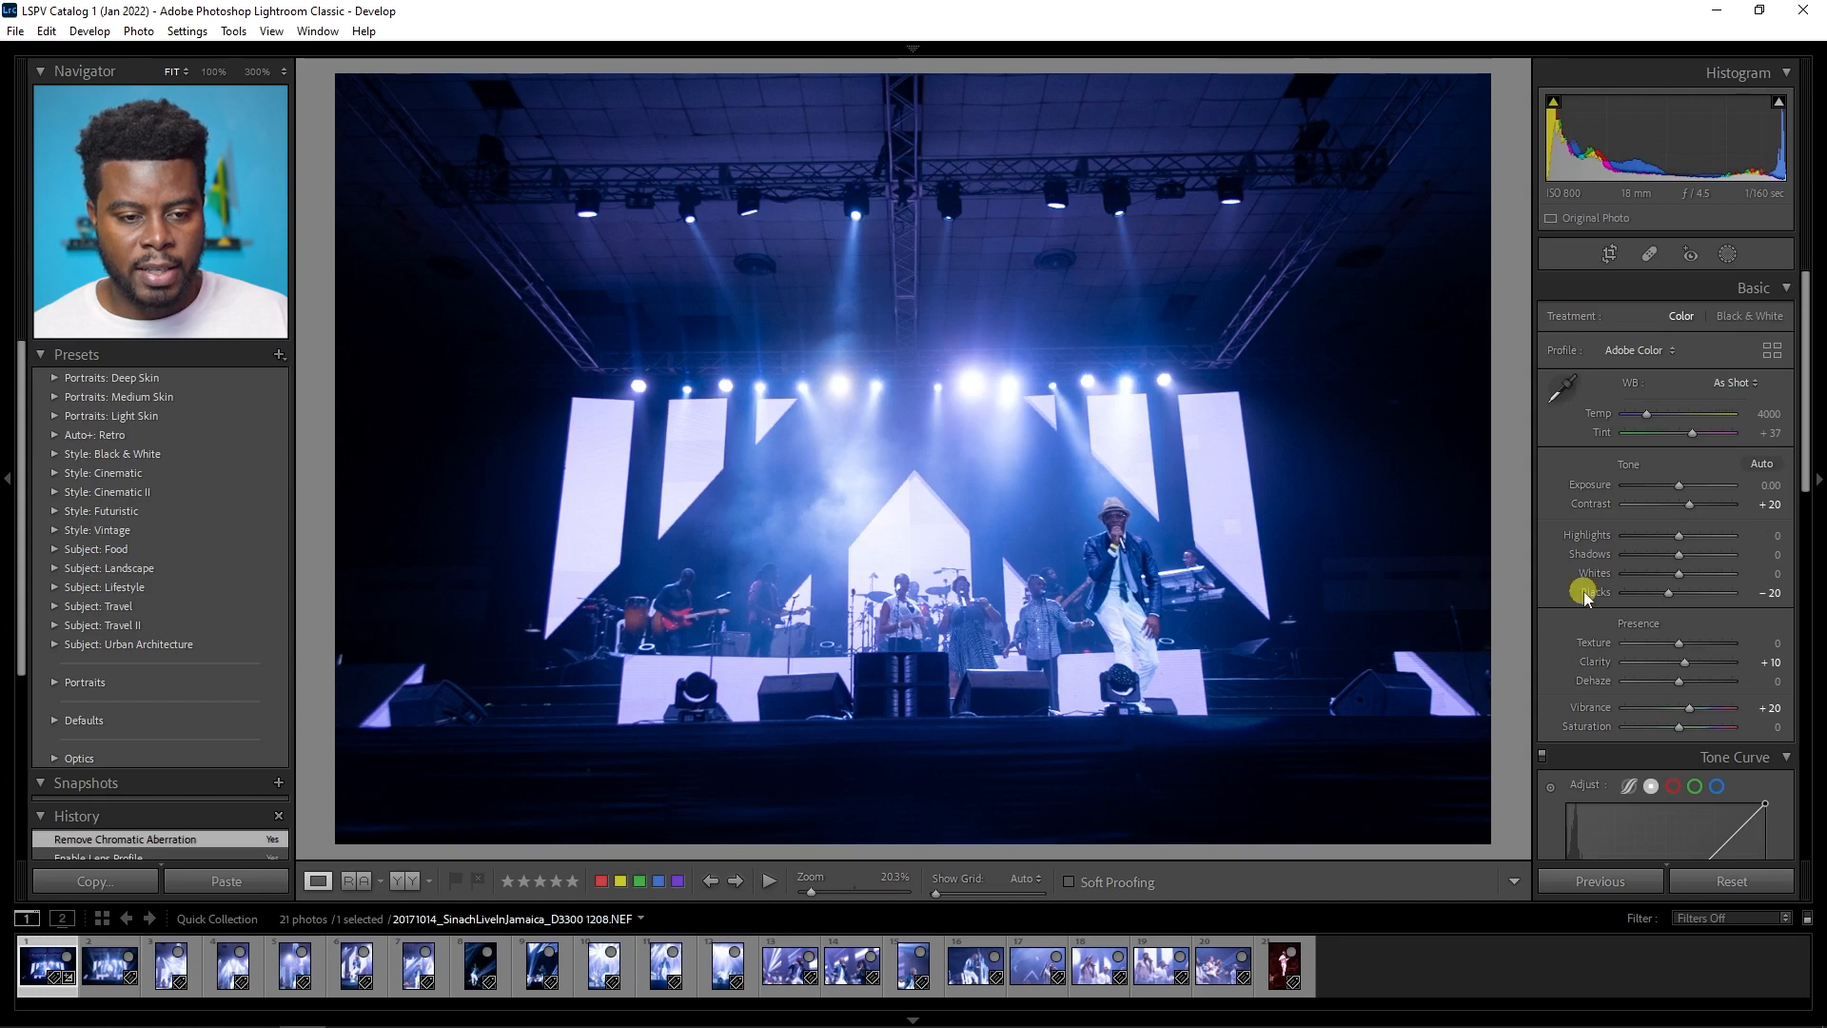
key("y")
key("y")
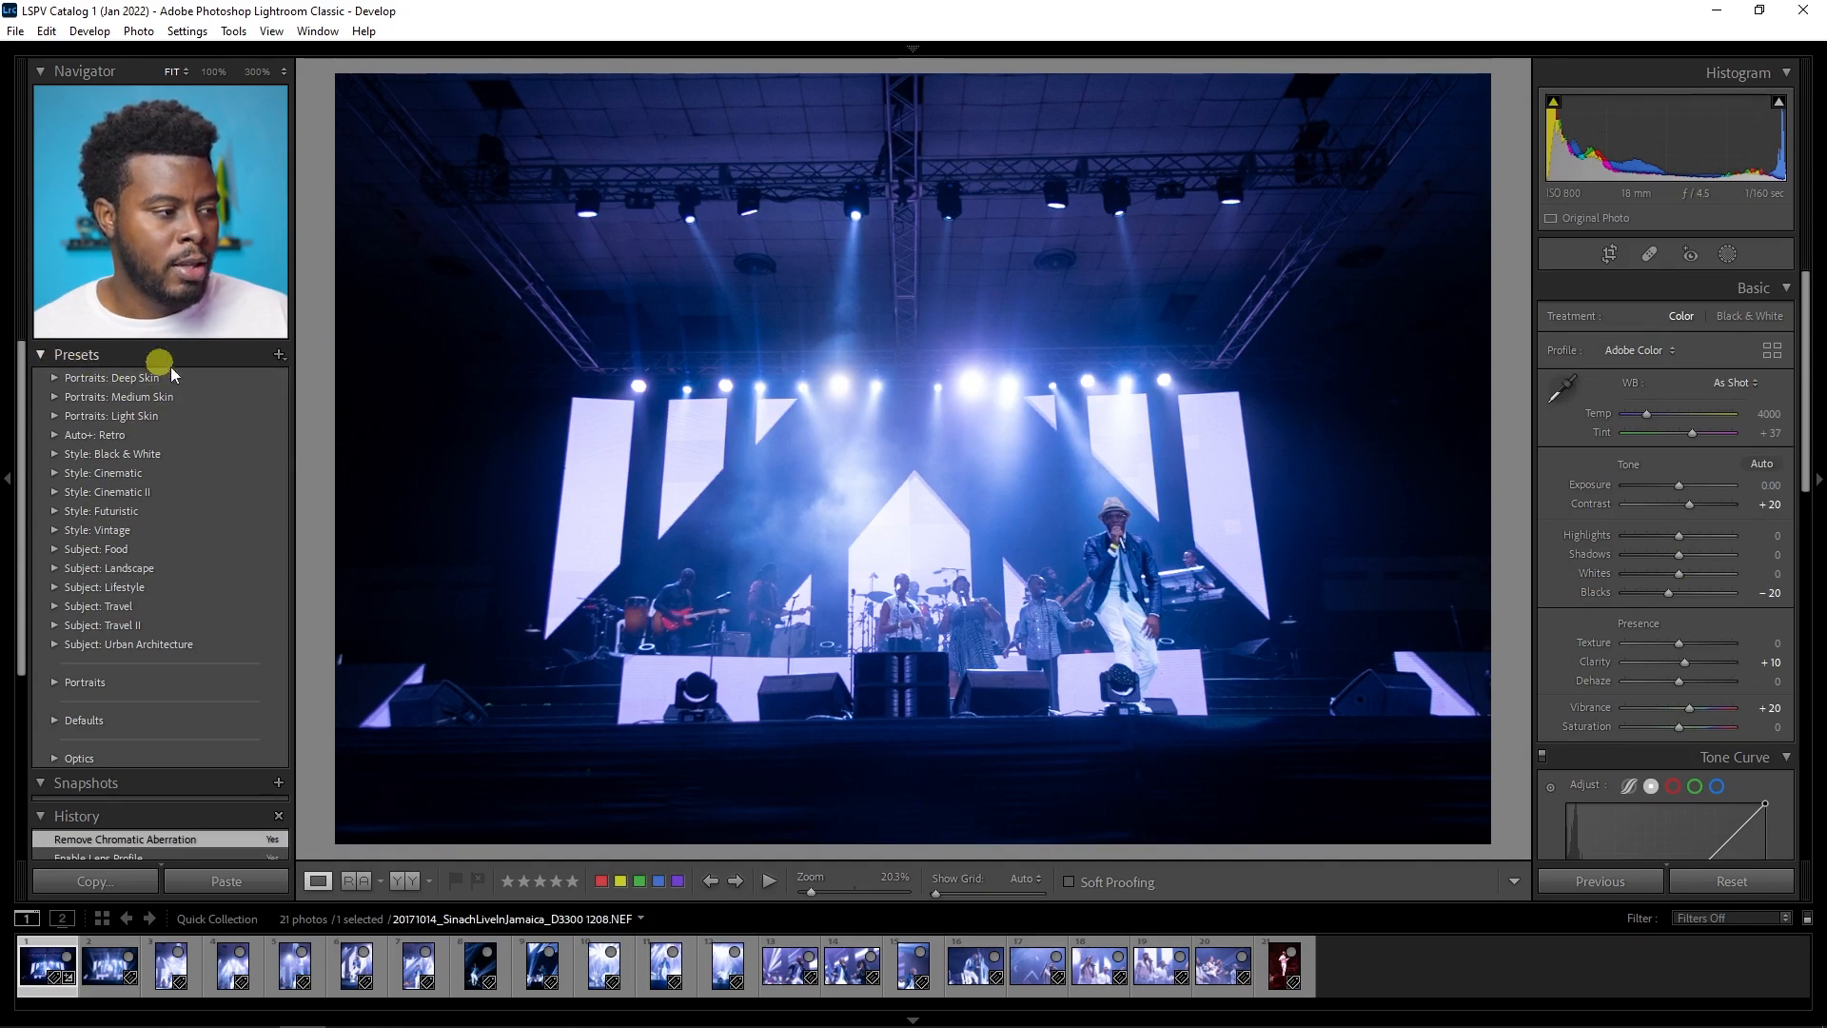
Step: Create a develop preset named LSPV Color Preset in the User Presets group from the current photo's settings
left_click(278, 356)
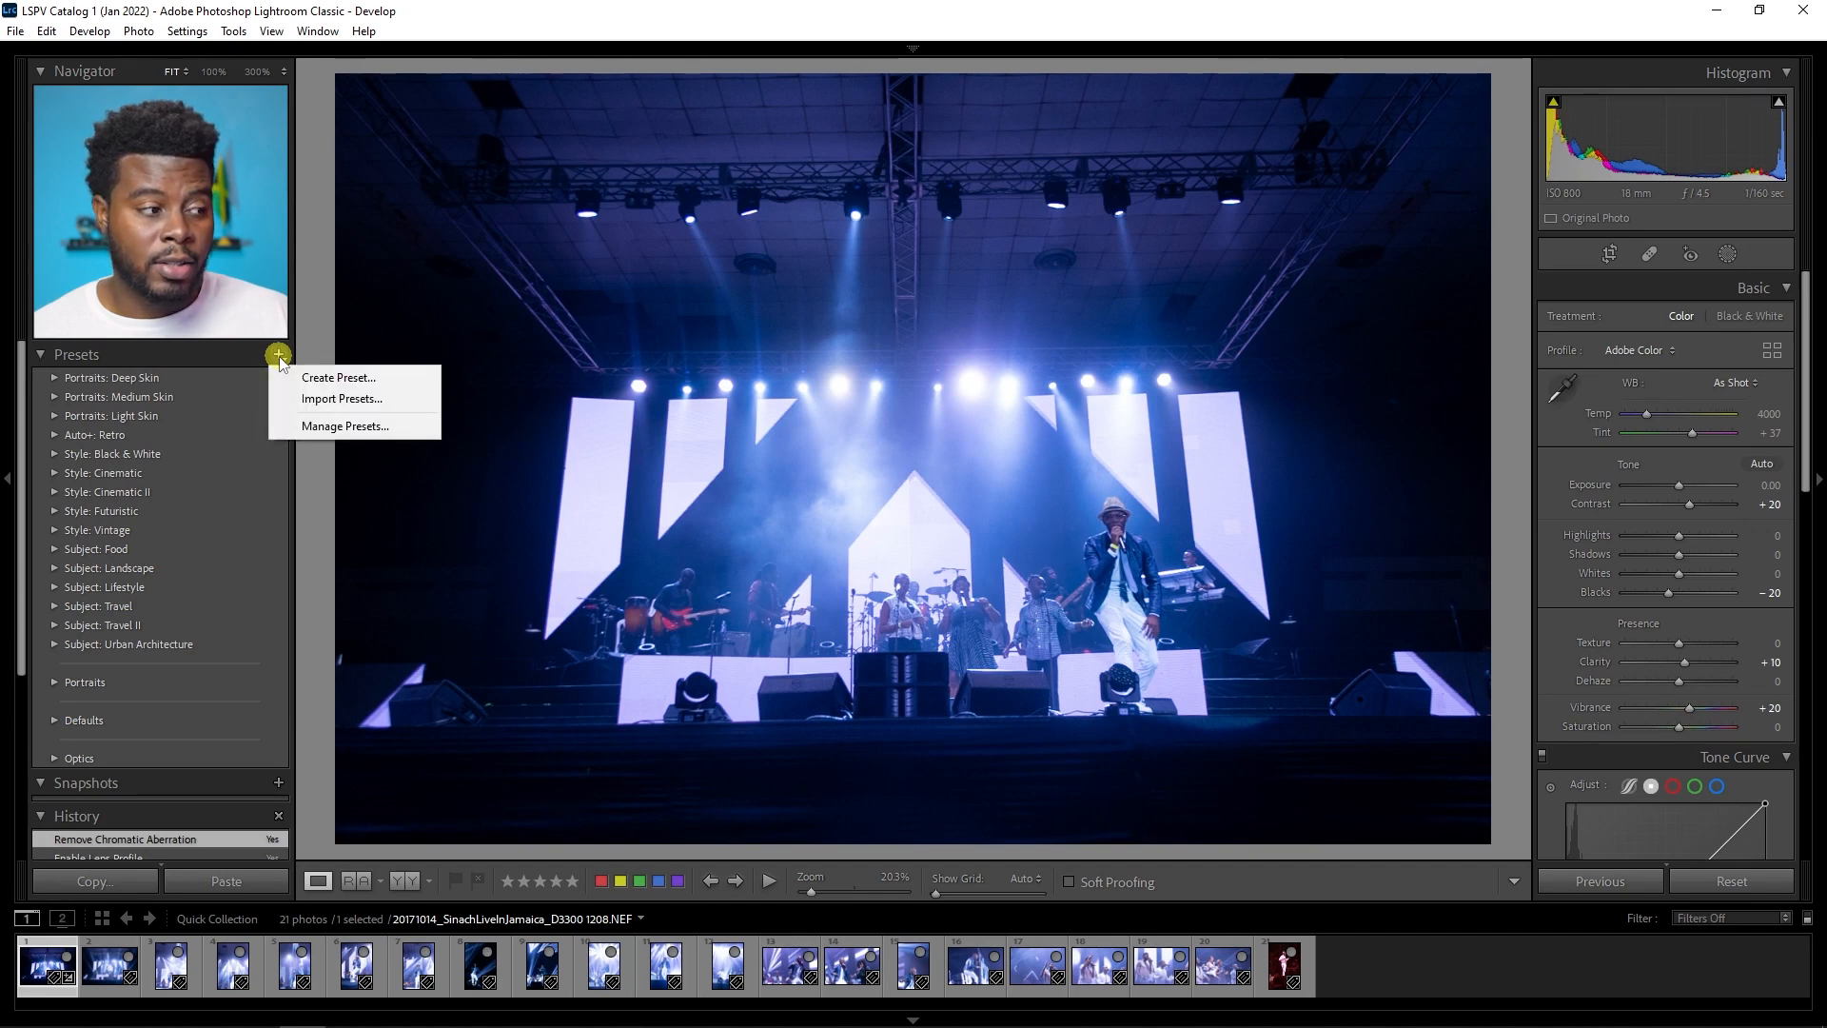
left_click(297, 377)
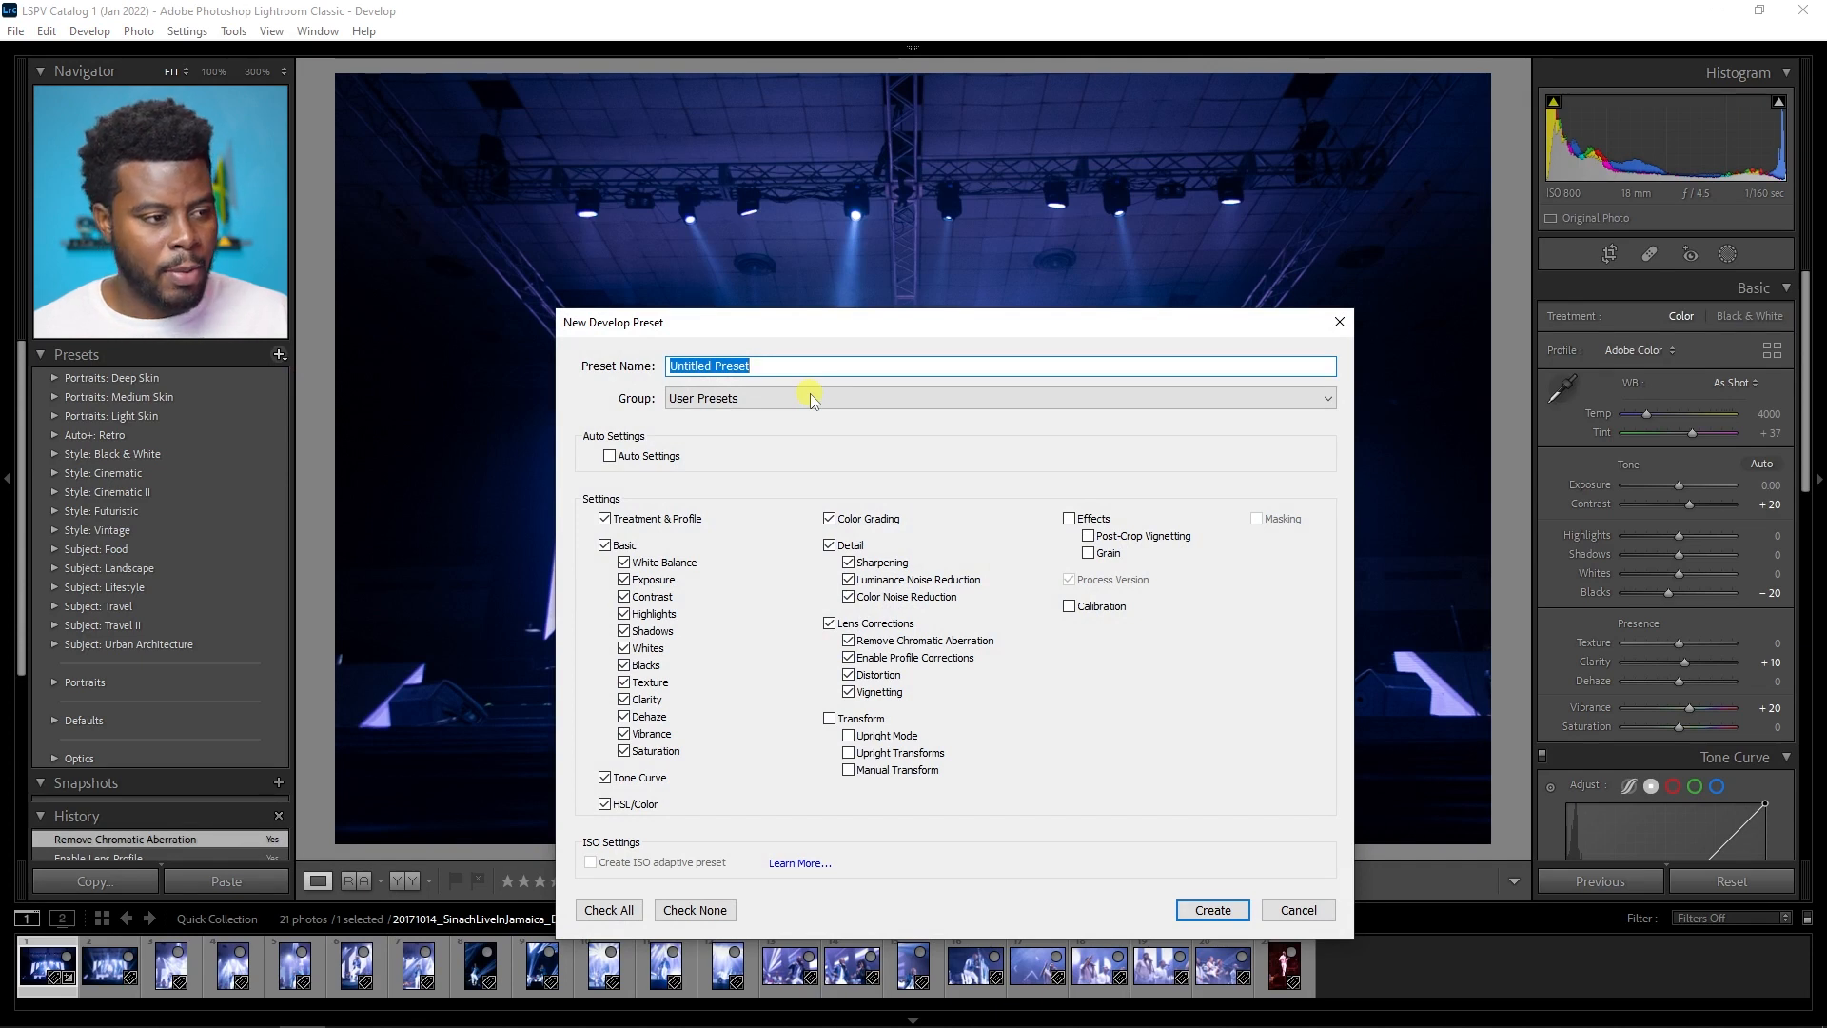
type("LSPV ")
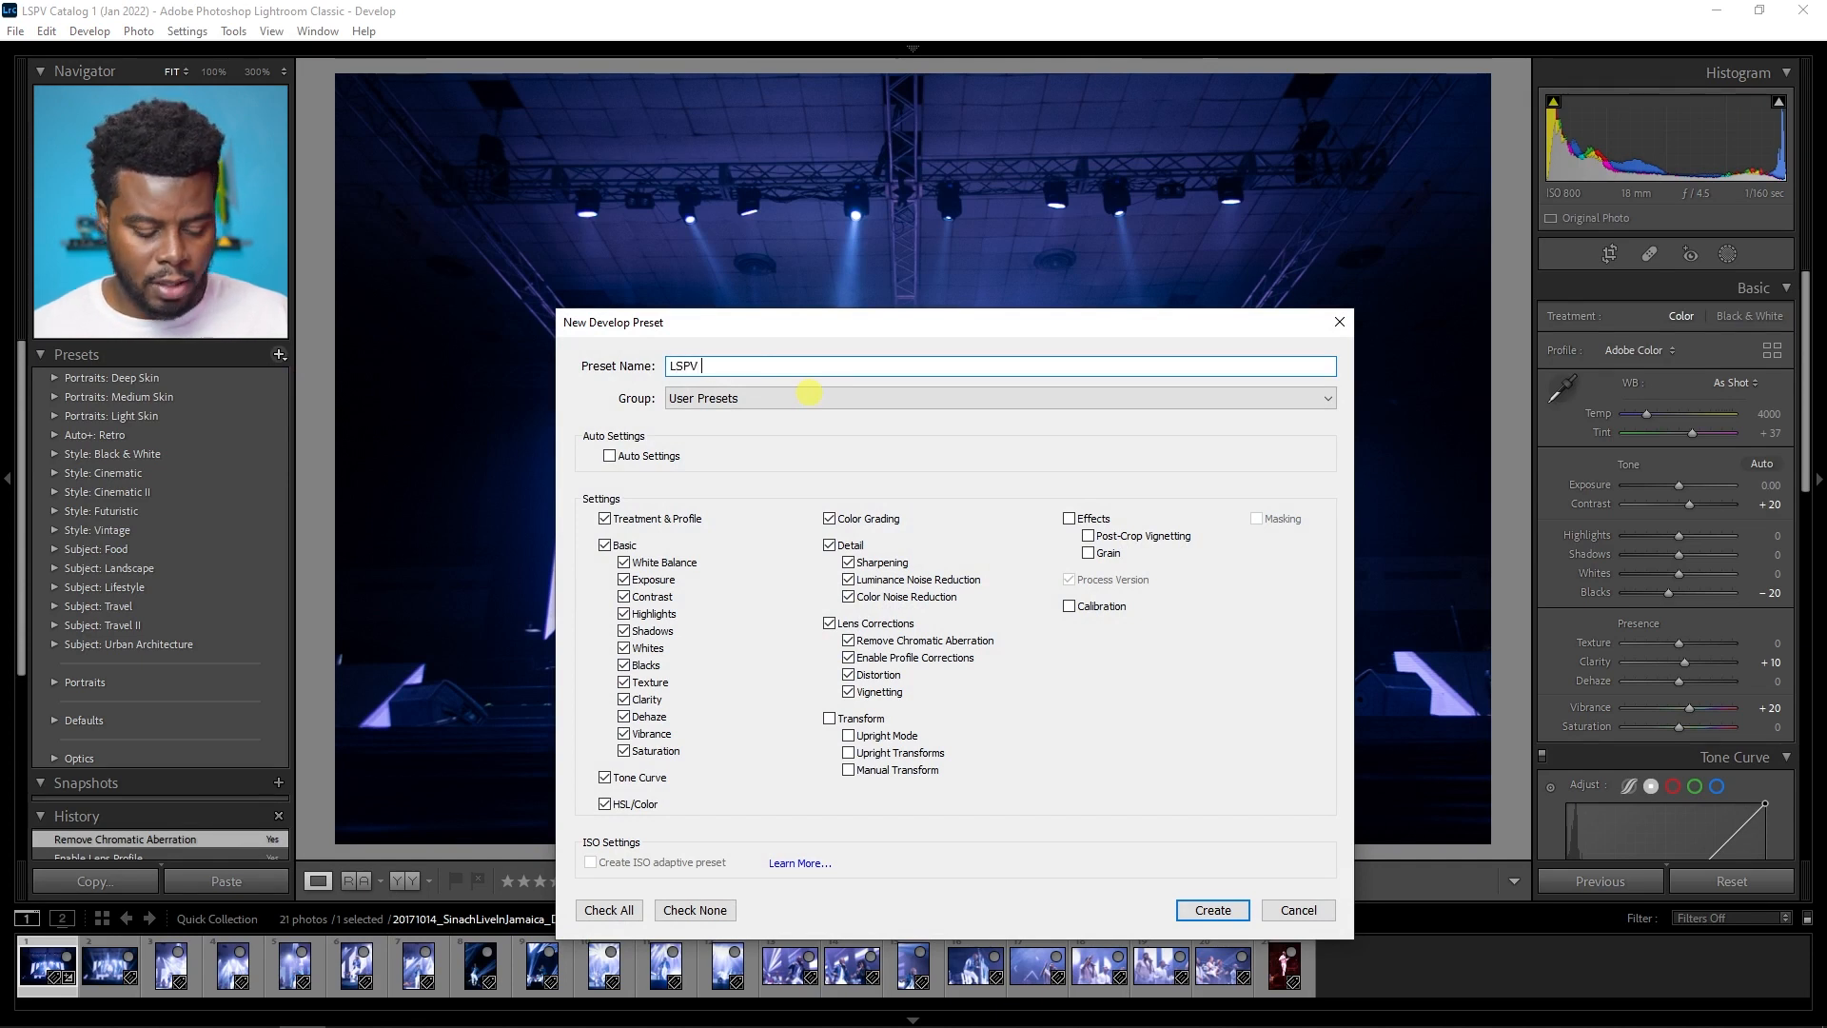
type("Color Preset")
left_click_drag(841, 314, 812, 197)
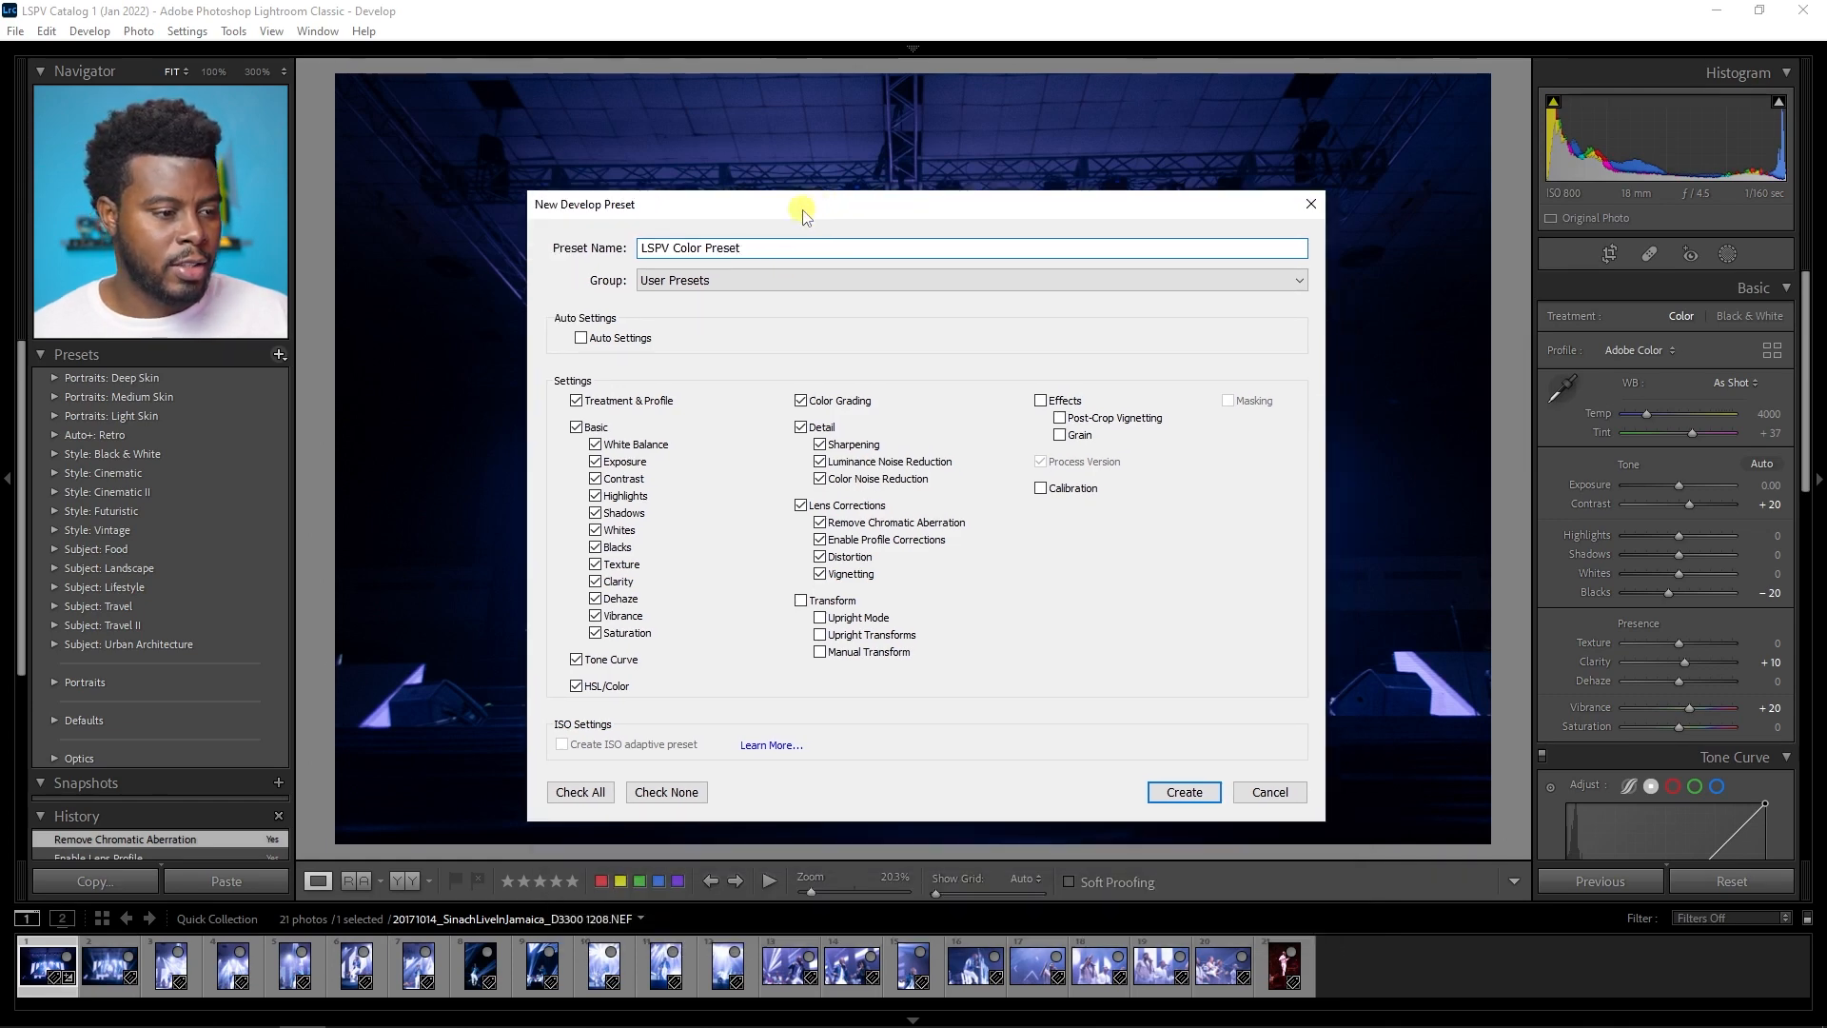
left_click(1183, 794)
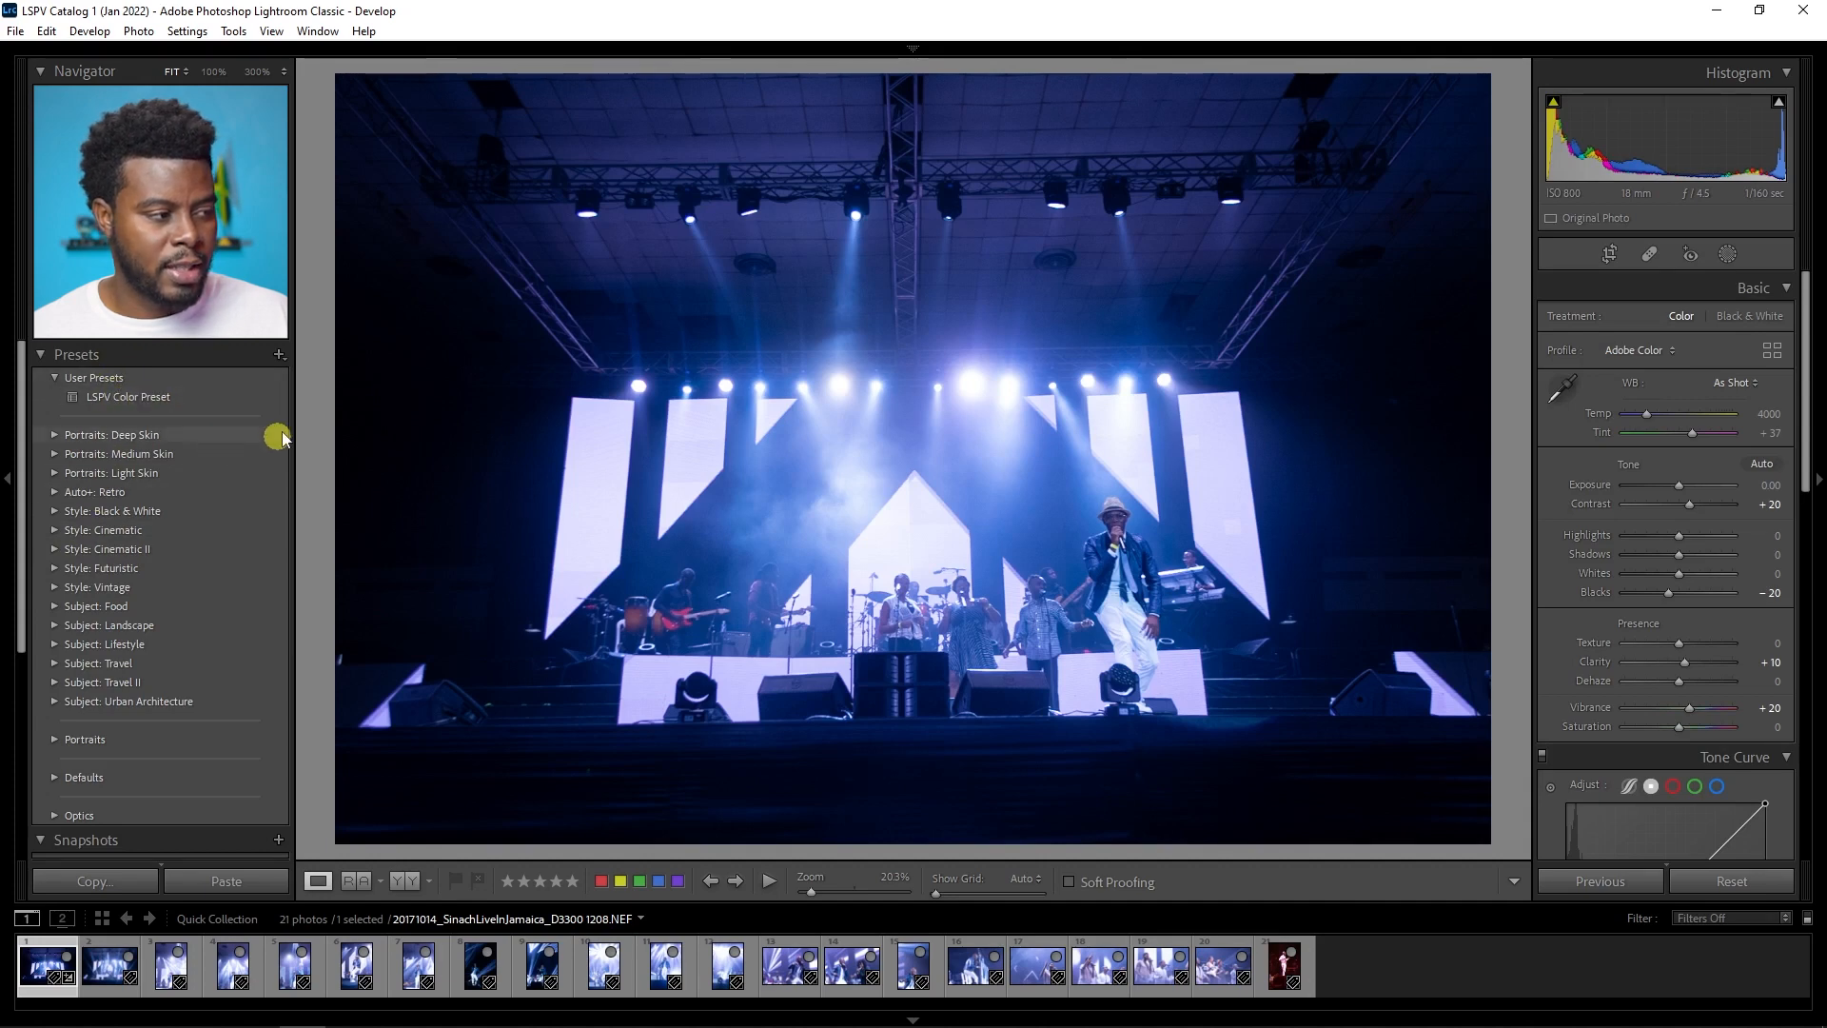
Step: Update LSPV Color Preset, excluding White Balance, Exposure, Highlights, Shadows, Texture, Dehaze, Saturation, Tone Curve, HSL/Color and Color Grading
right_click(157, 404)
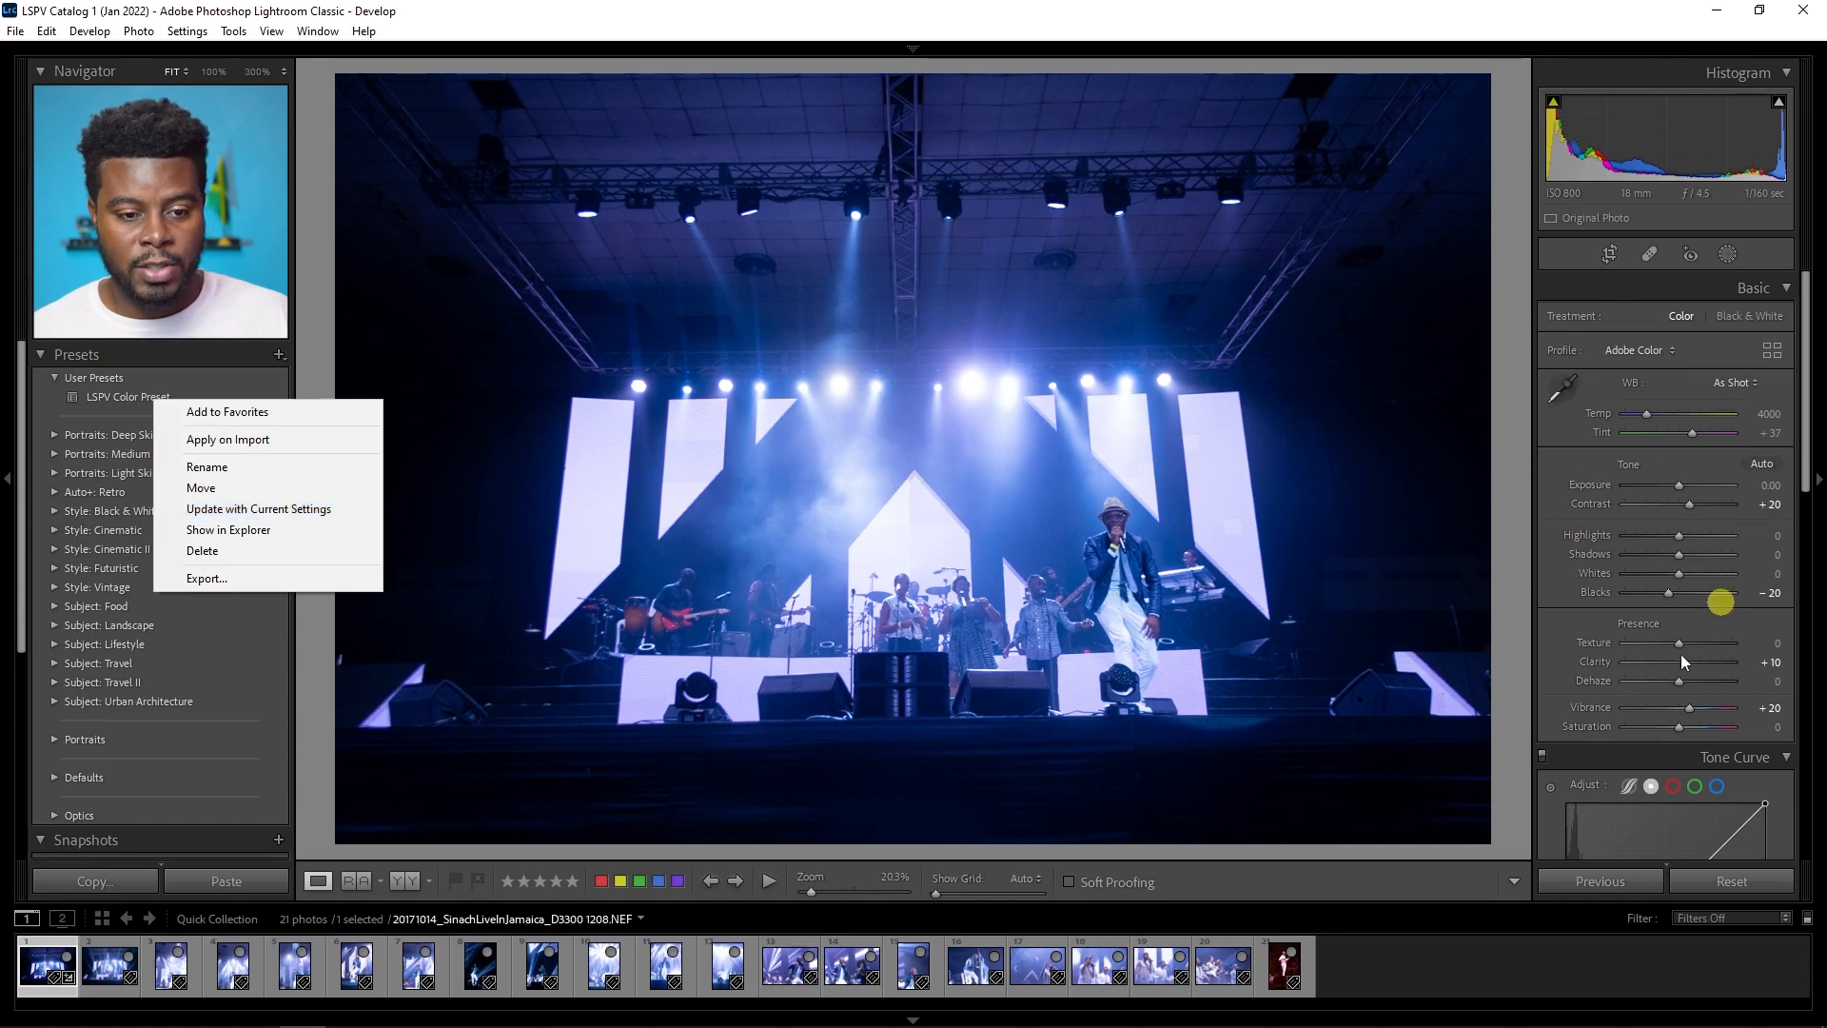
left_click(311, 509)
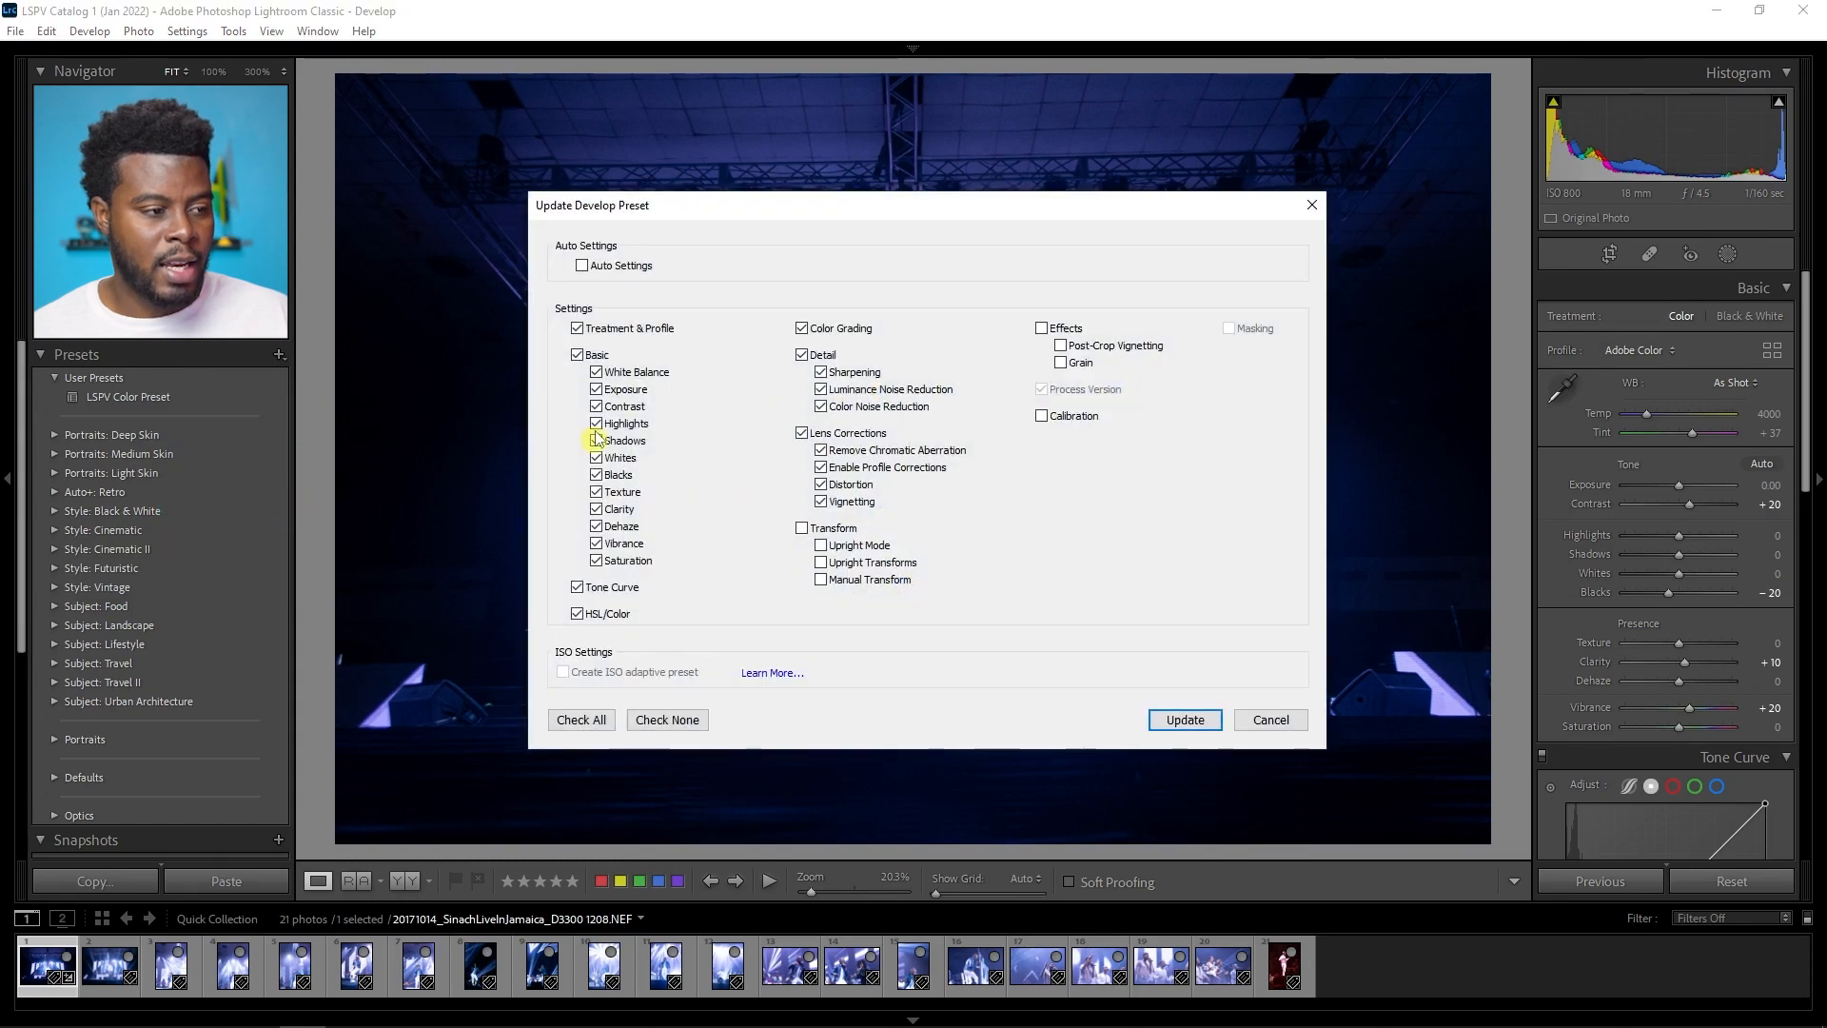
left_click(1185, 725)
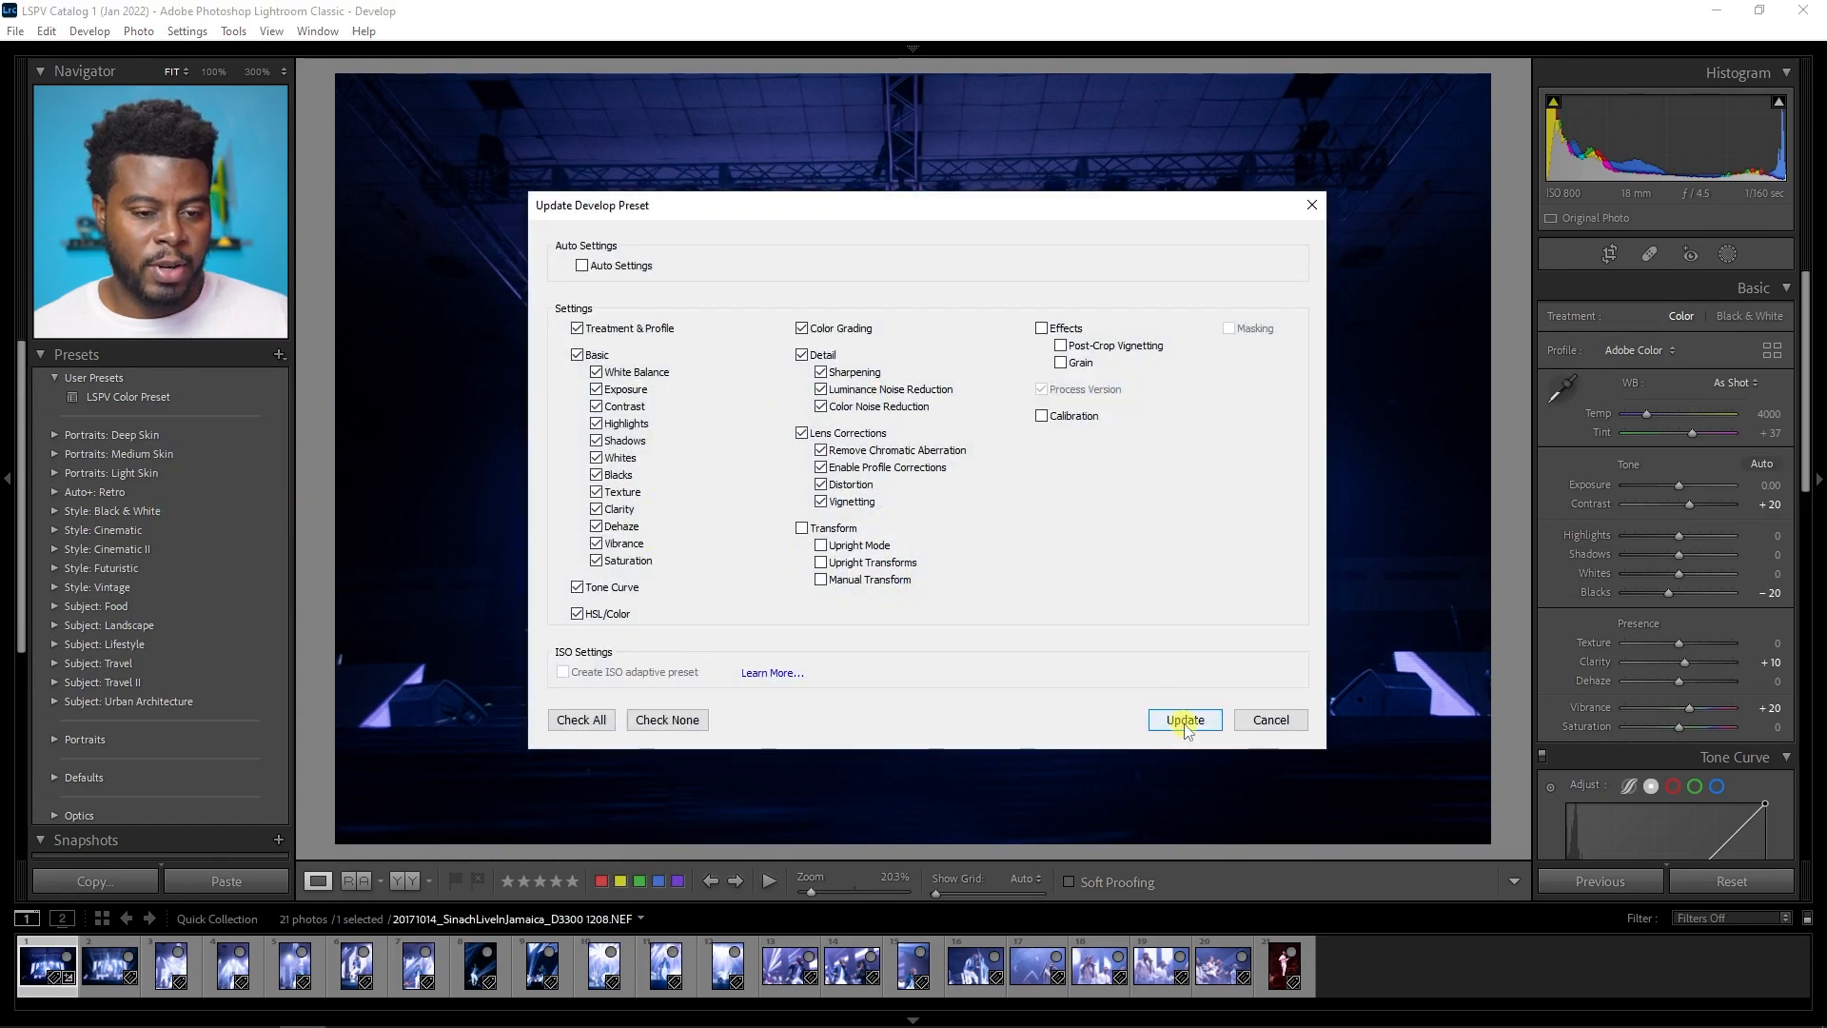
left_click(594, 373)
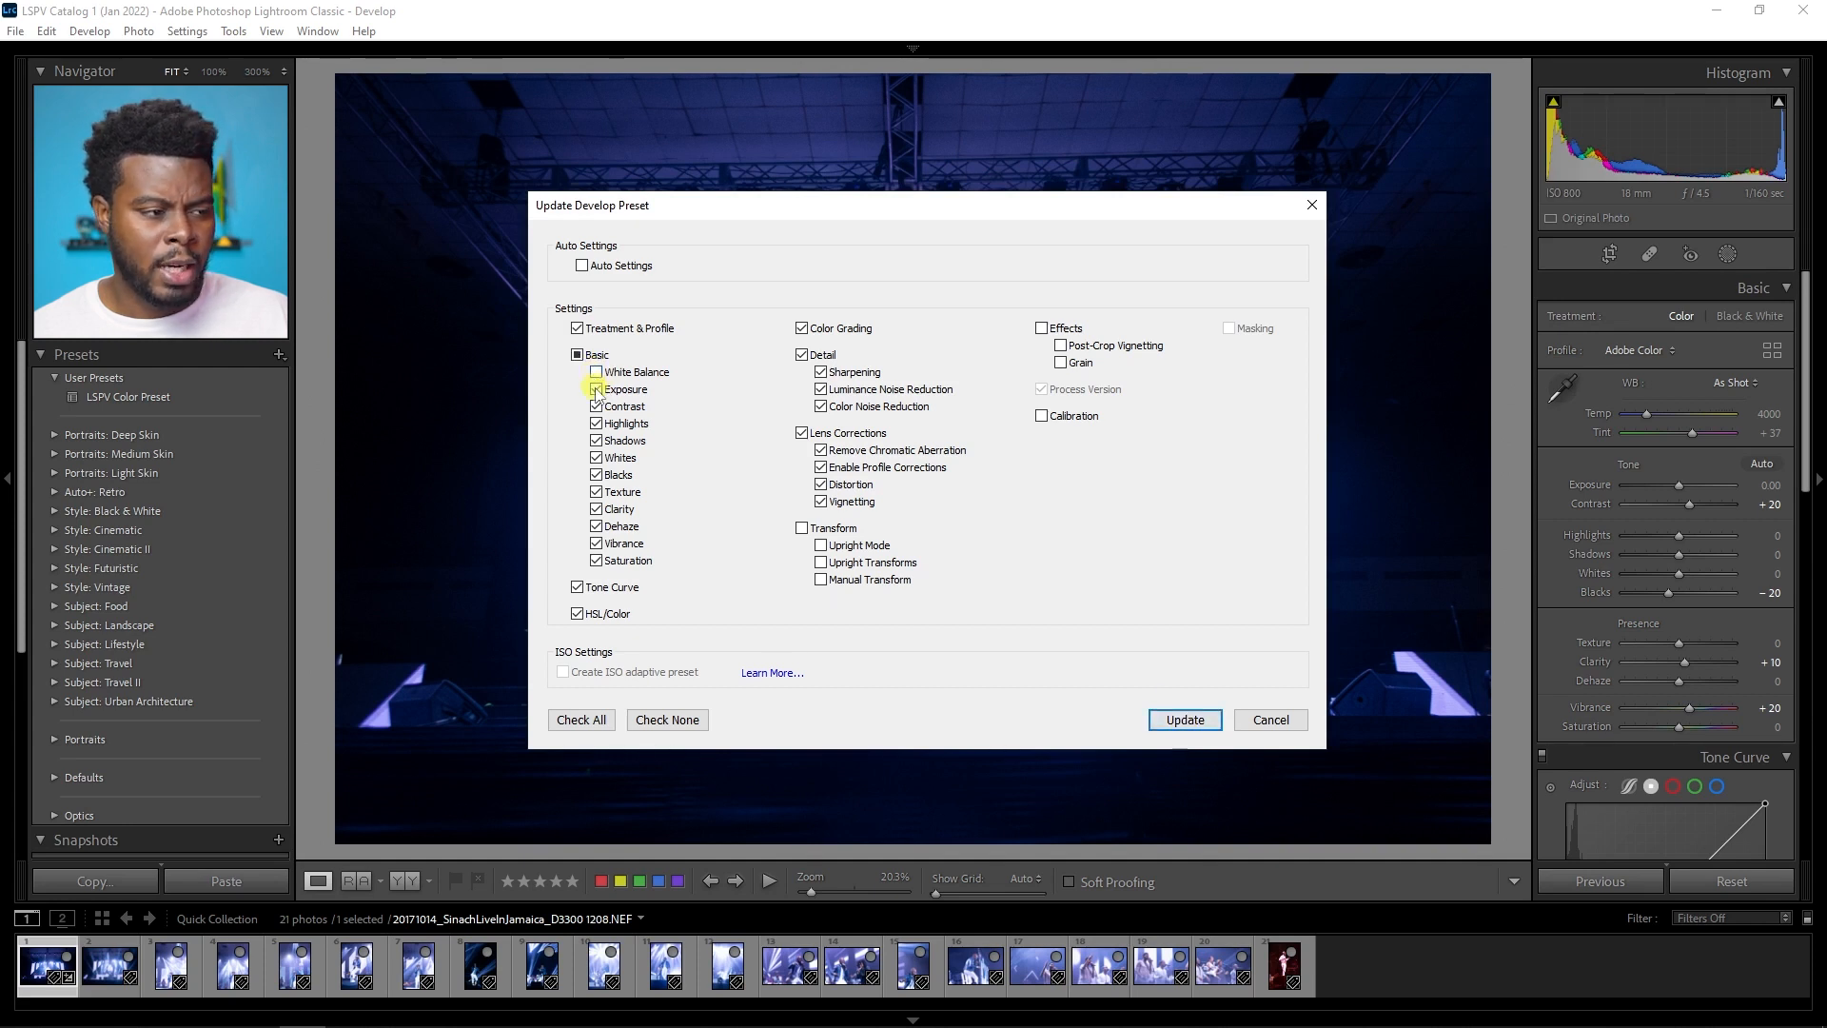
left_click(596, 441)
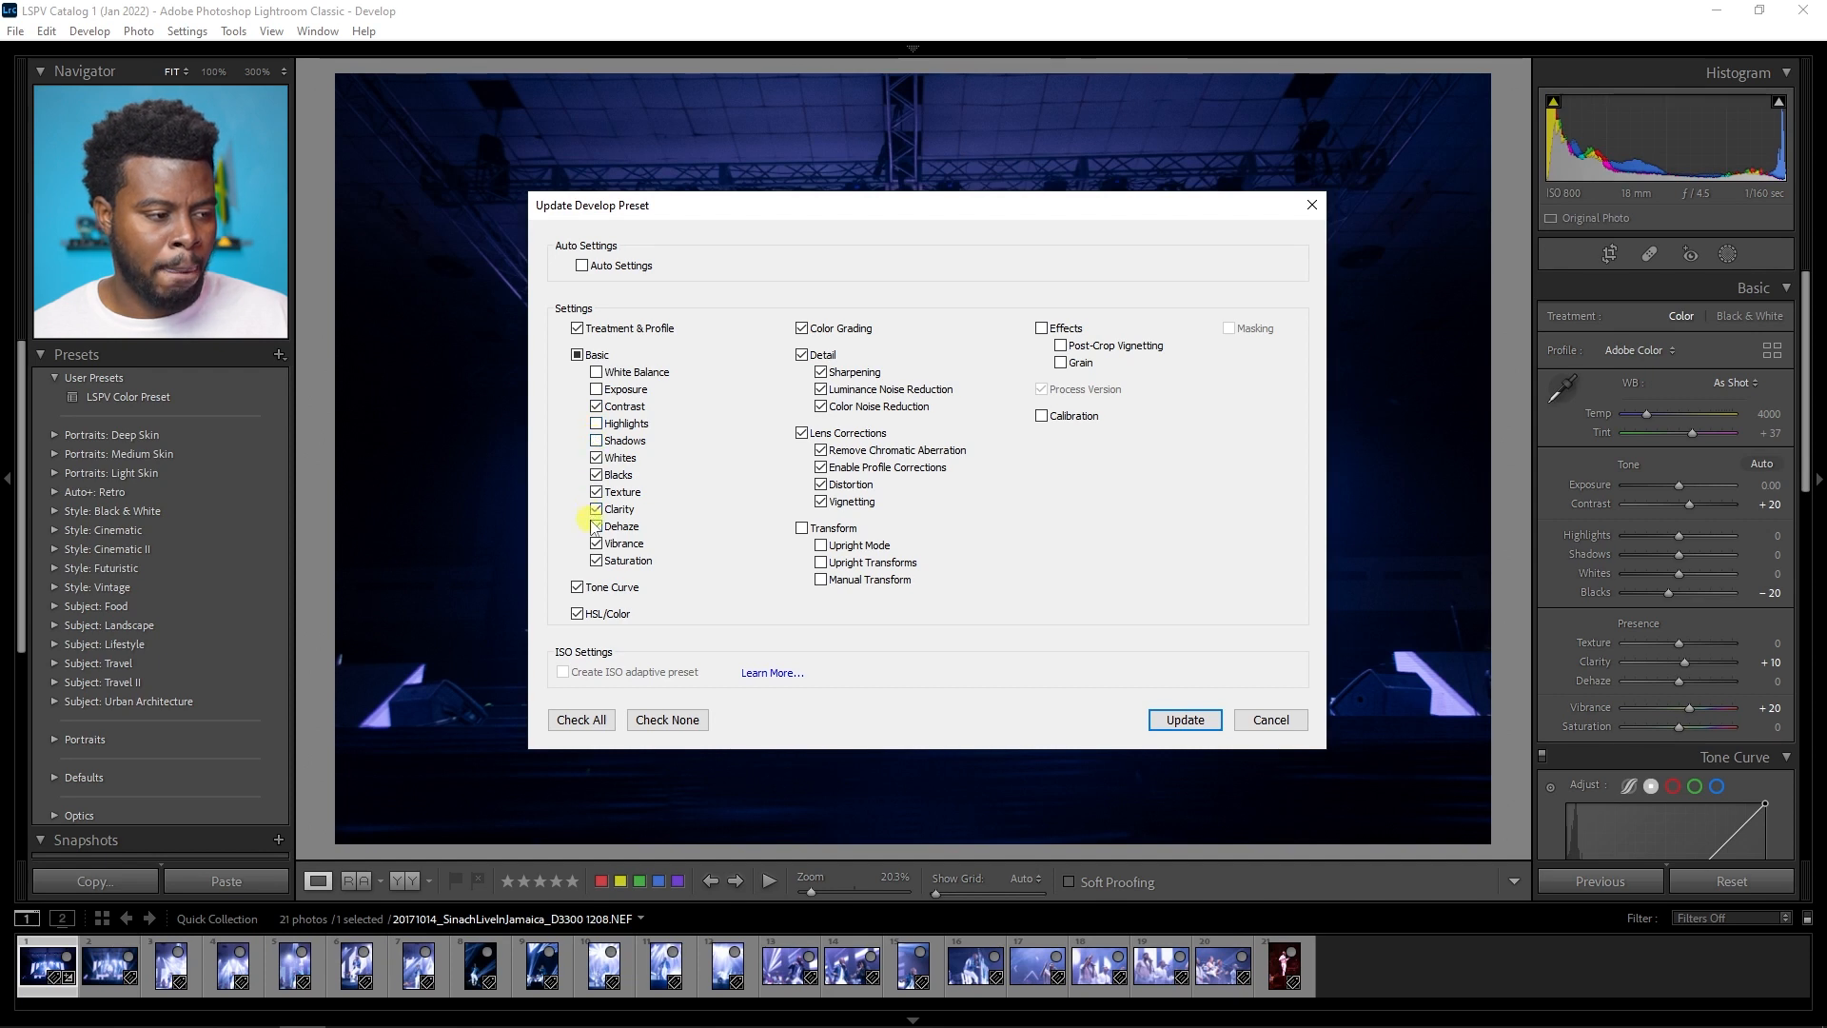
left_click(596, 527)
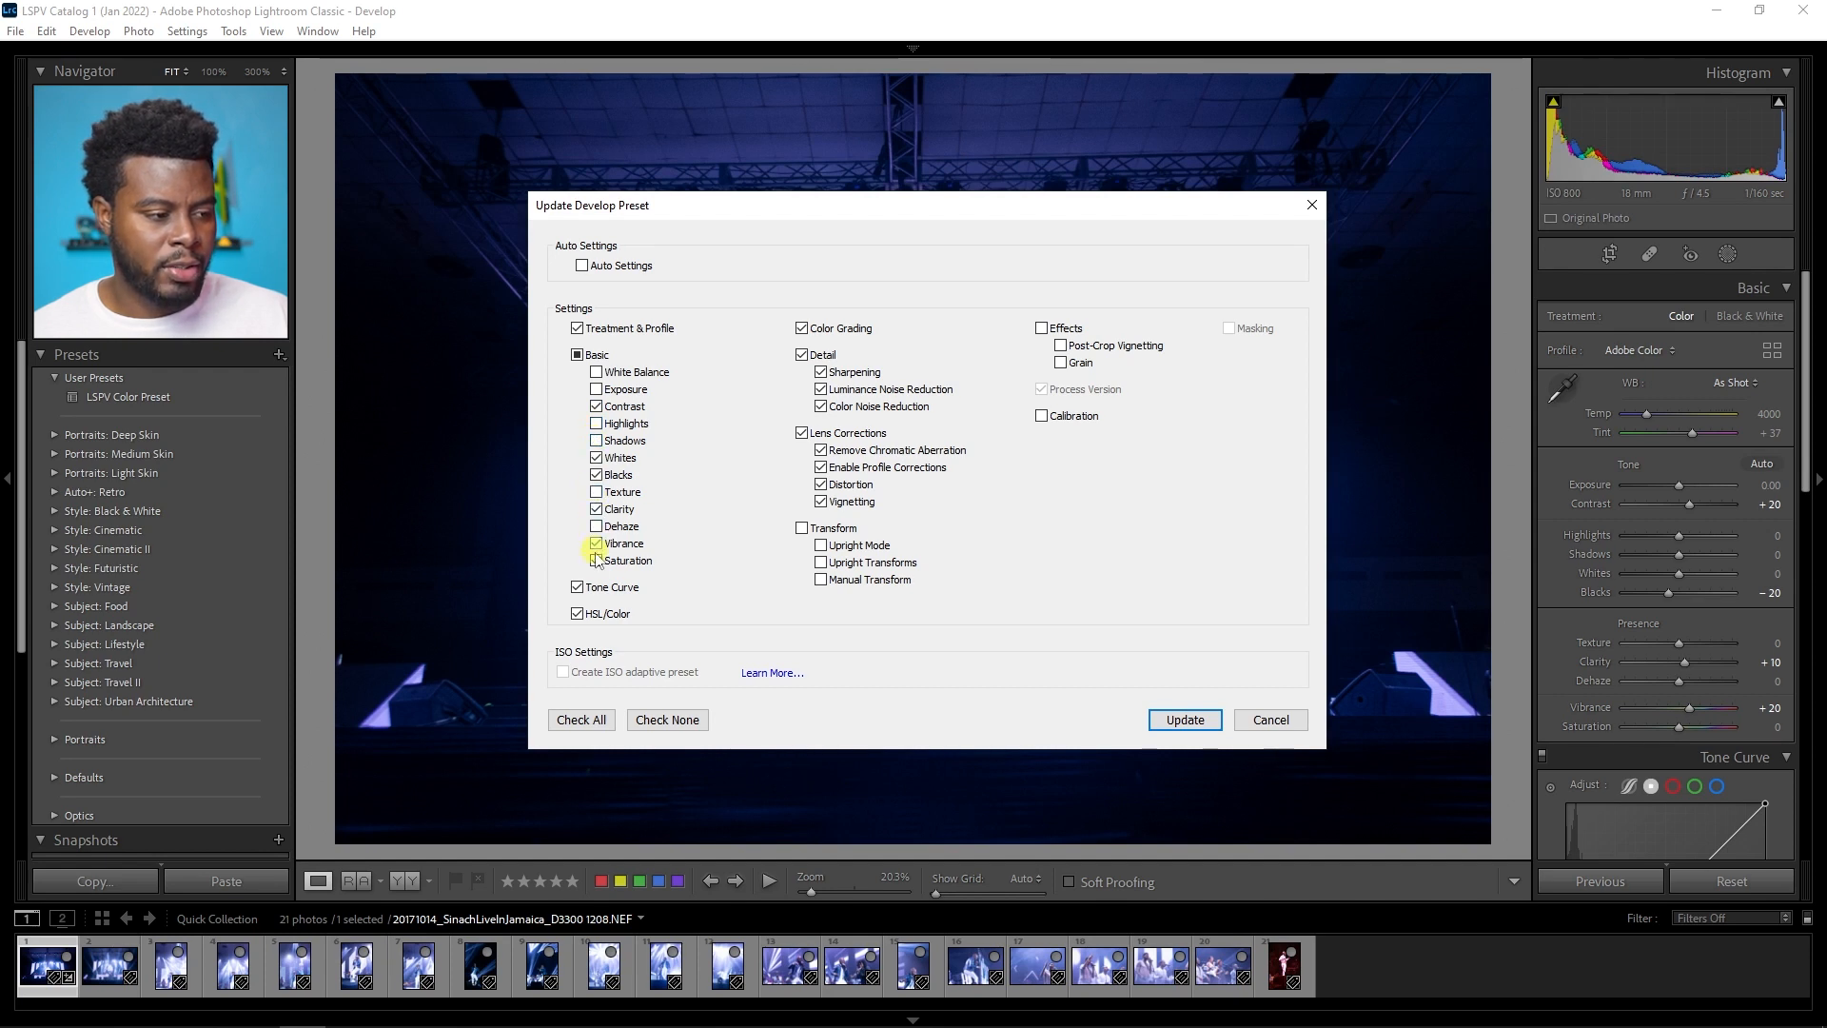
left_click(802, 328)
left_click(802, 432)
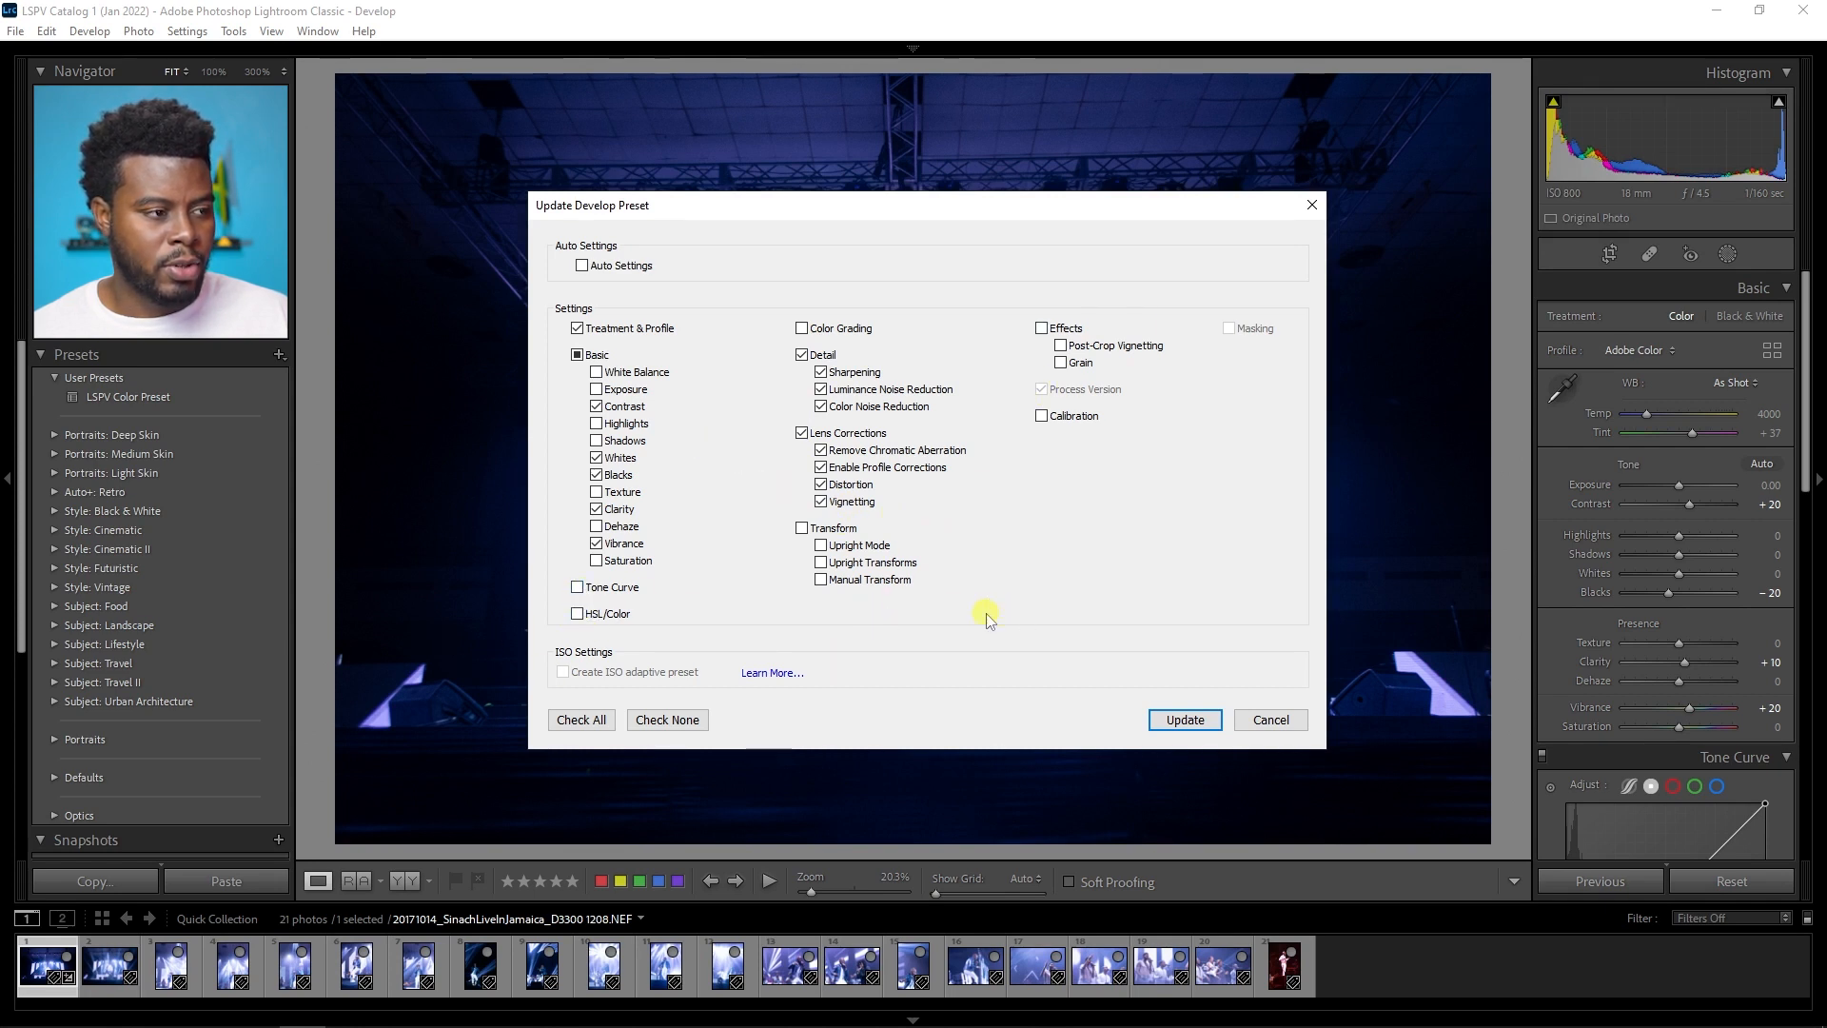
left_click(1185, 719)
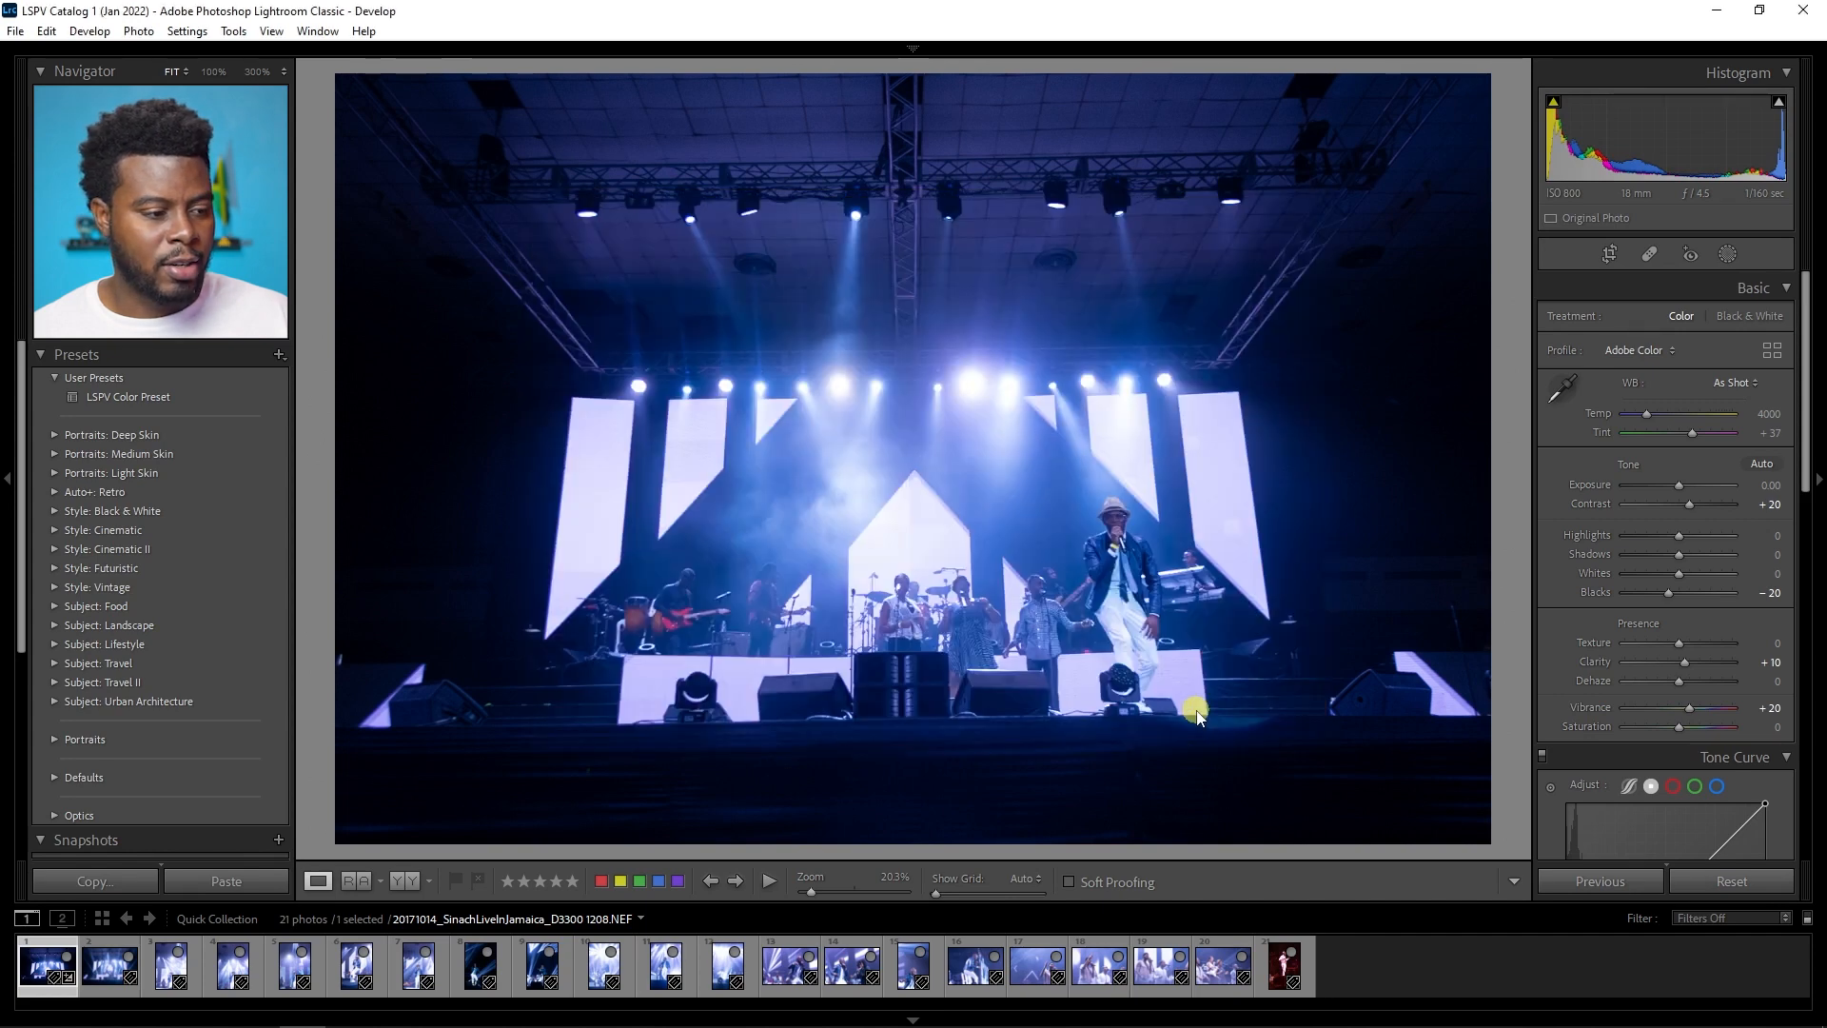
Step: Try LSPV Color Preset on the vertical singer photo D3300 1217, check the applied settings, and undo it
left_click(105, 986)
left_click(171, 969)
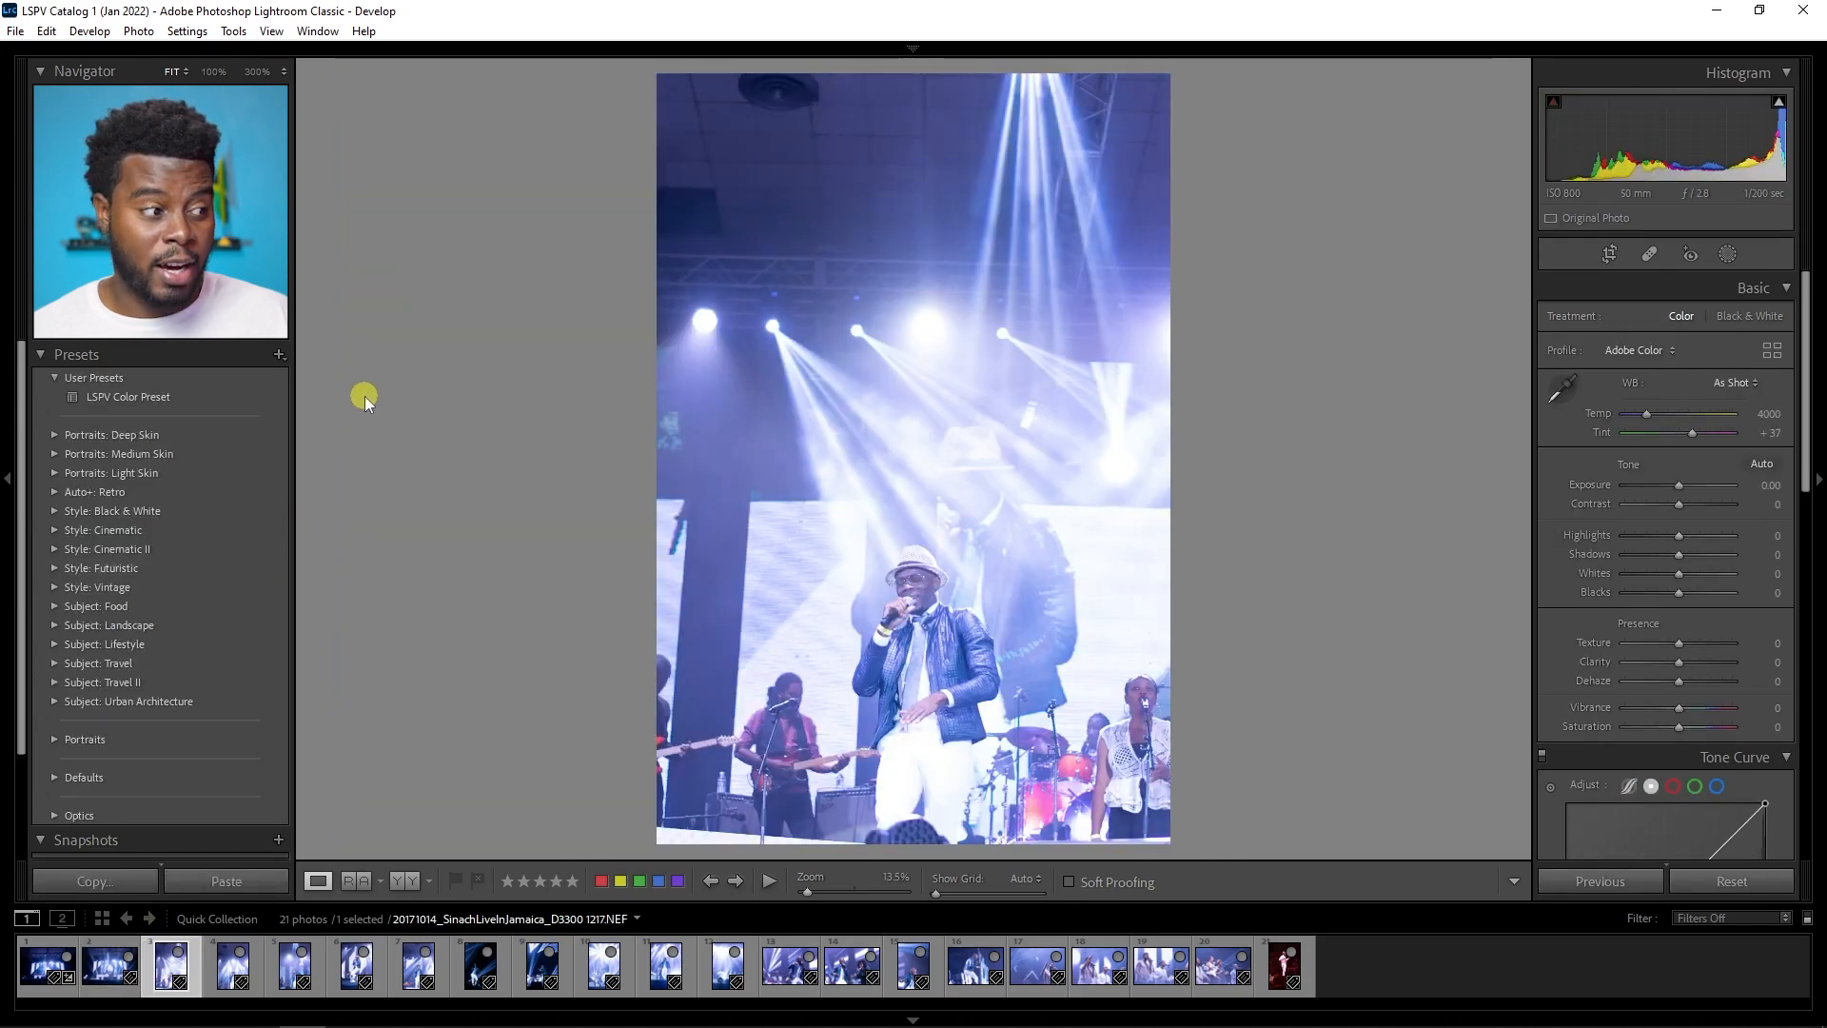
left_click(259, 396)
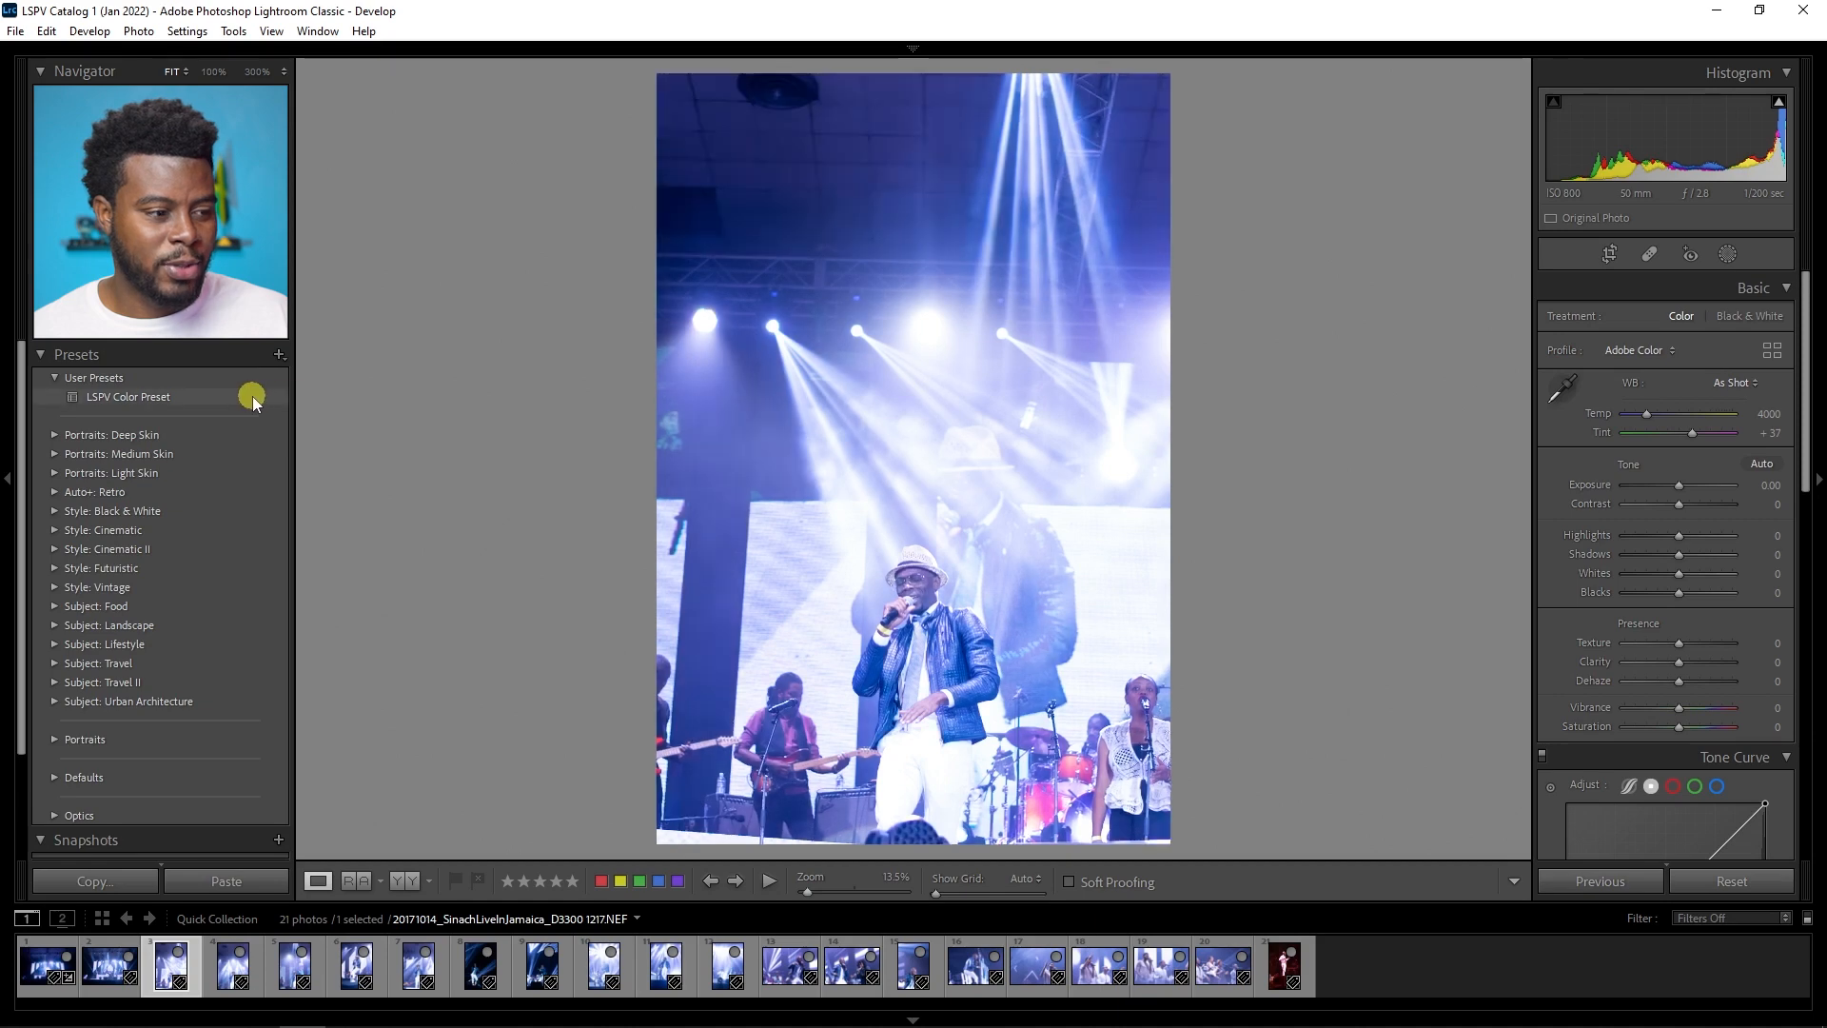
scroll(1630, 538, "down", 10)
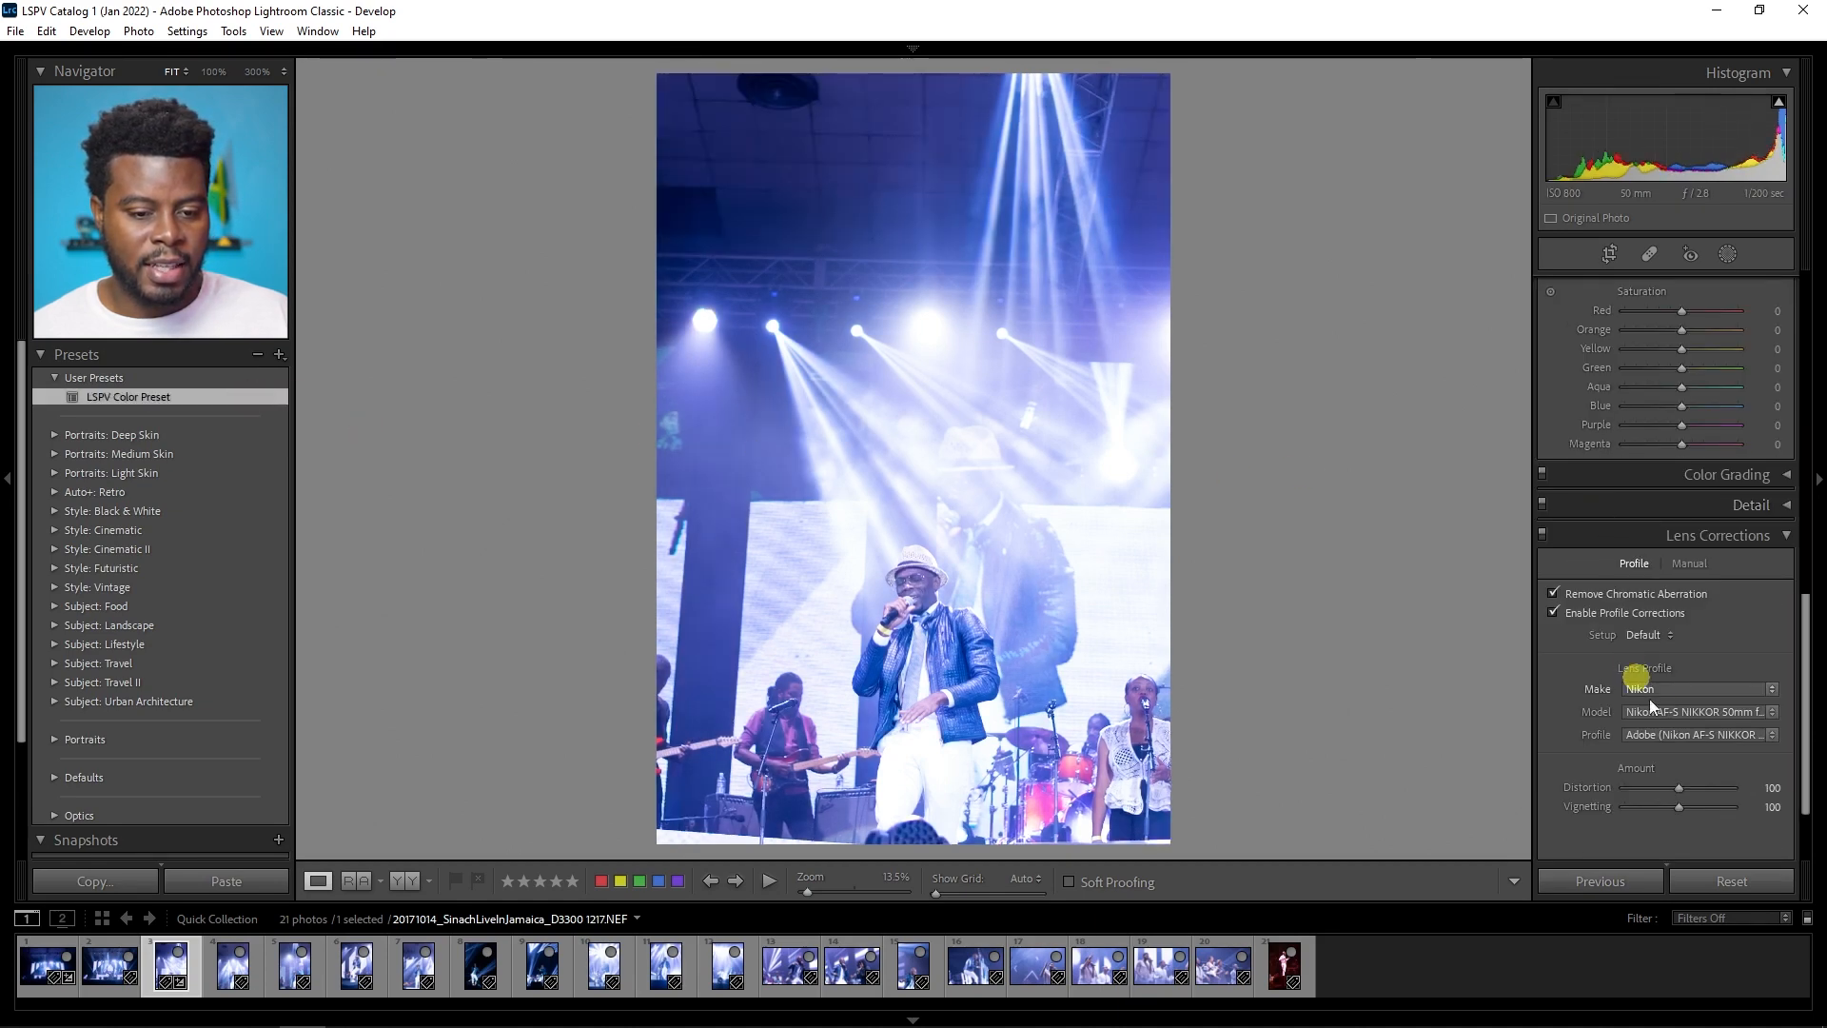
scroll(1578, 540, "up", 10)
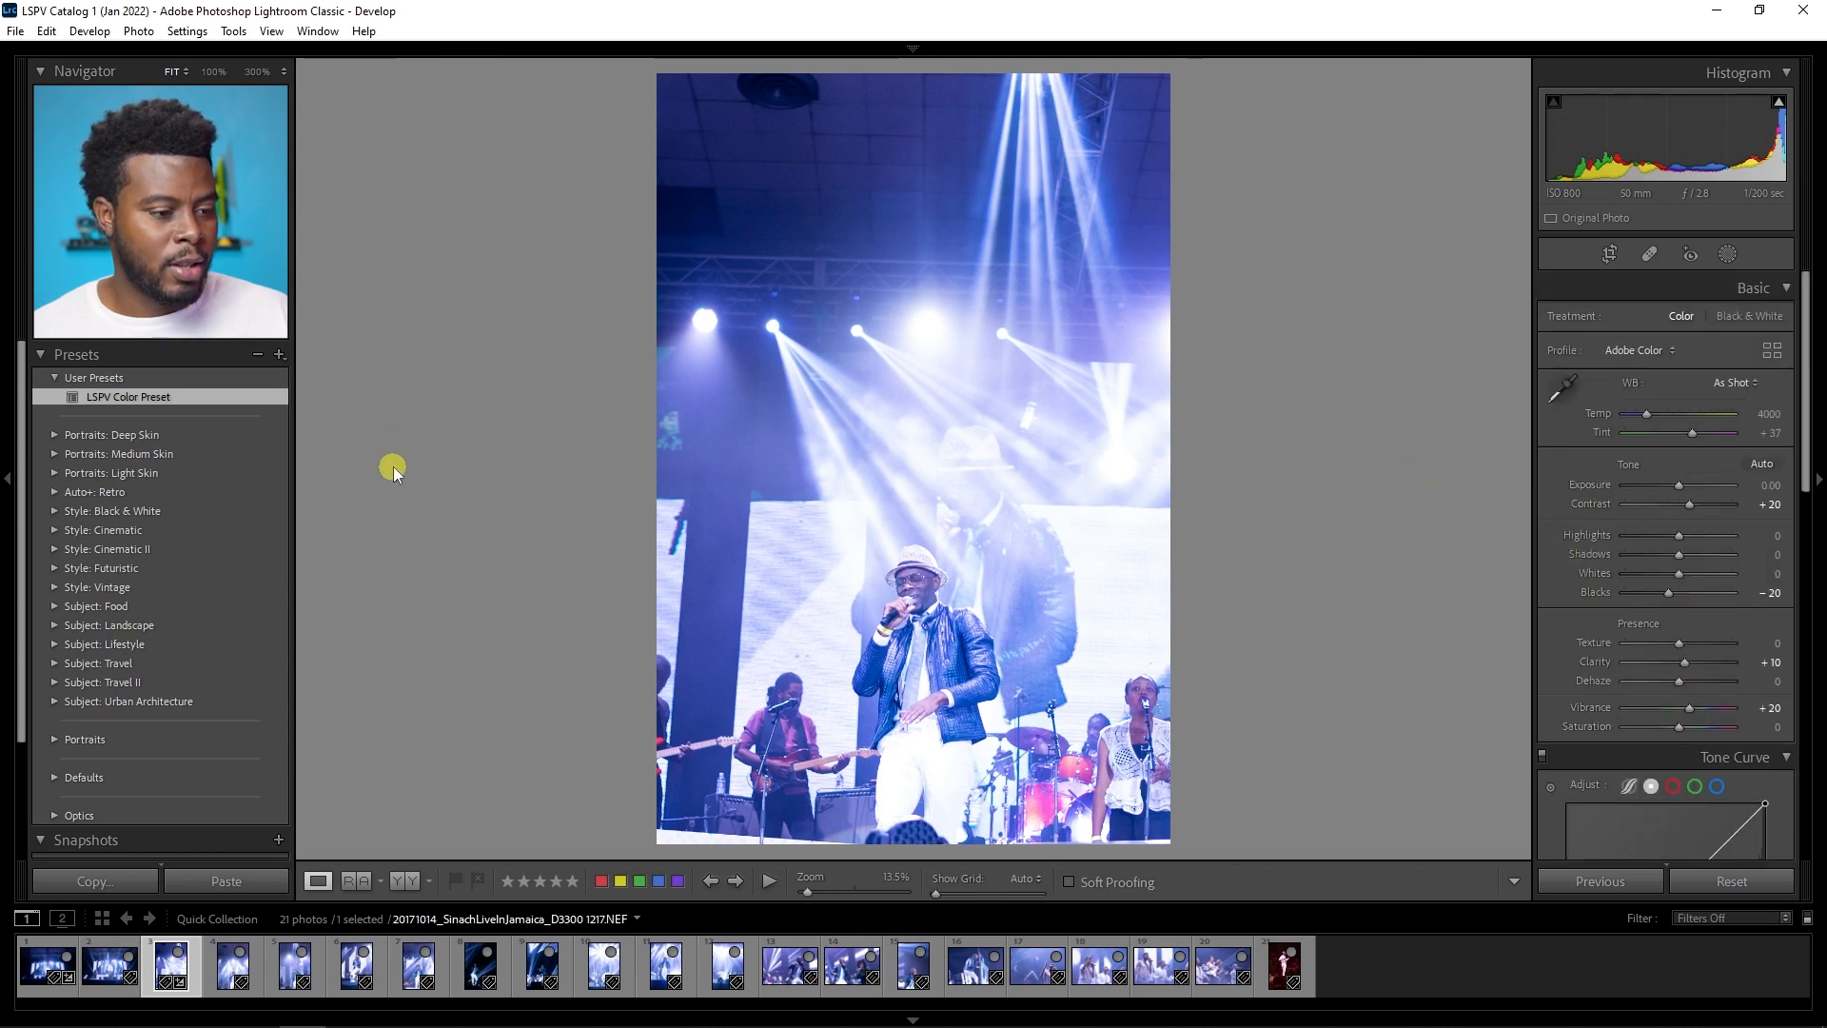
key("ctrl+z")
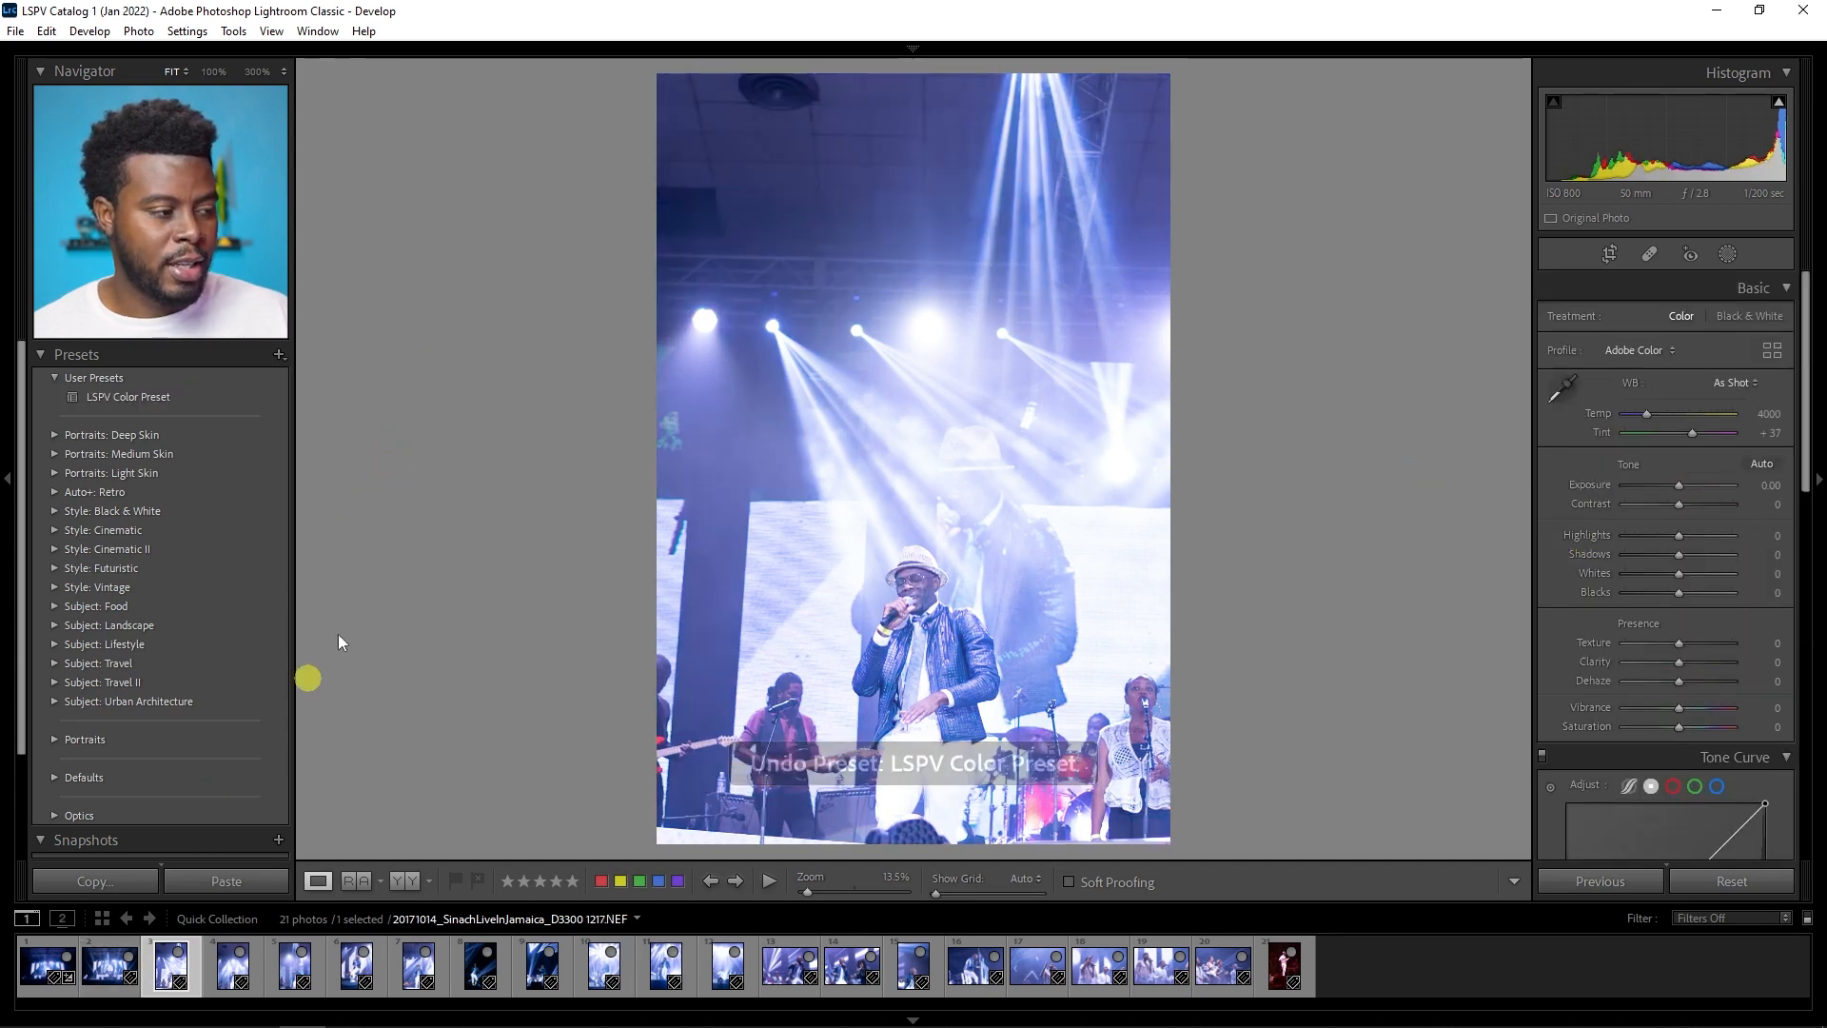
Step: Convert the second stage photo, D3300 1214, to black and white and undo the conversion
left_click(95, 980)
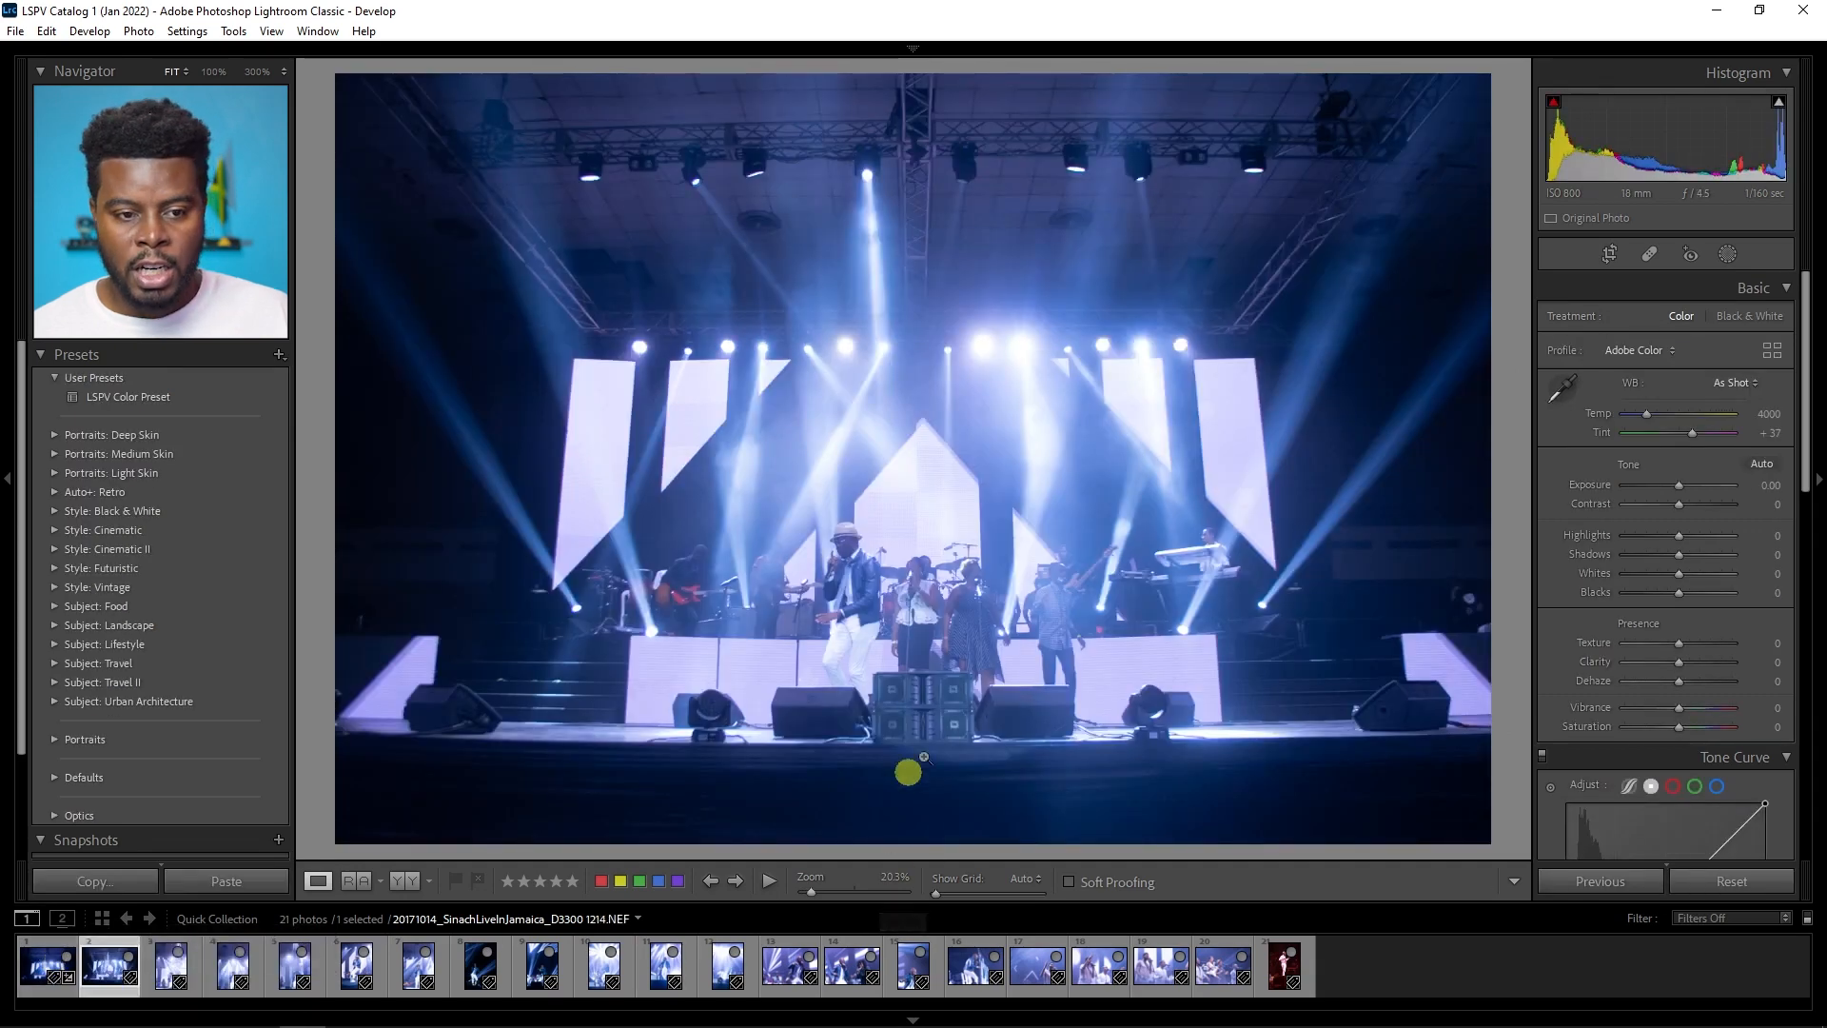
key("v")
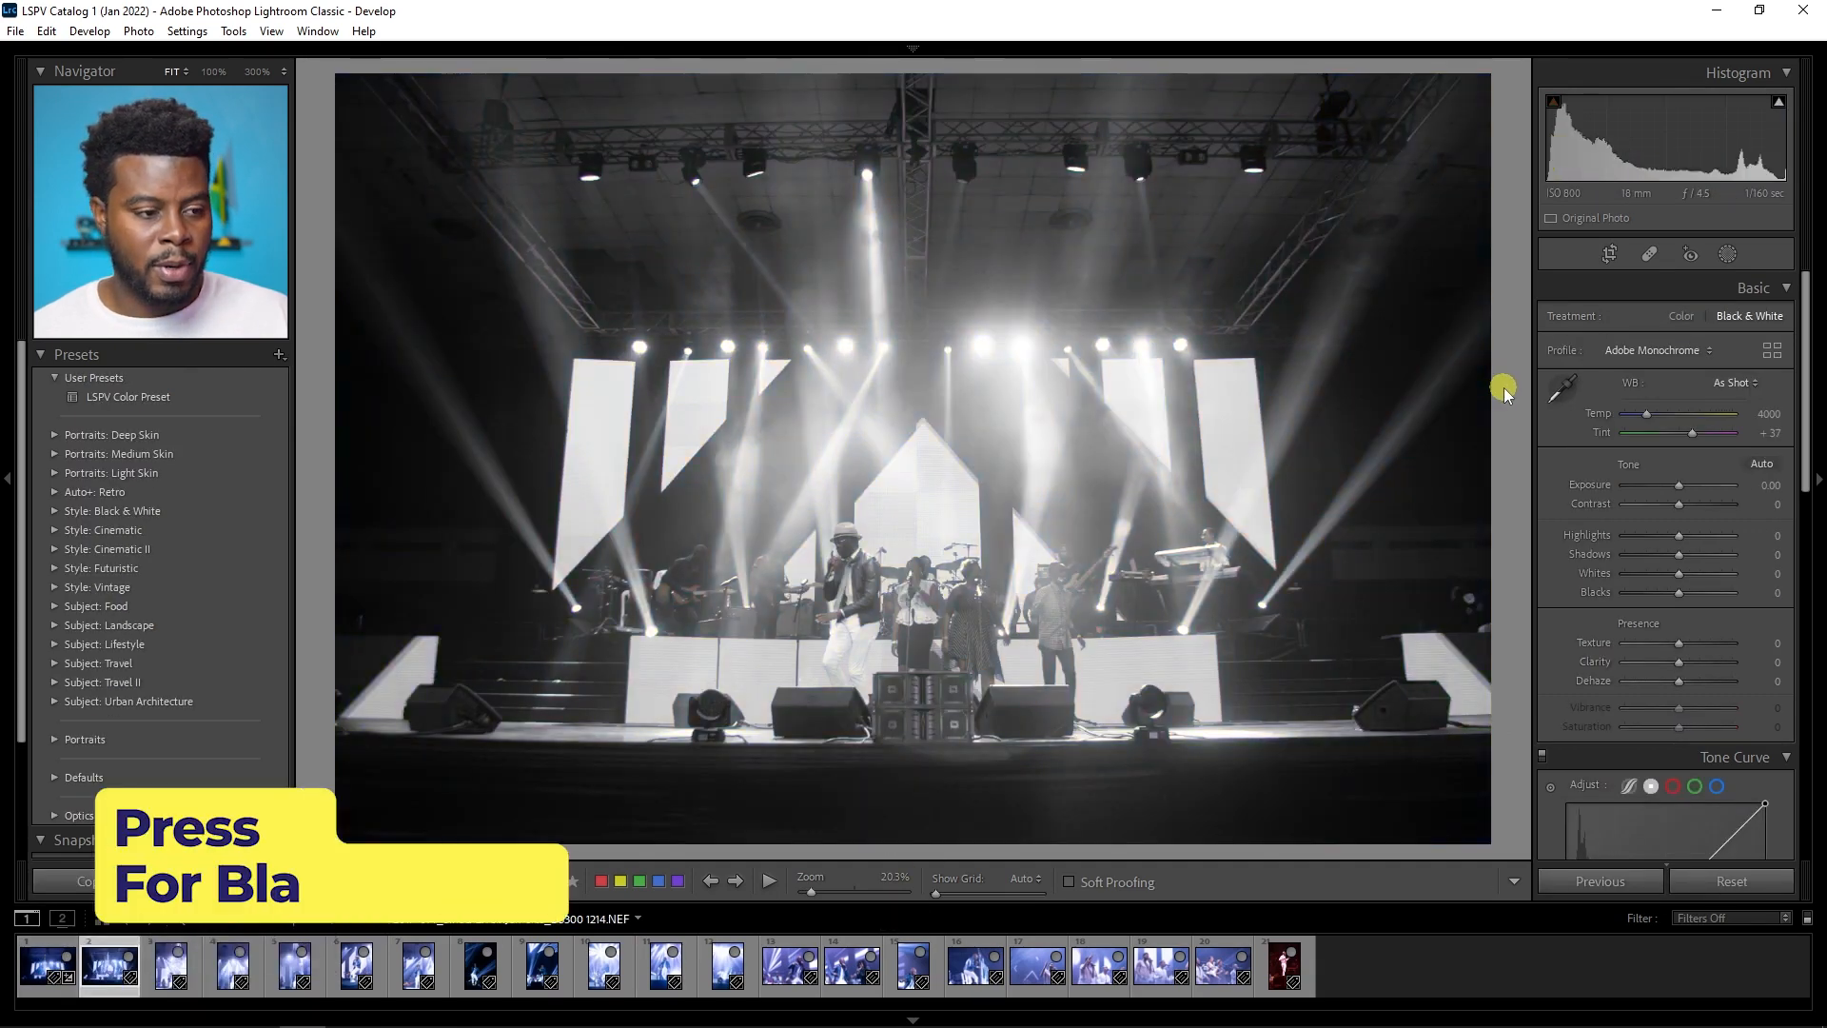
key("ctrl+z")
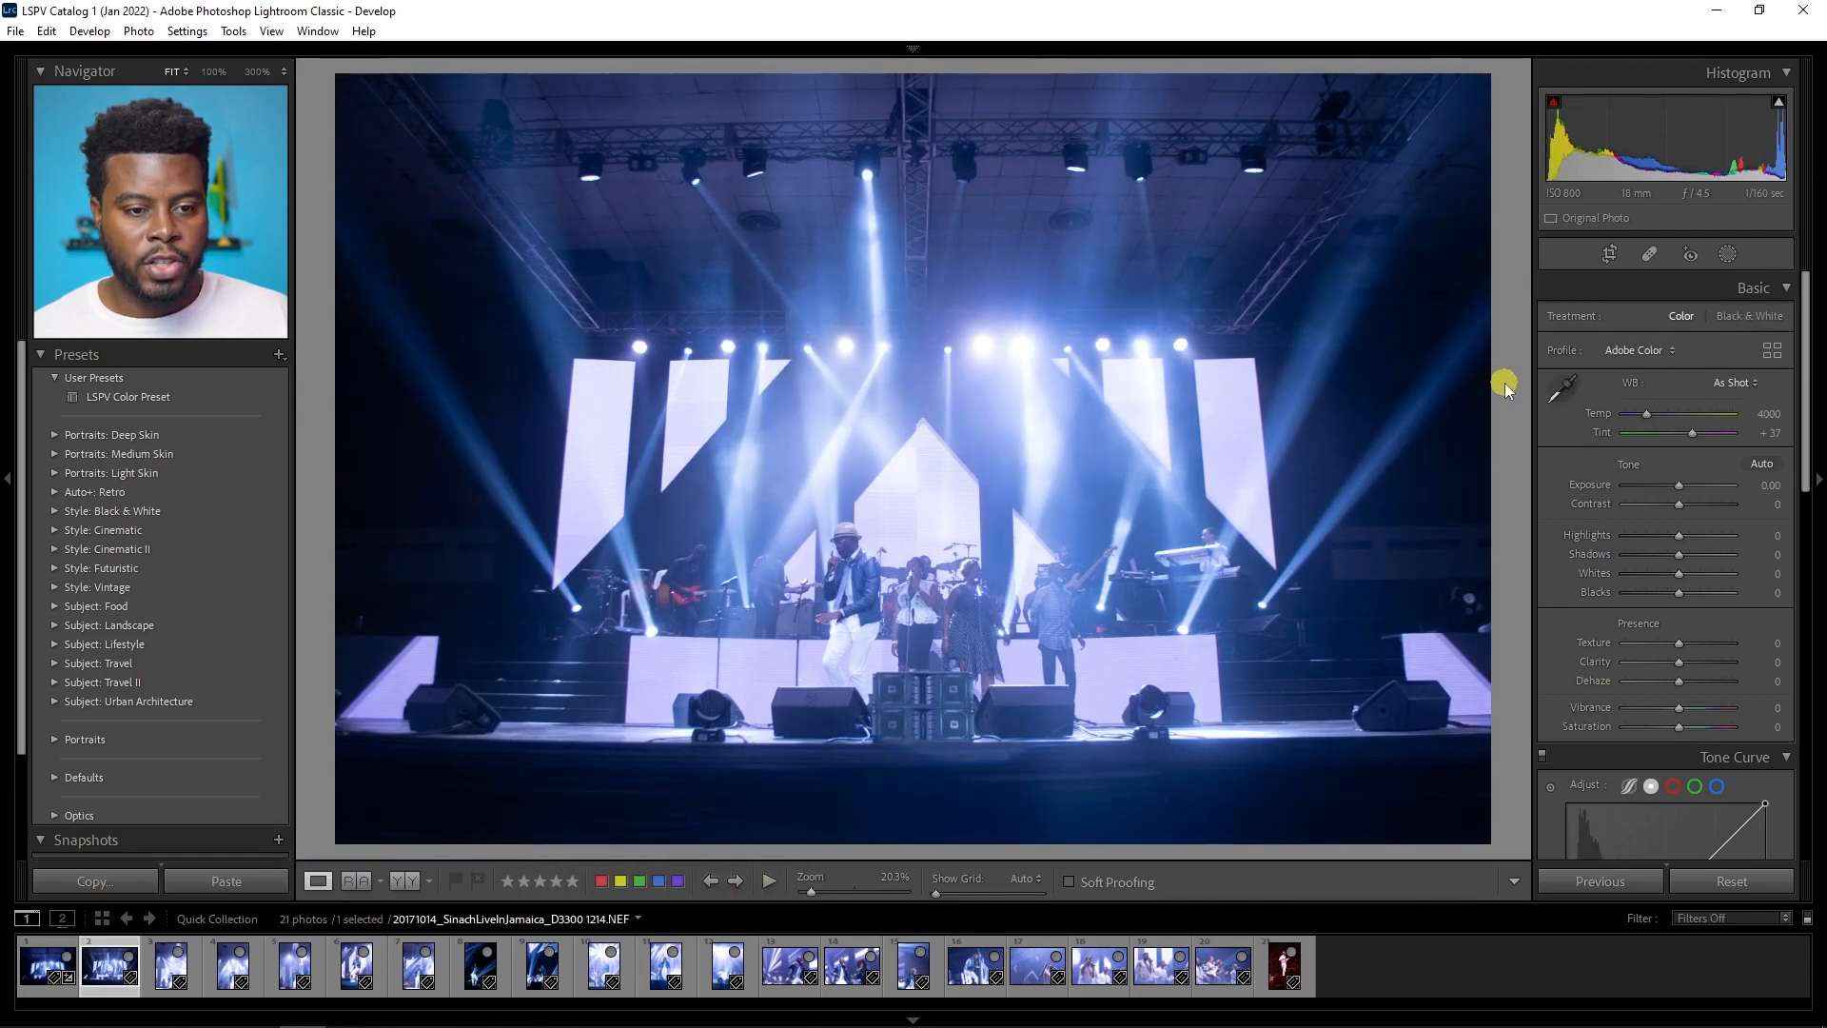
Step: Apply the Adobe Monochrome profile to the second stage photo, D3300 1214, and check the available profiles
left_click(1632, 351)
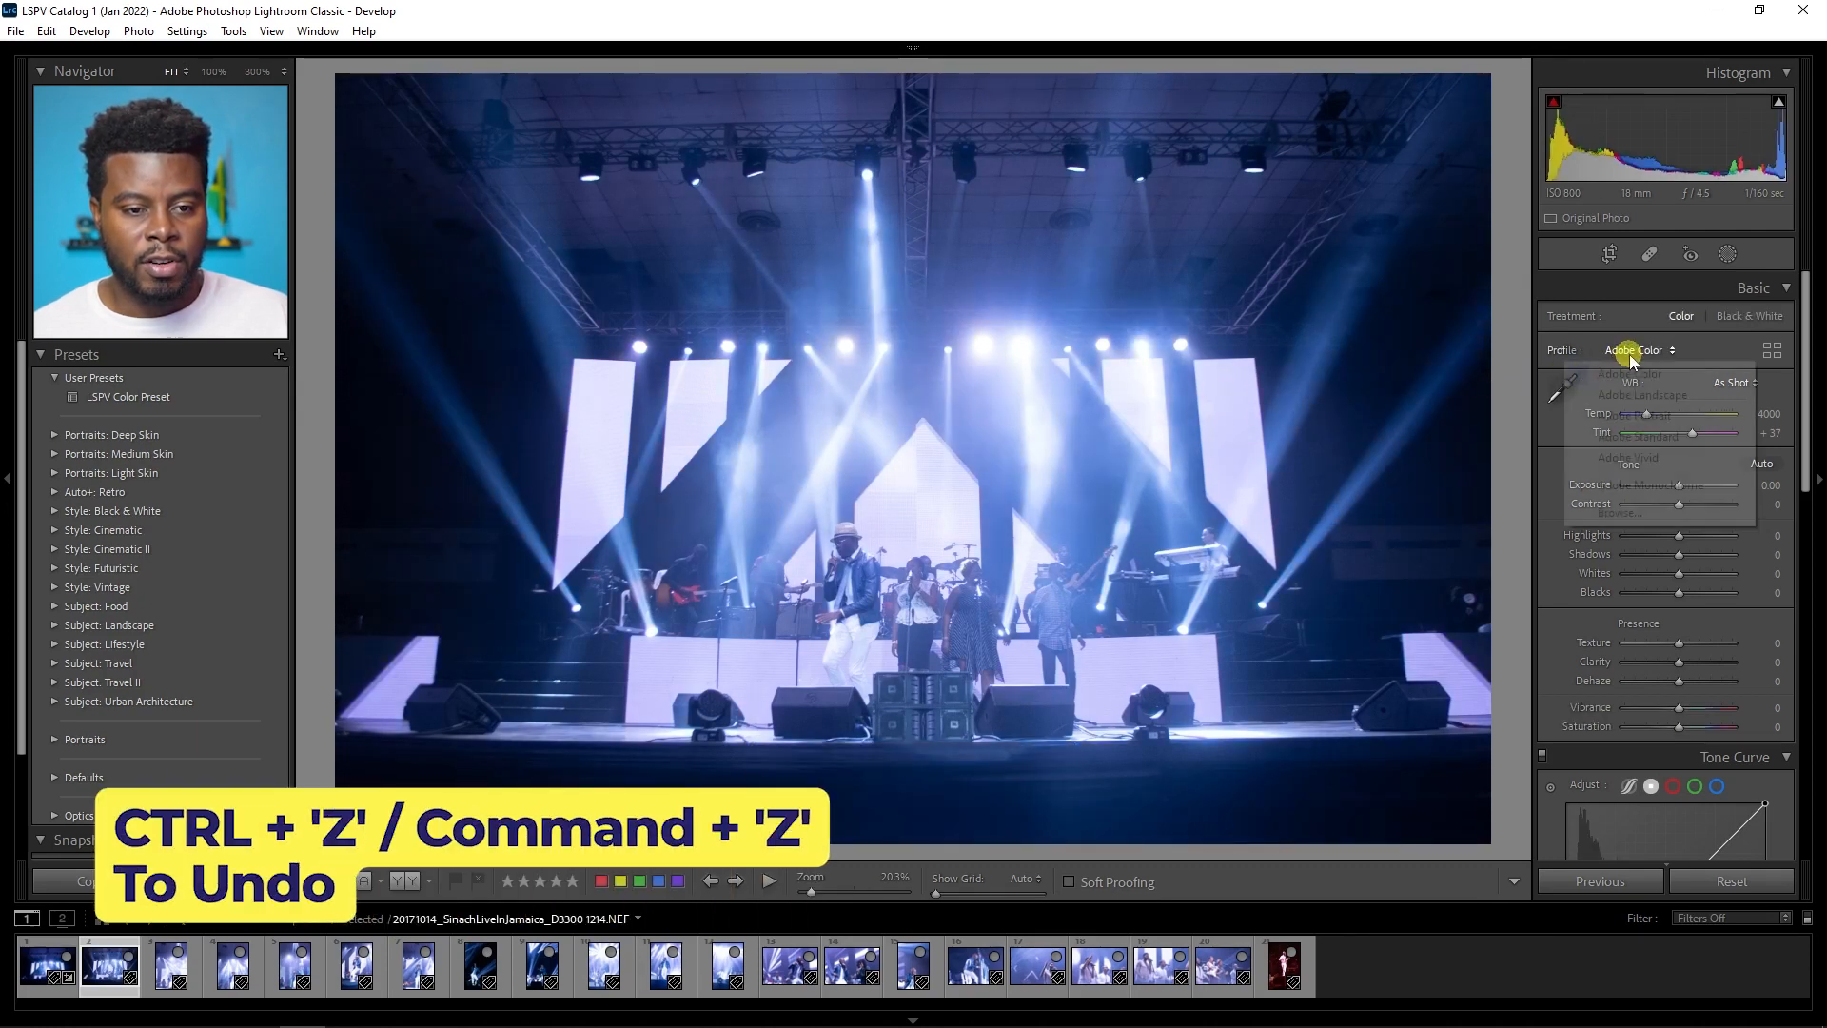
left_click(1641, 485)
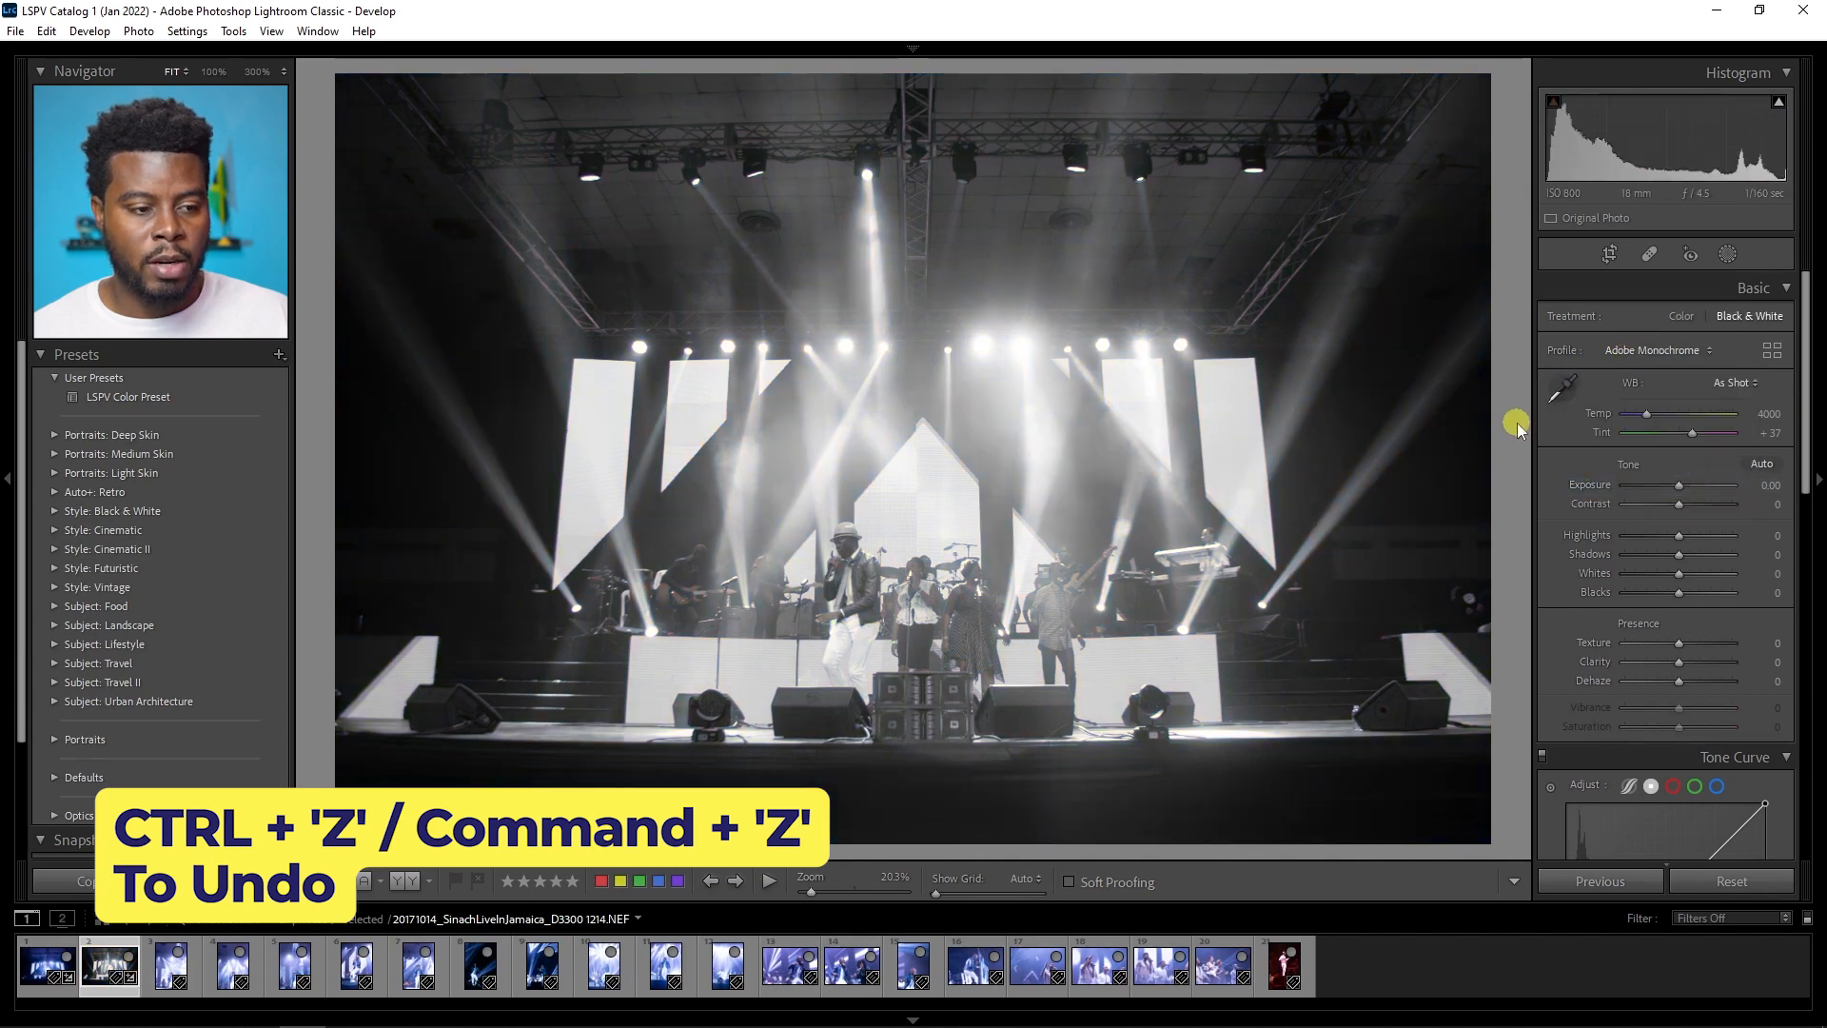
key("ctrl+z")
key("ctrl+y")
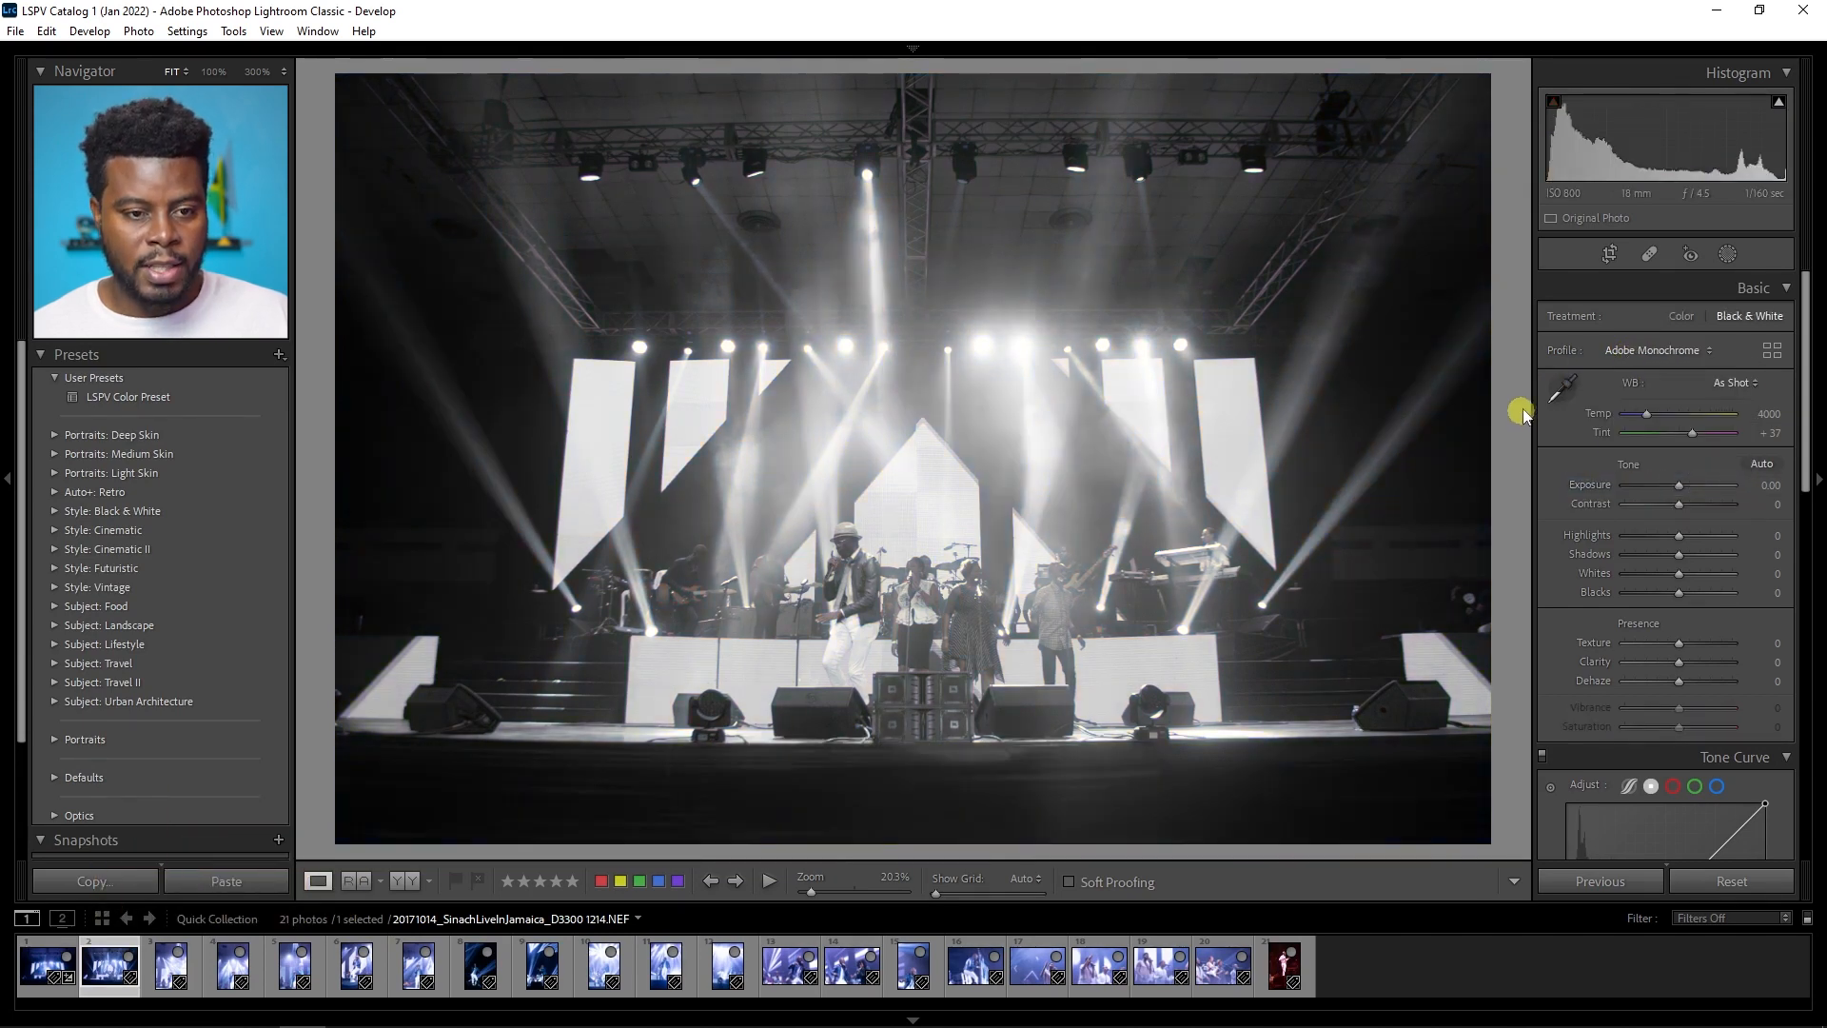
left_click(1642, 352)
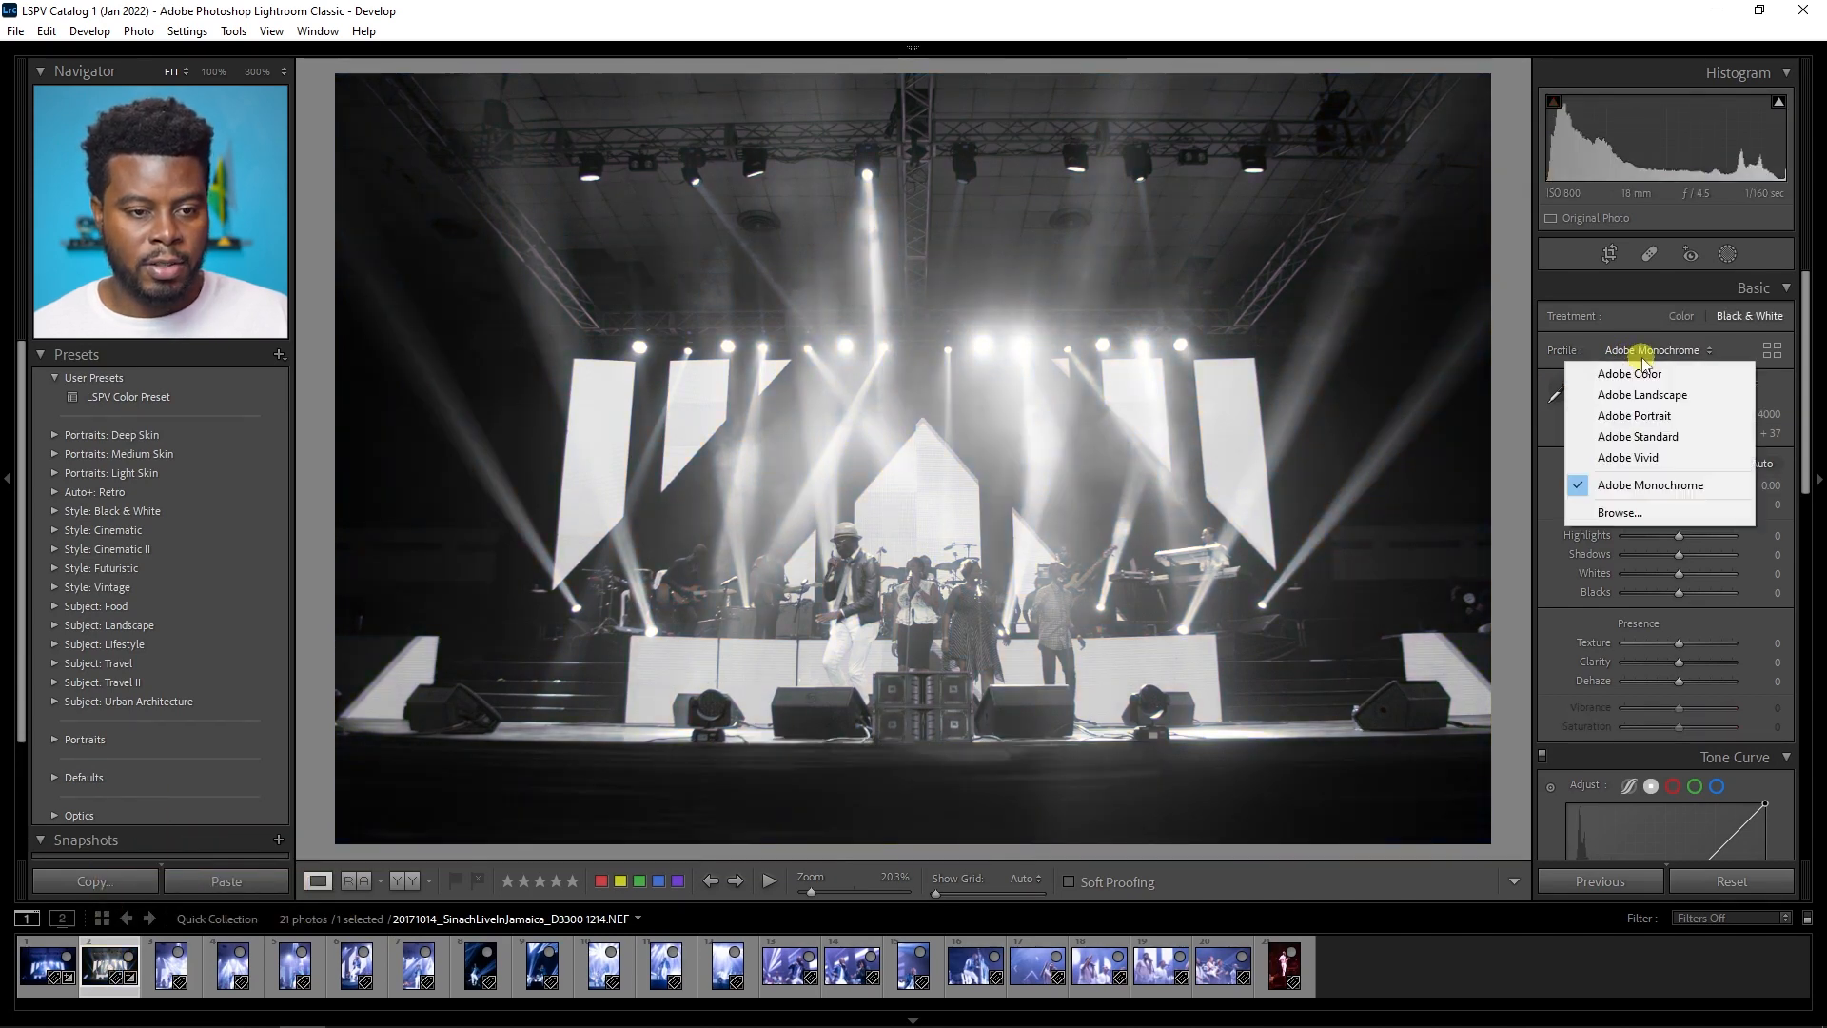
left_click(1528, 381)
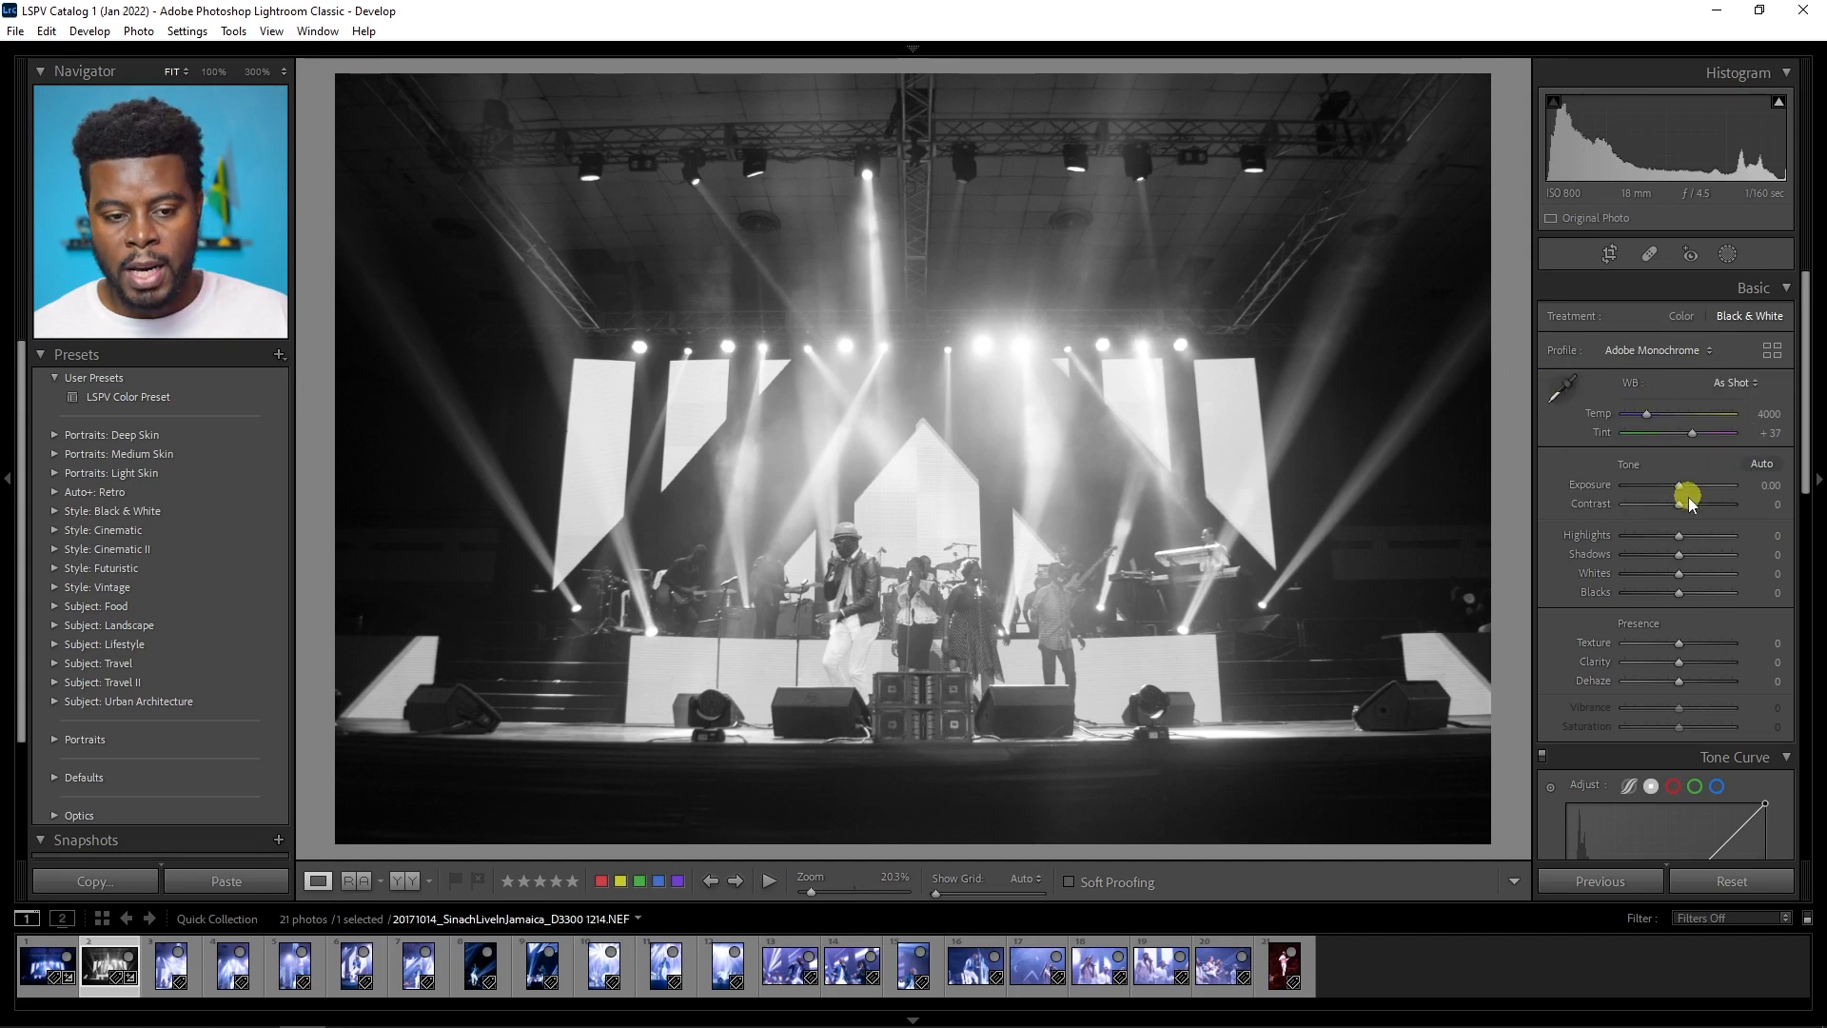
Step: Set the black-and-white stage photo's Contrast to +40, Blacks to -20 and Clarity to +10
left_click_drag(1682, 508, 1685, 507)
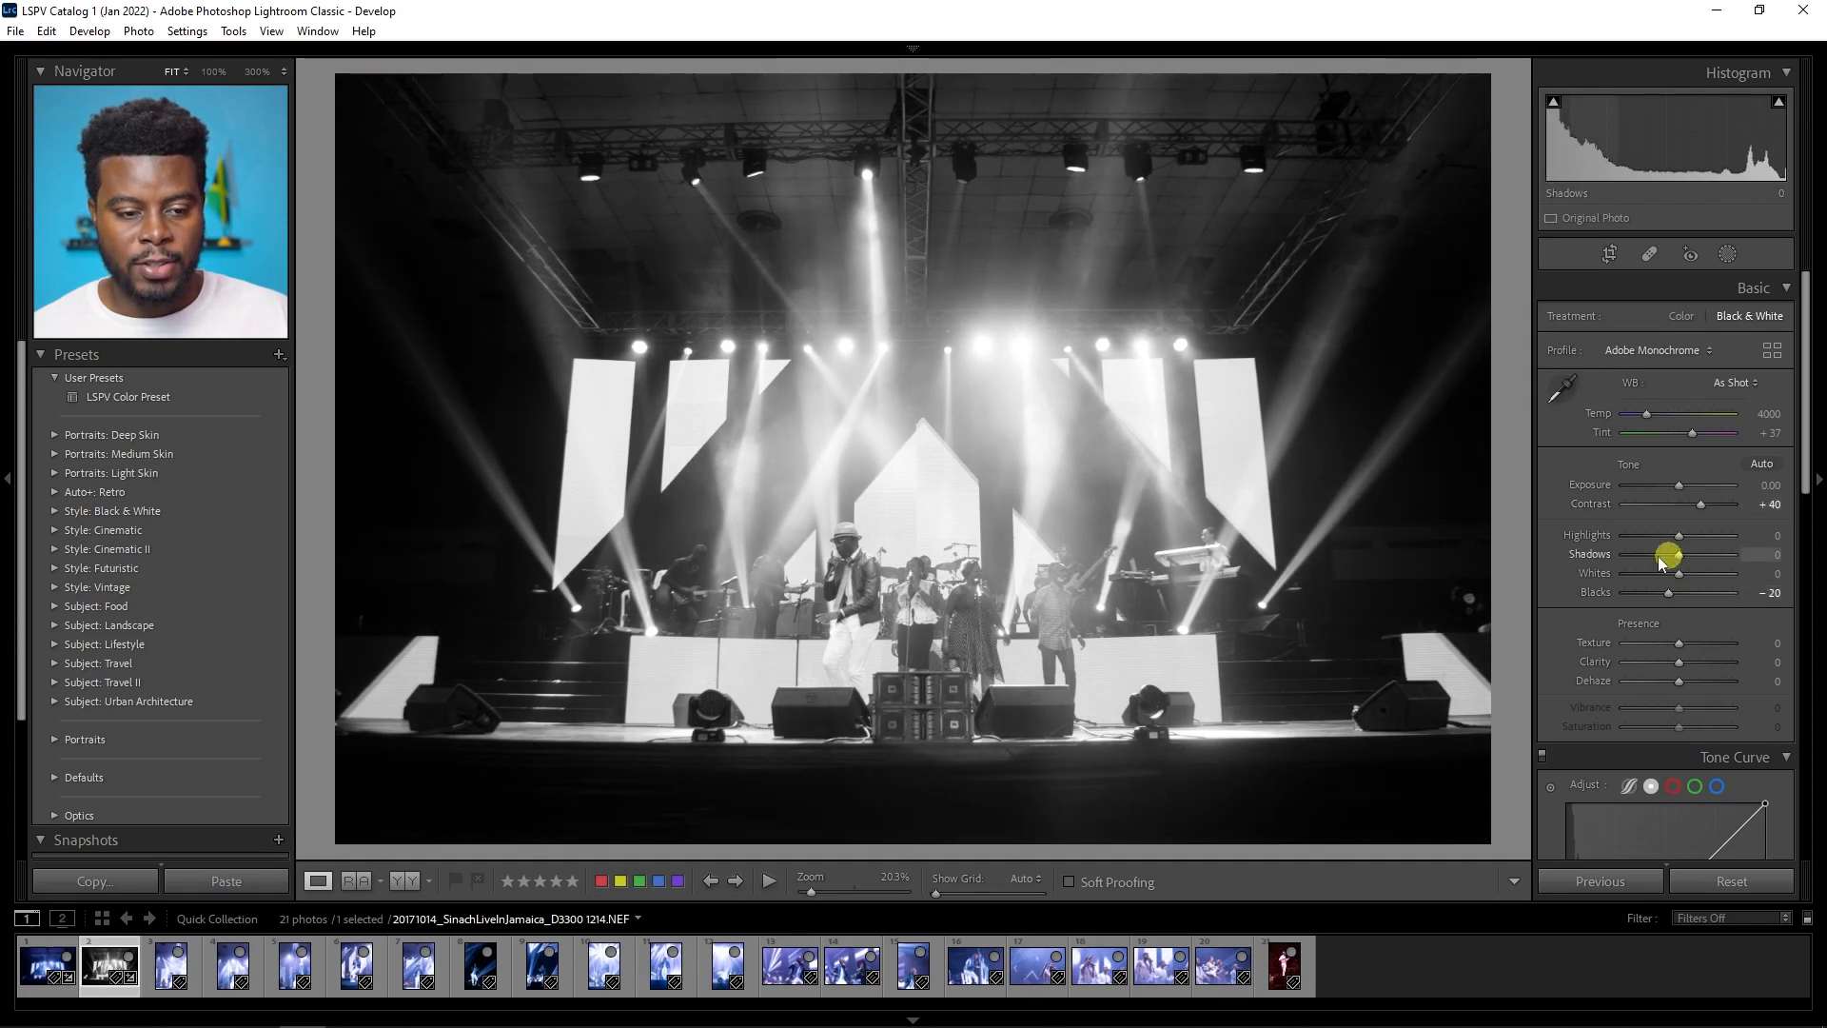
scroll(1627, 538, "down", 3)
left_click_drag(1682, 420, 1685, 420)
scroll(1635, 423, "down", 2)
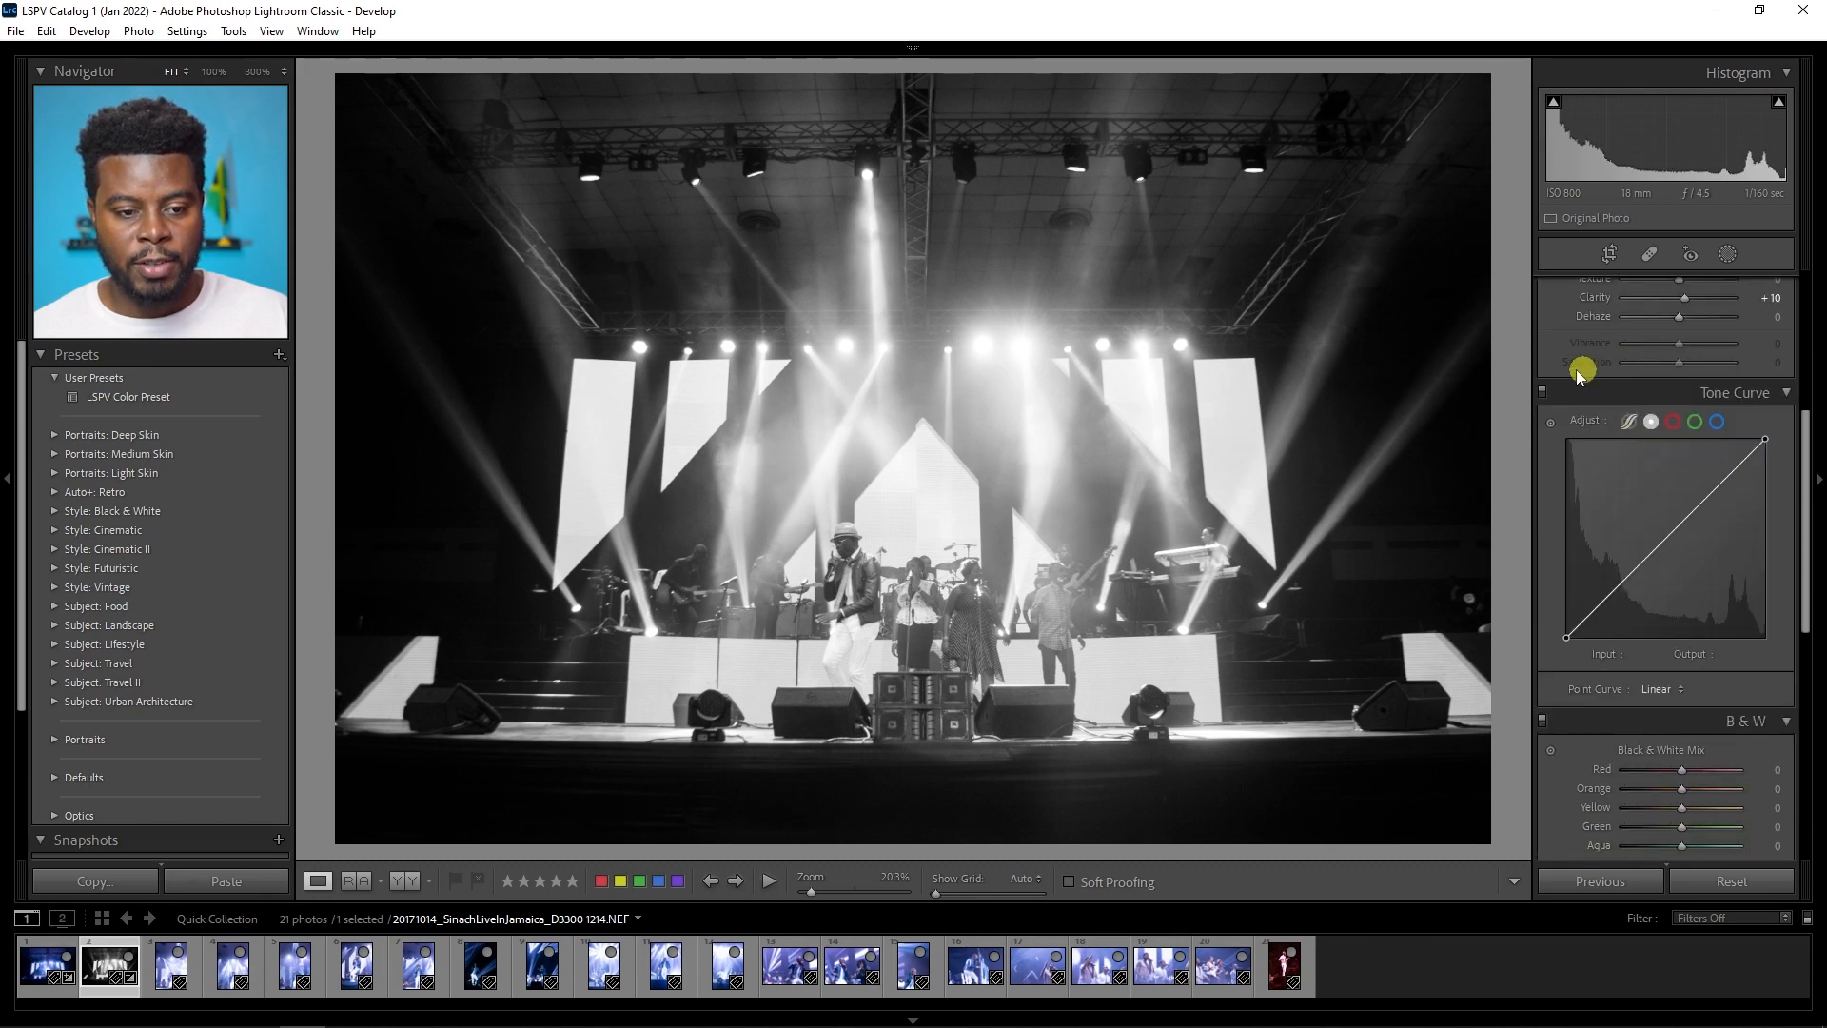
Step: Set the sharpening Amount to 65, then turn on Remove Chromatic Aberration and Enable Profile Corrections for the lens
scroll(1580, 373, "down", 10)
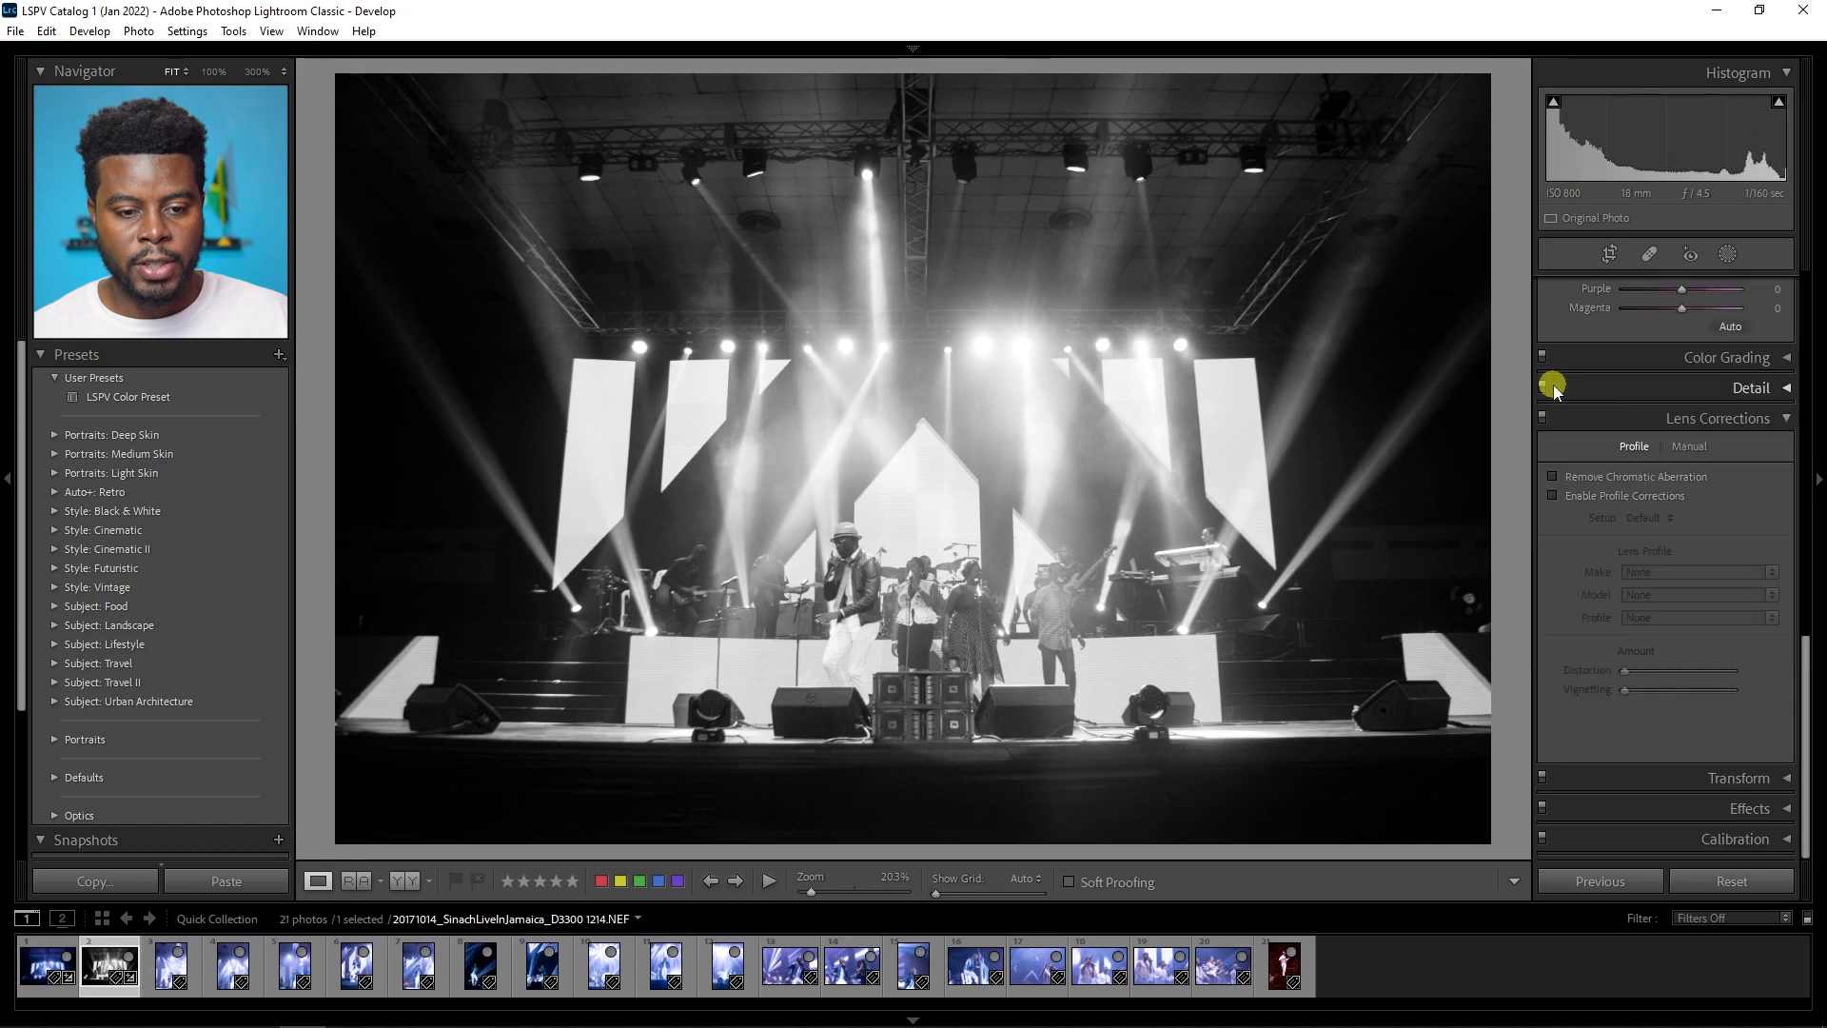
left_click(1722, 357)
left_click(1722, 356)
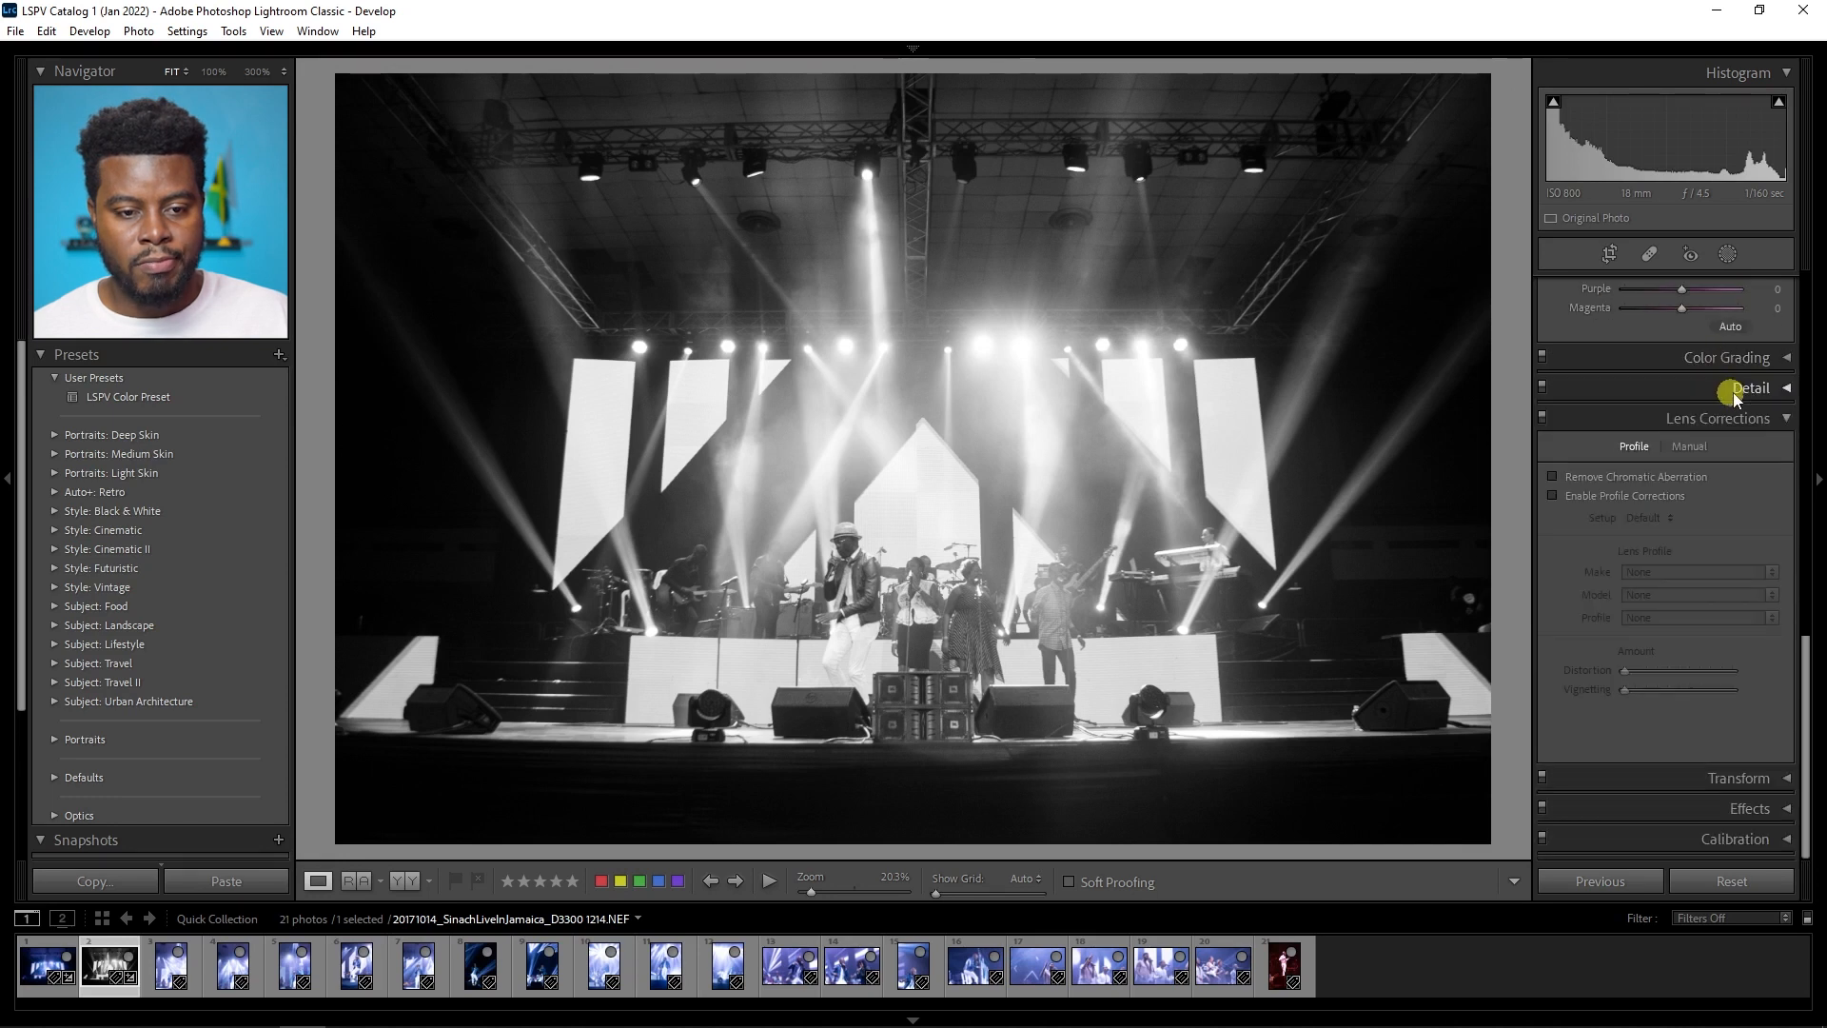
left_click(1734, 398)
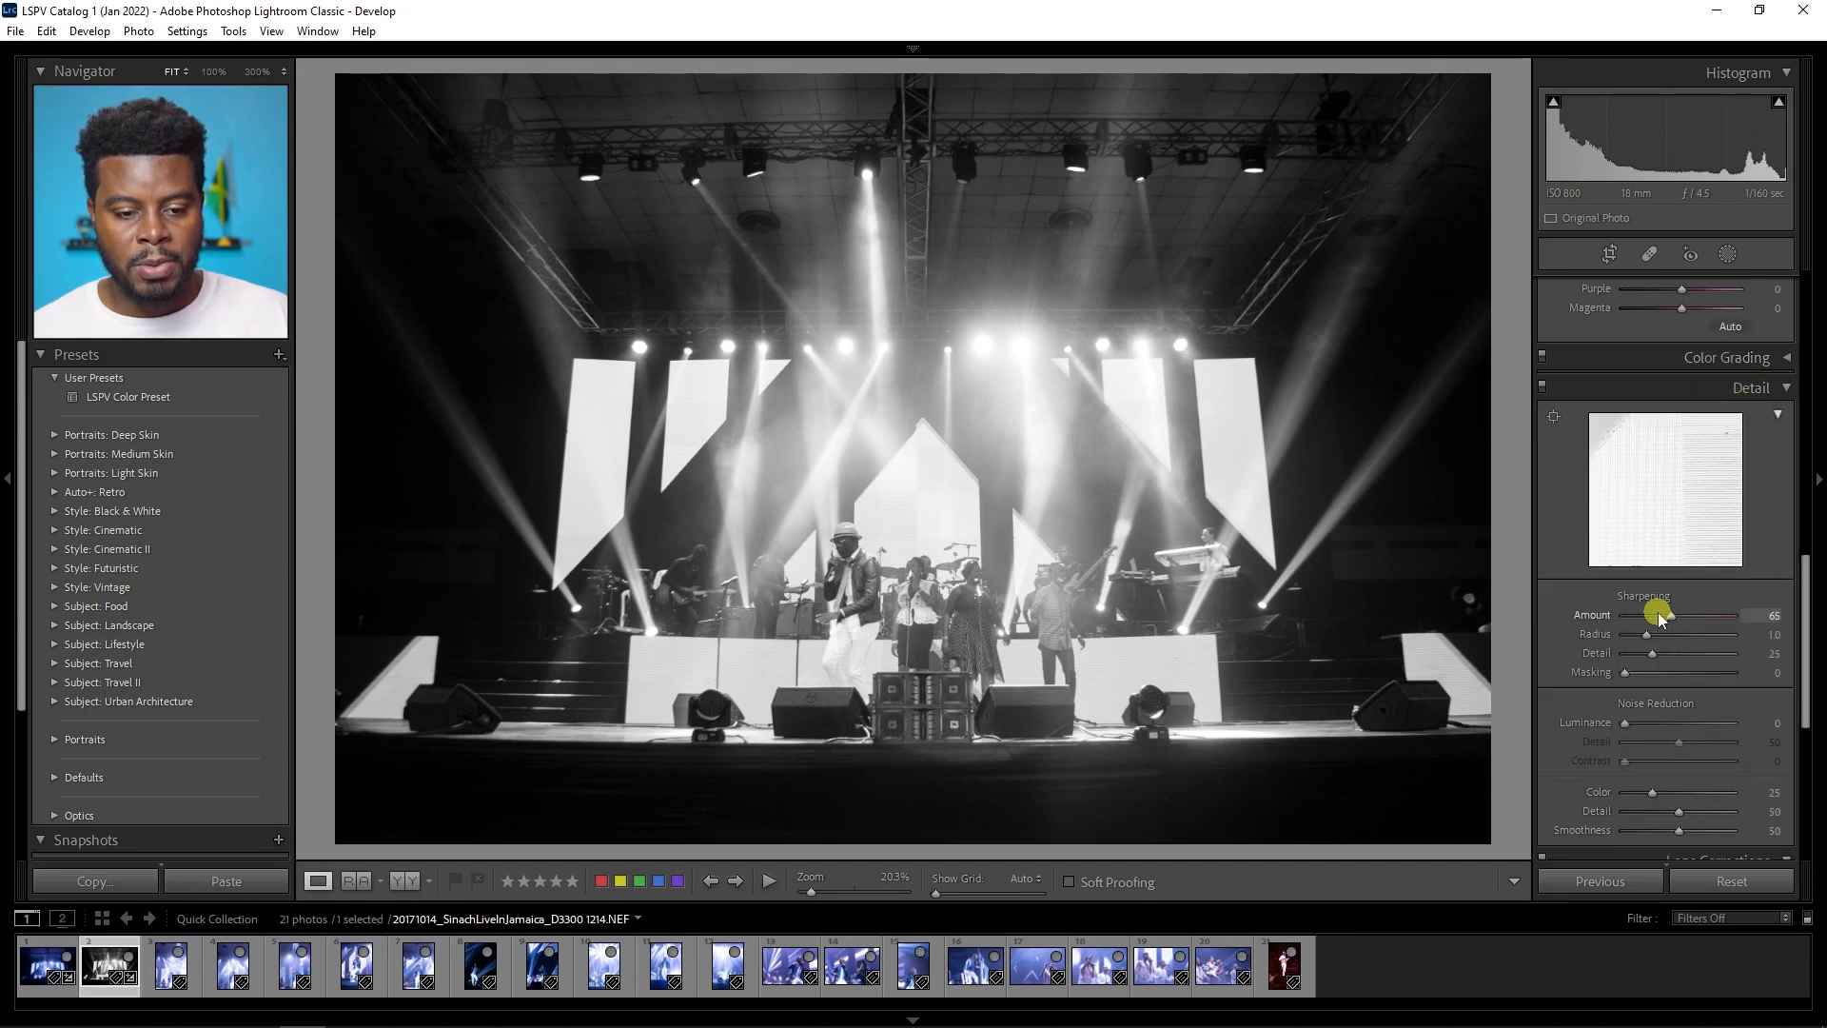
scroll(1576, 514, "down", 4)
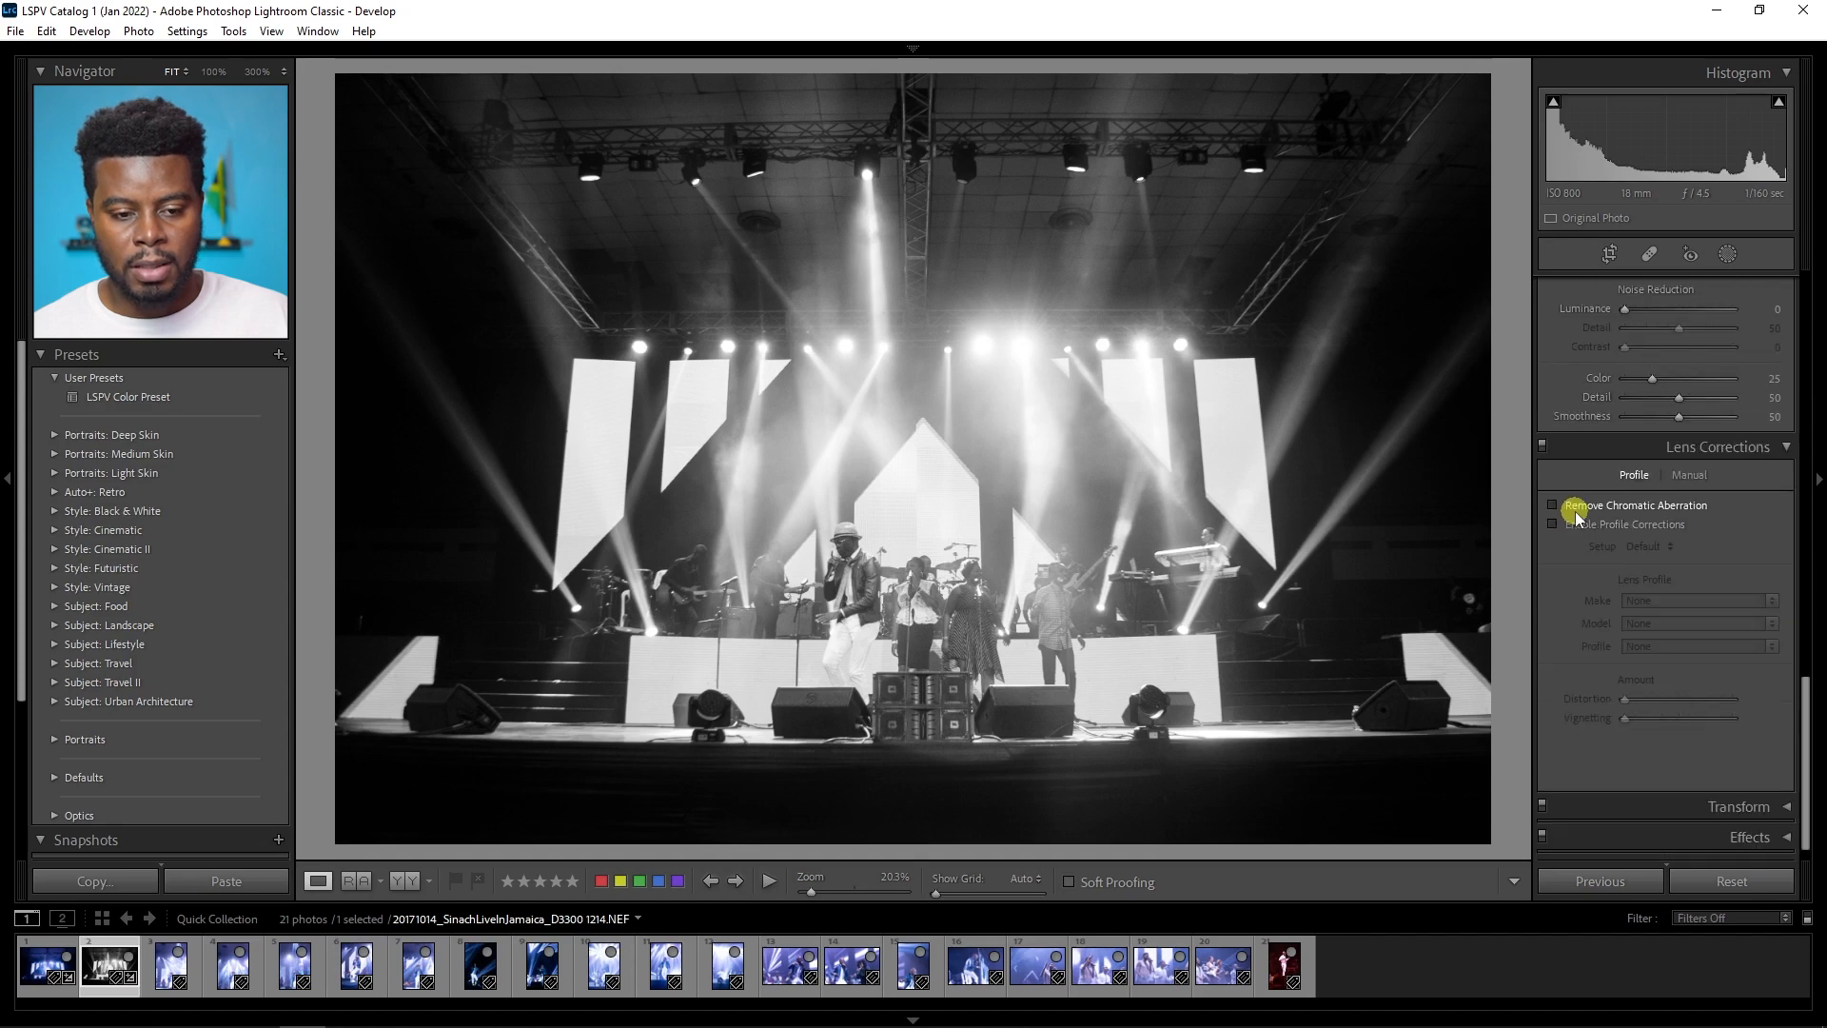
left_click(1565, 518)
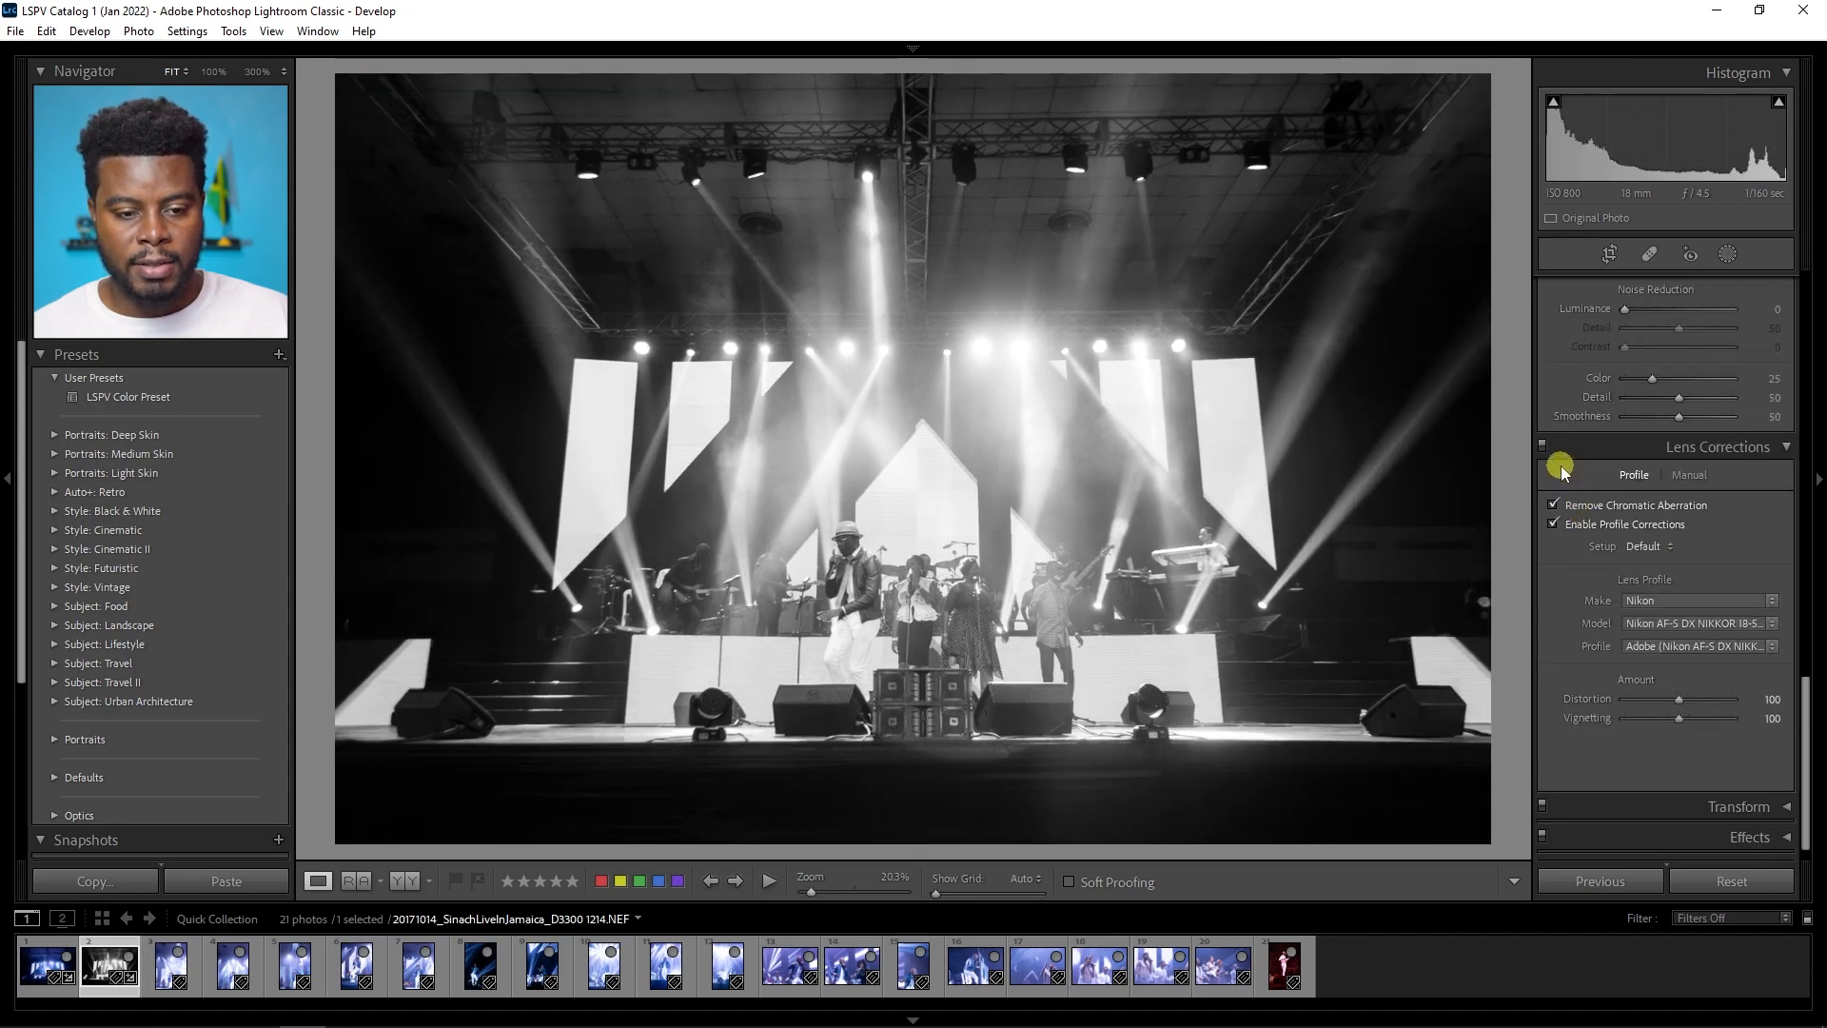
Step: Create a develop preset named LSPV B&W Preset in the User Presets group from the current photo's settings
scroll(1556, 468, "up", 10)
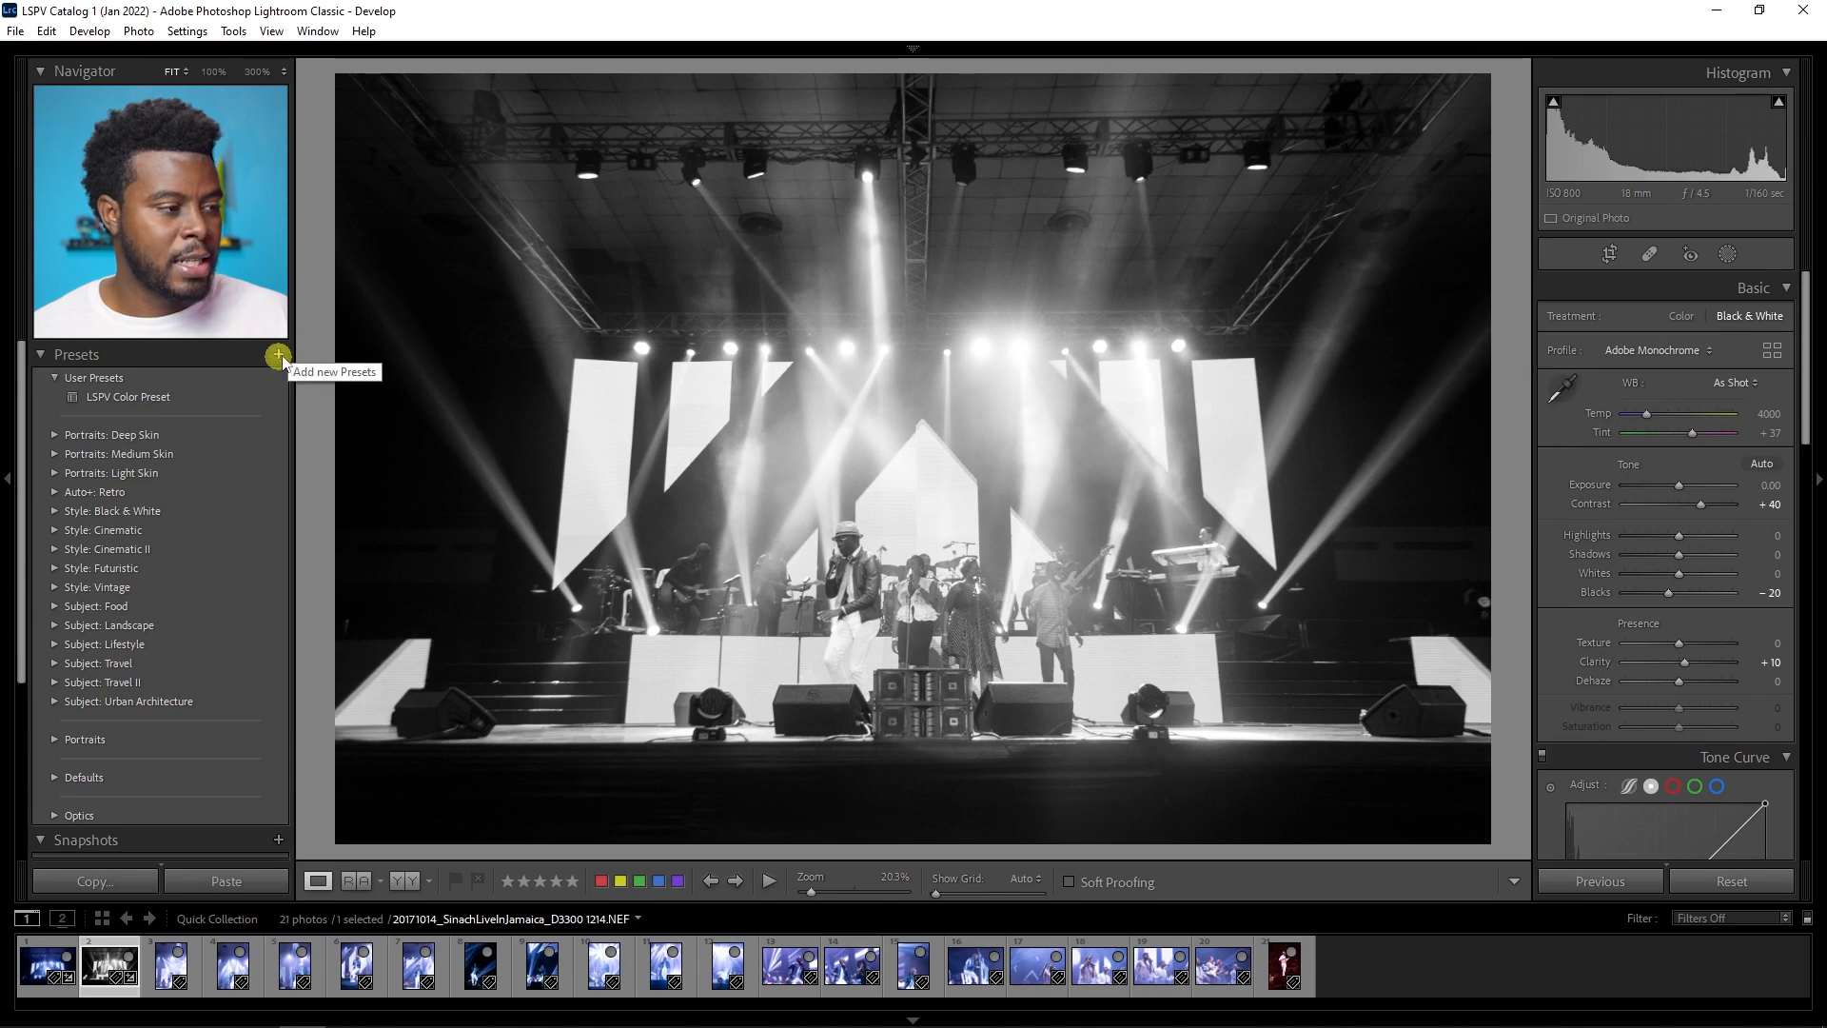
left_click(279, 357)
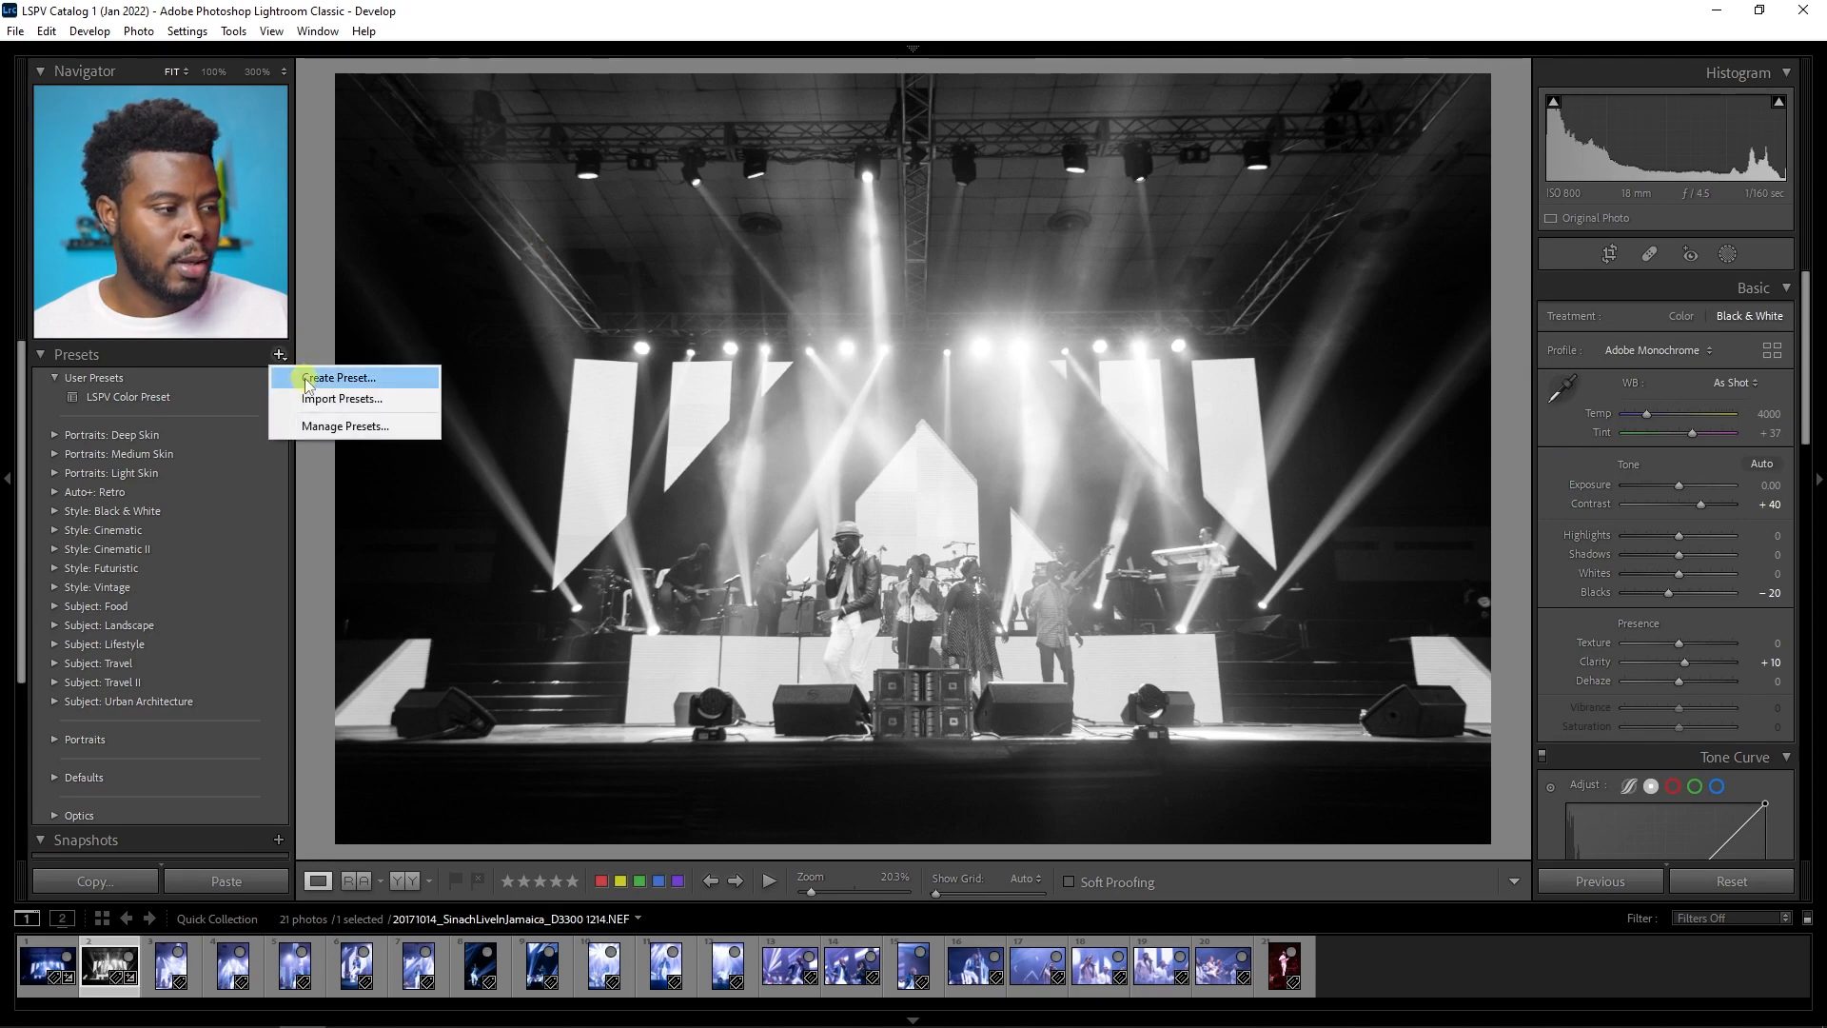
left_click(324, 378)
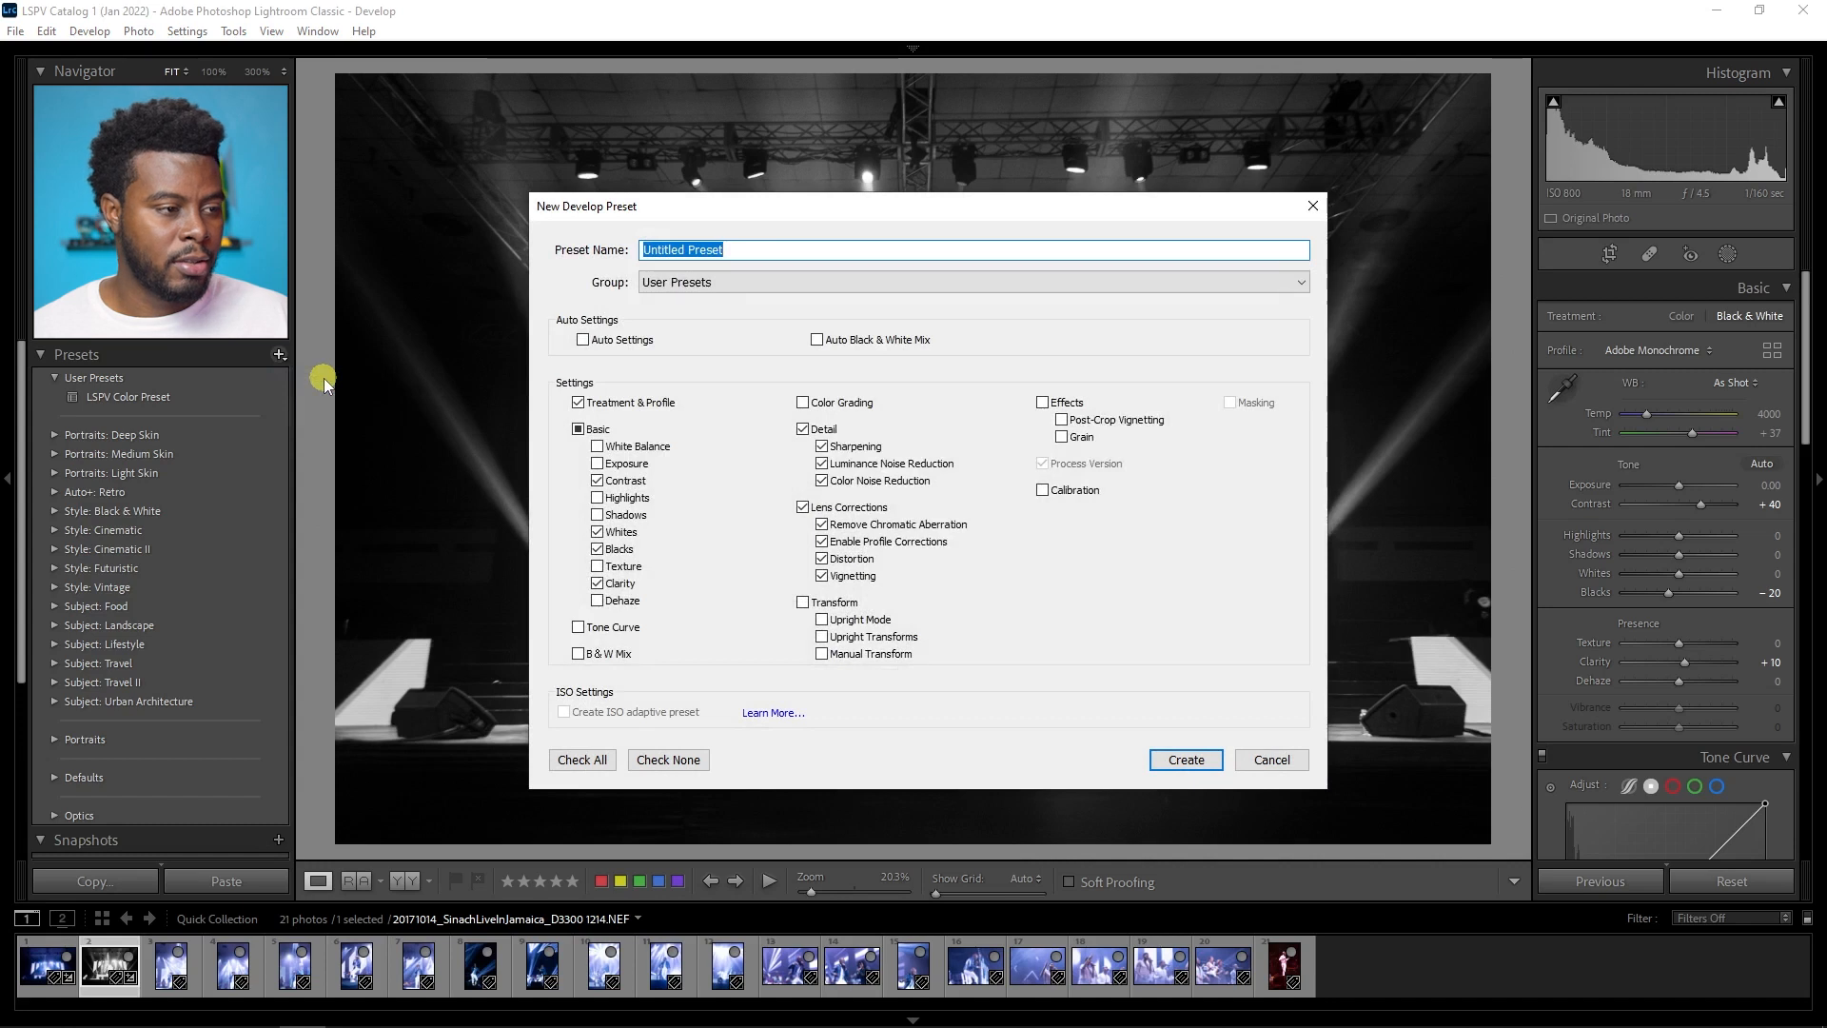
type("LSPV Black")
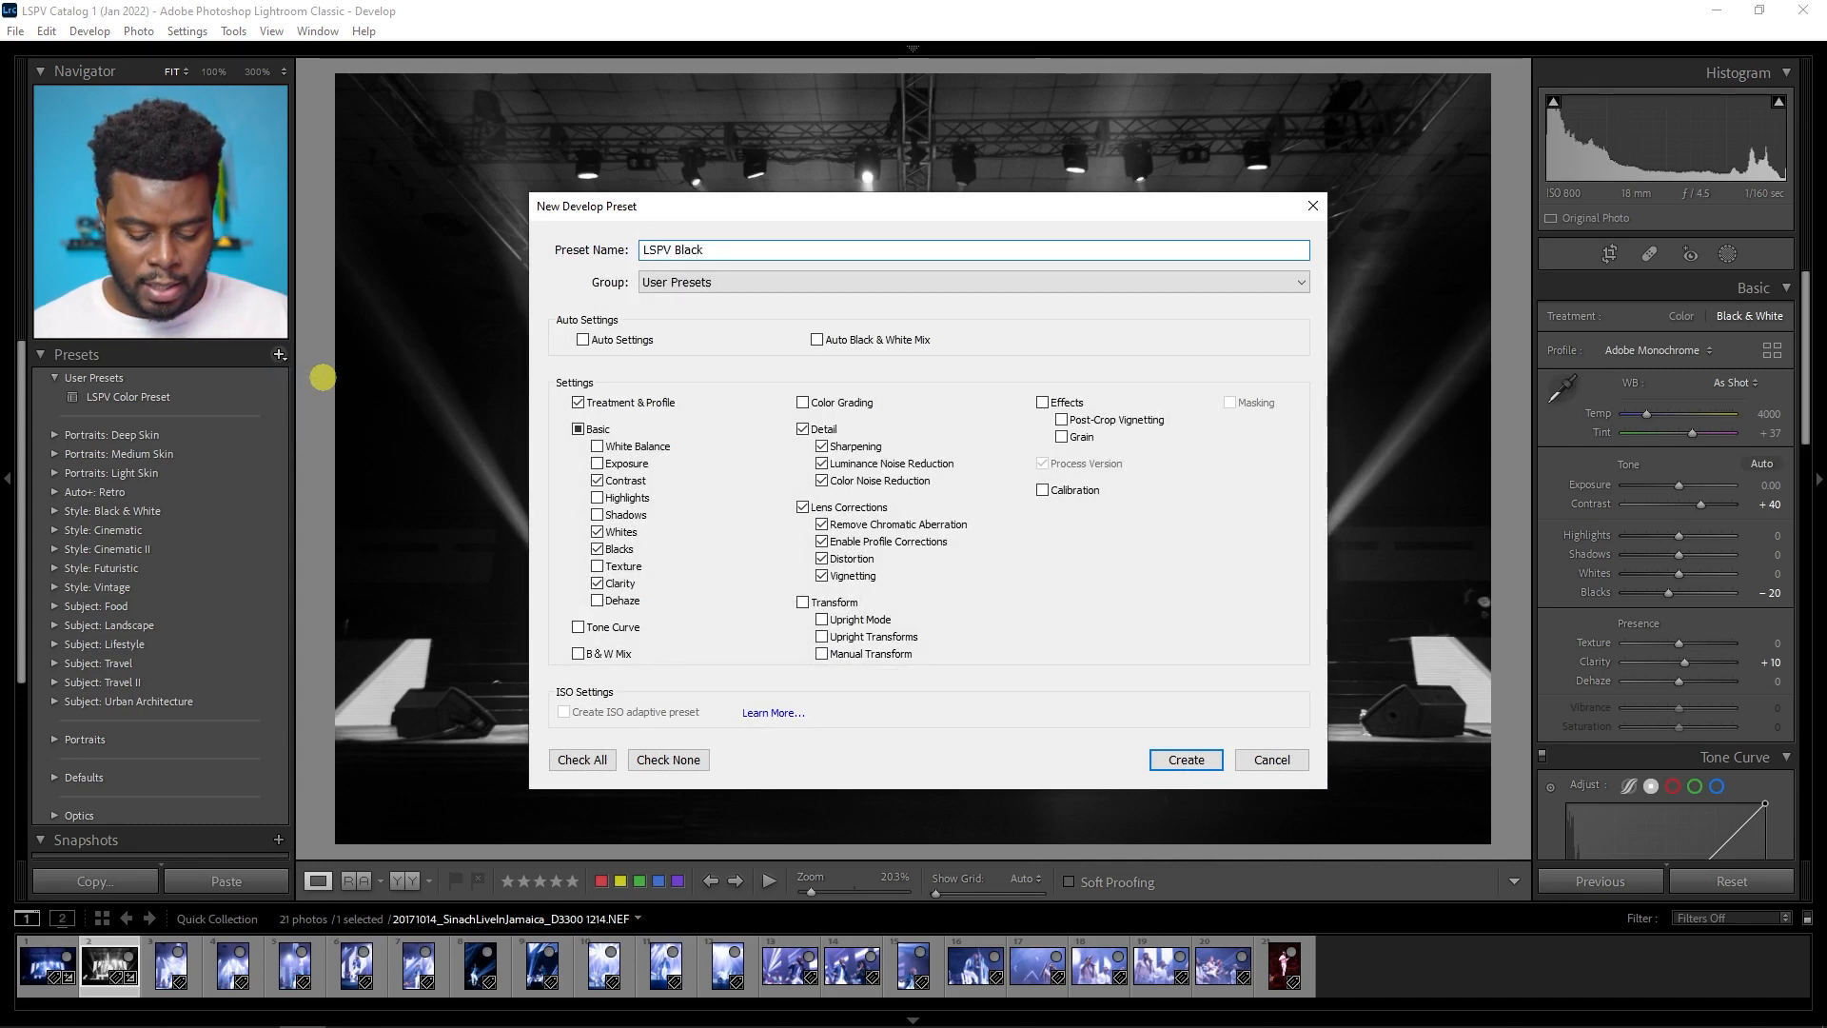
key("BackSpace")
key("BackSpace")
key("BackSpace")
key("BackSpace")
type("&W Preset")
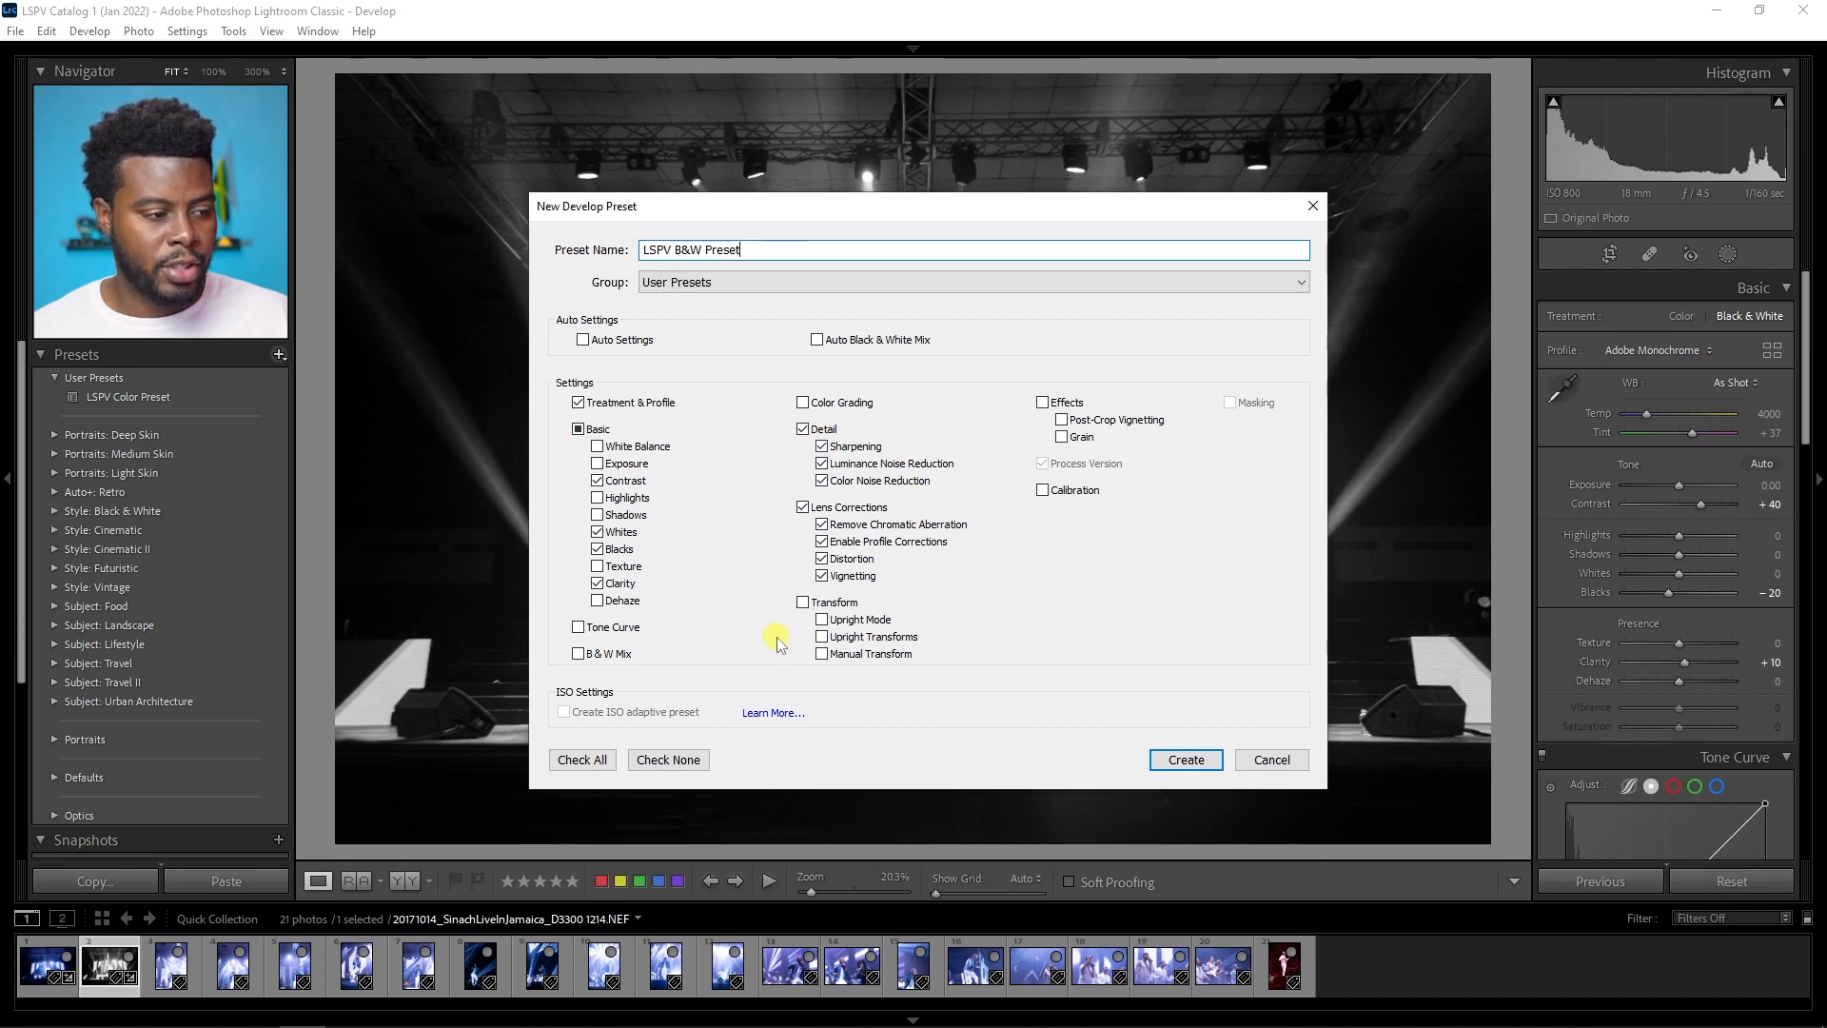
left_click(1221, 768)
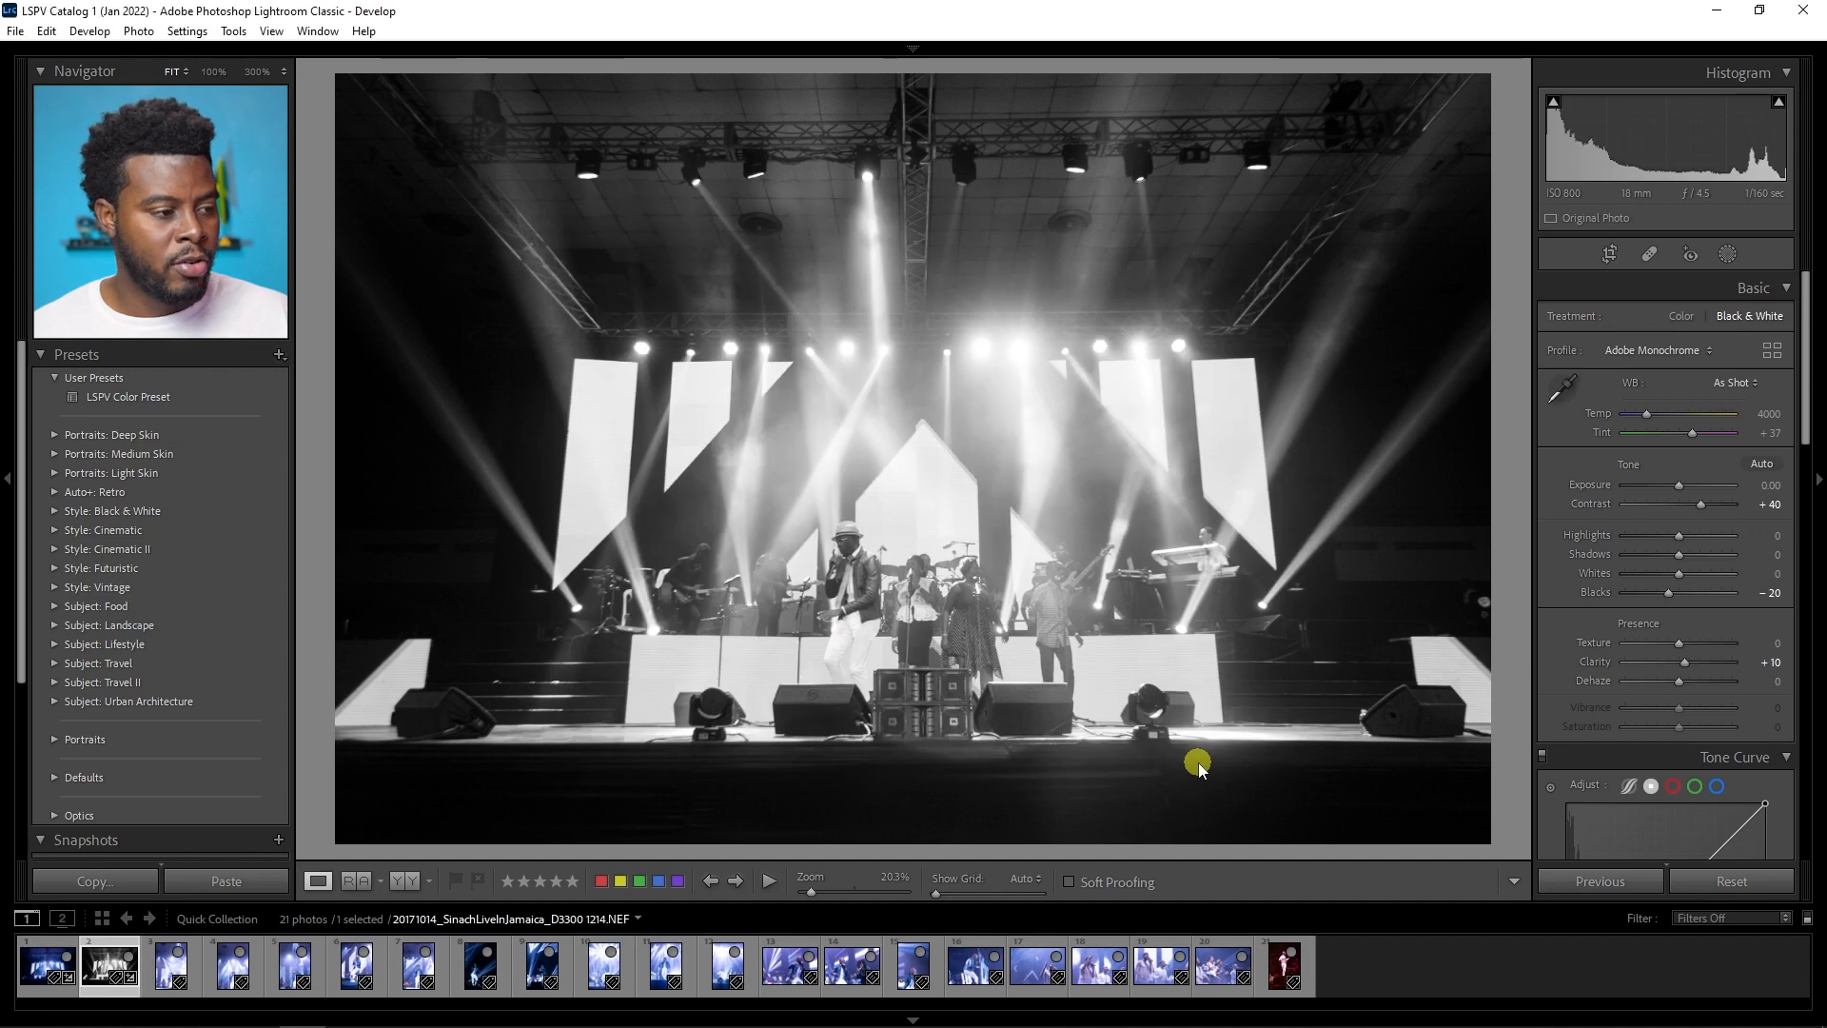
Step: Try LSPV B&W Preset on the vertical singer photo, D3300 1217, and undo it
left_click(168, 960)
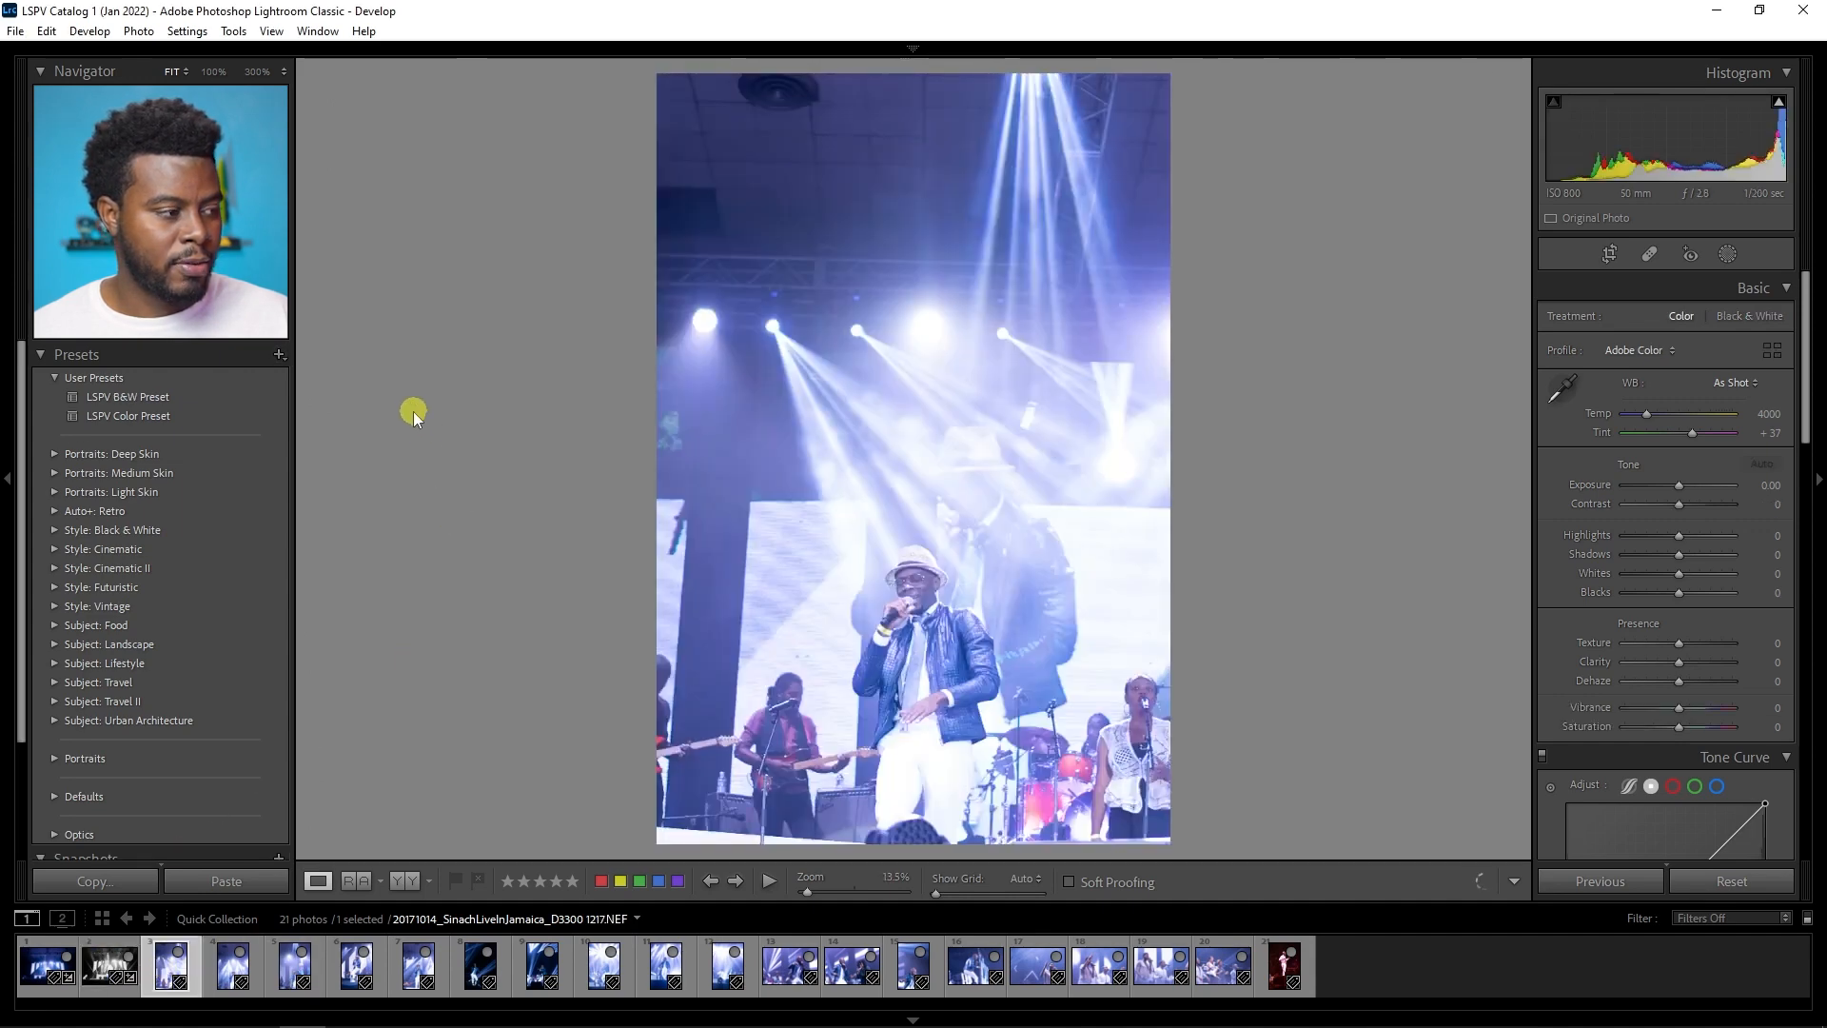
left_click(188, 400)
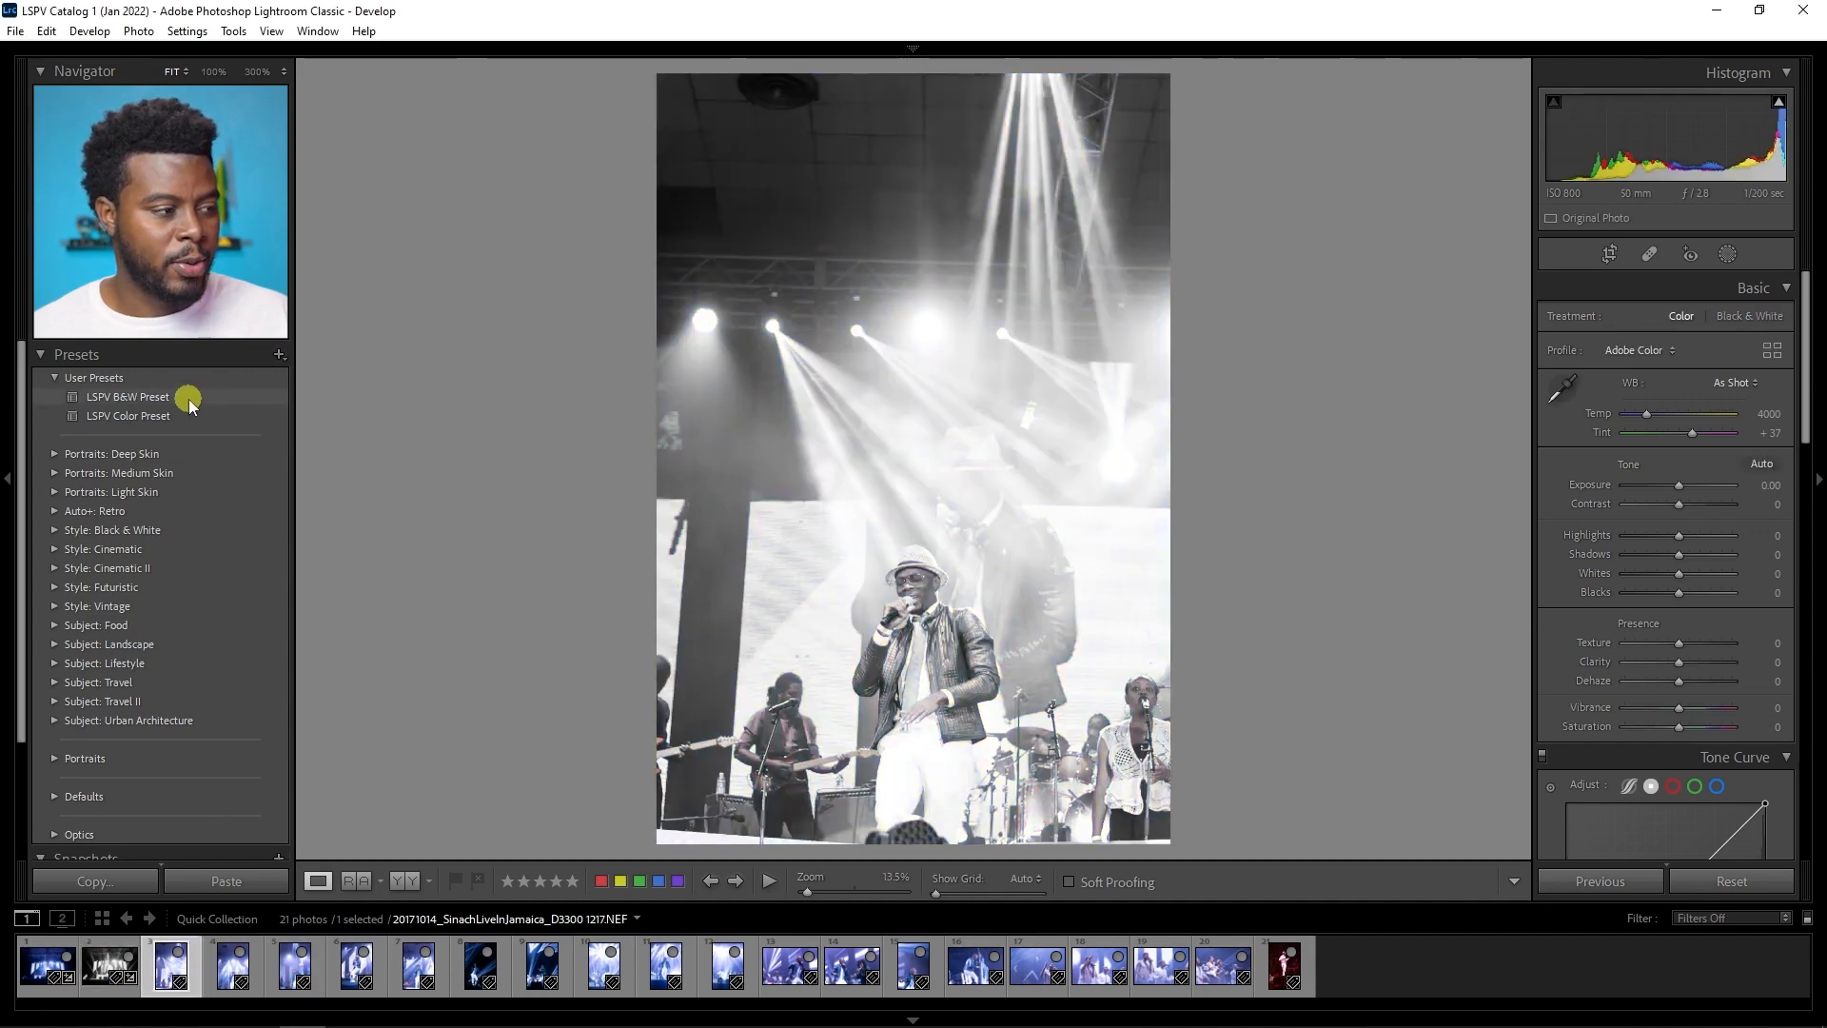
left_click(188, 400)
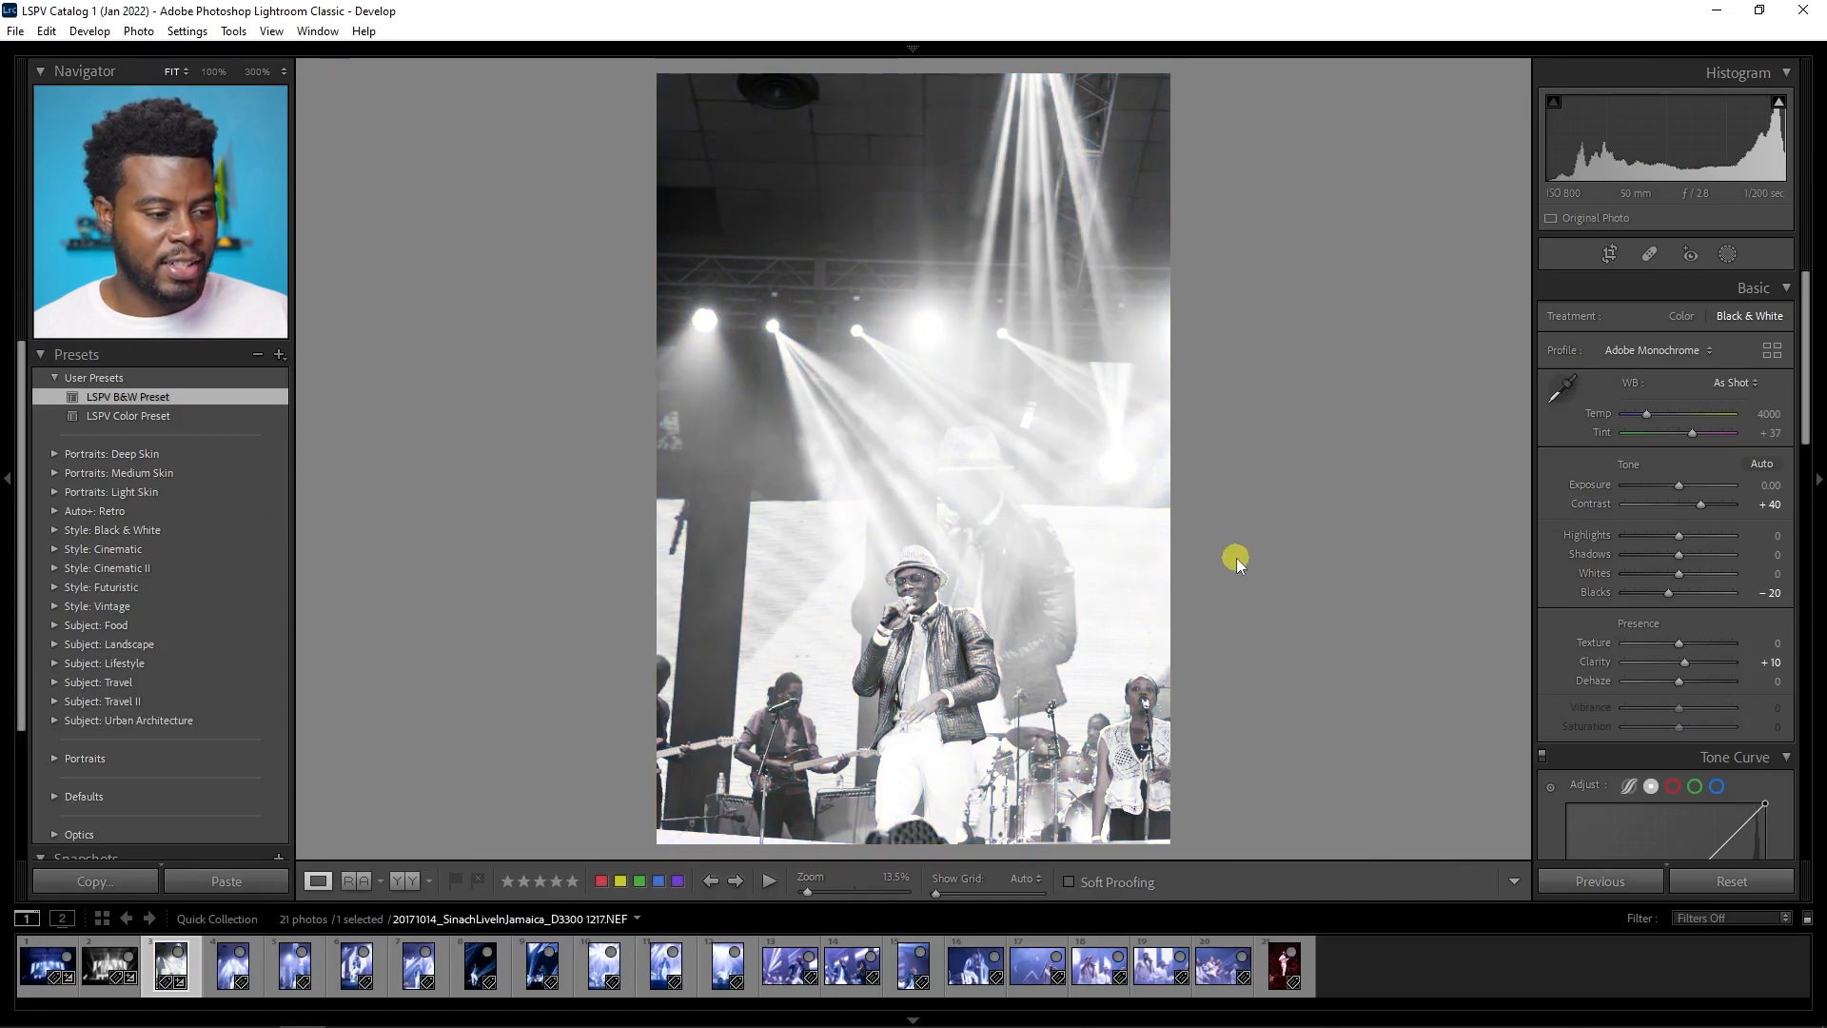
key("ctrl+z")
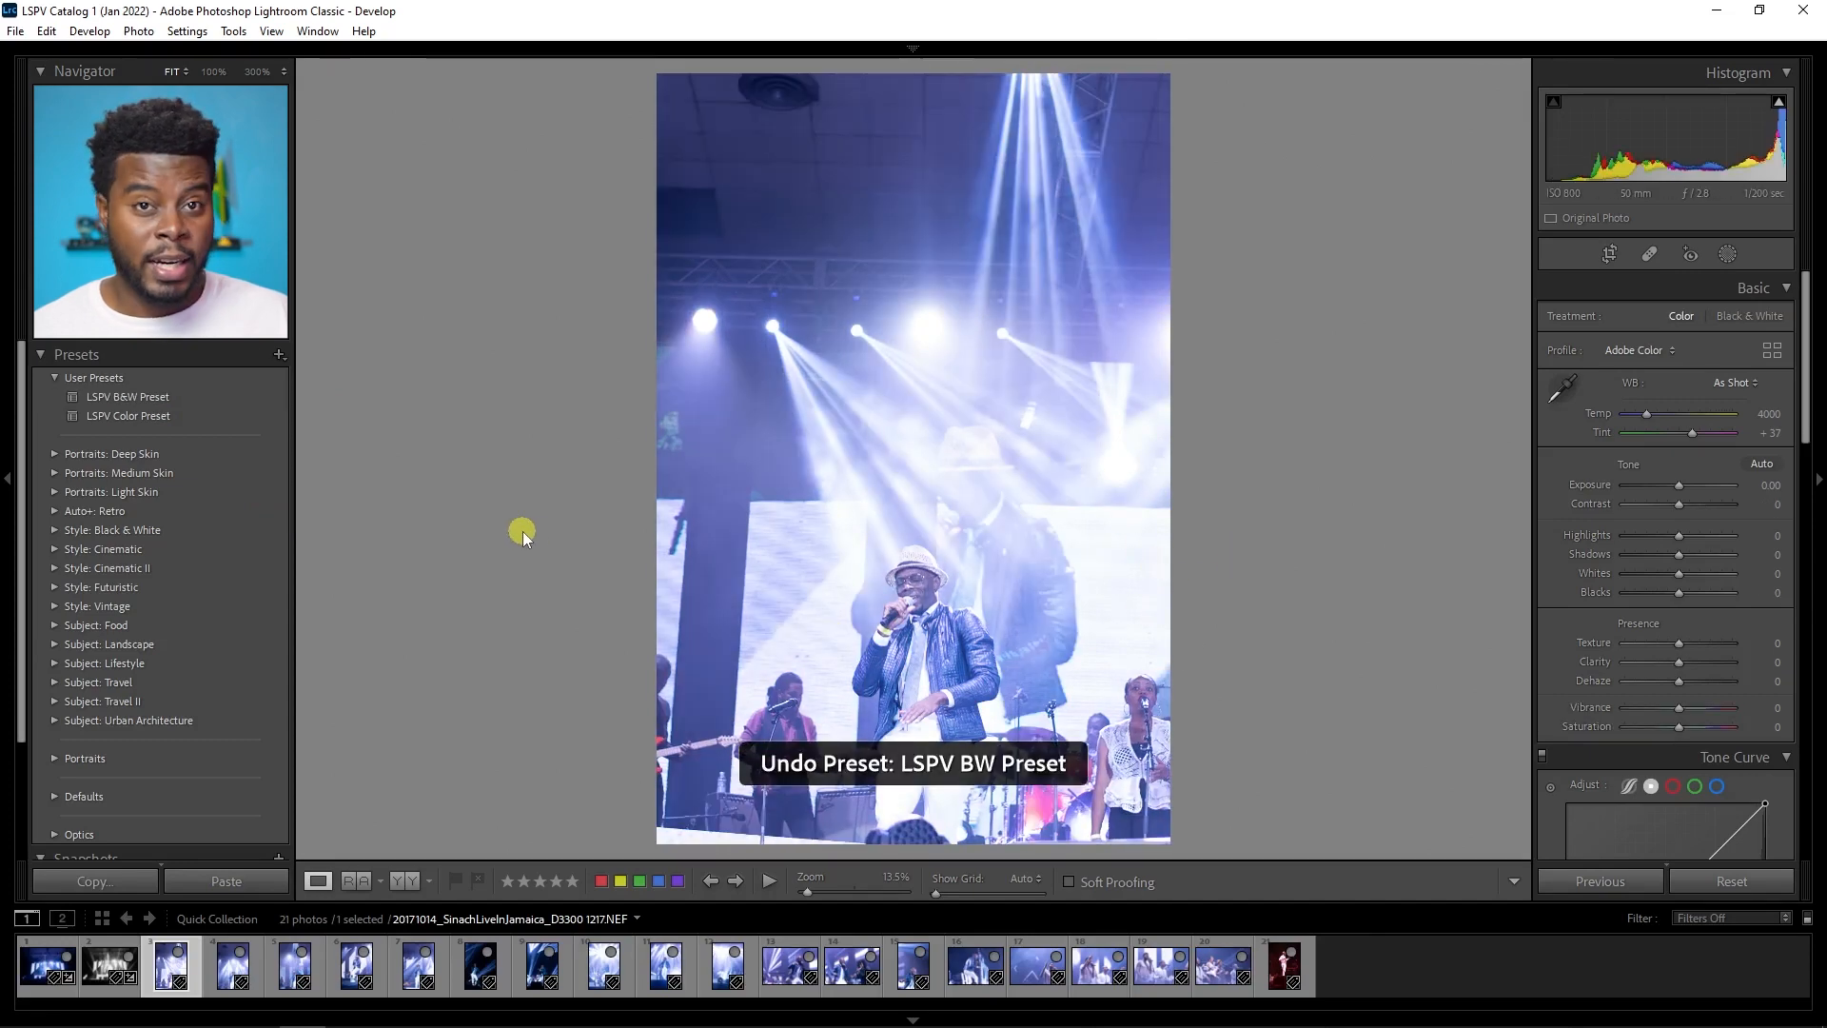
Step: Set the catalog backup frequency to Every time Lightroom exits in the Catalog Settings and accept them
left_click(46, 31)
left_click(122, 351)
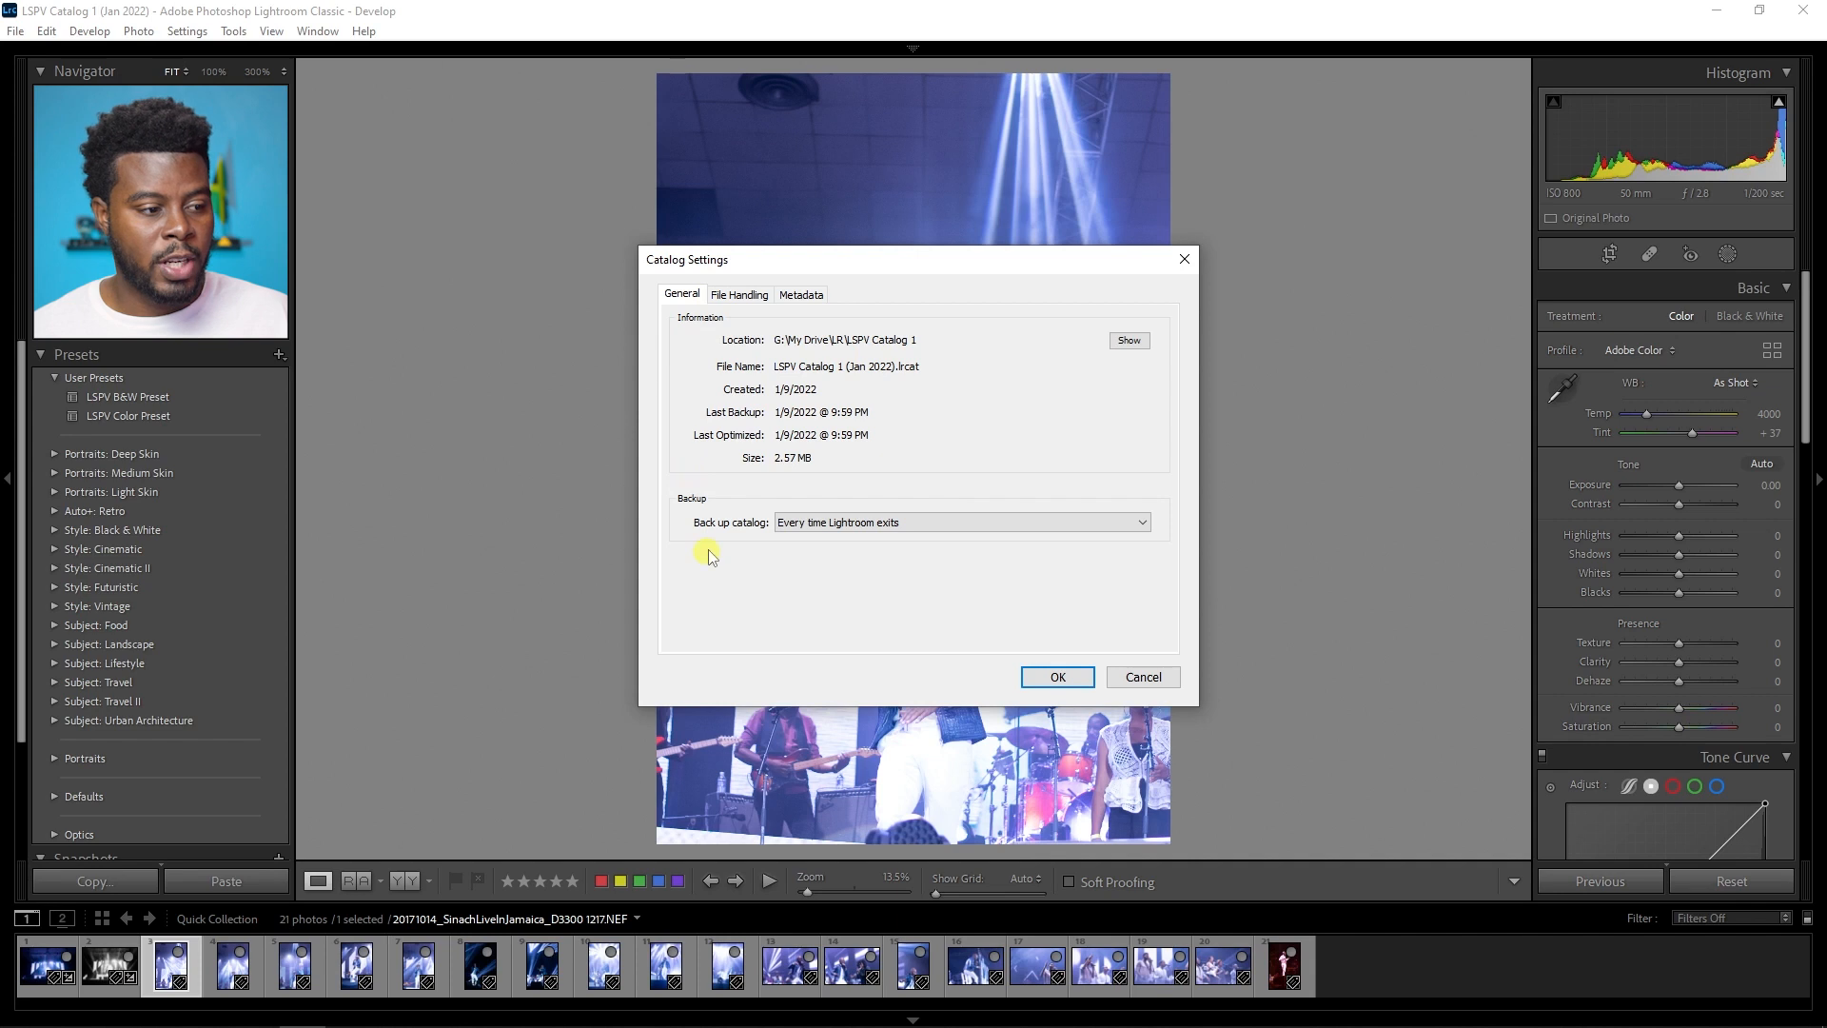
left_click(909, 523)
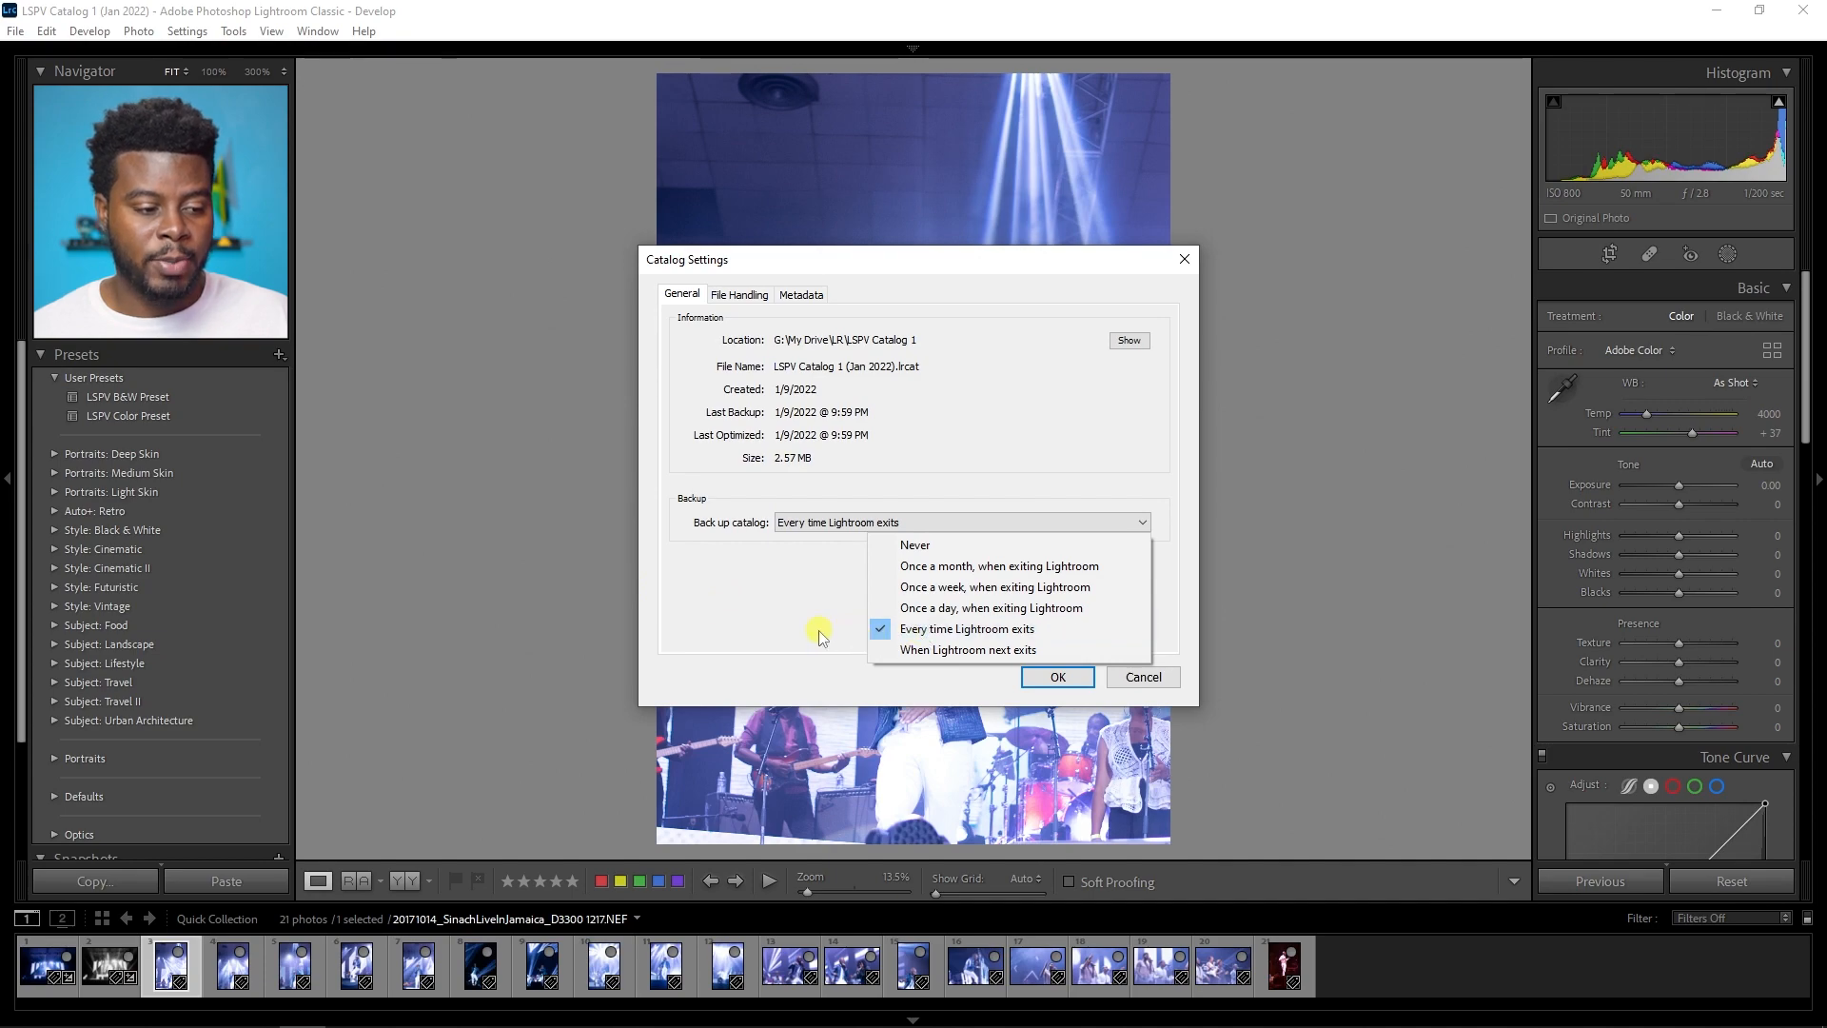
left_click(874, 628)
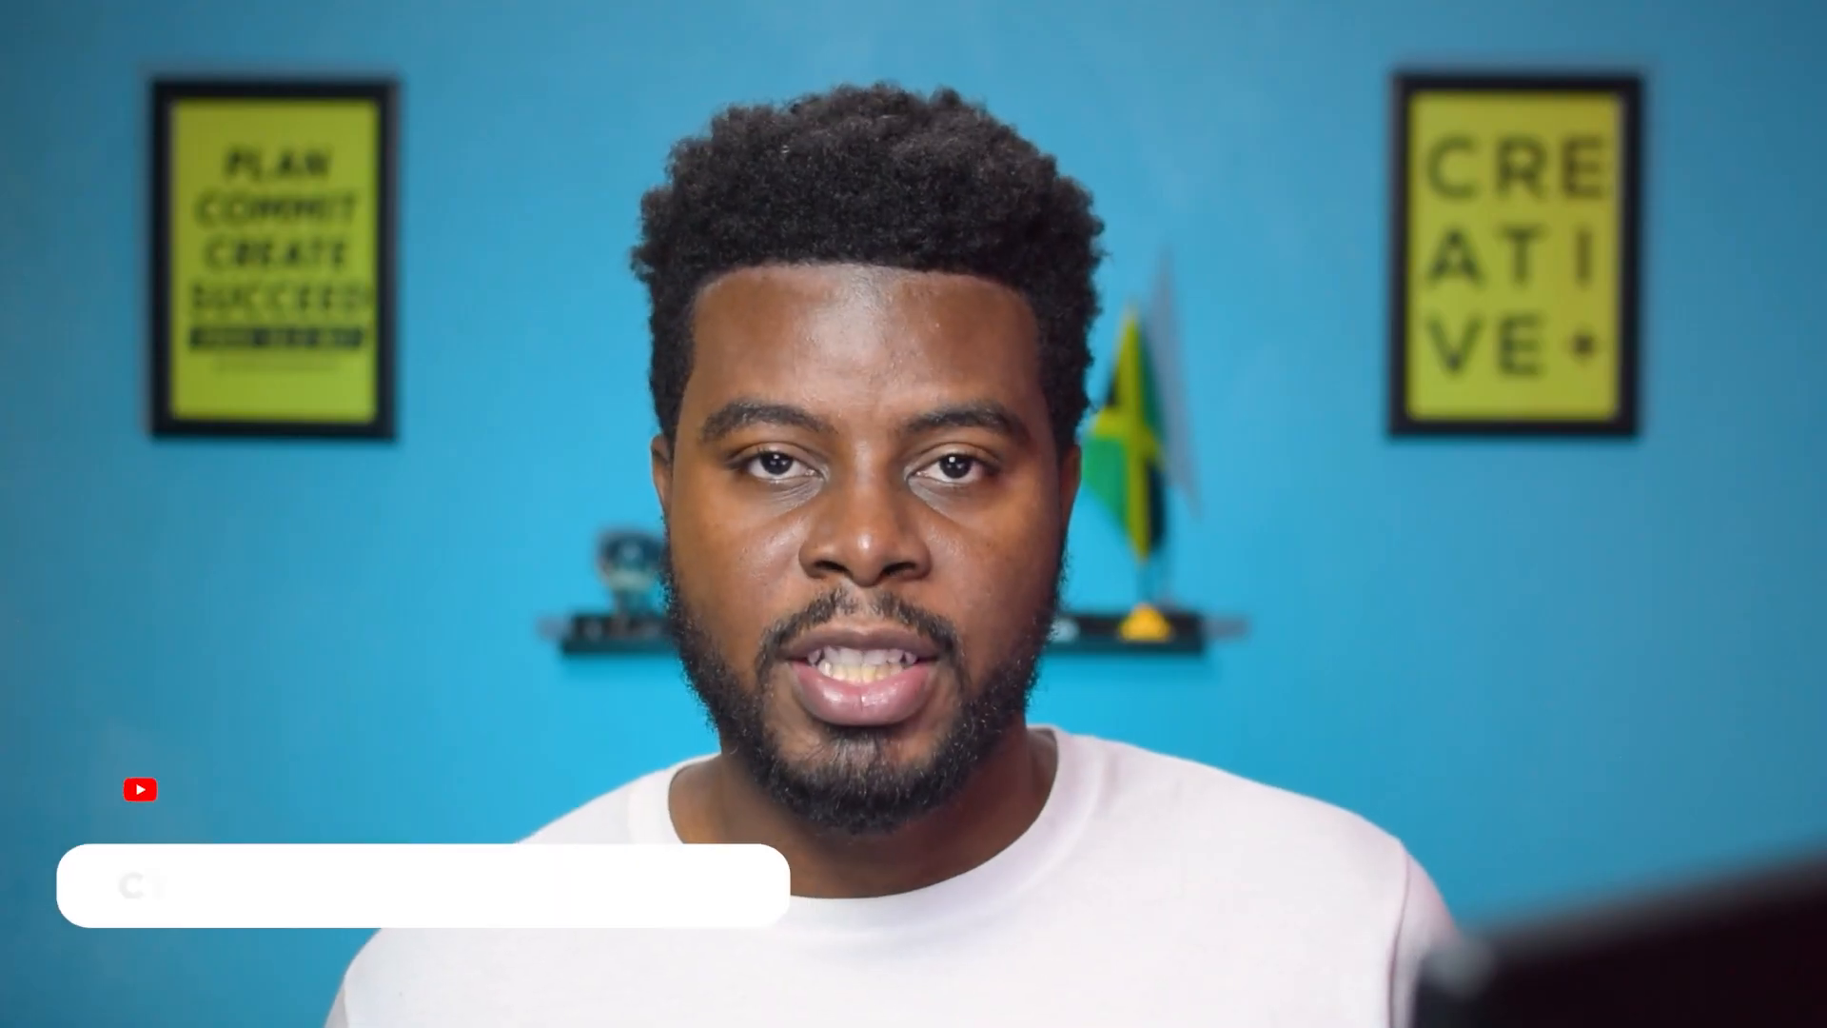
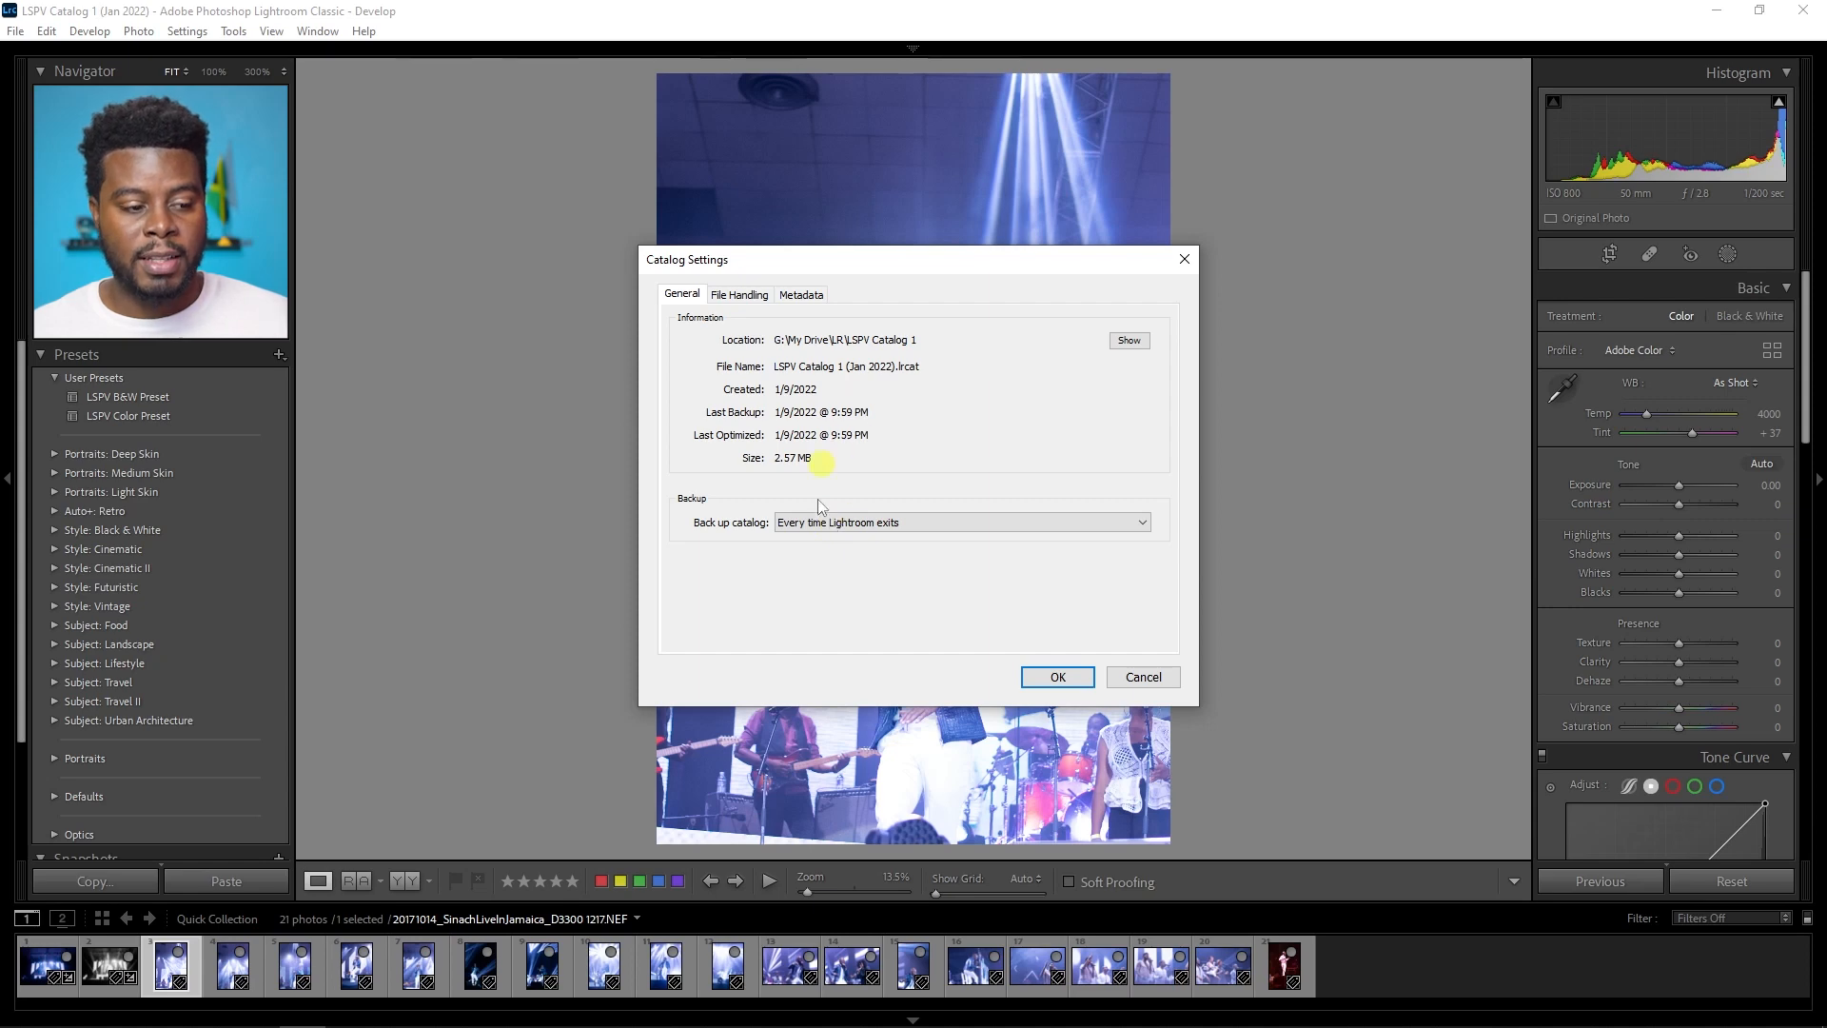
left_click(1036, 680)
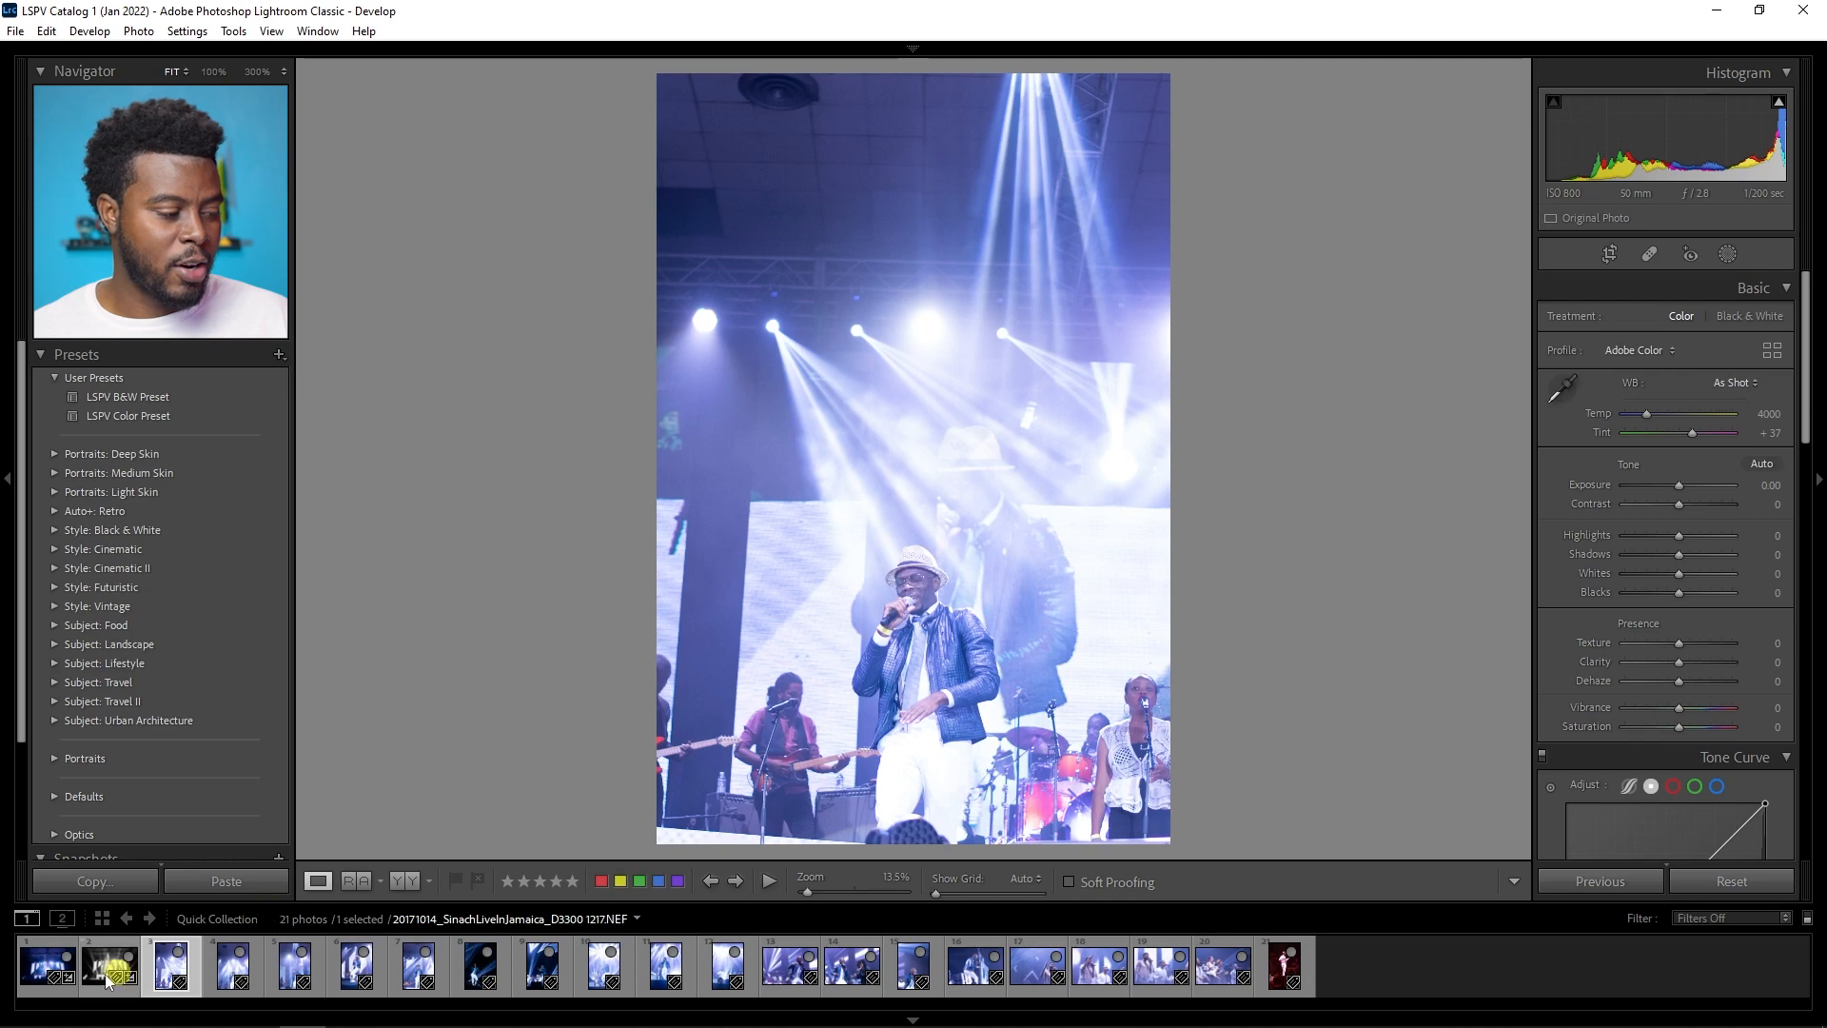
Step: Set Exposure to +0.70 and Shadows to +40 on the first stage photo, D3300 1208, with smaller filmstrip thumbnails
left_click(36, 965)
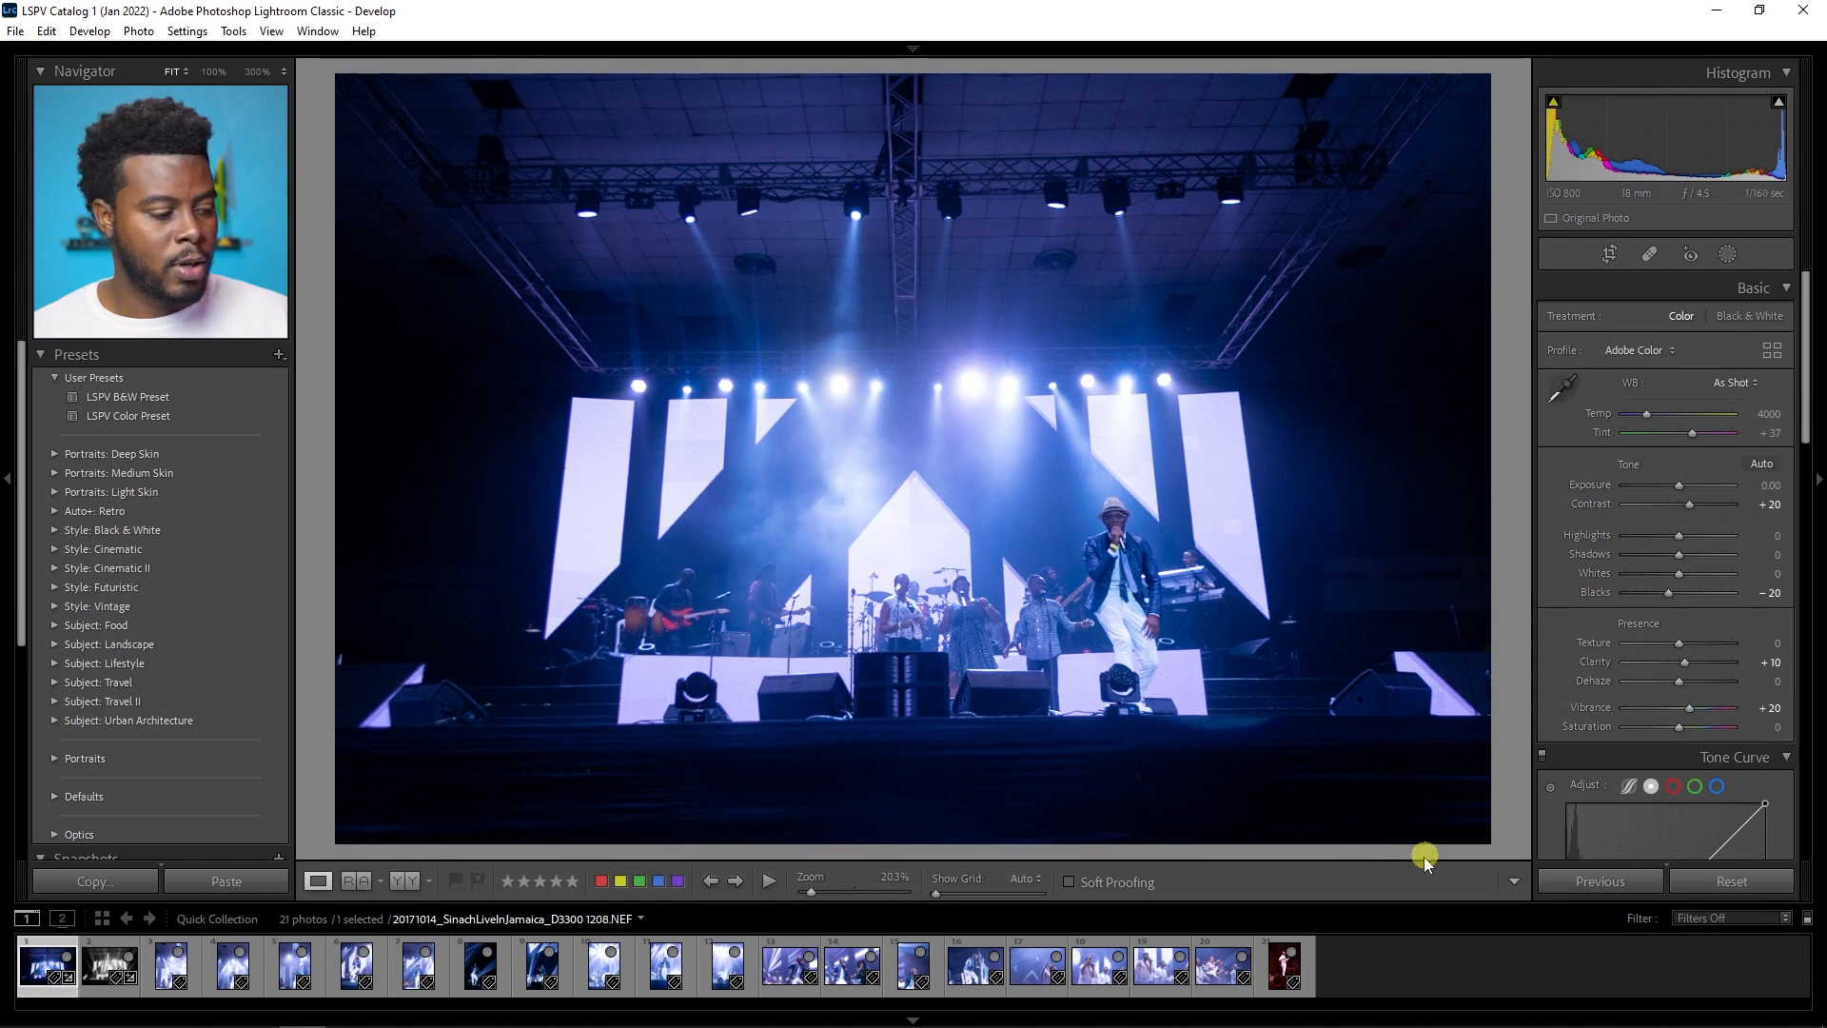
left_click_drag(753, 901, 752, 911)
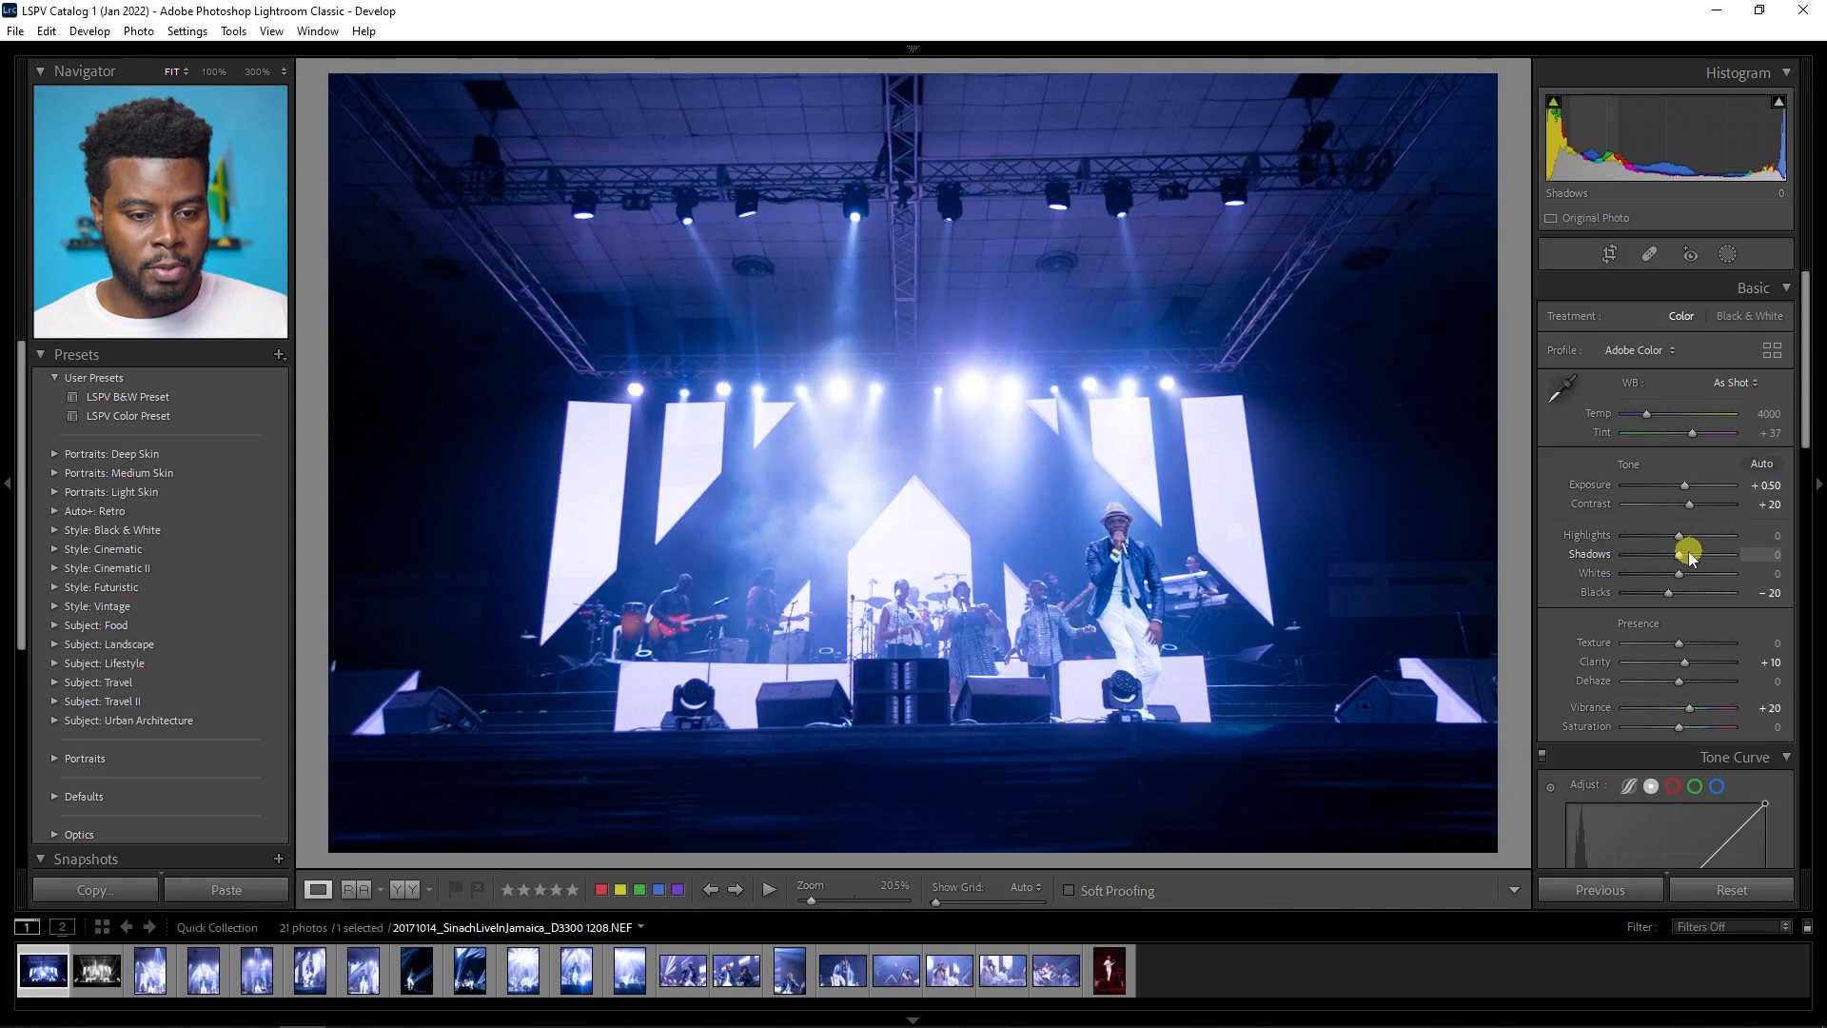
left_click_drag(1685, 554, 1649, 544)
double_click(1644, 537)
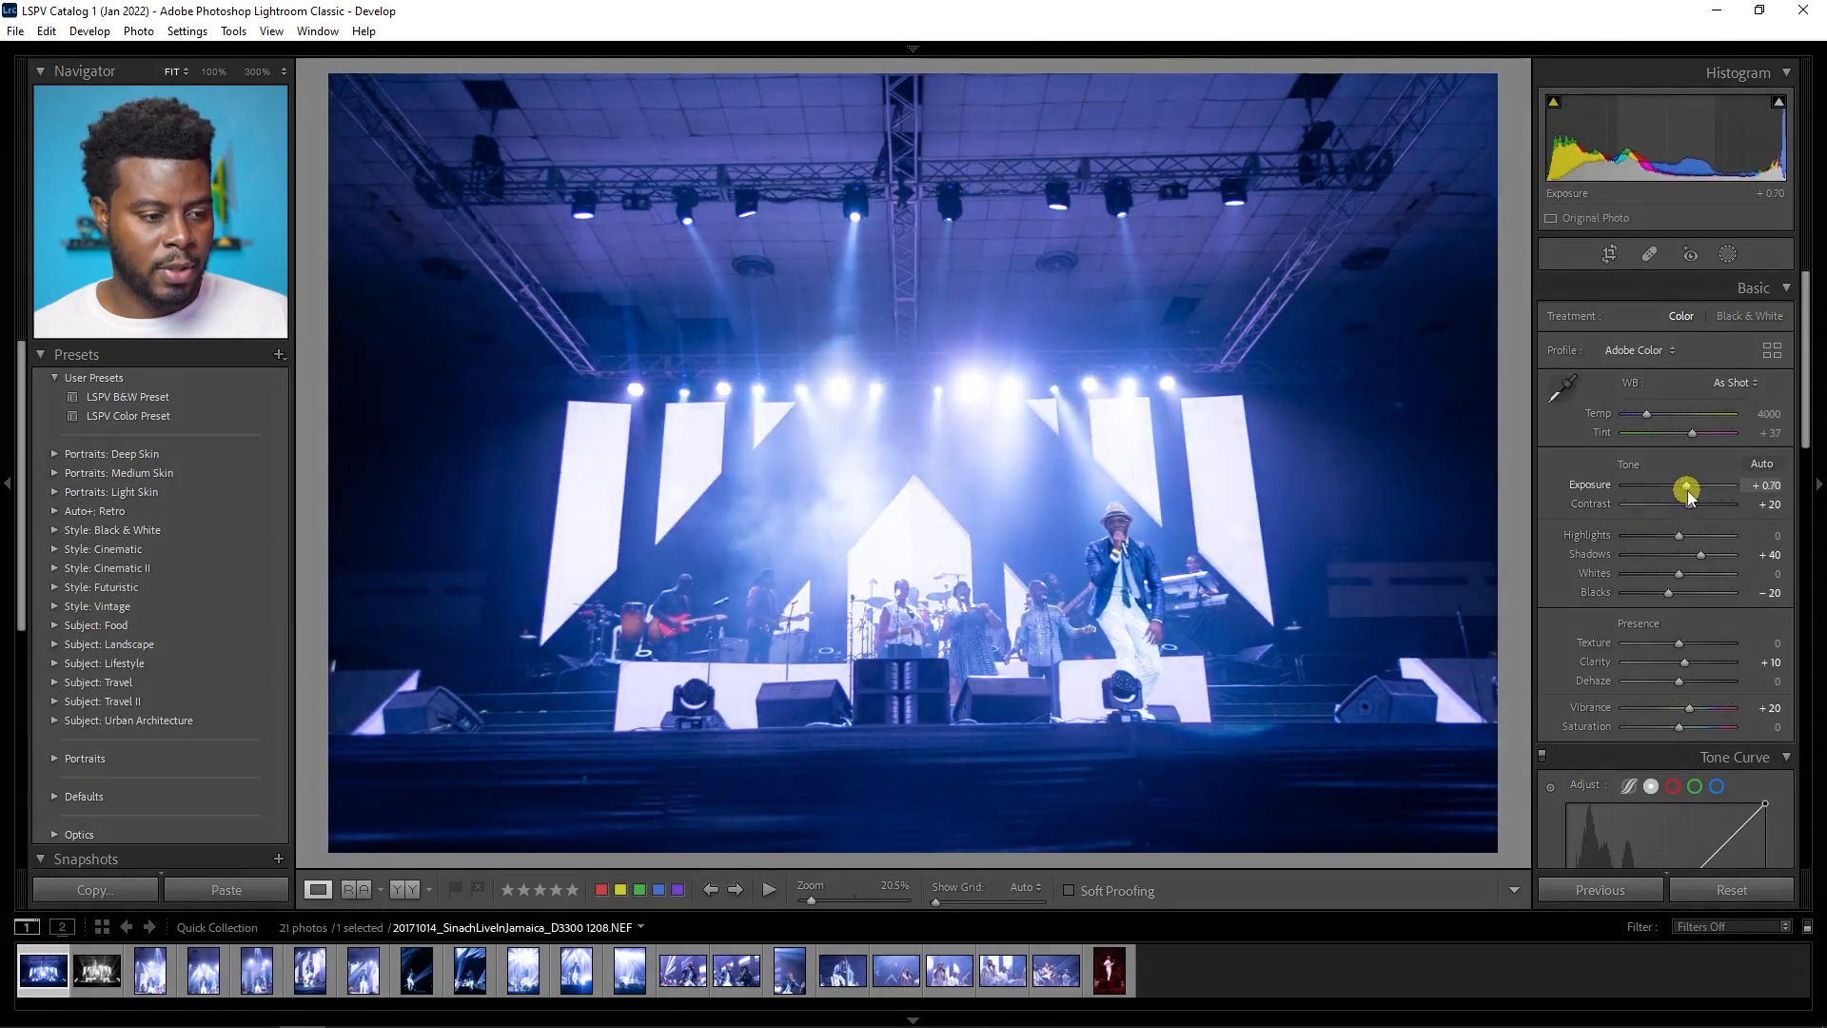
Step: Straighten the first stage photo with a crop angle of 0.76, keeping the original aspect
key("r")
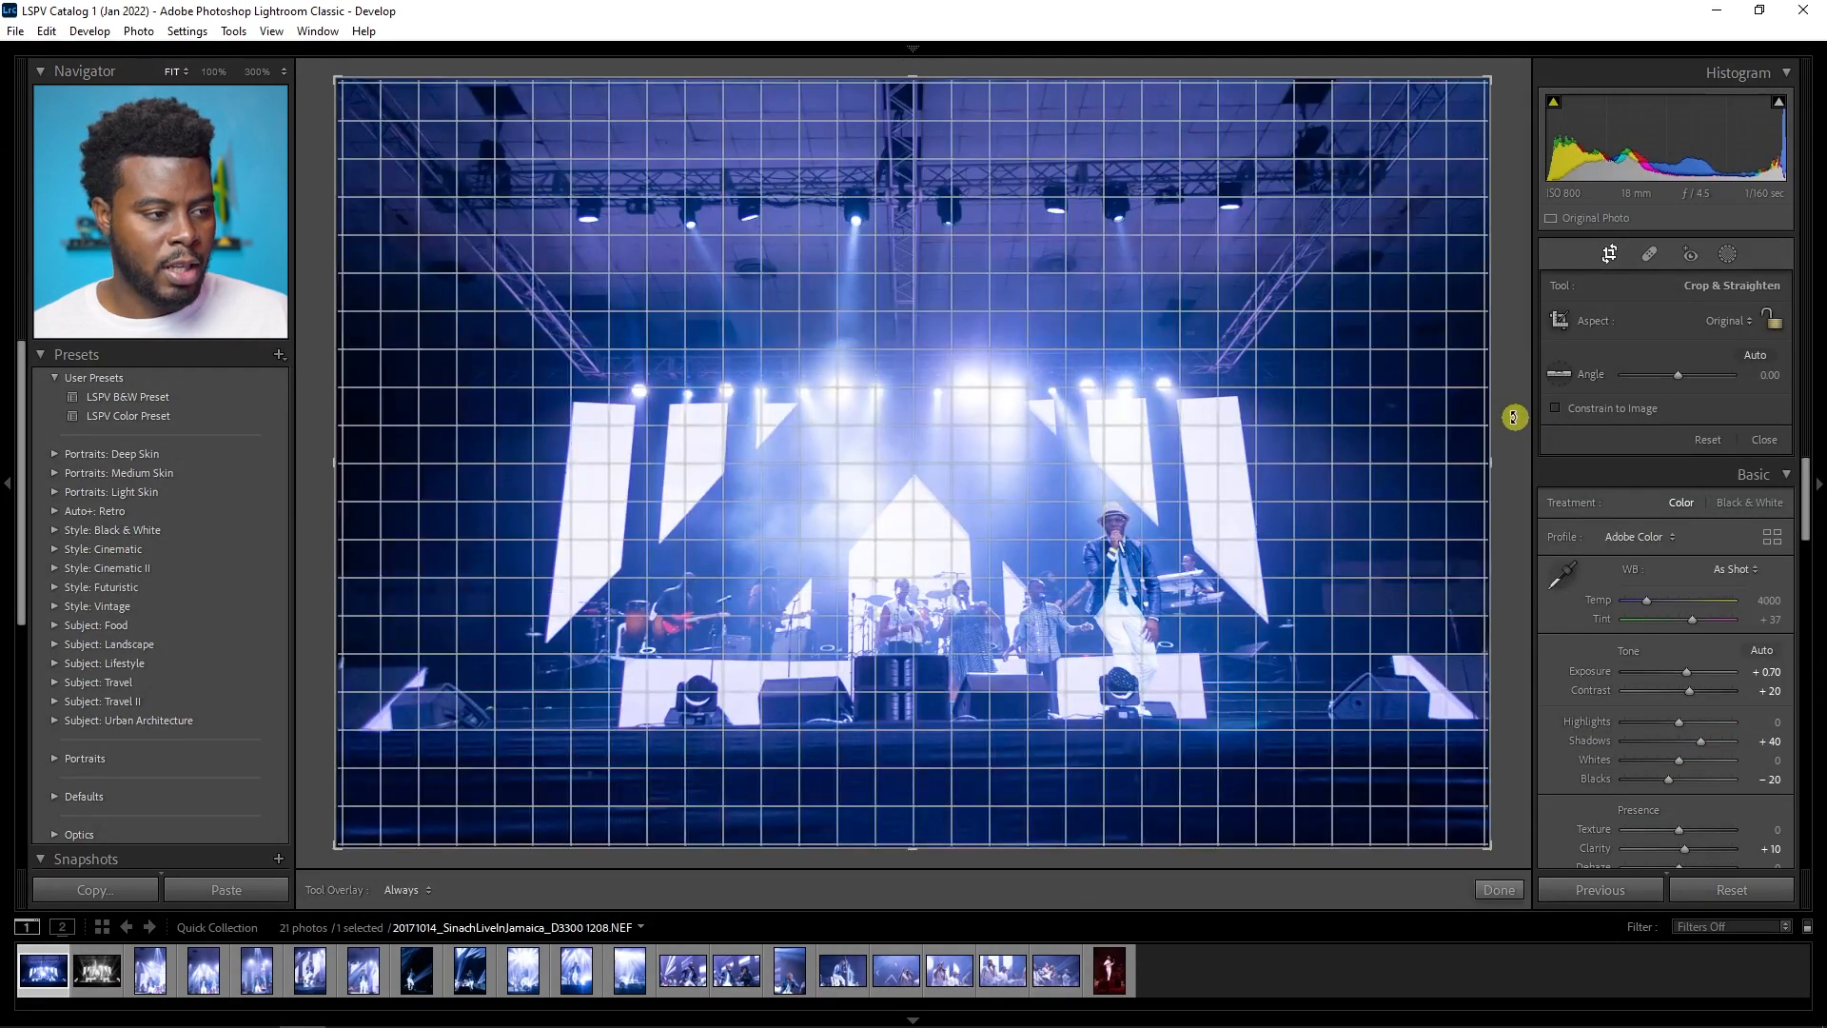
left_click_drag(1513, 417, 1521, 425)
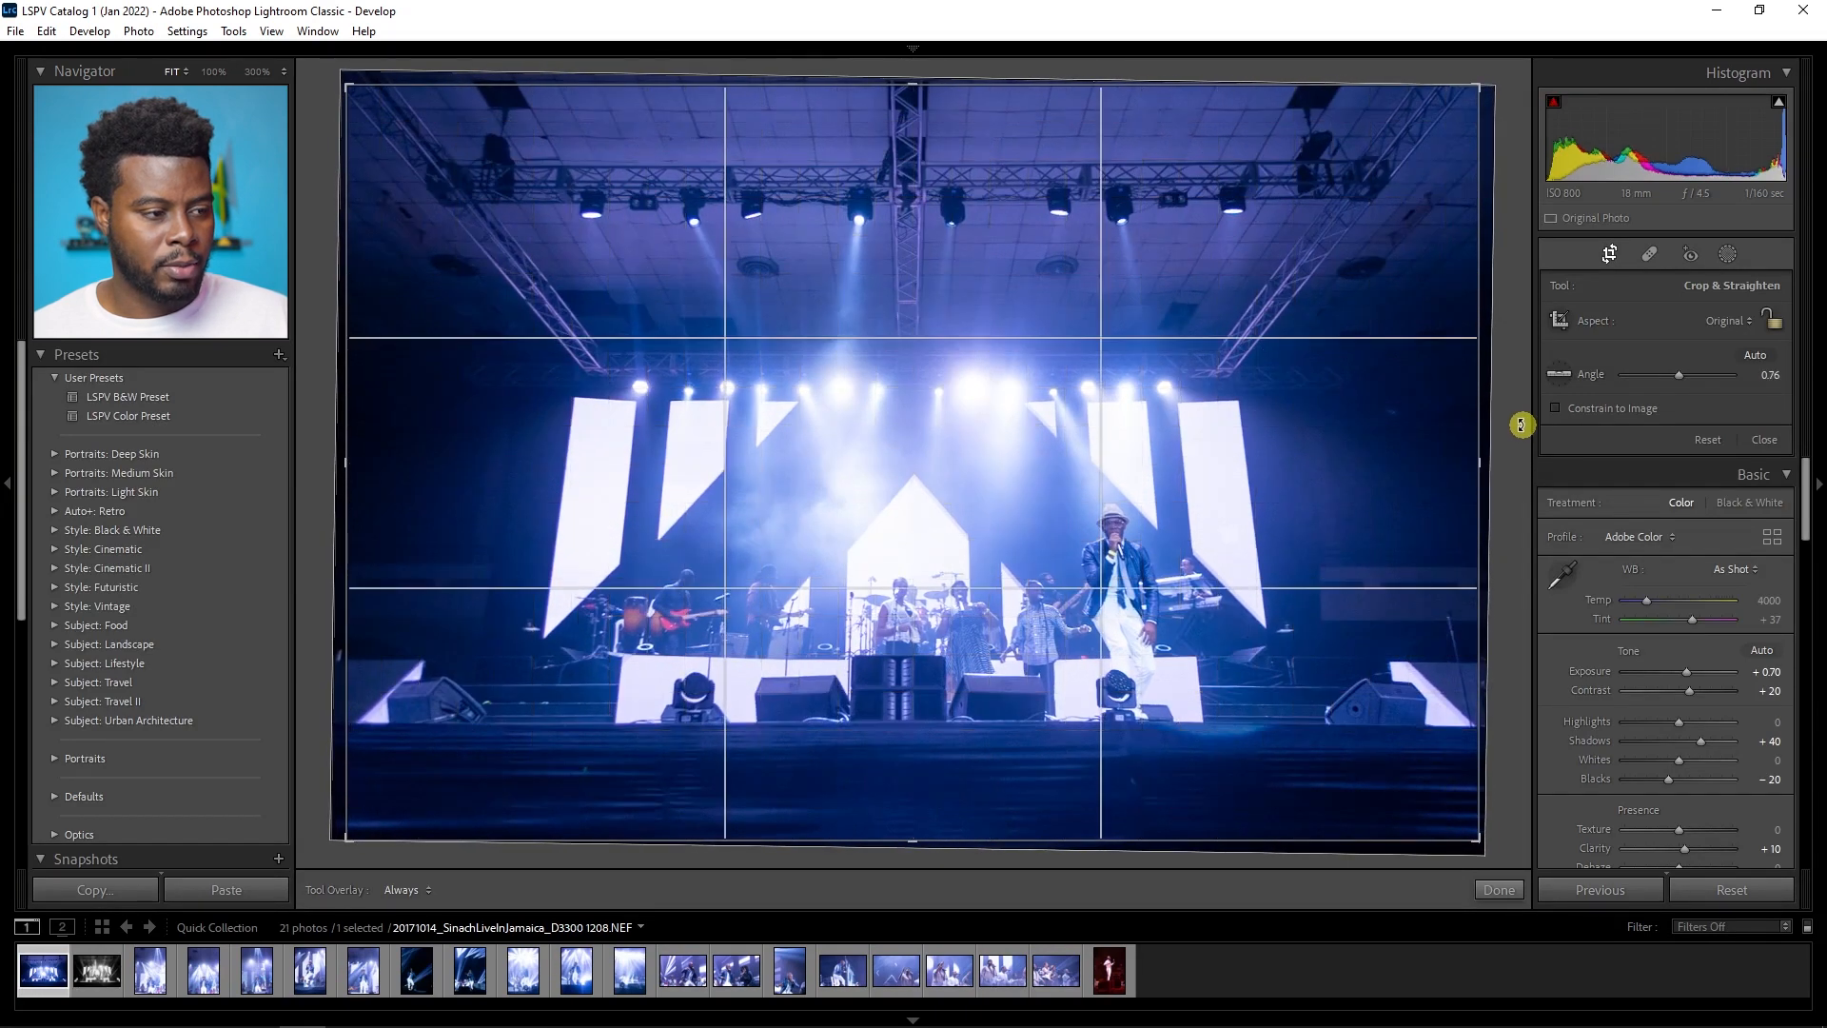
key("Return")
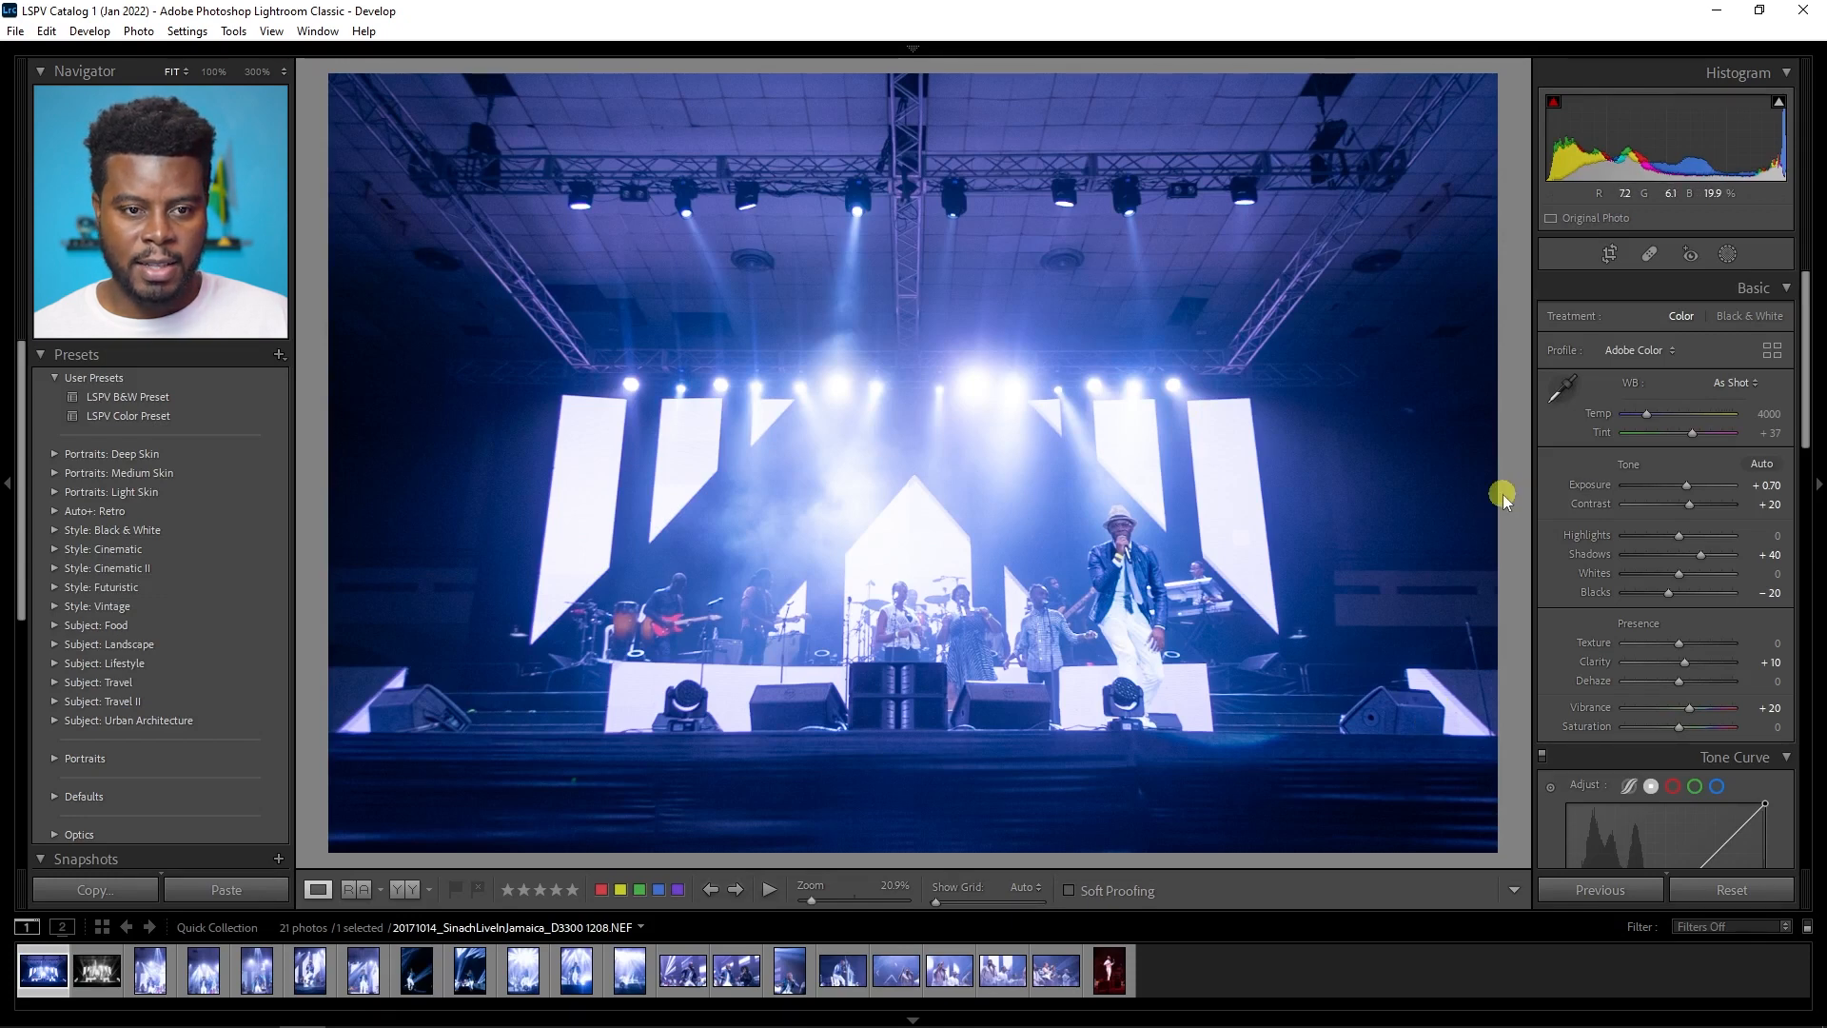
key("r")
key("r")
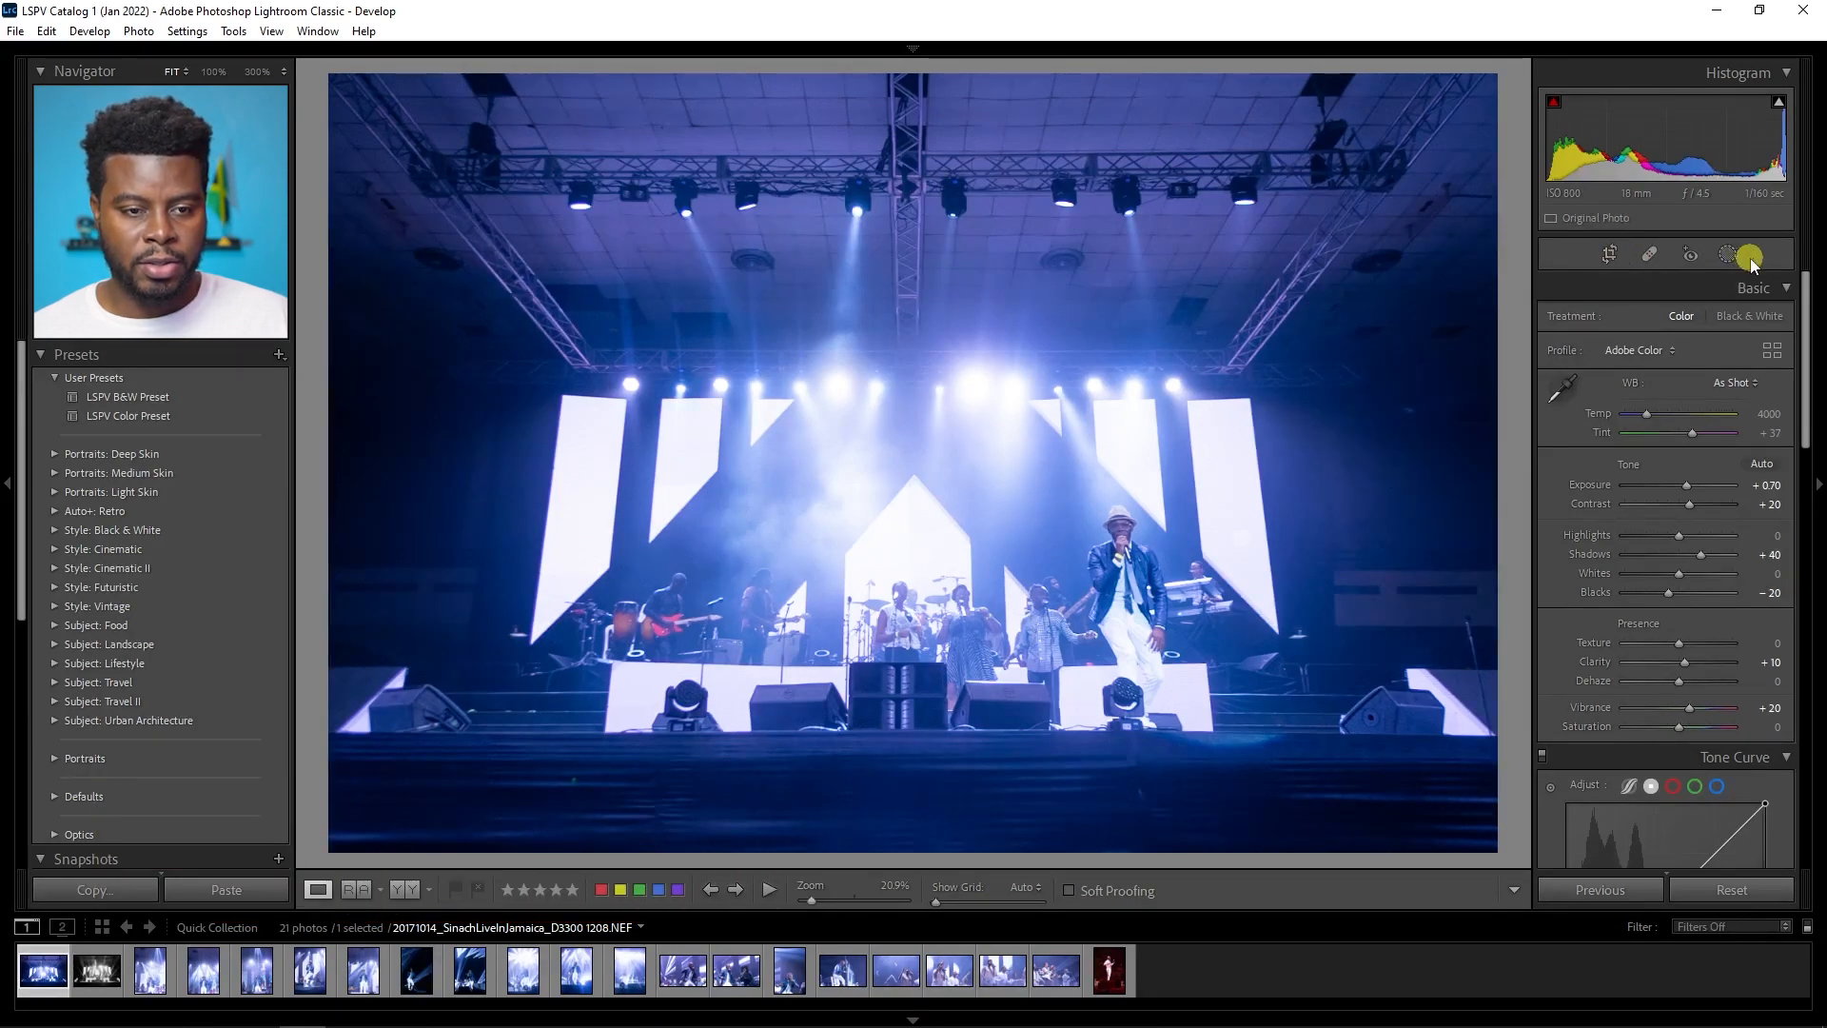
left_click(1610, 255)
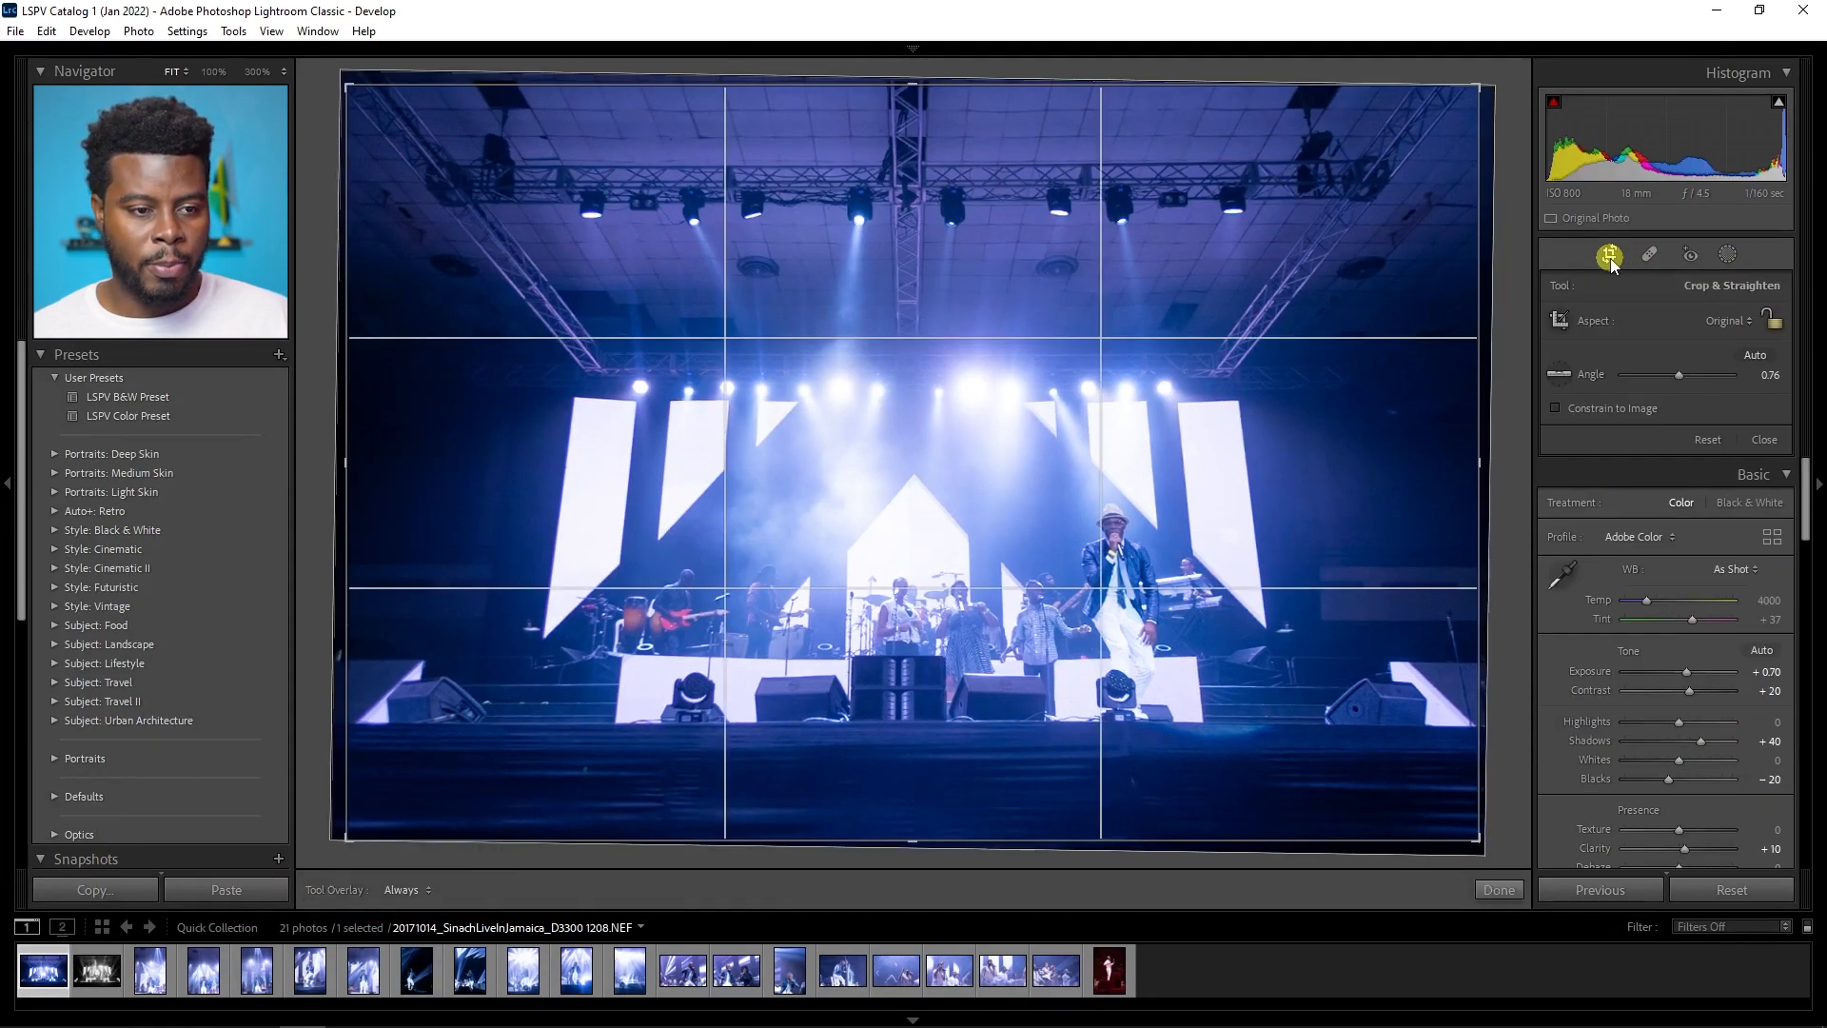
key("r")
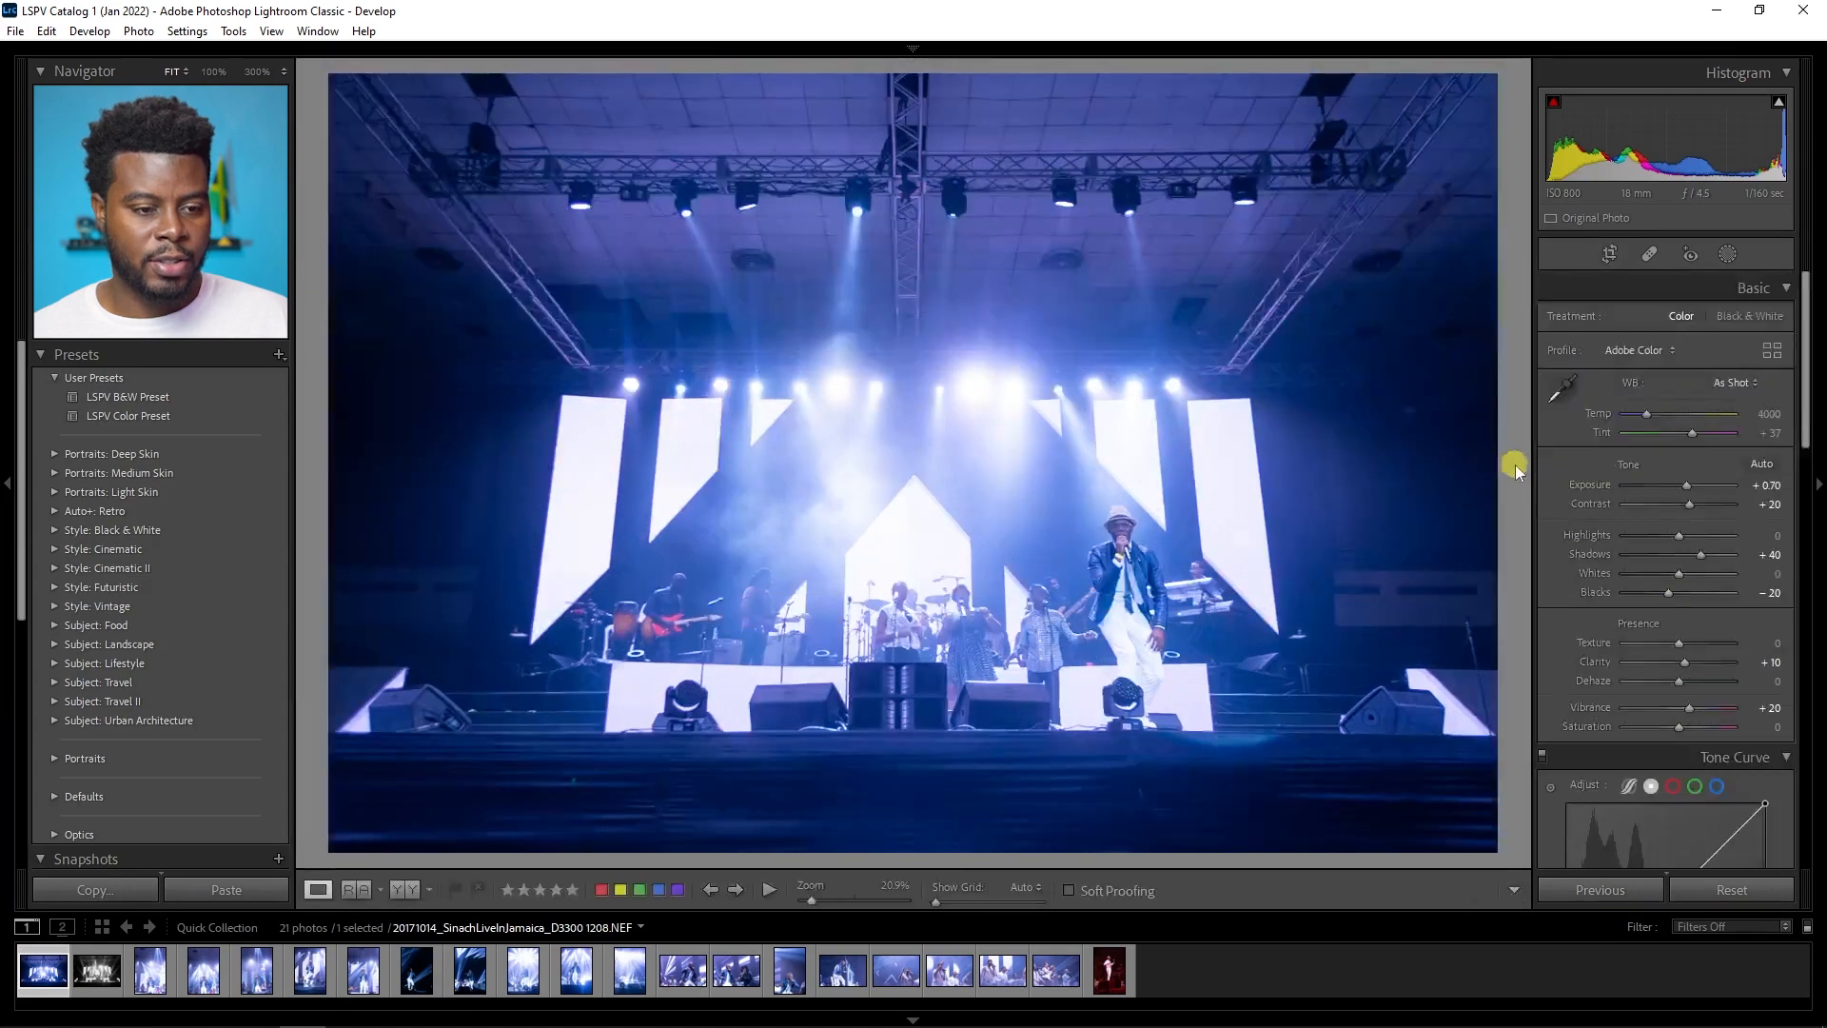
key("r")
key("r")
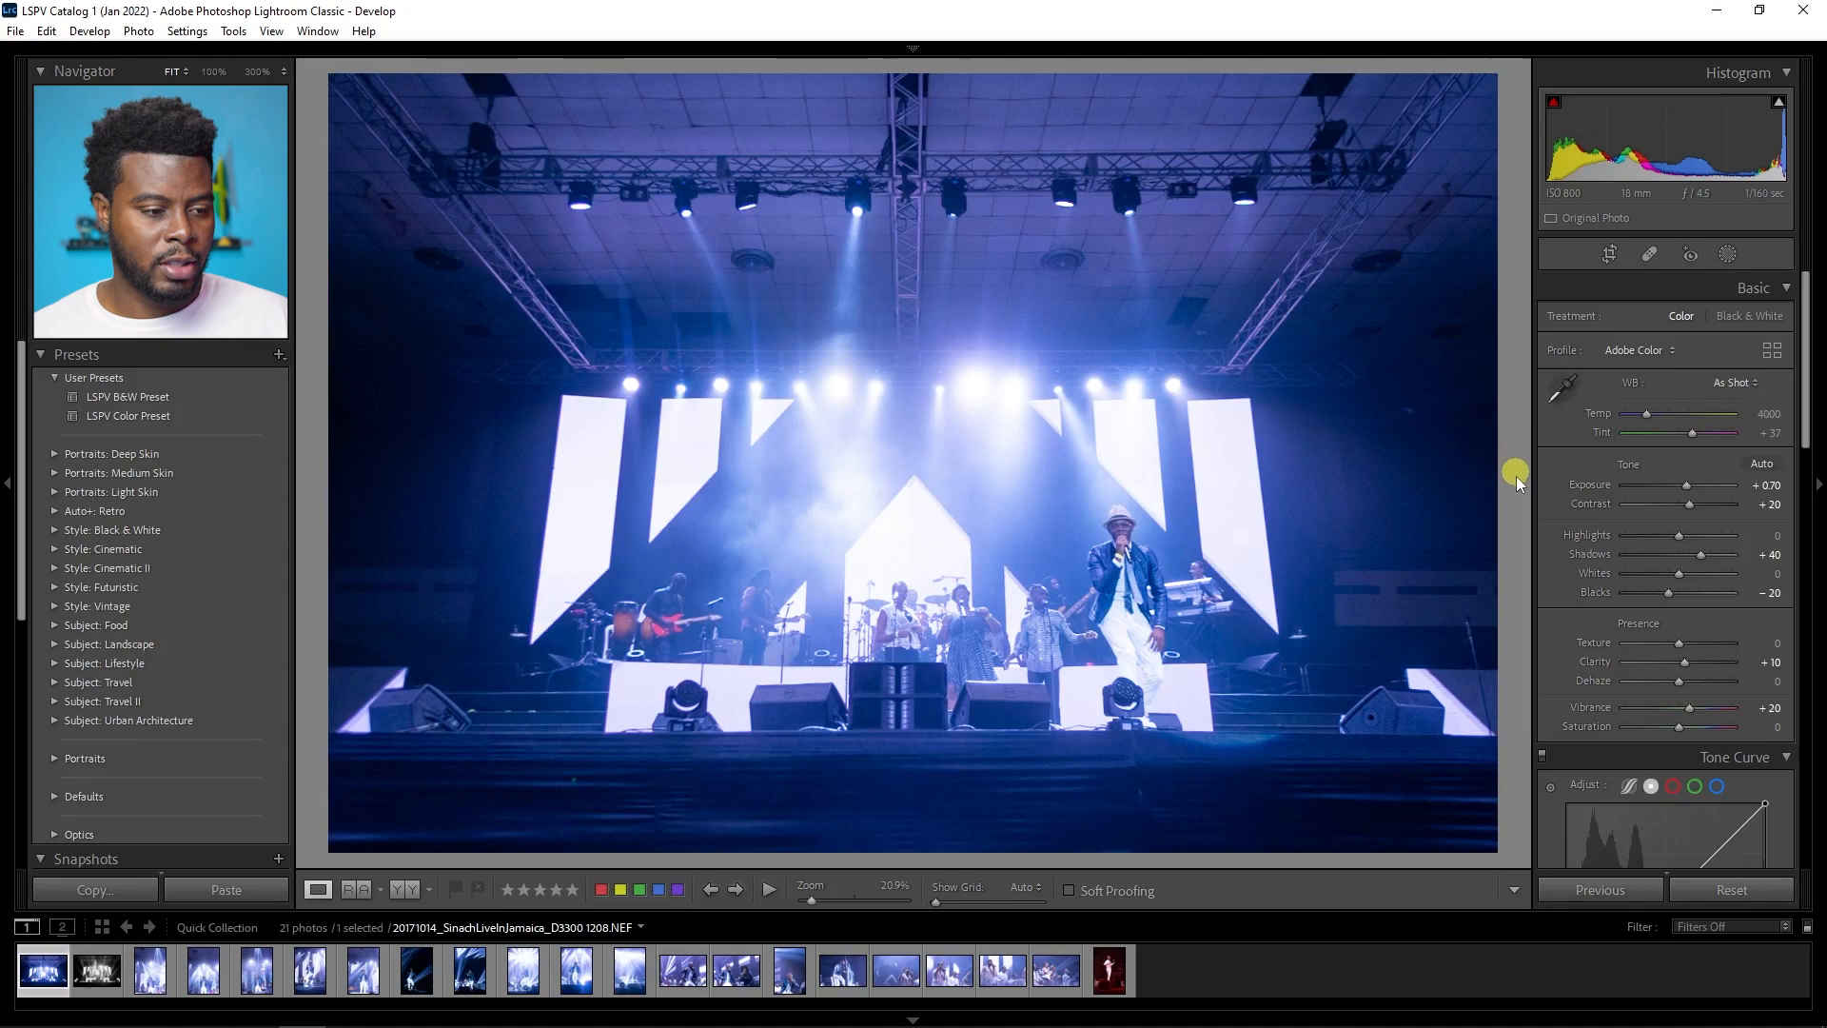
Step: Crop the first stage photo, D3300 1208, tighter around the stage and performers, keeping the original aspect
key("r")
left_click_drag(1472, 835, 1447, 796)
left_click_drag(1347, 609, 1245, 464)
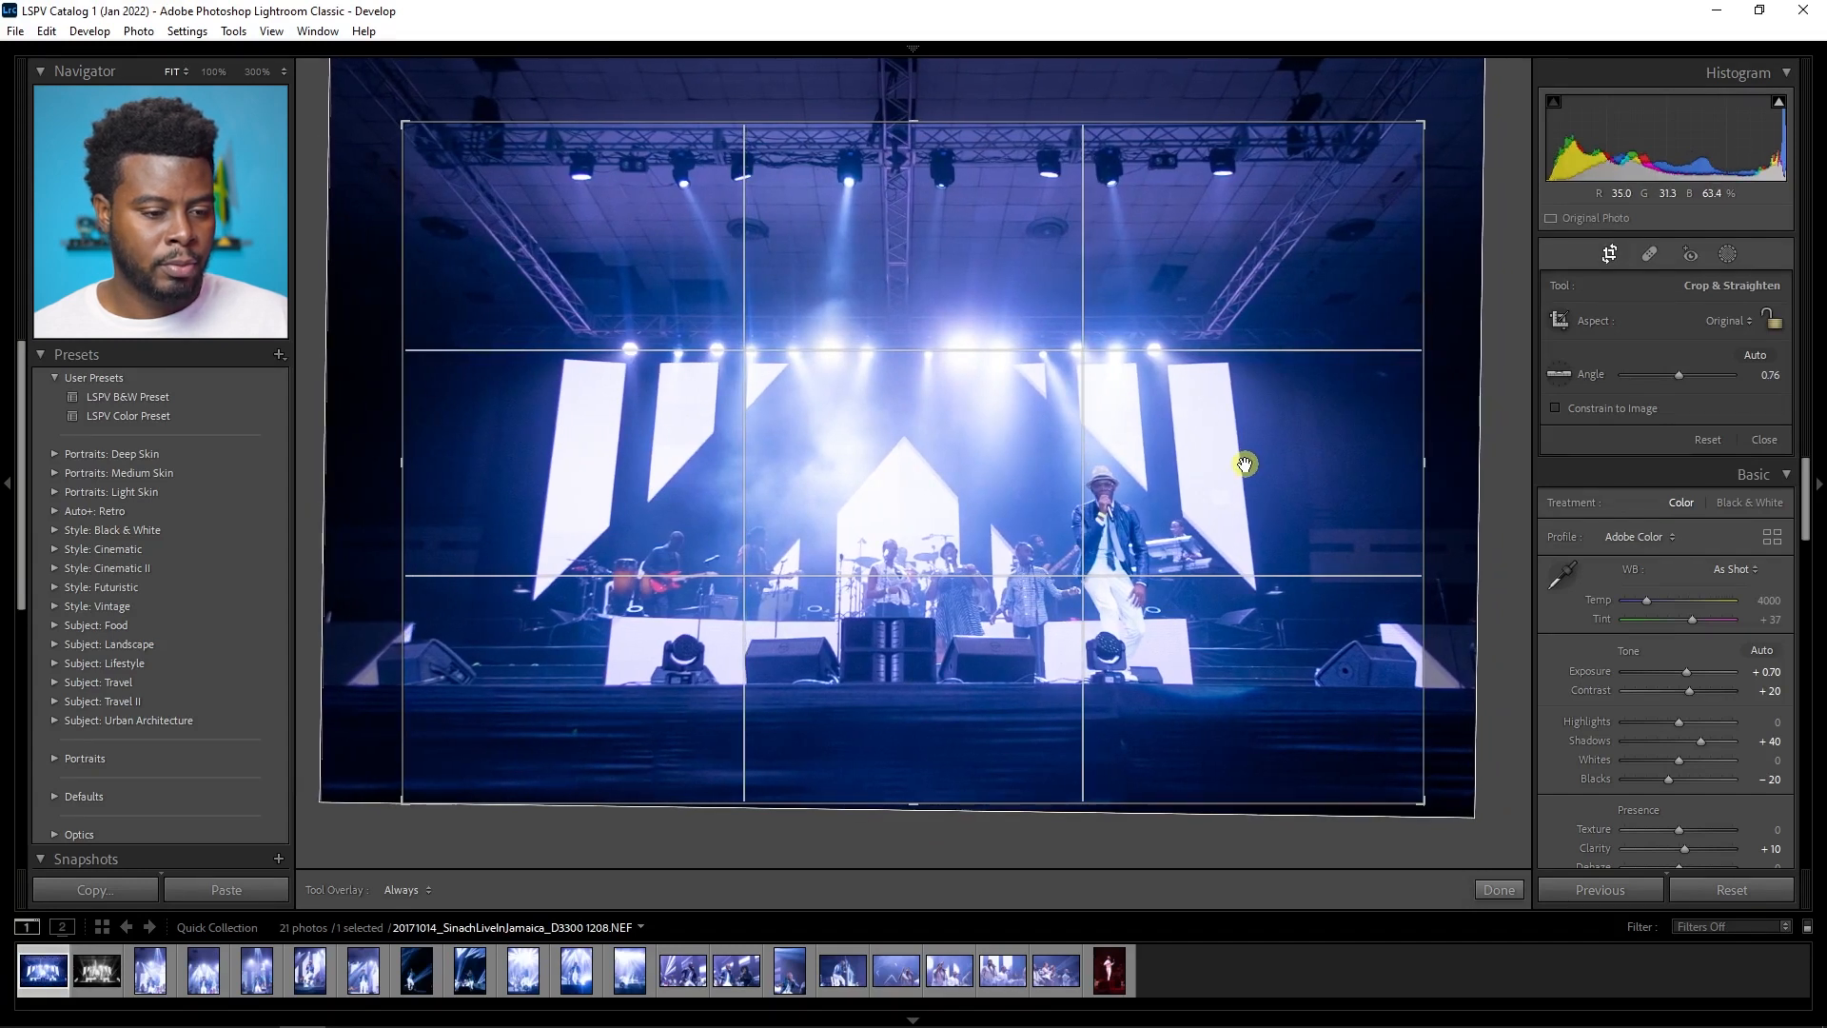
key("Return")
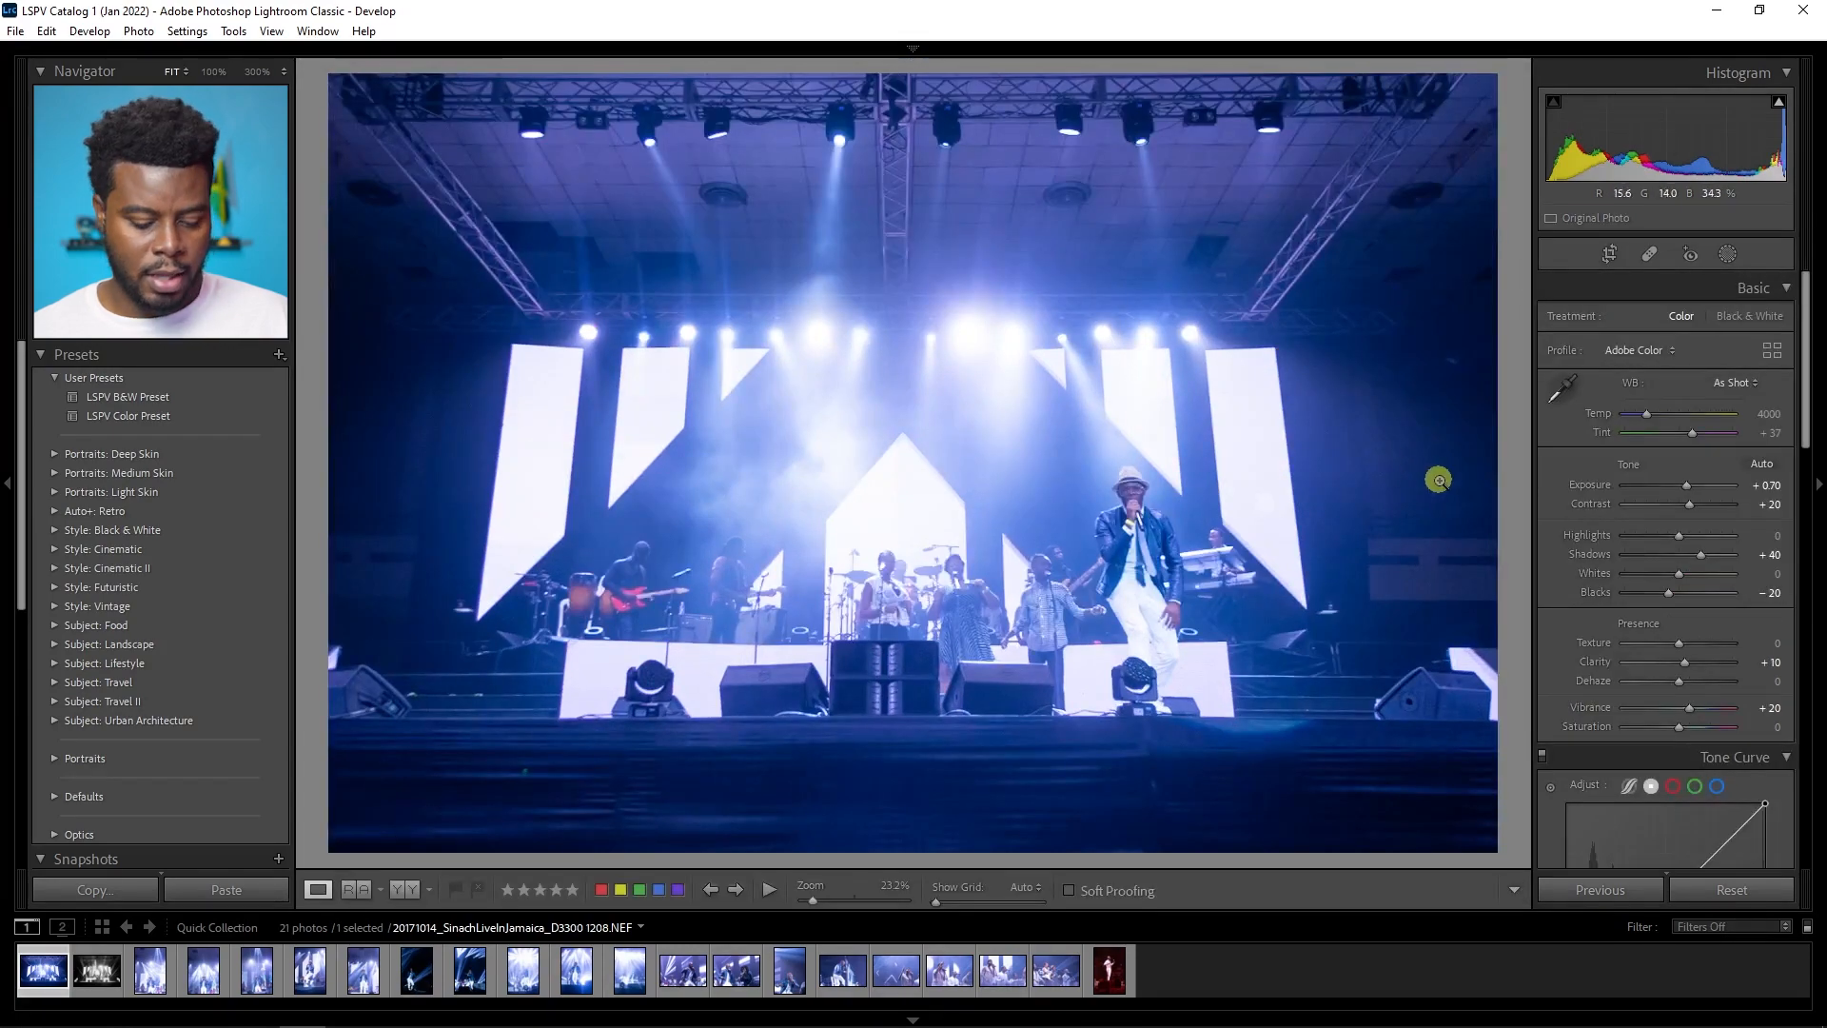
Step: Compare the first stage photo side by side with its unedited version
key("y")
key("y")
key("y")
key("y")
key("y")
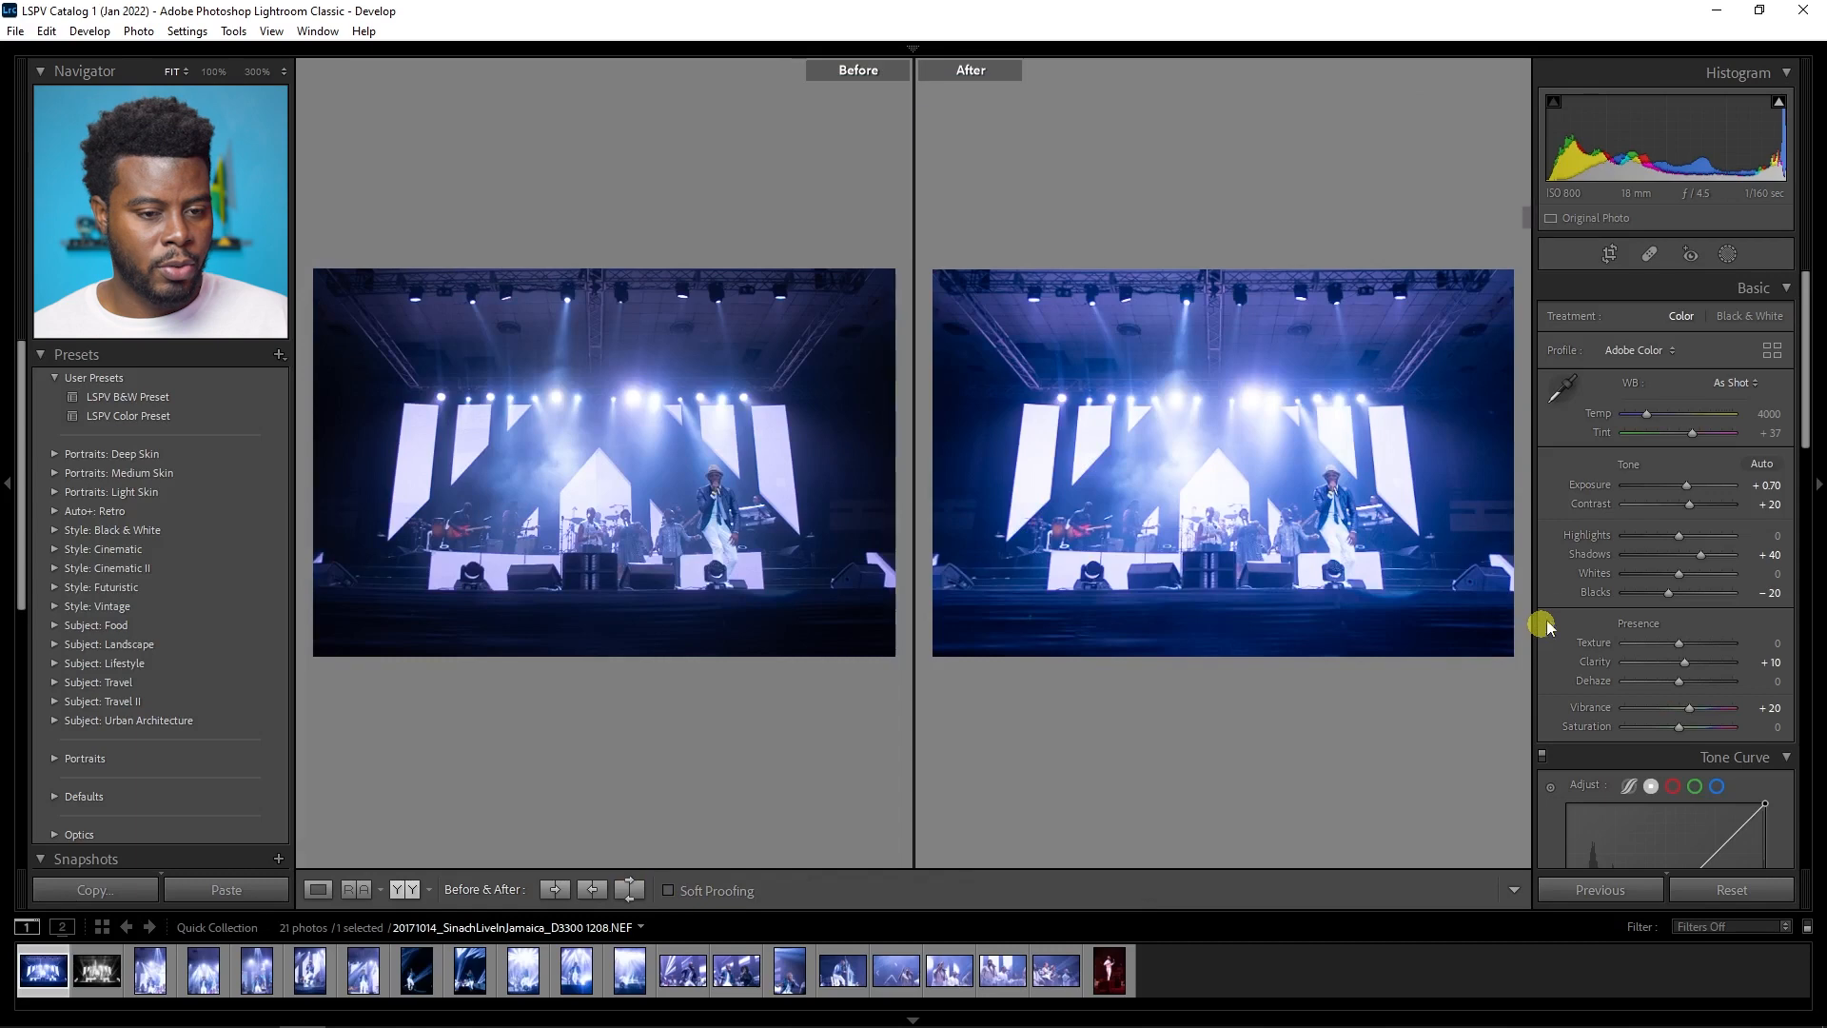
key("y")
Step: Try a Blue saturation of +68 on the first stage photo and undo it
scroll(1615, 533, "down", 8)
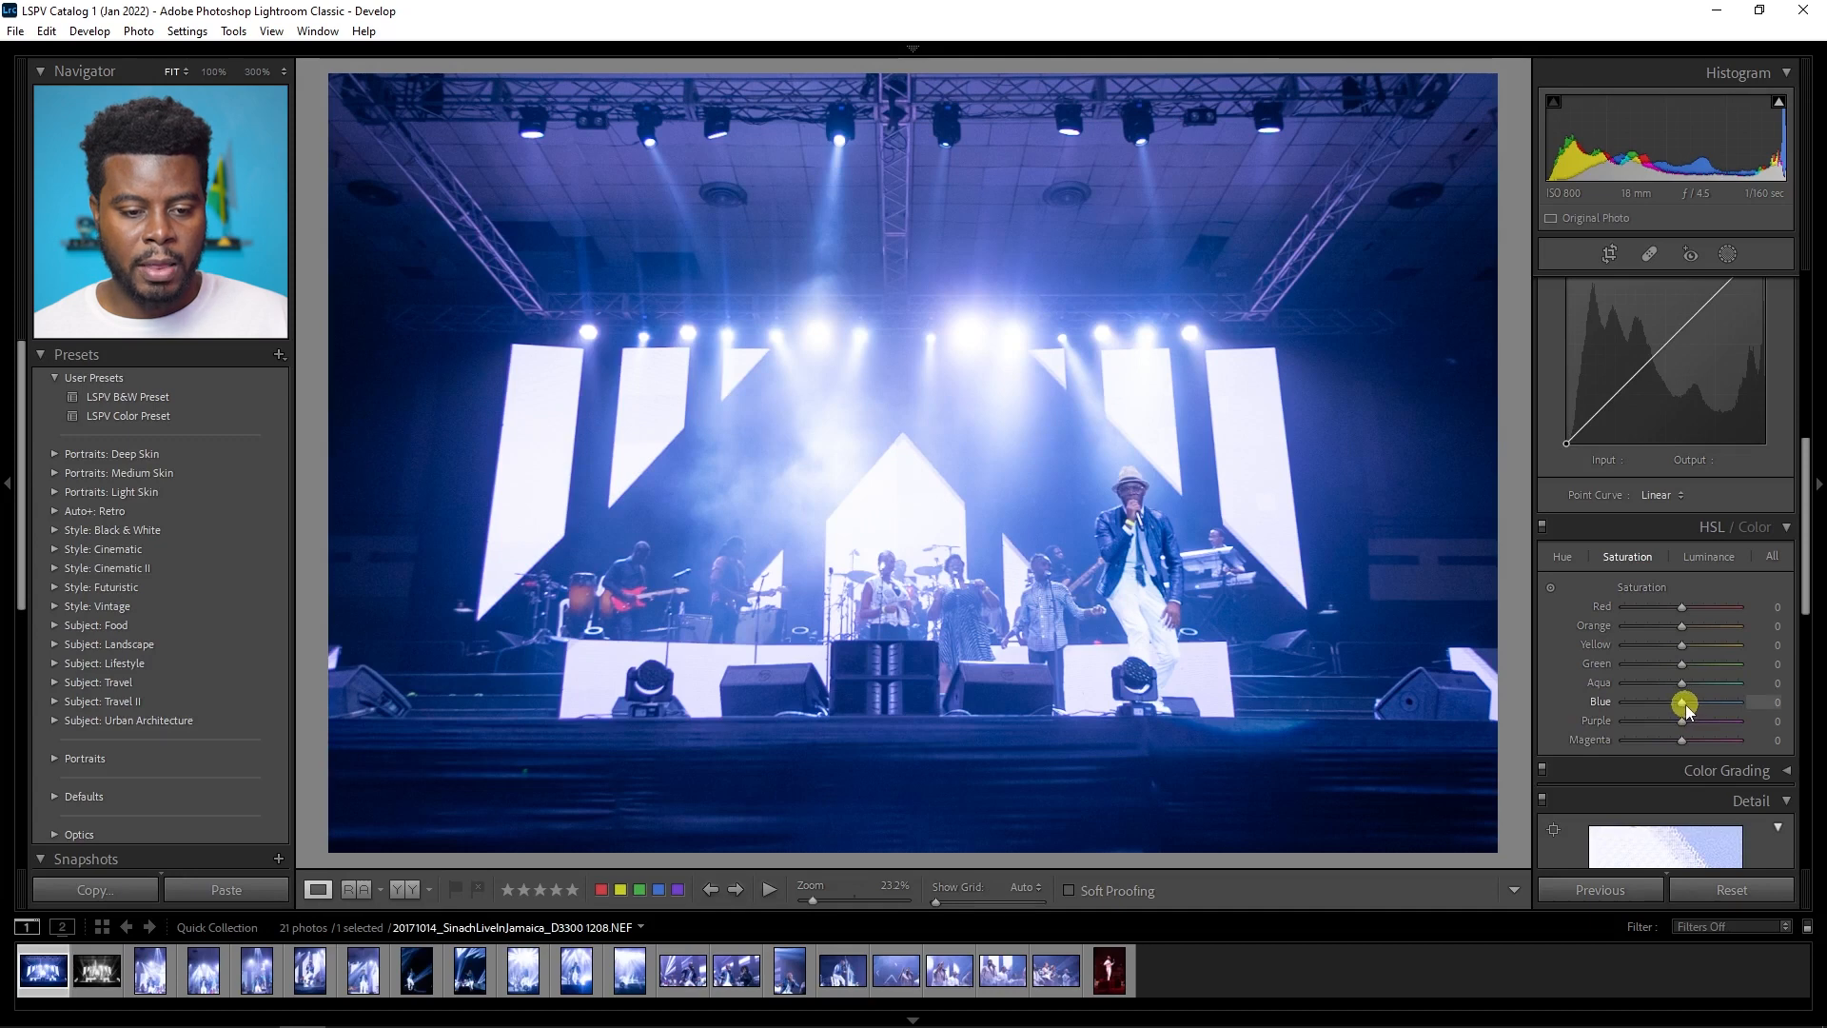
mouse_move(1687, 709)
left_mouse_down()
mouse_move(1645, 707)
mouse_move(1721, 707)
left_mouse_up()
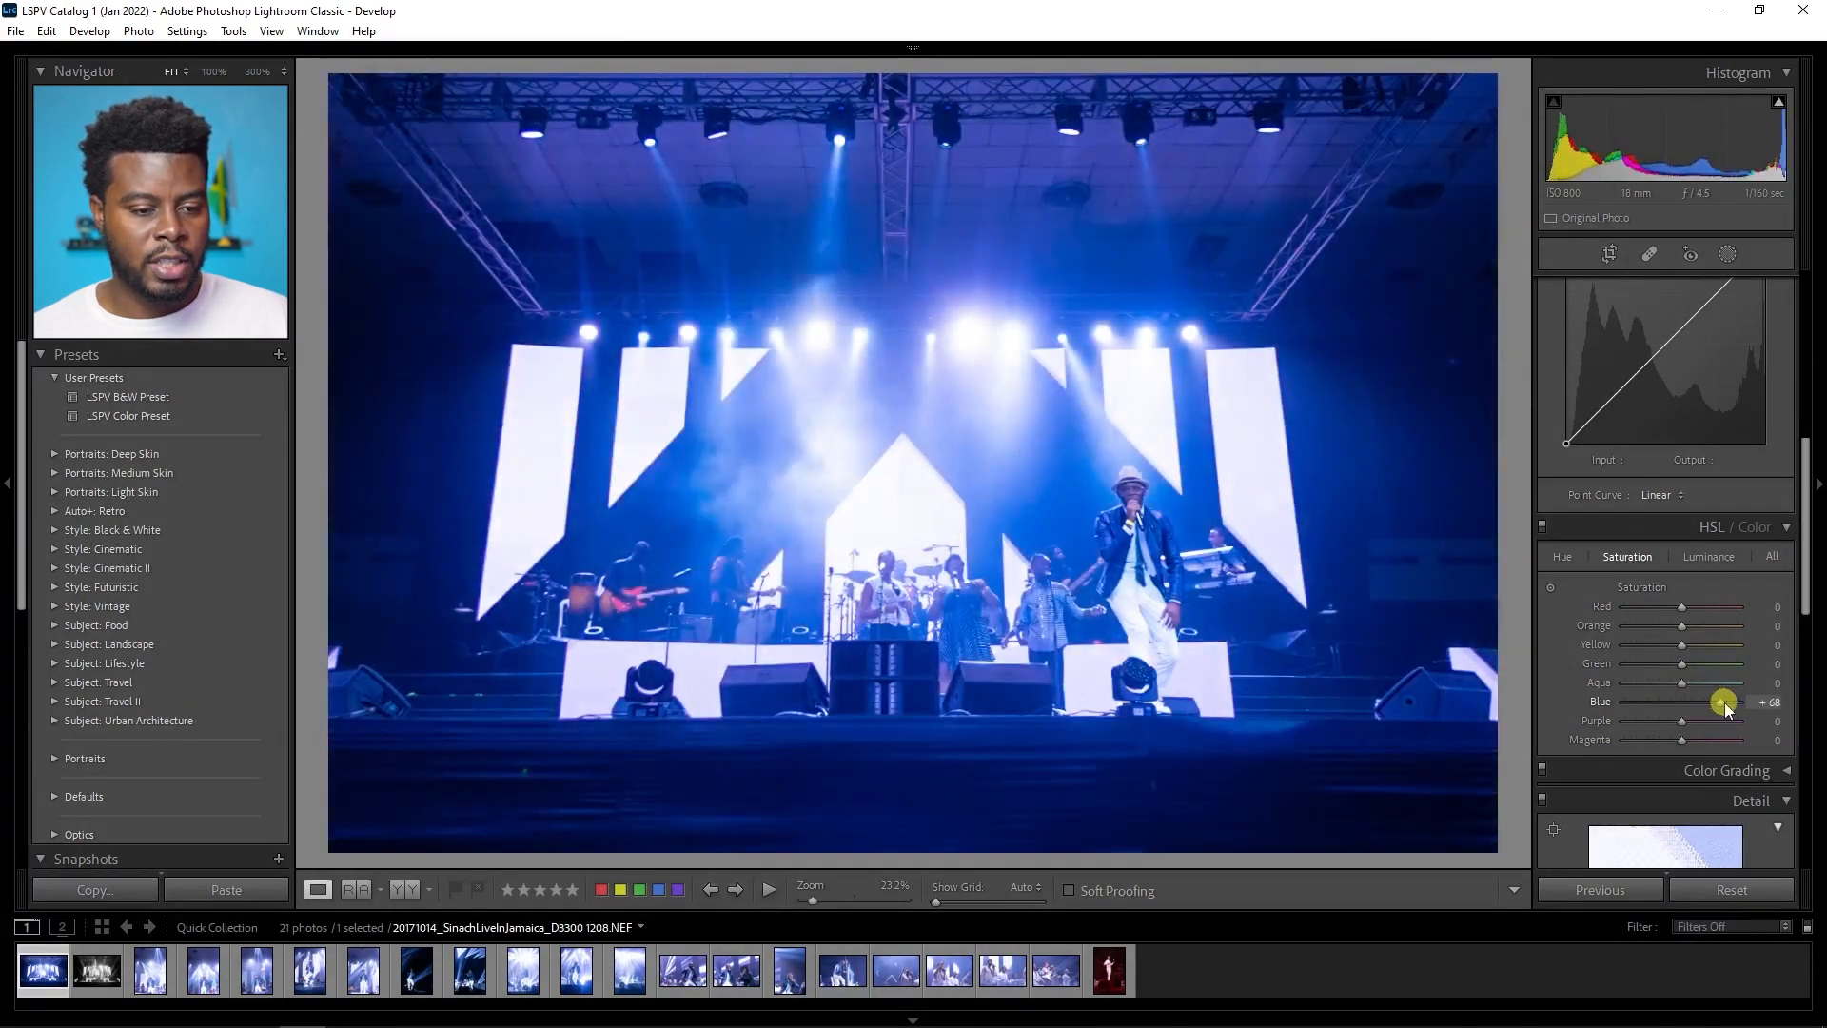
key("ctrl+z")
Step: Set the Blue hue to -35 on the first stage photo and compare it with the unedited version
left_click(1568, 561)
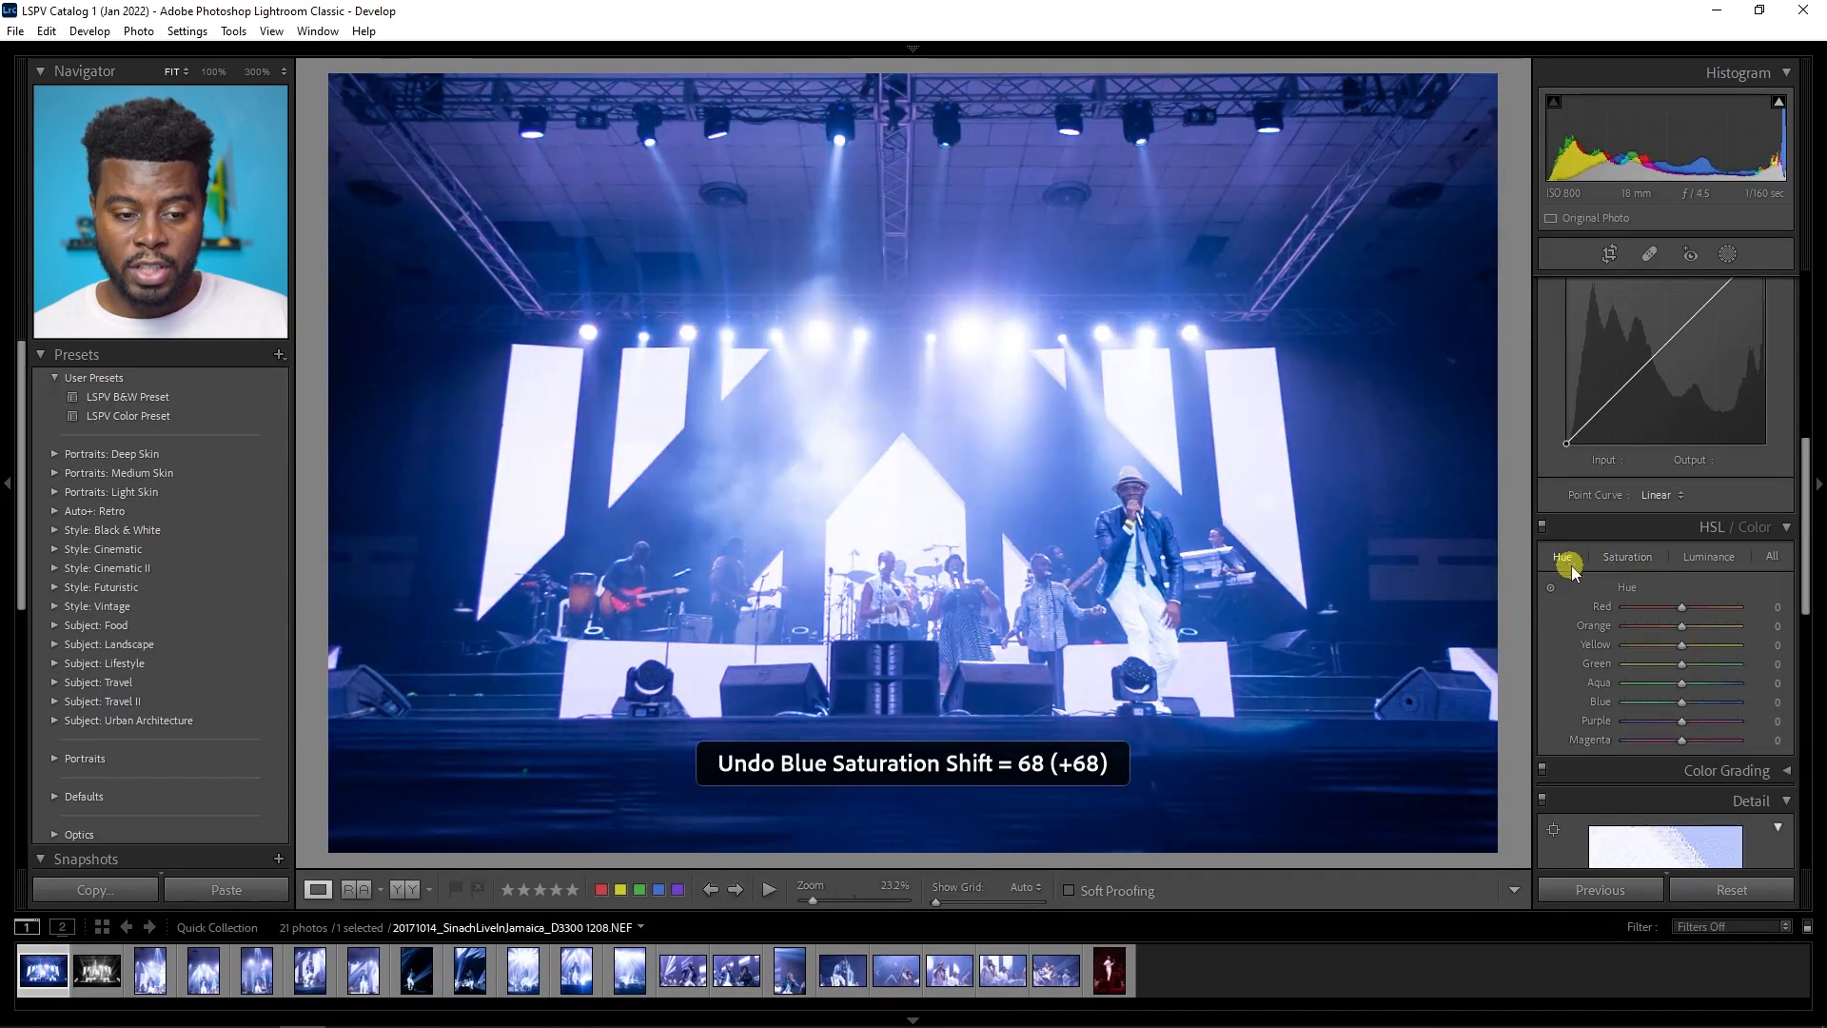
mouse_move(1677, 705)
left_mouse_down()
mouse_move(1650, 710)
mouse_move(1707, 702)
mouse_move(1661, 705)
left_mouse_up()
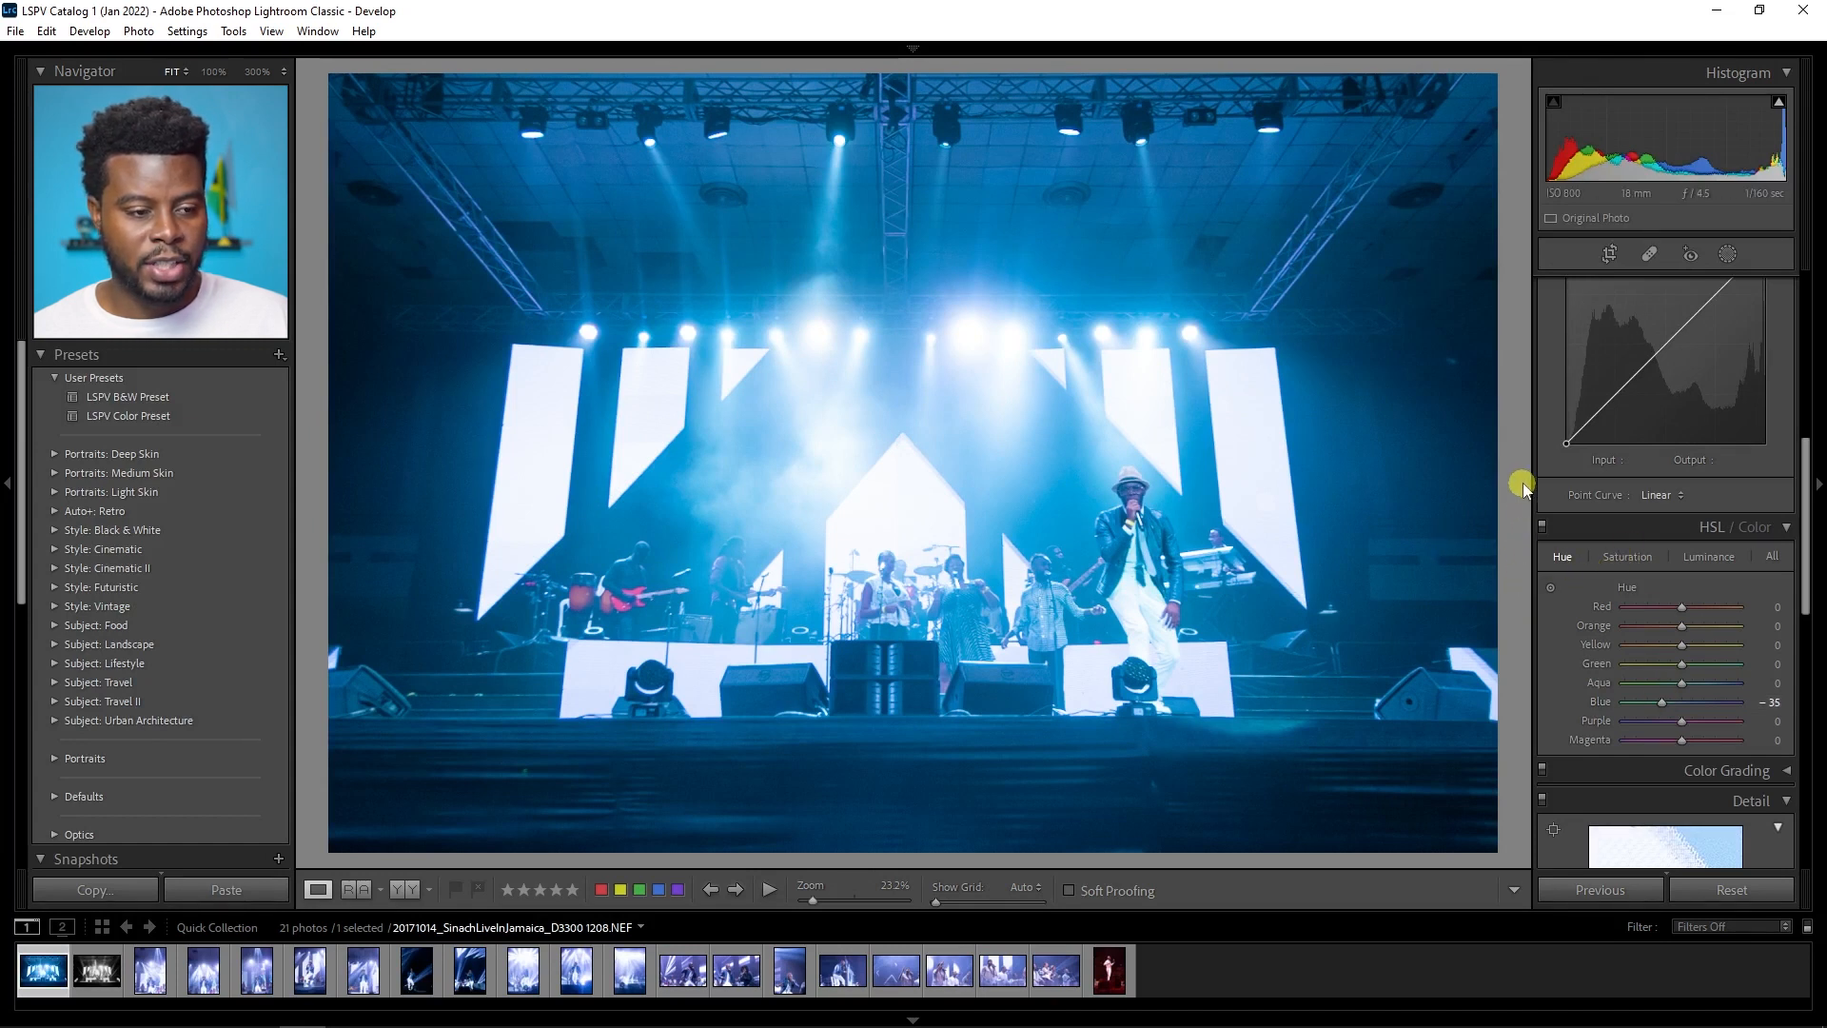
left_click(1628, 558)
key("y")
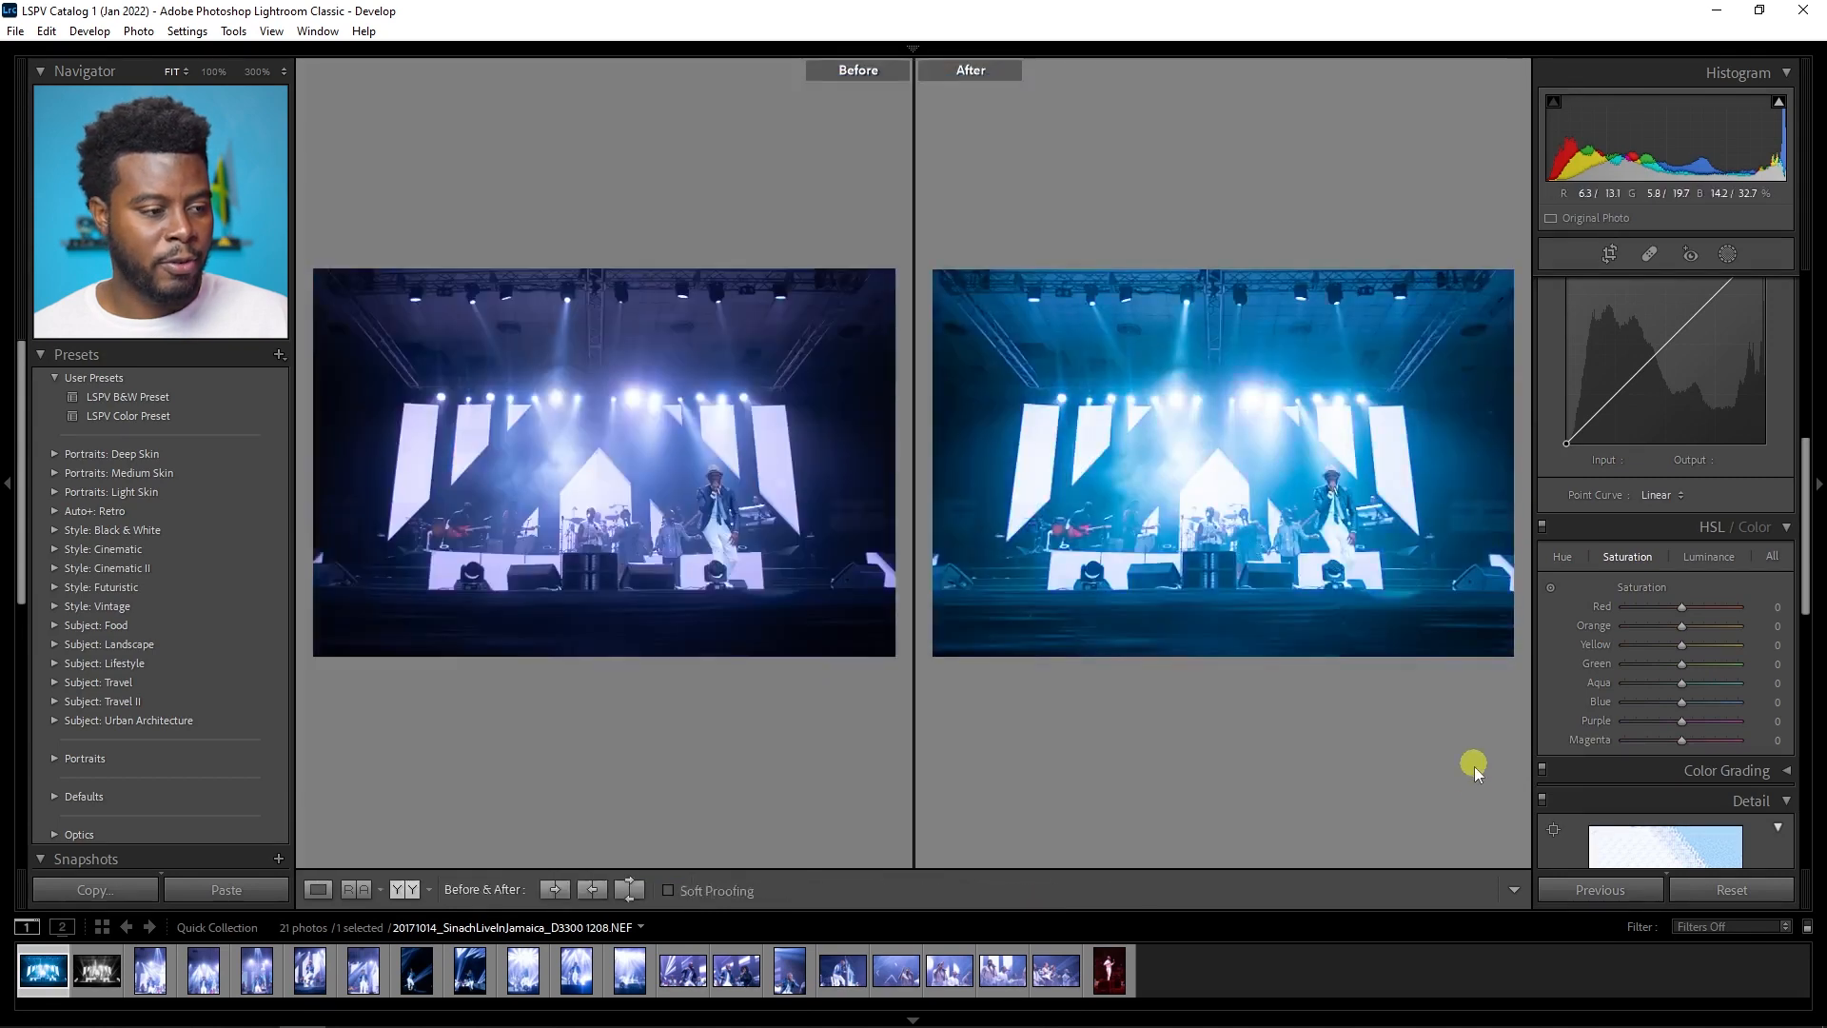
key("y")
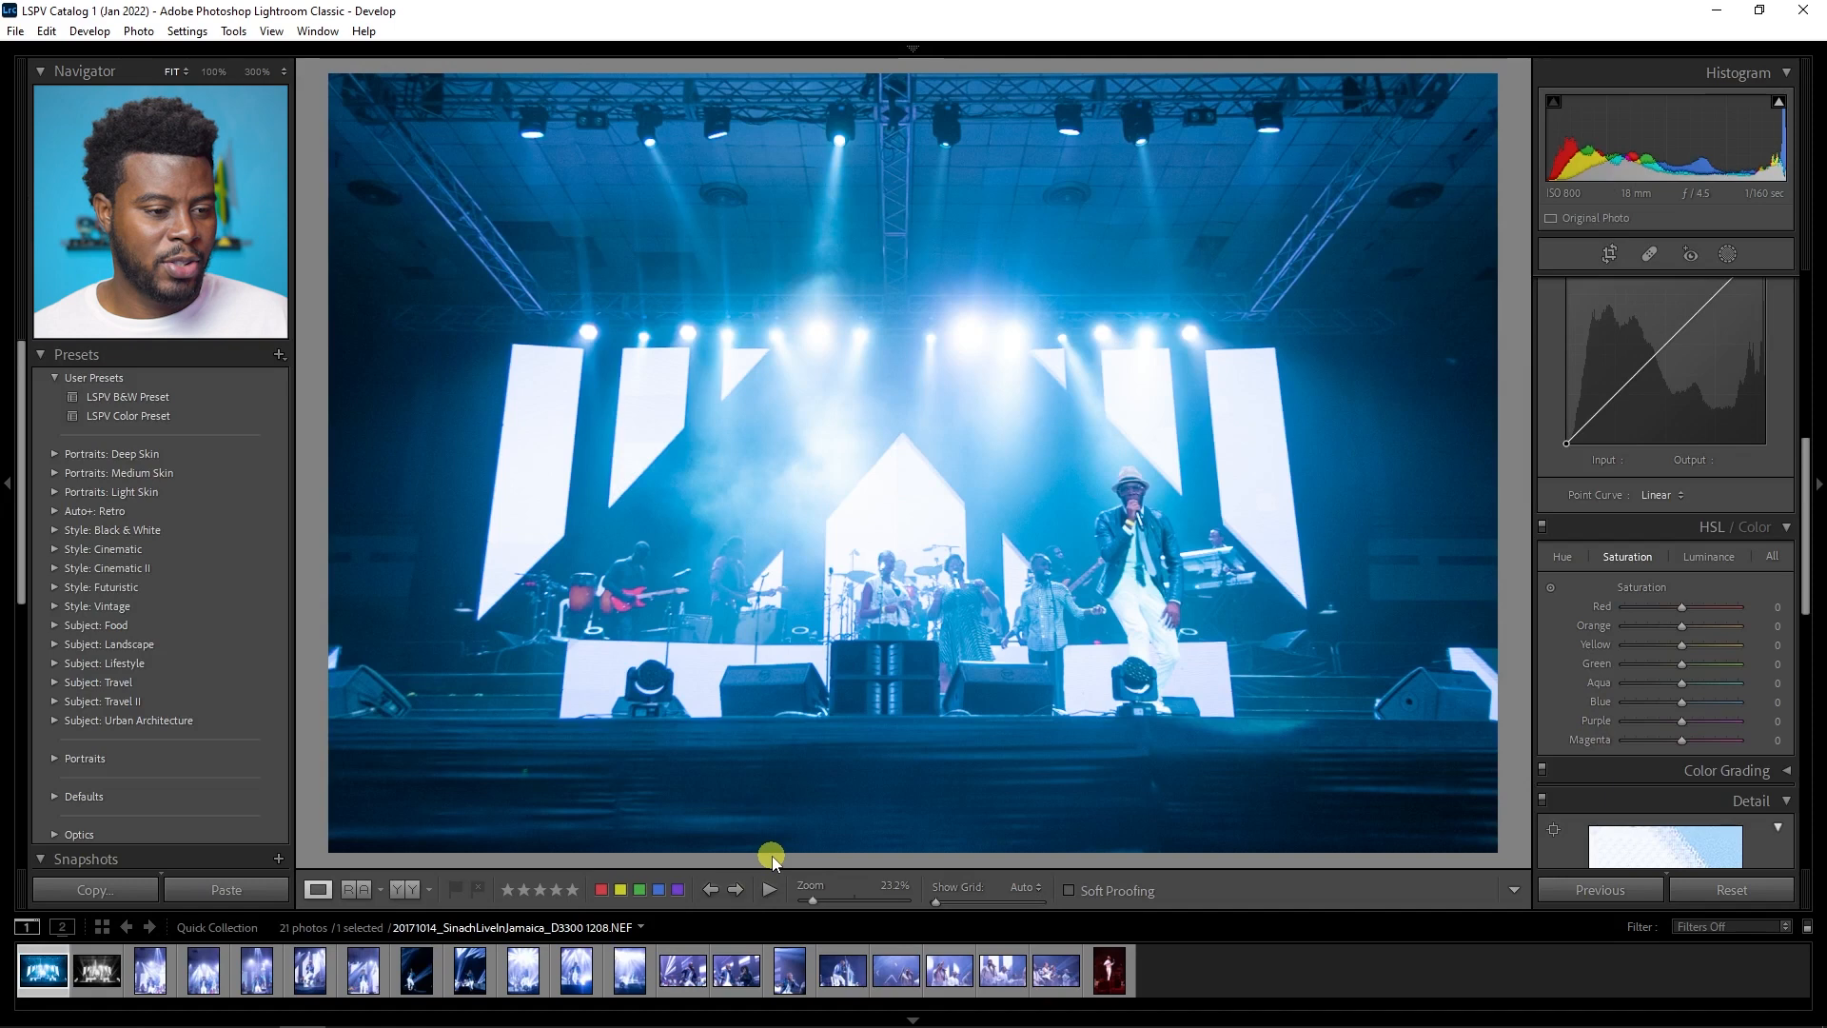
Step: Crop the black-and-white stage photo, D3300 1214, tighter around the band and stage, keeping the original aspect
left_click(81, 978)
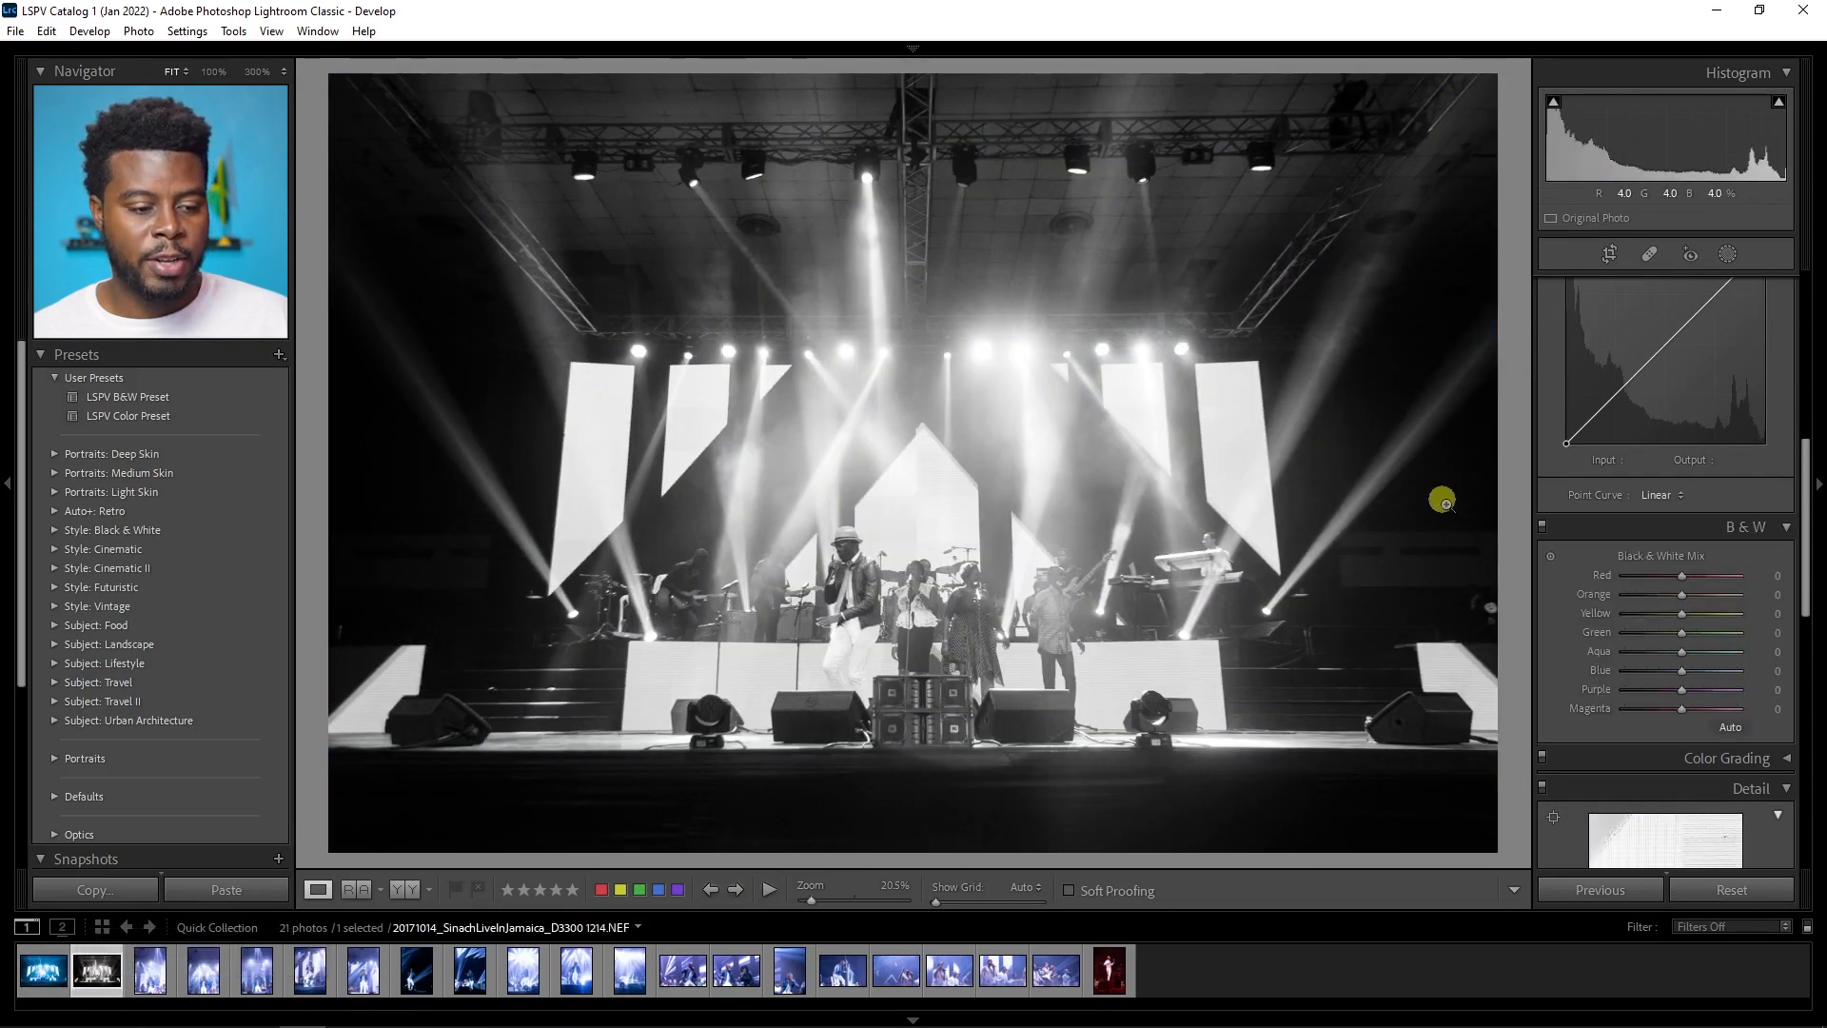
key("r")
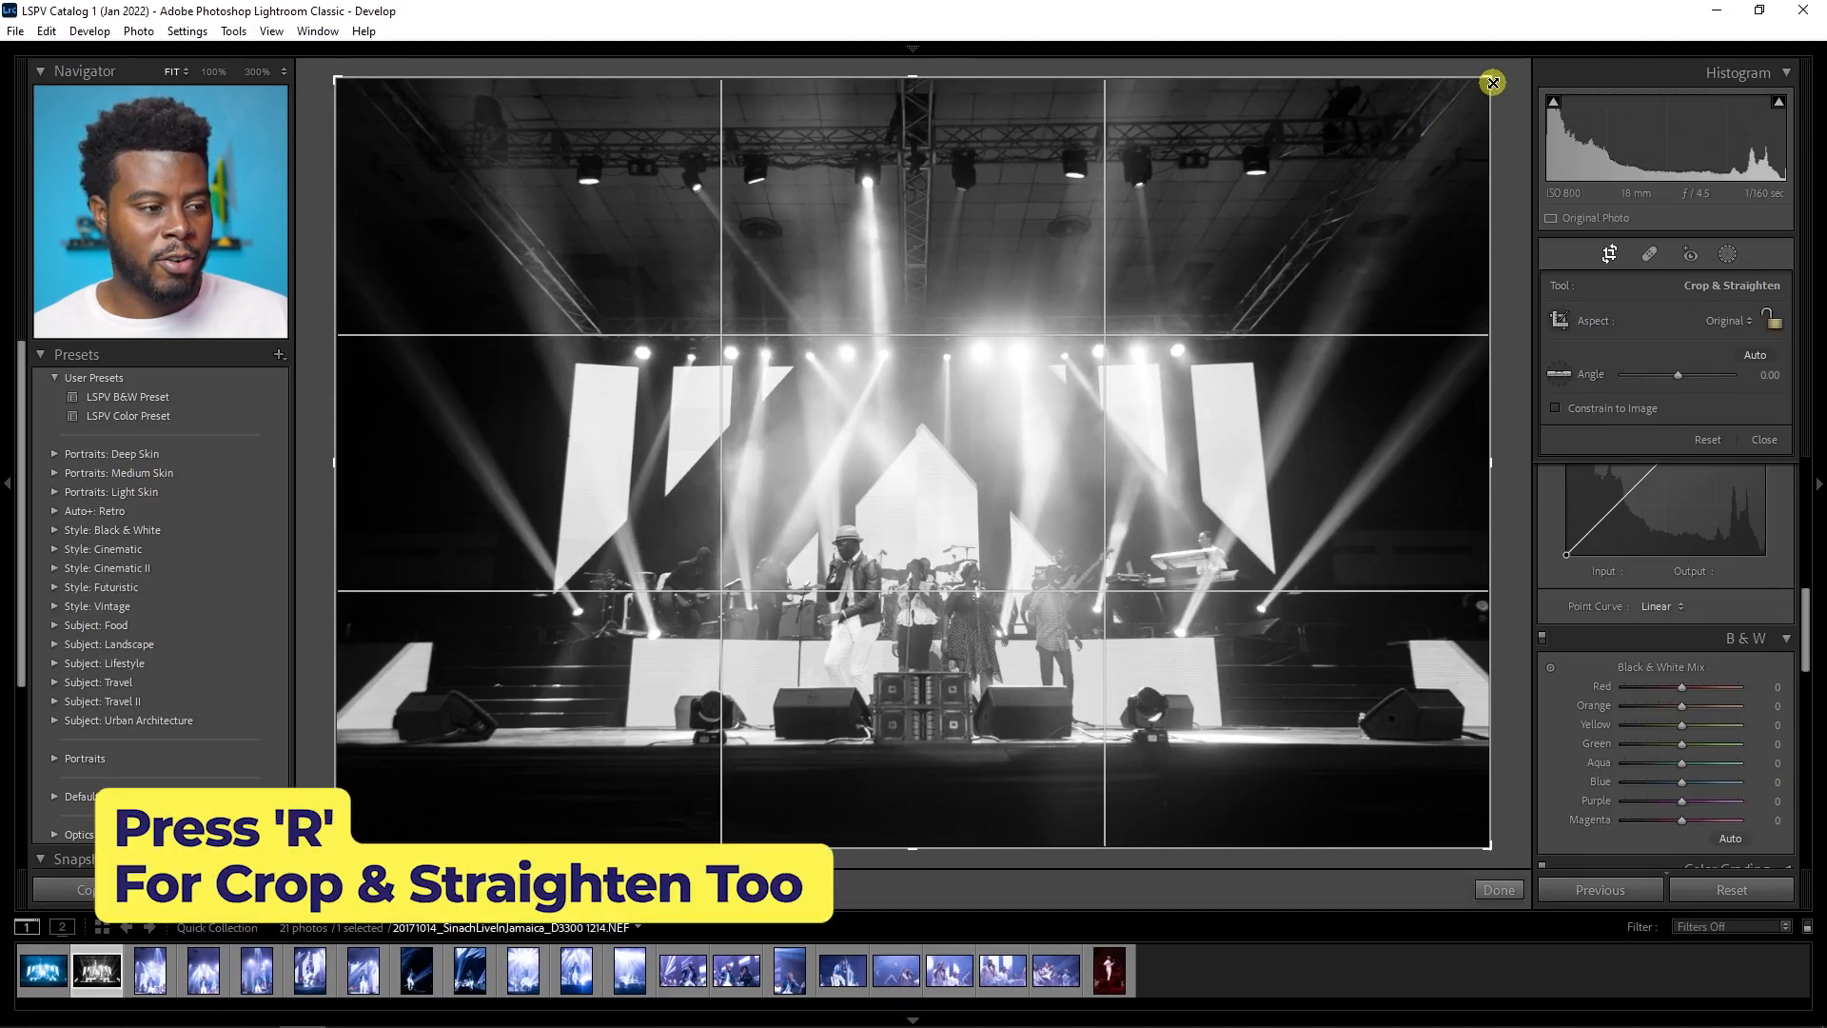
left_click_drag(1492, 83, 1404, 136)
left_click_drag(1029, 487, 1035, 417)
key("Return")
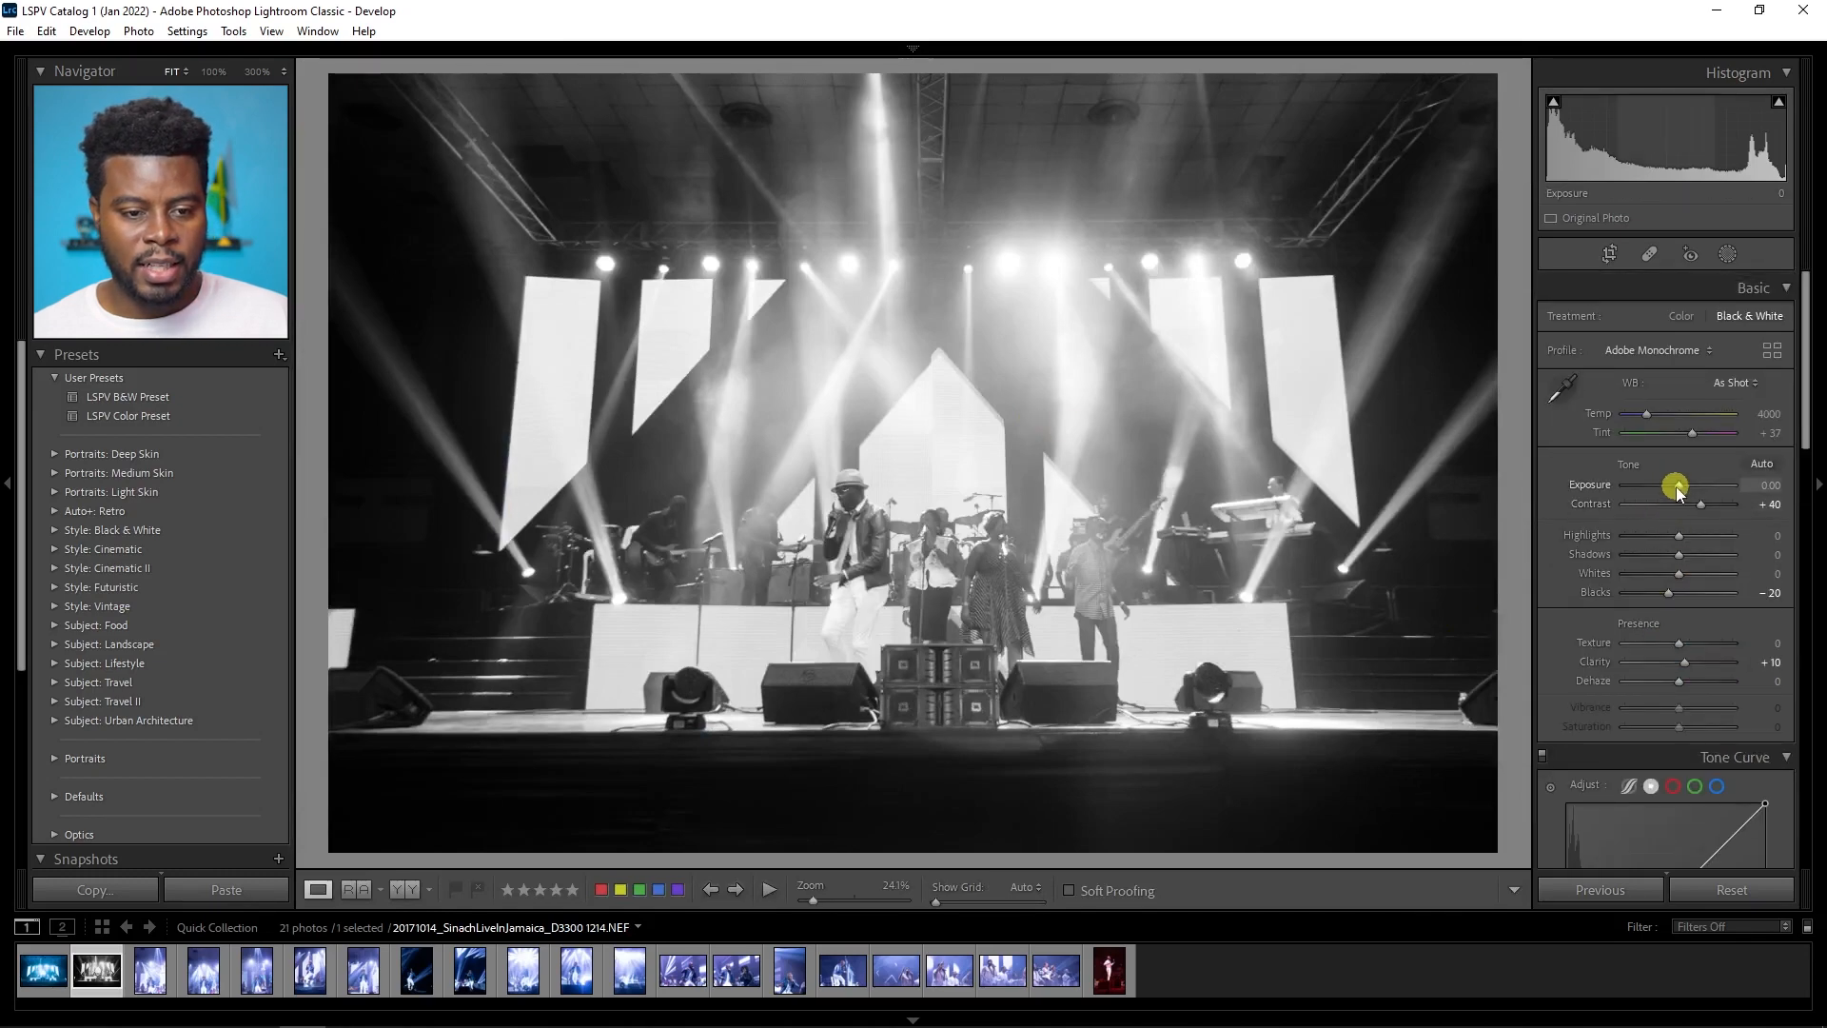
Step: Set Exposure to +0.50, Shadows to +35 and Highlights to -47 on the black-and-white stage photo, and compare before and after
left_click_drag(1679, 487, 1684, 485)
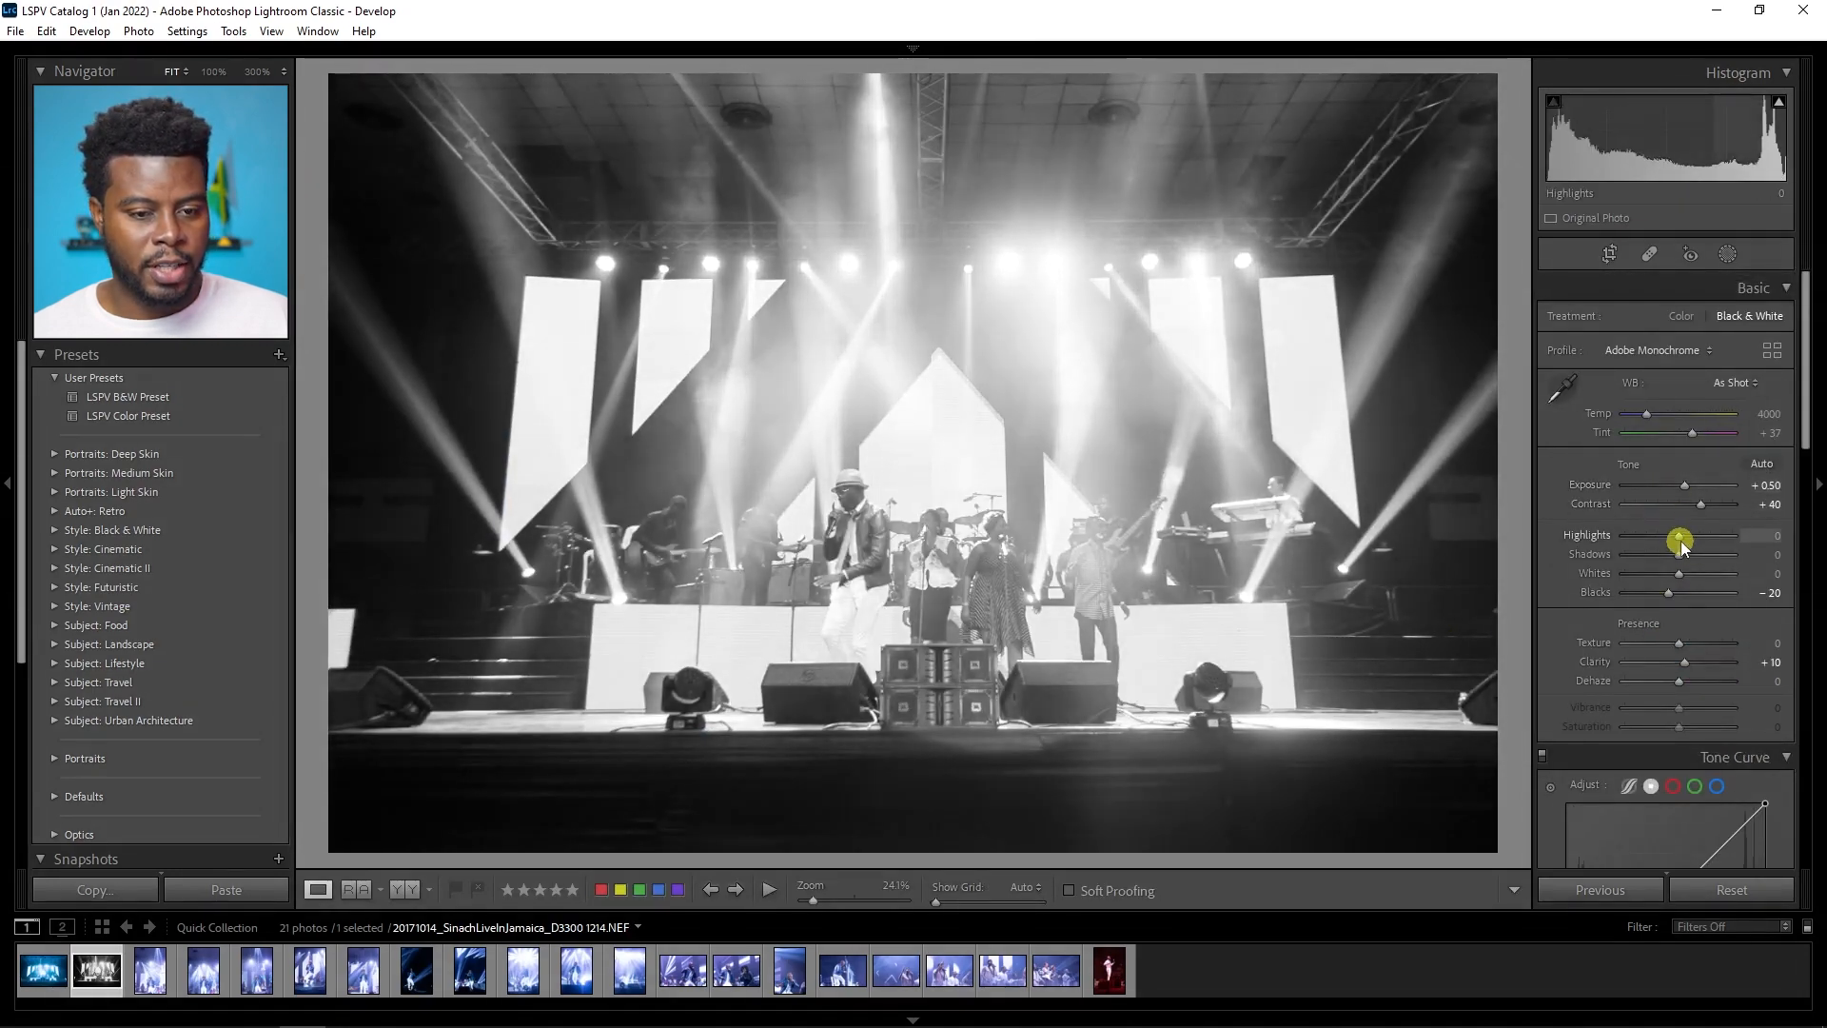
left_click_drag(1682, 559, 1682, 560)
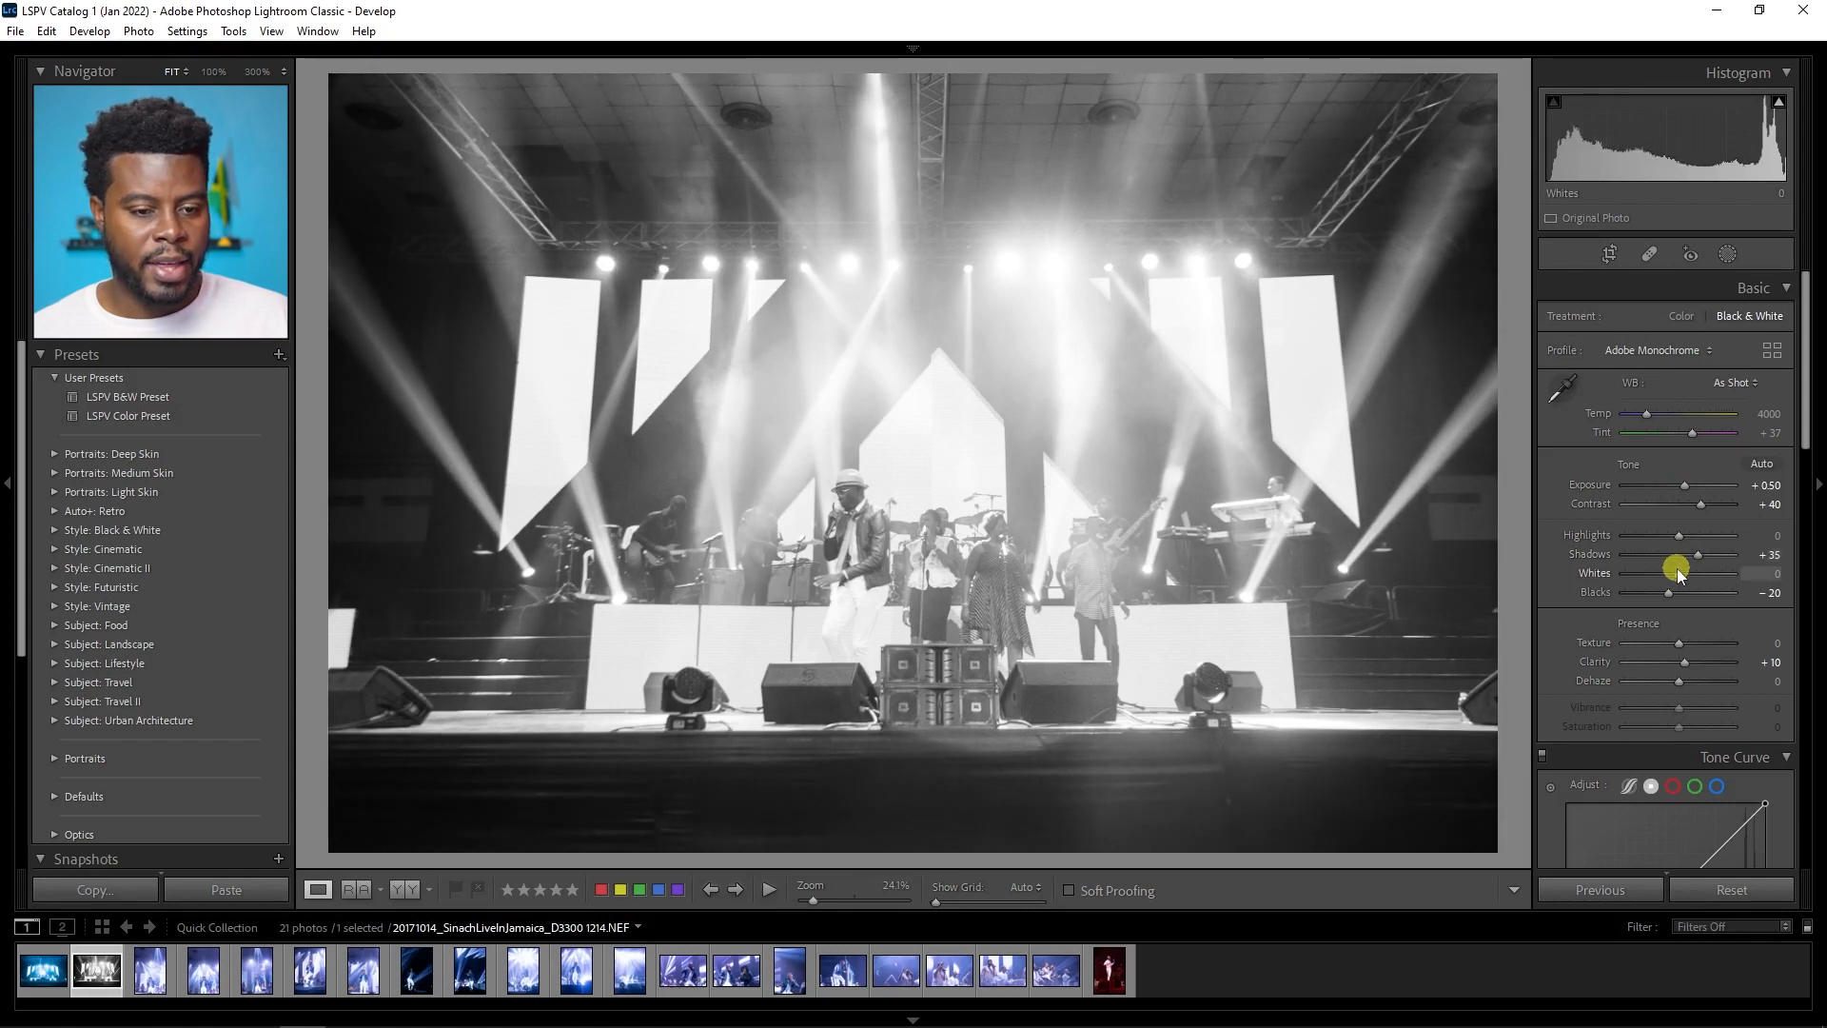
left_click_drag(1683, 540, 1656, 540)
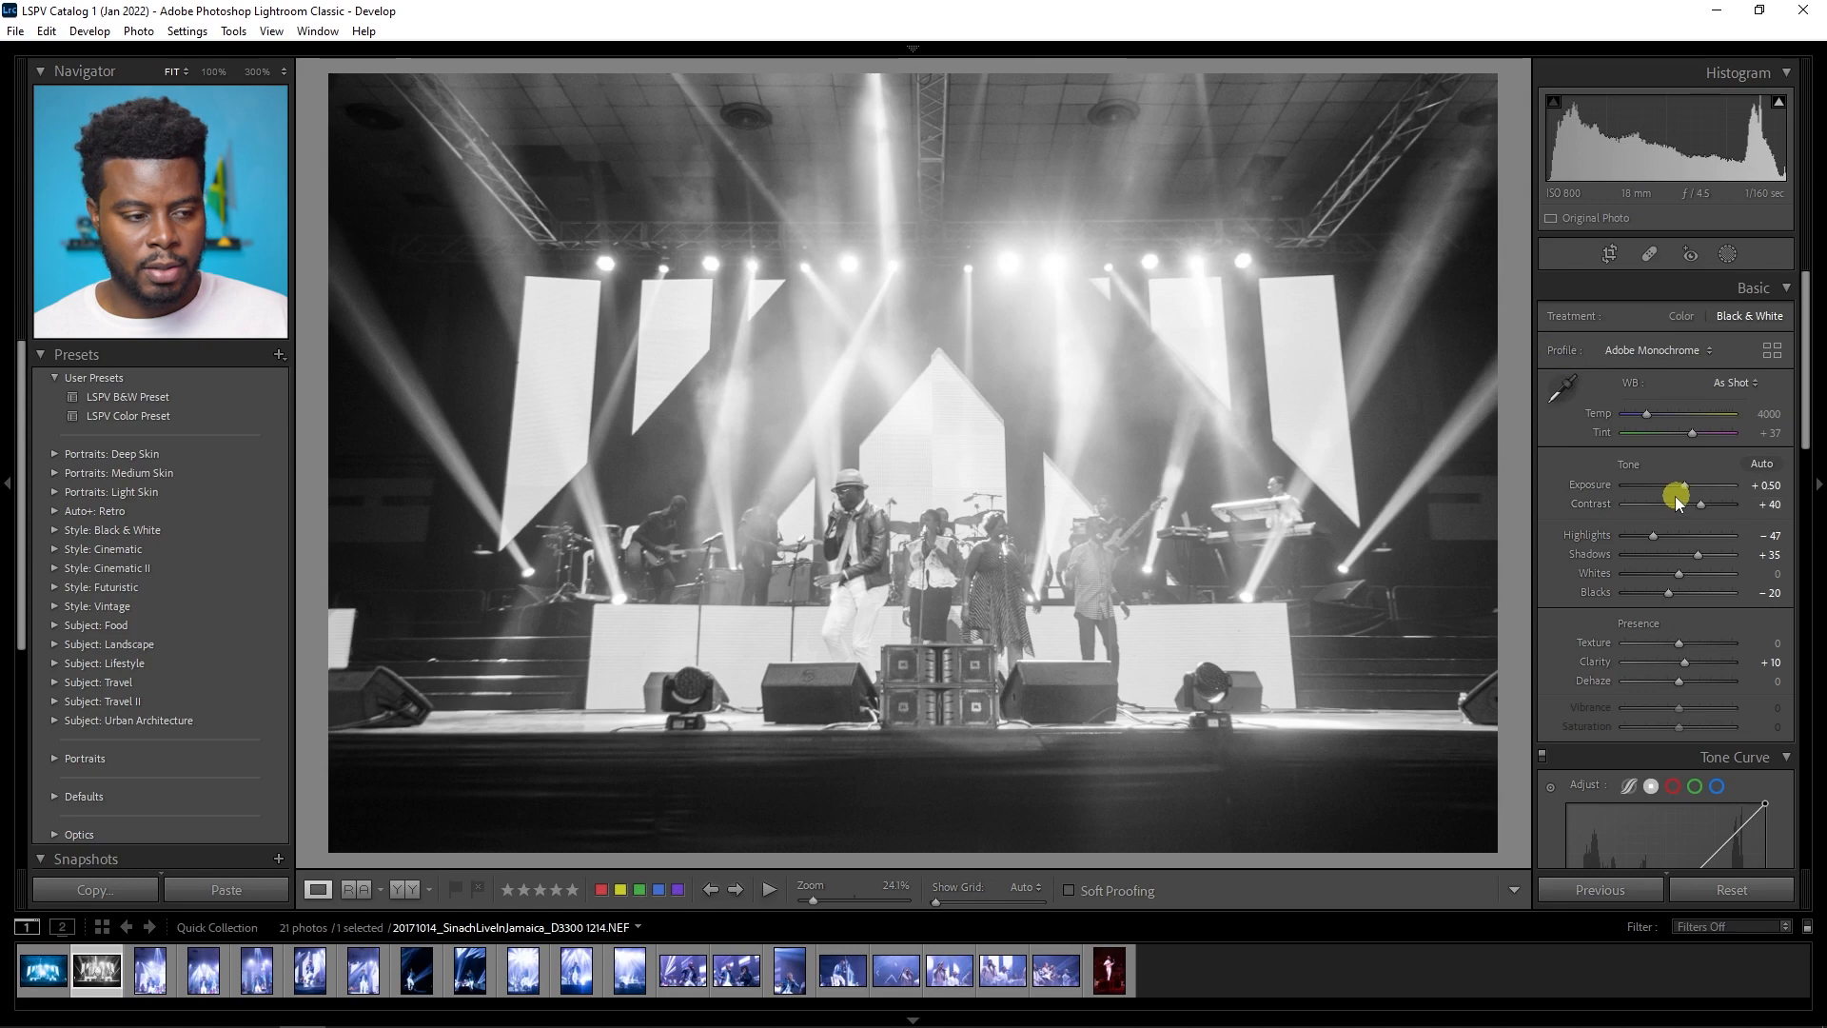
key("y")
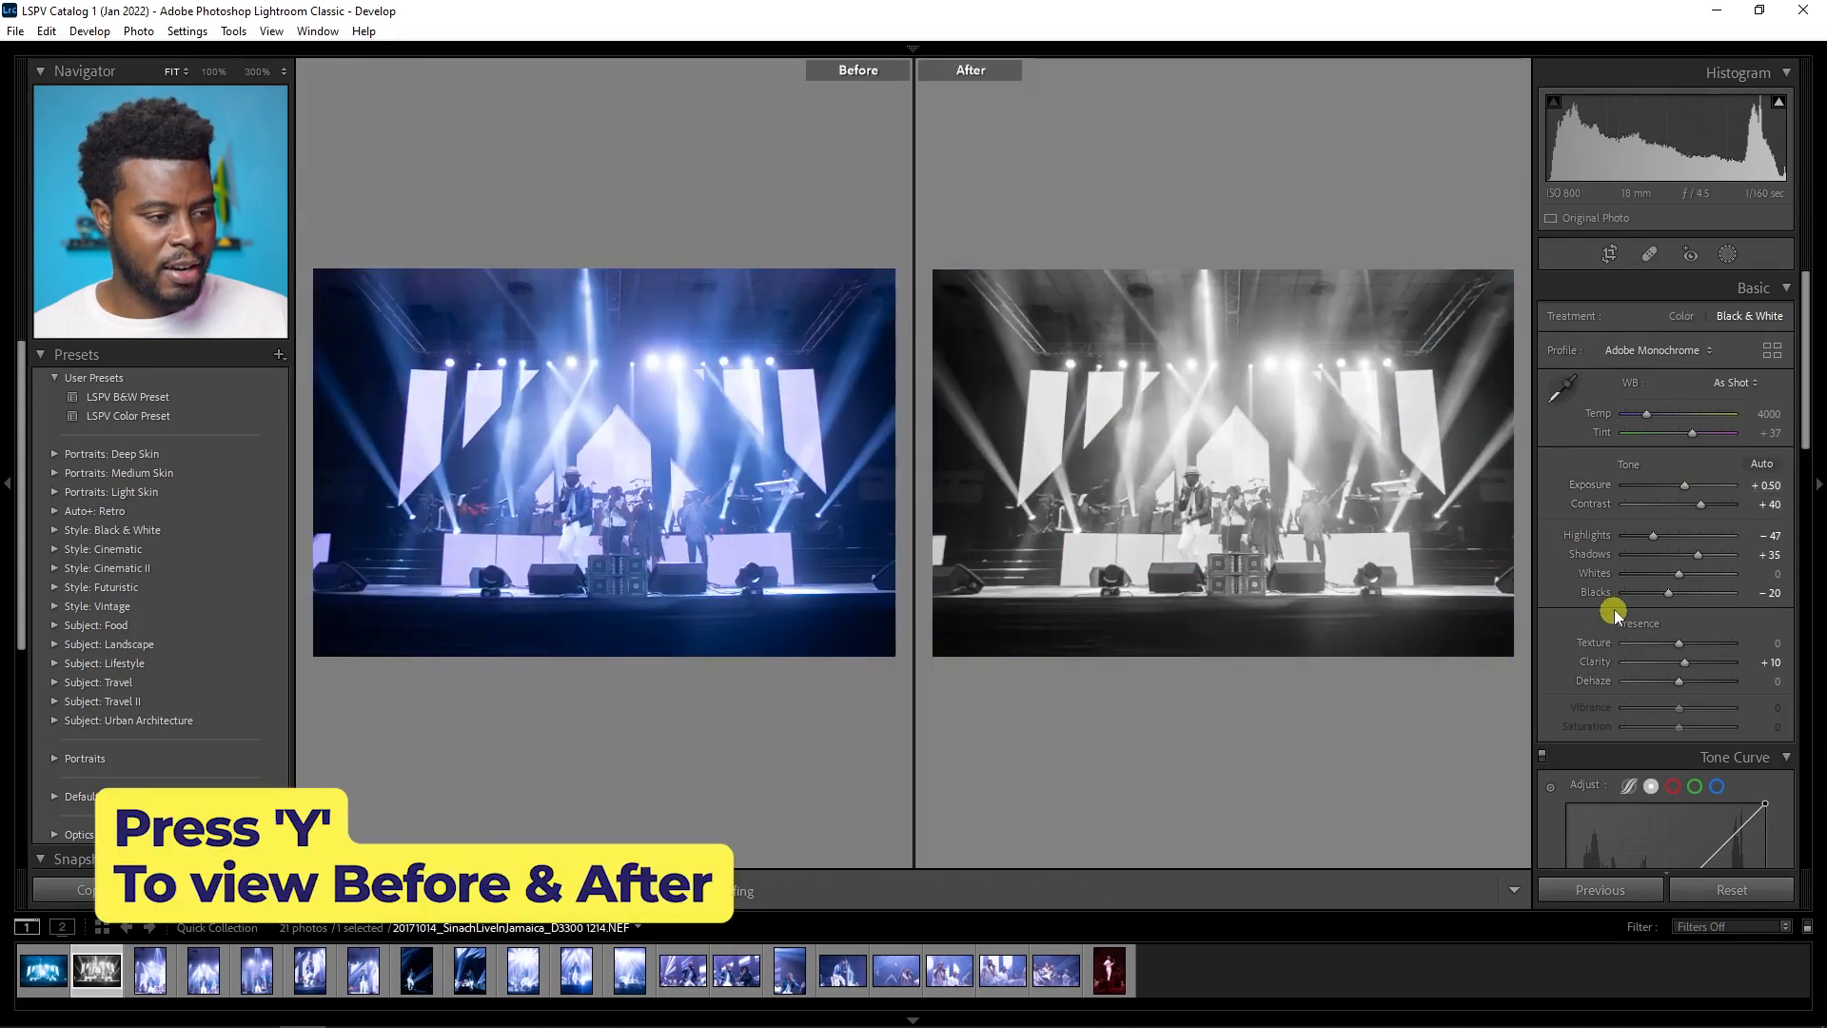
key("y")
key("y")
key("y")
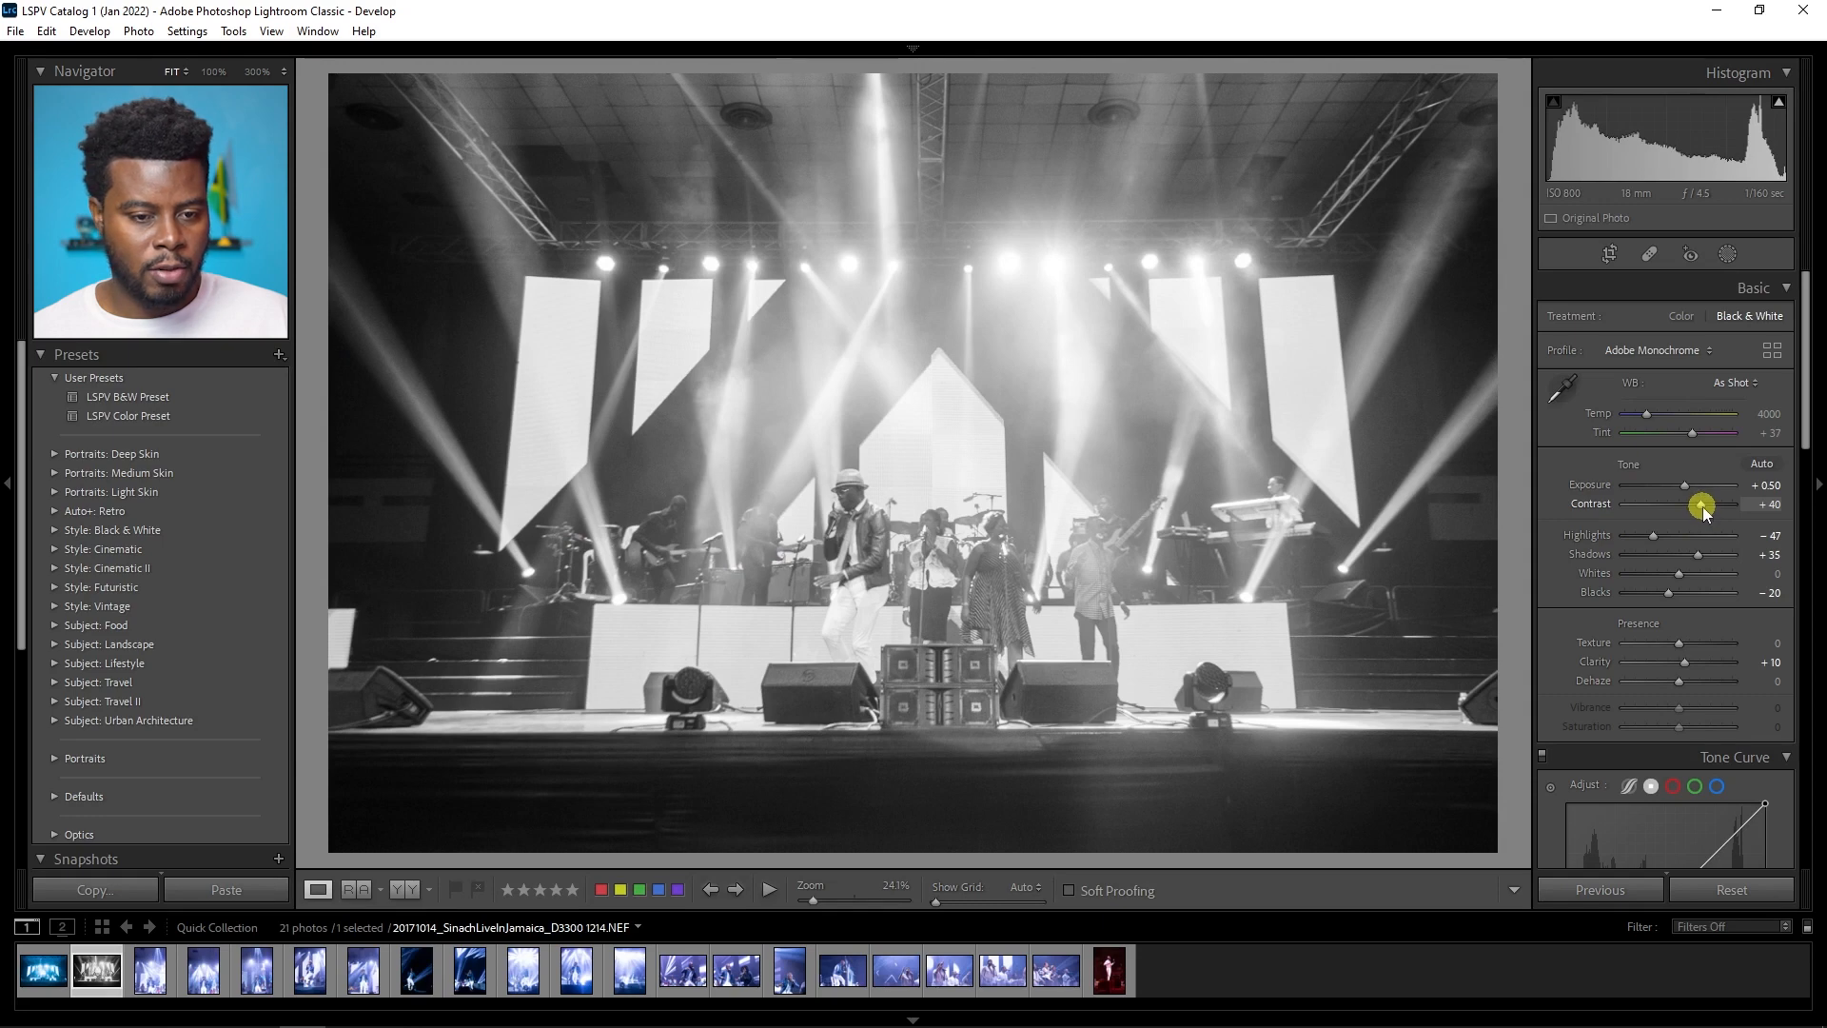
Step: Raise the Contrast of the black-and-white stage photo to +70
key("Up")
key("Up")
key("Up")
key("Up")
key("Up")
key("Up")
key("Up")
key("Up")
key("Up")
key("Up")
key("Up")
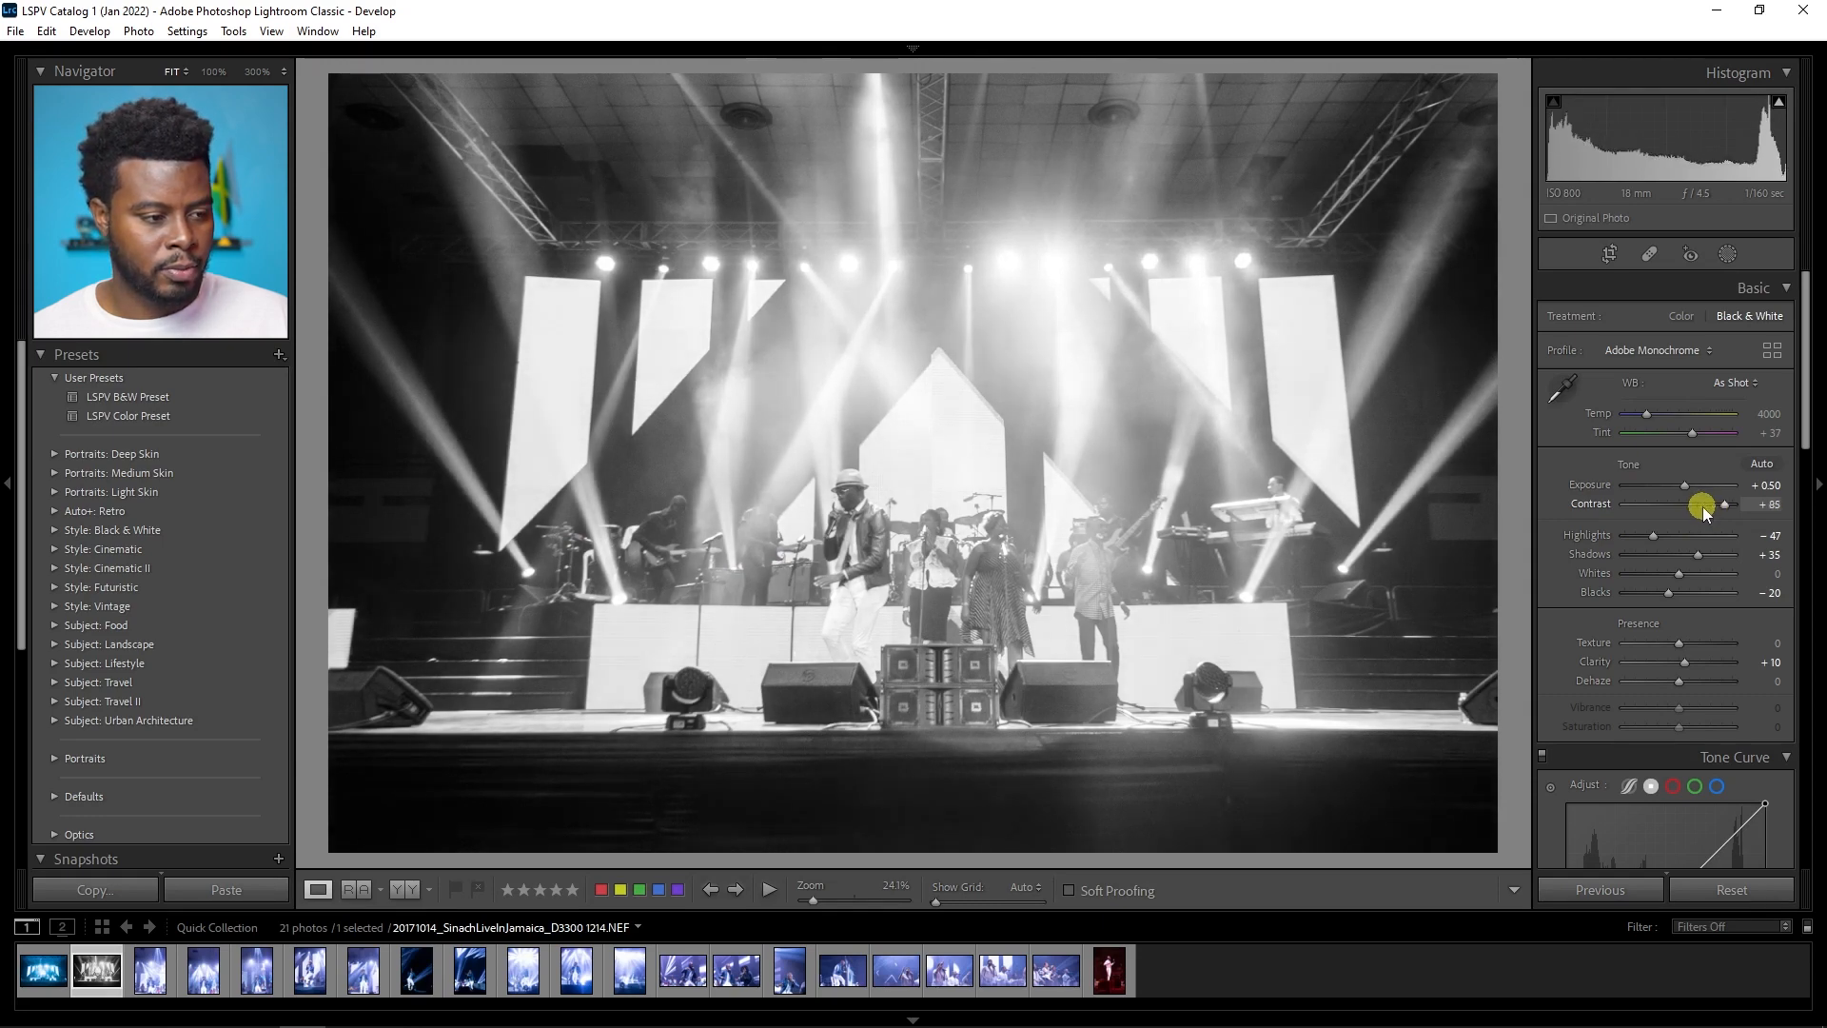
key("Down")
key("Down")
key("Down")
key("Down")
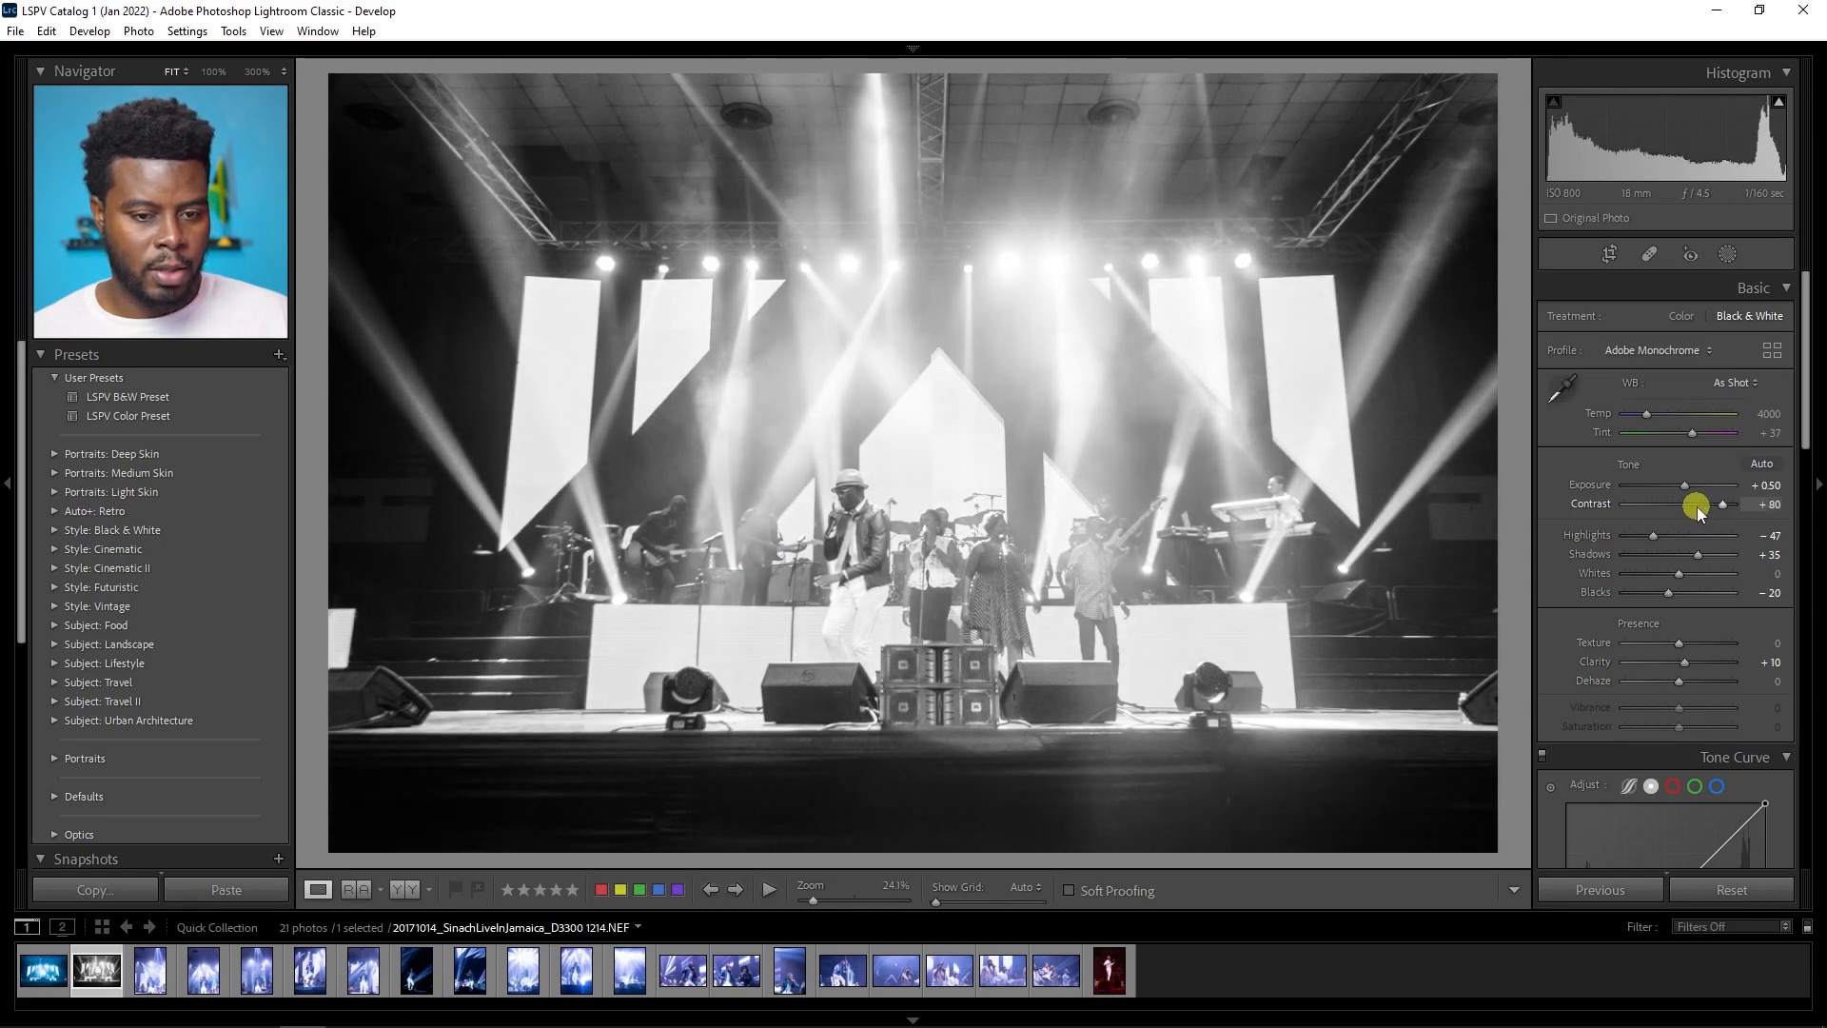
key("Down")
key("Down")
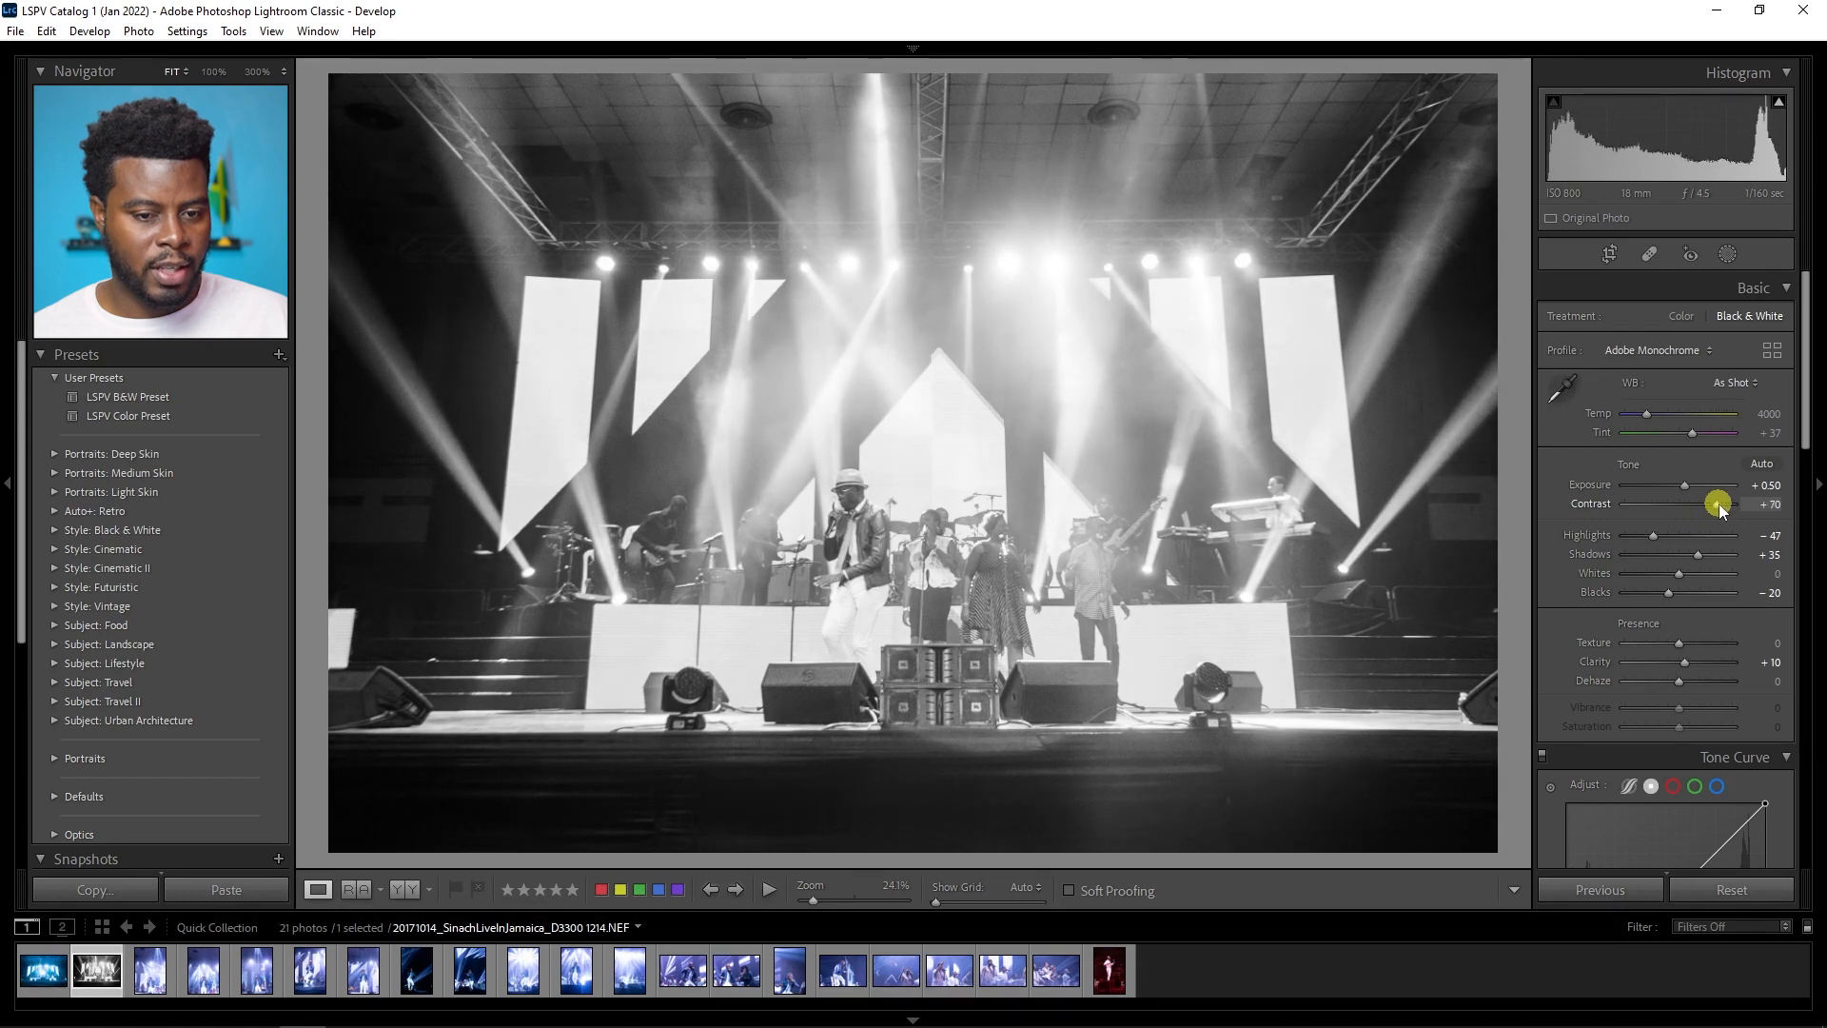
Step: Set Blacks to -40 on the black-and-white stage photo and check it against the unedited version
key("Down")
key("Down")
key("Down")
key("Down")
key("Up")
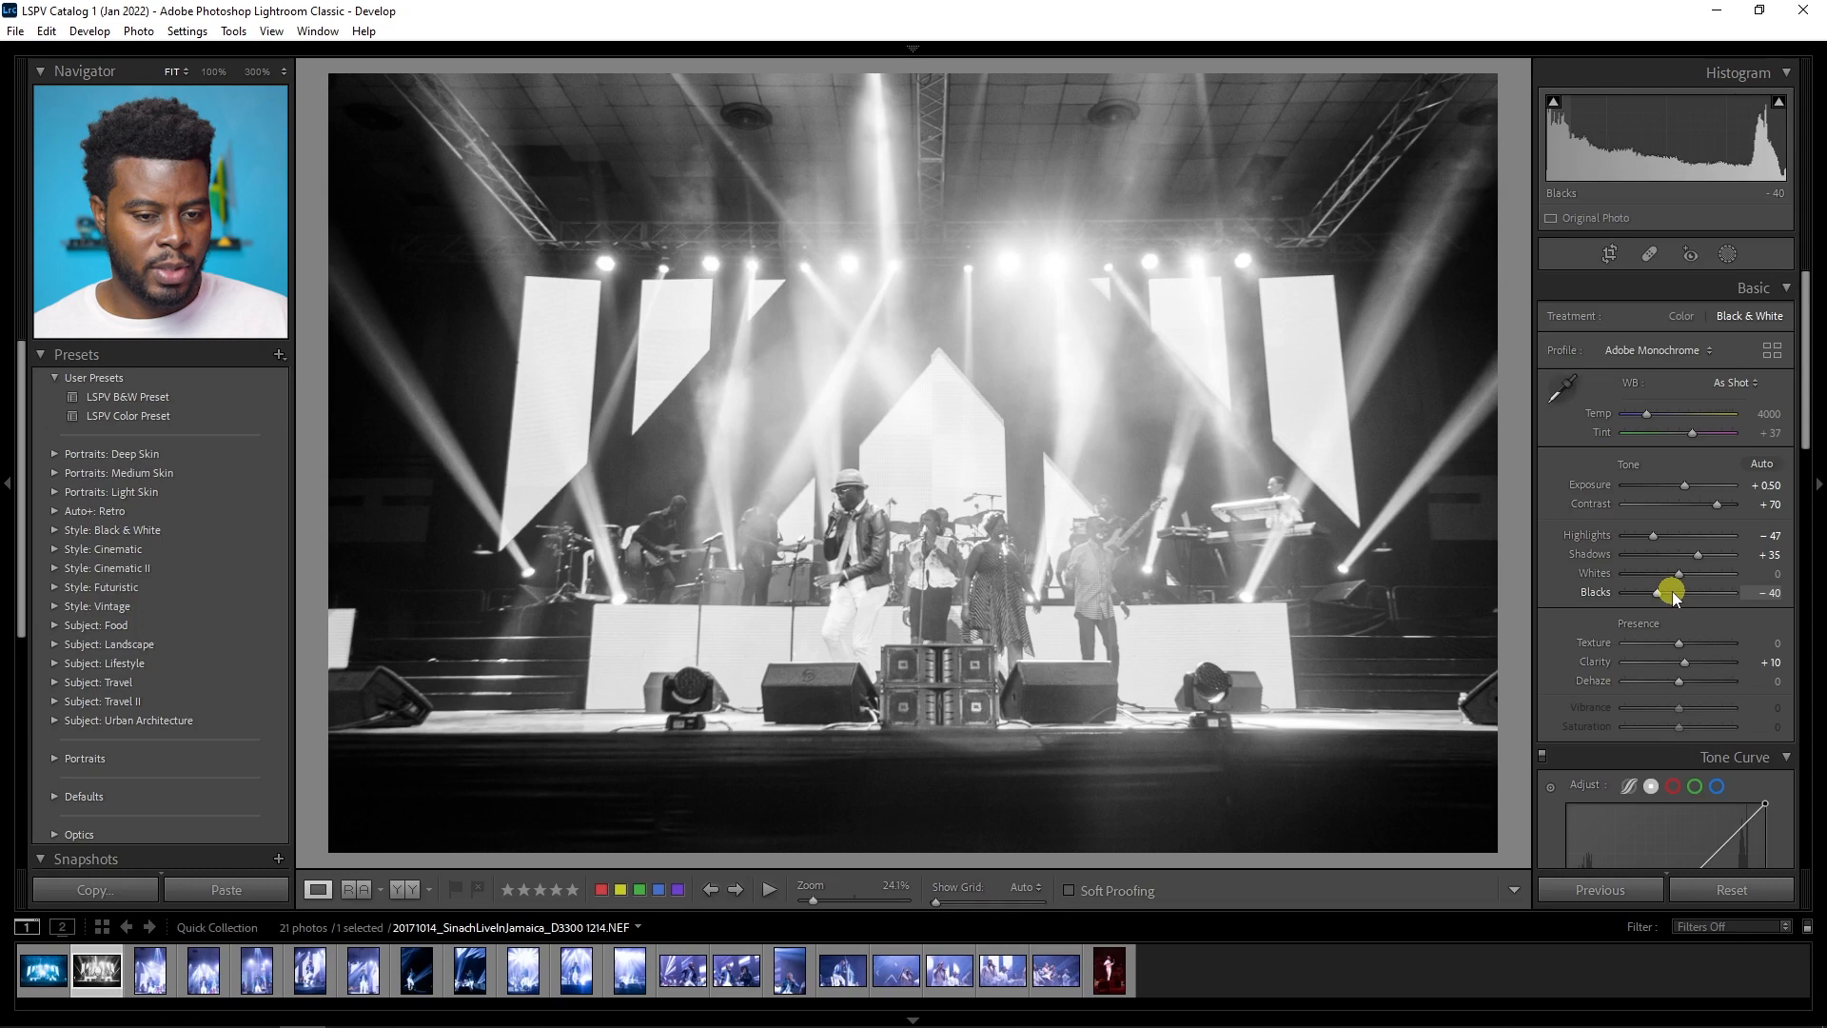
key("y")
key("y")
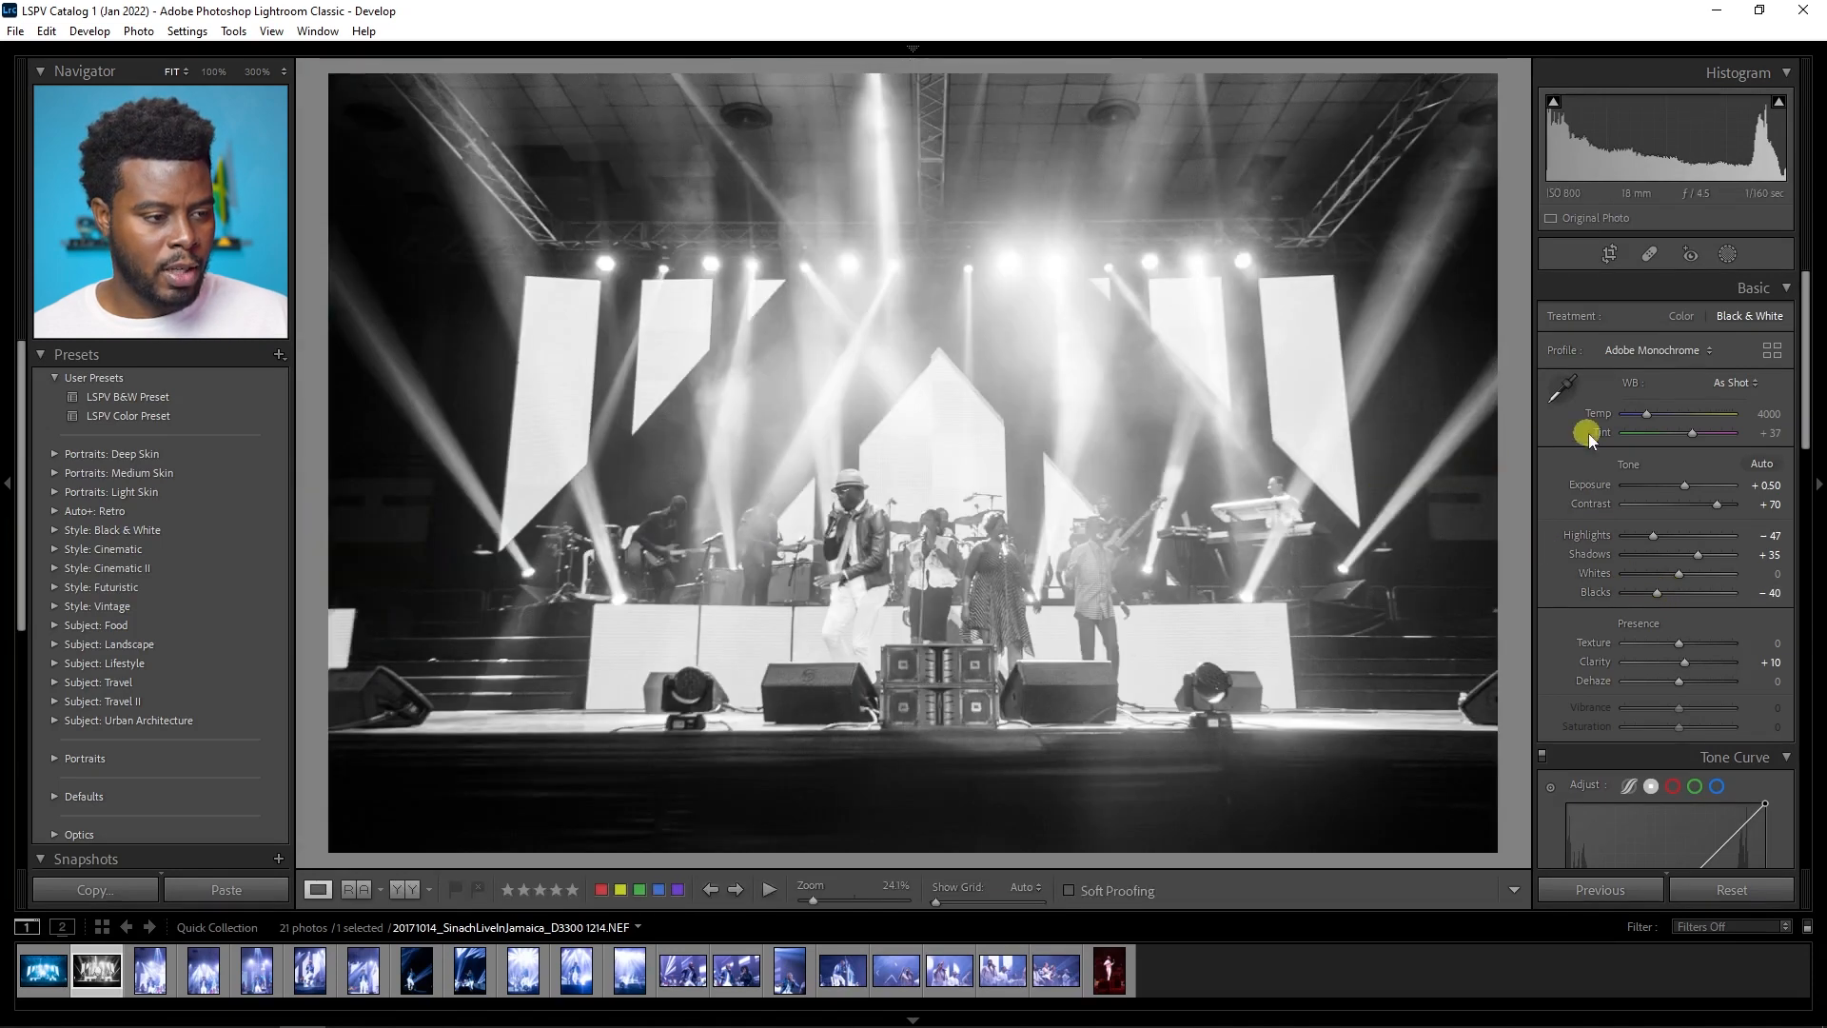
Step: Set the lens profile correction's Vignetting amount to 200 on the black-and-white stage photo, with the photo info overlay shown
scroll(1603, 433, "down", 15)
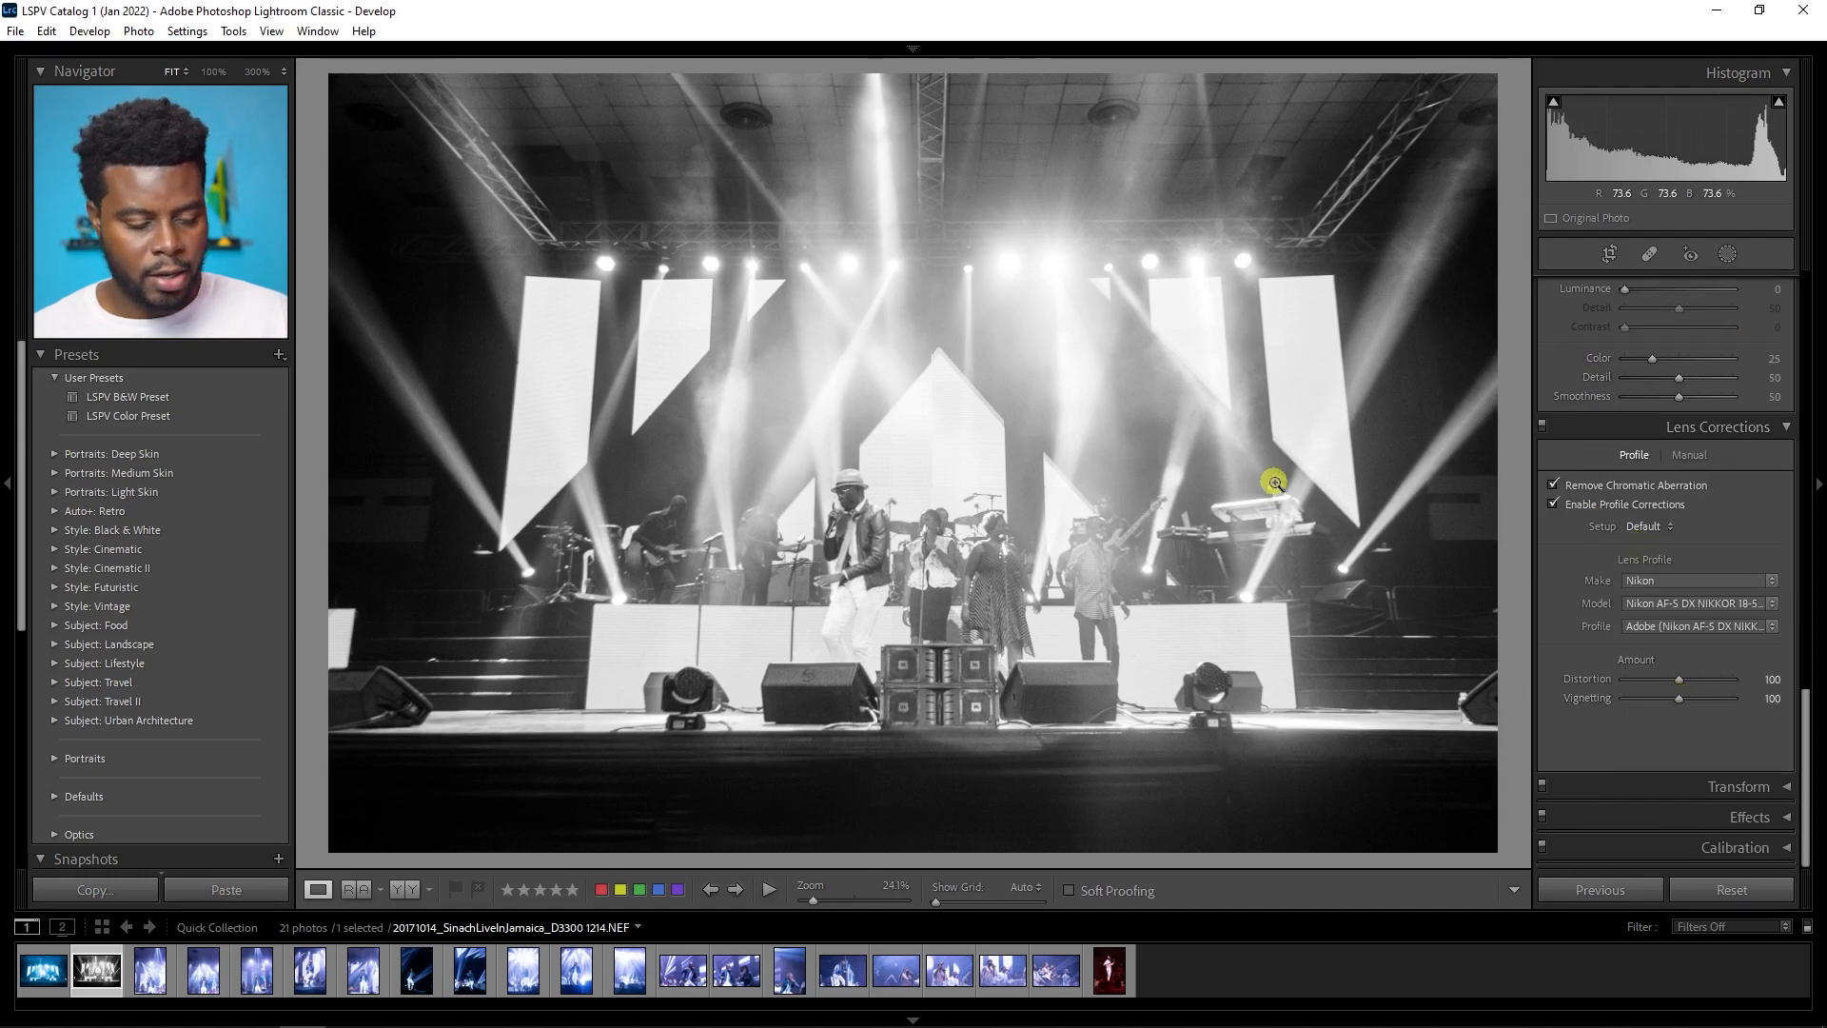
key("i")
key("i")
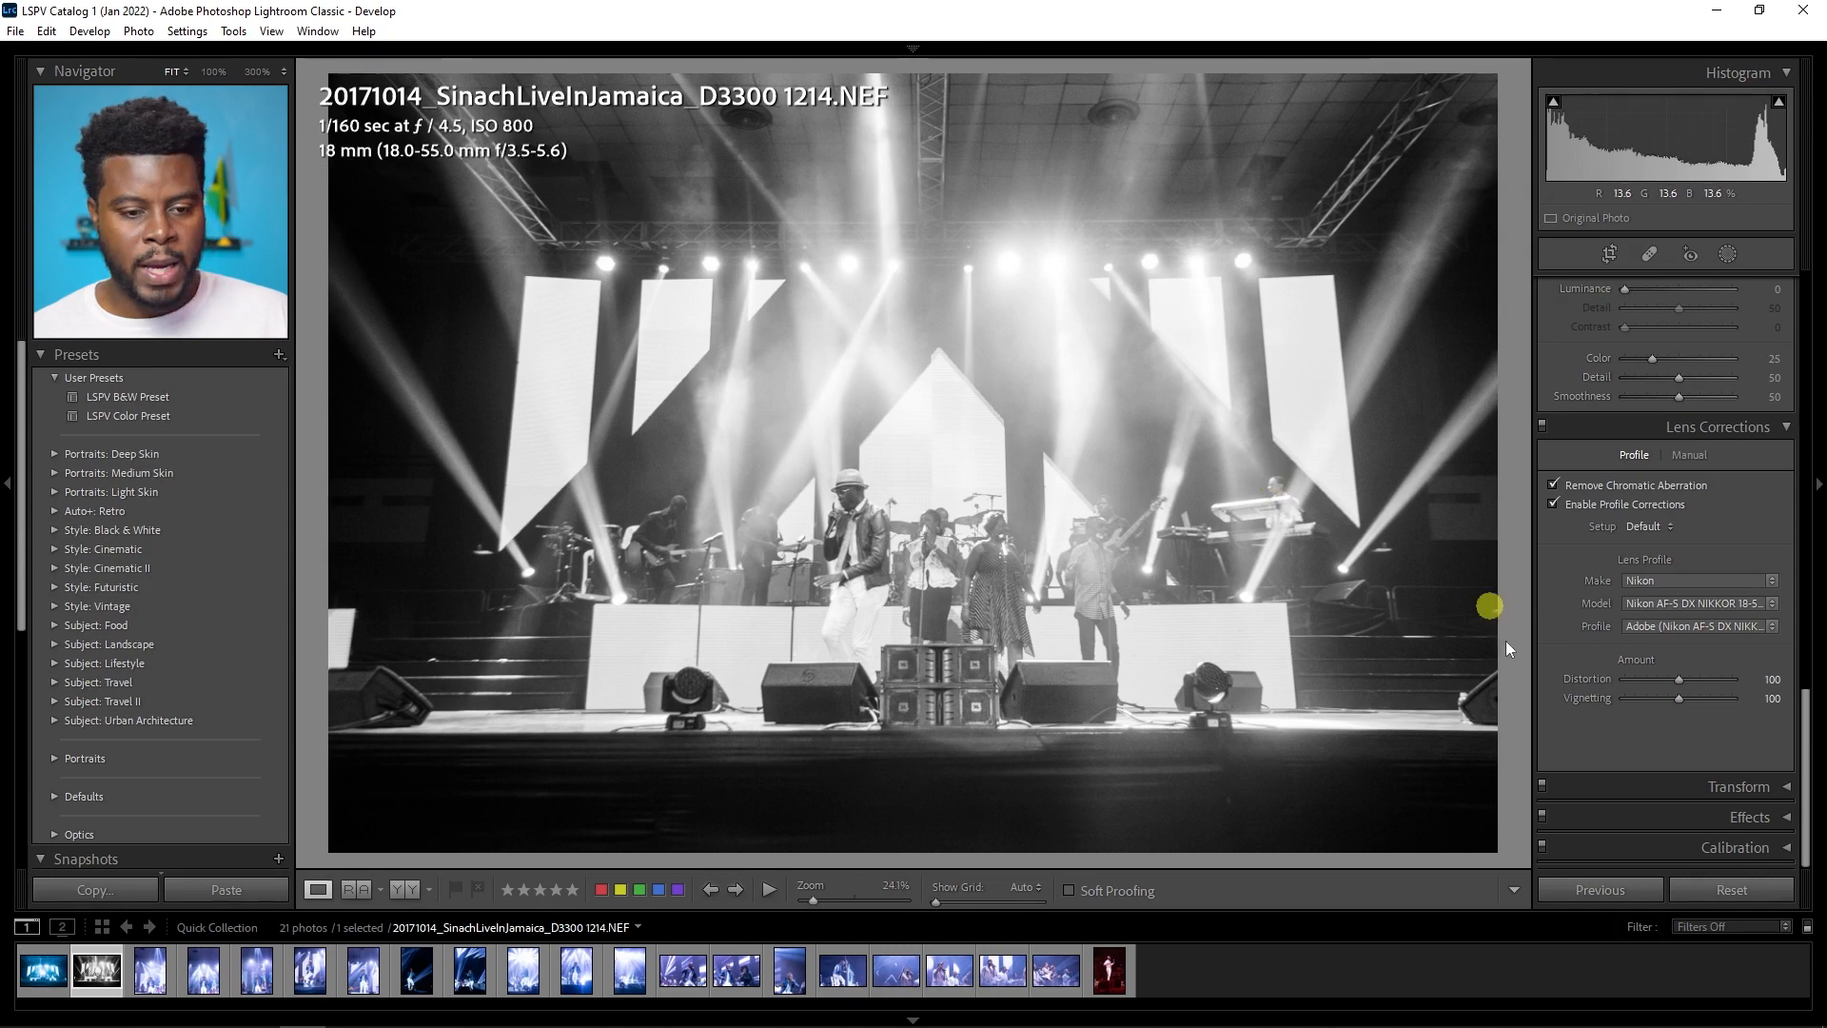
left_click_drag(1680, 701, 1745, 701)
Step: Review the photo's capture date, dimensions and exposure settings in the info overlay, and hide the overlay
key("i")
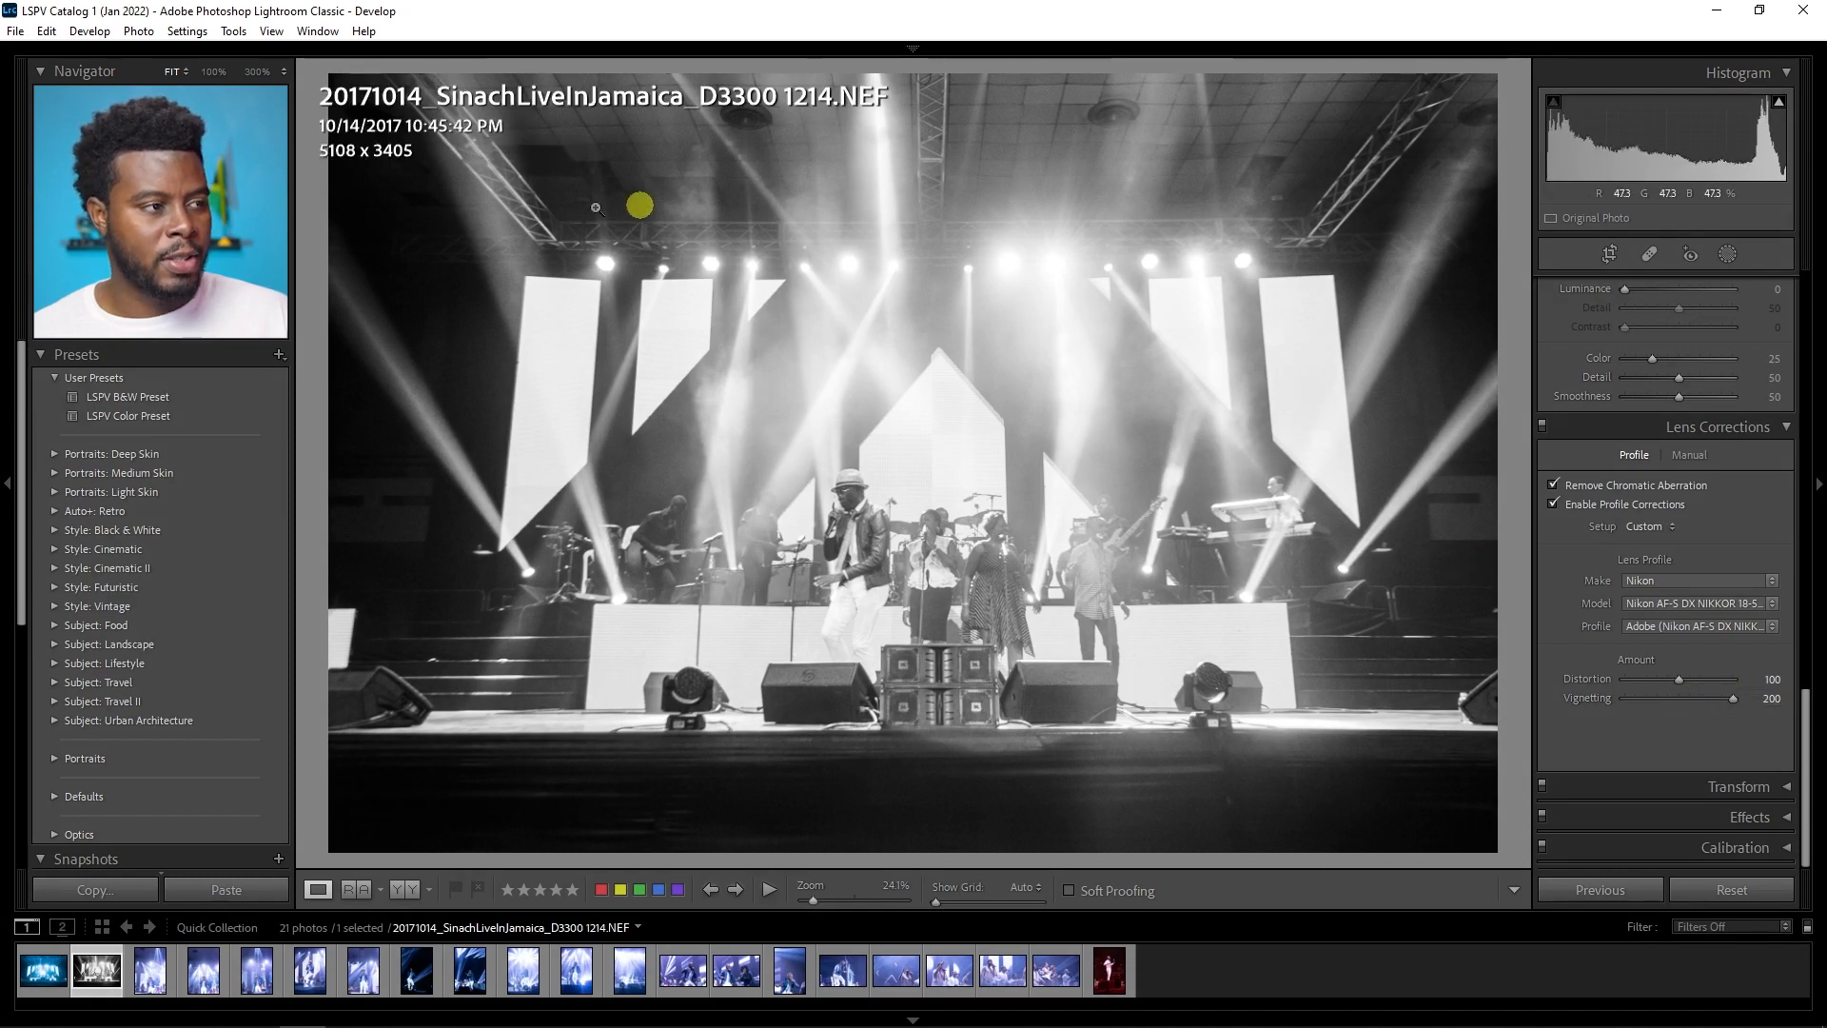
key("i")
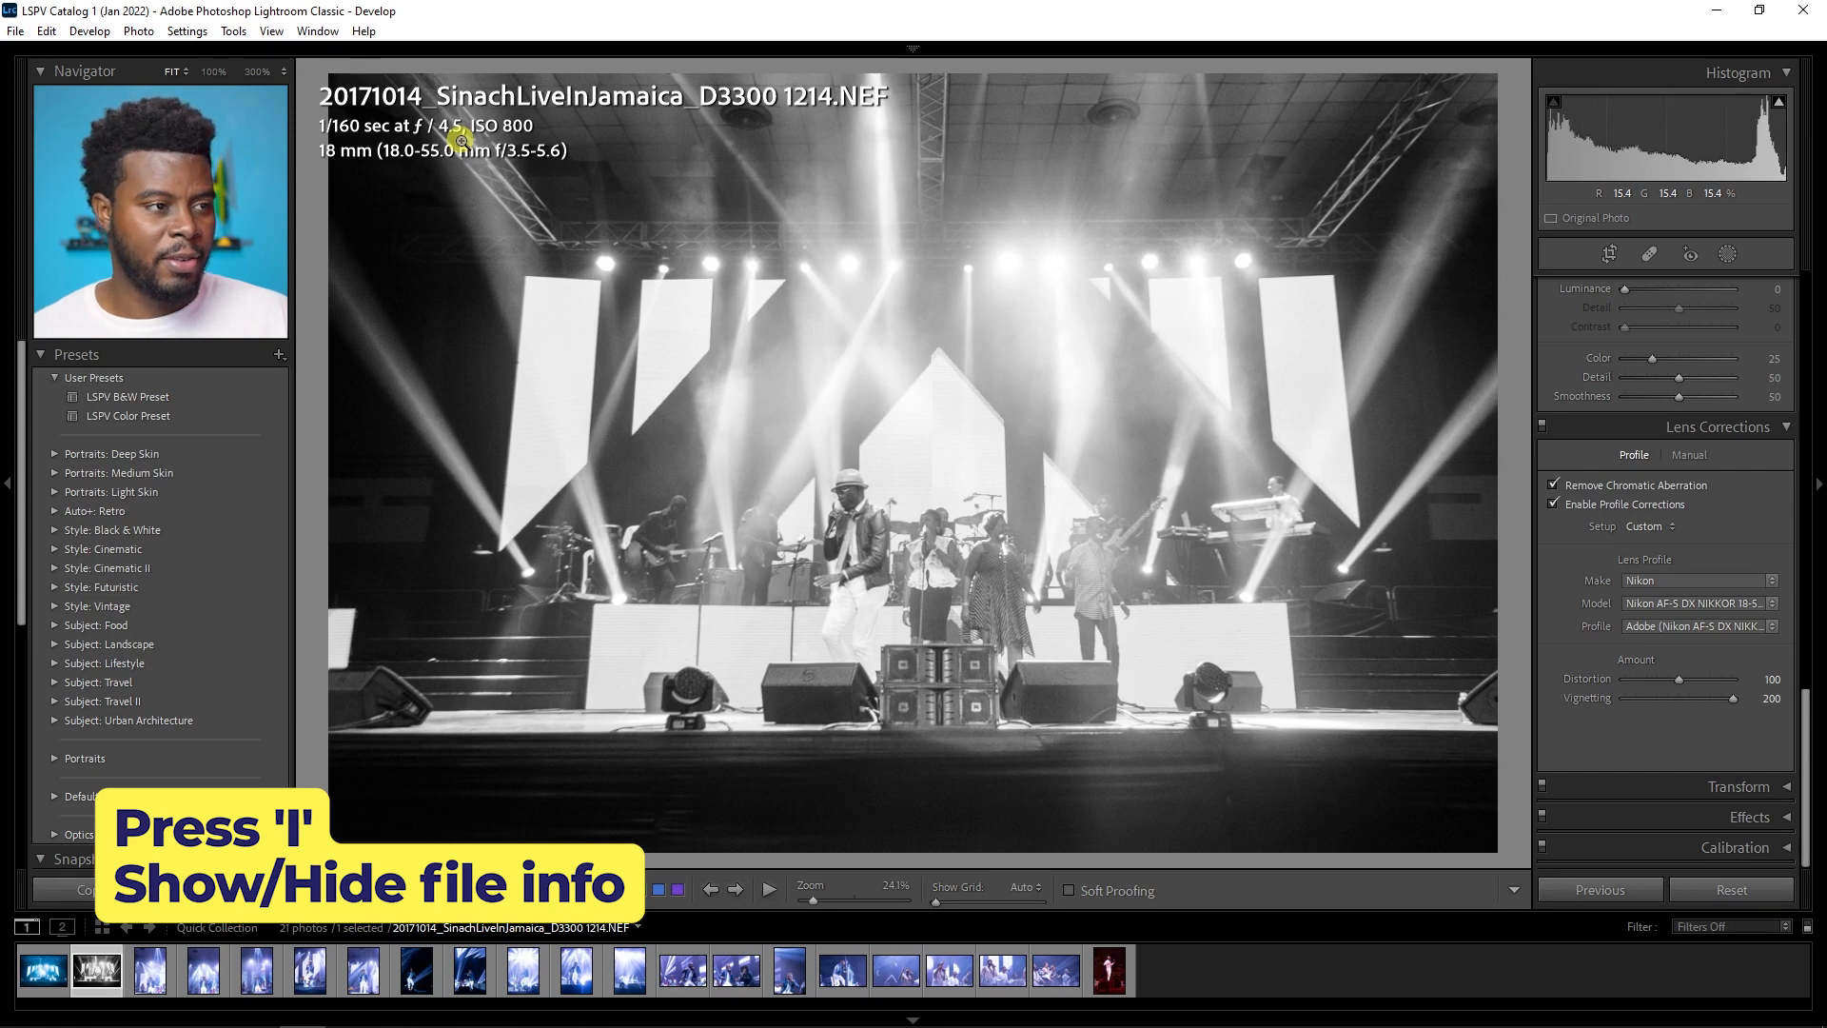
key("i")
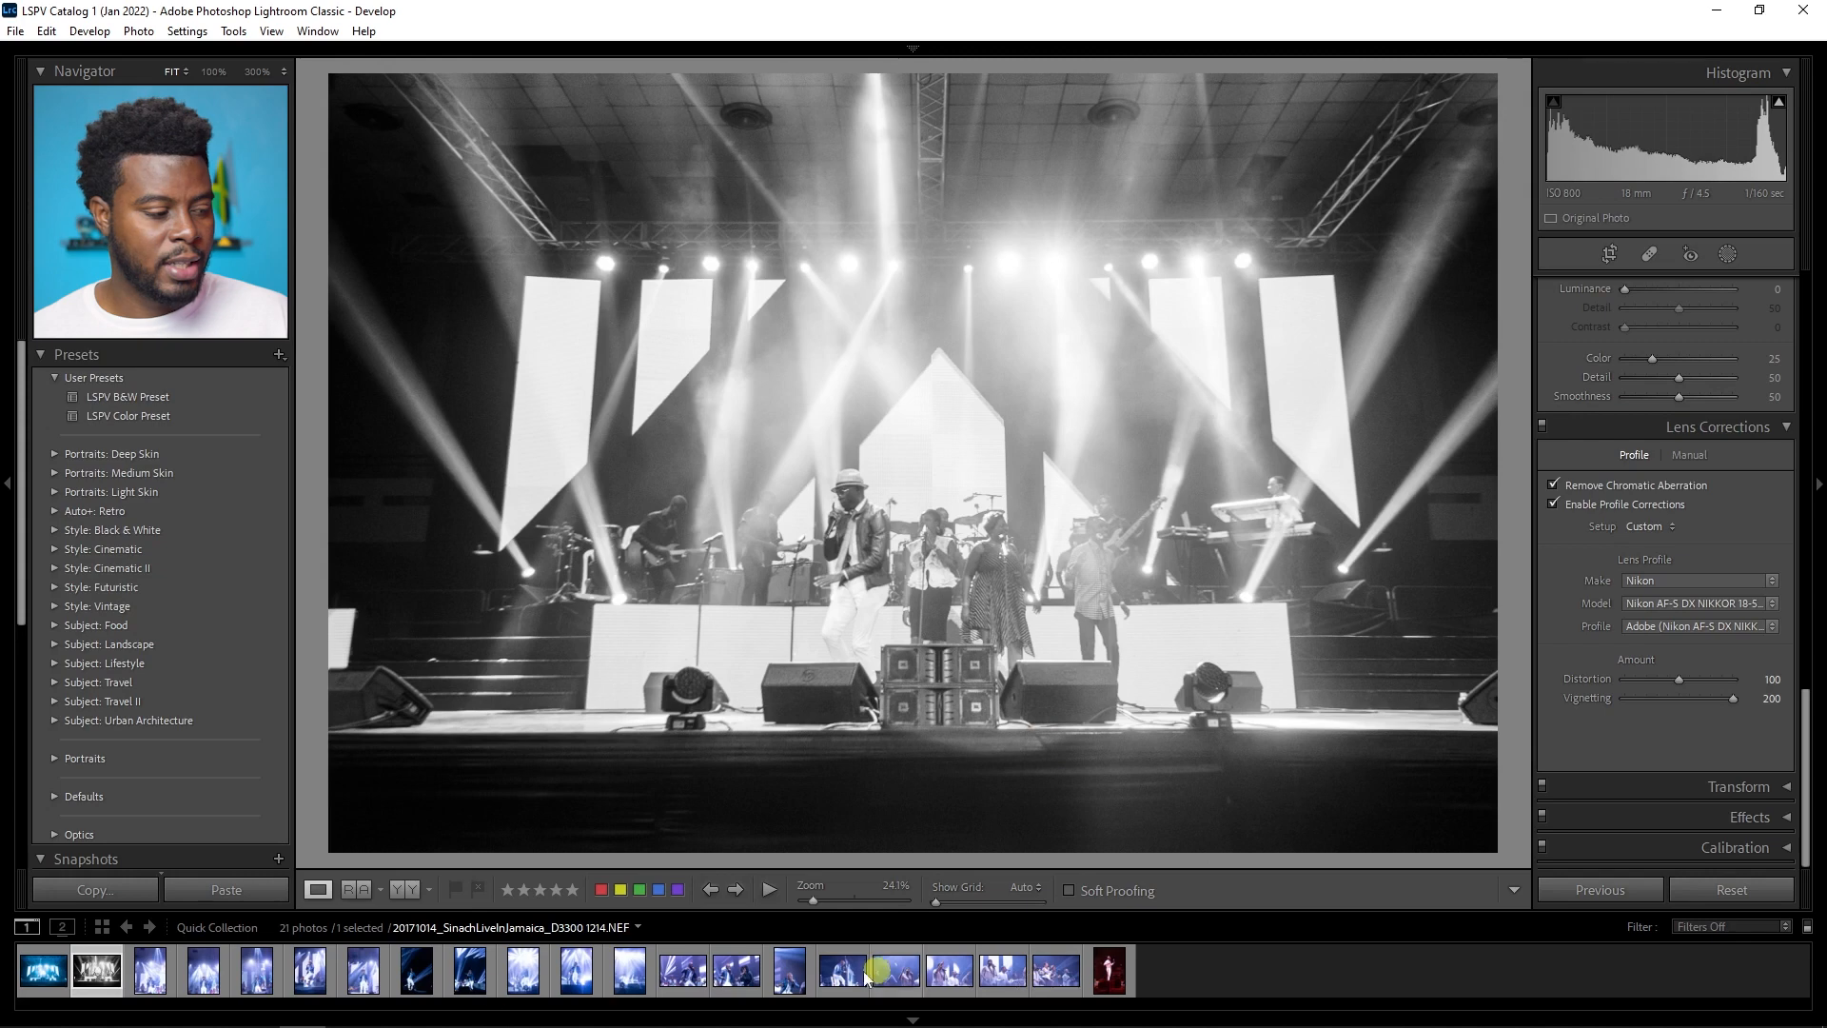
Step: Apply the LSPV Color Preset to photo 1217 and crop it tighter around the singer with a slight straightening
left_click(150, 971)
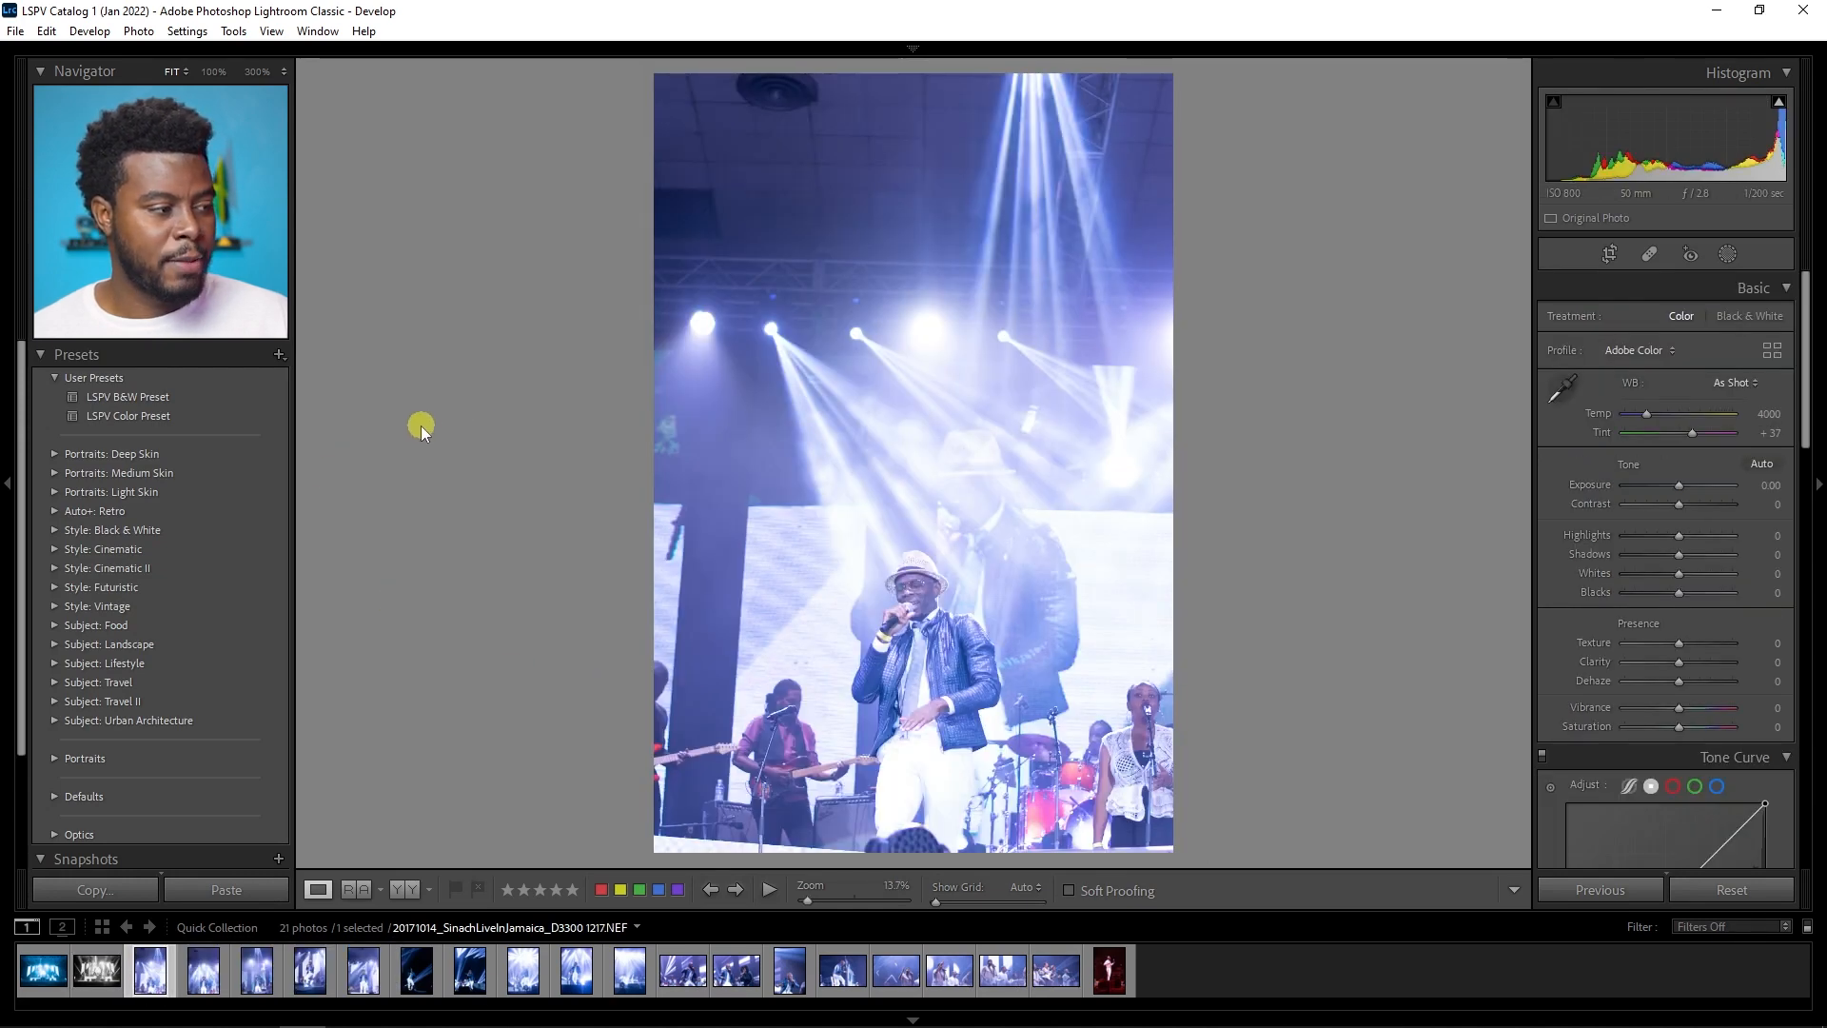
left_click(171, 417)
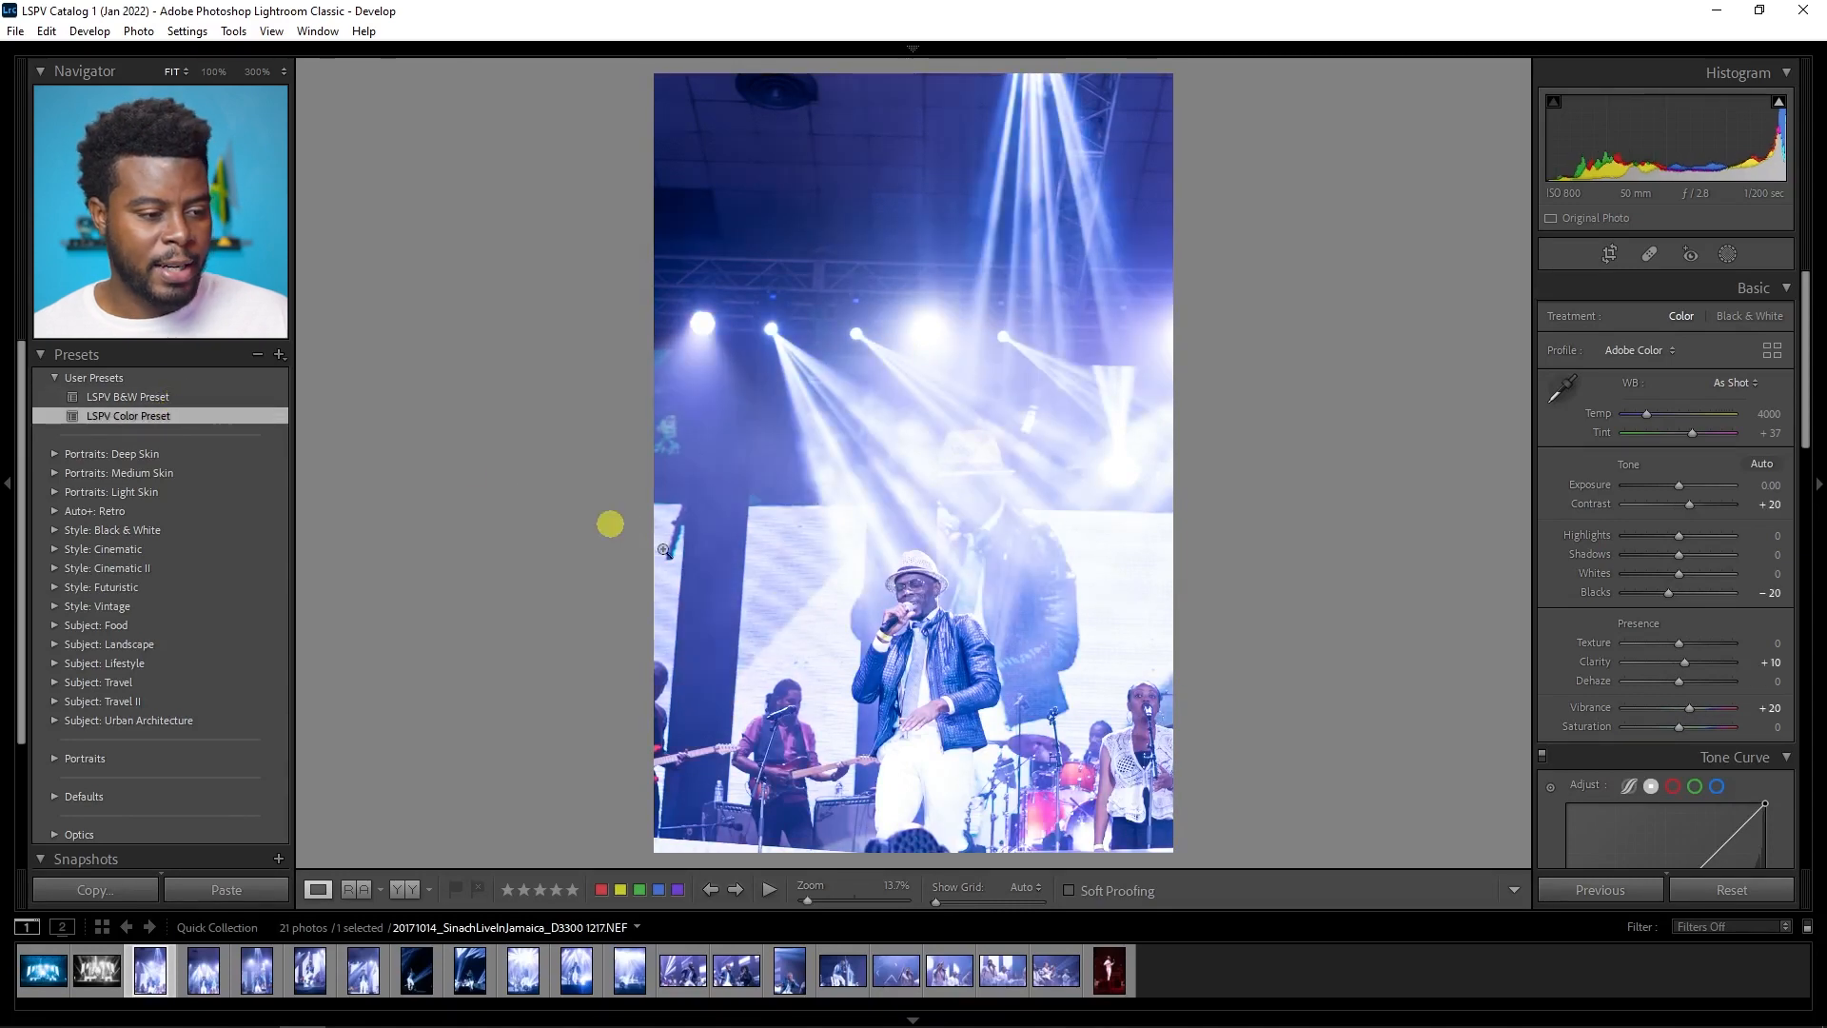
key("r")
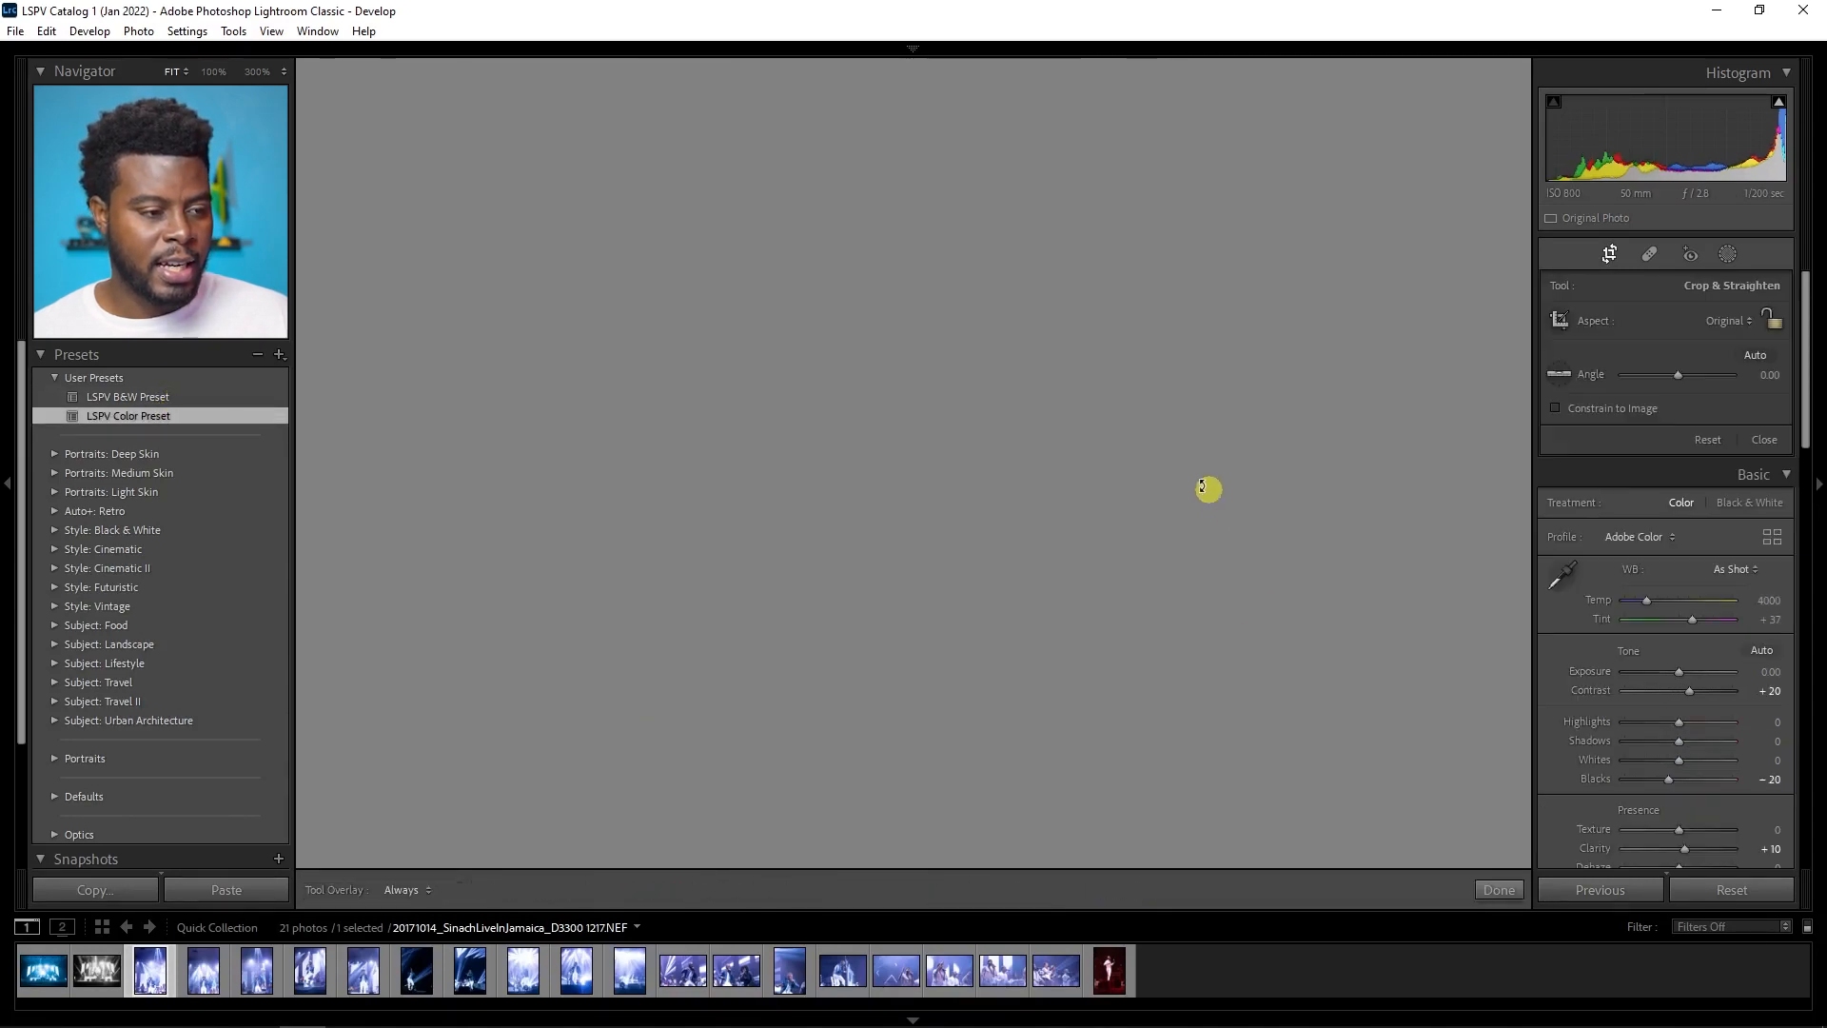
left_click_drag(659, 81, 671, 135)
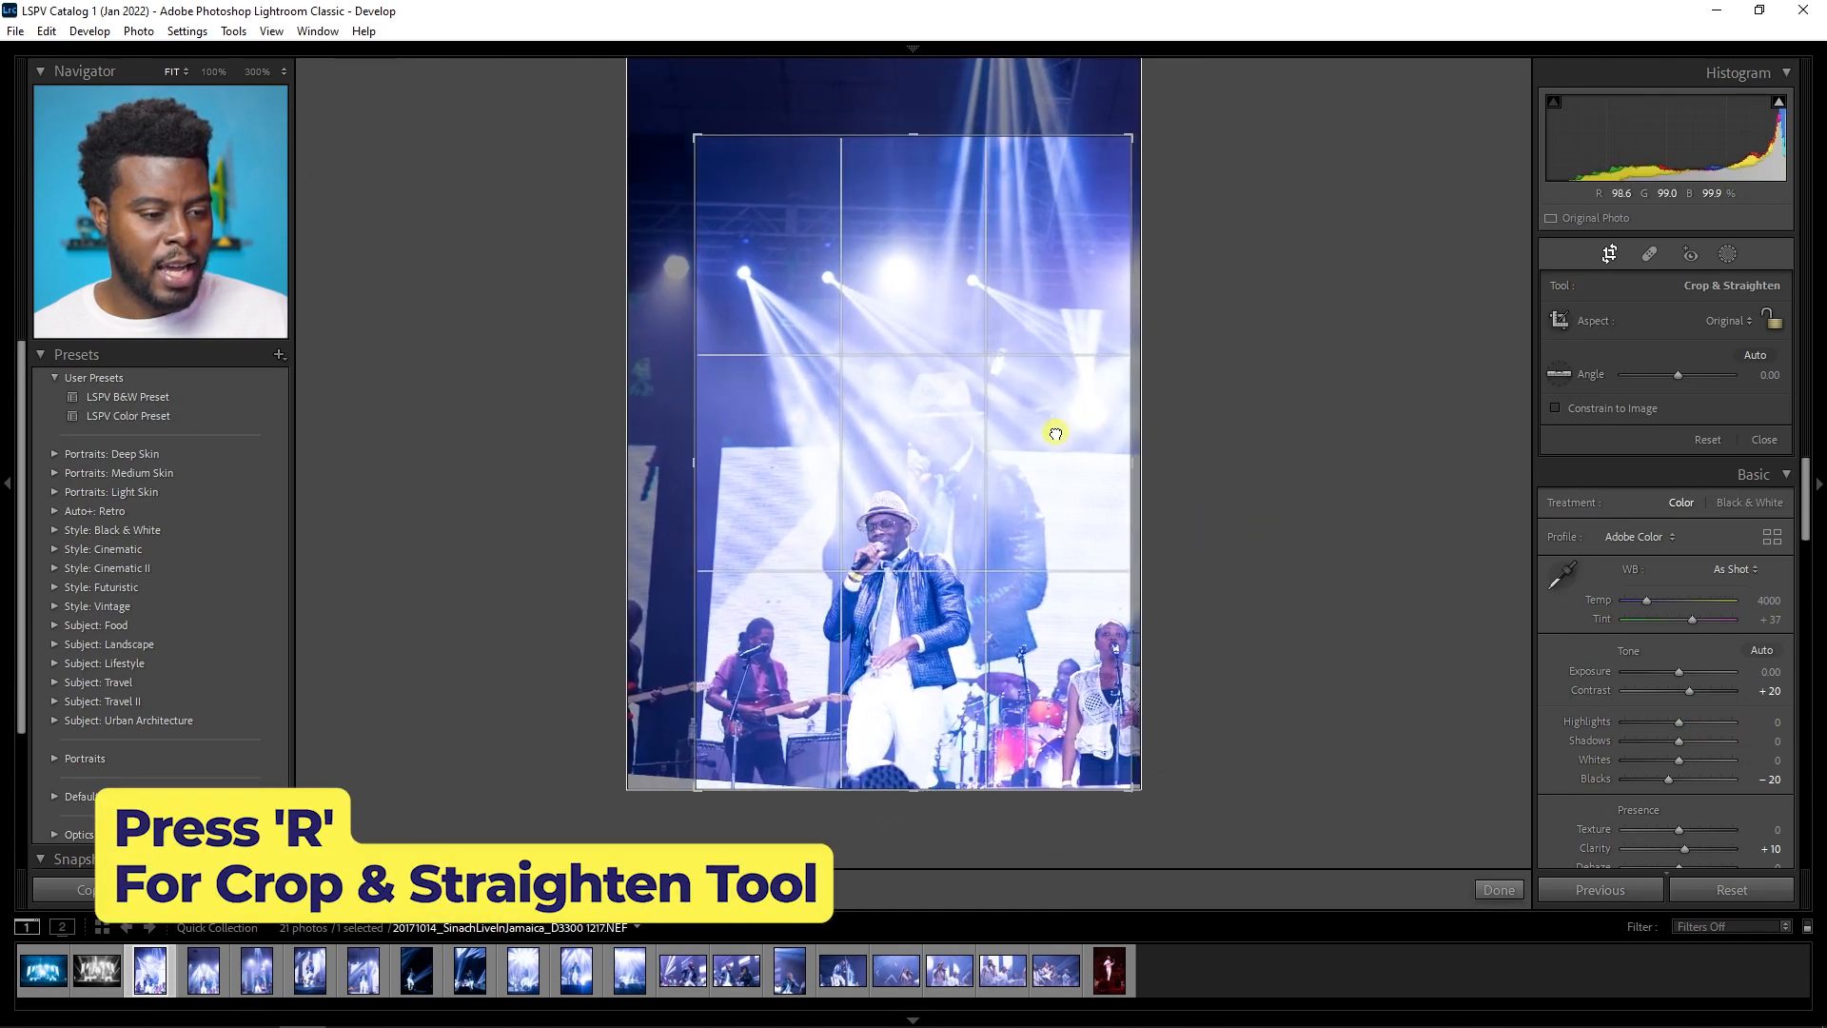
left_click_drag(1176, 489, 1185, 473)
left_click_drag(1134, 136, 1097, 190)
left_click_drag(1037, 273, 1052, 203)
key("Return")
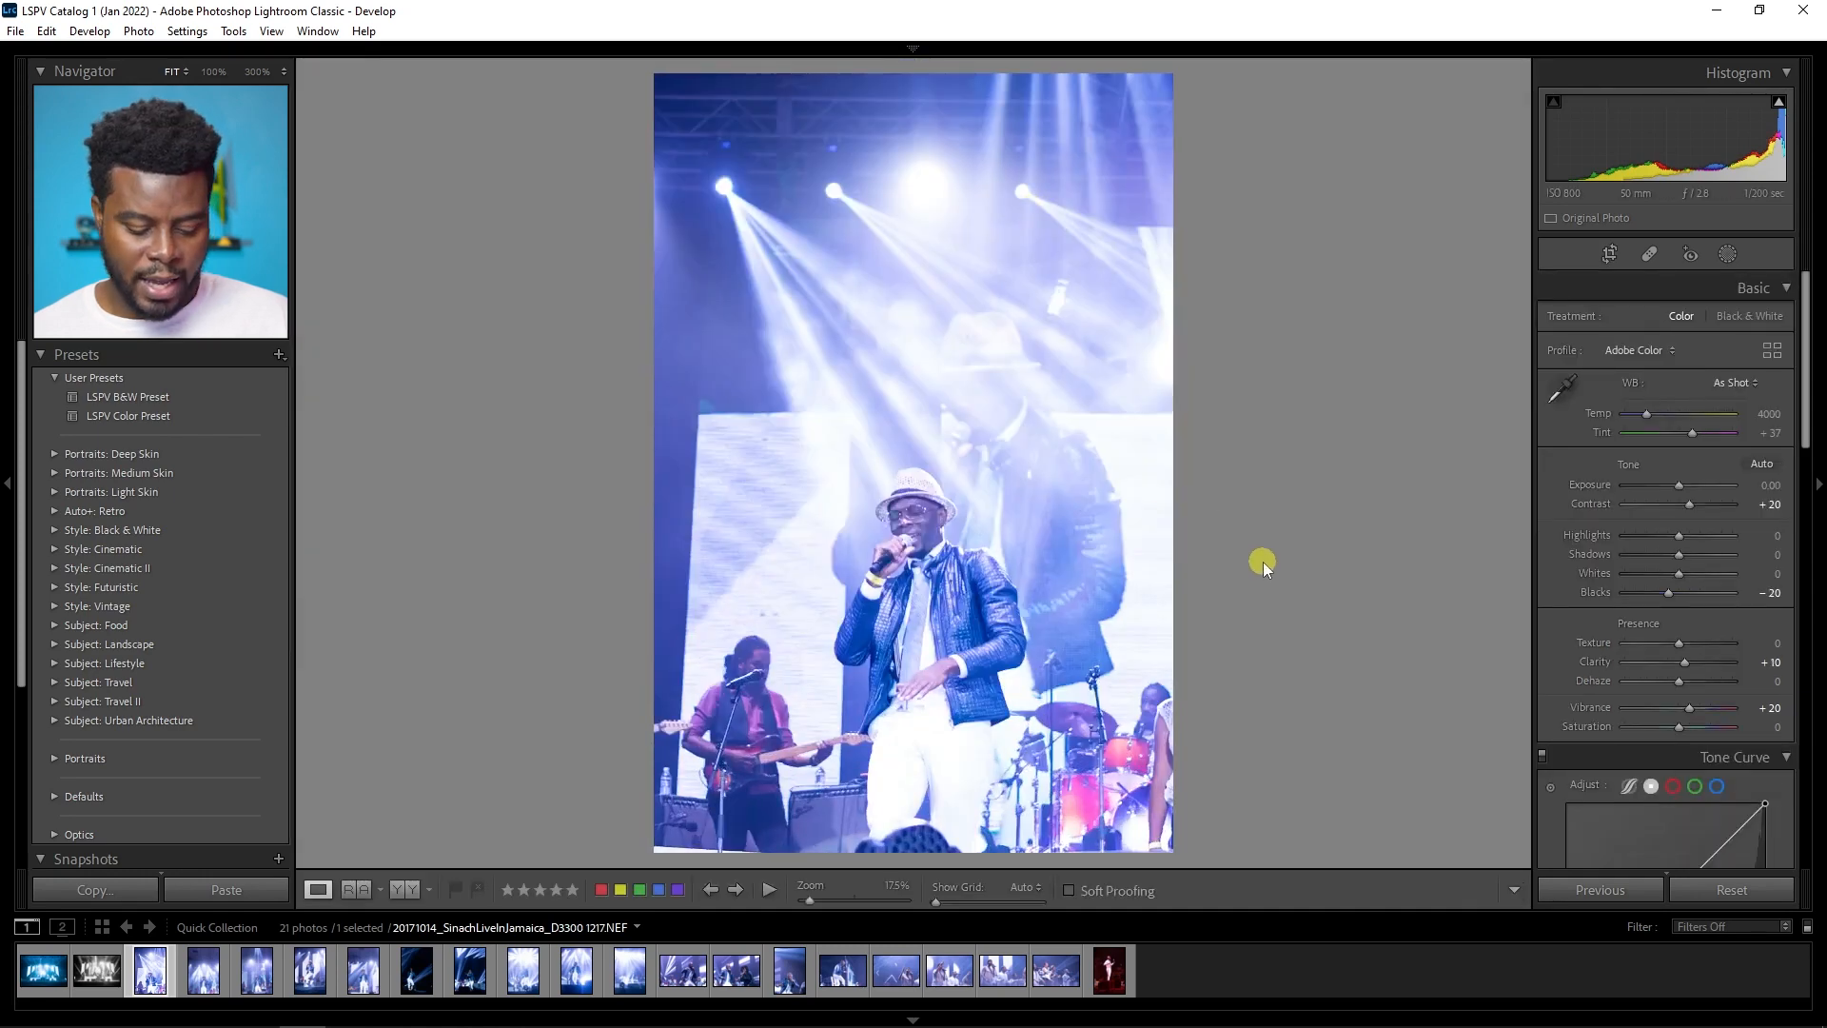
Step: Set the Blue hue to -20 on the cropped singer photo and compare it with the unedited version
key("f")
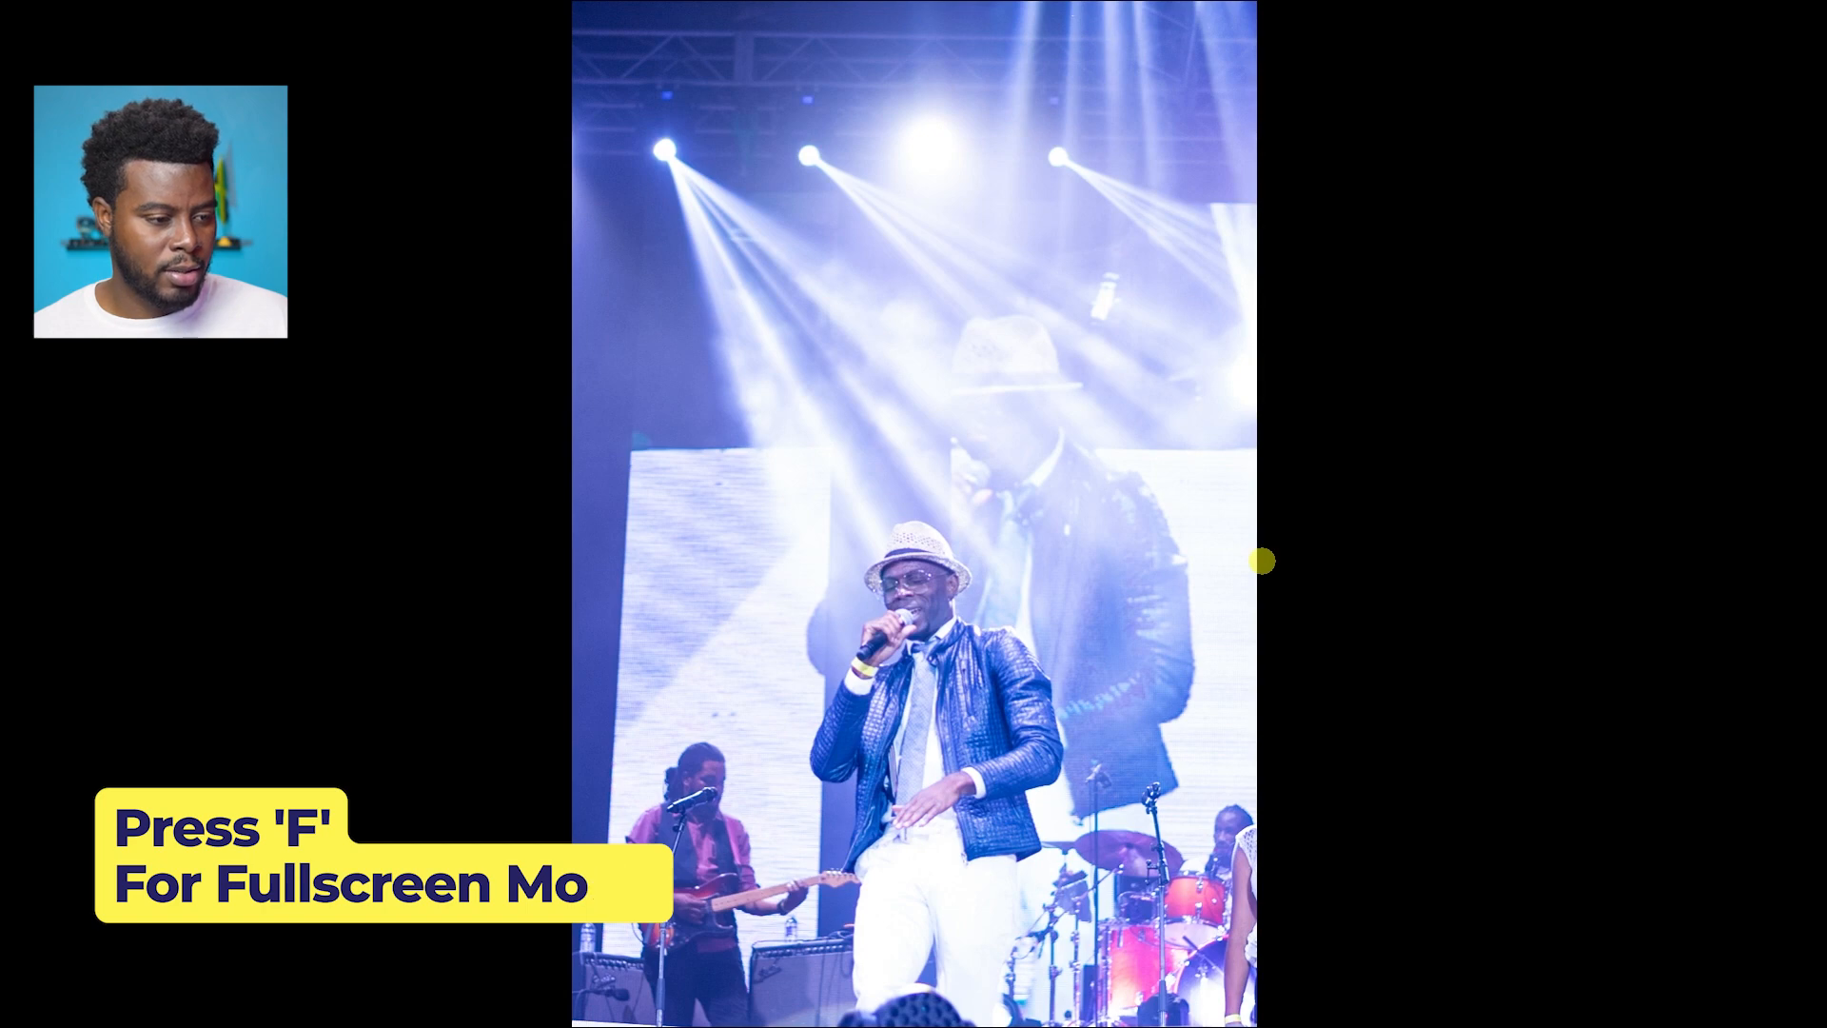
key("f")
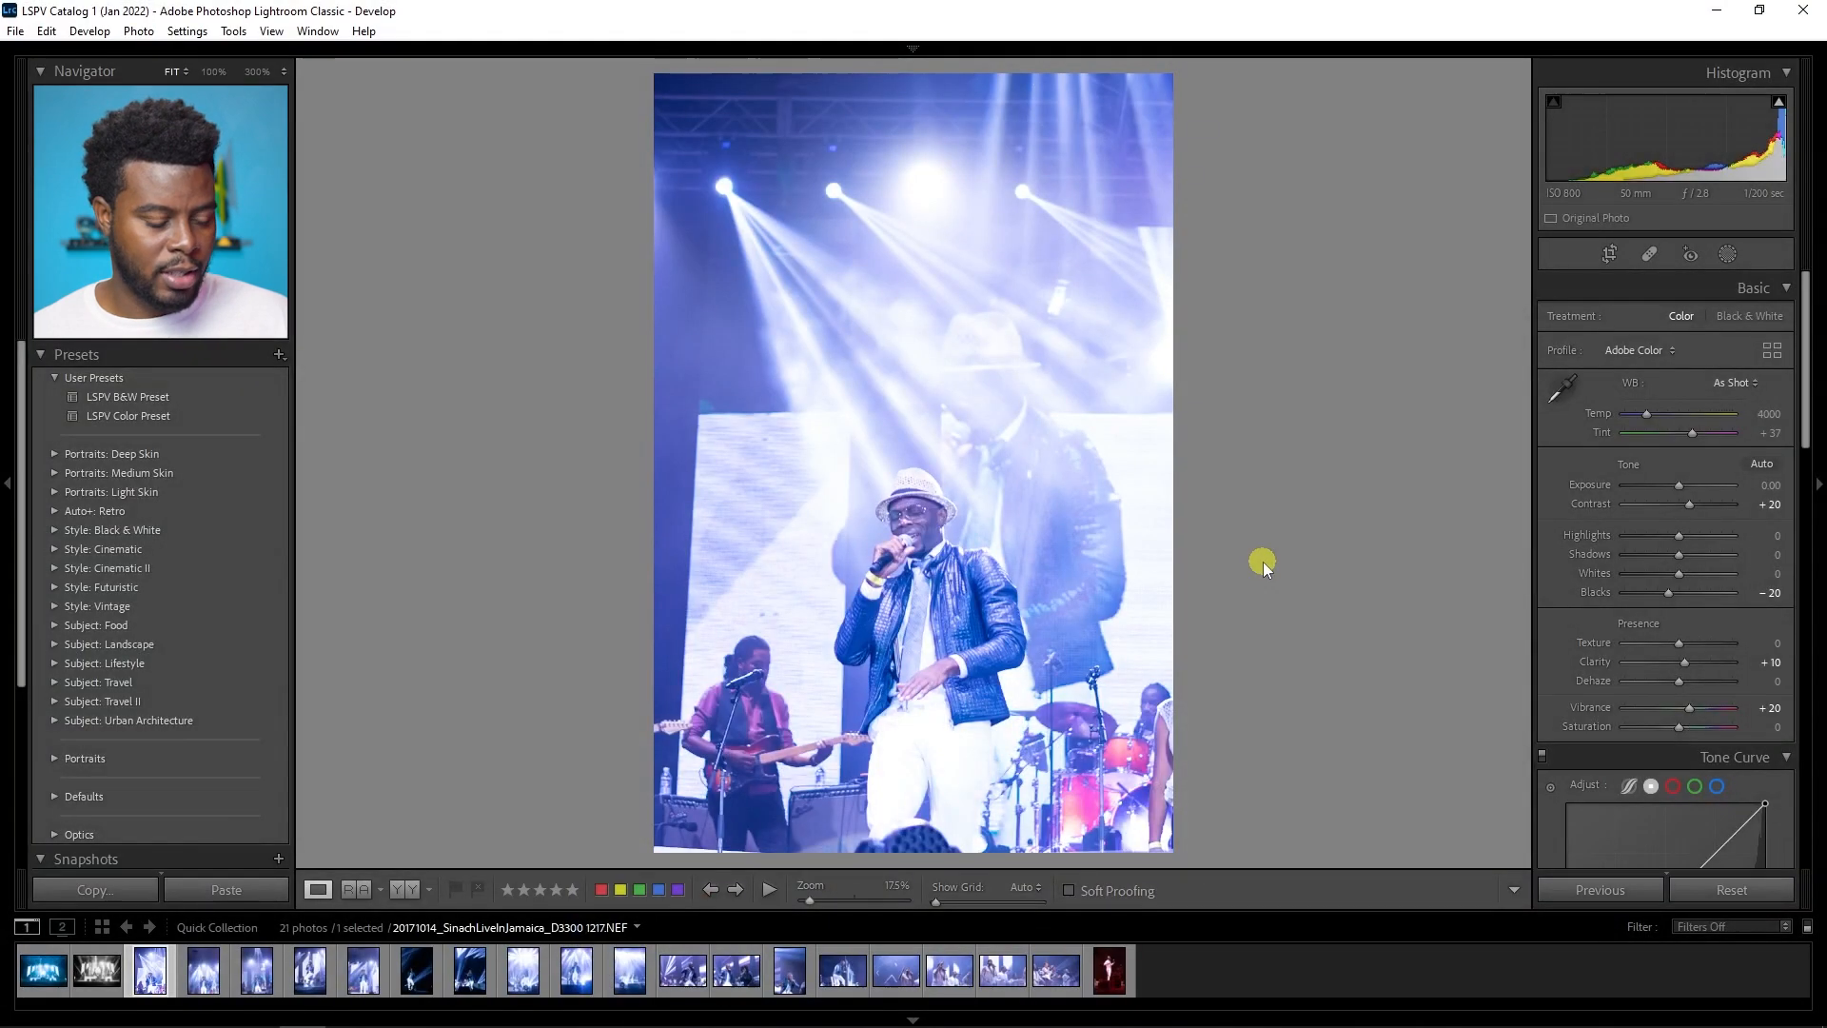
key("y")
key("y")
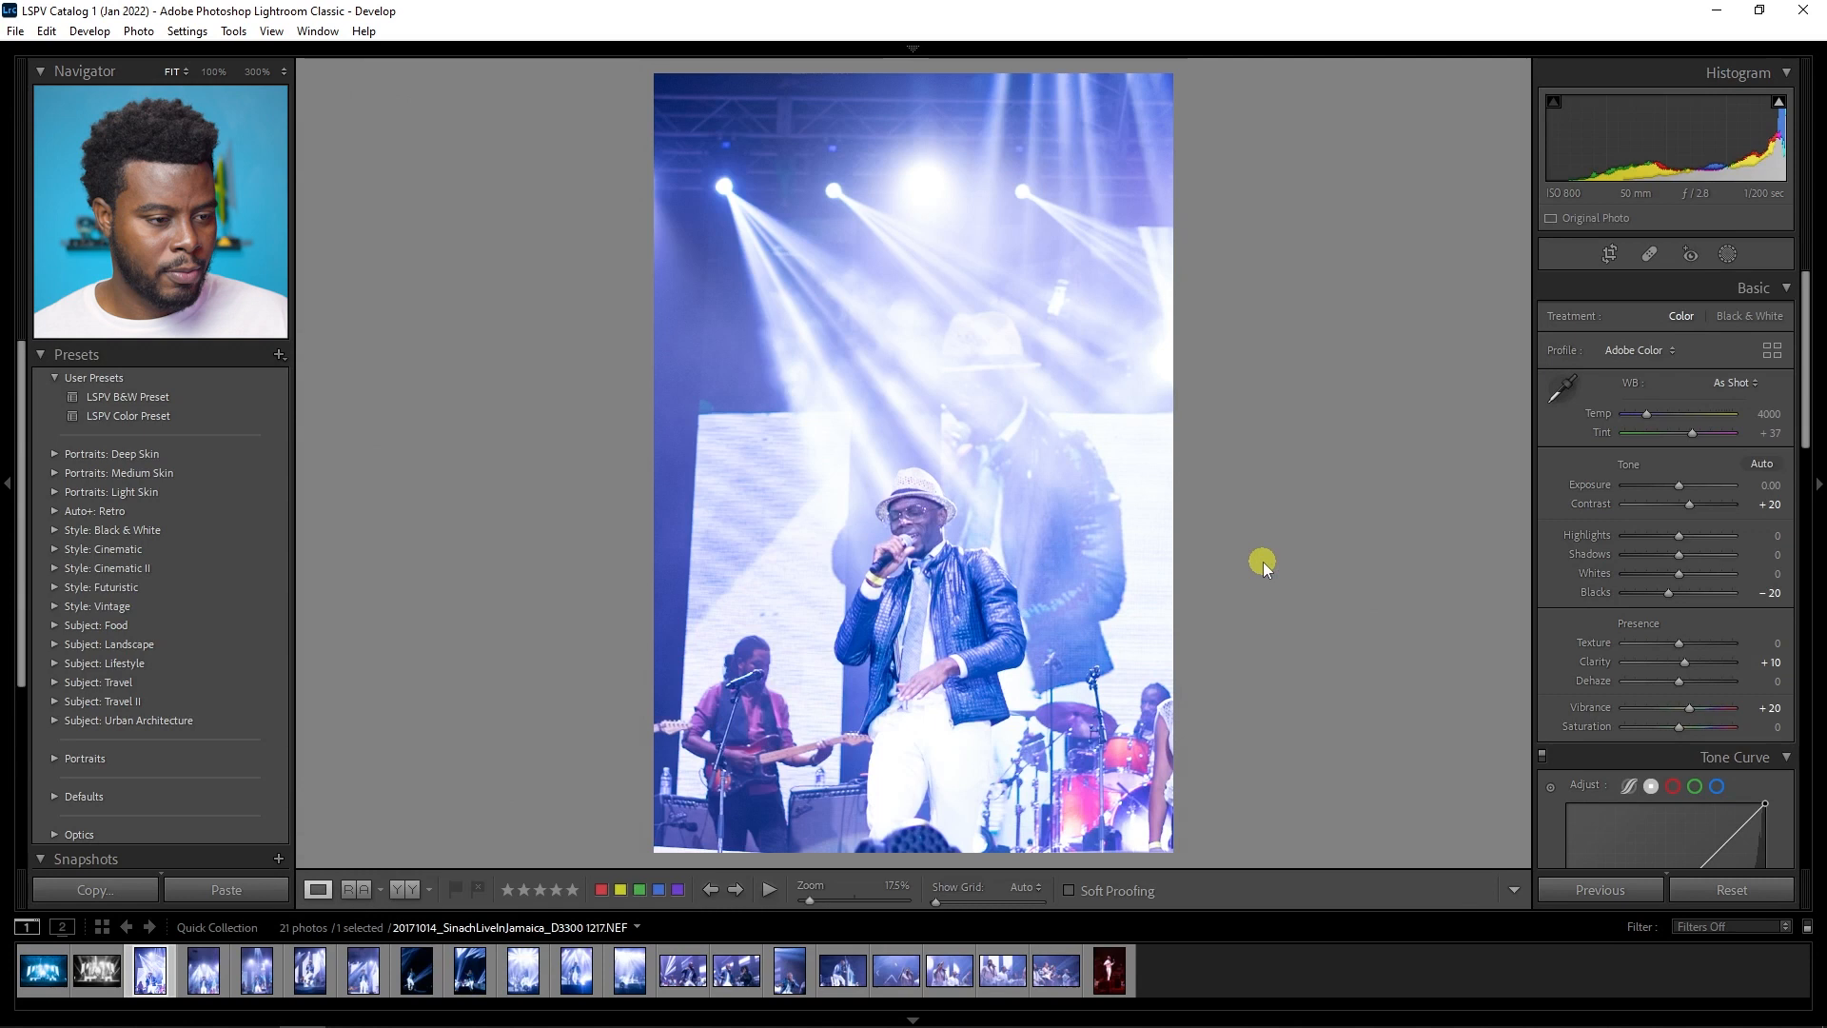
scroll(1590, 522, "down", 10)
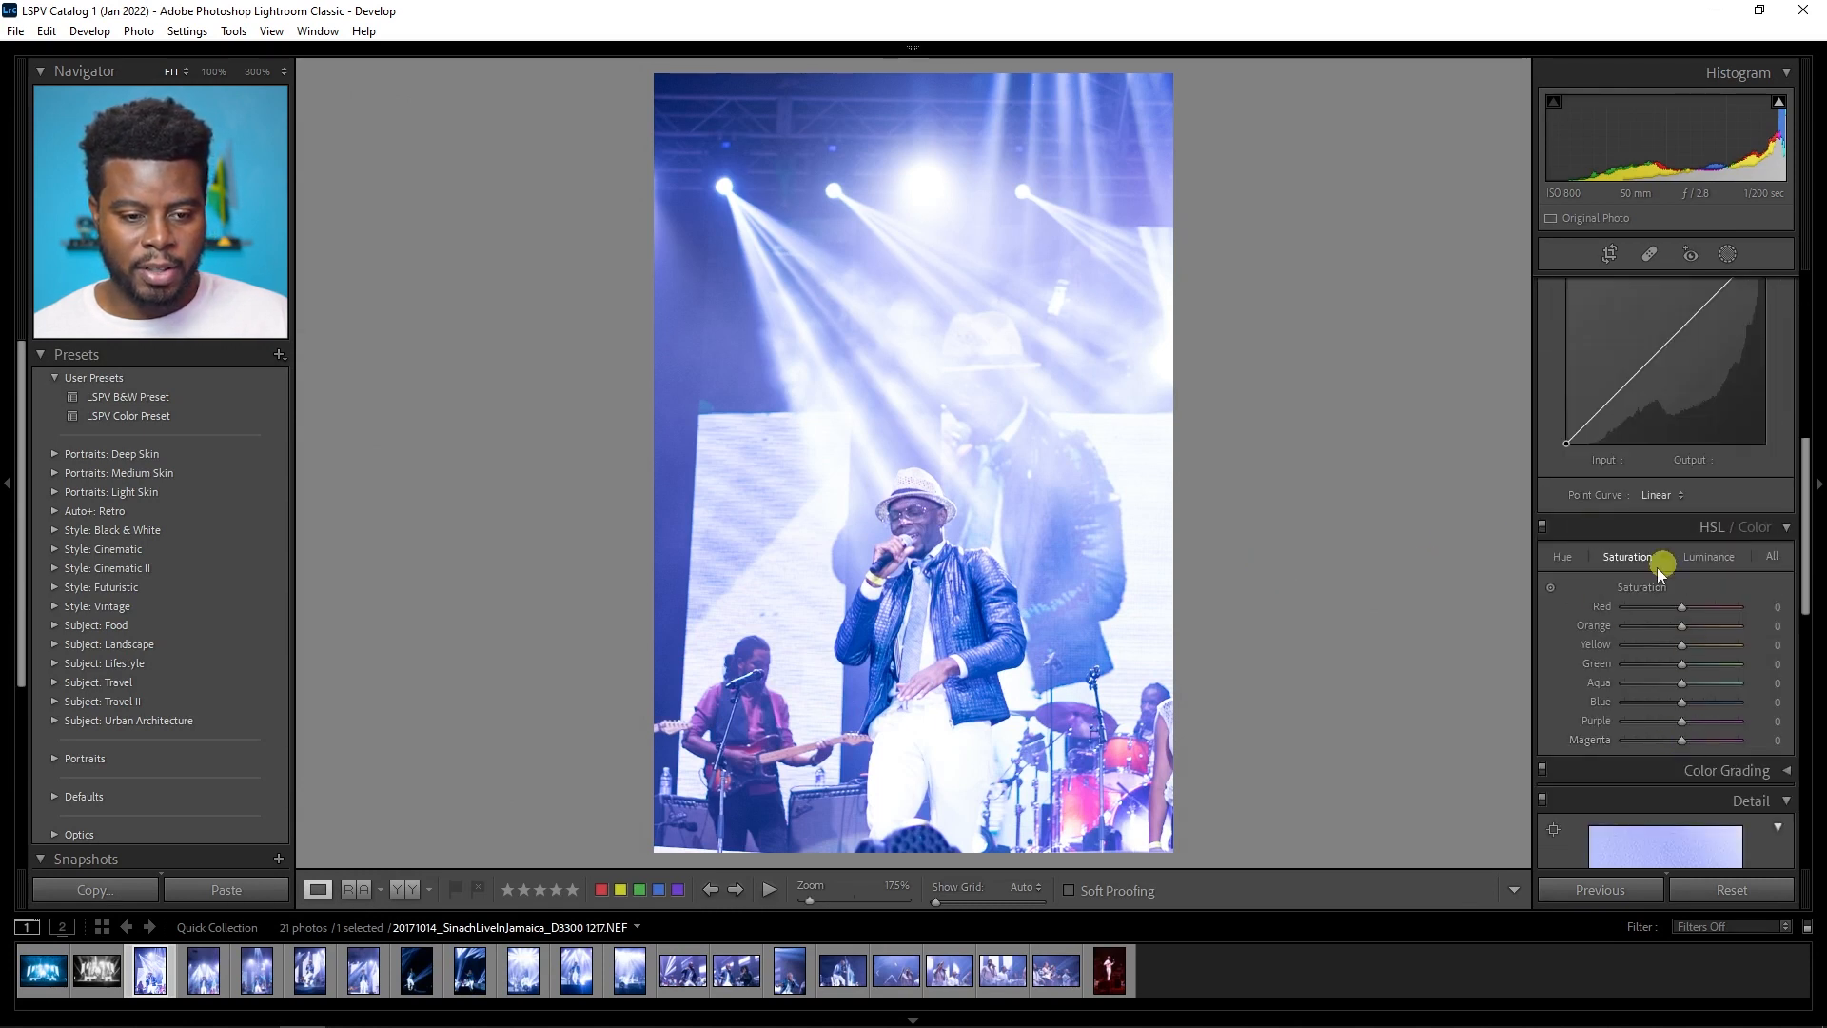
left_click(1563, 560)
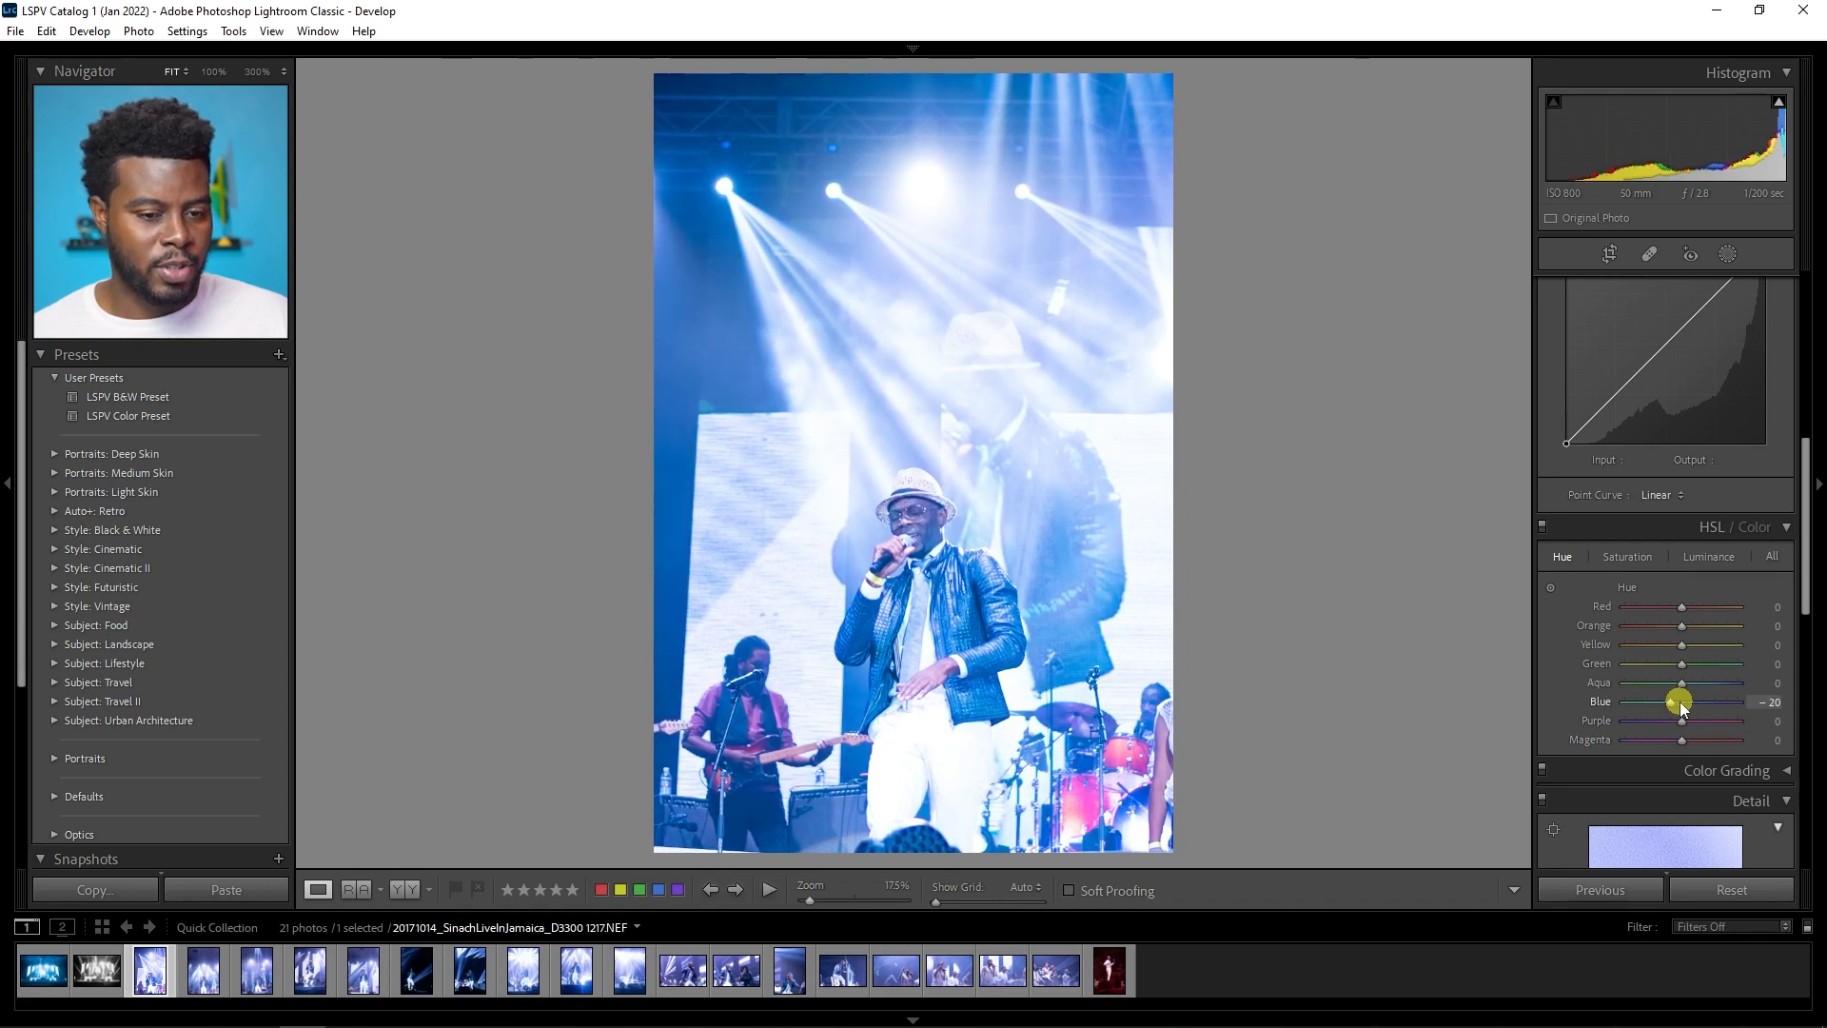
key("y")
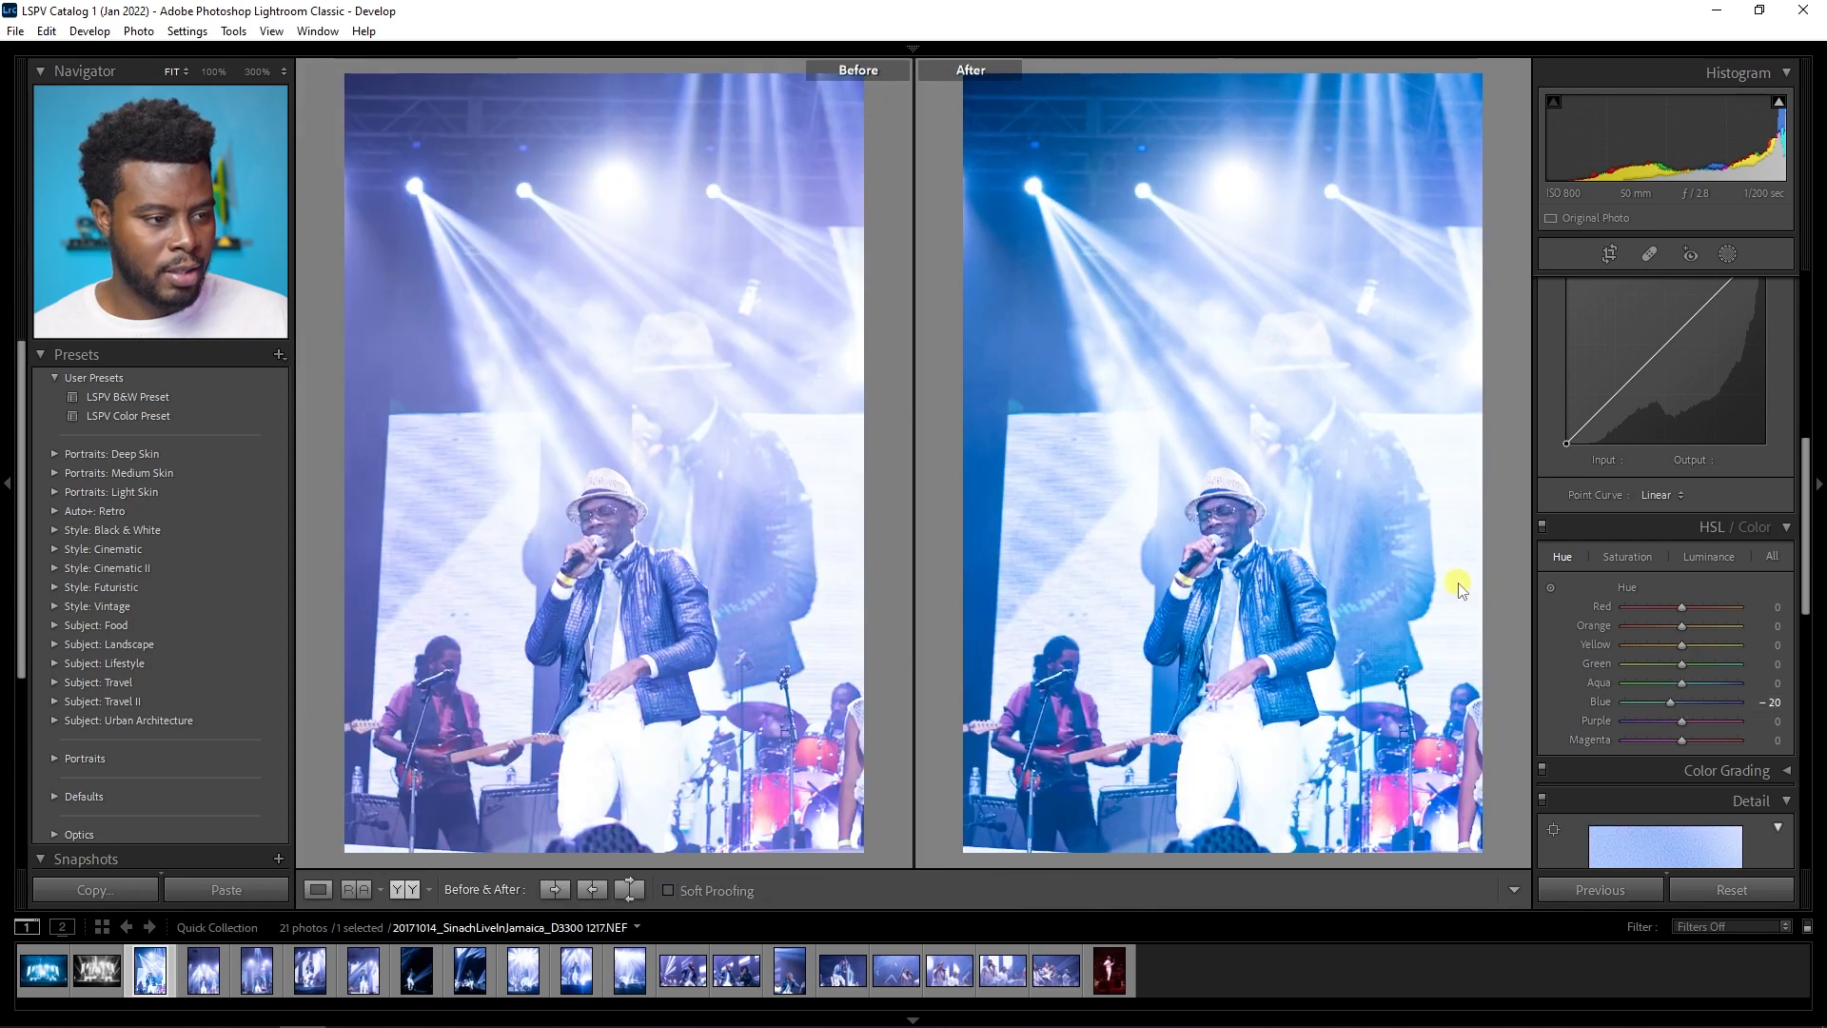
key("y")
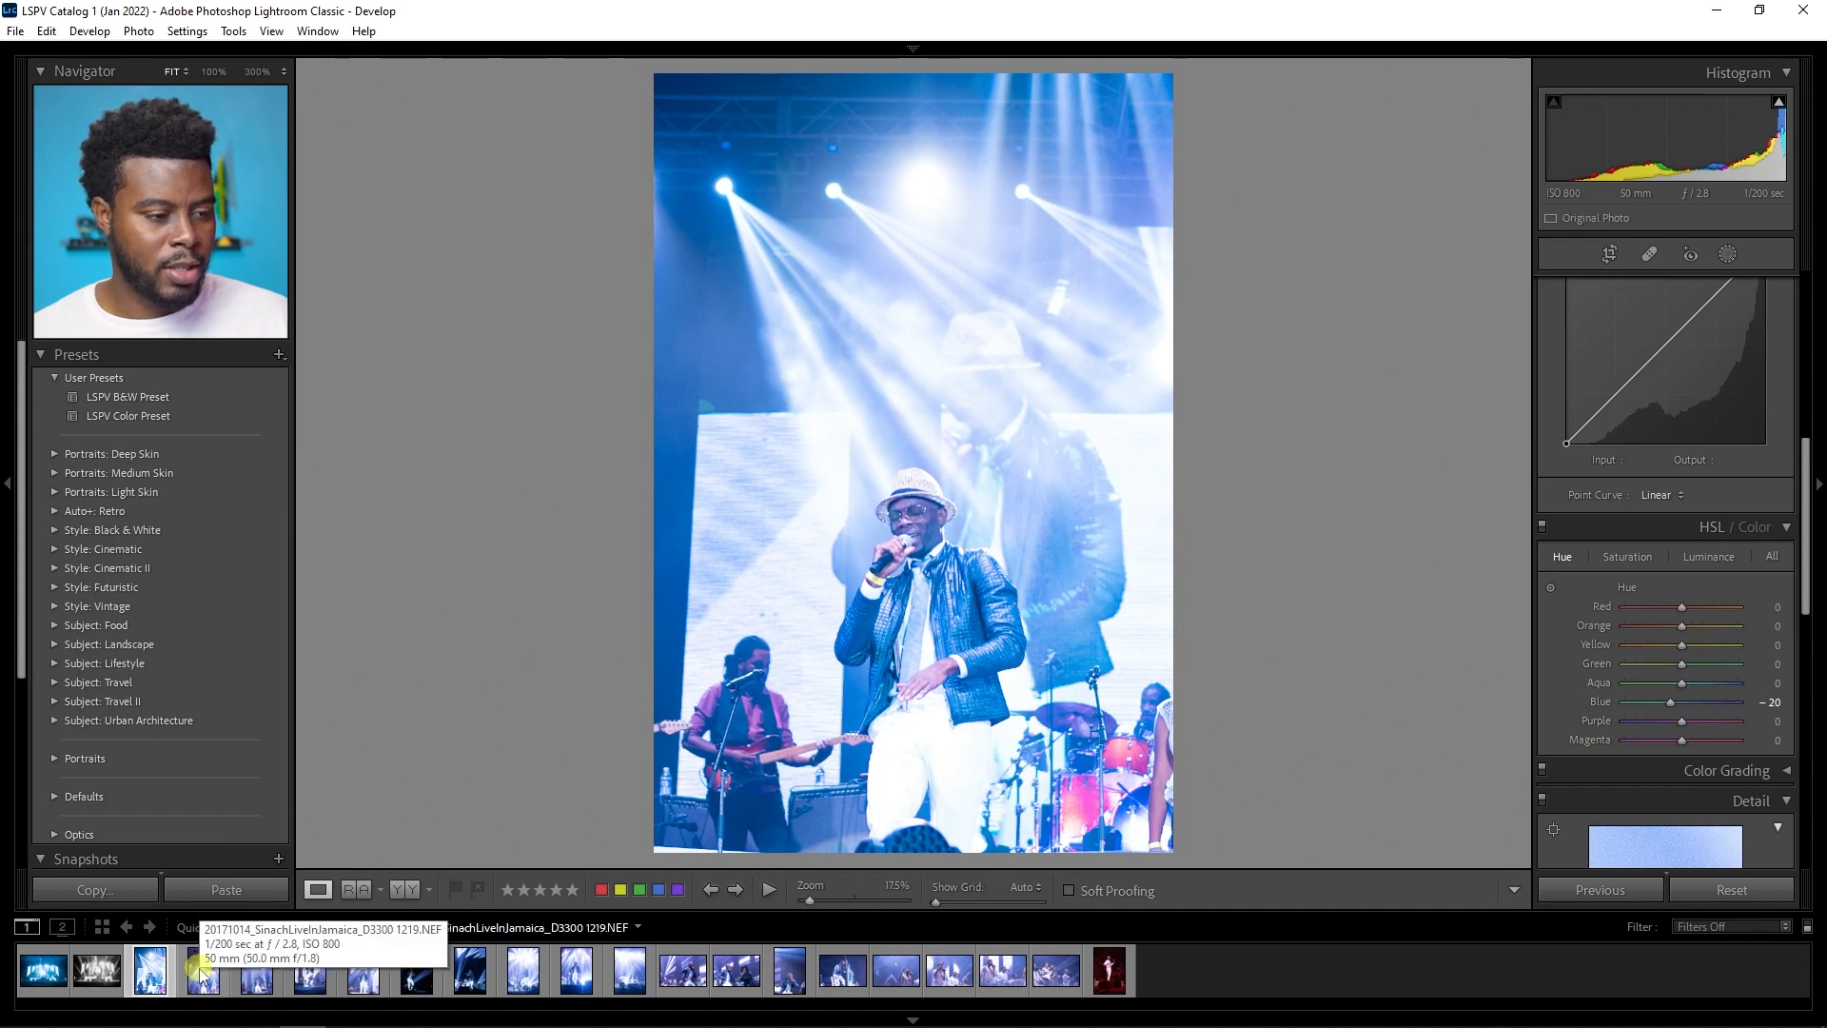
Step: Set Highlights to -100, checking the detail in the singer's white trousers at 100% zoom
scroll(1637, 562, "up", 5)
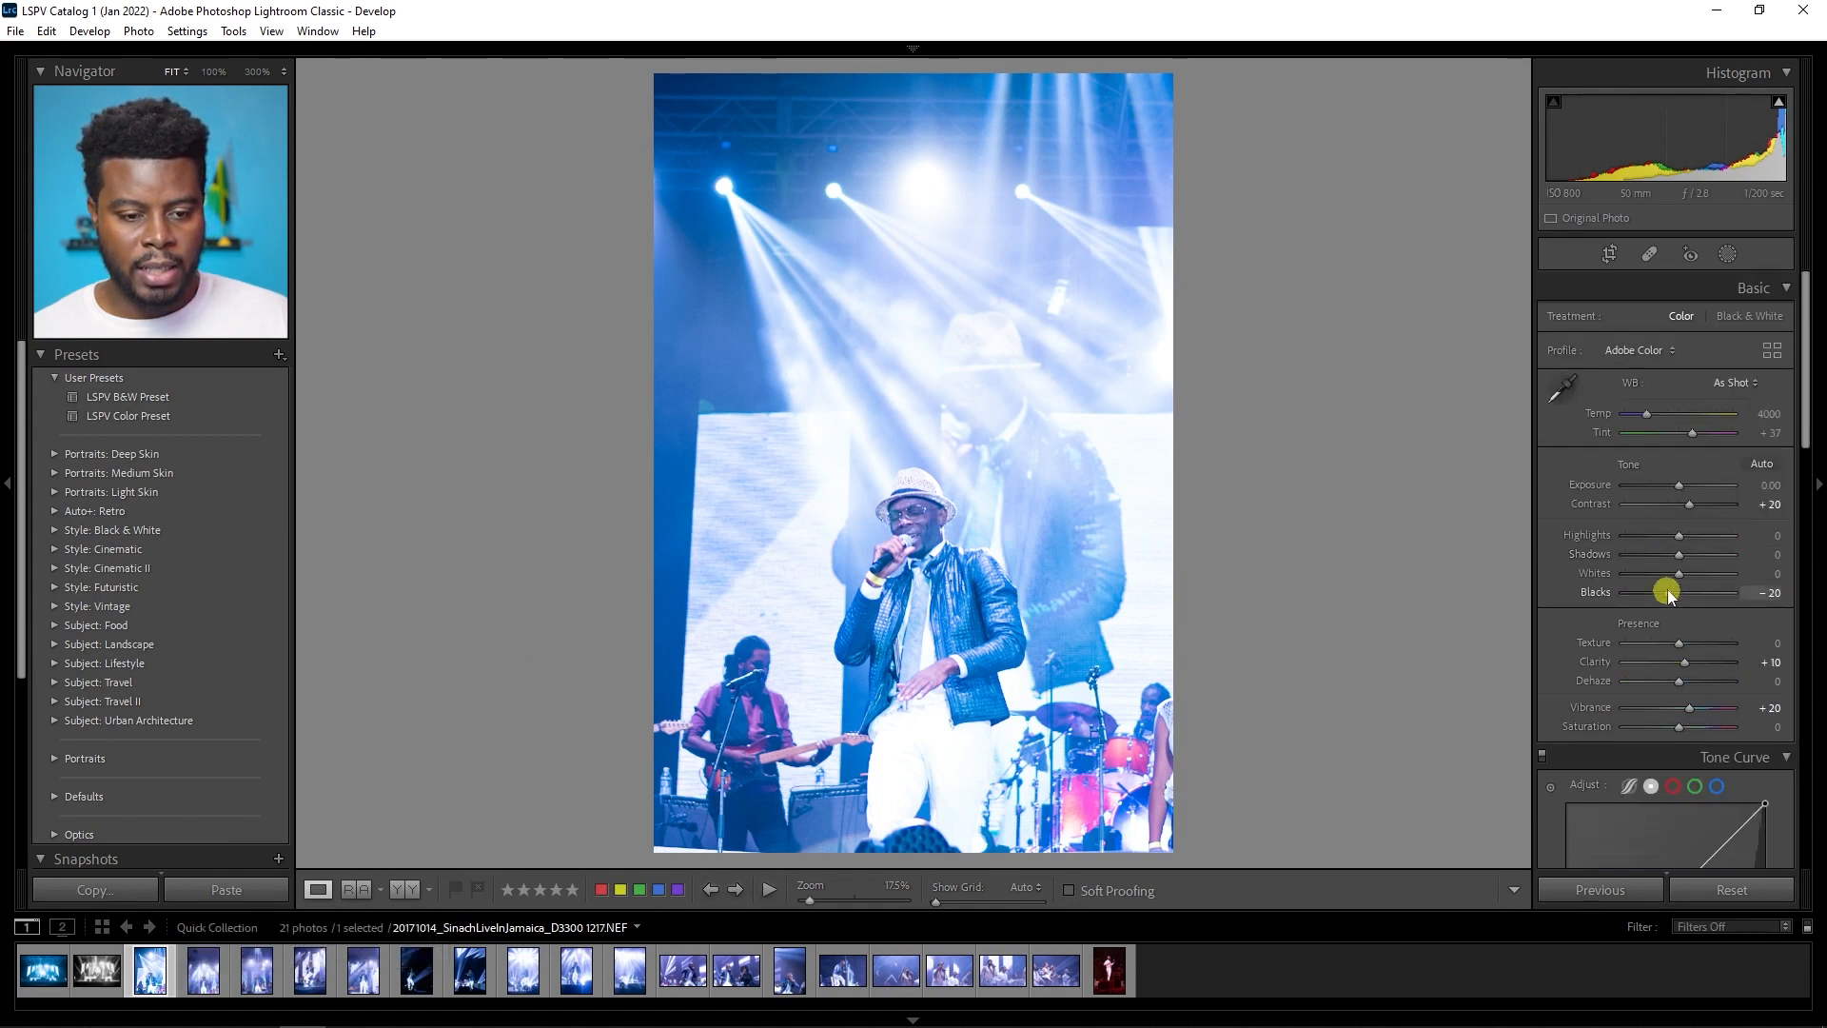
left_click_drag(1680, 540, 1574, 531)
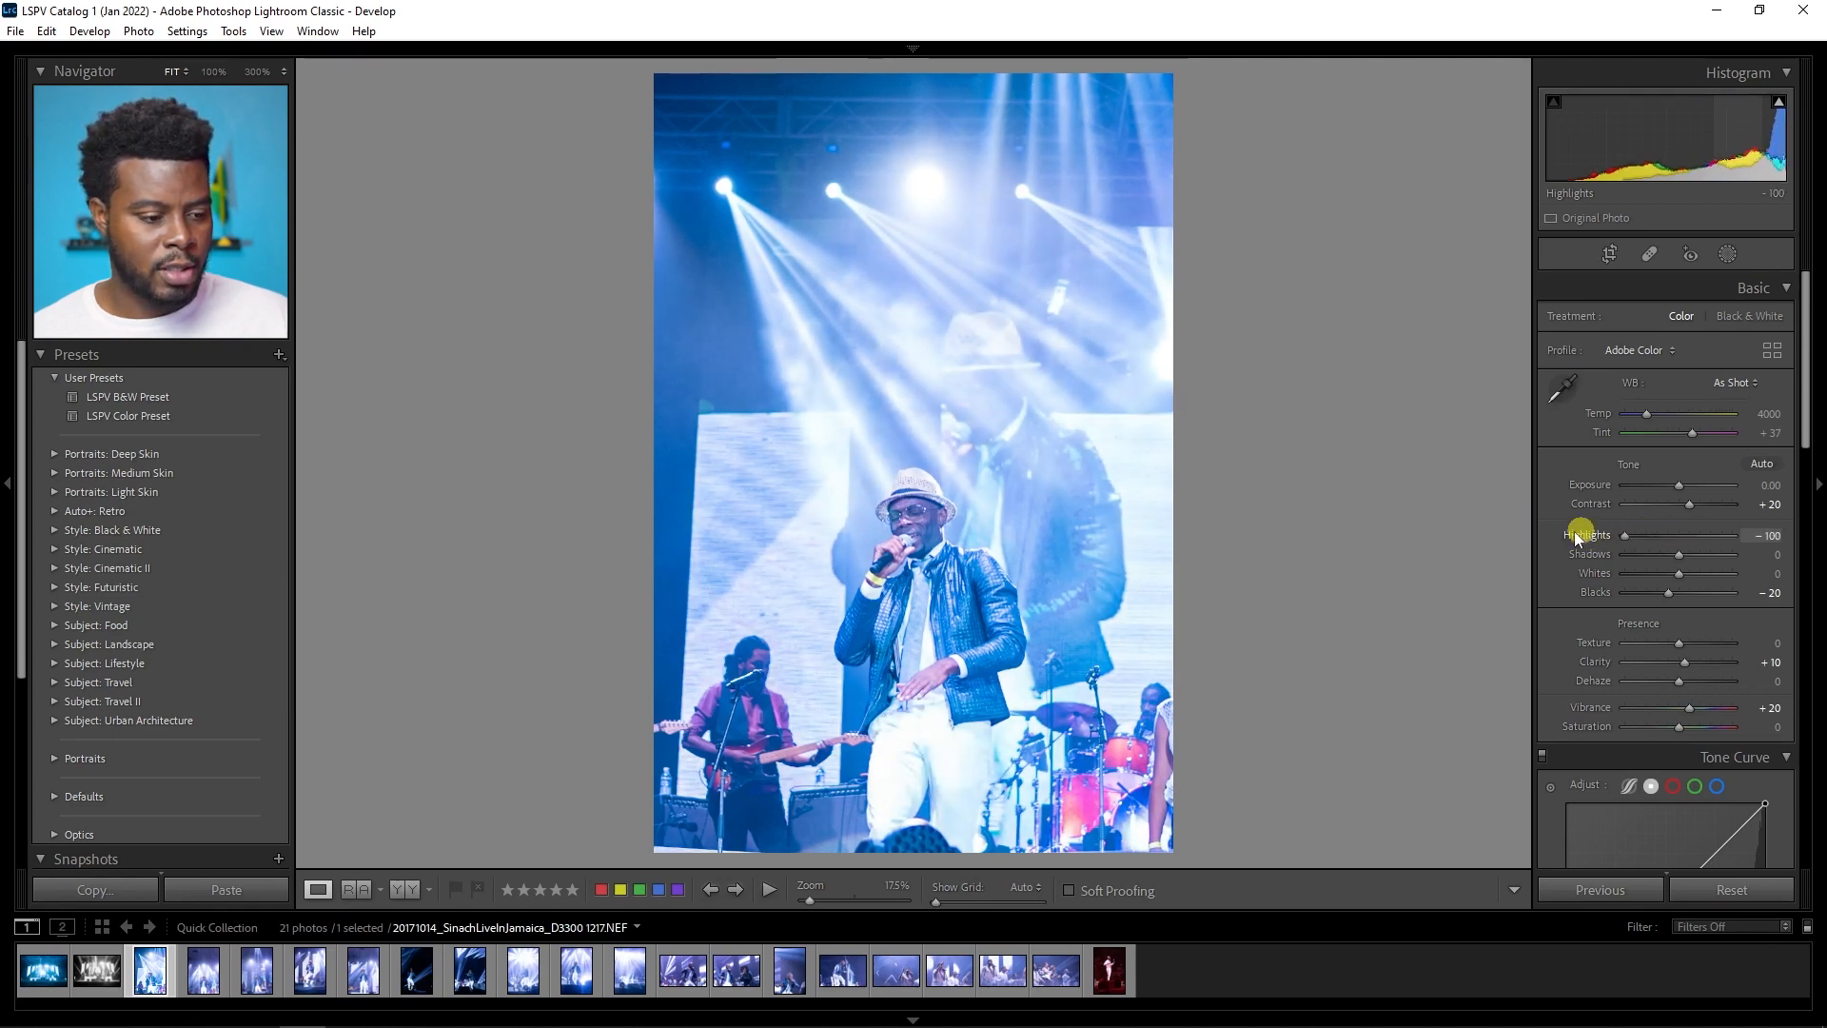
left_click(966, 742)
left_click_drag(909, 637, 983, 301)
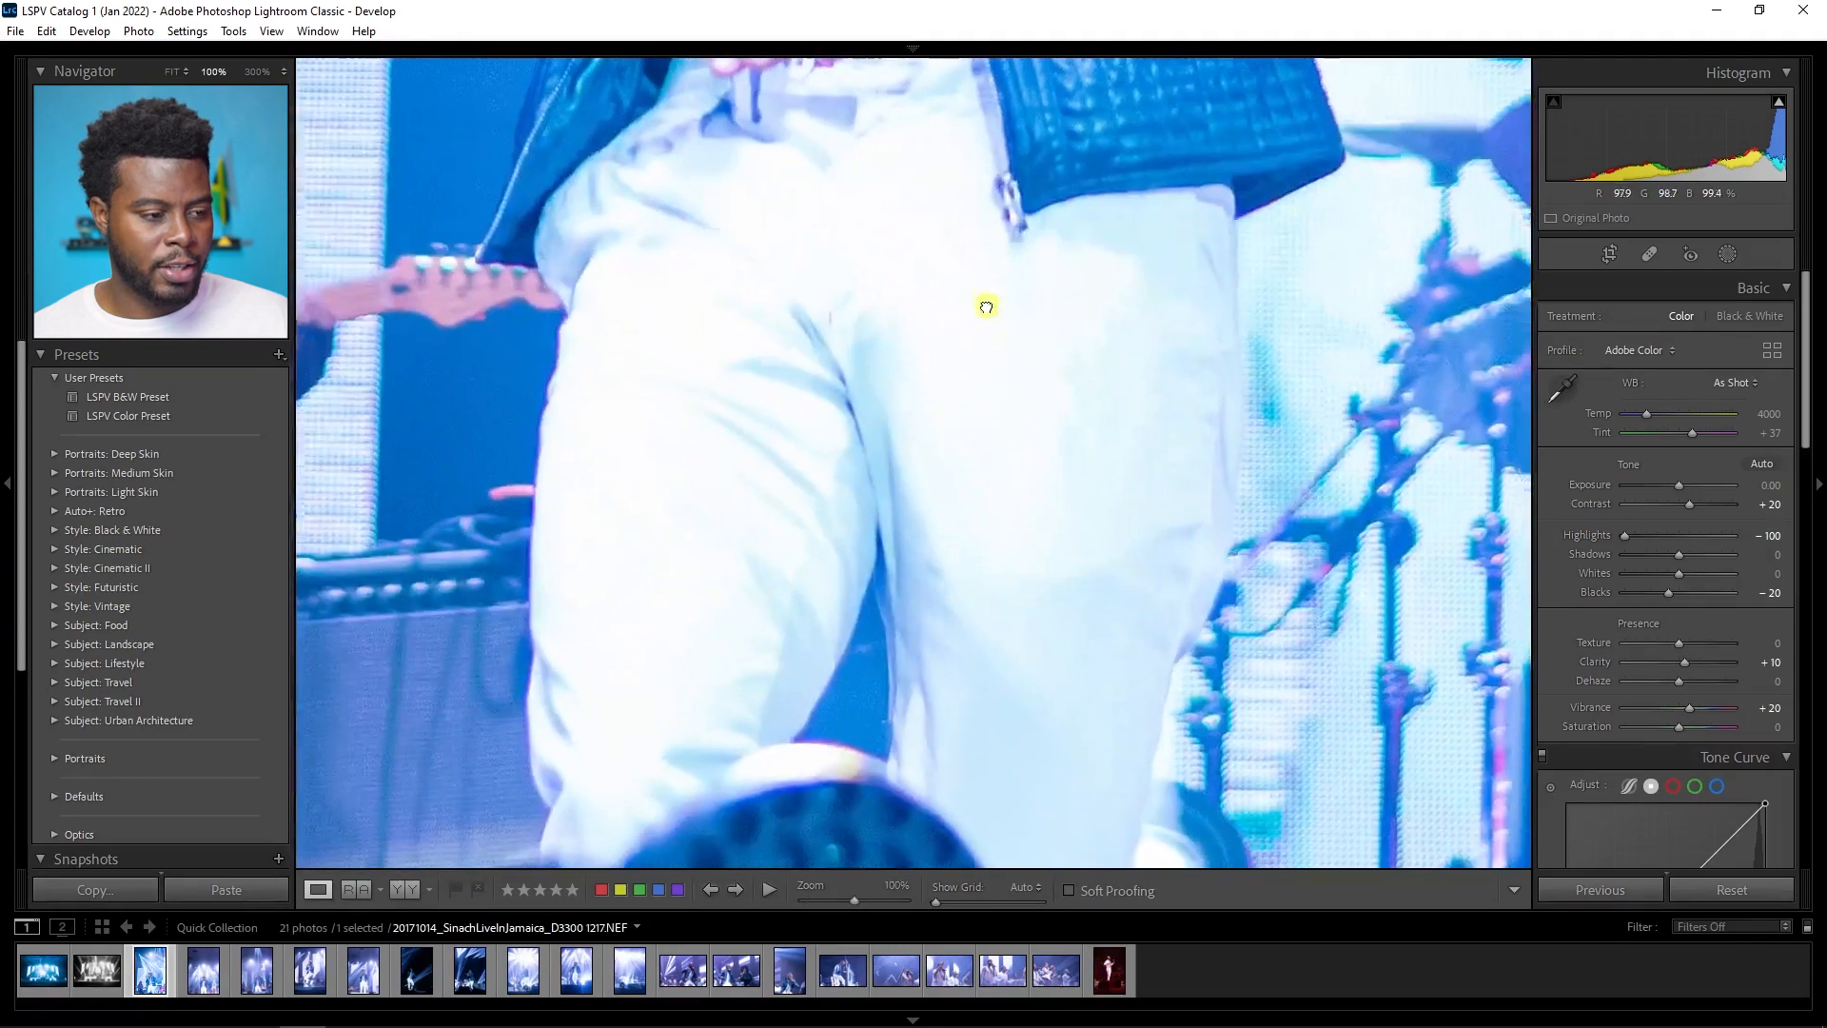
double_click(1645, 535)
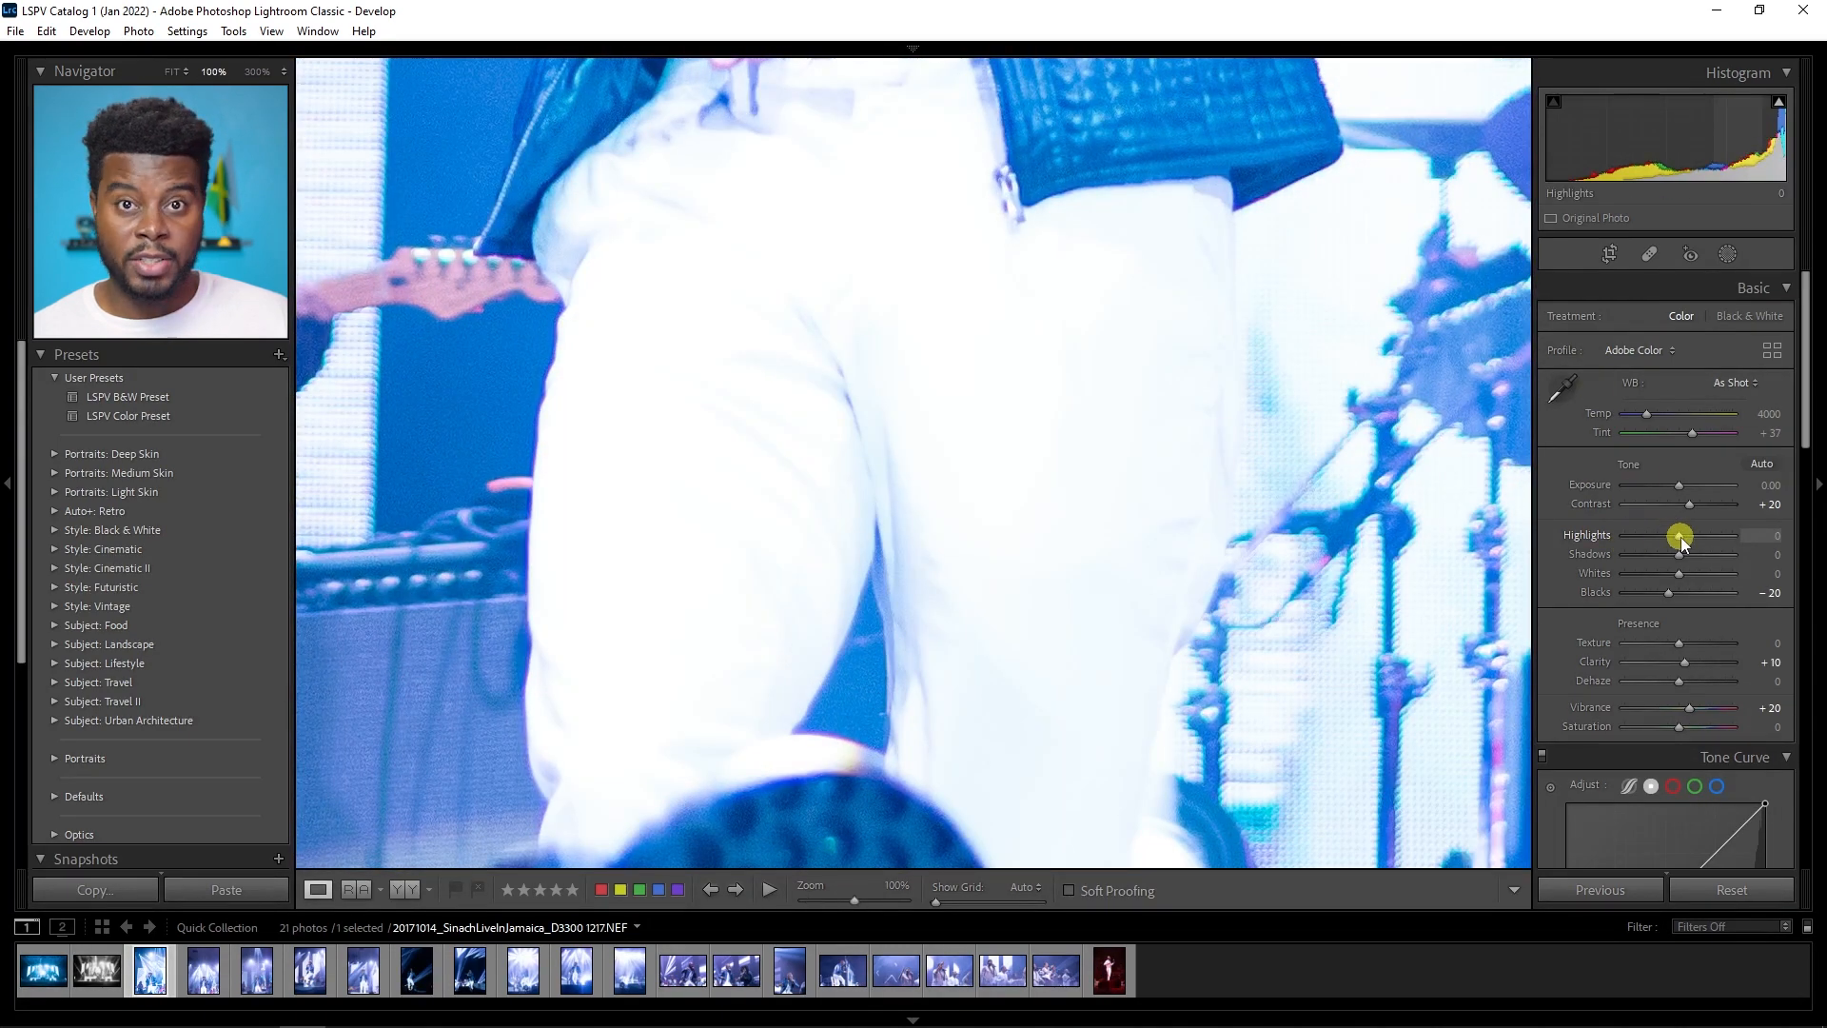
left_click_drag(1681, 539, 1624, 531)
left_click(999, 417)
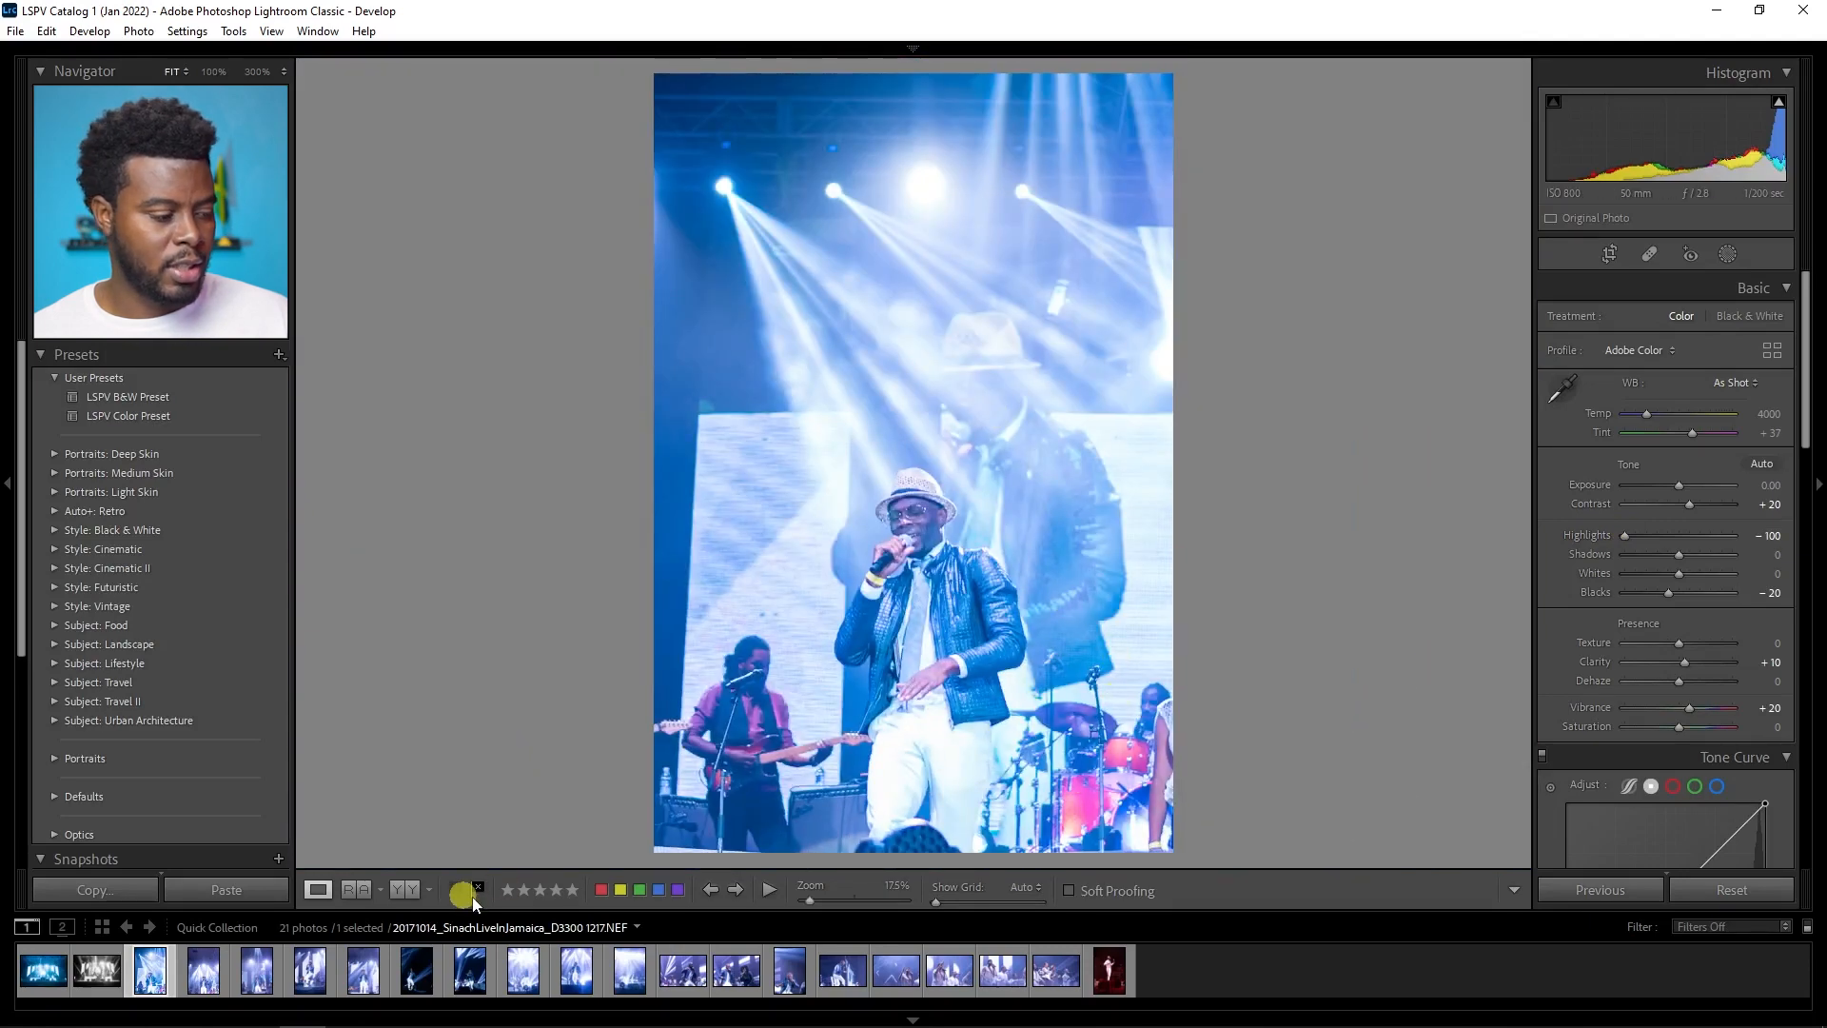
Step: Reset all edits on photo 1217 and remove it from the Quick Collection
key("Right")
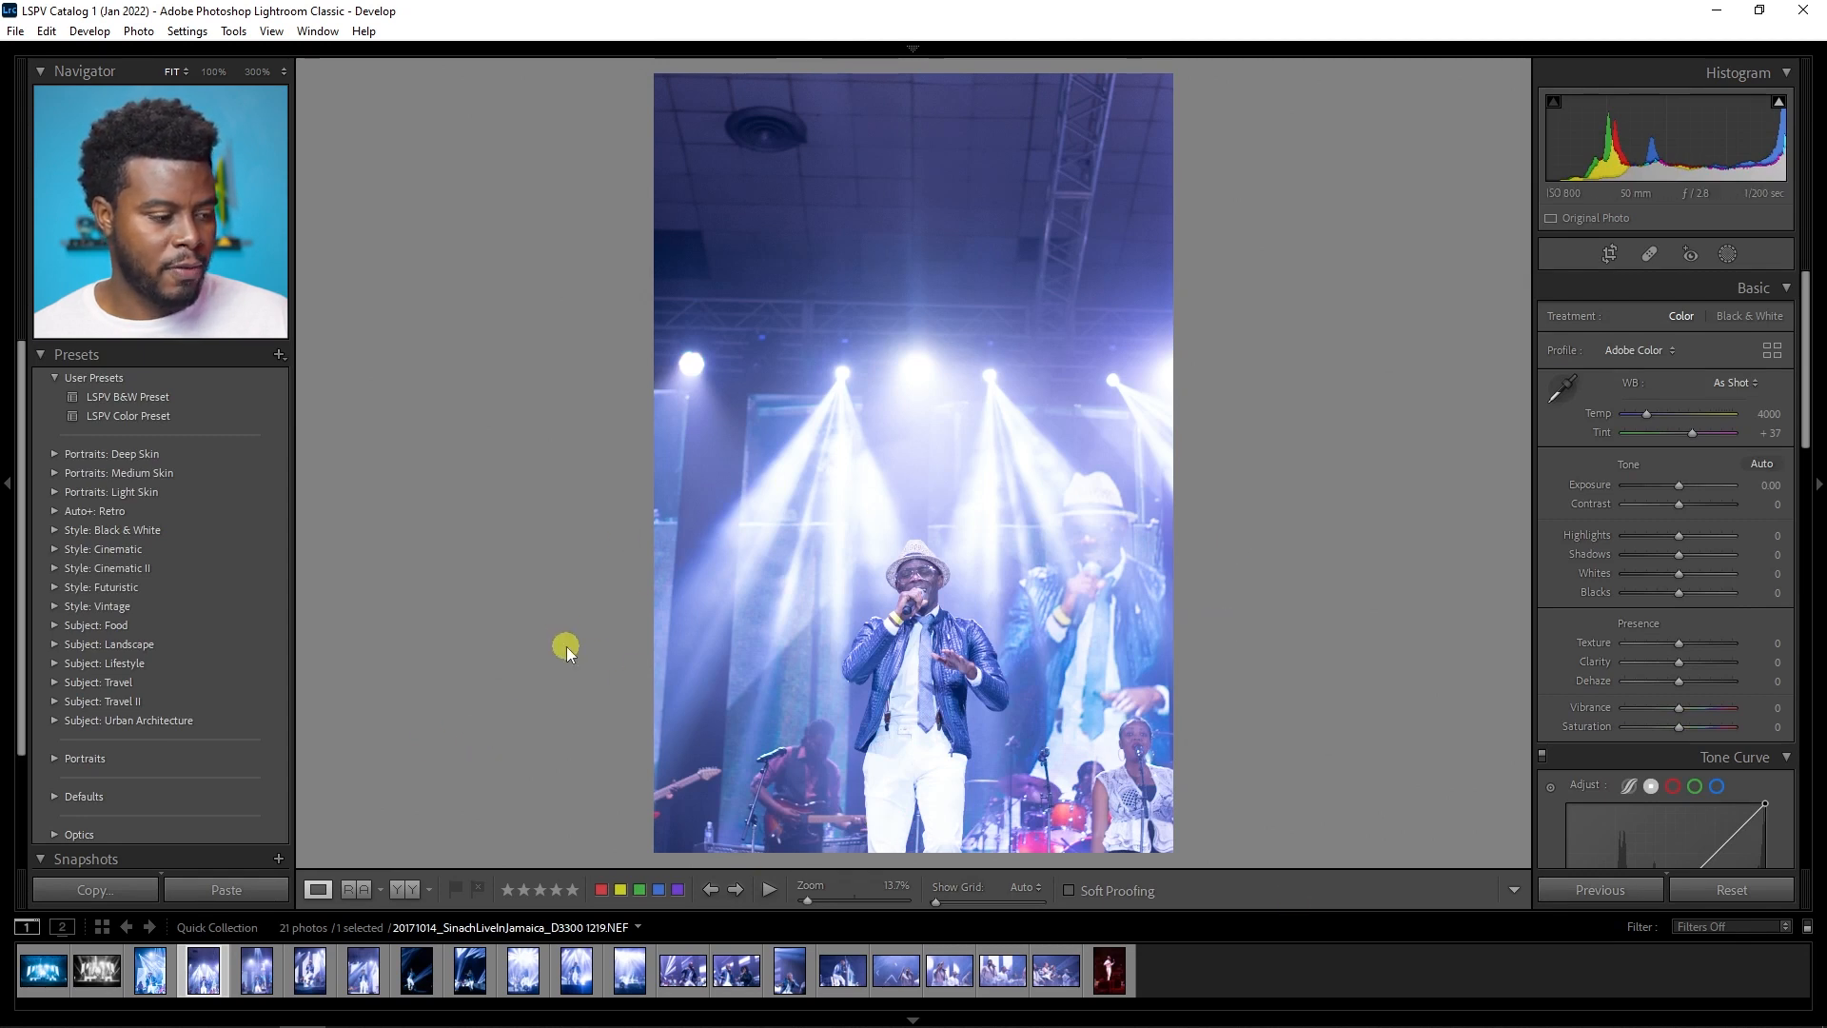
left_click(150, 987)
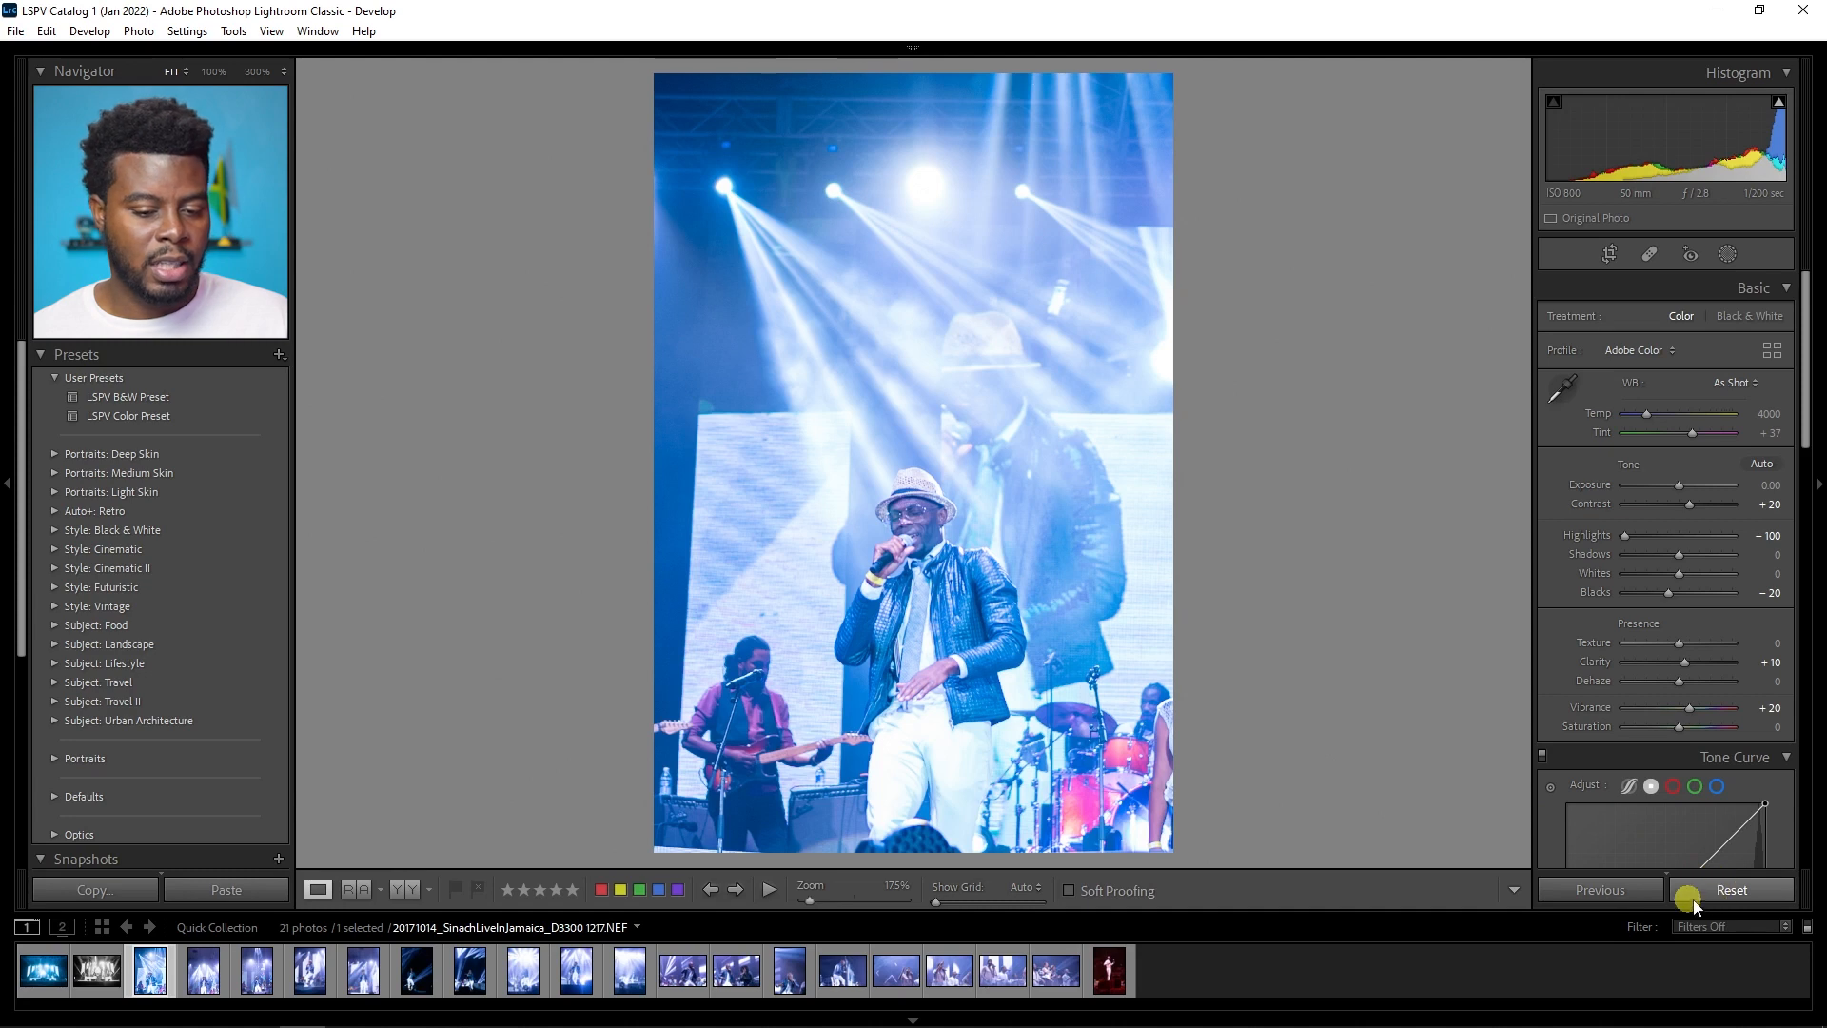
left_click(1732, 891)
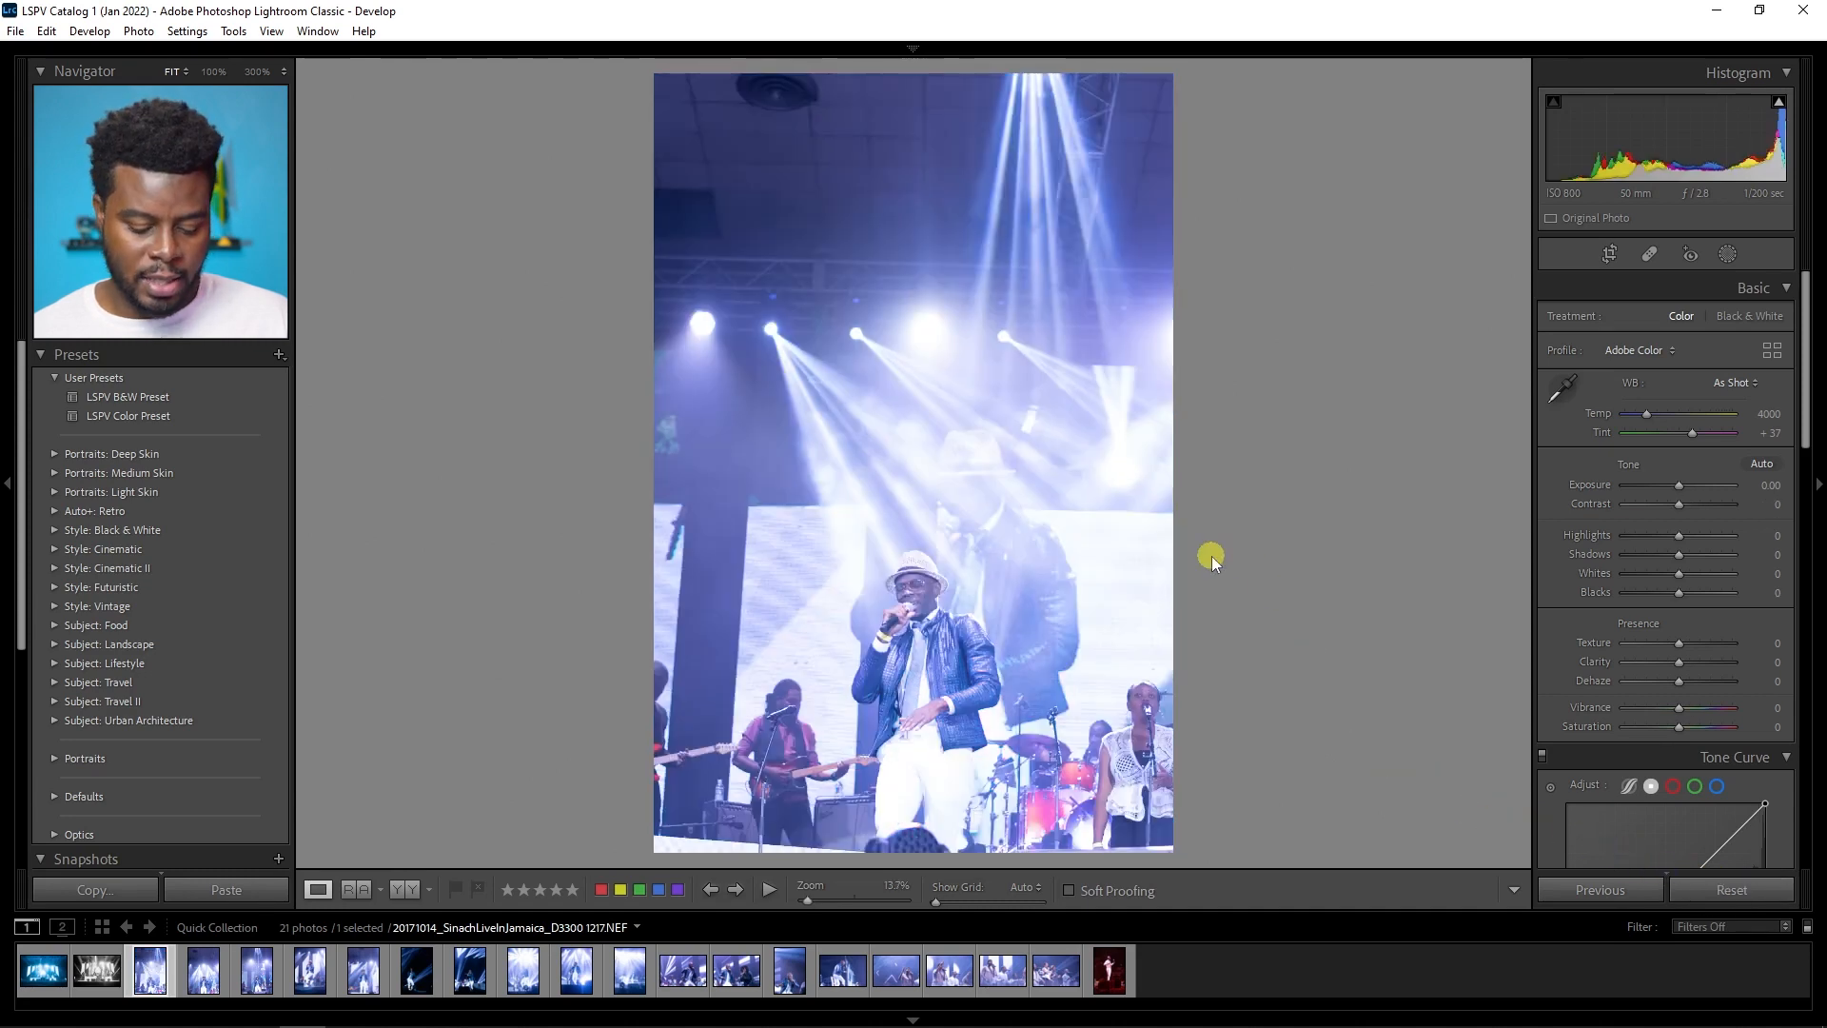
key("b")
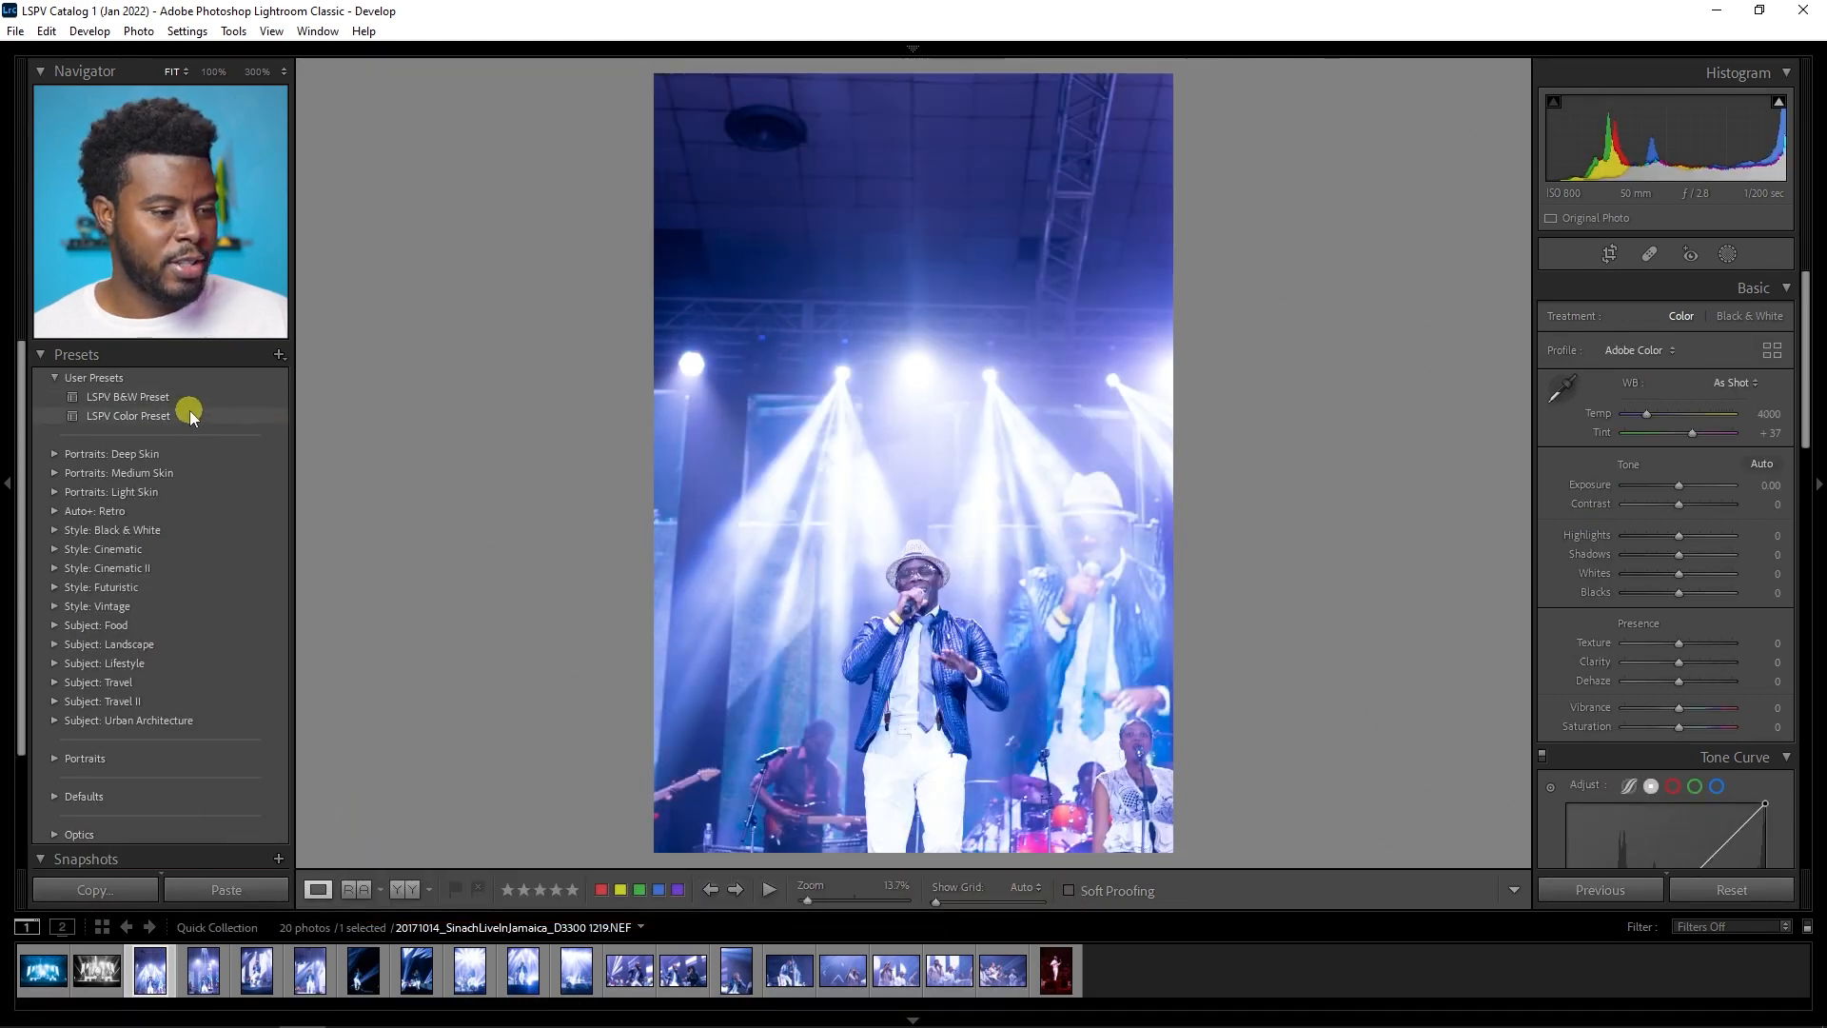
Step: Apply the LSPV Color Preset to photo 1219 and crop it tighter around the singer, straightened by -0.76
left_click(191, 414)
key("r")
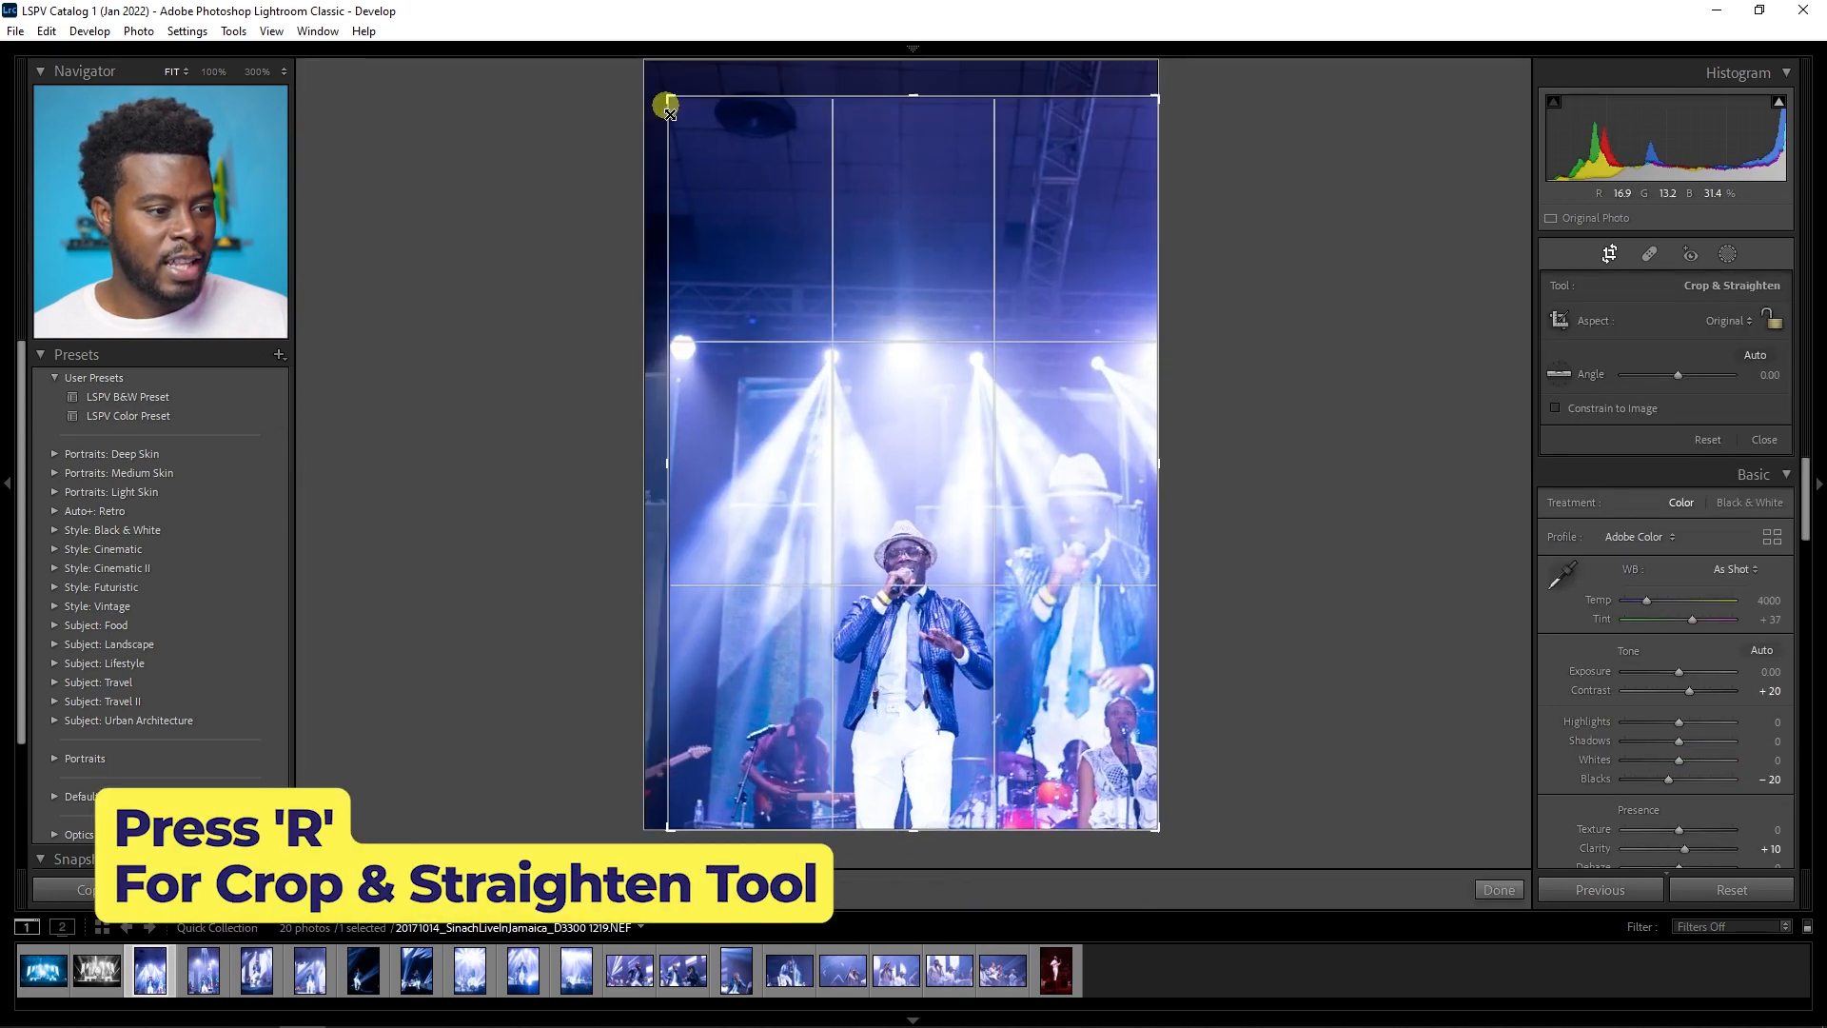
left_click_drag(666, 105, 673, 127)
left_click_drag(922, 387, 1012, 373)
left_click_drag(1276, 584, 1277, 580)
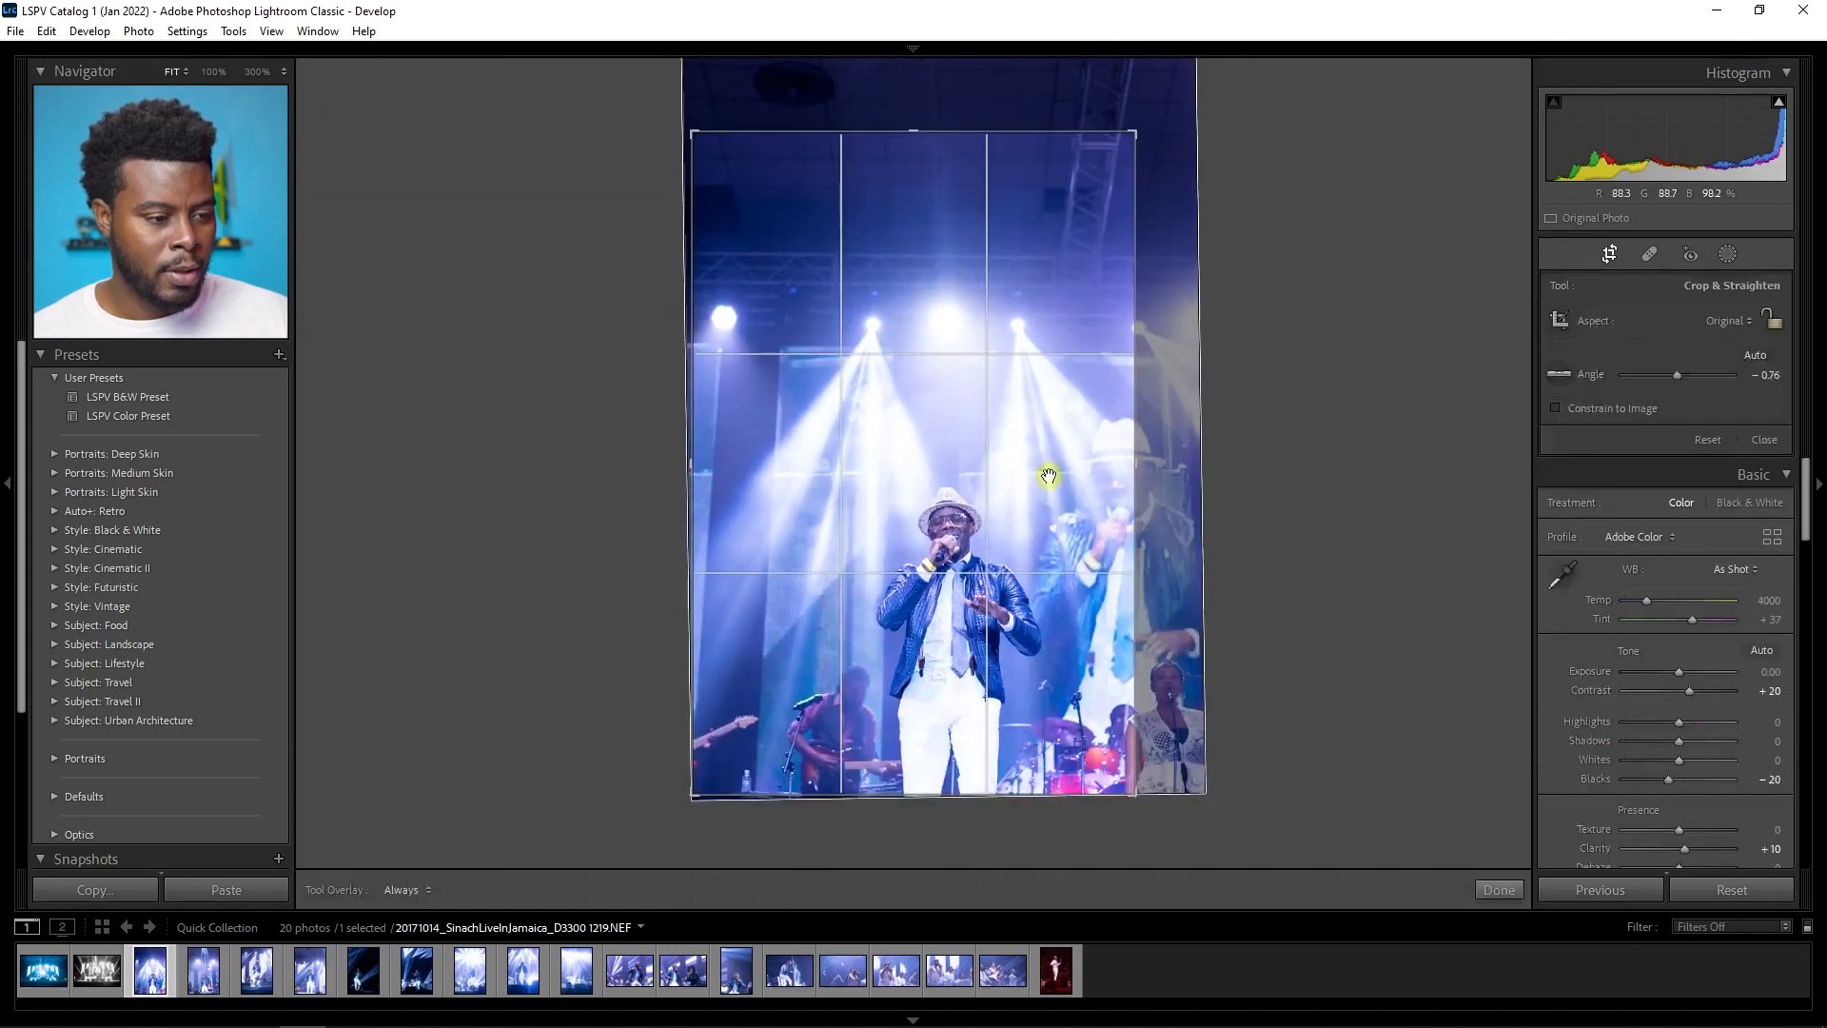
left_click_drag(1044, 481, 990, 443)
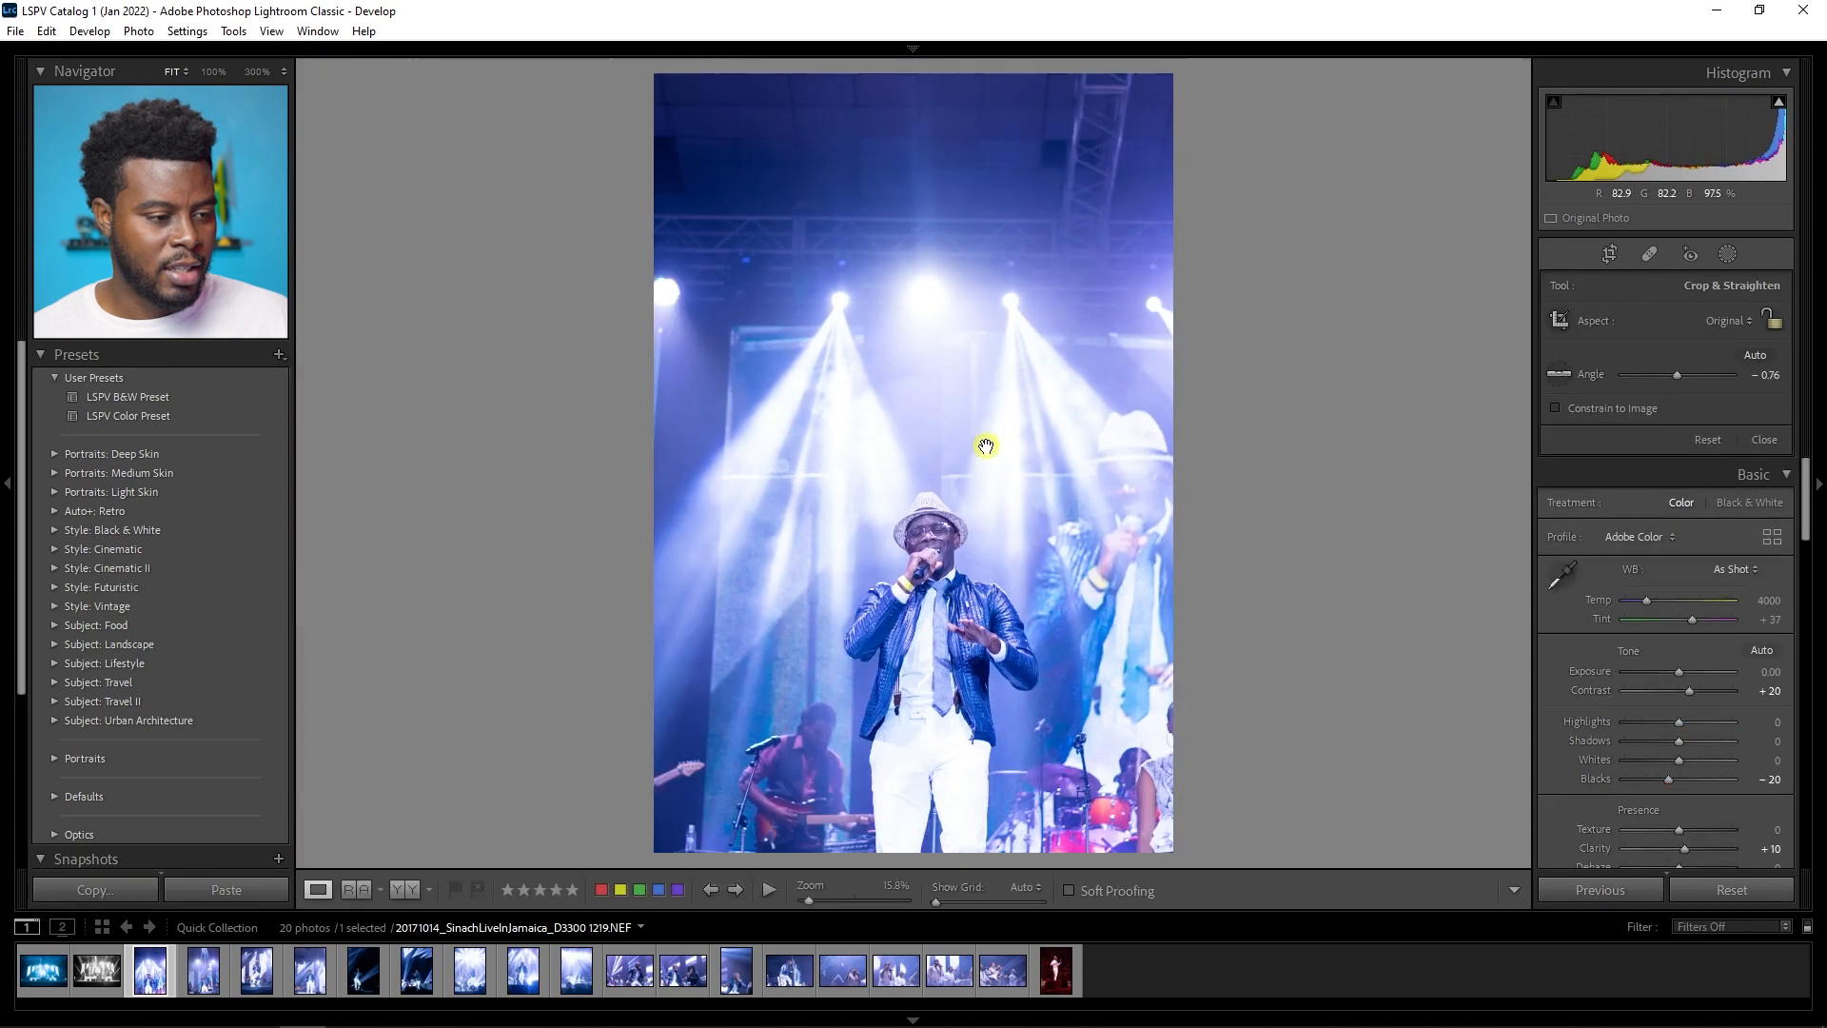
key("r")
left_click_drag(1138, 130, 1118, 173)
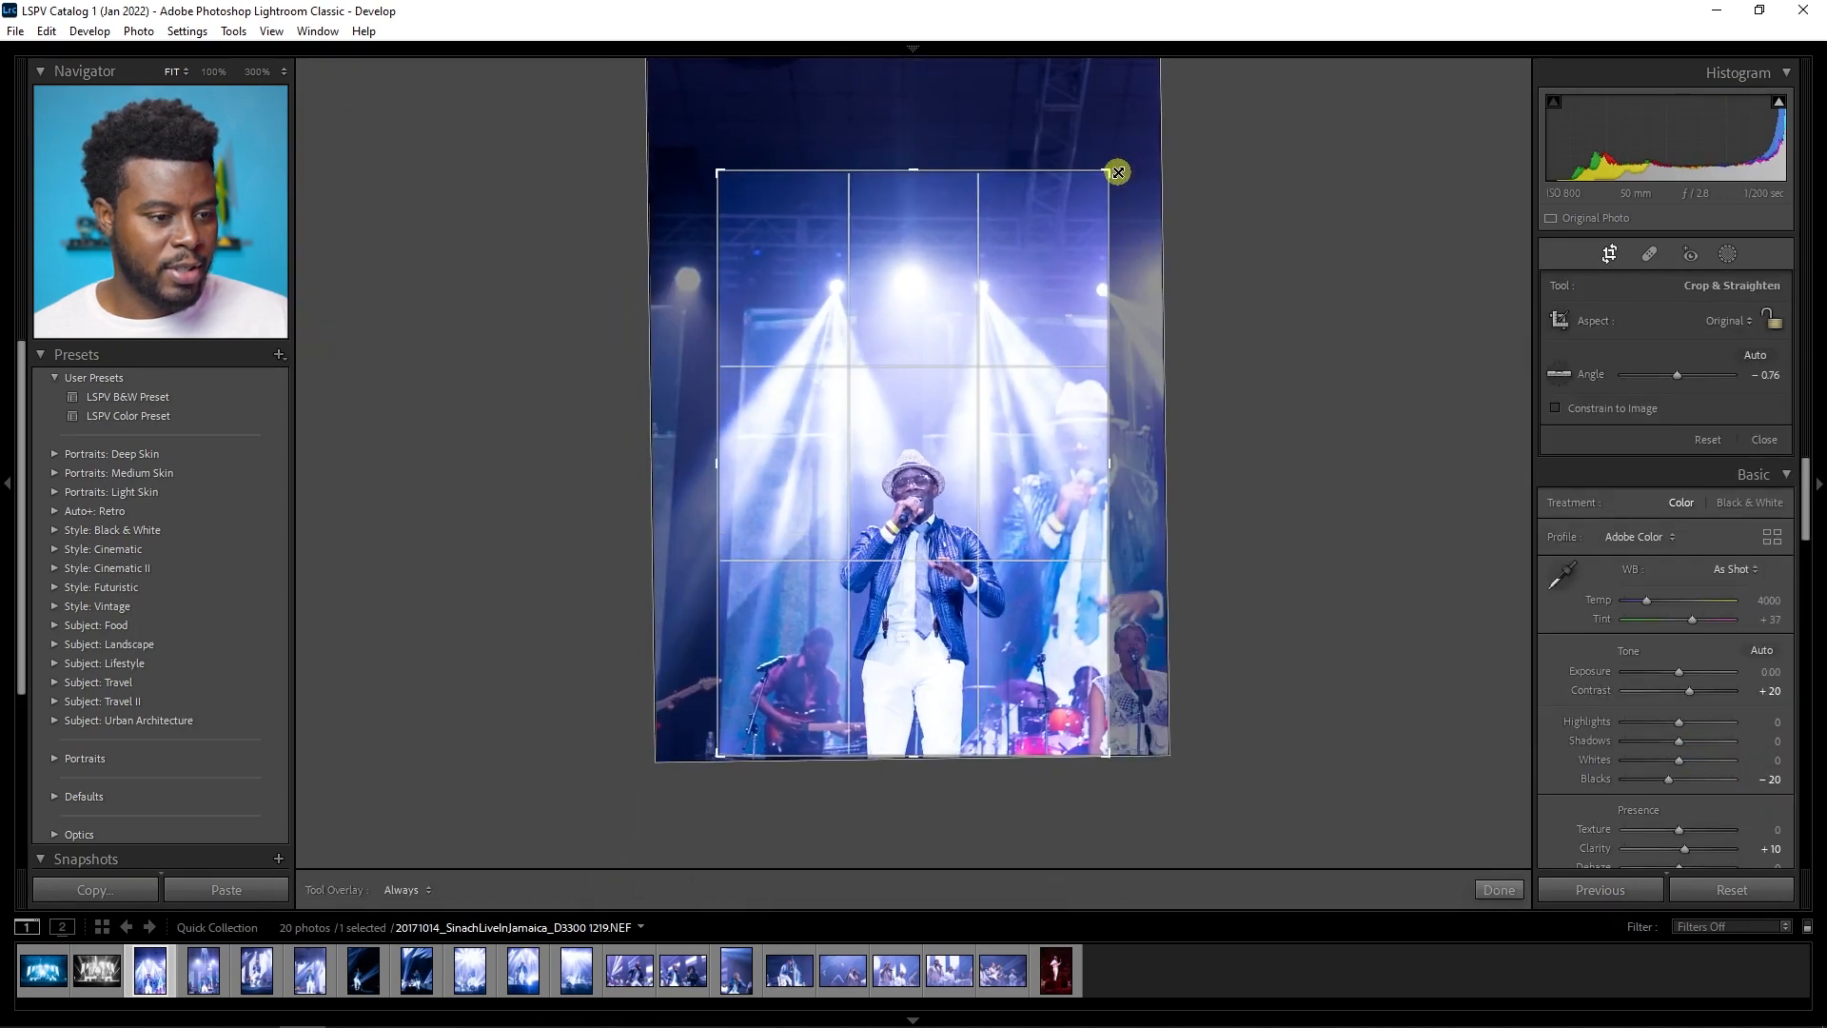
key("Return")
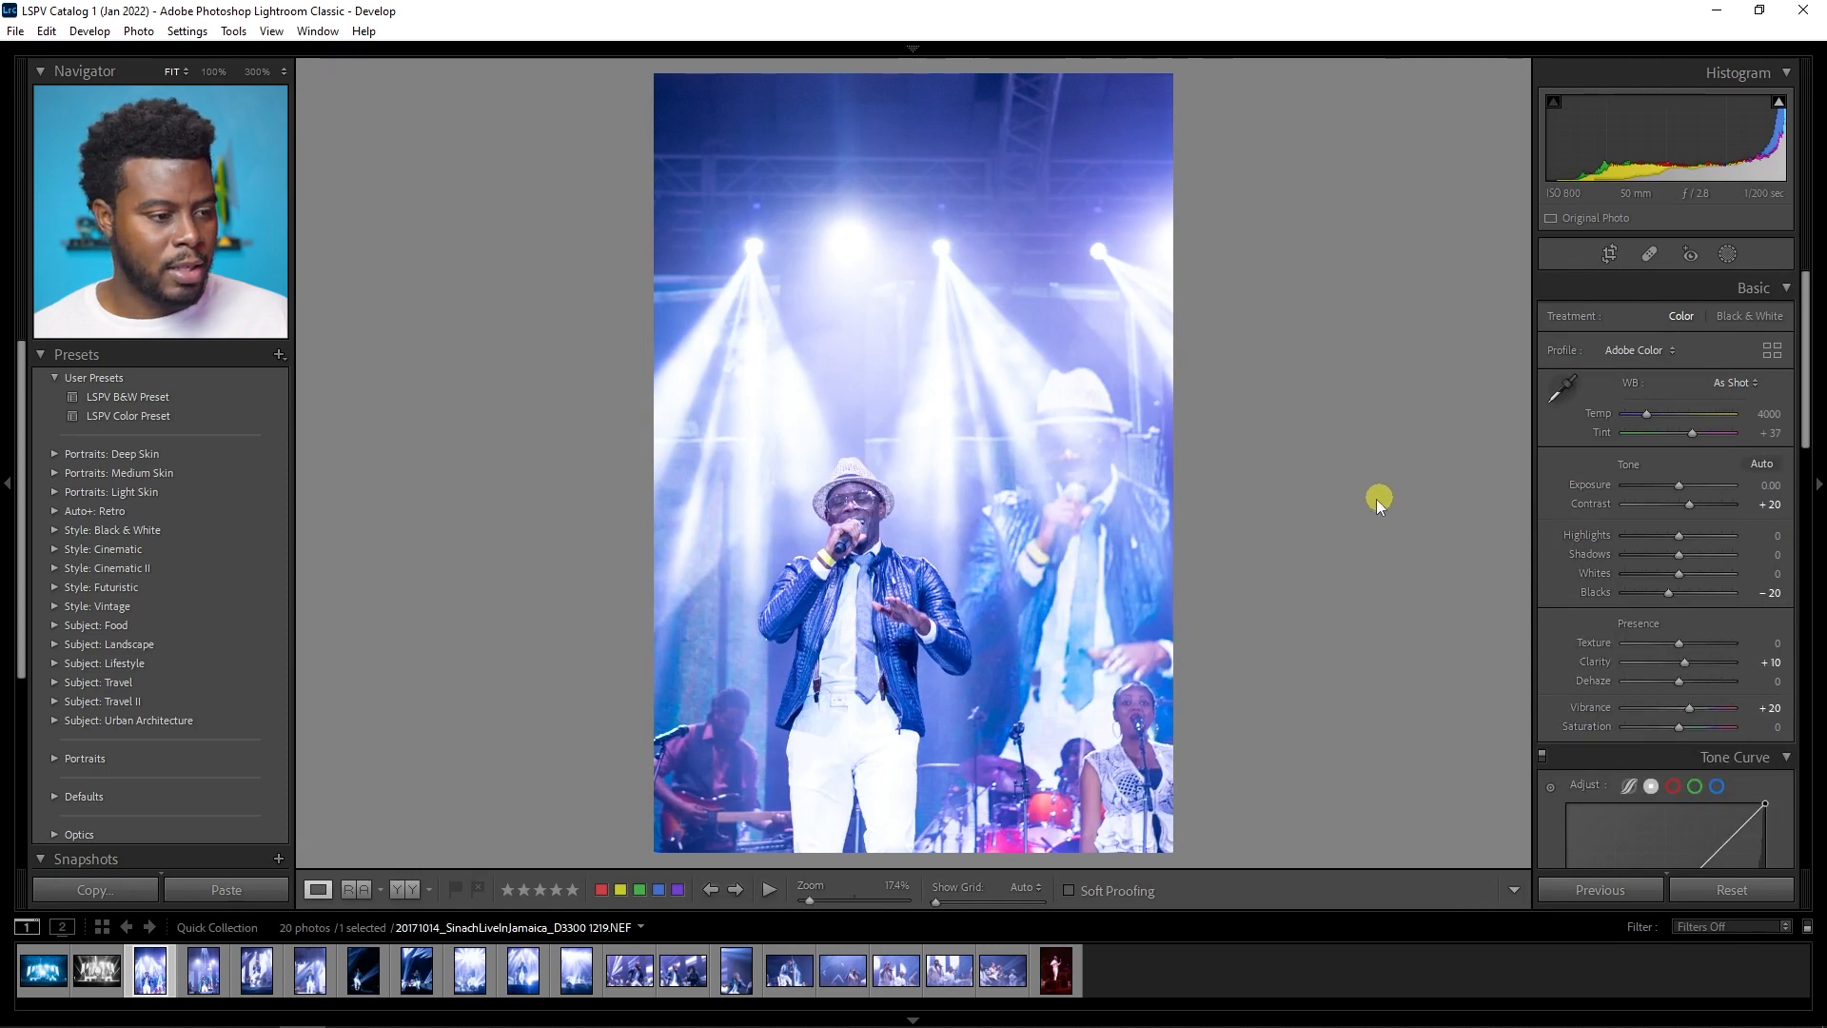
Step: Set the Blue hue to -15 on photo 1219 and compare it with the unedited version
scroll(1566, 580, "down", 10)
scroll(1669, 552, "up", 3)
left_click_drag(1683, 560, 1675, 563)
key("y")
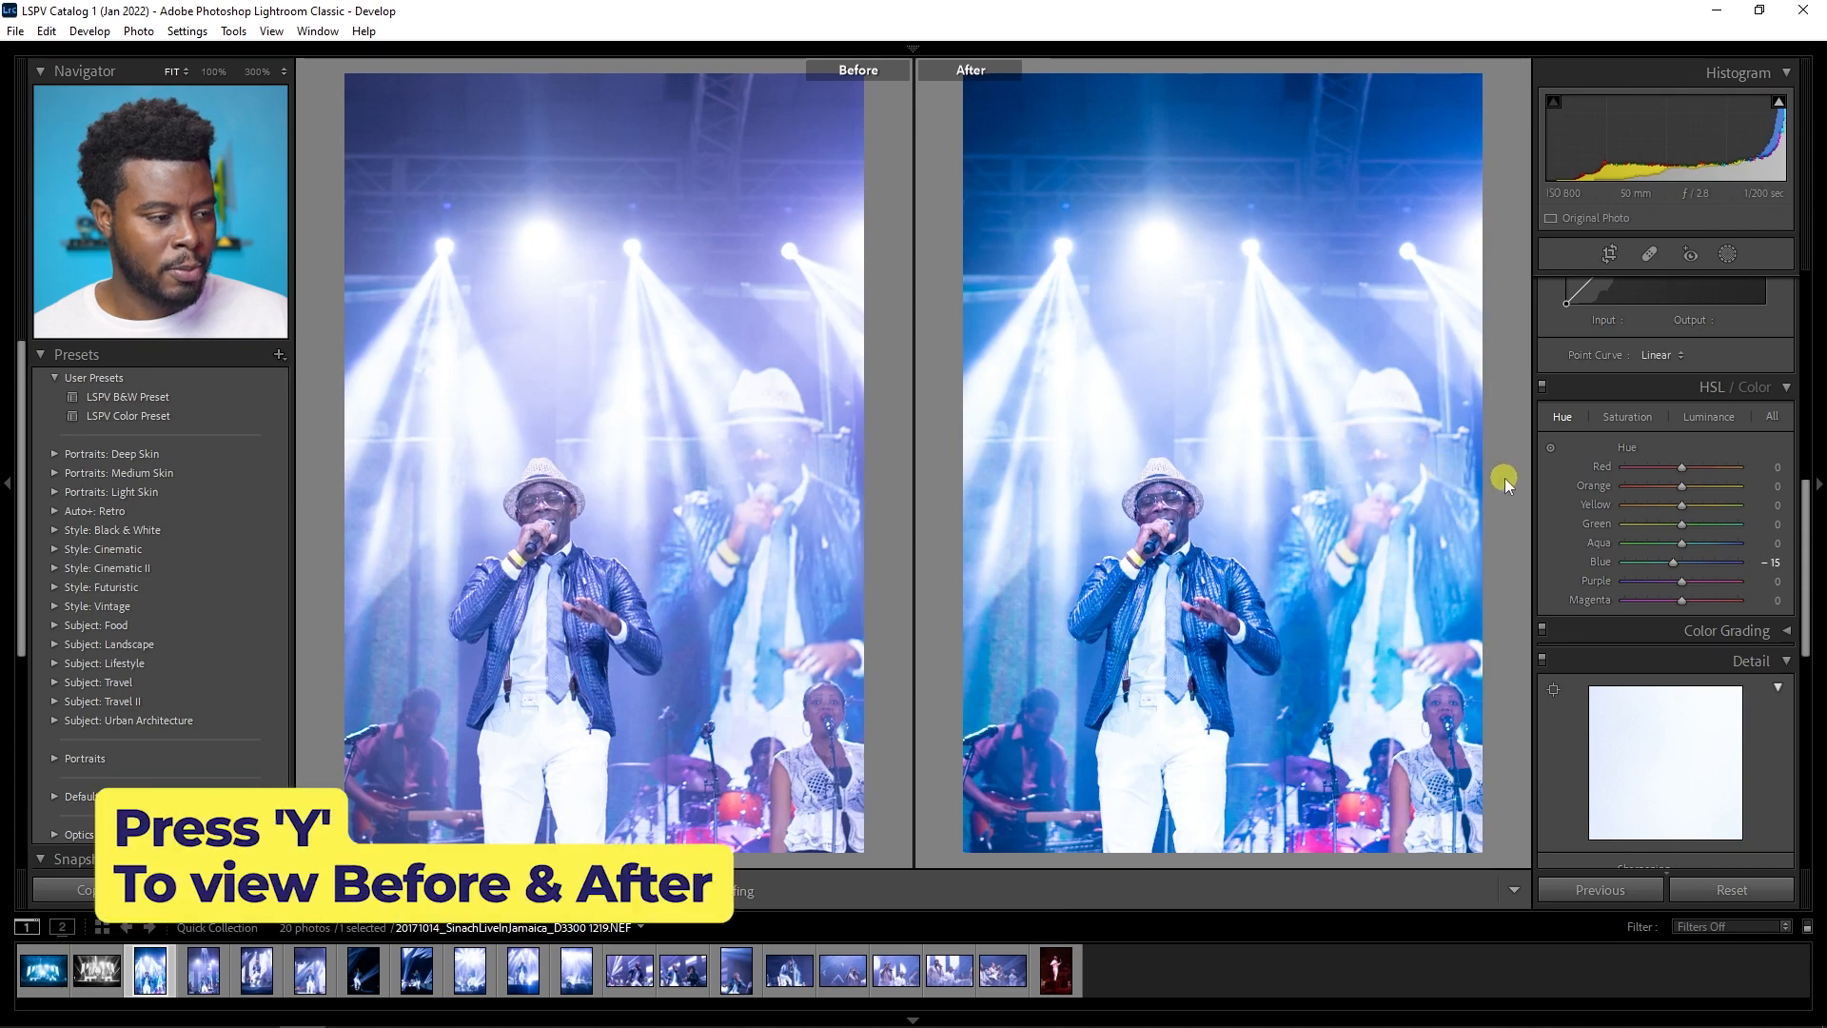
key("y")
Step: Lower Highlights to -58 on the singer photo and undo the trial Contrast increase
scroll(1584, 552, "up", 8)
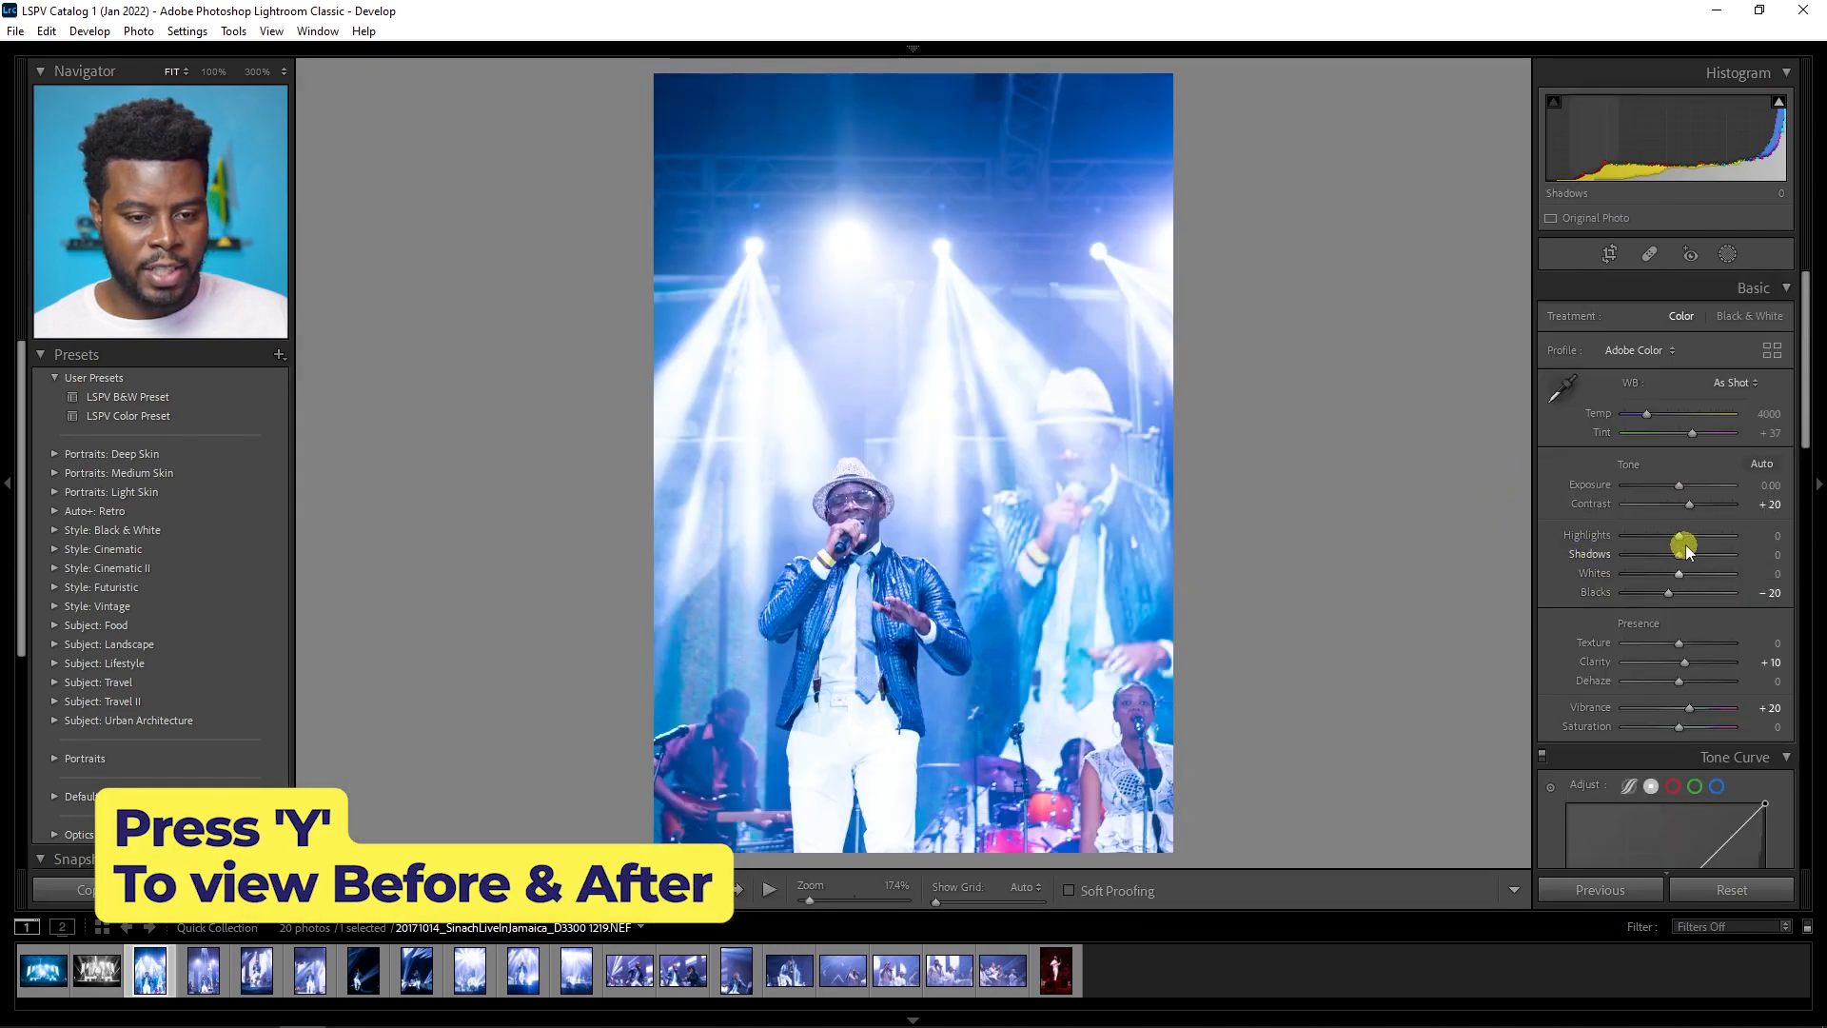
left_click_drag(1681, 533, 1705, 505)
key("ctrl+z")
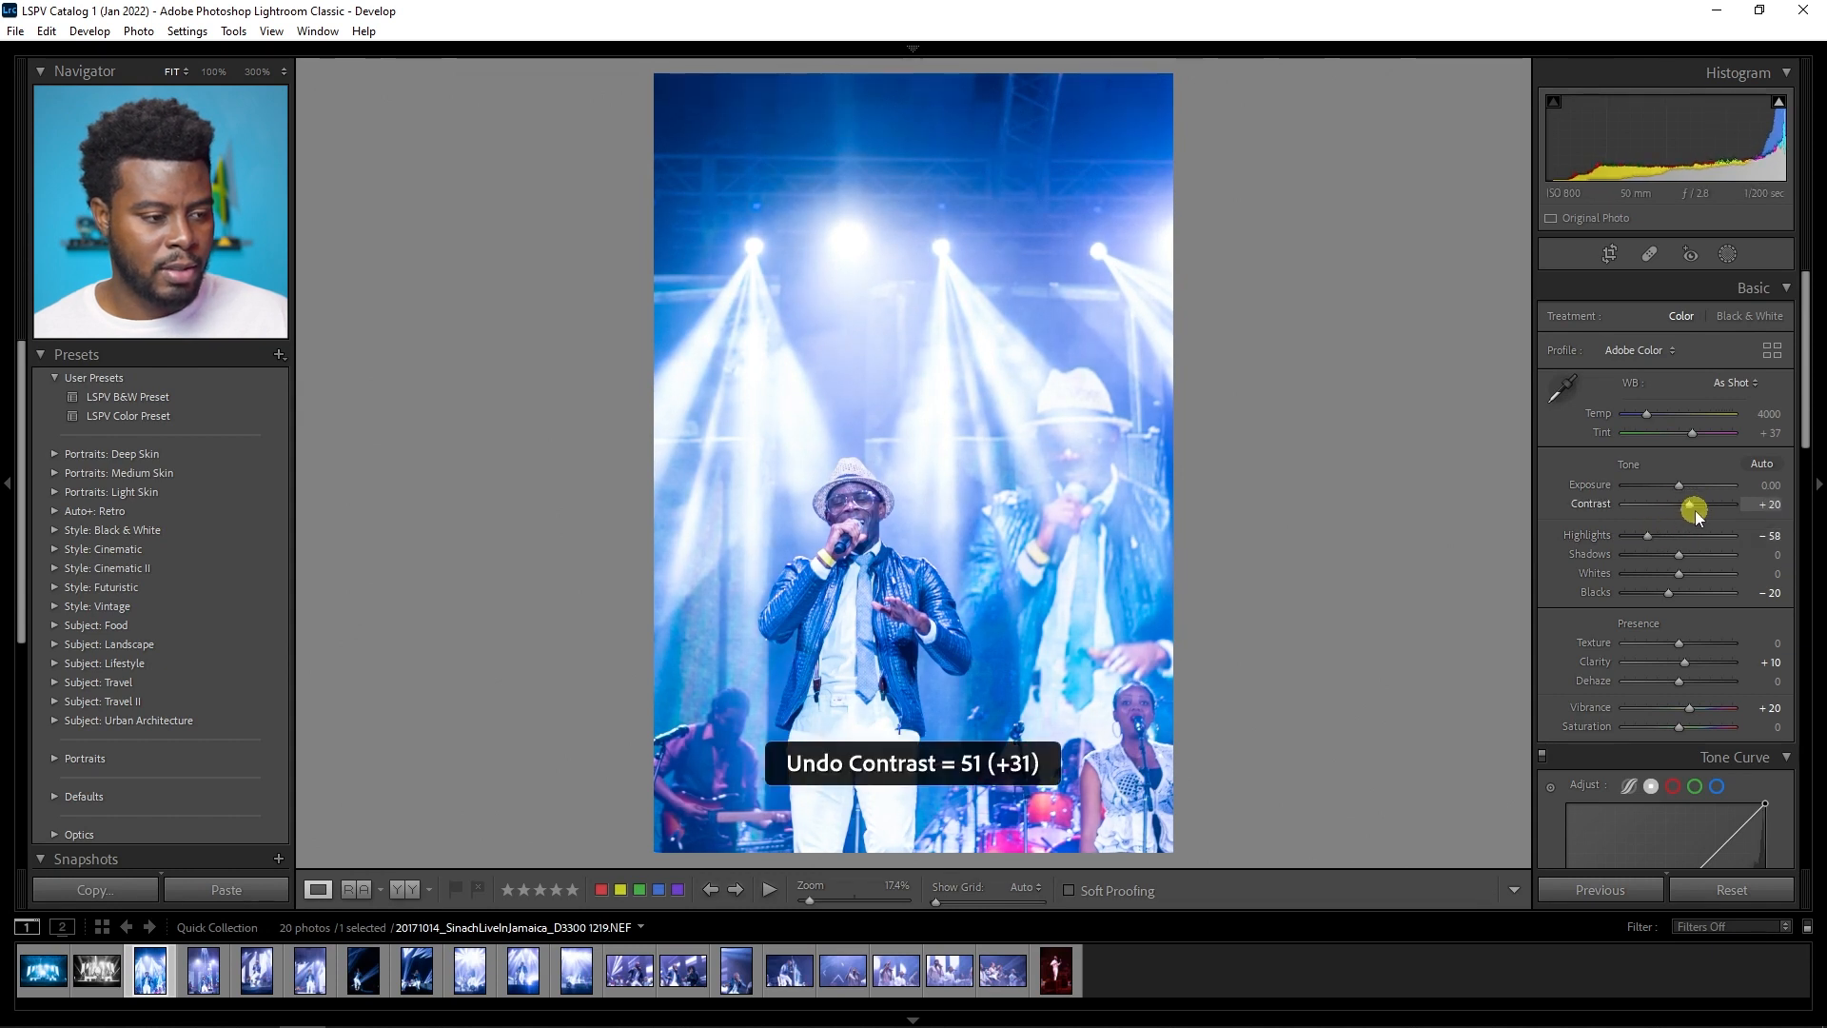
Step: Raise Shadows to +20 on the singer photo and check the edit against the unedited version
left_click_drag(1681, 555, 1681, 558)
key("Up")
key("Up")
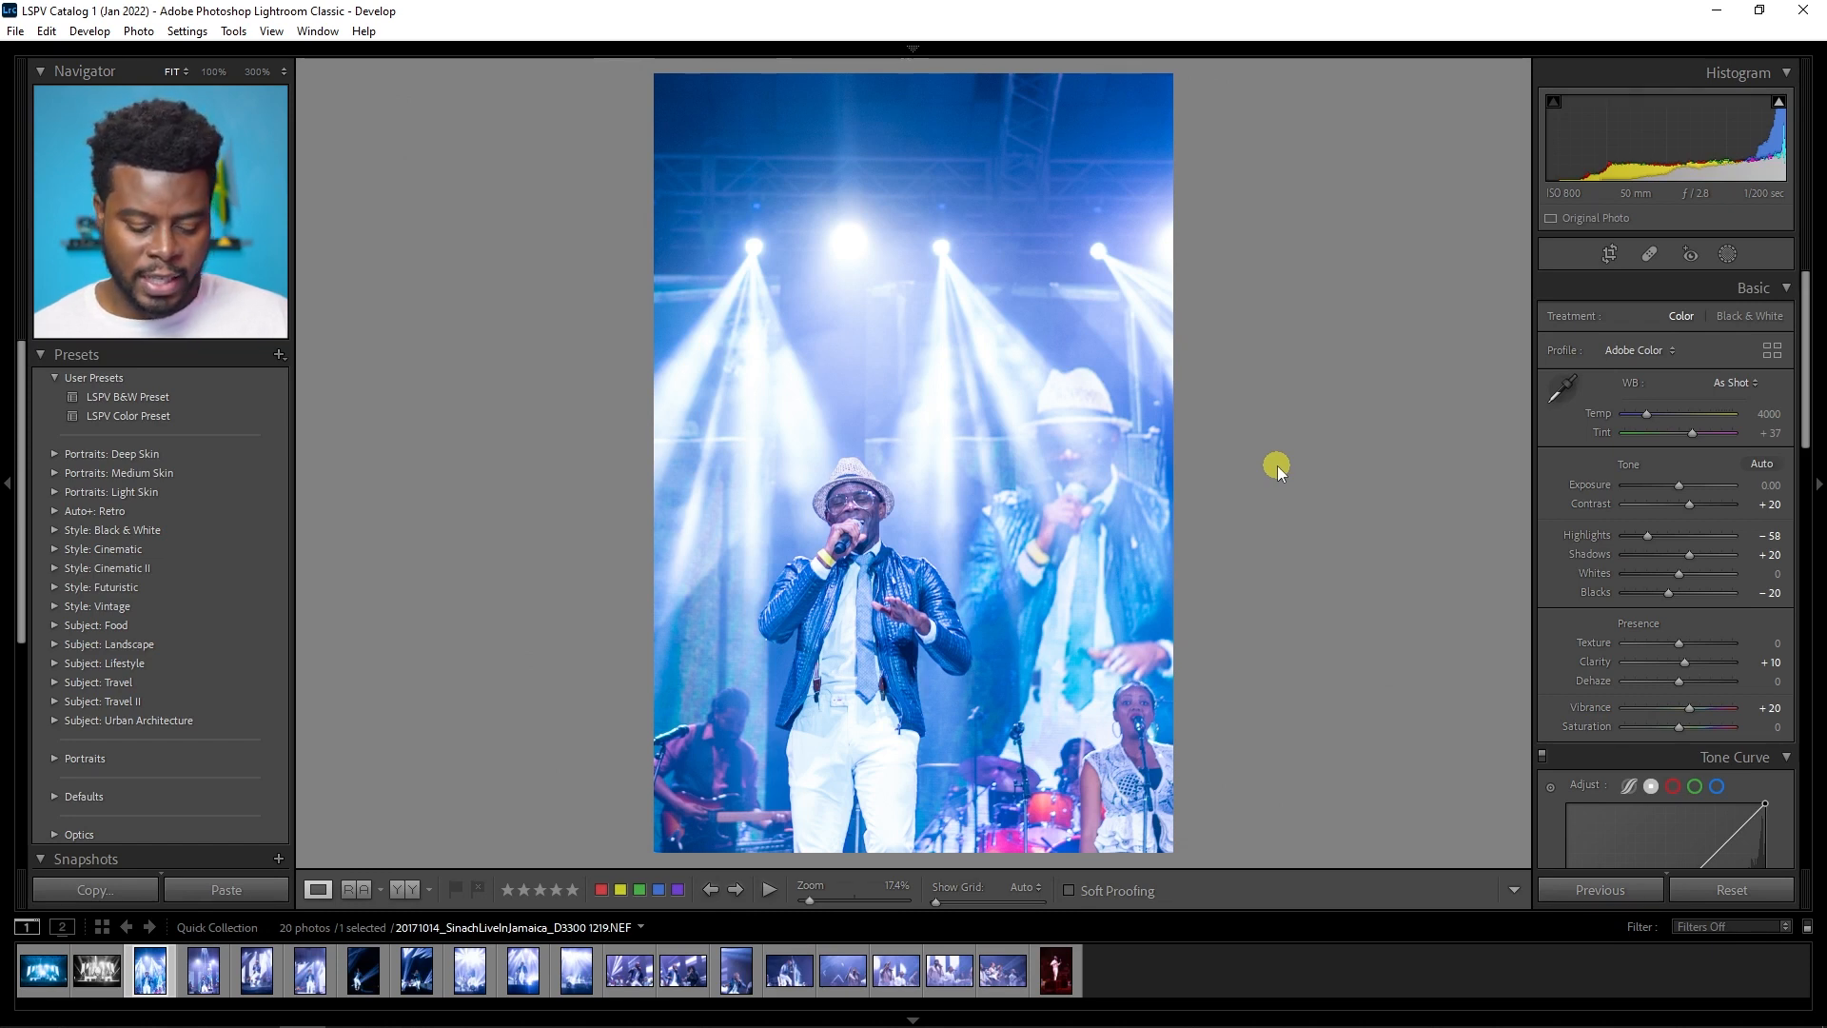
key("y")
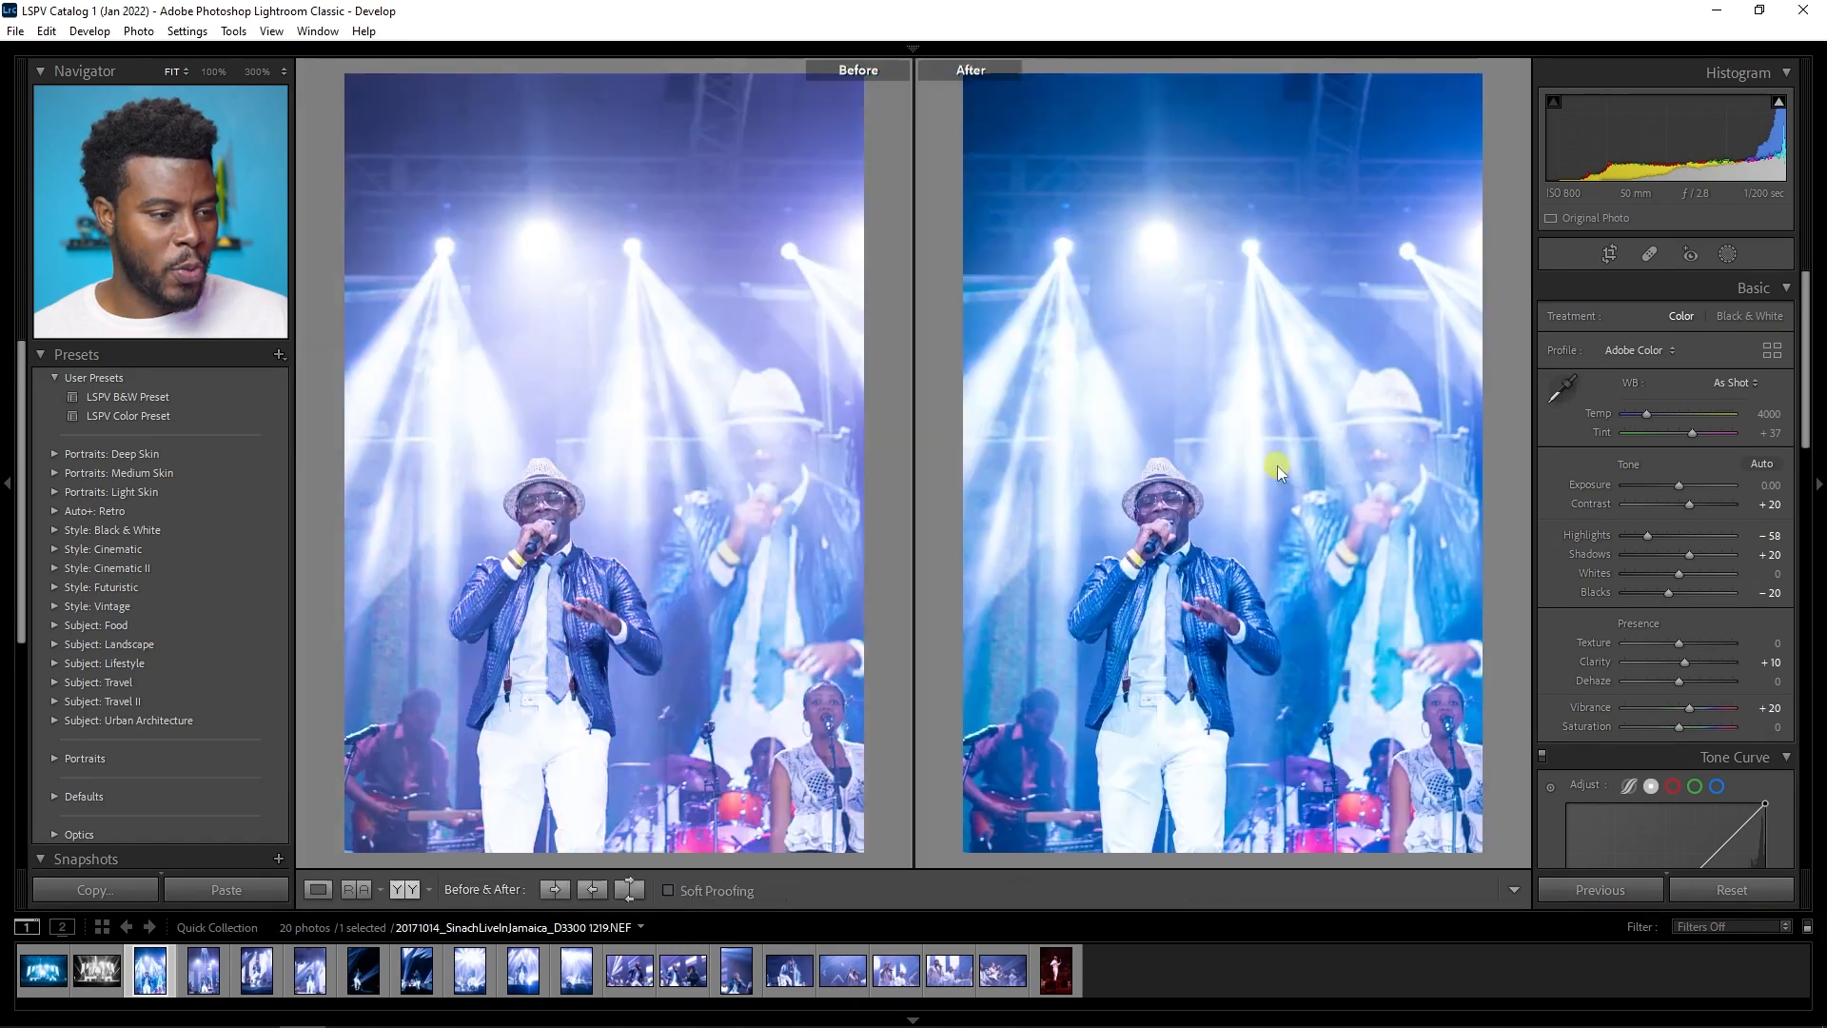
key("y")
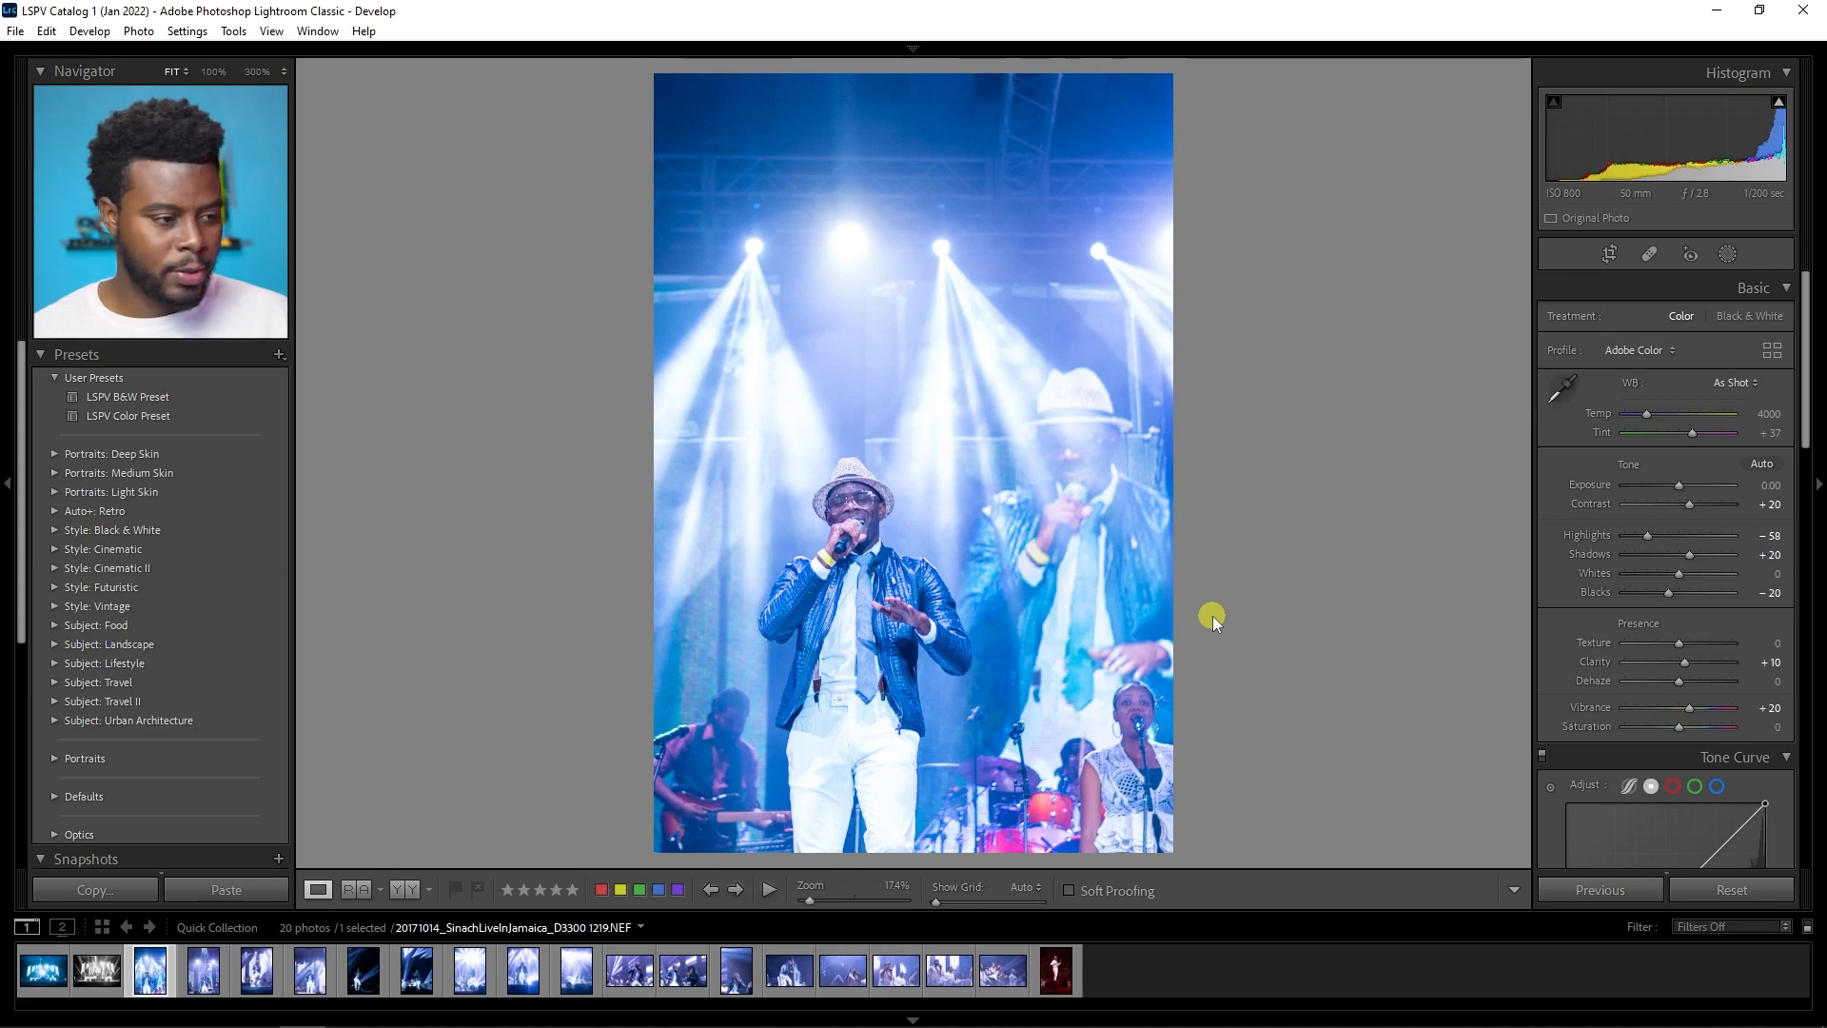
Step: Apply the LSPV B&W Preset to photo 1223 and crop it tighter around the singer and backing vocalists, straightened by -0.57
key("Right")
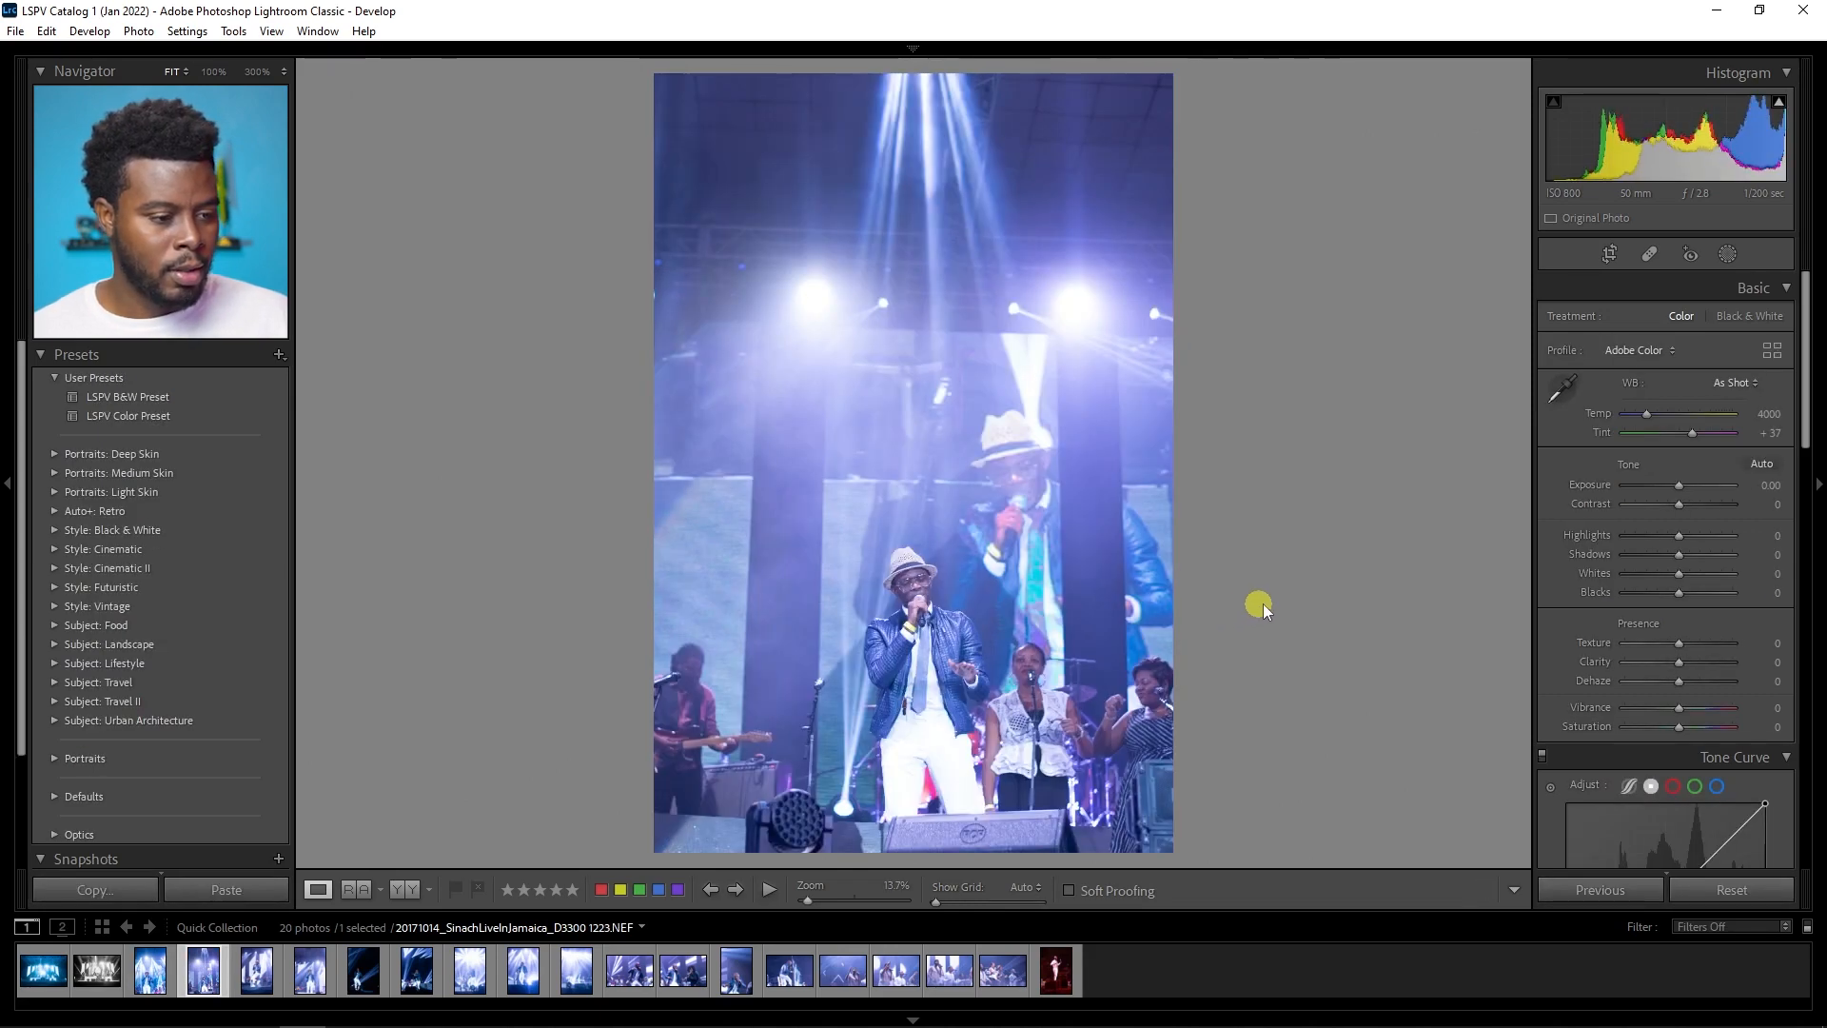
left_click(215, 395)
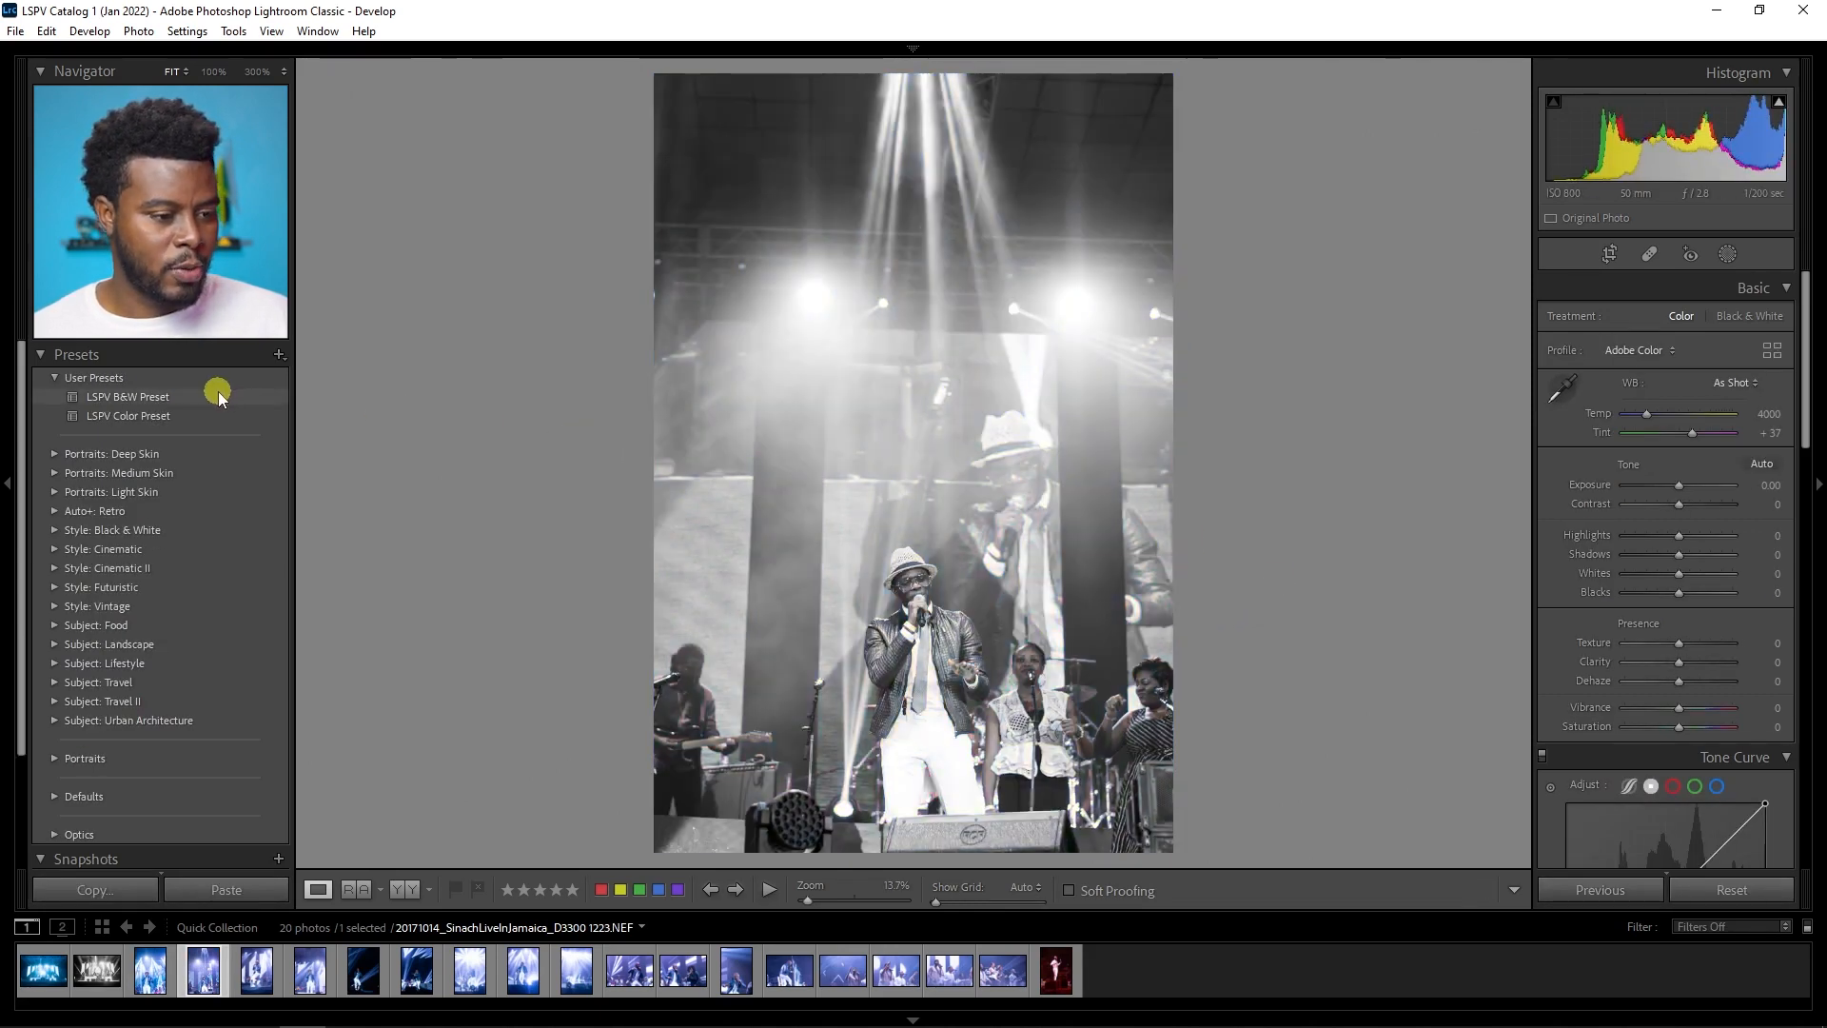
key("r")
left_click_drag(664, 82, 714, 203)
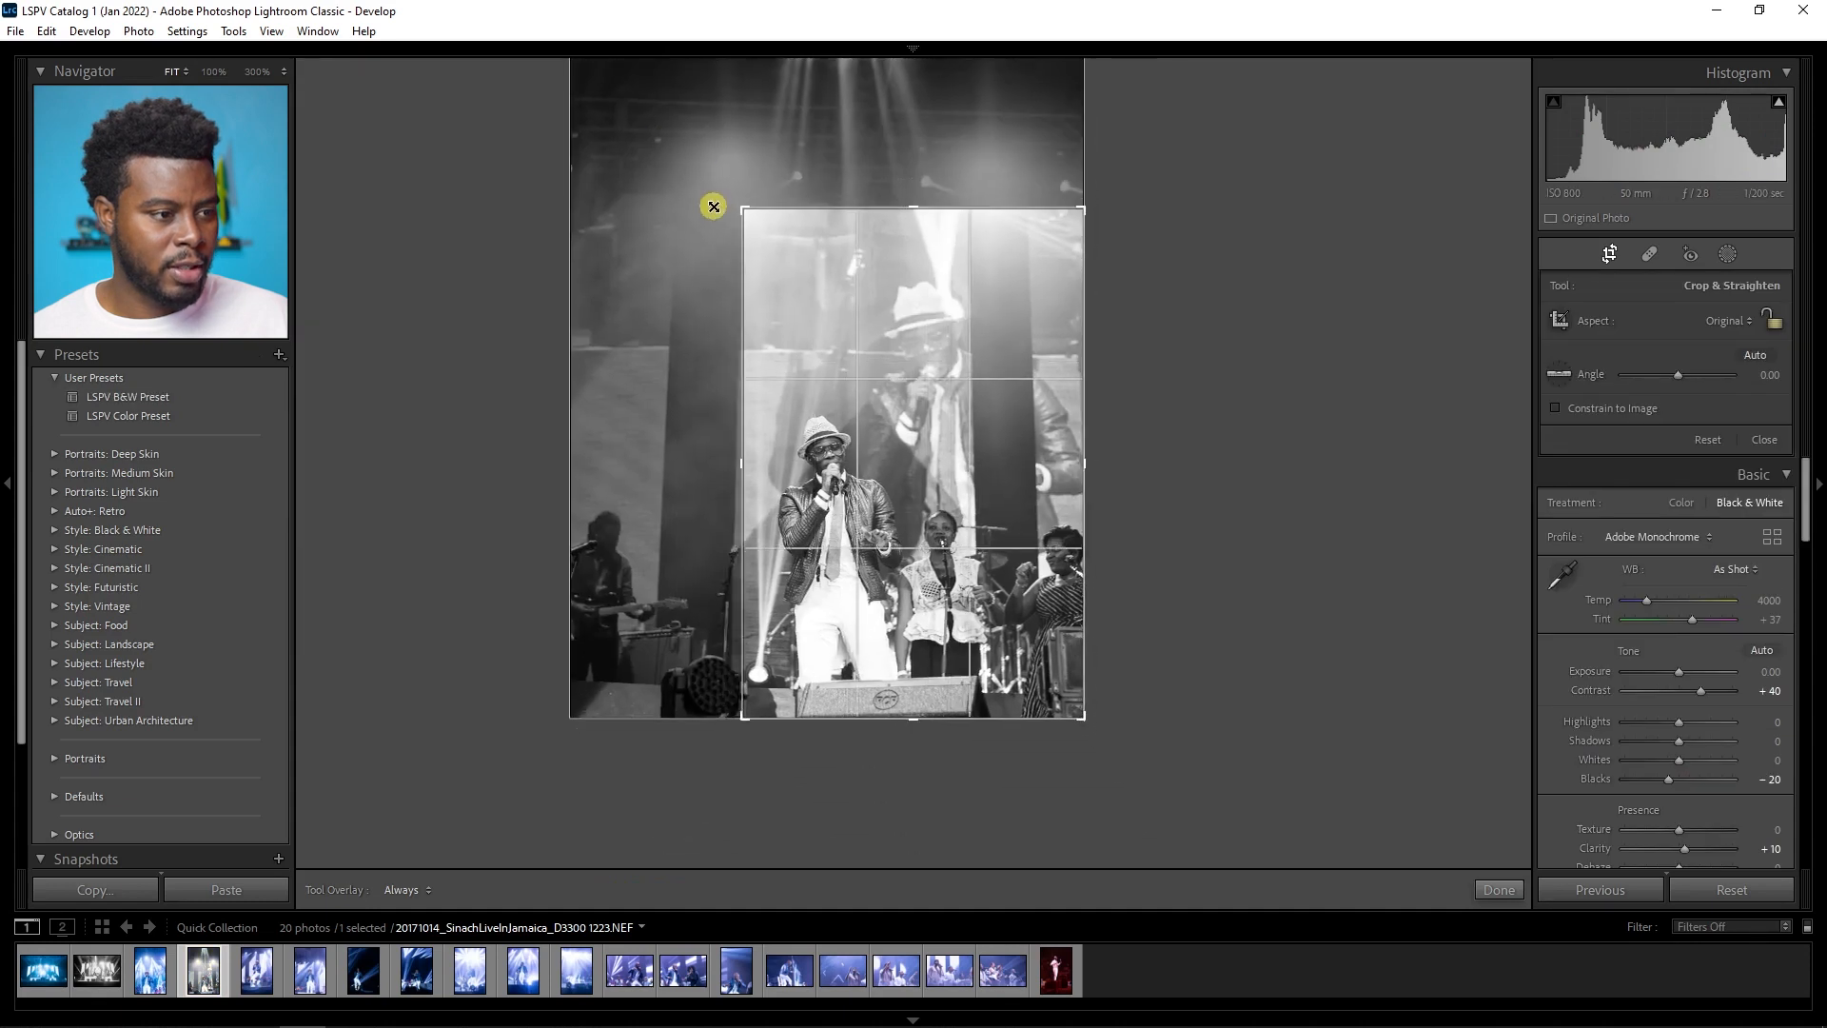
left_click_drag(902, 412, 882, 345)
left_click_drag(1203, 539, 1213, 512)
left_click_drag(1049, 480, 979, 416)
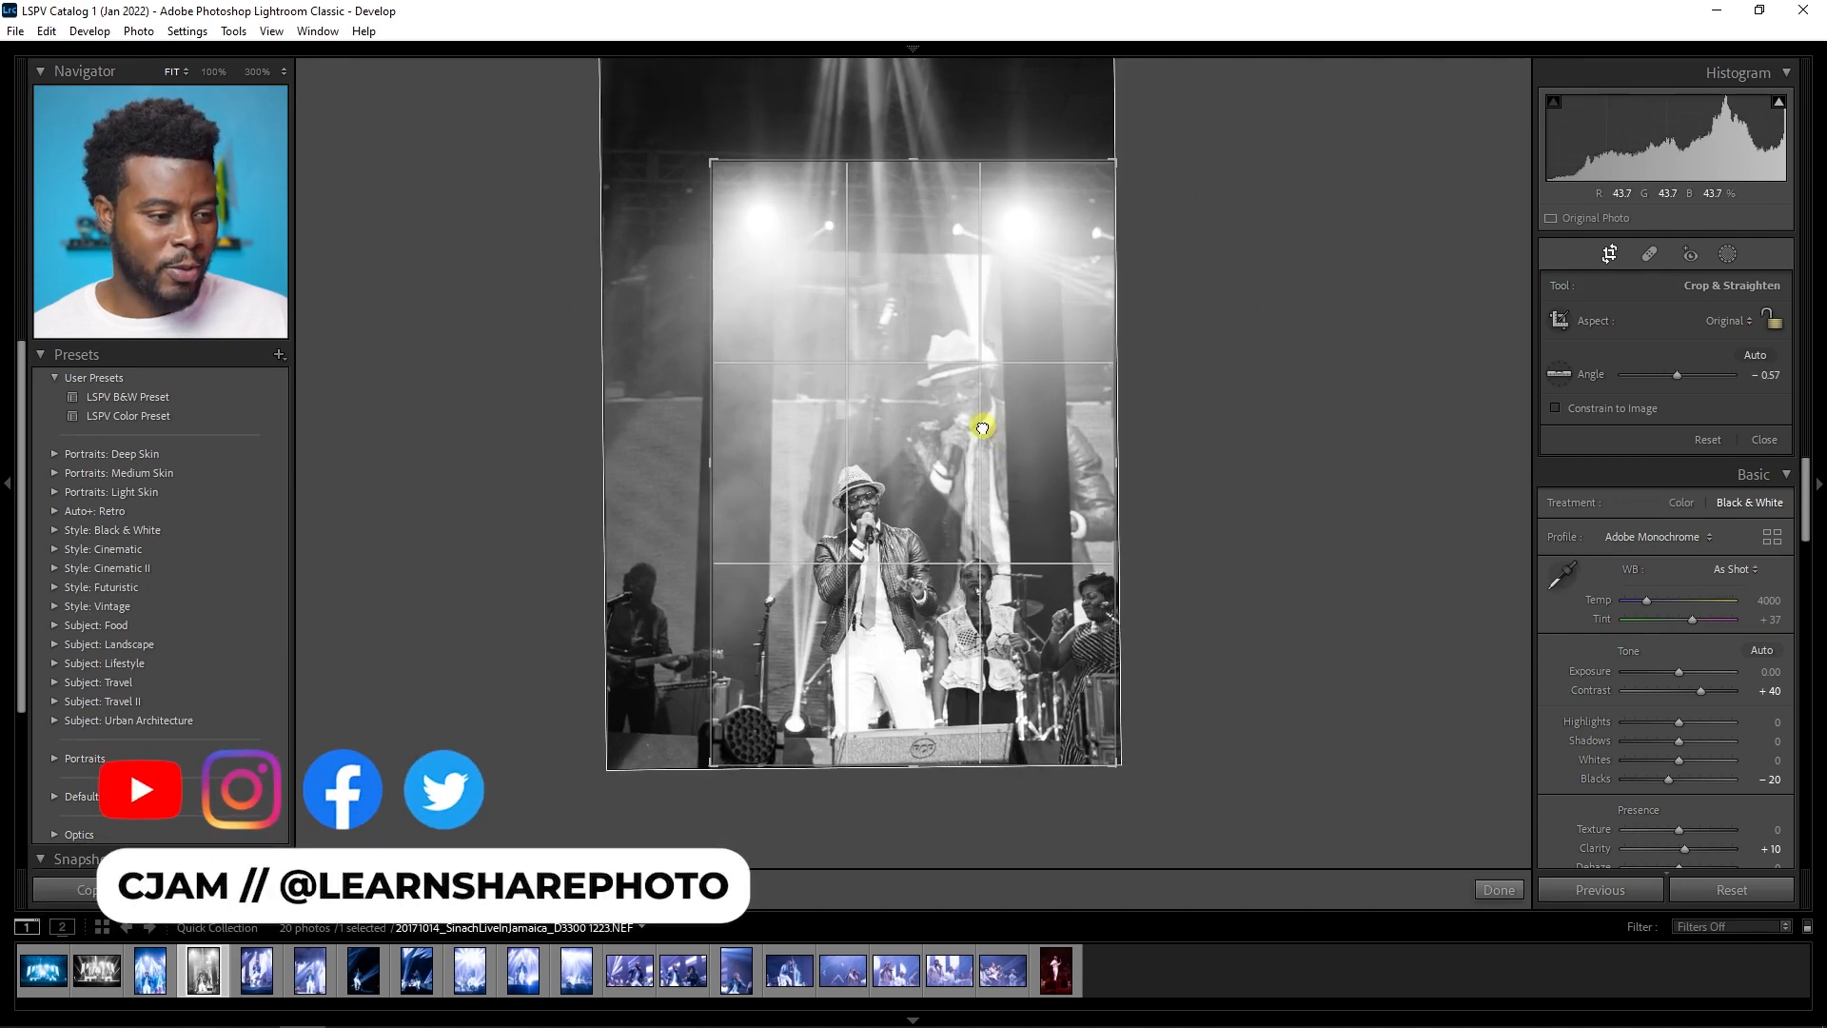
key("Return")
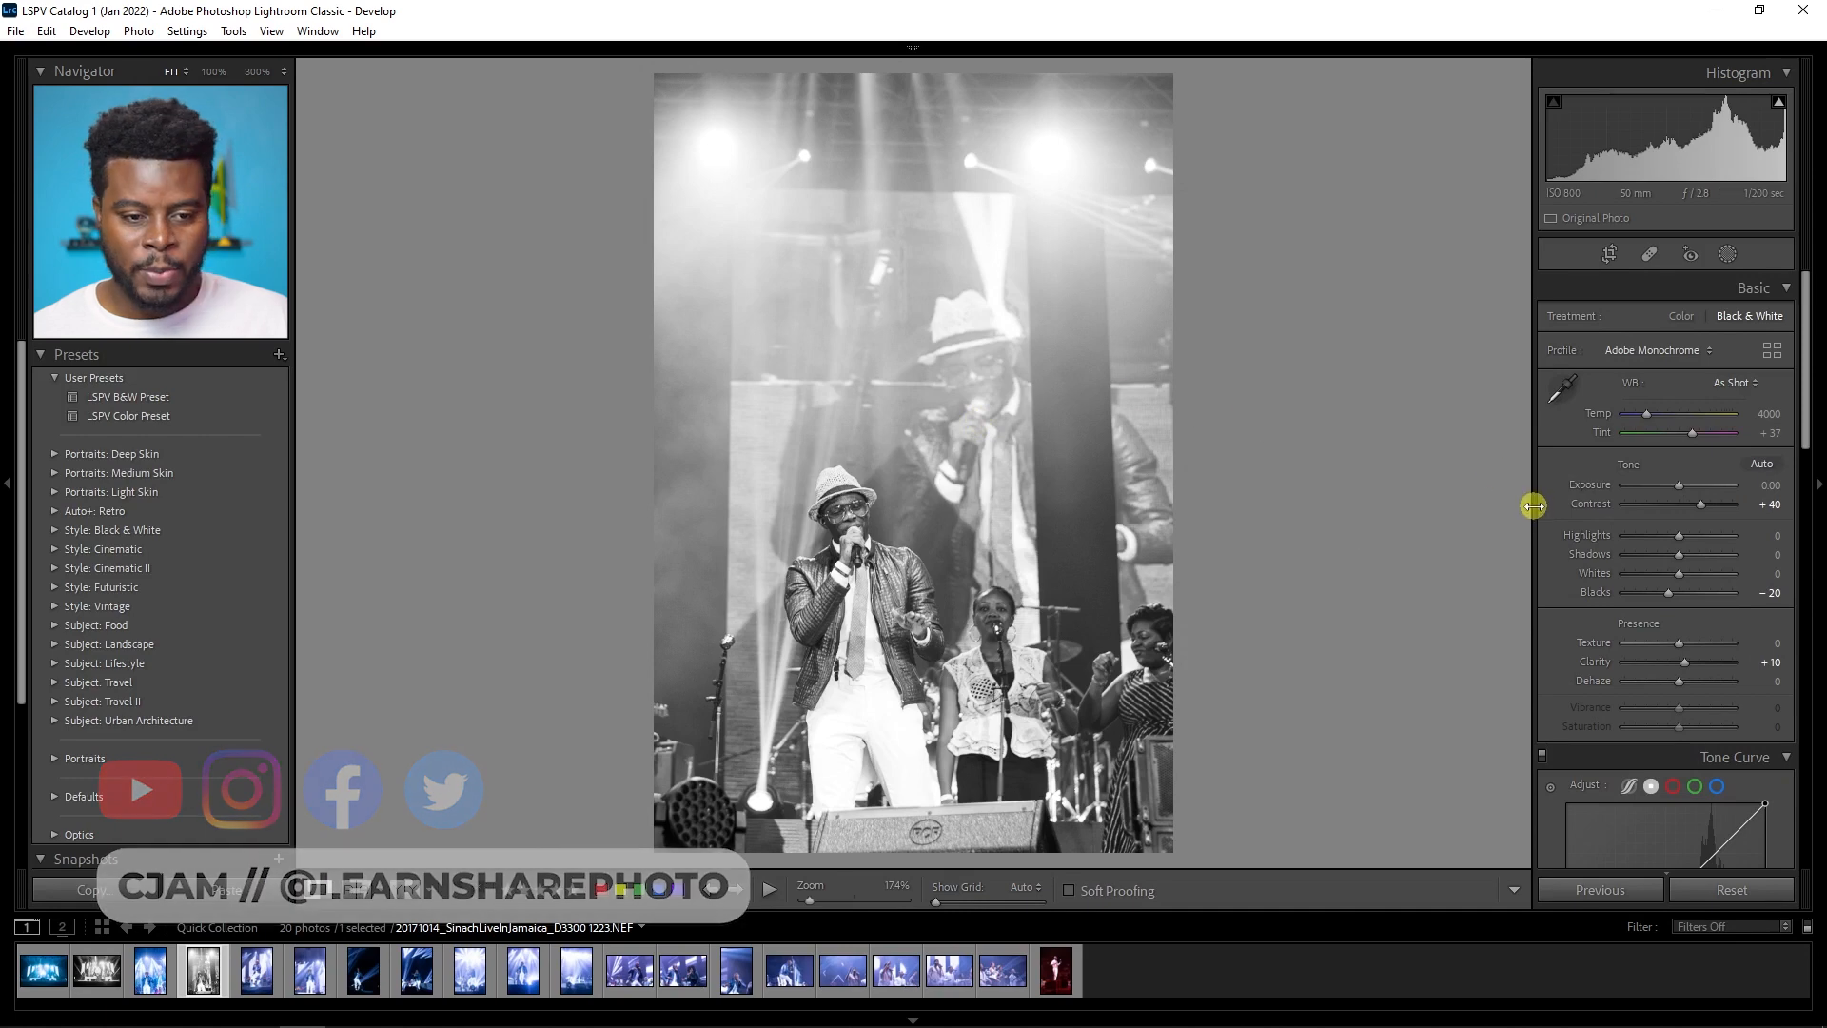
Step: Set the black-and-white photo's Exposure to +0.30, Contrast to +70, Highlights to -49, Shadows to +23 and Blacks to -45
left_click_drag(1678, 554, 1692, 554)
left_click_drag(1677, 486, 1649, 542)
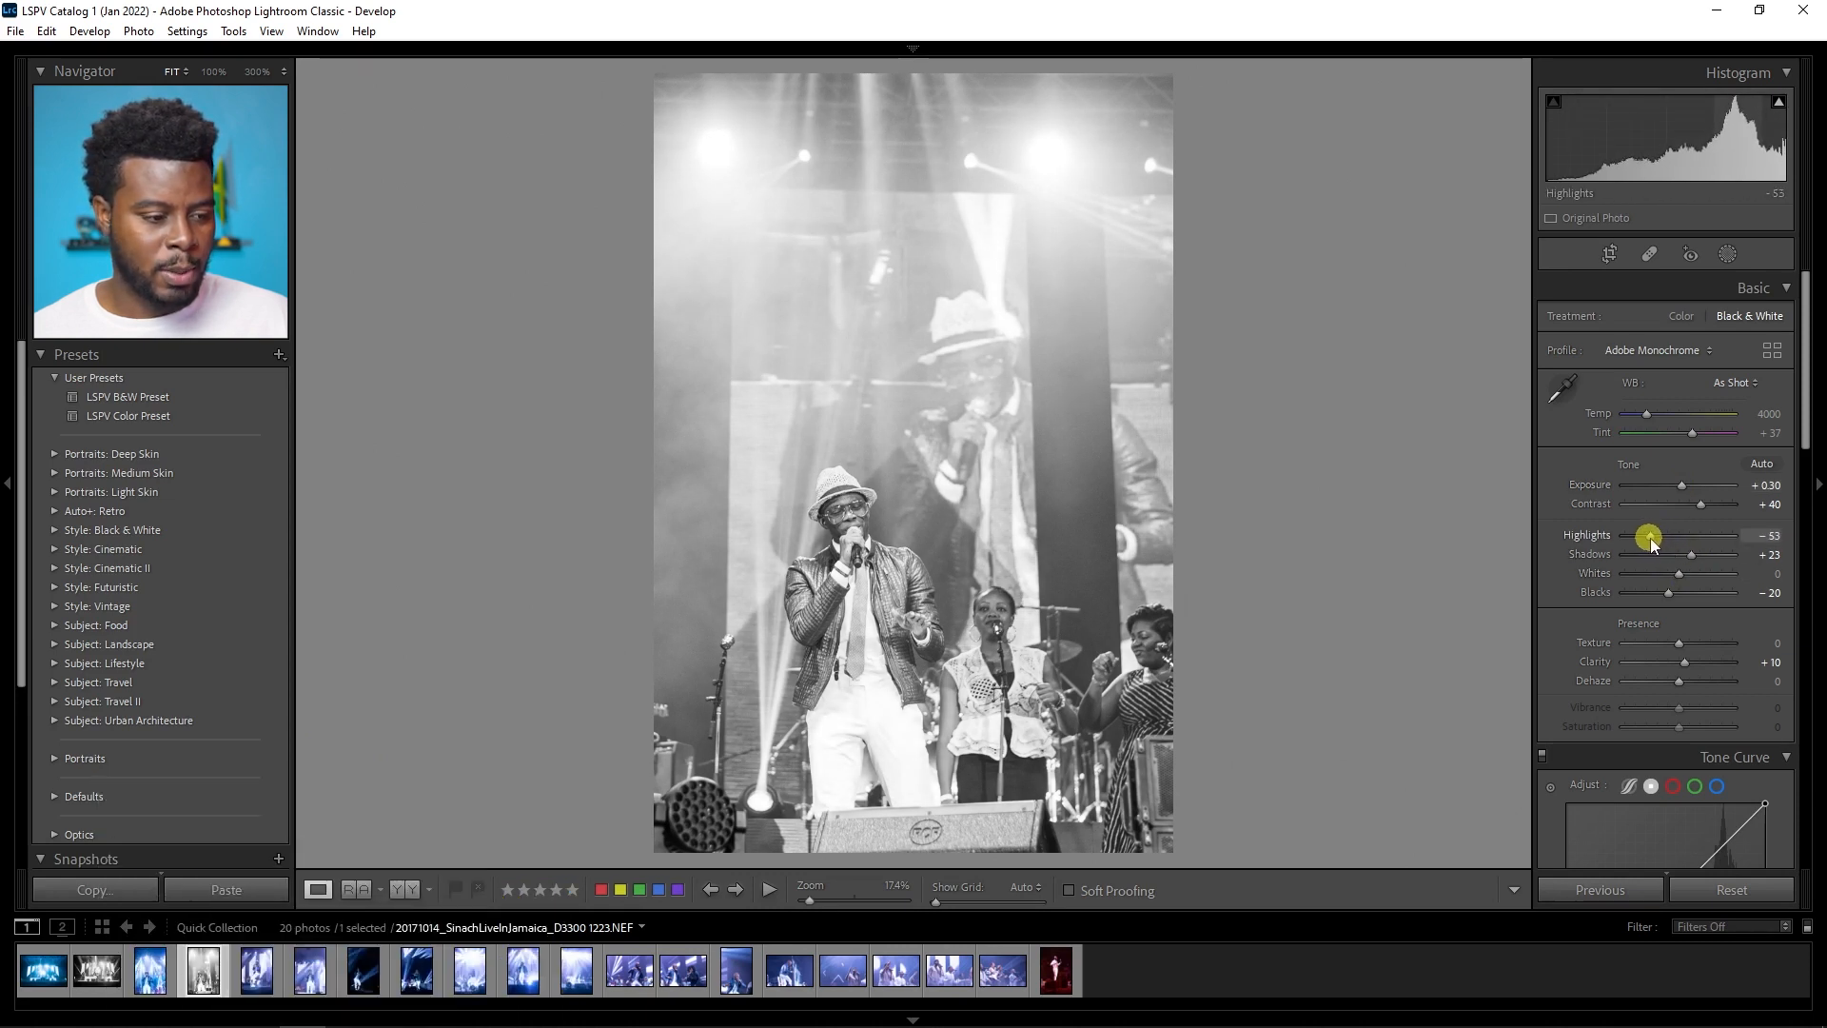
left_click_drag(1703, 507, 1719, 505)
left_click_drag(1673, 592, 1672, 593)
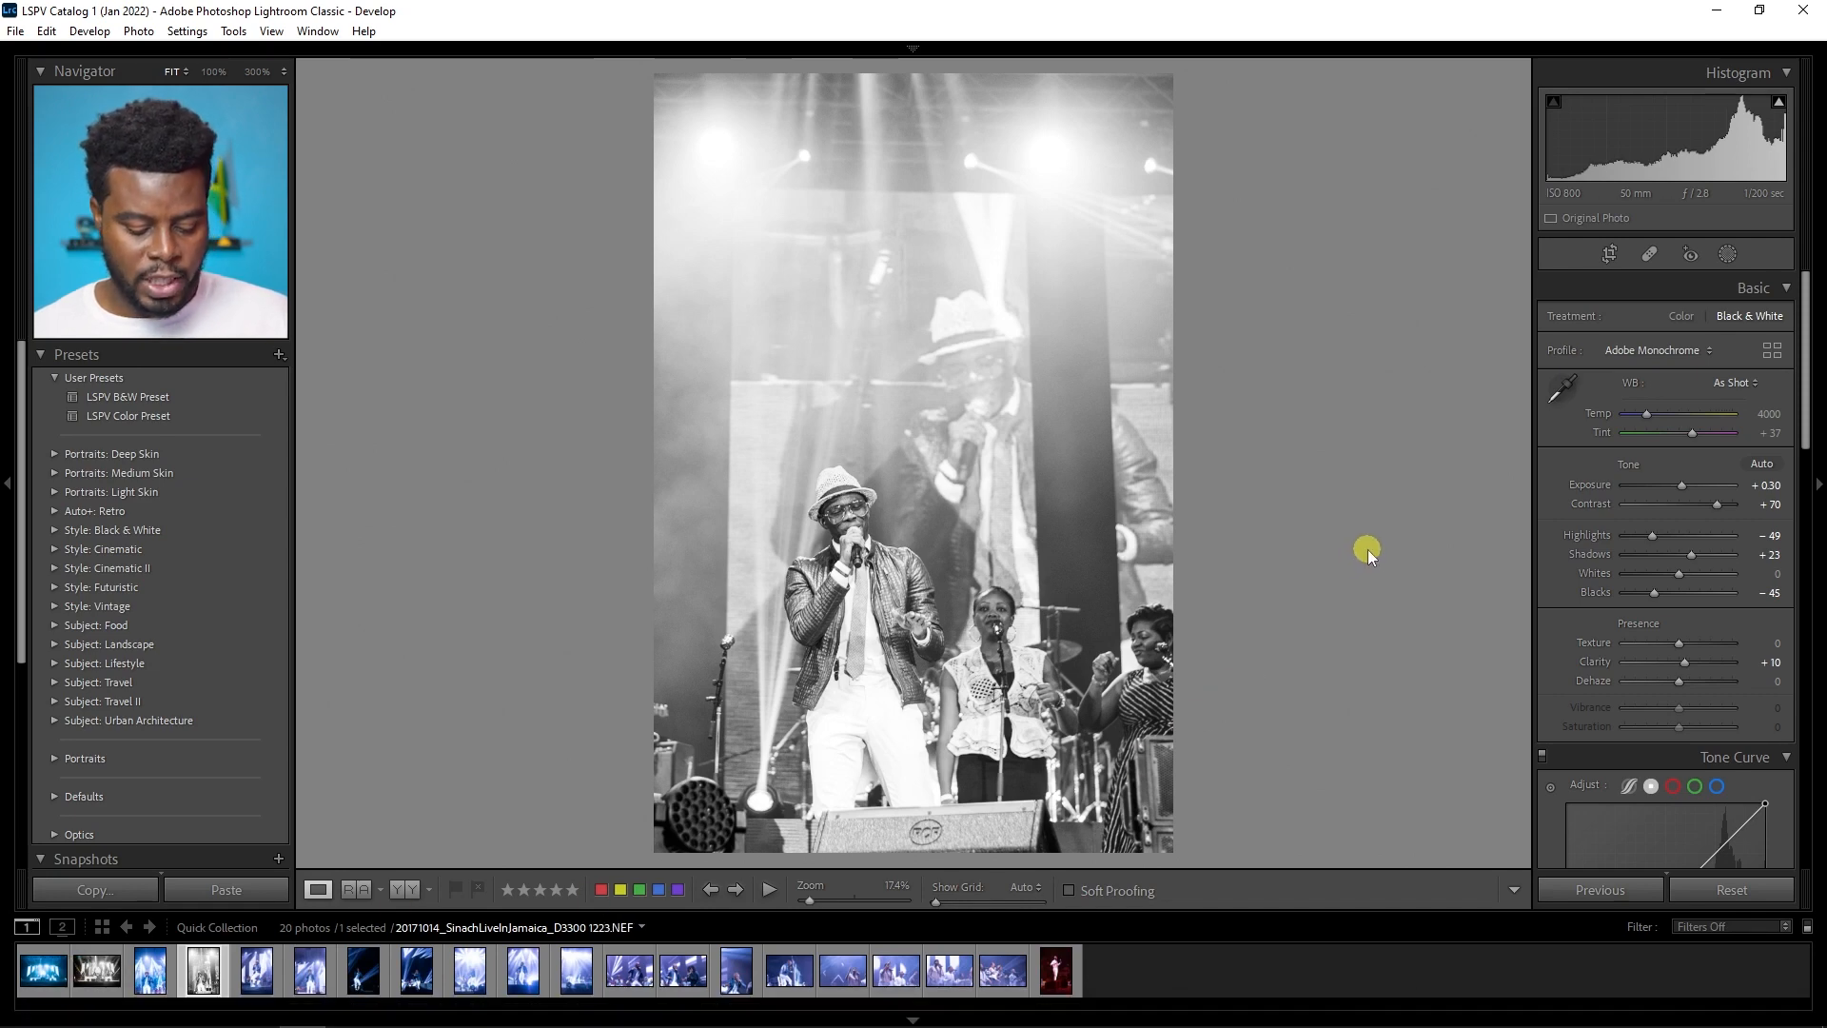
Step: Compare the black-and-white edit of photo 1223 side by side with its unedited version, then return to the single view
key("y")
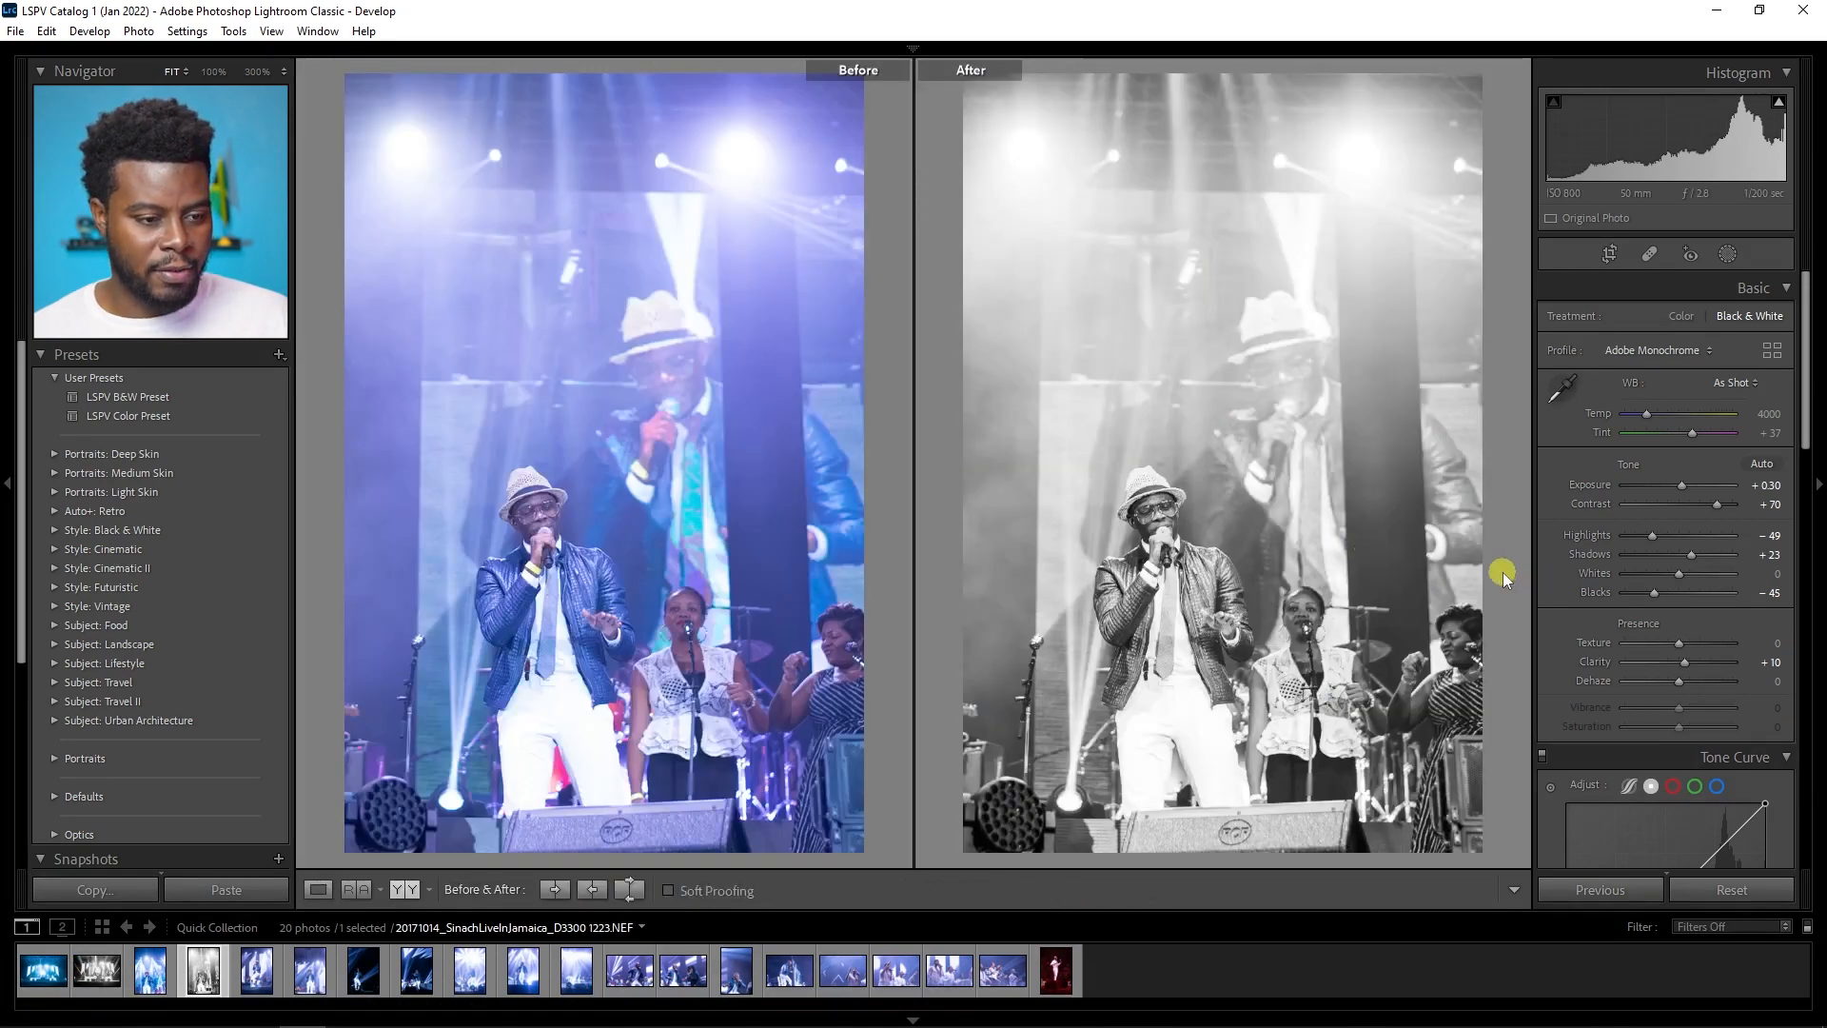
key("y")
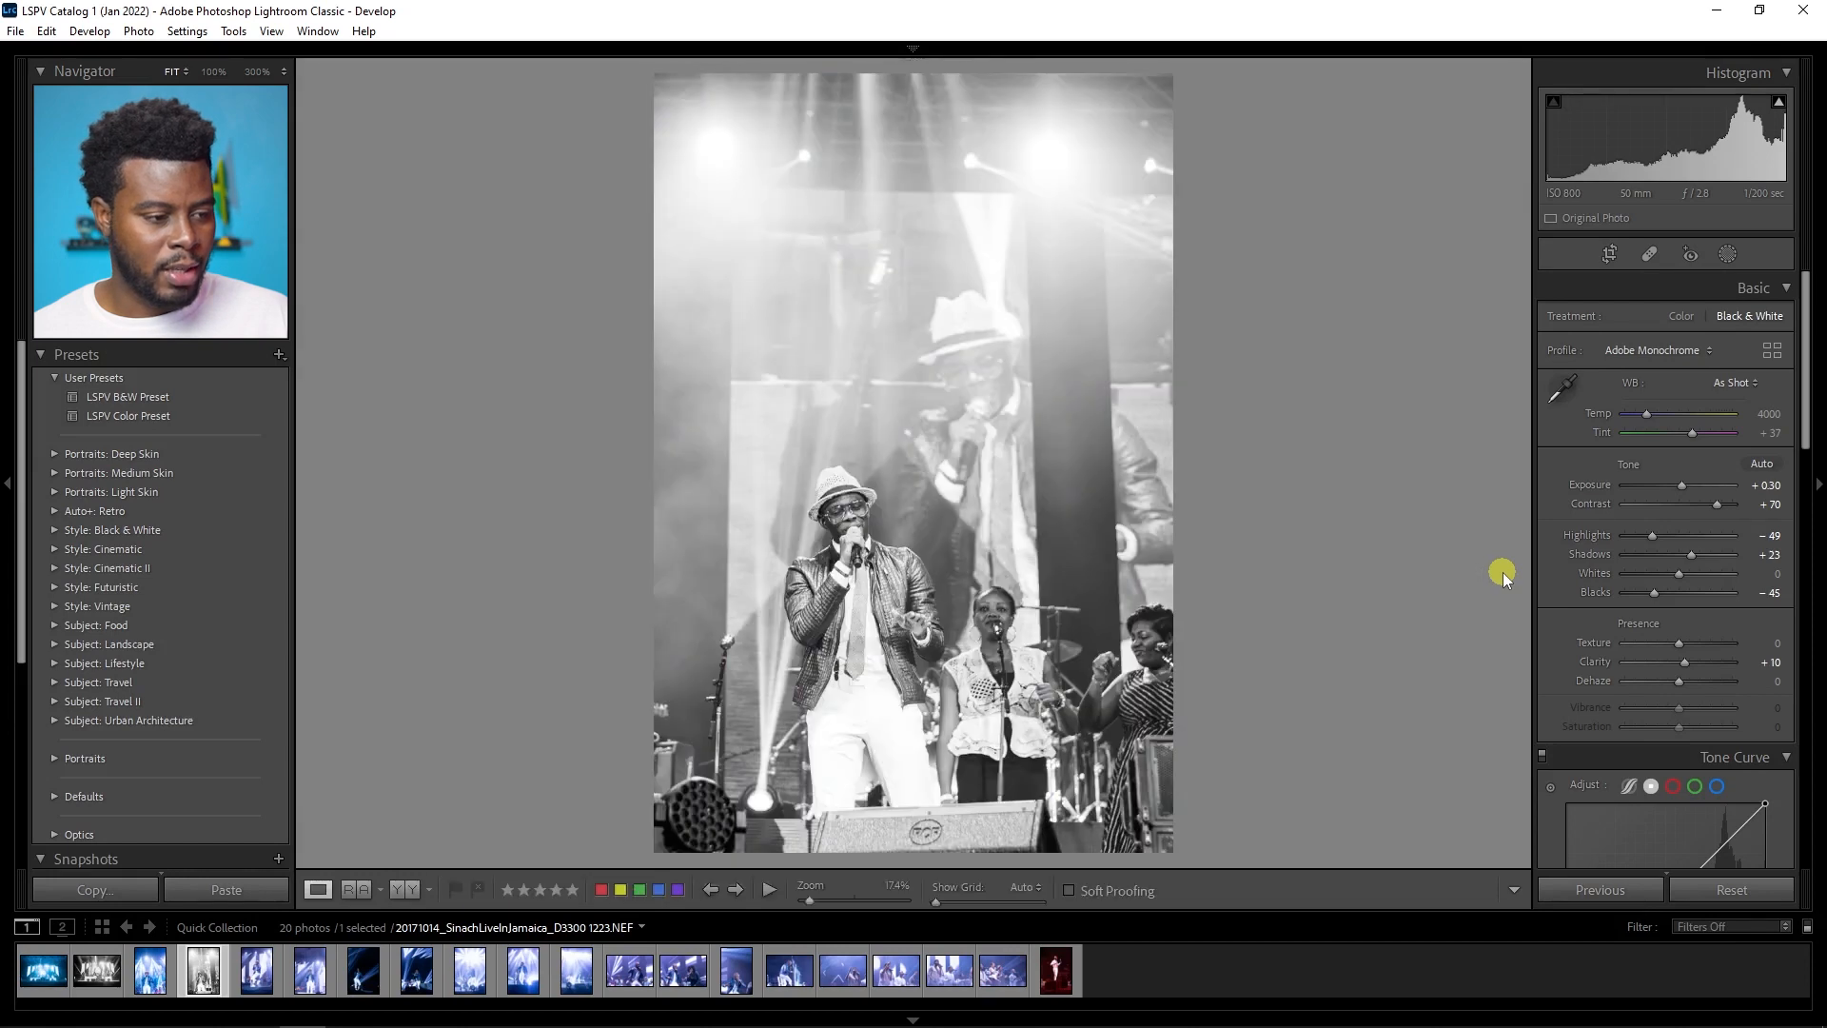
right_click(1504, 575)
key("Escape")
key("y")
key("y")
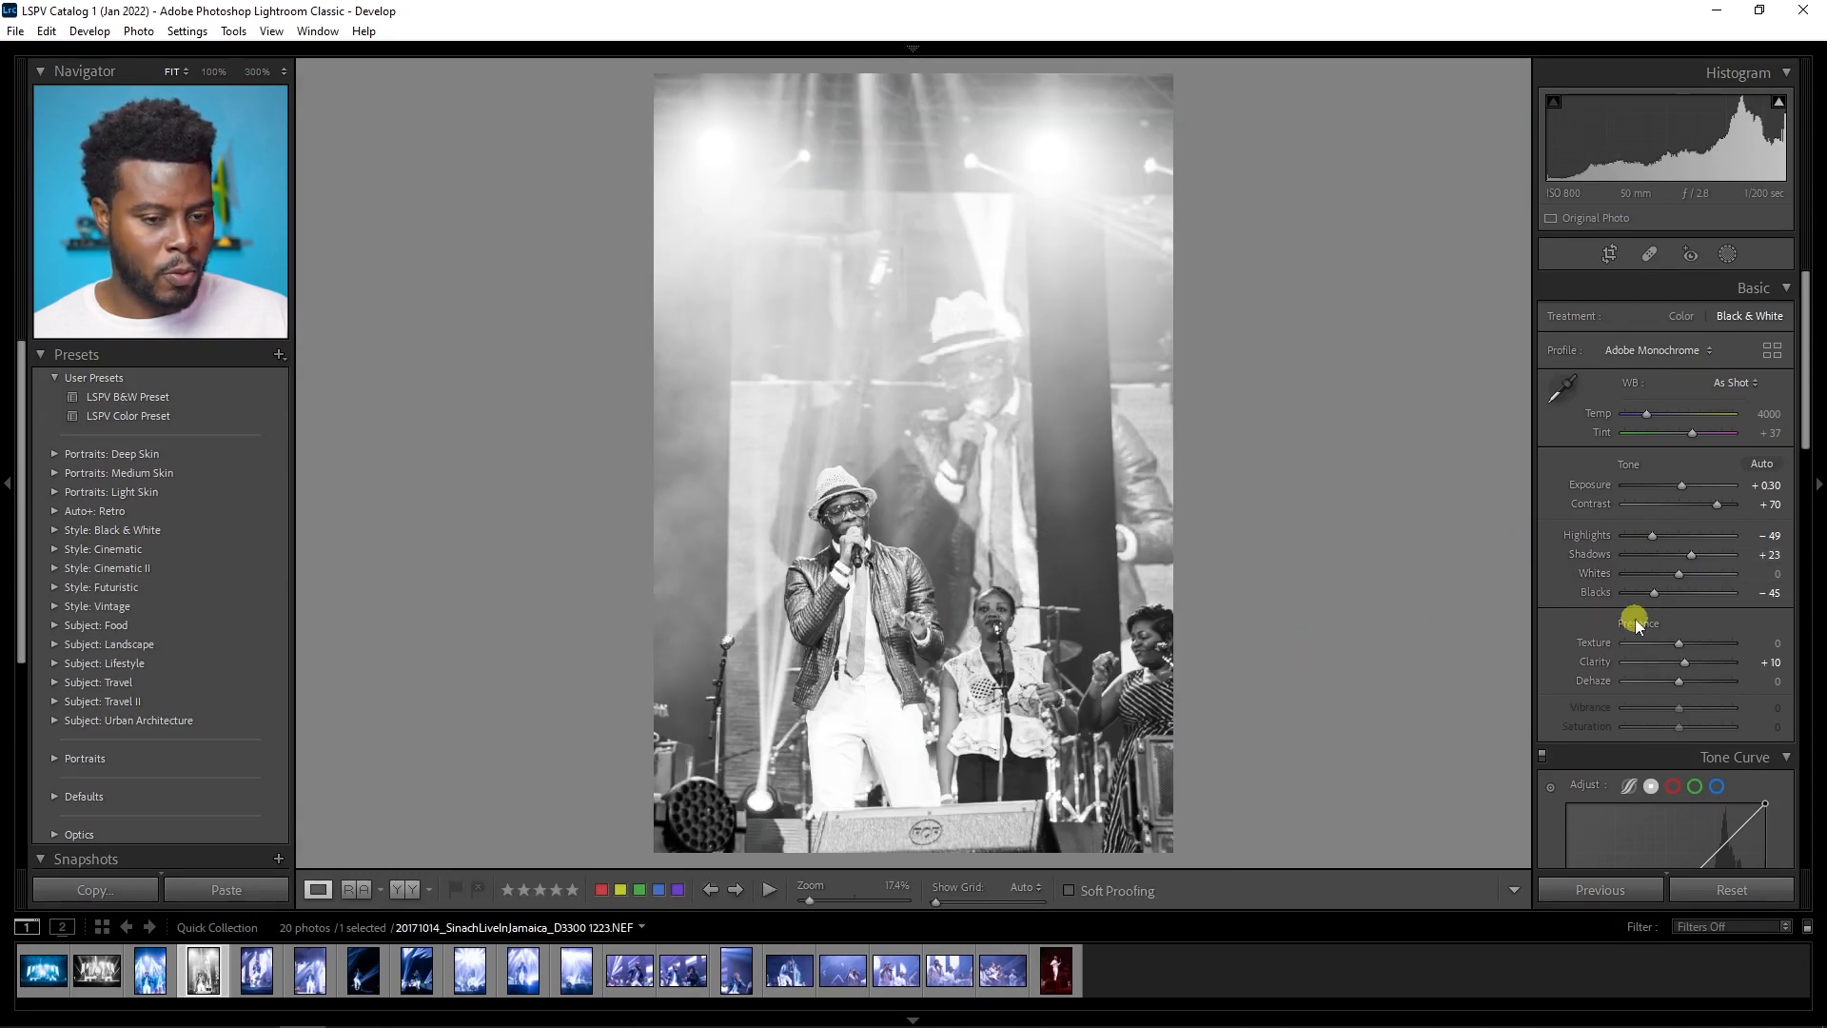
Step: Try Whites at −96 and −61 on the black-and-white photo, inspecting the white trousers at 100%
left_click_drag(1677, 573, 1626, 575)
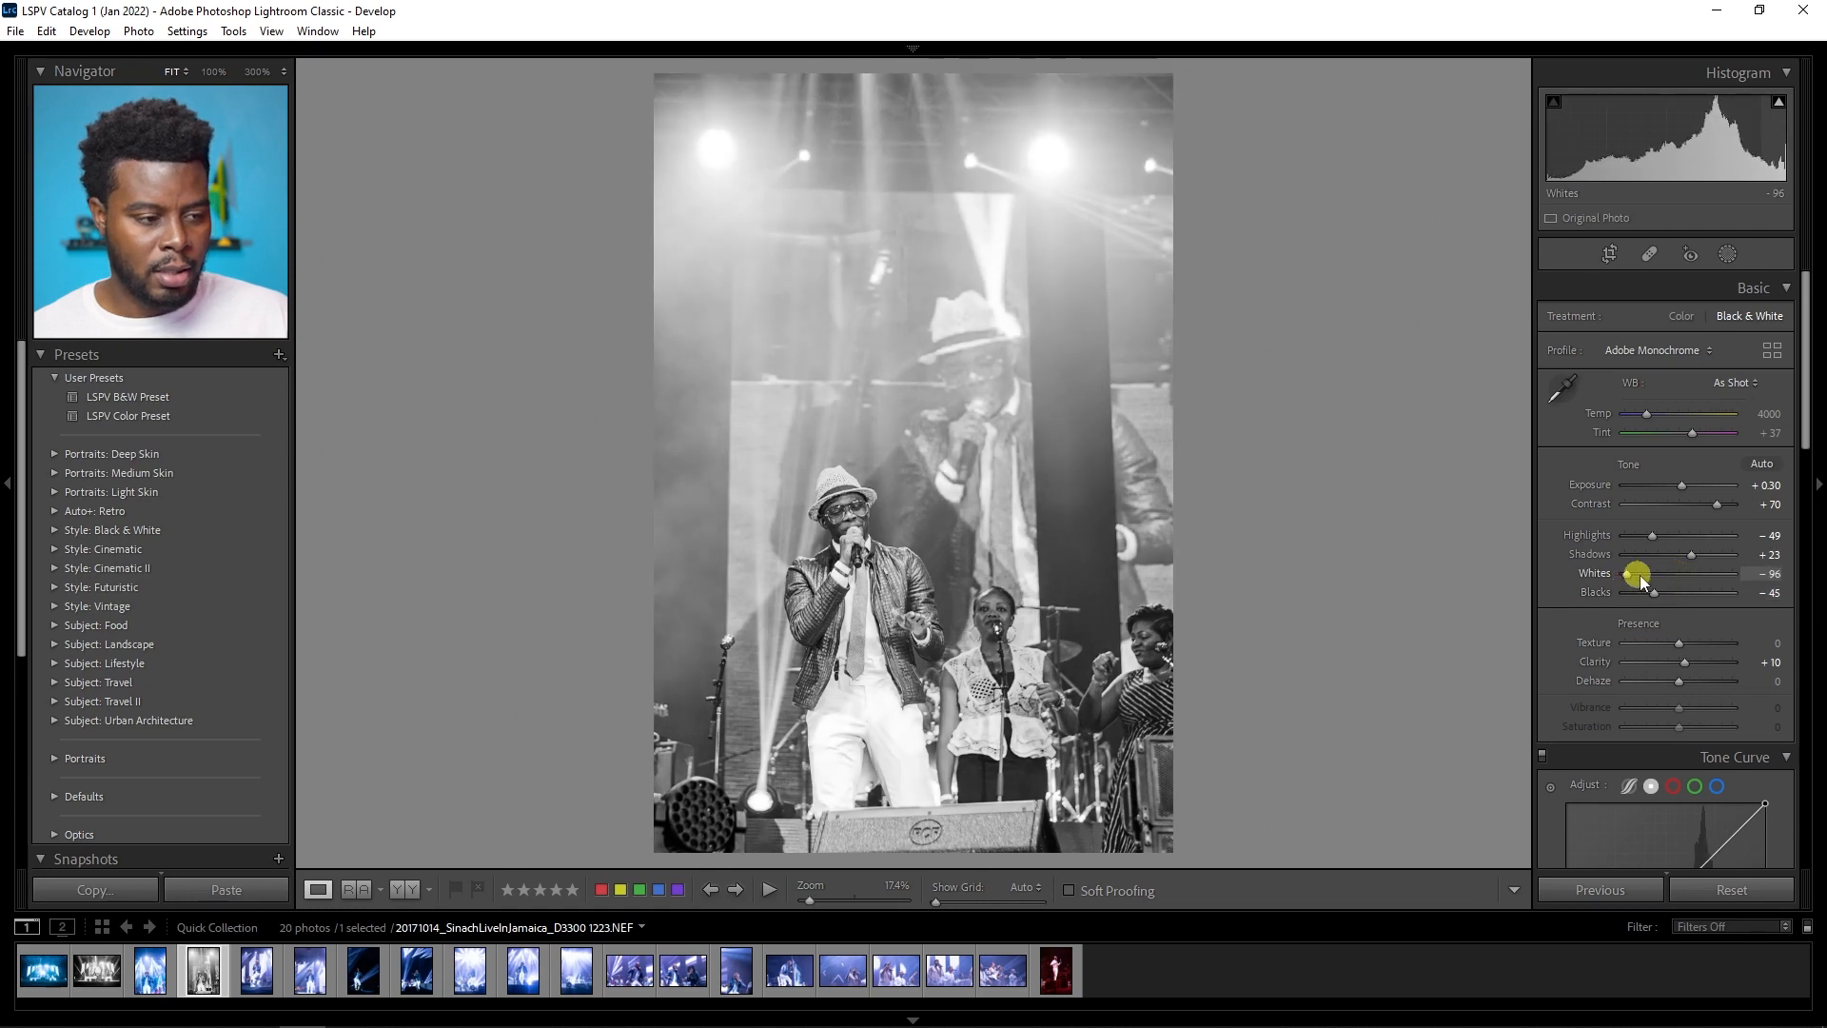
key("ctrl+z")
left_click(925, 654)
left_click_drag(873, 718, 847, 294)
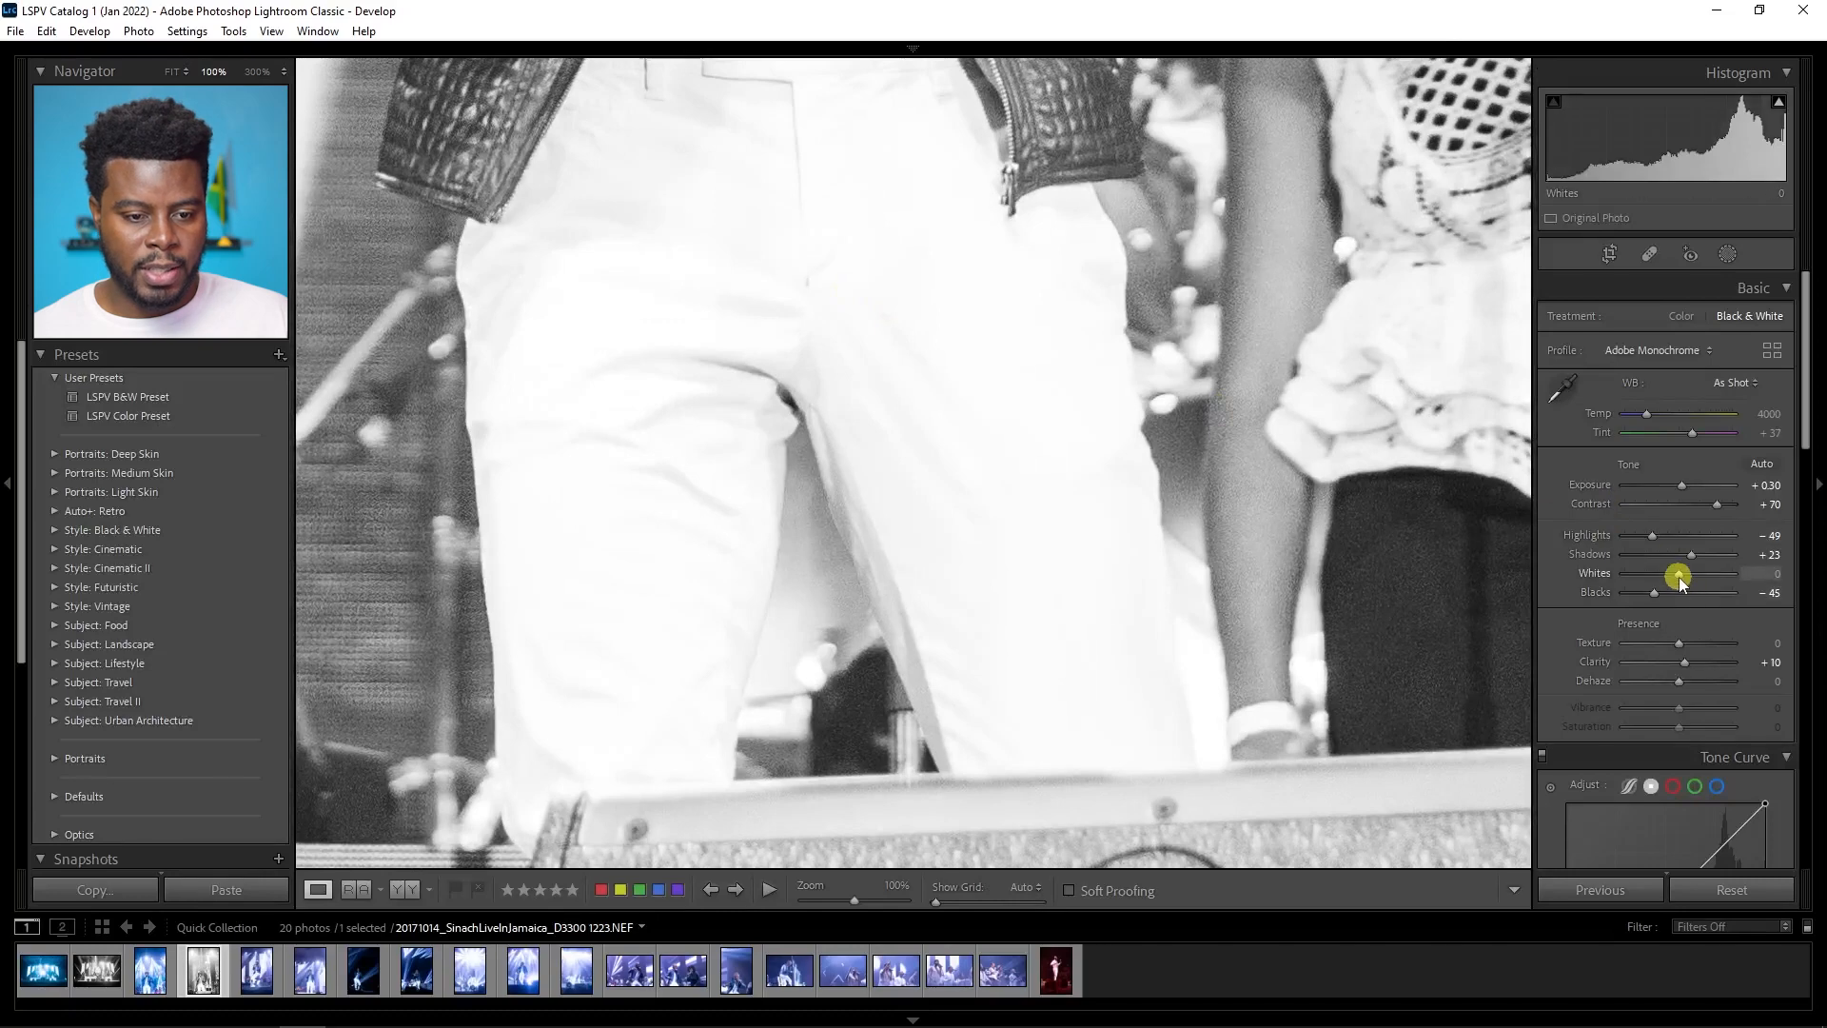
left_click_drag(1671, 577, 1648, 578)
left_click(1070, 473)
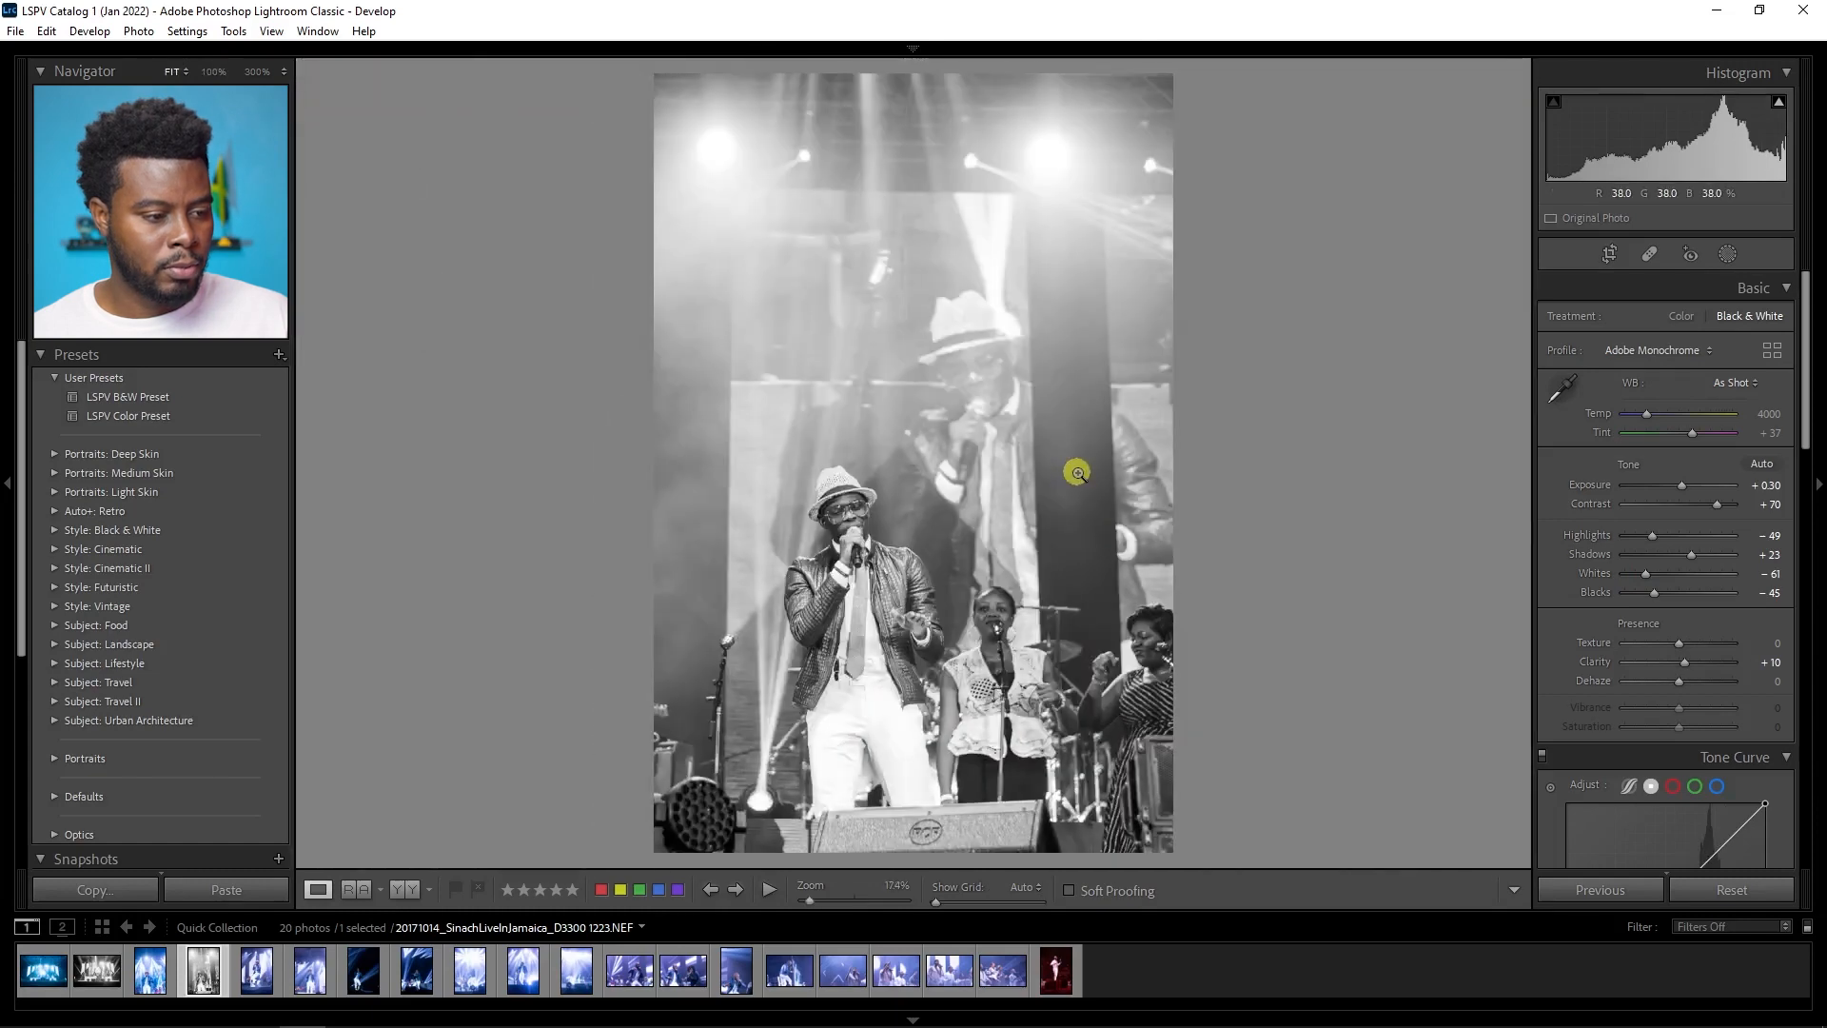
Step: Reset the Whites of the black-and-white photo and set them to −23
double_click(1646, 574)
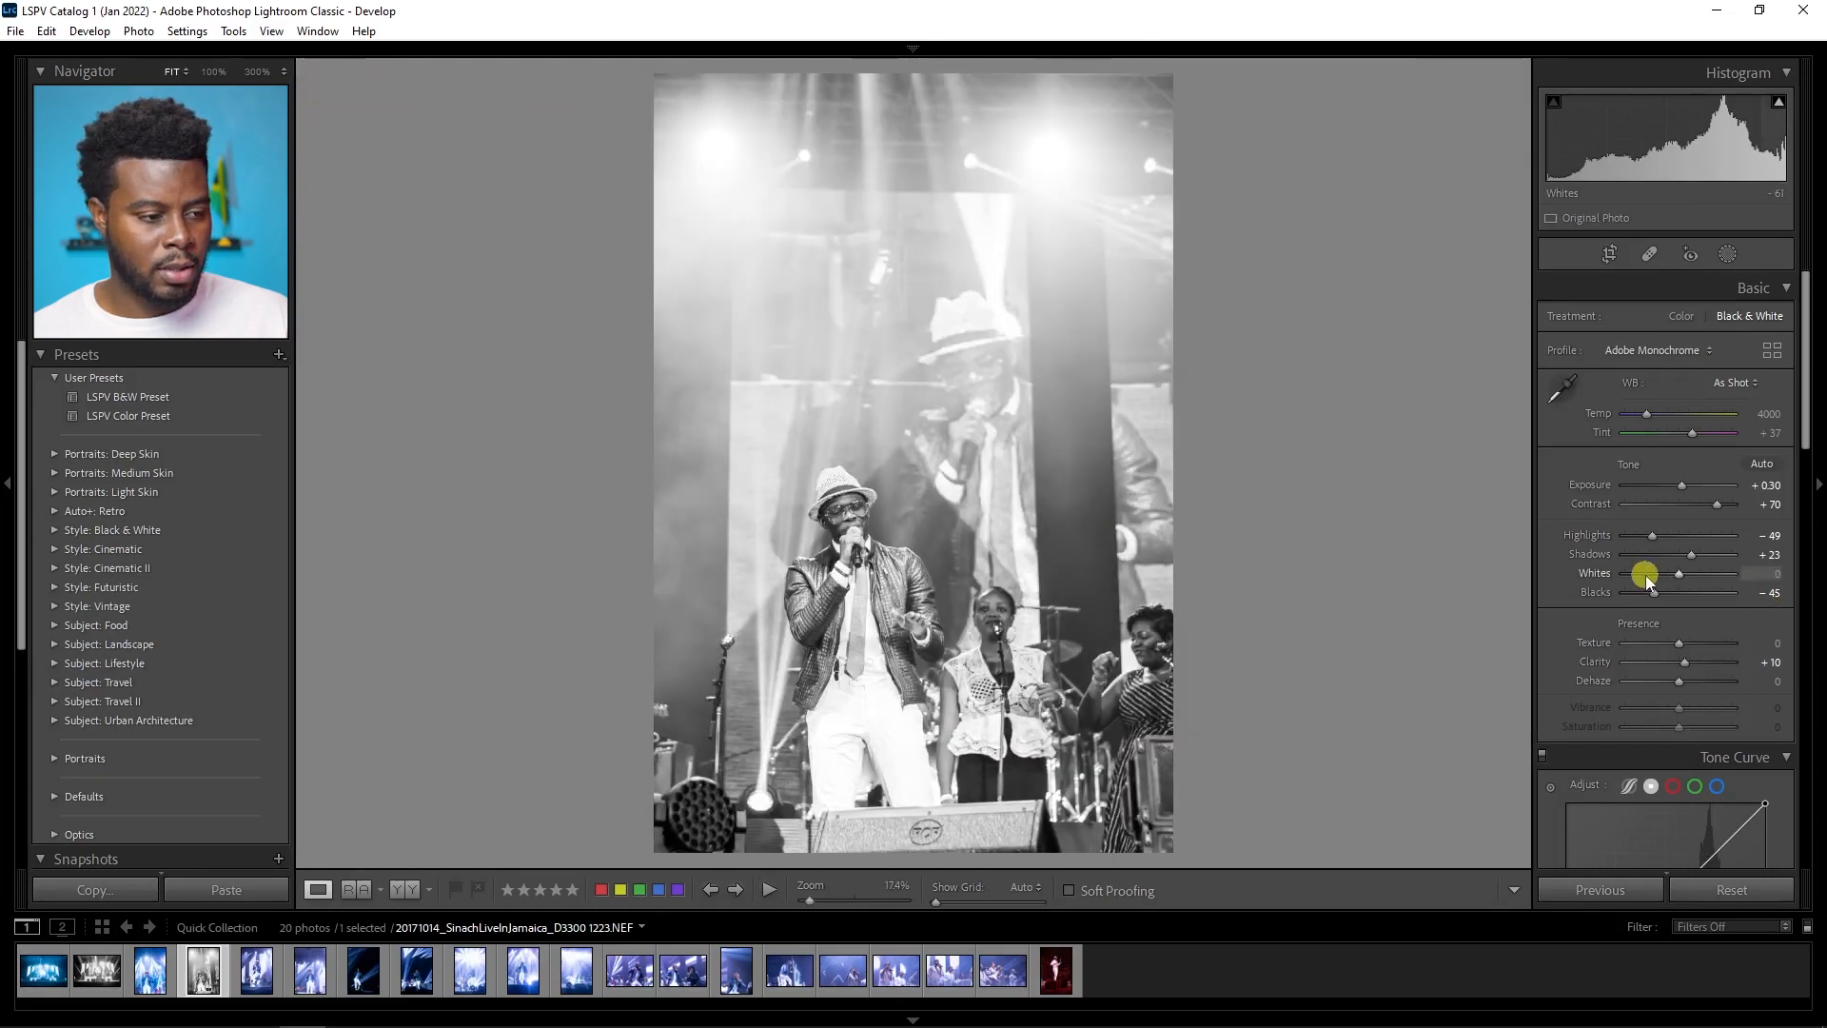
left_click_drag(1677, 573, 1667, 571)
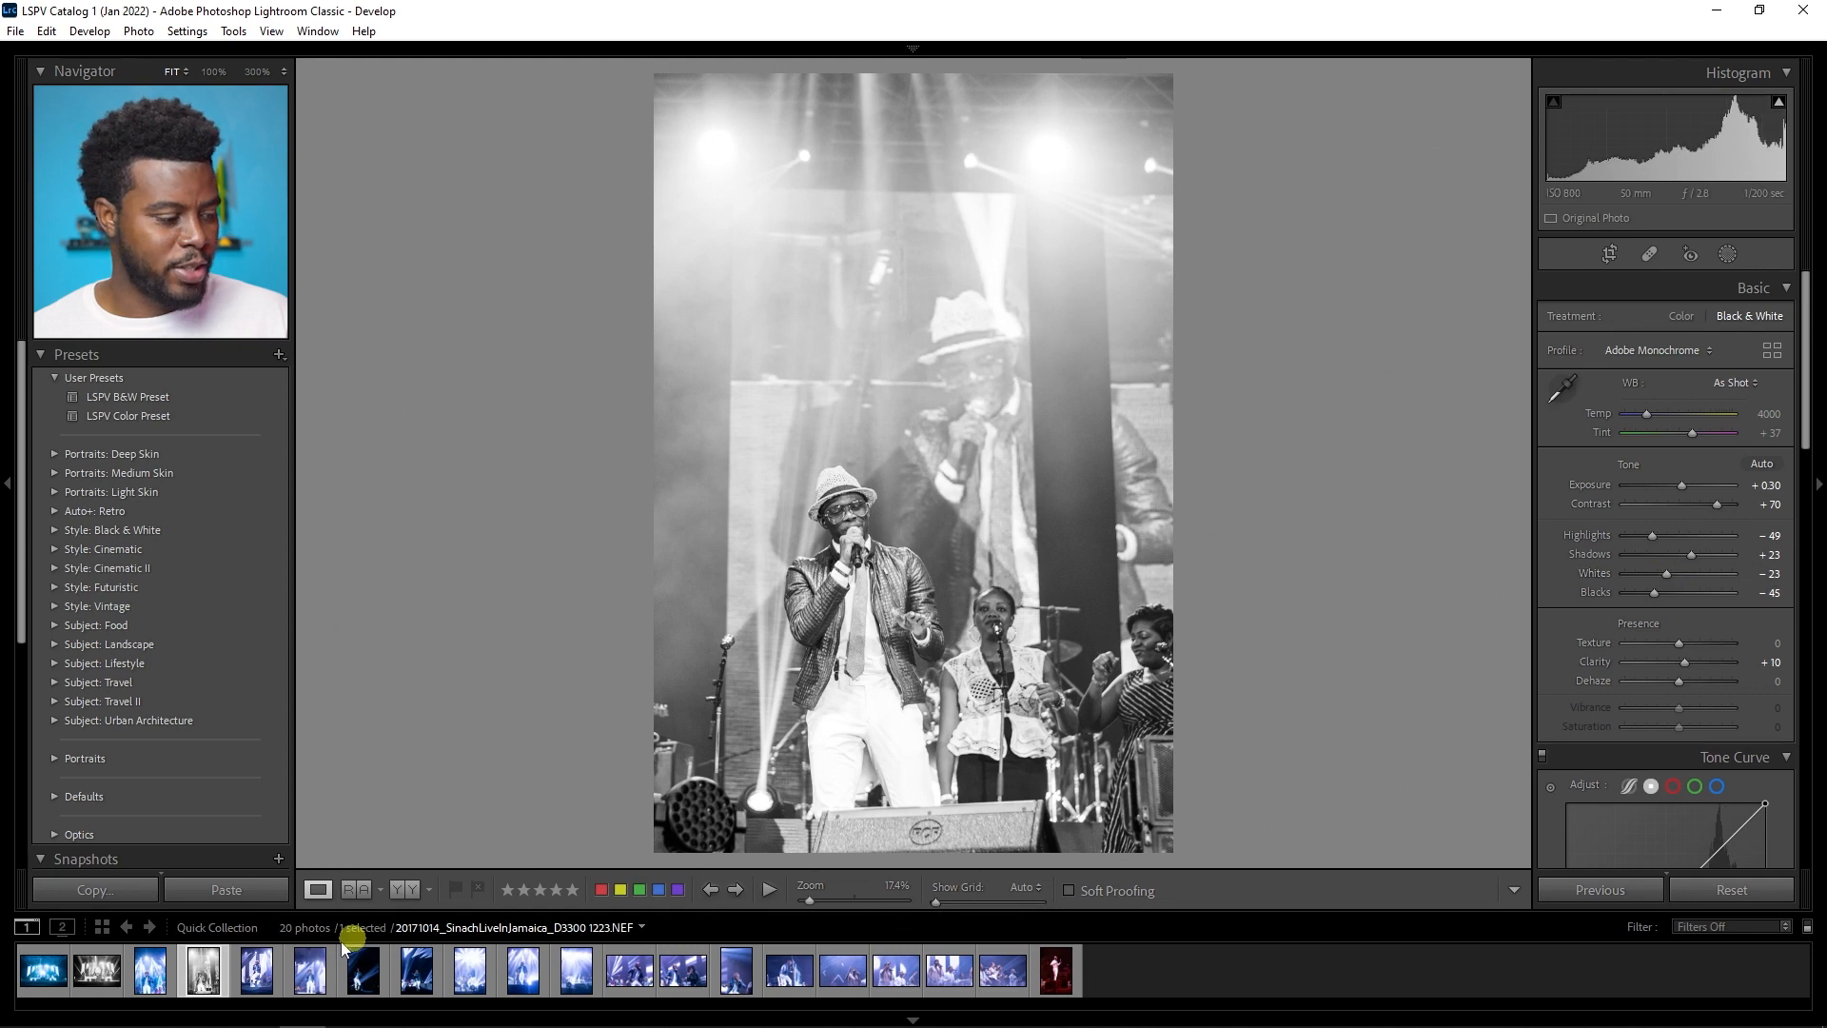
Step: Apply the LSPV Color Preset to photo 20171014_SinachLiveInJamaica_D3300 1225.NEF and shift its Blue hue to +32
left_click(256, 970)
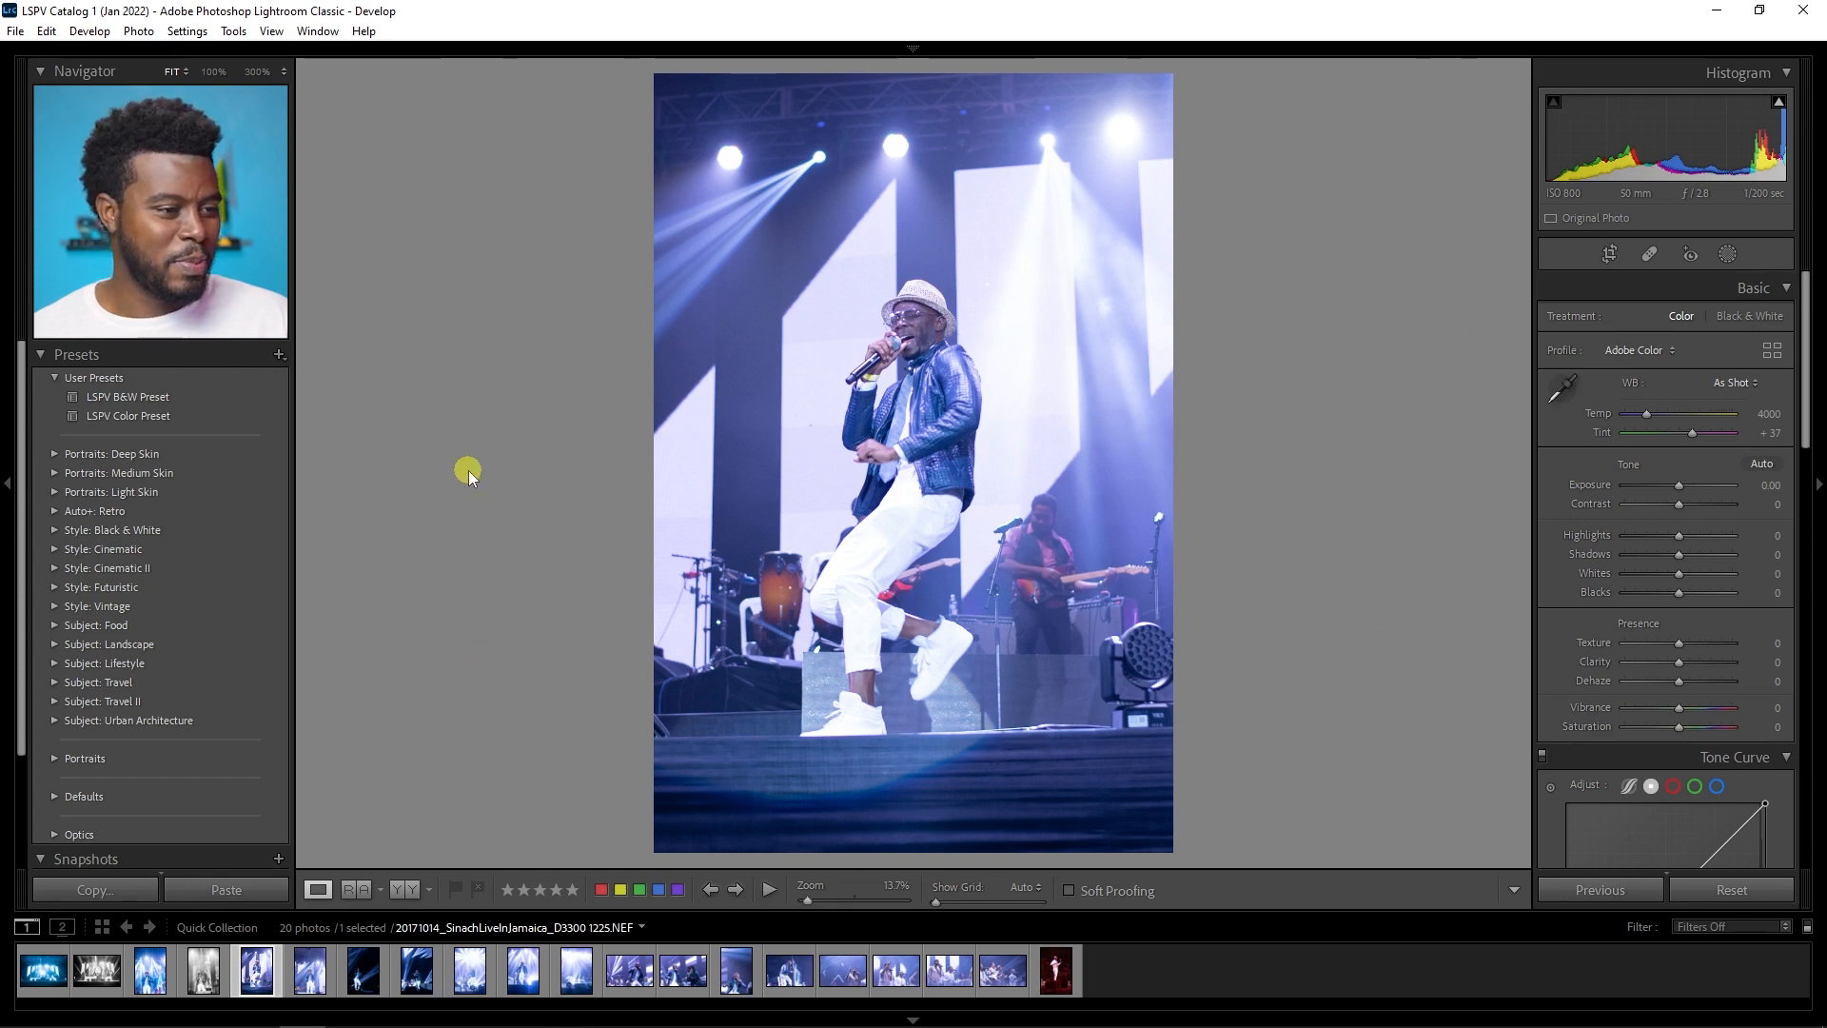
left_click(227, 417)
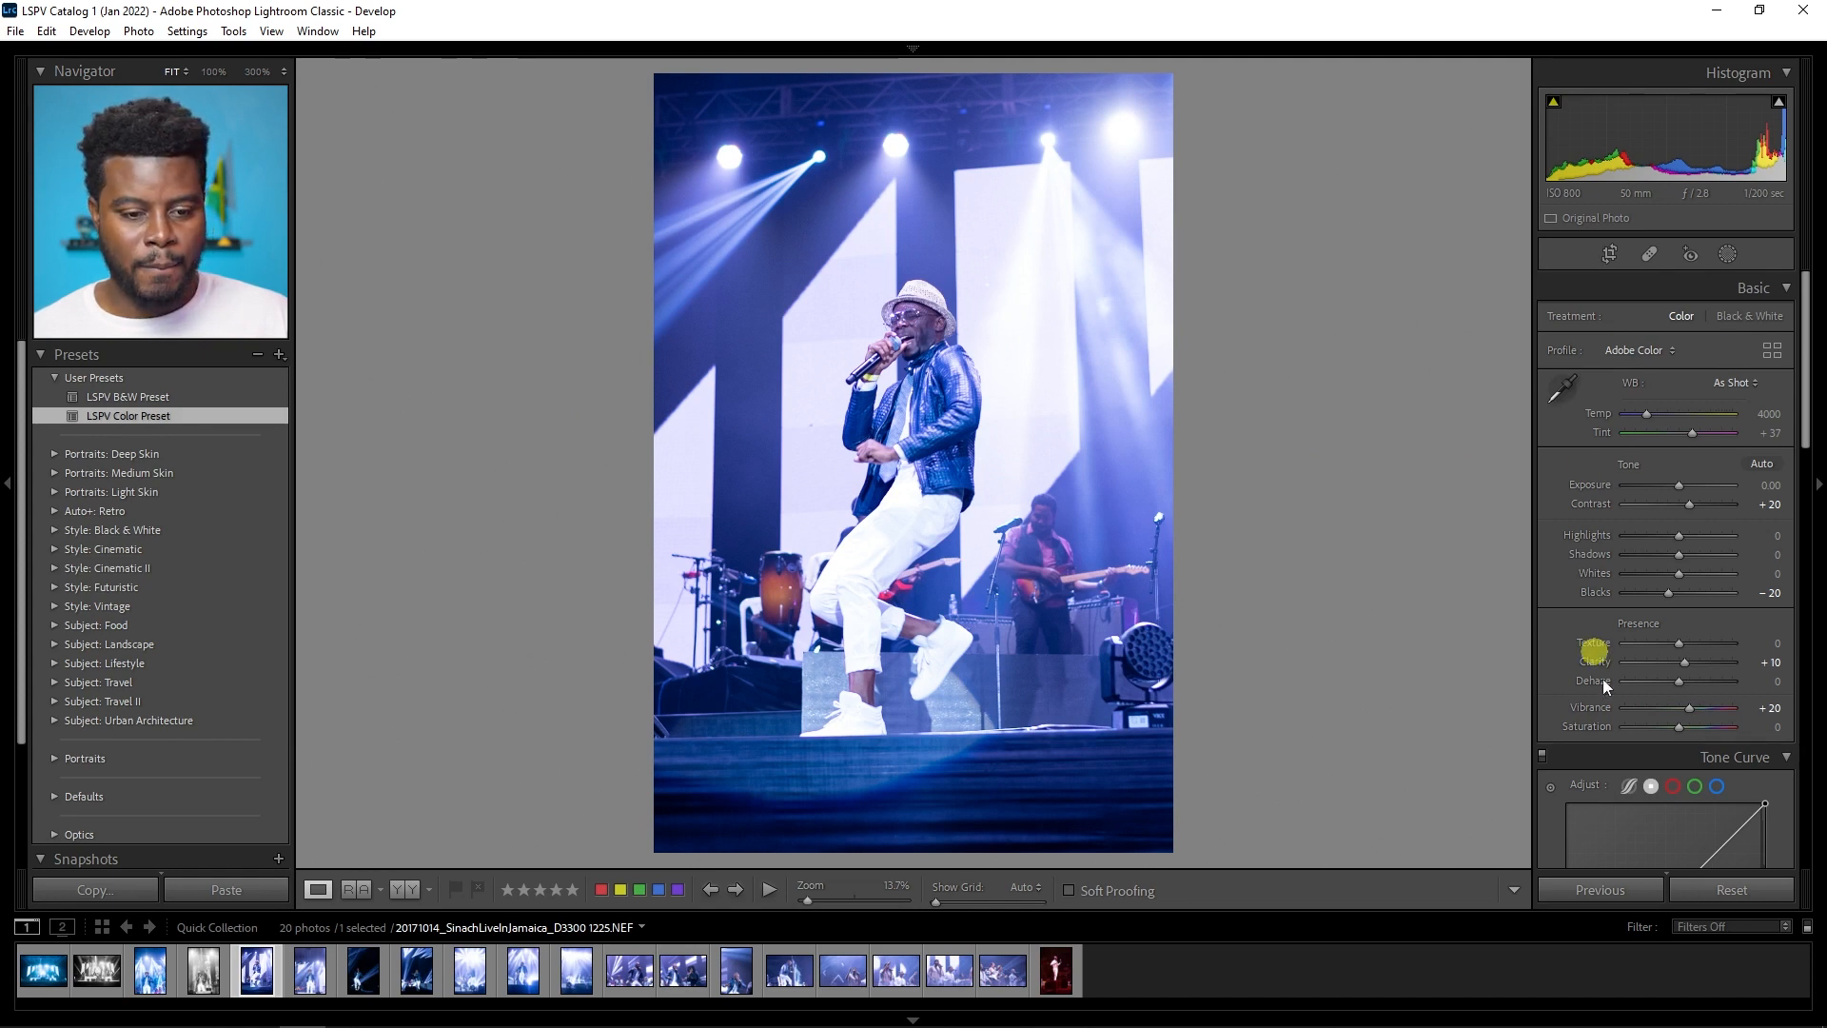
scroll(1615, 633, "down", 8)
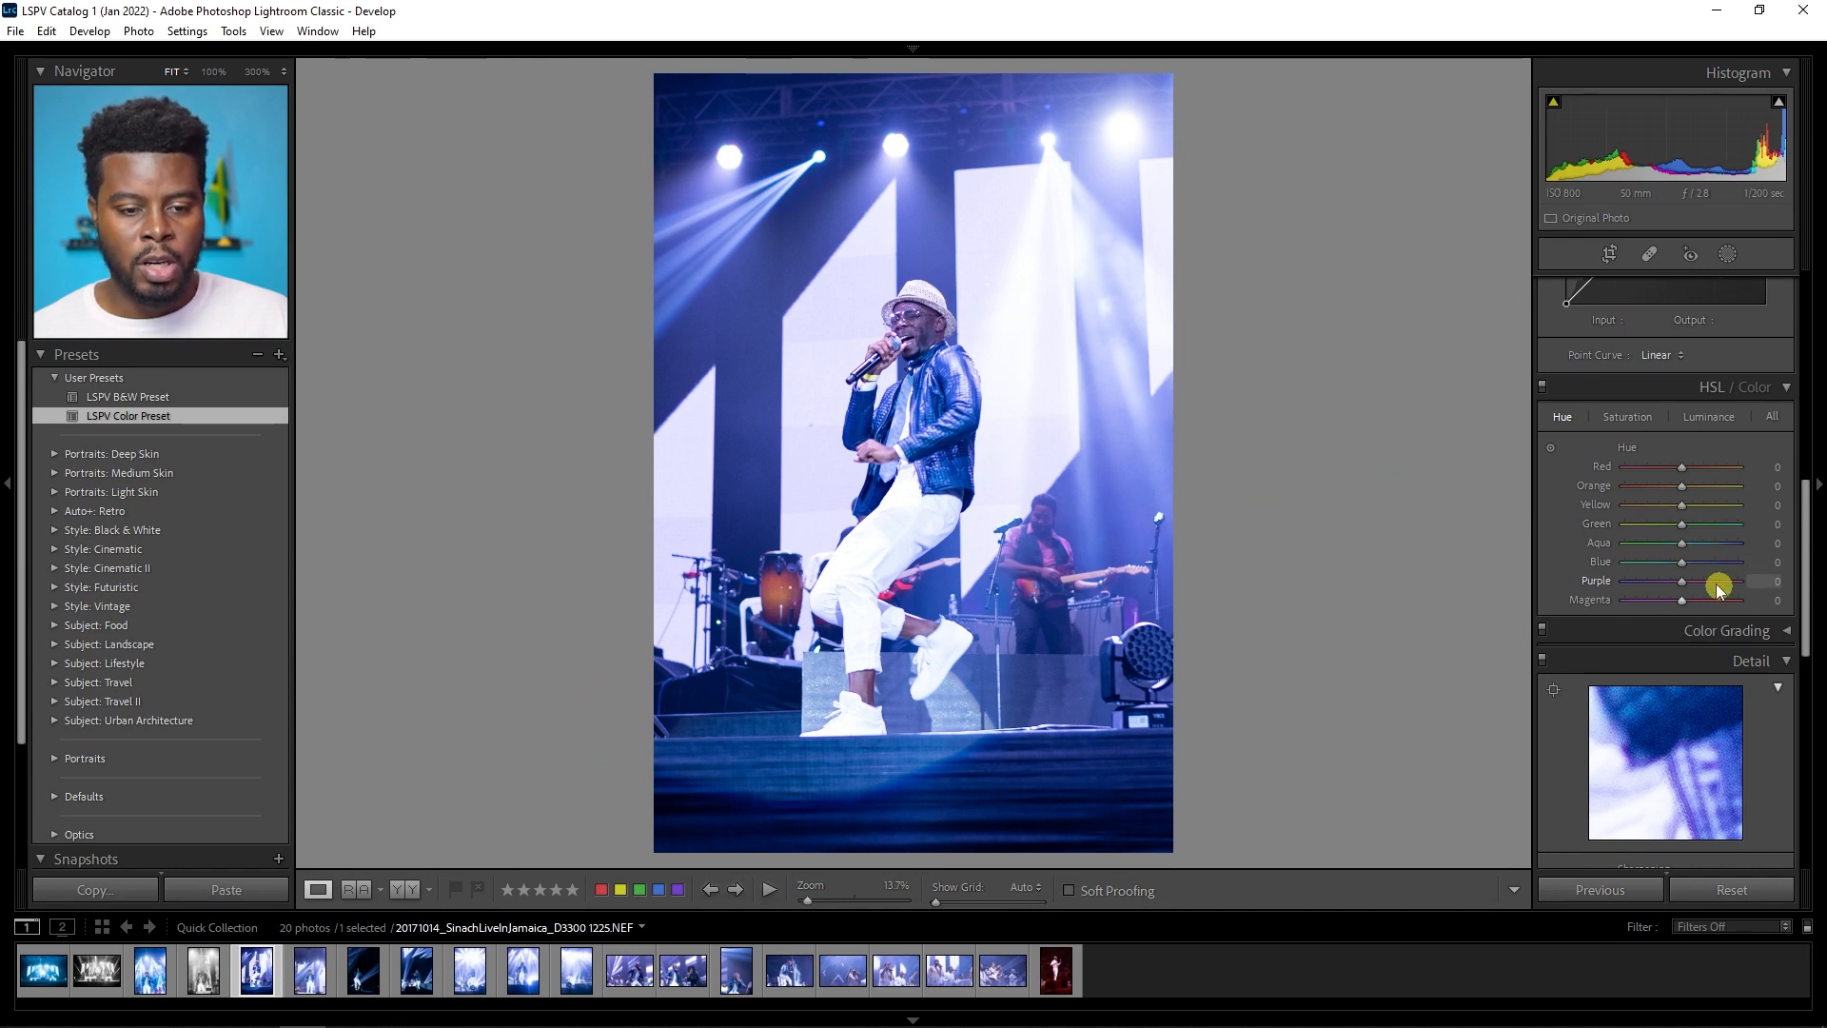
left_click_drag(1684, 566, 1698, 566)
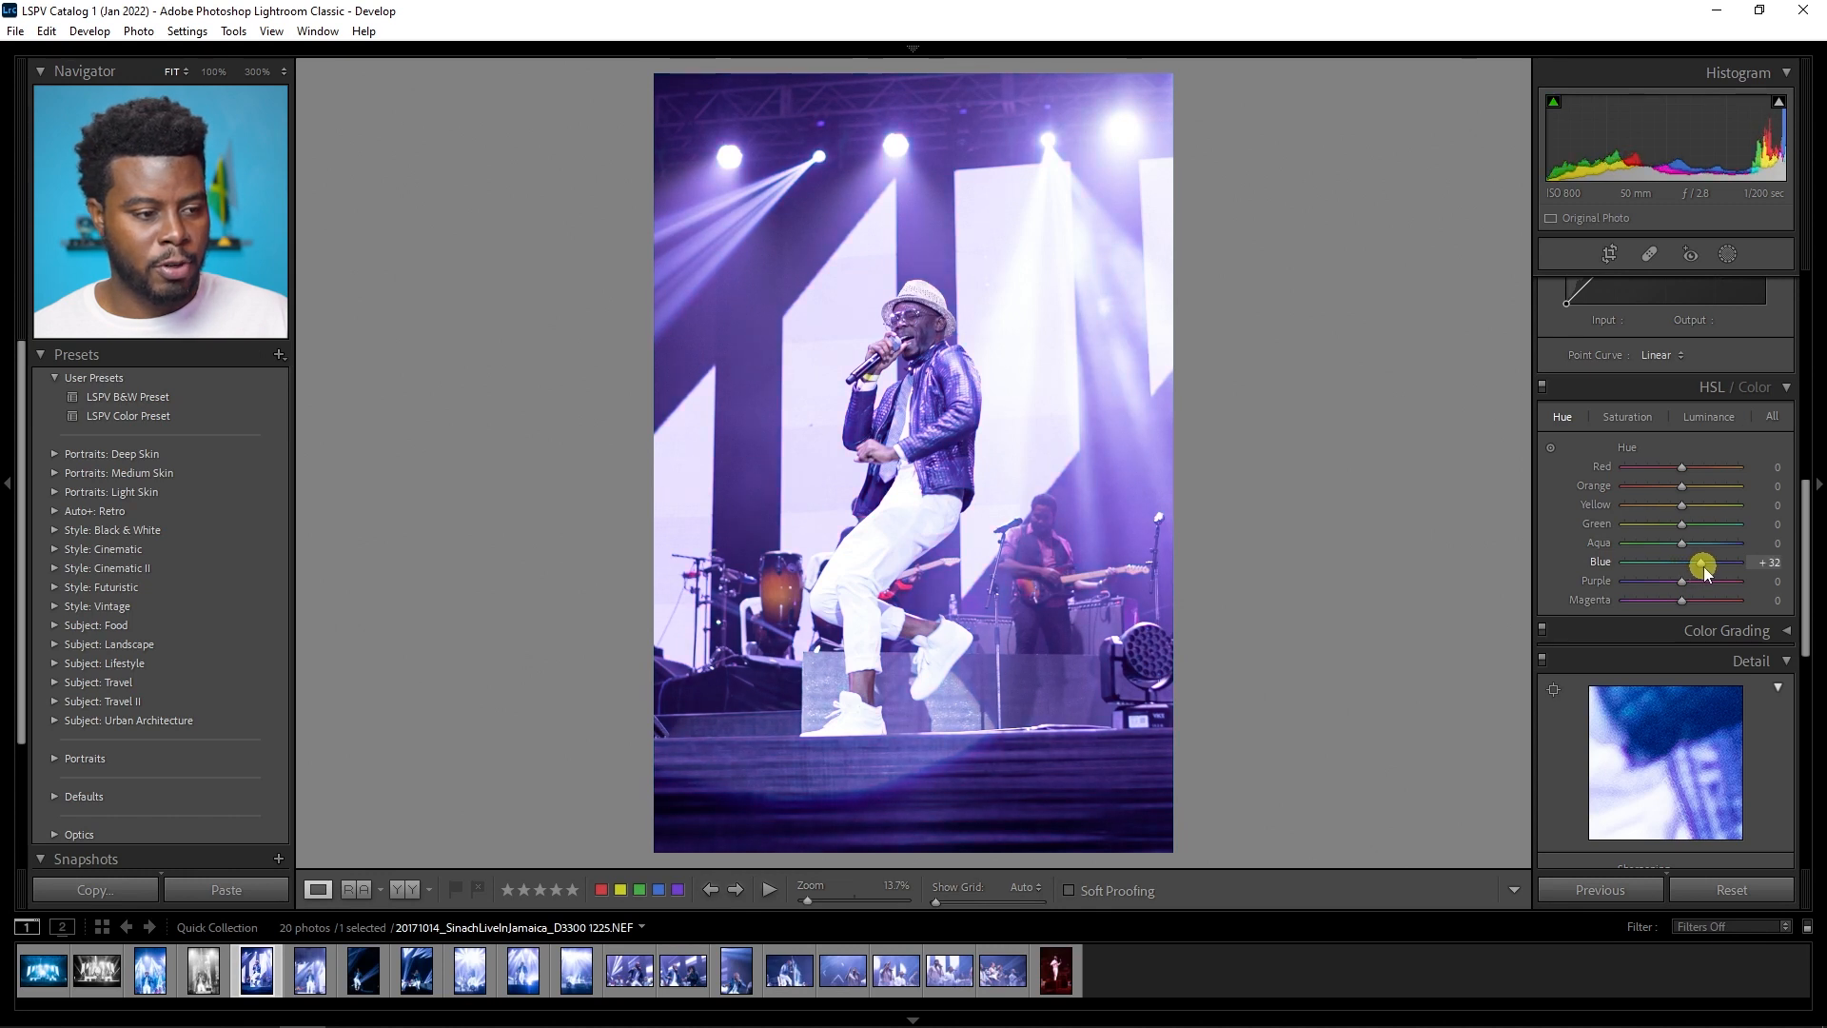
Step: Straighten the photo of the dancing singer to an angle of 0.65 with the Crop & Straighten tool
scroll(1618, 538, "up", 6)
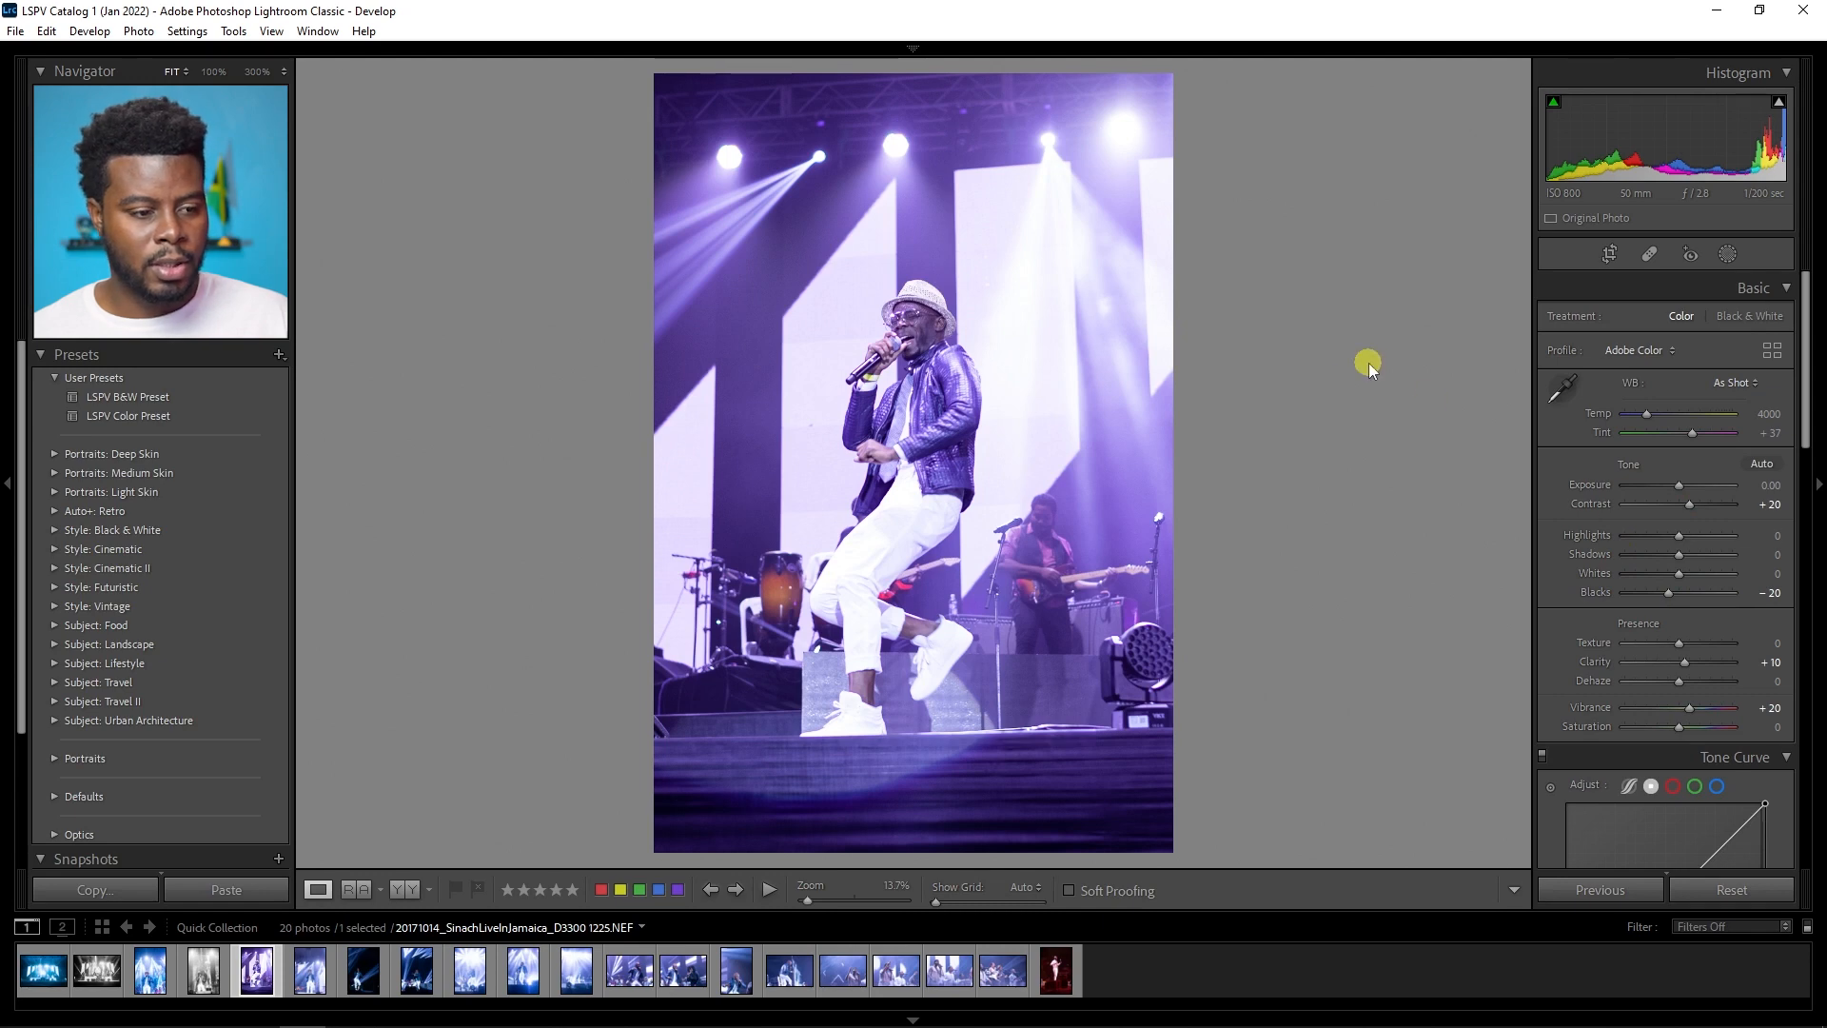
key("r")
left_click_drag(1284, 379, 1285, 385)
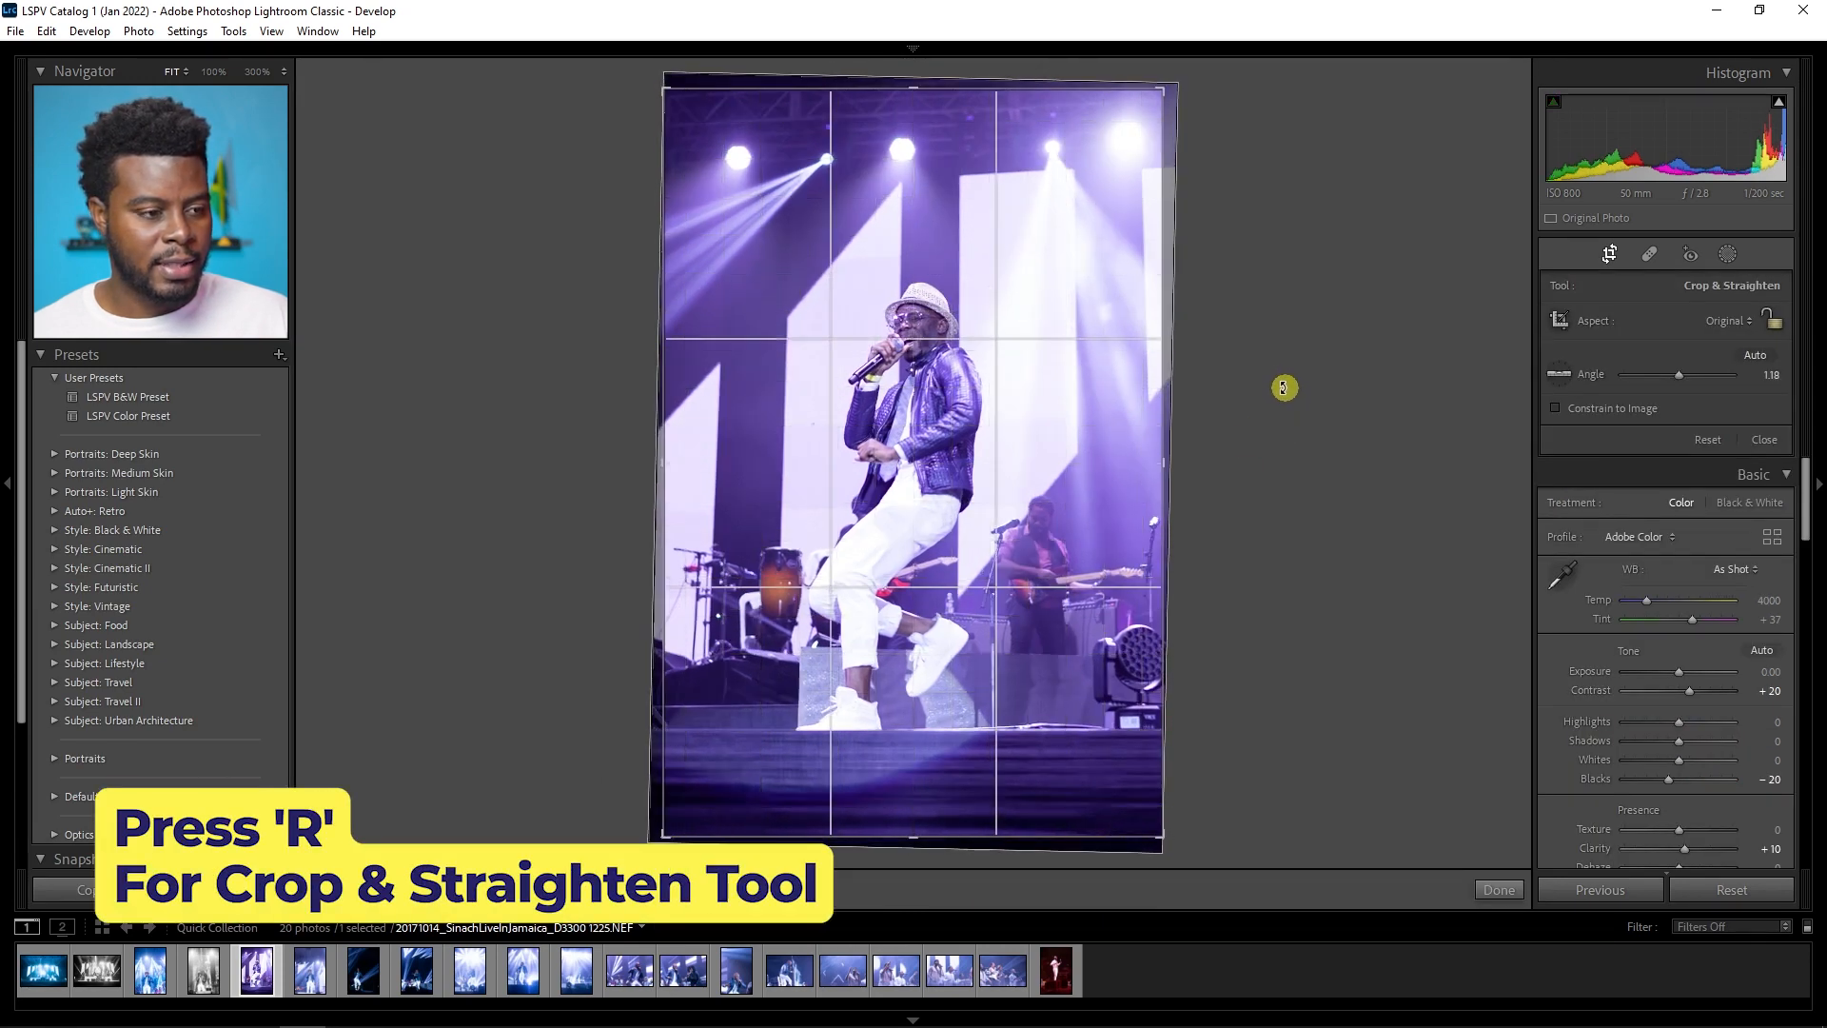
key("r")
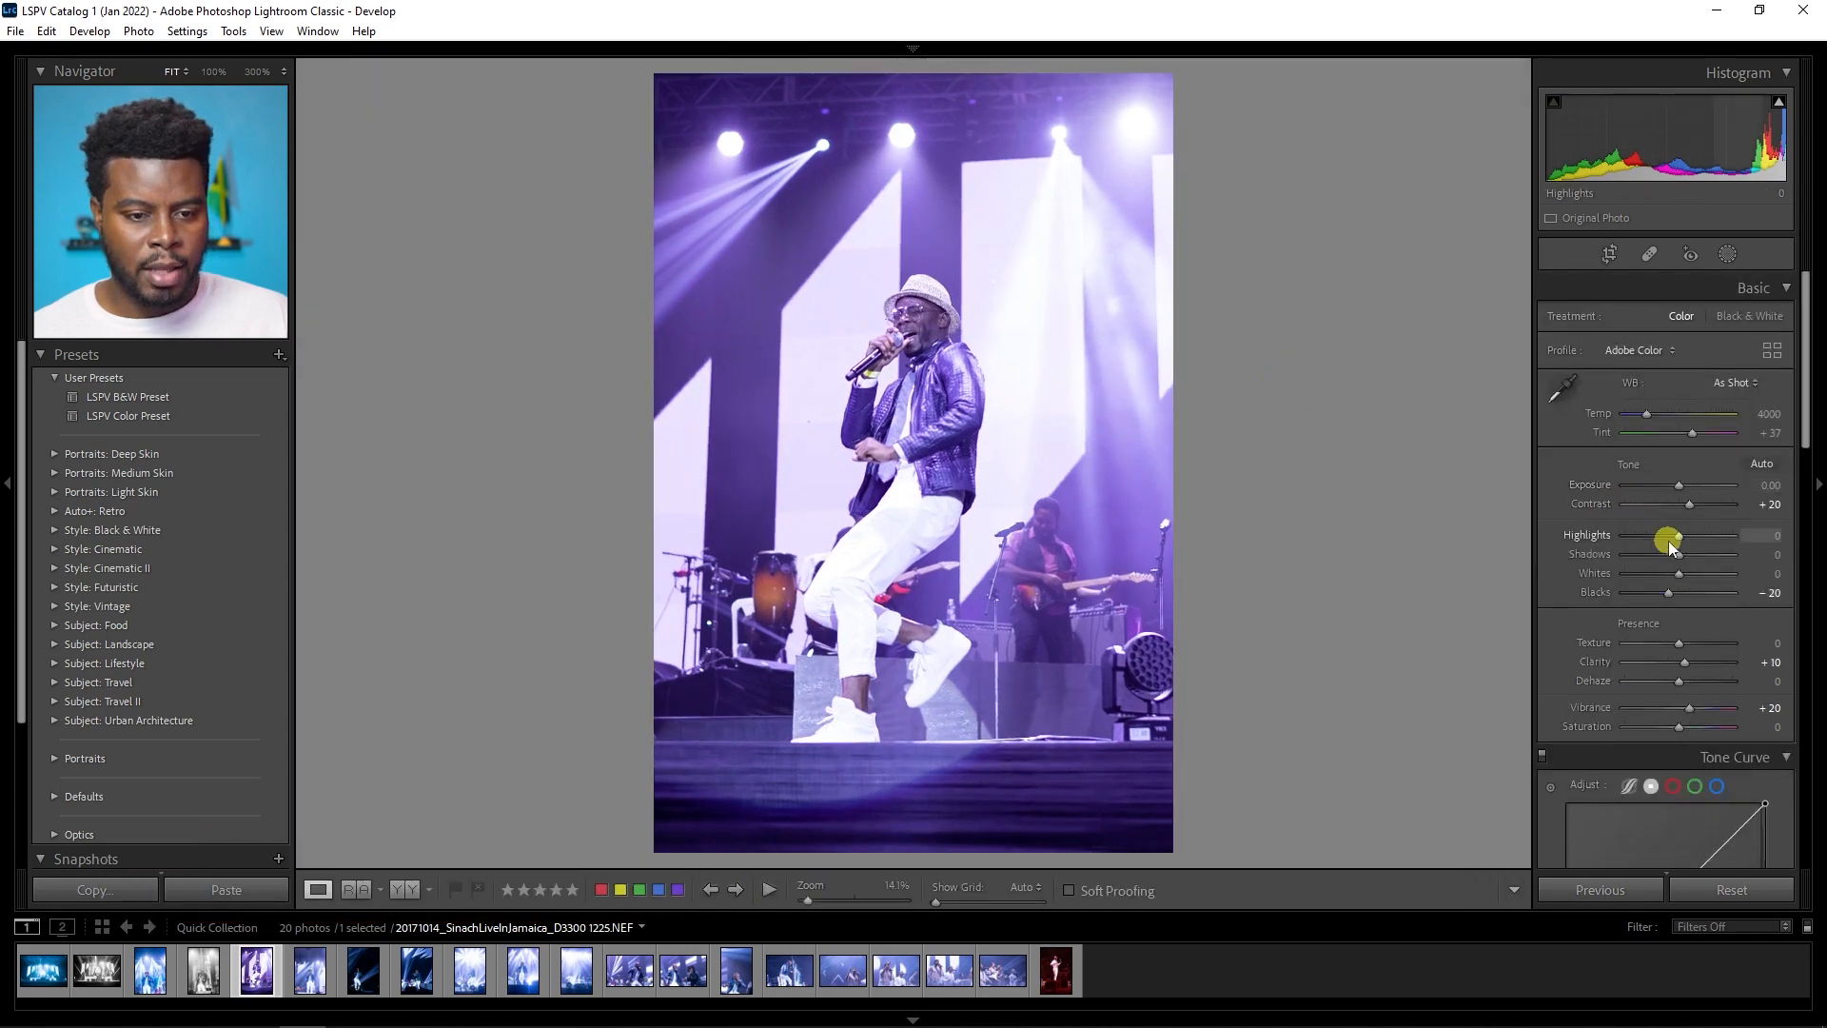
Step: Set the photo's Blacks to −37, Highlights to −46, Shadows to +18 and Whites to −25
left_click_drag(1670, 593, 1661, 597)
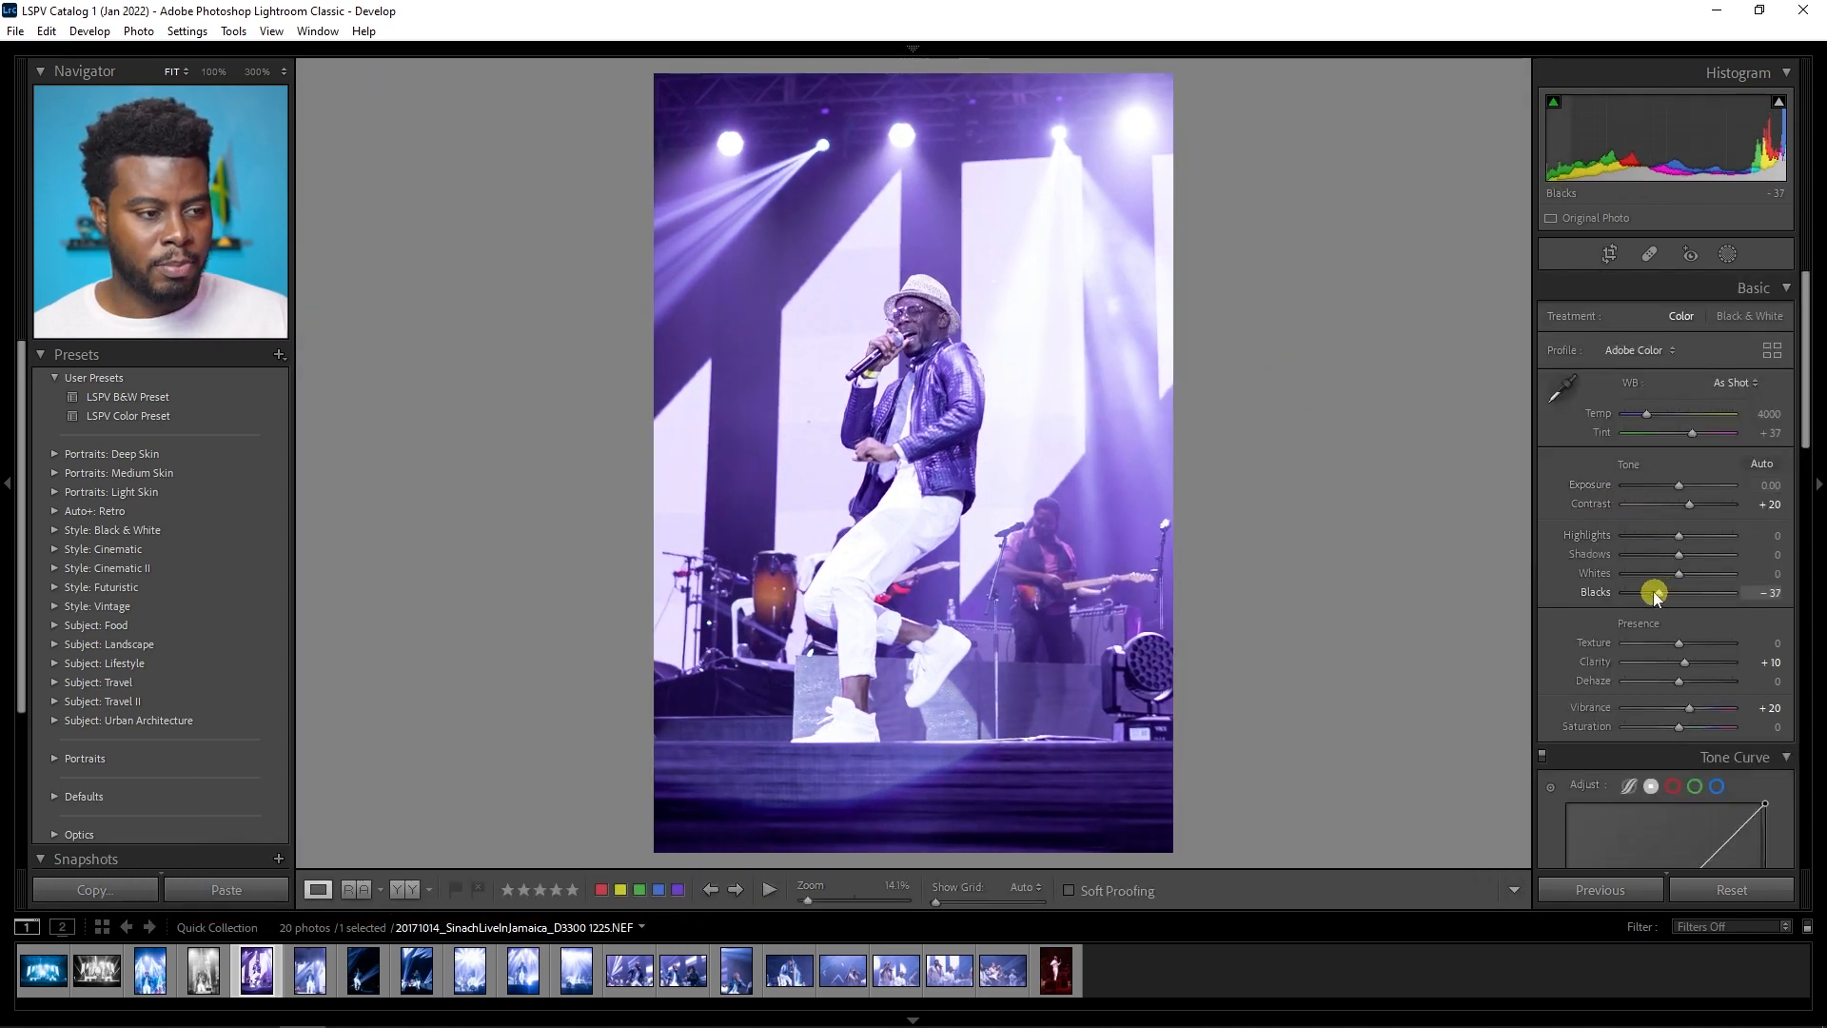
mouse_move(1679, 535)
left_mouse_down()
mouse_move(1653, 539)
mouse_move(1665, 576)
mouse_move(1689, 552)
left_mouse_up()
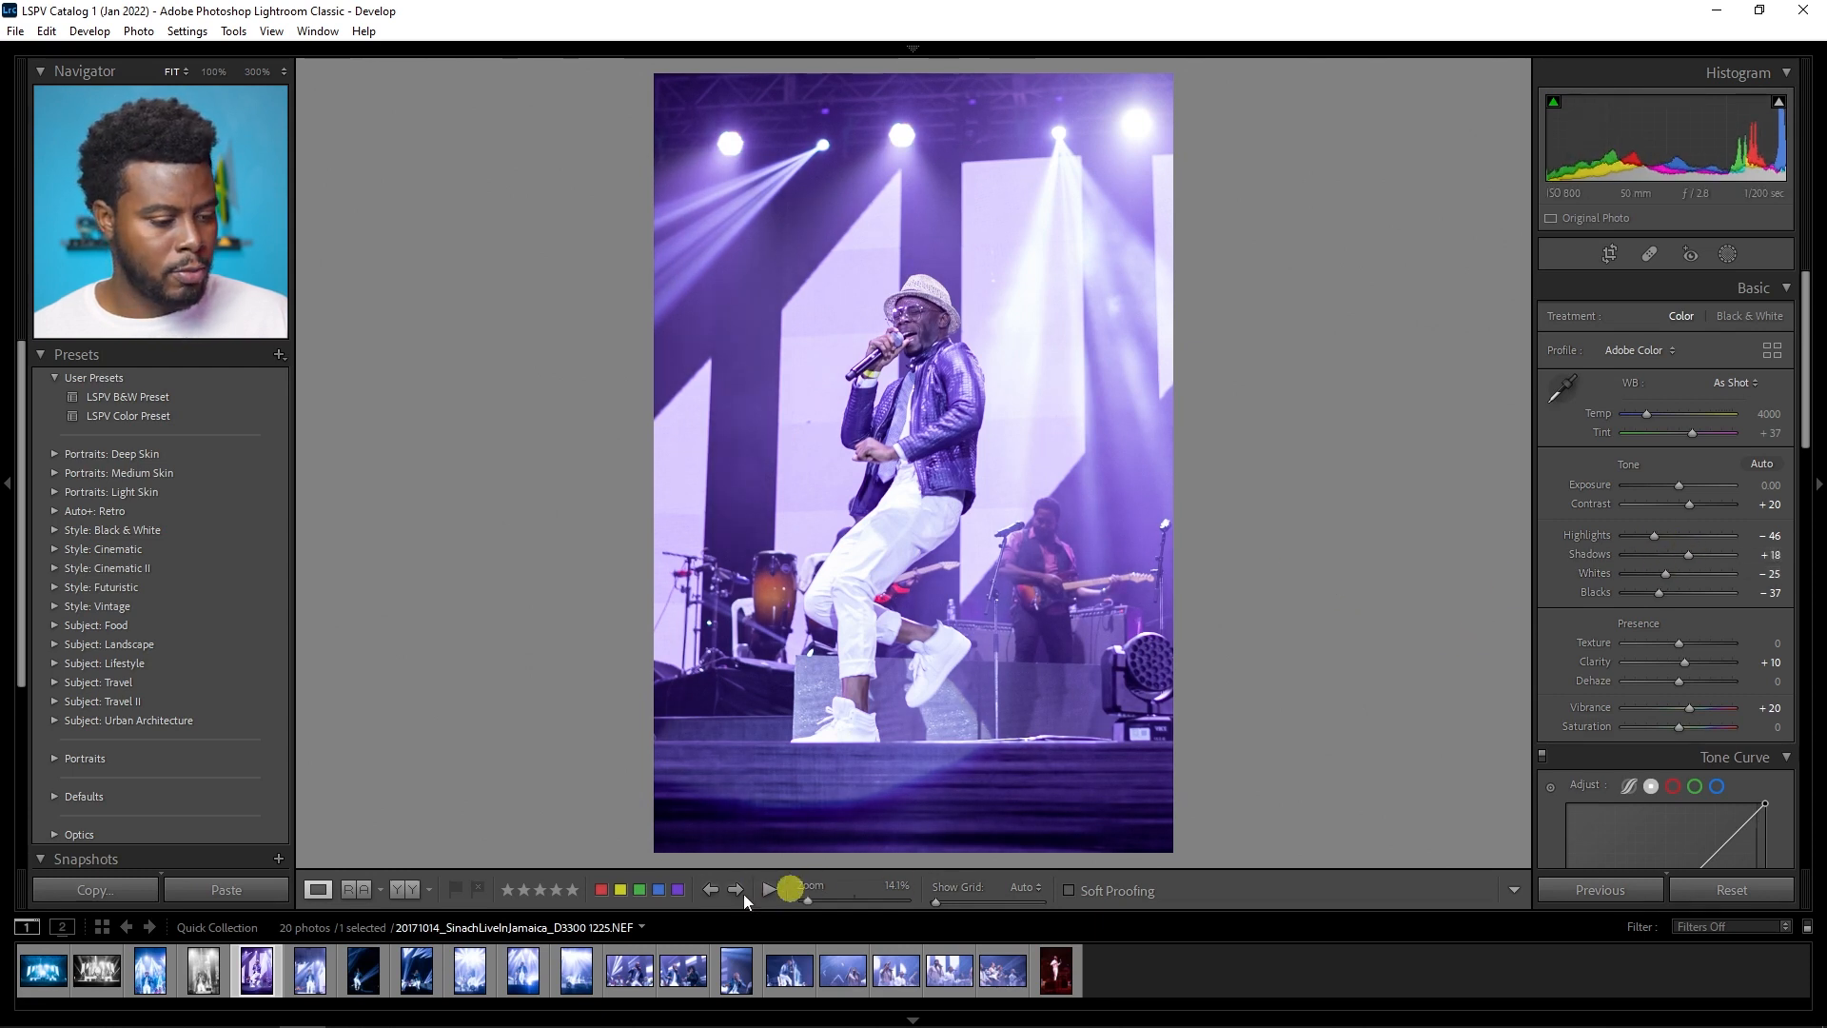
Step: Set the Blue hue to +15, using the side-by-side before and after comparison with the toolbar hidden
key("t")
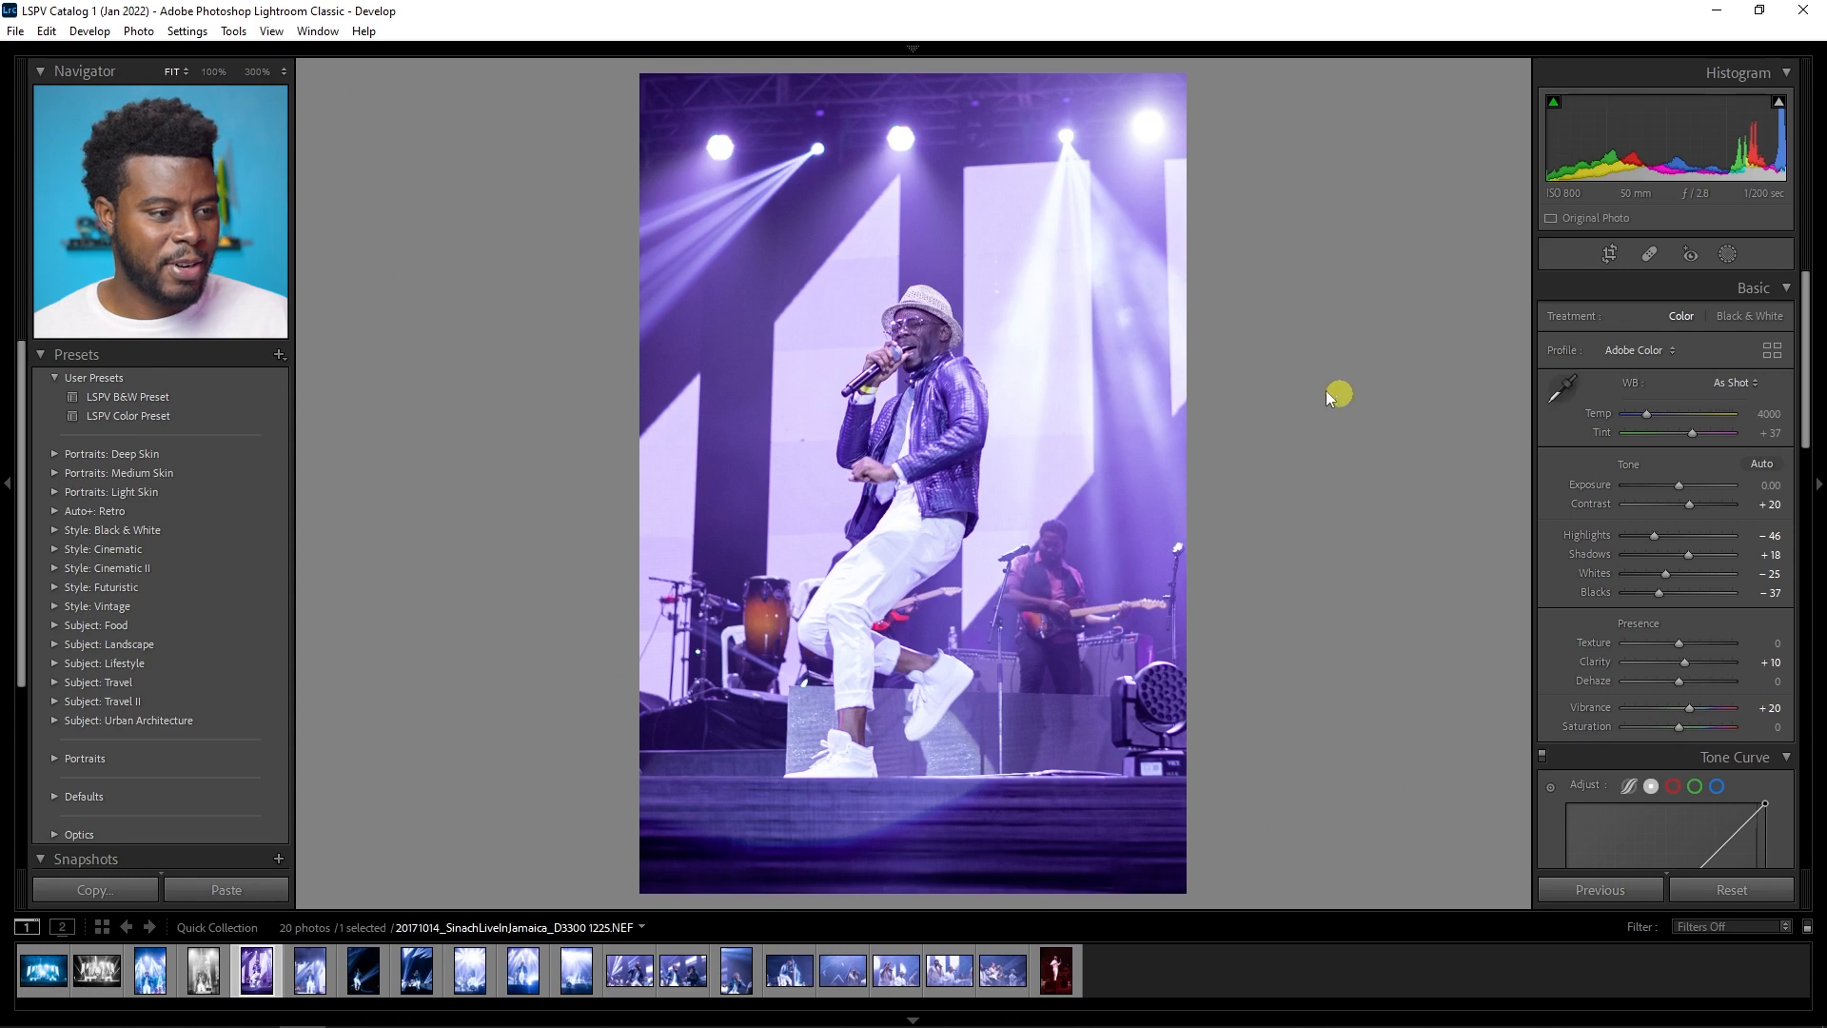
key("y")
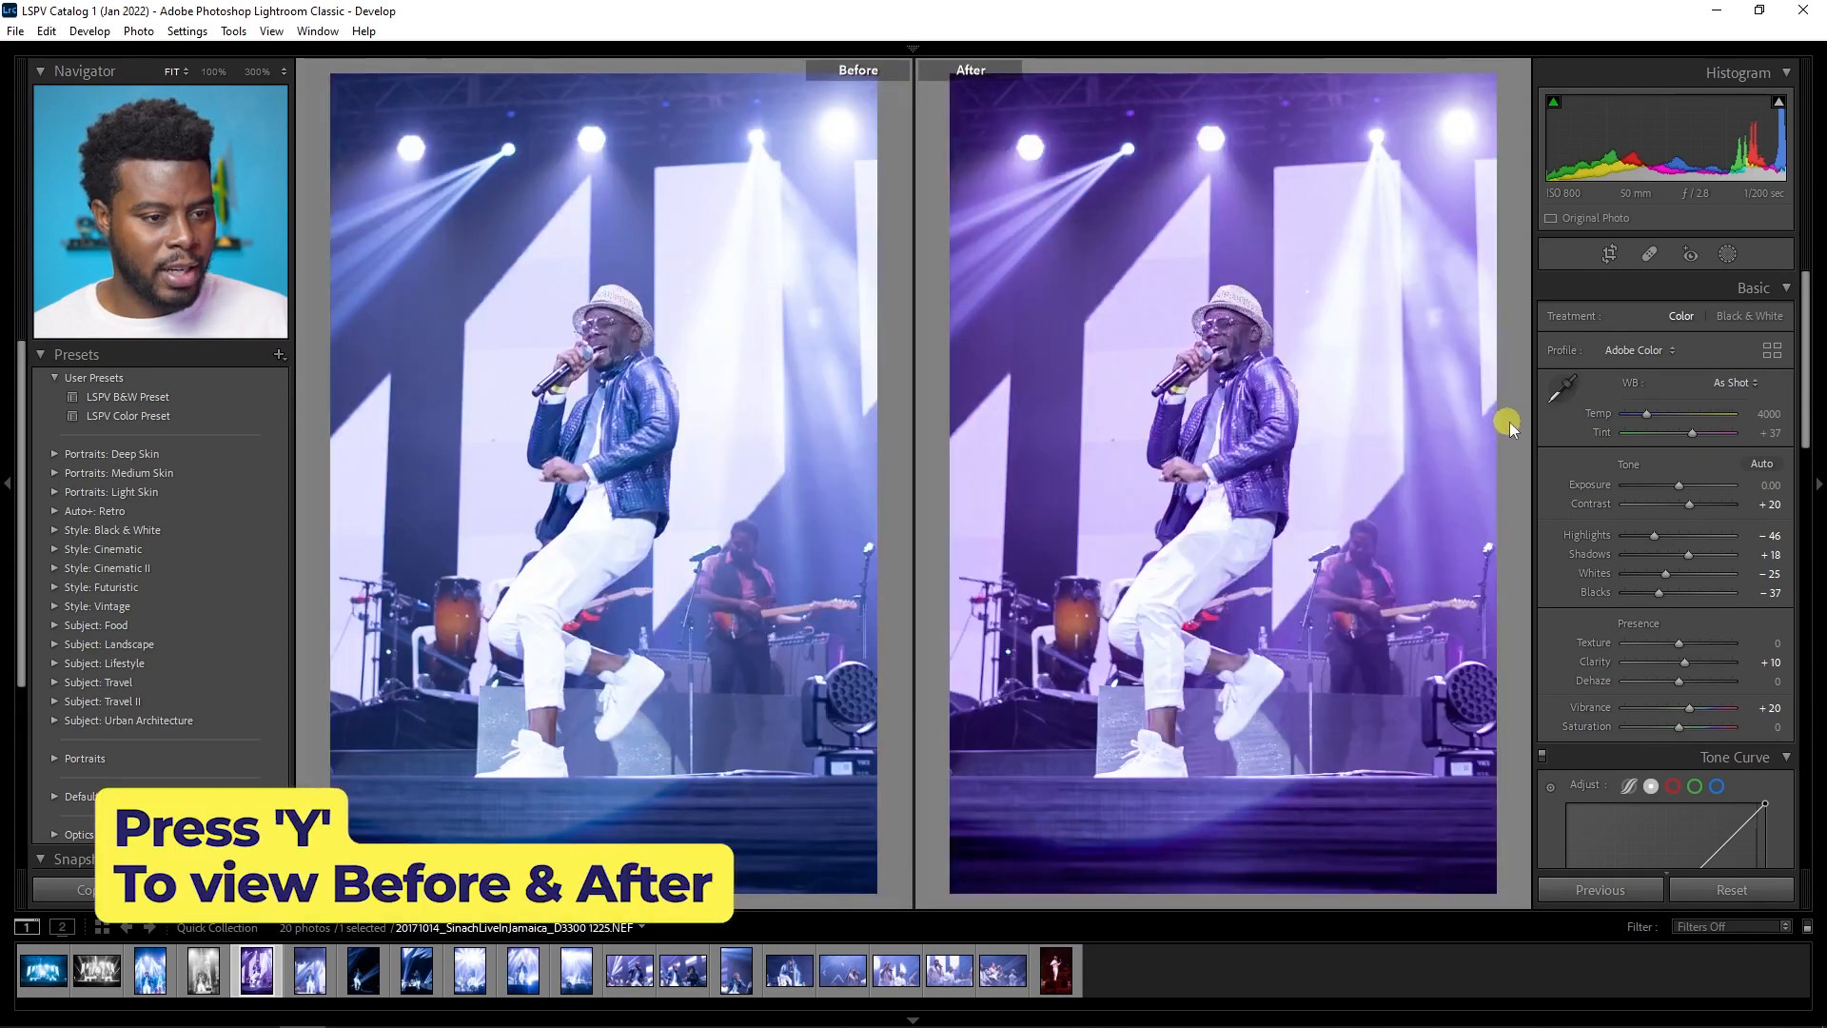
scroll(1598, 522, "down", 10)
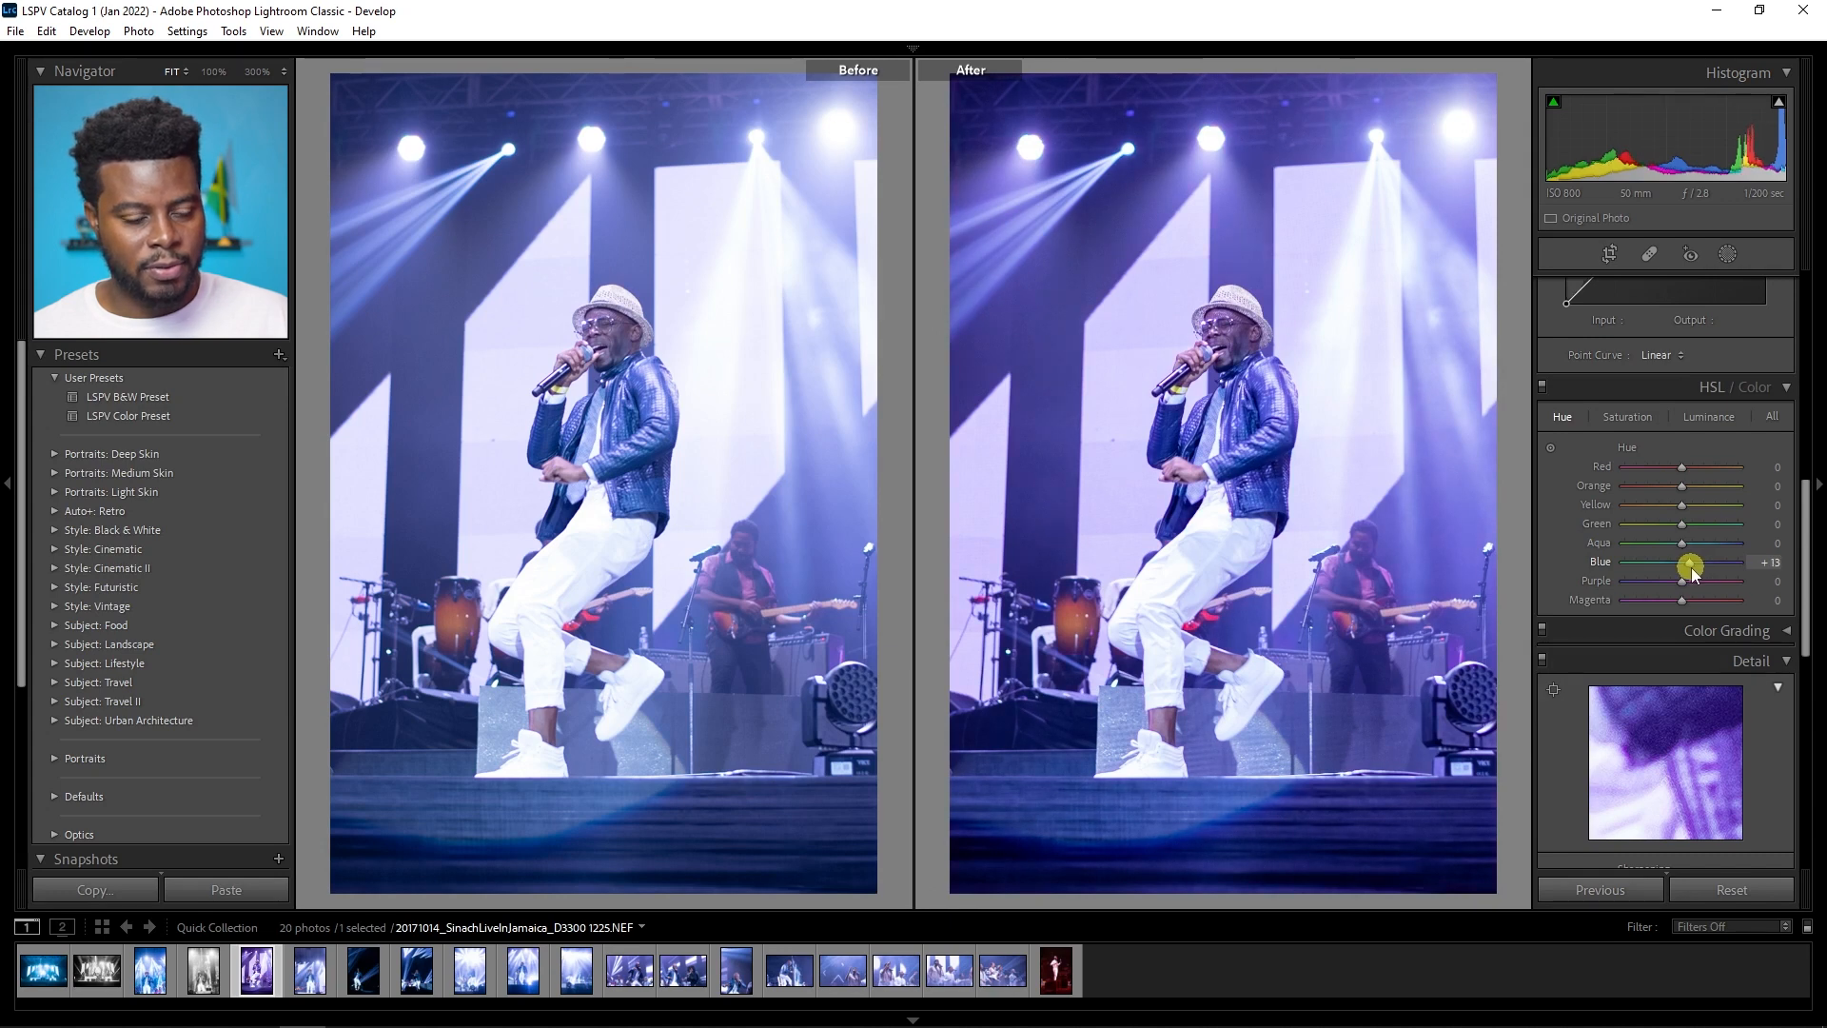
left_click(1770, 562)
type("15")
key("Return")
key("y")
key("y")
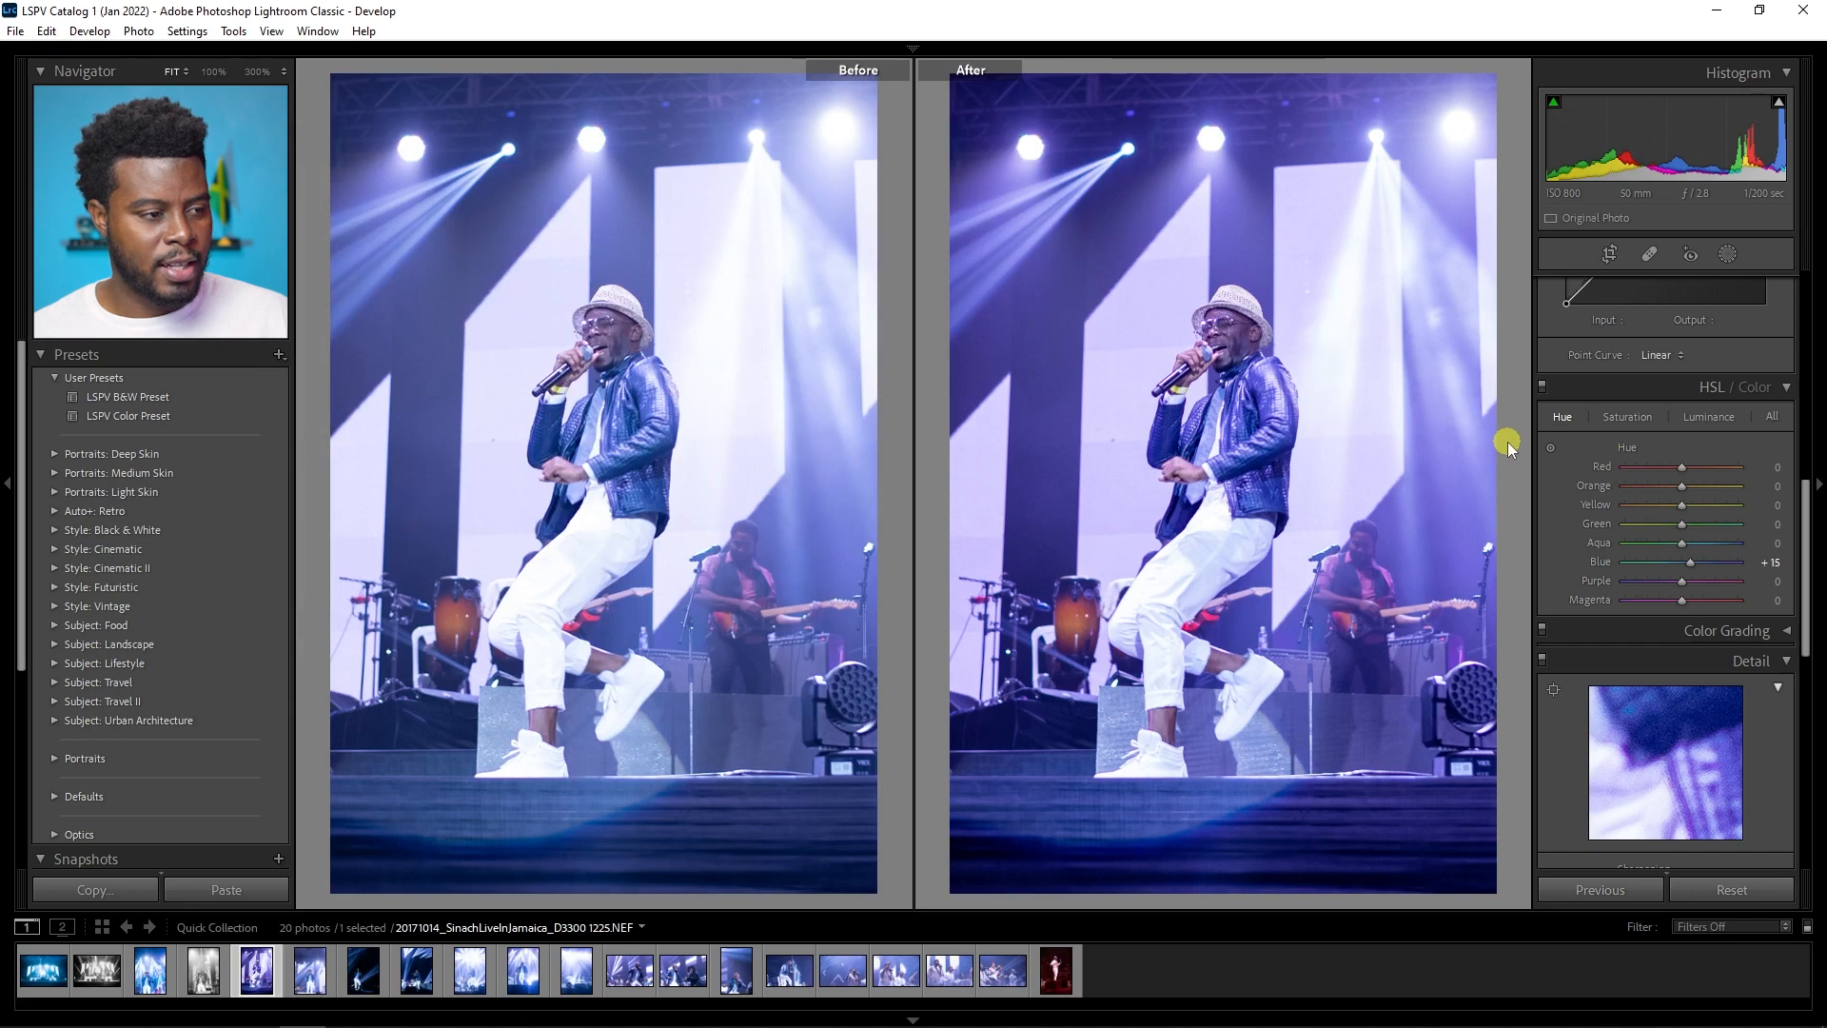
key("y")
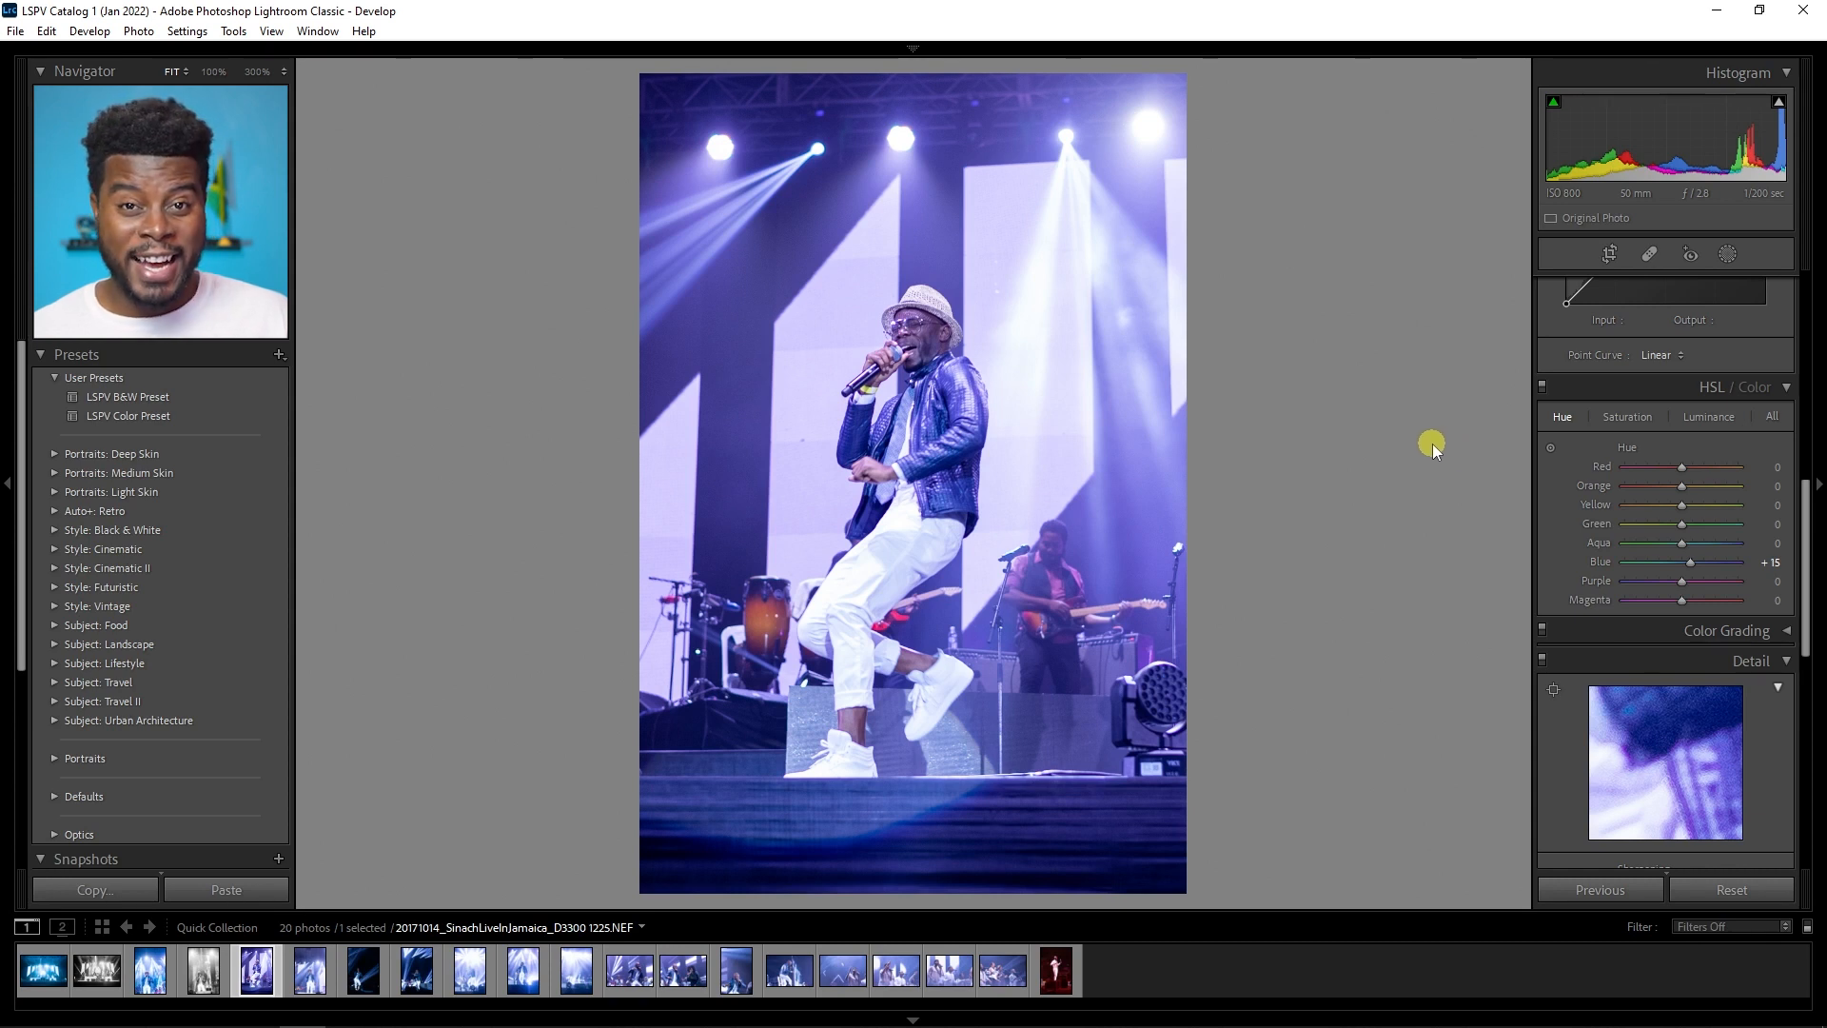
Step: Set Exposure to +0.20, Highlights to −60 and Whites to −30, comparing the edit with the original photo
scroll(1615, 506, "up", 5)
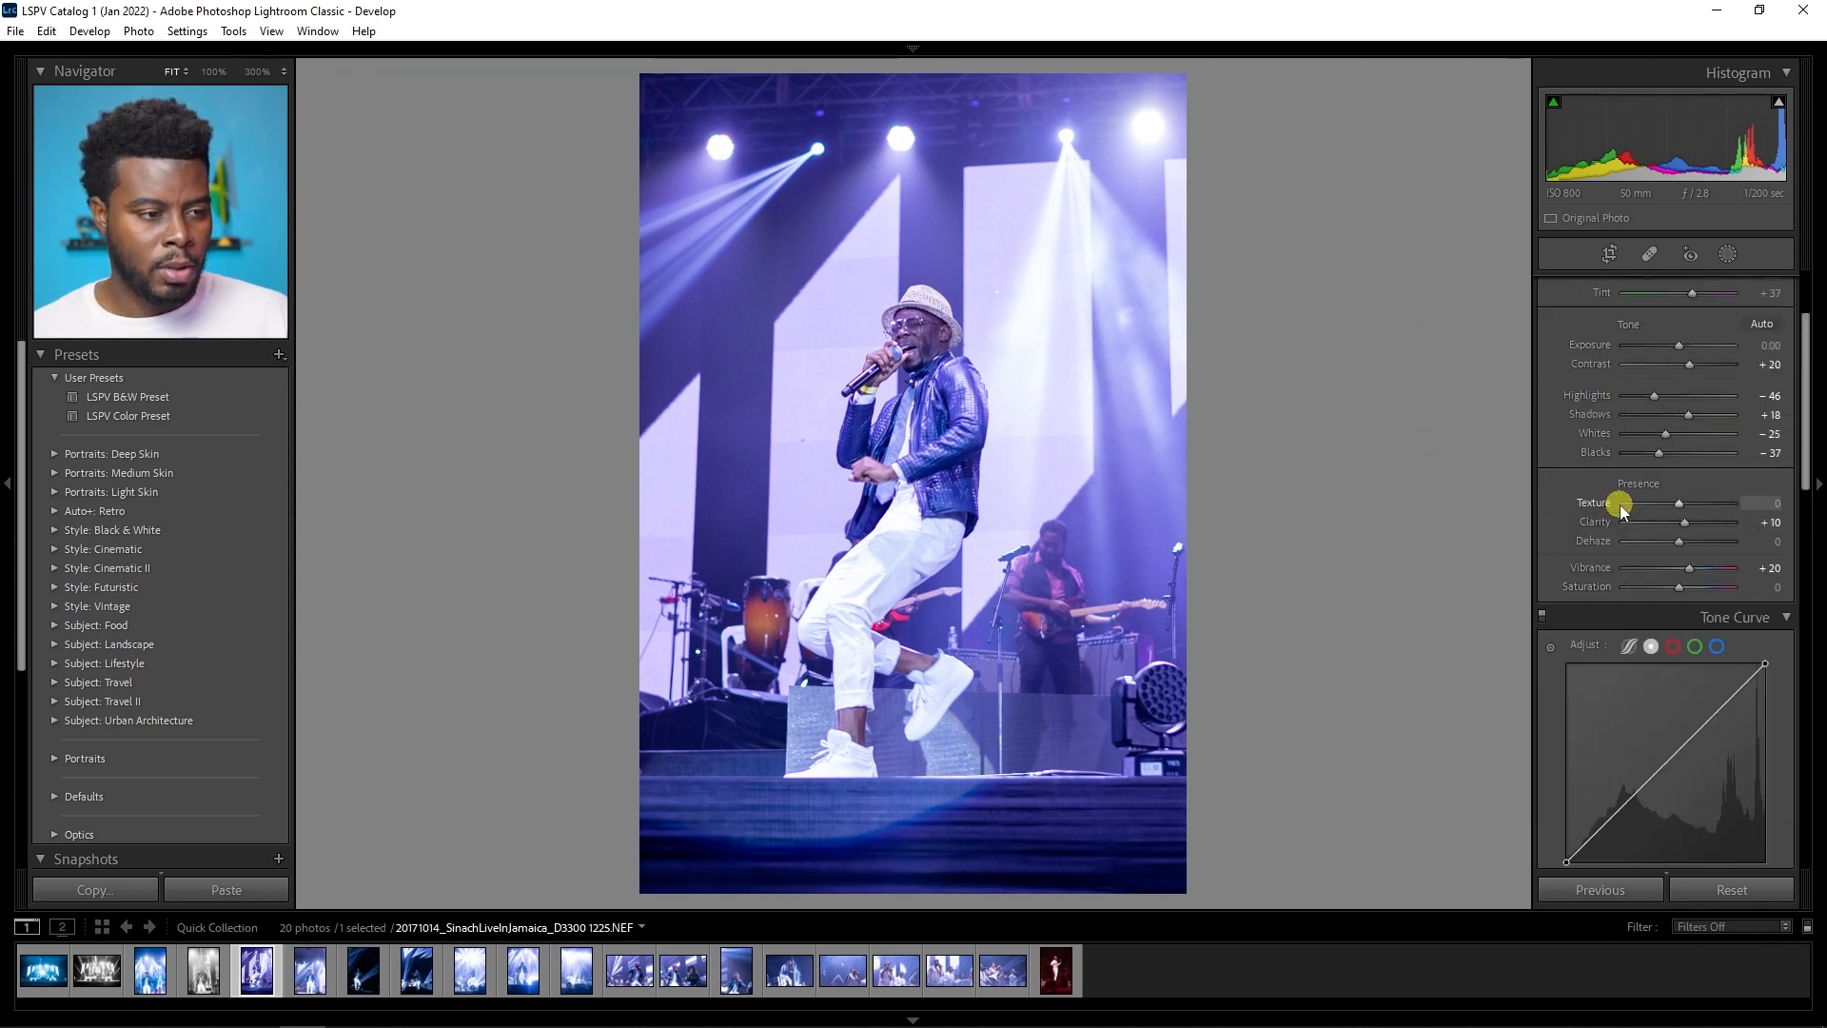
left_click_drag(1680, 492, 1682, 492)
key("y")
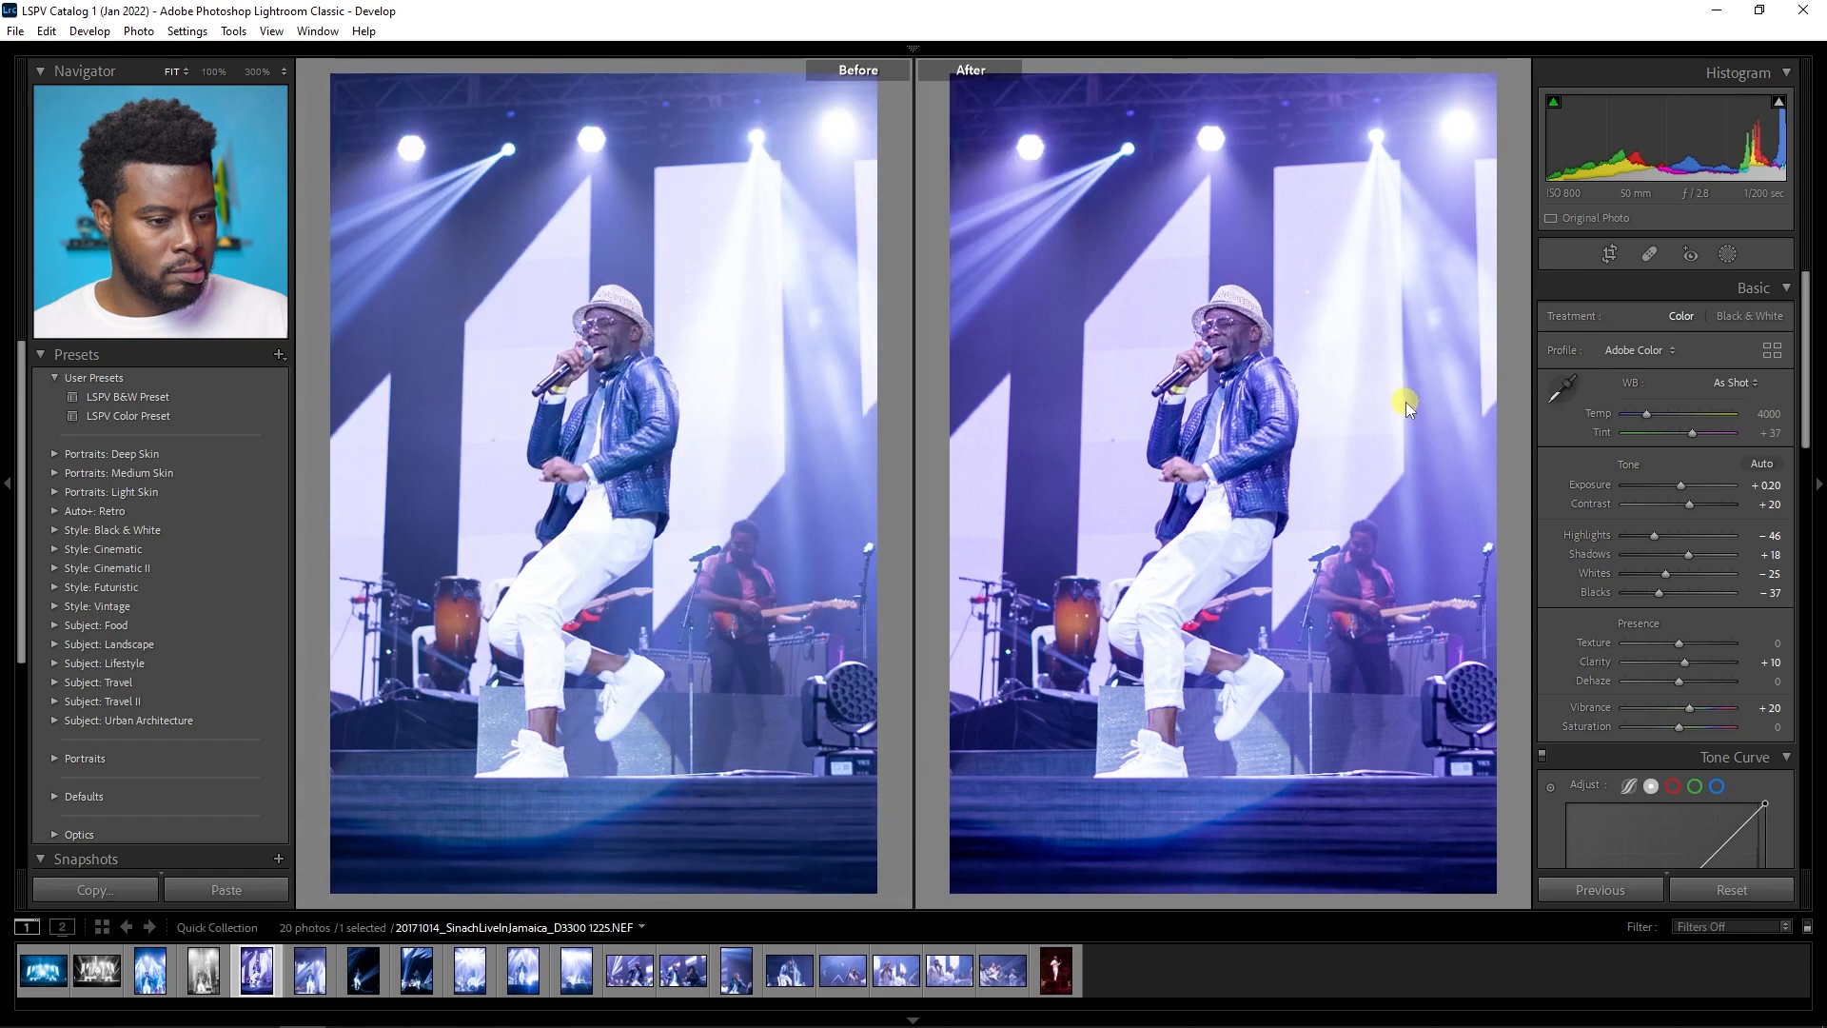
left_click_drag(1654, 539, 1647, 531)
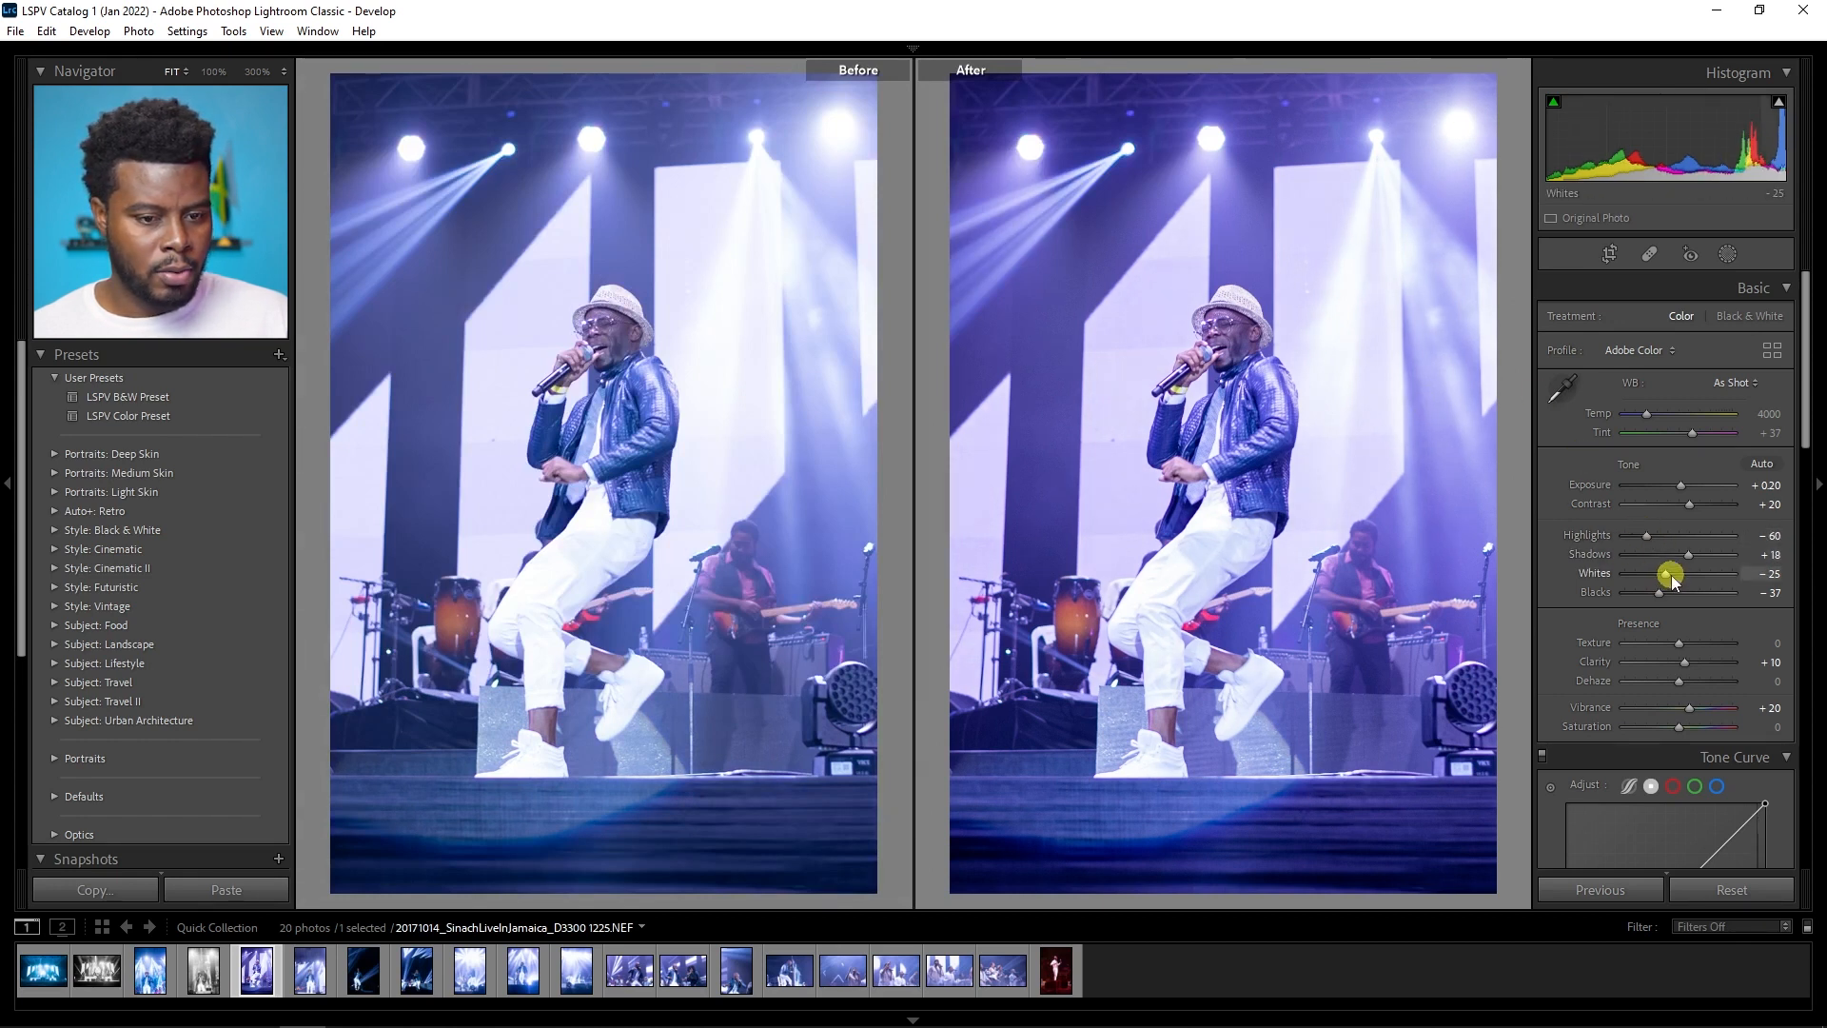
left_click_drag(1668, 576, 1665, 575)
key("y")
key("y")
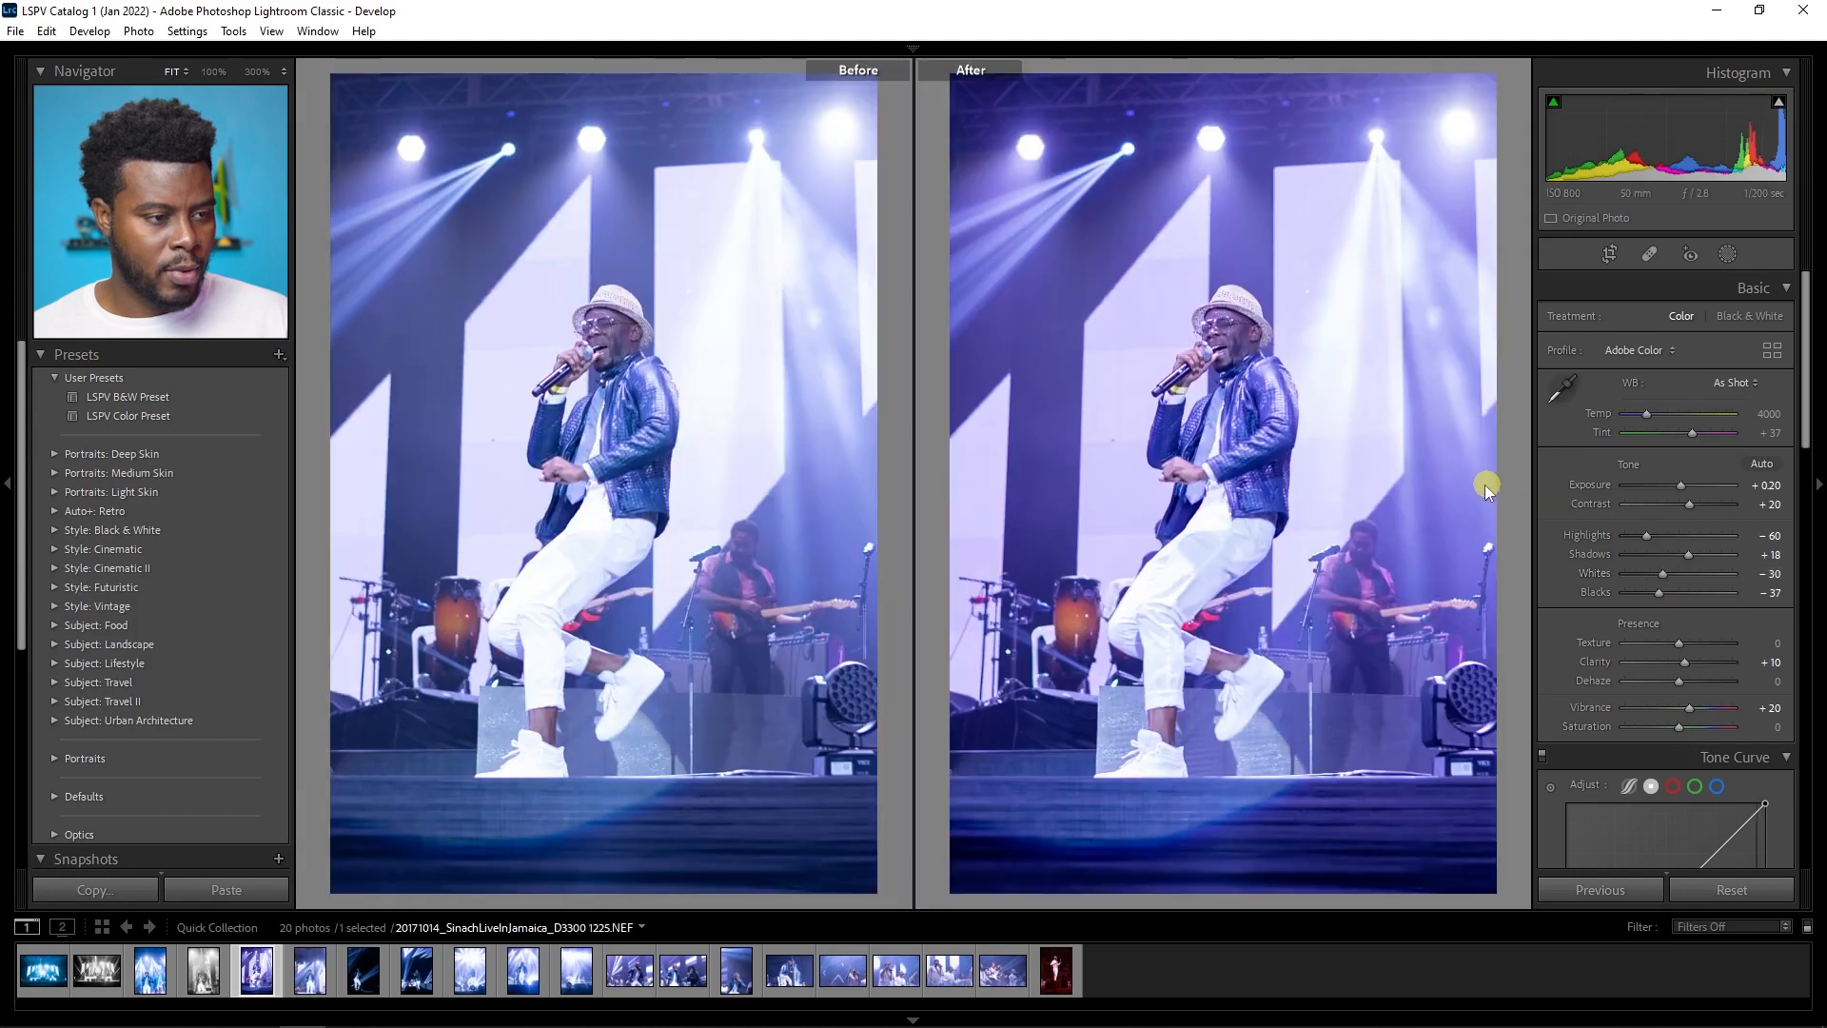
key("y")
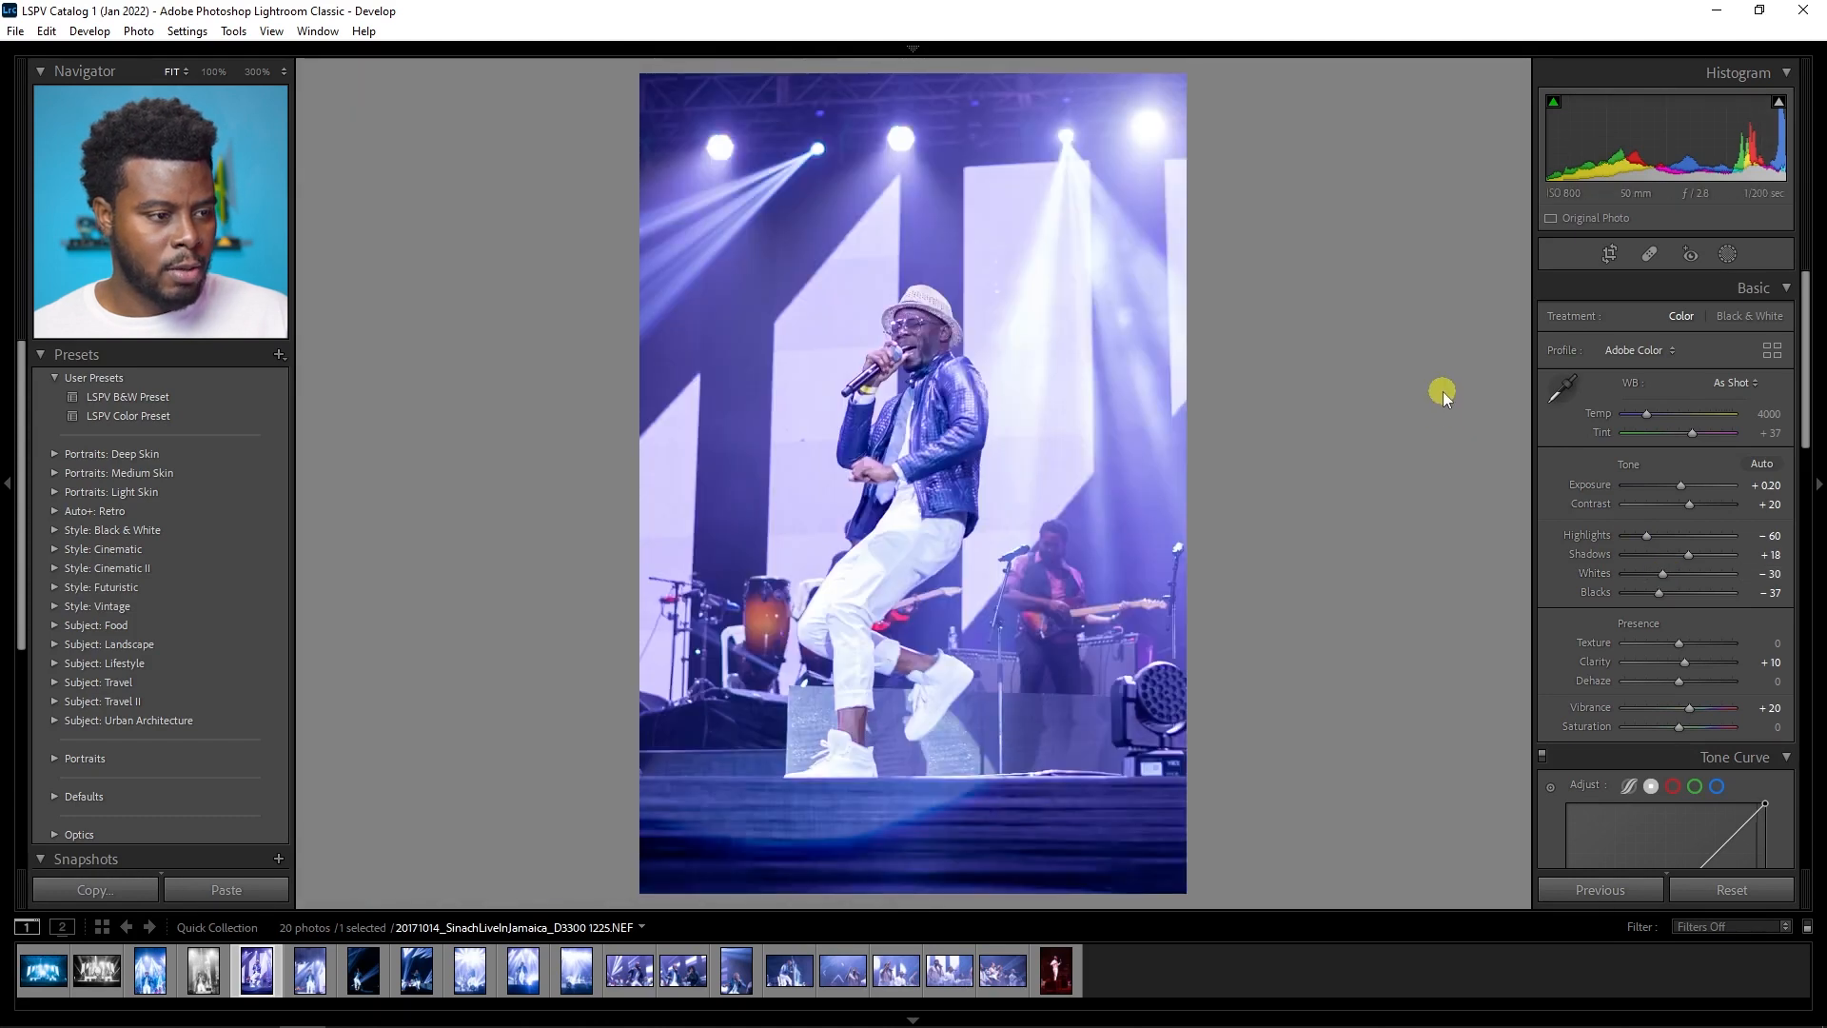
key("y")
key("y")
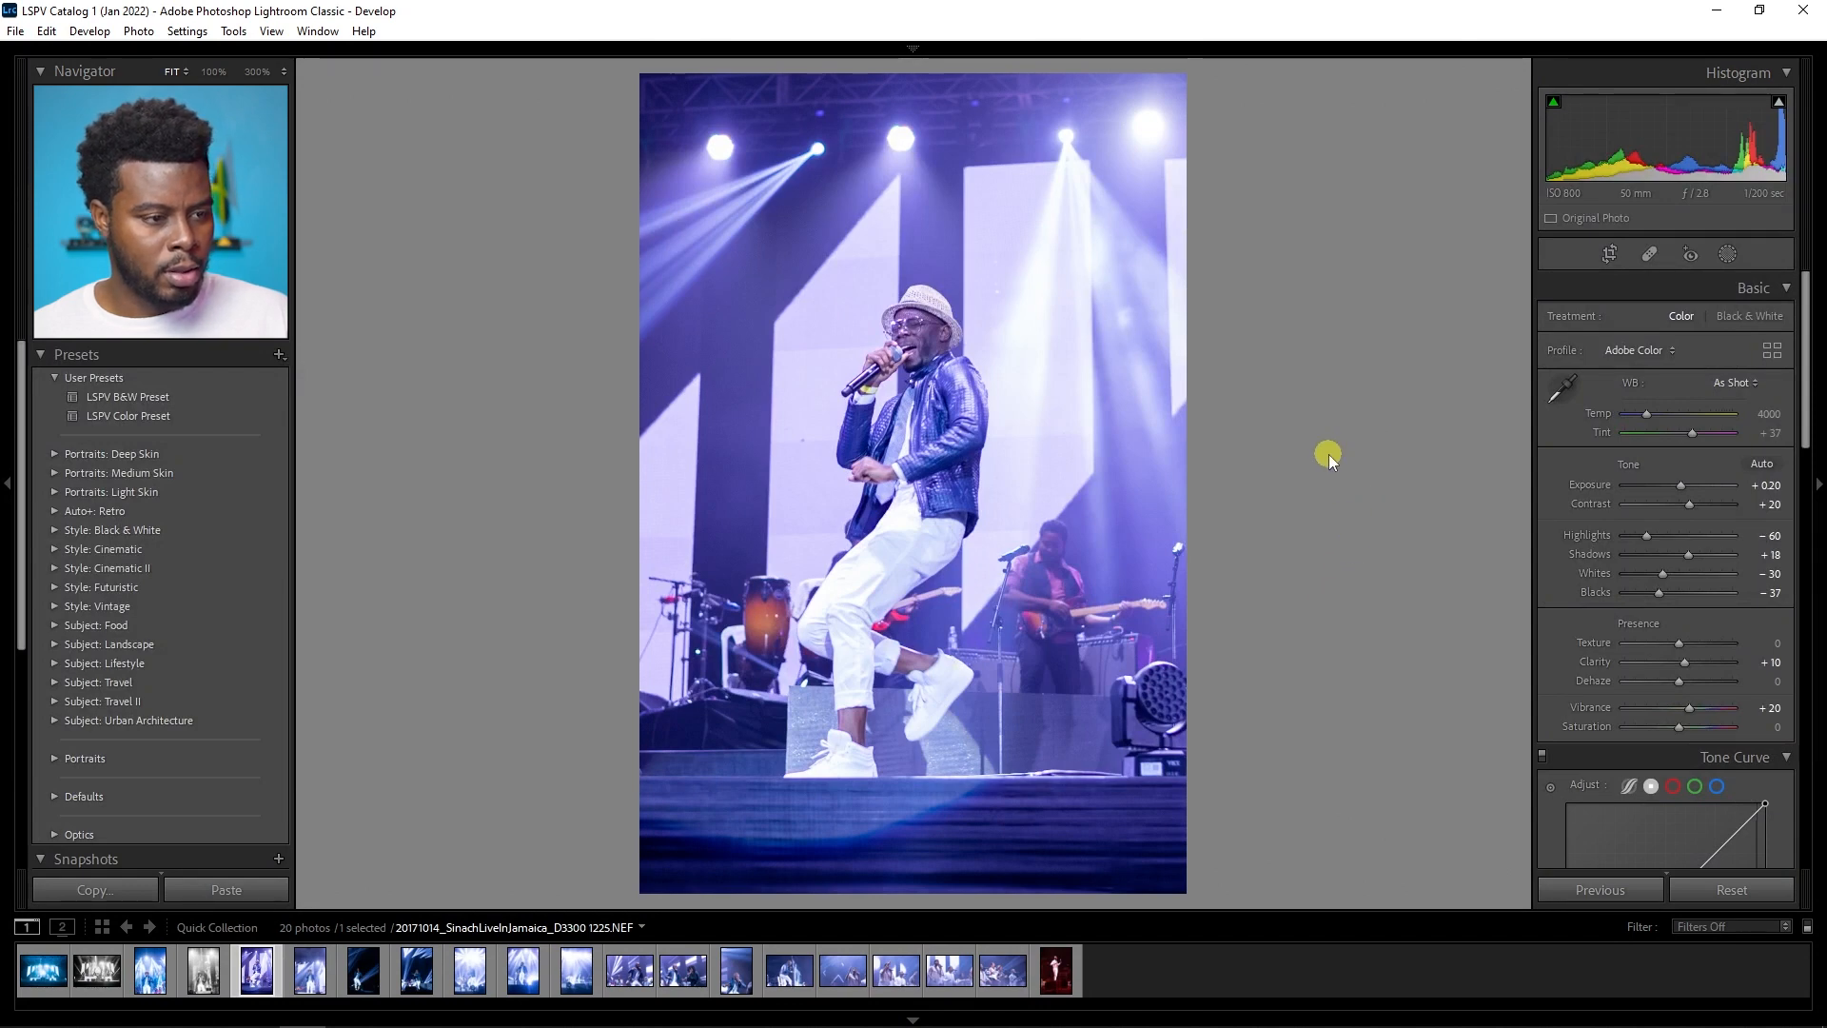
Step: Crop the photo more tightly around the singer while keeping the original aspect ratio
key("r")
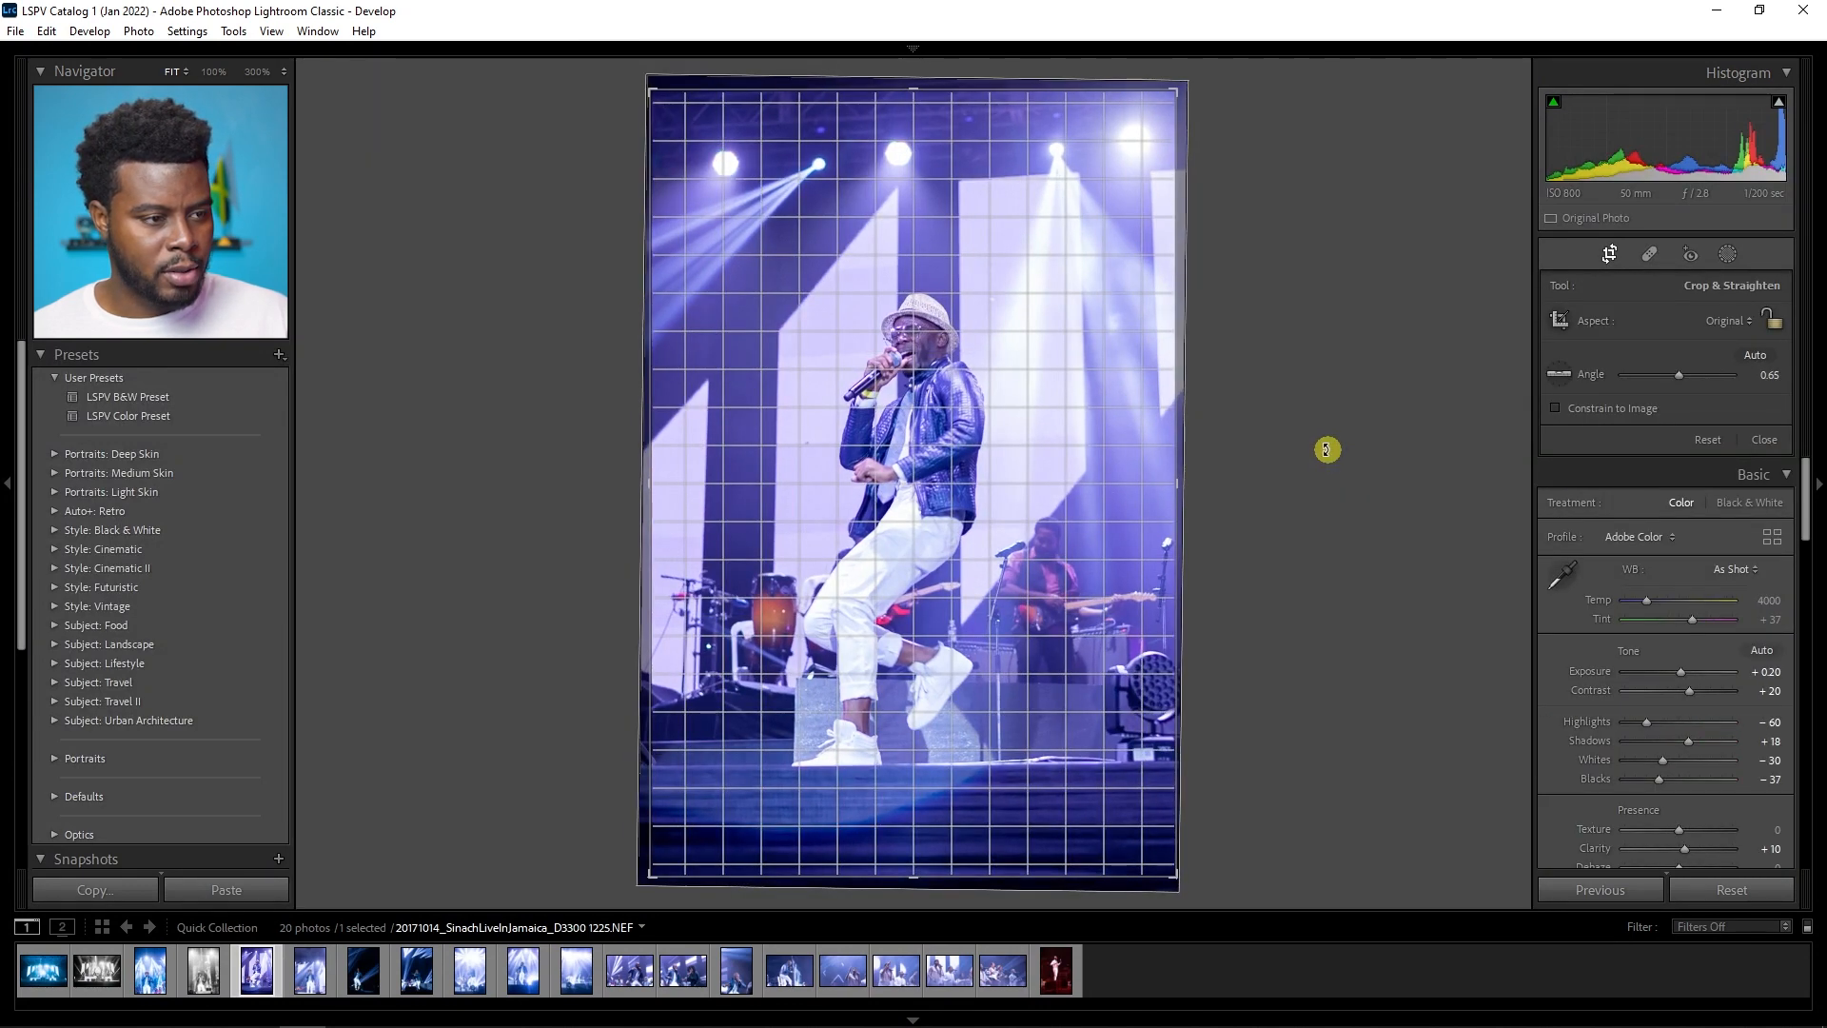
key("Return")
key("r")
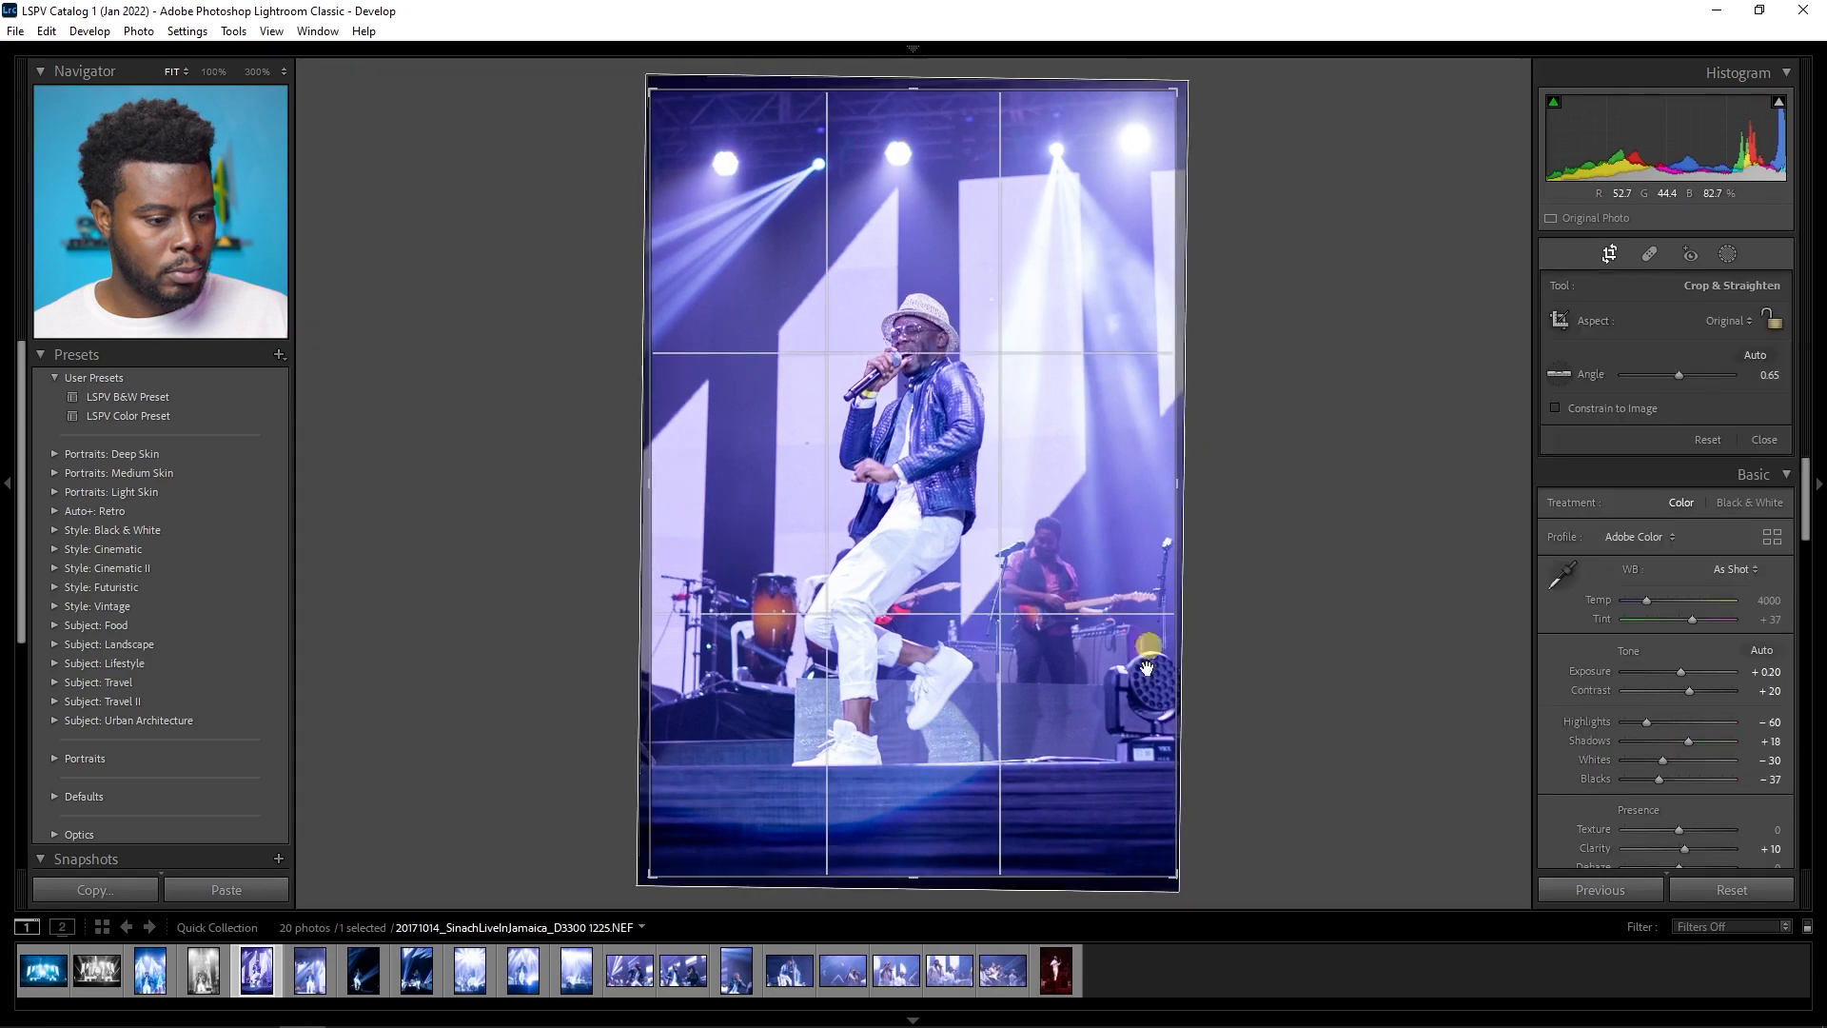
mouse_move(1171, 873)
left_mouse_down()
mouse_move(1146, 858)
mouse_move(1160, 870)
left_mouse_up()
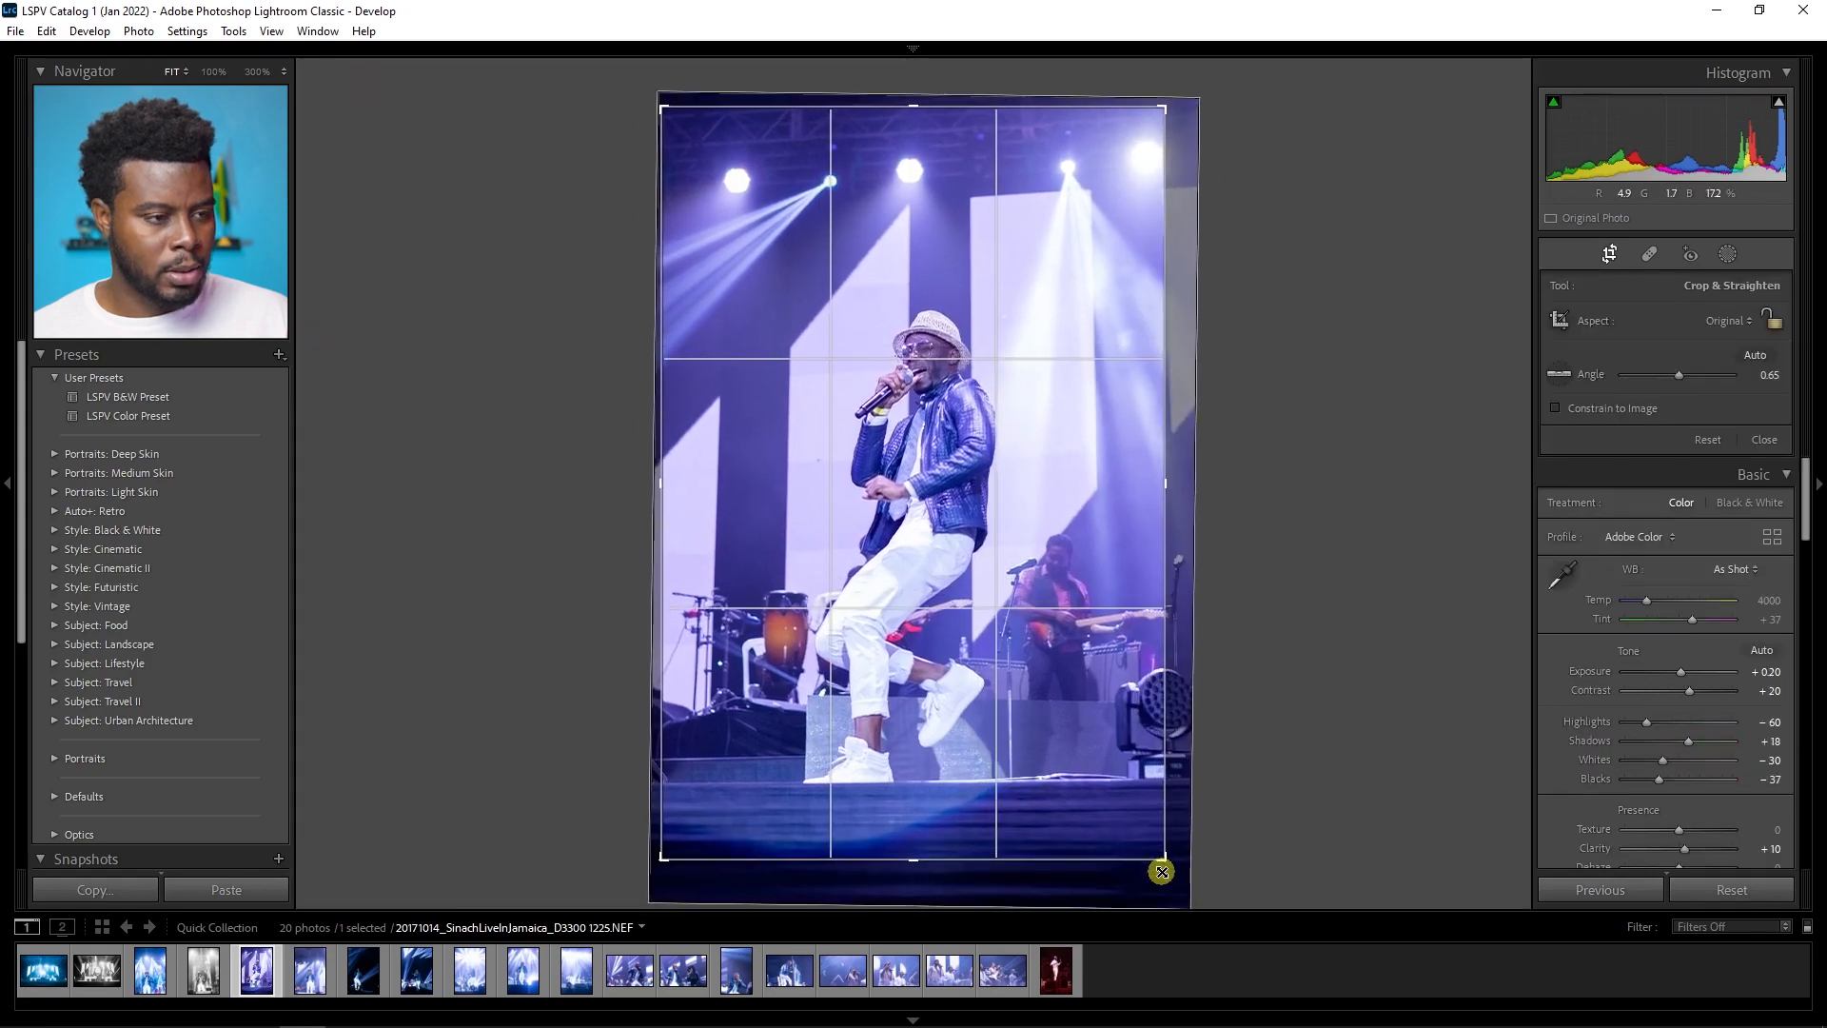
left_click_drag(1160, 105, 1144, 122)
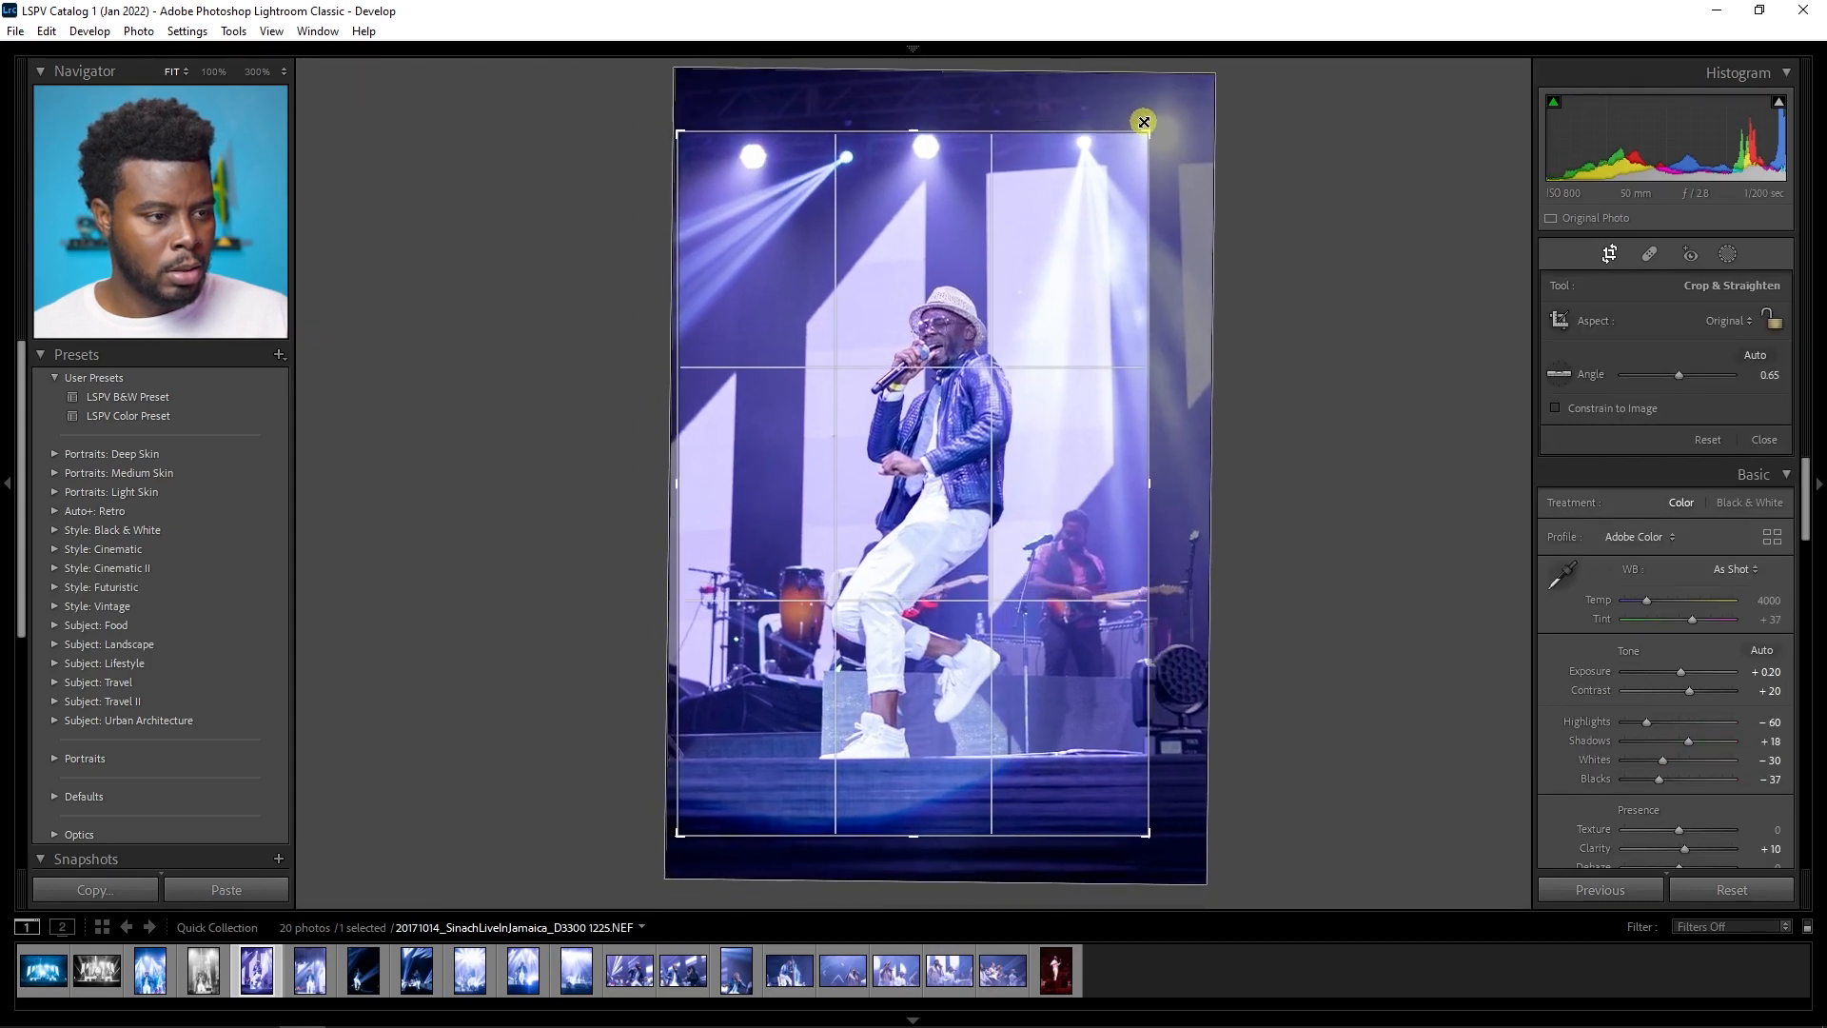
key("Return")
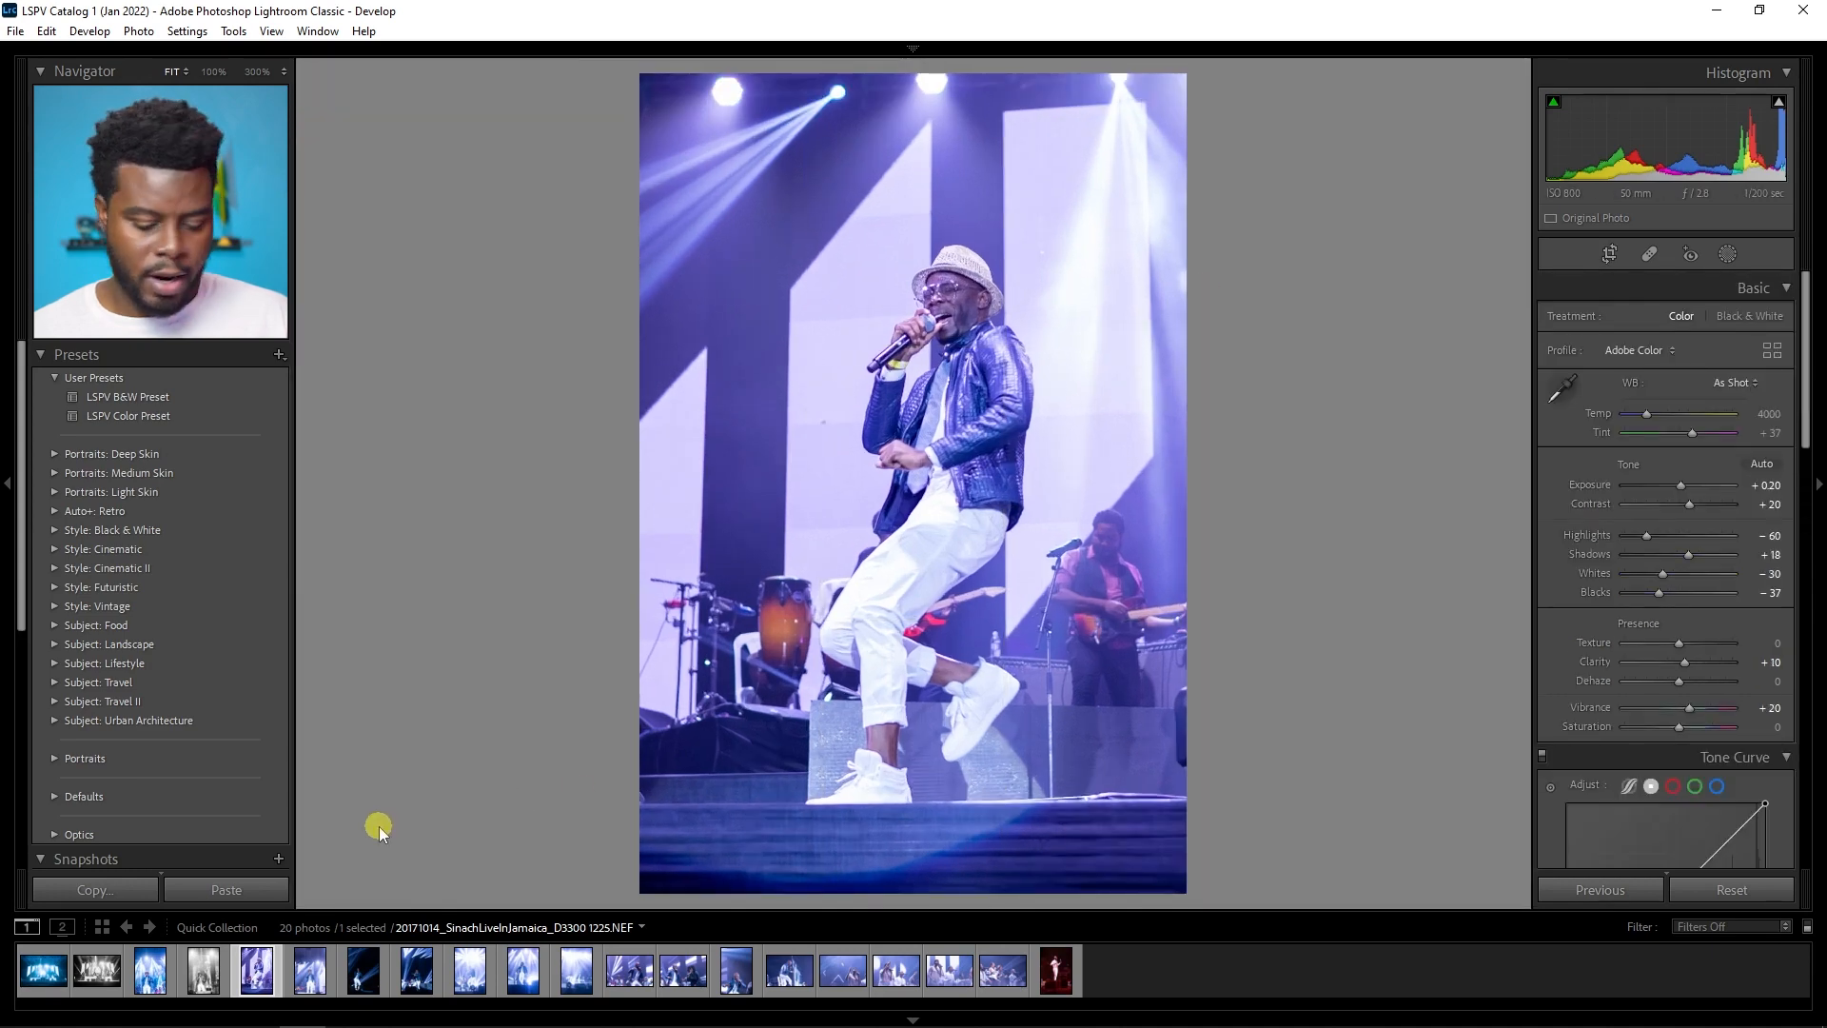
Step: Apply the LSPV Color Preset to photo 20171014_SinachLiveInJamaica_D3300 1230.NEF after checking the neighbouring photos
key("Right")
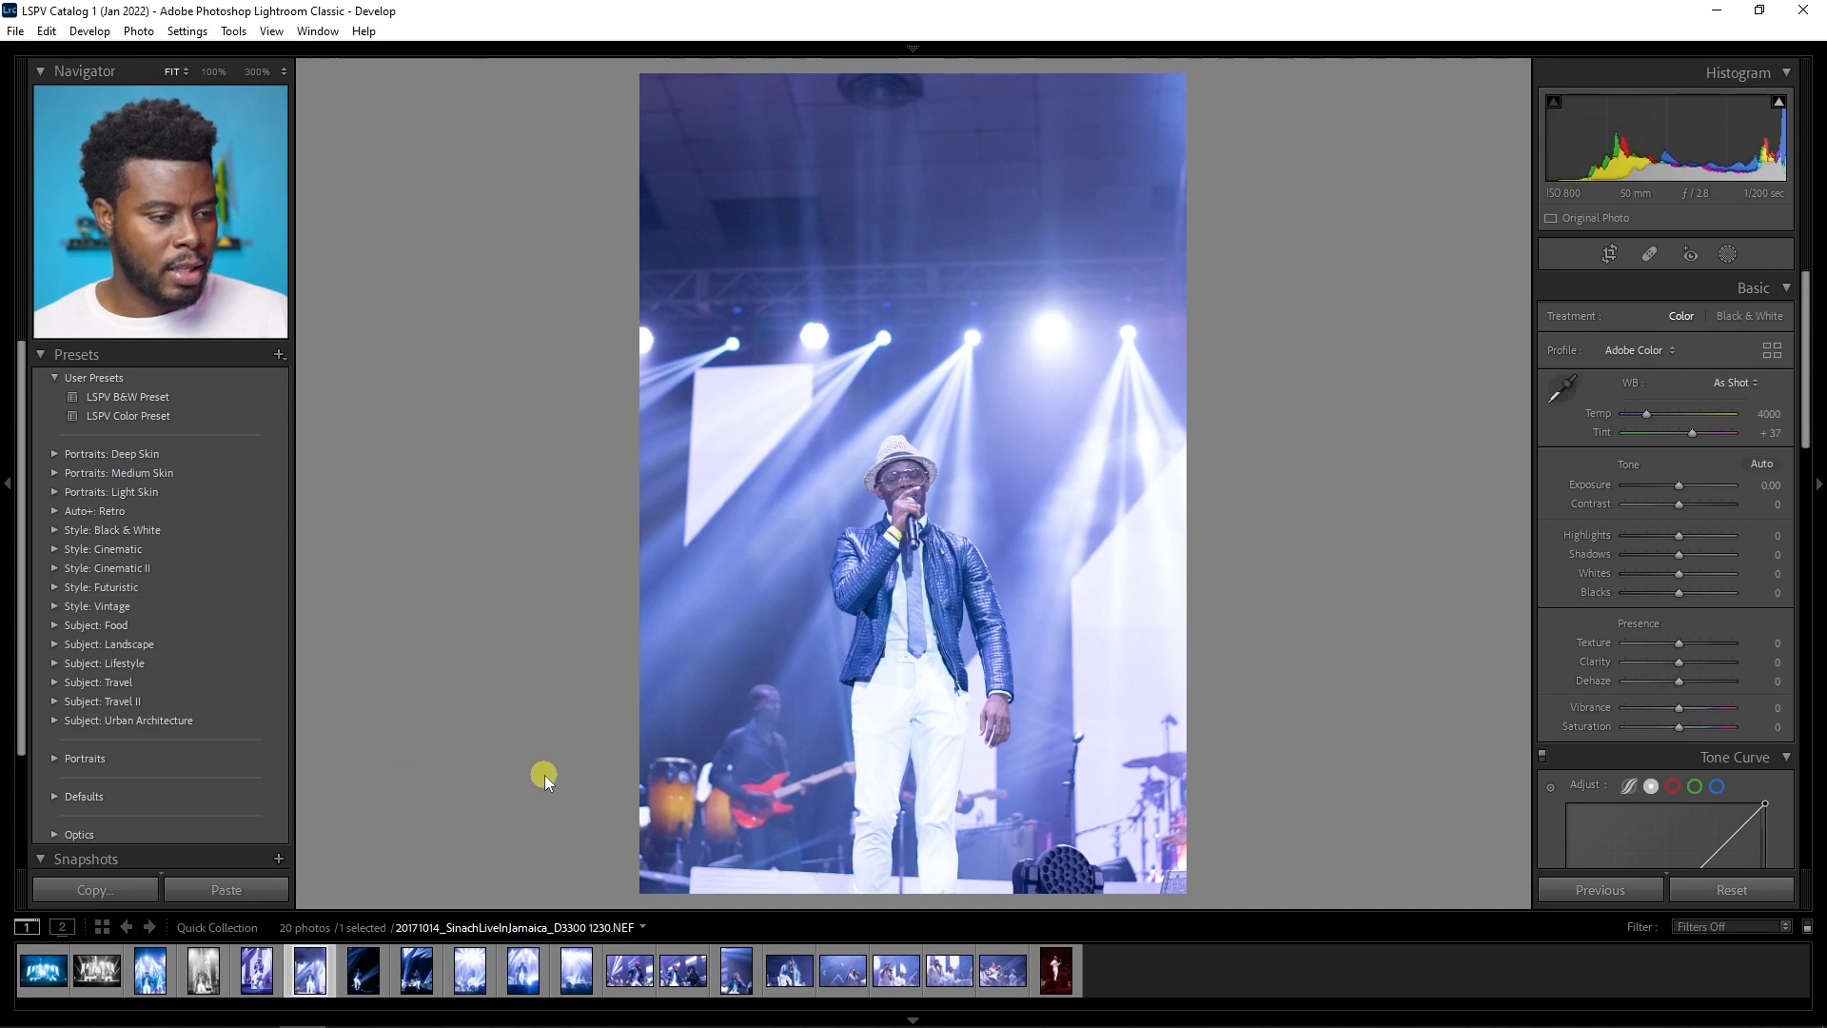
key("Right")
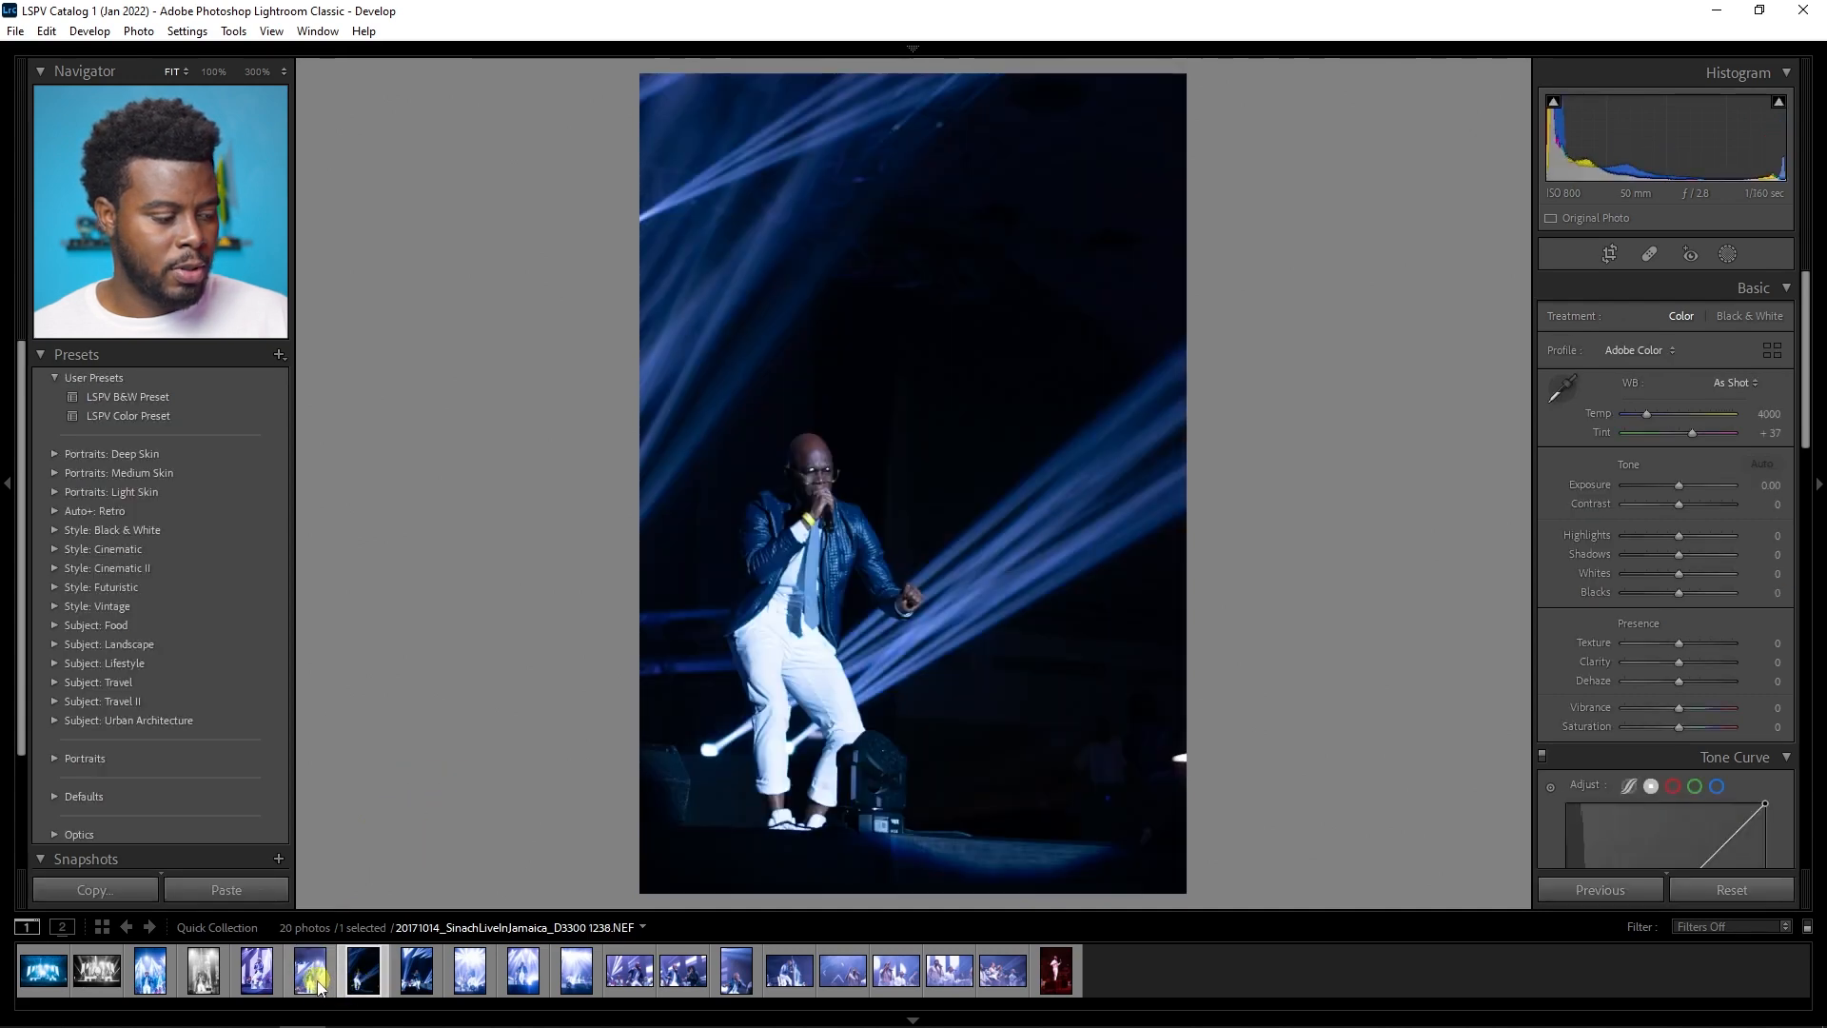
left_click(317, 981)
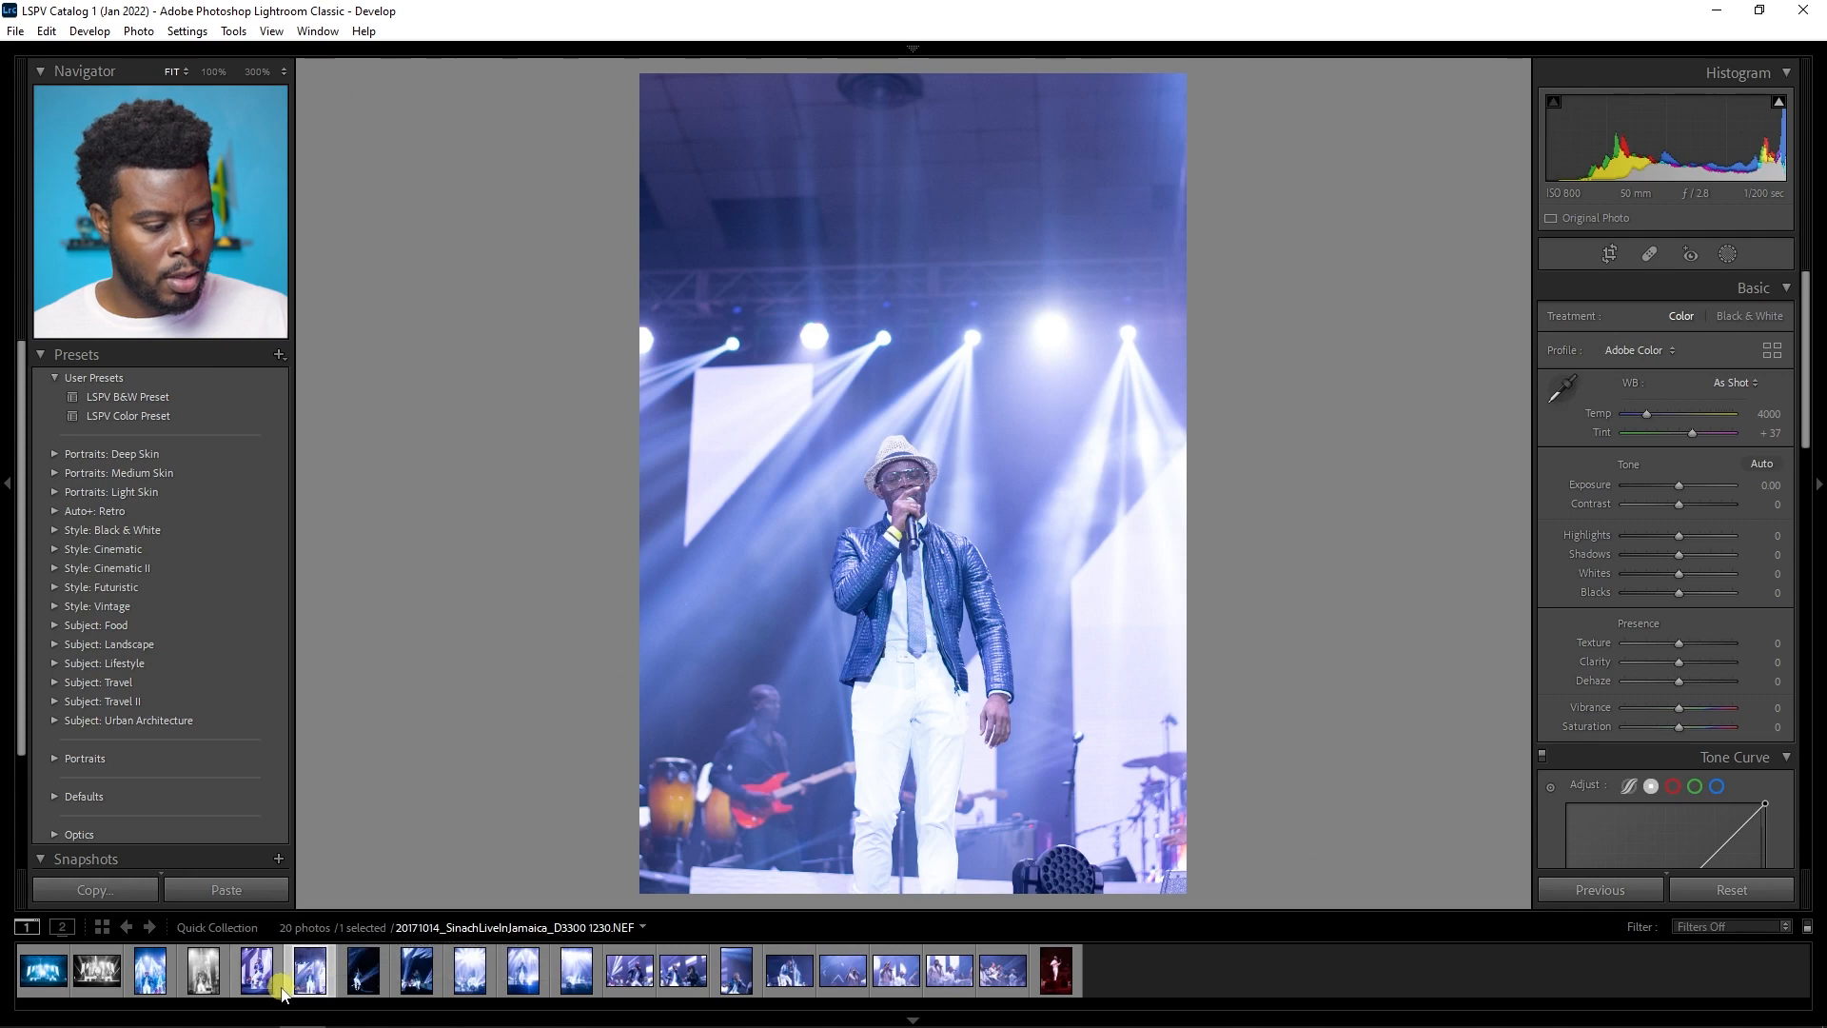
key("Left")
left_click(304, 990)
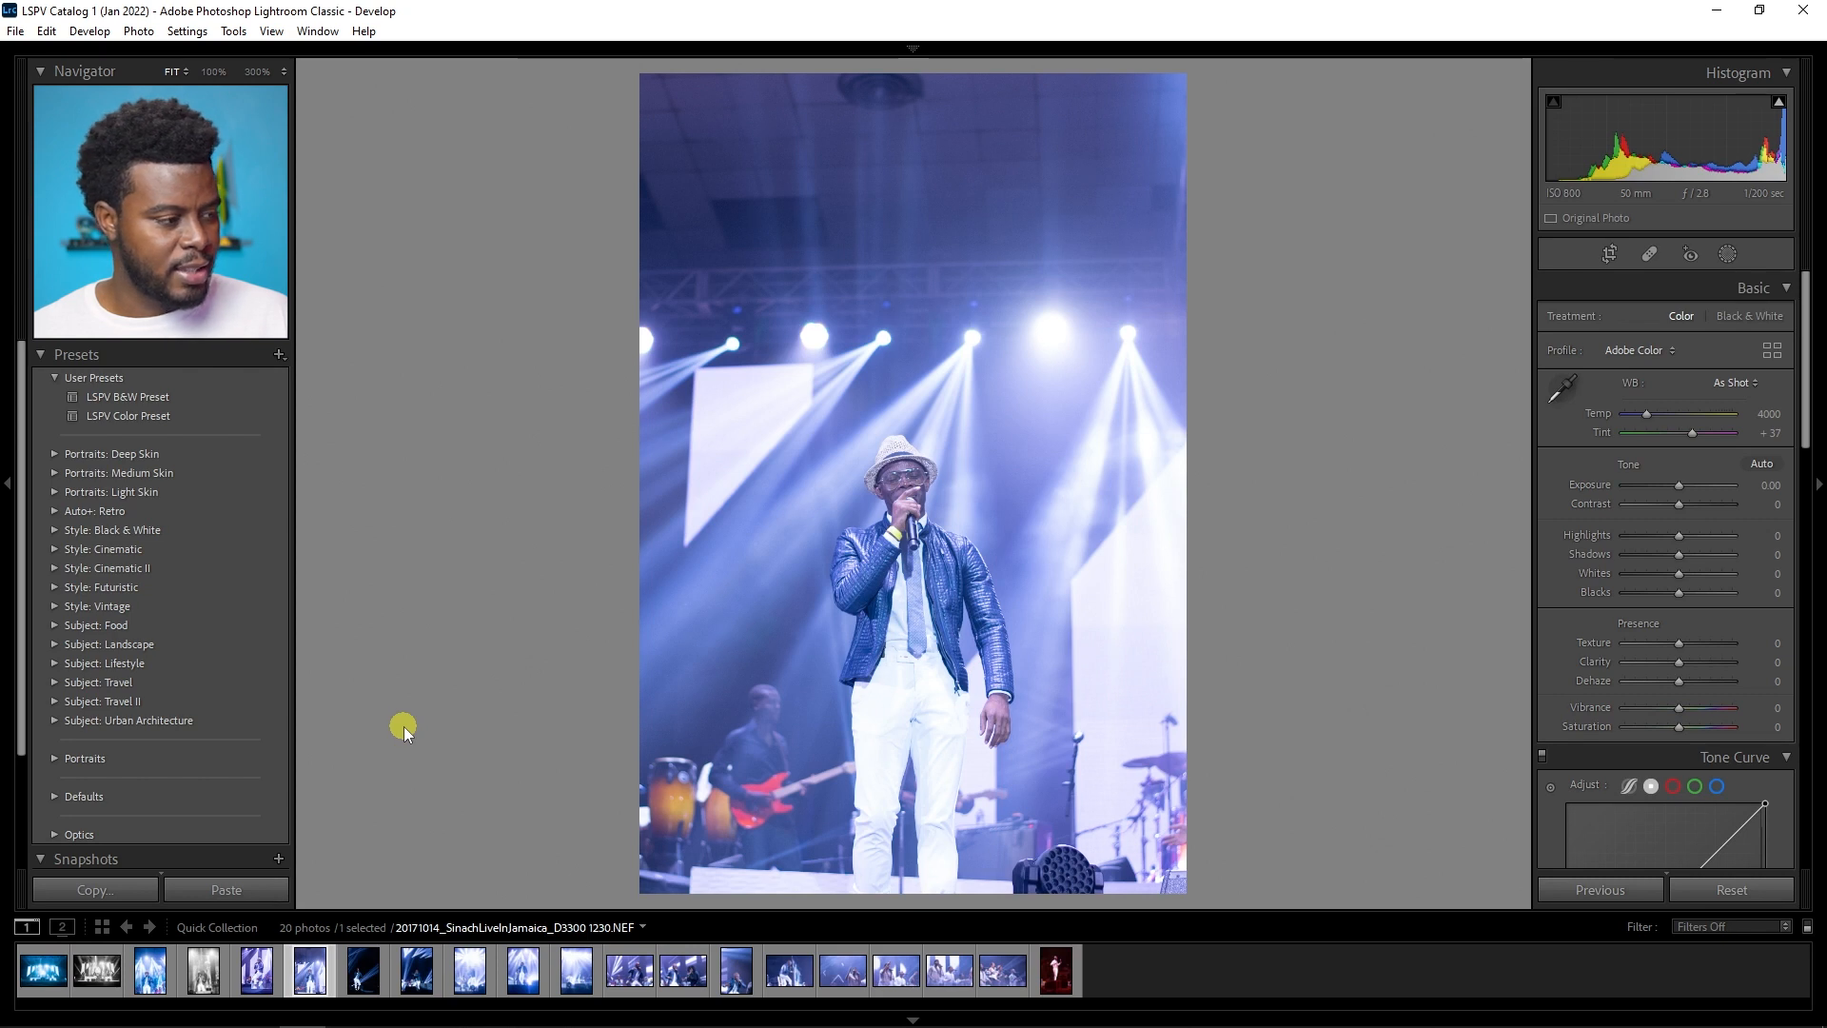
left_click(239, 418)
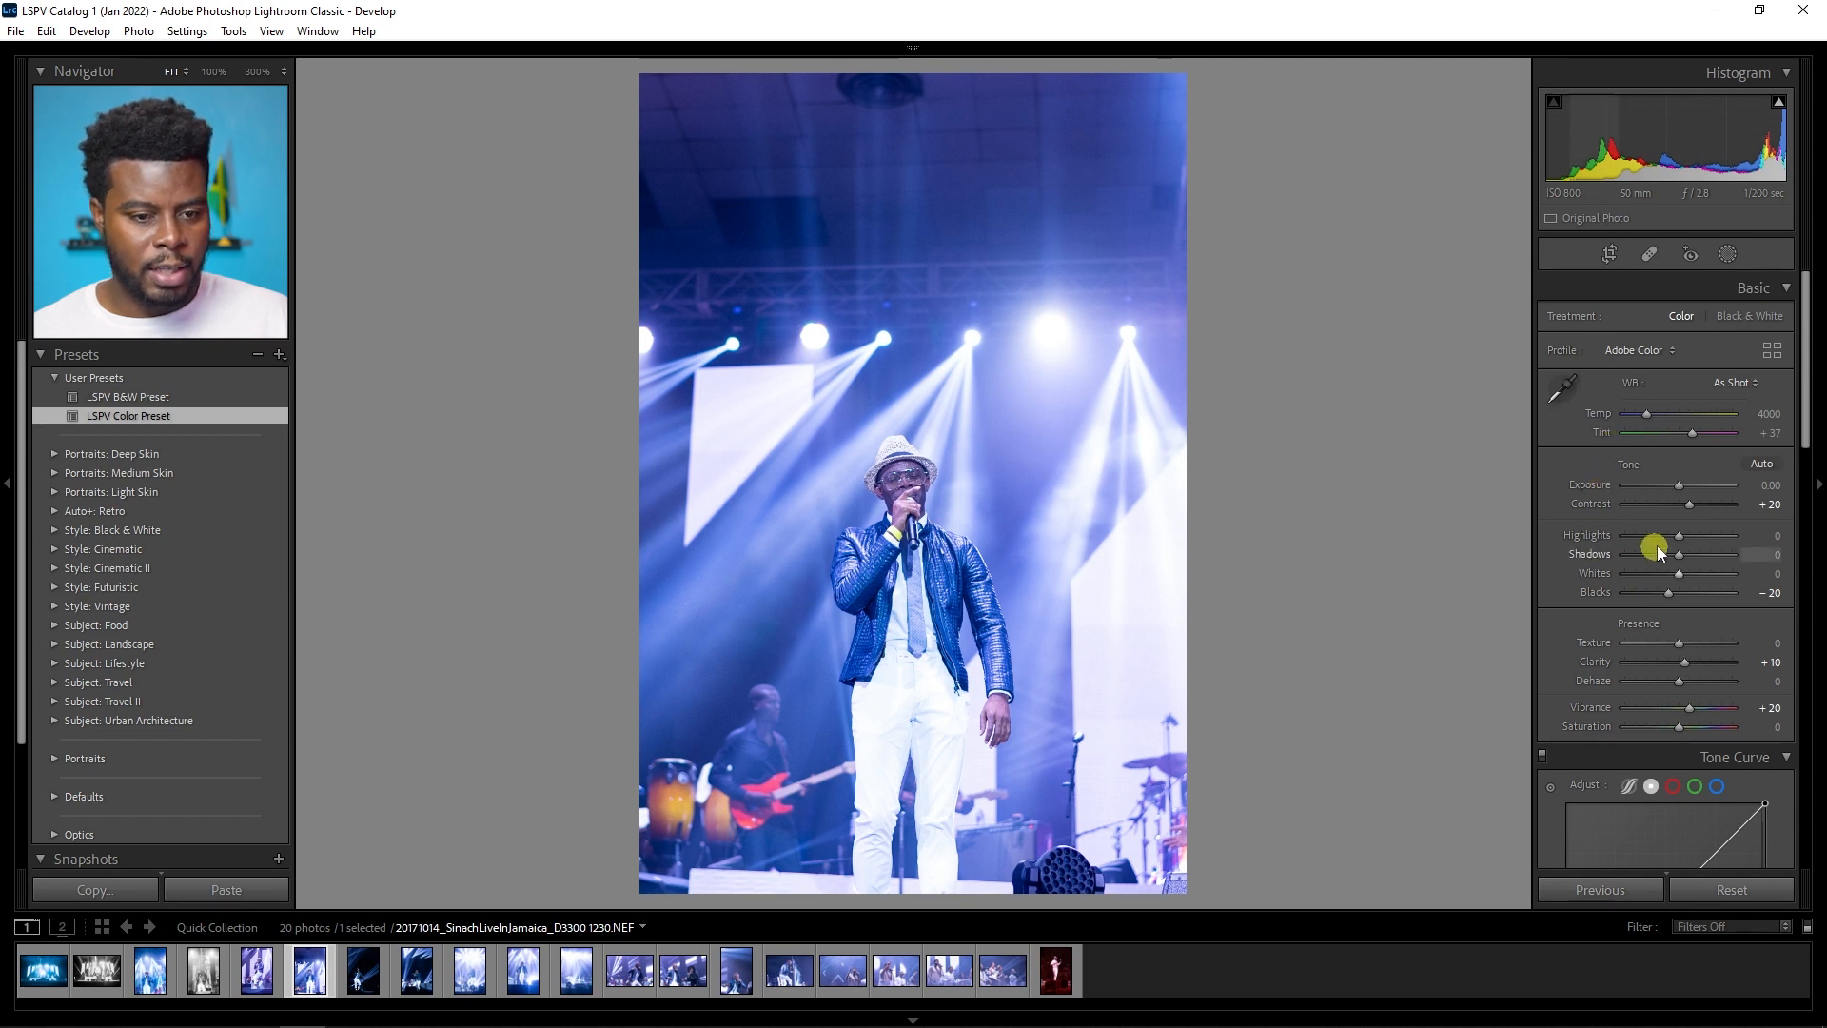
Step: Set Highlights to −46 and Whites to −19, and crop the photo tighter around the singer with a −0.65 rotation
left_click_drag(1672, 534, 1668, 574)
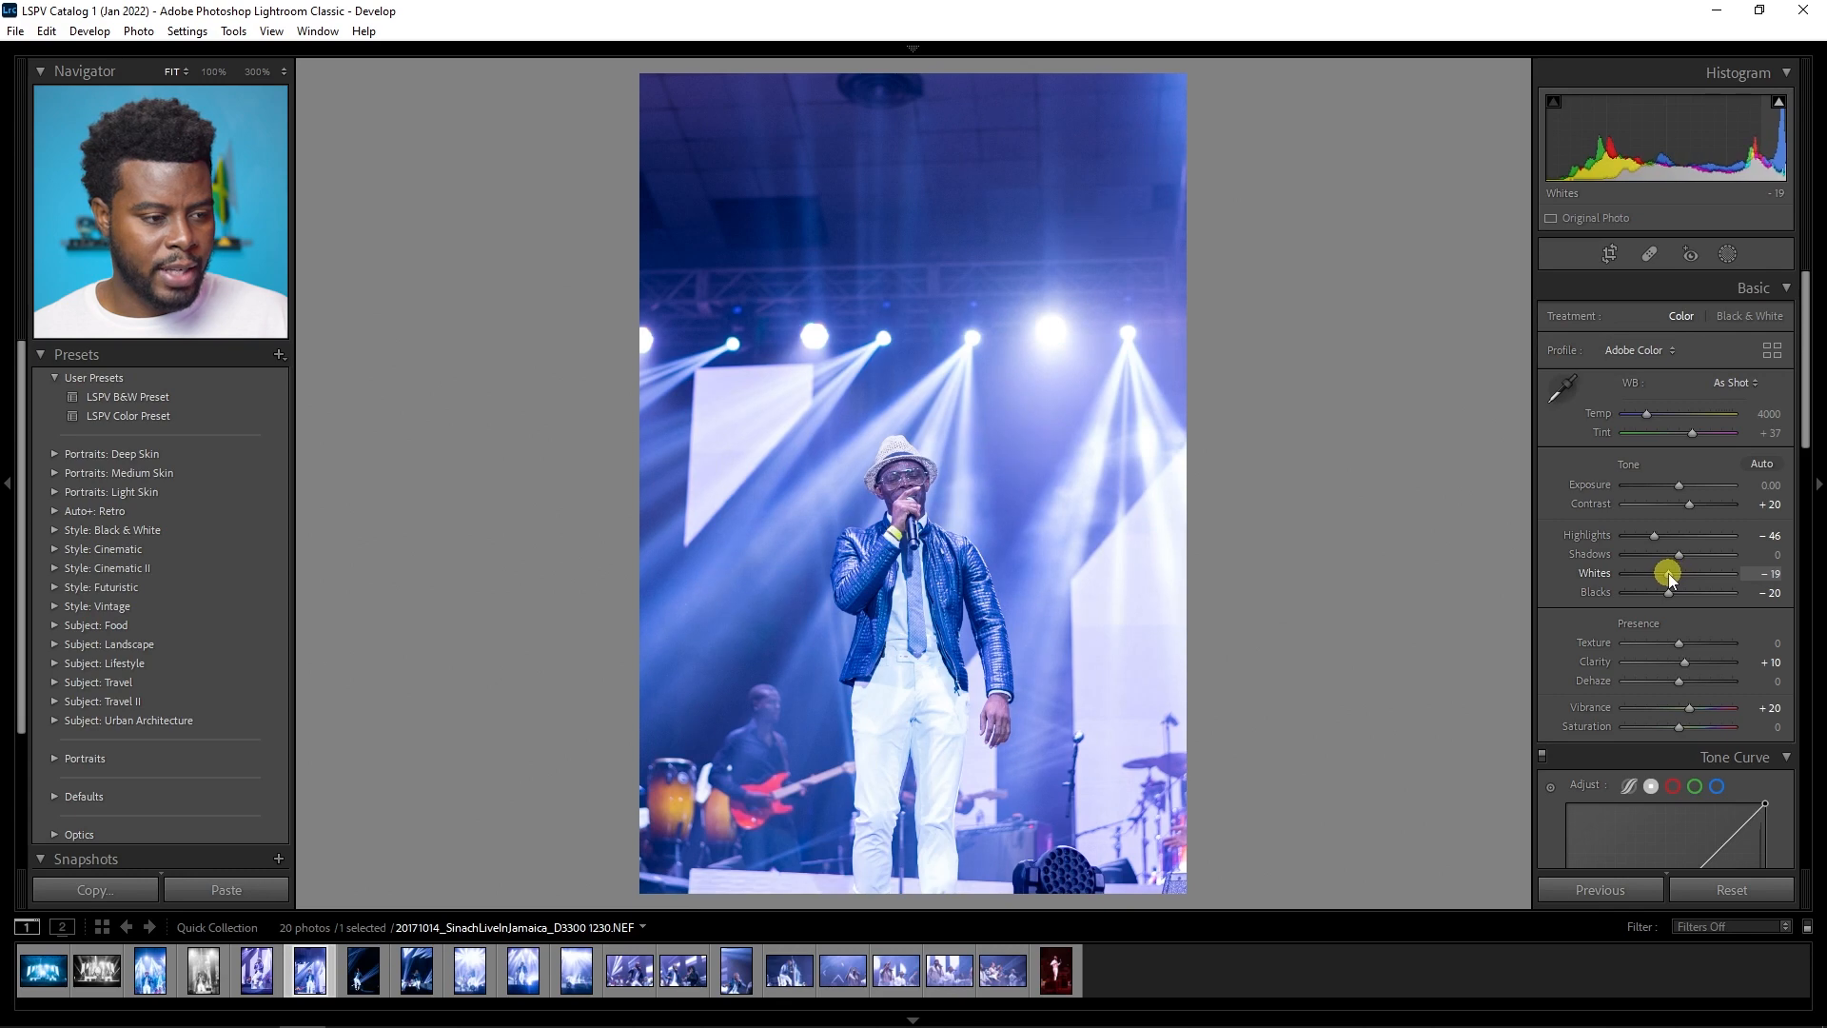
key("r")
left_click_drag(1187, 82, 1162, 159)
left_click_drag(1069, 323, 1028, 265)
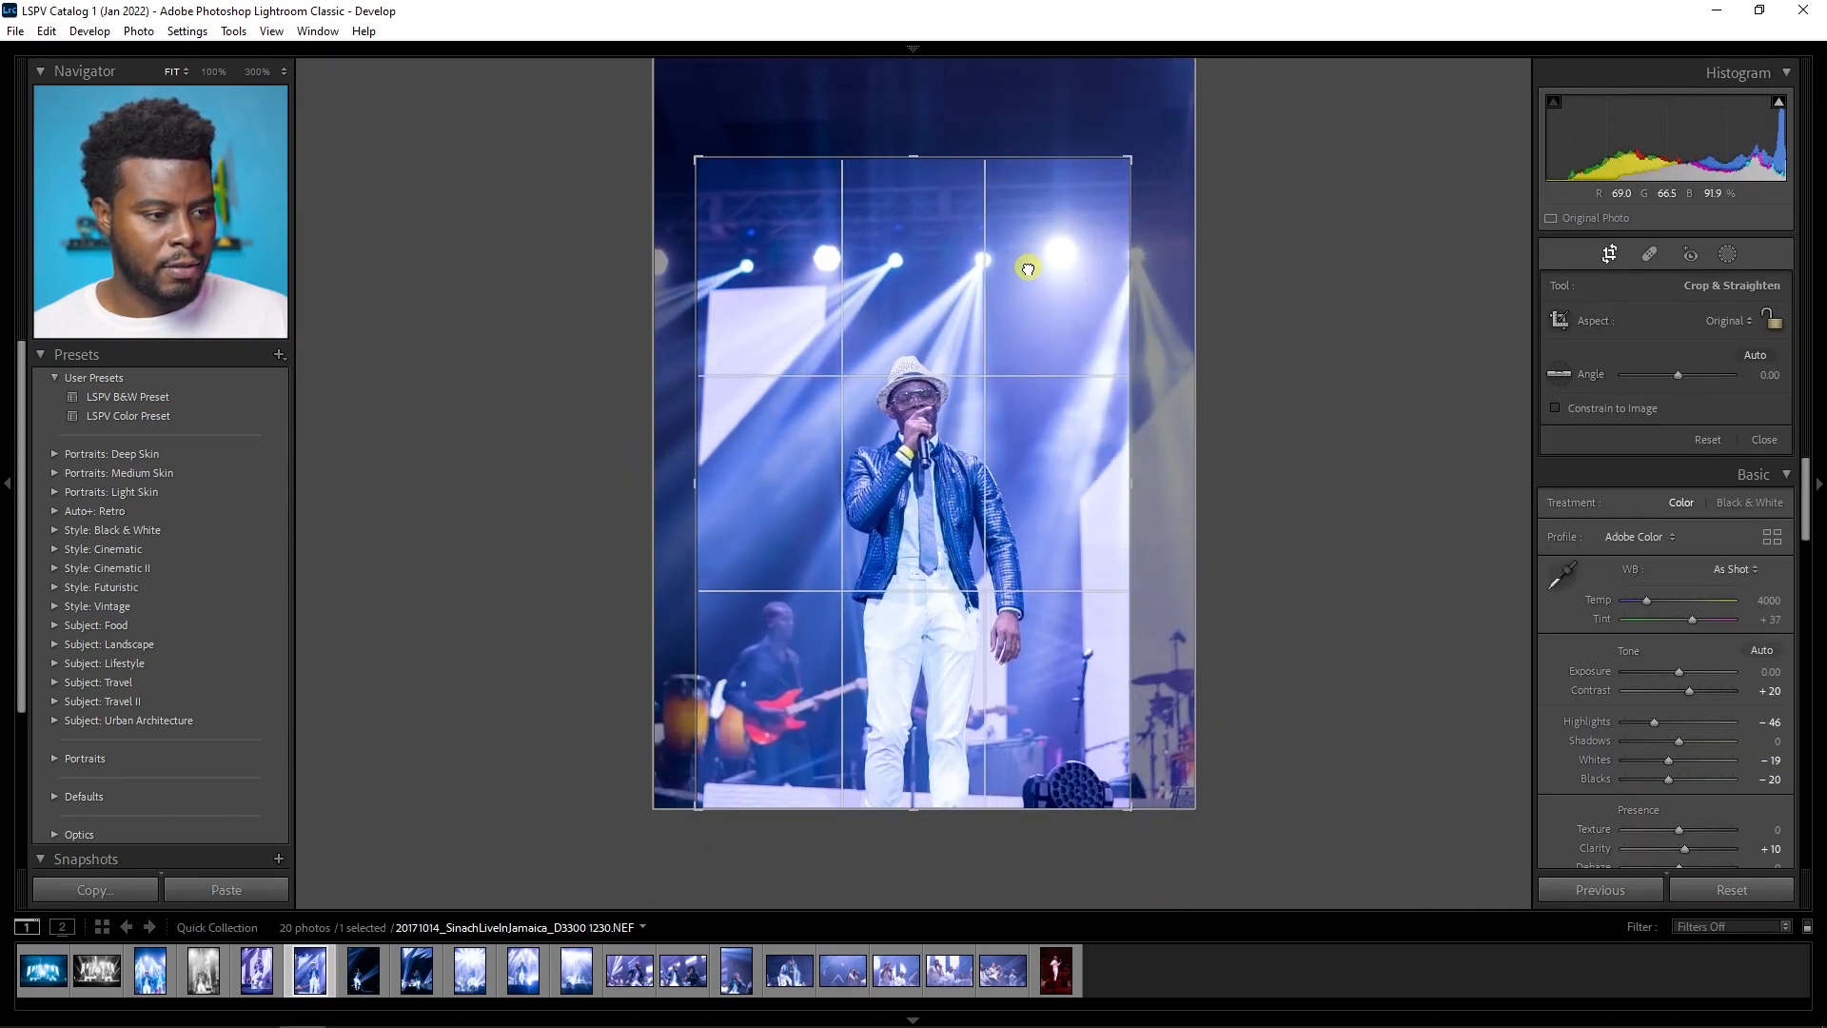
left_click_drag(1191, 567, 1211, 492)
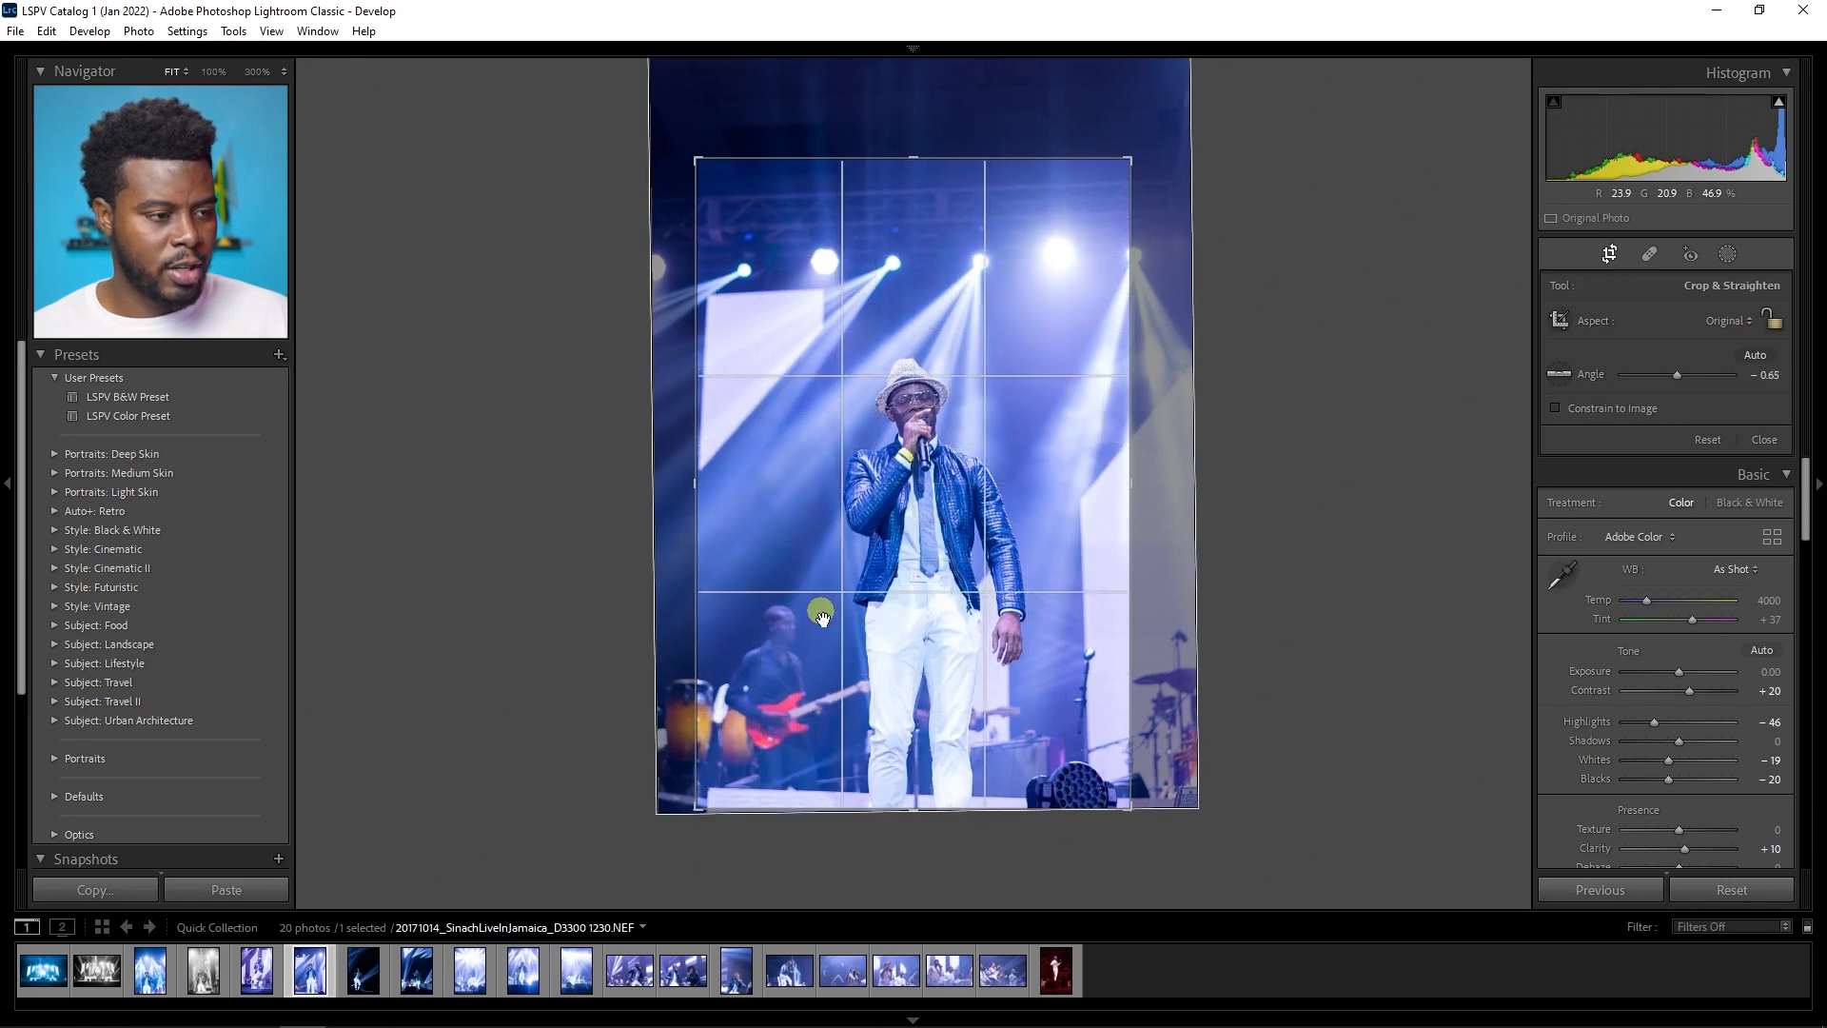
Step: Reposition the photo slightly inside the crop frame and fine-tune its rotation to straighten the stage
key("r")
key("r")
left_click_drag(1072, 446, 1048, 432)
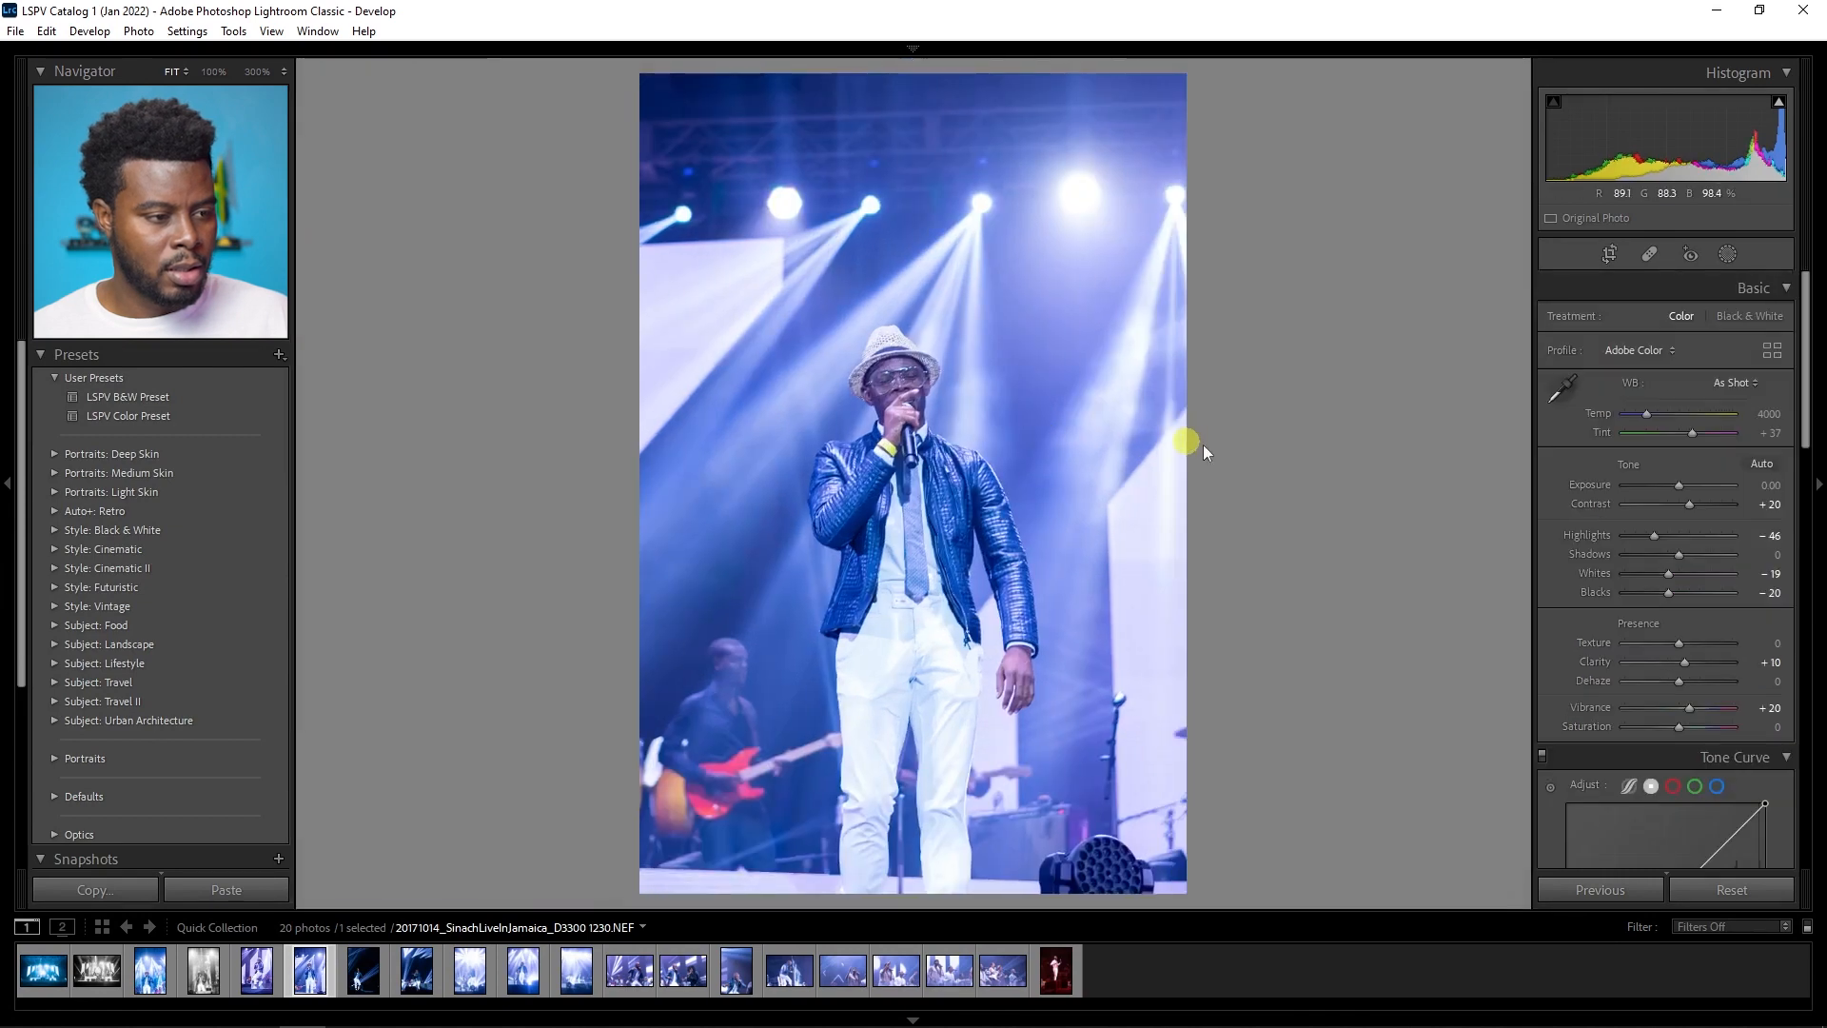
key("r")
left_click_drag(1290, 485, 1292, 480)
key("r")
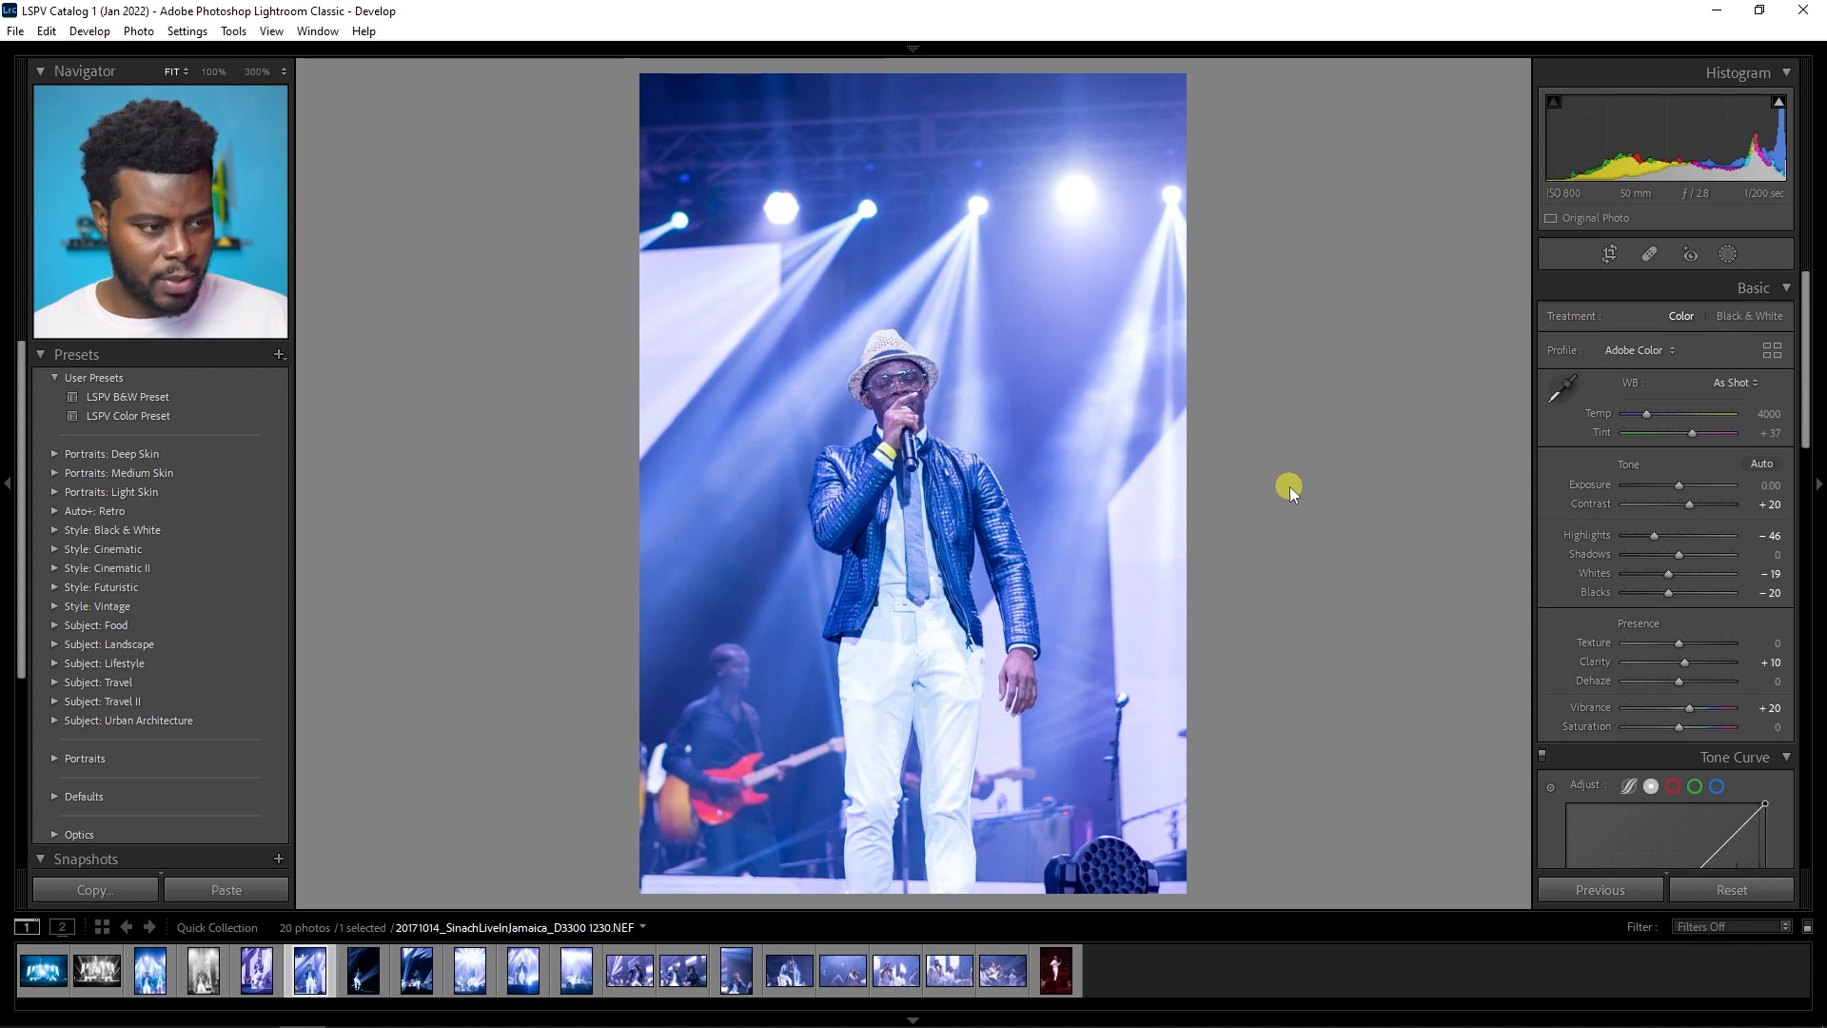
Step: Set Exposure to +0.10, comparing the edit side by side with the original photo
key("y")
key("y")
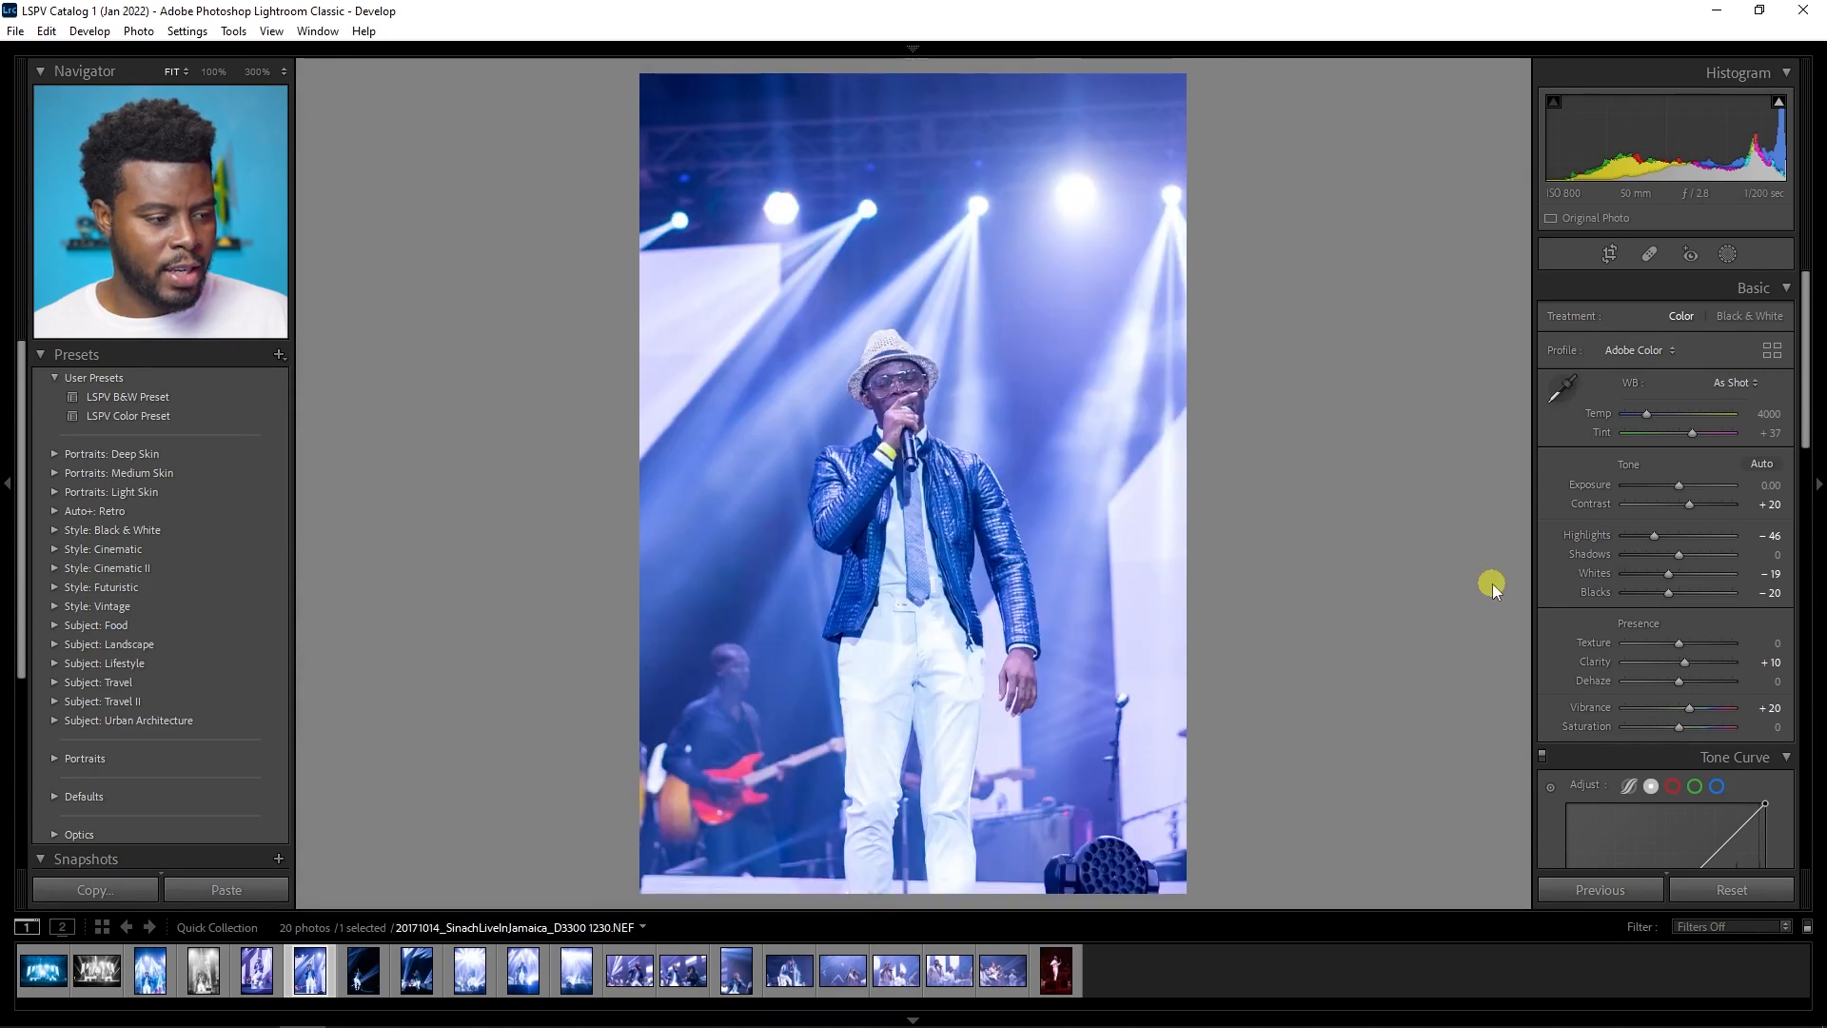
key("y")
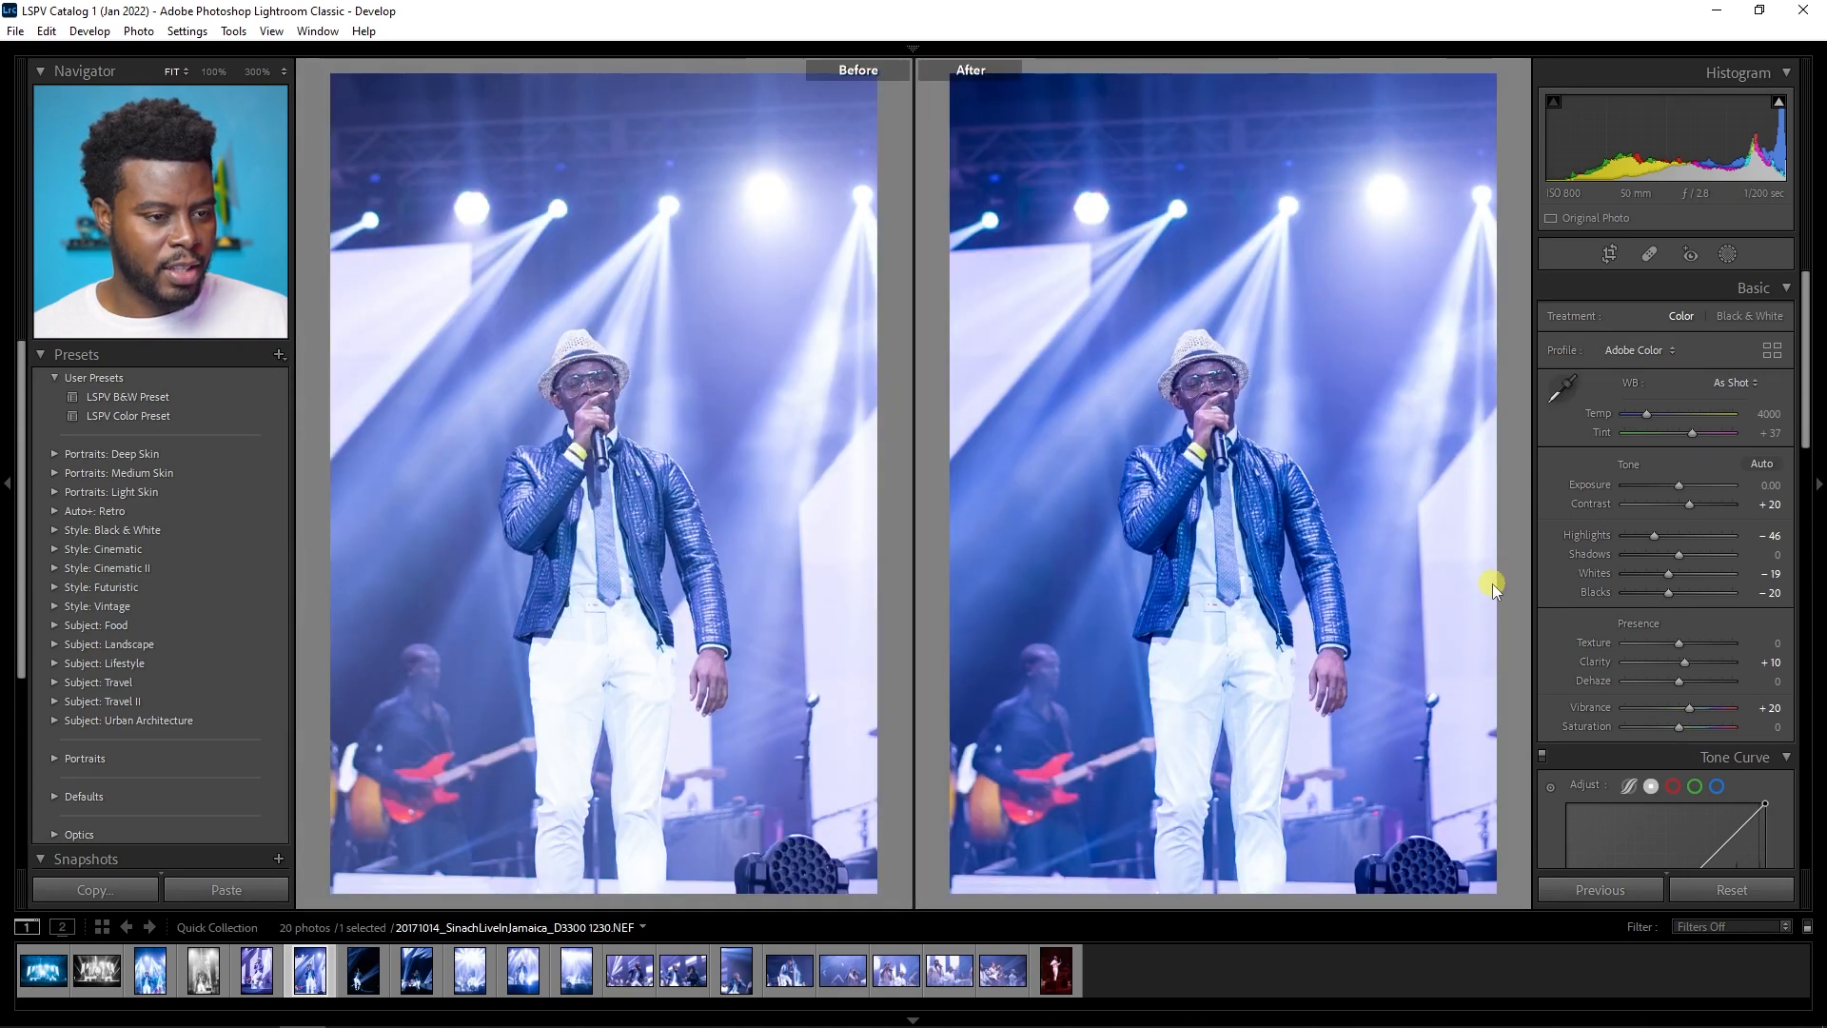
key("y")
left_click_drag(1679, 487, 1683, 486)
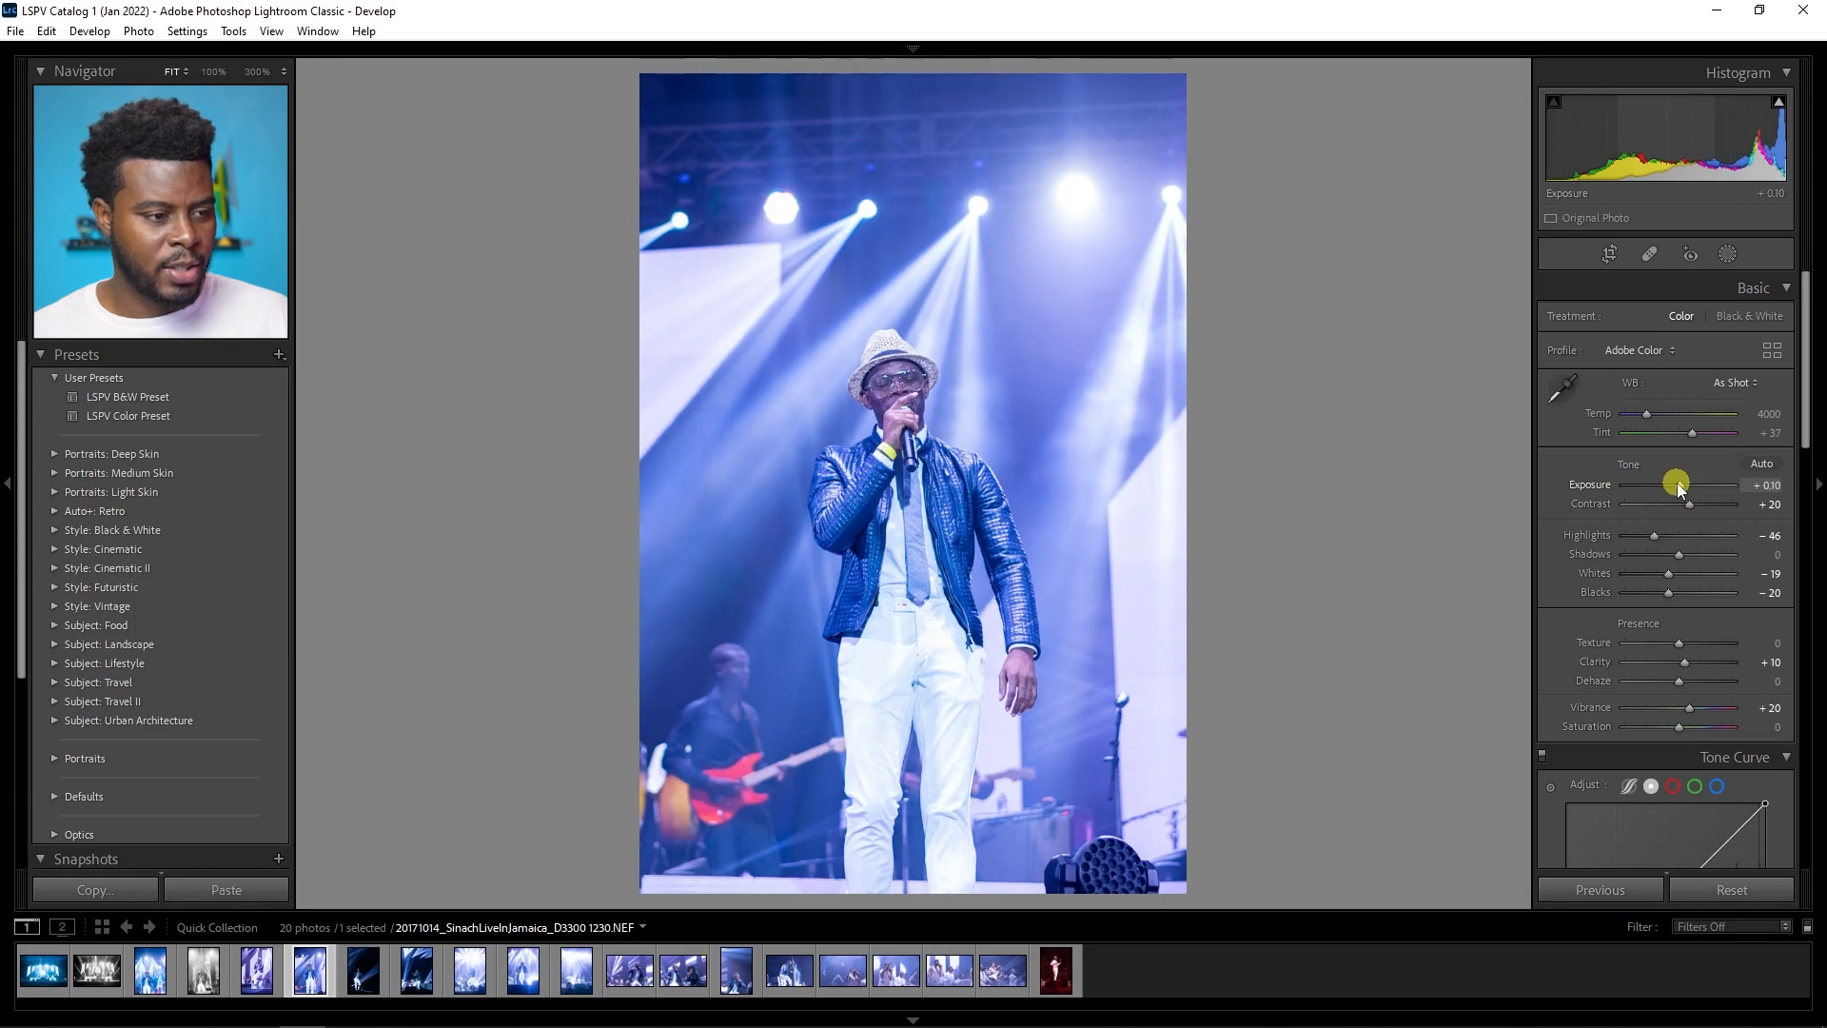
key("y")
key("y")
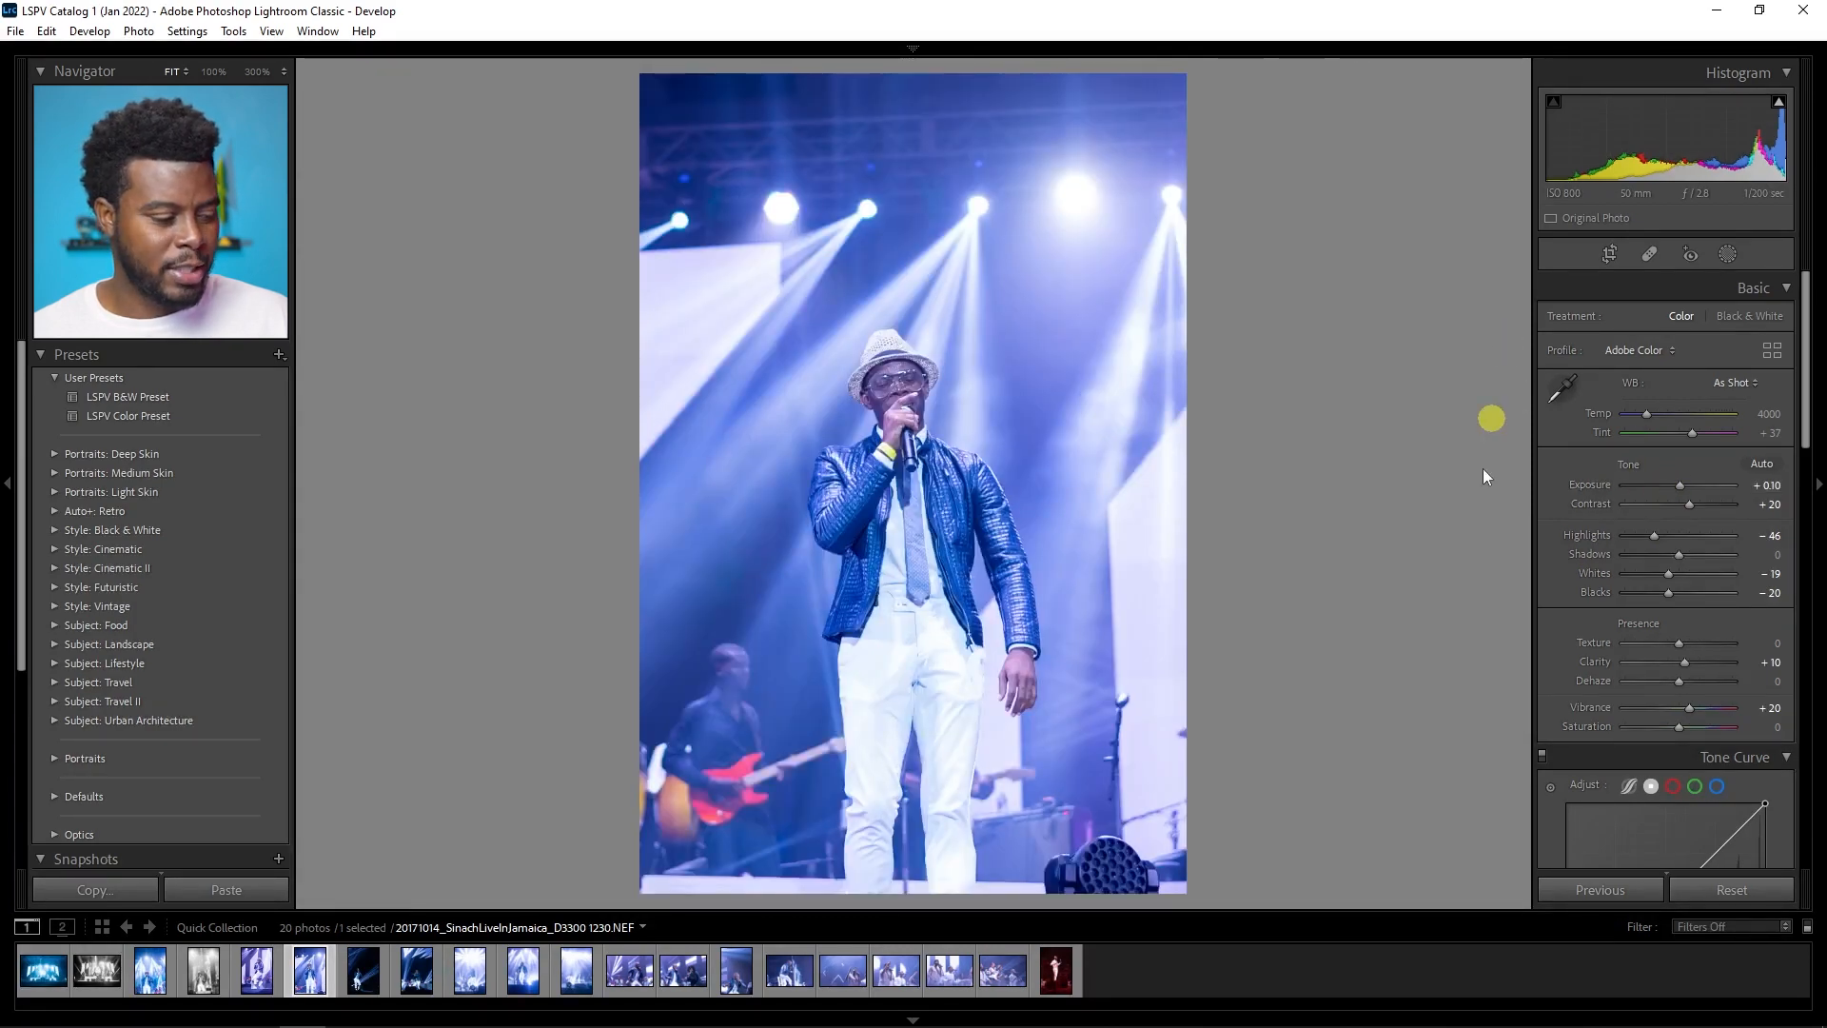
Step: Apply the LSPV B&W Preset to photo 20171014_SinachLiveInJamaica_D3300 1238.NEF and set Exposure to +0.80
left_click(356, 995)
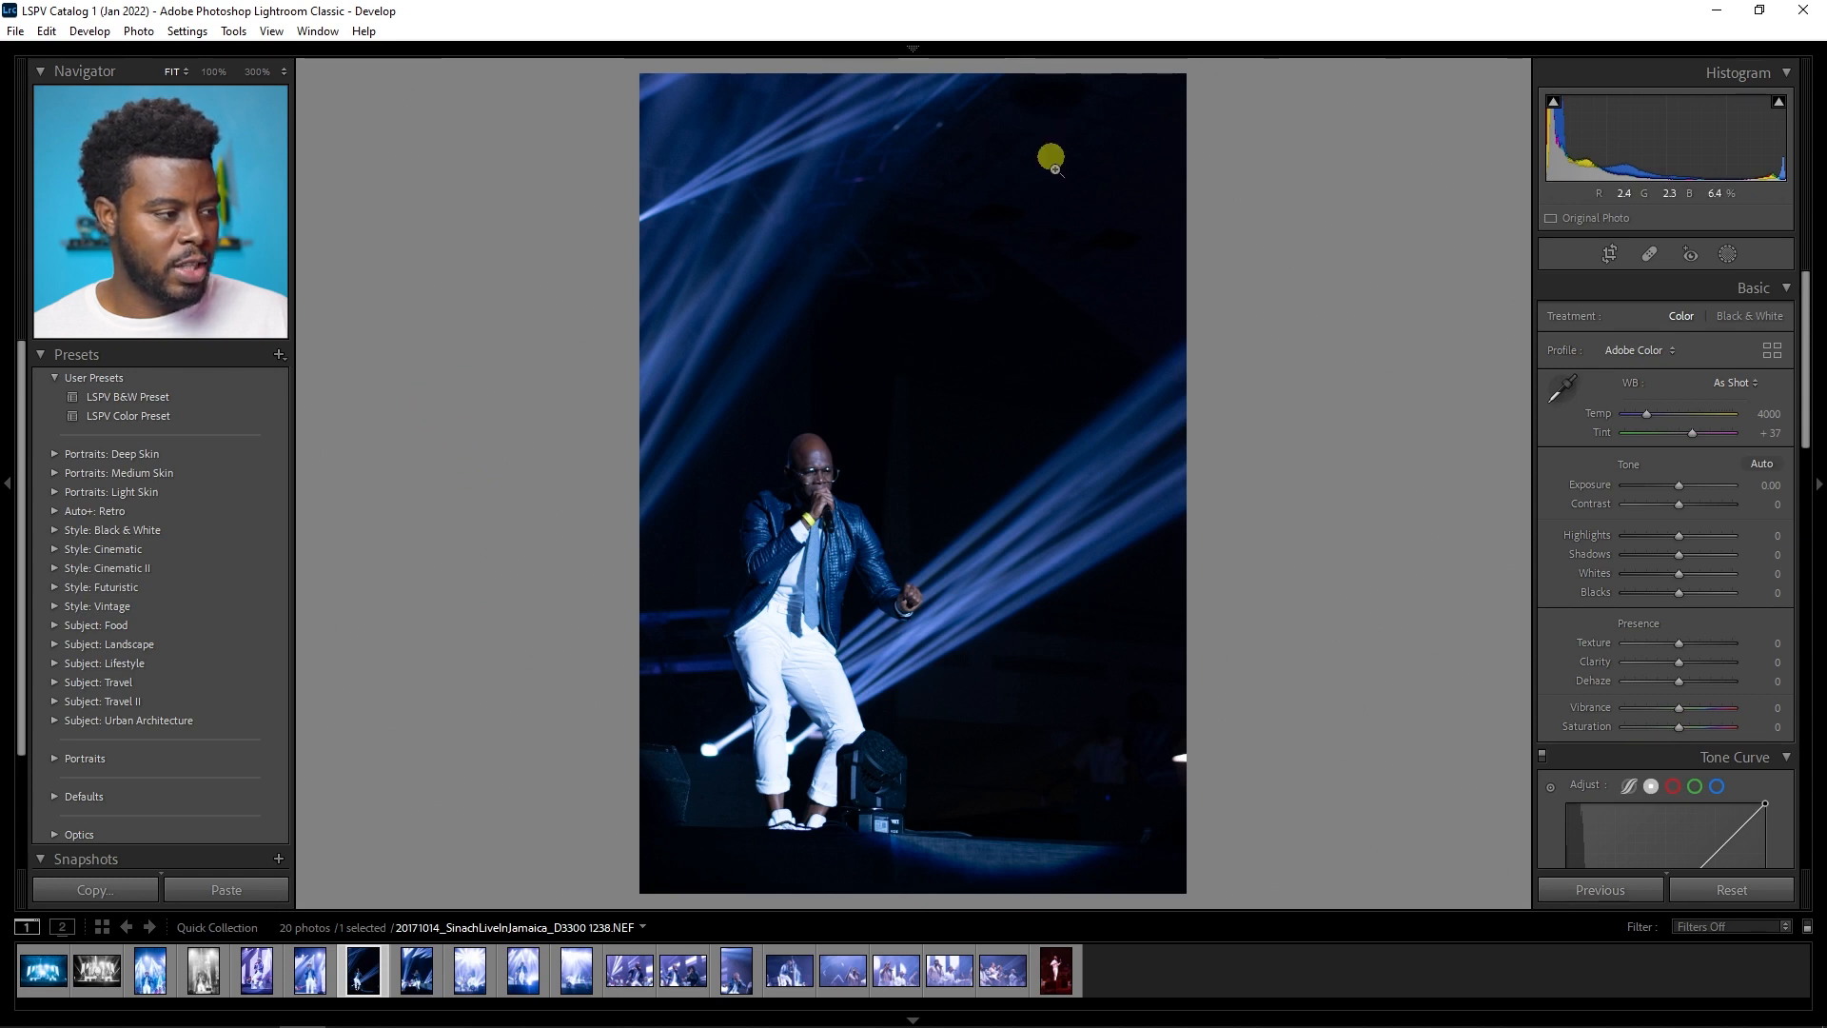
left_click(253, 397)
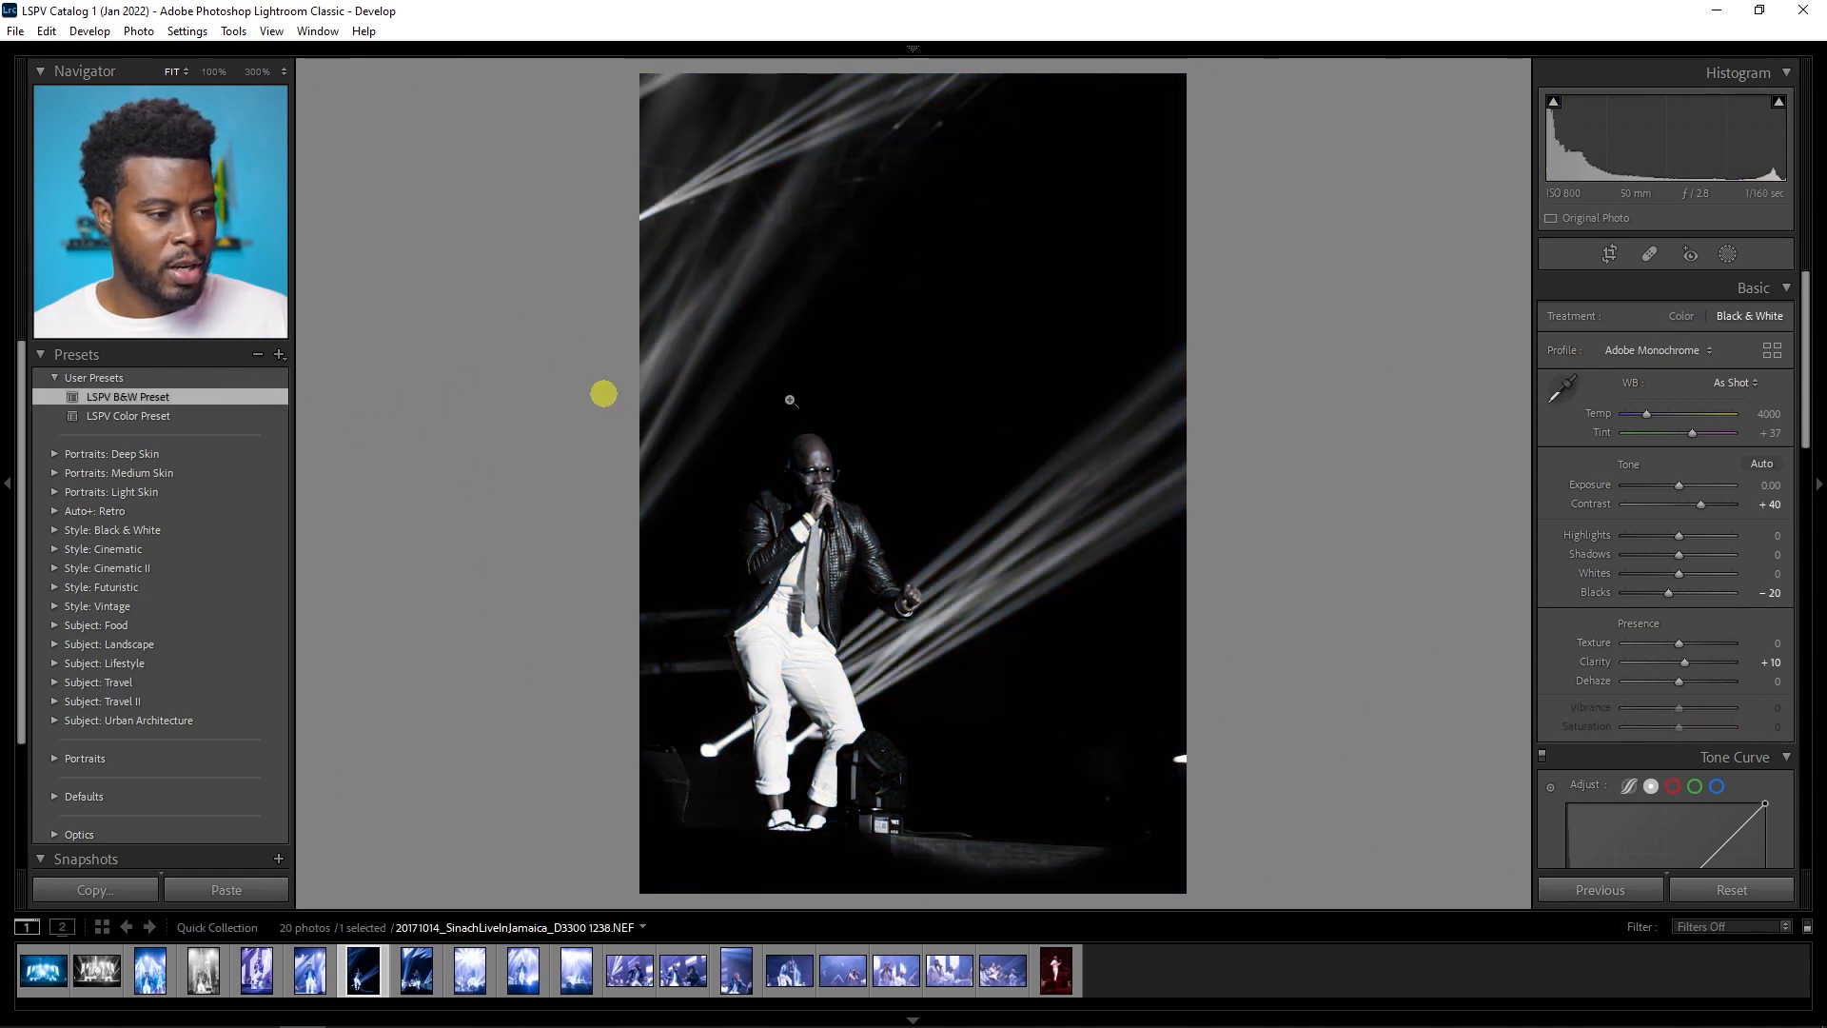
left_click_drag(1679, 485, 1688, 485)
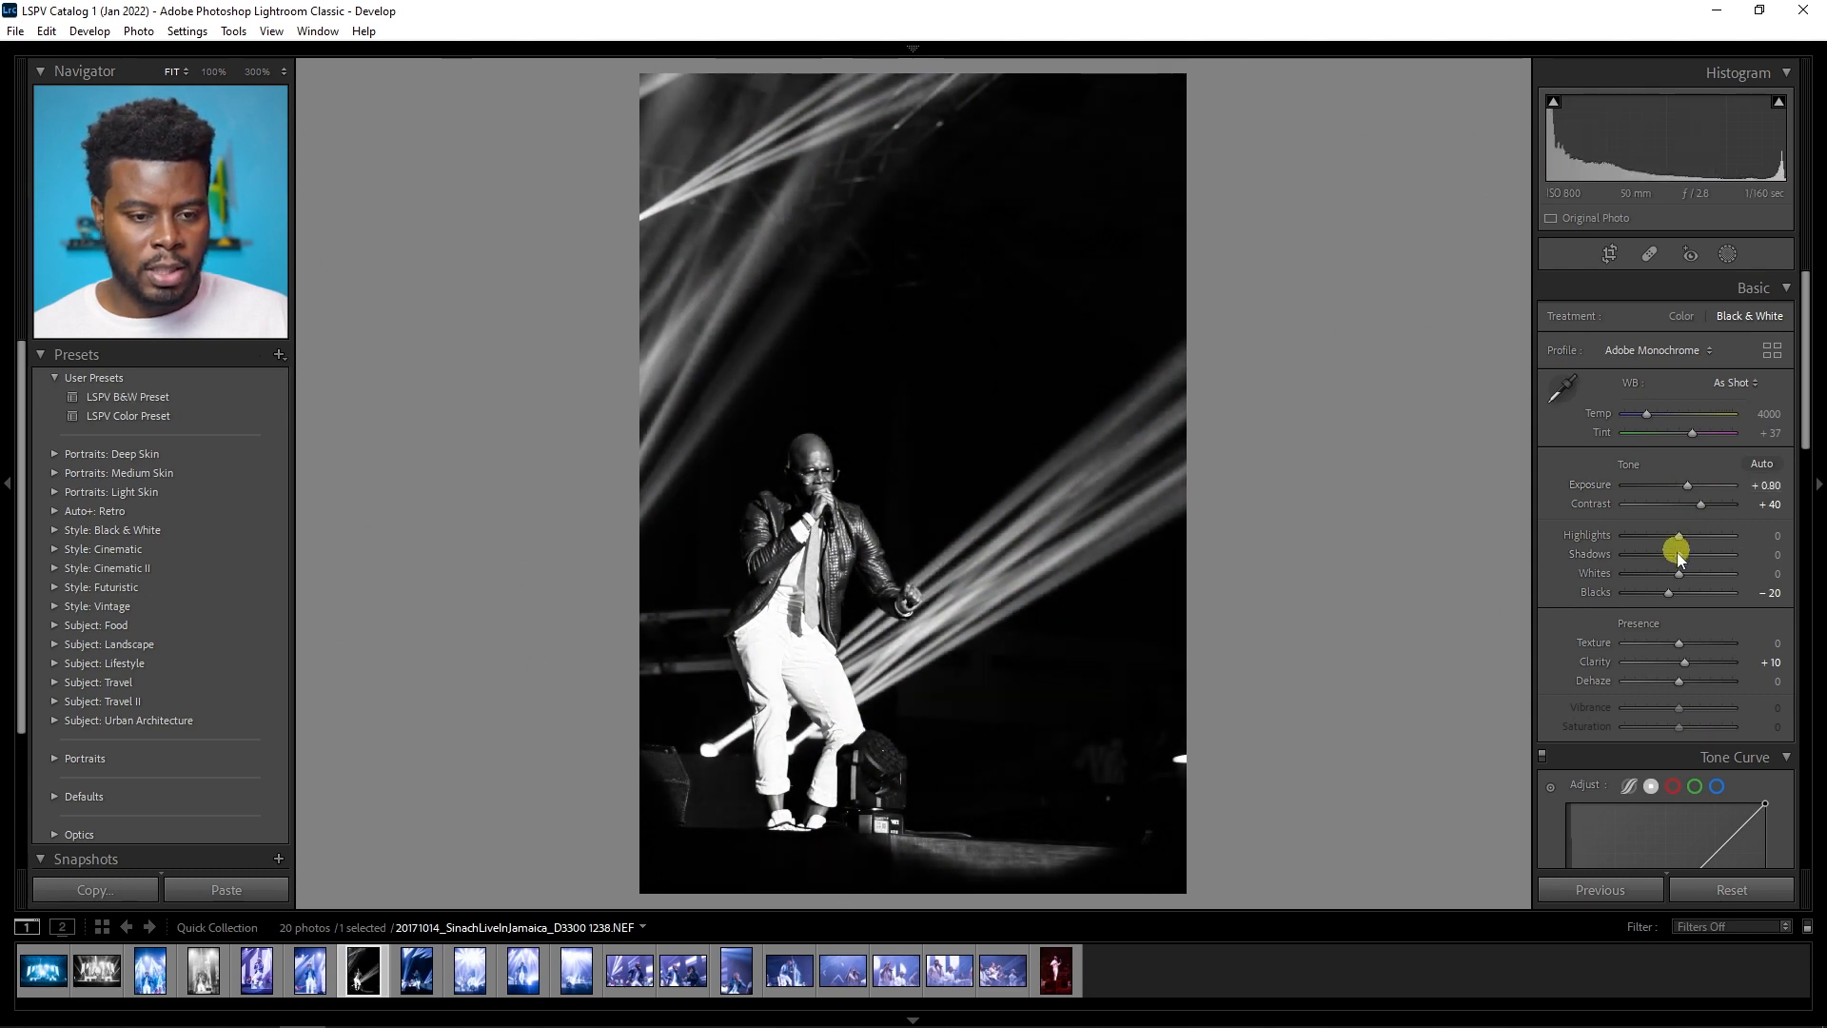
Step: Try Shadows at +100 against its default of 0 to compare the detail in the dark background
left_click_drag(1677, 554, 1680, 563)
key("Up")
key("Up")
key("Up")
key("Up")
key("Up")
key("Up")
key("Up")
key("Up")
key("Up")
key("Up")
key("Up")
key("Up")
key("Up")
key("Up")
key("Up")
key("Up")
key("Up")
key("Up")
key("Up")
key("Up")
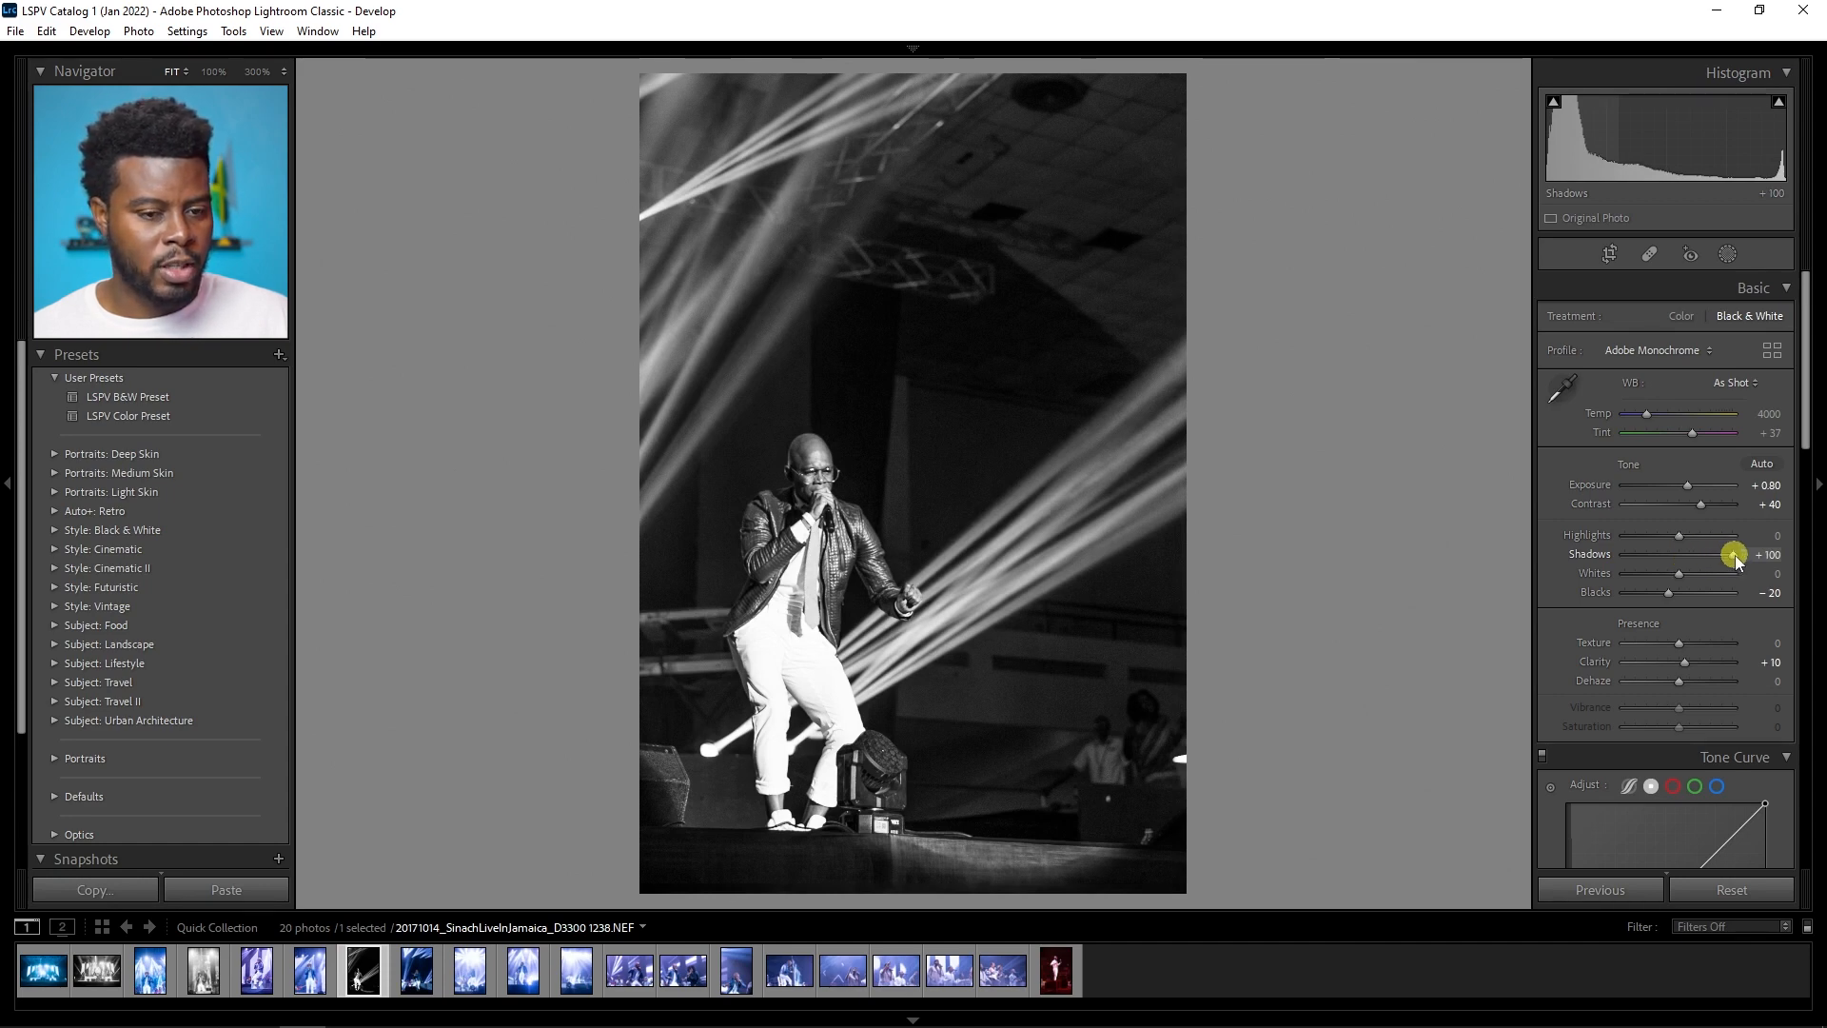
double_click(1734, 556)
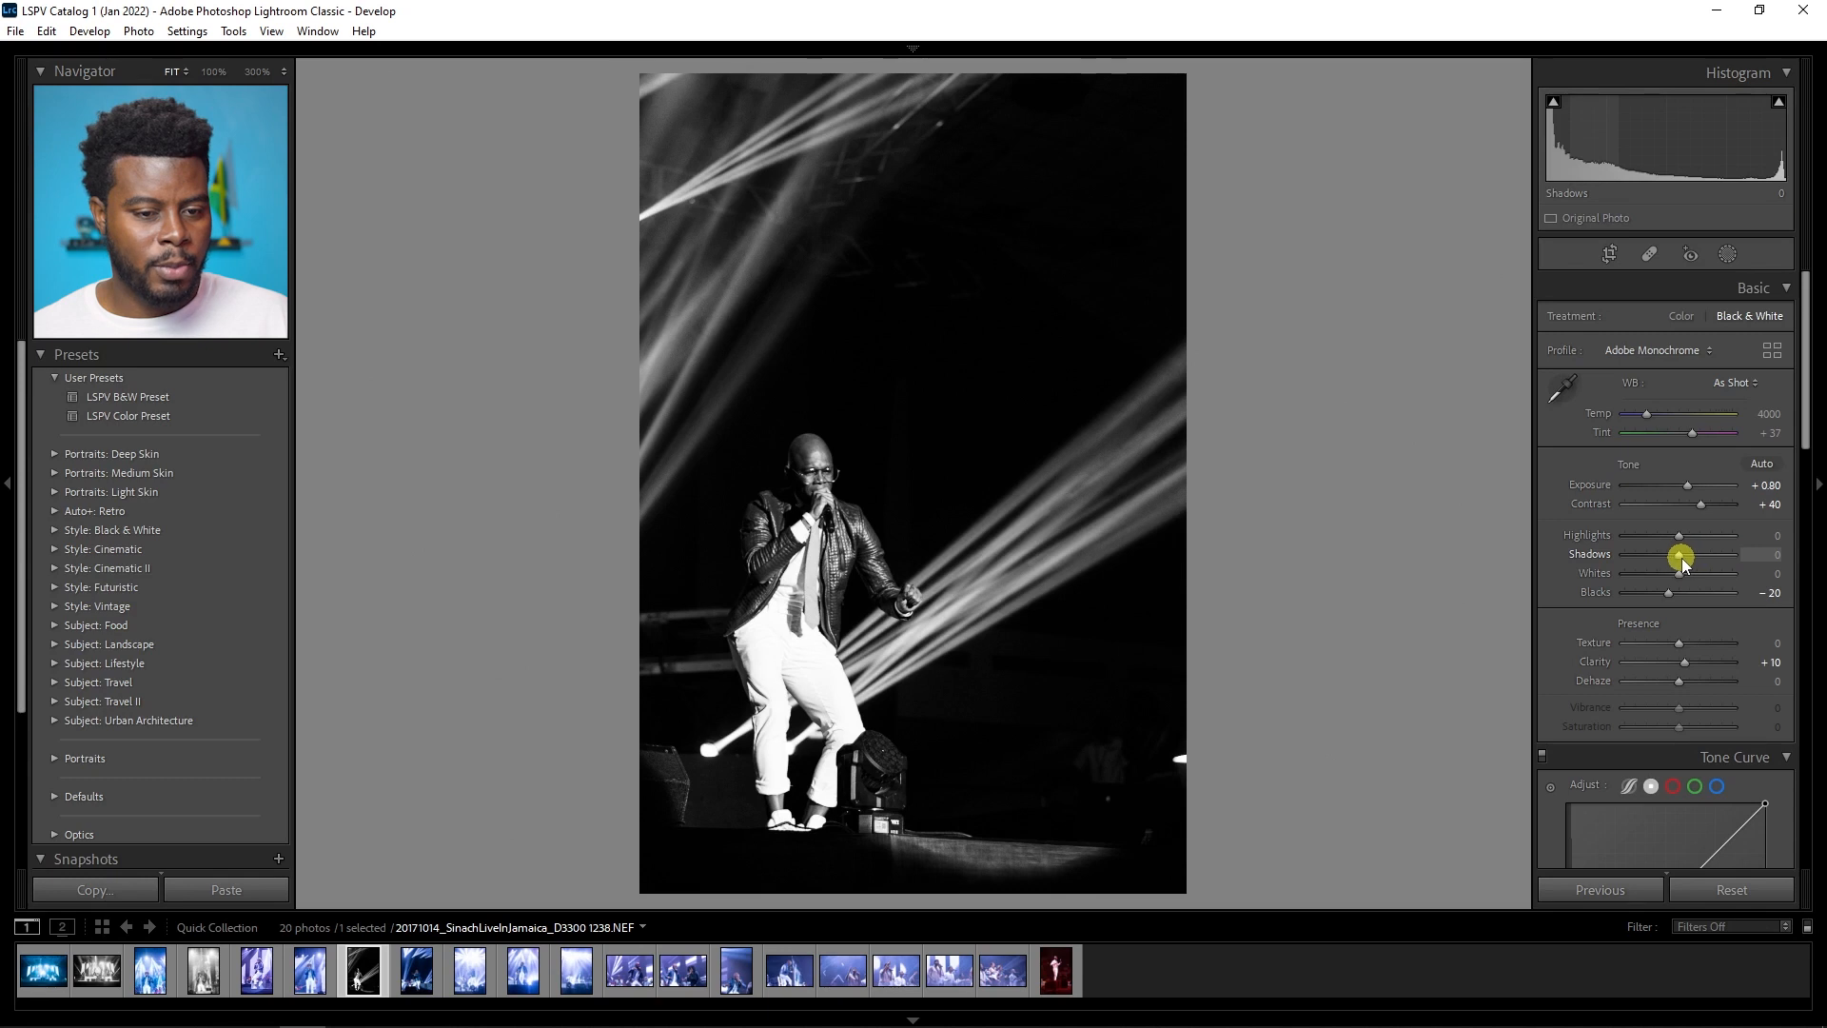
scroll(1683, 557, "up", 11)
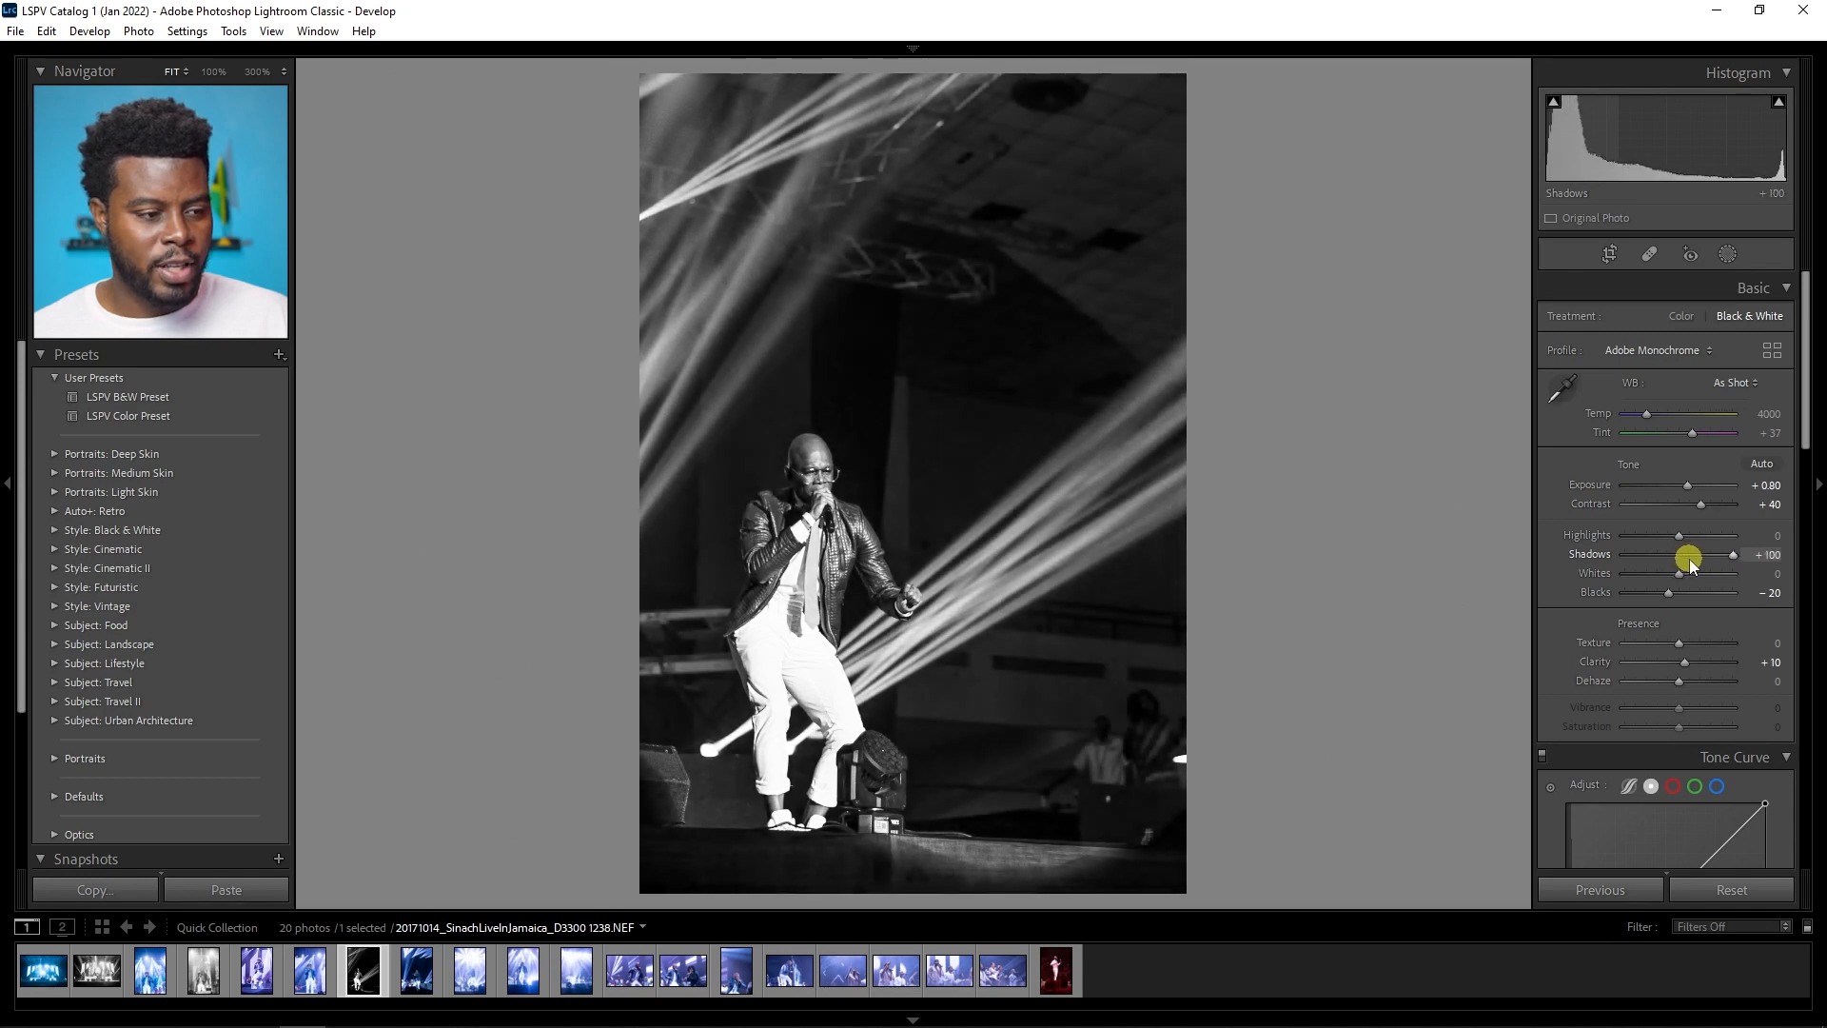
scroll(1689, 559, "down", 6)
scroll(1692, 563, "up", 6)
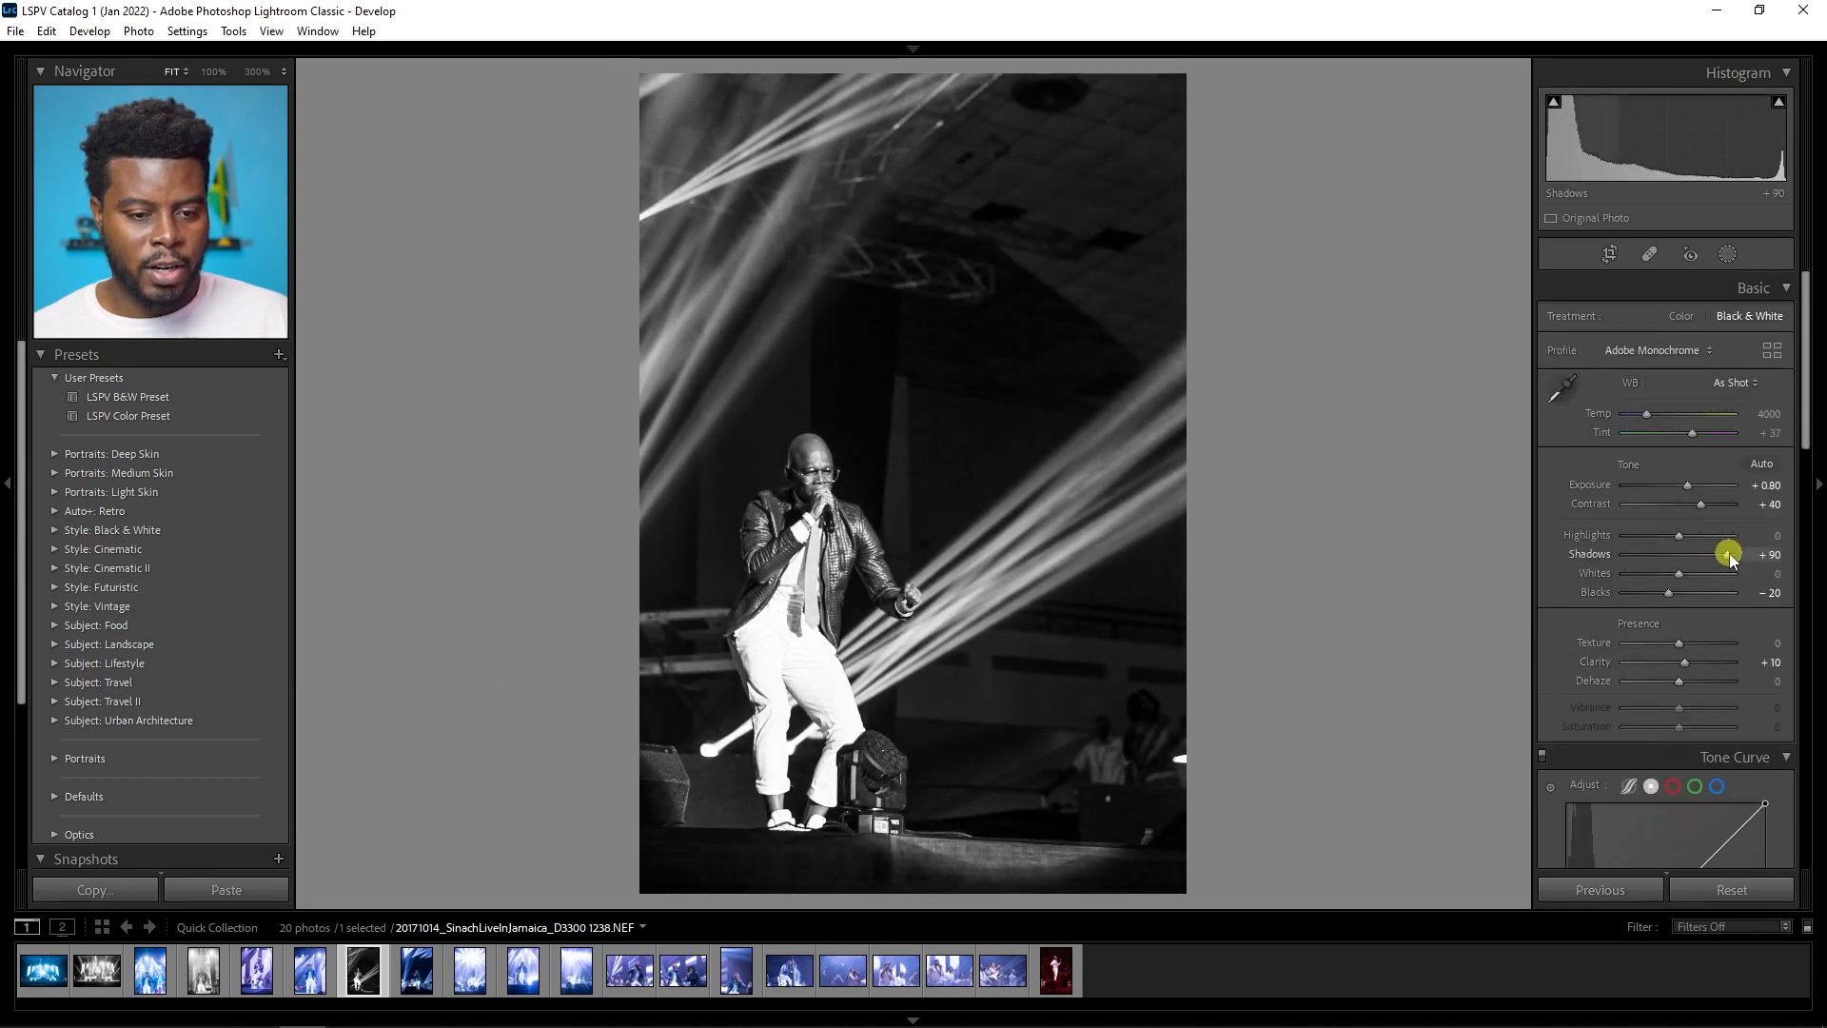
double_click(1729, 555)
Step: Set Shadows to +50, Blacks to +21, Highlights to −14, Exposure to +1.00 and Whites to −26
scroll(1721, 555, "up", 10)
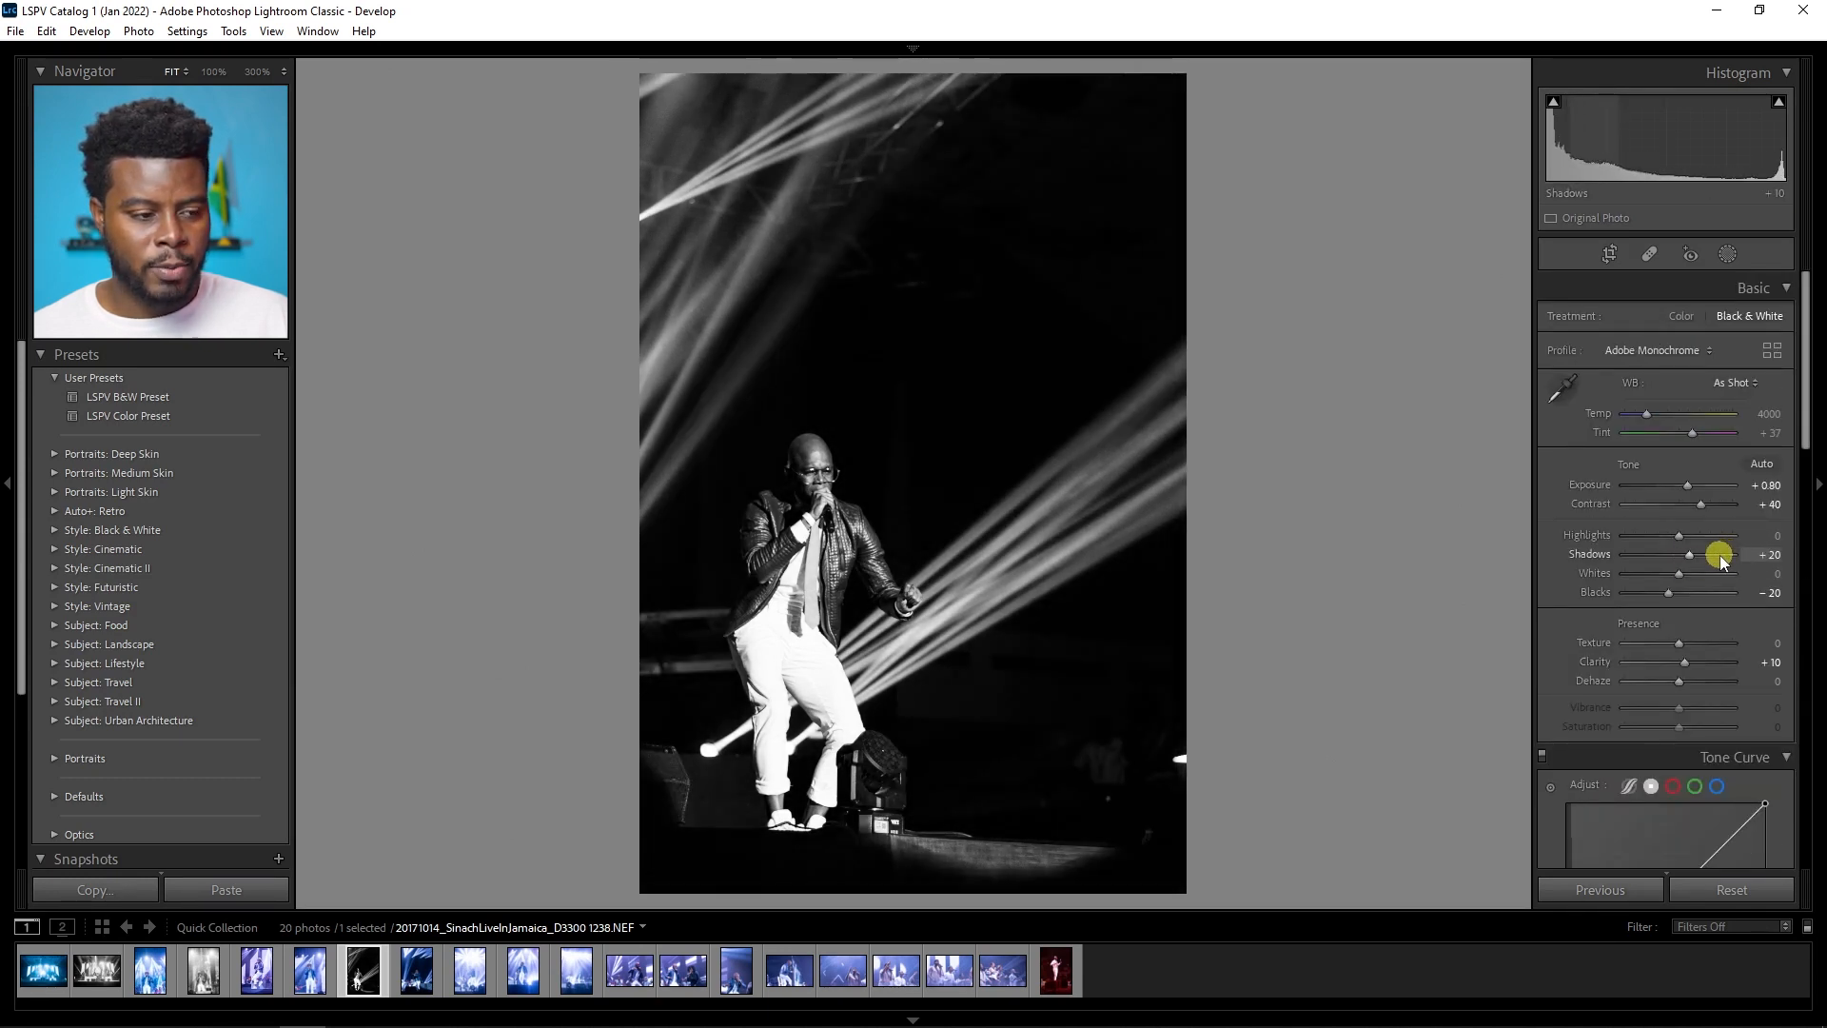
double_click(1672, 593)
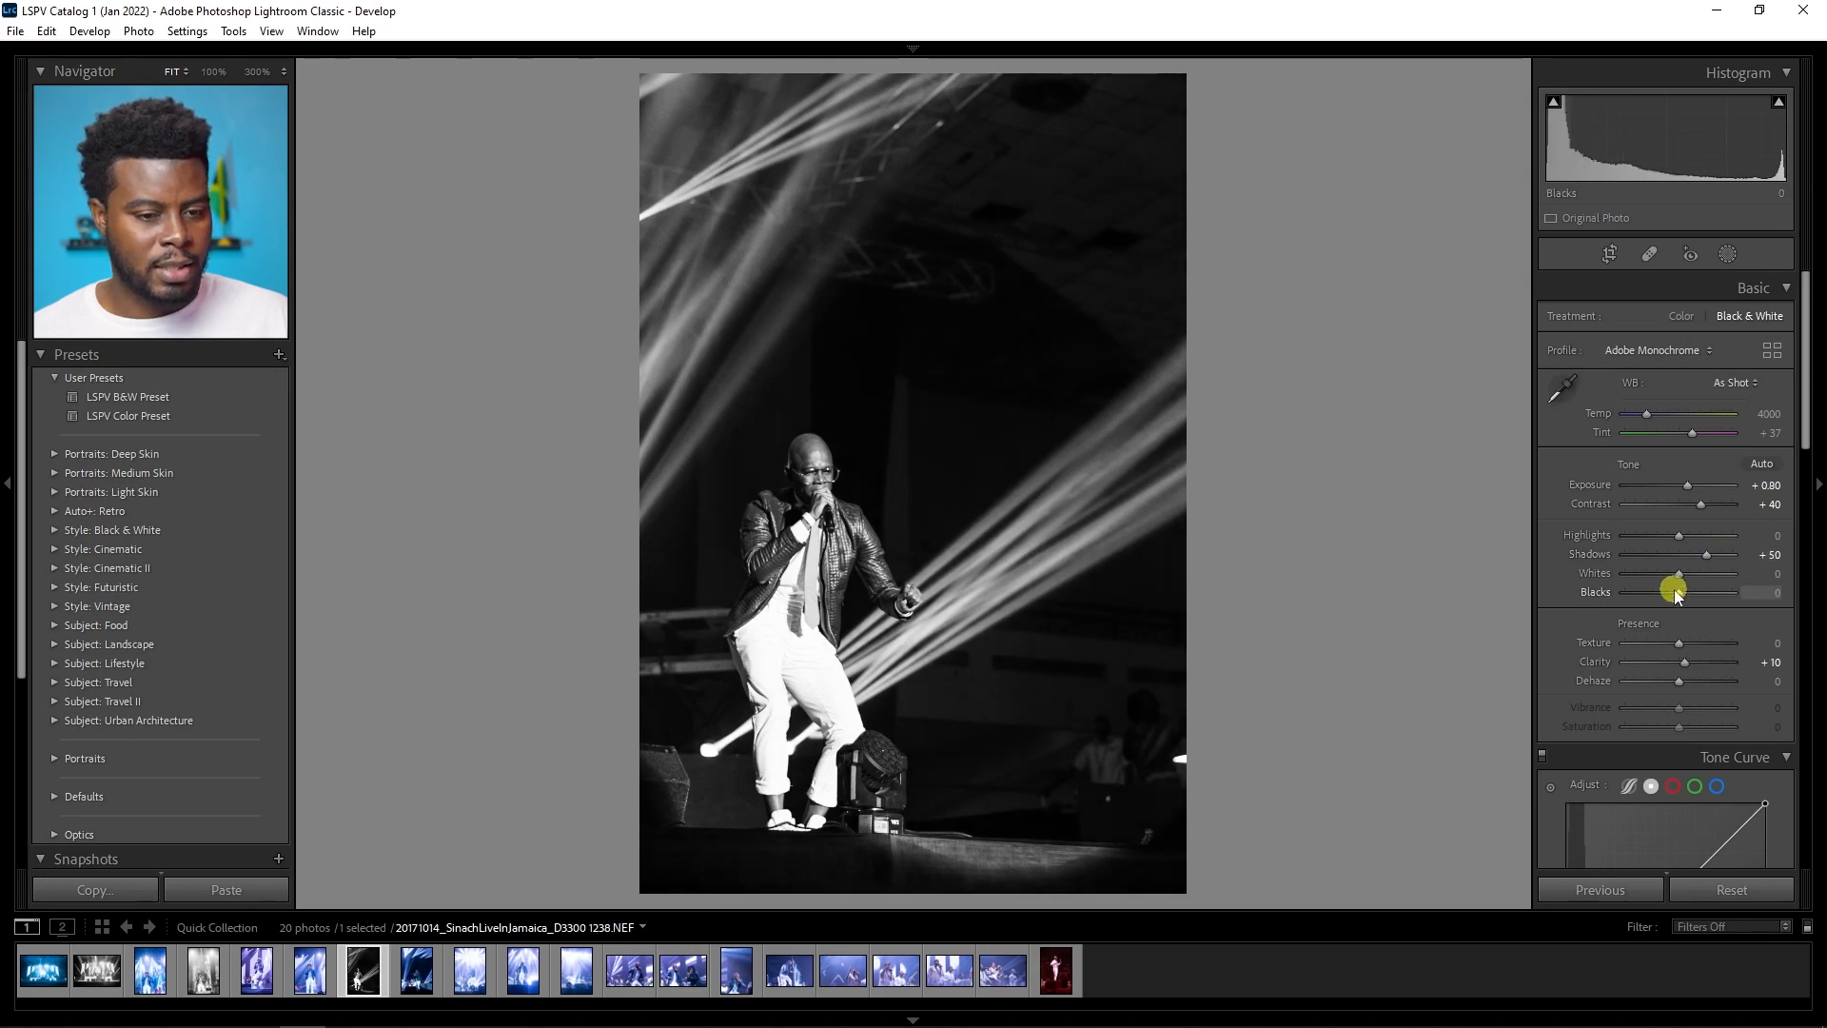
left_click_drag(1683, 595, 1693, 592)
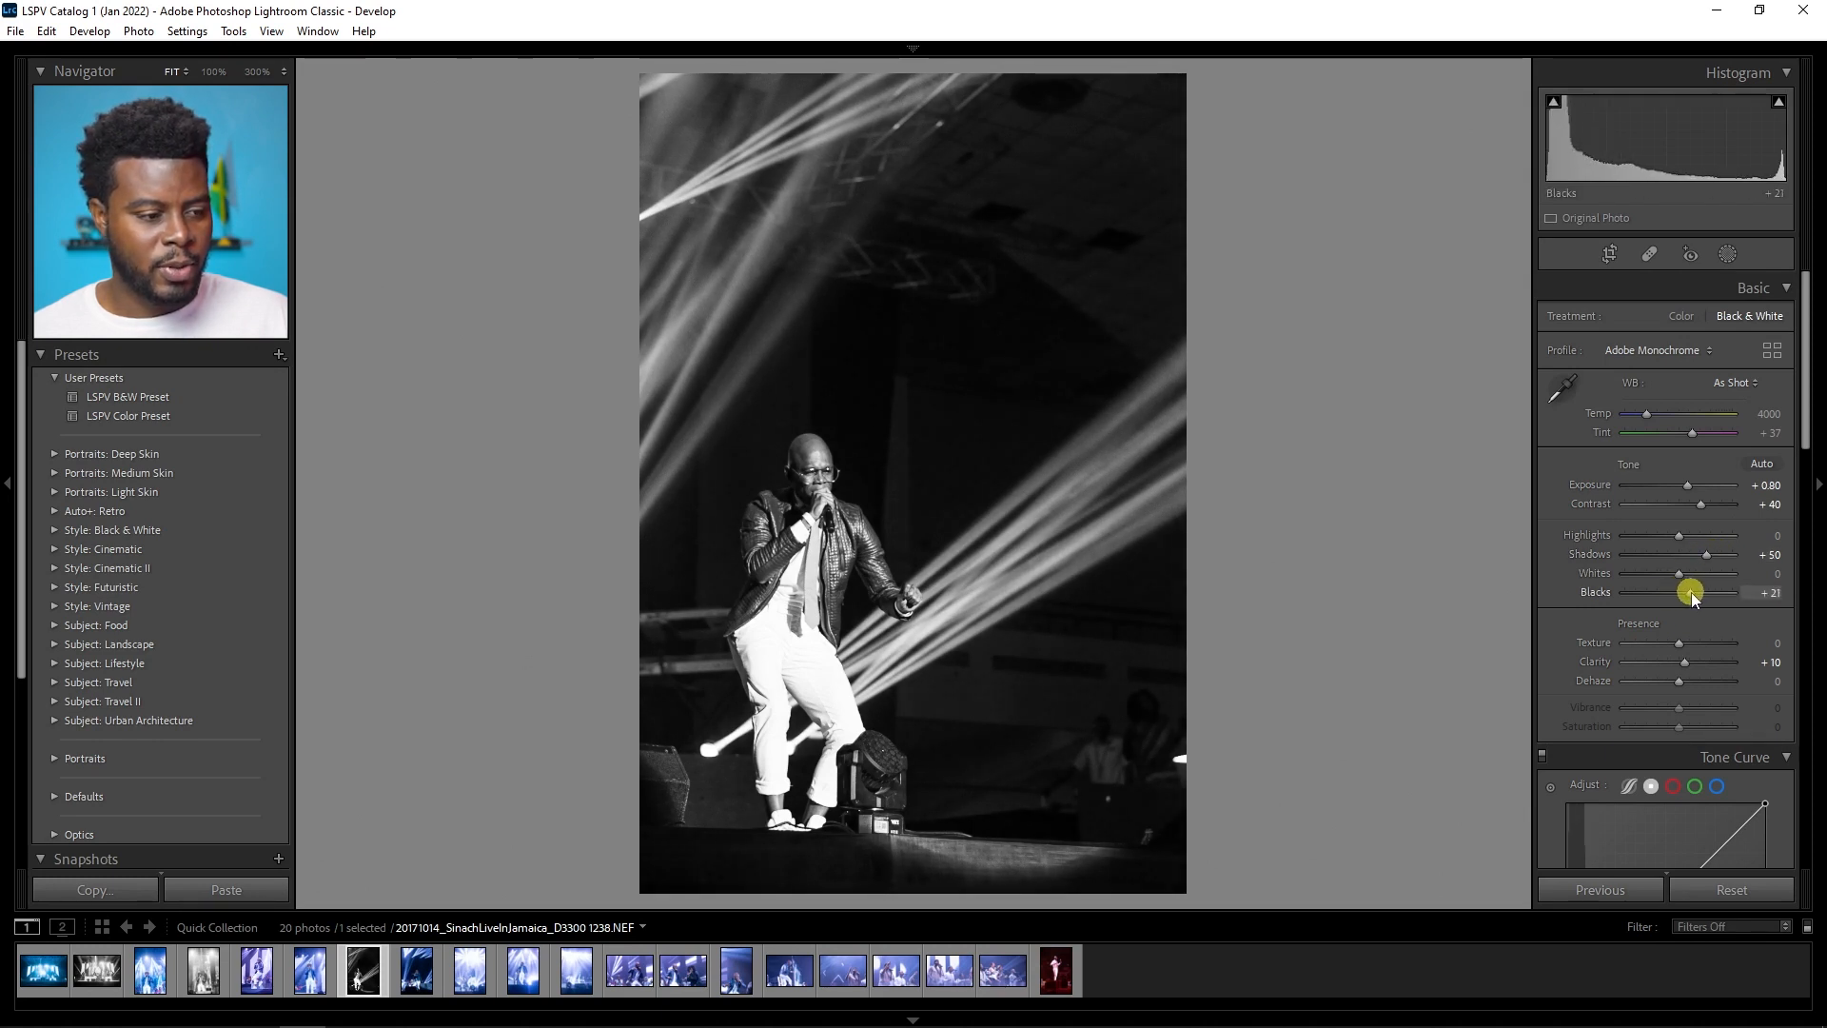
mouse_move(1682, 541)
left_mouse_down()
mouse_move(1662, 538)
mouse_move(1677, 541)
left_mouse_up()
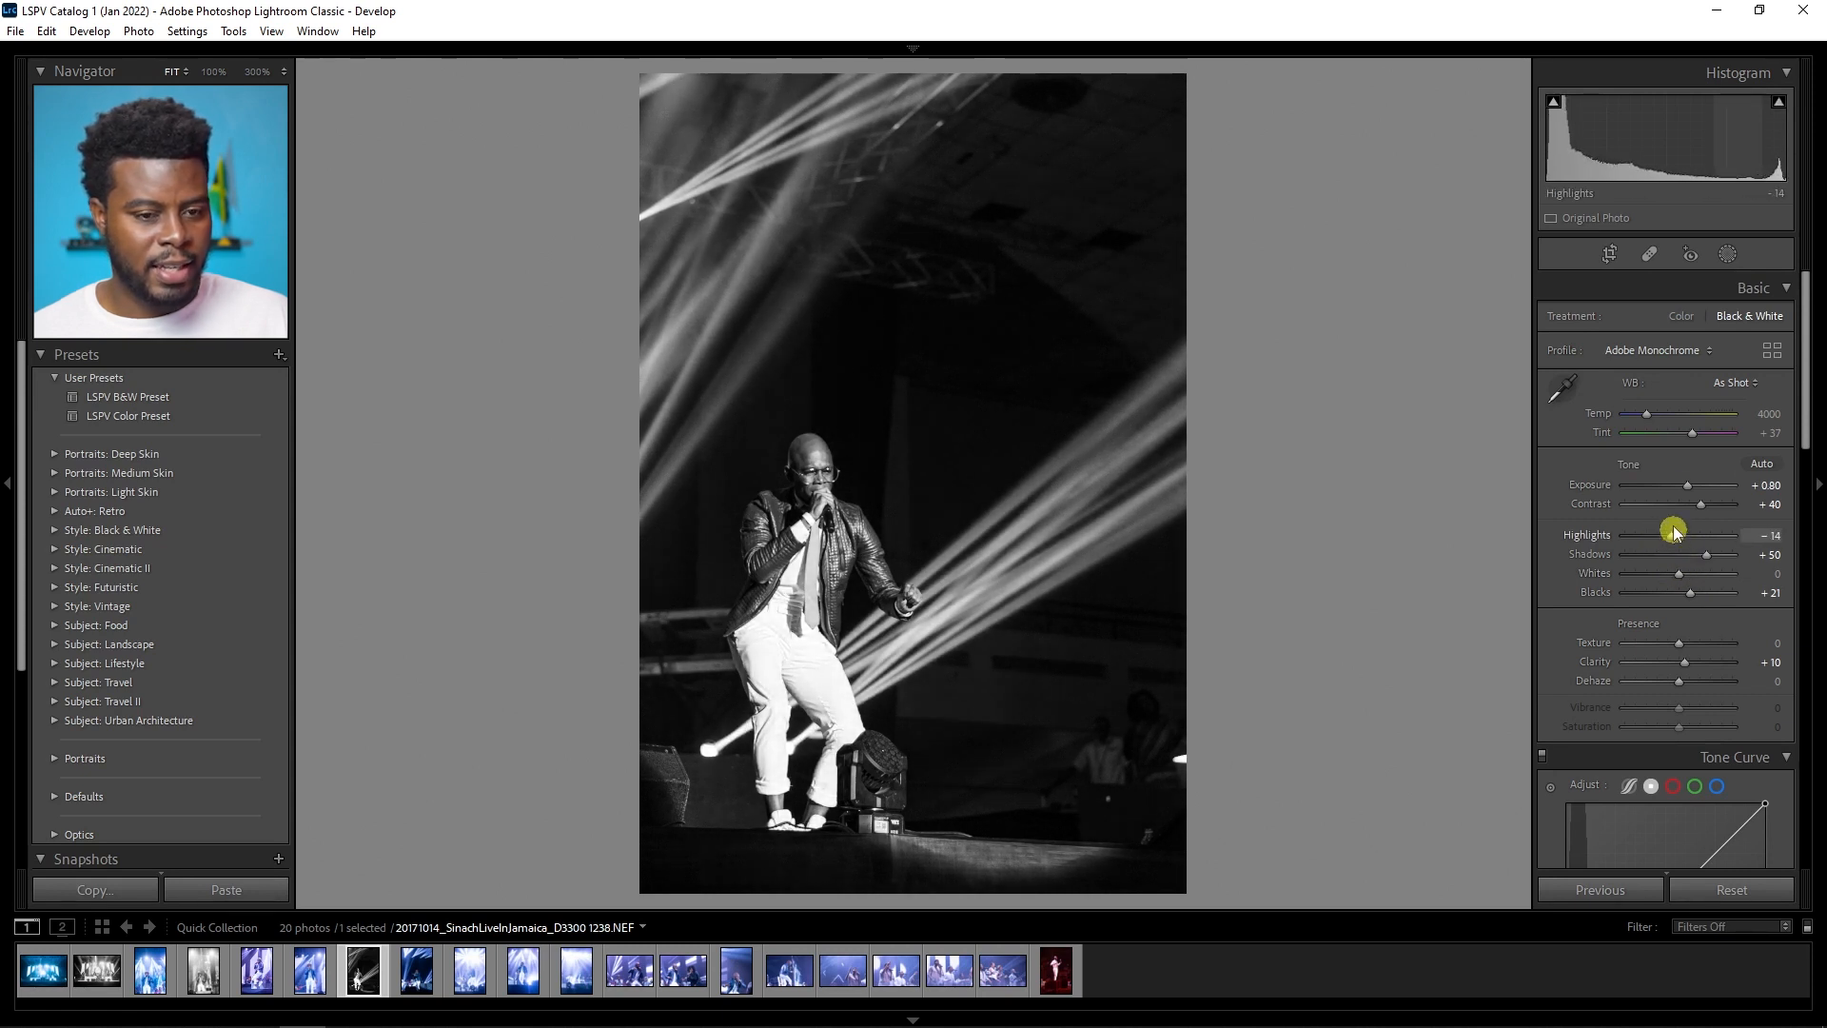
left_click_drag(1688, 487, 1689, 487)
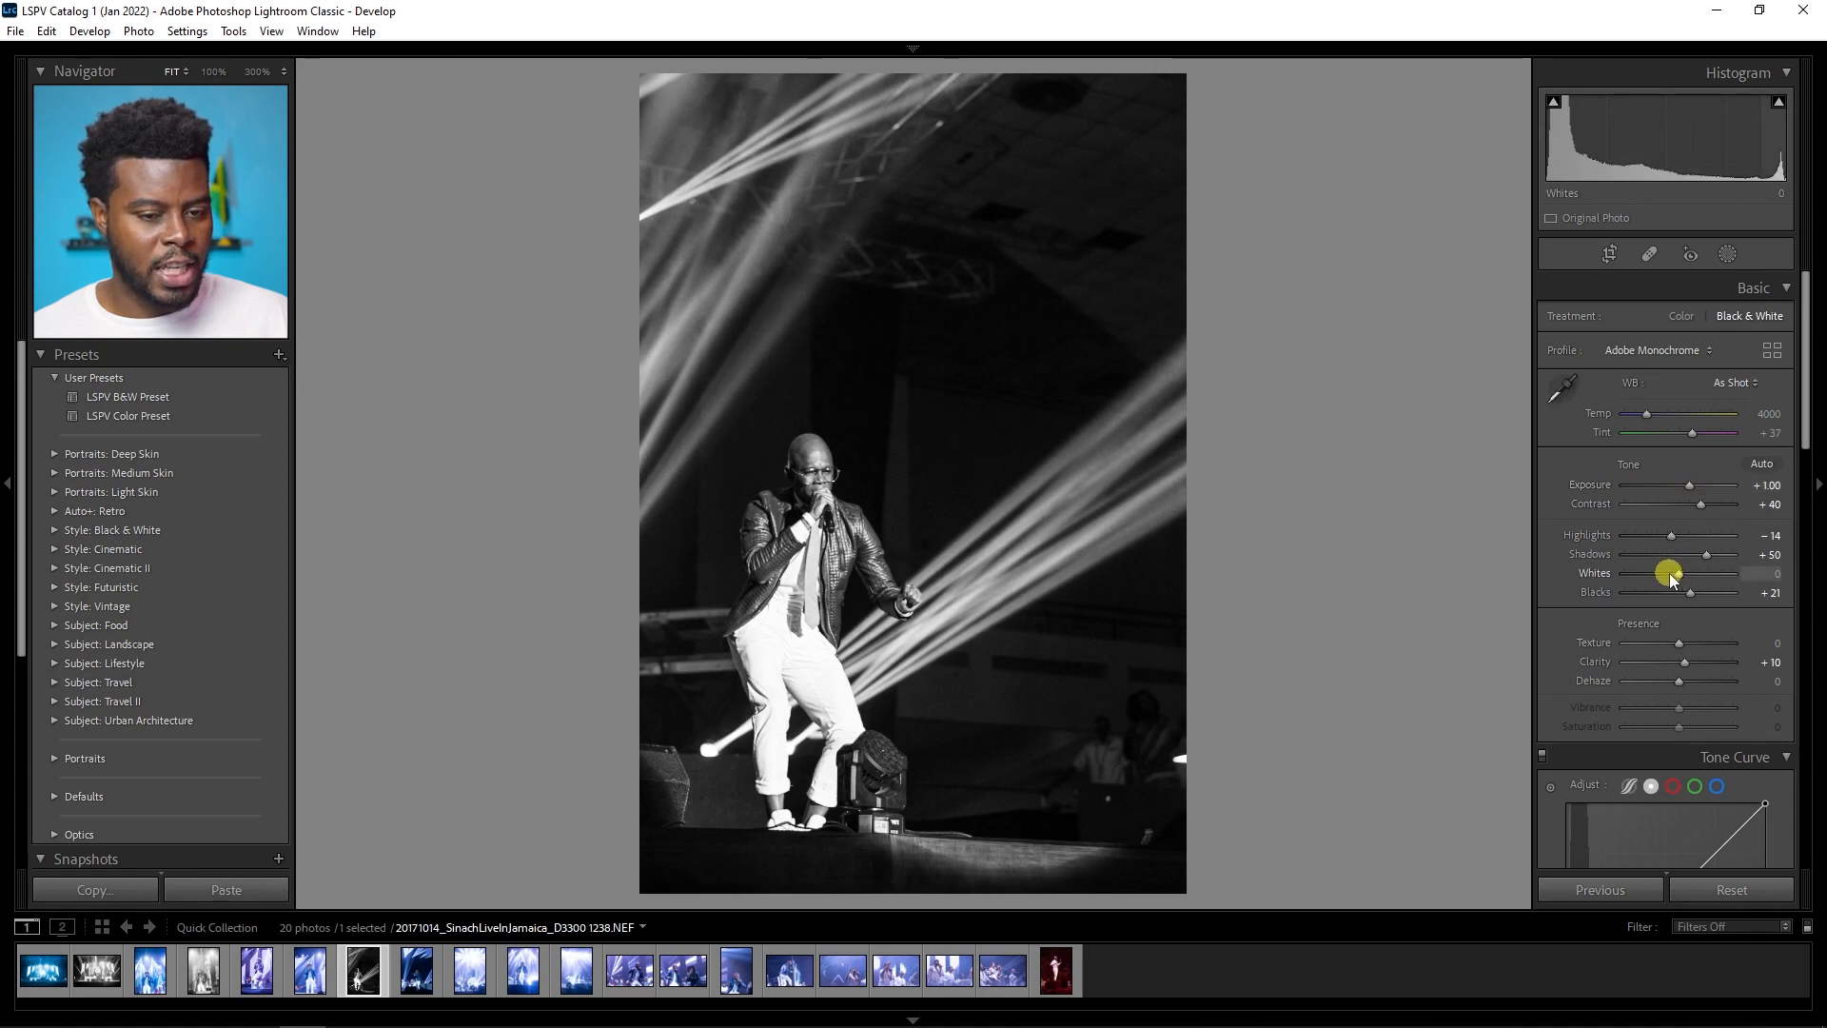
left_click_drag(1677, 574, 1663, 571)
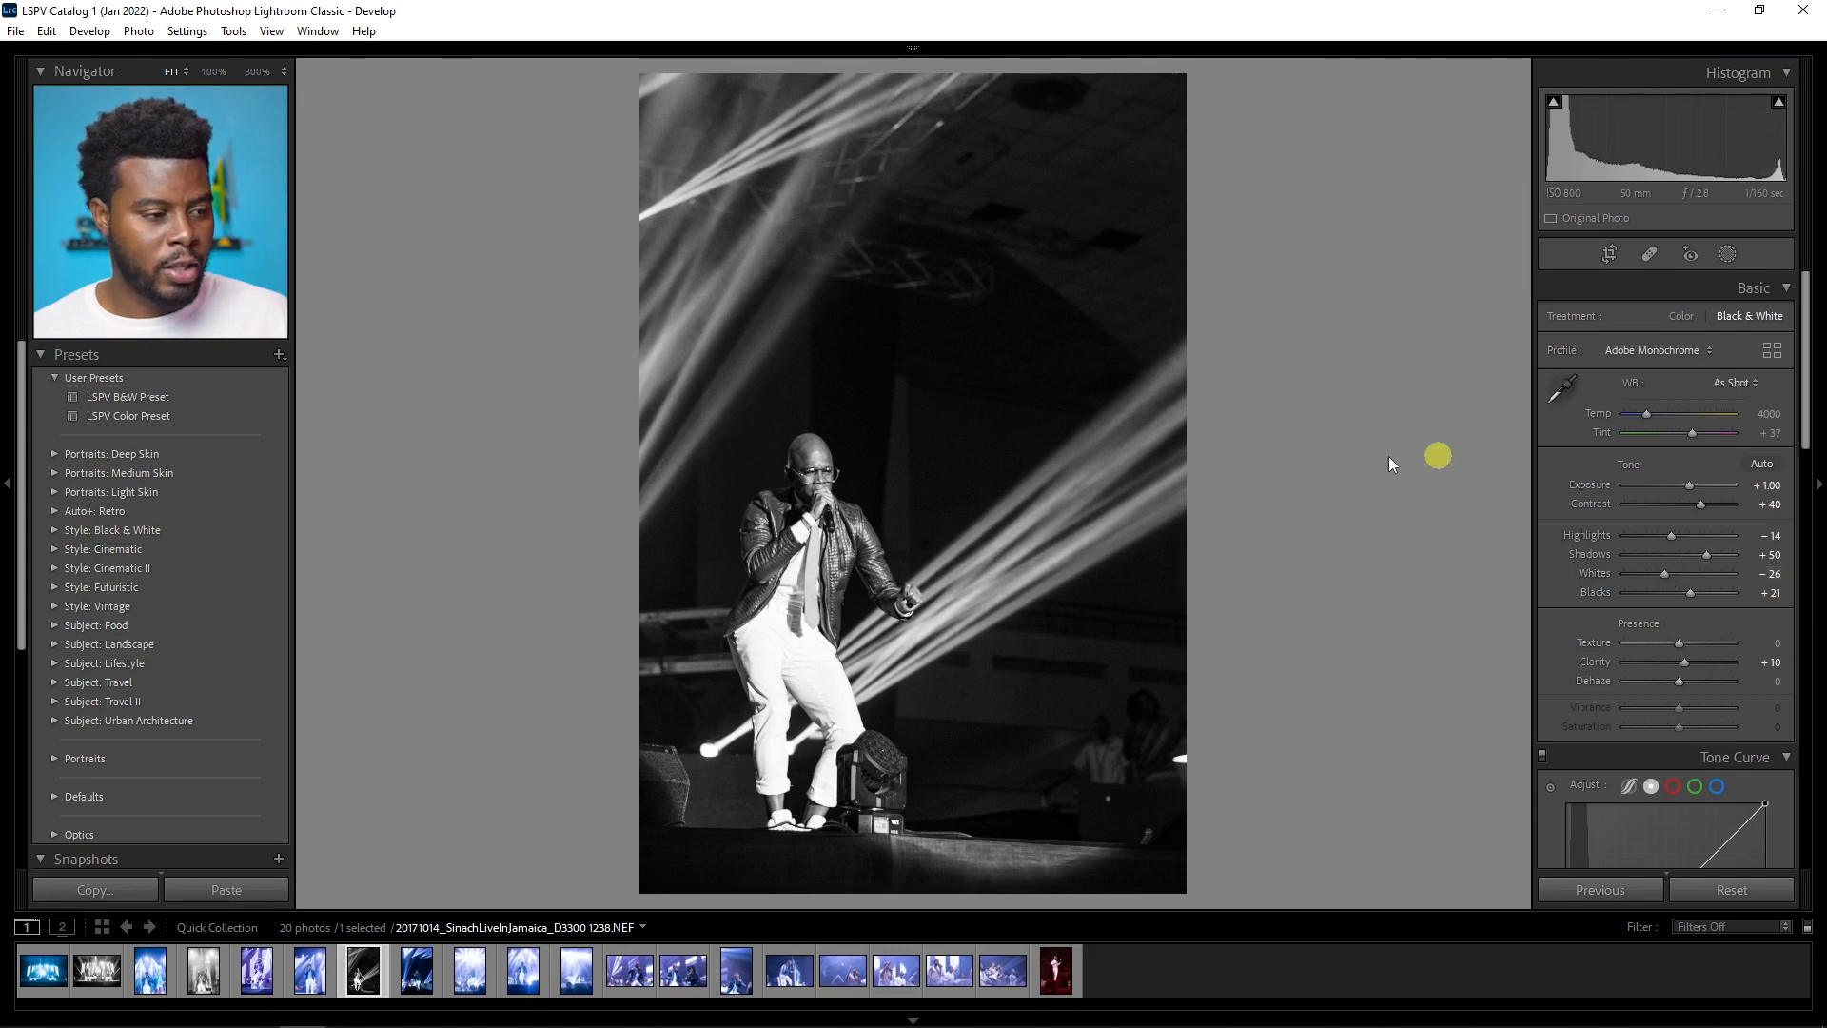
Step: Crop the black-and-white photo tighter around the singer, trimming the dark area above and beside him at the original aspect ratio
key("r")
left_click_drag(1190, 73, 1158, 133)
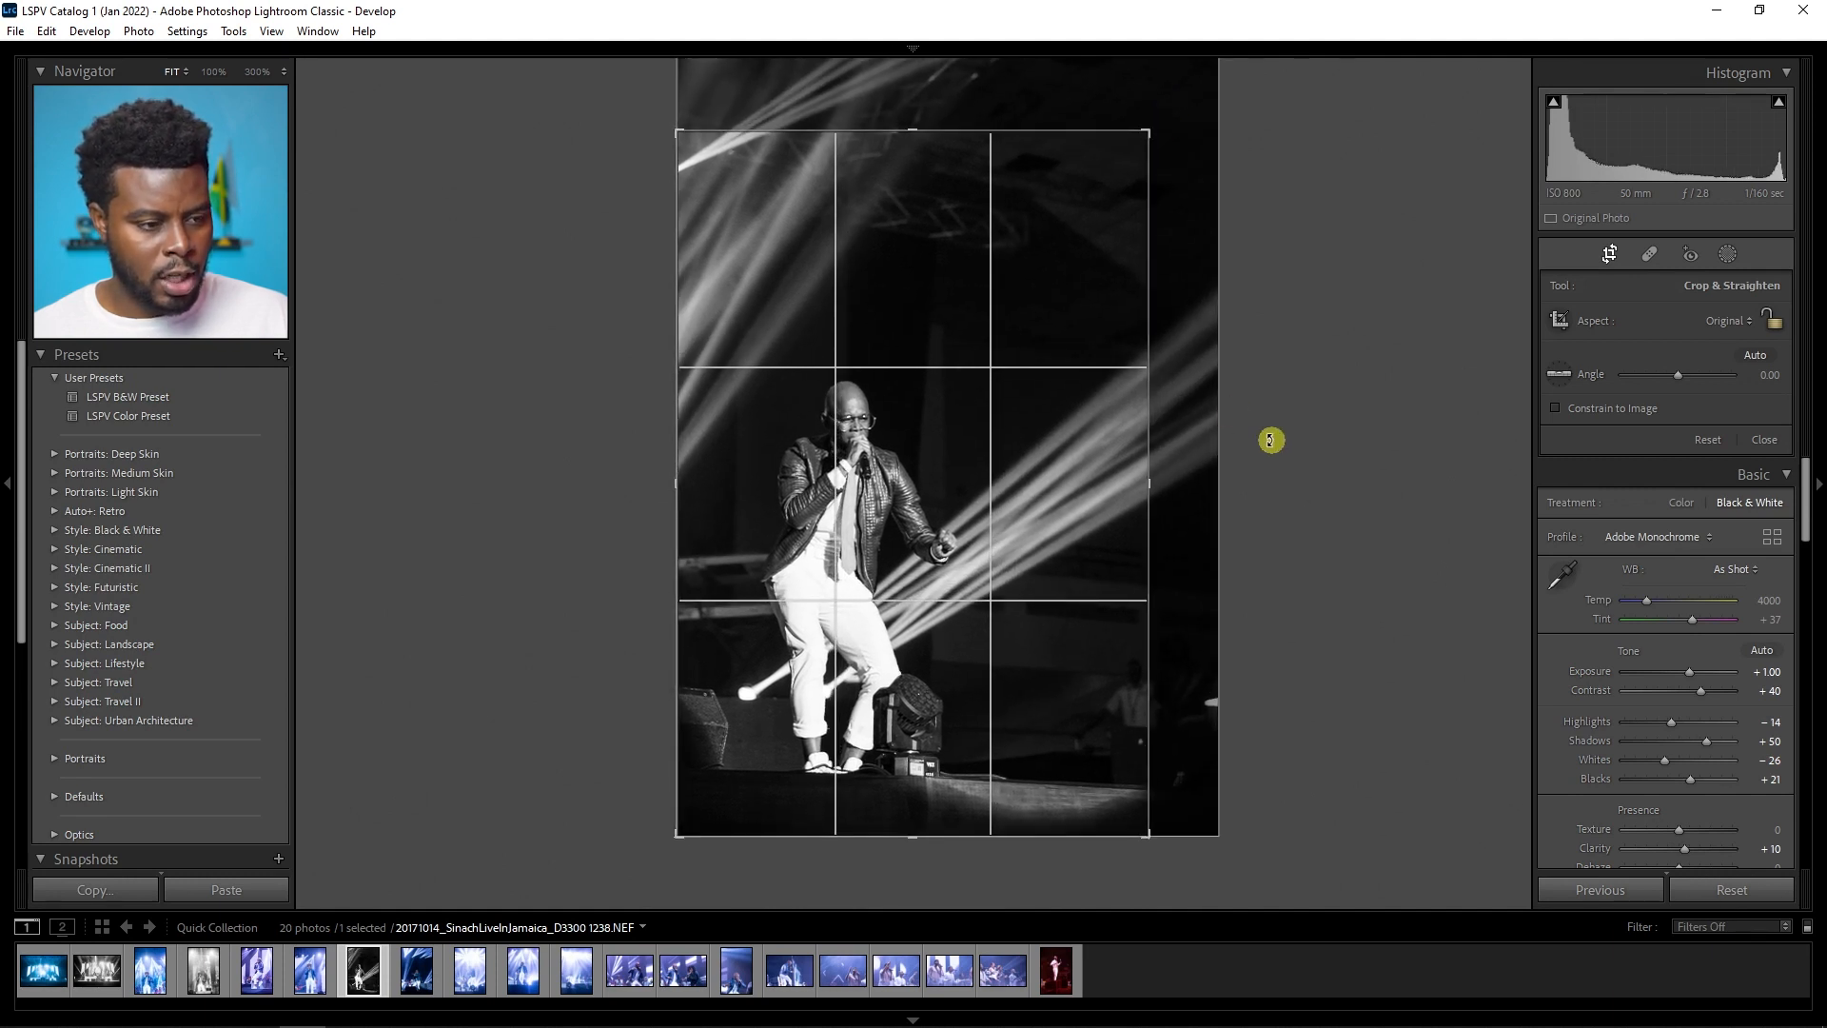
left_click_drag(1265, 479, 1264, 475)
key("Return")
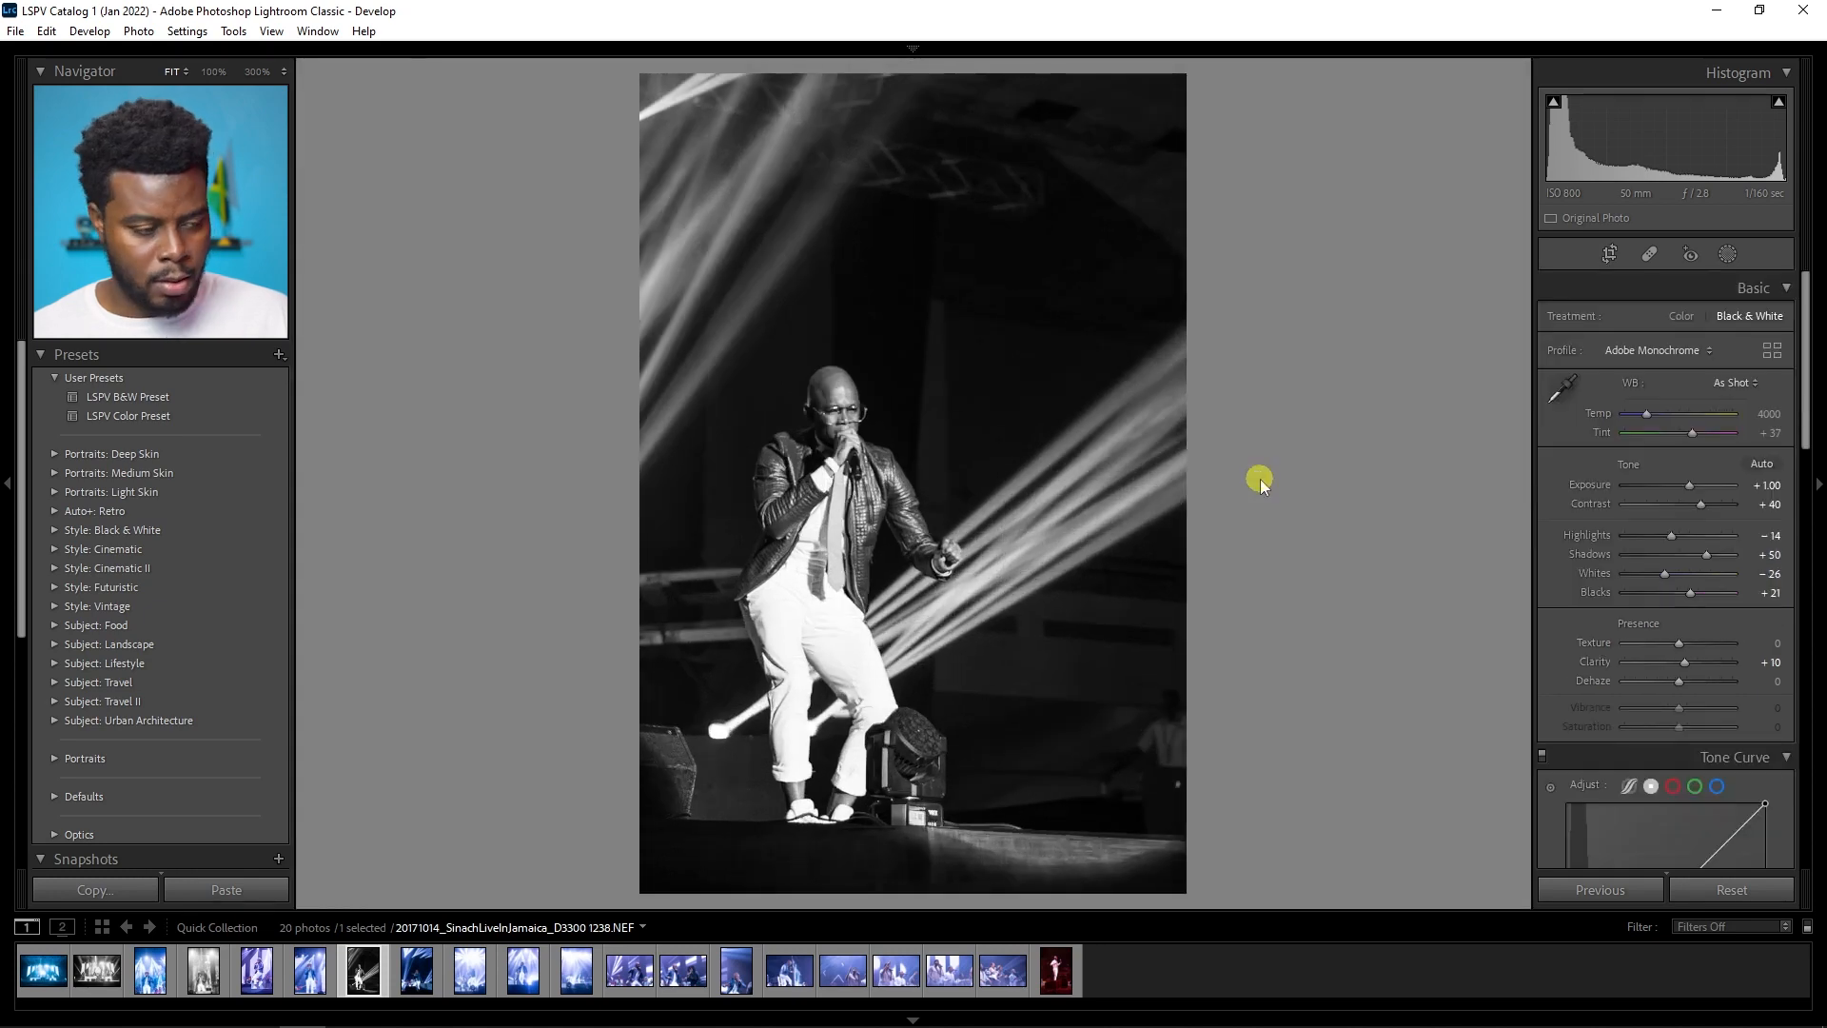
Step: Compare the cropped black-and-white edit side by side with the original colour photo
key("y")
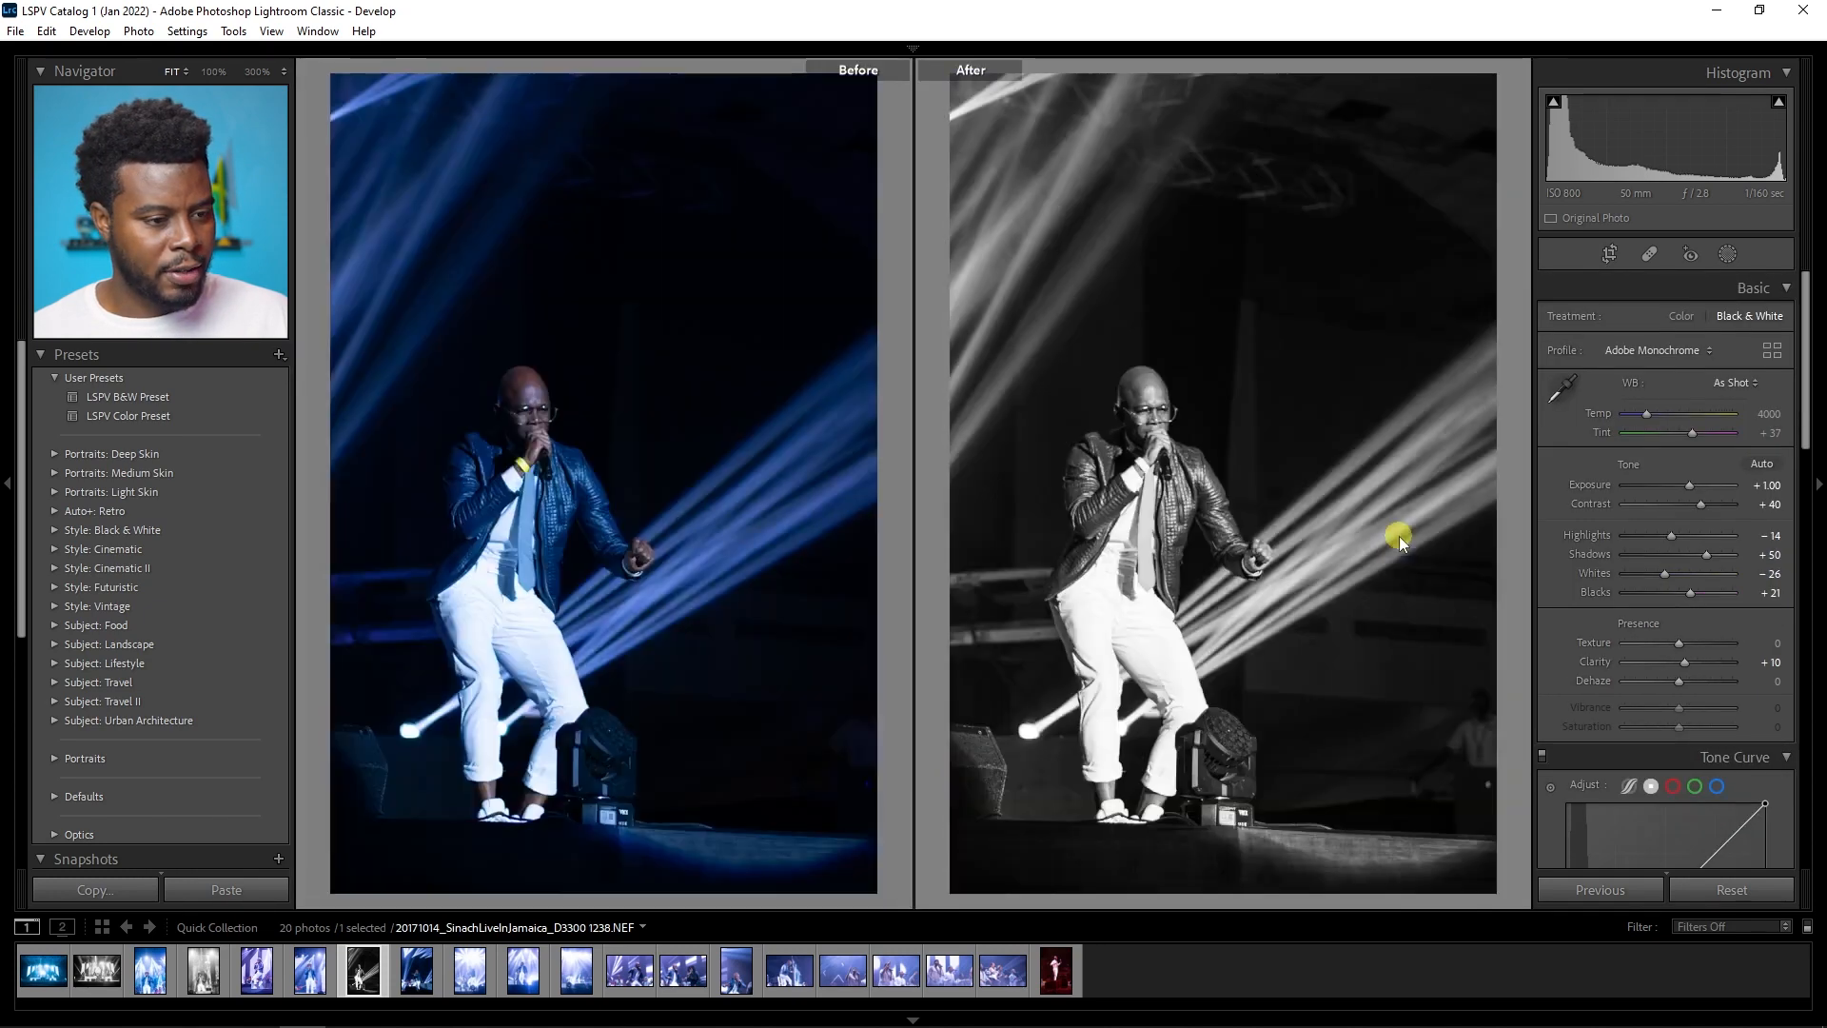
key("y")
key("y")
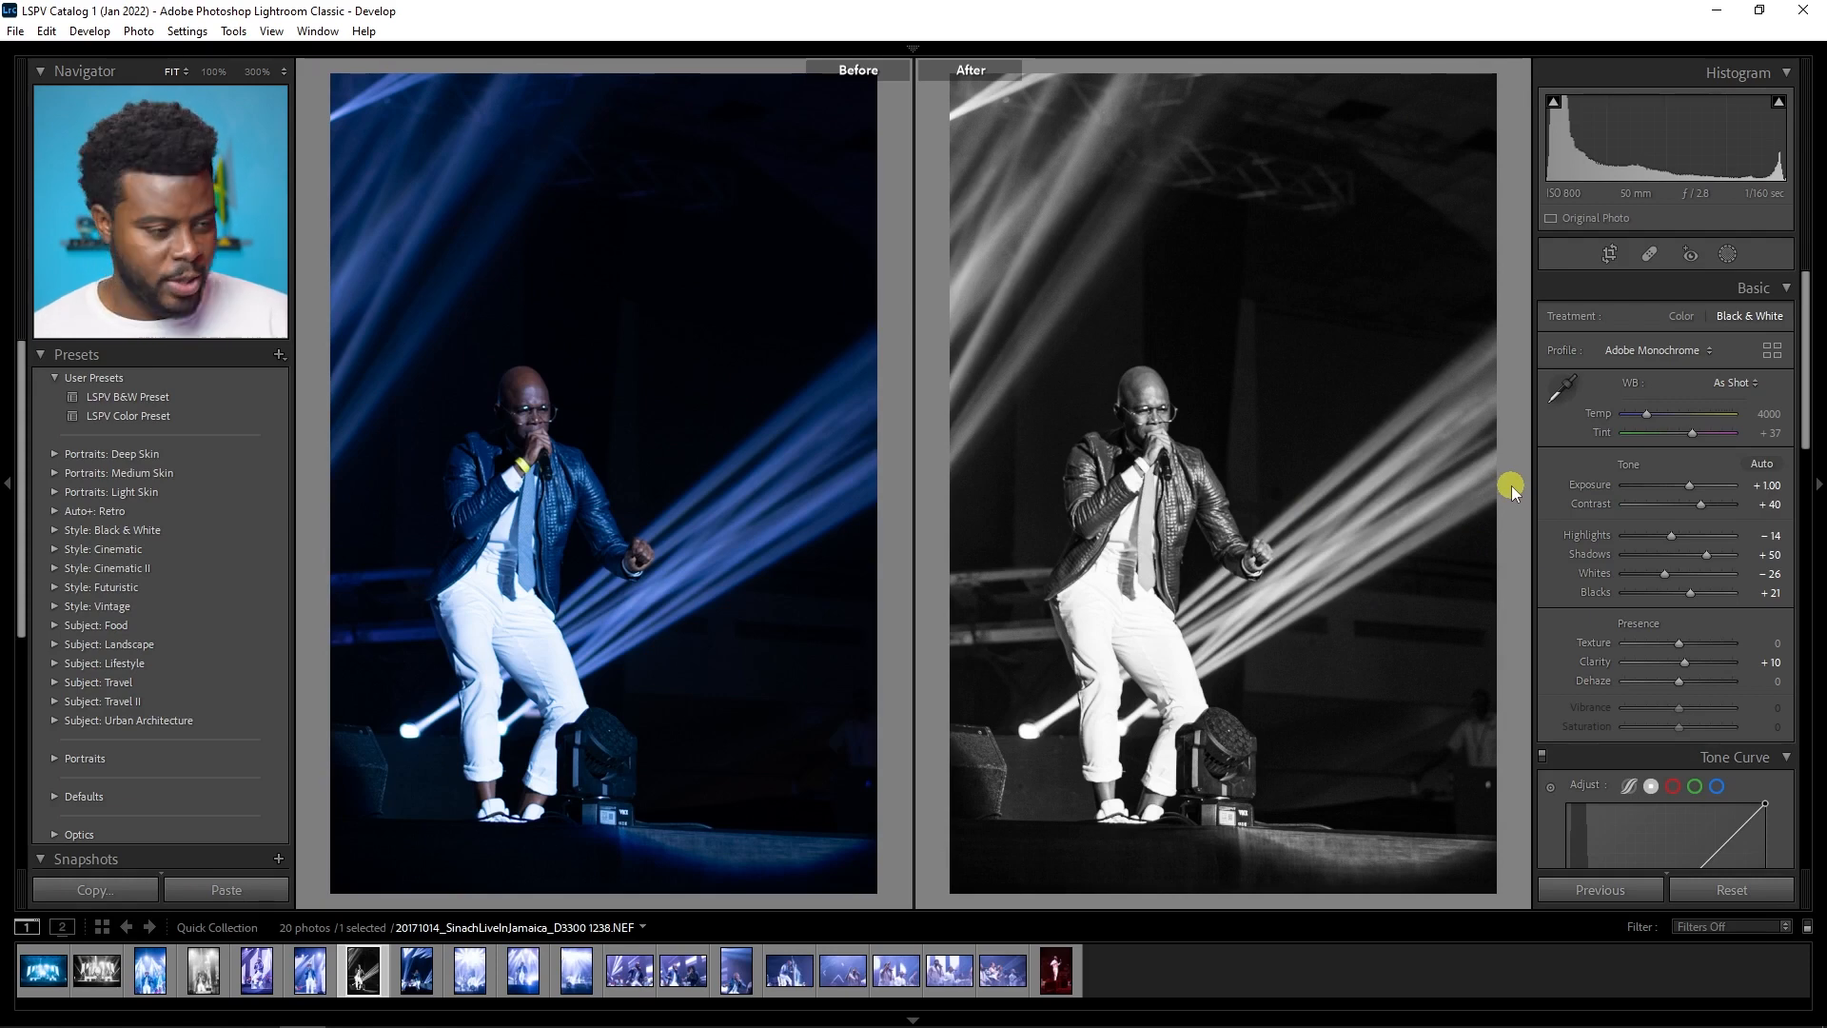
key("y")
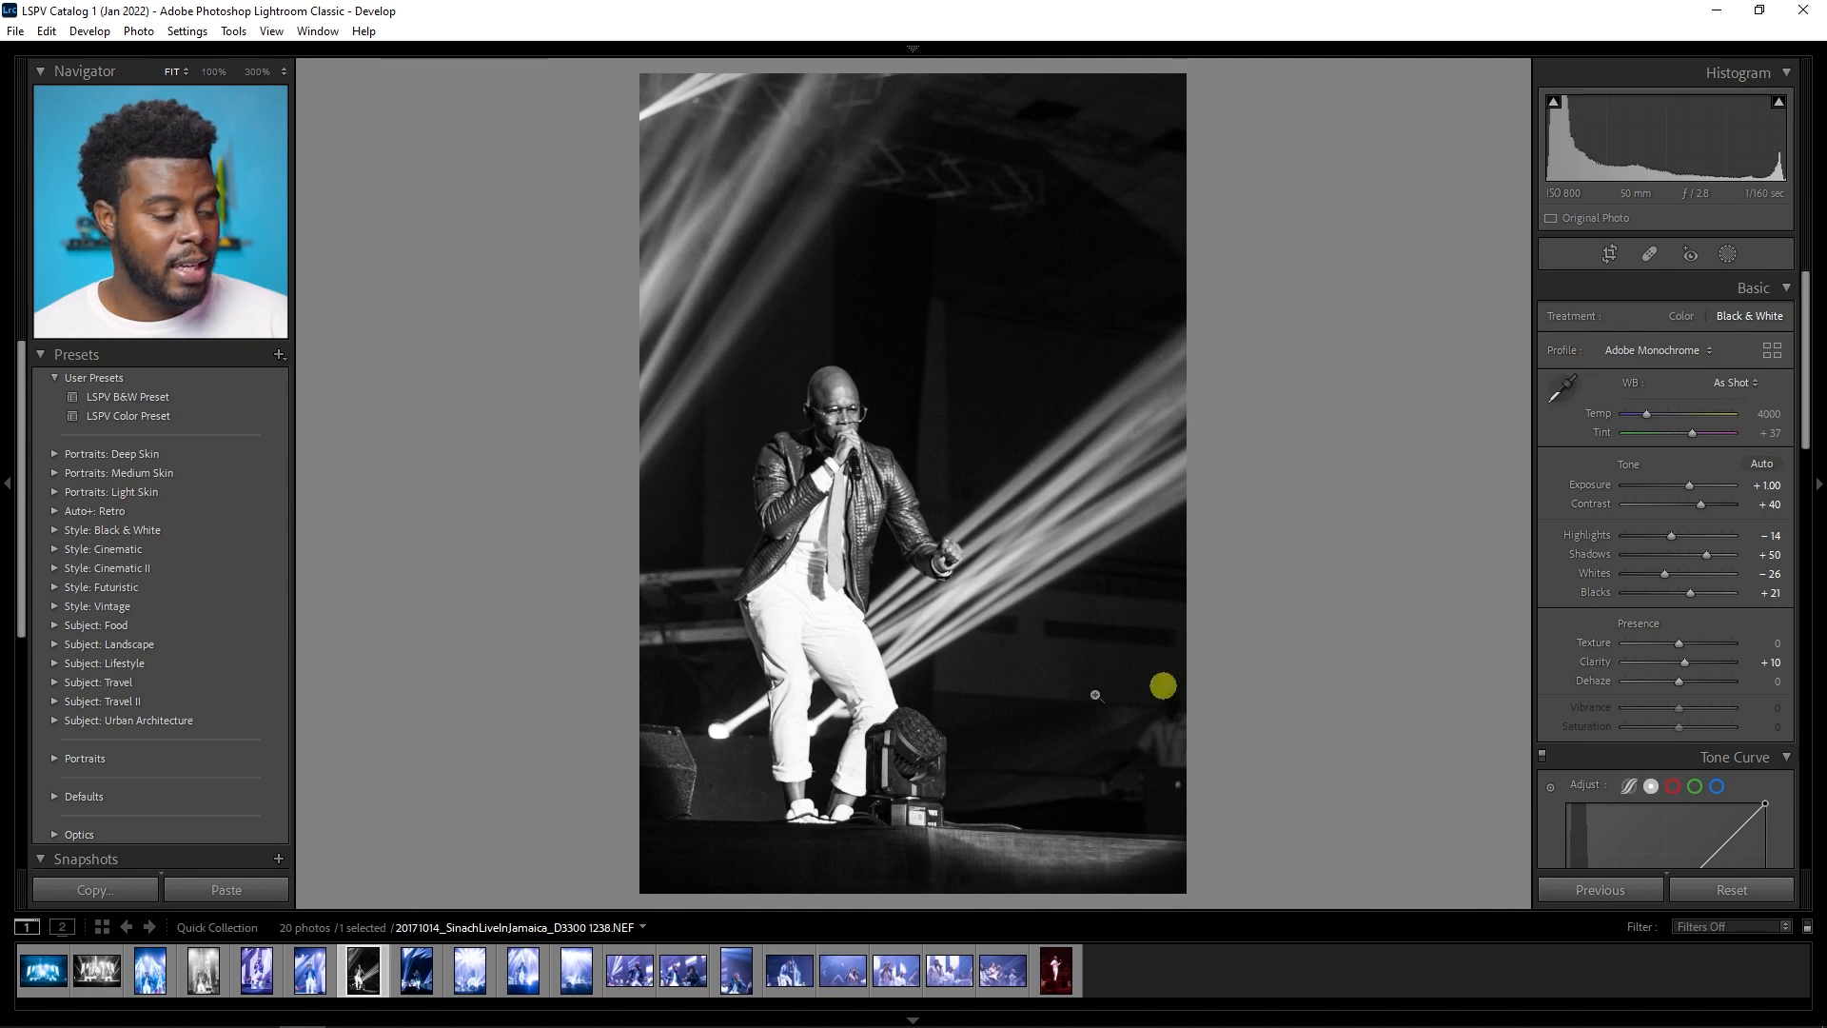
Step: Remove photo 20171014_SinachLiveInJamaica_D3300 1243.NEF from the Quick Collection
left_click(416, 985)
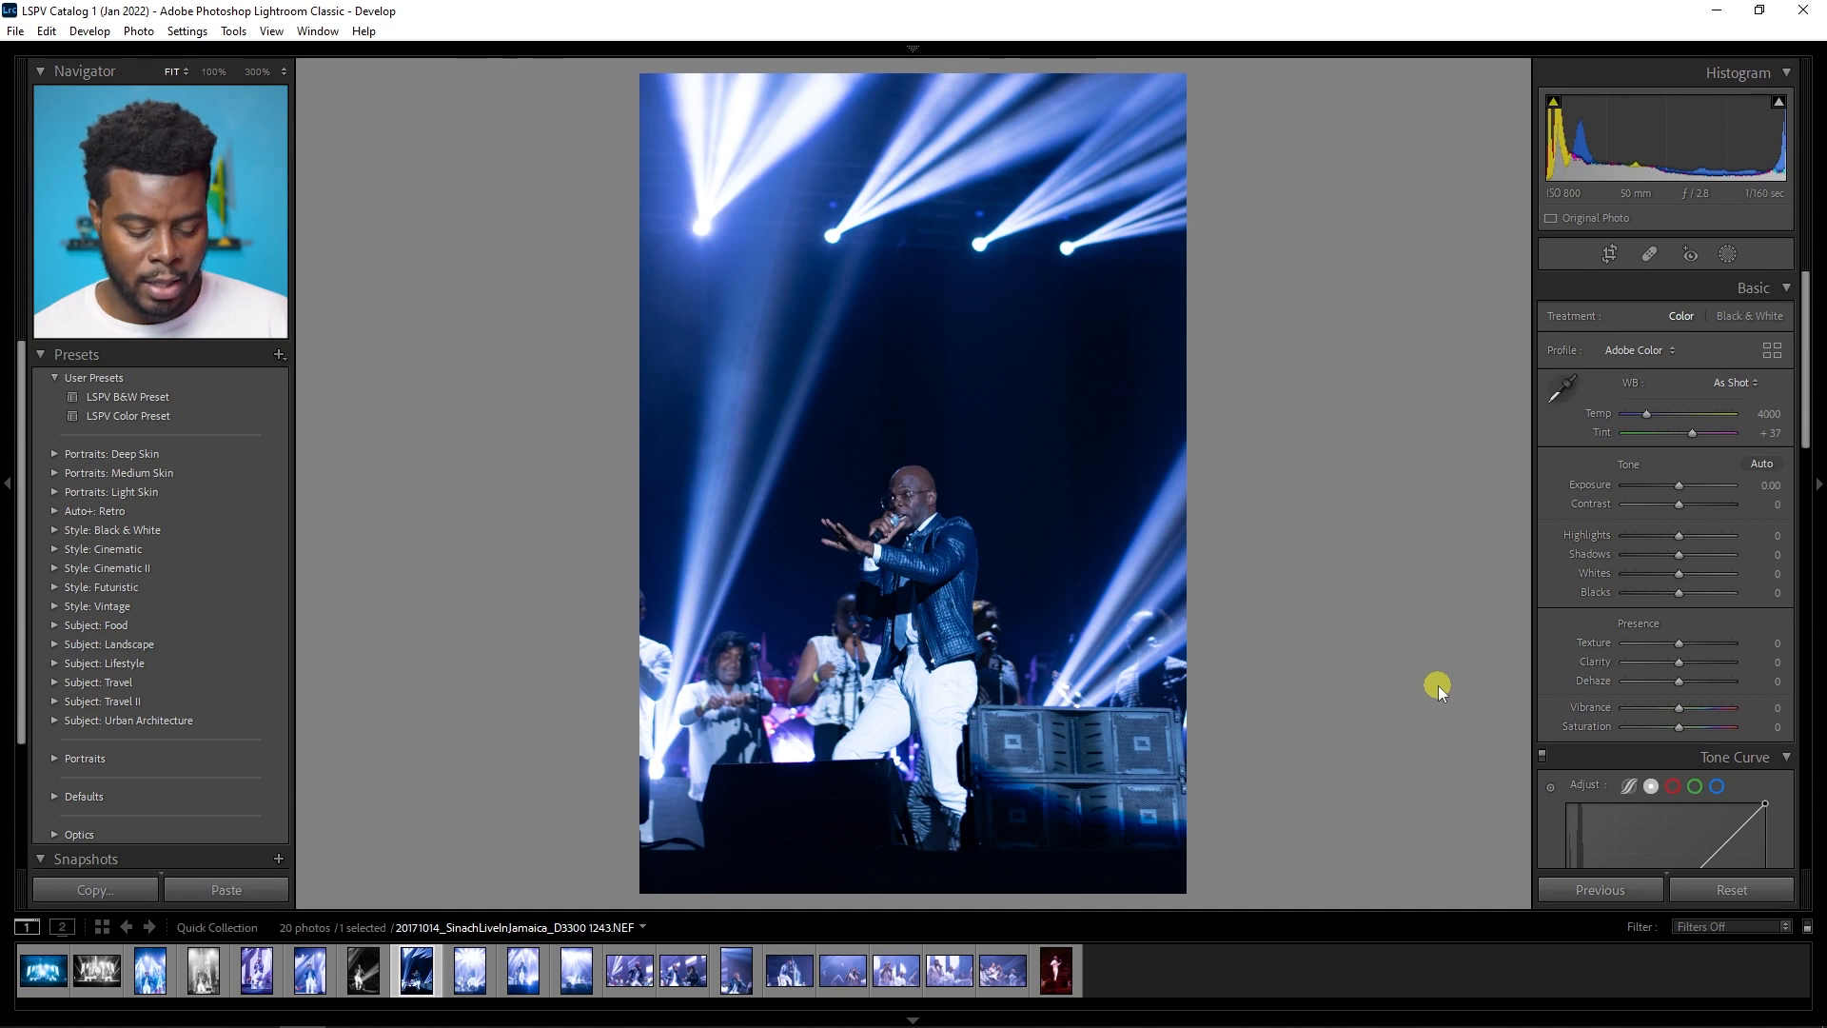
key("b")
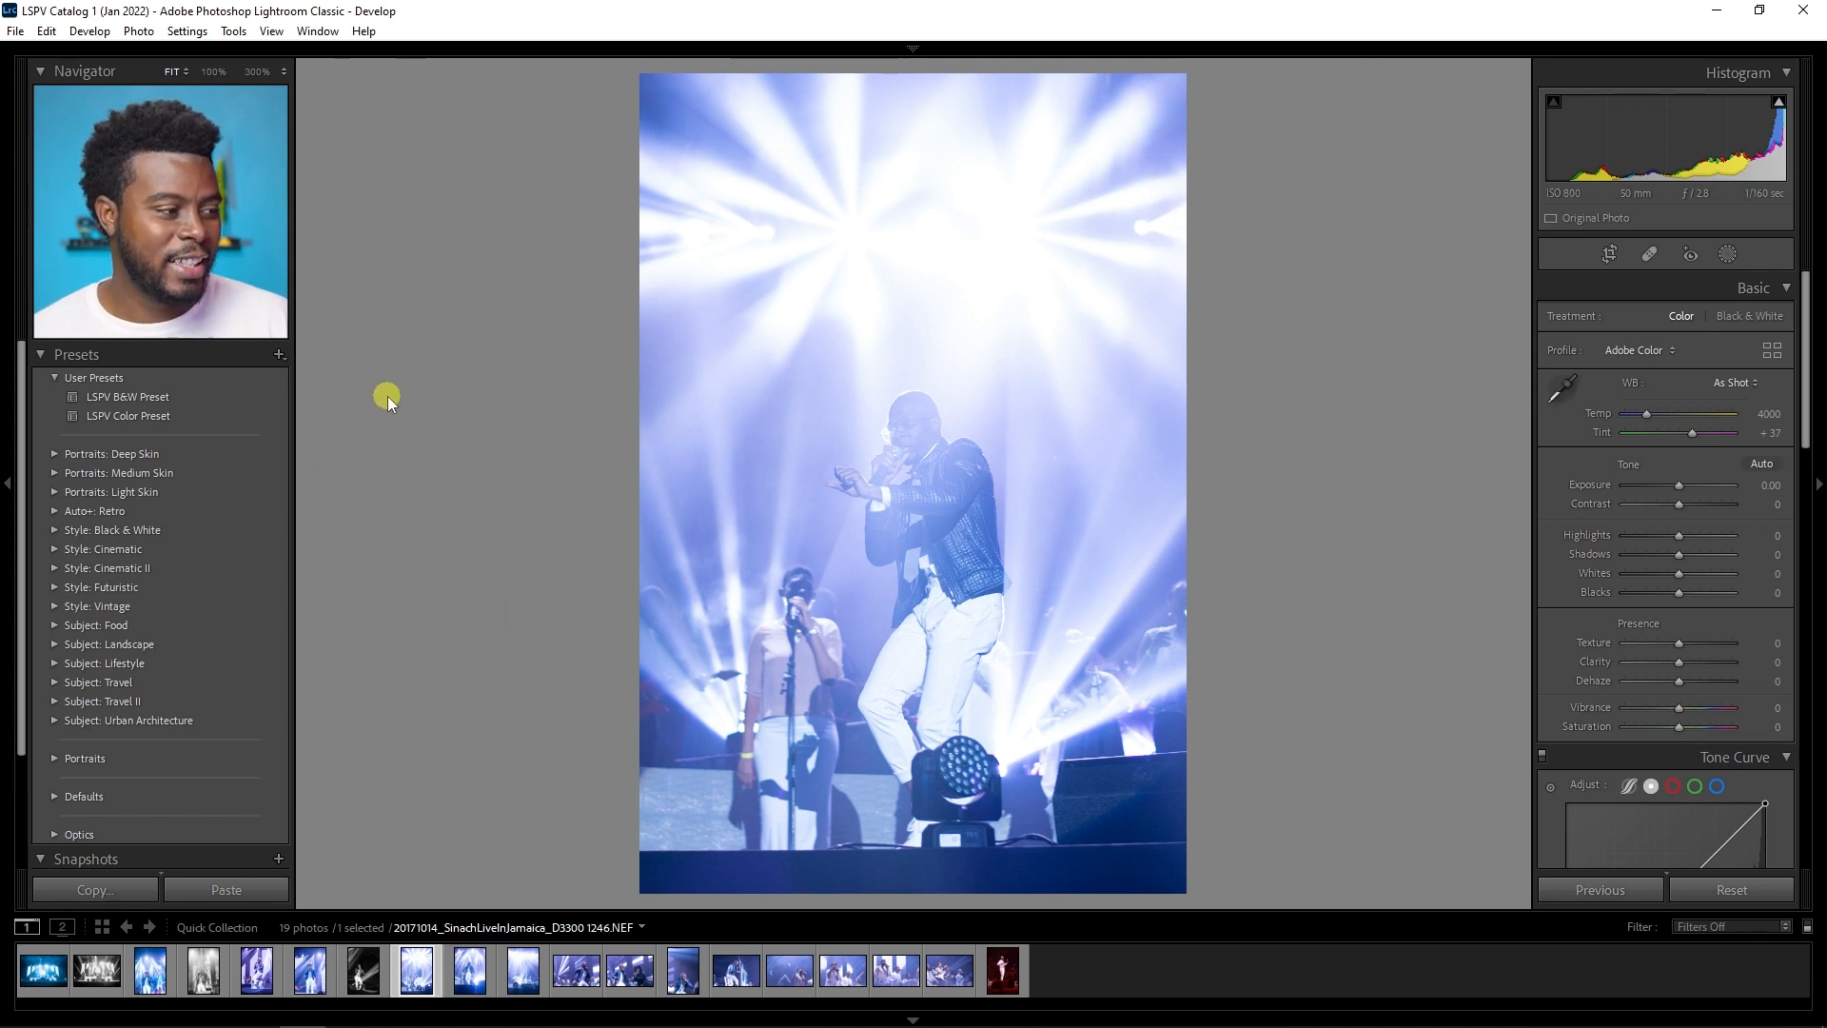
Step: Apply the LSPV B&W Preset to photo 1246.NEF and set Blacks to −50, Contrast to +85, Highlights to −100 and Whites to −35
mouse_move(255, 390)
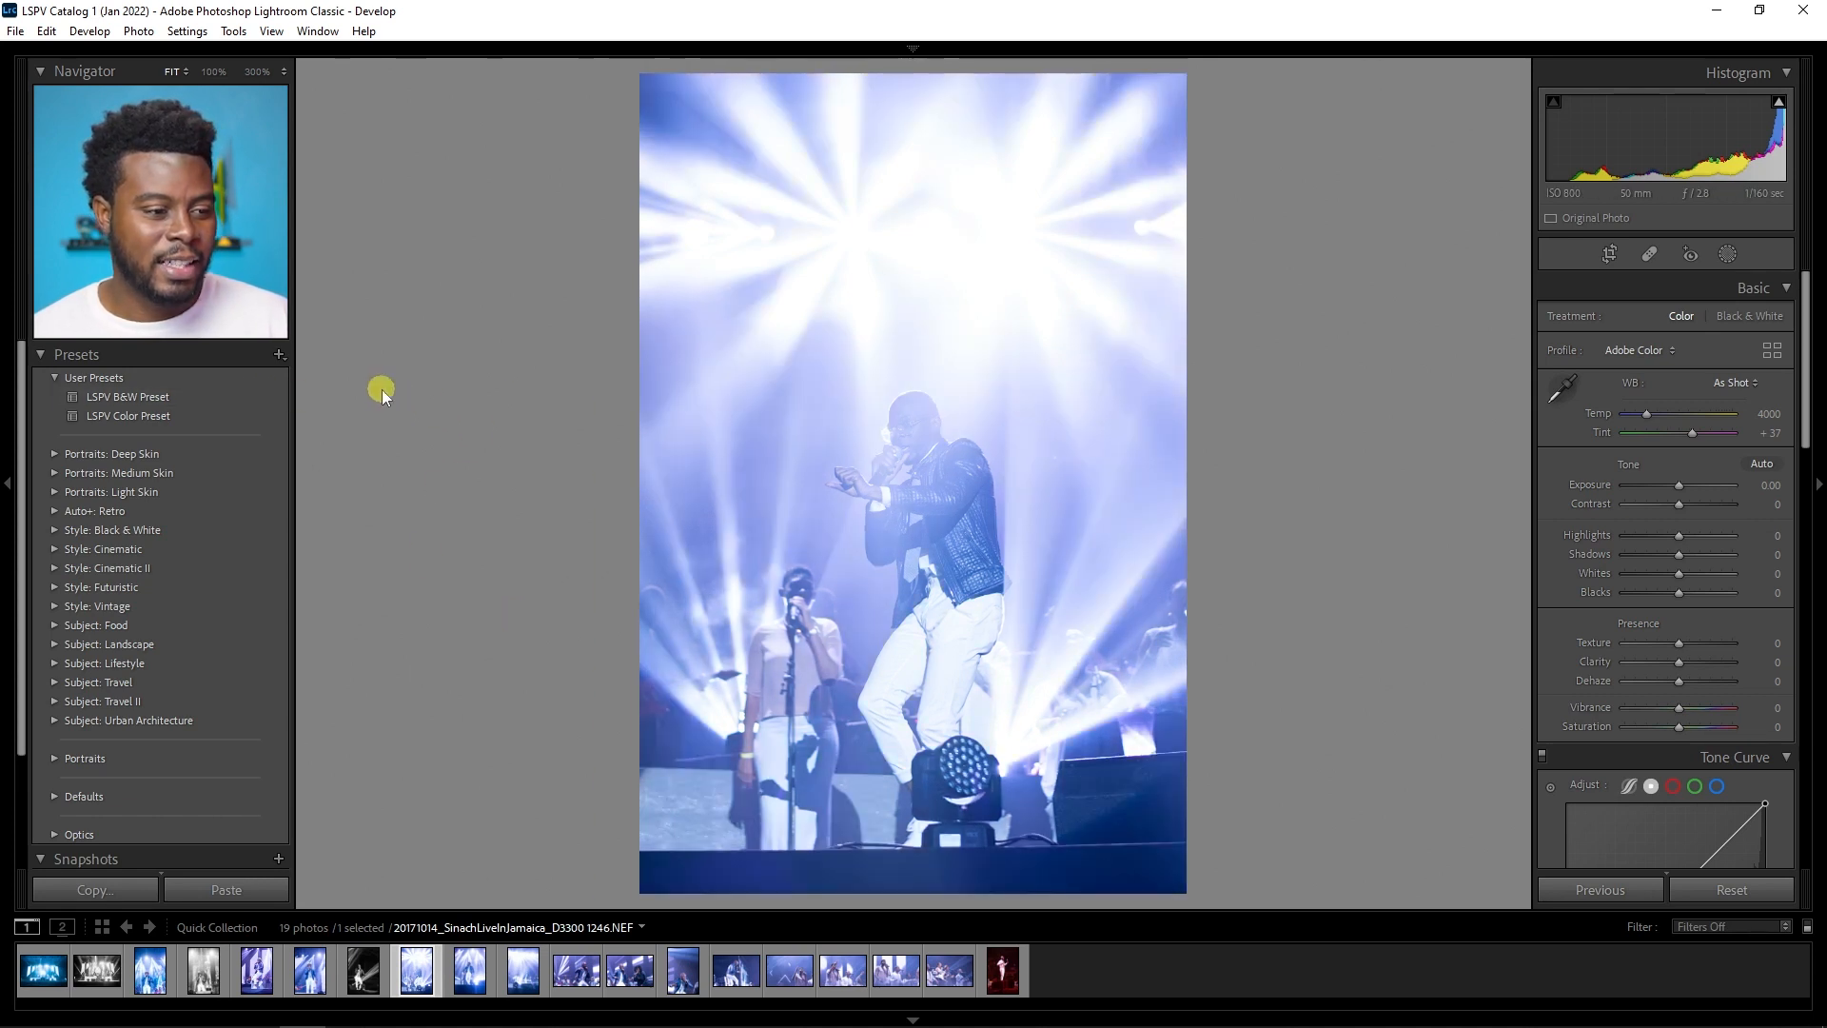
left_click(270, 401)
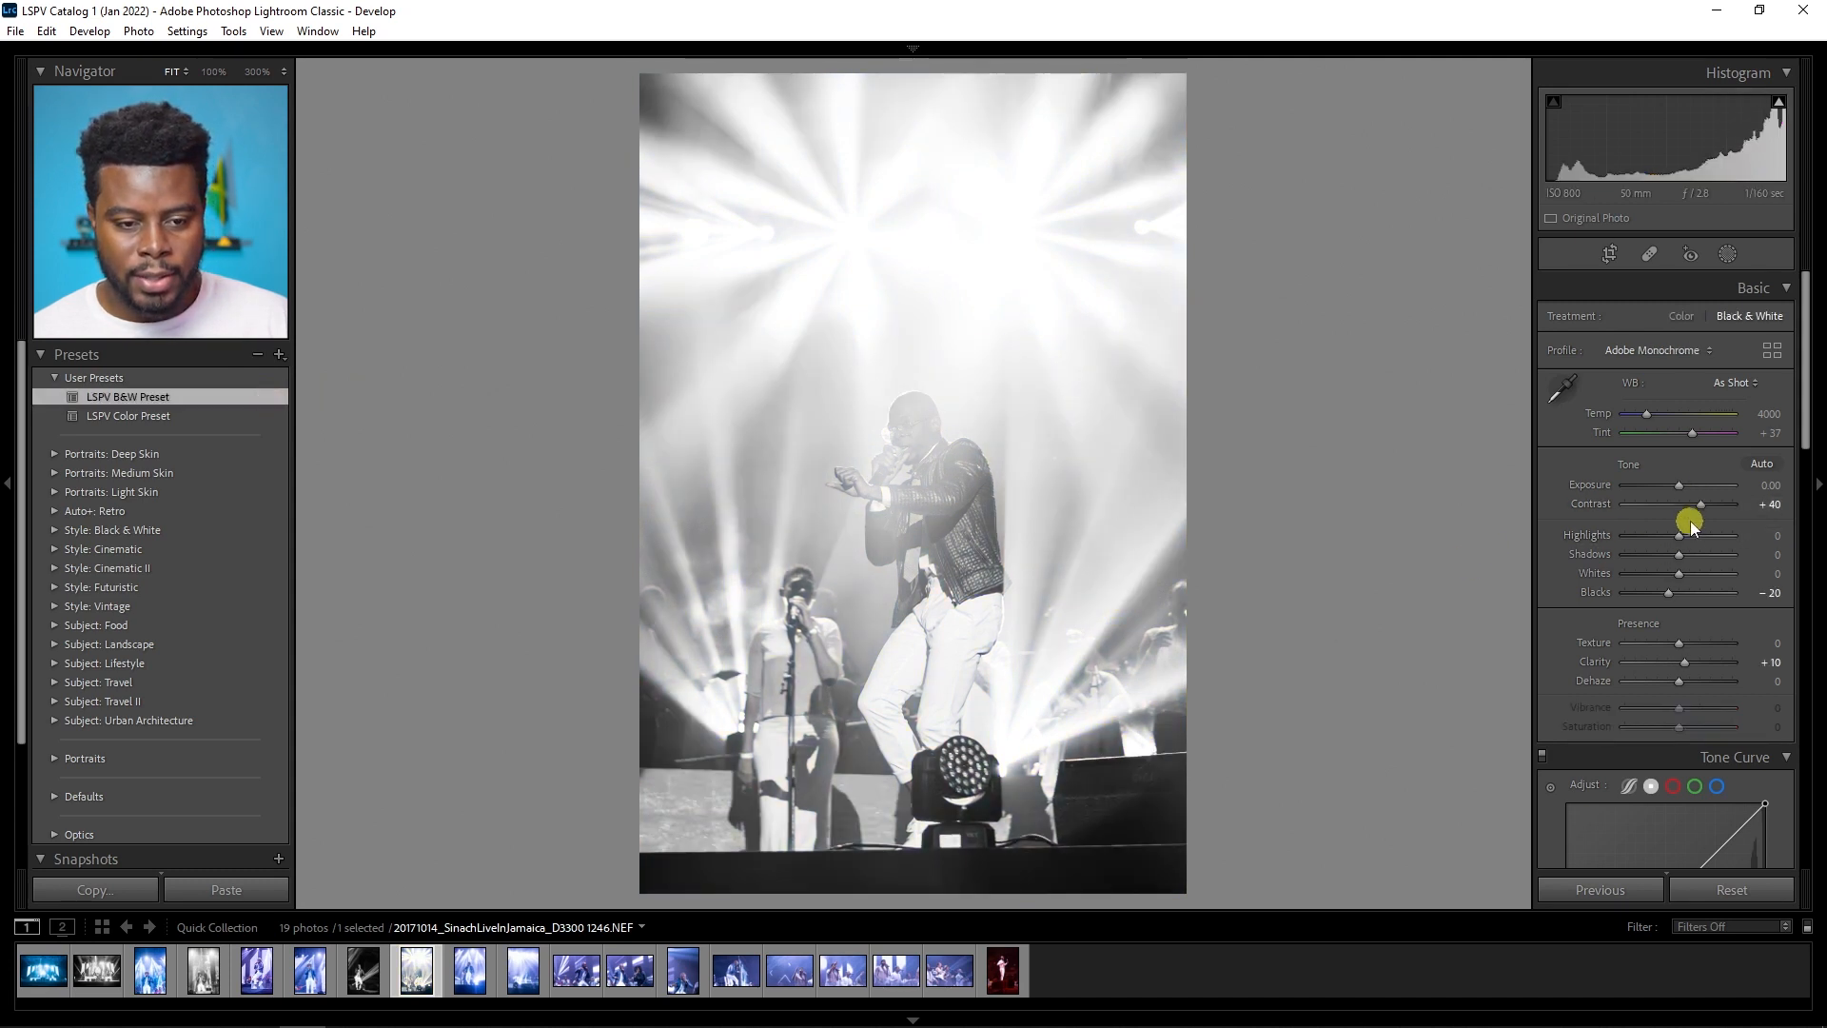
left_click_drag(1672, 588, 1668, 593)
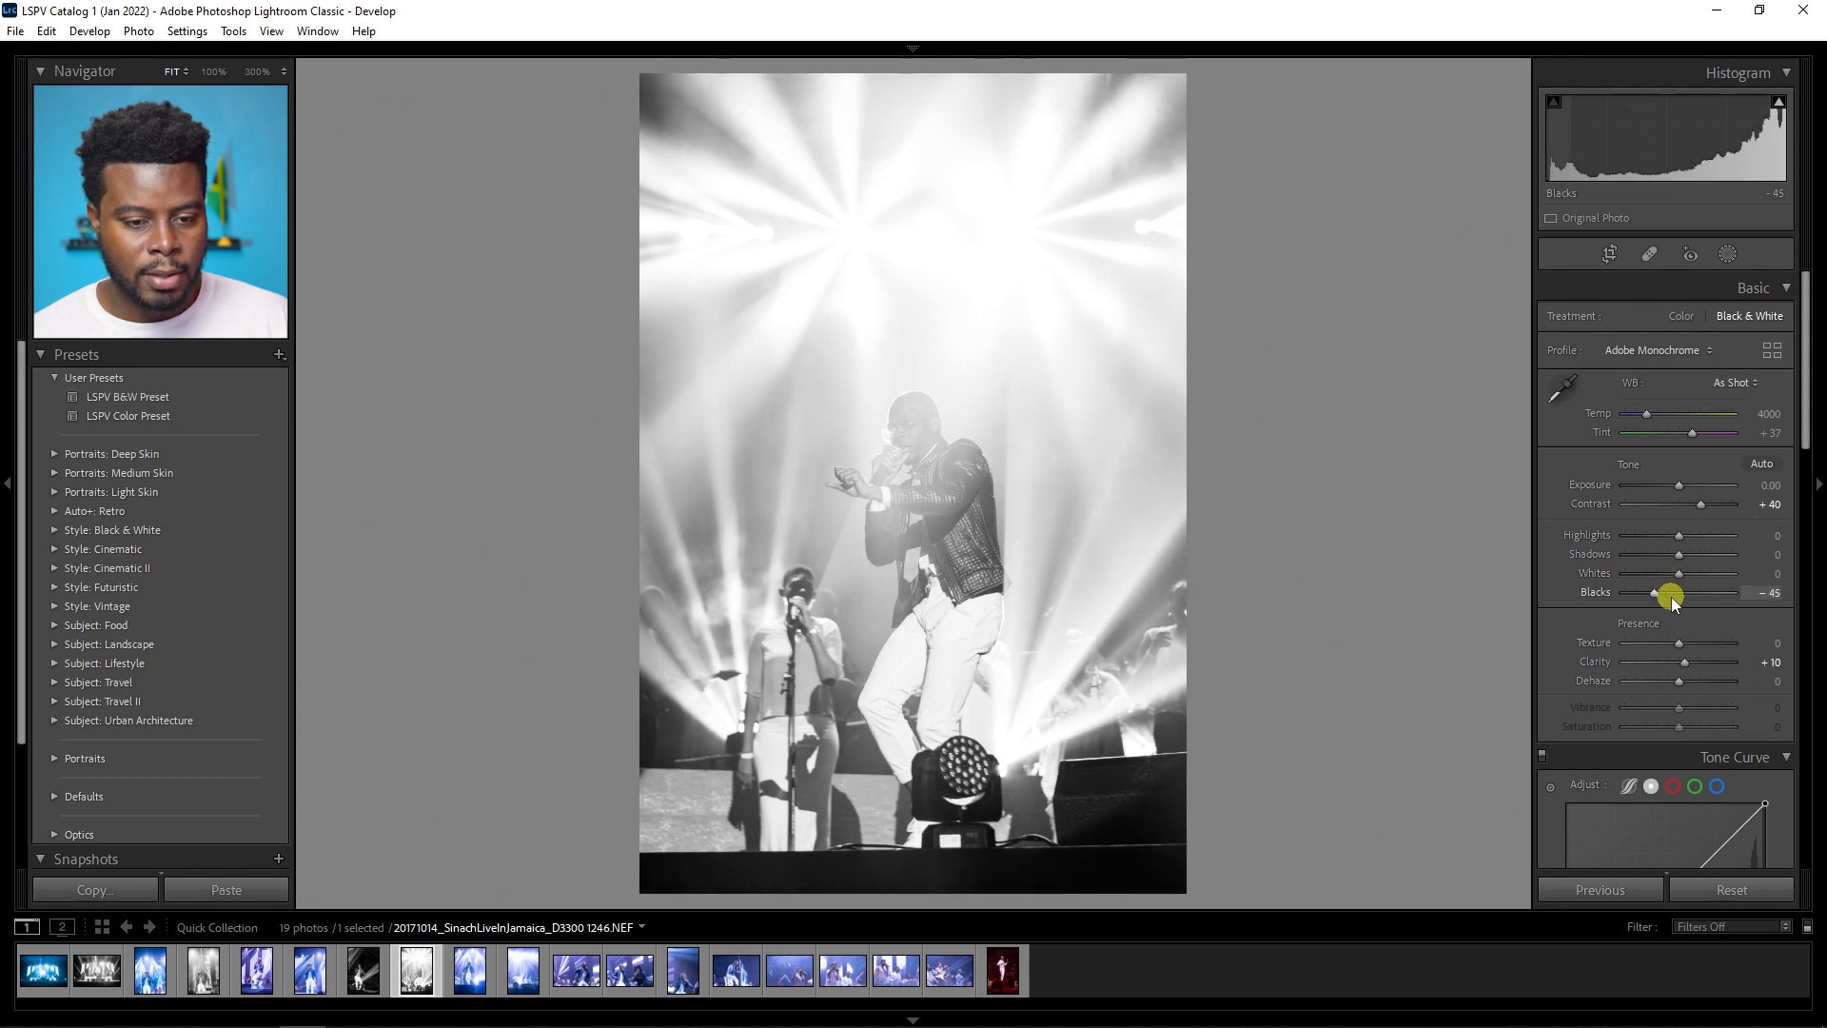
key("Down")
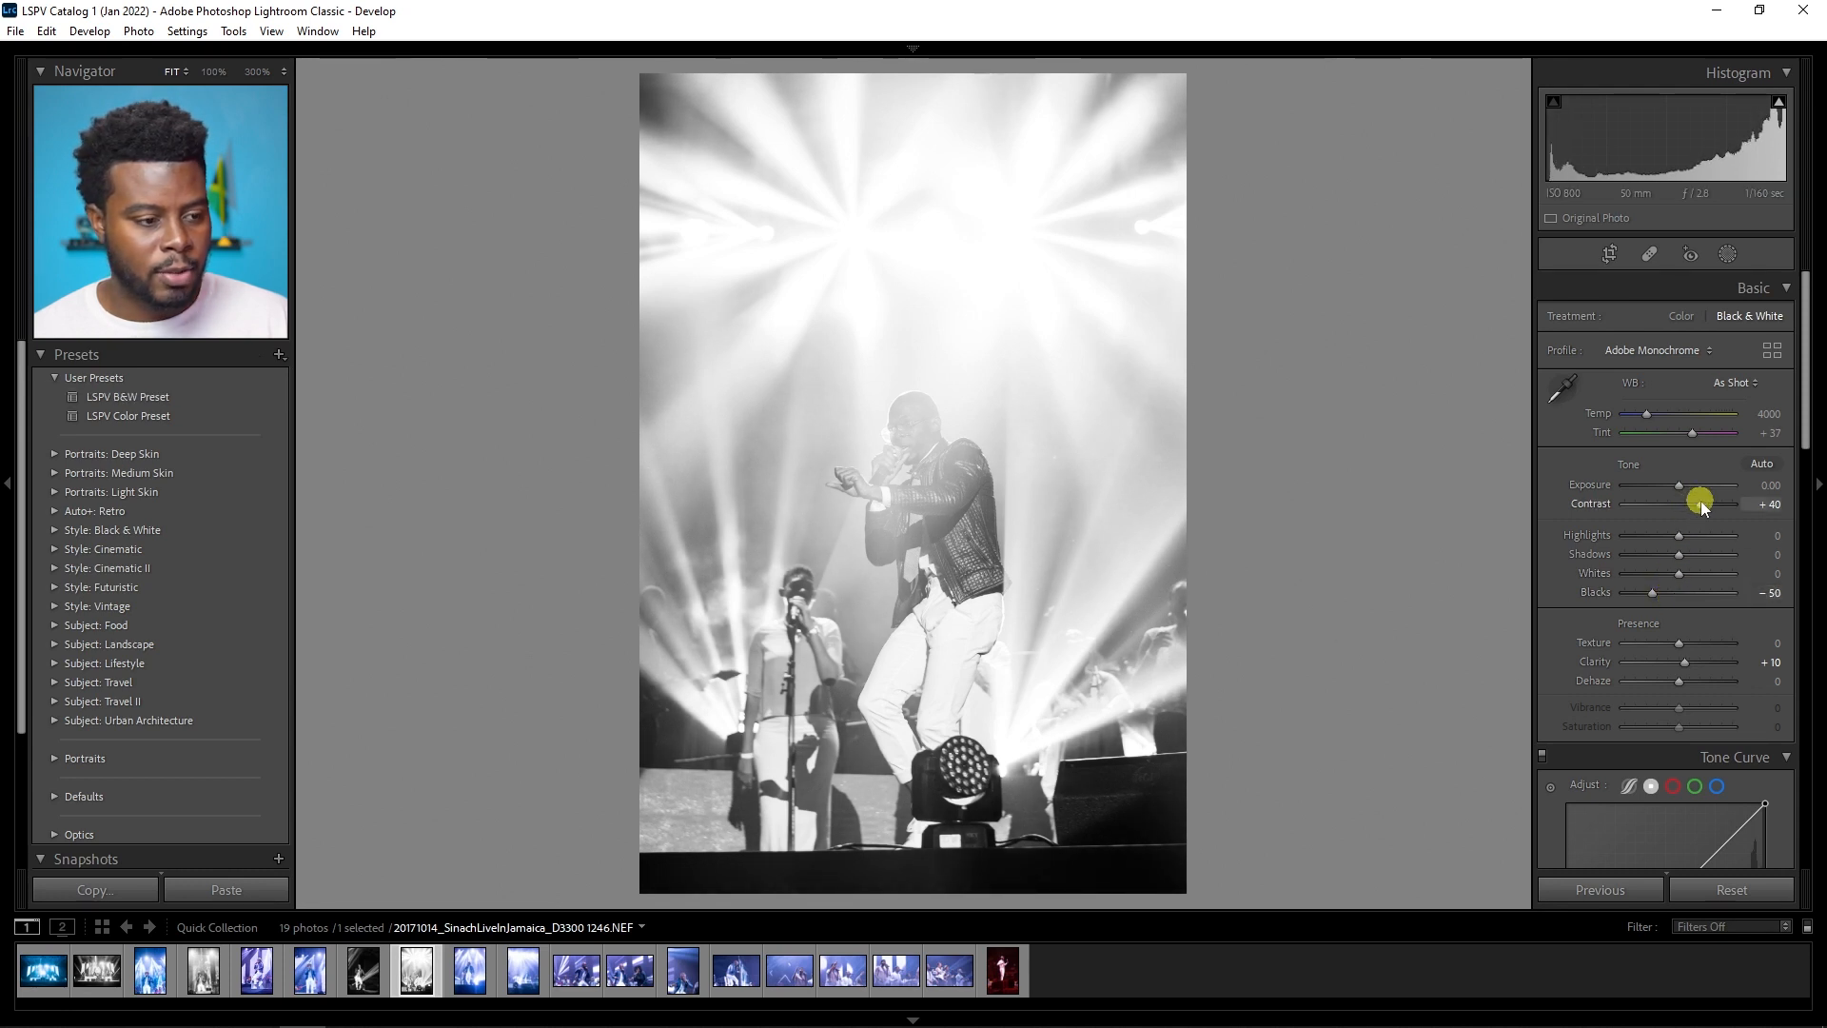
left_click_drag(1700, 501, 1566, 535)
mouse_move(1679, 573)
left_mouse_down()
mouse_move(1633, 573)
mouse_move(1679, 574)
mouse_move(1660, 574)
left_mouse_up()
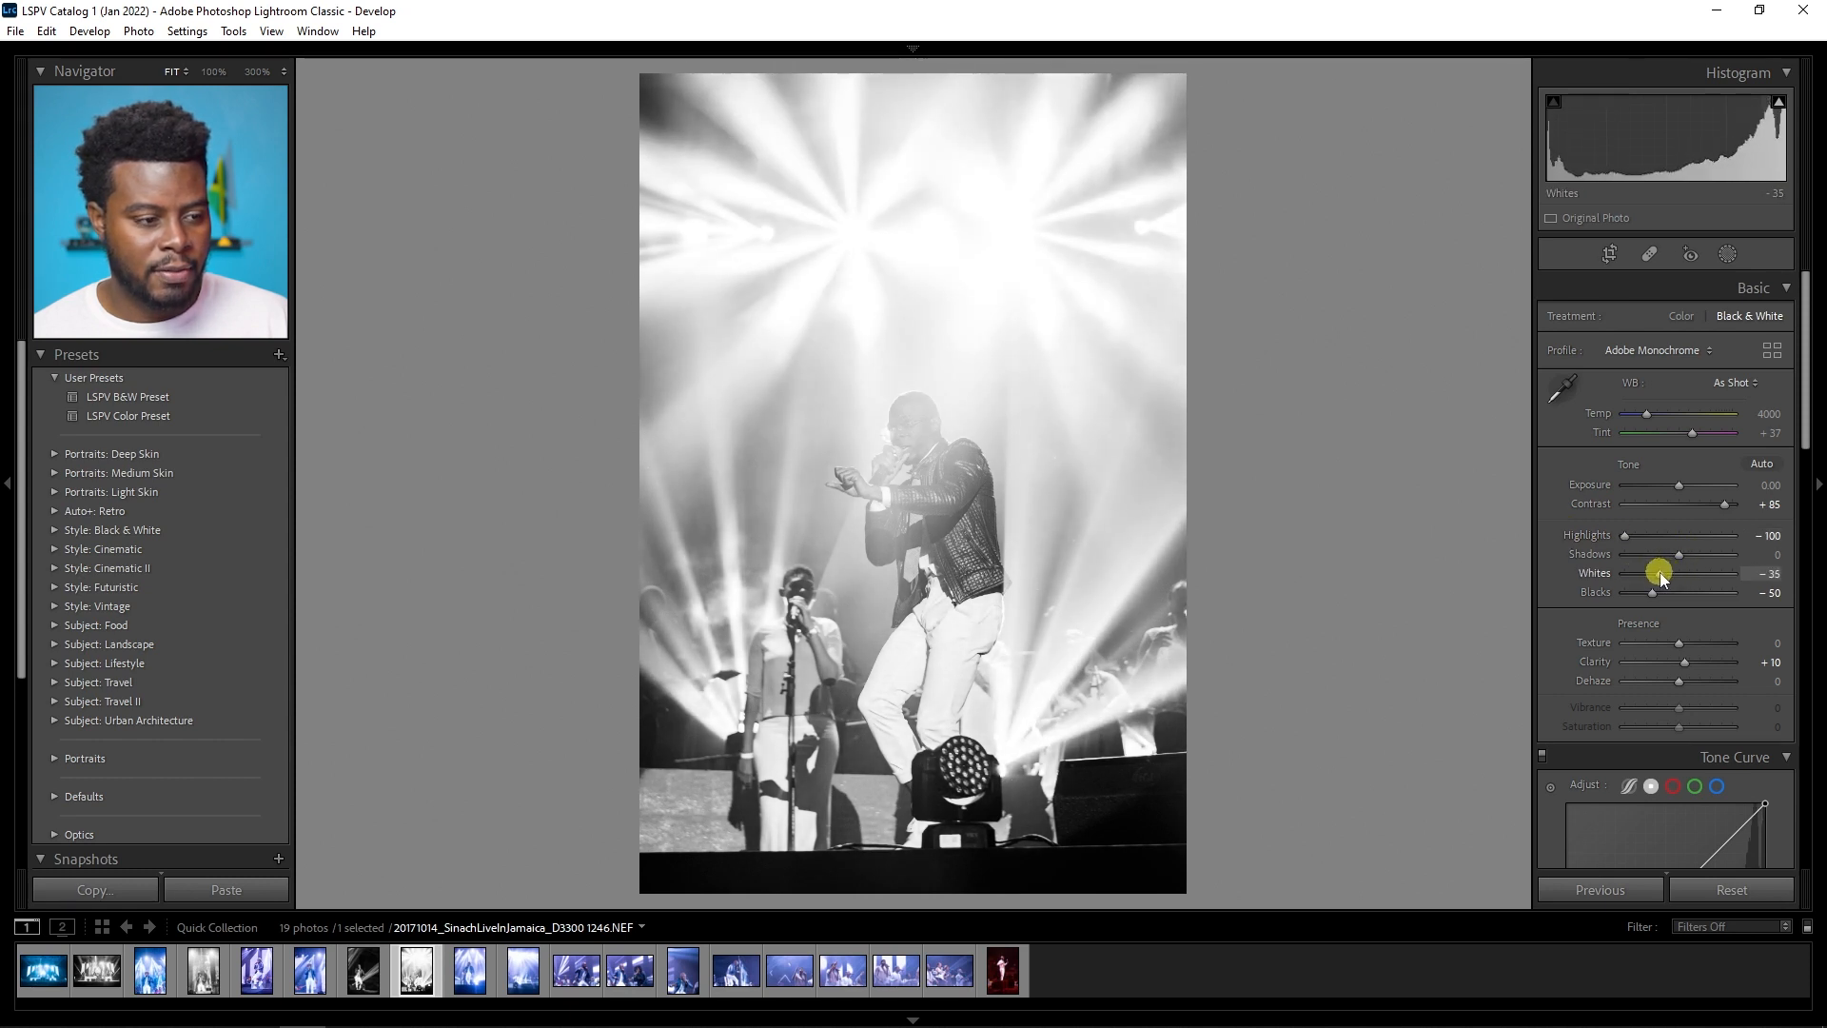
Step: Inspect the singer's face in the black-and-white photo at close range, showing the toolbar and setting the zoom to 36.9%
left_click(903, 417)
left_click_drag(919, 552, 946, 372)
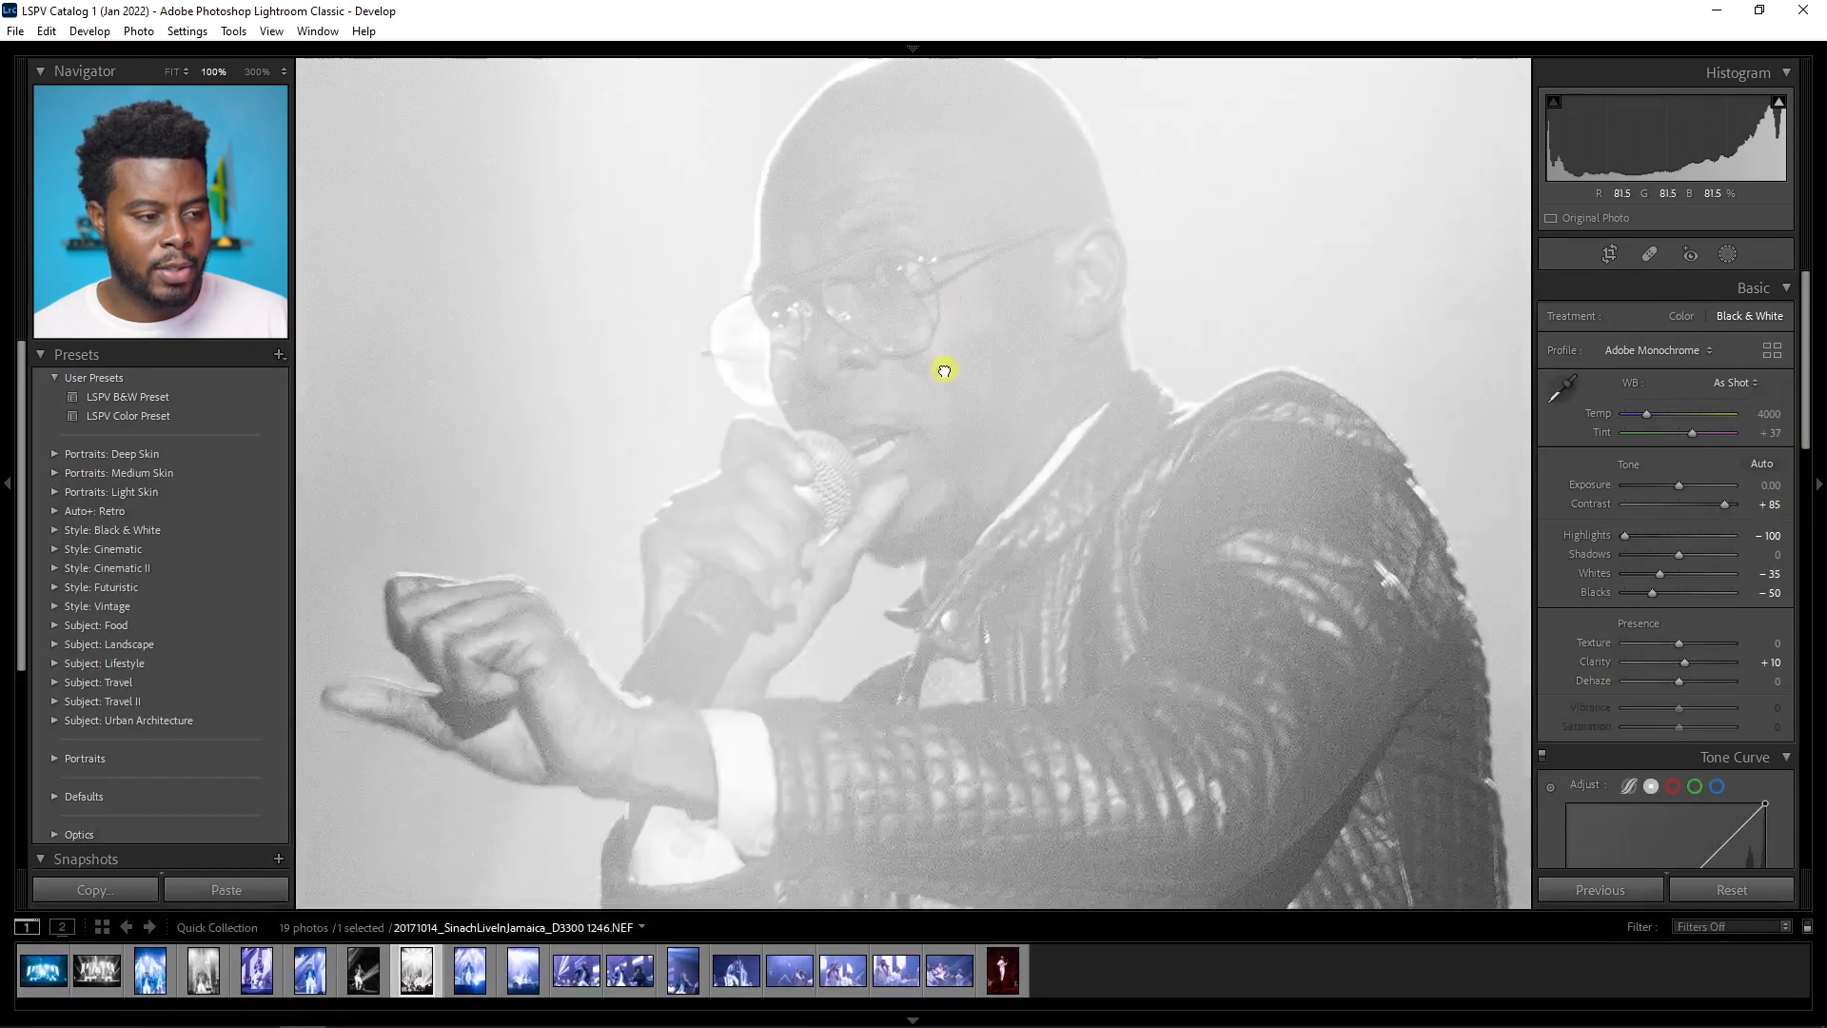
left_click(946, 371)
left_click(946, 398)
left_click(902, 437)
key("t")
left_click(928, 419)
left_click_drag(836, 902, 818, 904)
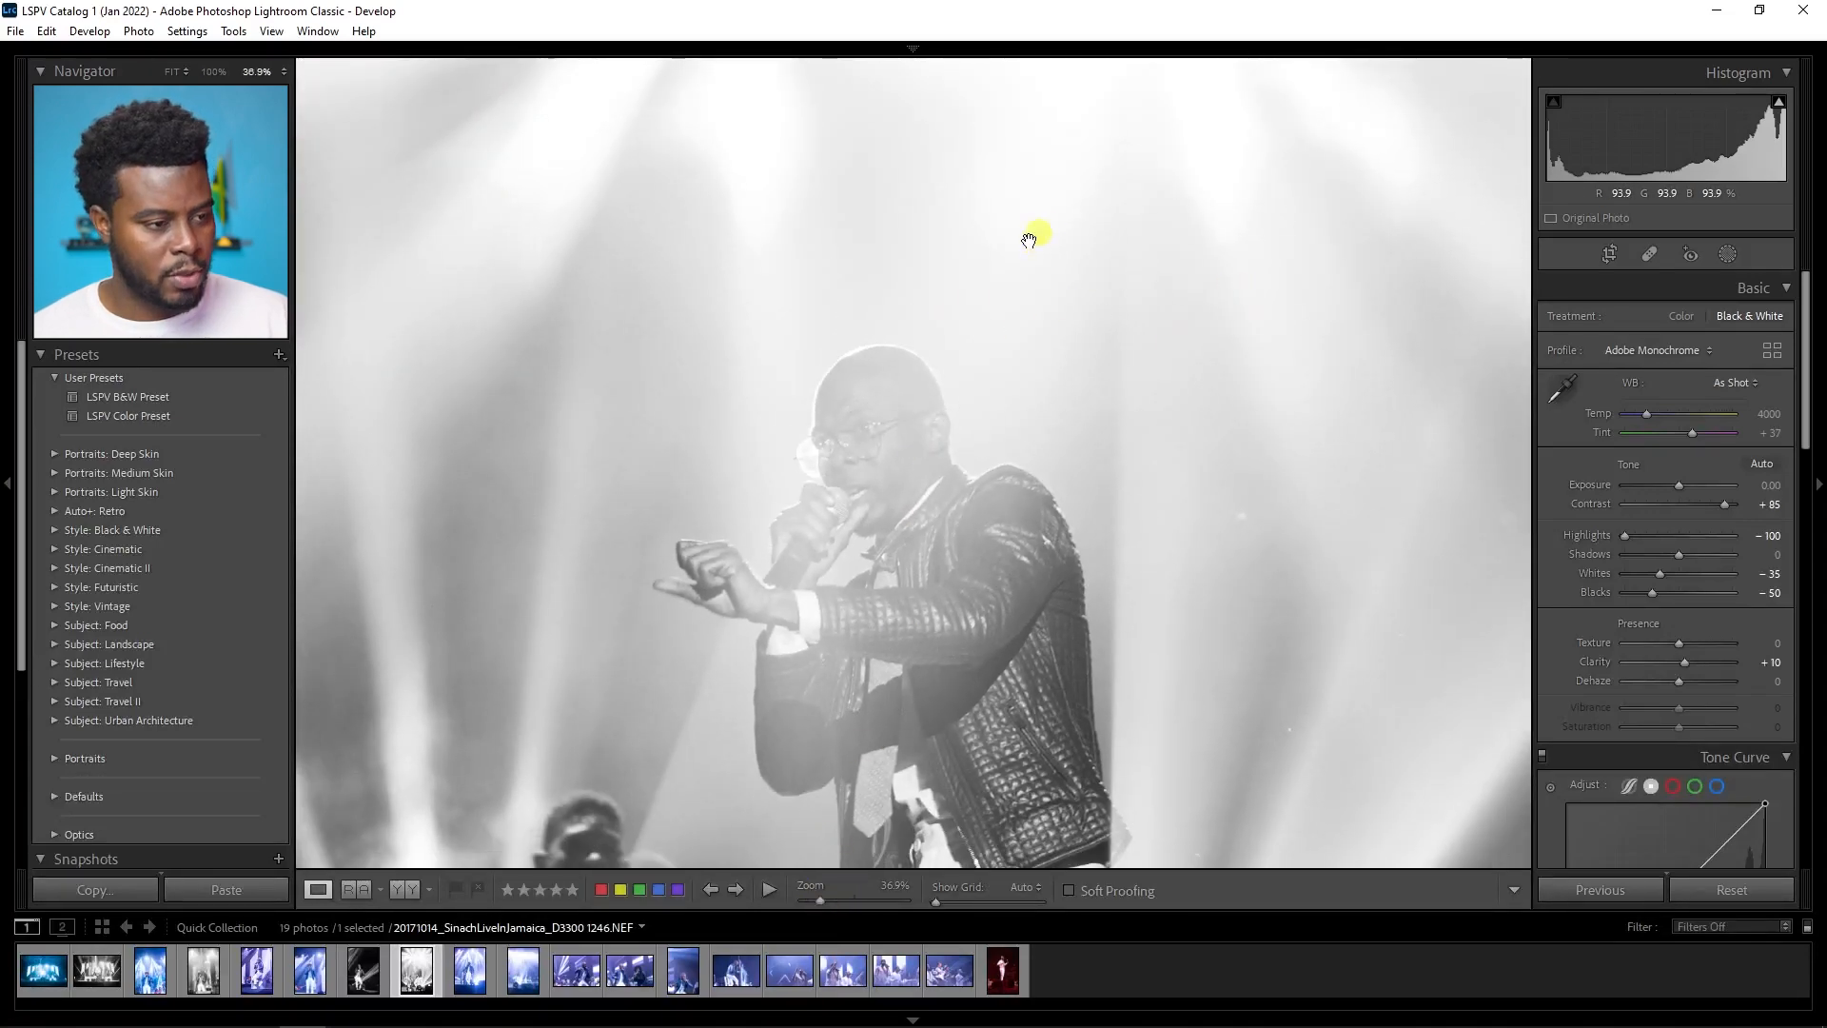
Step: Try a brush mask that darkens the singer's face by lowering tonal values, and undo it while keeping the global Whites setting
key("k")
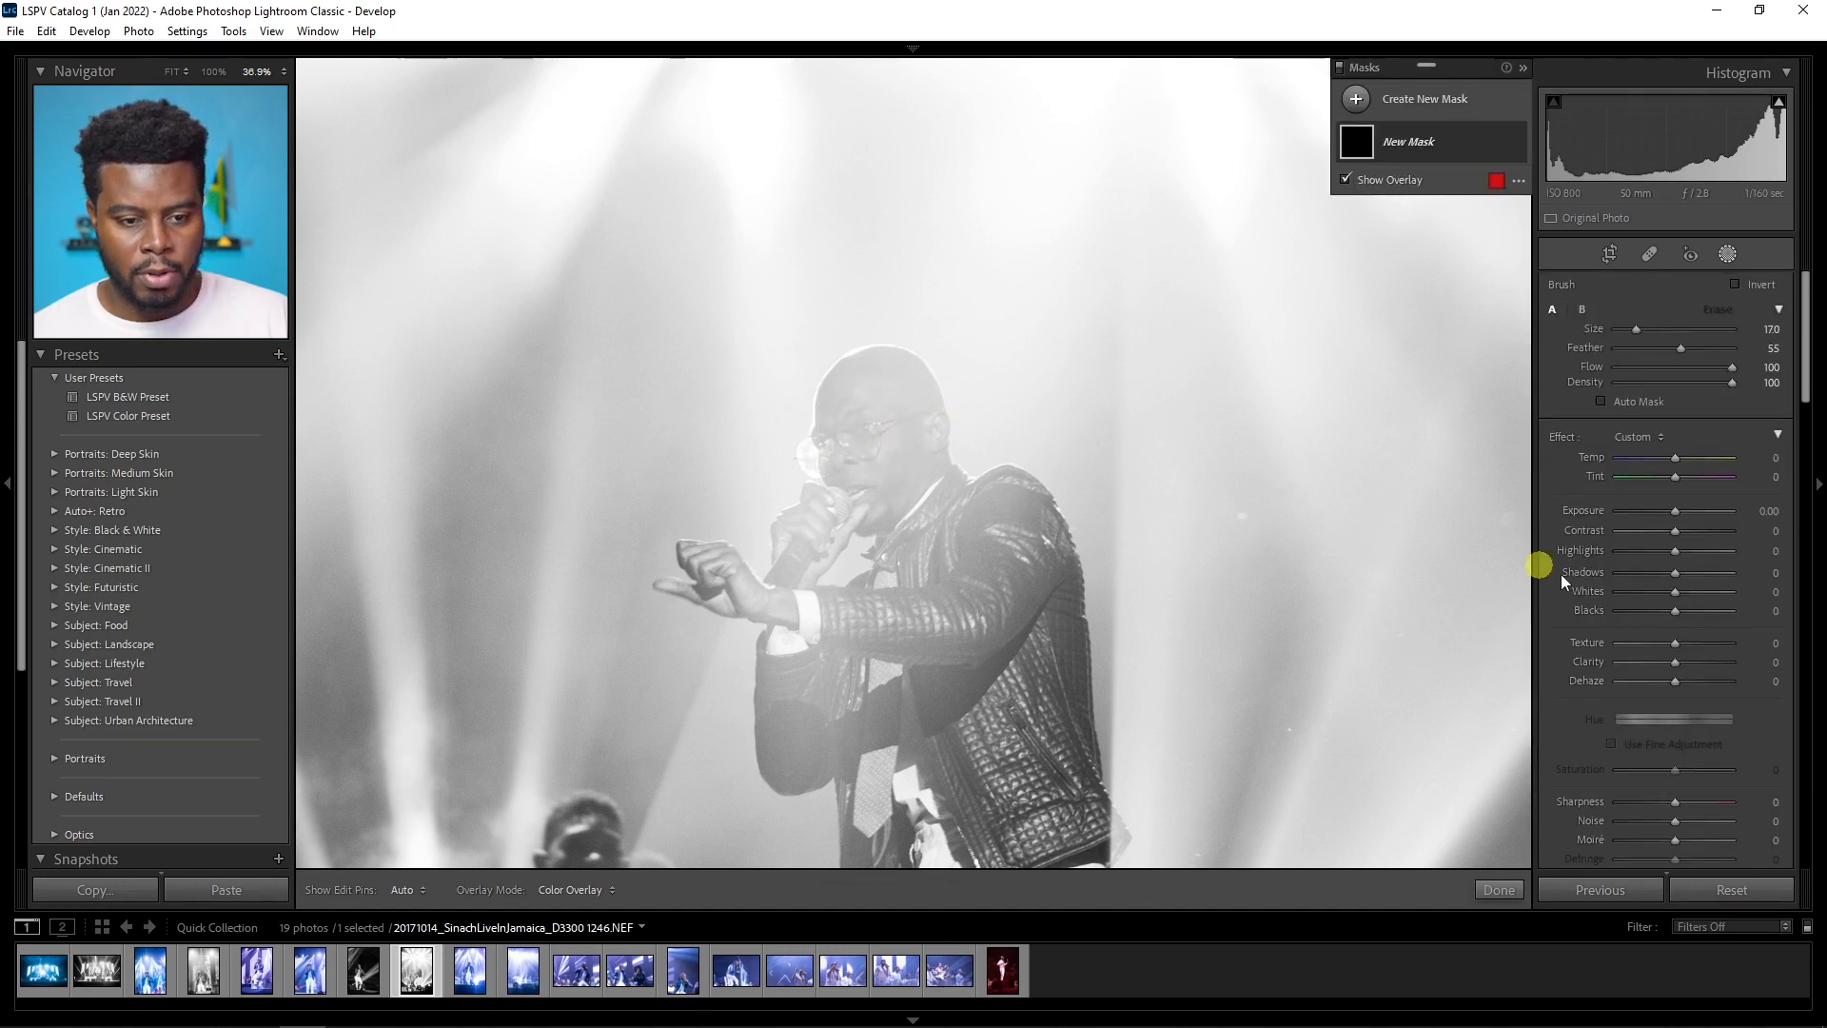
key("o")
mouse_move(1676, 592)
left_mouse_down()
mouse_move(1651, 592)
mouse_move(1660, 552)
left_mouse_up()
left_click_drag(877, 441, 869, 473)
key("k")
key("Escape")
left_click(1009, 393)
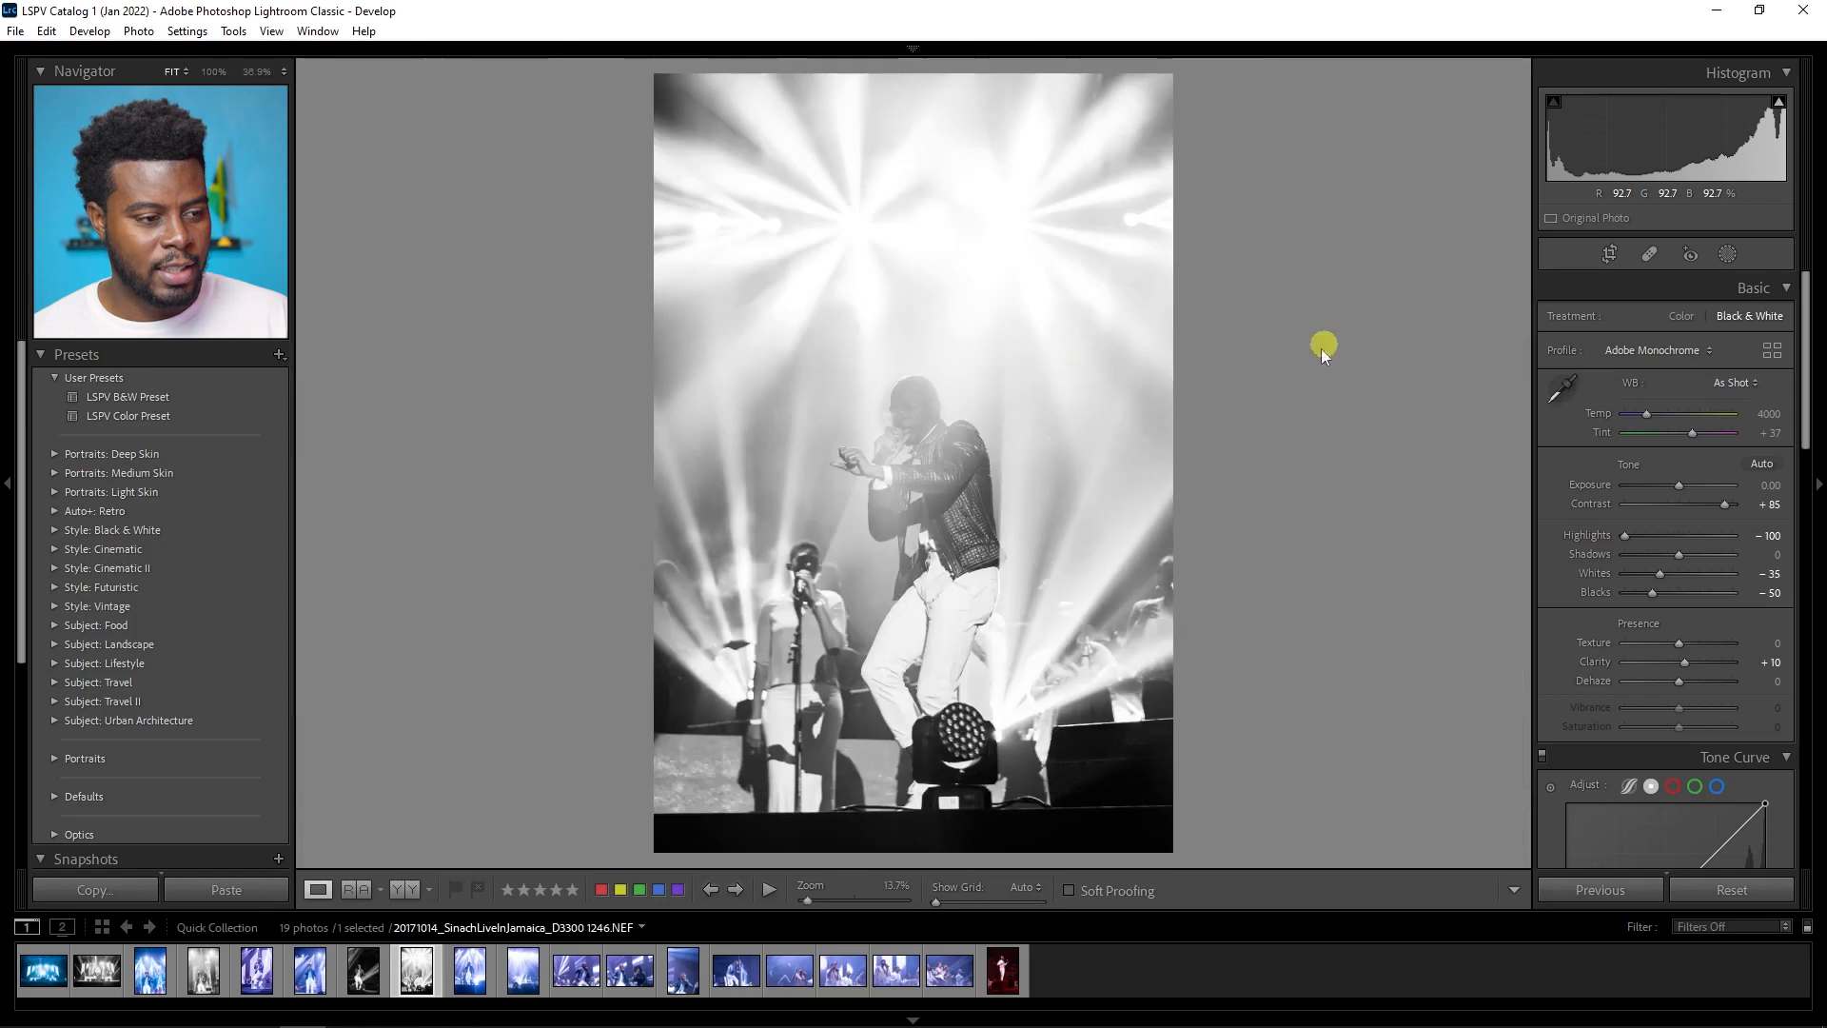
key("ctrl+z")
key("ctrl+z")
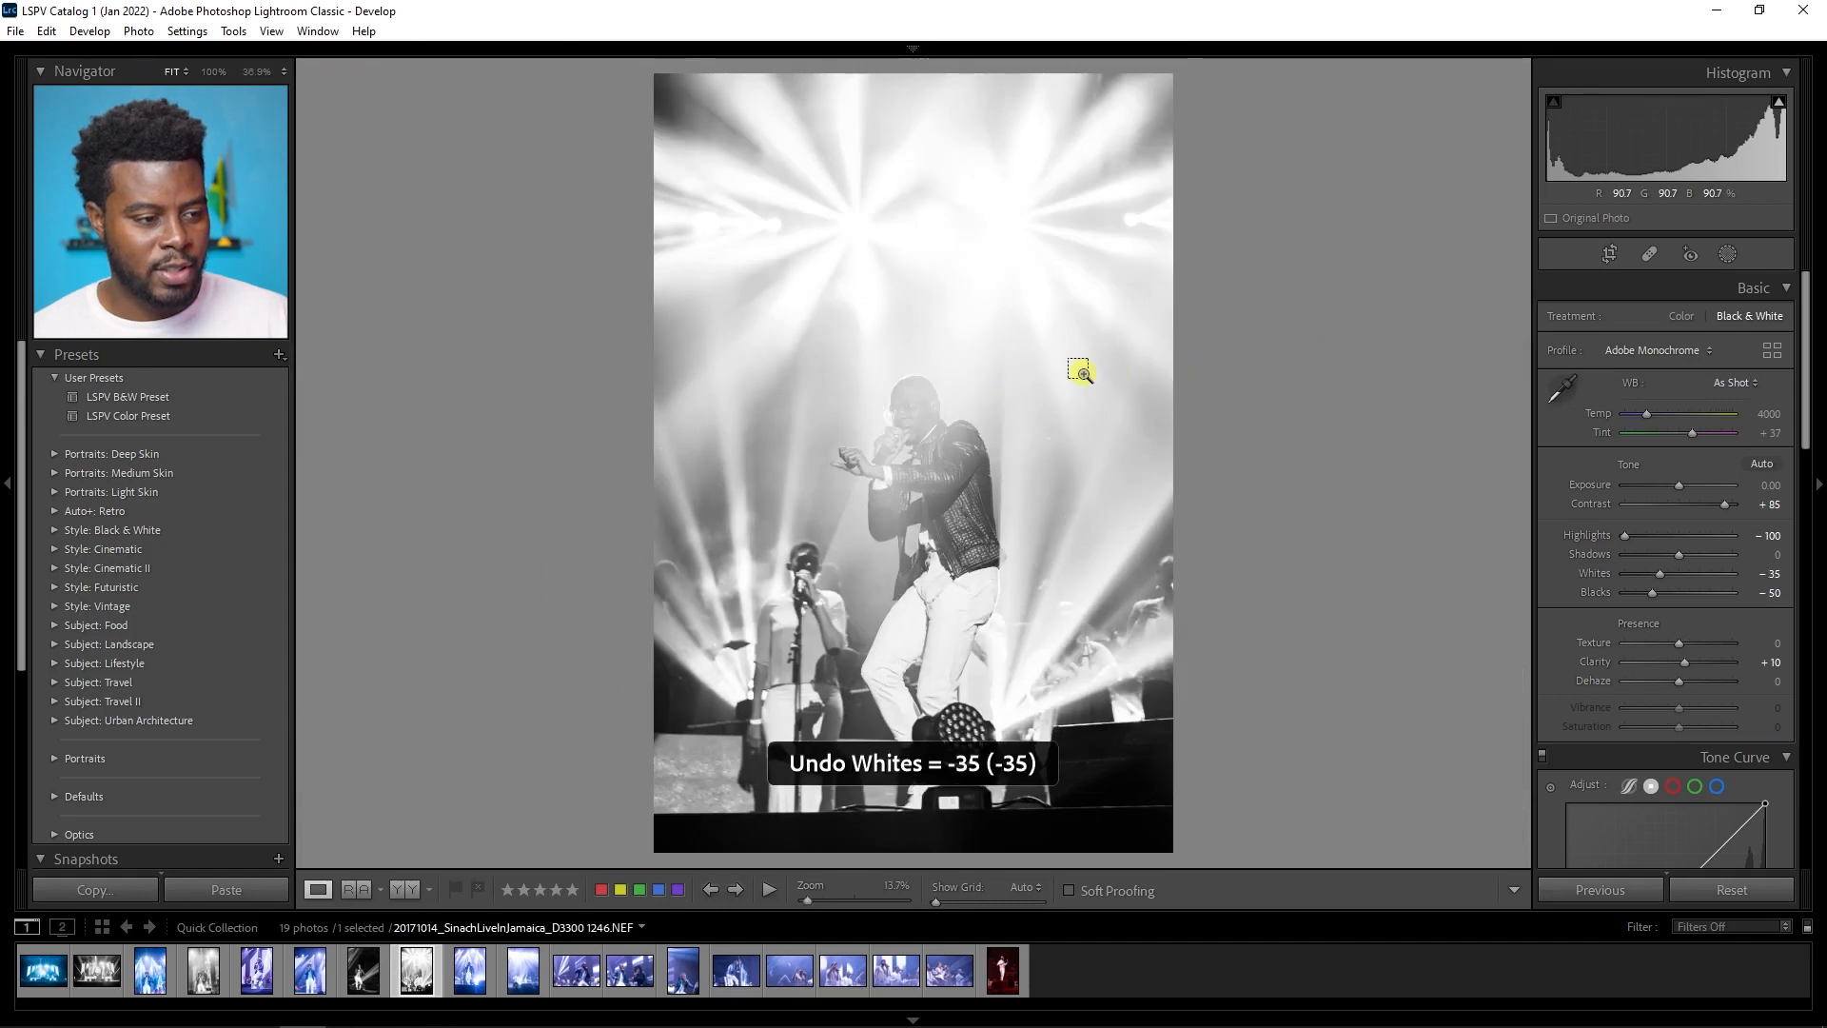
key("ctrl+shift+z")
Step: Brush a mask over the singer's face with the overlay hidden and set its Highlights to −33 and Whites to −18
left_click(925, 406)
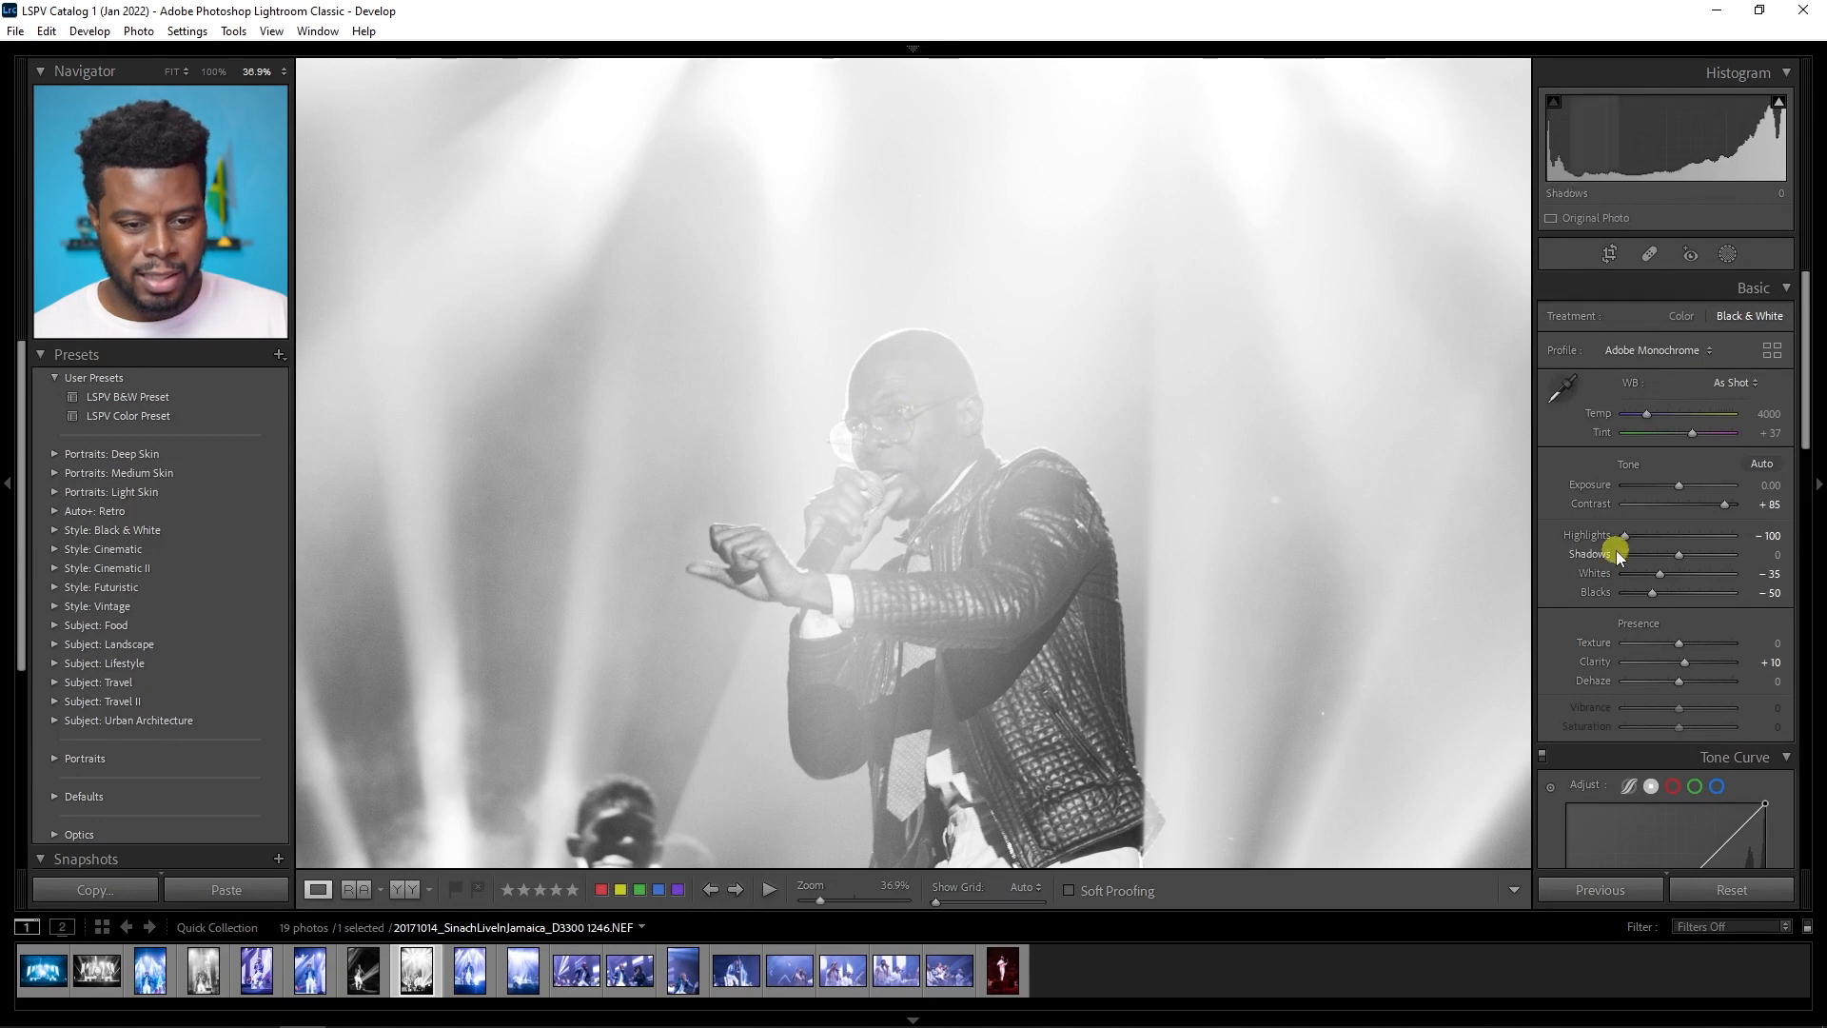
key("k")
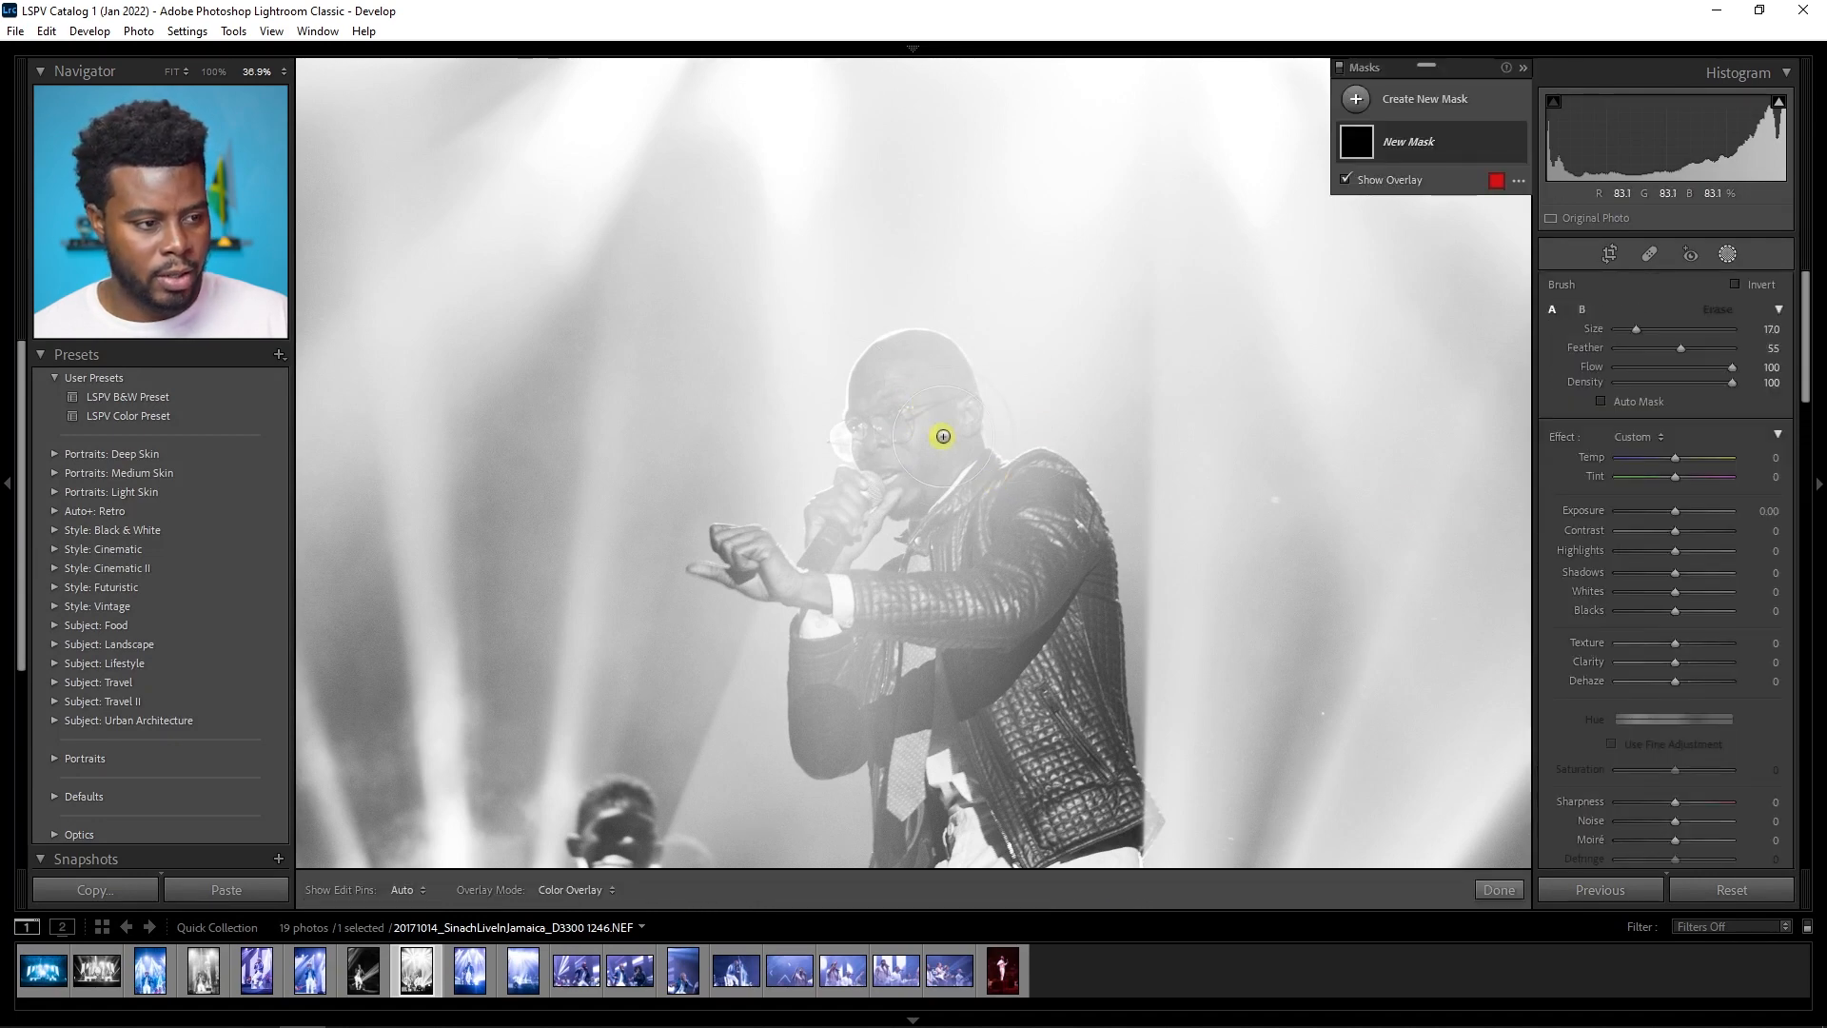
left_click(904, 431)
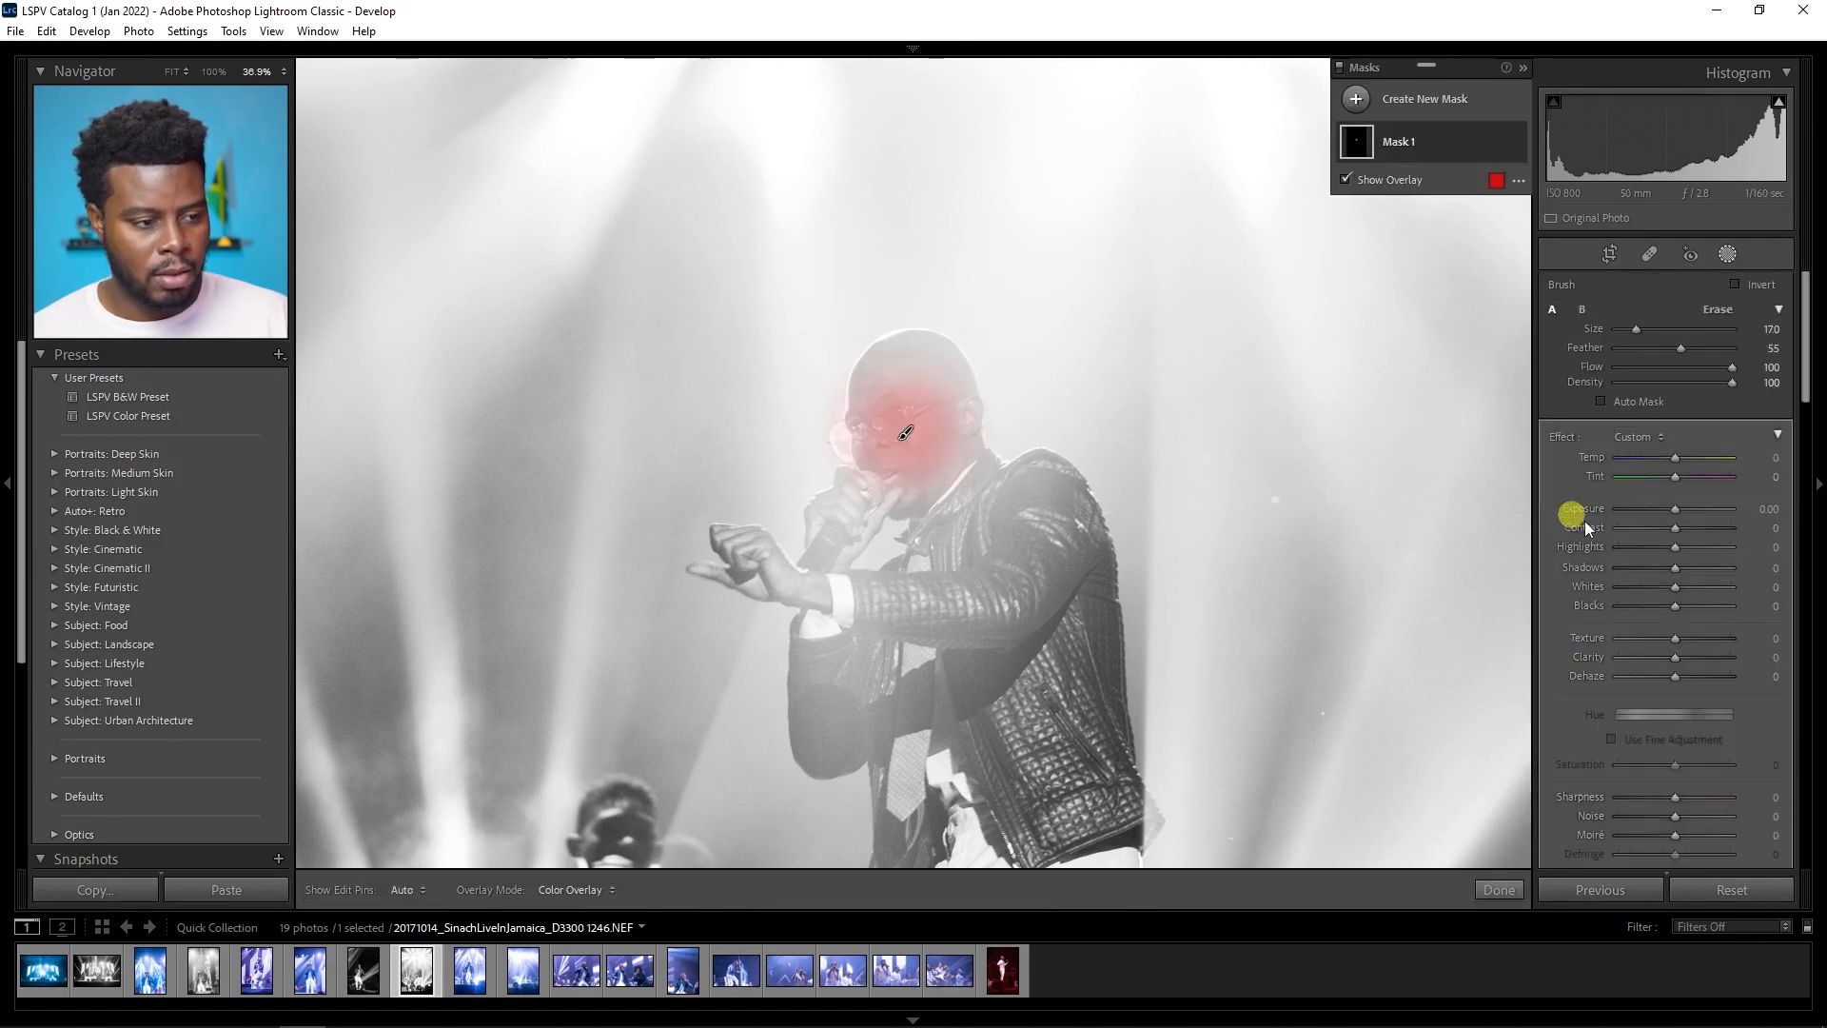
key("o")
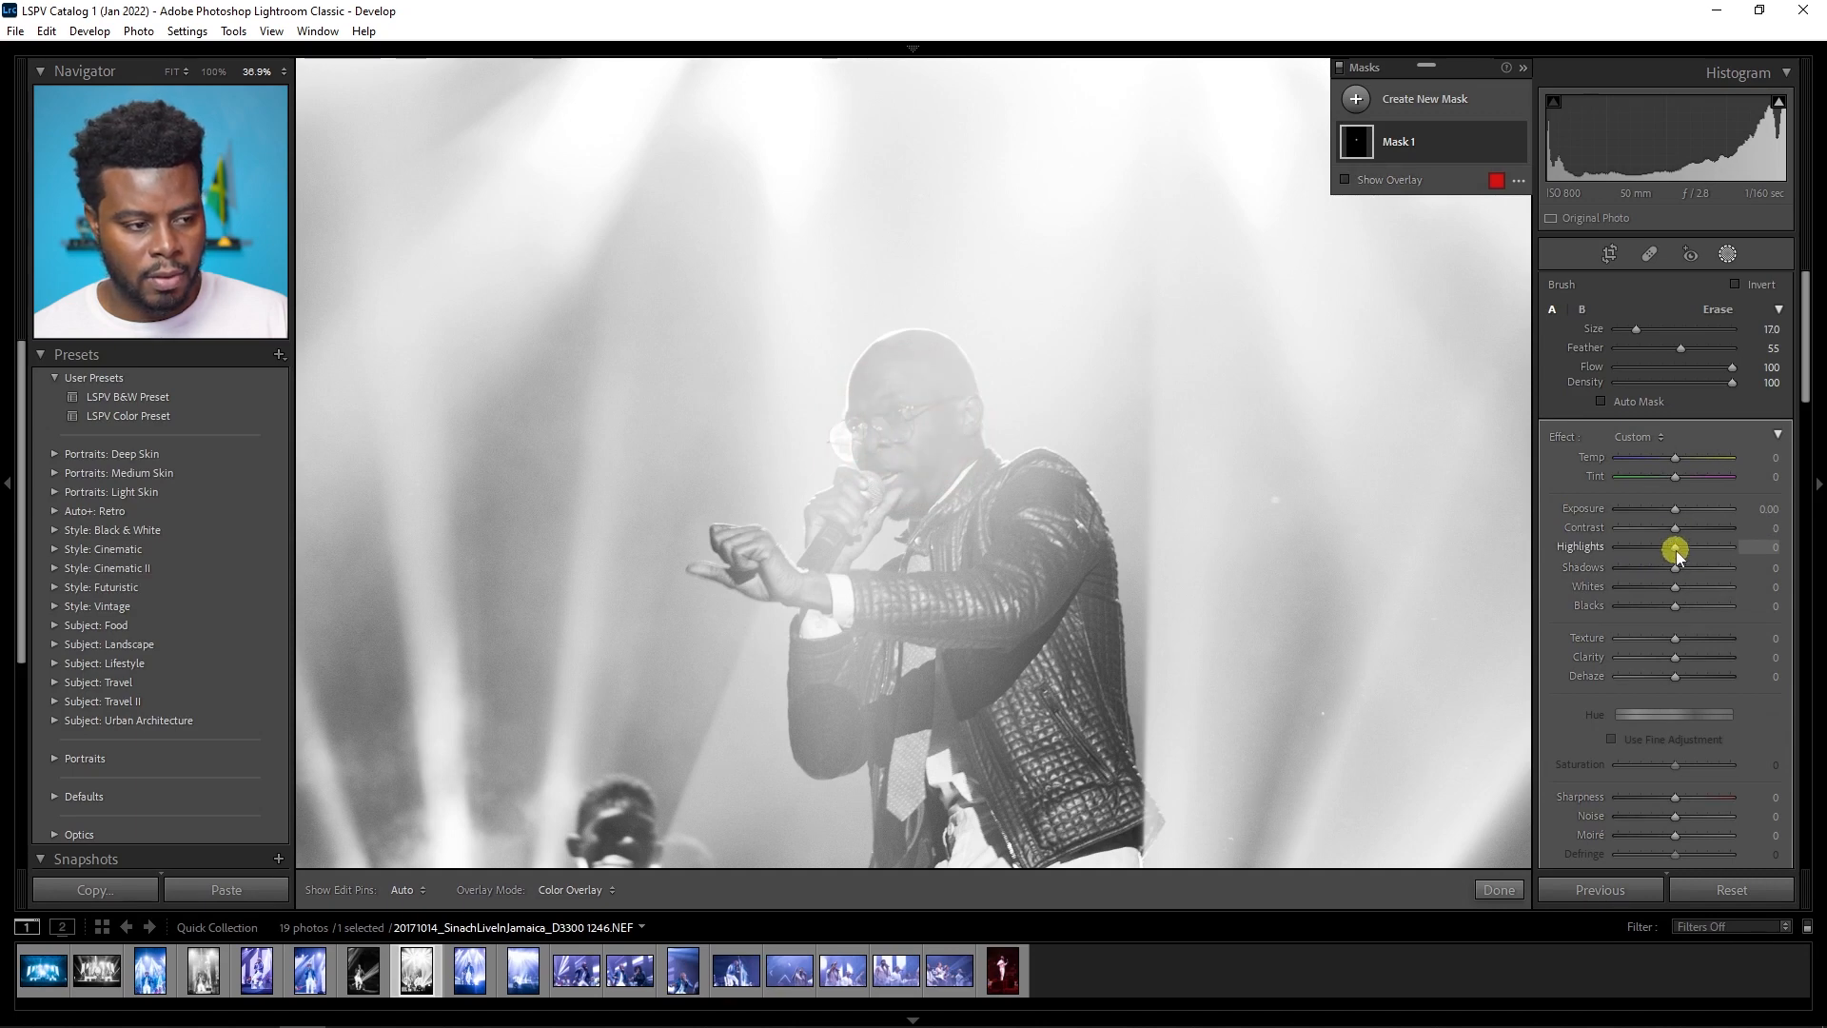
left_click_drag(1662, 549, 1661, 590)
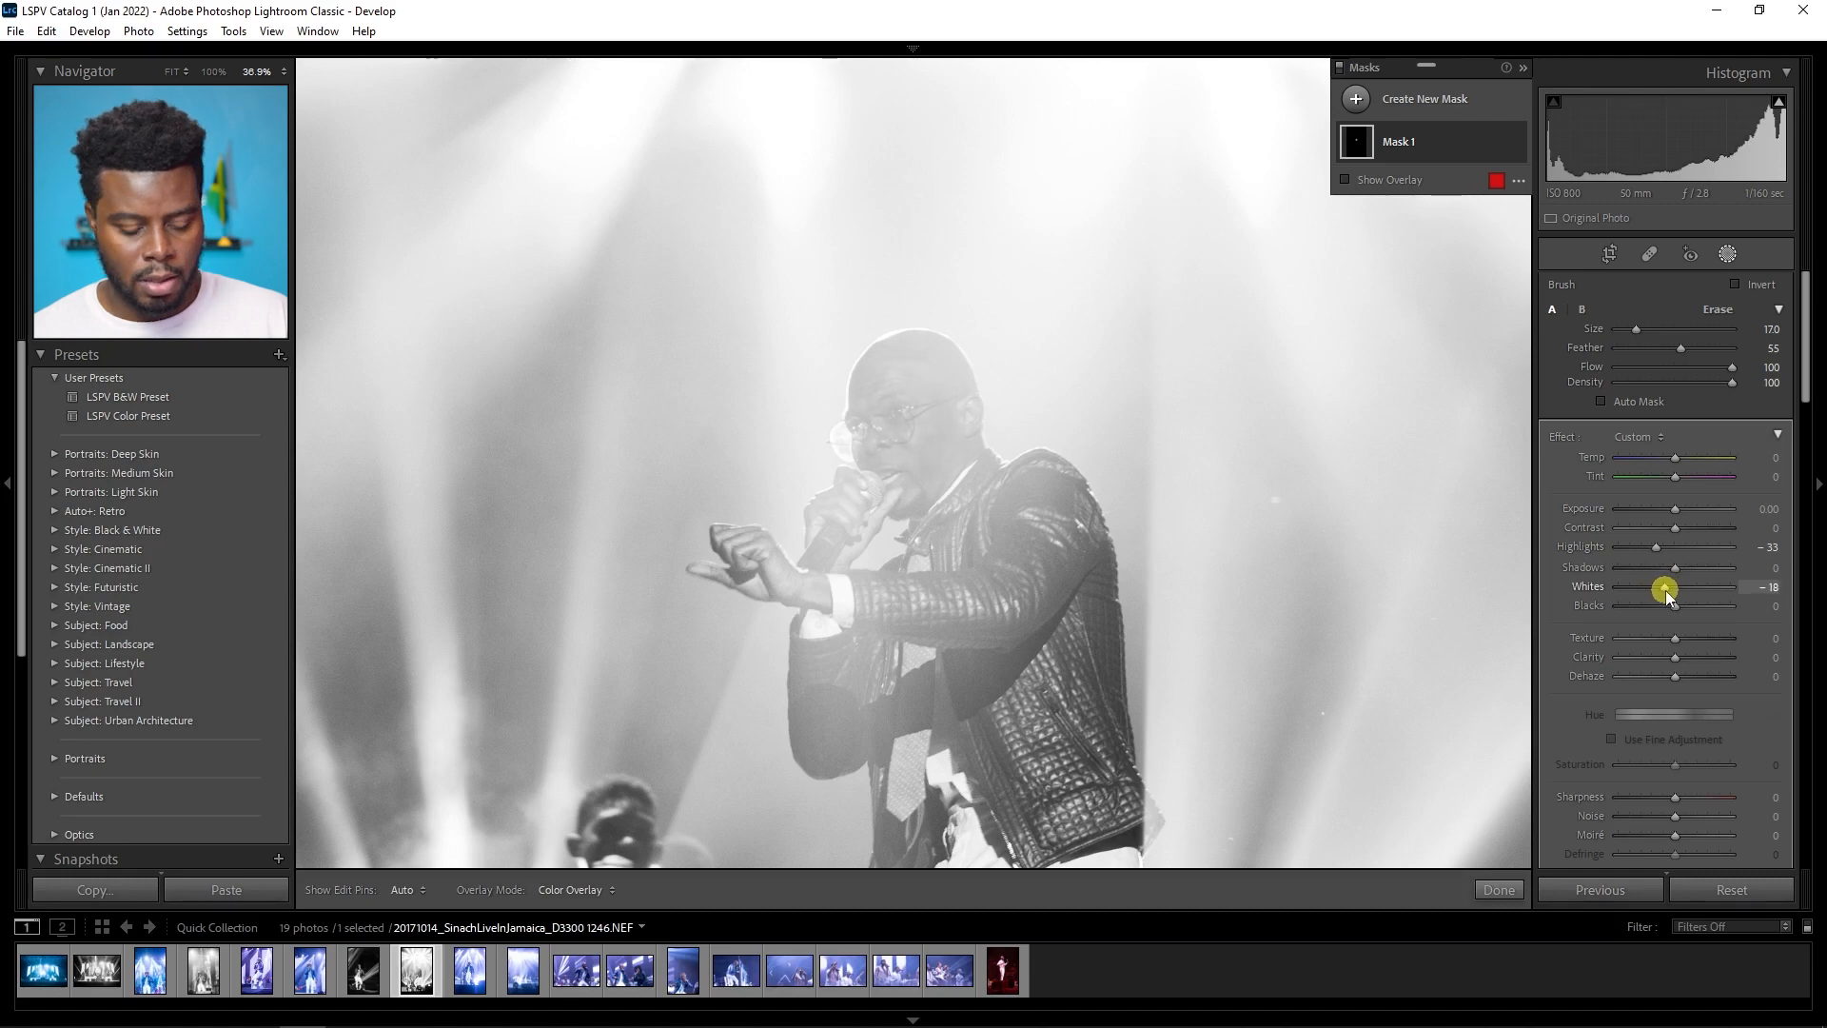
key("k")
key("k")
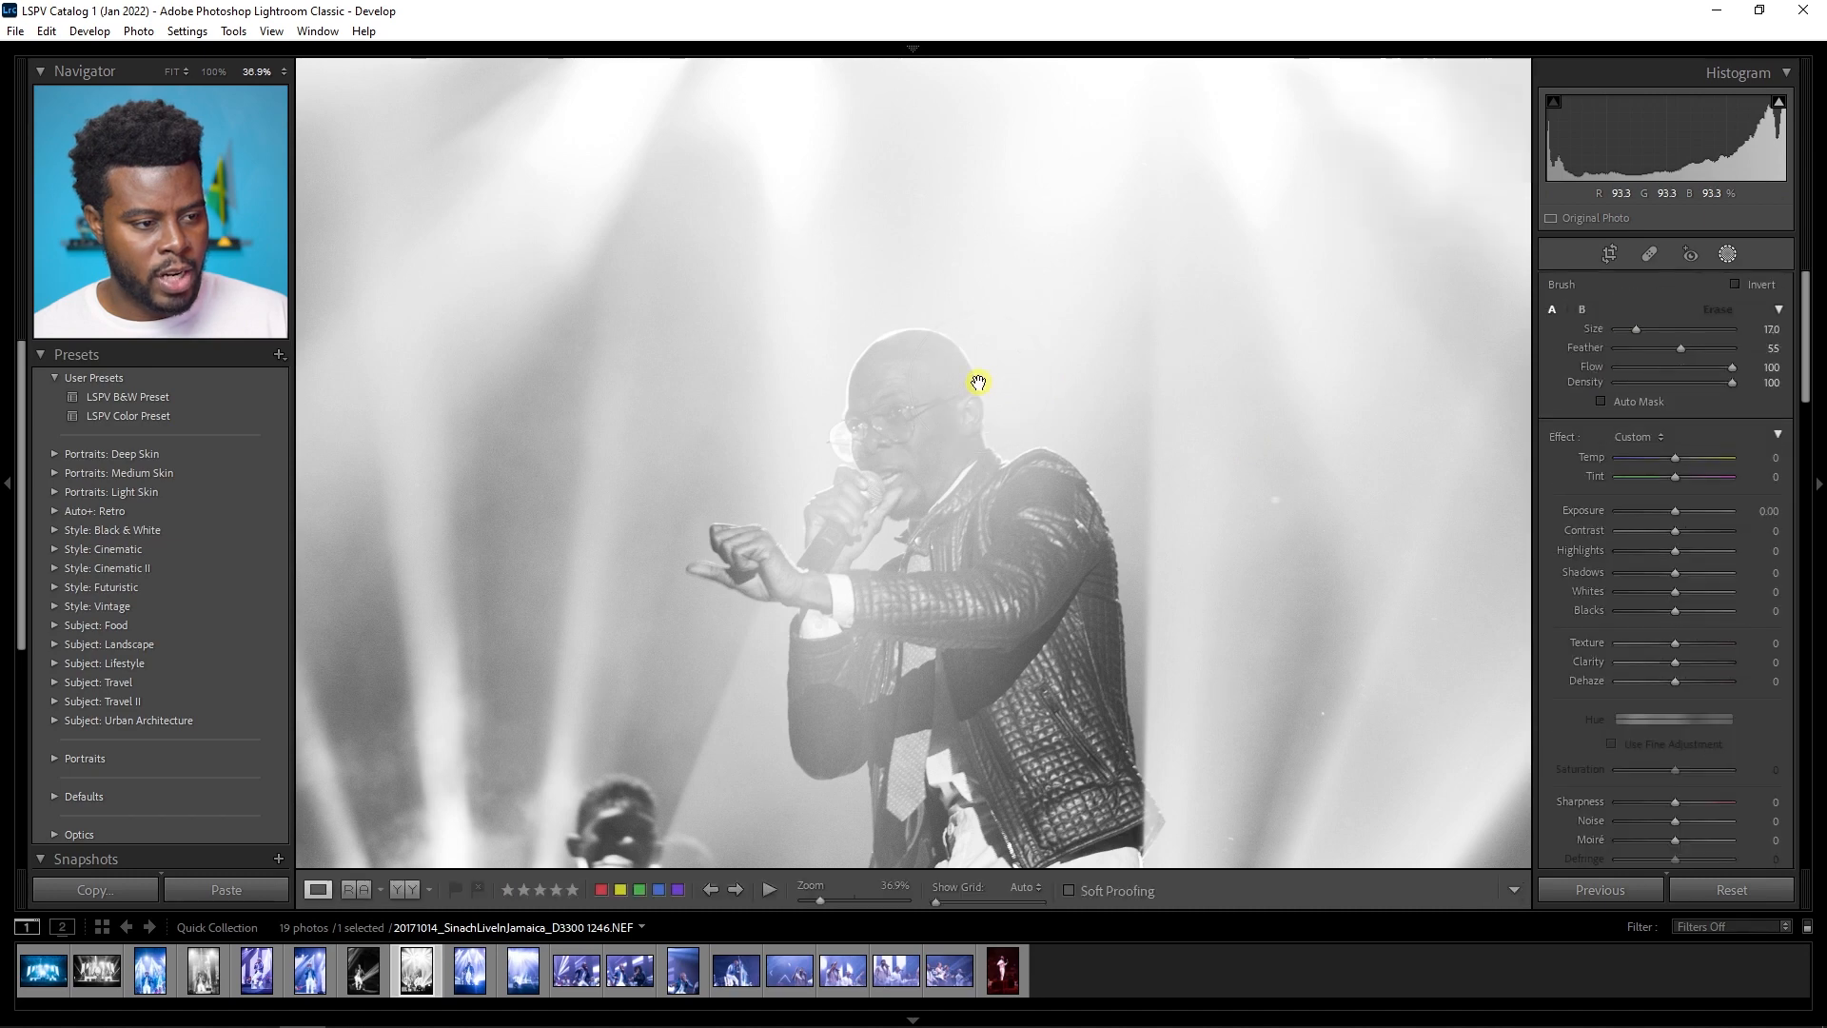
left_click(980, 383)
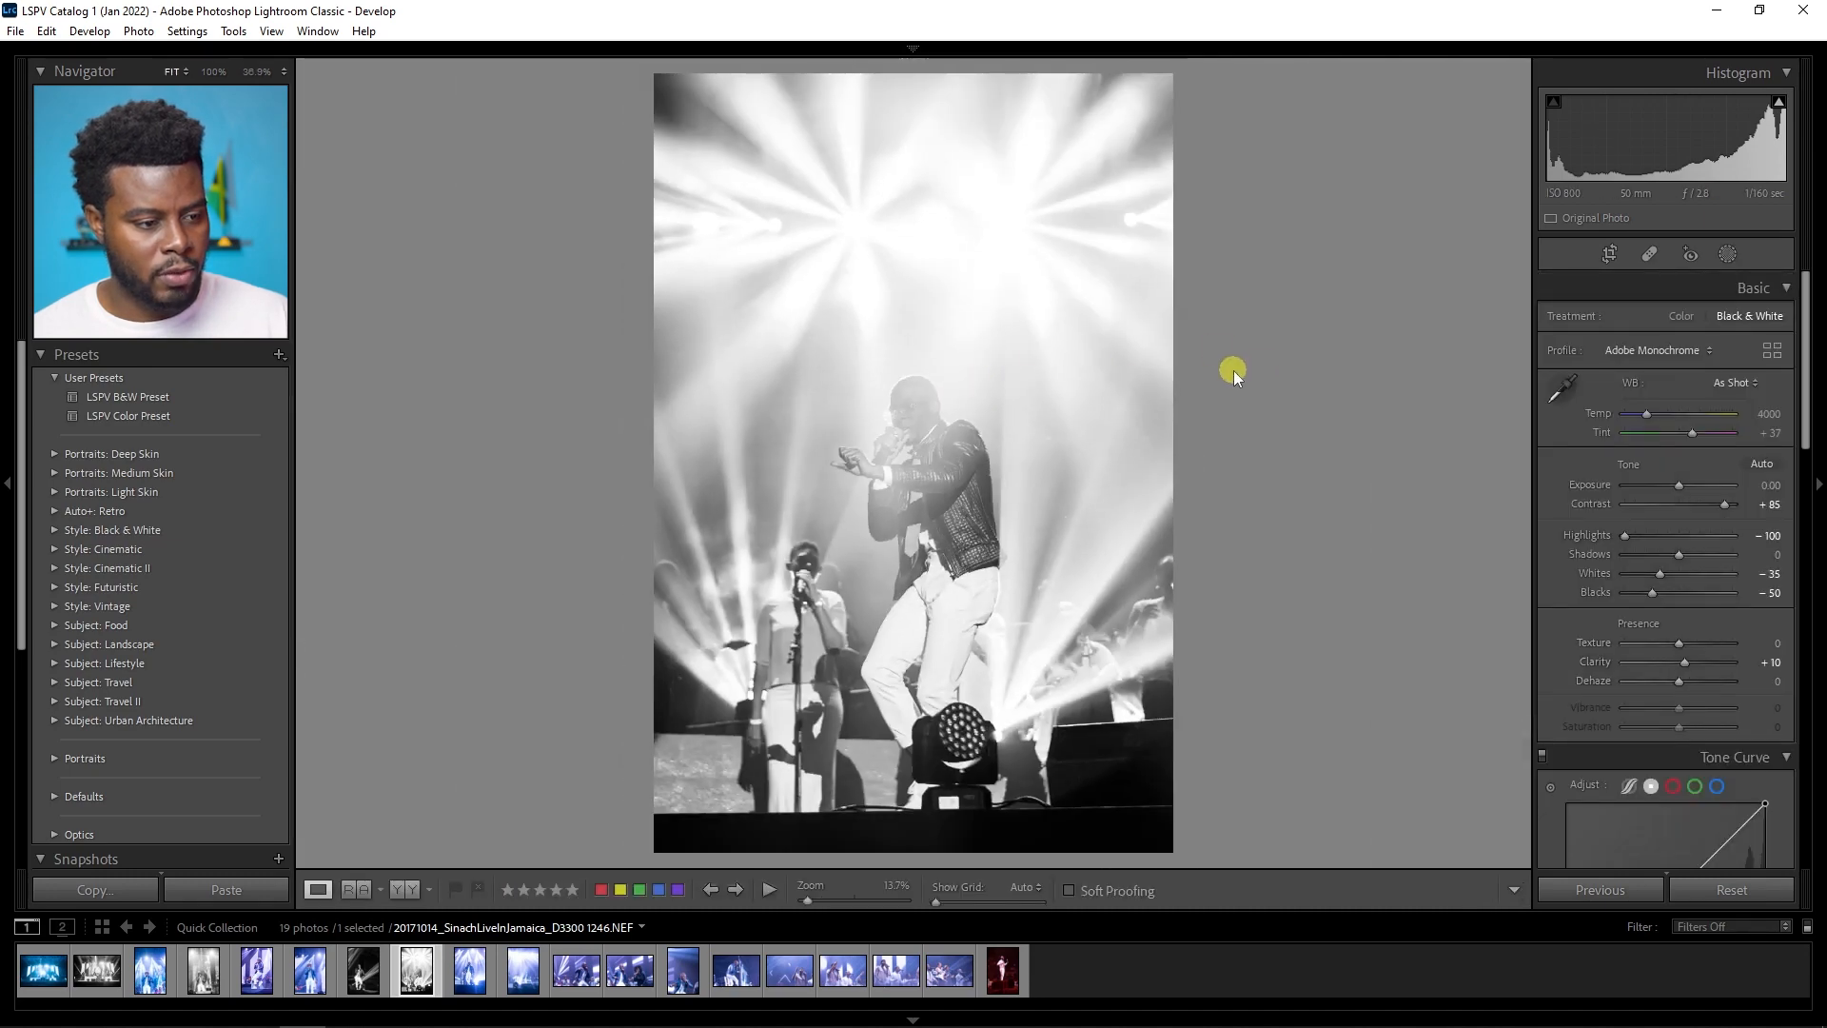
Step: Crop the black-and-white photo tighter around the performers at the original aspect ratio, trimming the dark strip beneath the stage
key("r")
left_click_drag(1170, 846, 1139, 816)
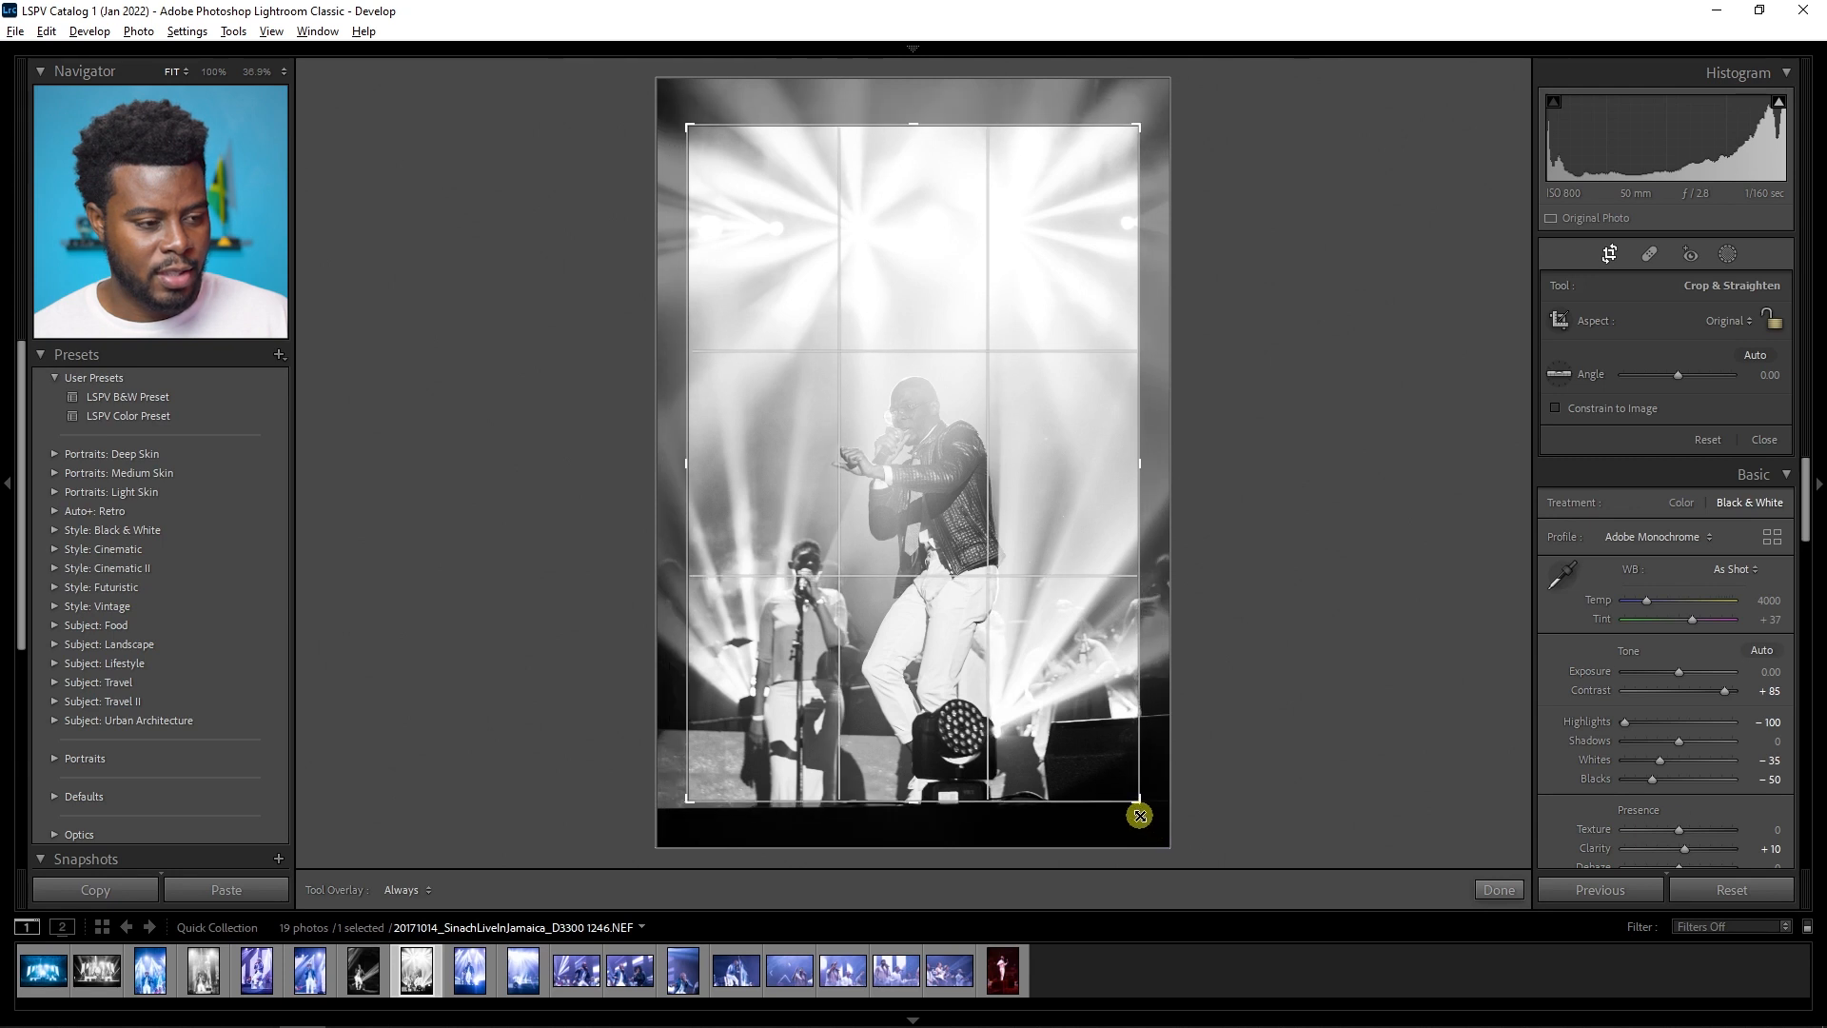
key("Return")
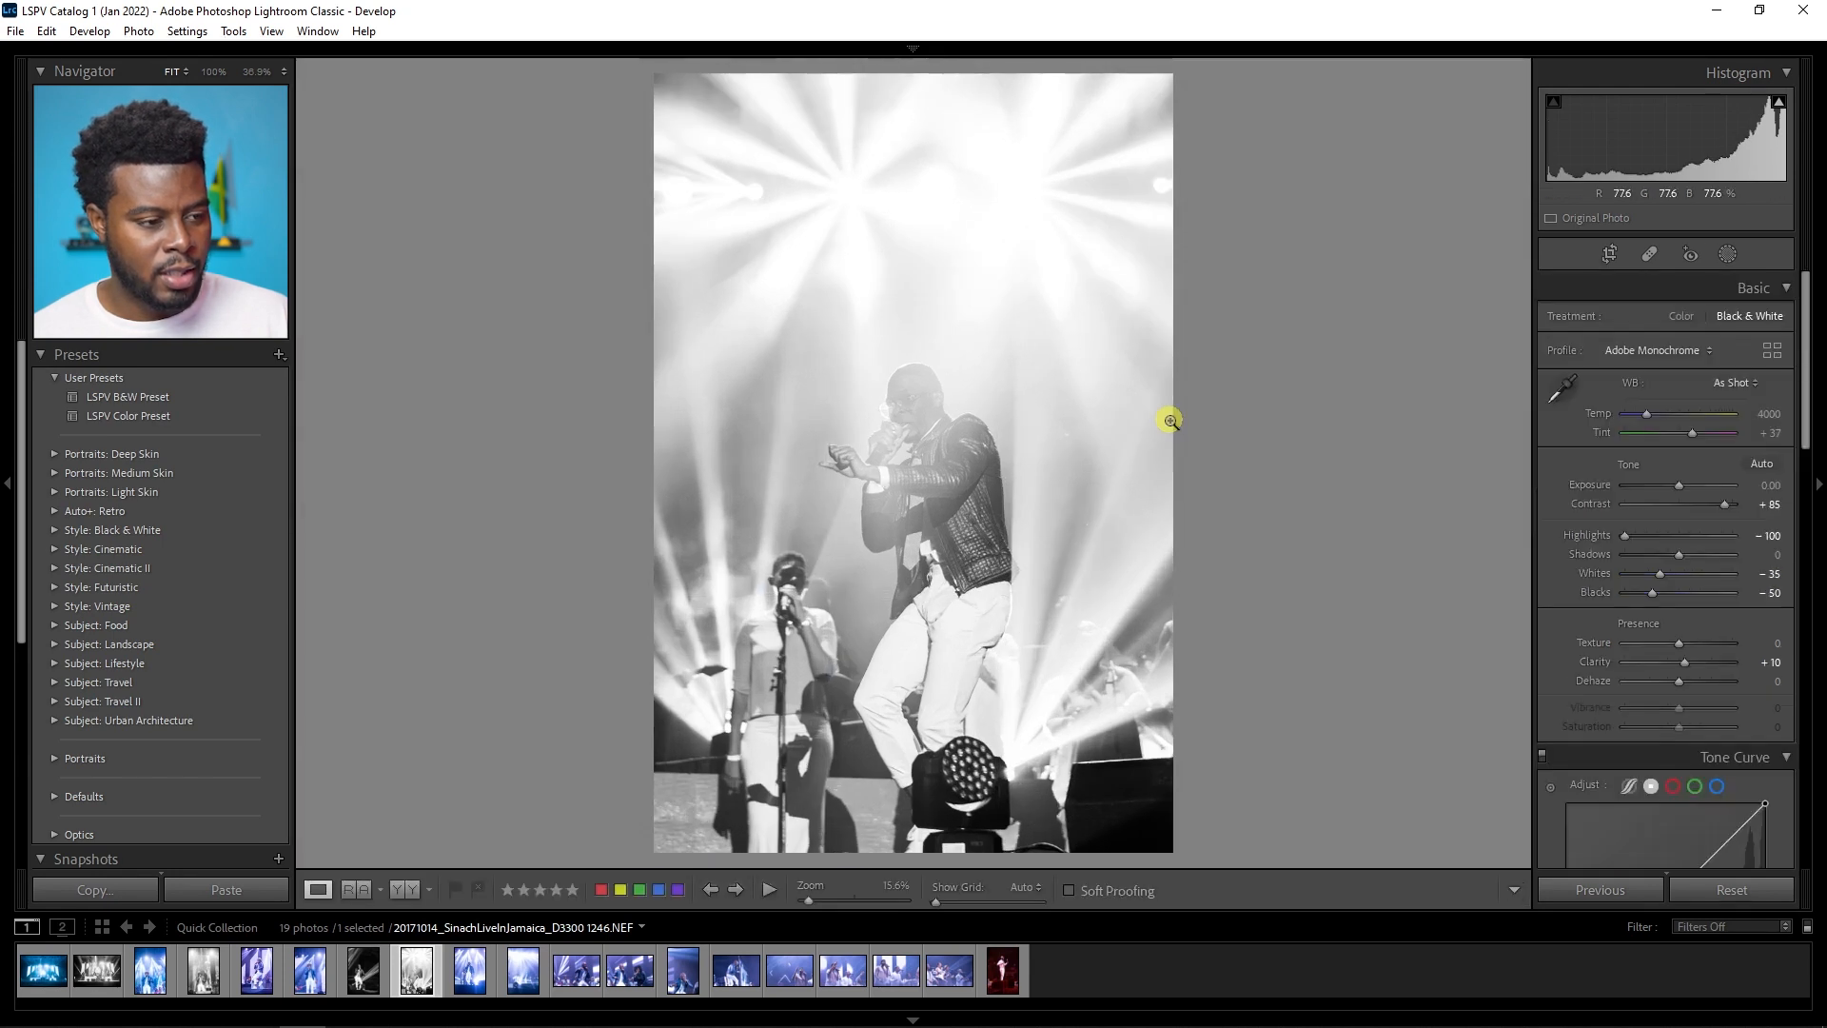
Step: Set Blacks to −70 on the black-and-white photo and compare the edit side by side with the original
key("y")
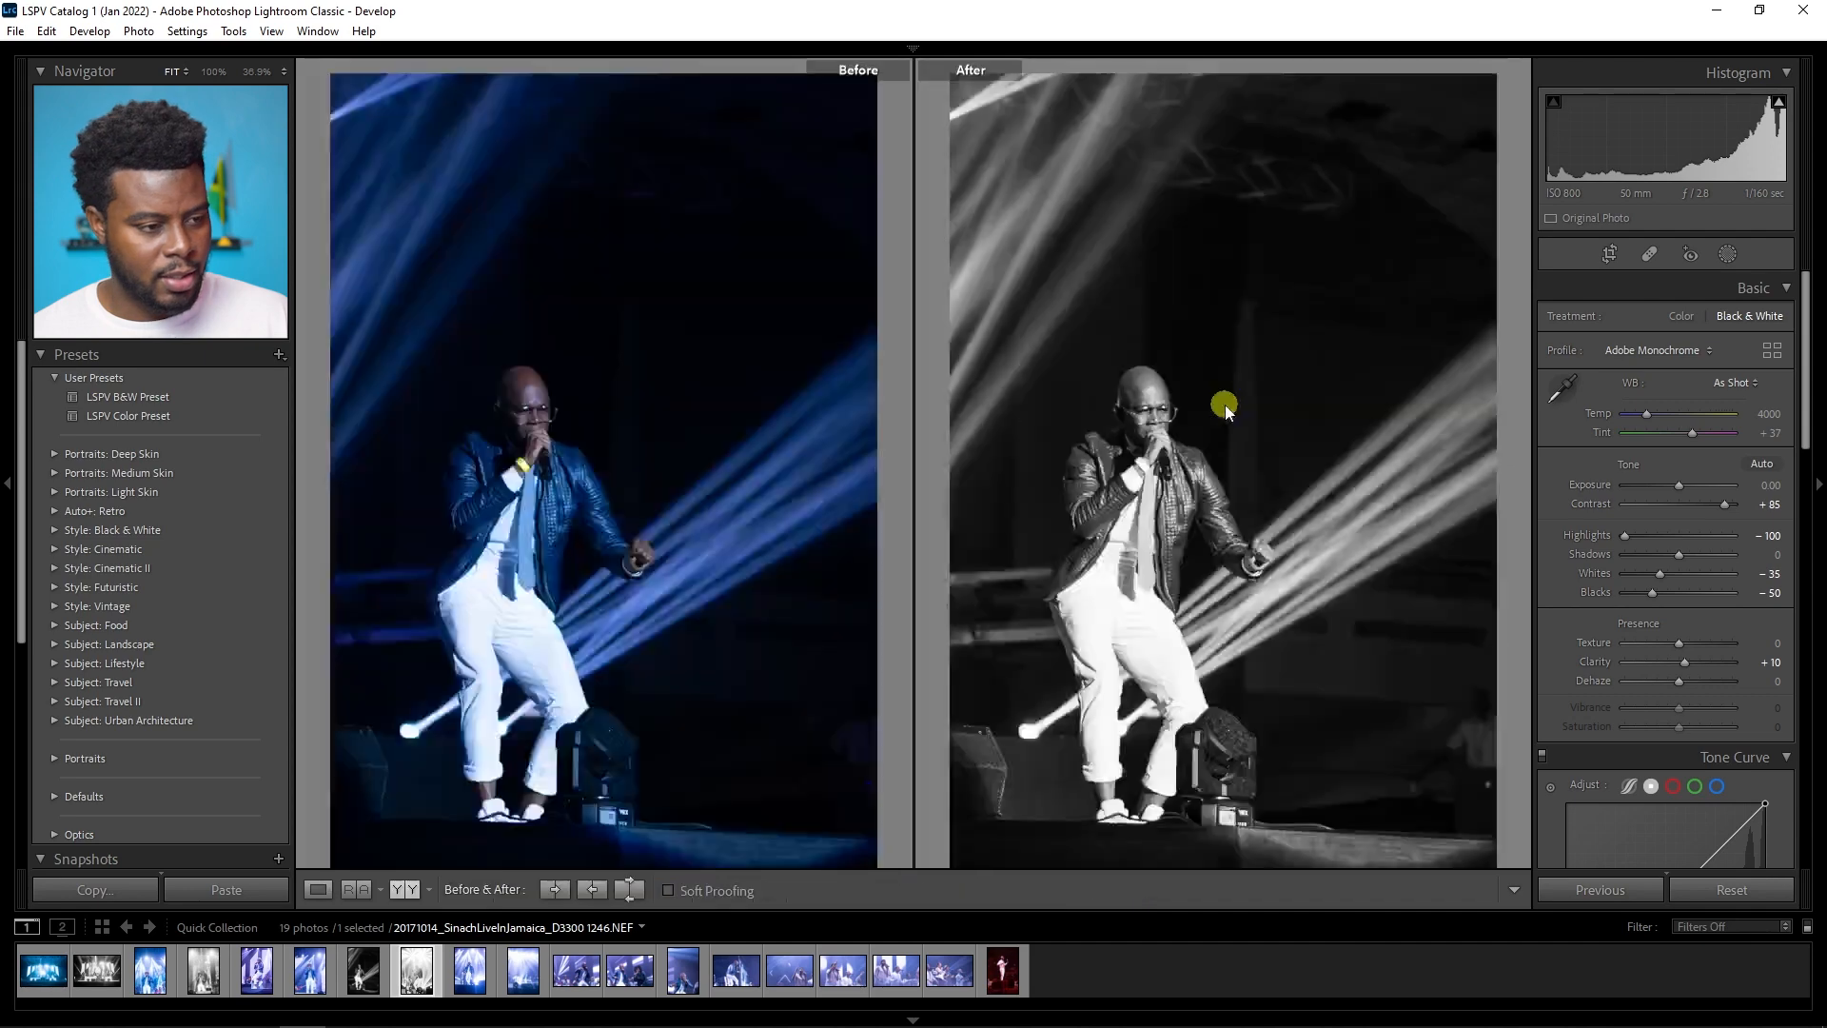
key("y")
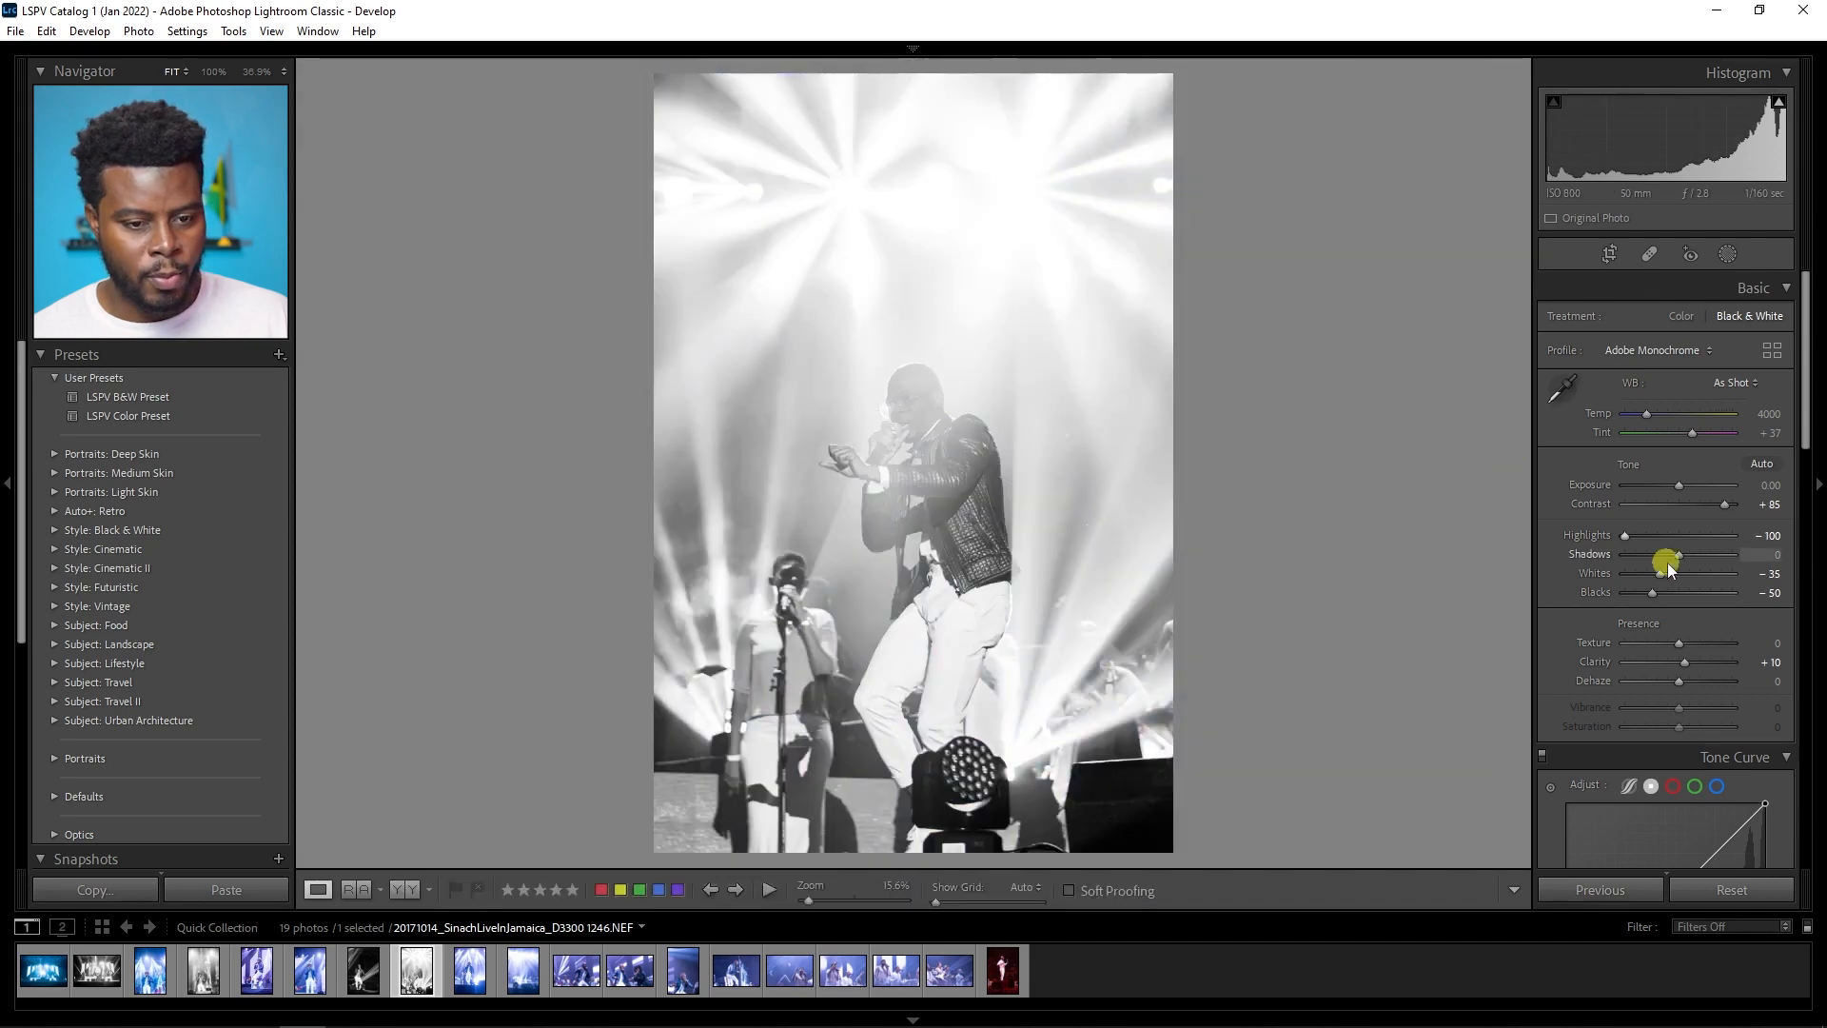
left_click_drag(1654, 592, 1647, 590)
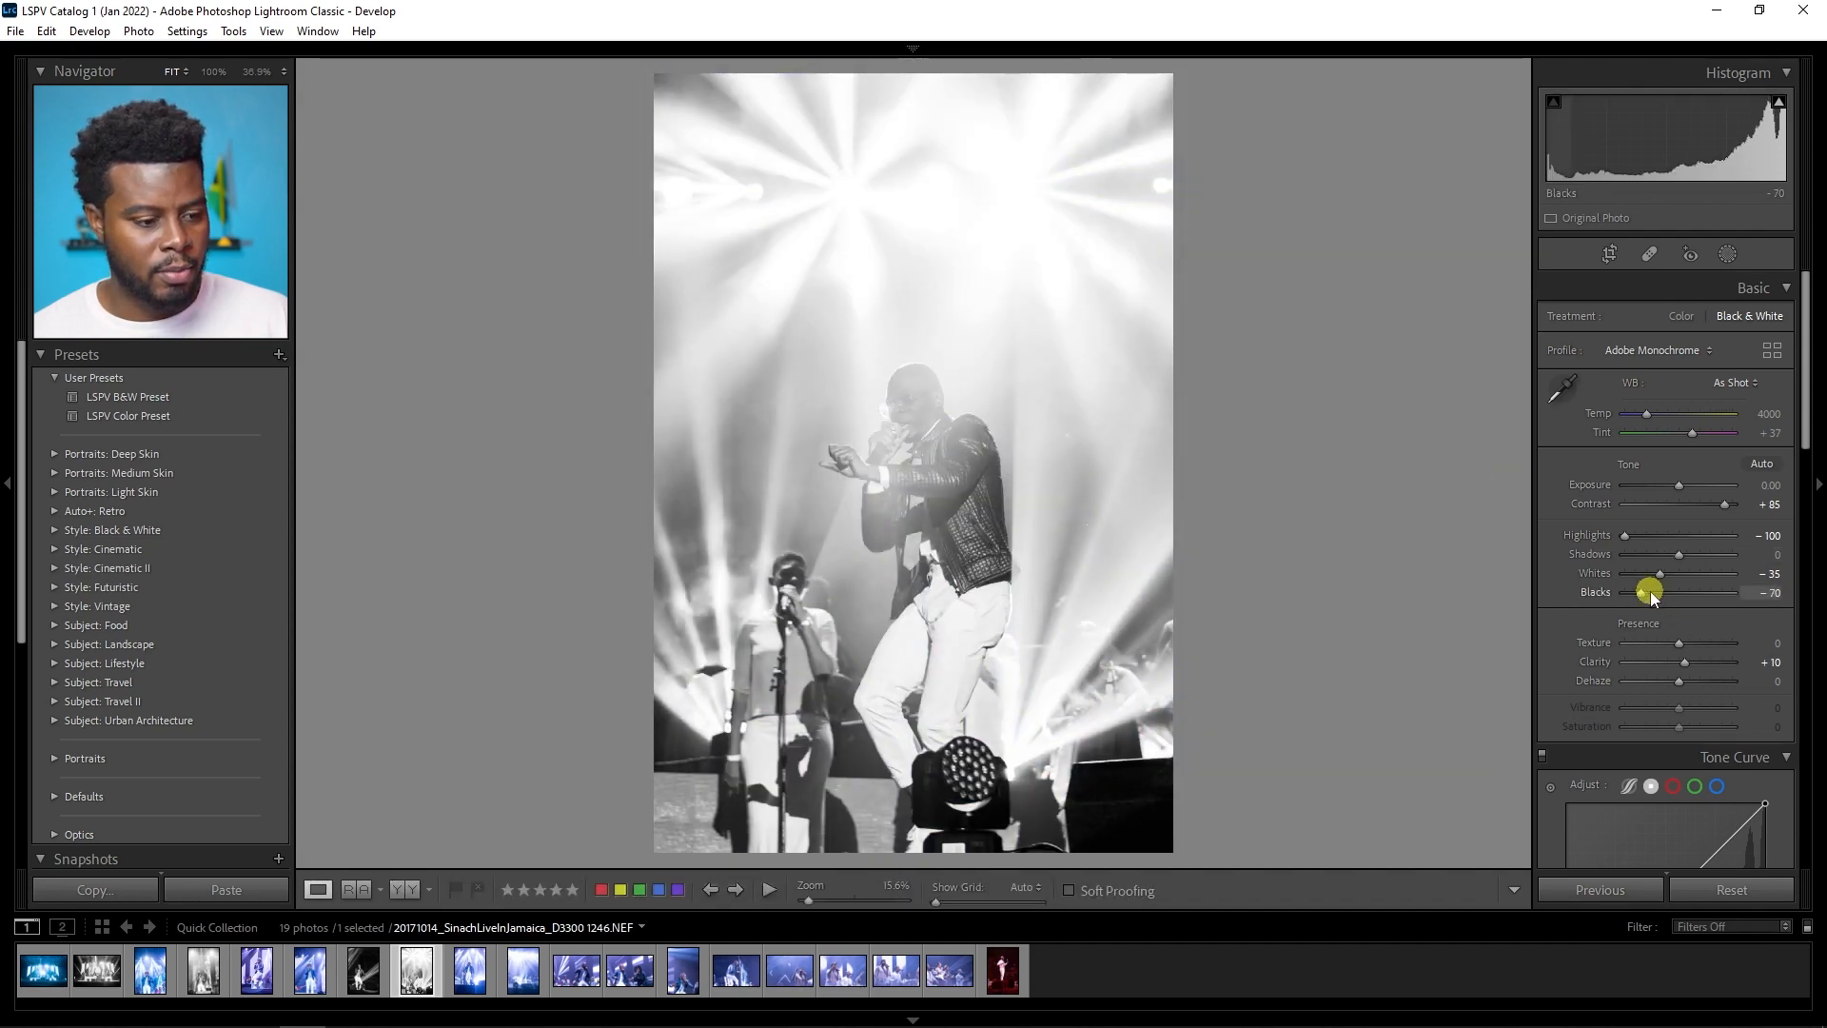
key("y")
key("y")
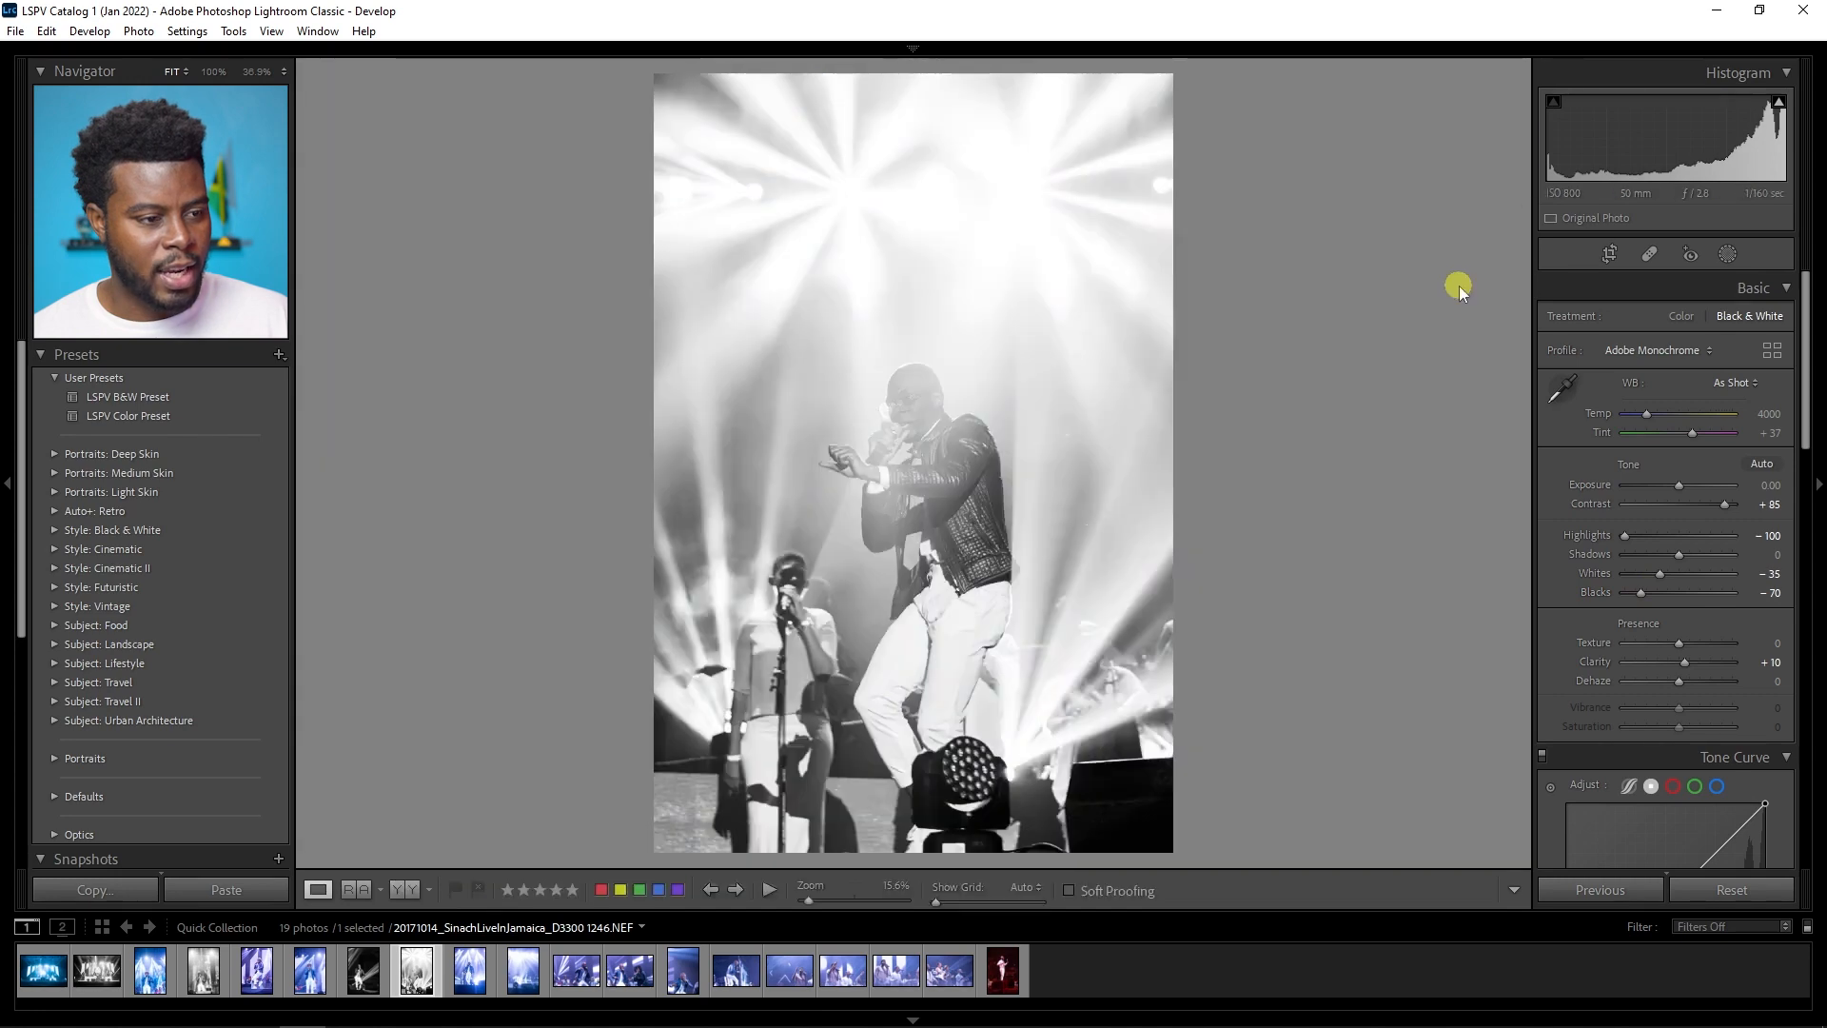
key("y")
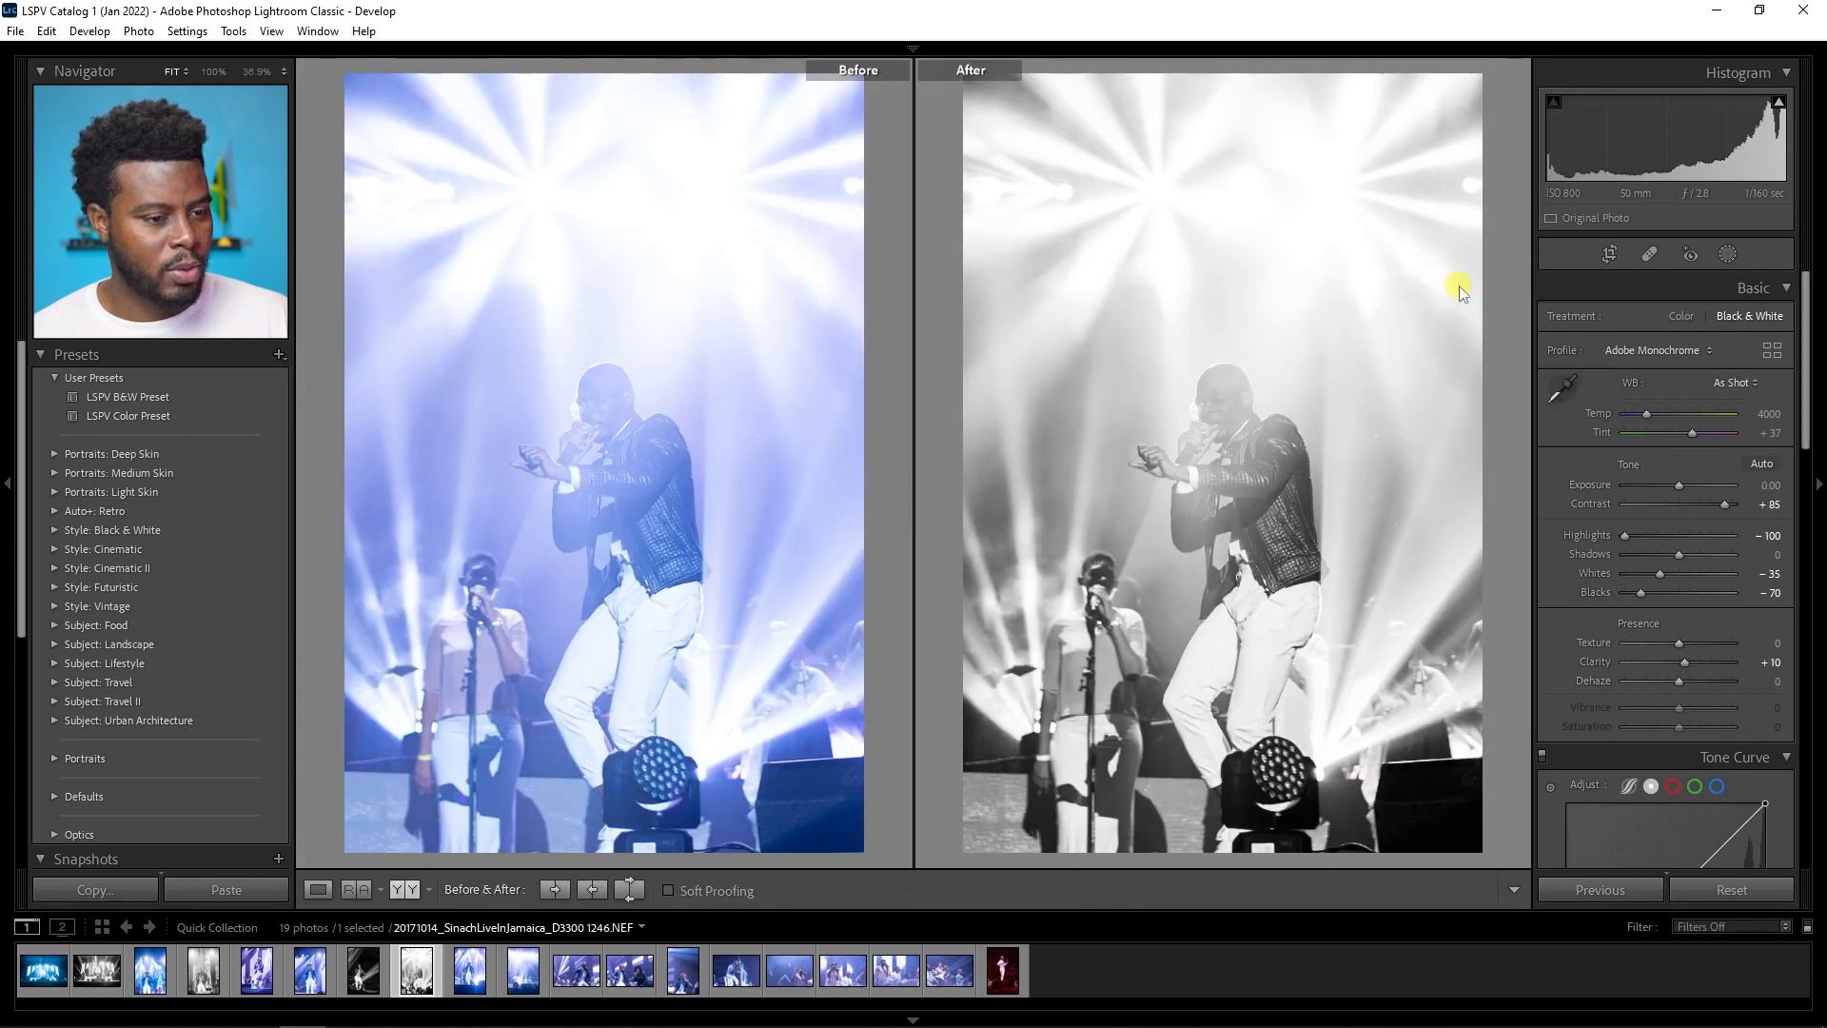
key("y")
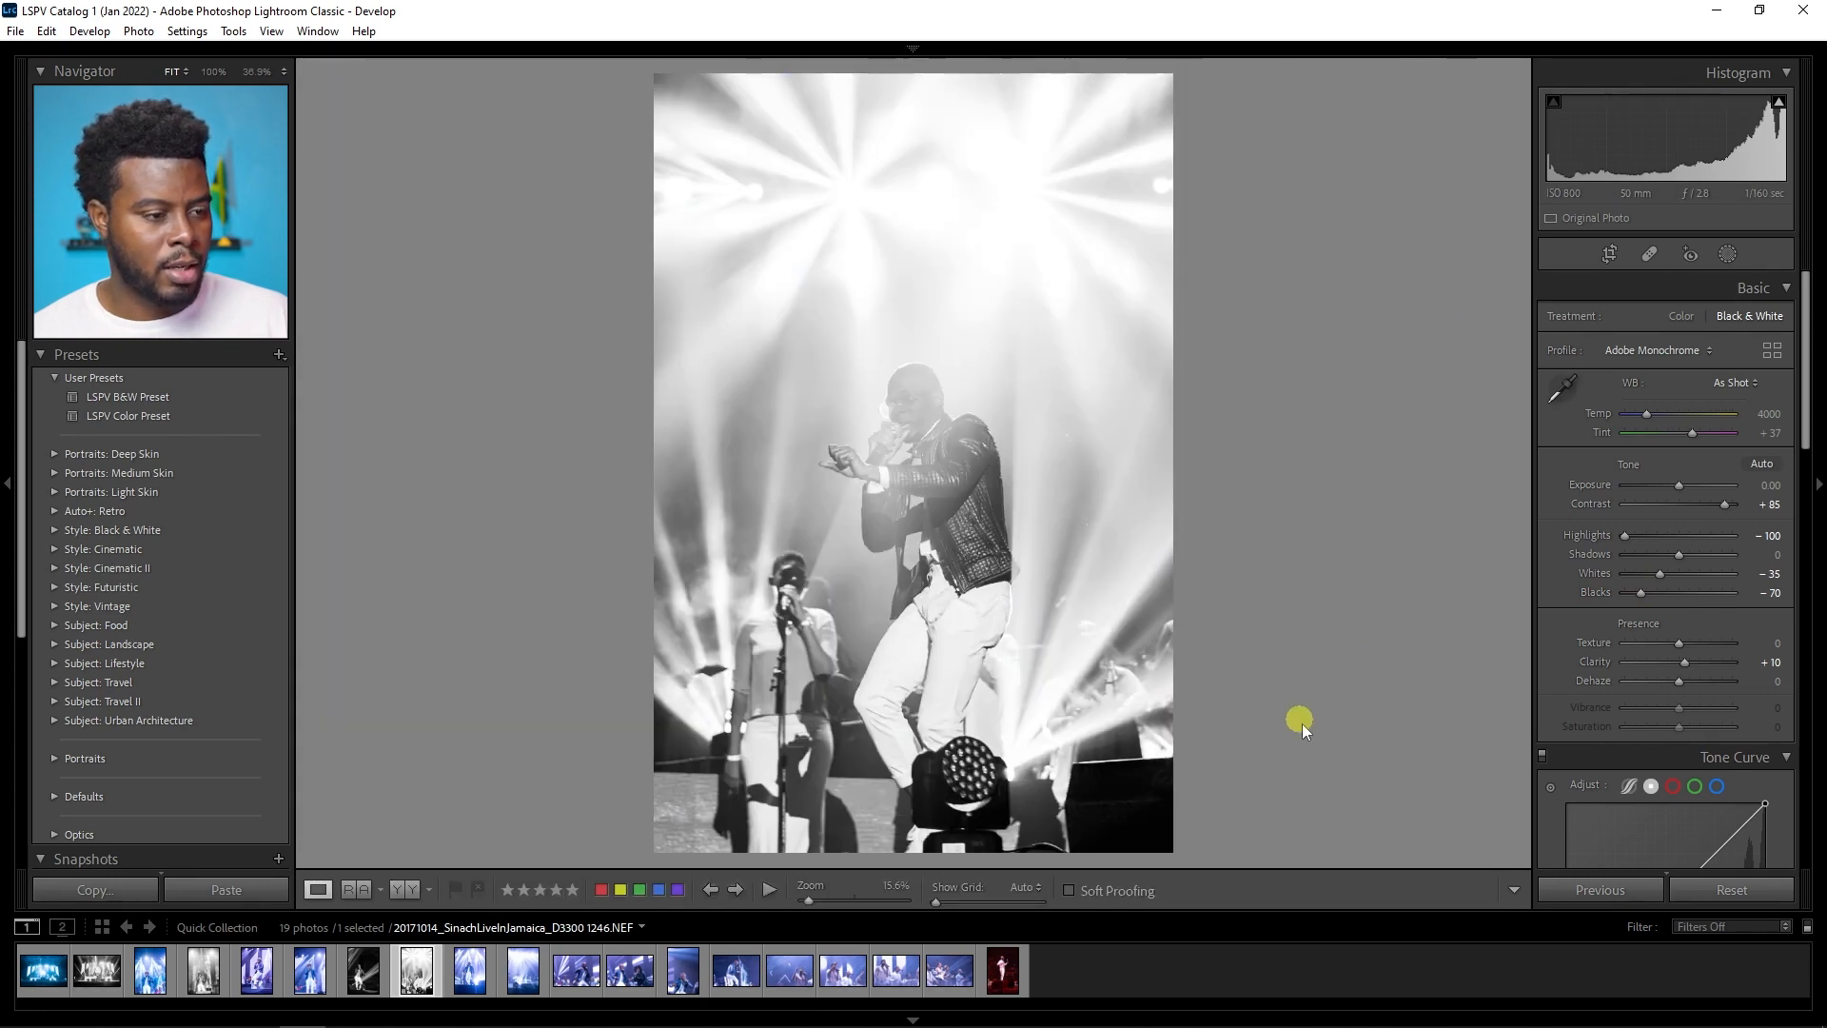
Step: Apply the LSPV Color Preset to photo 1252.NEF and set Shadows to +60, Exposure to +0.30, Highlights to −37 and Whites to −11
left_click(478, 973)
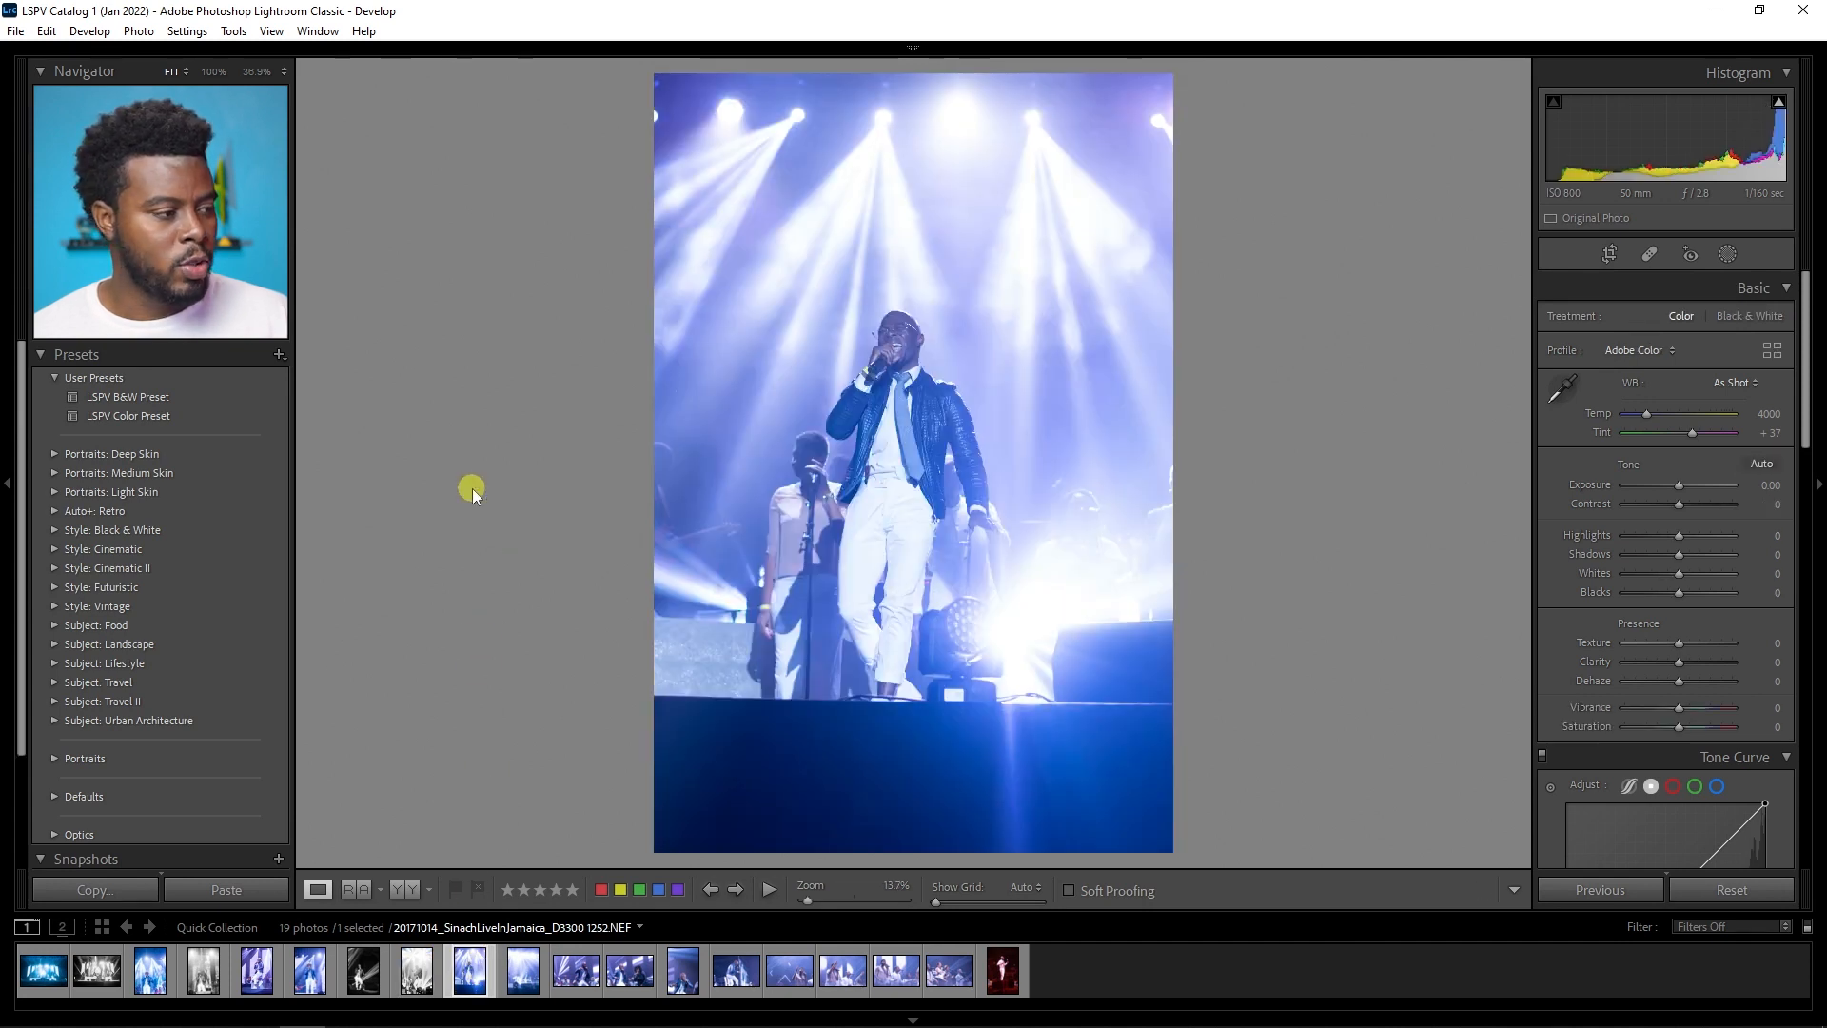
left_click(255, 416)
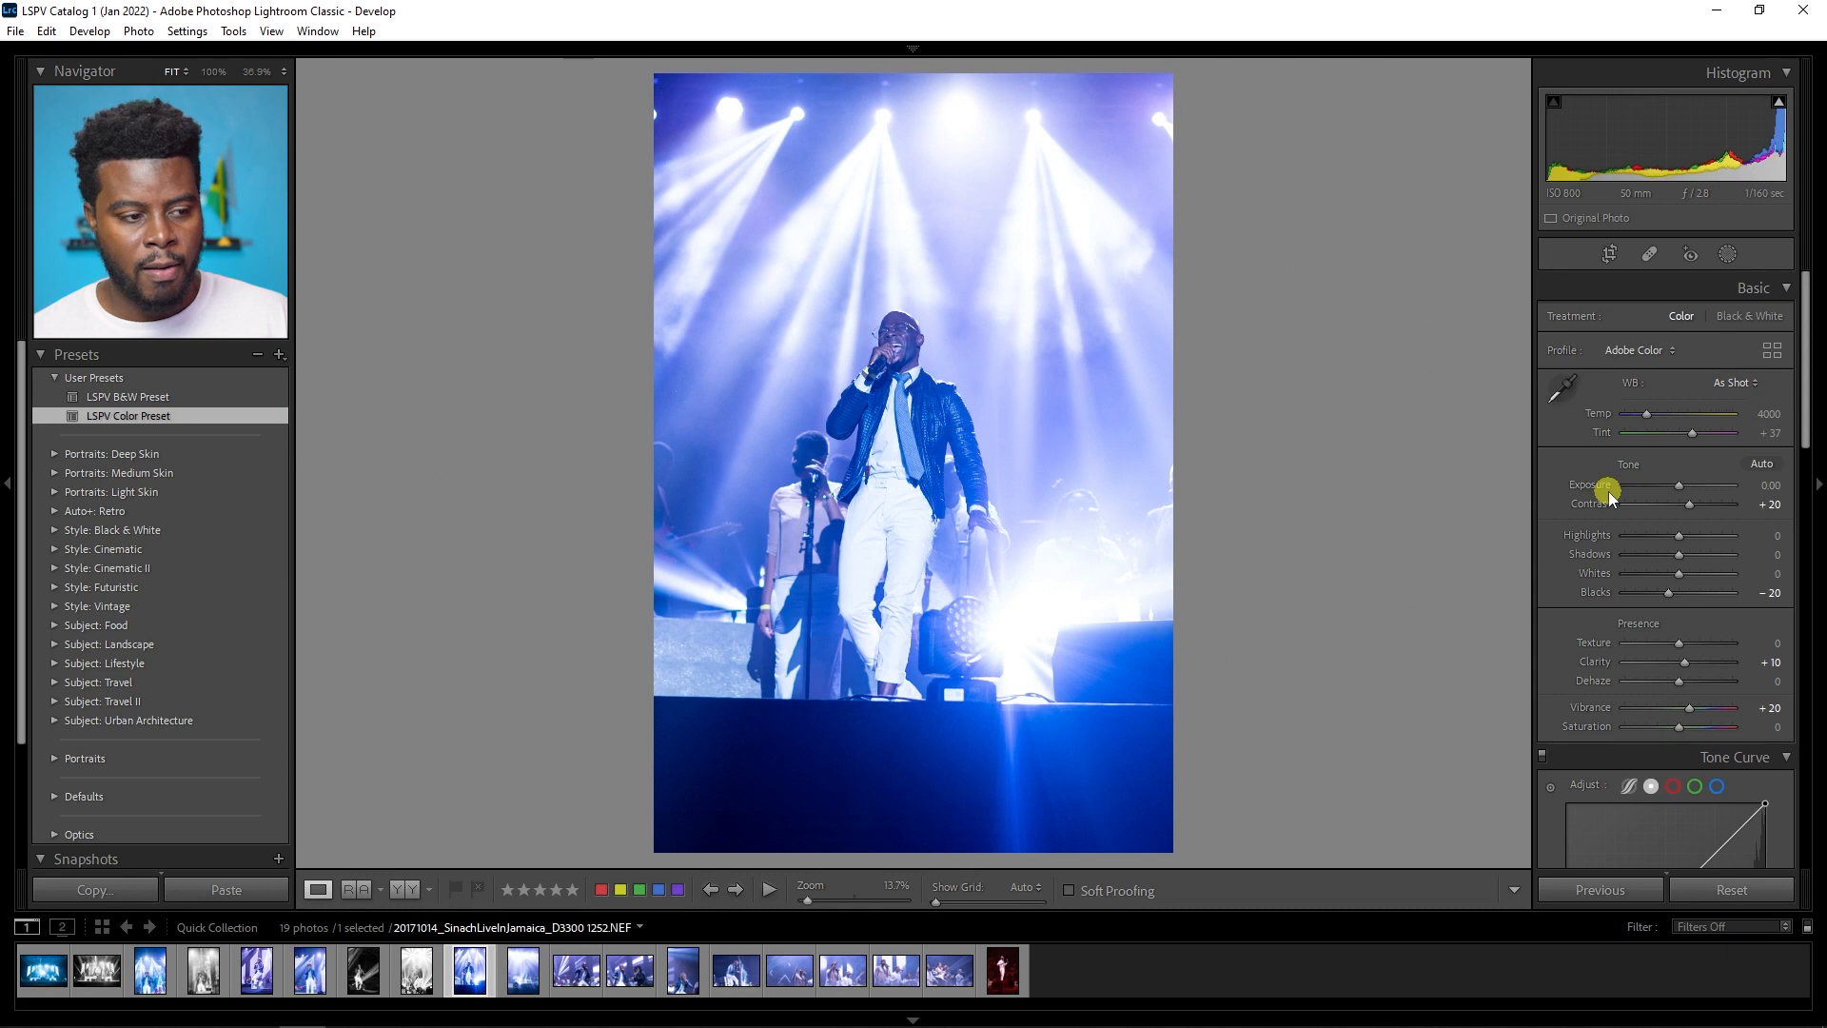
left_click_drag(1679, 555, 1711, 557)
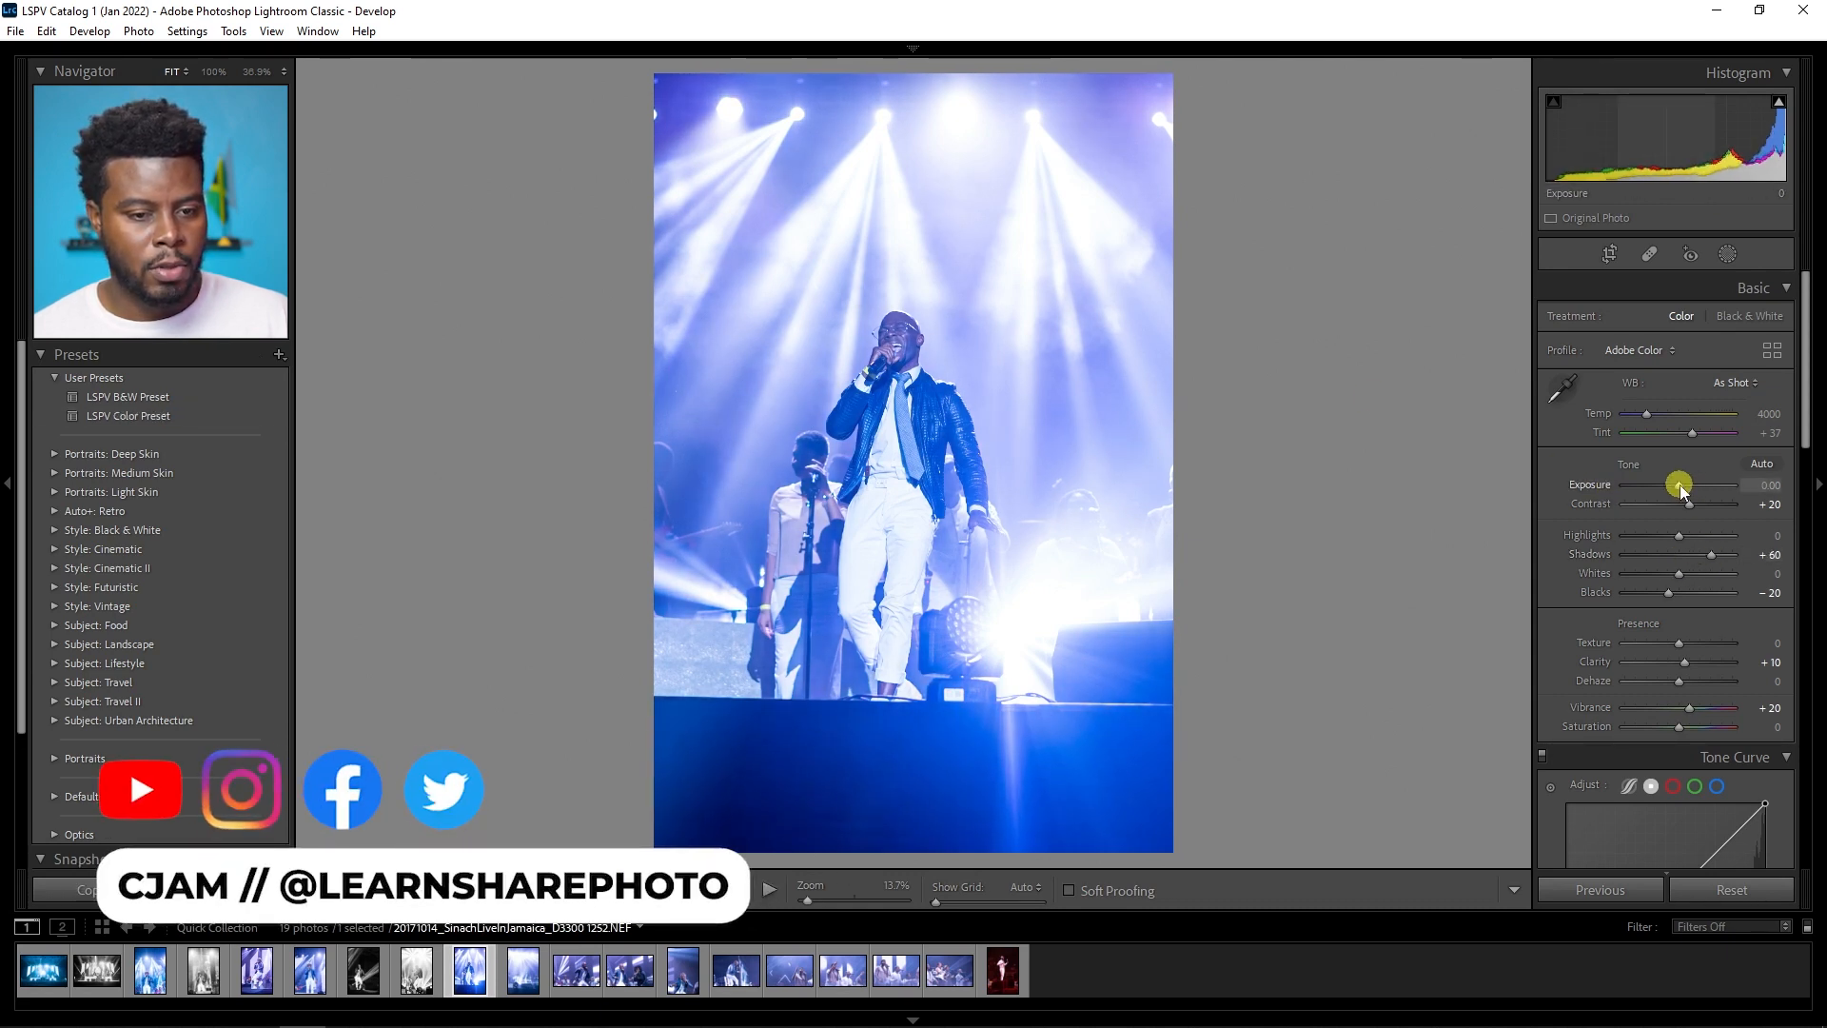
left_click_drag(1681, 489, 1671, 571)
Step: Crop photo 1252.NEF tighter at the original aspect ratio, trimming the dark stage front, and rotate it slightly to straighten it
key("r")
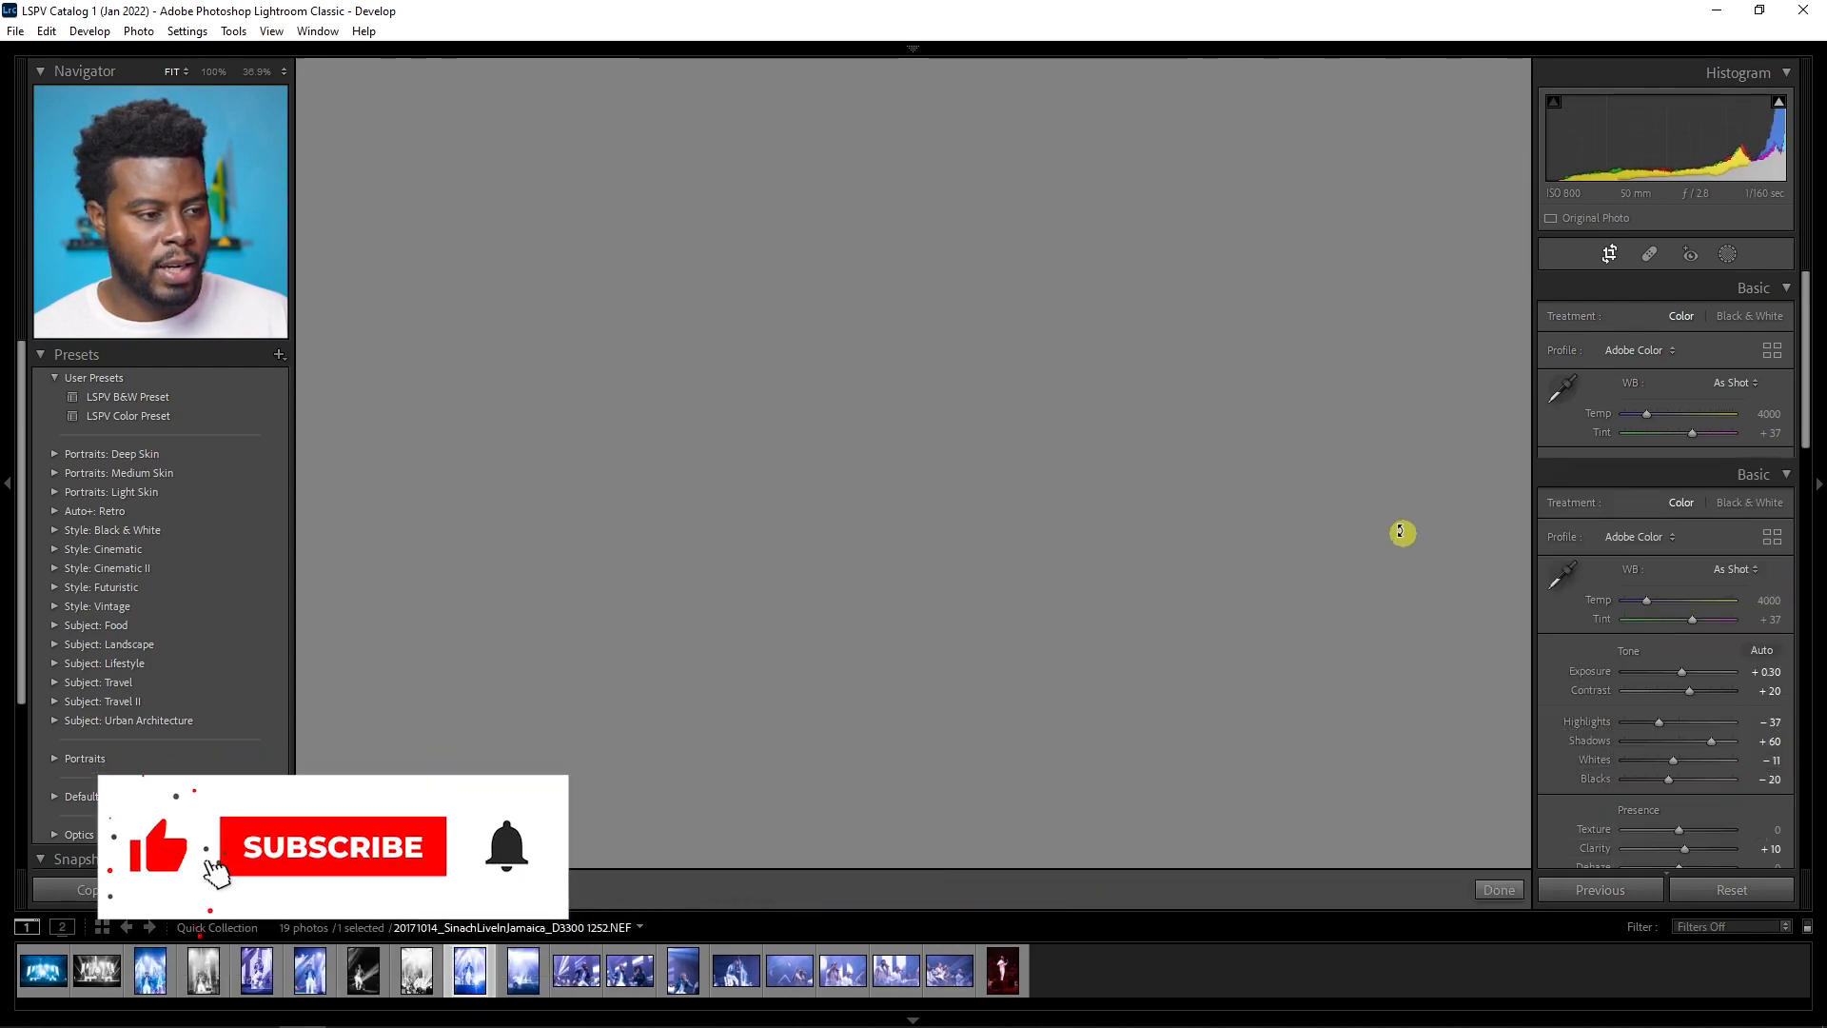
mouse_move(1162, 848)
left_mouse_down()
mouse_move(1114, 771)
mouse_move(1186, 852)
left_mouse_up()
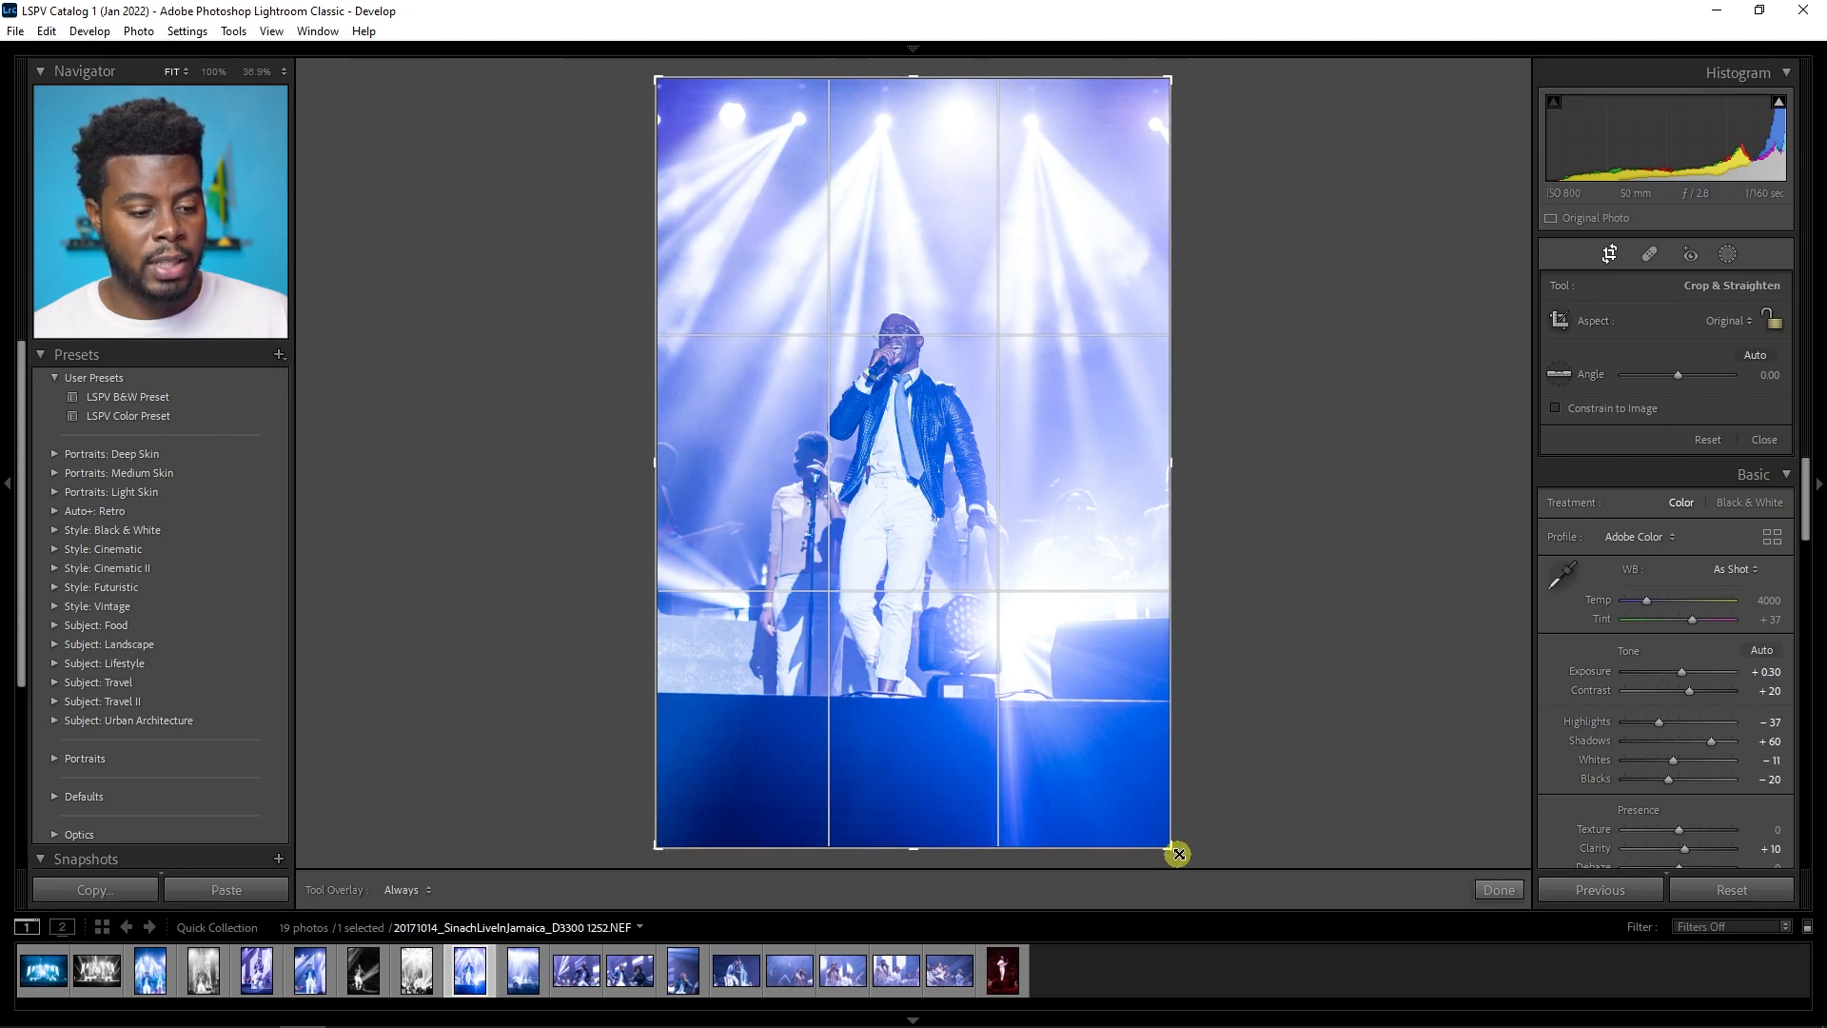
left_click_drag(1175, 848, 1150, 830)
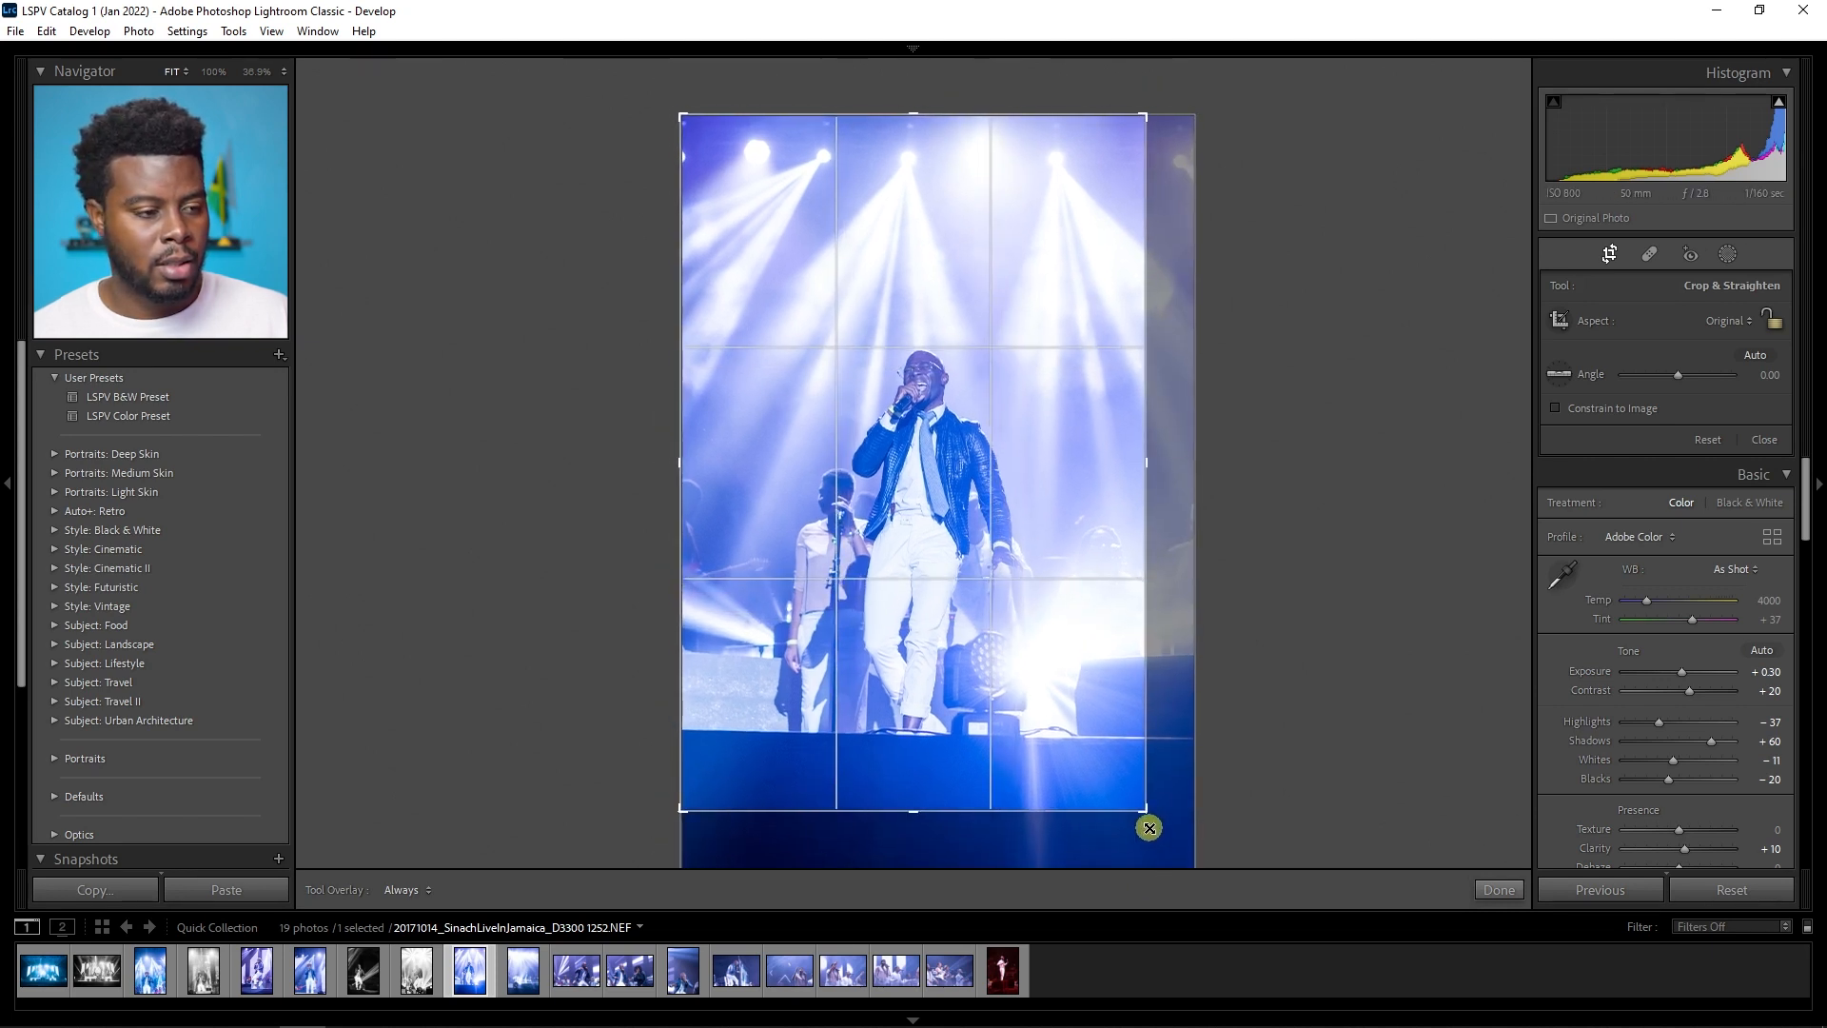
left_click_drag(1280, 483, 1285, 464)
key("Return")
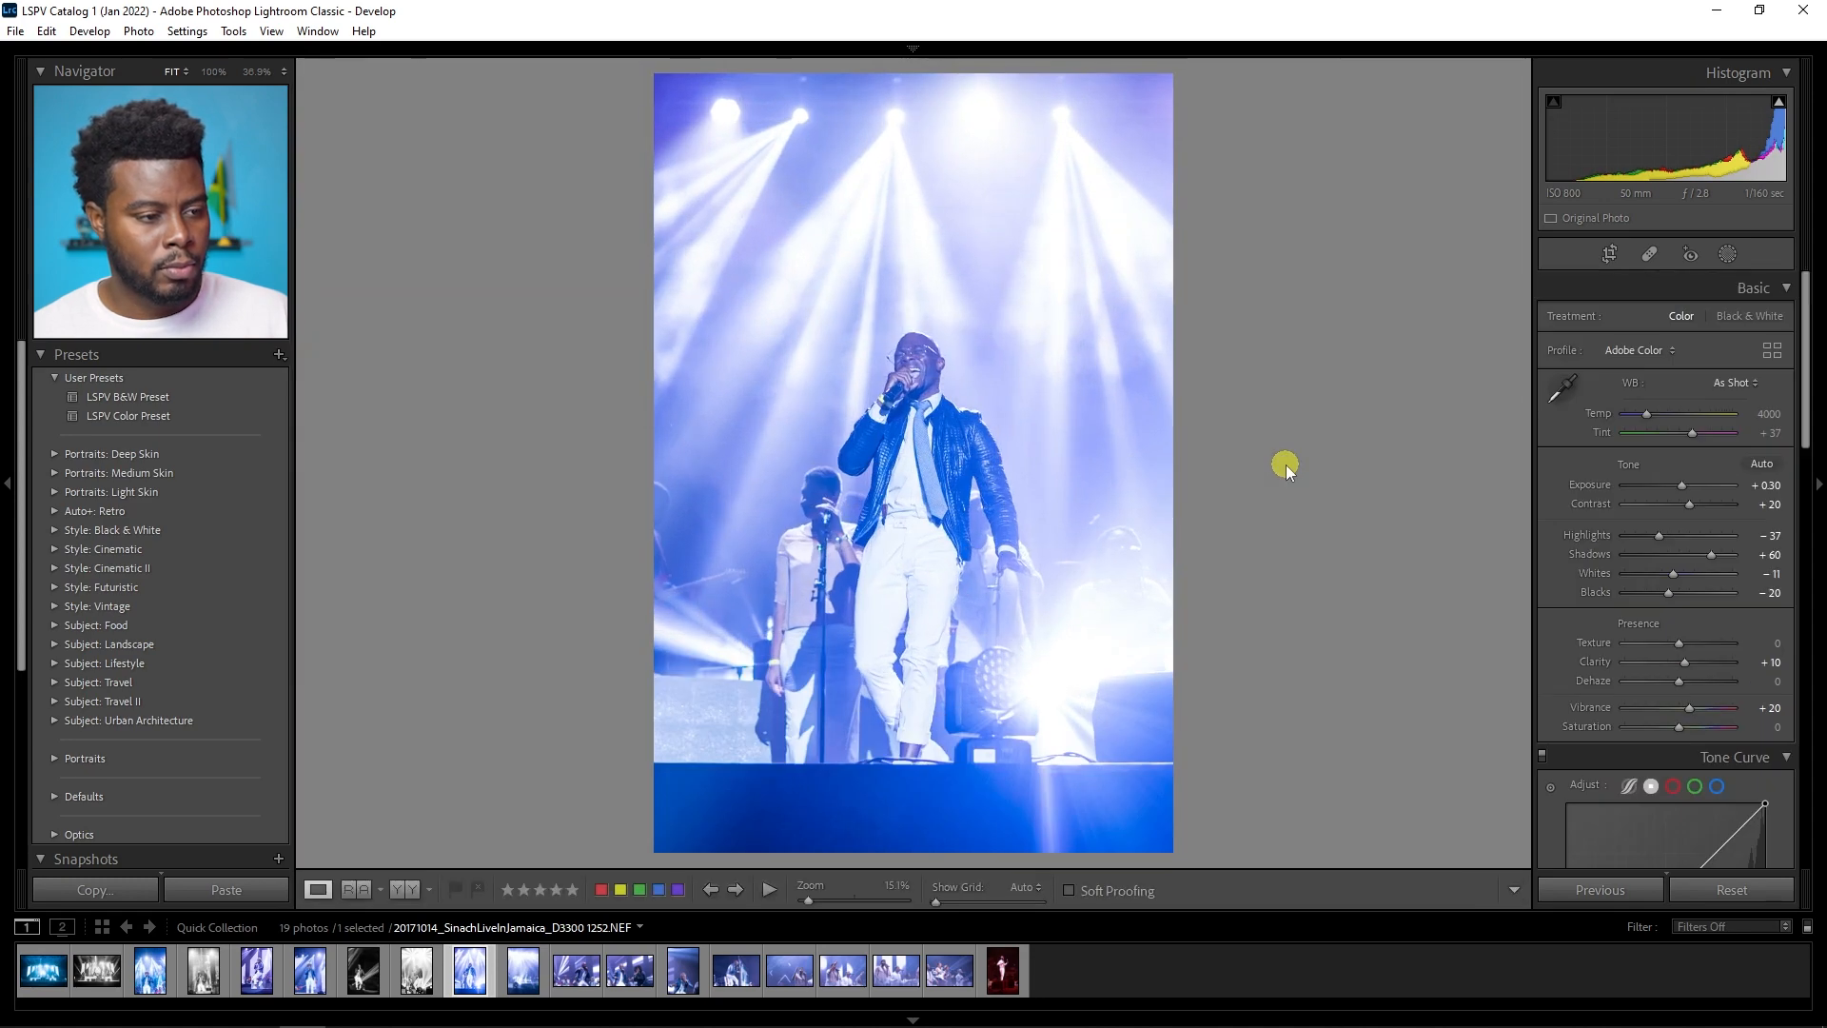
Step: Reposition the singer within the crop and fine-tune the straightening to an angle of −1.19
key("r")
left_click_drag(1056, 407, 1043, 406)
key("Return")
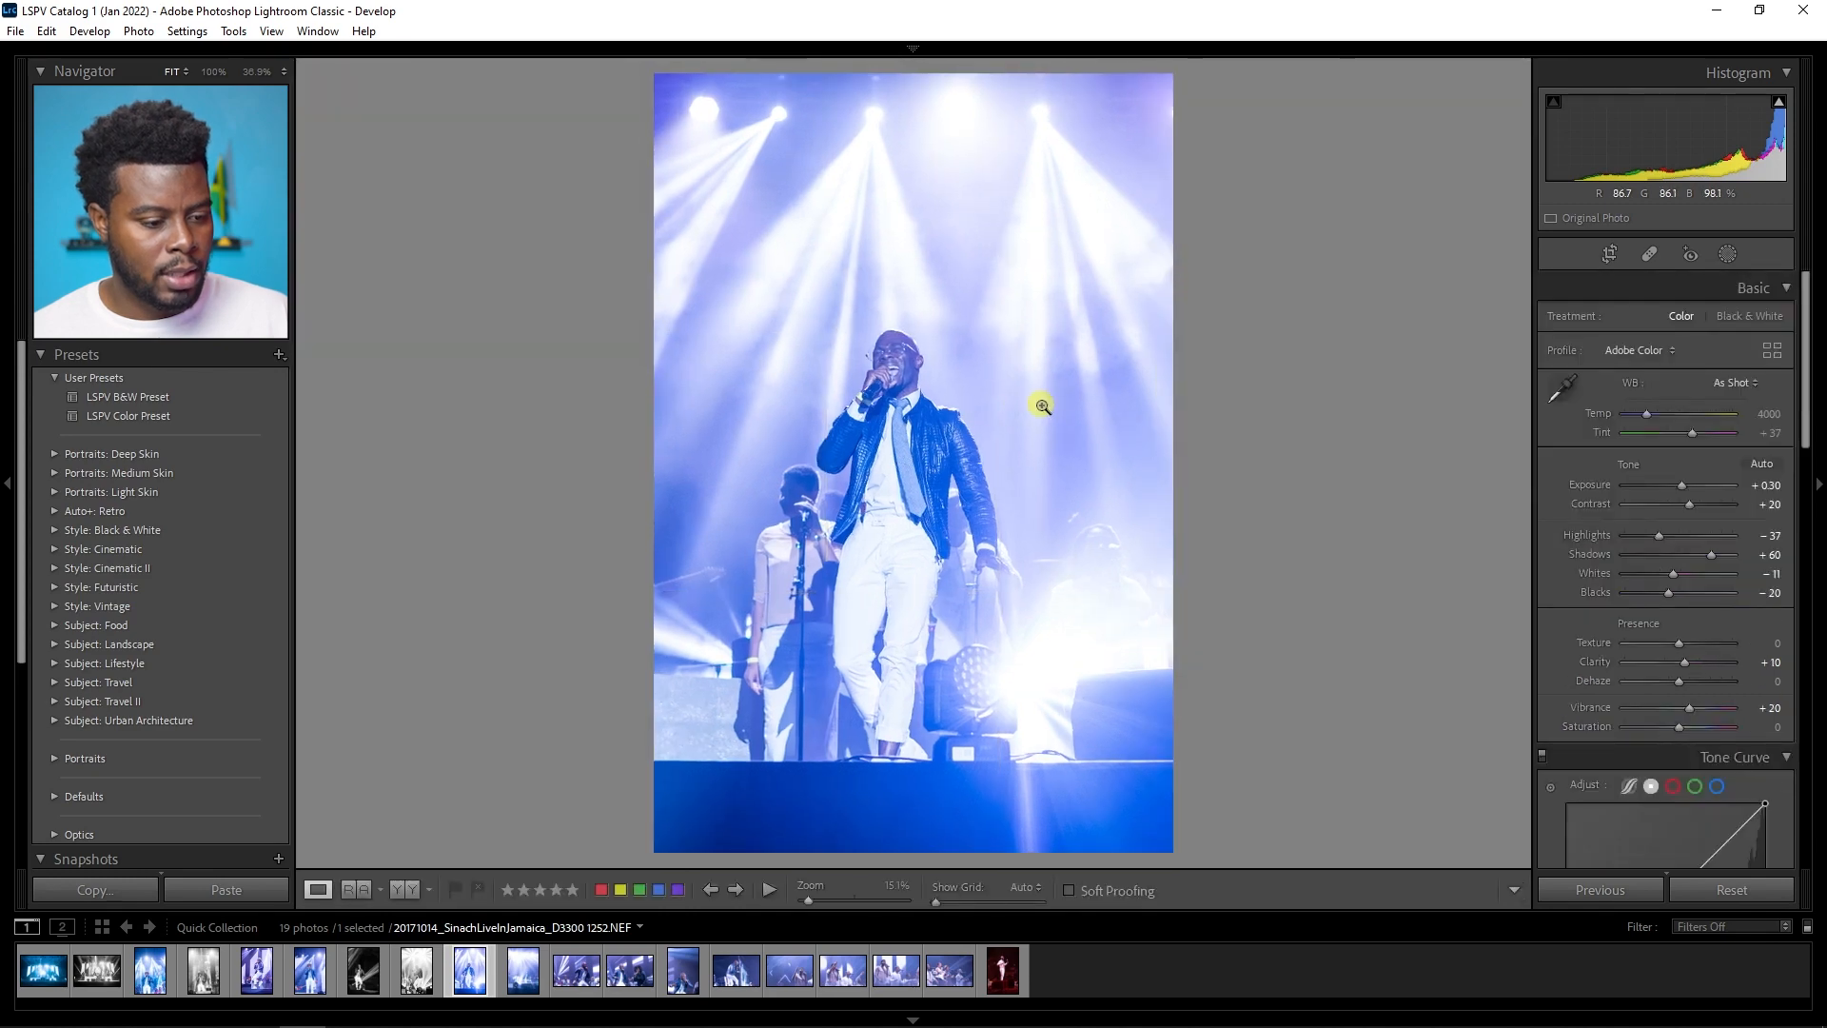
key("r")
left_click_drag(1276, 481, 1271, 483)
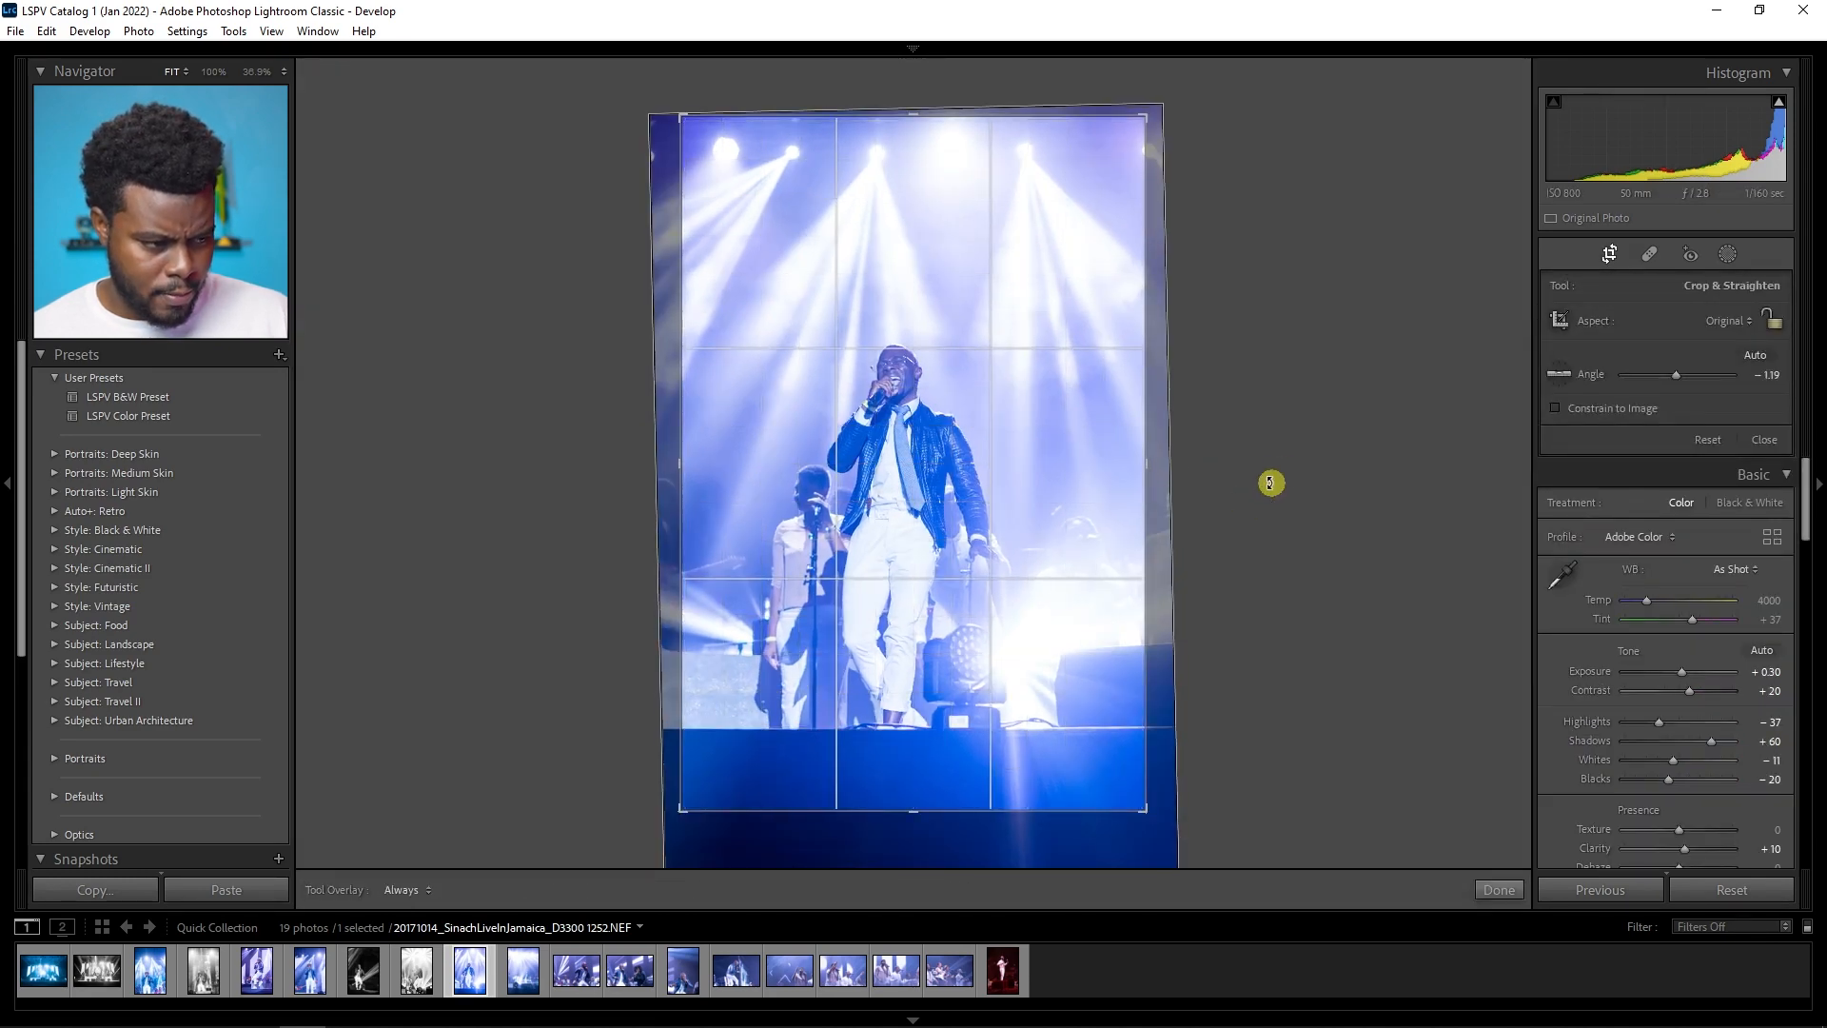
key("Return")
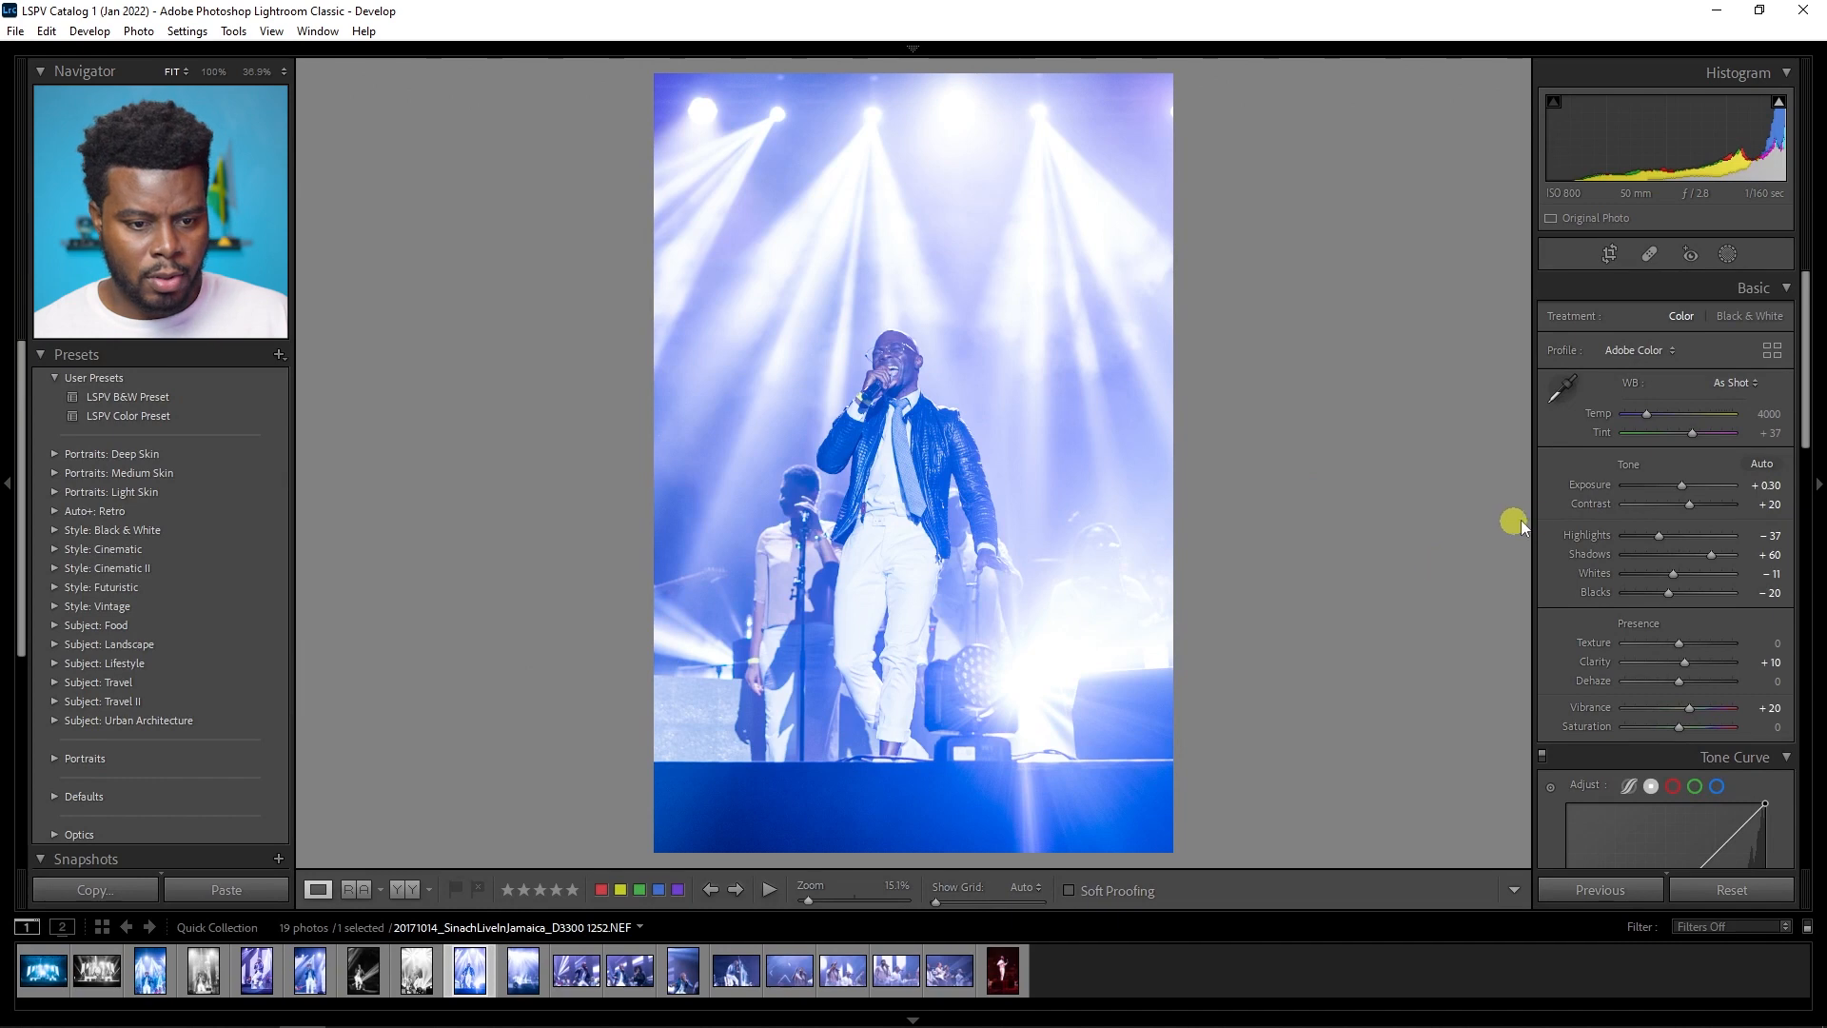
Step: Set the Blue hue to +8 and compare the colour edit with the original photo
scroll(1603, 562, "down", 10)
mouse_move(1688, 707)
left_mouse_down()
mouse_move(1656, 707)
mouse_move(1739, 718)
mouse_move(1671, 720)
mouse_move(1687, 722)
left_mouse_up()
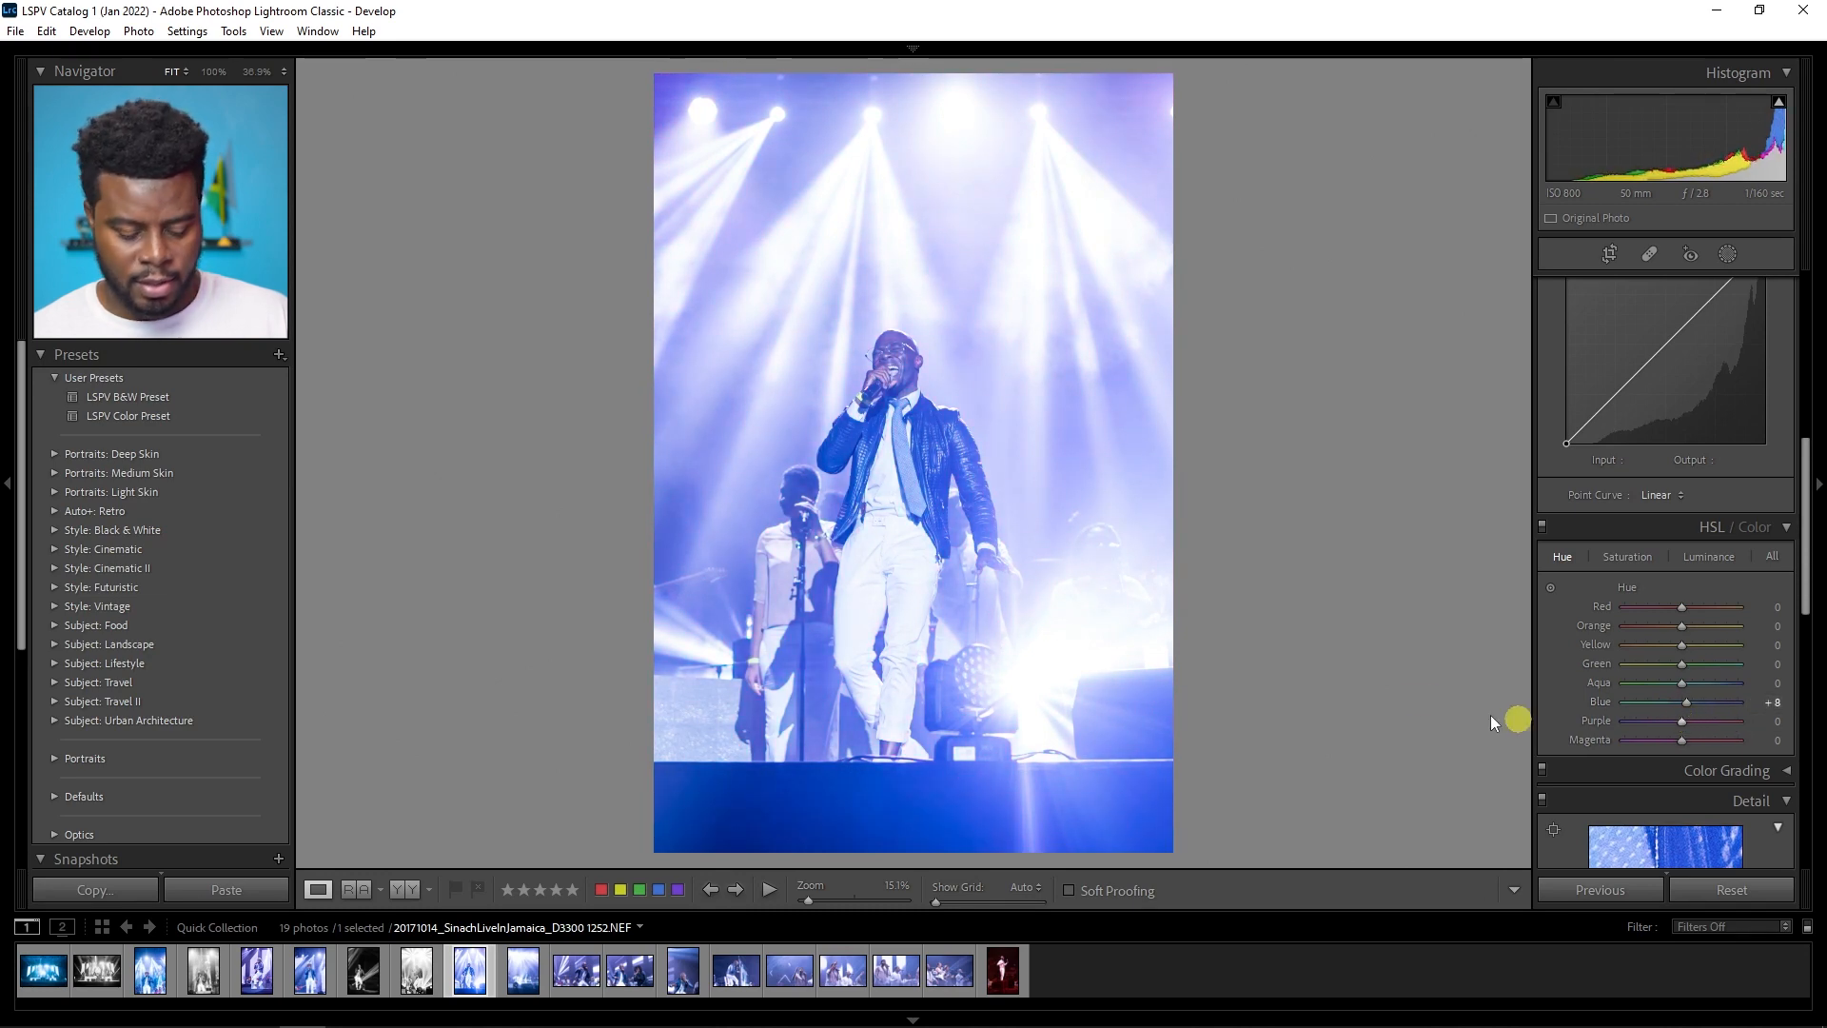
key("y")
key("y")
key("y")
key("y")
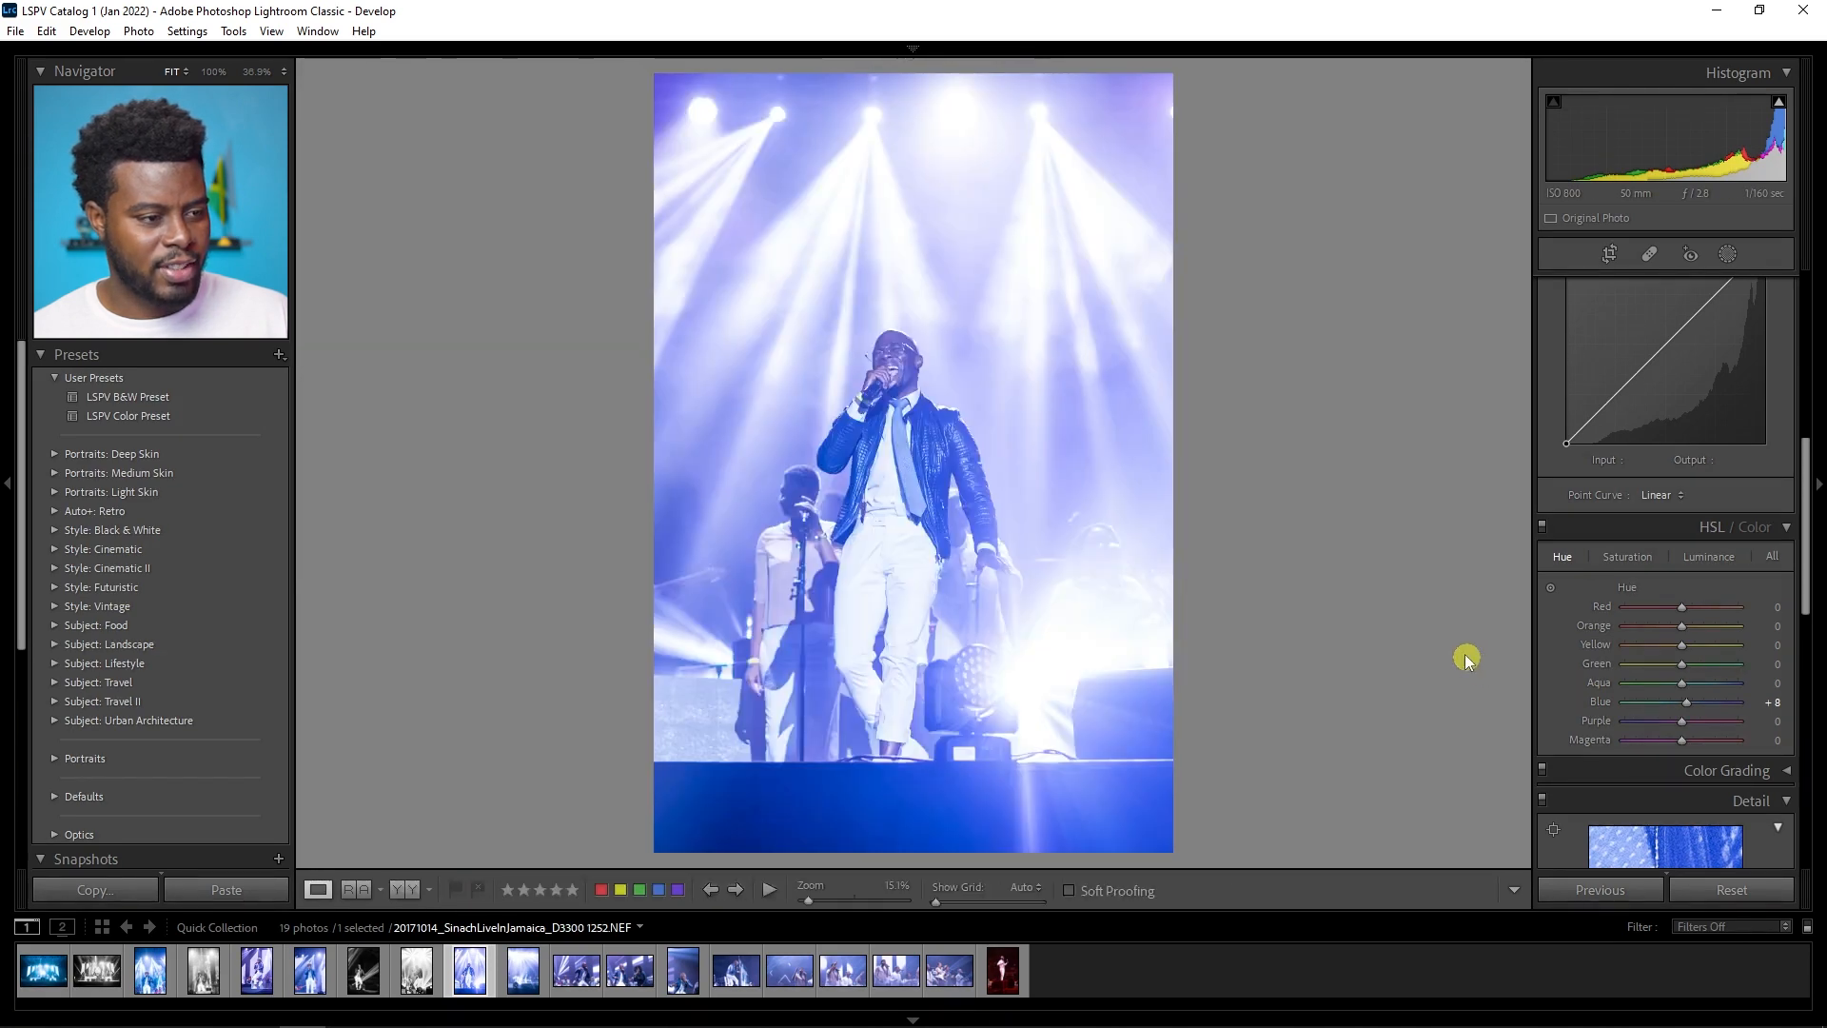
Step: Raise the Blue hue of photo 1252.NEF to +13 while comparing the edit with the original
scroll(1642, 528, "up", 5)
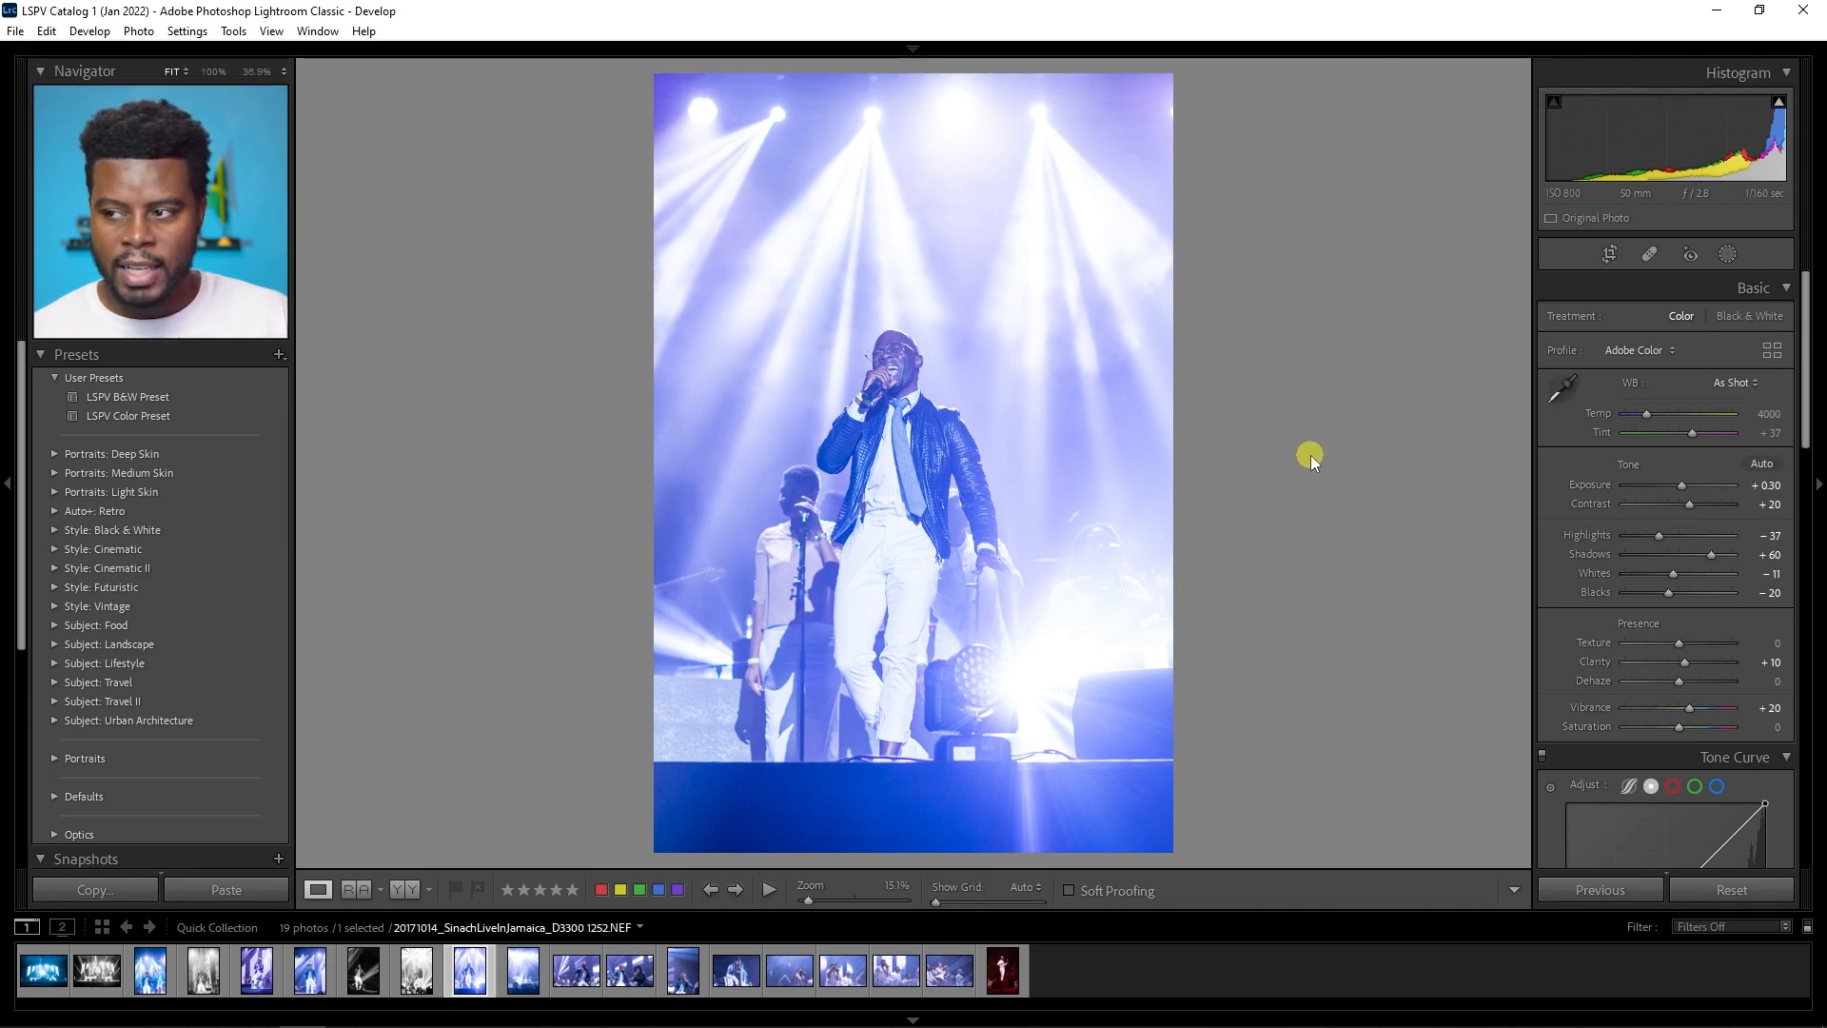
key("y")
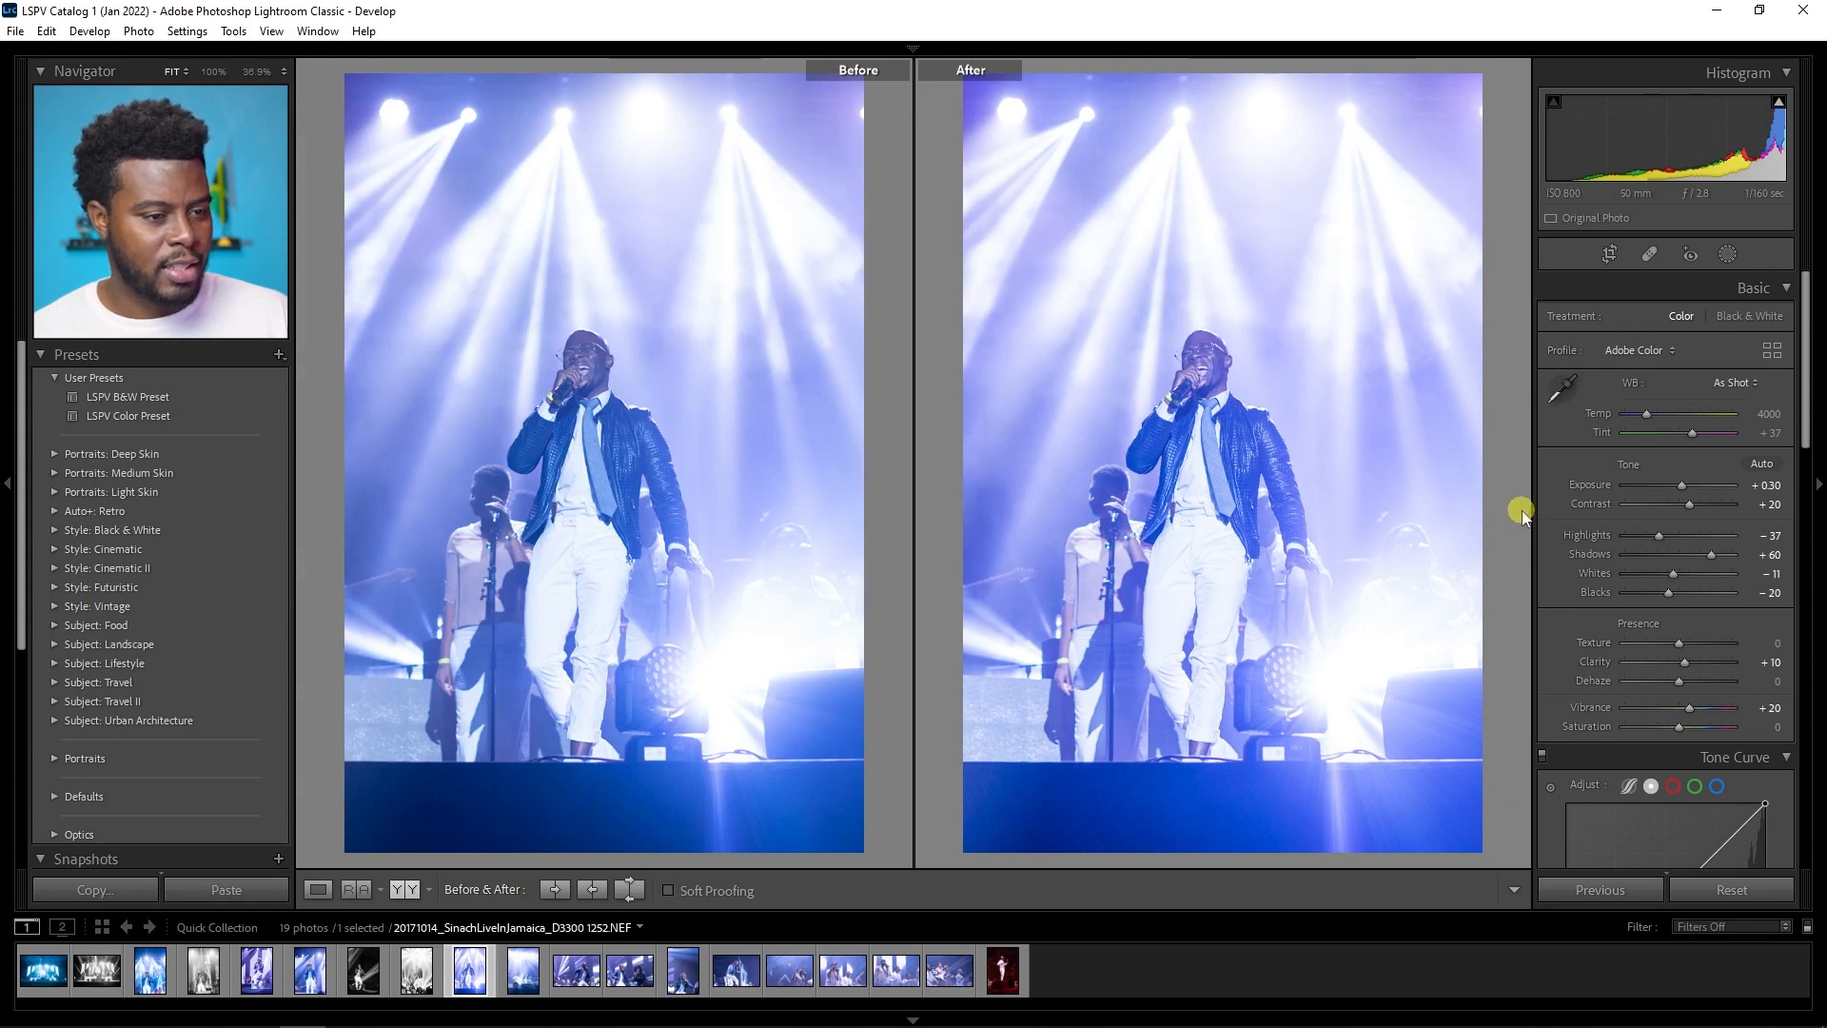
scroll(1646, 657, "down", 8)
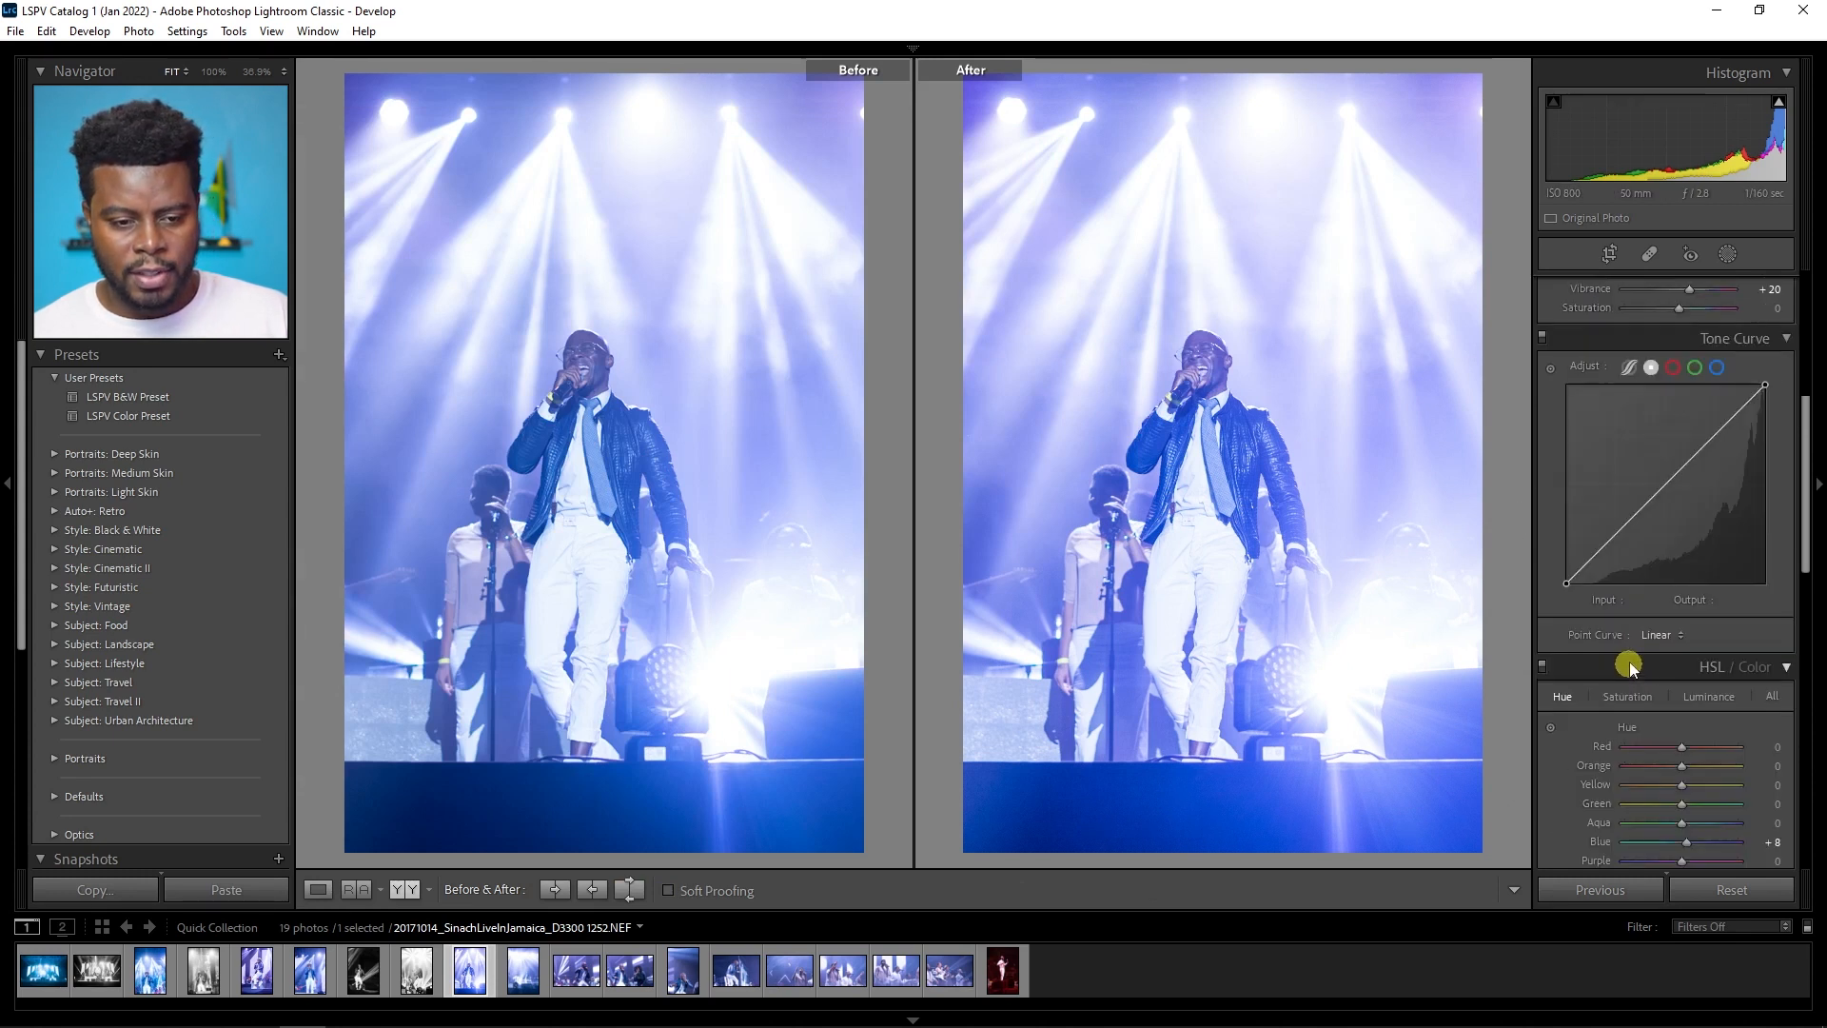
left_click_drag(1682, 562, 1687, 565)
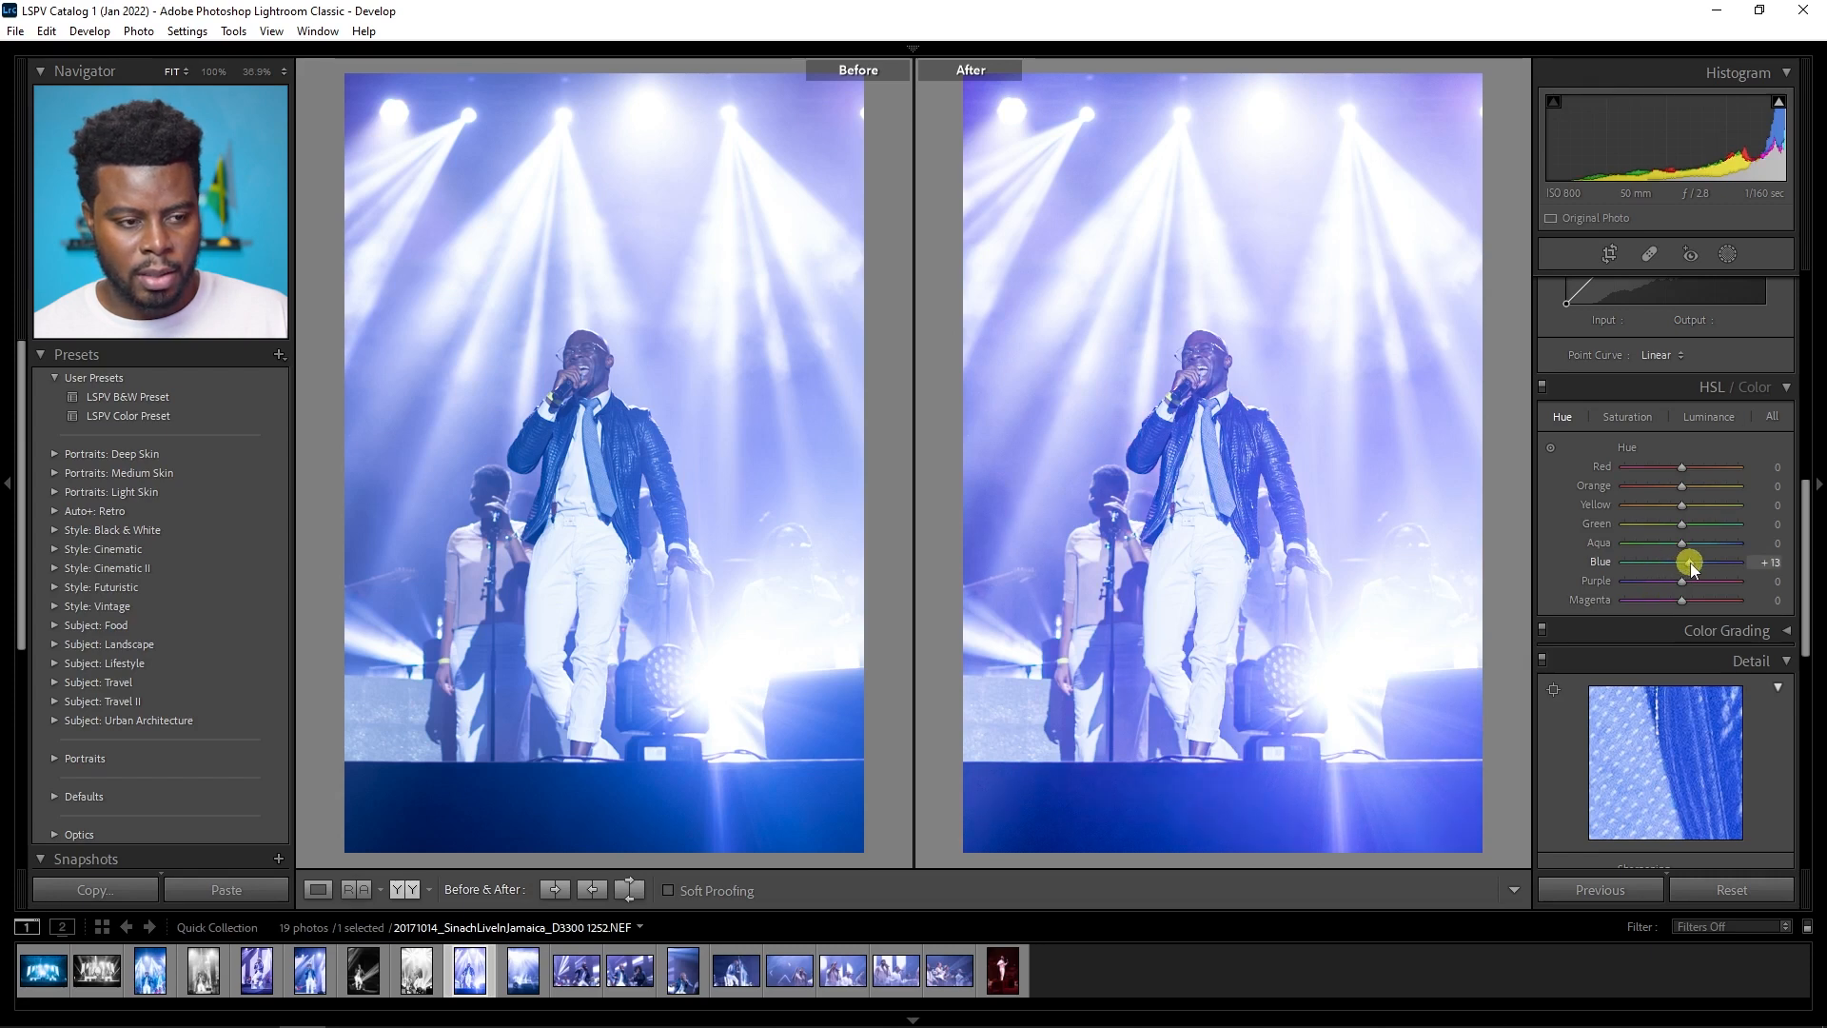
key("y")
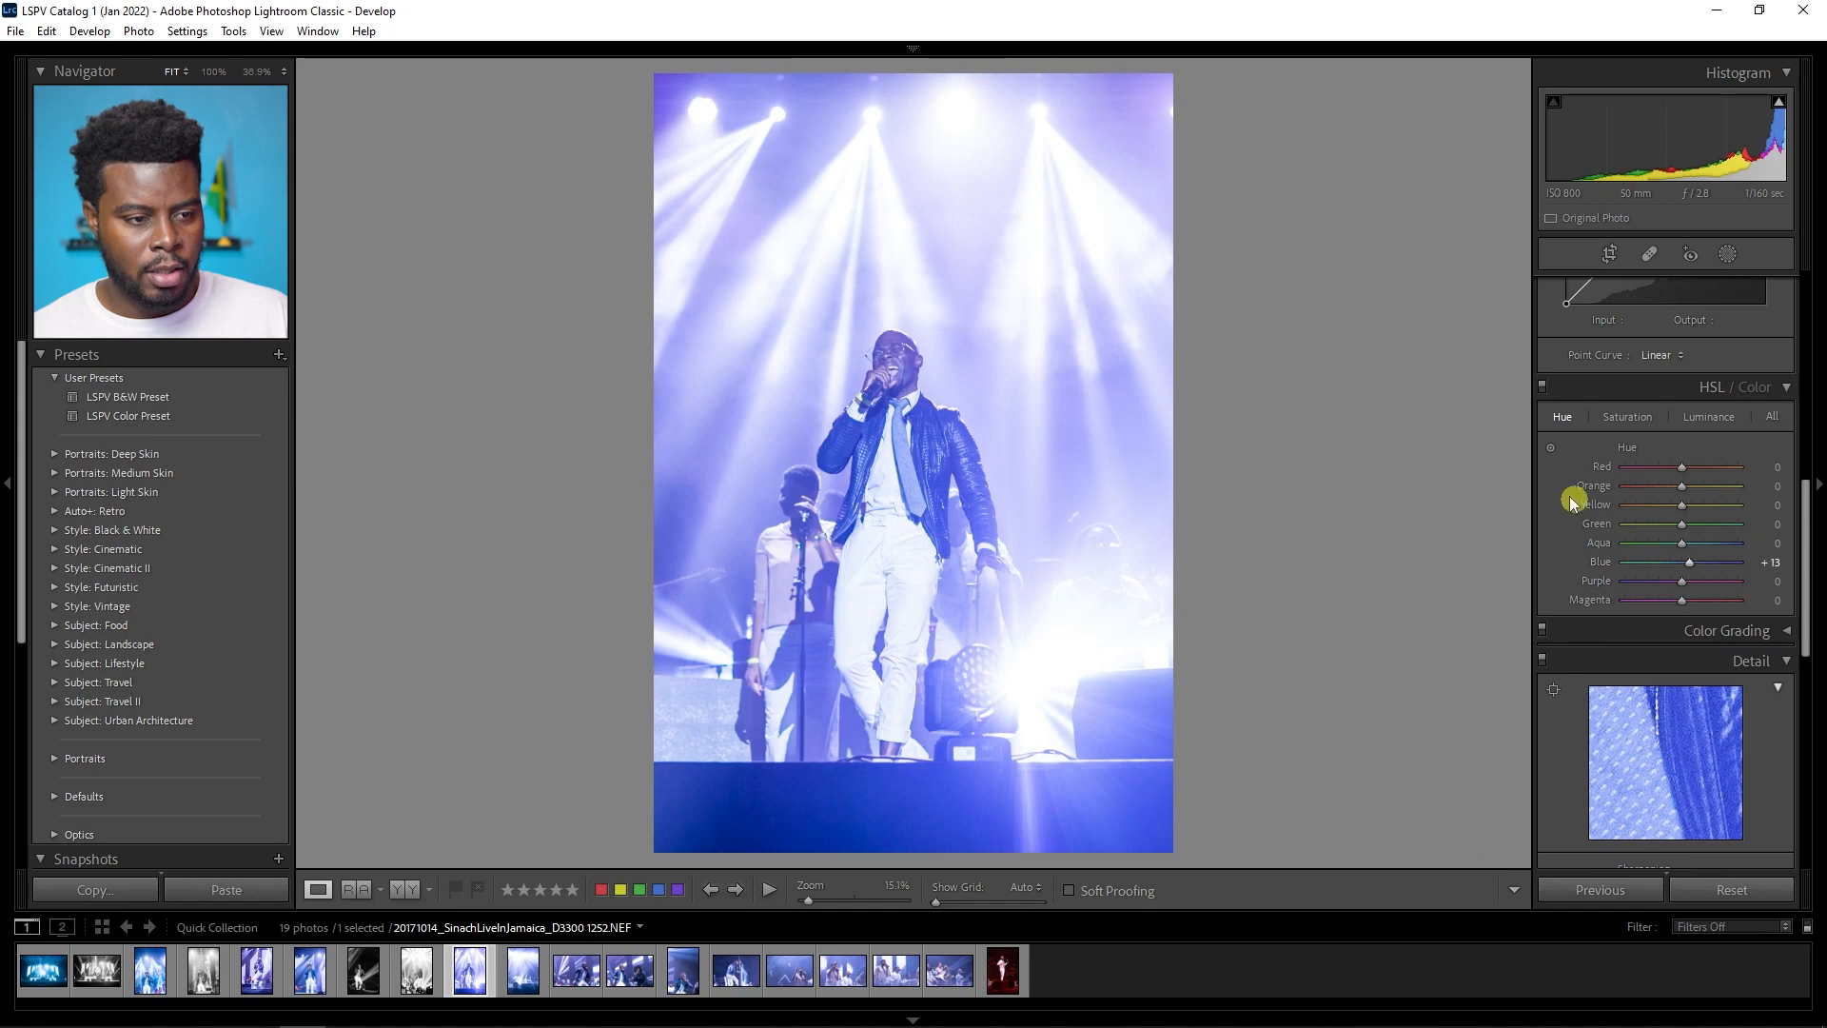
key("y")
key("y")
key("y")
key("y")
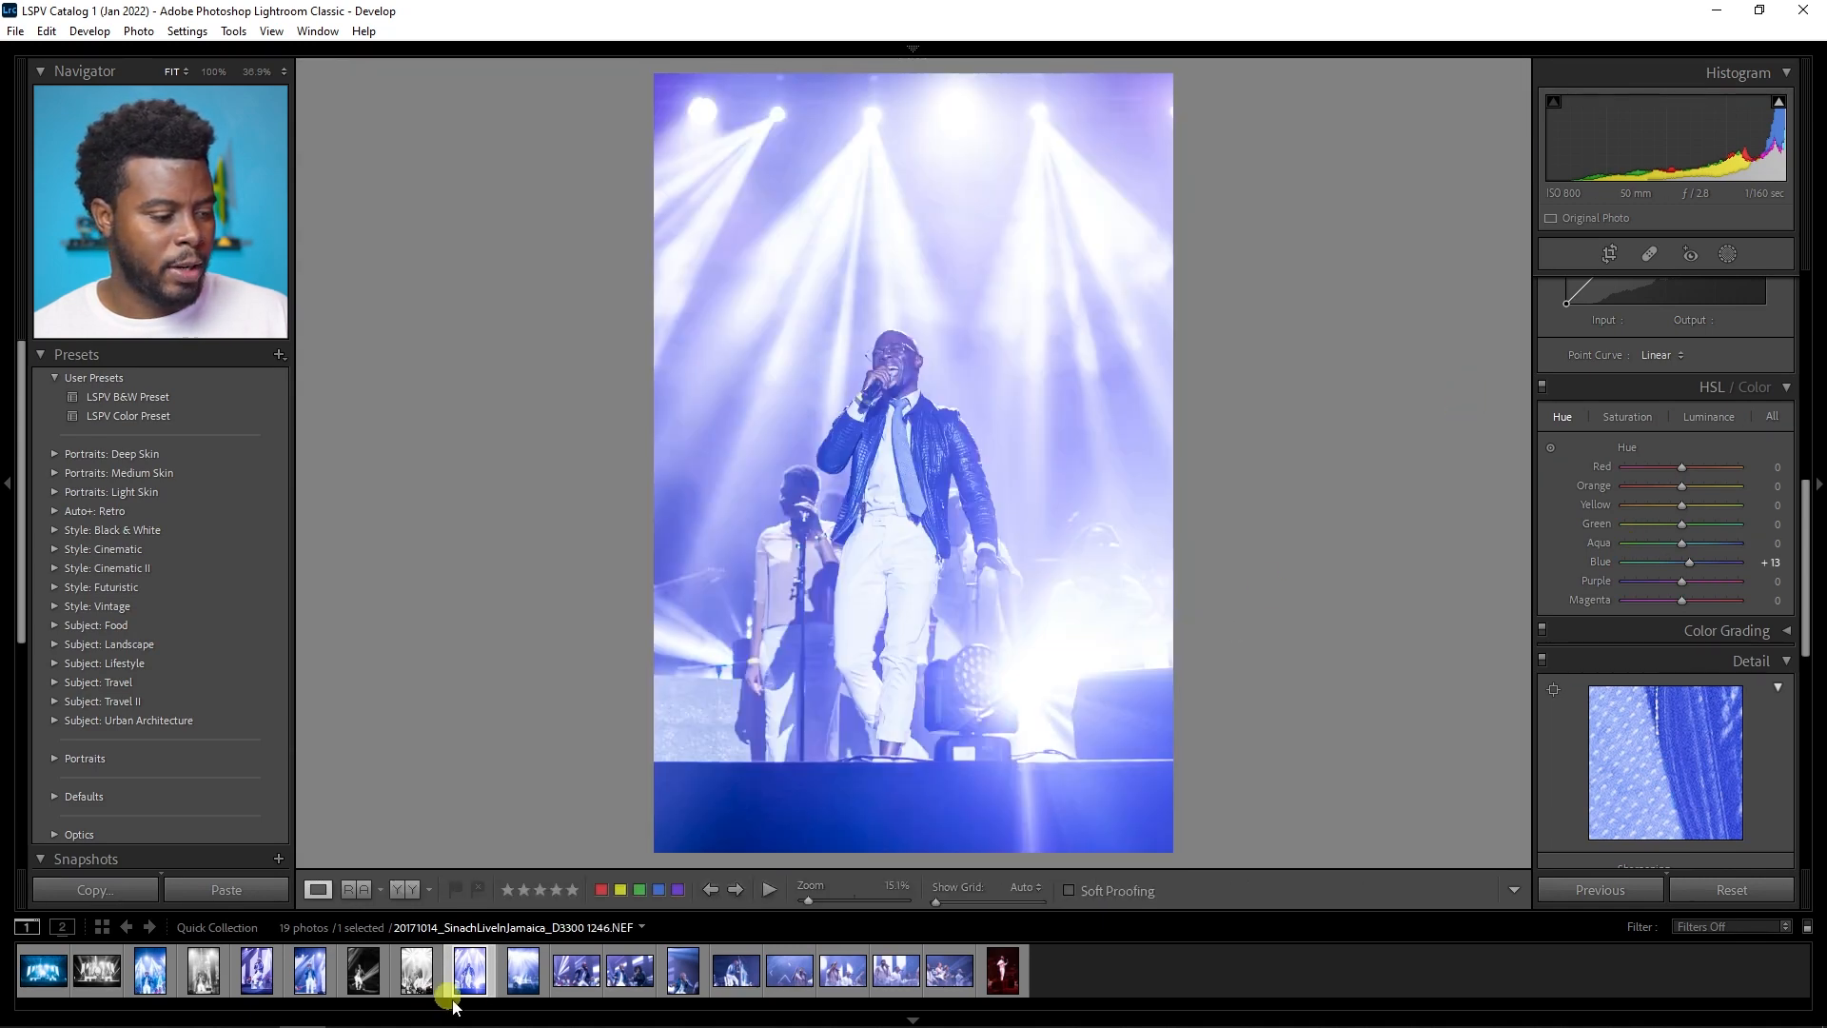
Step: Open photo 1255.NEF and straighten it to an angle of −2.41
left_click(520, 971)
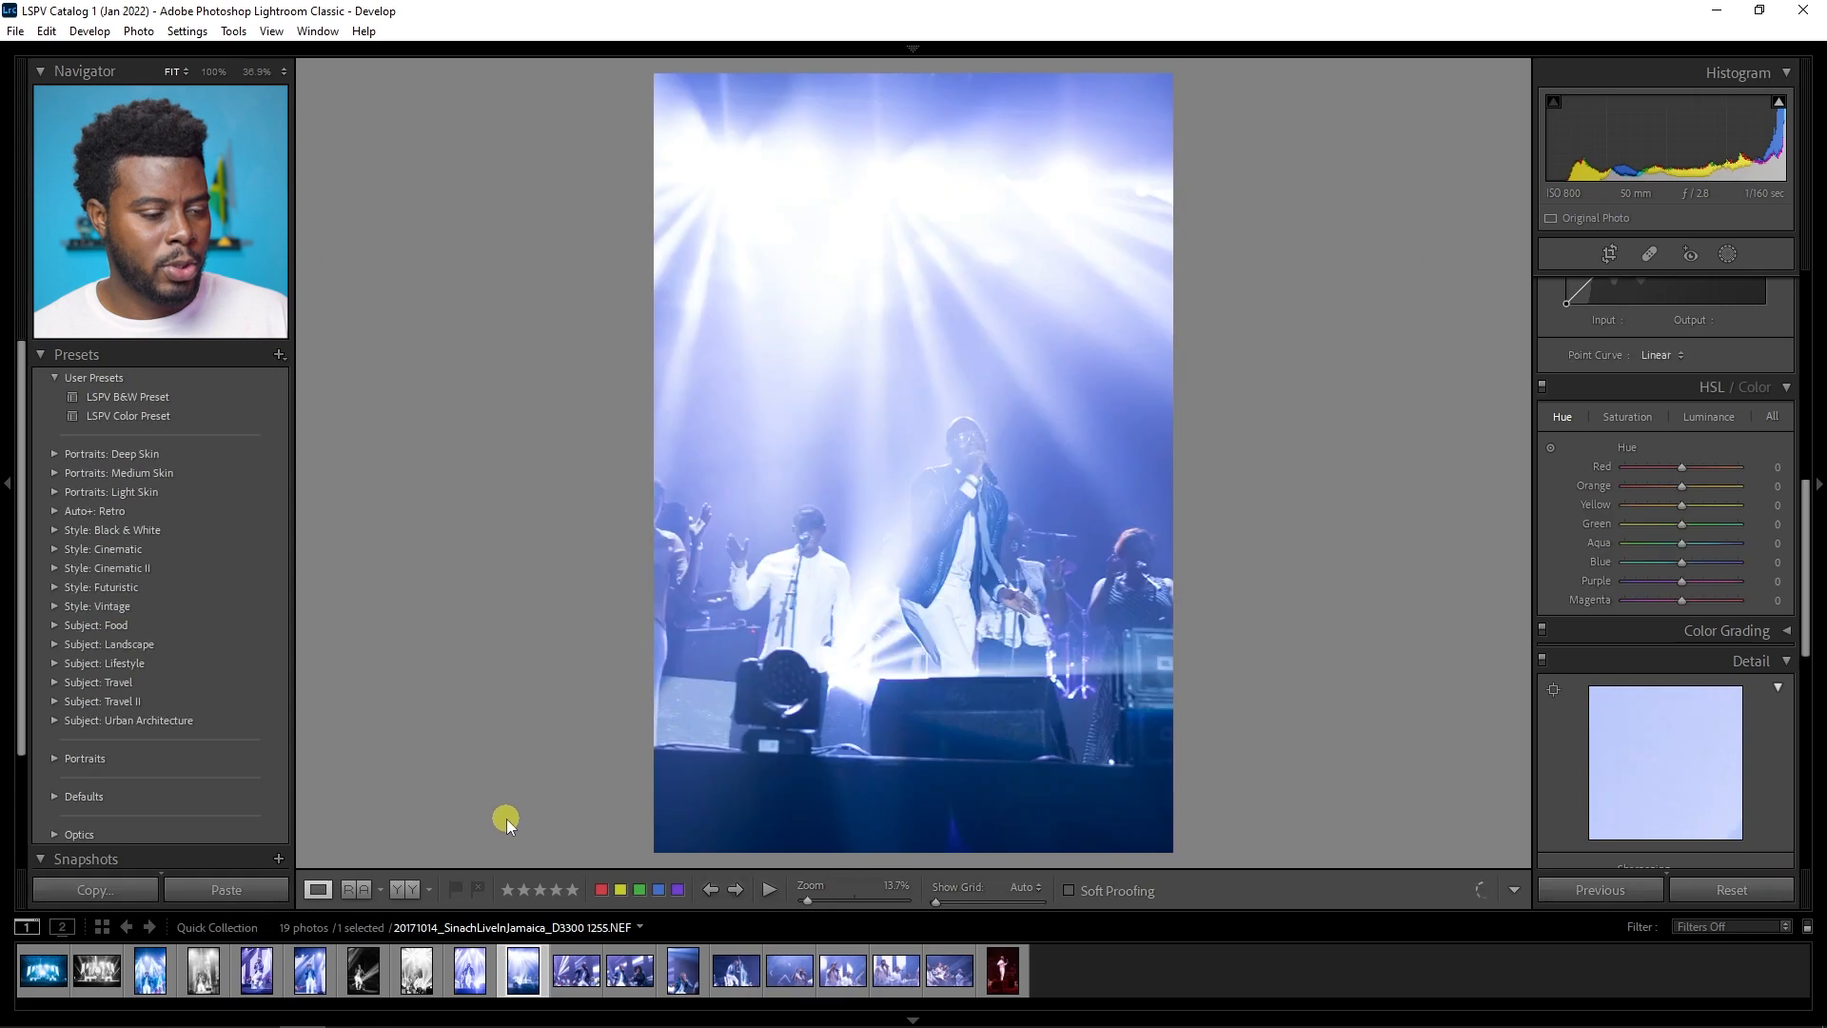
key("r")
left_click_drag(1356, 486, 1364, 470)
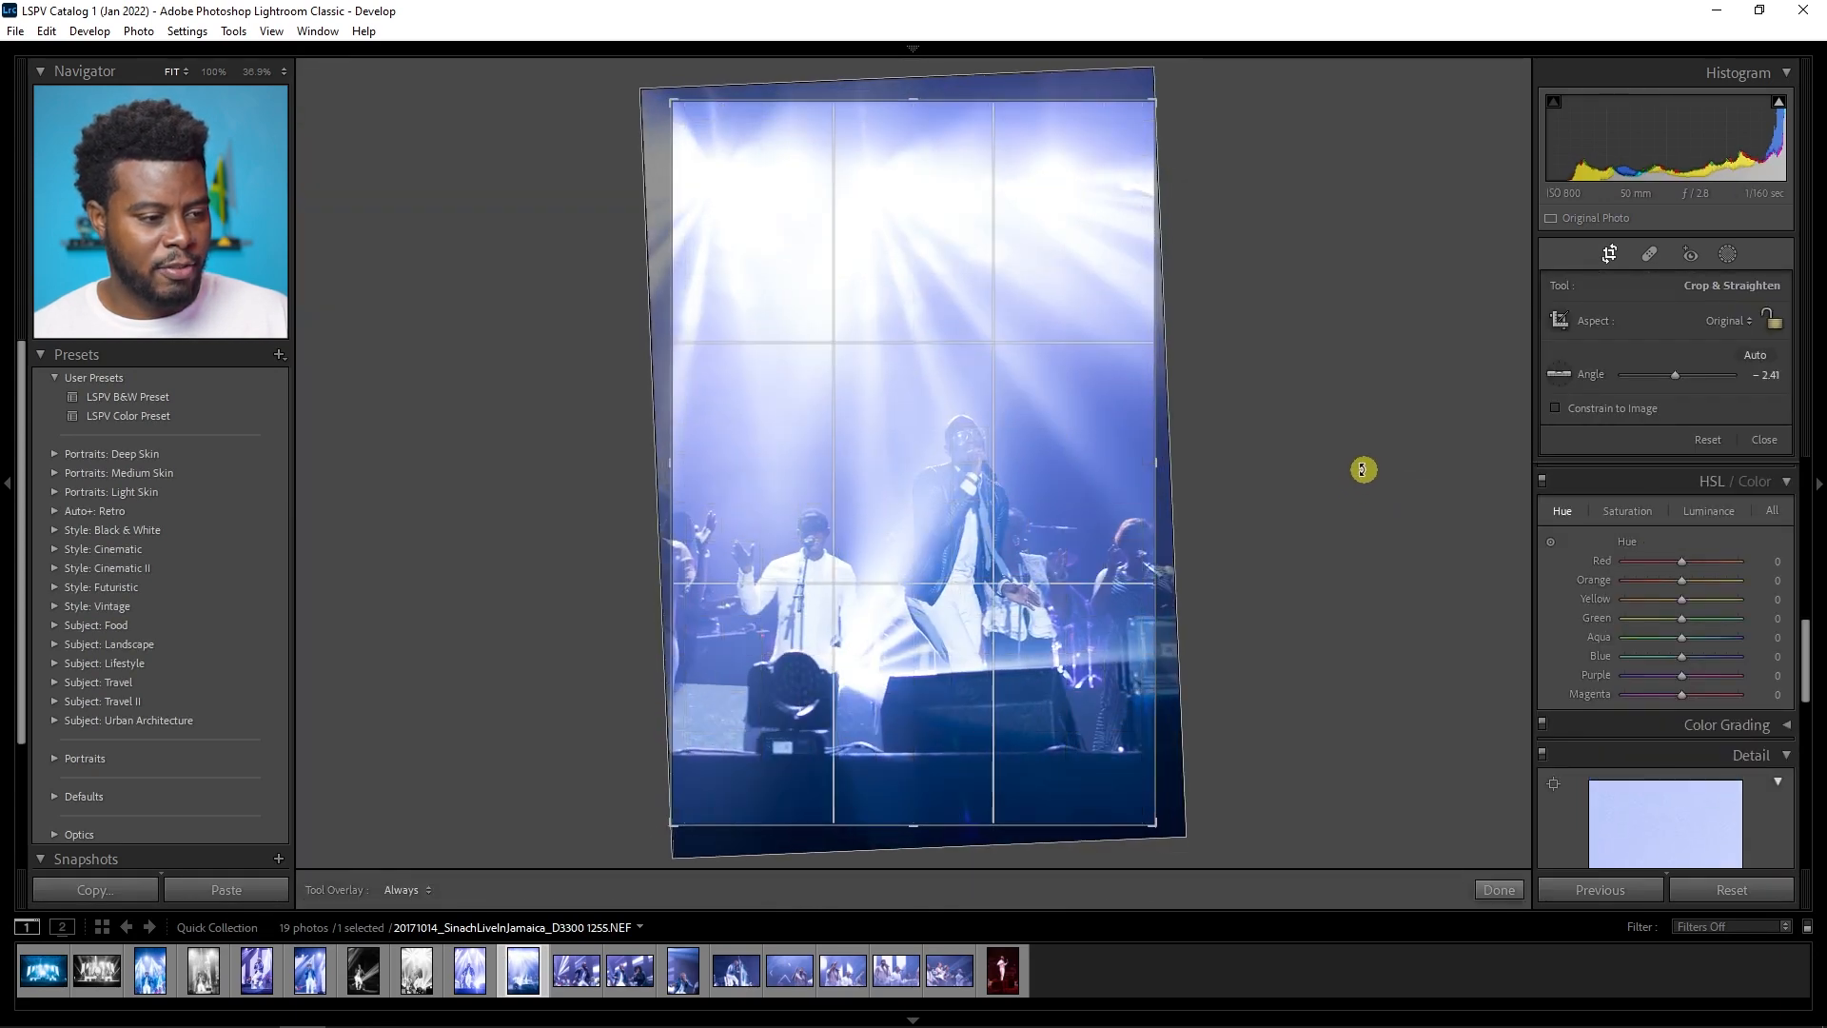
key("Return")
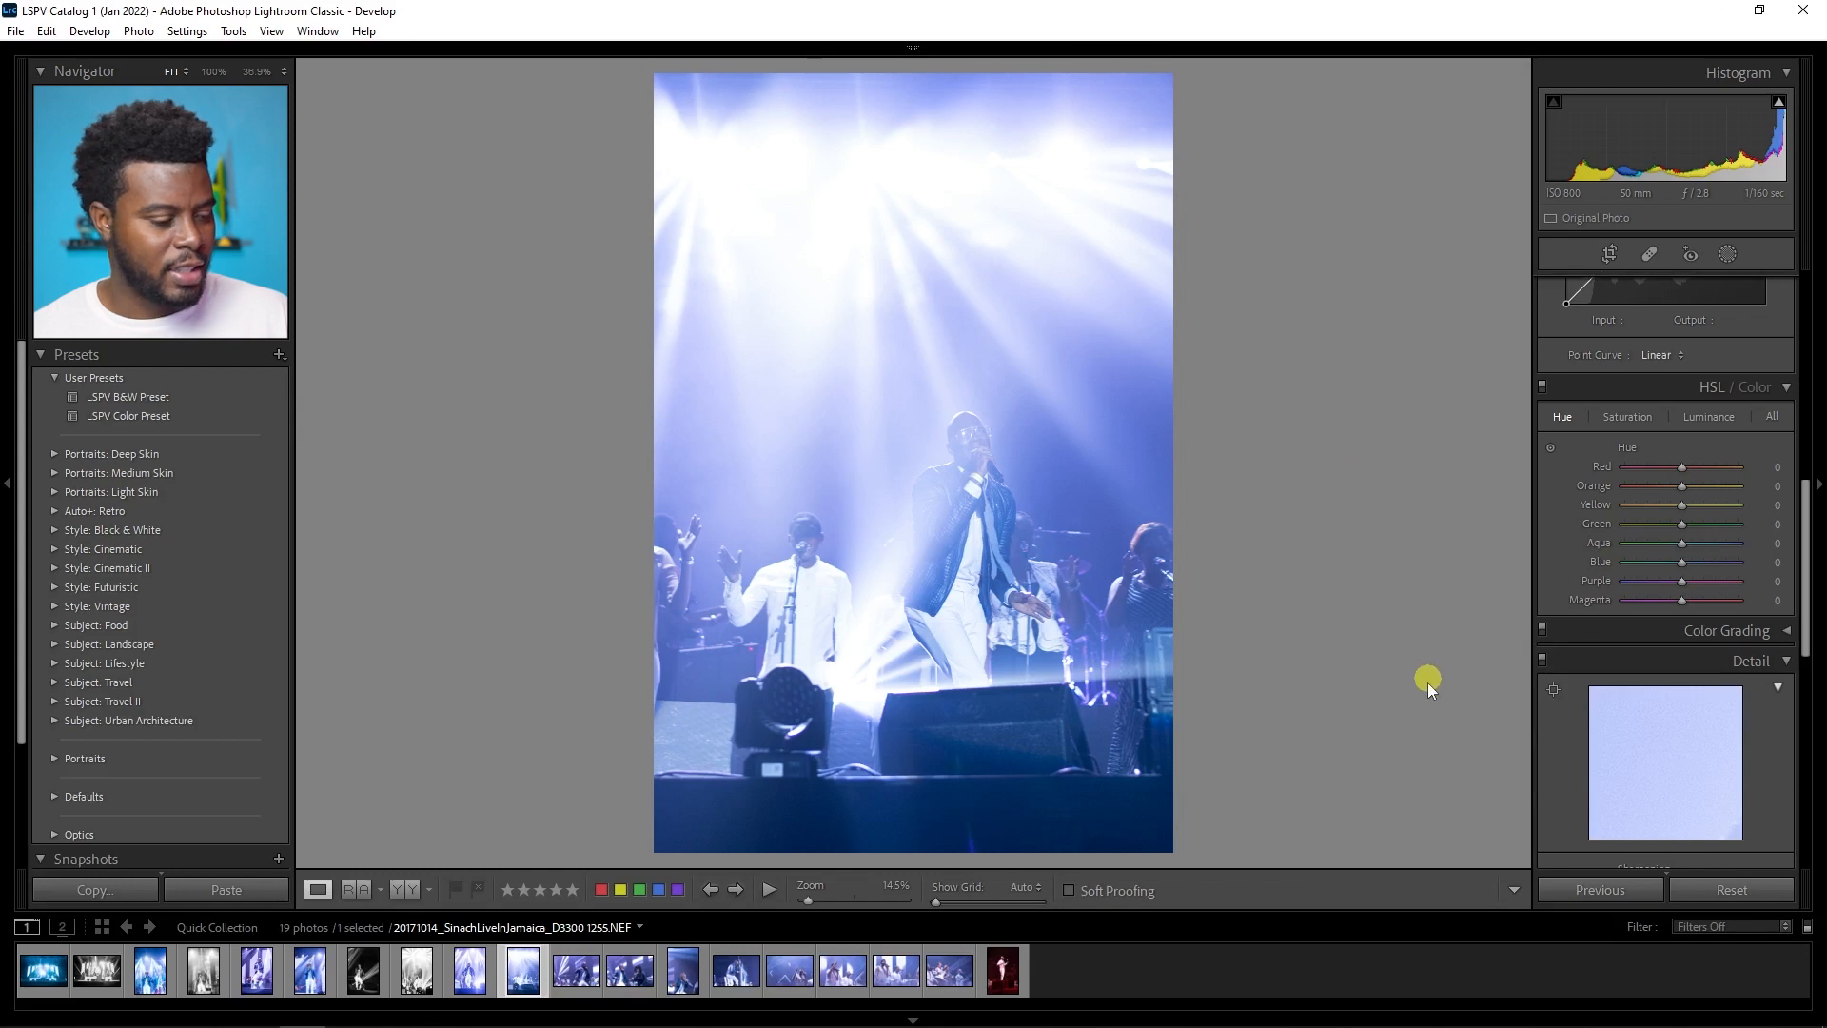
Step: Apply the LSPV Color Preset to photo 1255.NEF and set Exposure to +0.20, Contrast to +33, Highlights to −32, Shadows to +46 and Blacks to −35
left_click(220, 415)
scroll(1656, 571, "up", 10)
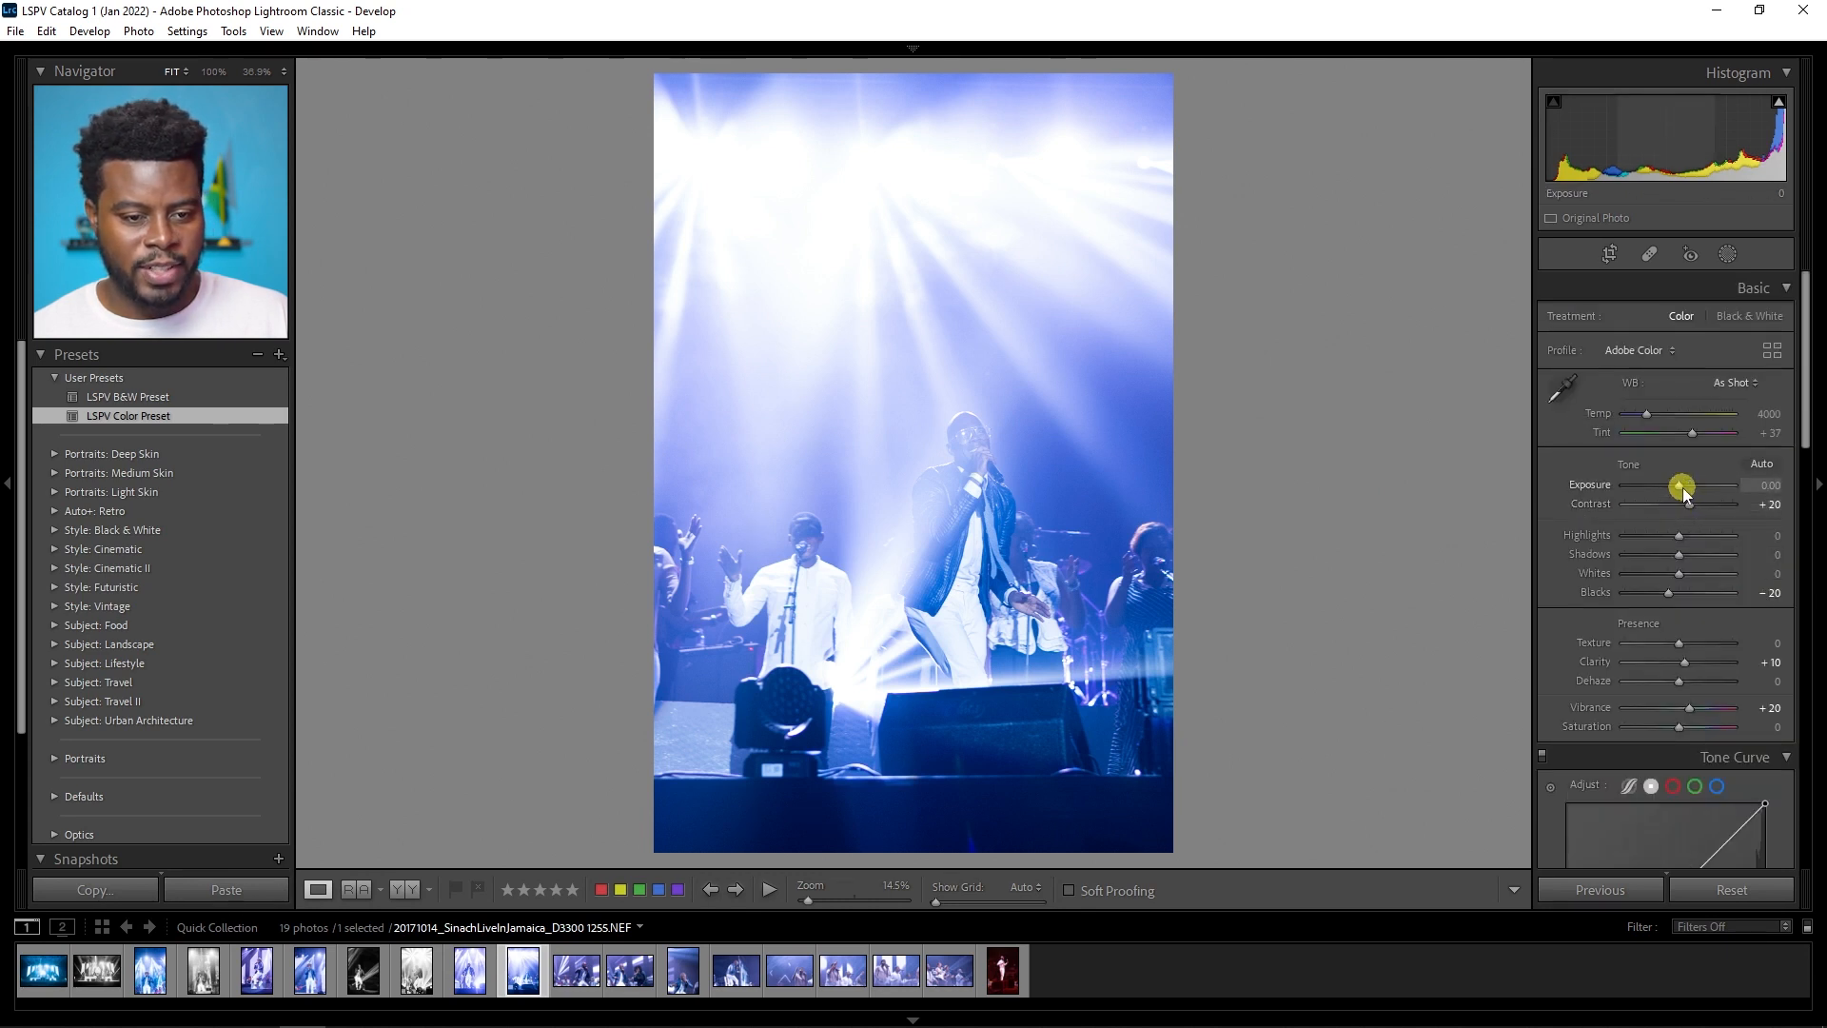
left_click_drag(1679, 488, 1669, 591)
left_click_drag(1690, 505, 1706, 559)
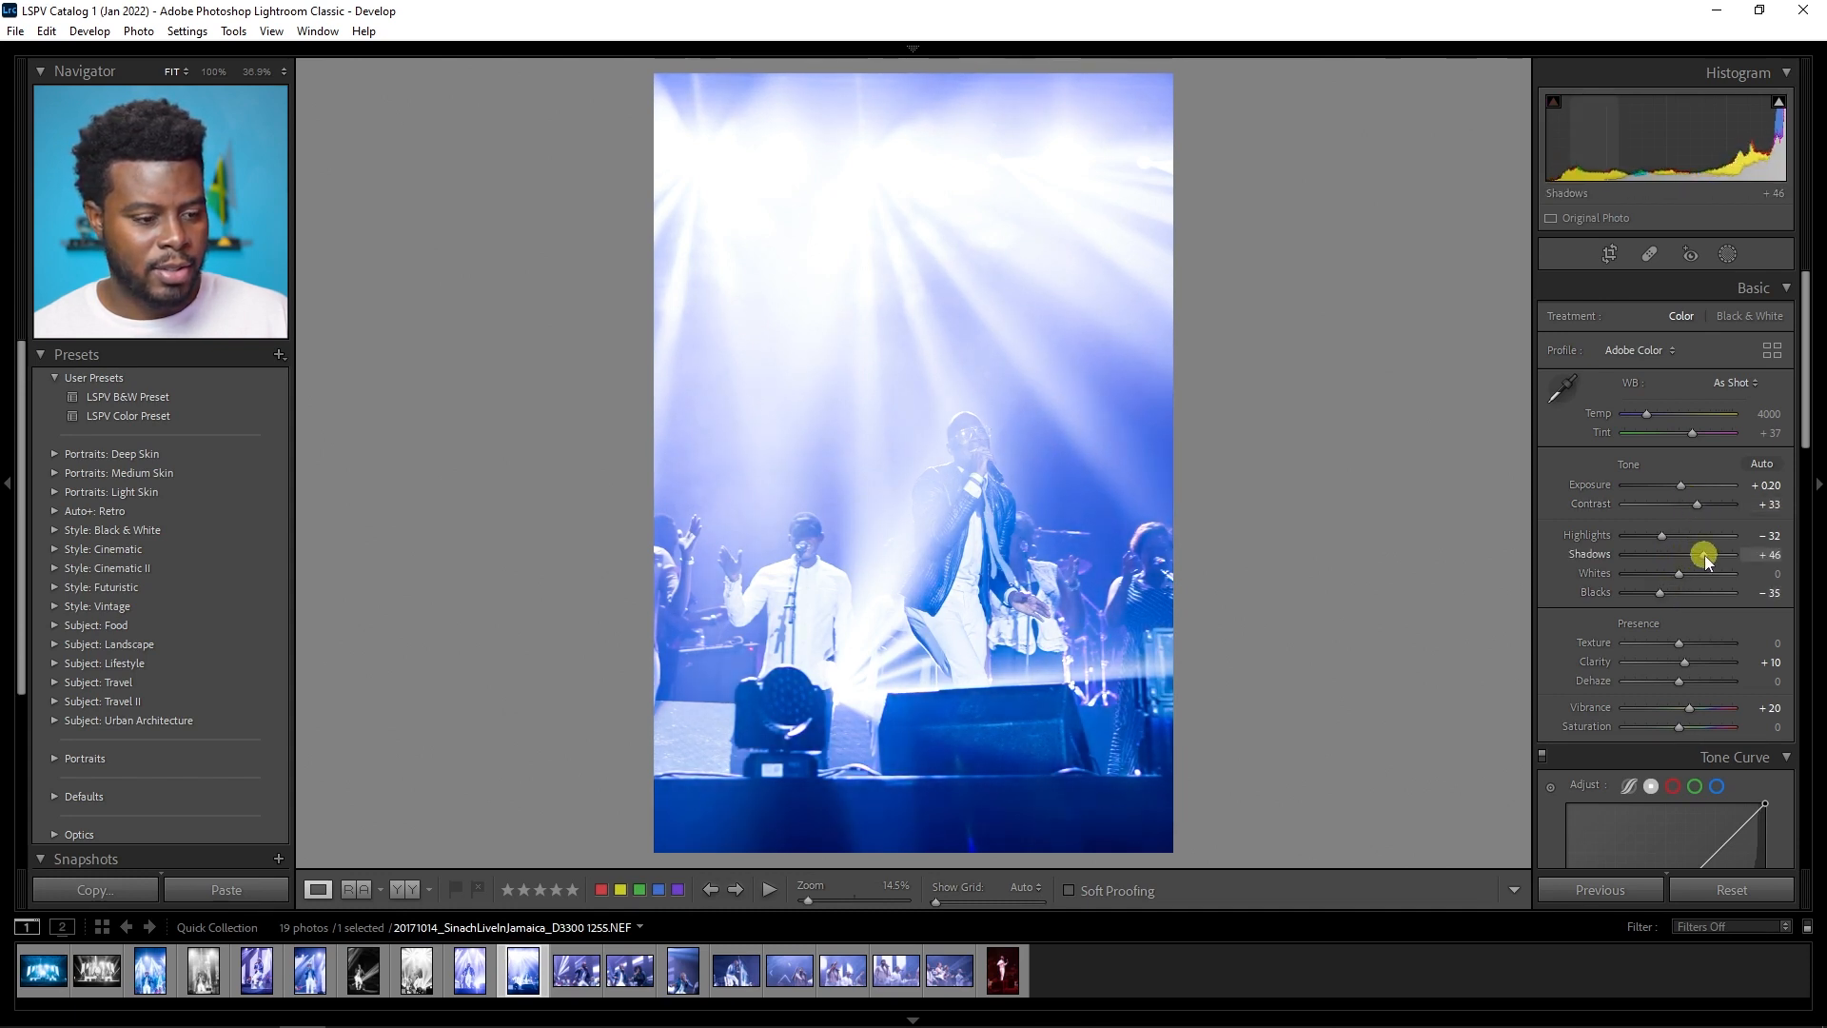
Step: Crop photo 1255.NEF tighter around the performers at the original aspect ratio, keeping the straightening angle
key("r")
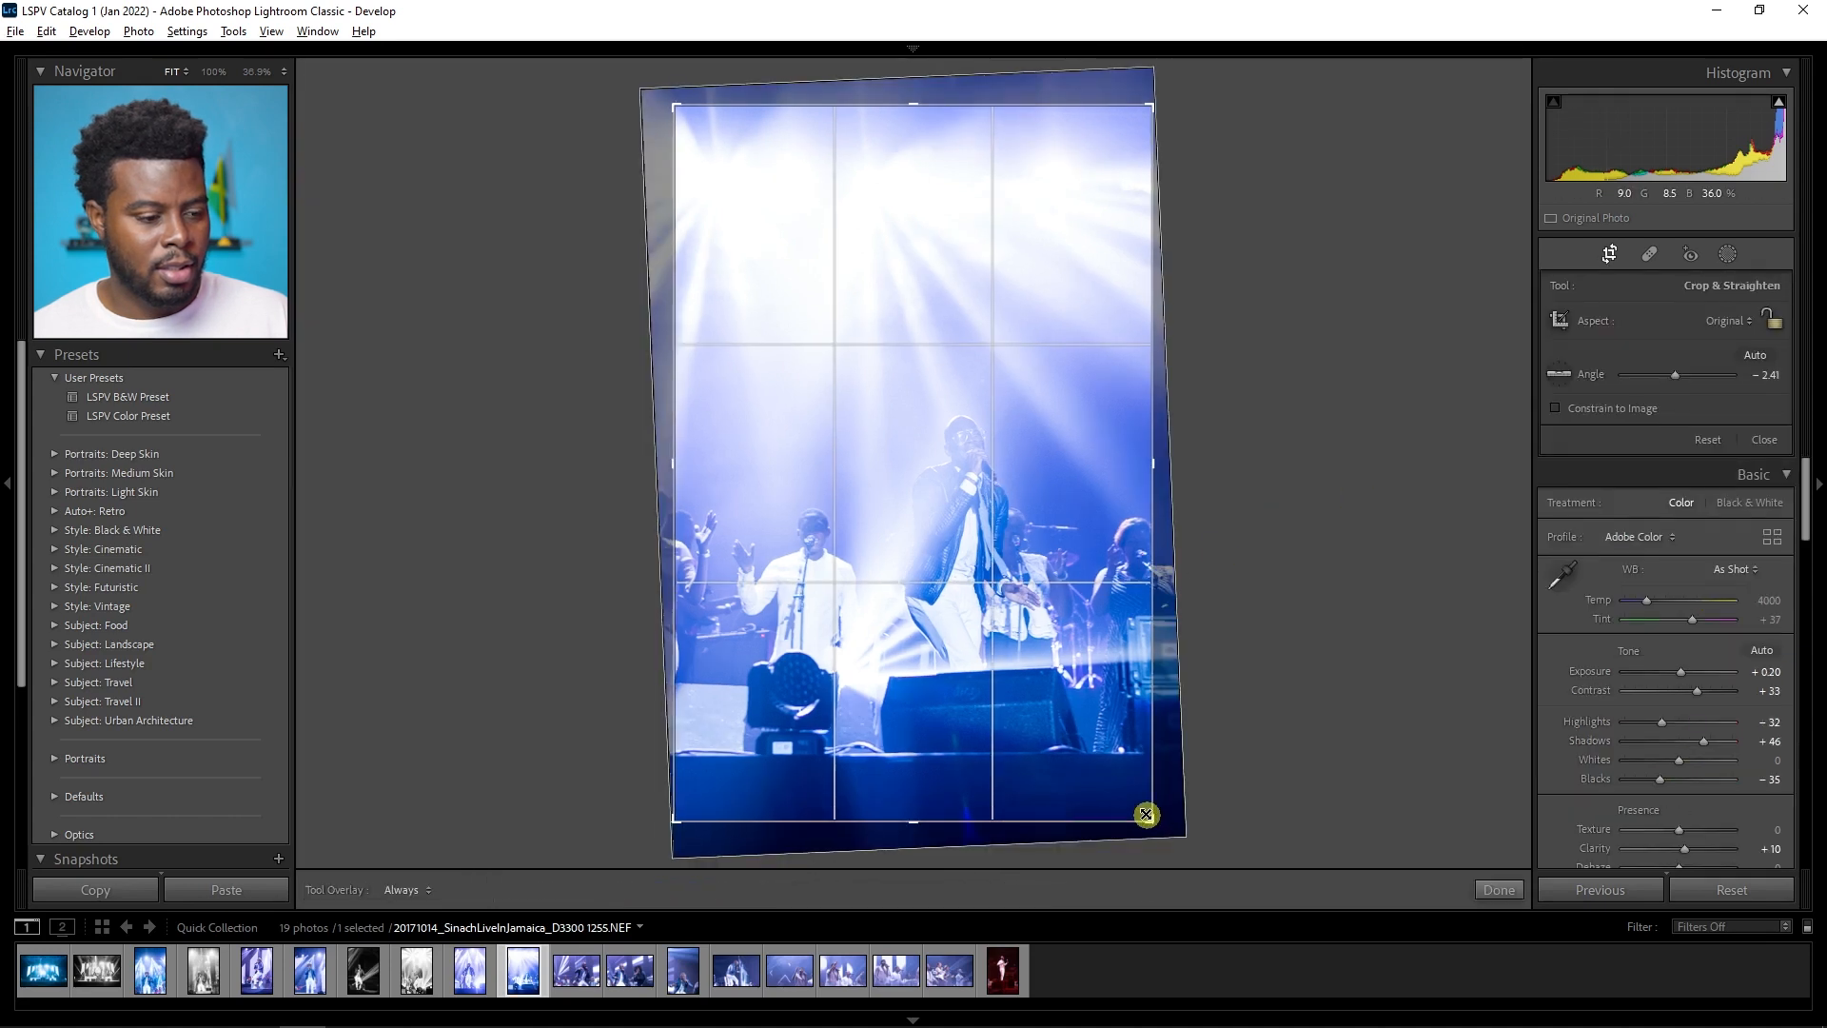
left_click_drag(1138, 801, 1133, 789)
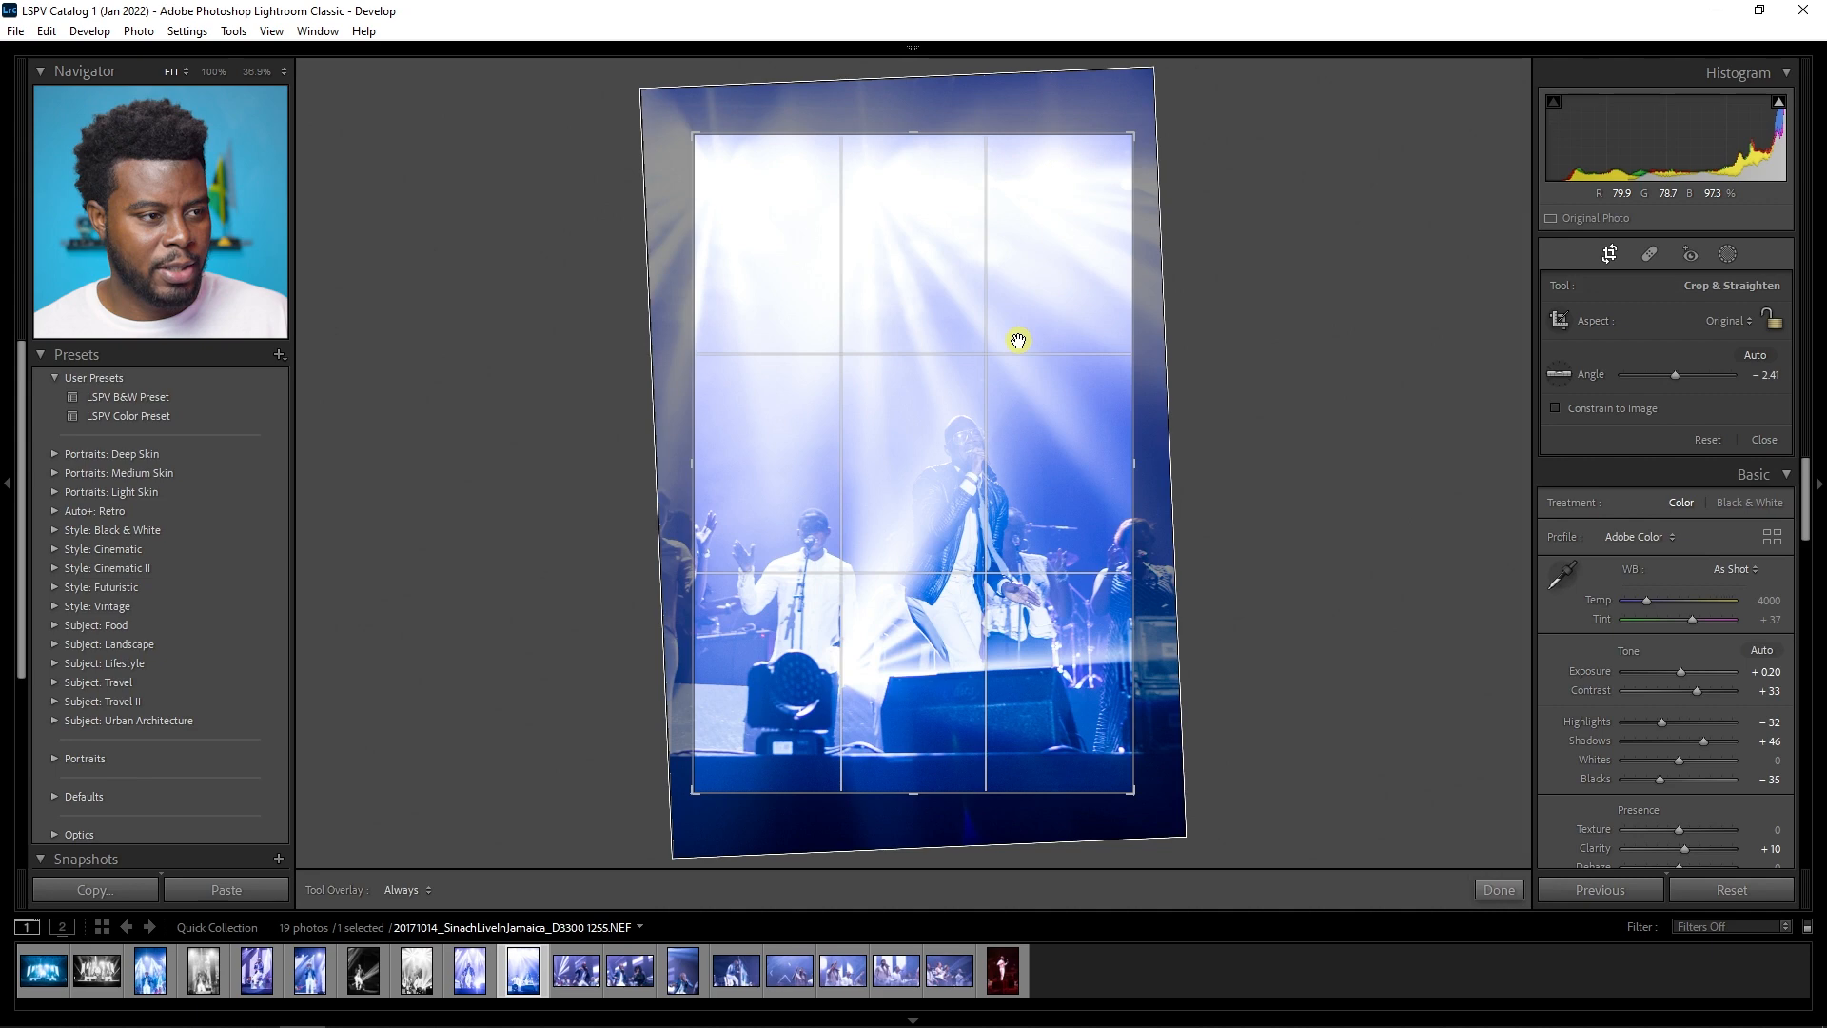
key("Return")
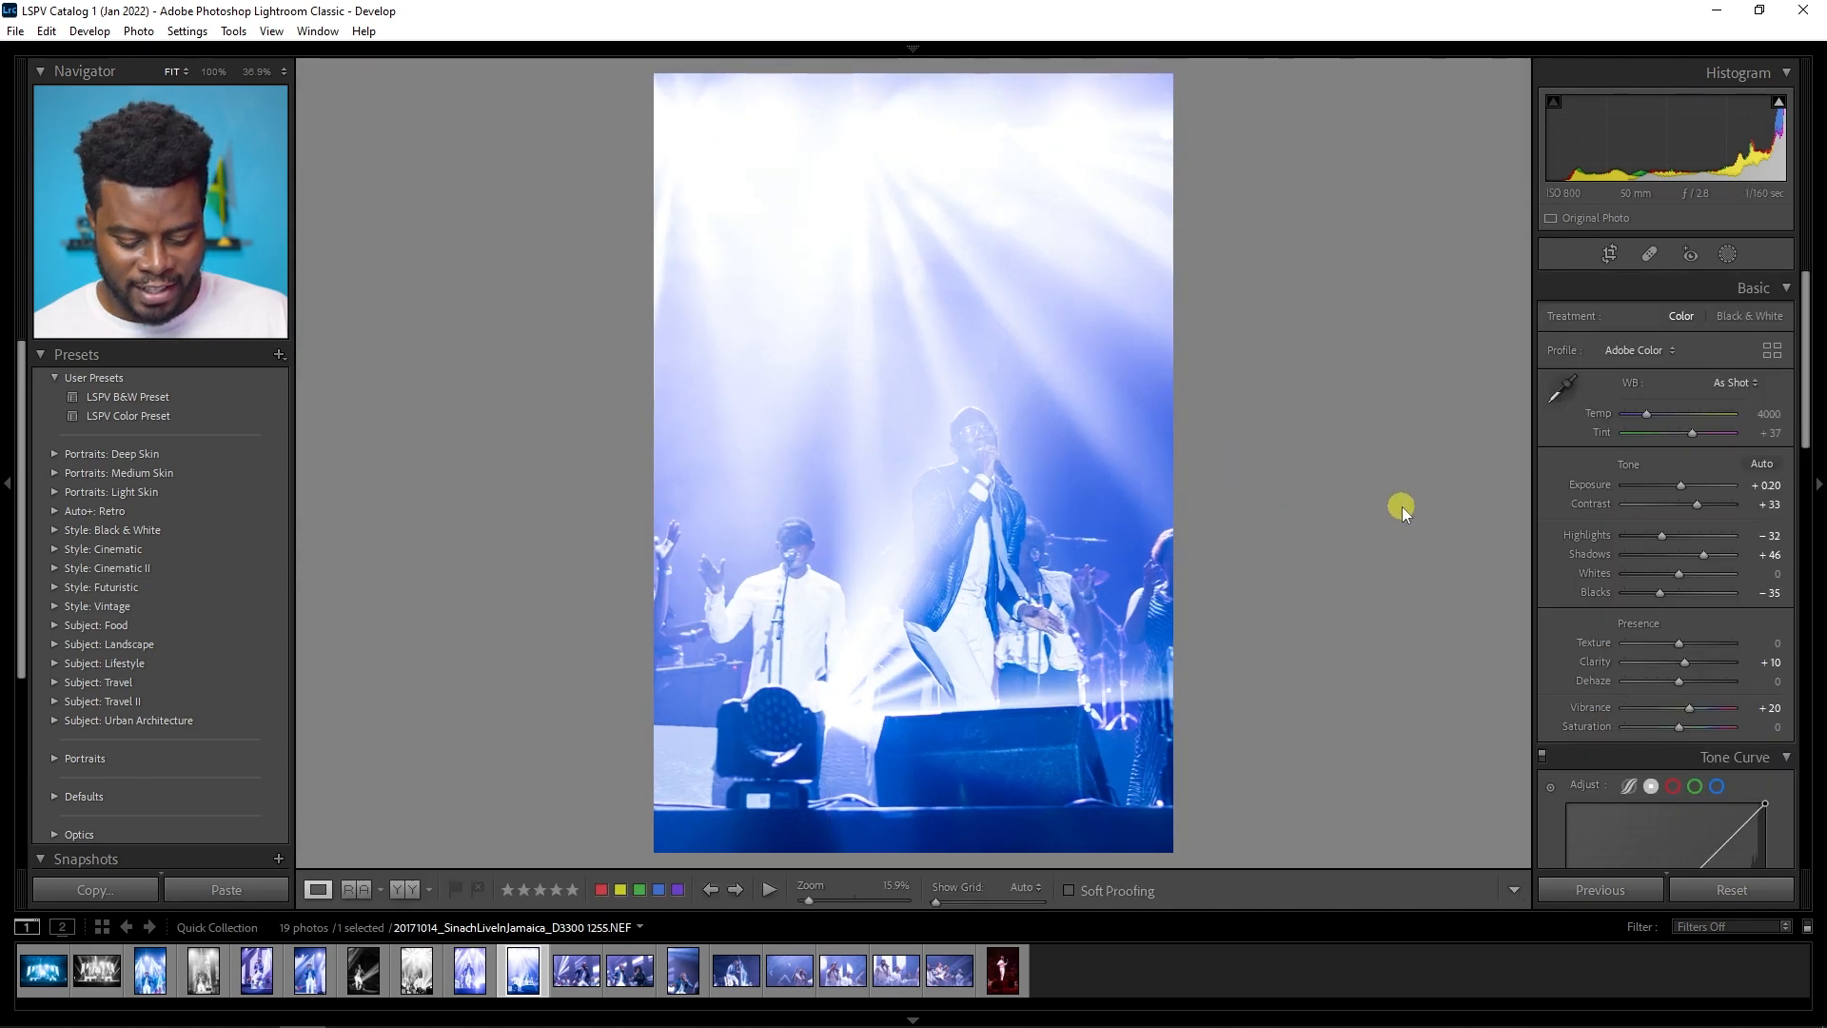
Step: Compare the edited photo 1255.NEF with its original in the before and after view
key("y")
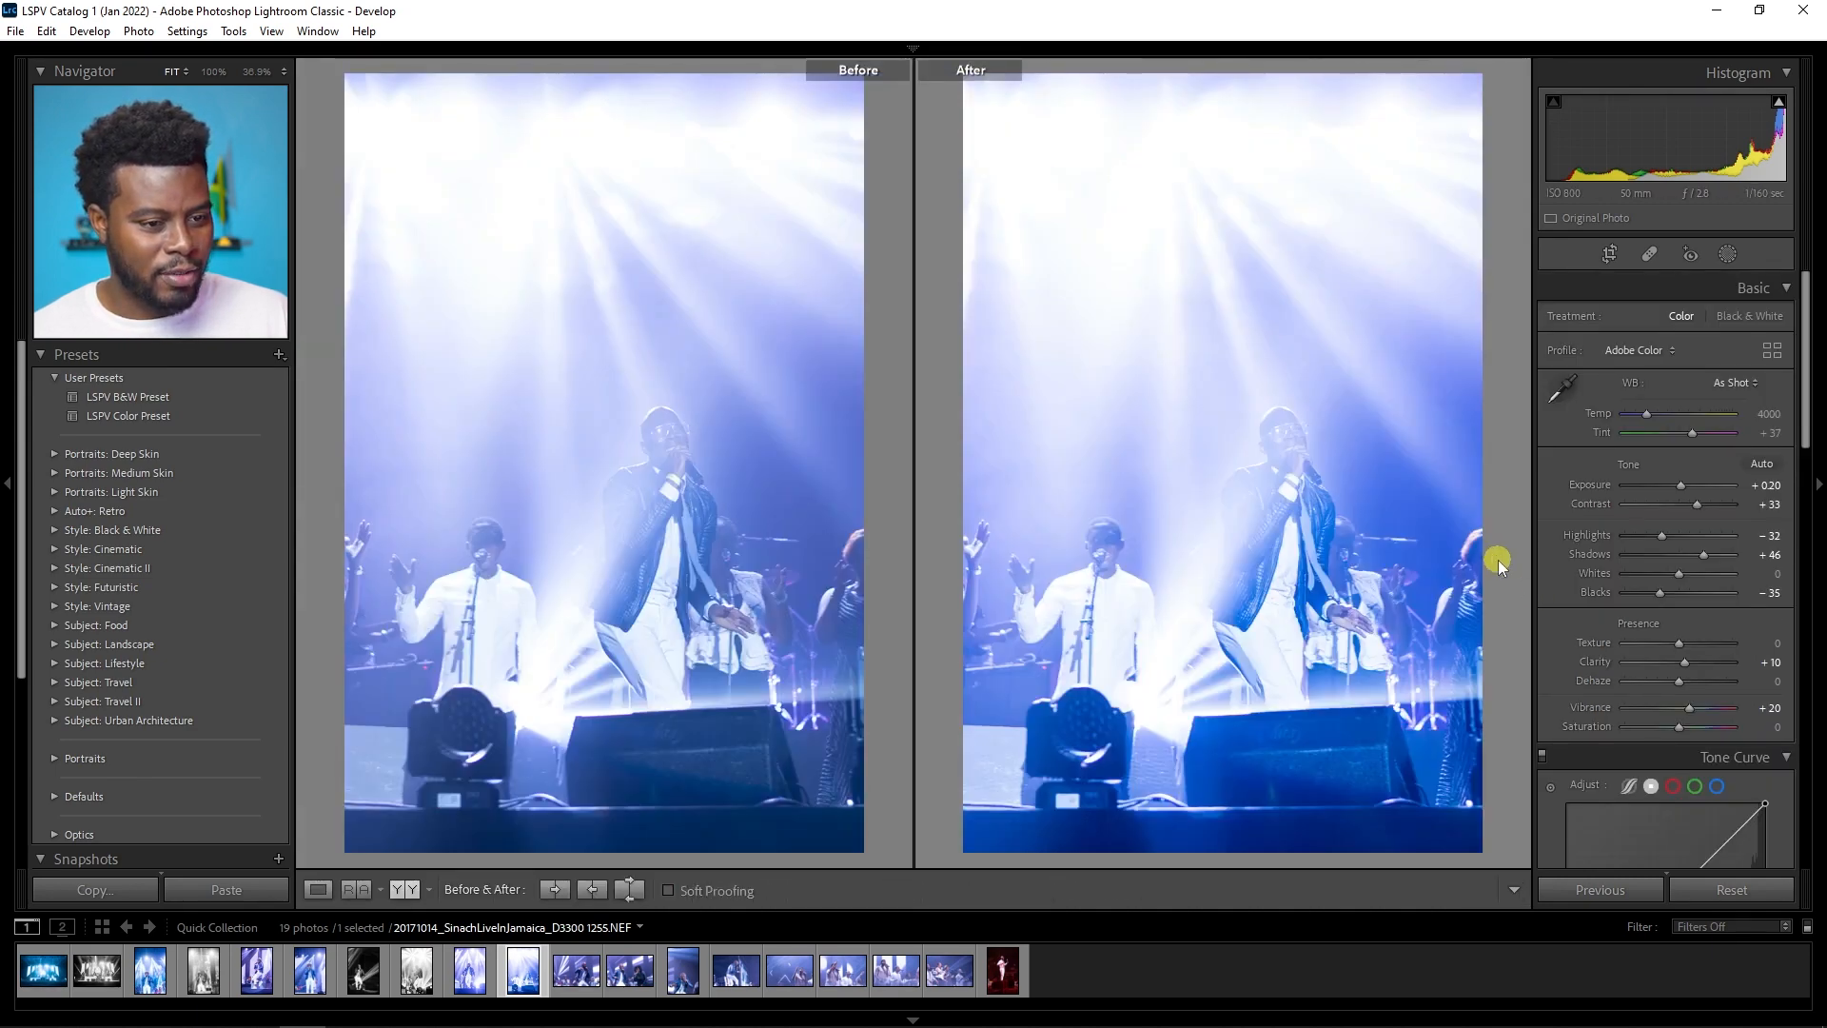
key("y")
key("y")
key("y")
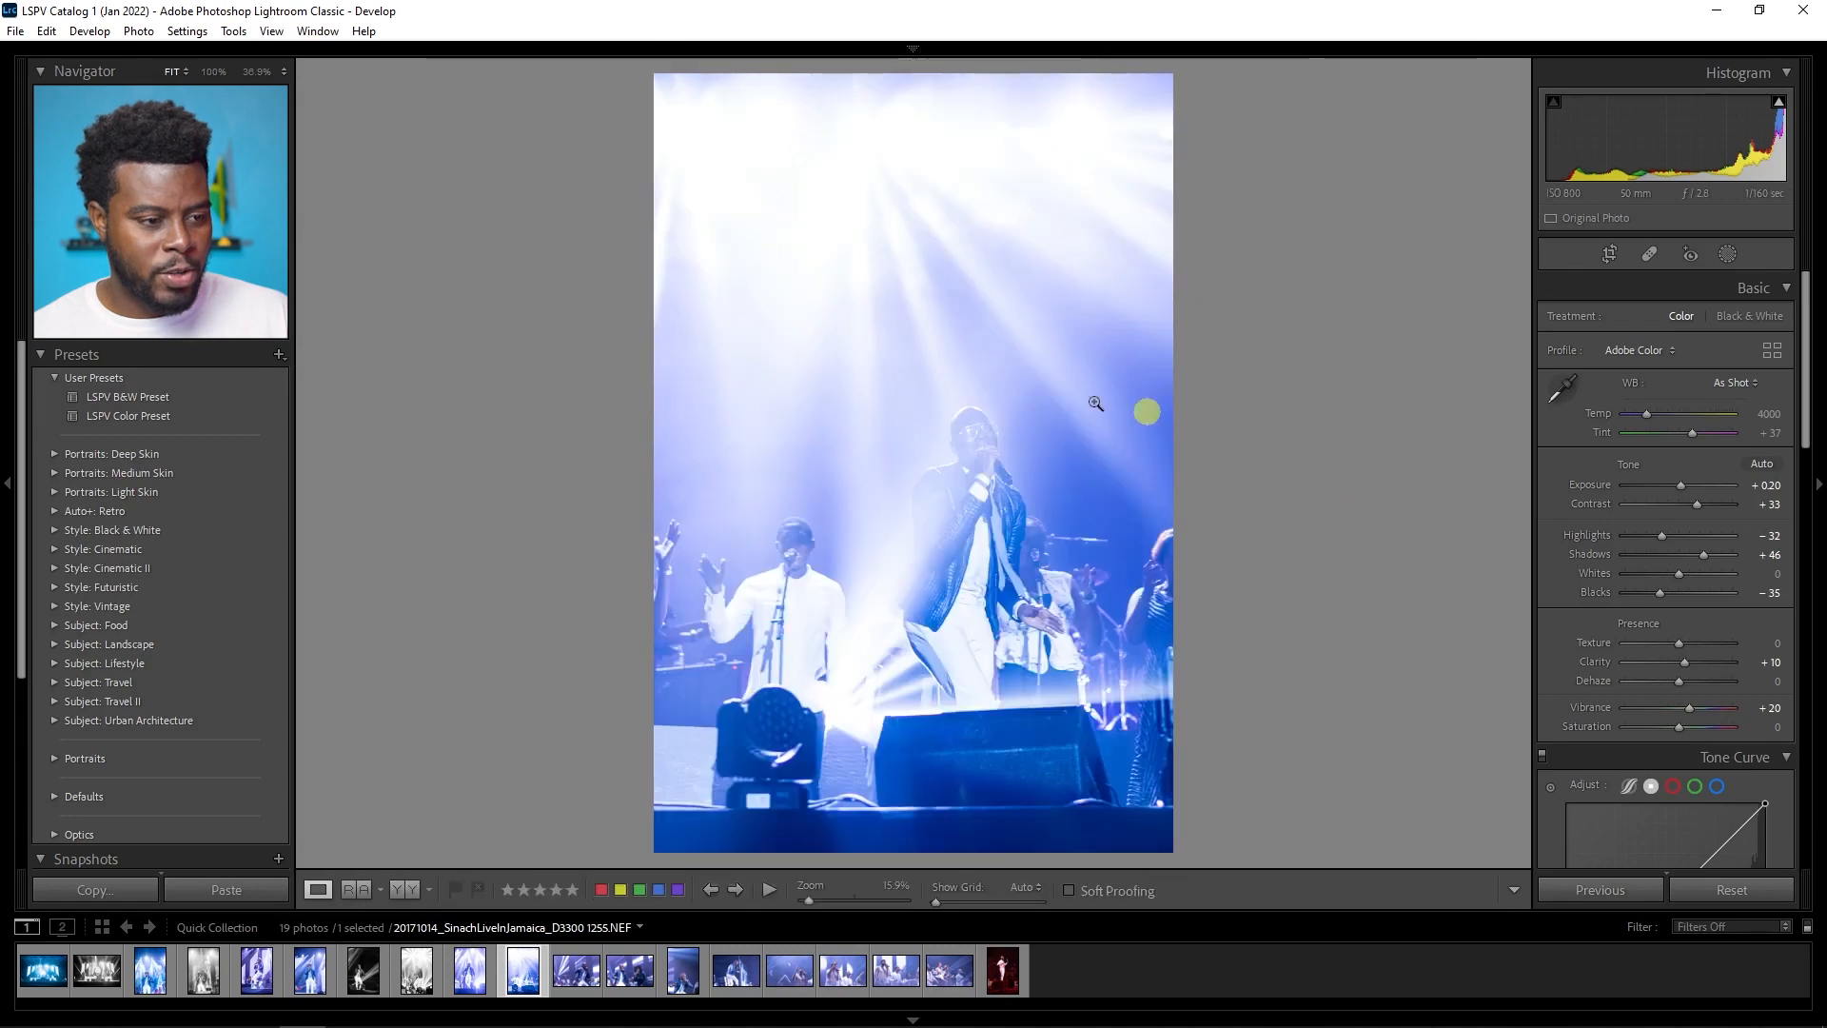
key("y")
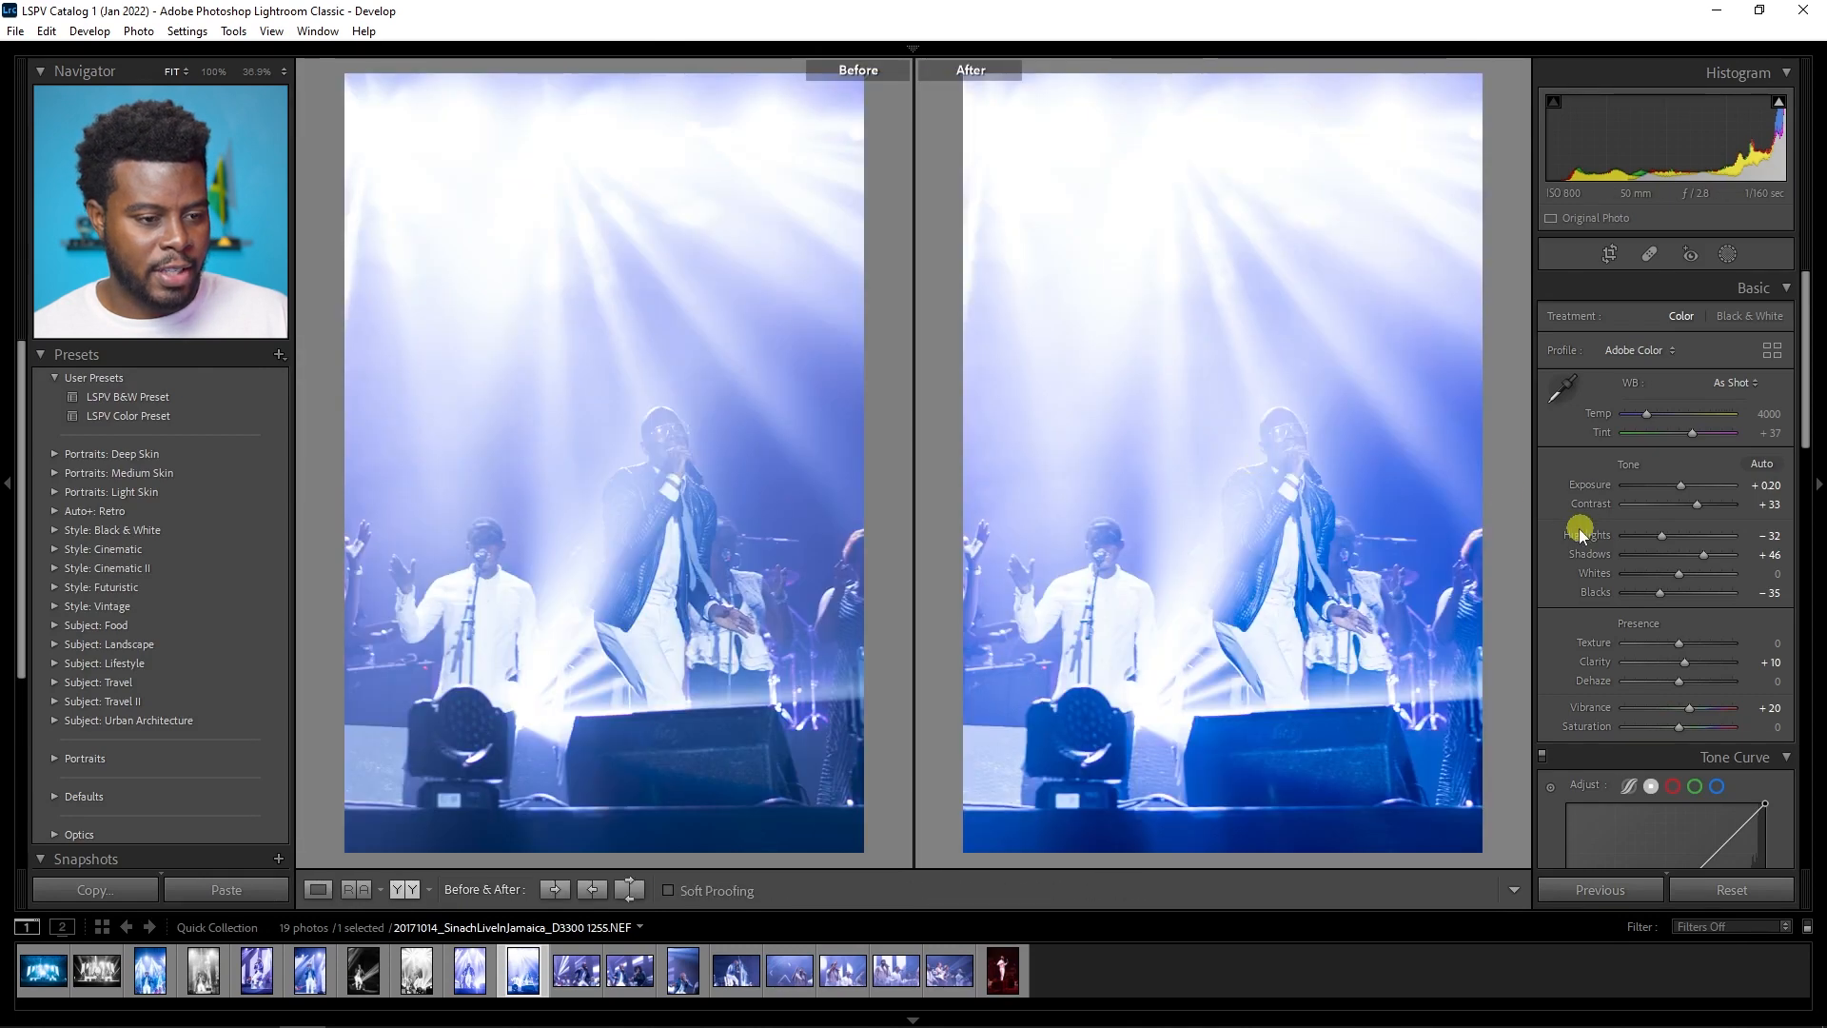
key("y")
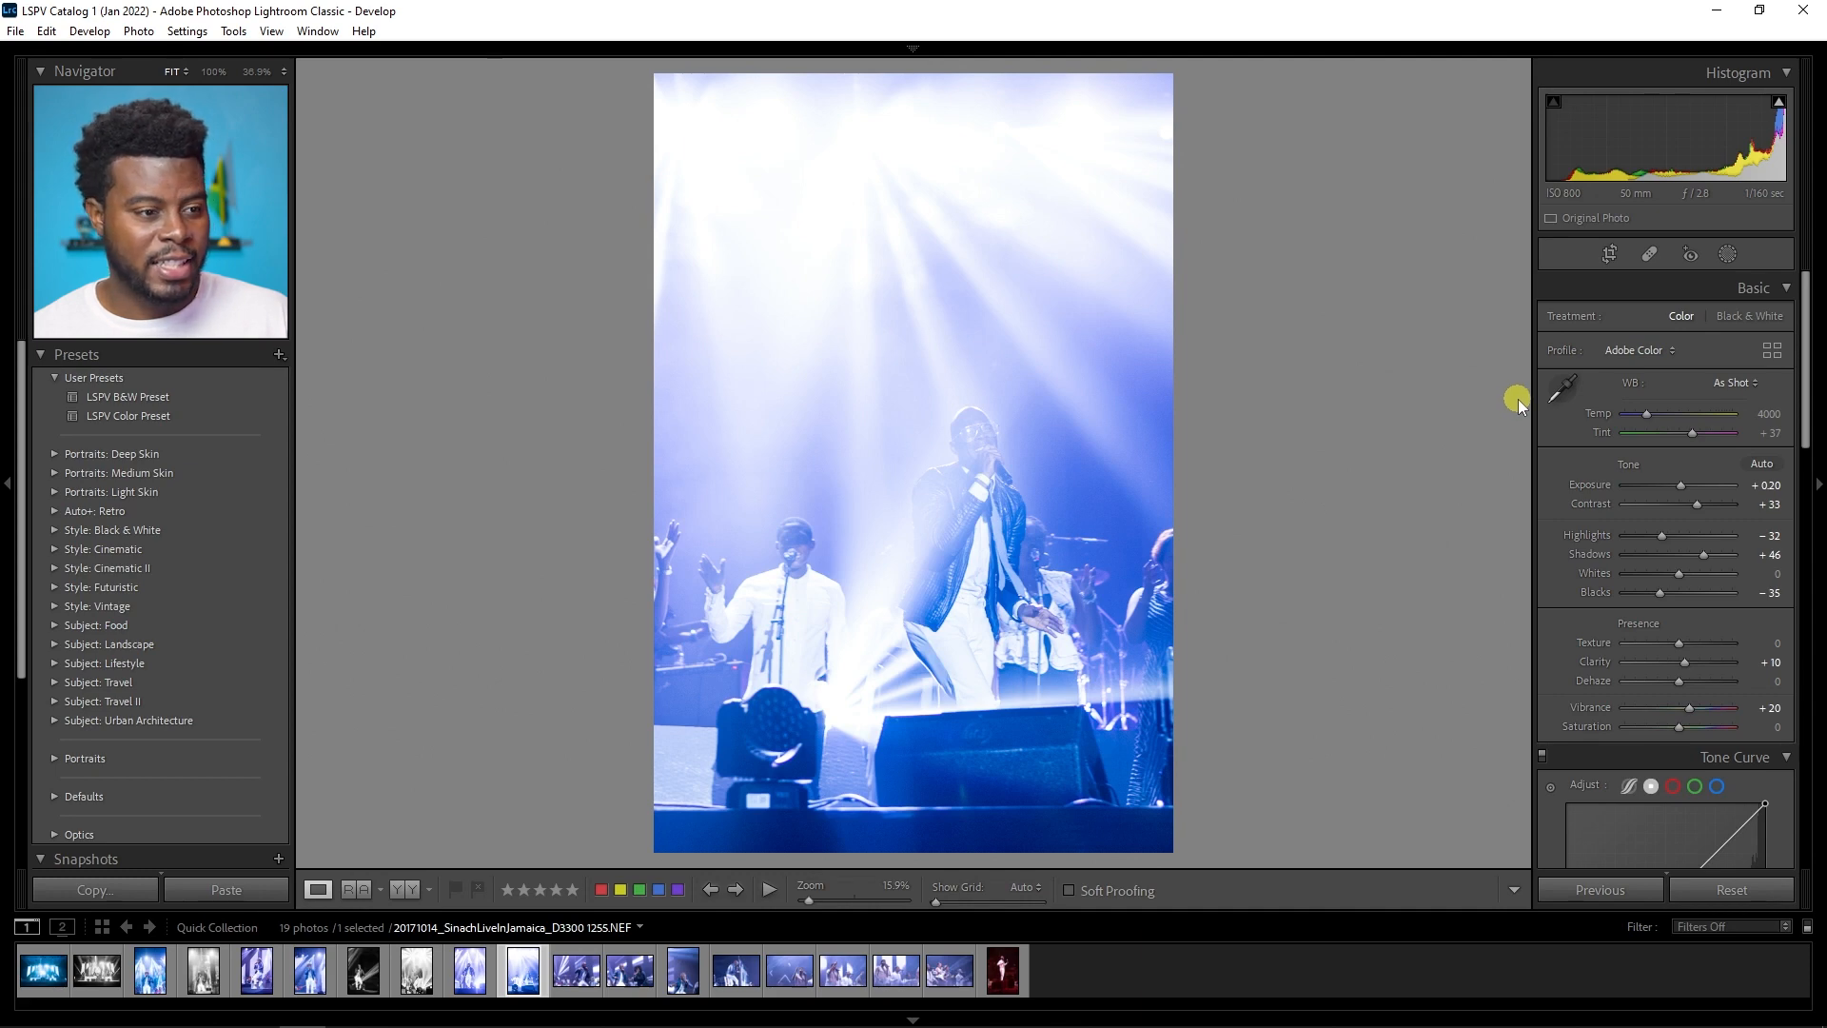
key("y")
key("y")
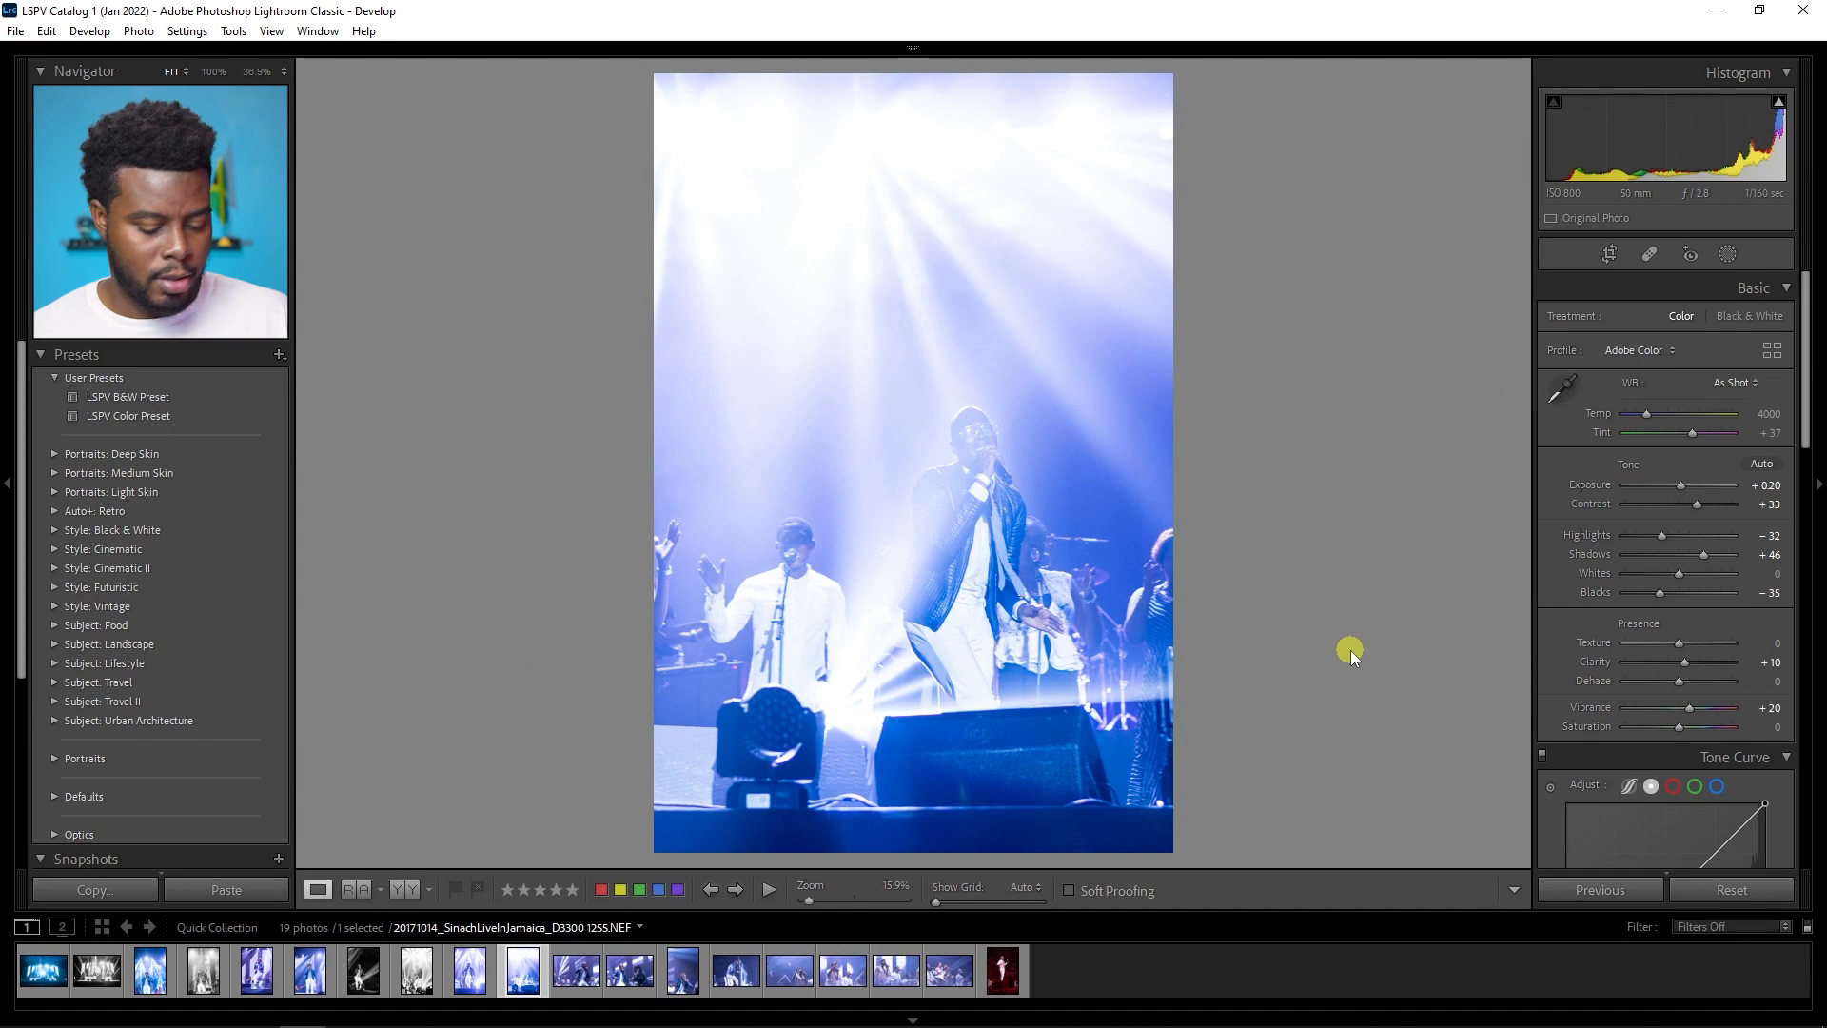
Step: Apply the LSPV Color Preset to photo 1261.NEF and set Exposure to +0.60
key("Right")
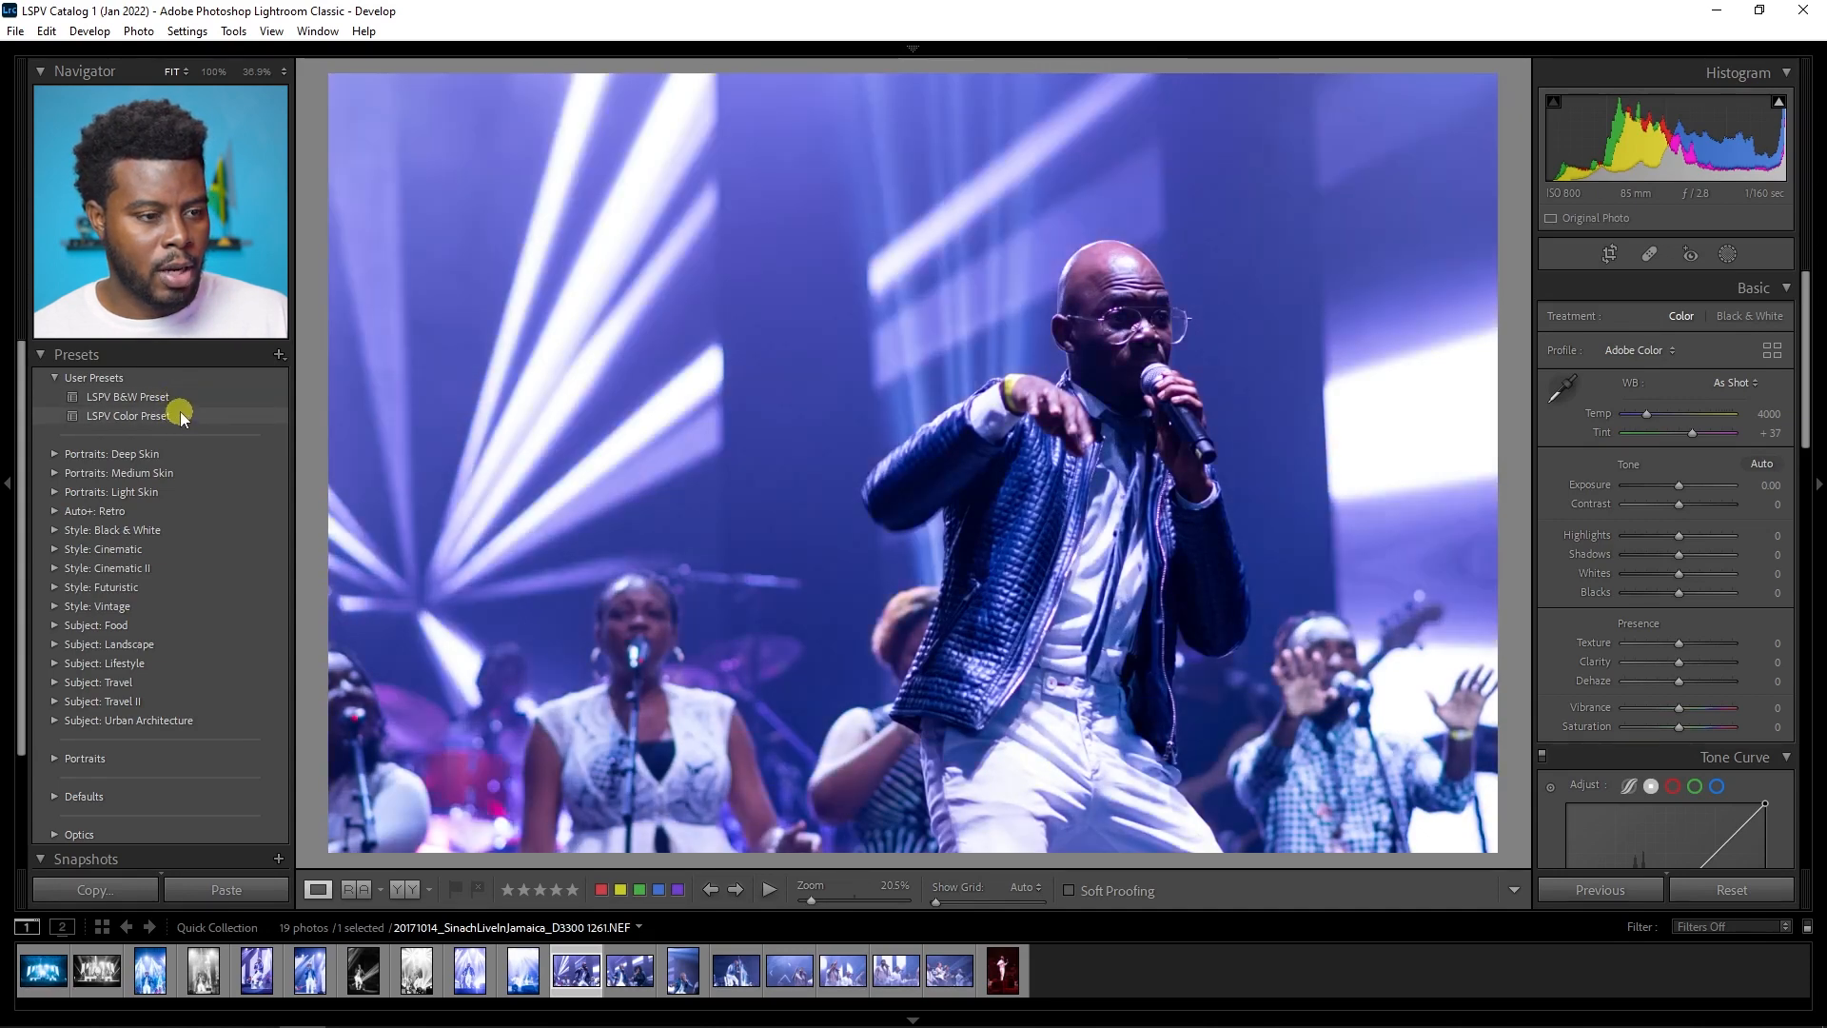
left_click(185, 416)
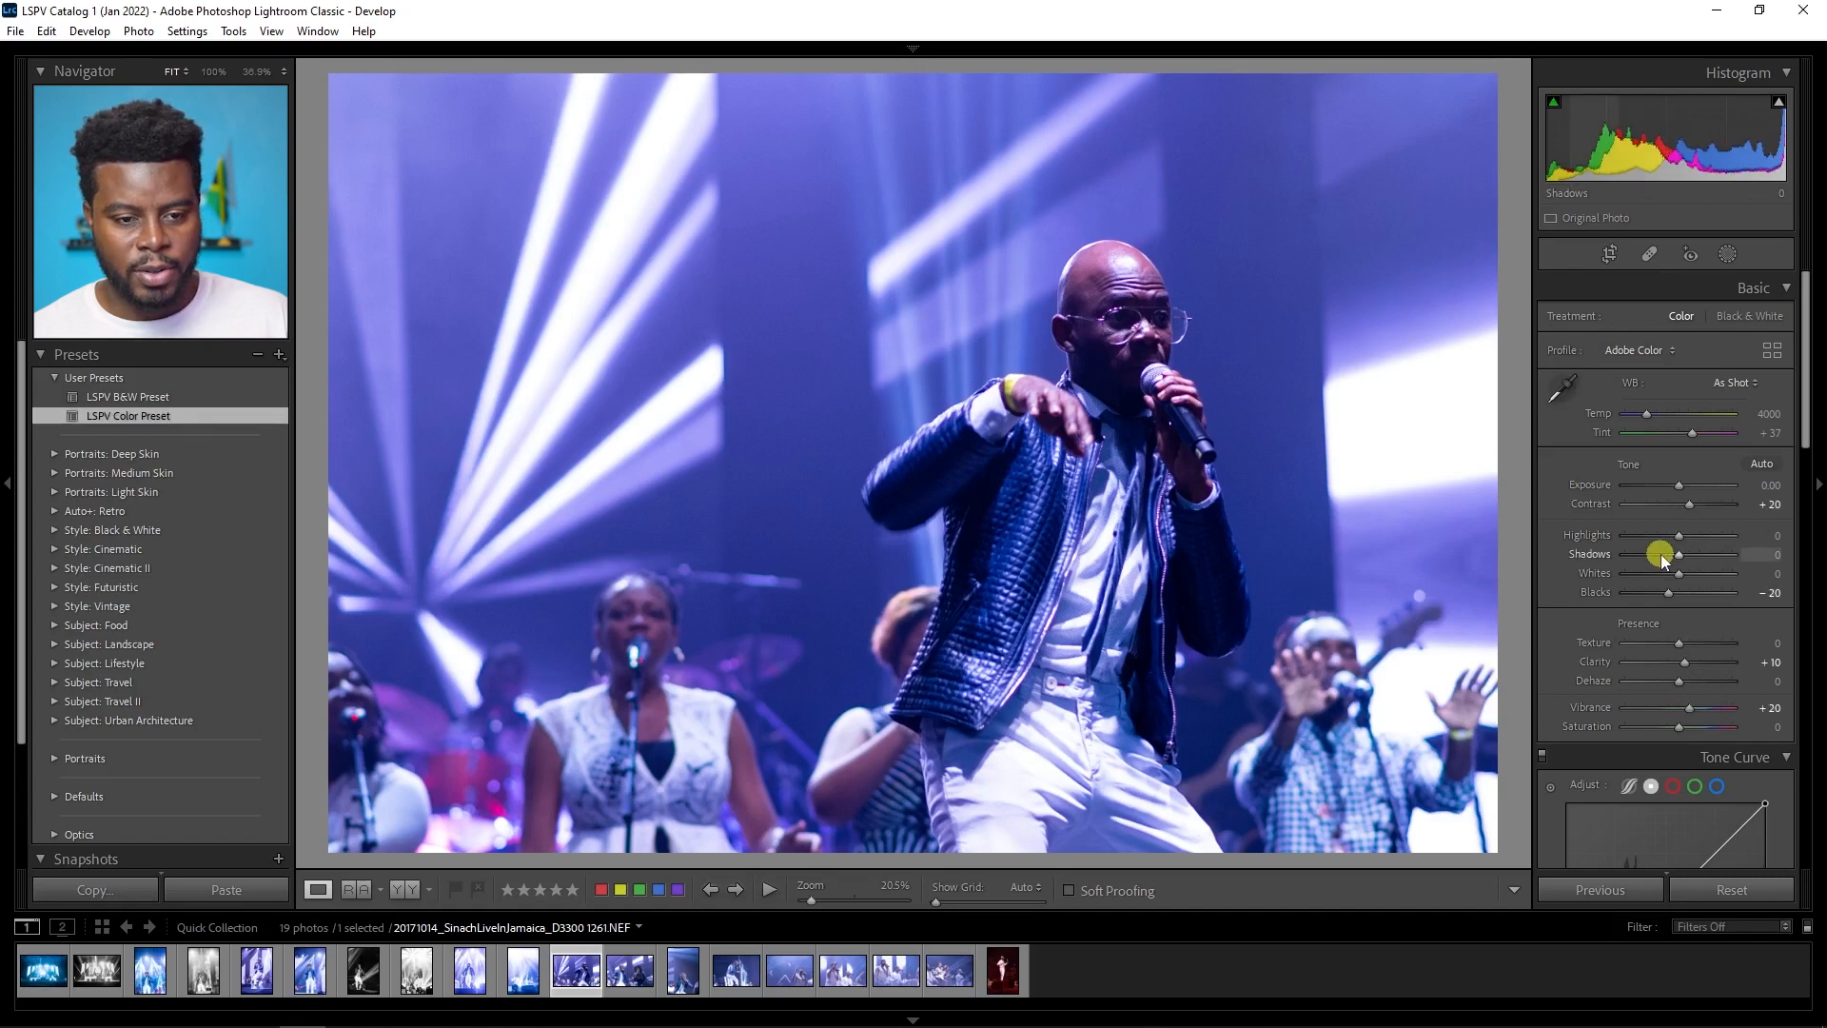
left_click_drag(1679, 485, 1675, 482)
Step: Set Shadows to +55, Highlights to −45 and Exposure to +0.80 on photo 1261.NEF
left_click_drag(1679, 555, 1682, 560)
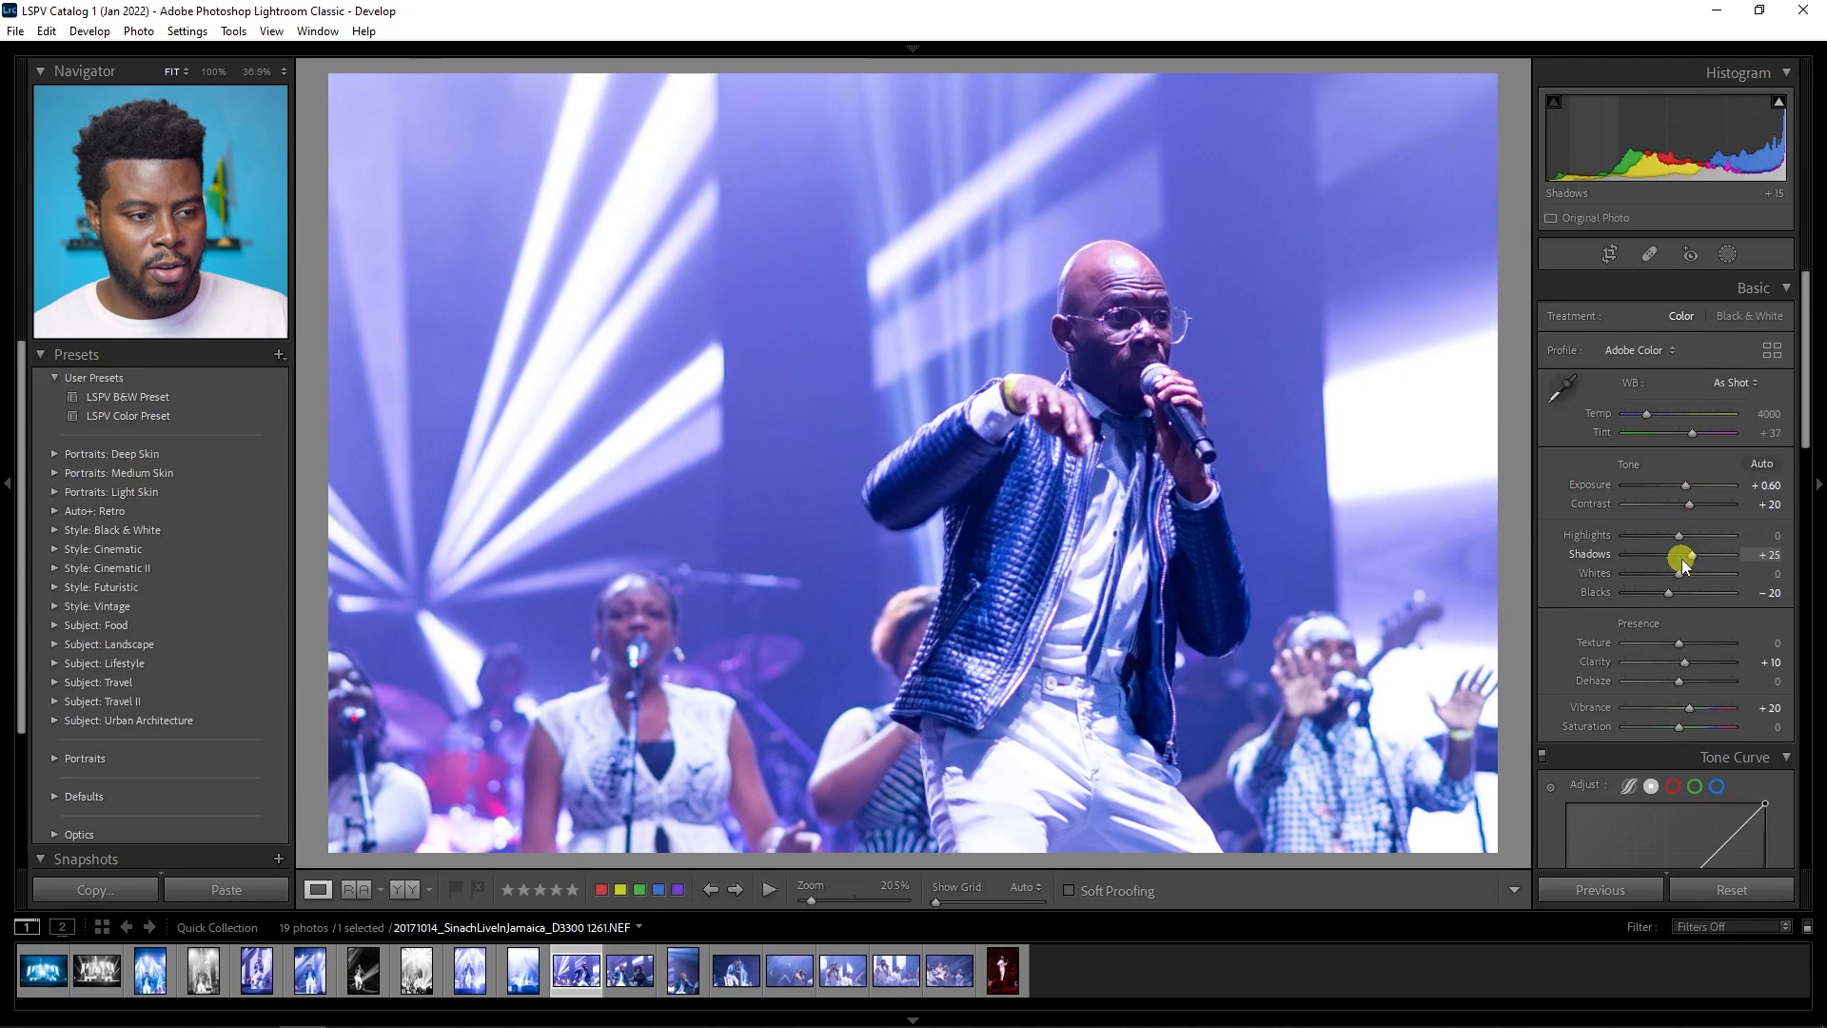
key("Up")
key("Up")
key("Up")
key("Up")
key("Up")
key("Up")
key("Down")
key("Down")
key("Down")
key("Down")
key("Down")
key("Down")
key("Down")
key("Down")
key("Down")
key("Up")
key("Up")
key("Up")
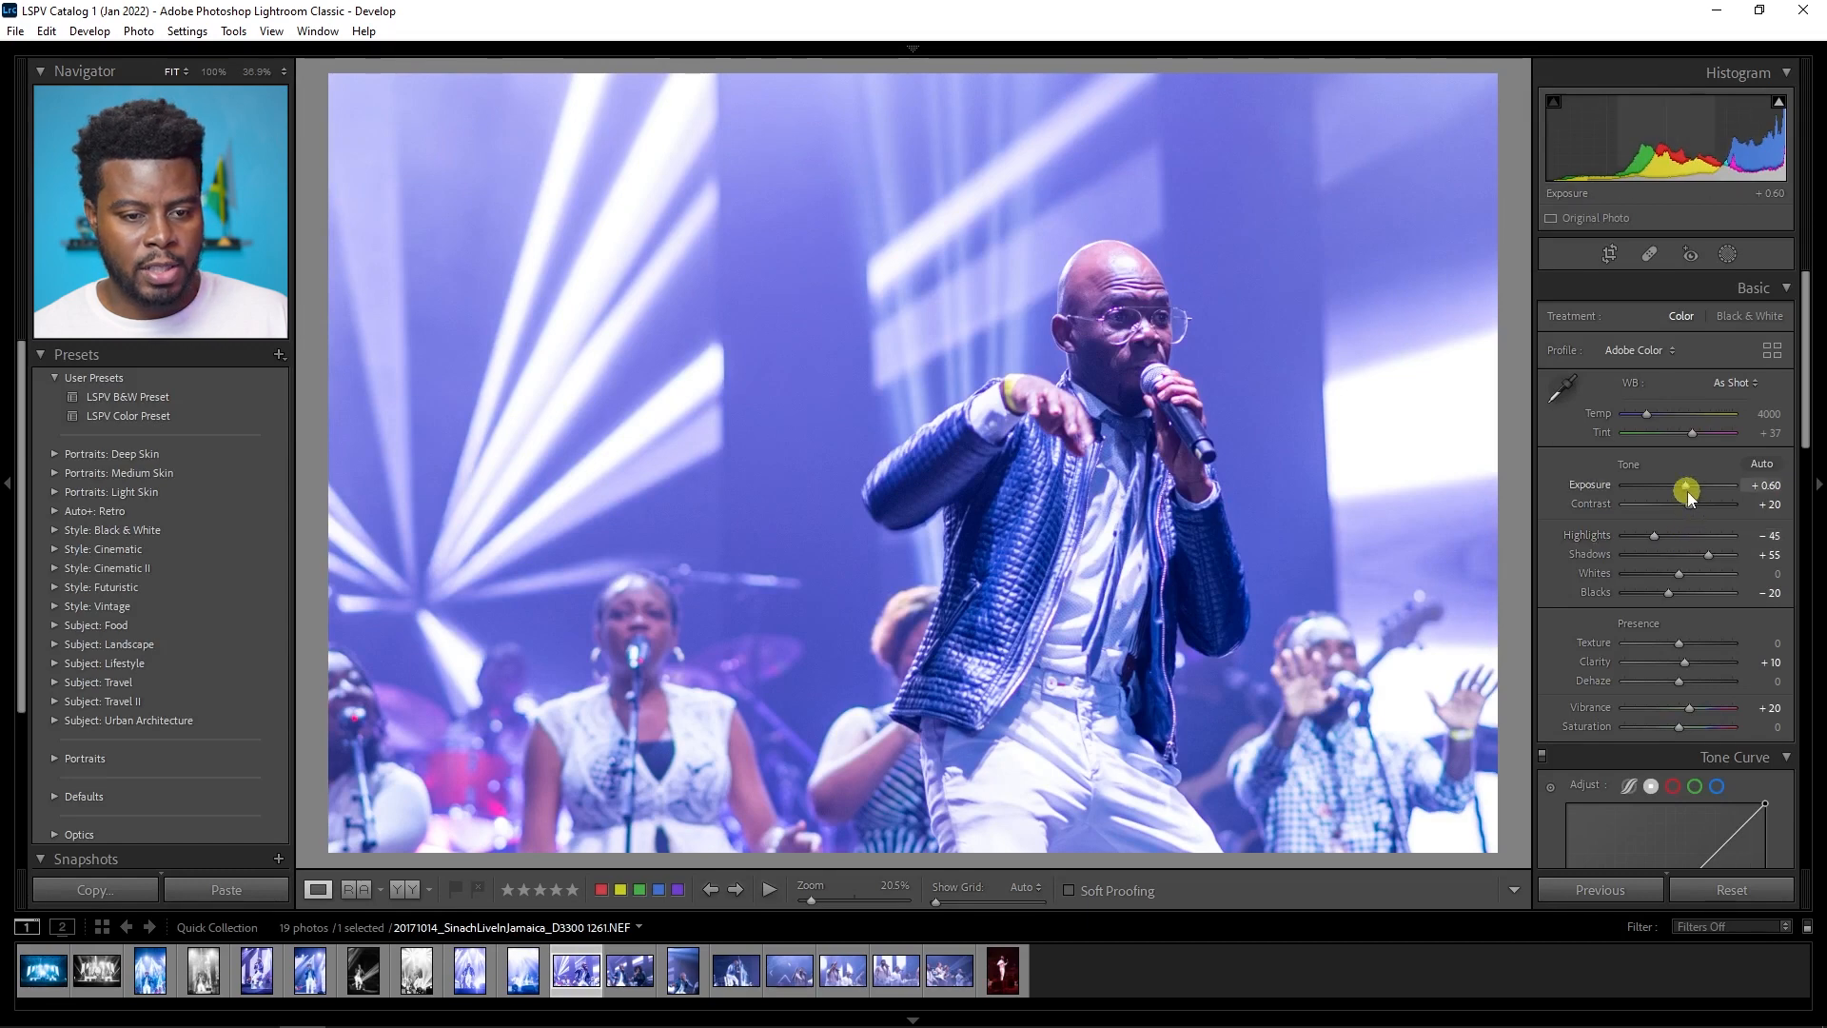
key("Up")
key("Up")
key("Up")
key("Up")
Step: Check the framing of photo 1261.NEF and compare the edit with the original, including a close-up of the singer's face
key("r")
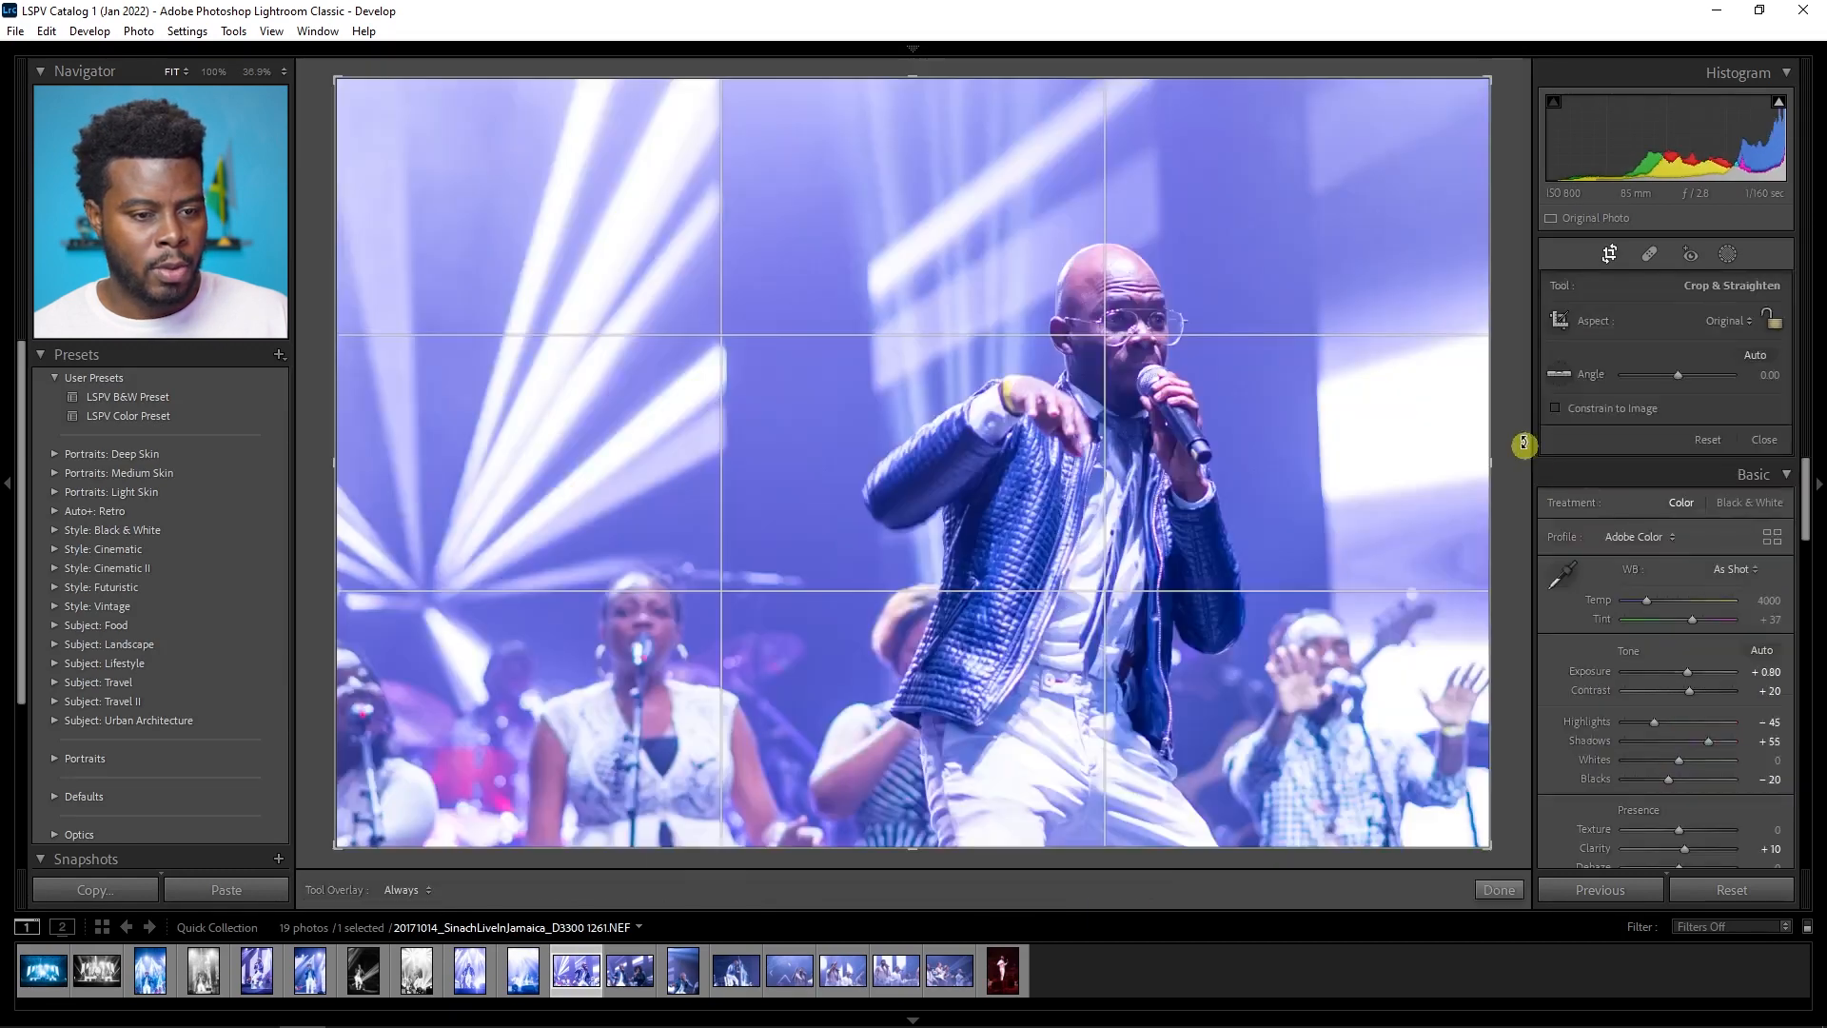
key("r")
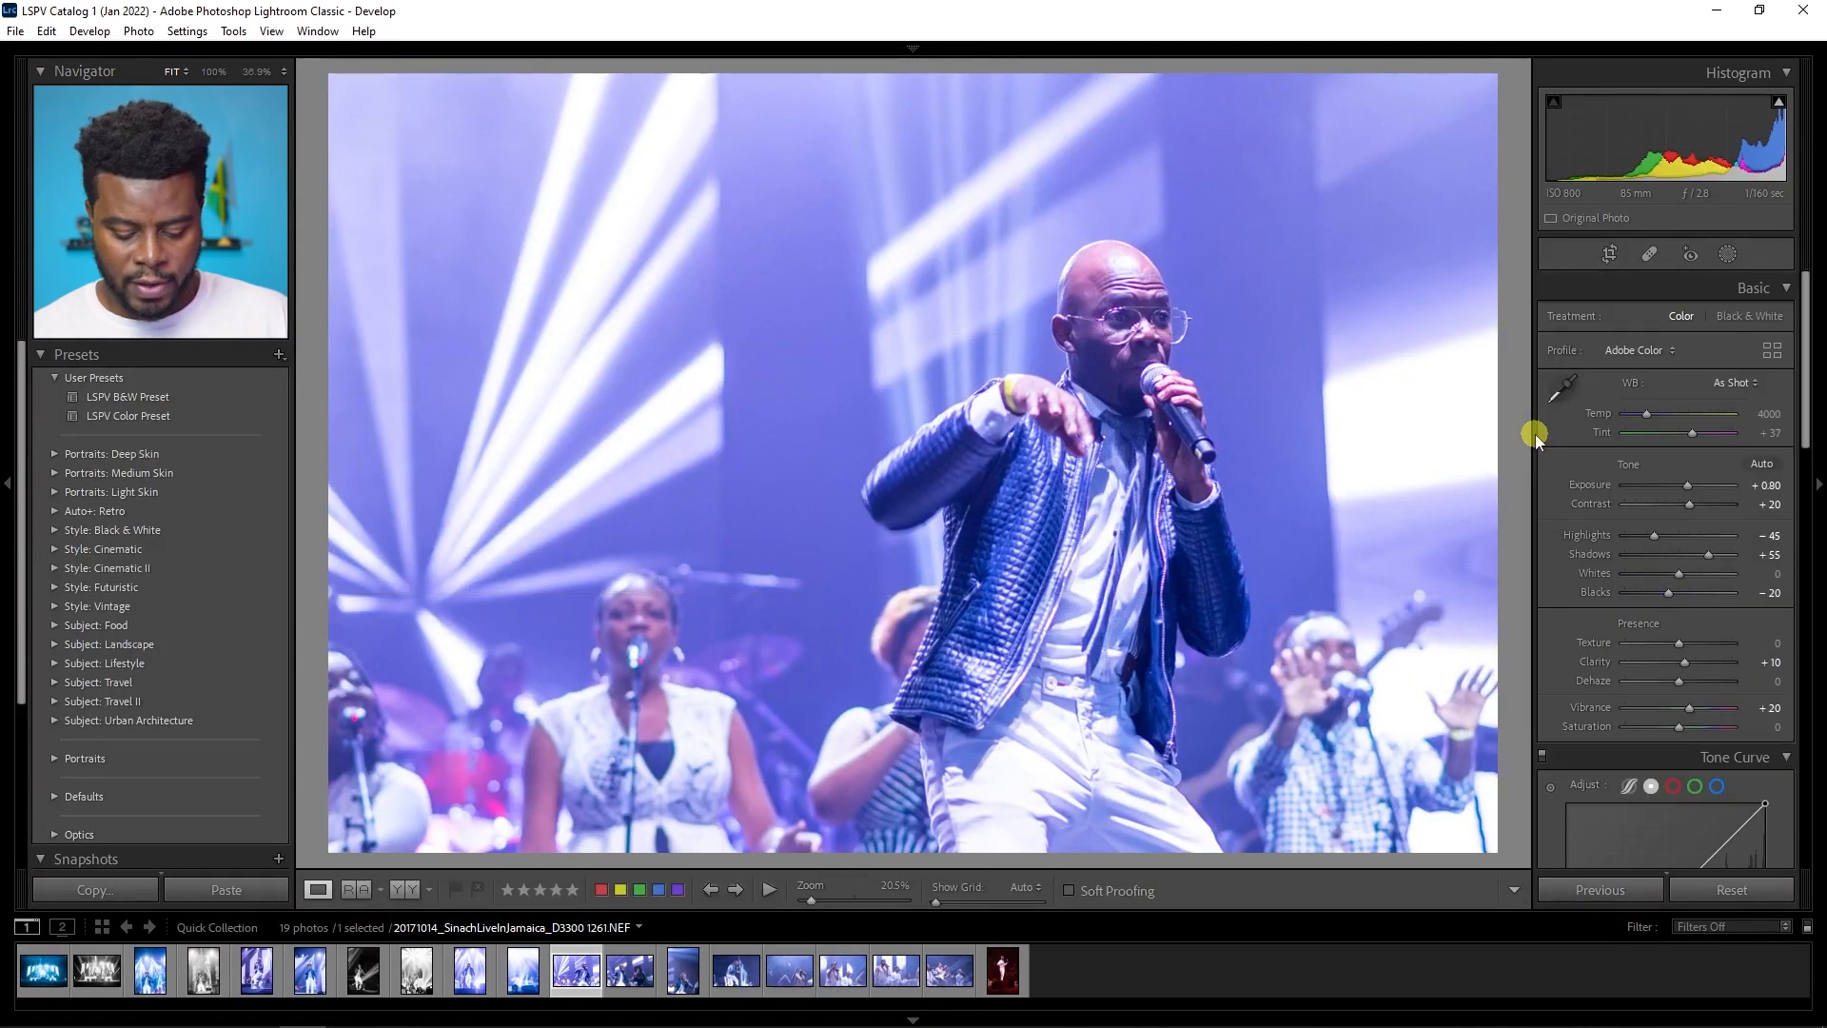
key("y")
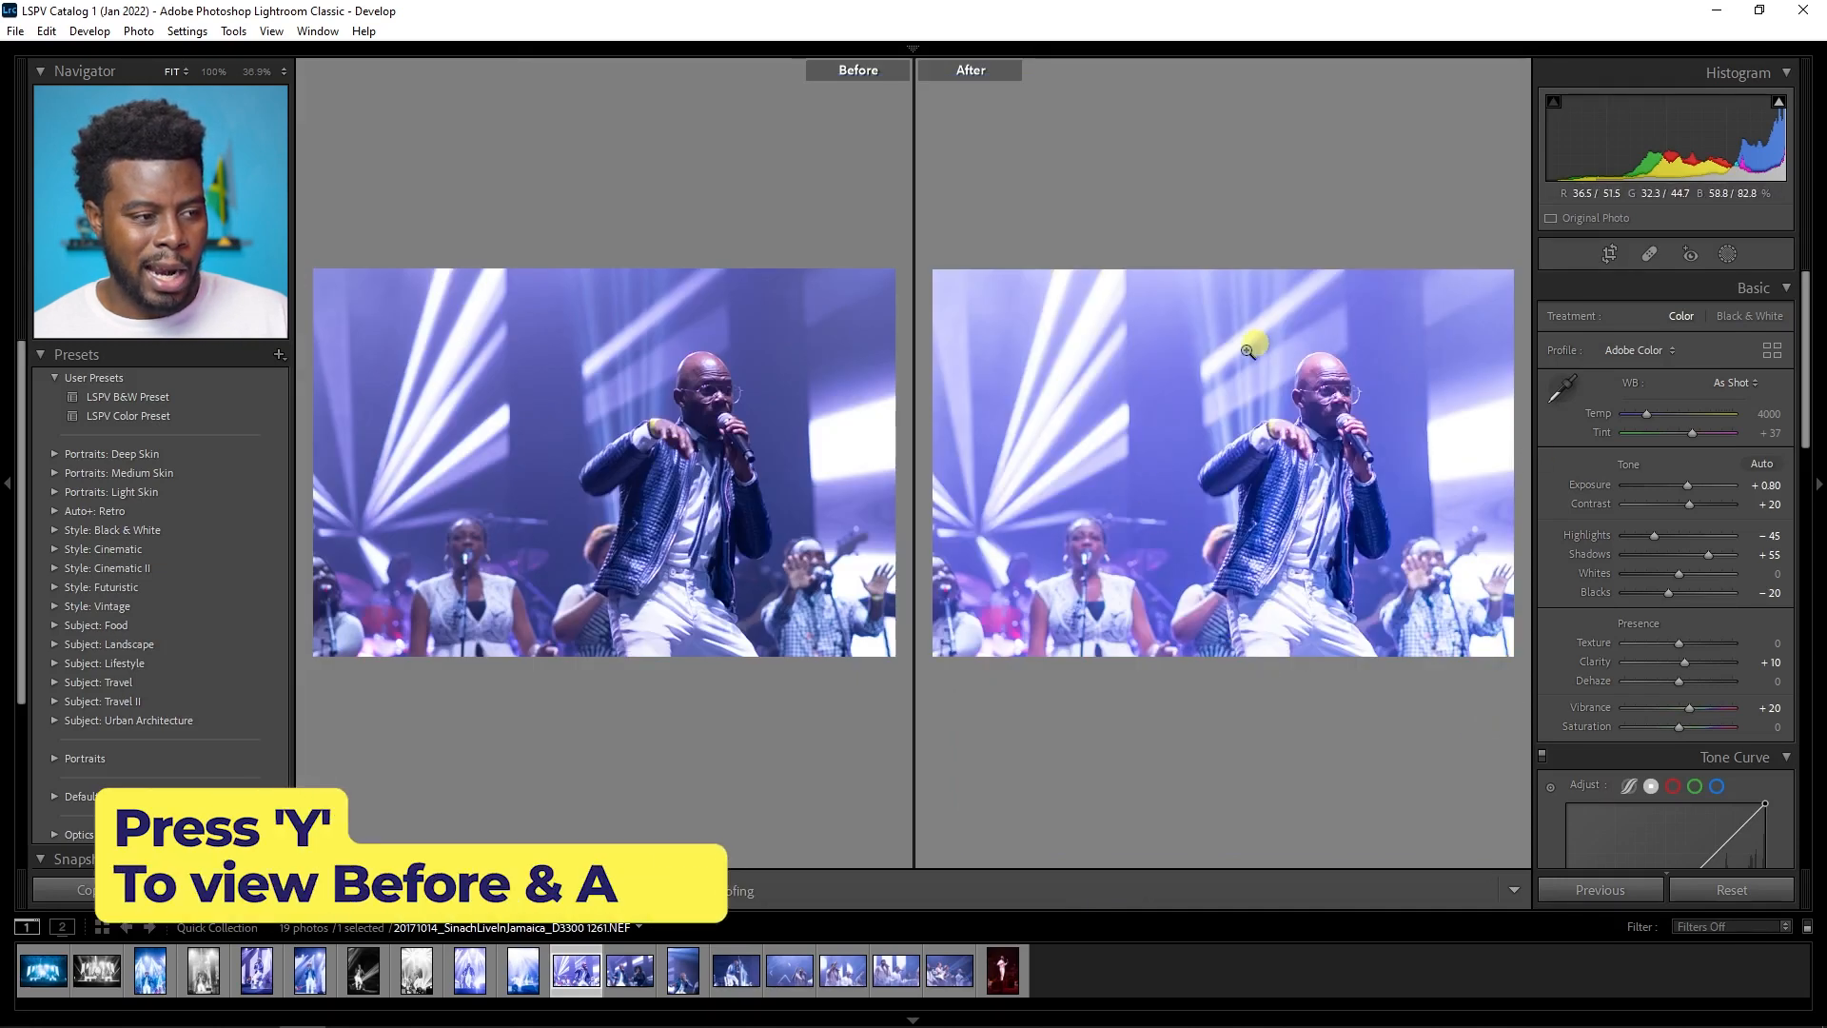
key("y")
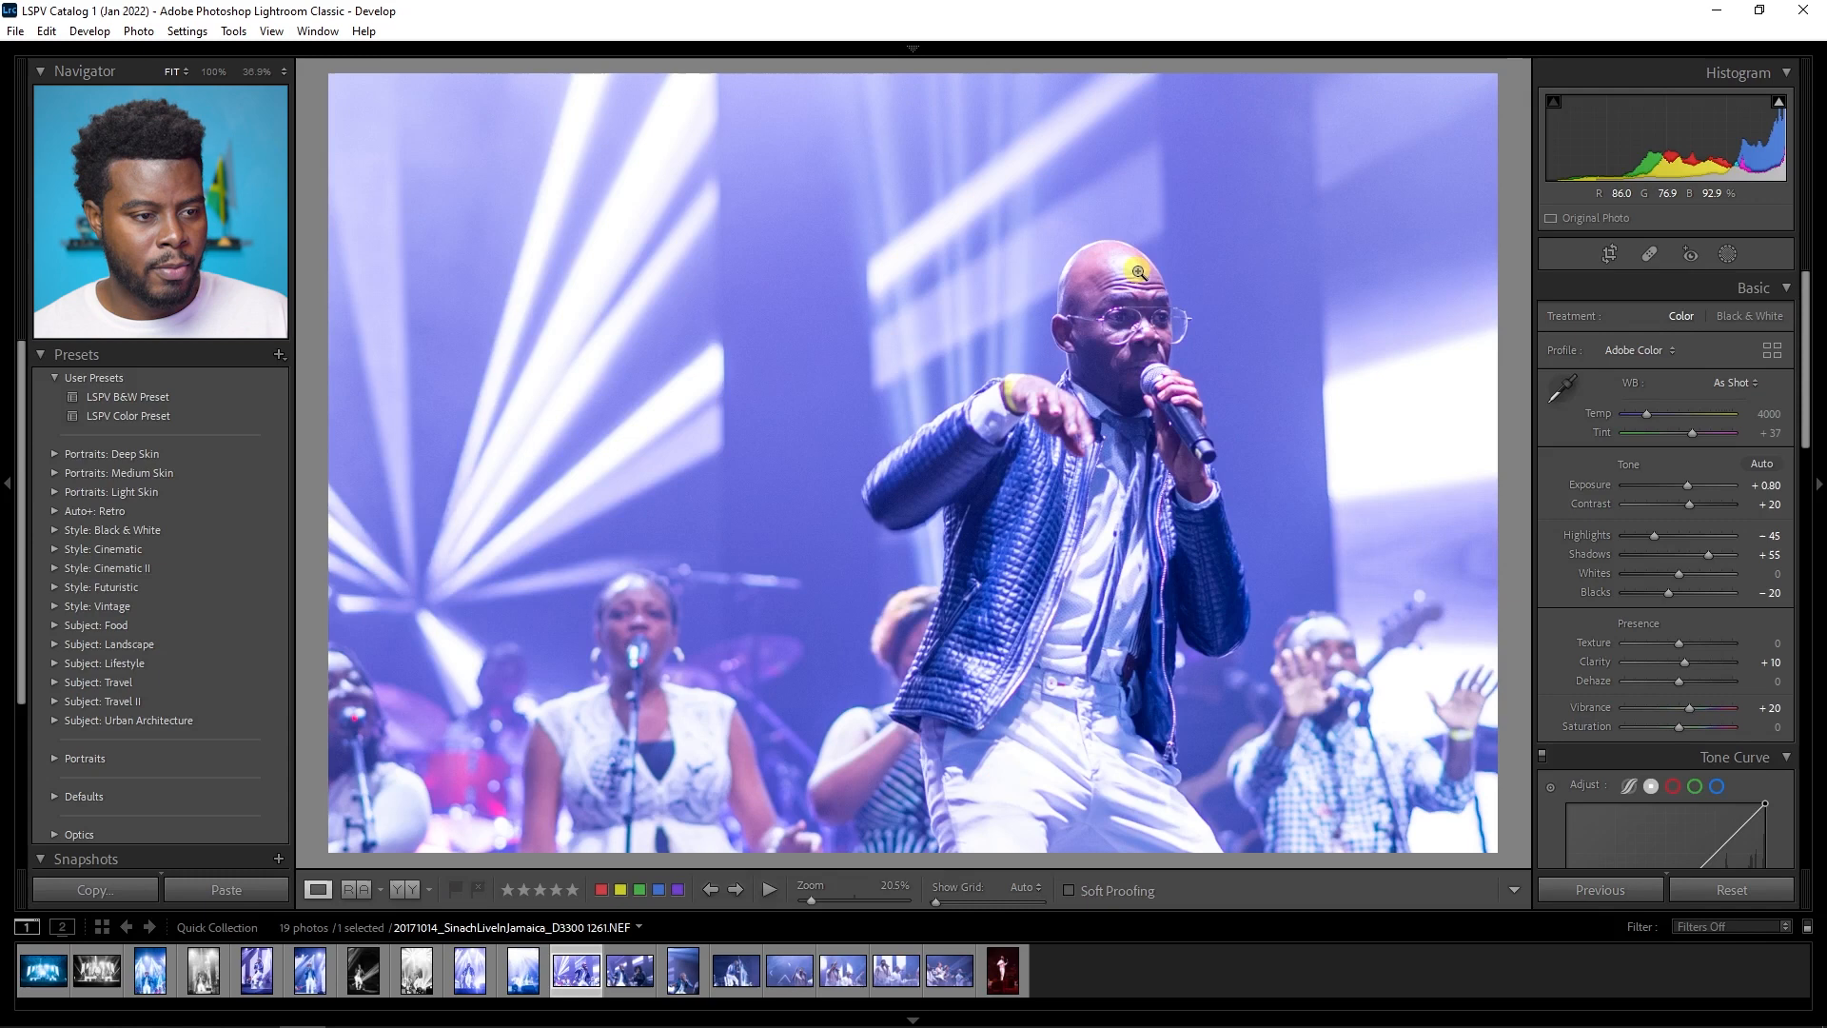
key("y")
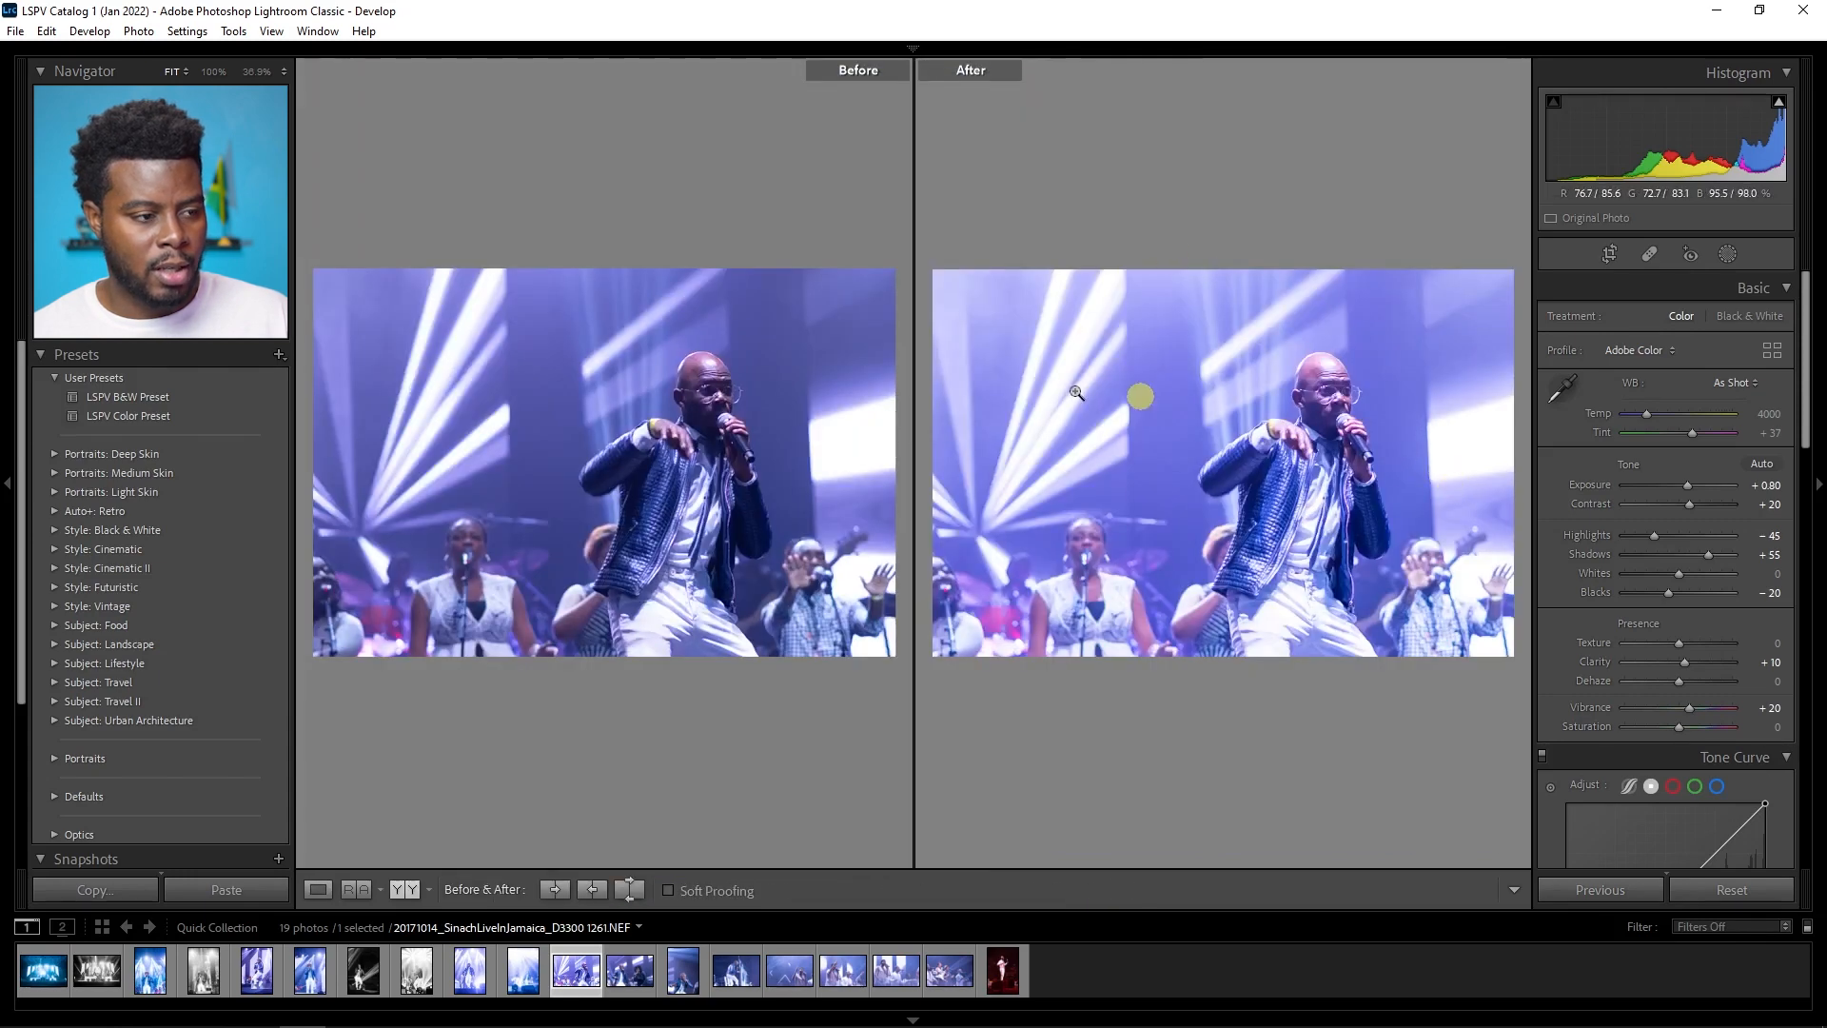
left_click(699, 369)
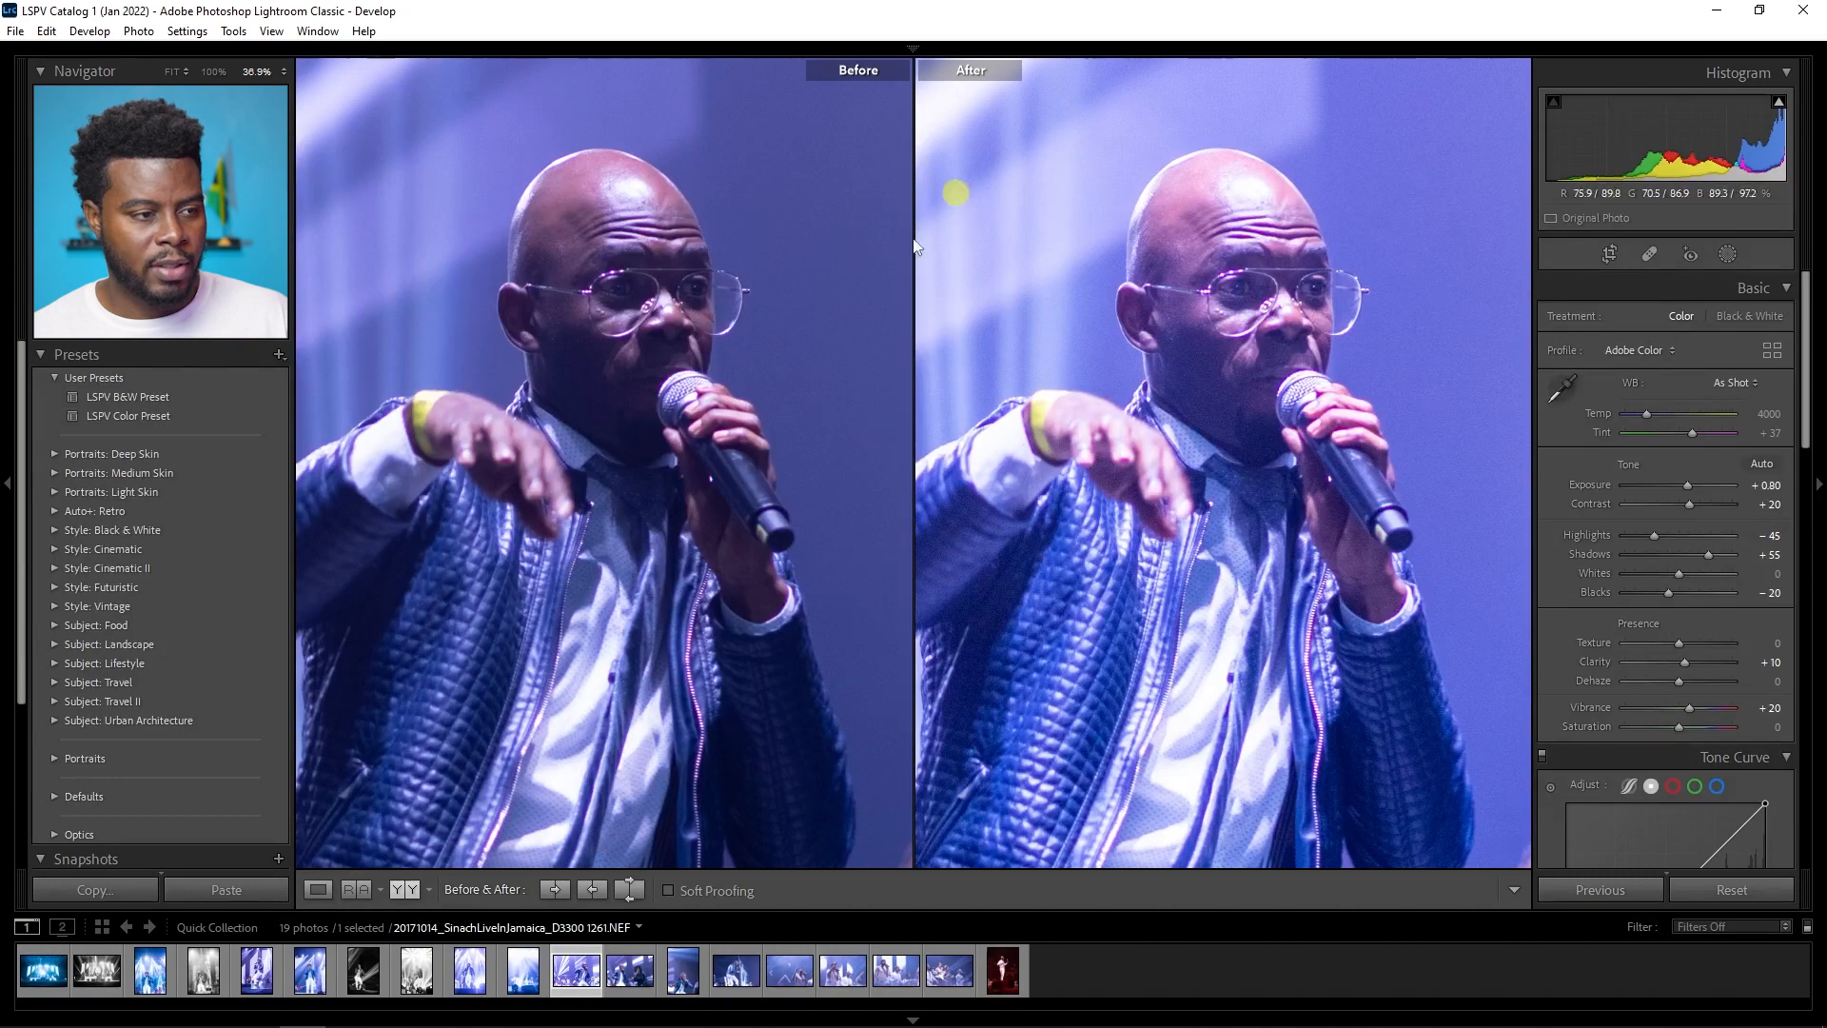
key("y")
left_click(1106, 376)
key("y")
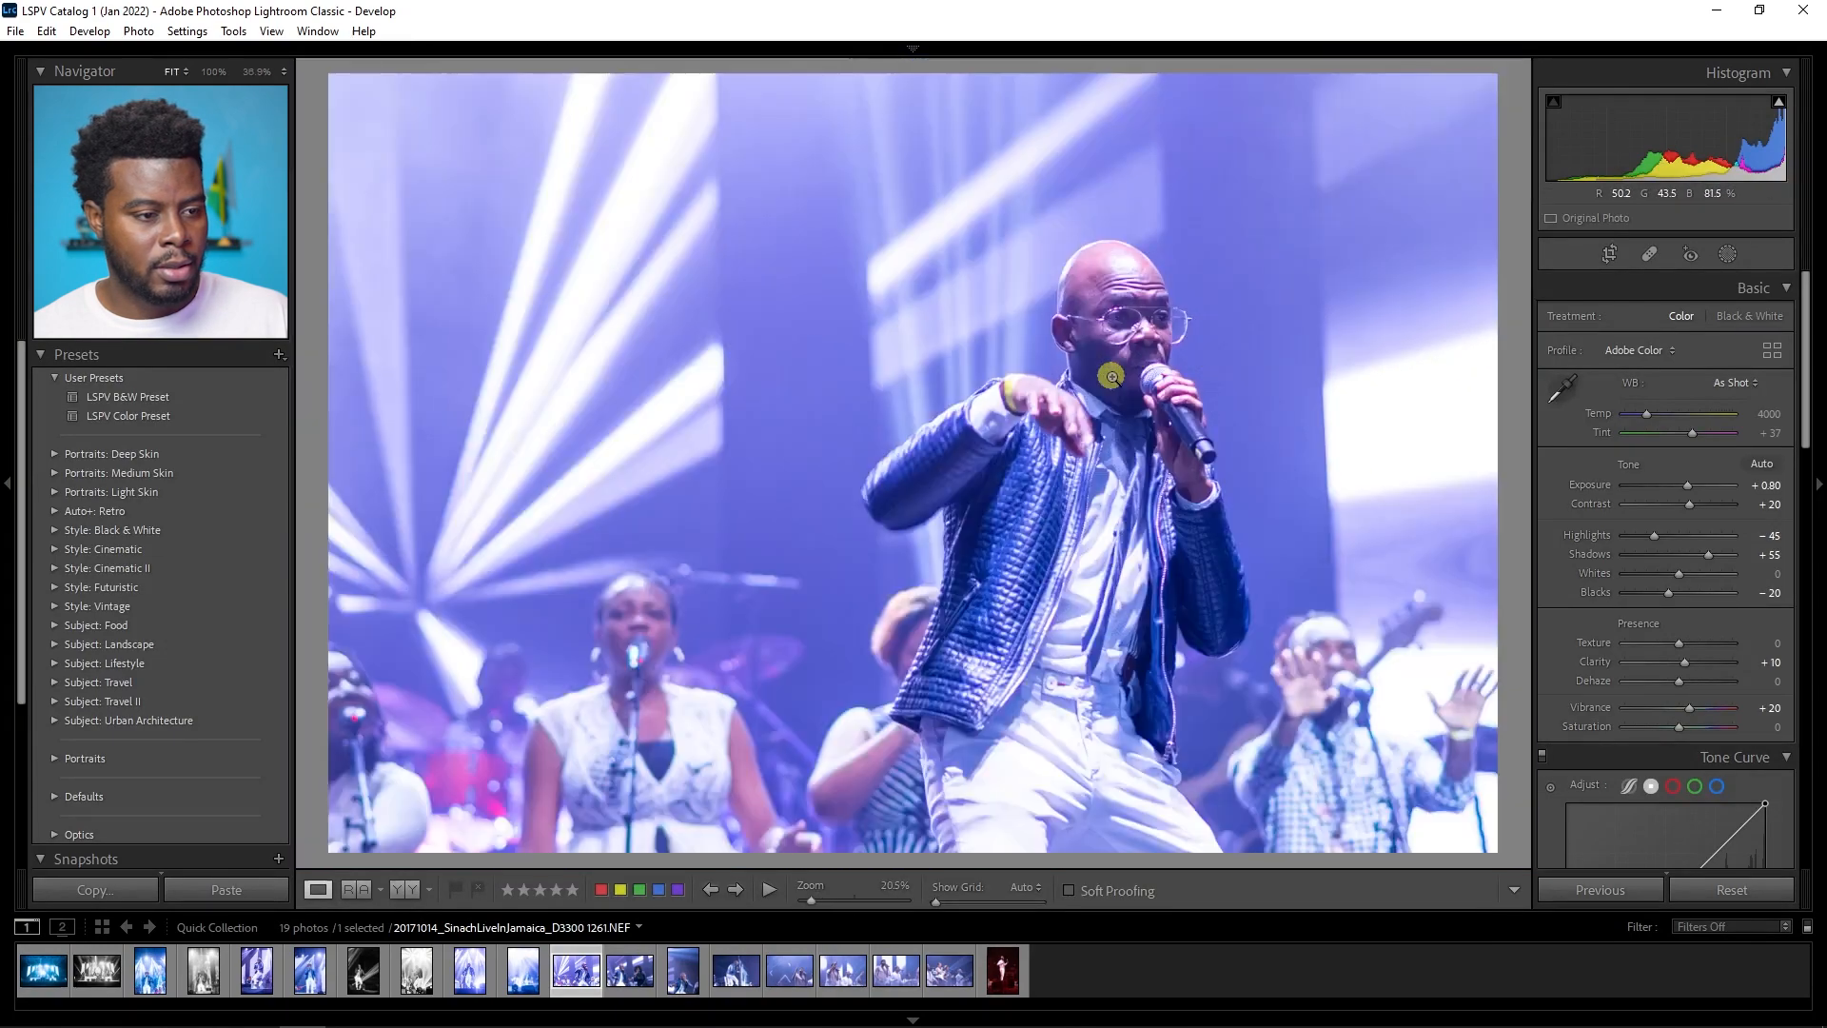
key("y")
key("y")
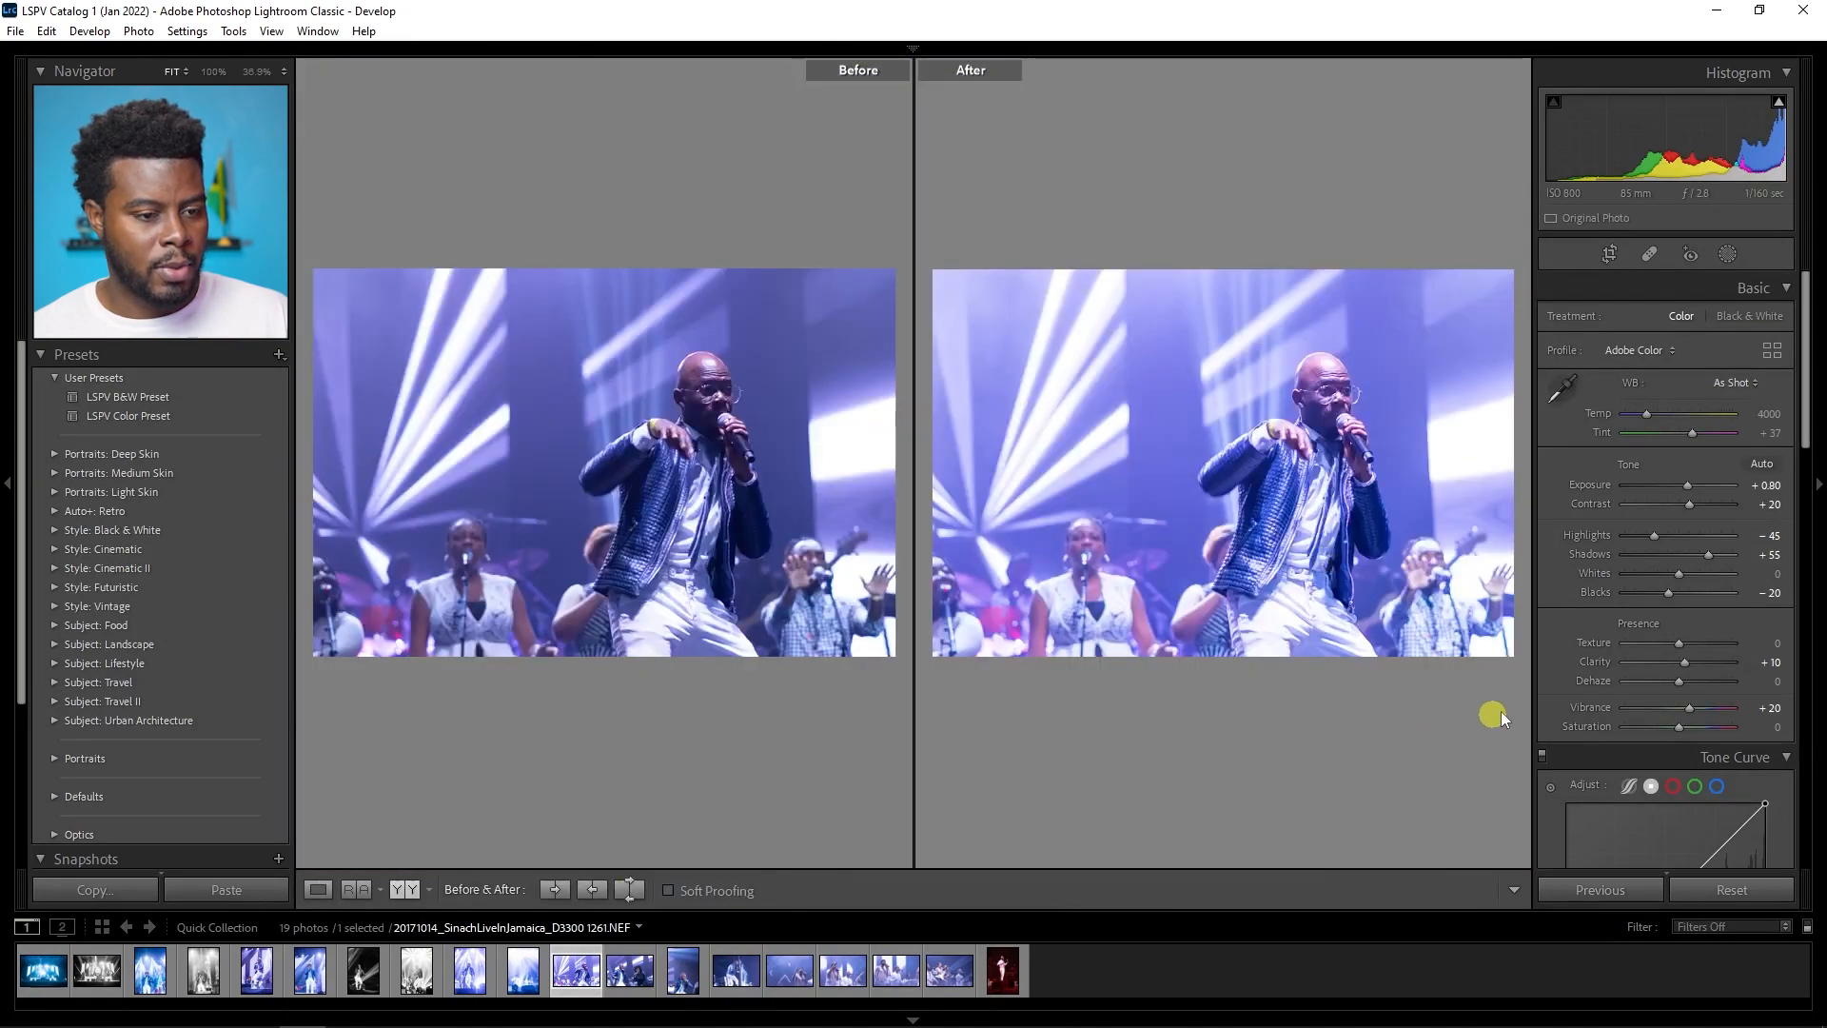
key("y")
key("y")
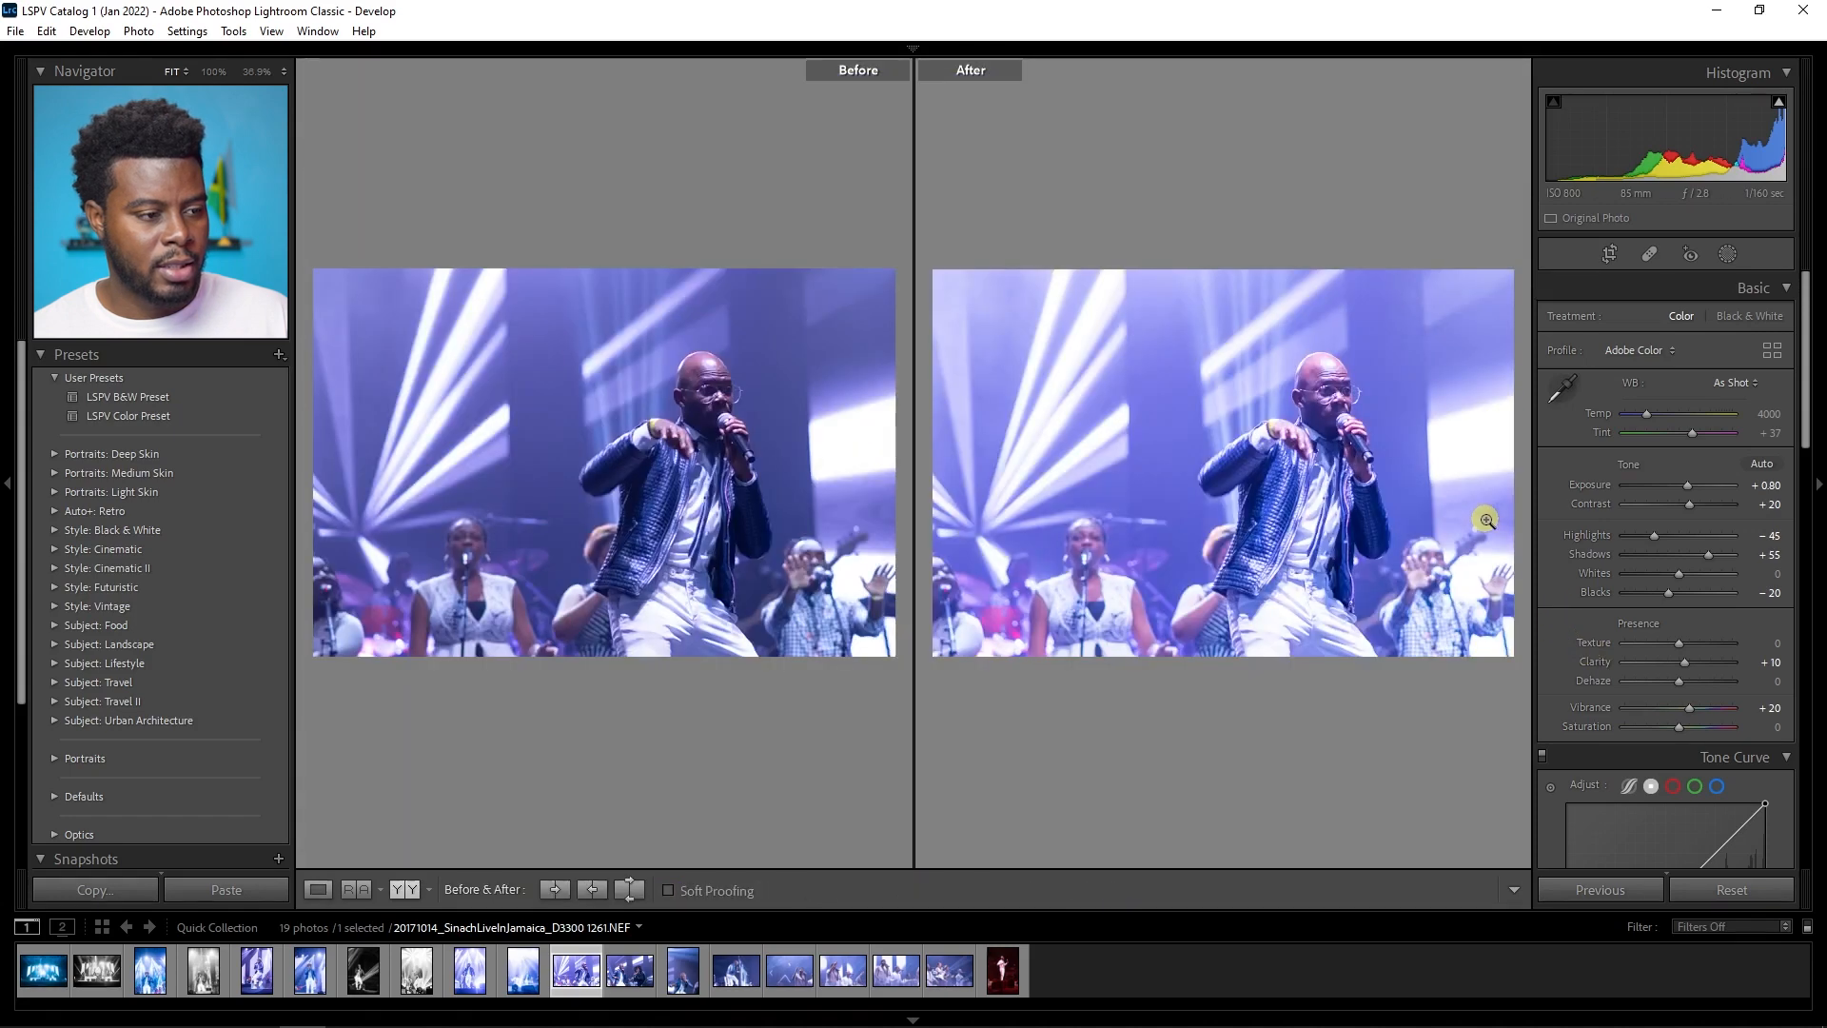
key("y")
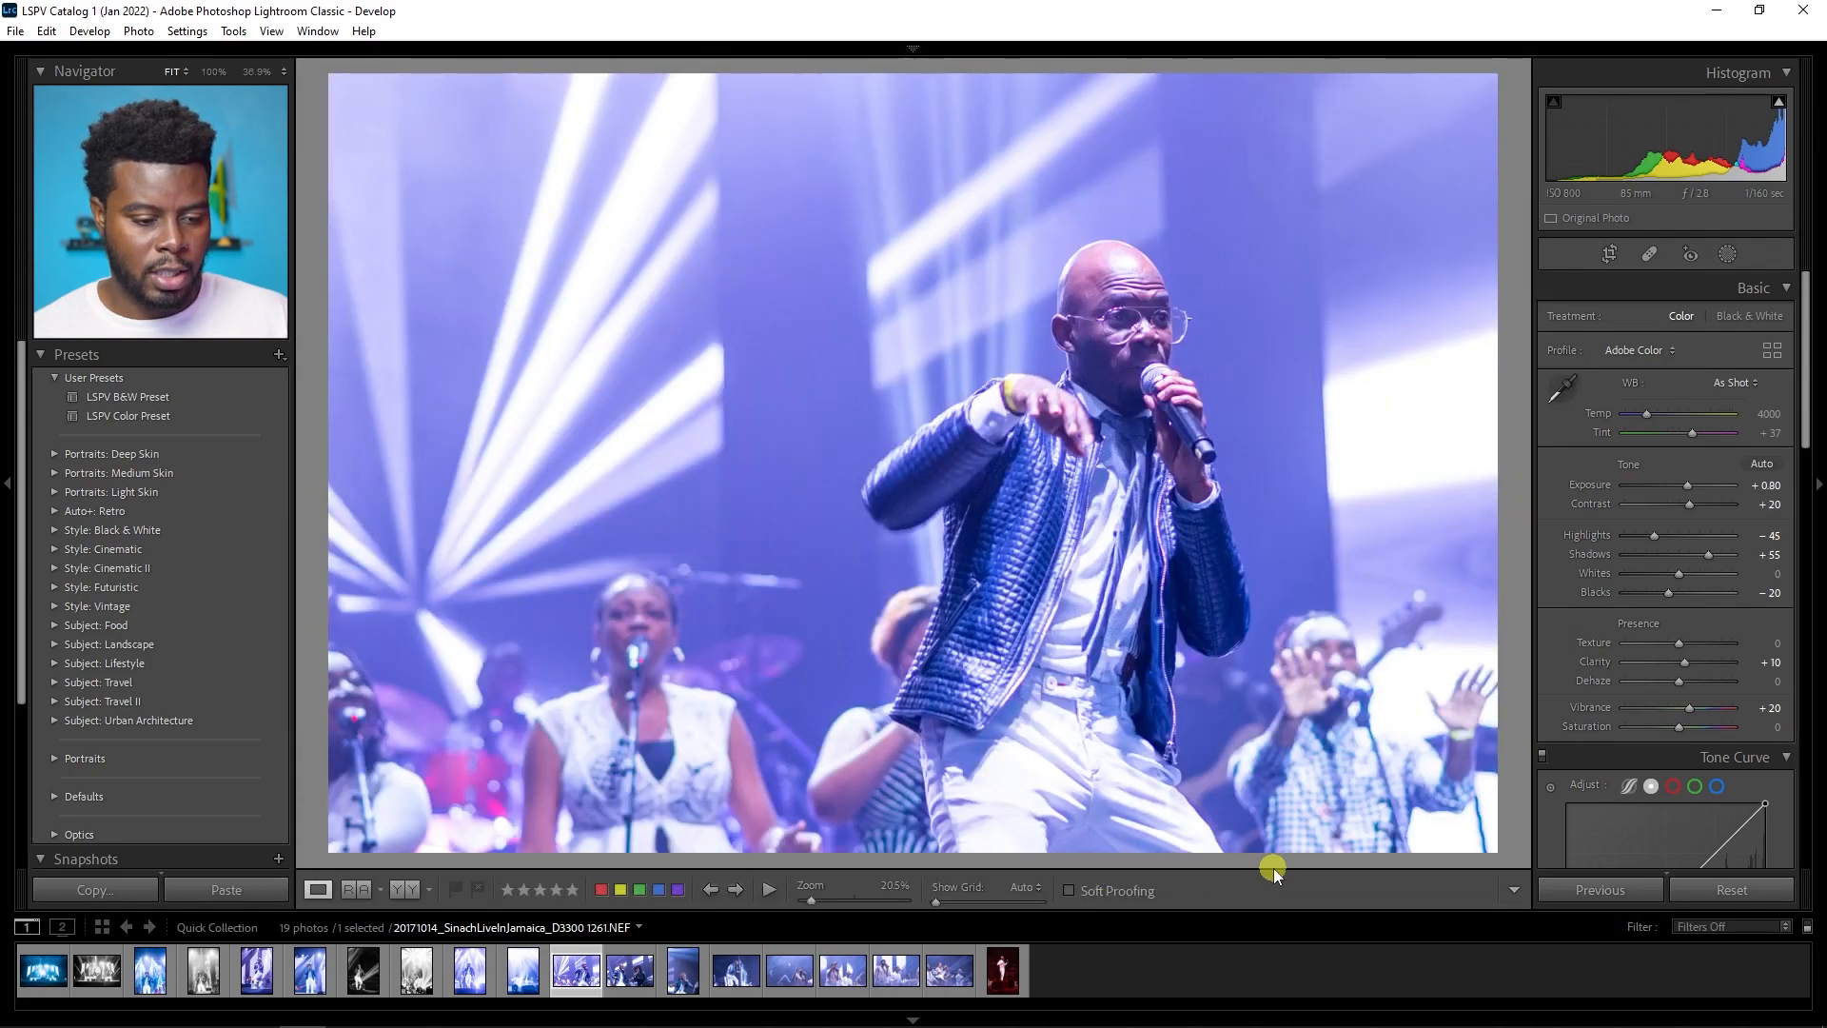
Step: Apply the LSPV B&W Preset to photo 1263.NEF and set Exposure to +0.70, Highlights to −42, Shadows to +35 and Whites to −19
key("Right")
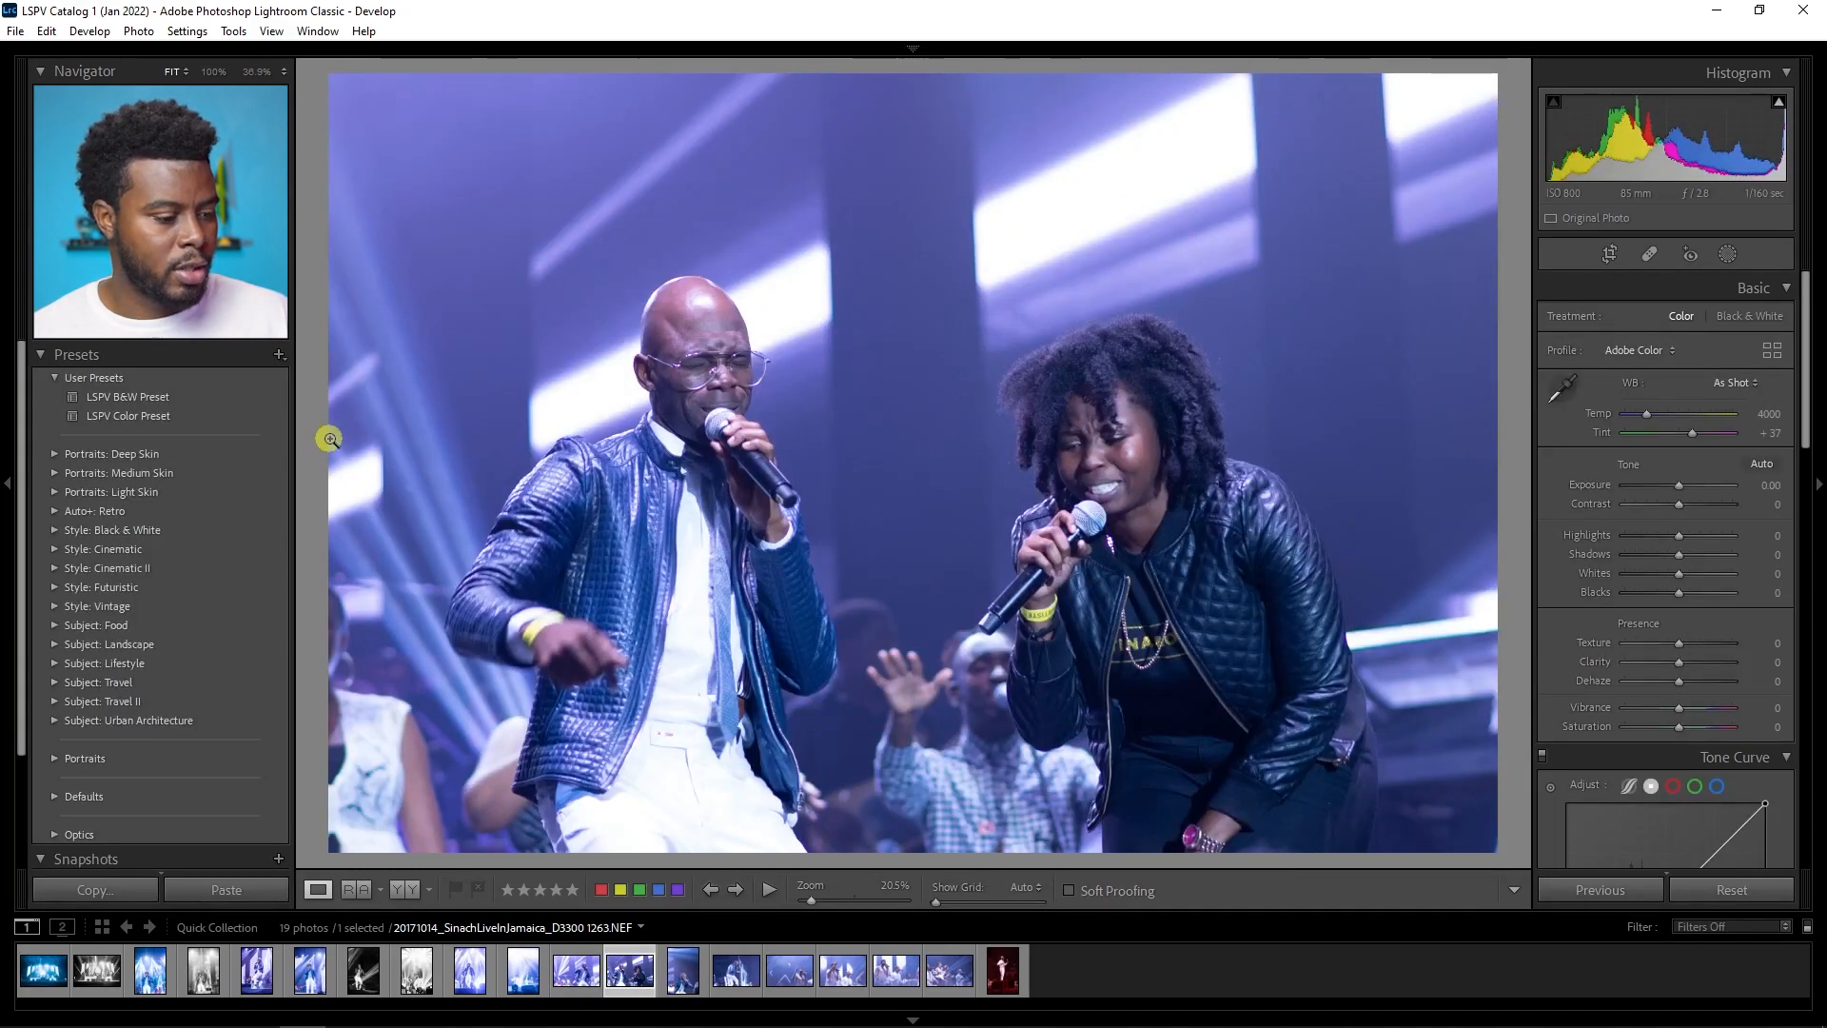
mouse_move(224, 399)
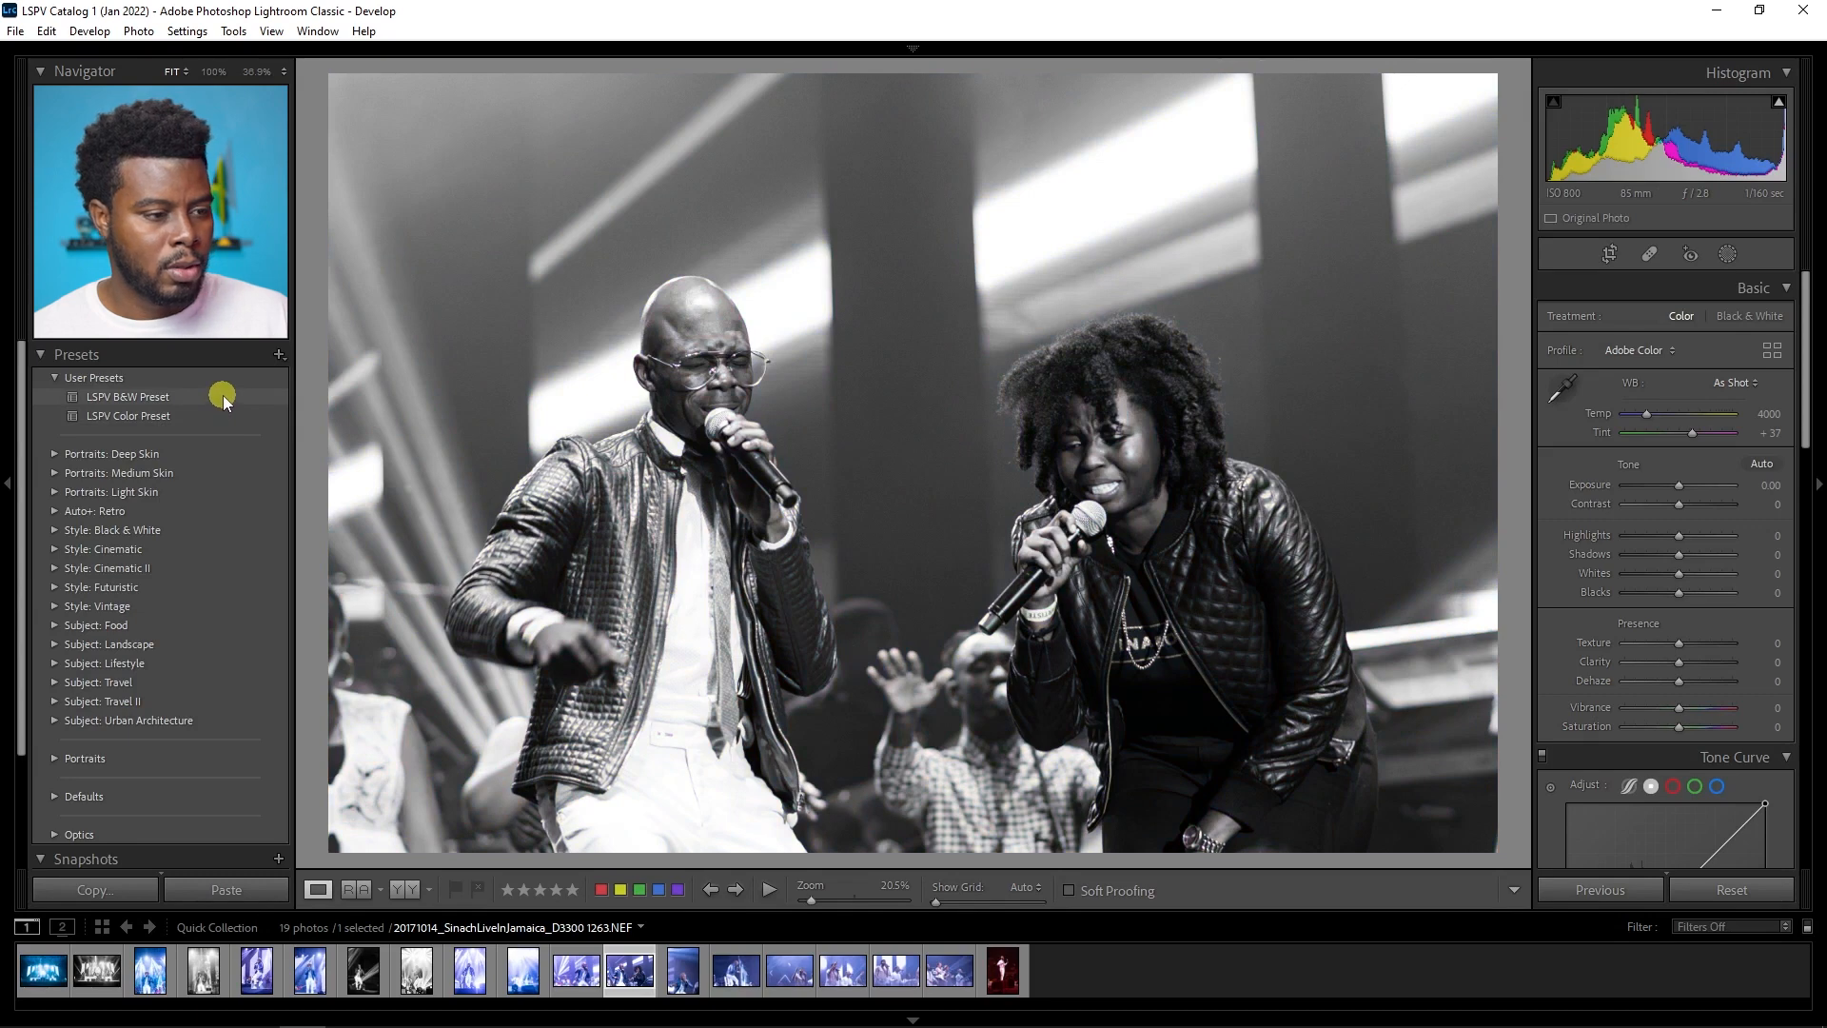
left_click(224, 399)
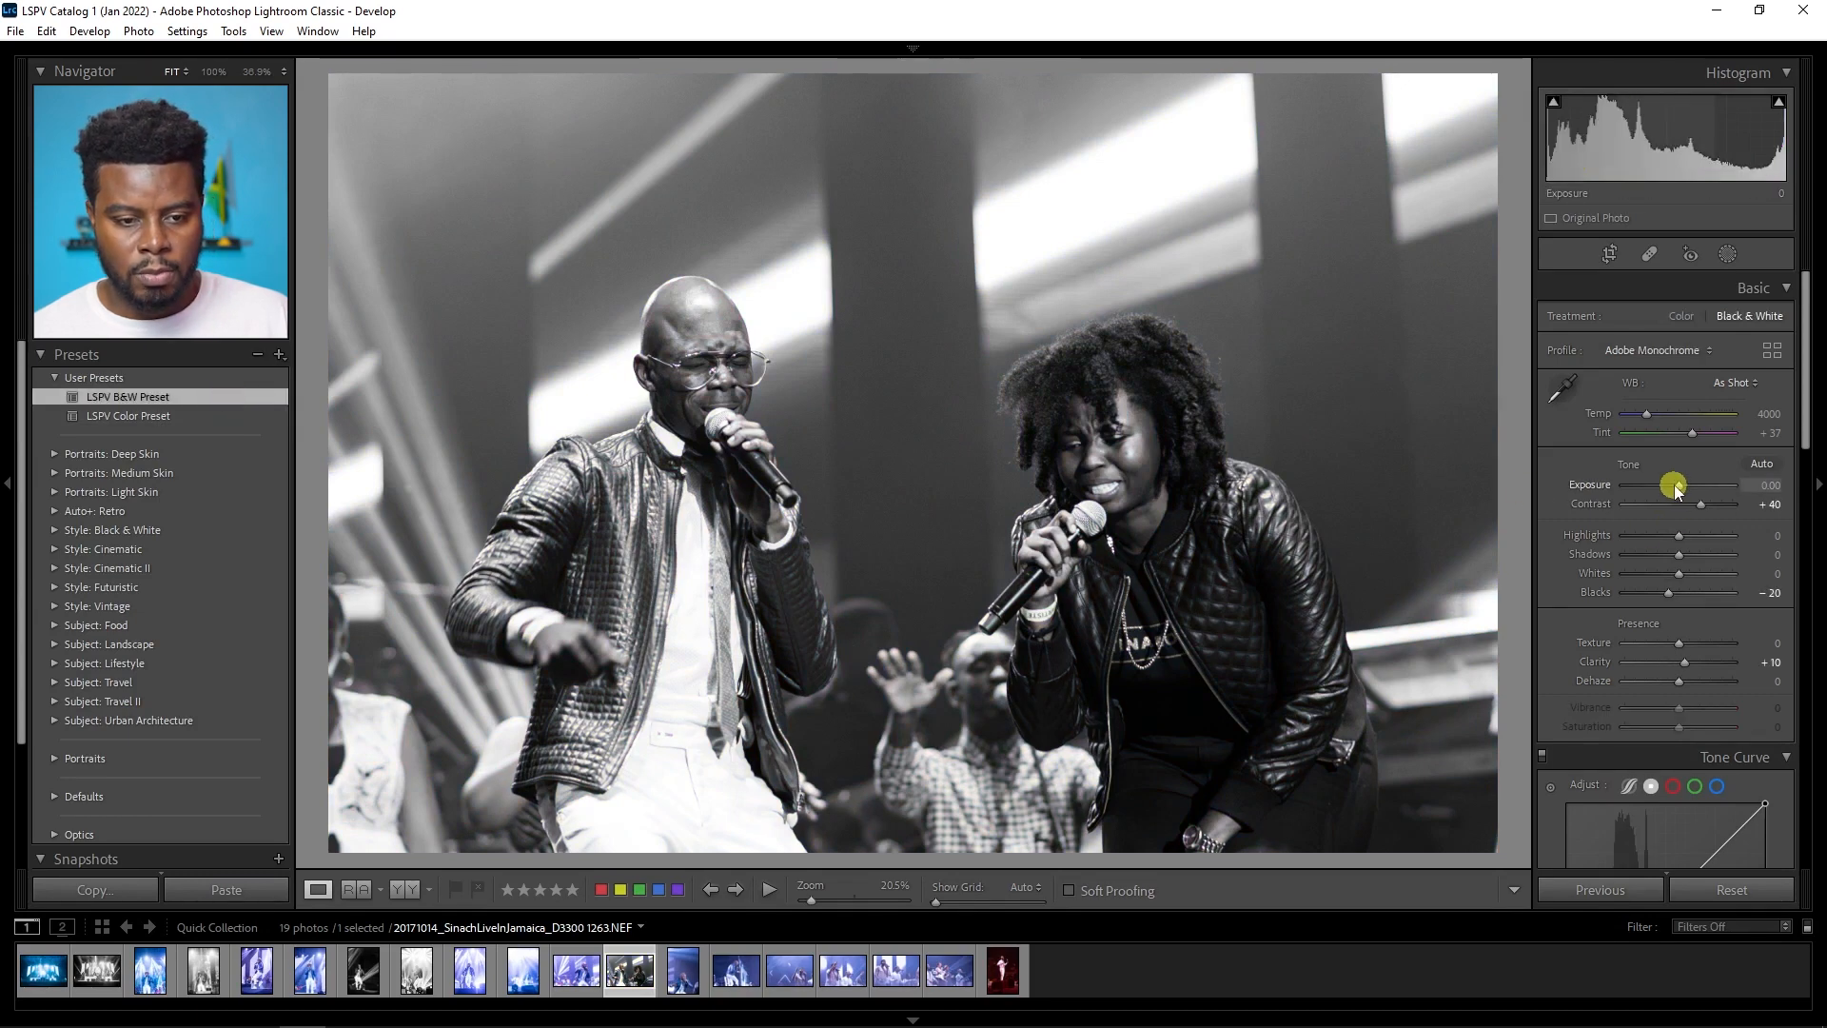
left_click_drag(1677, 486, 1675, 556)
Step: Crop photo 1263.NEF slightly tighter around the two singers
key("r")
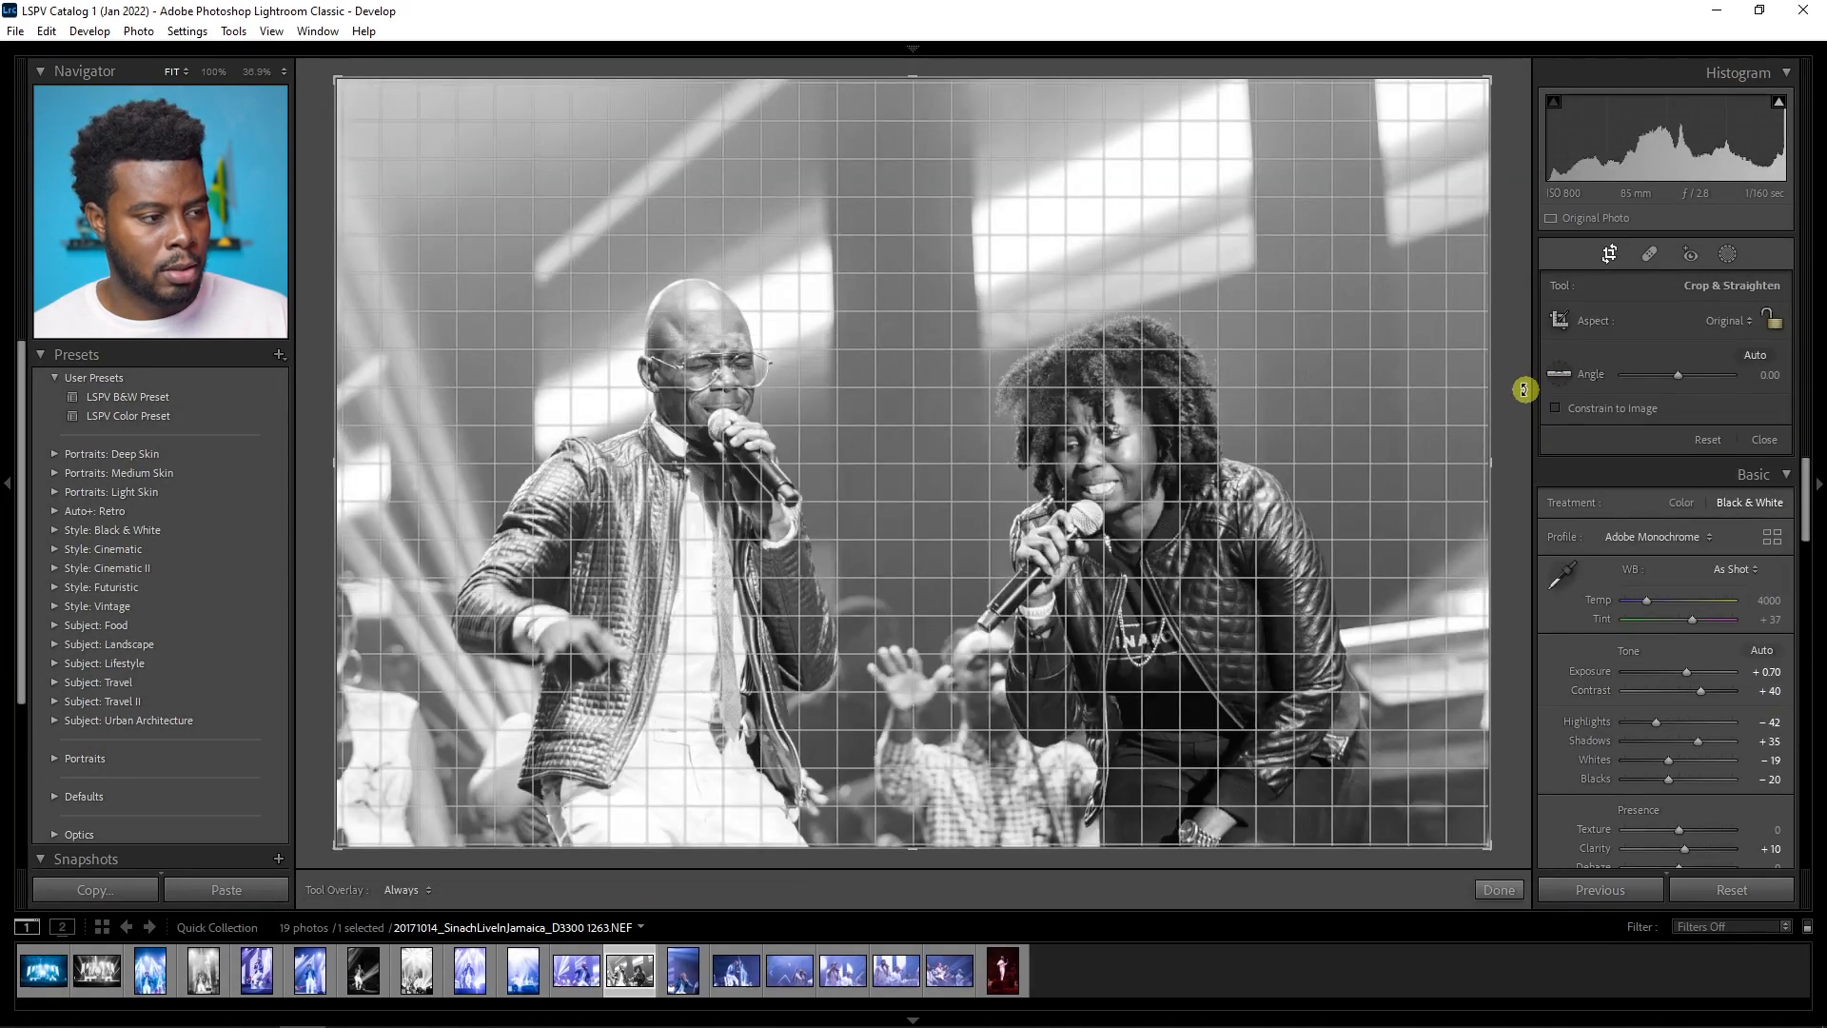
key("r")
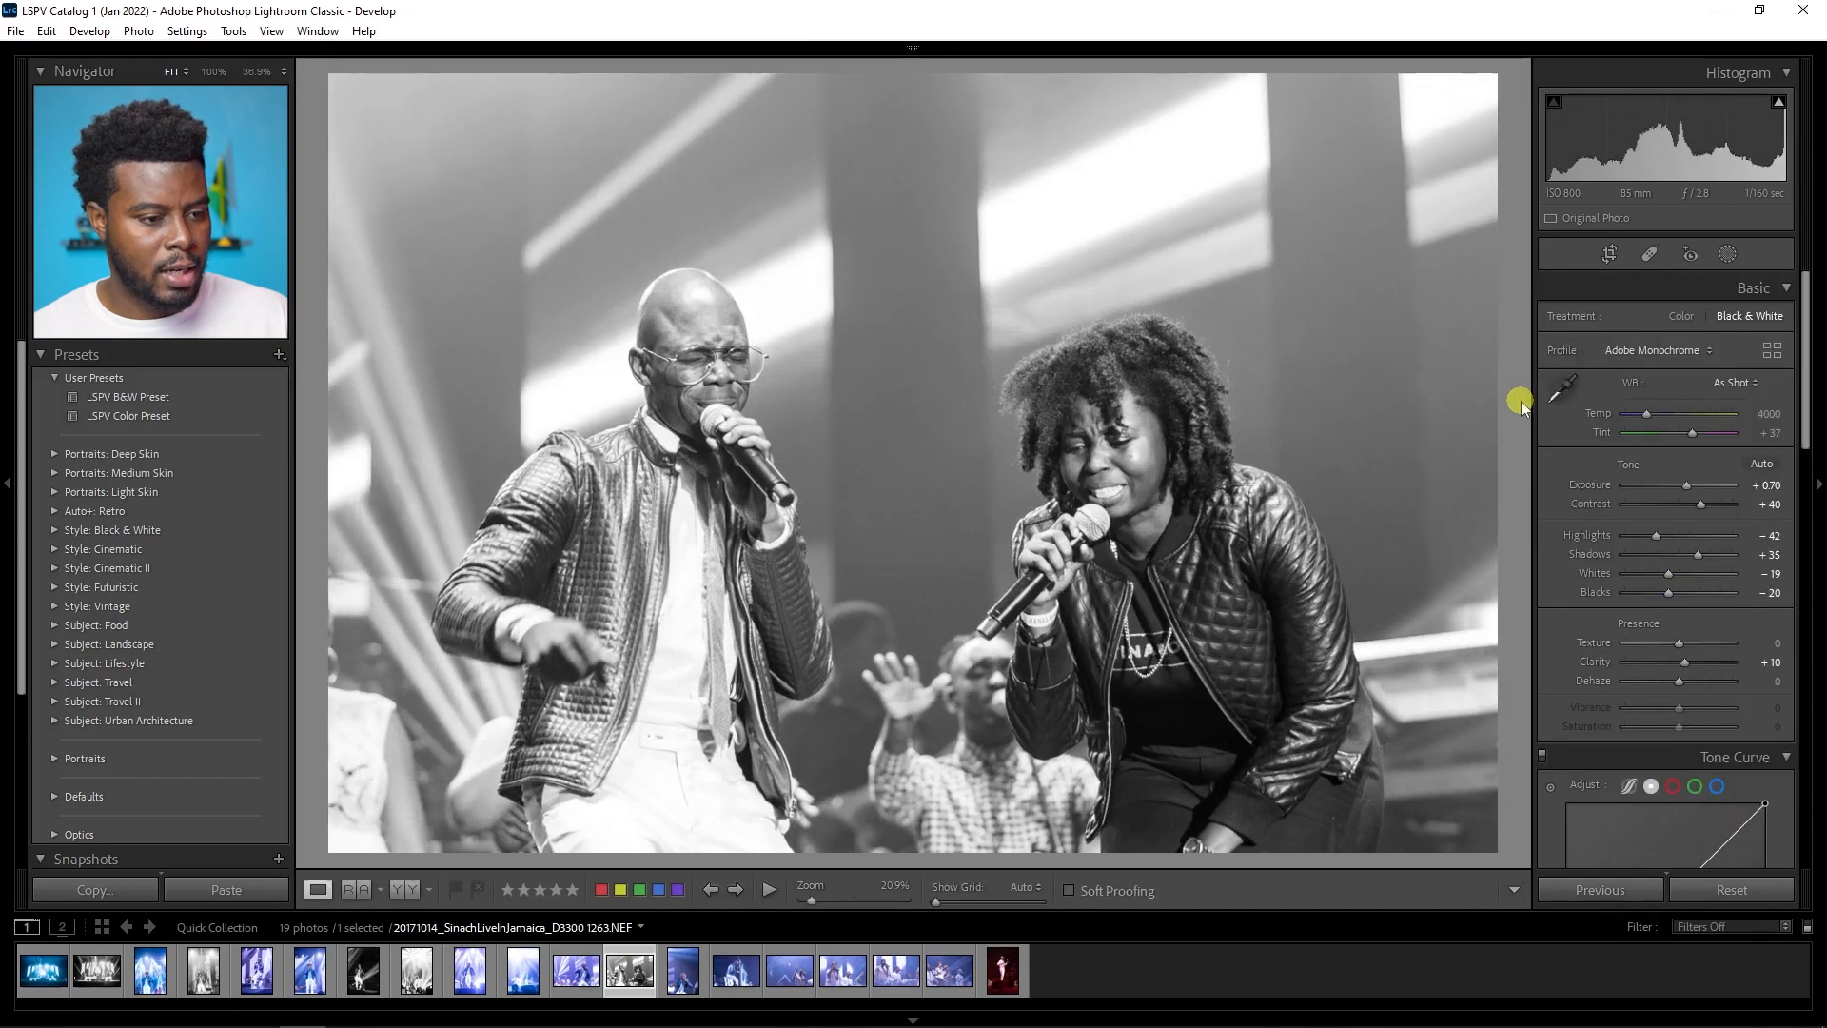
Step: Try Highlights at −82, 0 and −49 on photo 1263.NEF while inspecting the male singer's white shirt in close-up
left_click_drag(1656, 536, 1636, 539)
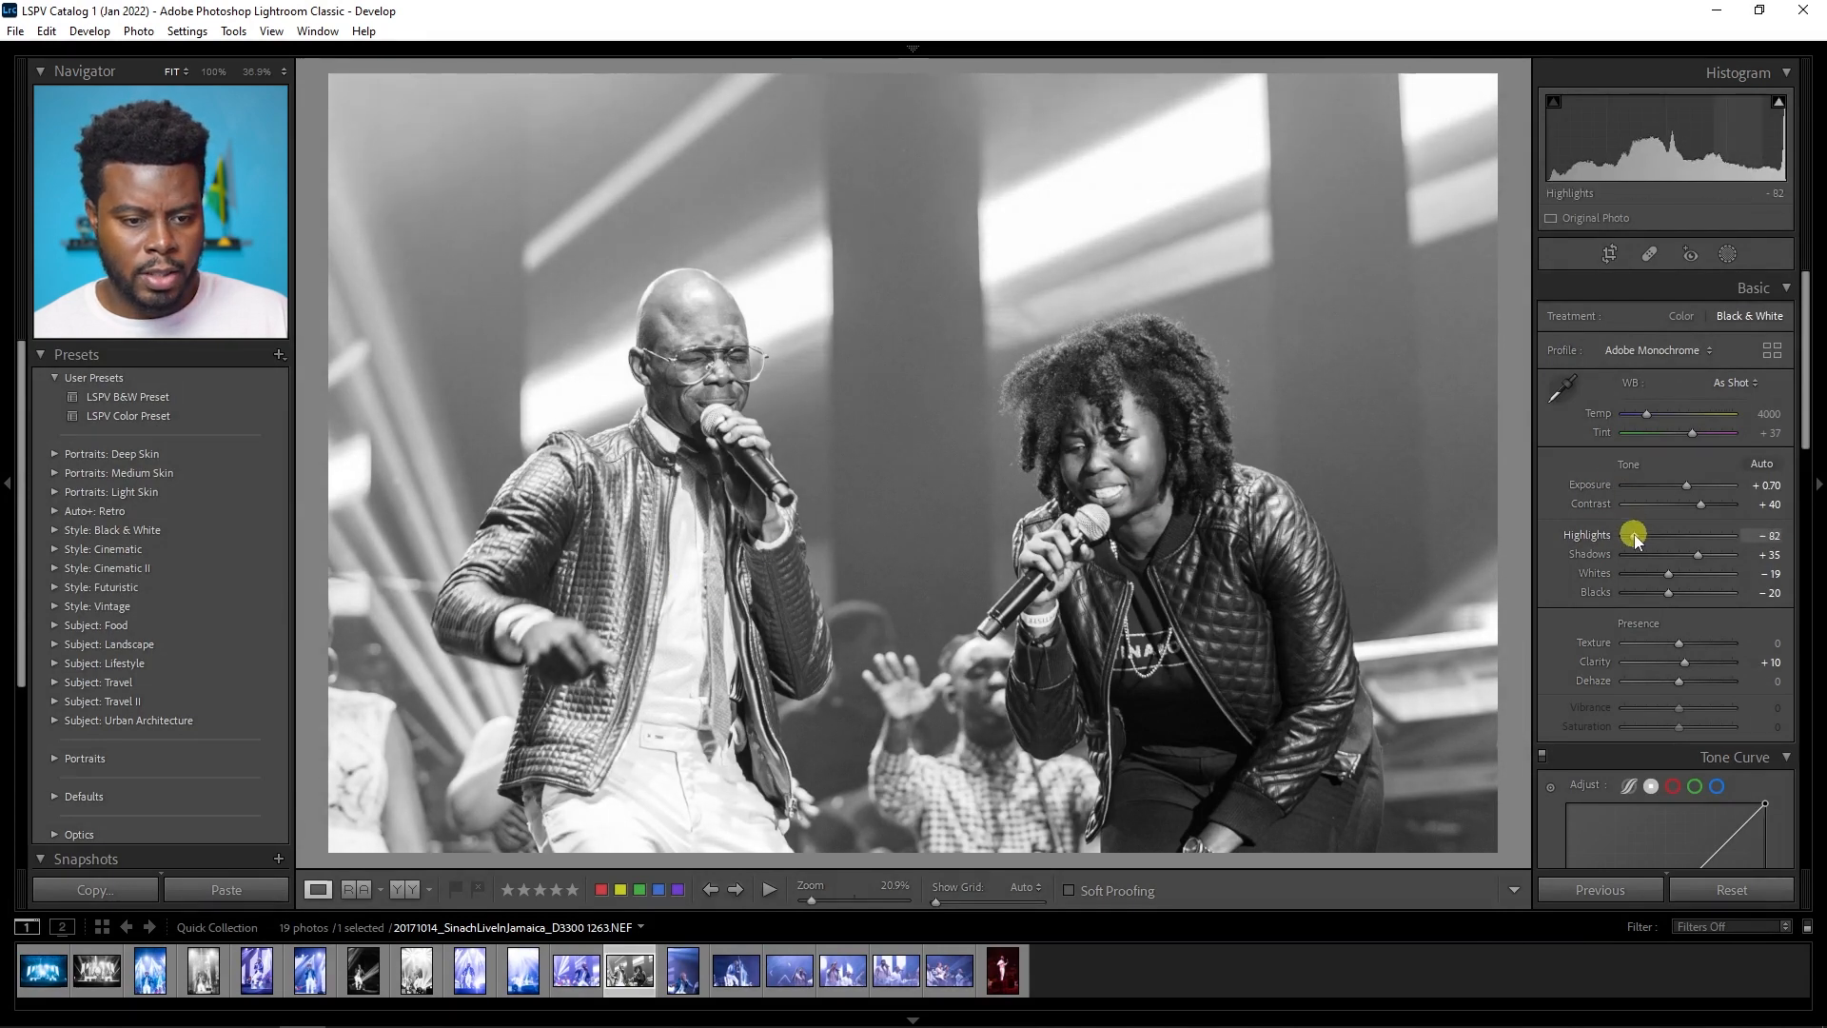
left_click(692, 619)
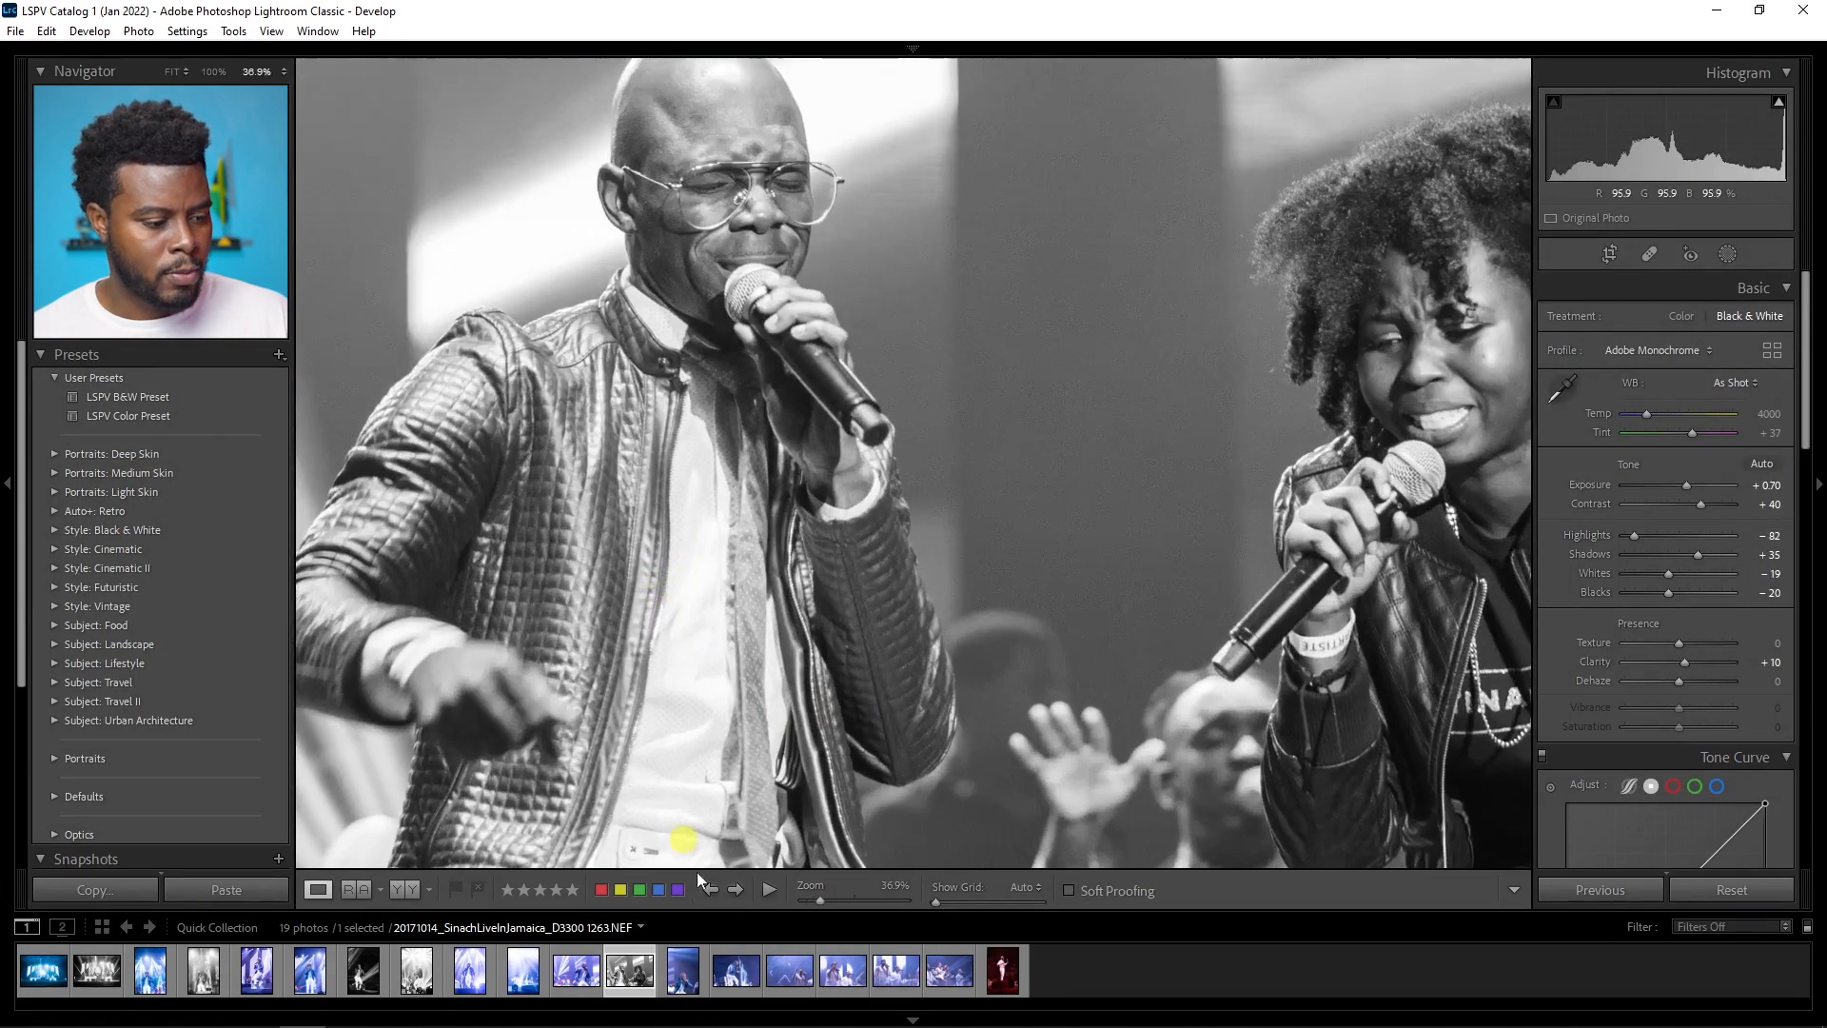
left_click_drag(820, 900, 844, 901)
left_click_drag(574, 767, 1017, 397)
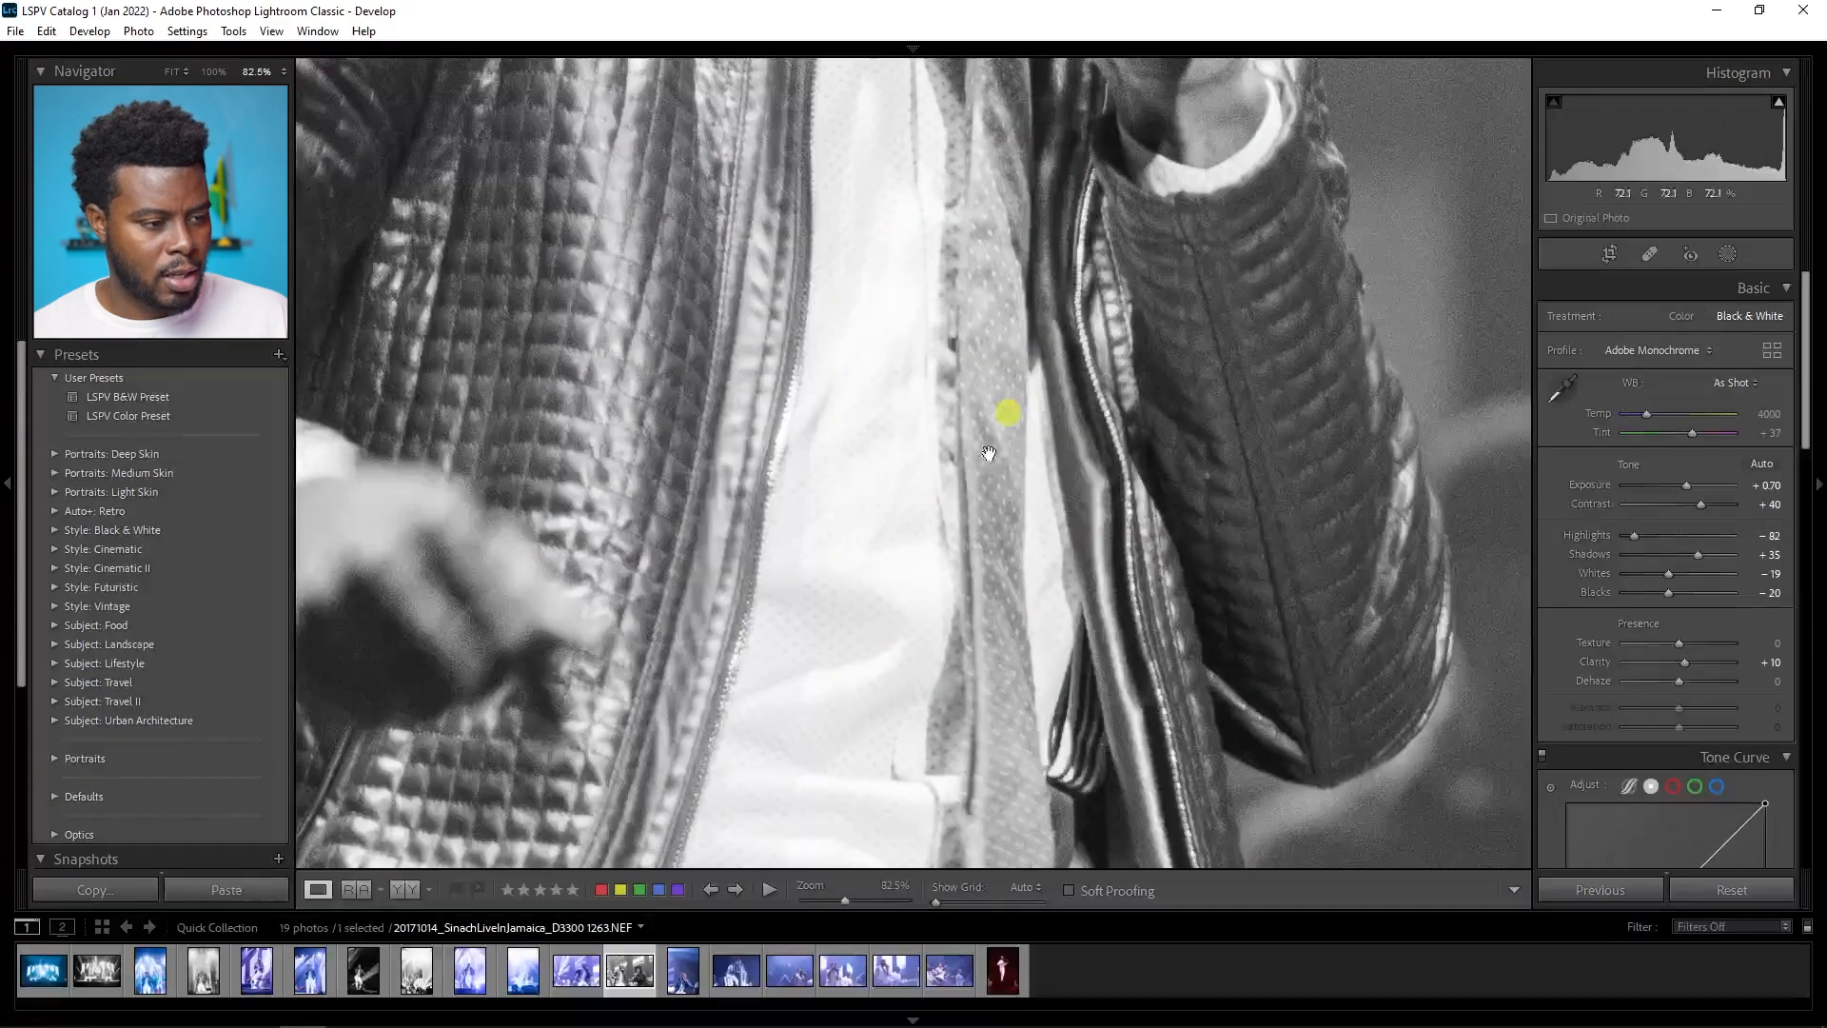
double_click(1633, 536)
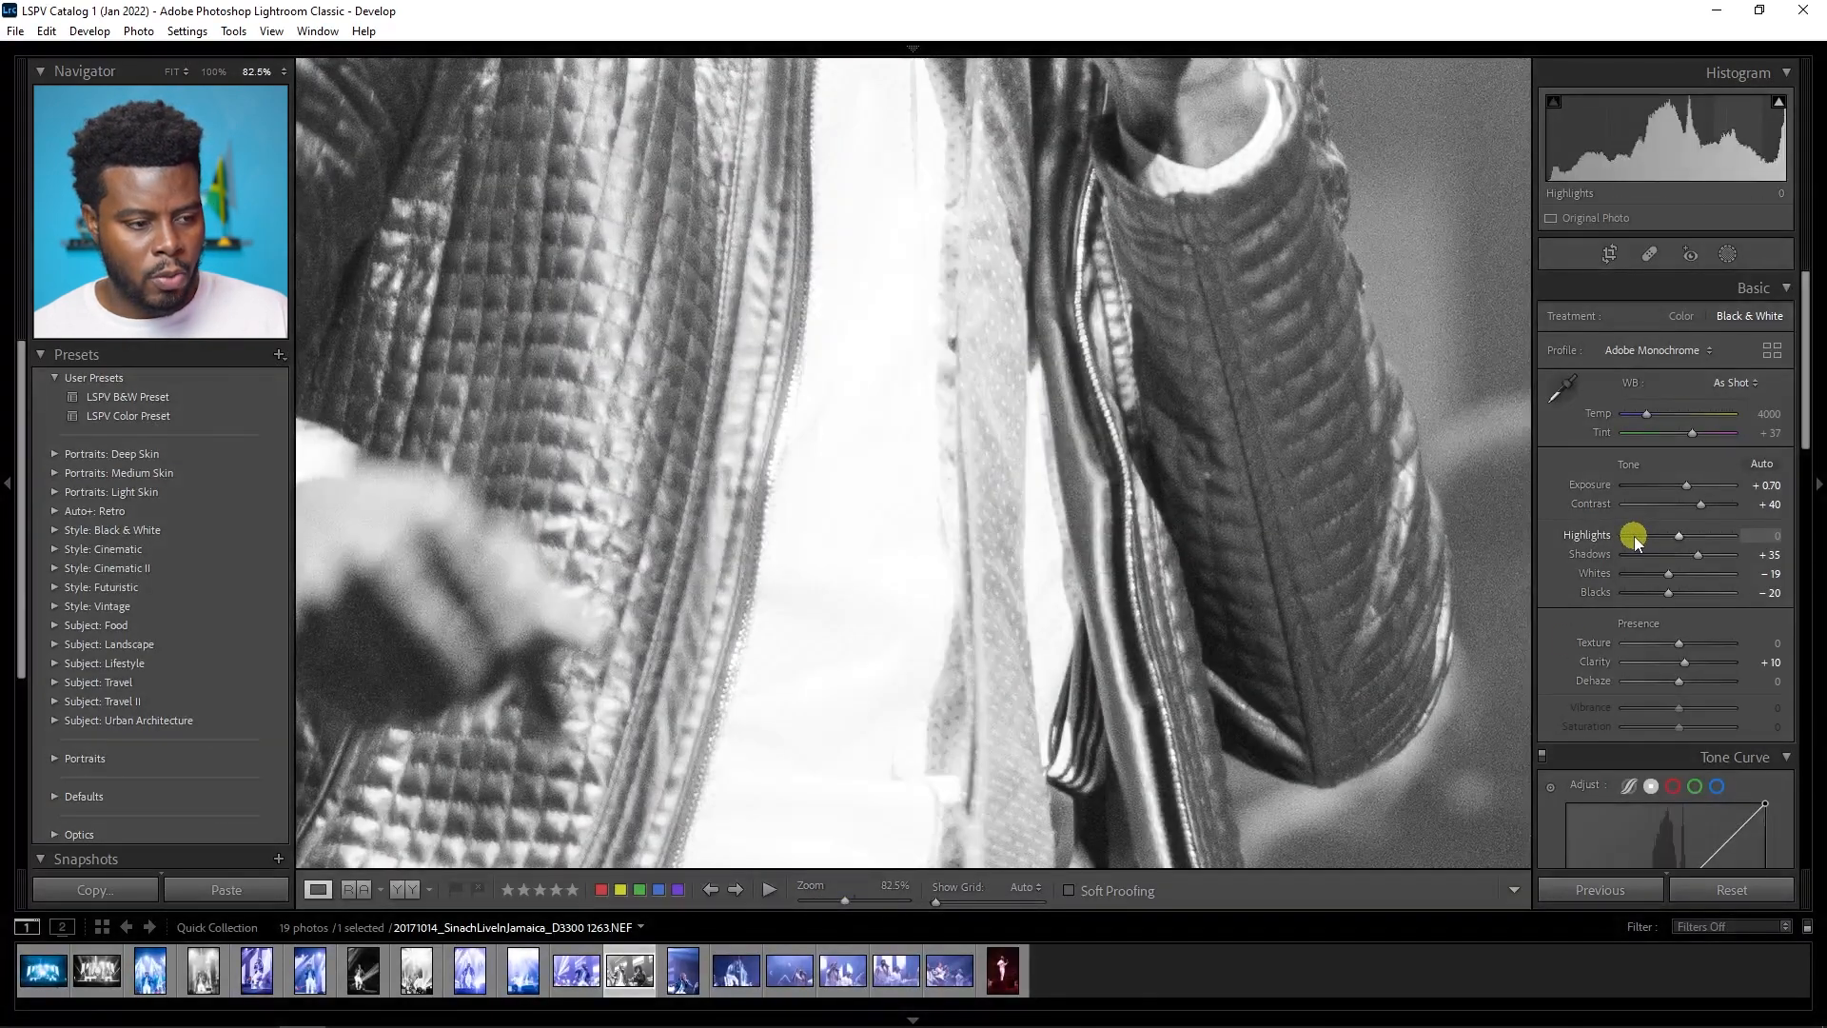
left_click_drag(990, 533, 1497, 559)
left_click(1682, 541)
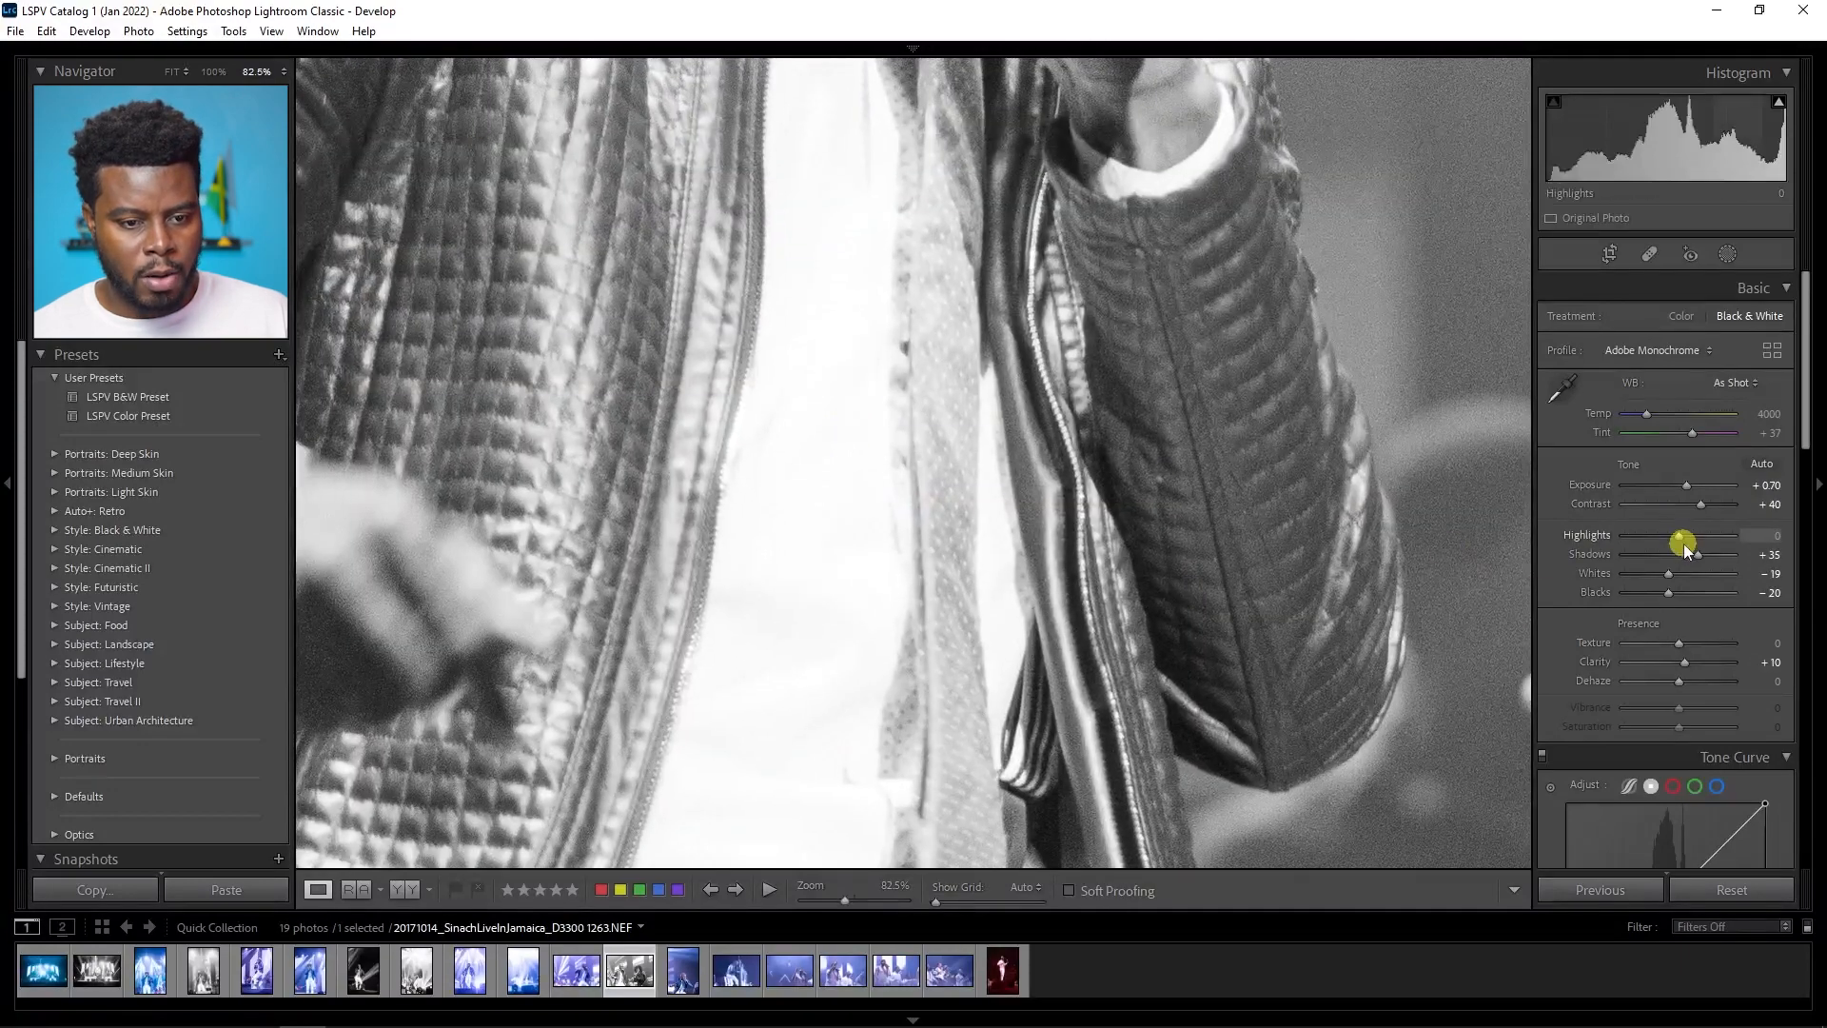
left_click_drag(1680, 543, 1650, 544)
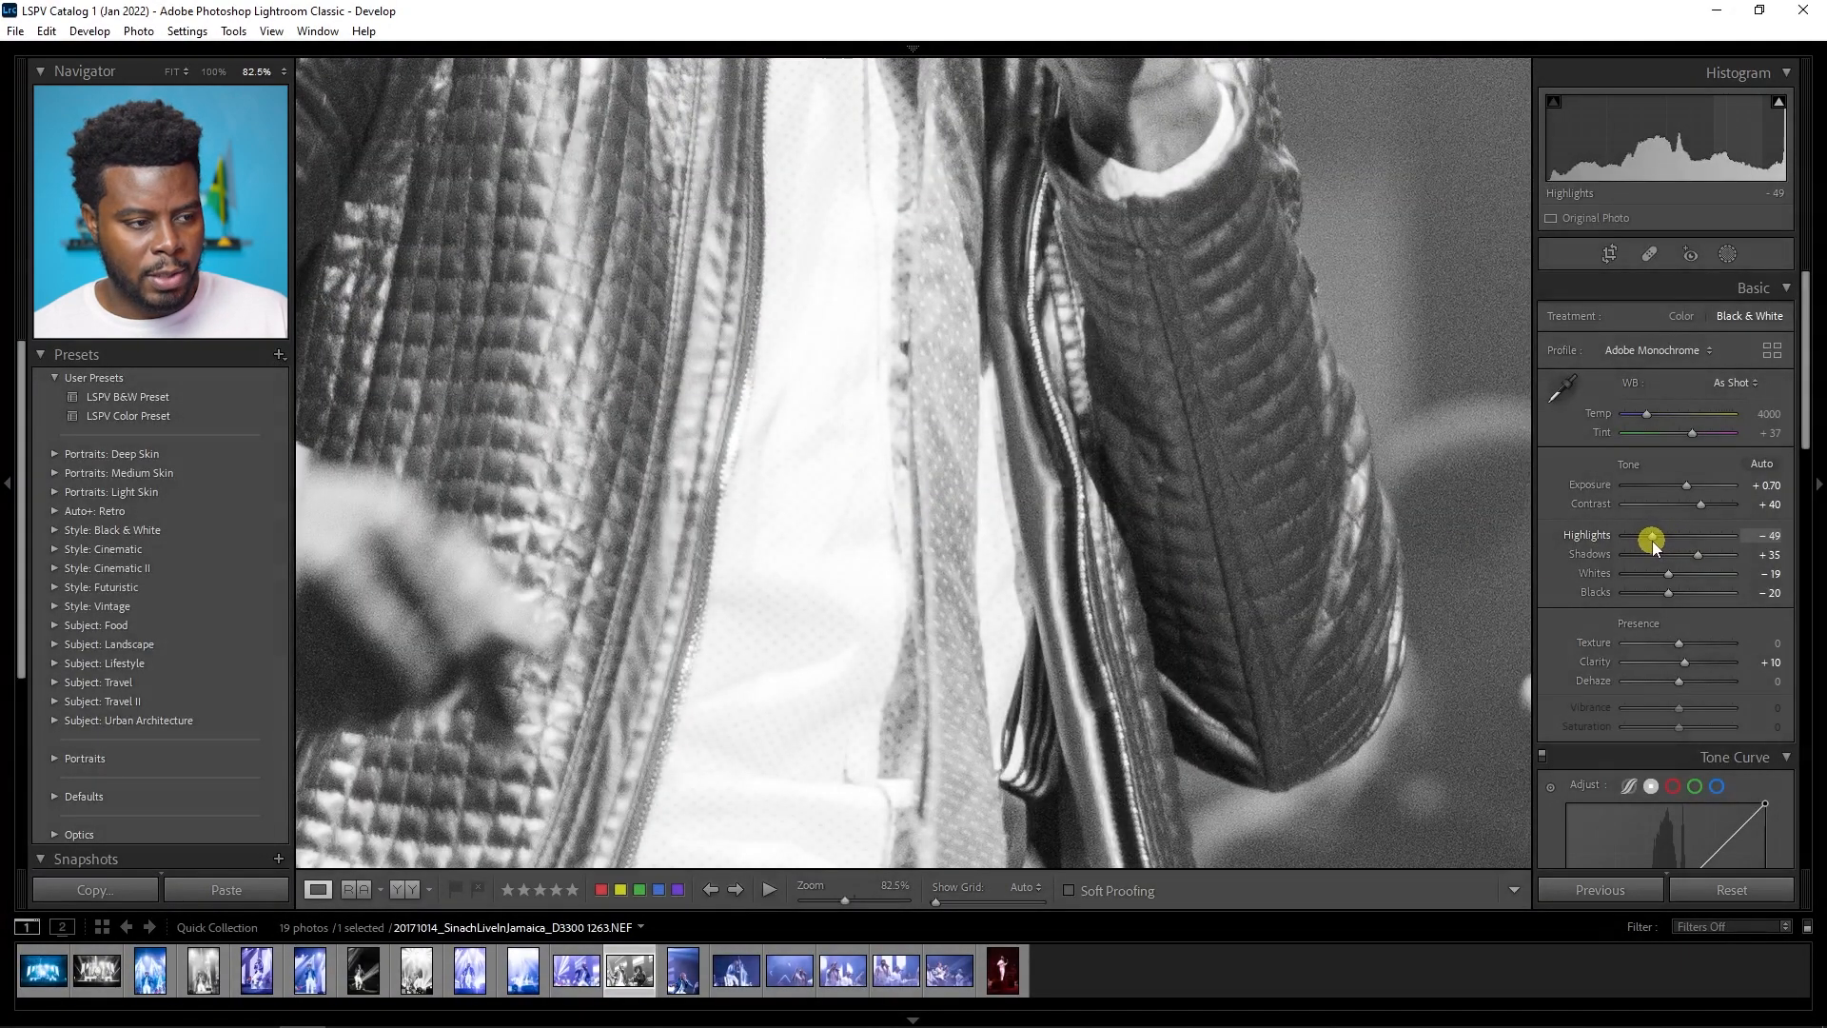
Step: Set Highlights to −72 on photo 1263.NEF, judging the detail in the white shirt
left_click(874, 484)
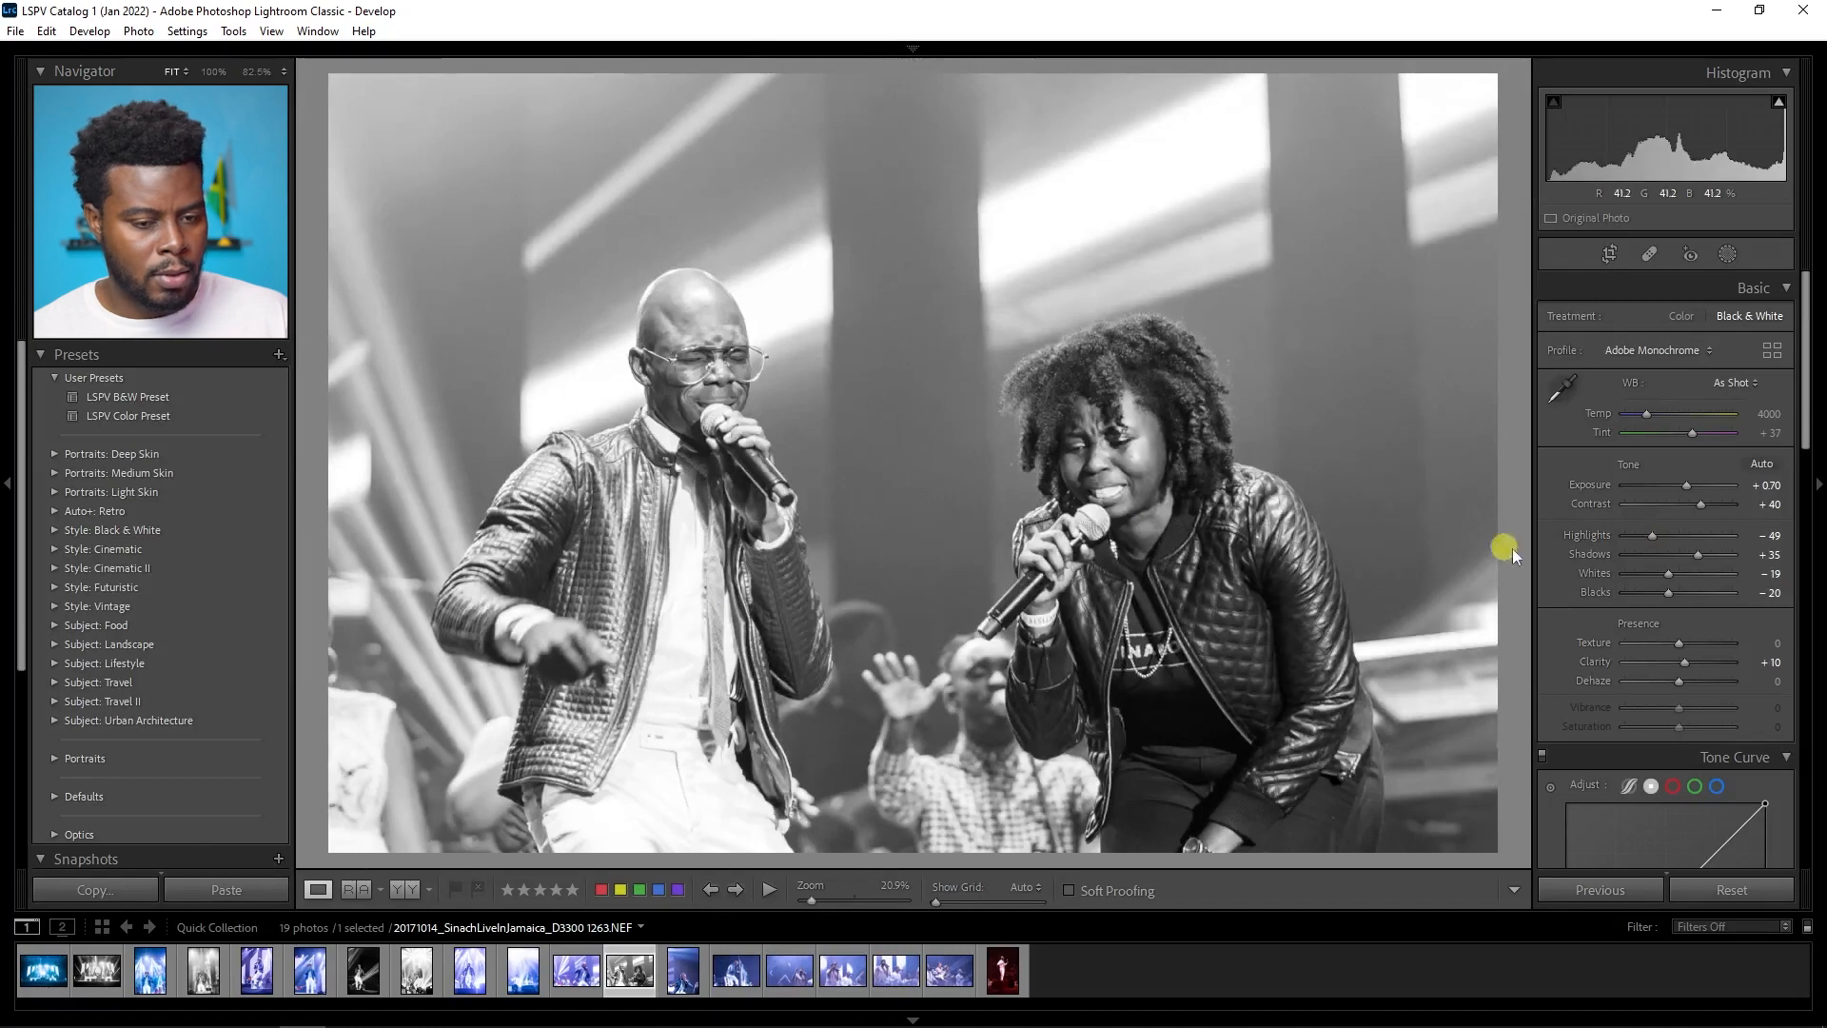
left_click(712, 614)
left_click_drag(1652, 536, 1636, 538)
left_click(828, 425)
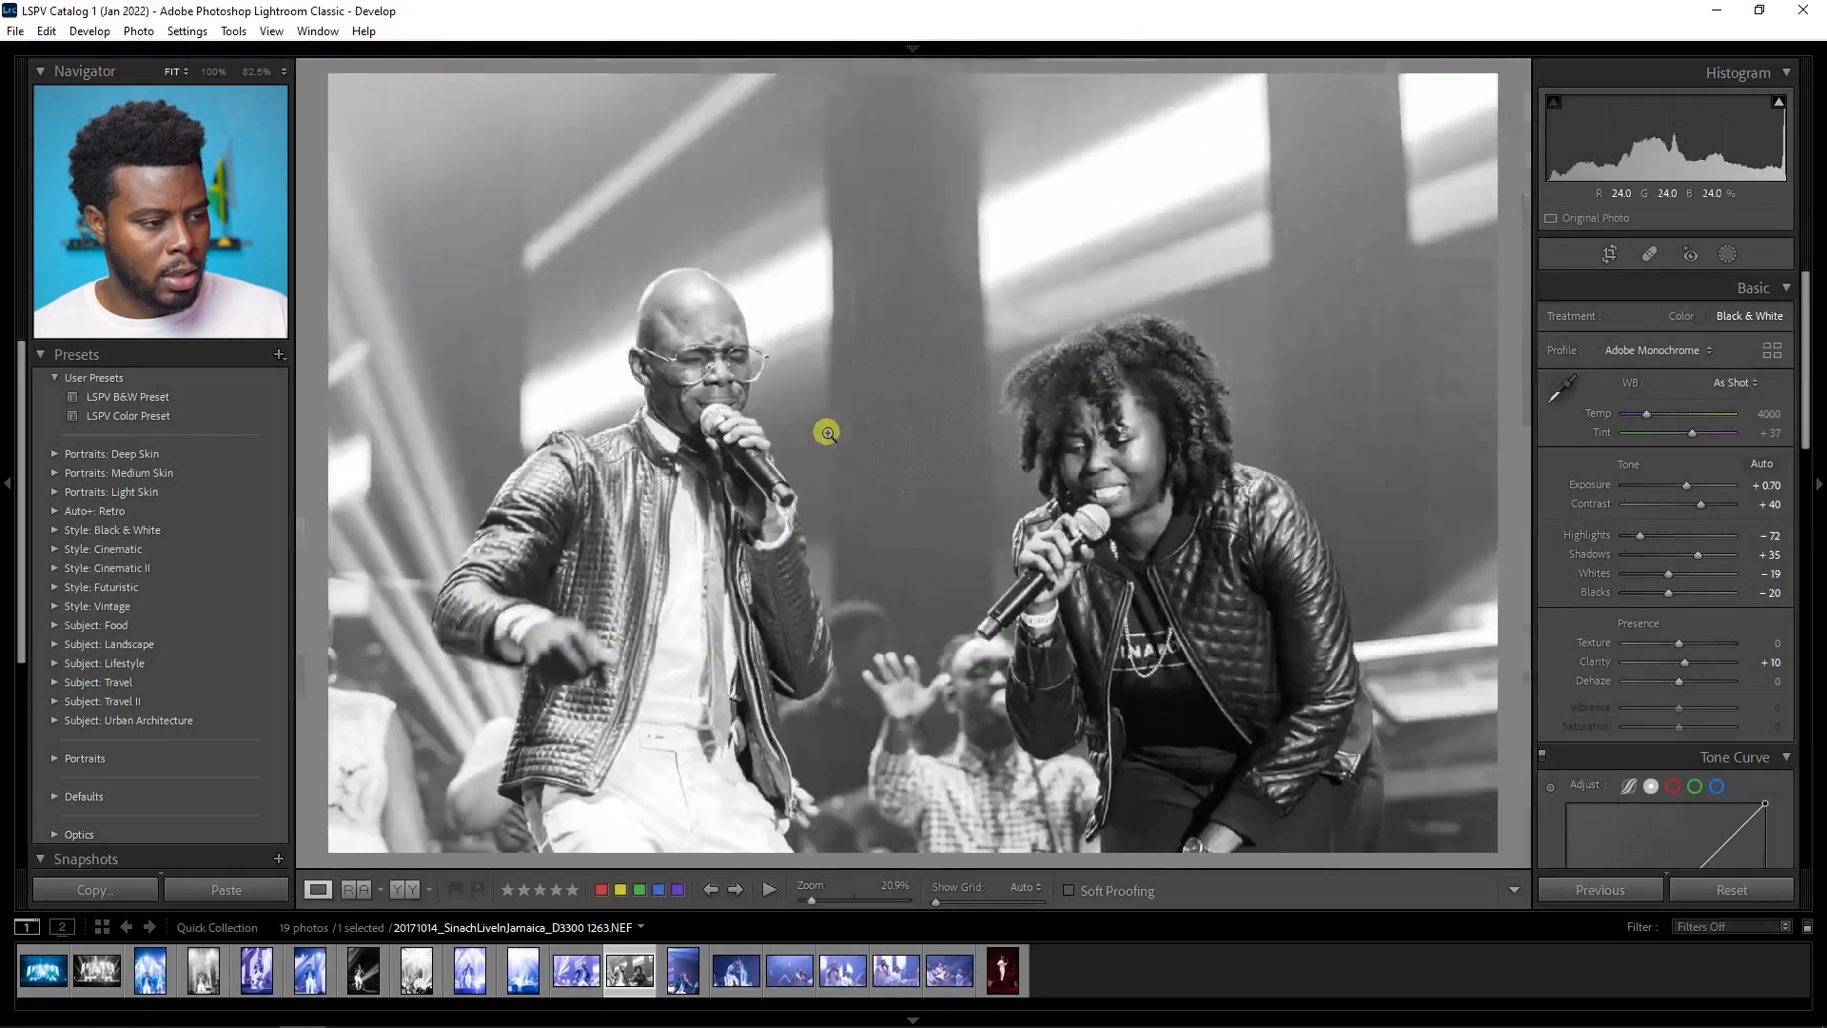
Step: Compare the black-and-white edit of photo 1263.NEF with its original, including a close-up of the white shirt
key("y")
key("y")
key("y")
key("y")
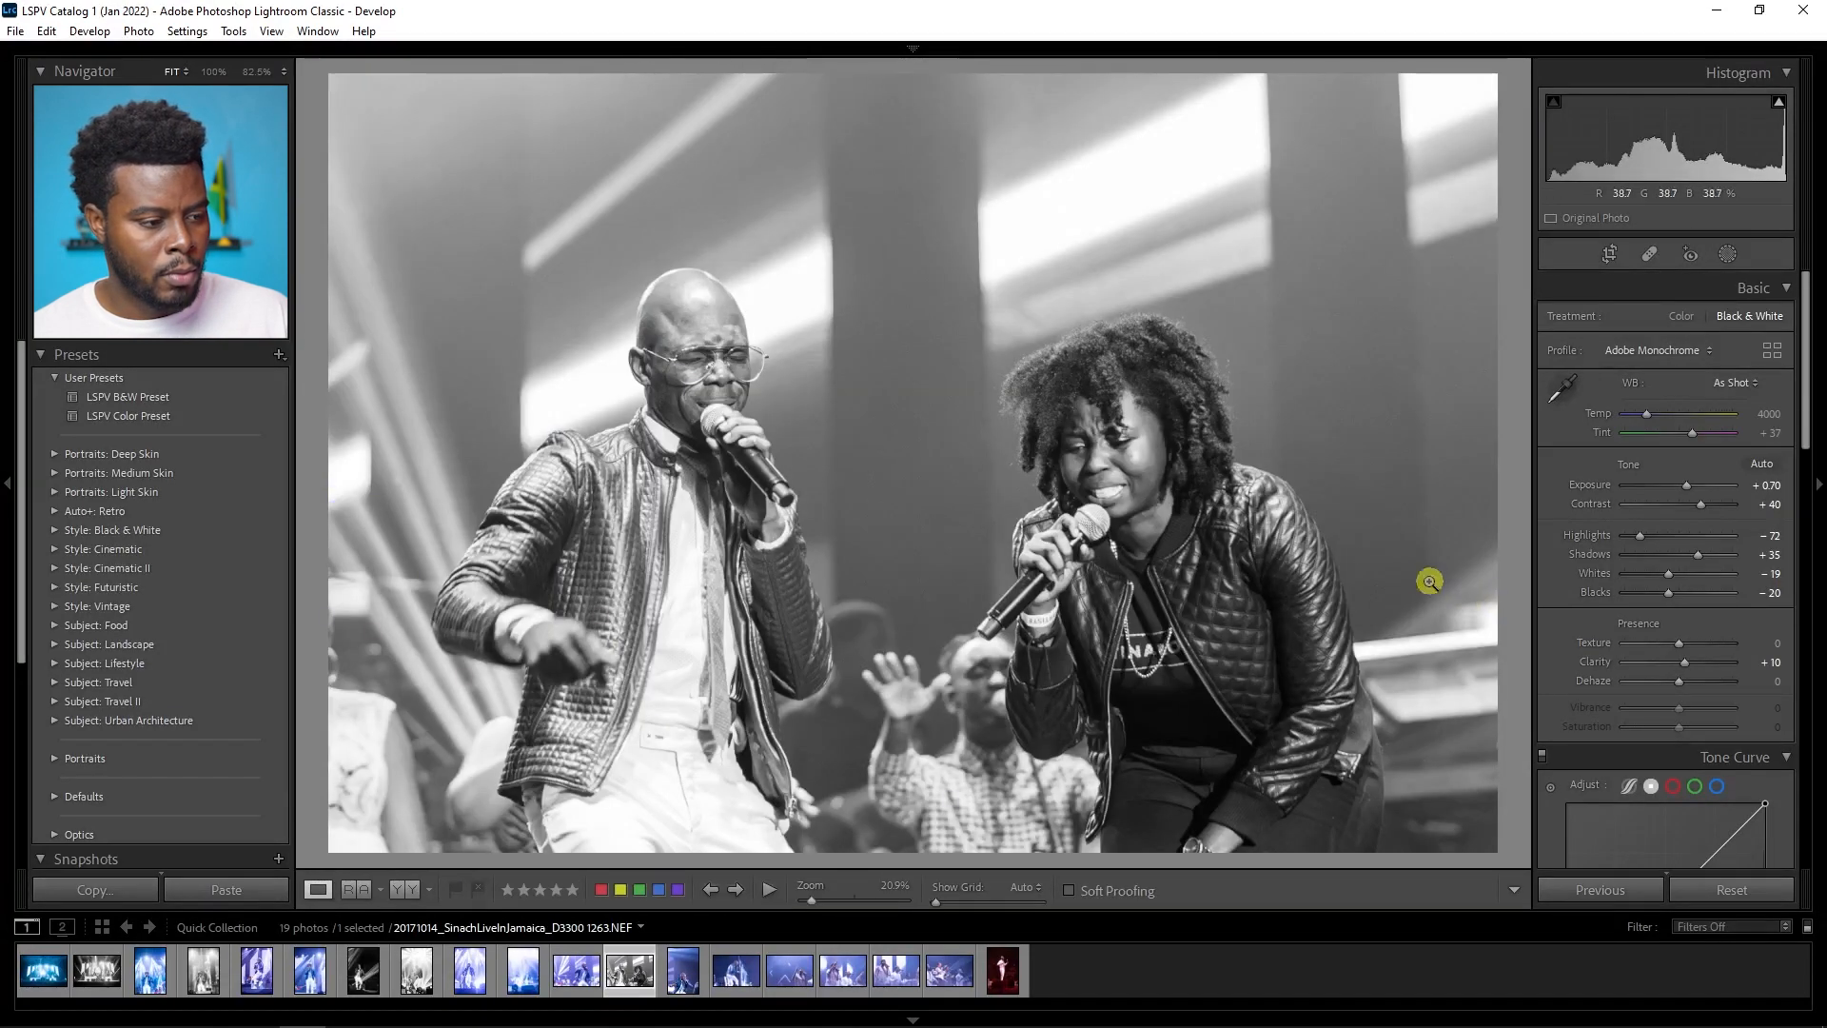
key("y")
key("y")
key("y")
left_click(1114, 534)
left_click_drag(1126, 597, 1207, 518)
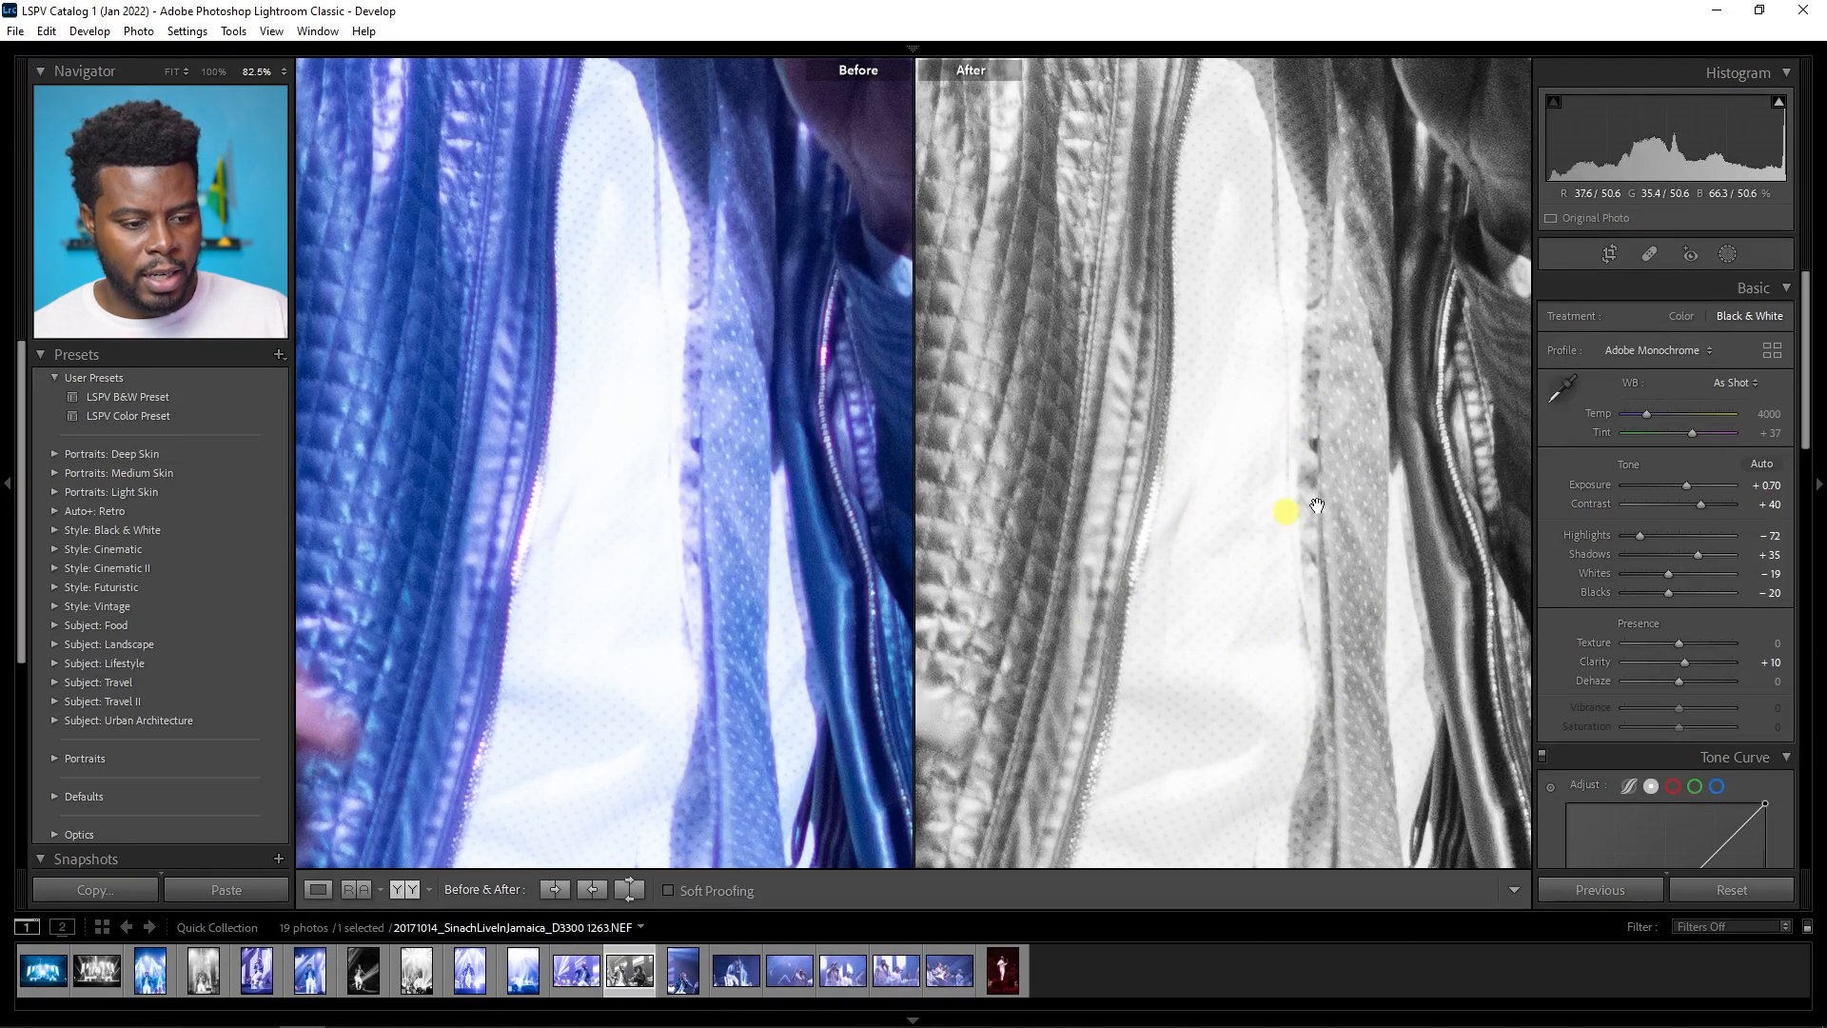
left_click(1244, 482)
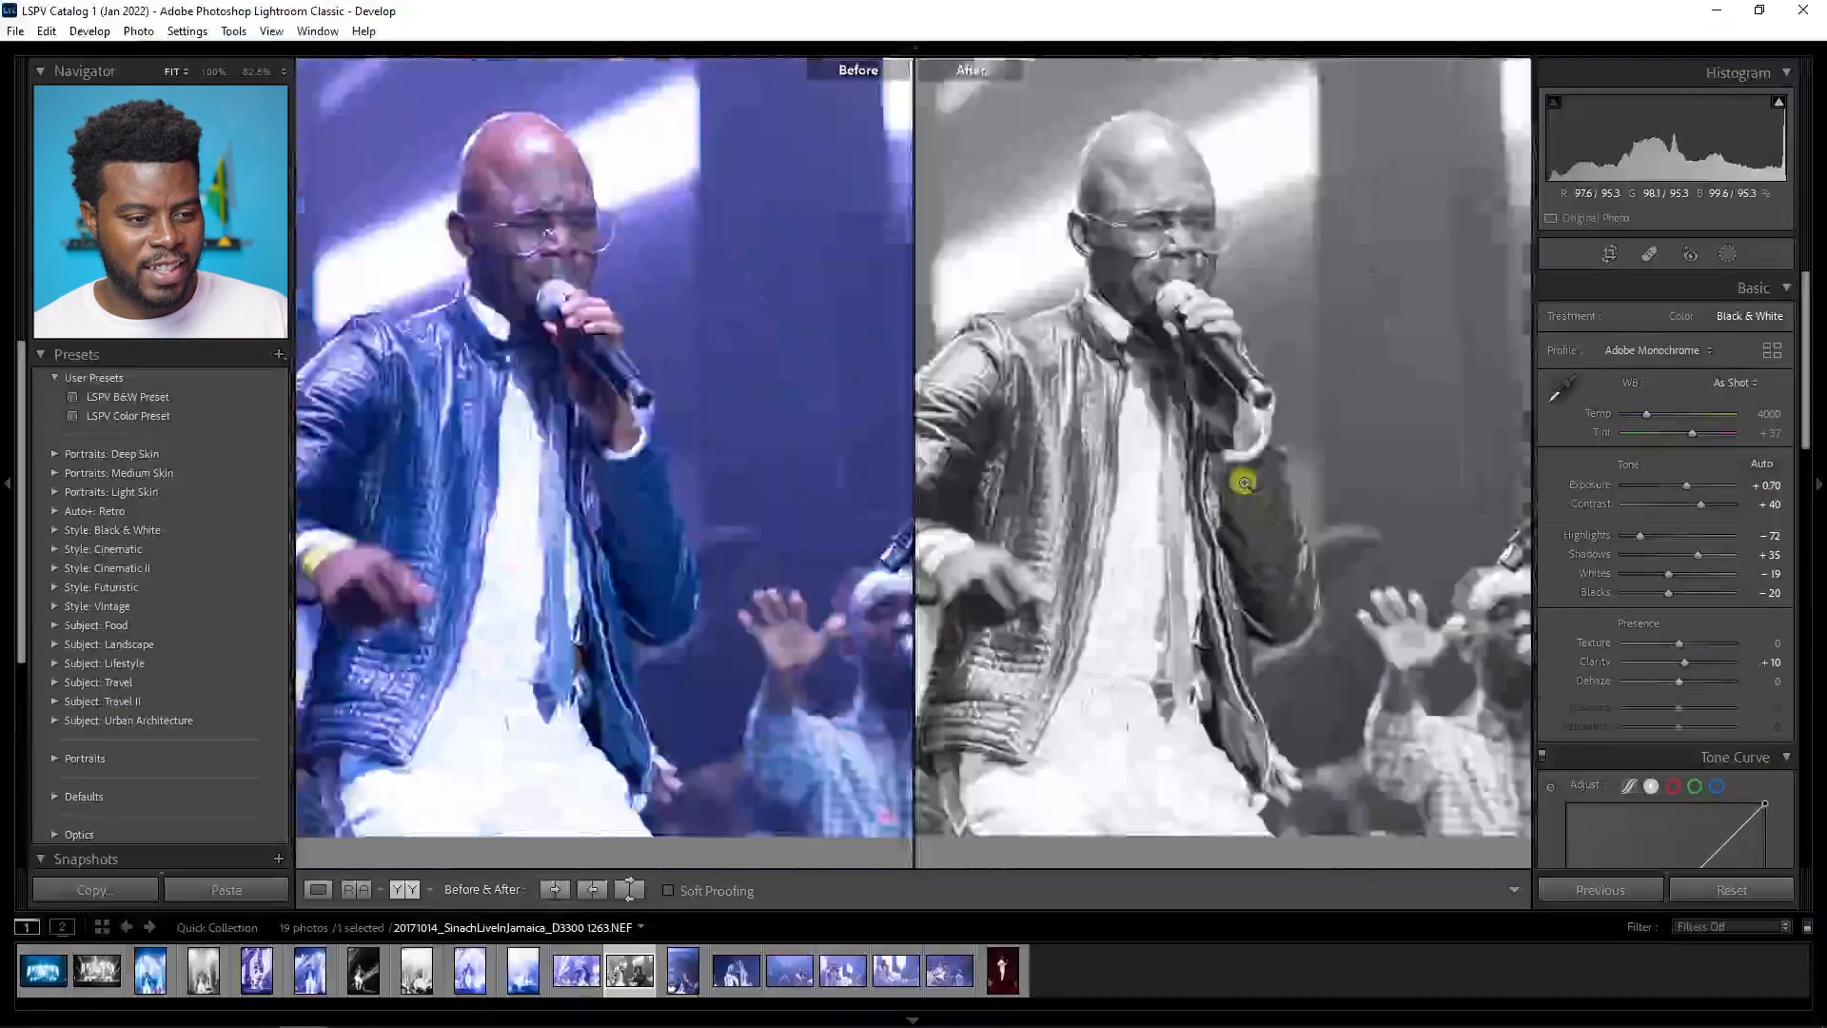
key("y")
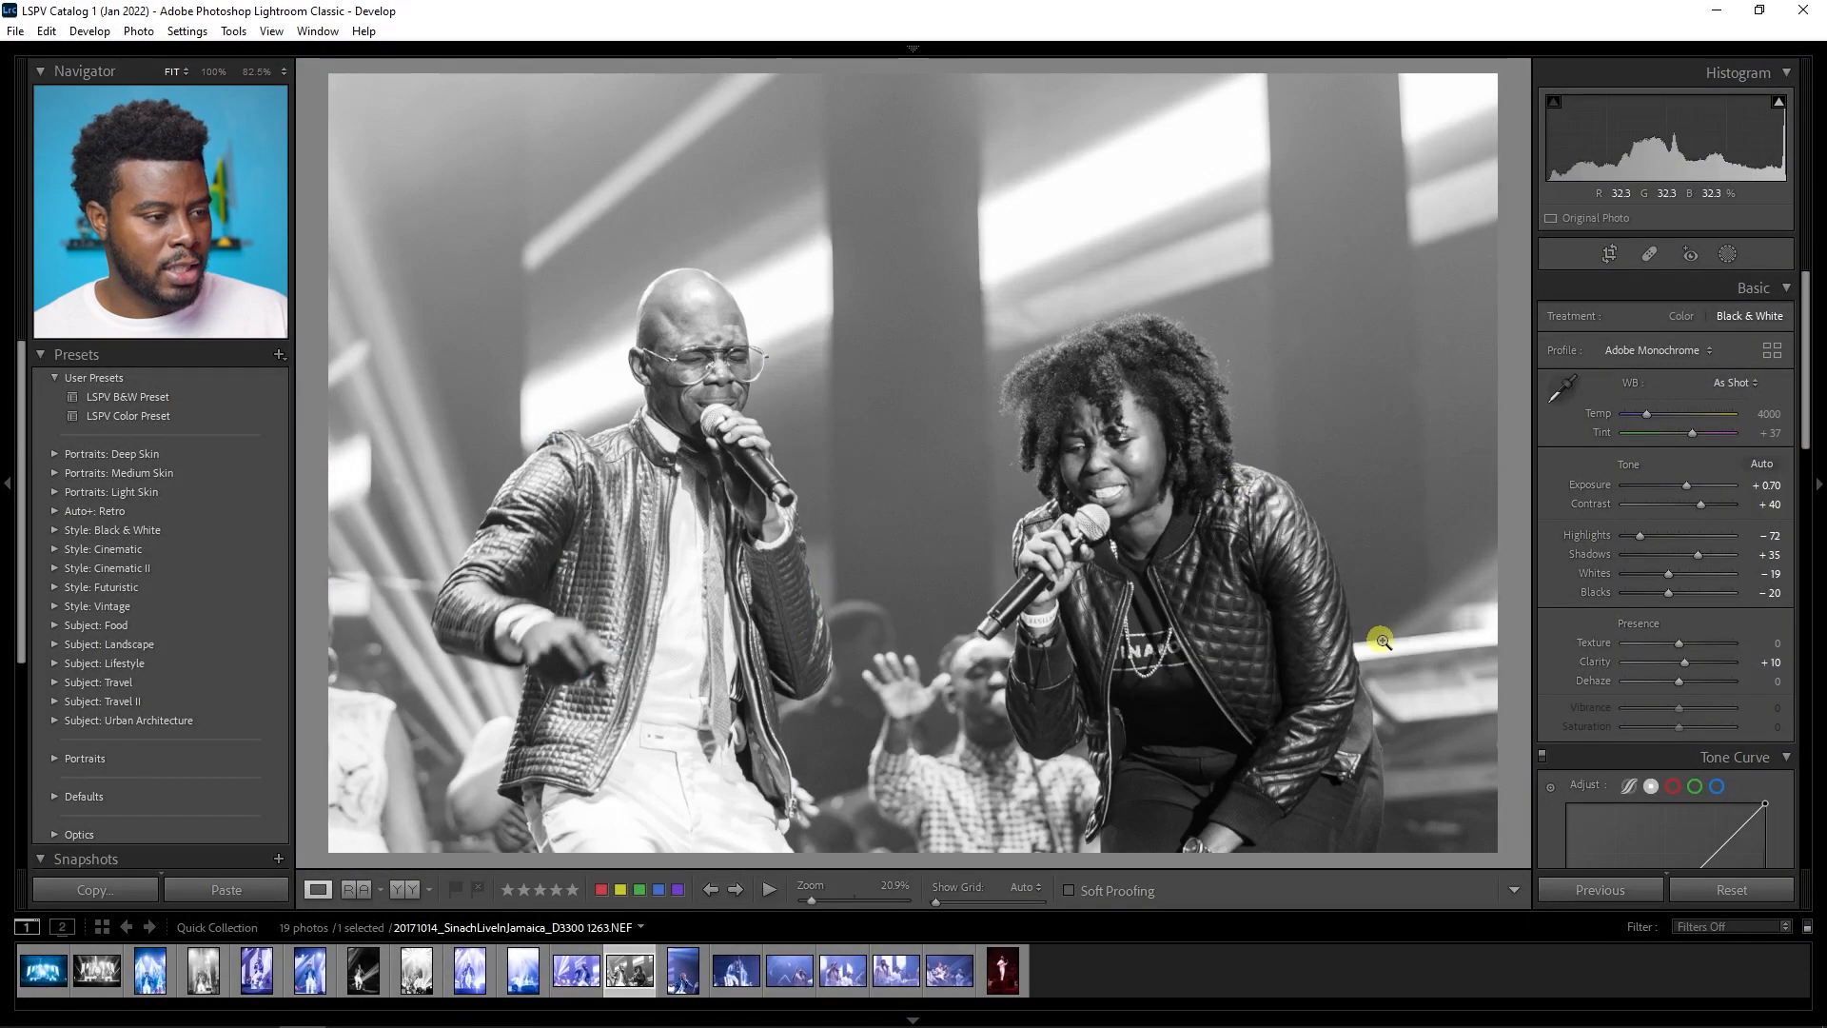
Step: Check the shooting information of photo 1277.NEF and create a virtual copy of the photo
left_click(681, 990)
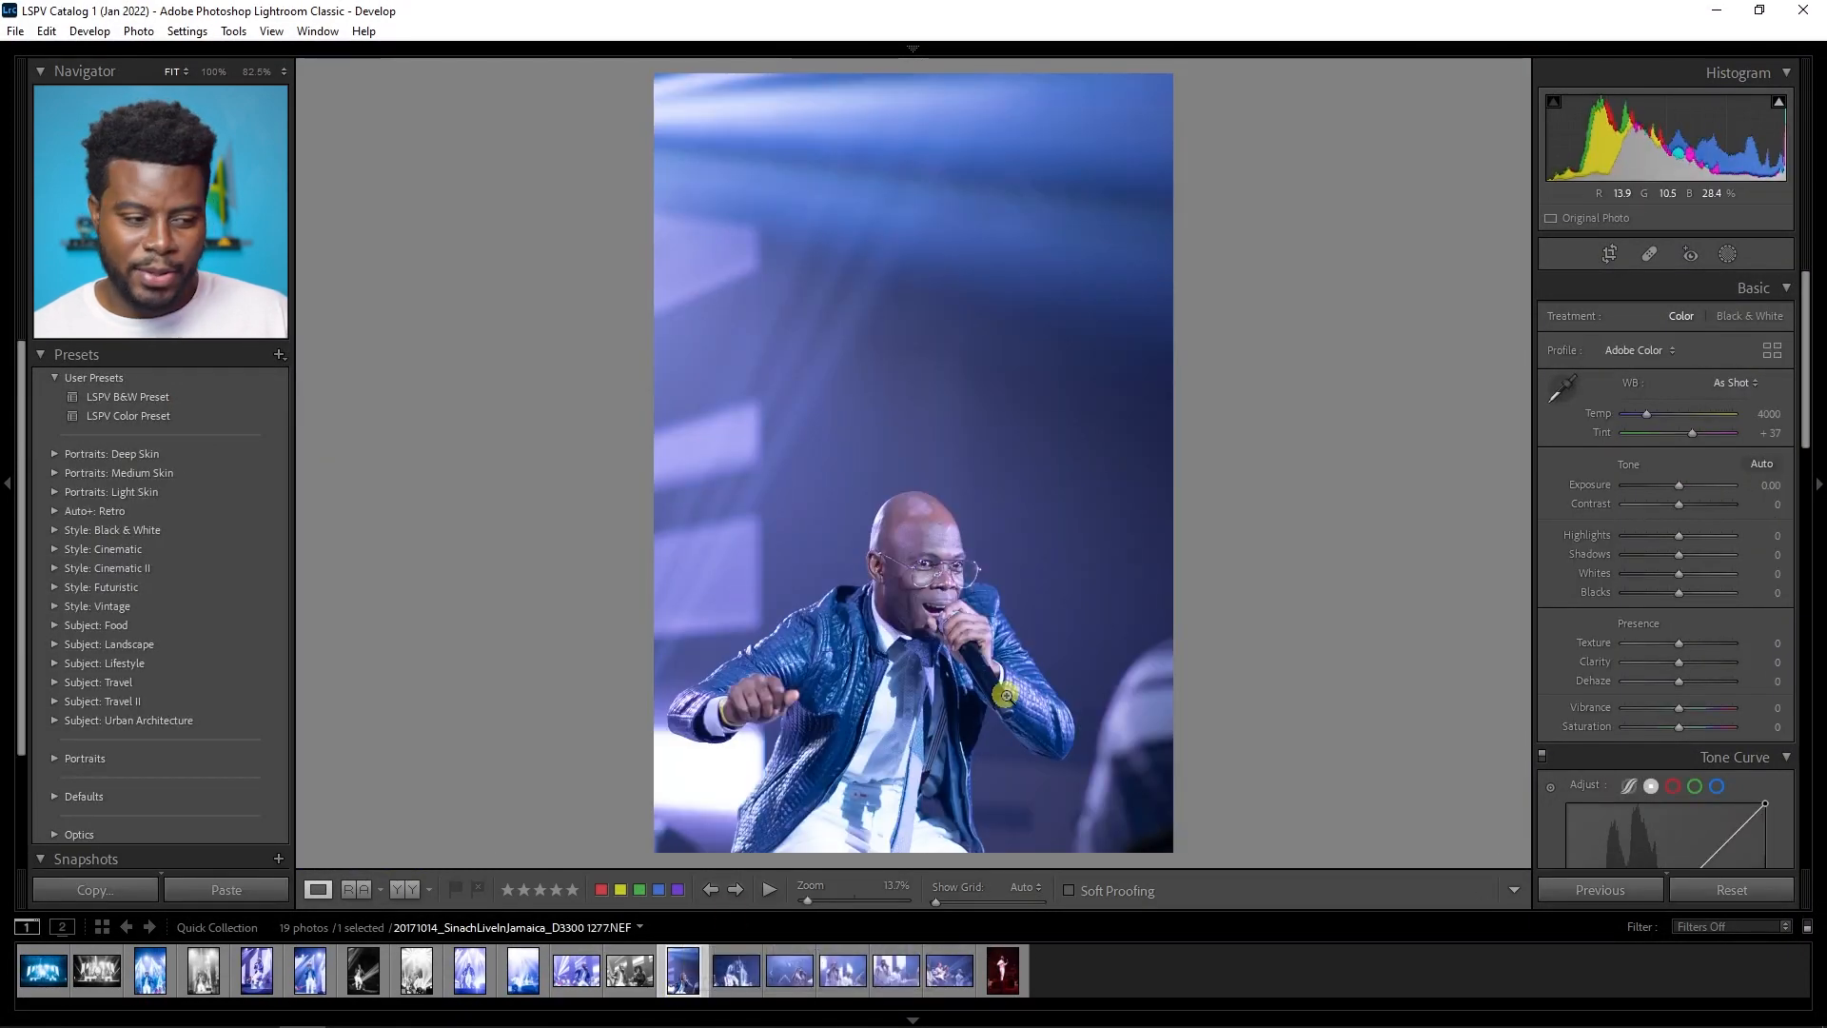
key("i")
key("i")
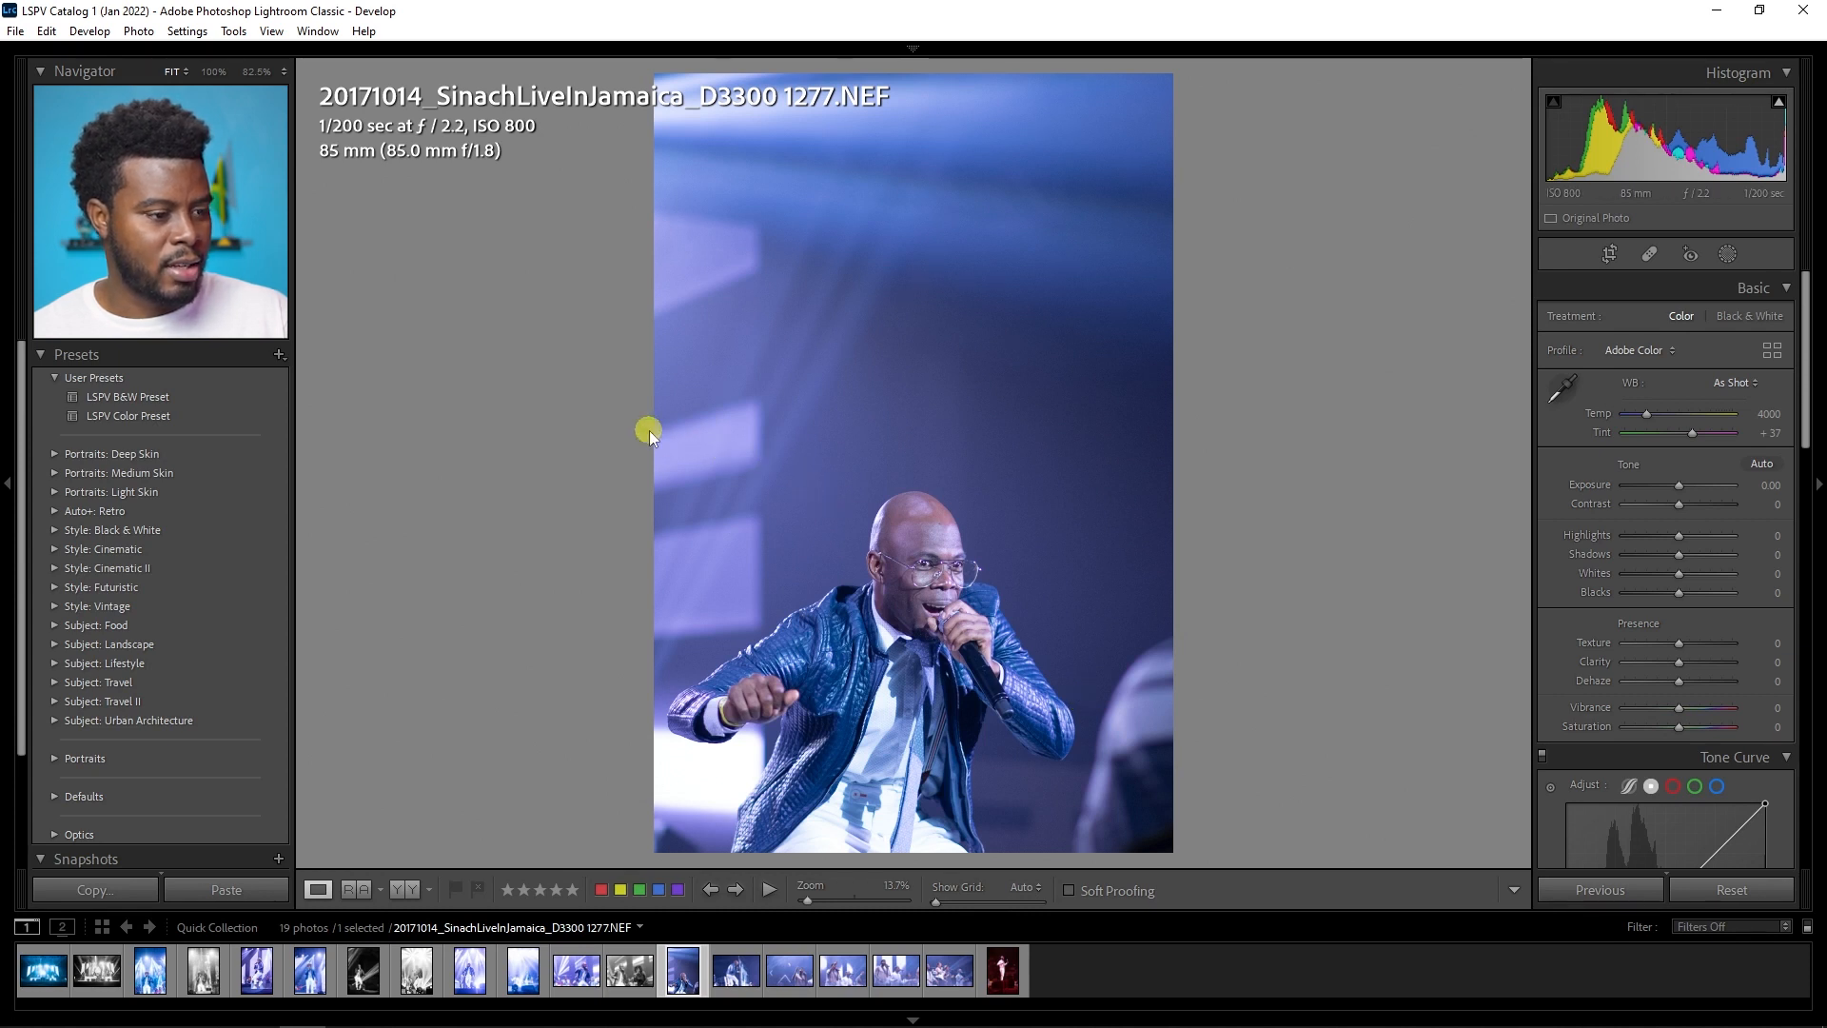
key("i")
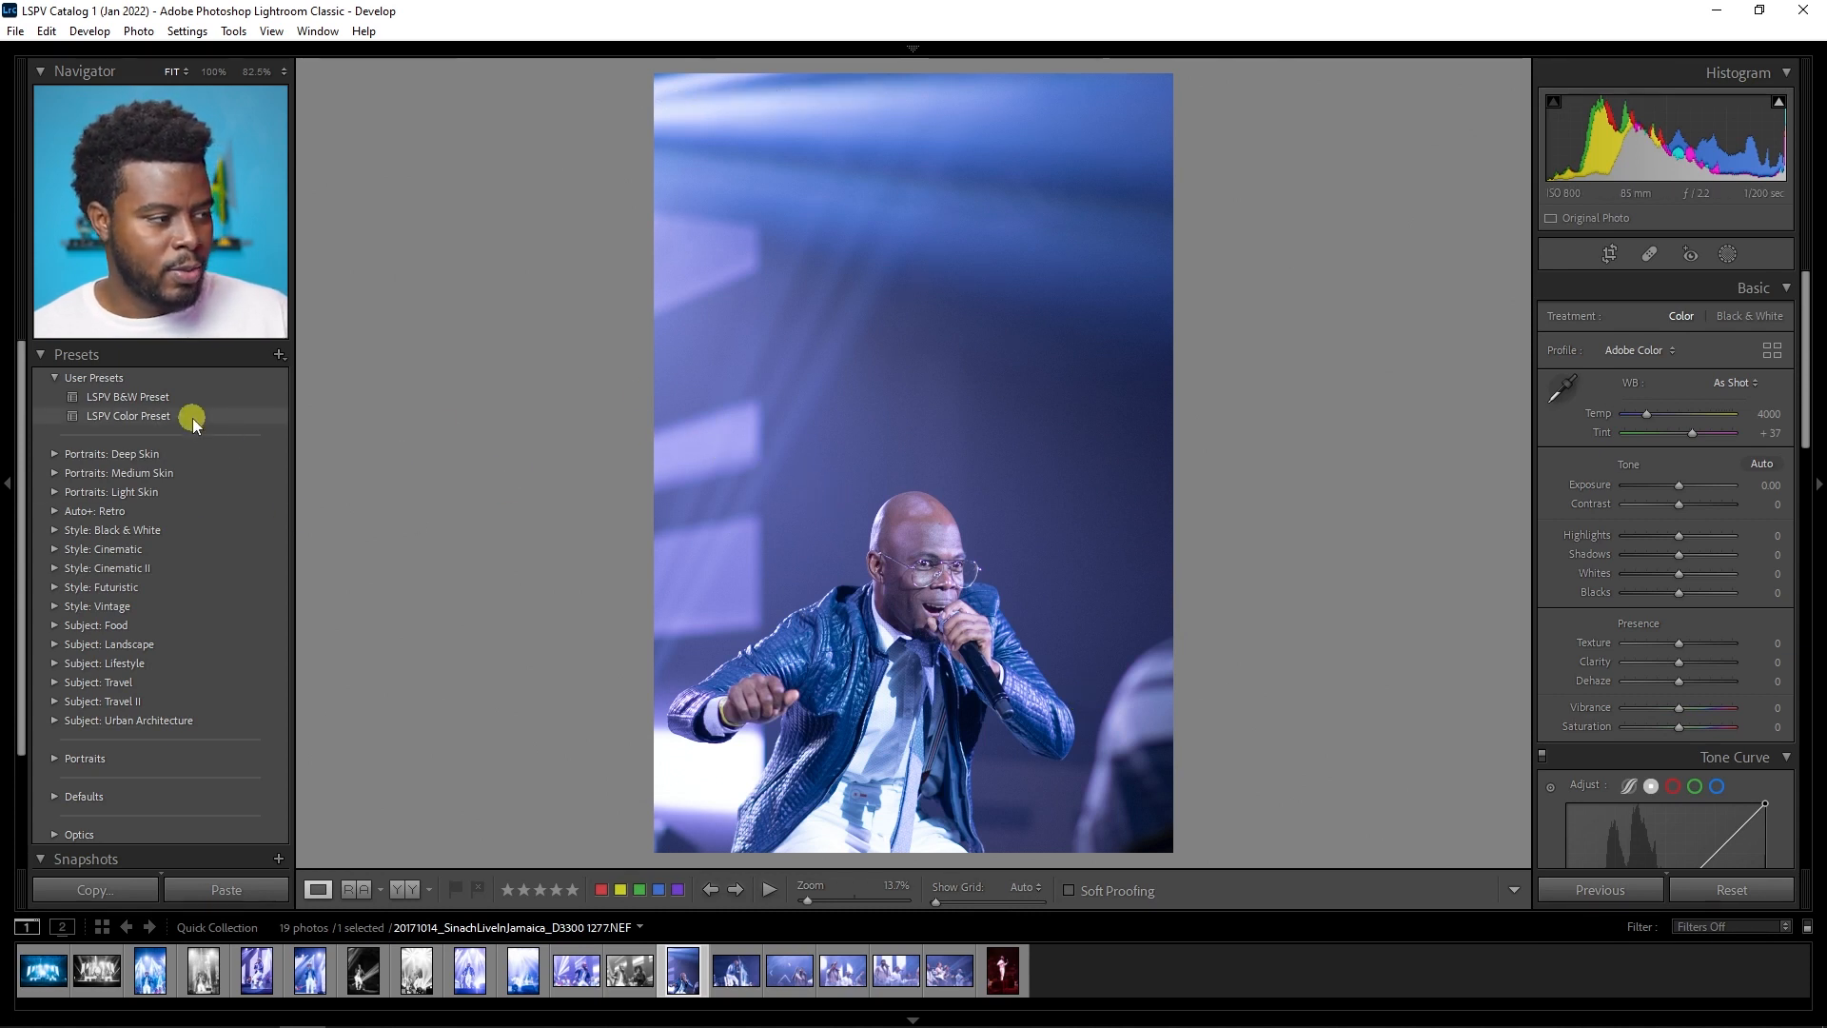
mouse_move(197, 394)
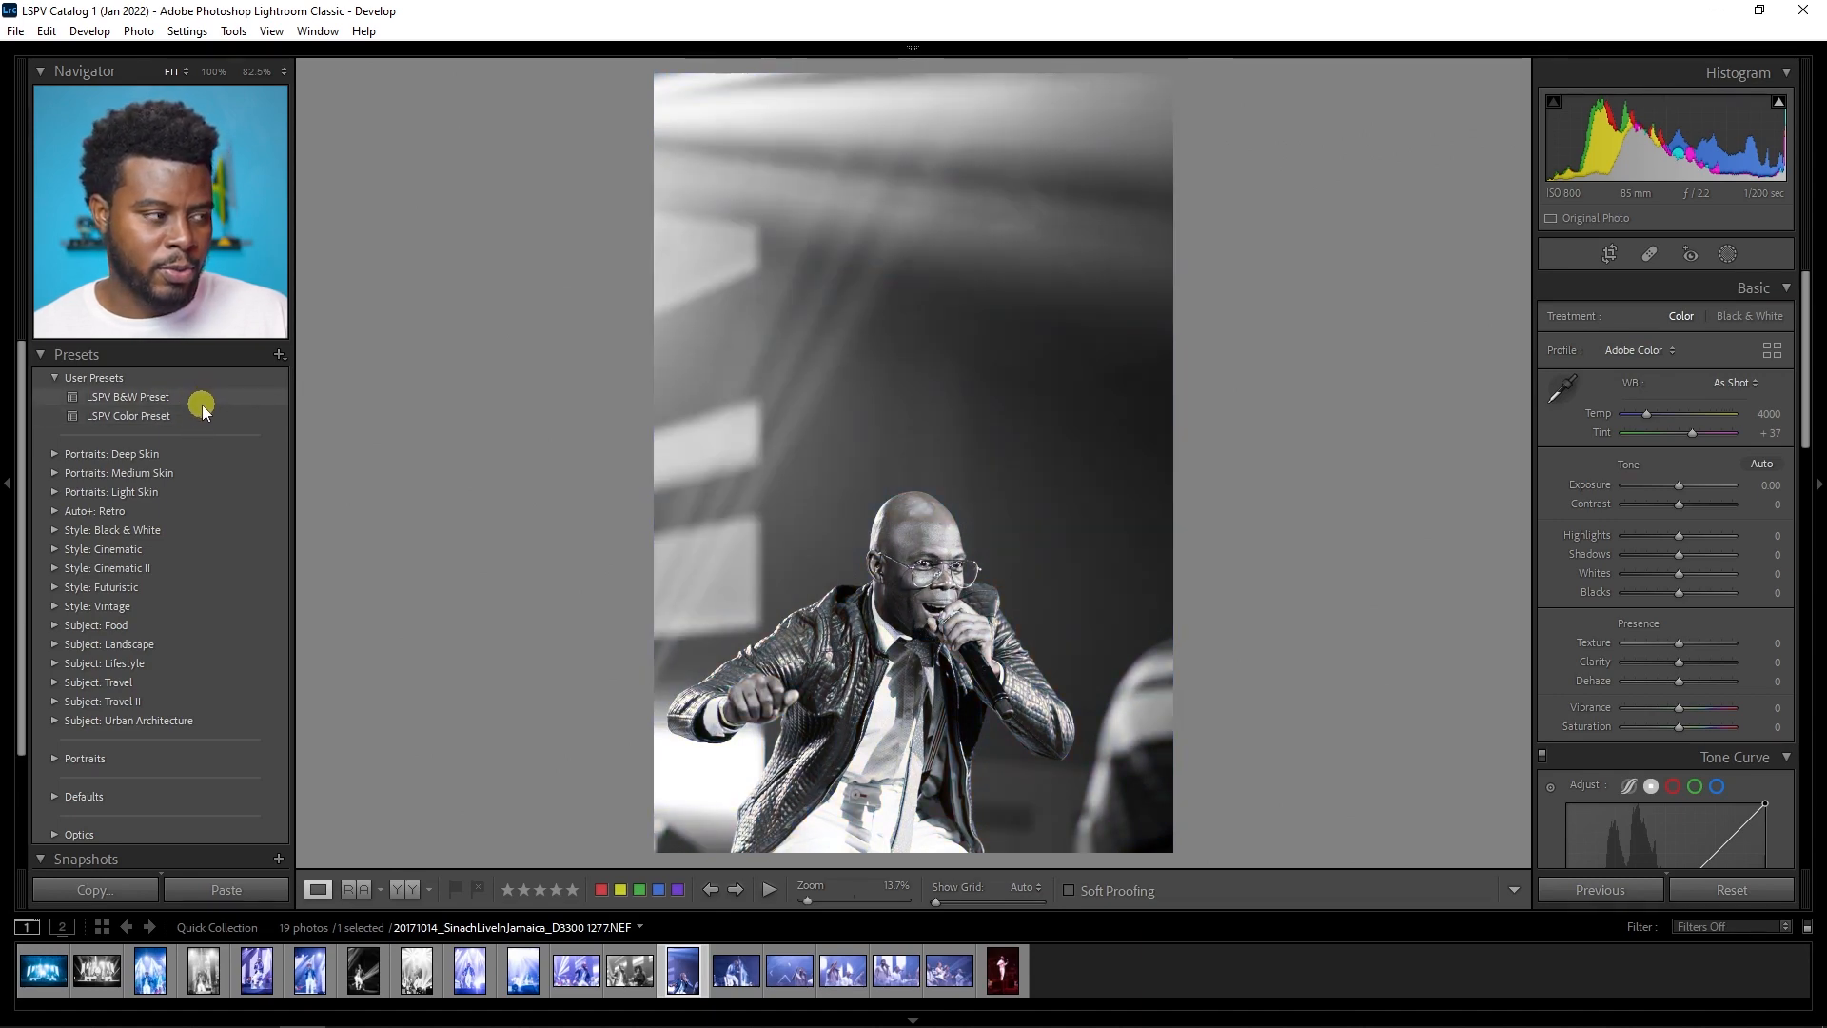
right_click(682, 986)
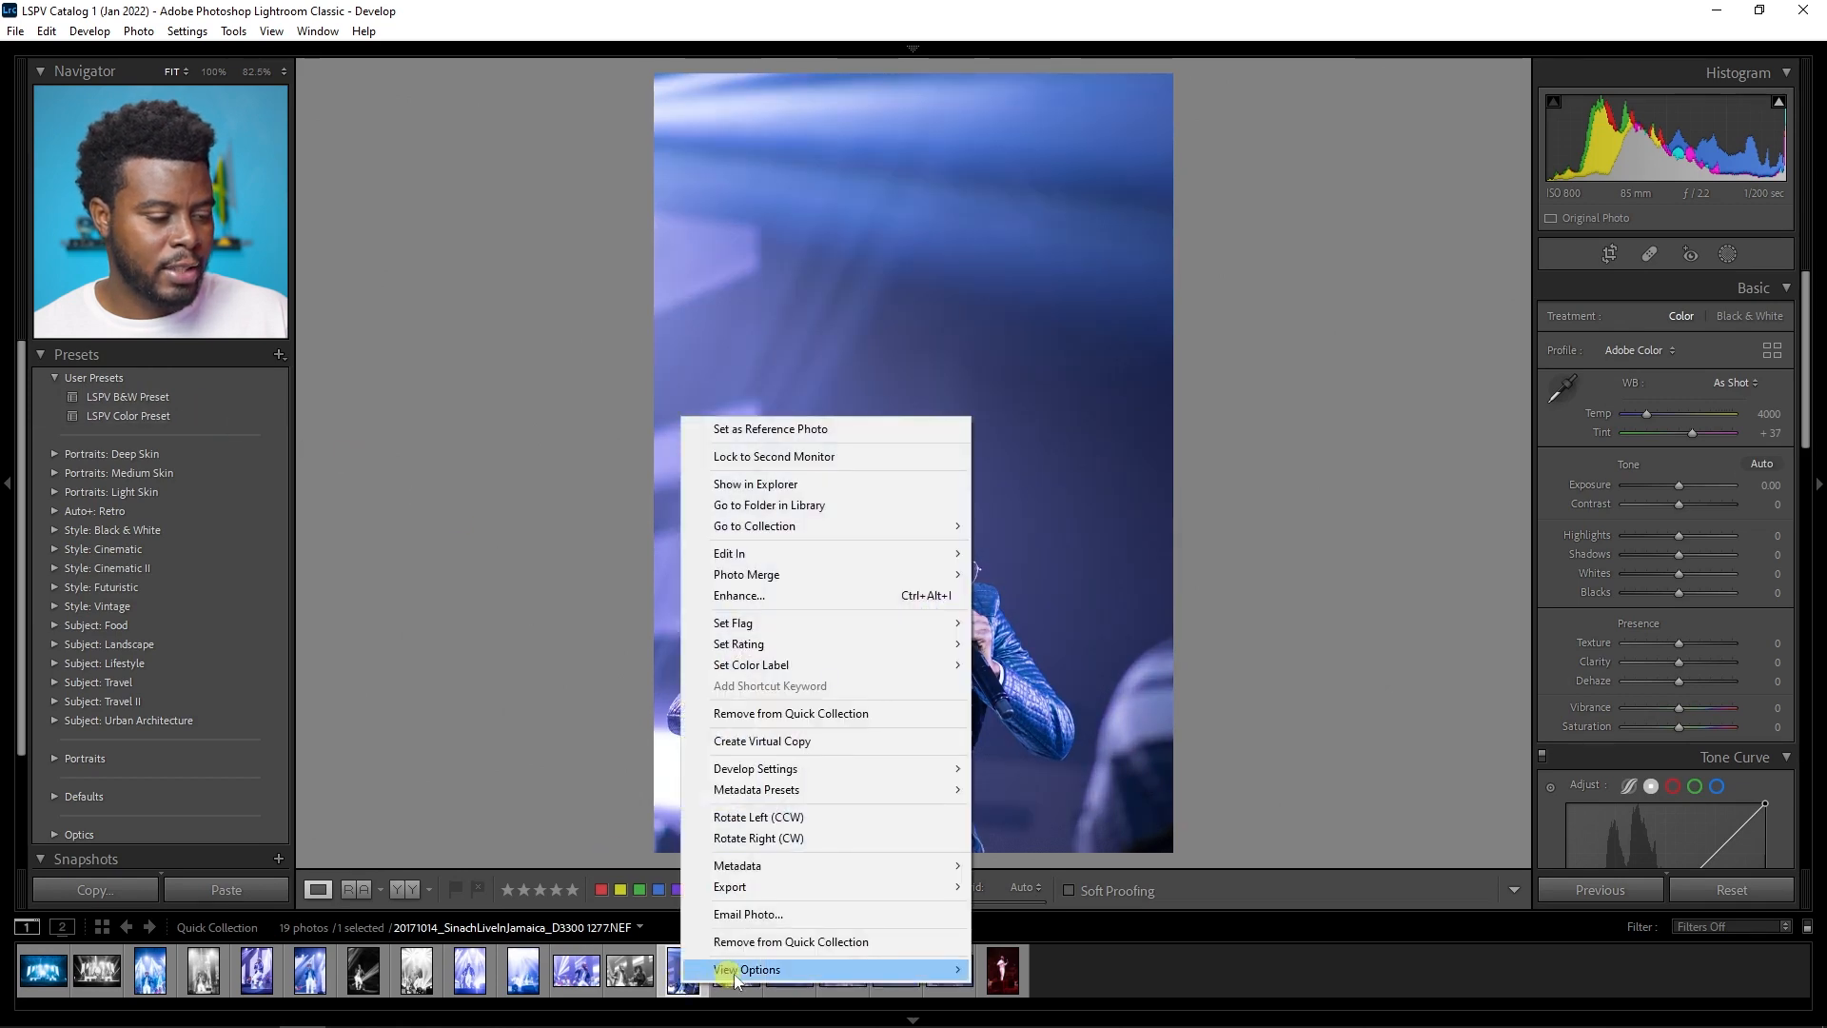
left_click(800, 743)
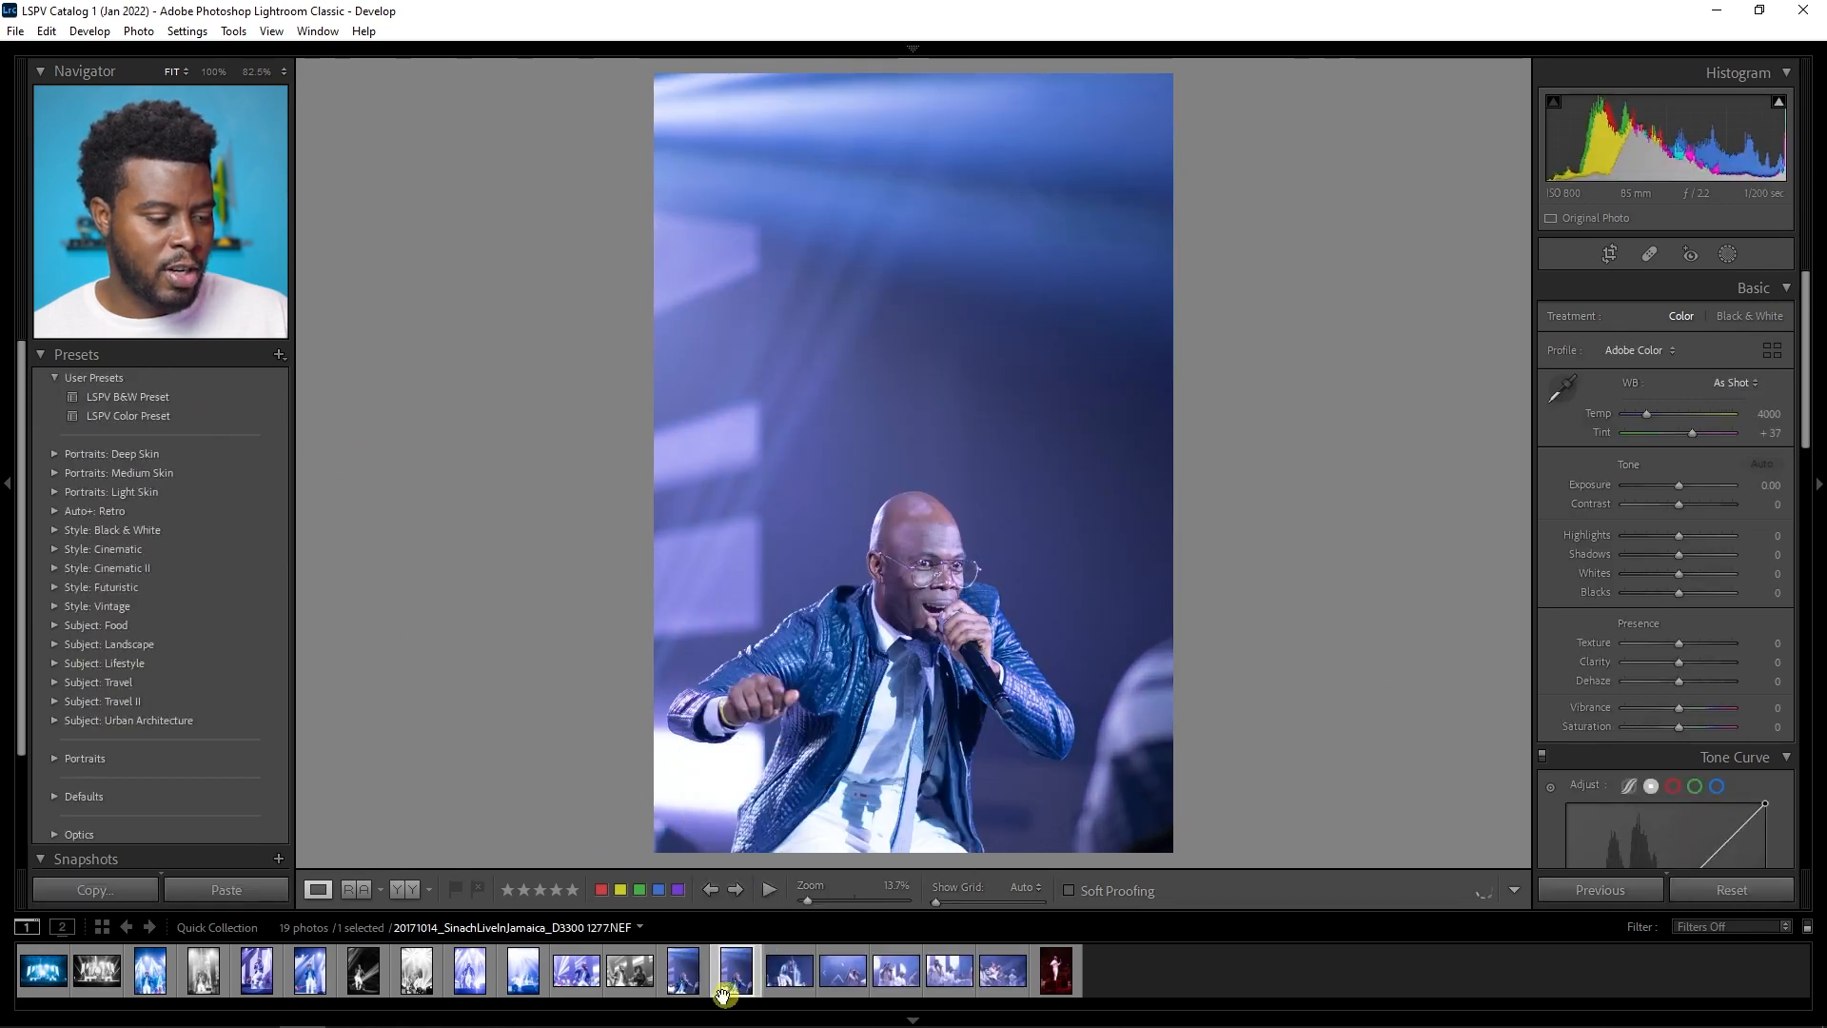
Step: Apply the LSPV Color Preset to the original 1277.NEF and set Shadows to +40, Highlights to −14 and Exposure to +0.30
left_click(693, 990)
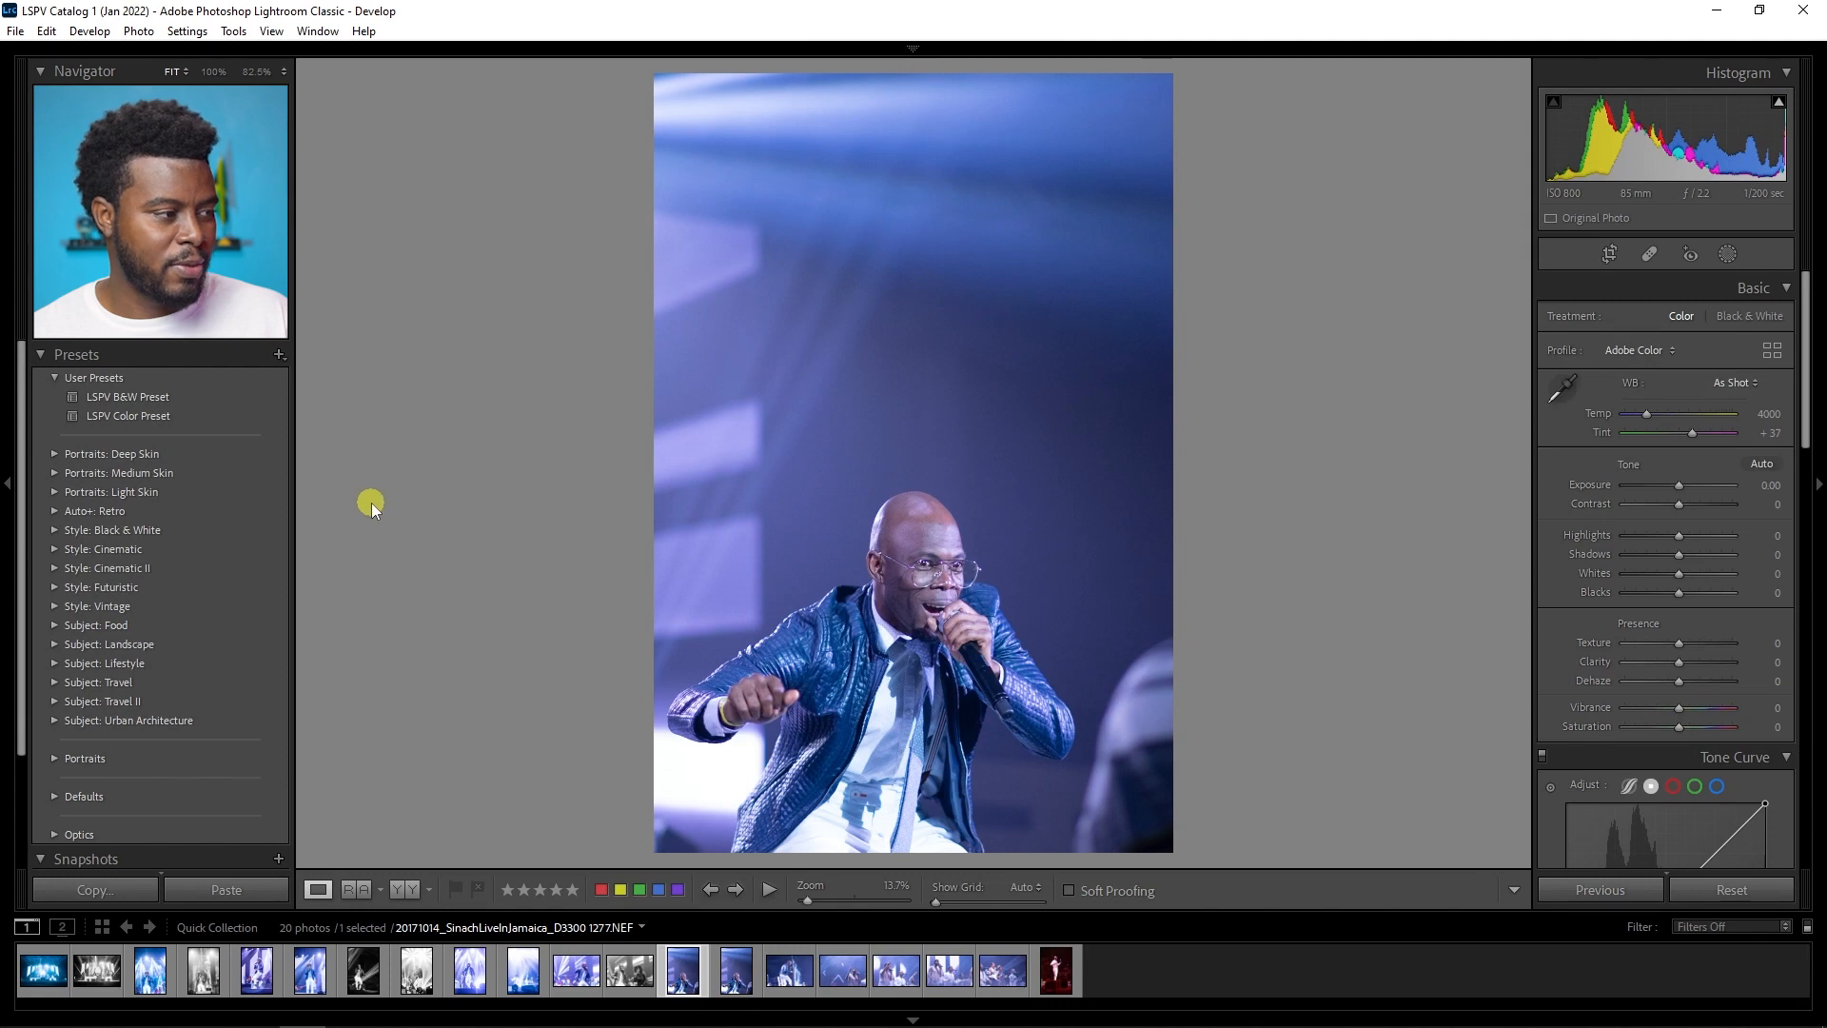
left_click(244, 416)
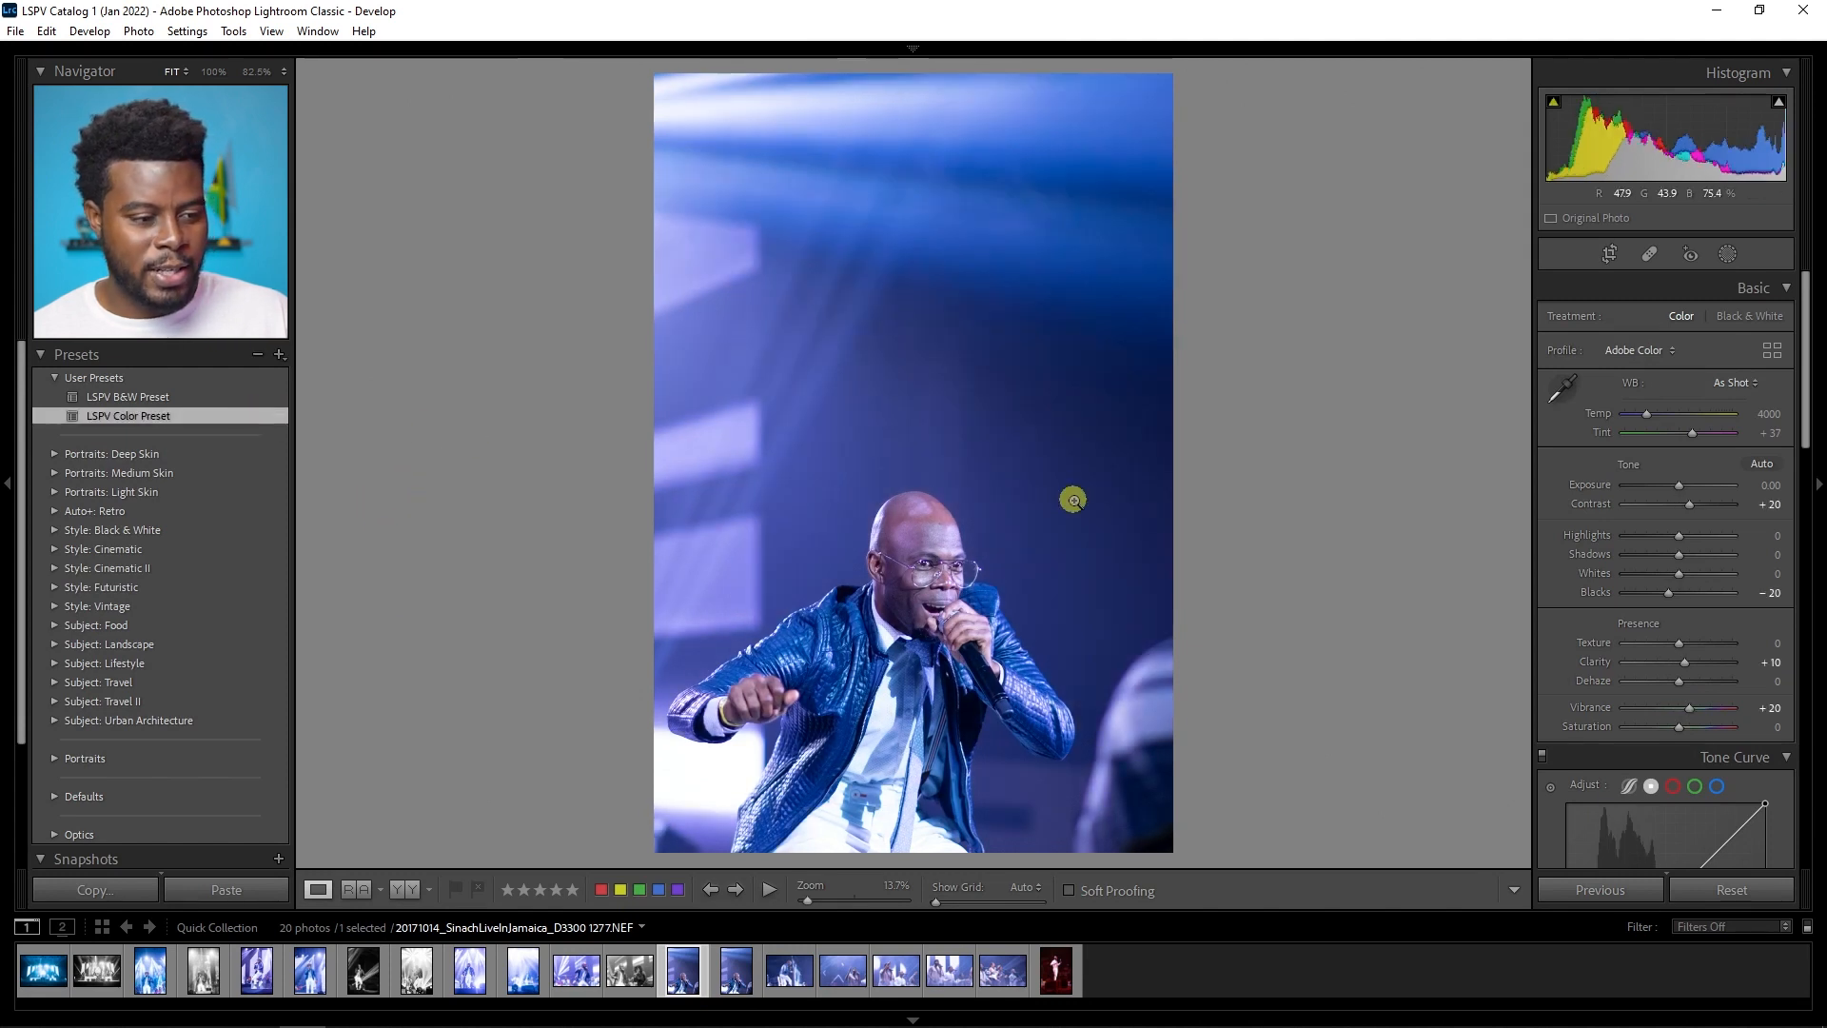
key("Up")
key("Up")
key("Up")
key("Up")
key("Up")
key("Up")
key("Up")
key("Up")
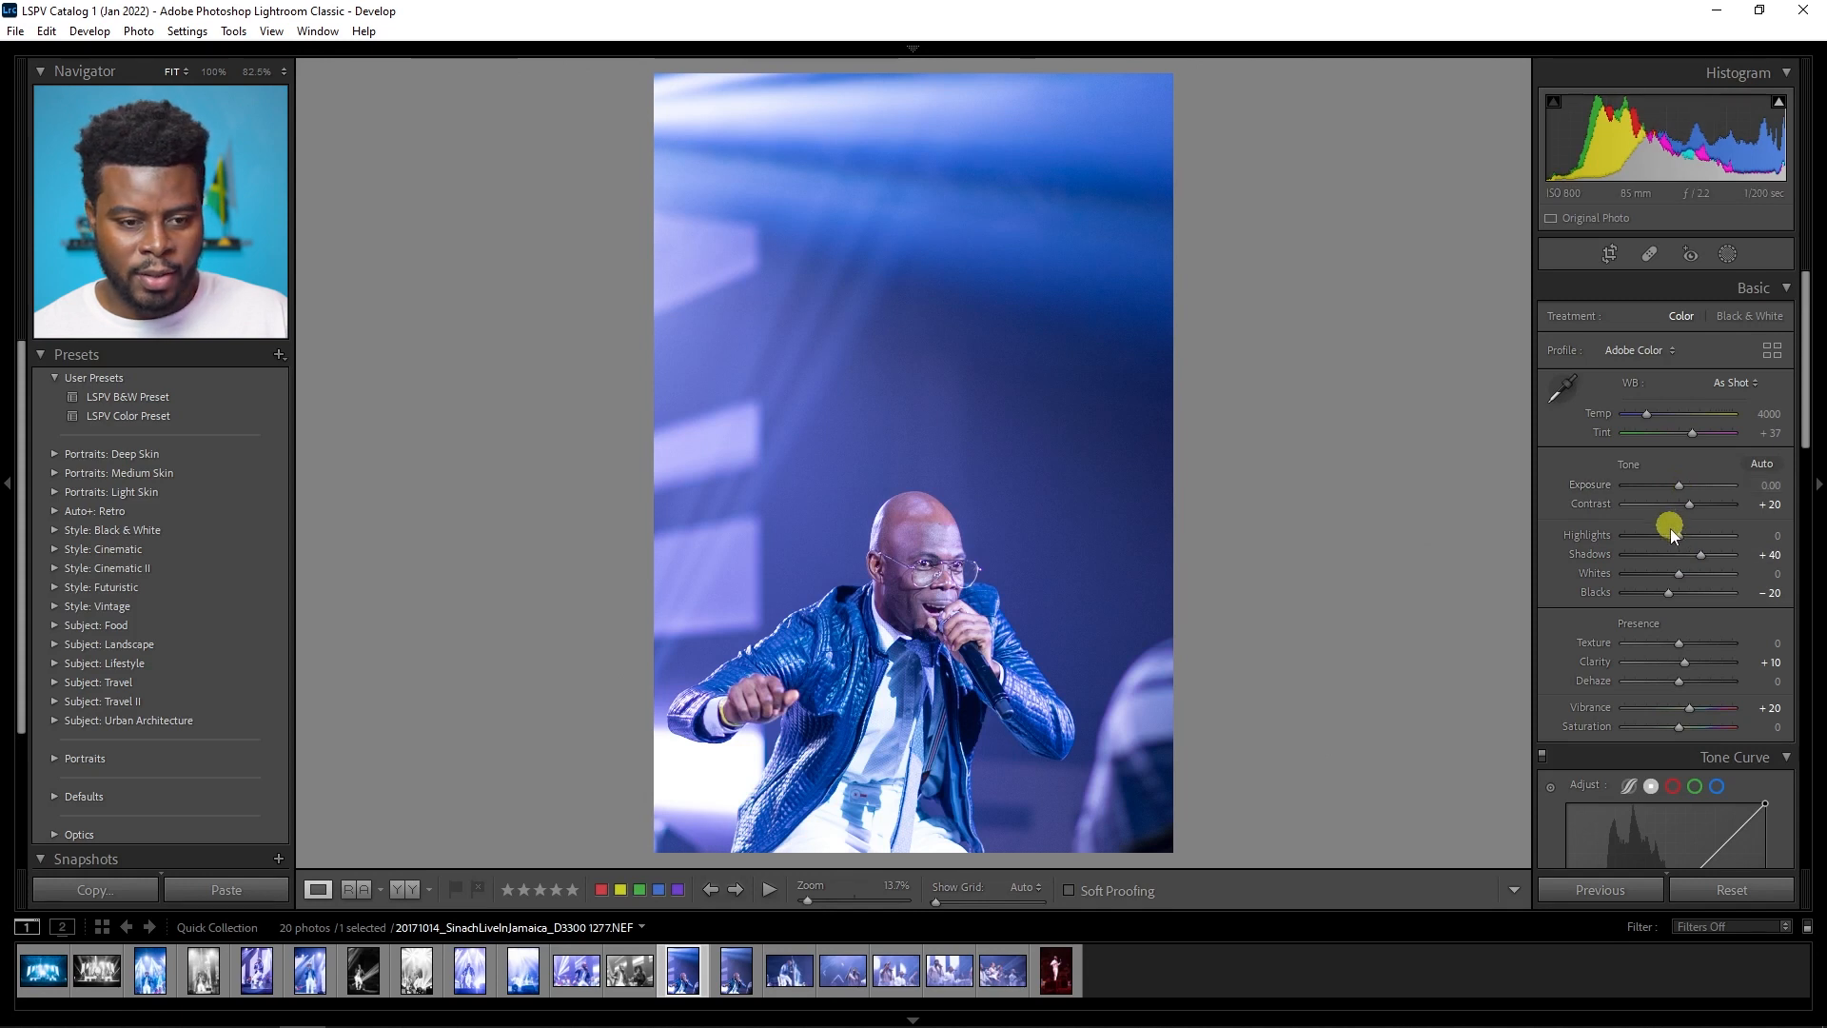
left_click_drag(1669, 532, 1672, 541)
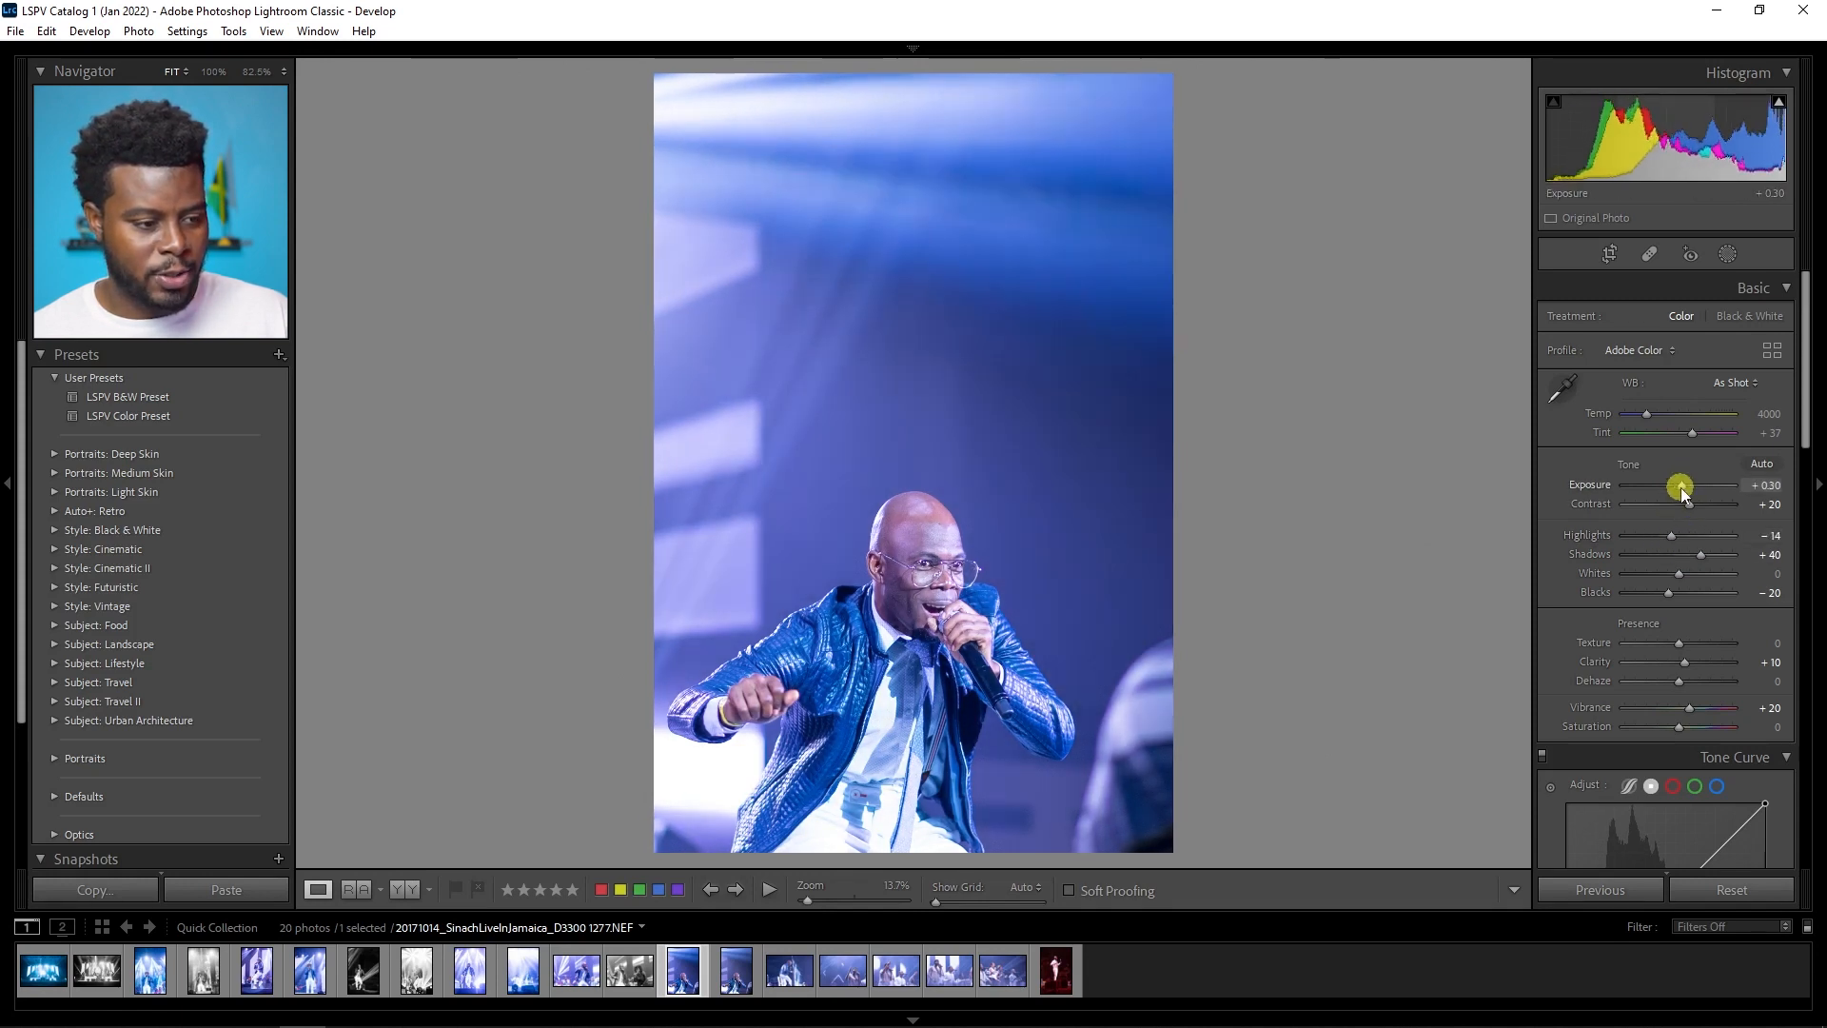
Step: Compare the color edit of photo 1277.NEF with its original in the before and after view
scroll(1637, 538, "down", 5)
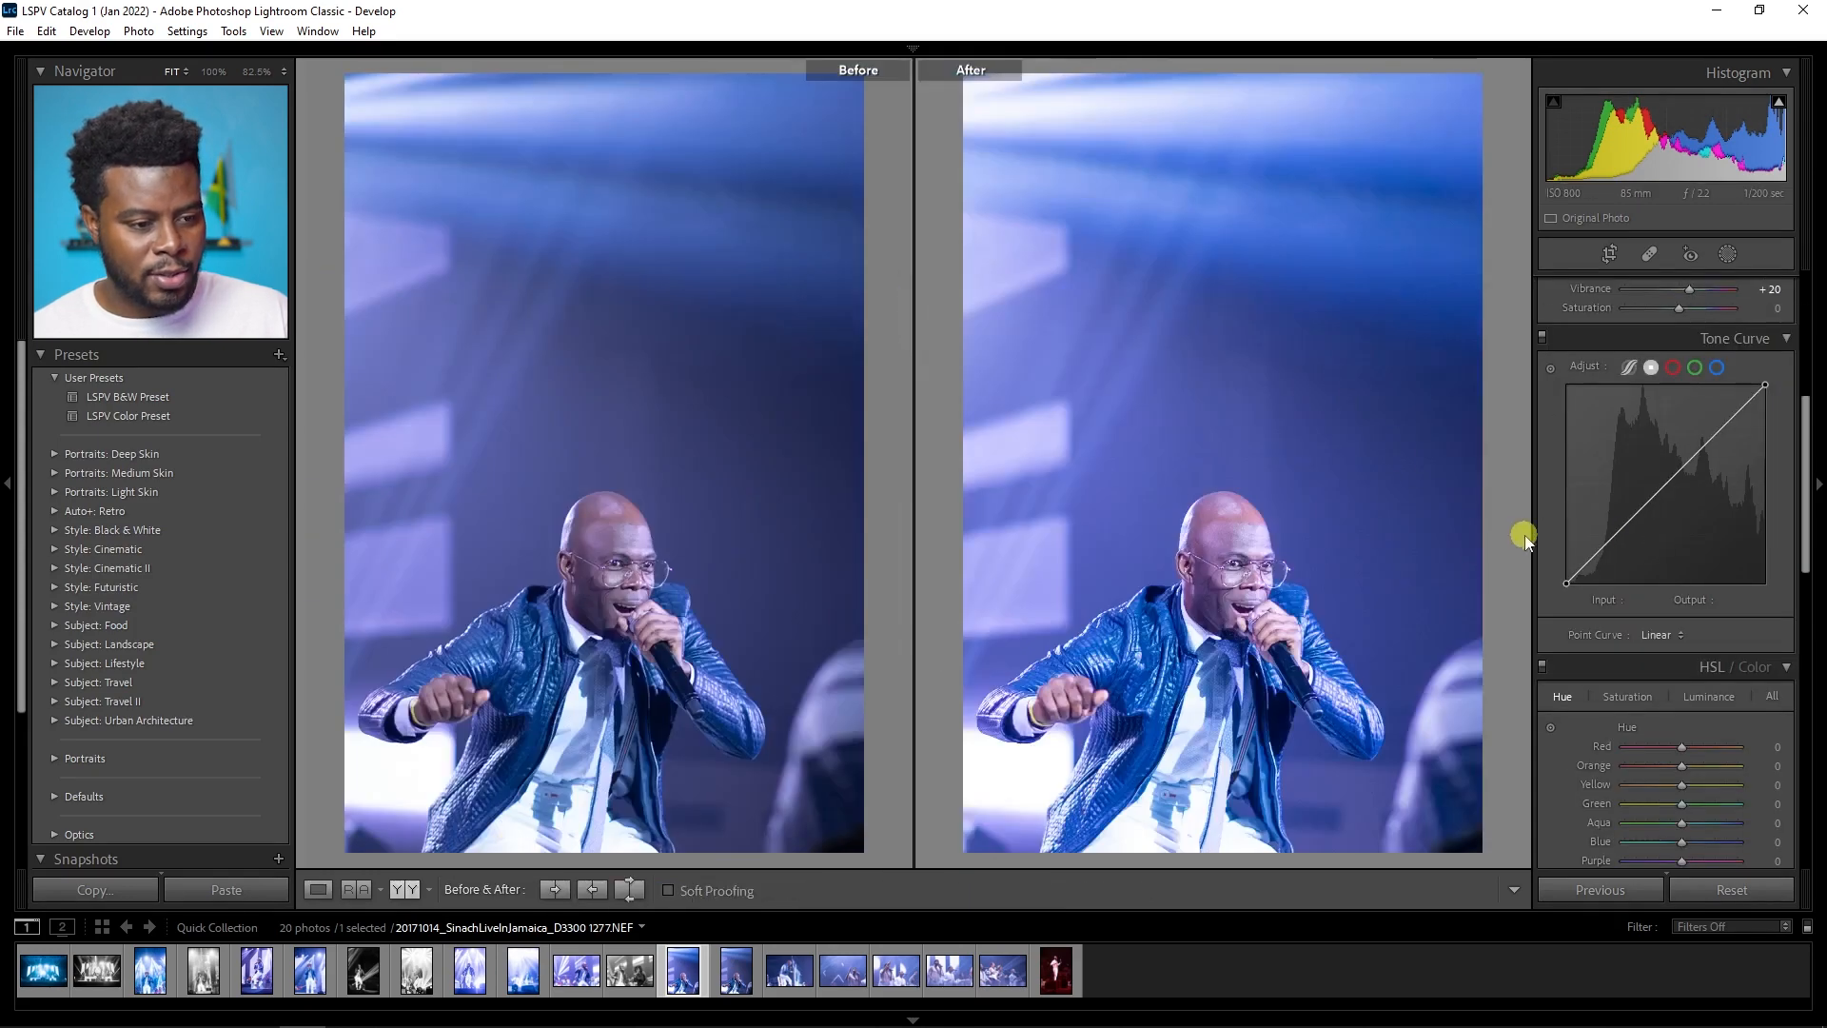
key("y")
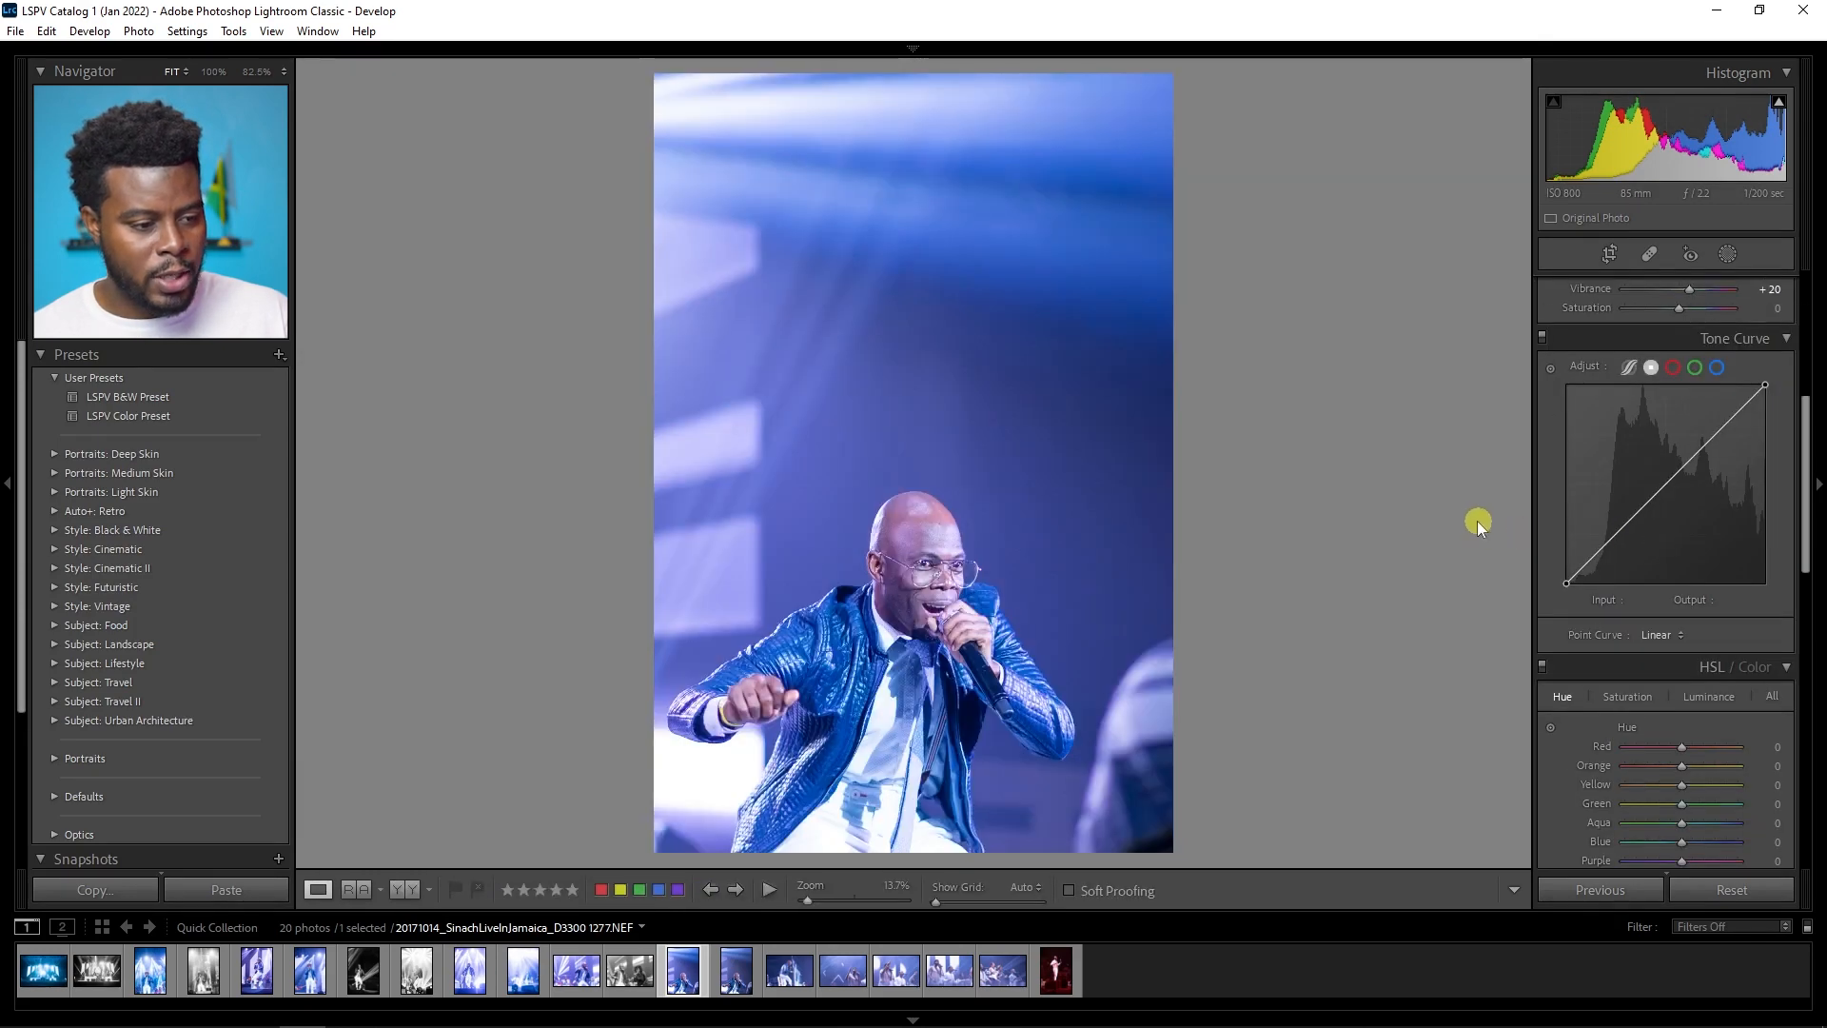
key("y")
key("y")
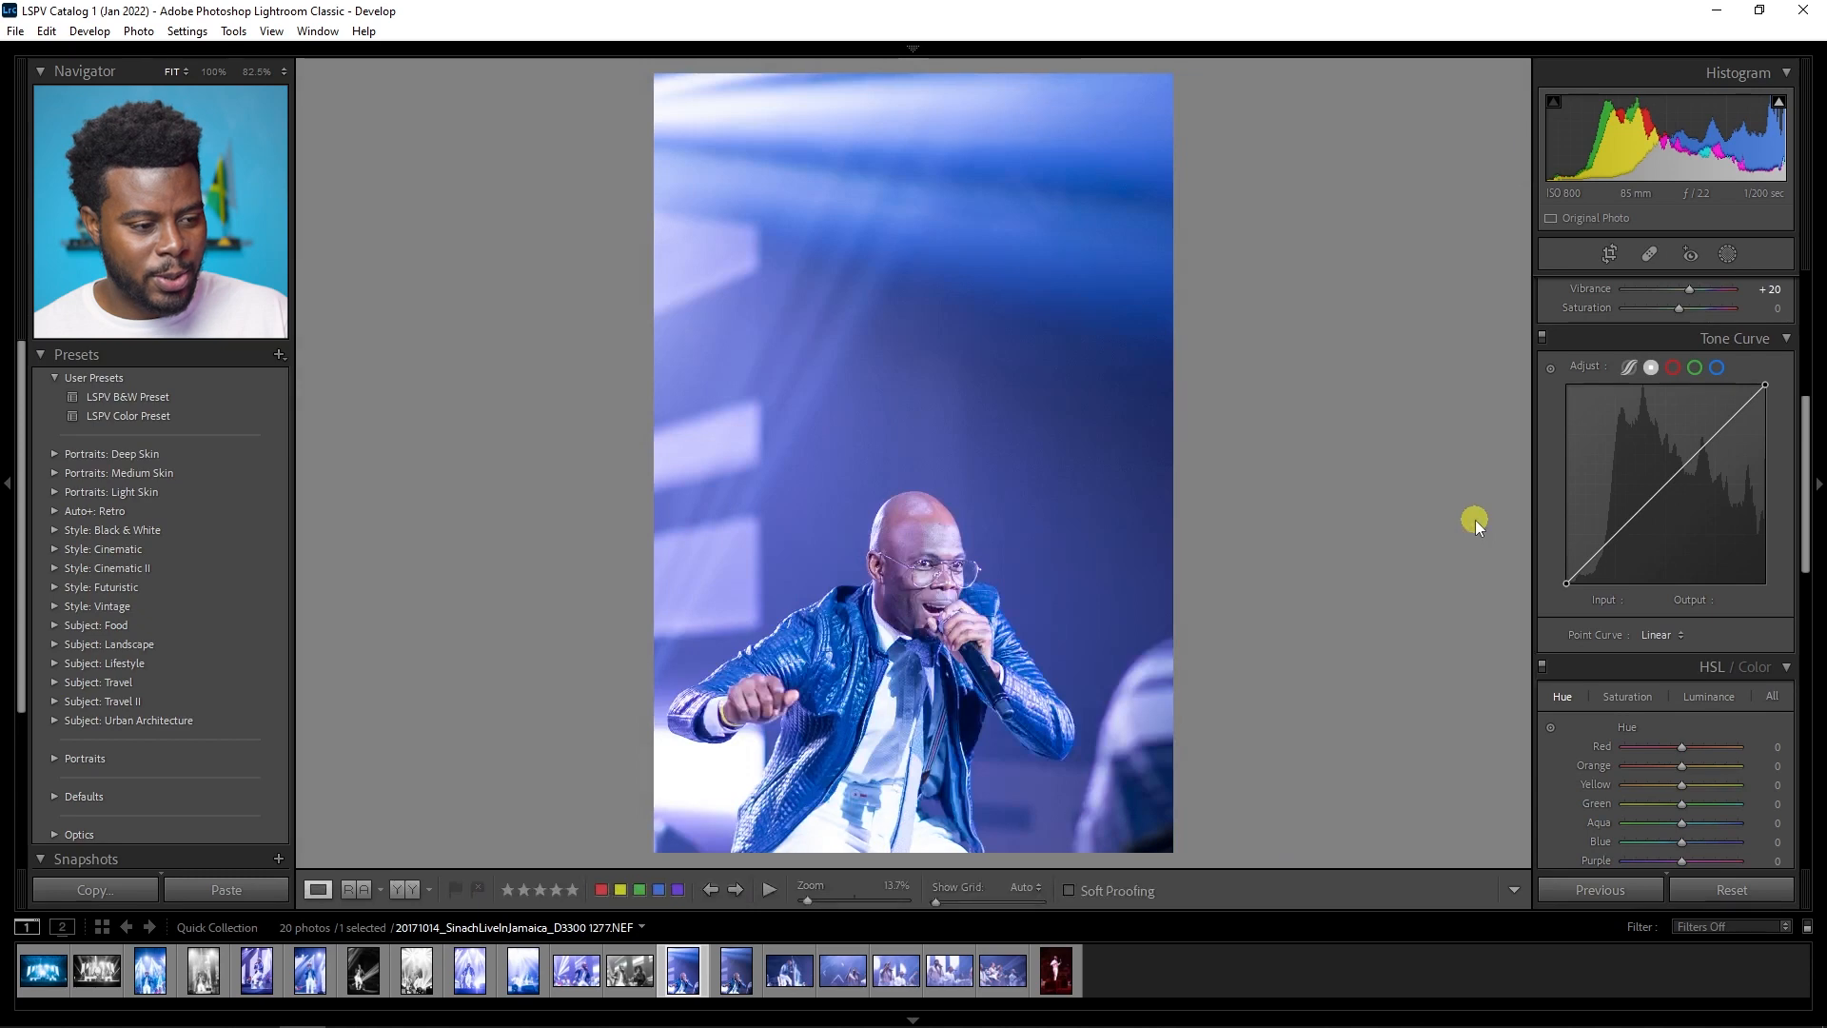
key("y")
key("y")
key("y")
key("y")
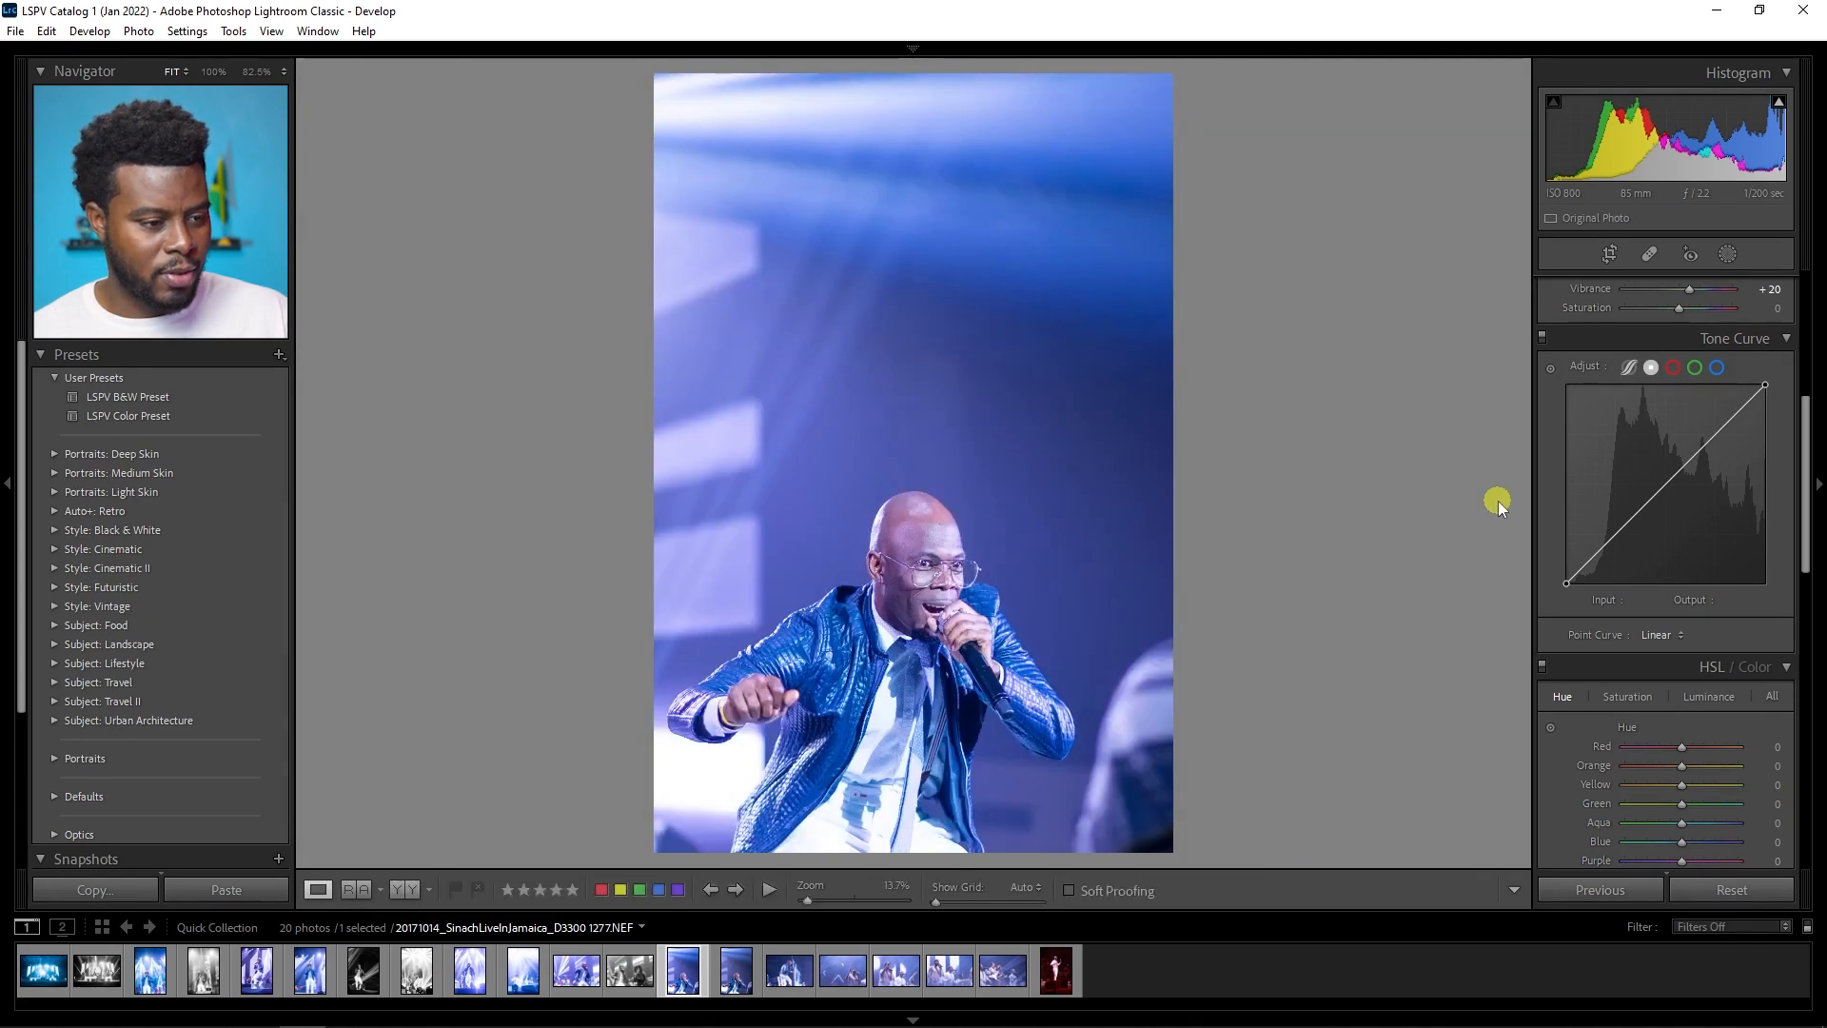
key("y")
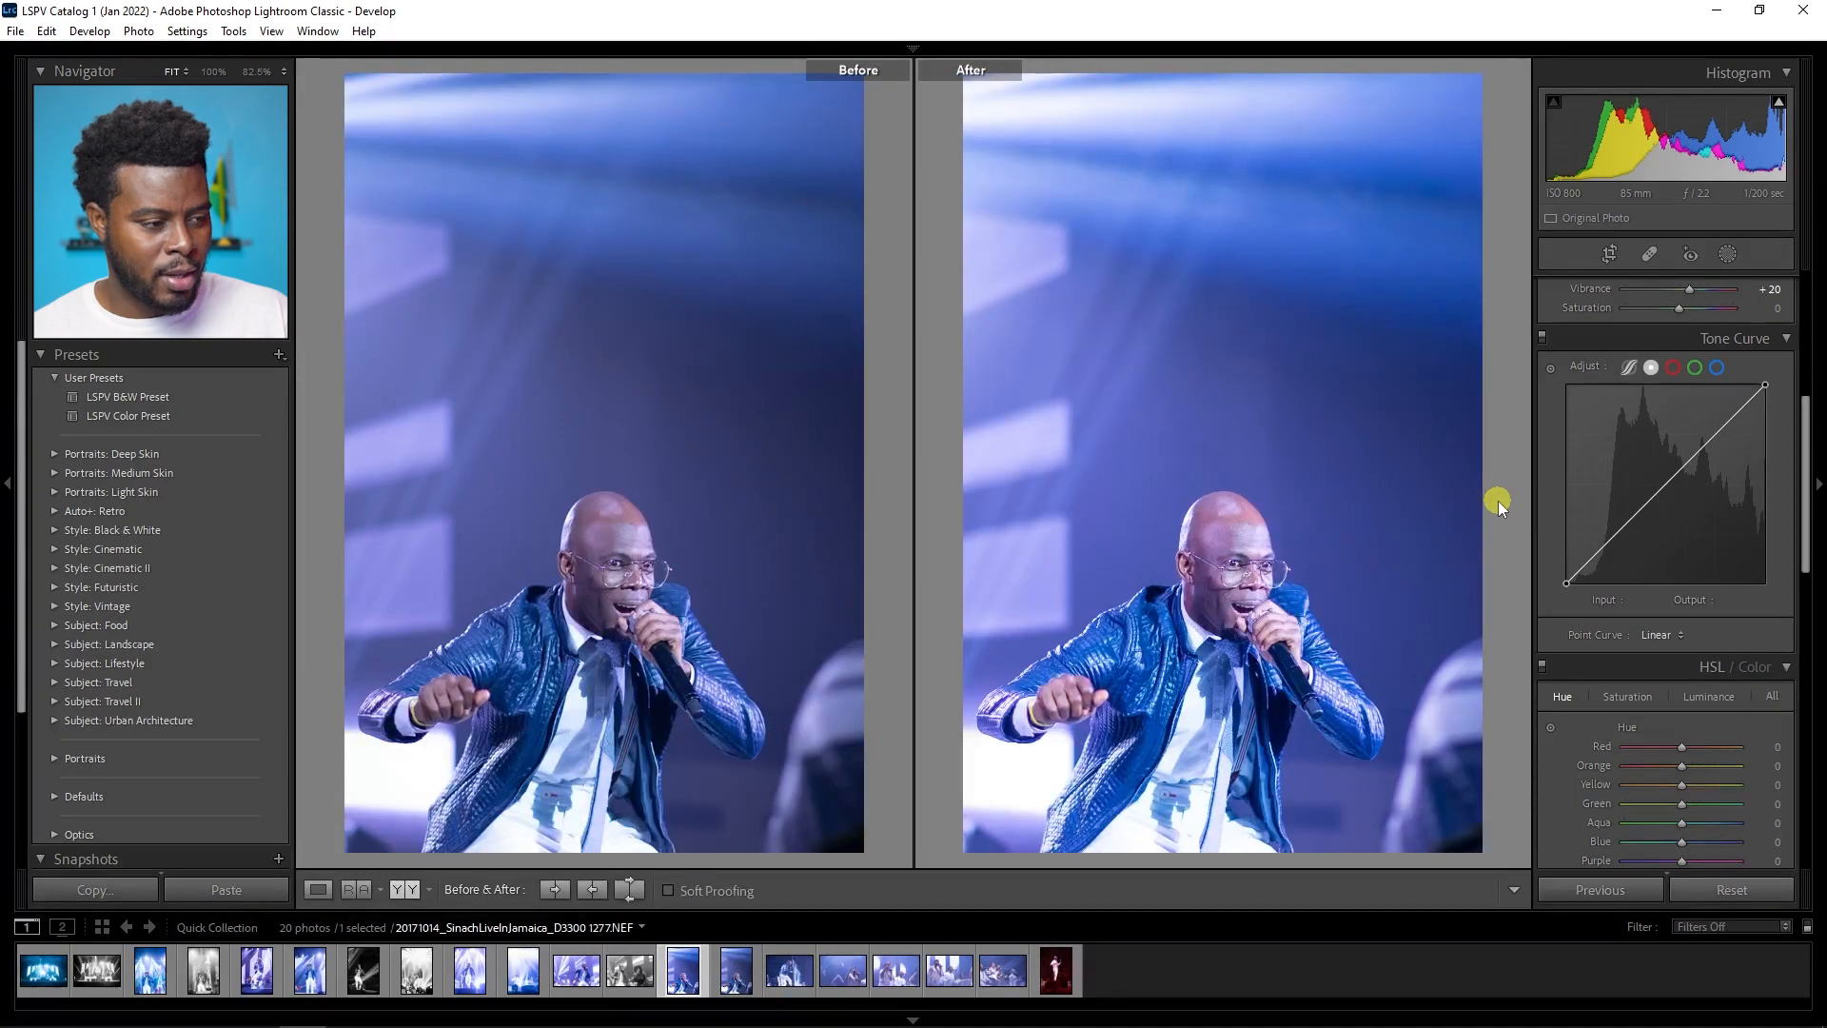
key("y")
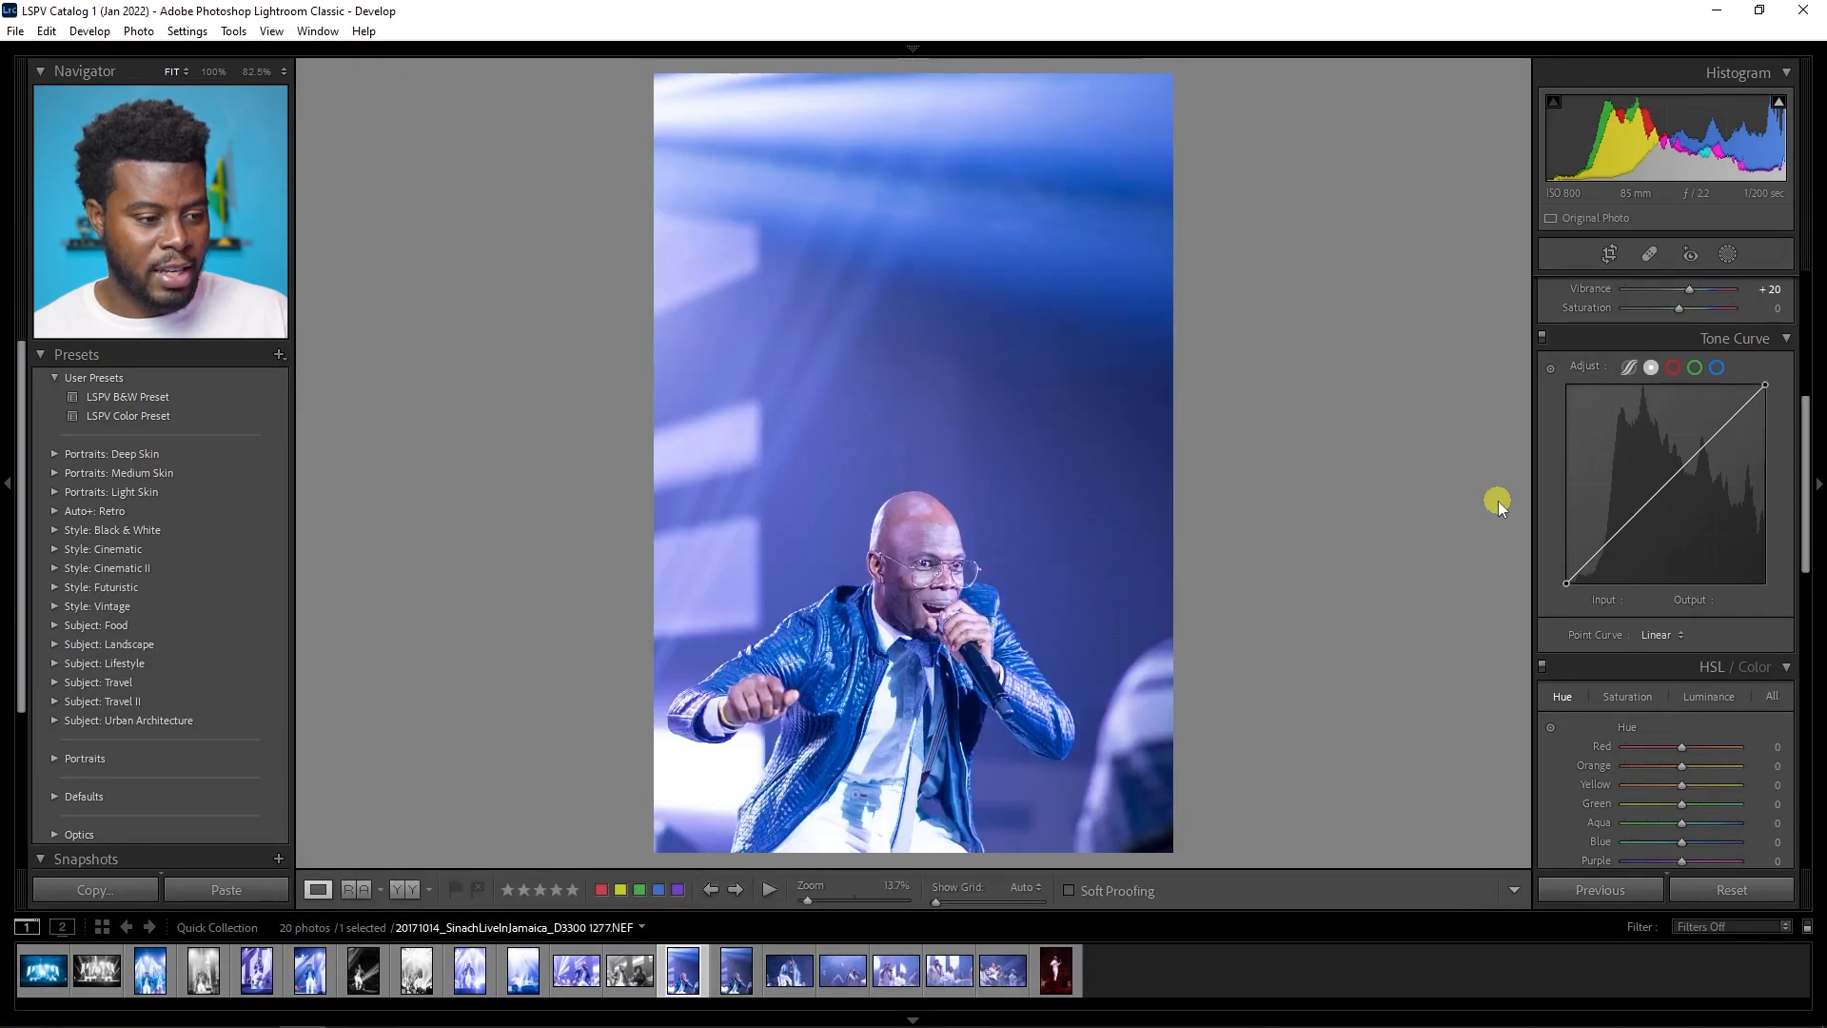
key("y")
key("y")
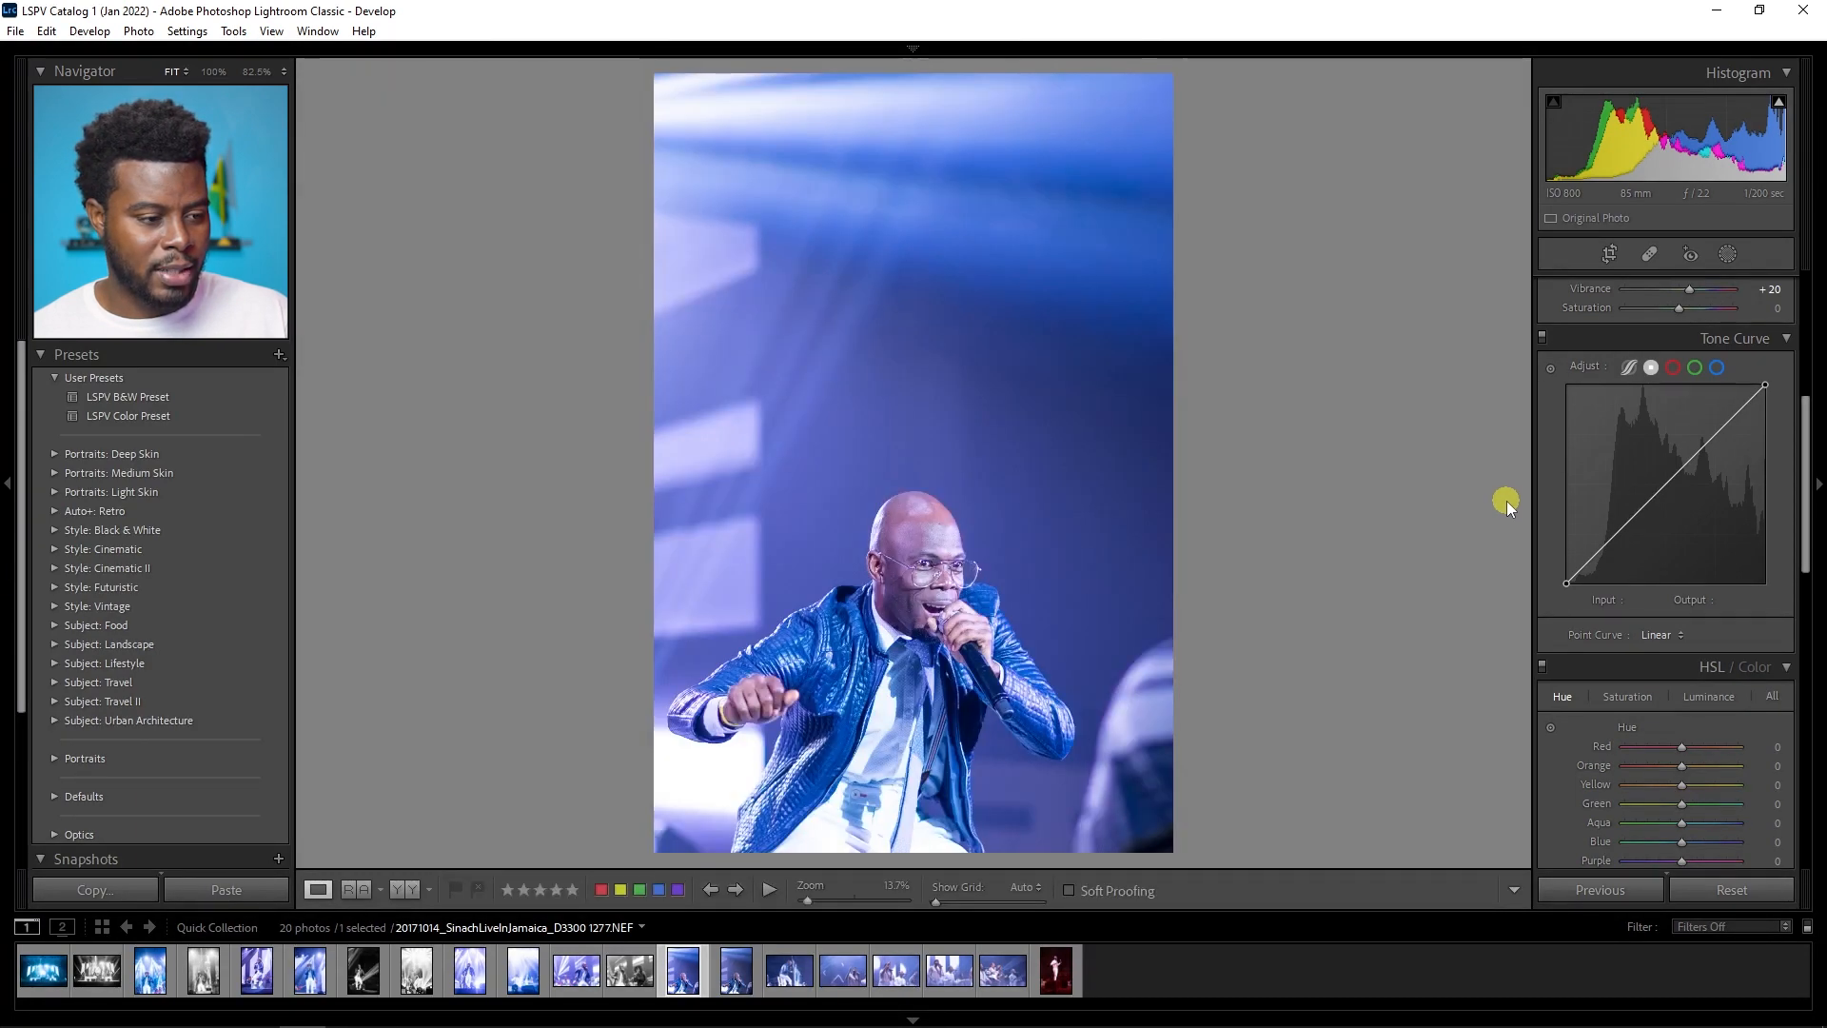
Step: Apply the LSPV B&W Preset to the 1277.NEF virtual copy; set Shadows +47, Highlights −35, Exposure +0.20, Blacks −45 and Contrast +70
left_click(747, 990)
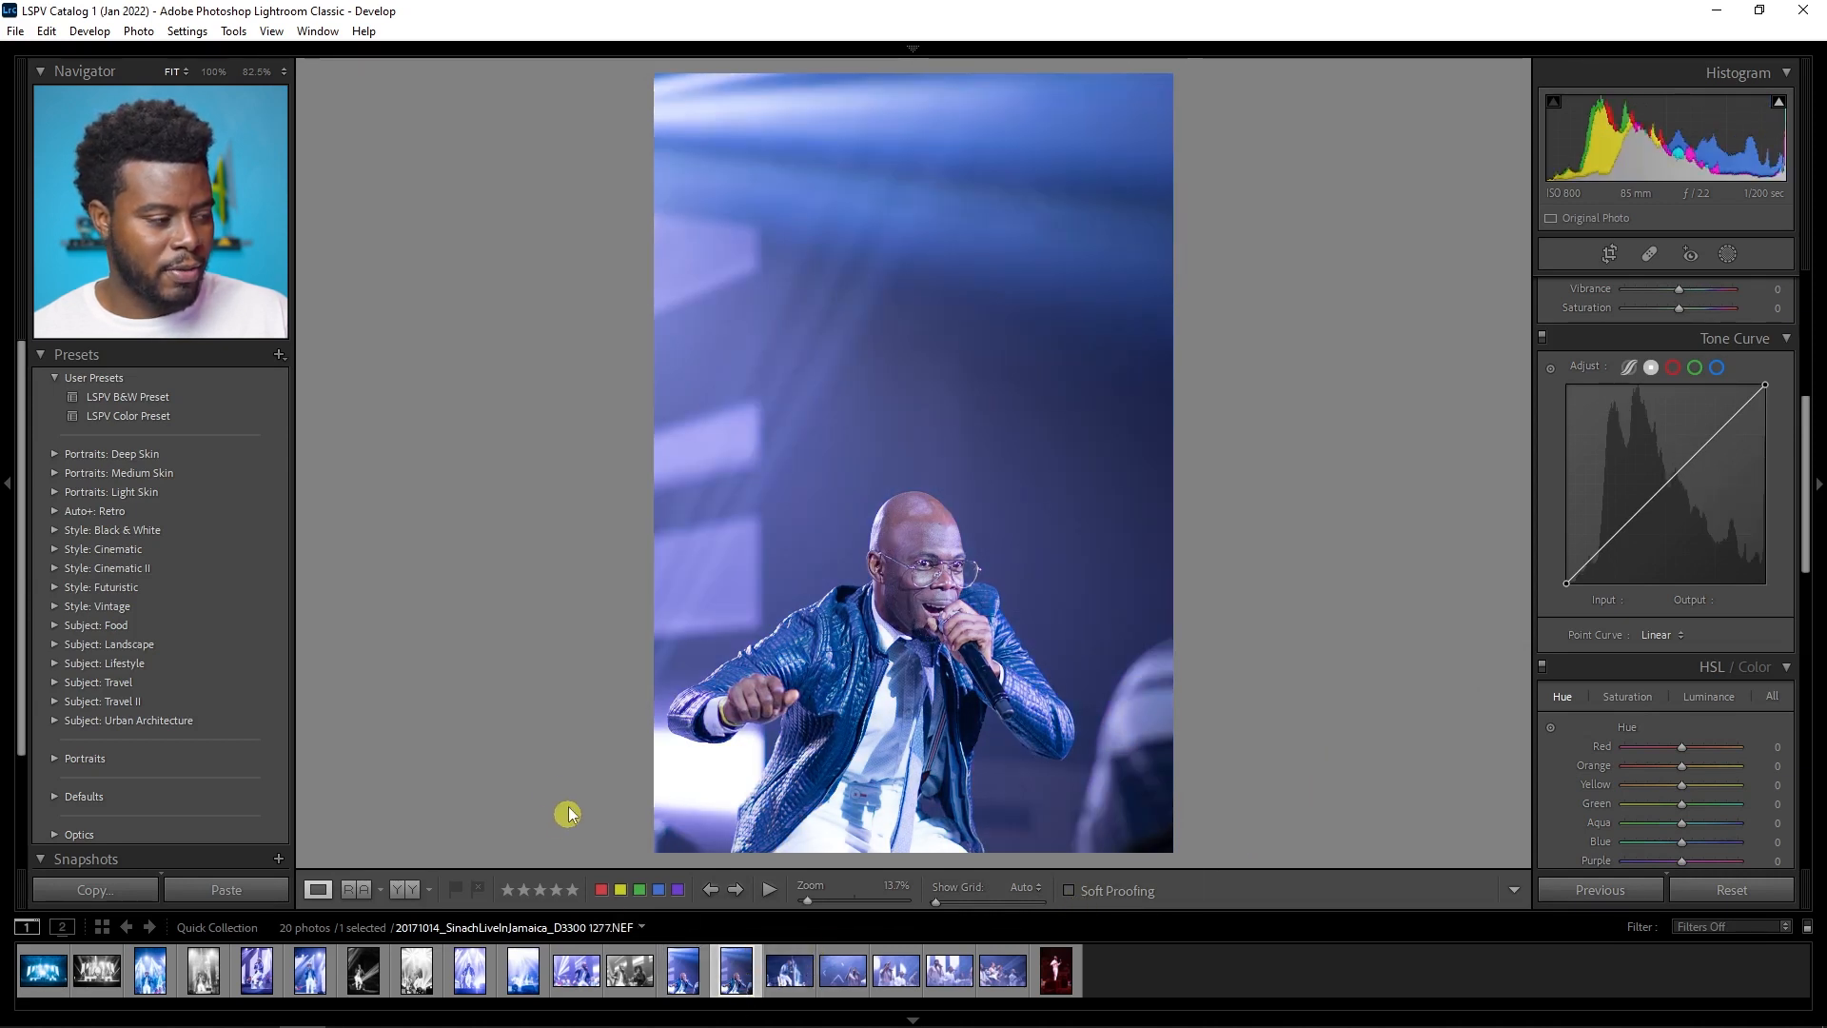
left_click(217, 398)
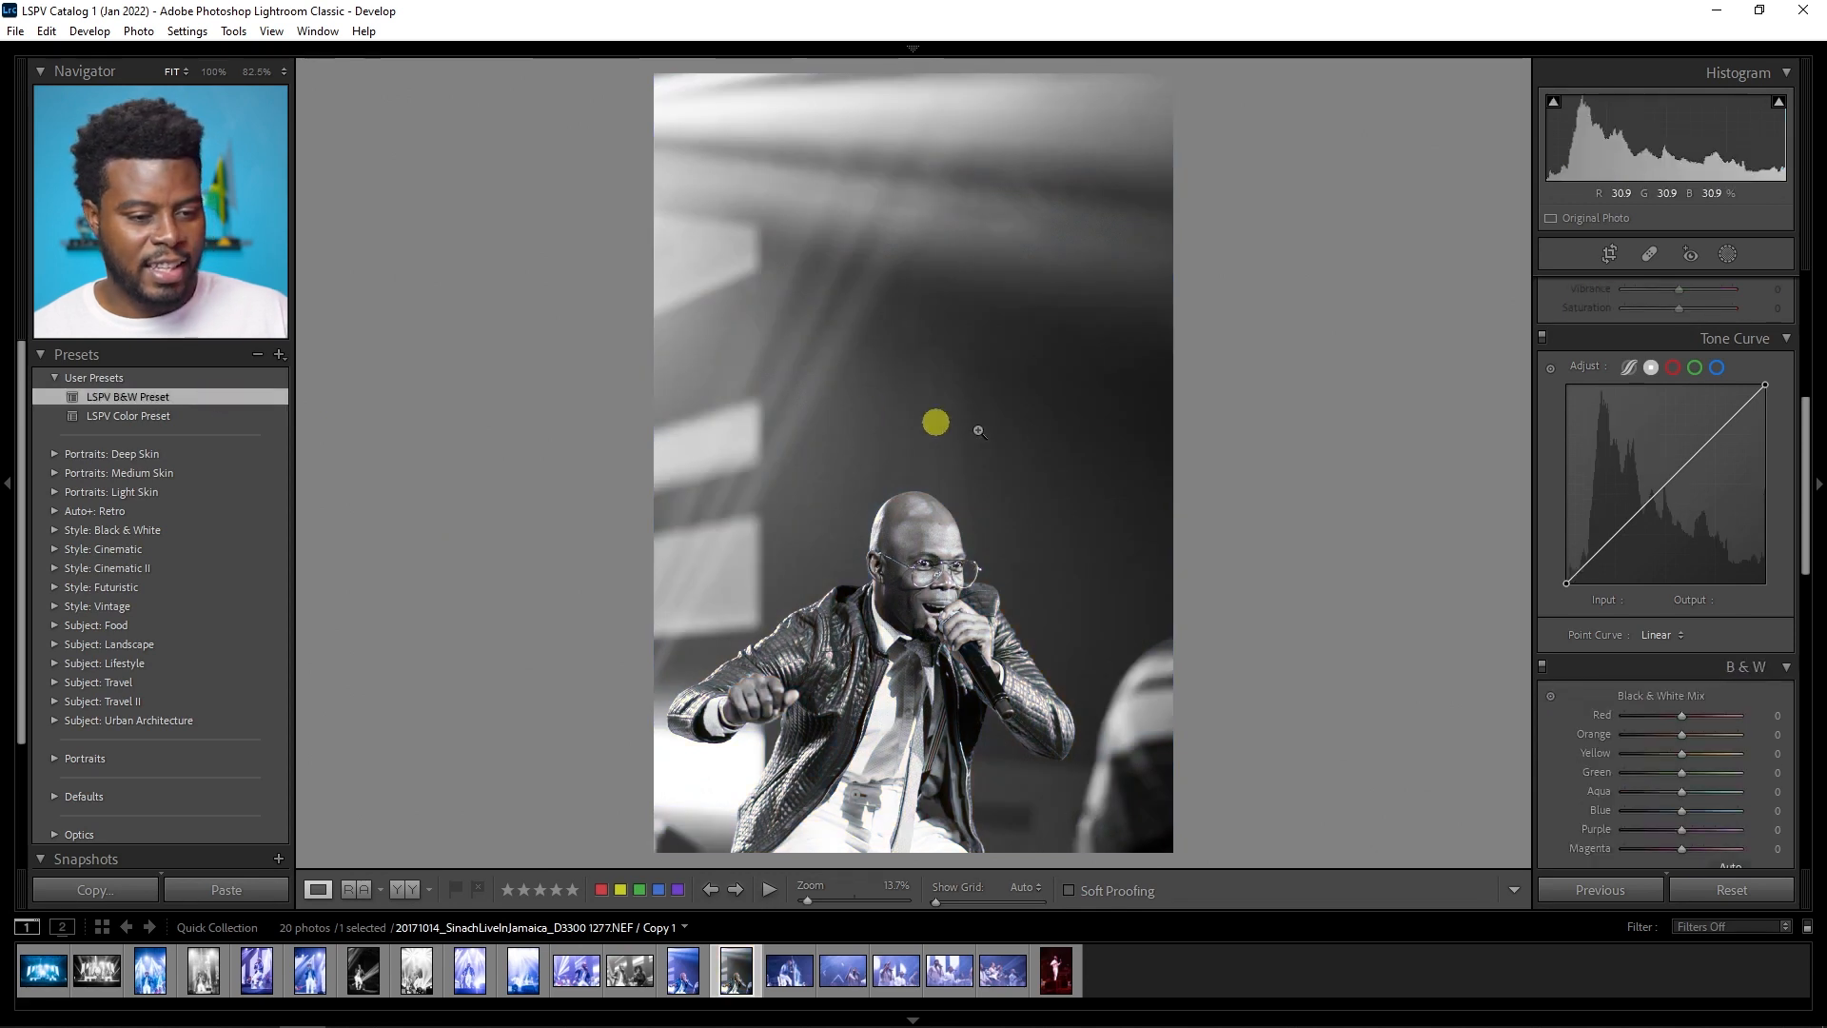
scroll(1580, 556, "up", 5)
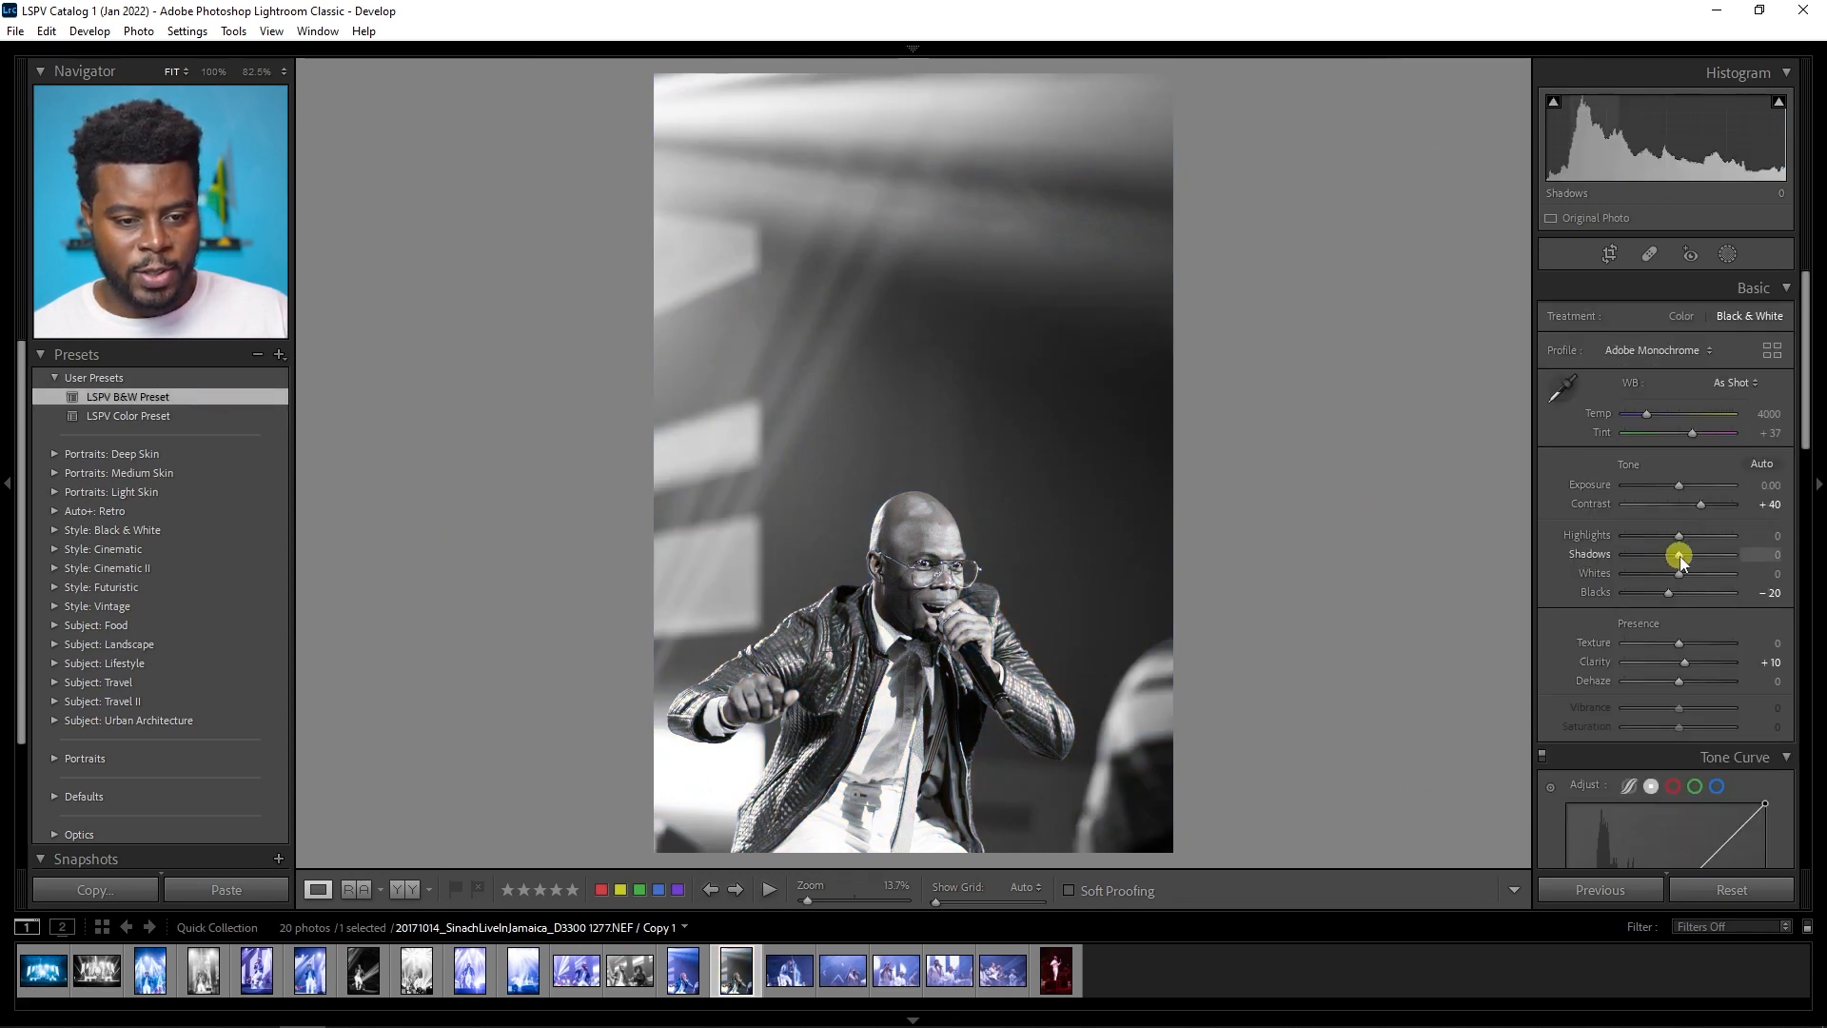
left_click_drag(1685, 560, 1705, 554)
left_click_drag(1672, 489, 1659, 535)
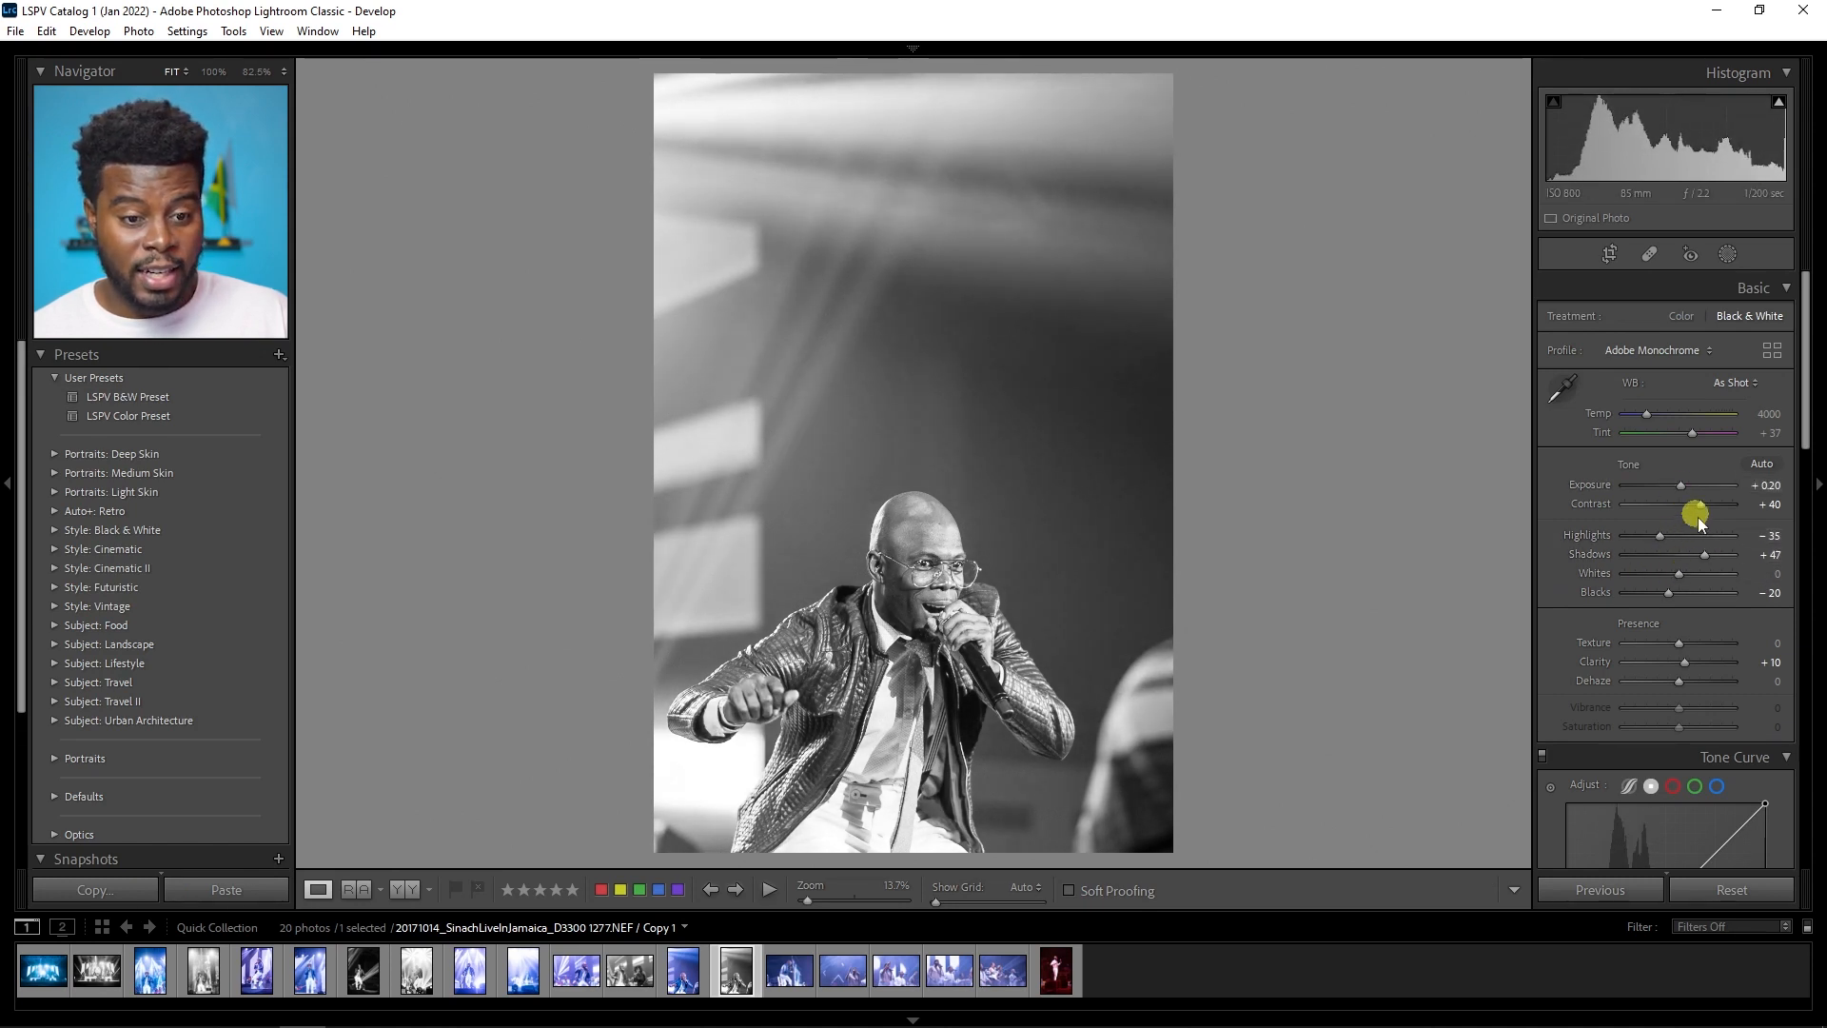
left_click_drag(1671, 596, 1656, 598)
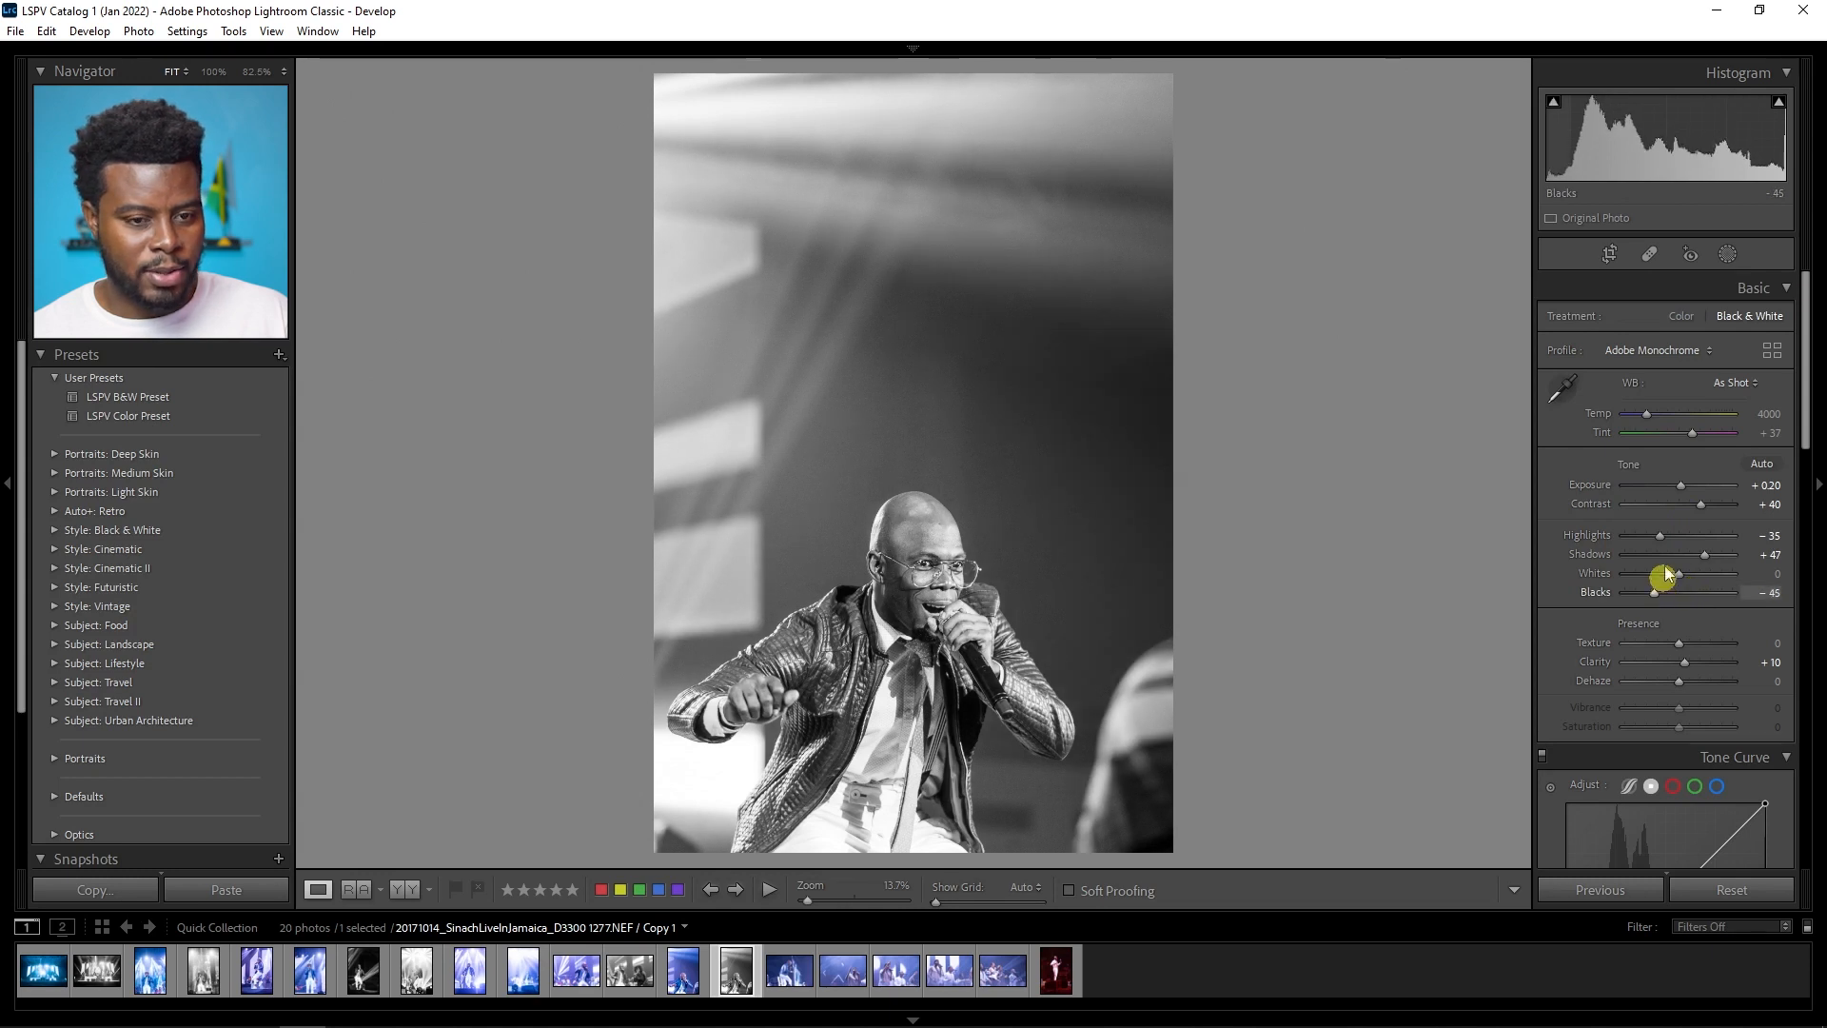
left_click_drag(1700, 498, 1719, 501)
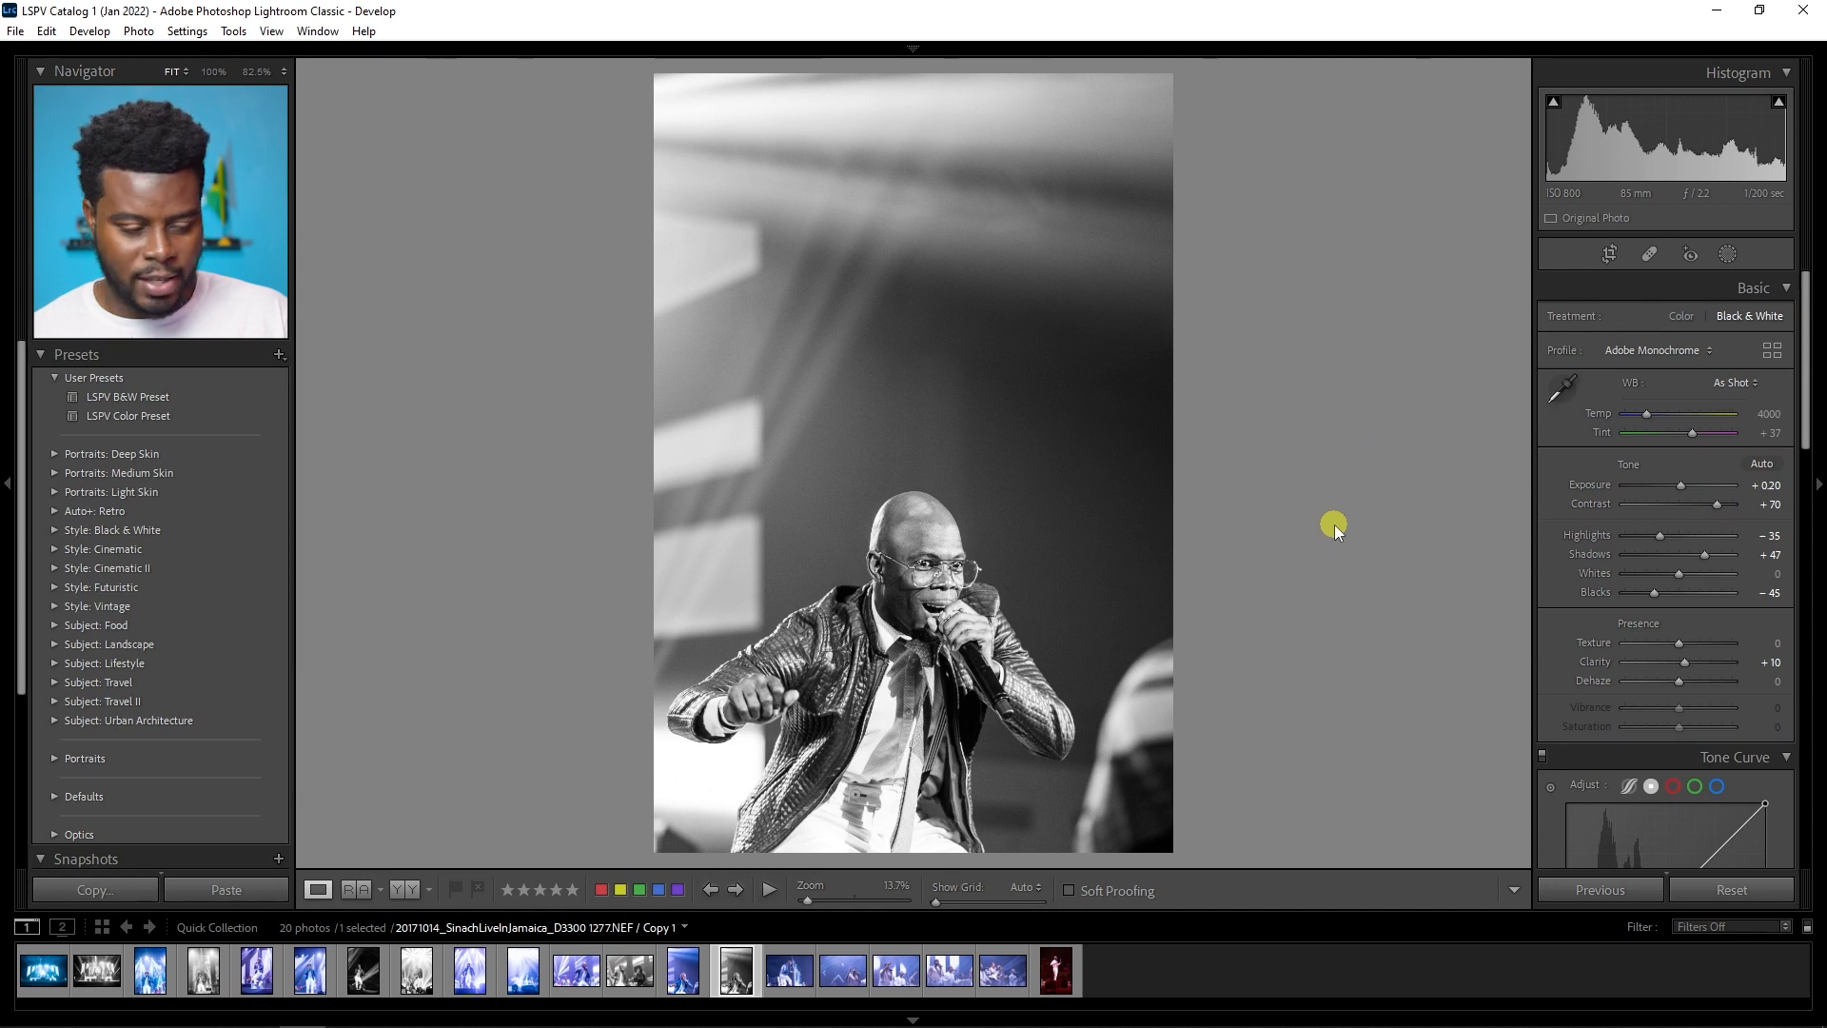
Step: Compare the black-and-white virtual copy of photo 1277.NEF with its color version
key("backslash")
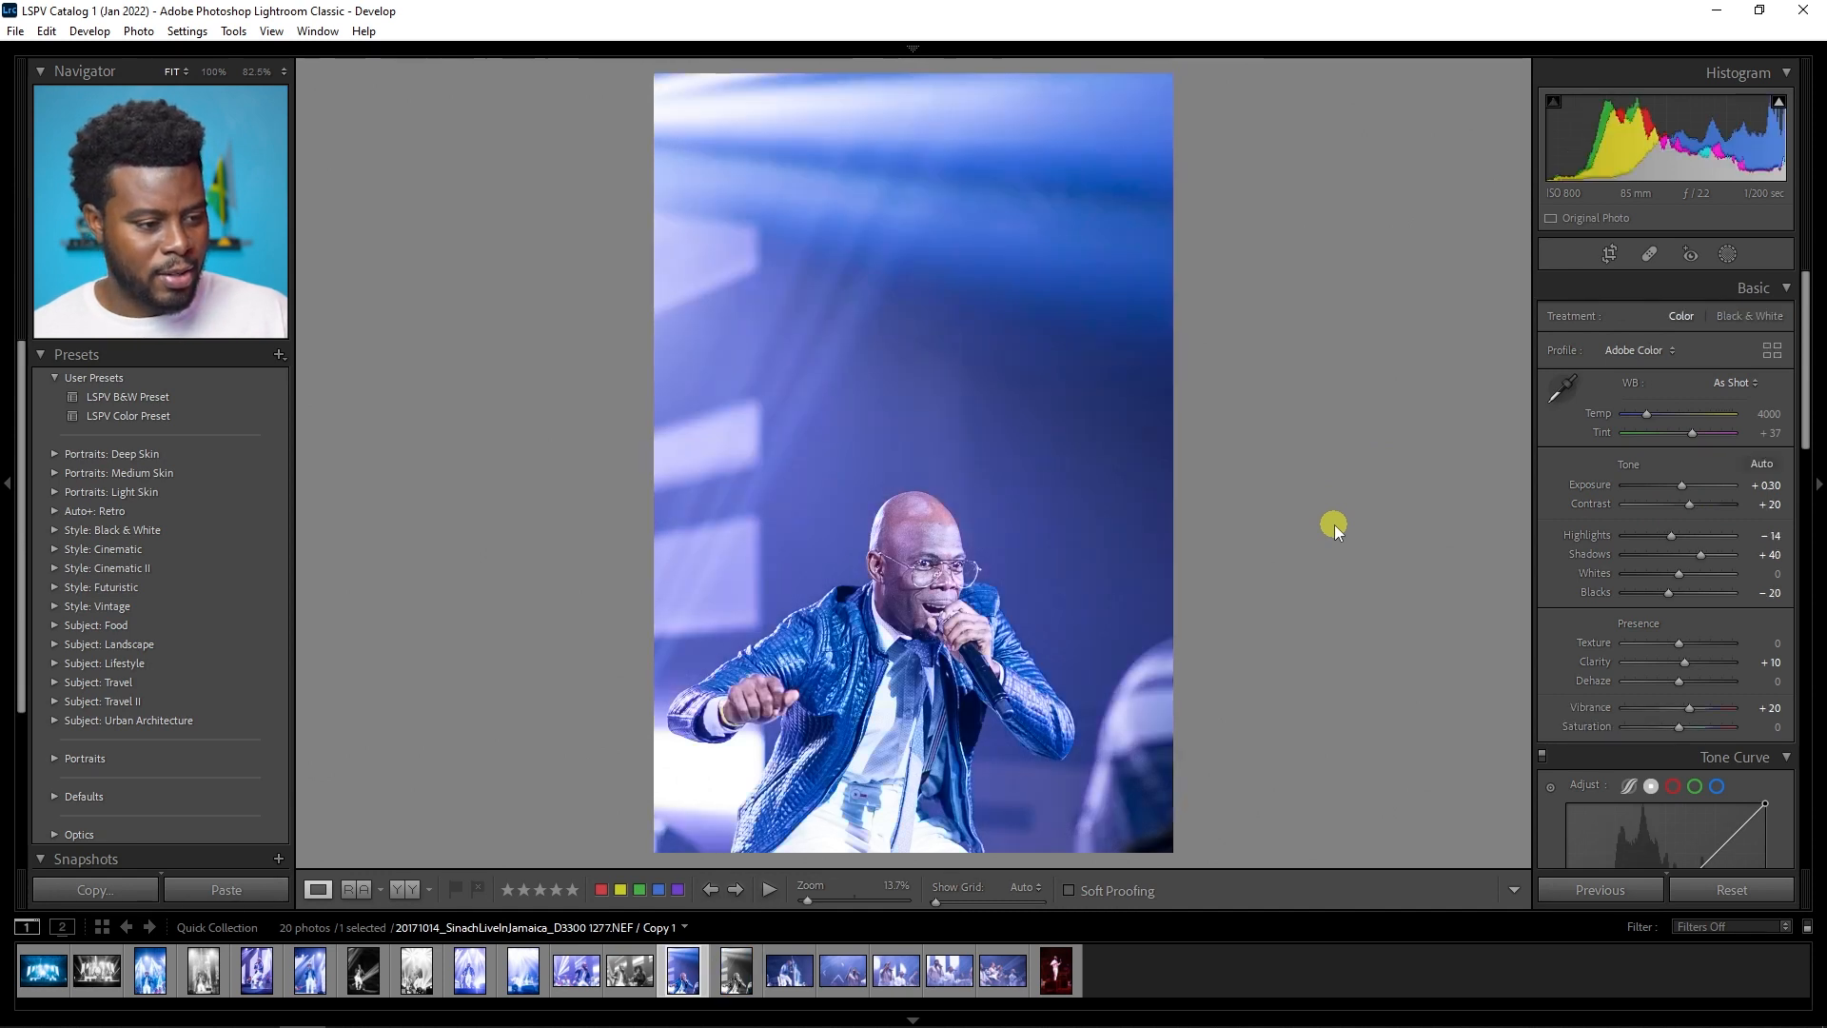
key("backslash")
key("backslash")
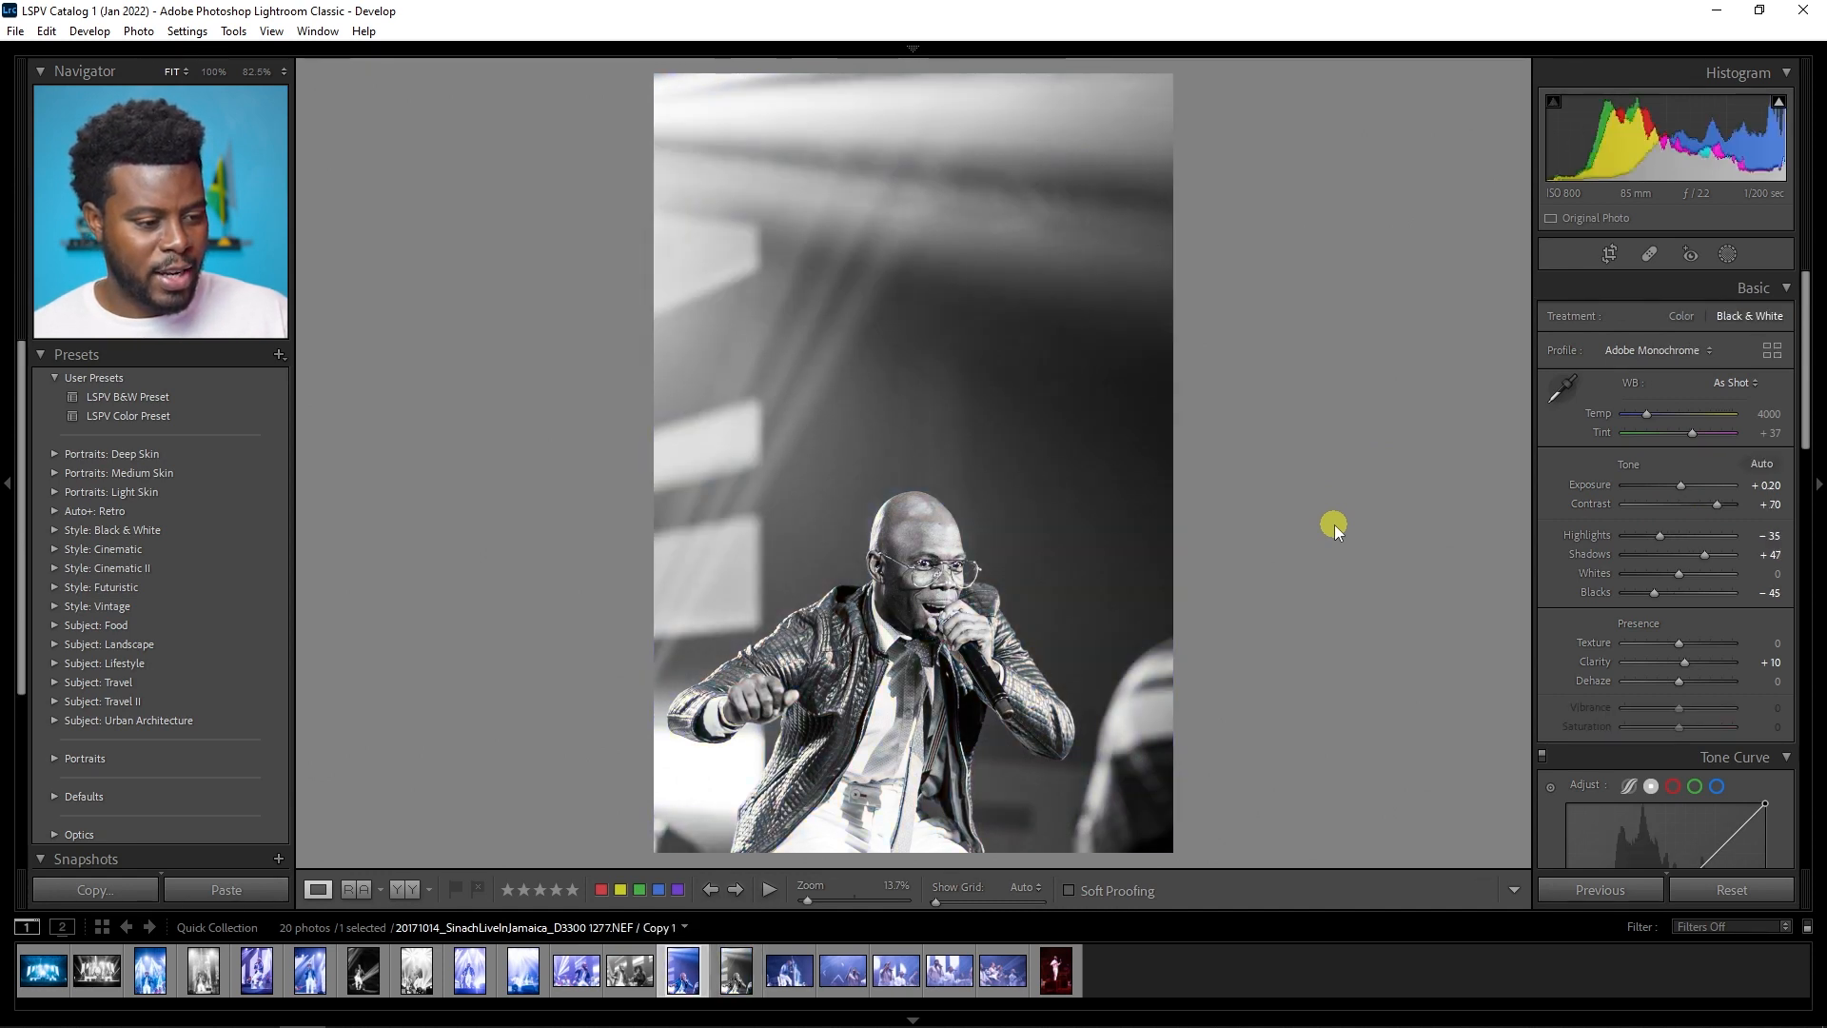
key("backslash")
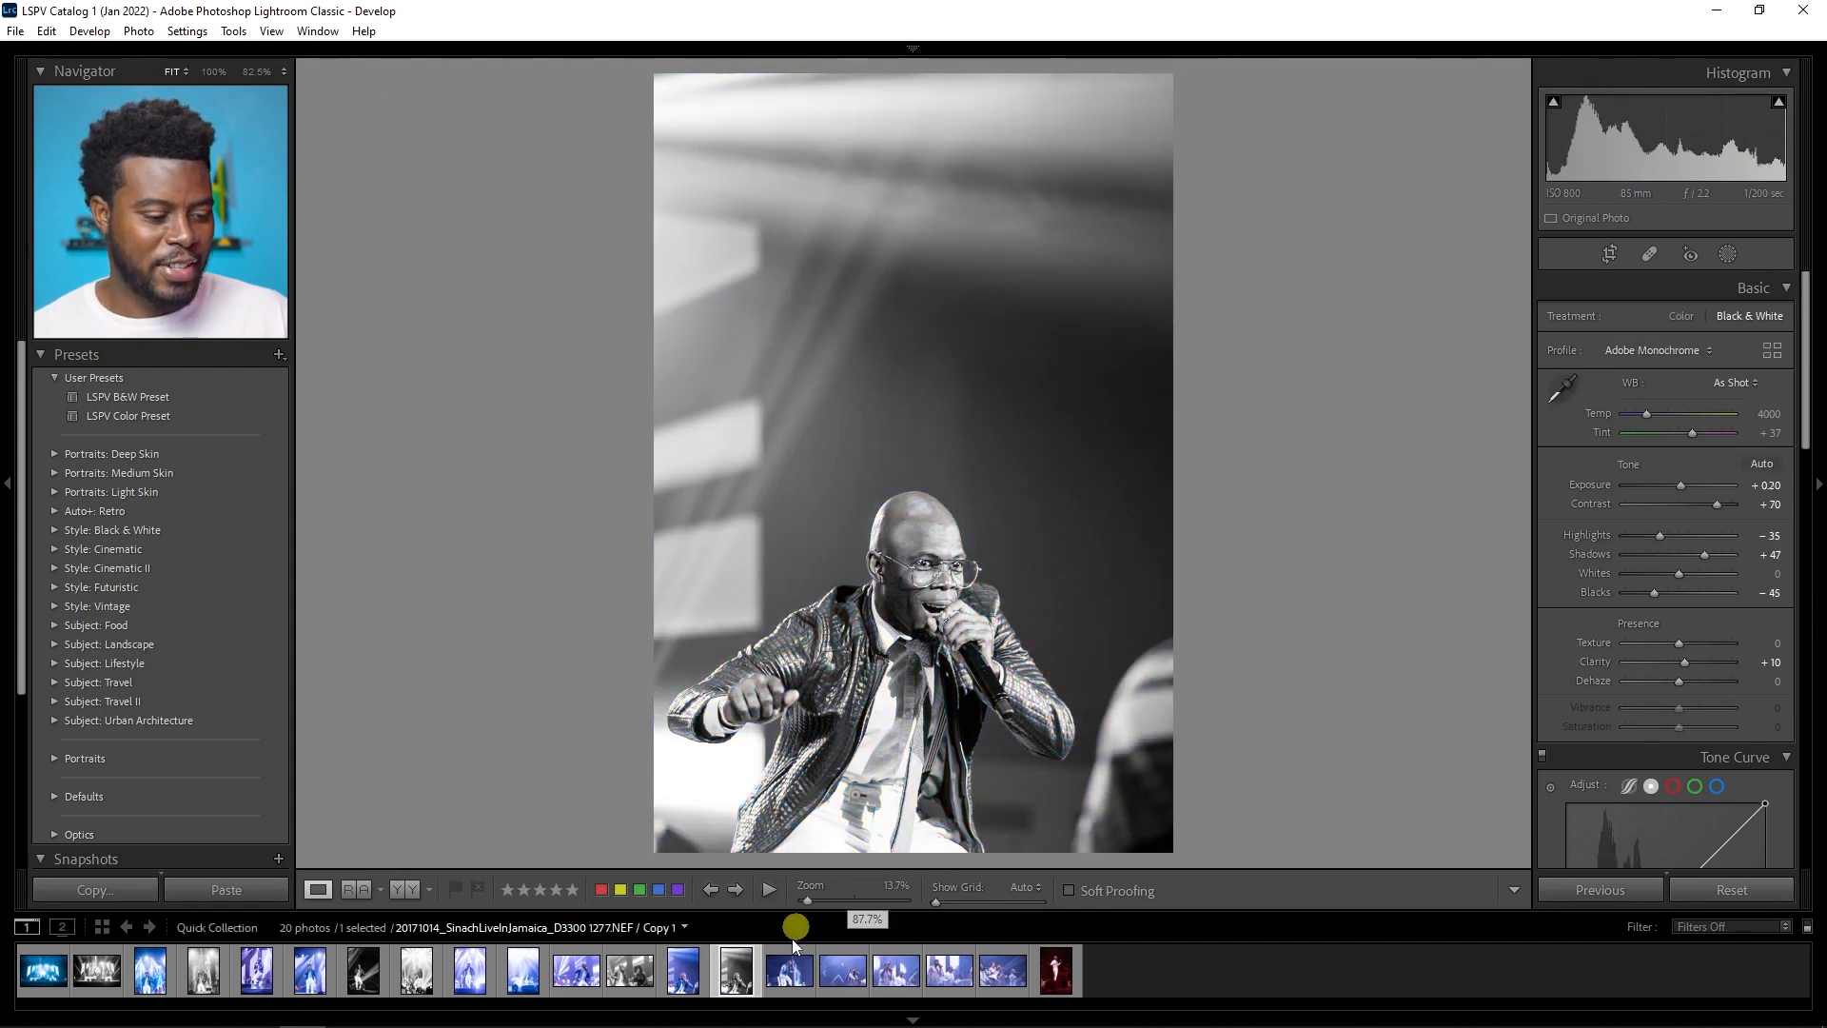
Step: Straighten photo 1306.NEF by about 3.69° so the vertical stage screen edge stands upright, and apply the crop
left_click(790, 976)
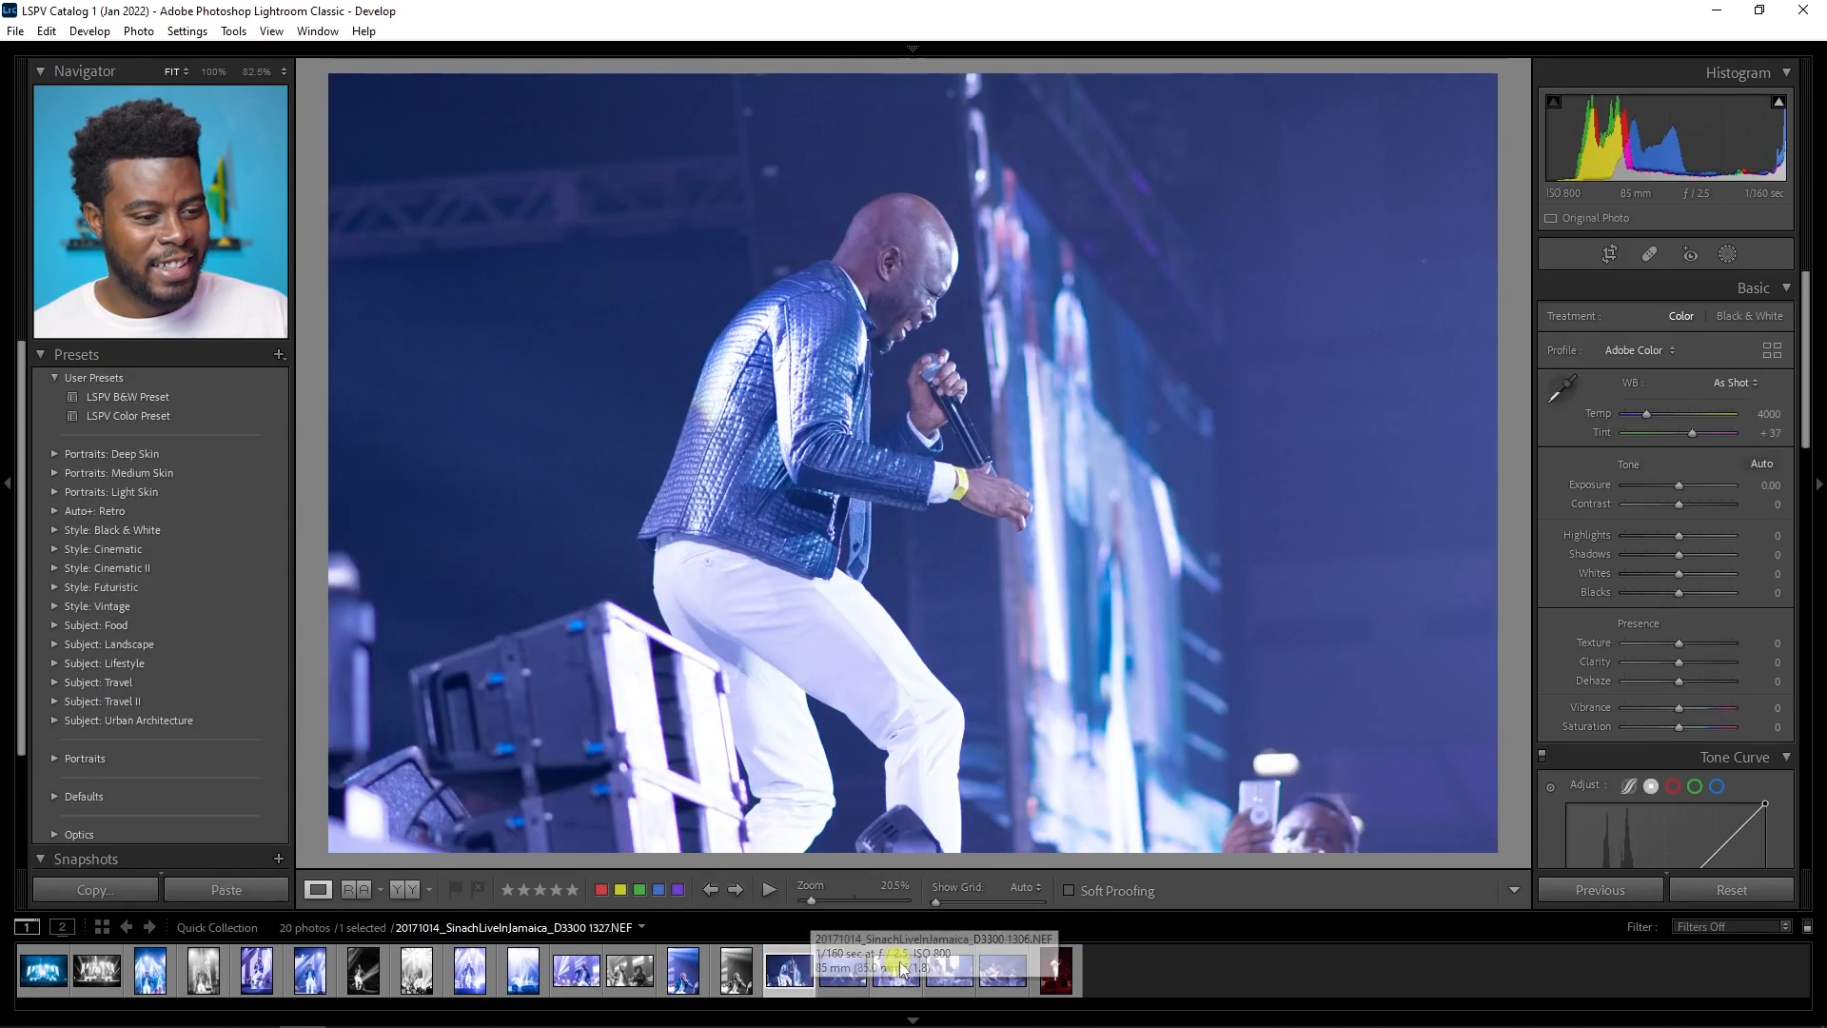
key("r")
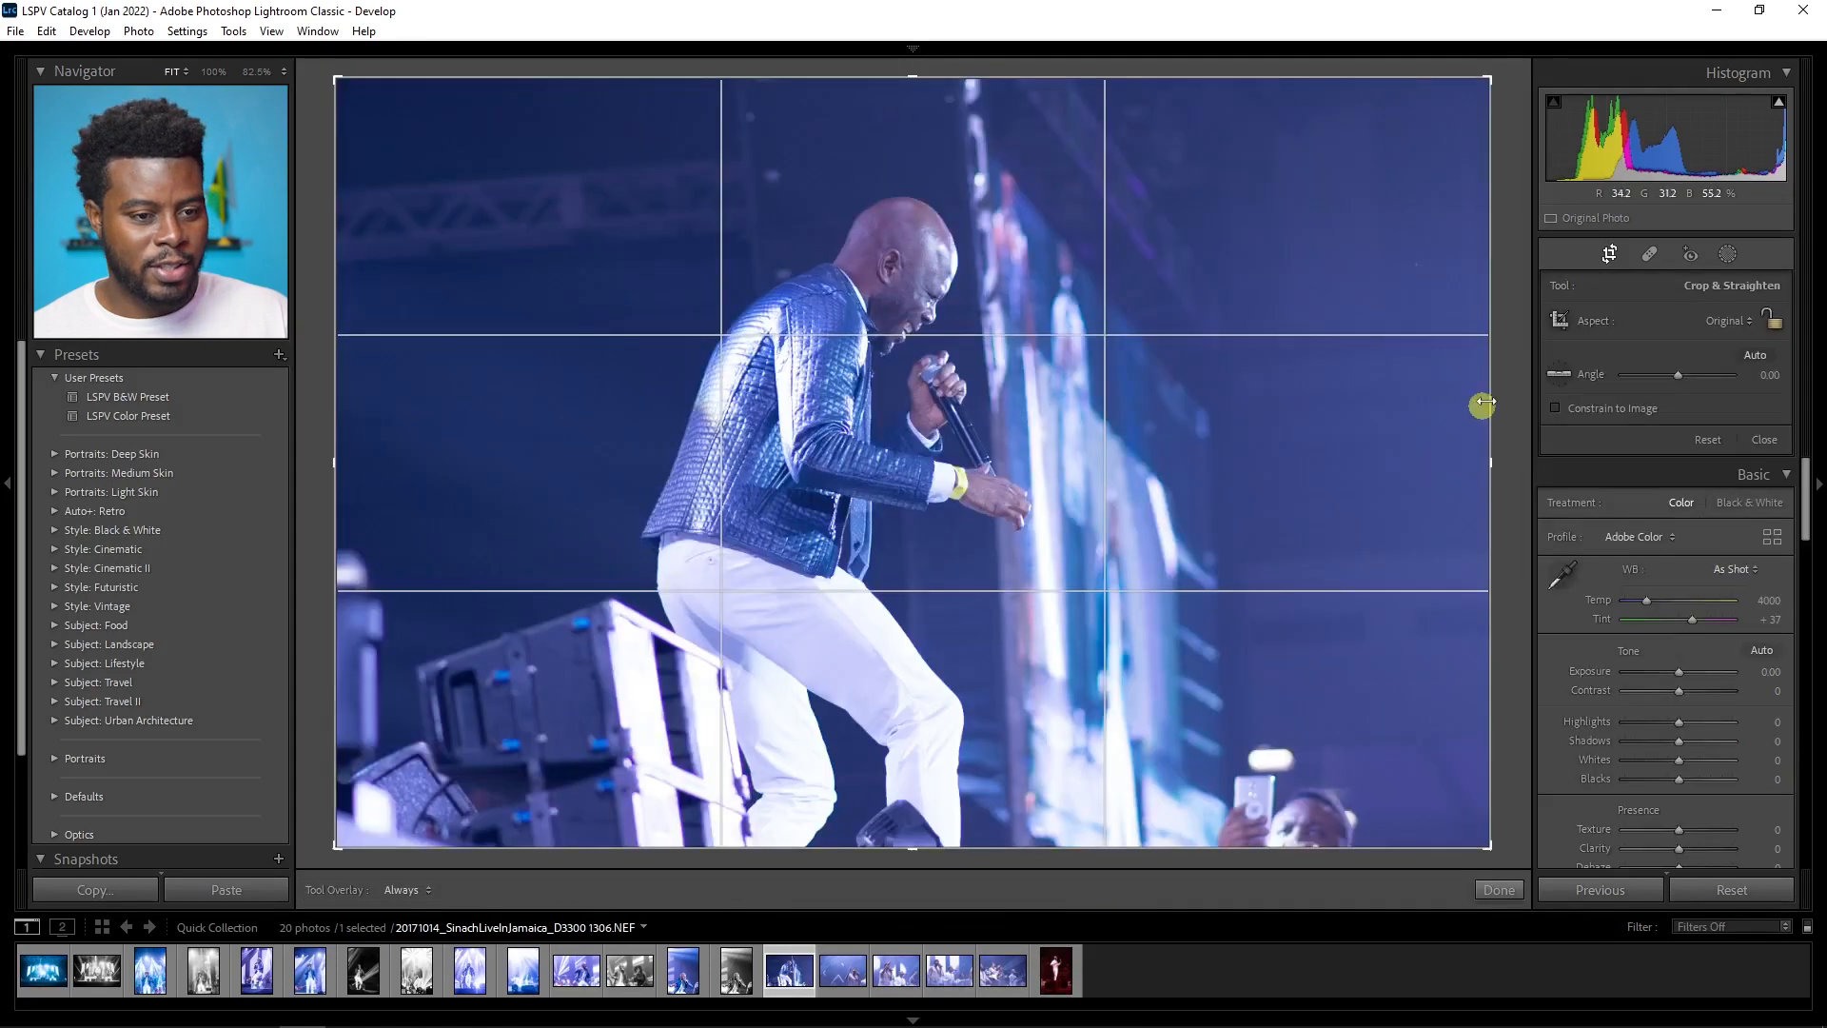
left_click_drag(1517, 411, 1494, 443)
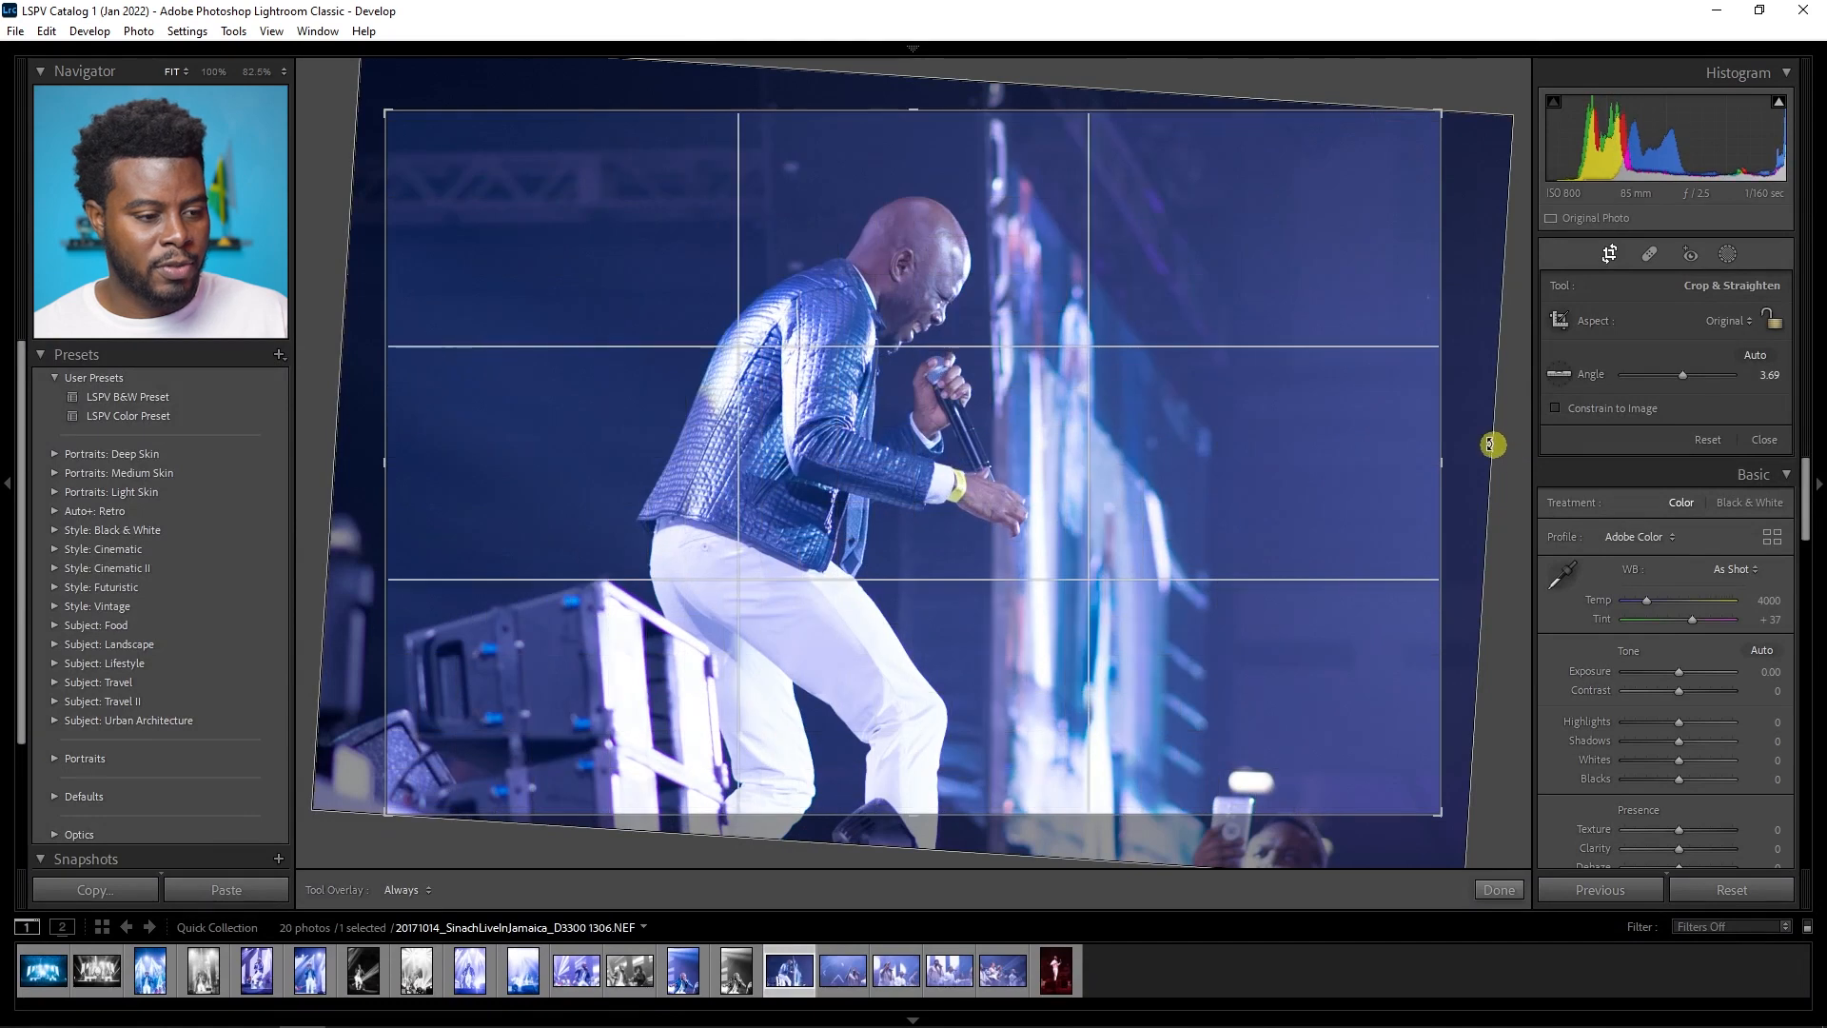
key("Return")
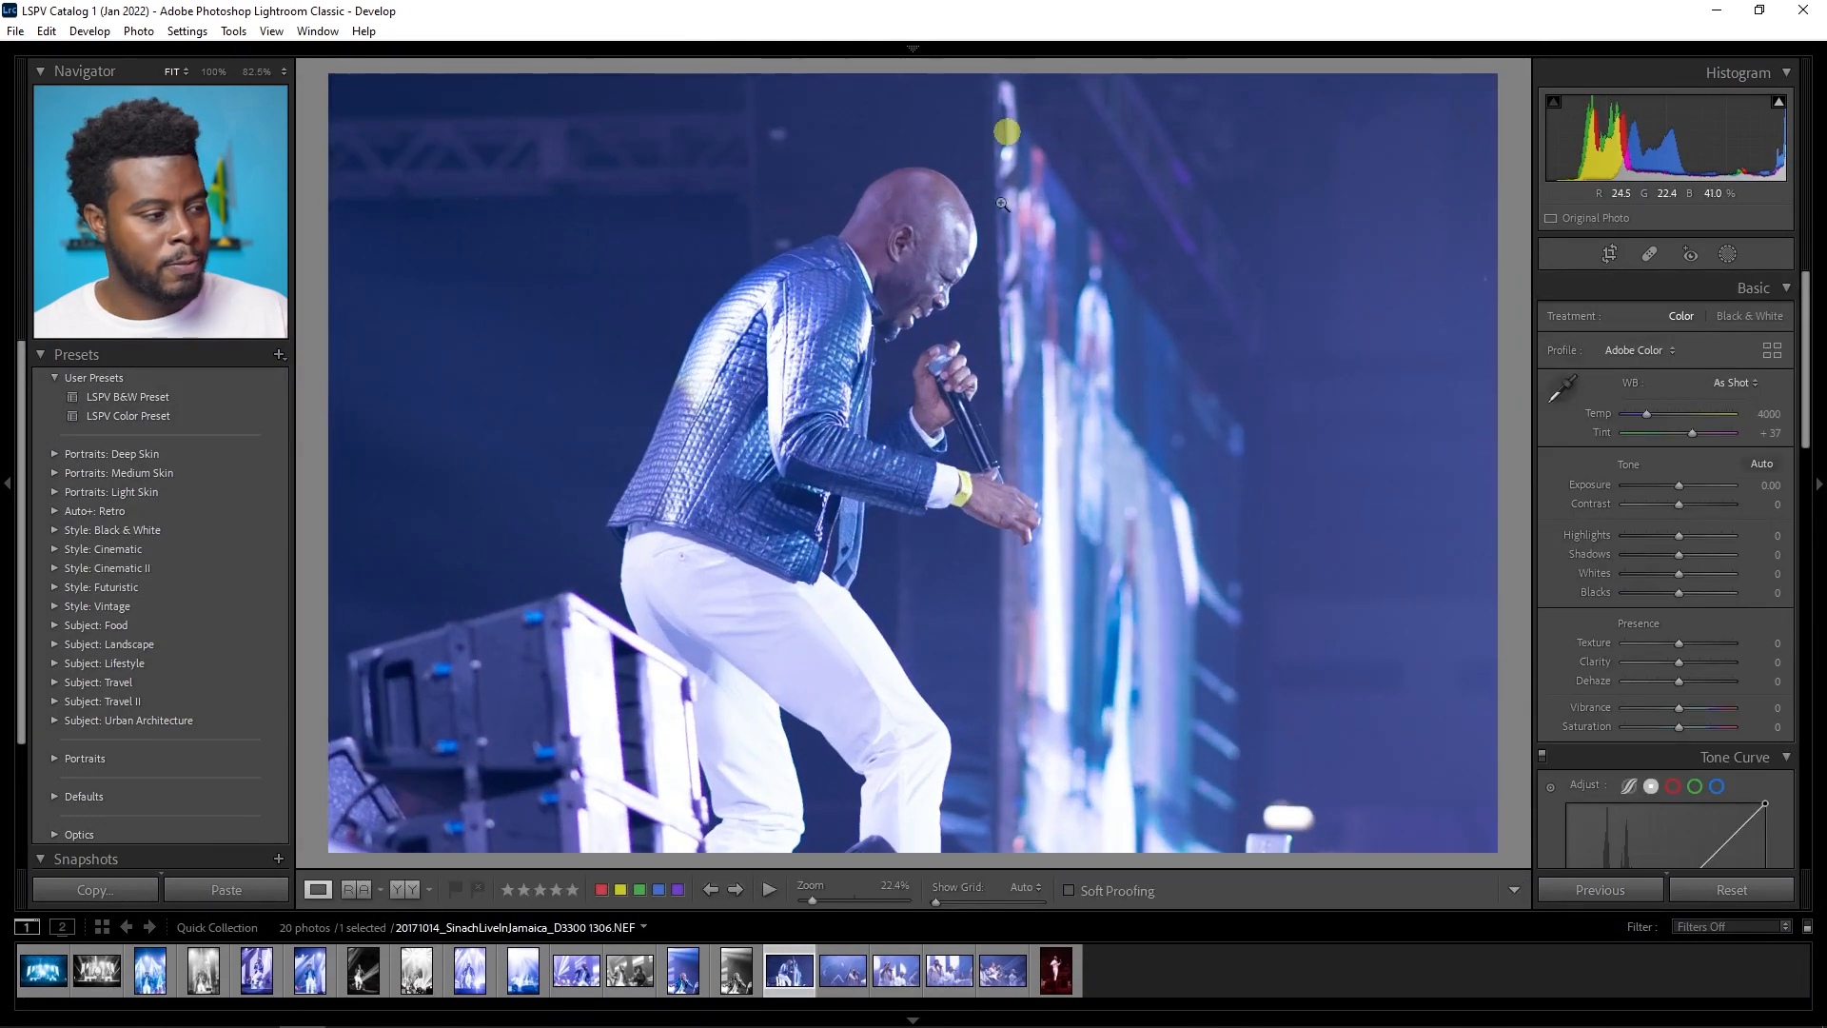
Step: Apply the LSPV Color Preset to photo 1306.NEF and set Shadows to +25, Highlights to −23, Exposure to +0.10 and Blacks to −40
left_click(188, 416)
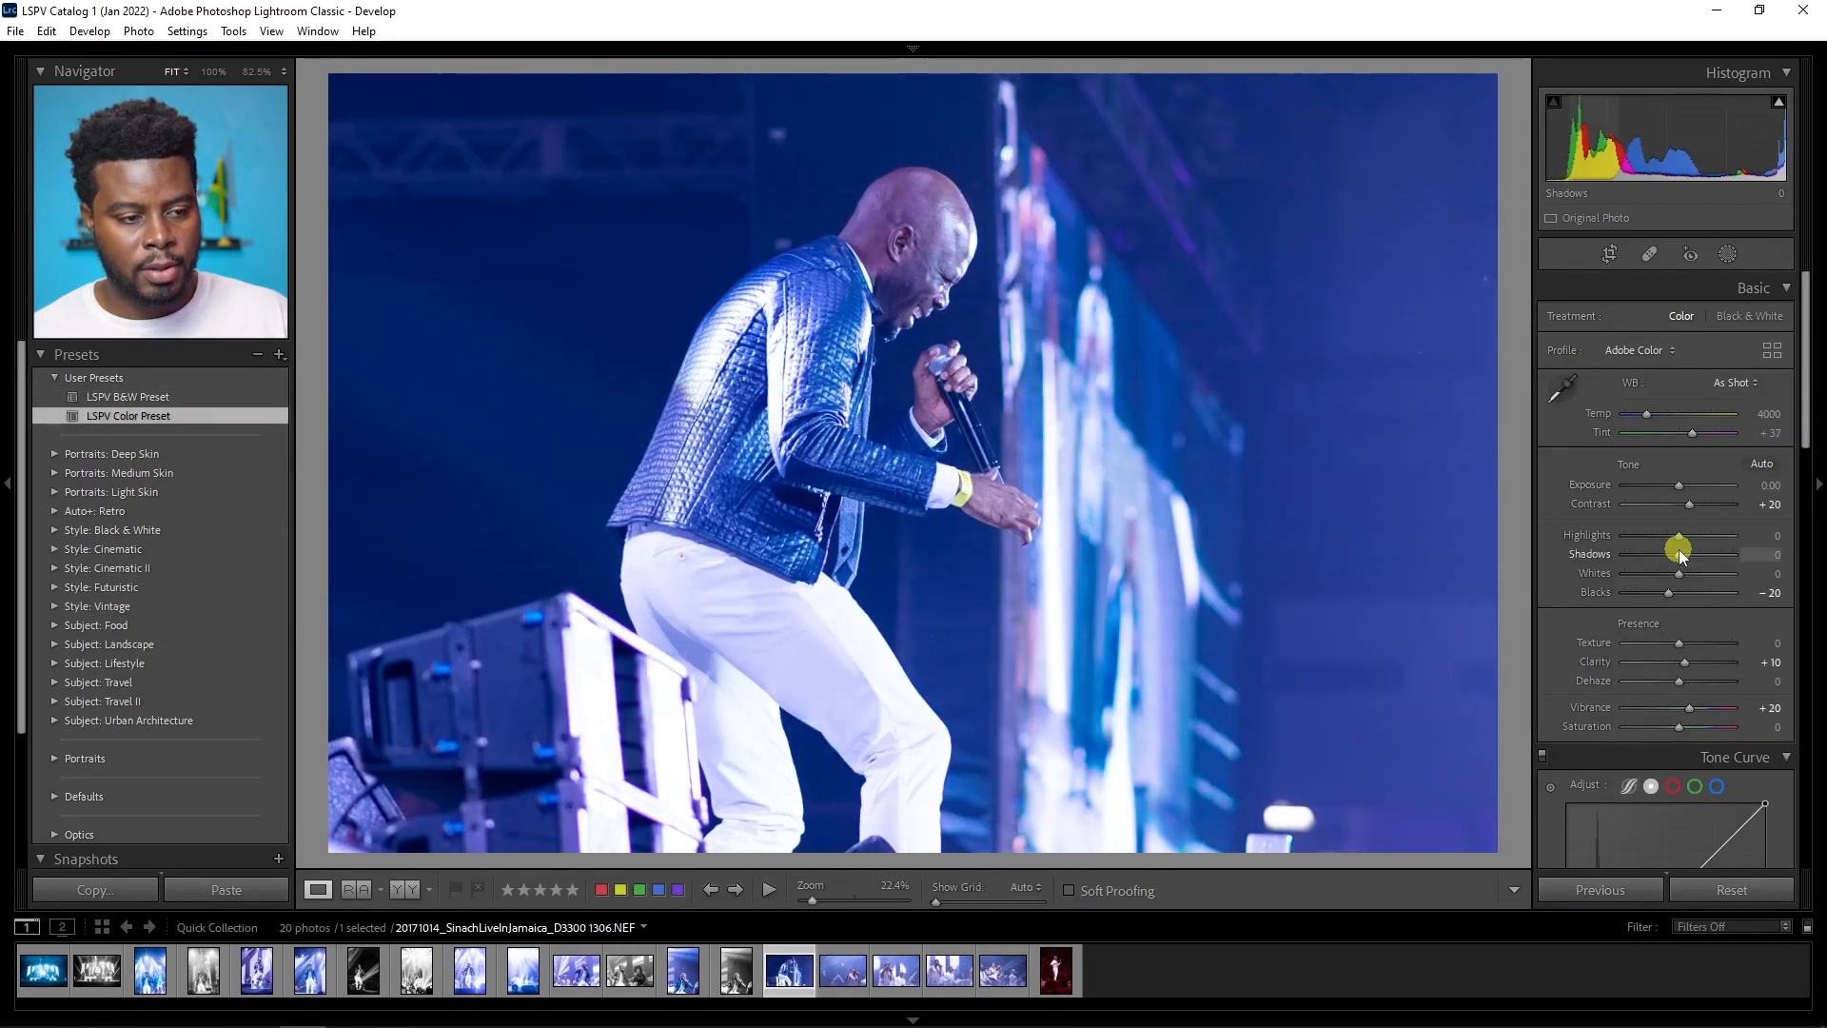
key("Up")
key("Up")
key("Up")
key("Up")
key("Up")
left_click_drag(1677, 536, 1538, 539)
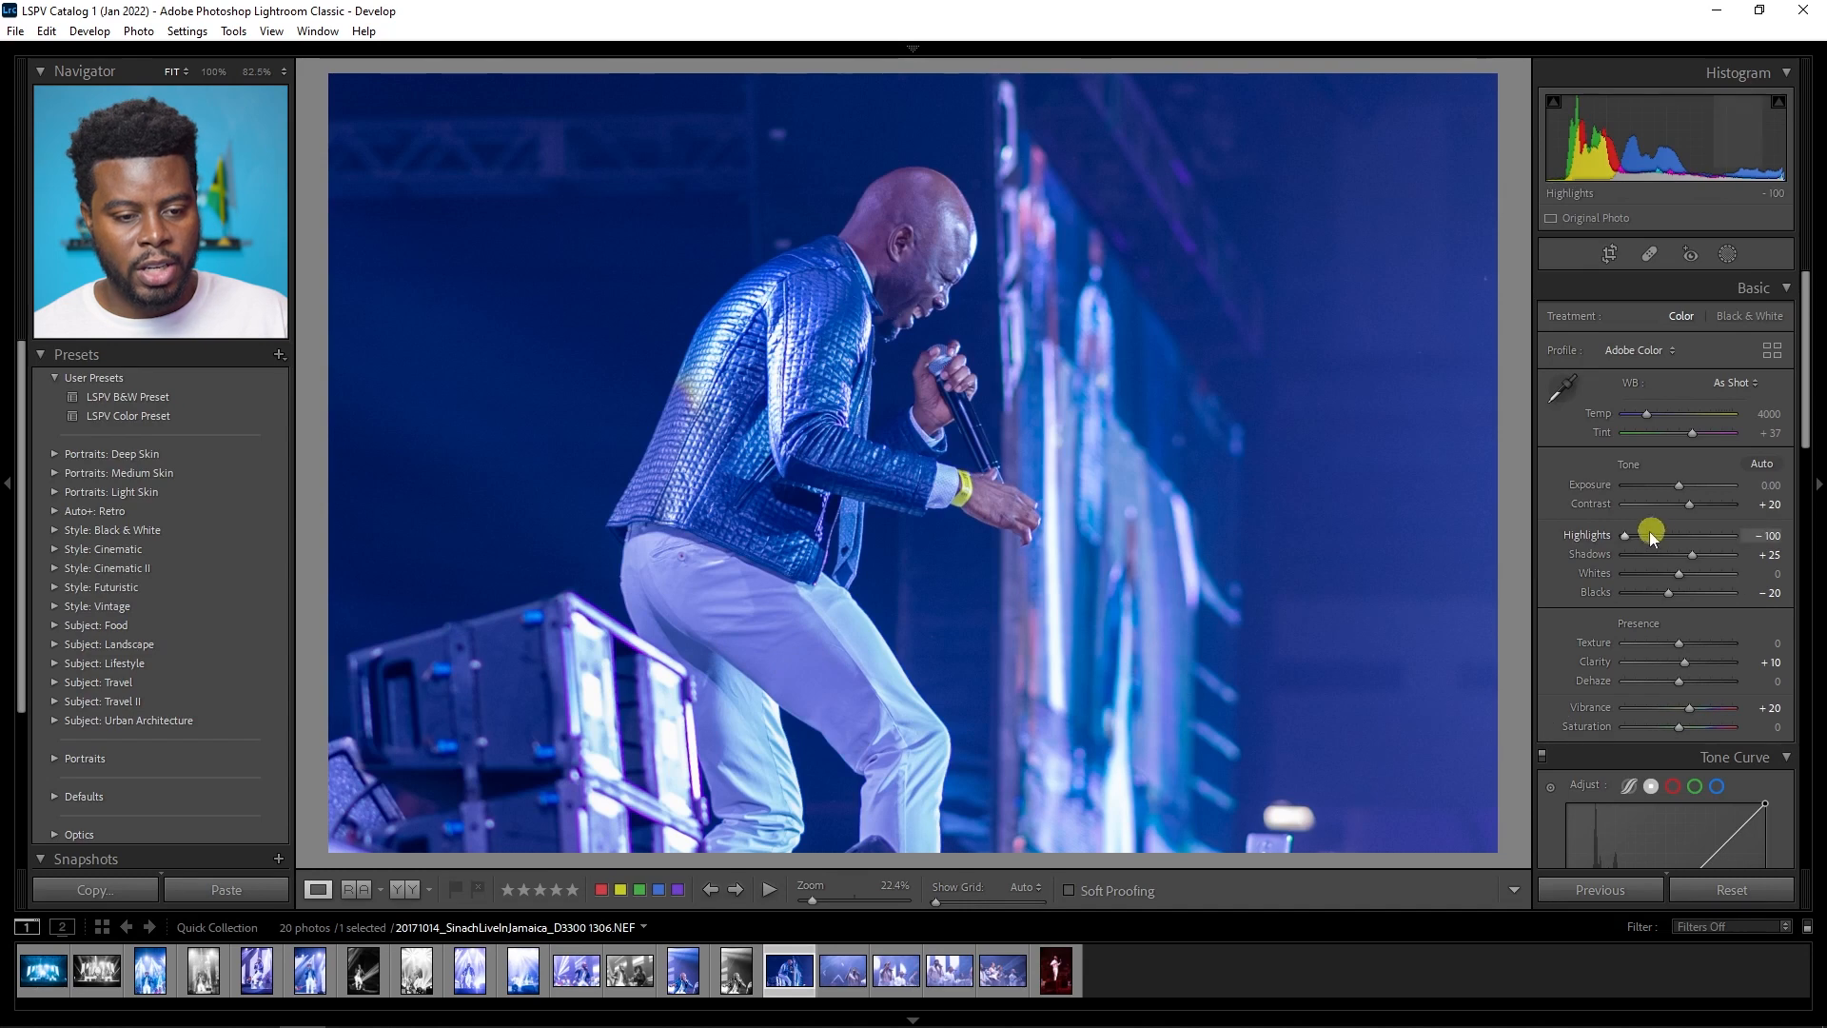
left_click_drag(1630, 533, 1678, 488)
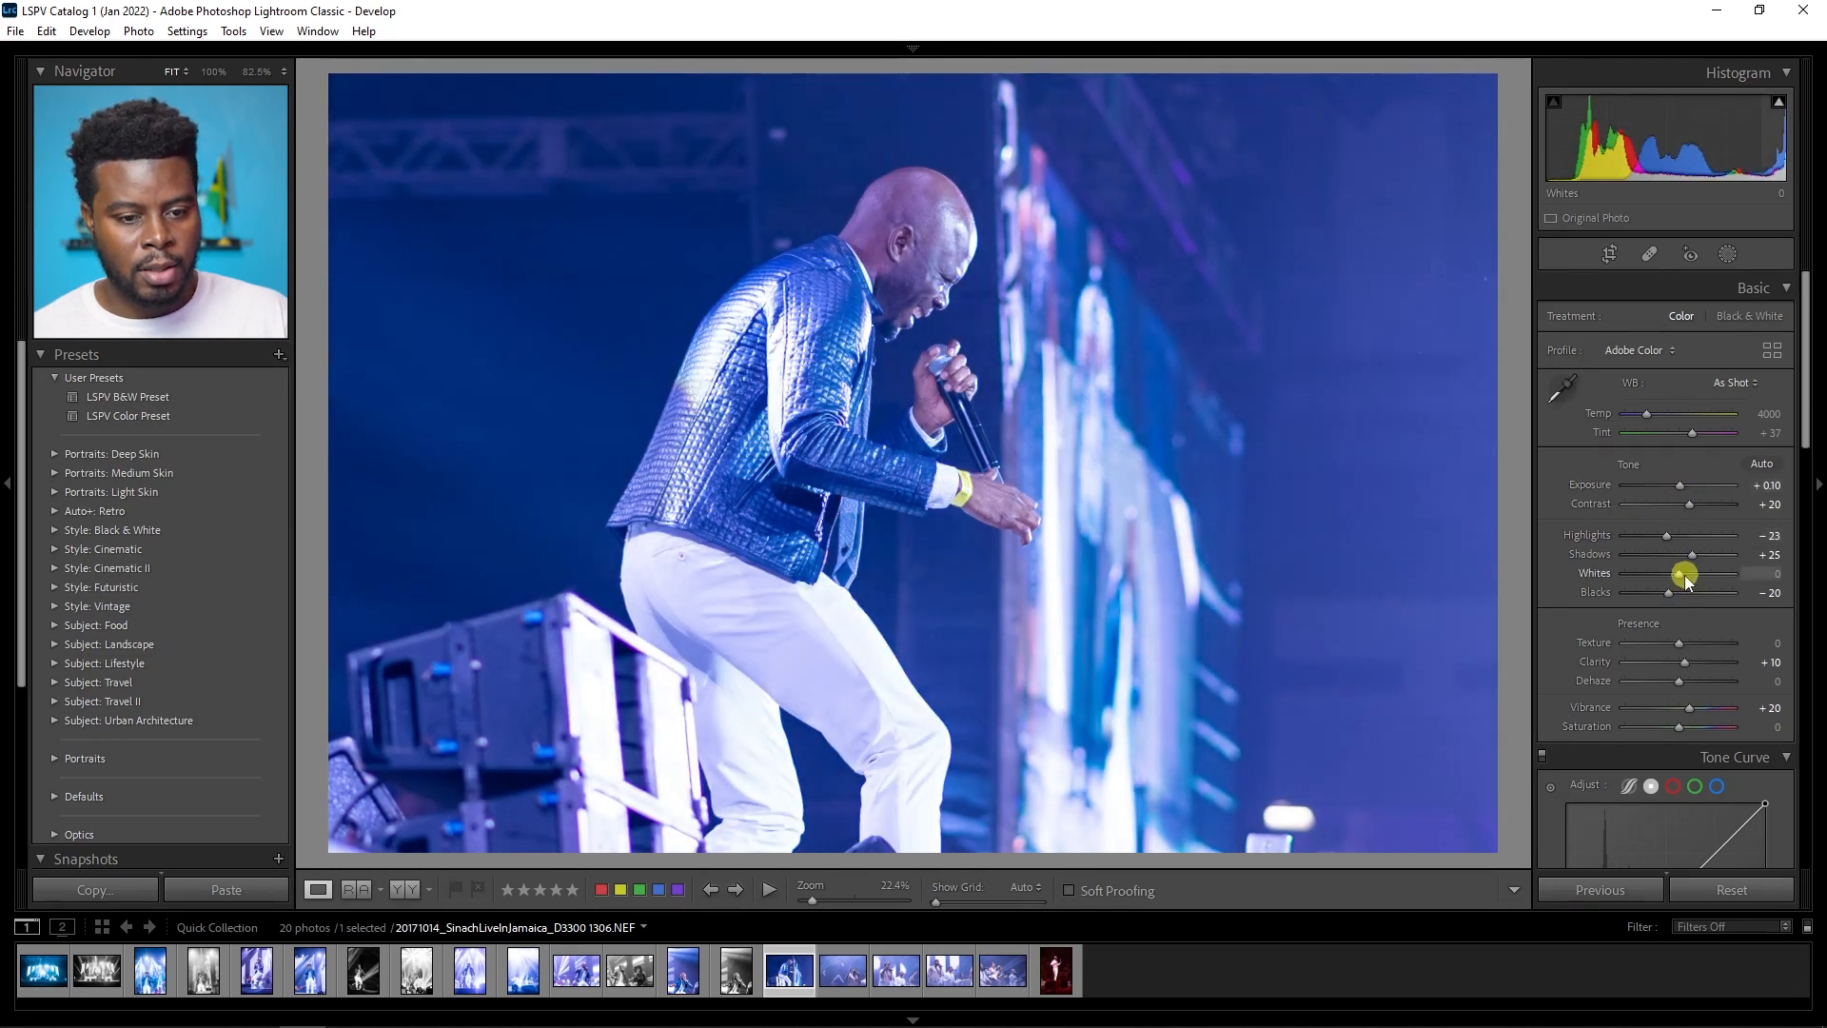
left_click_drag(1669, 591, 1664, 592)
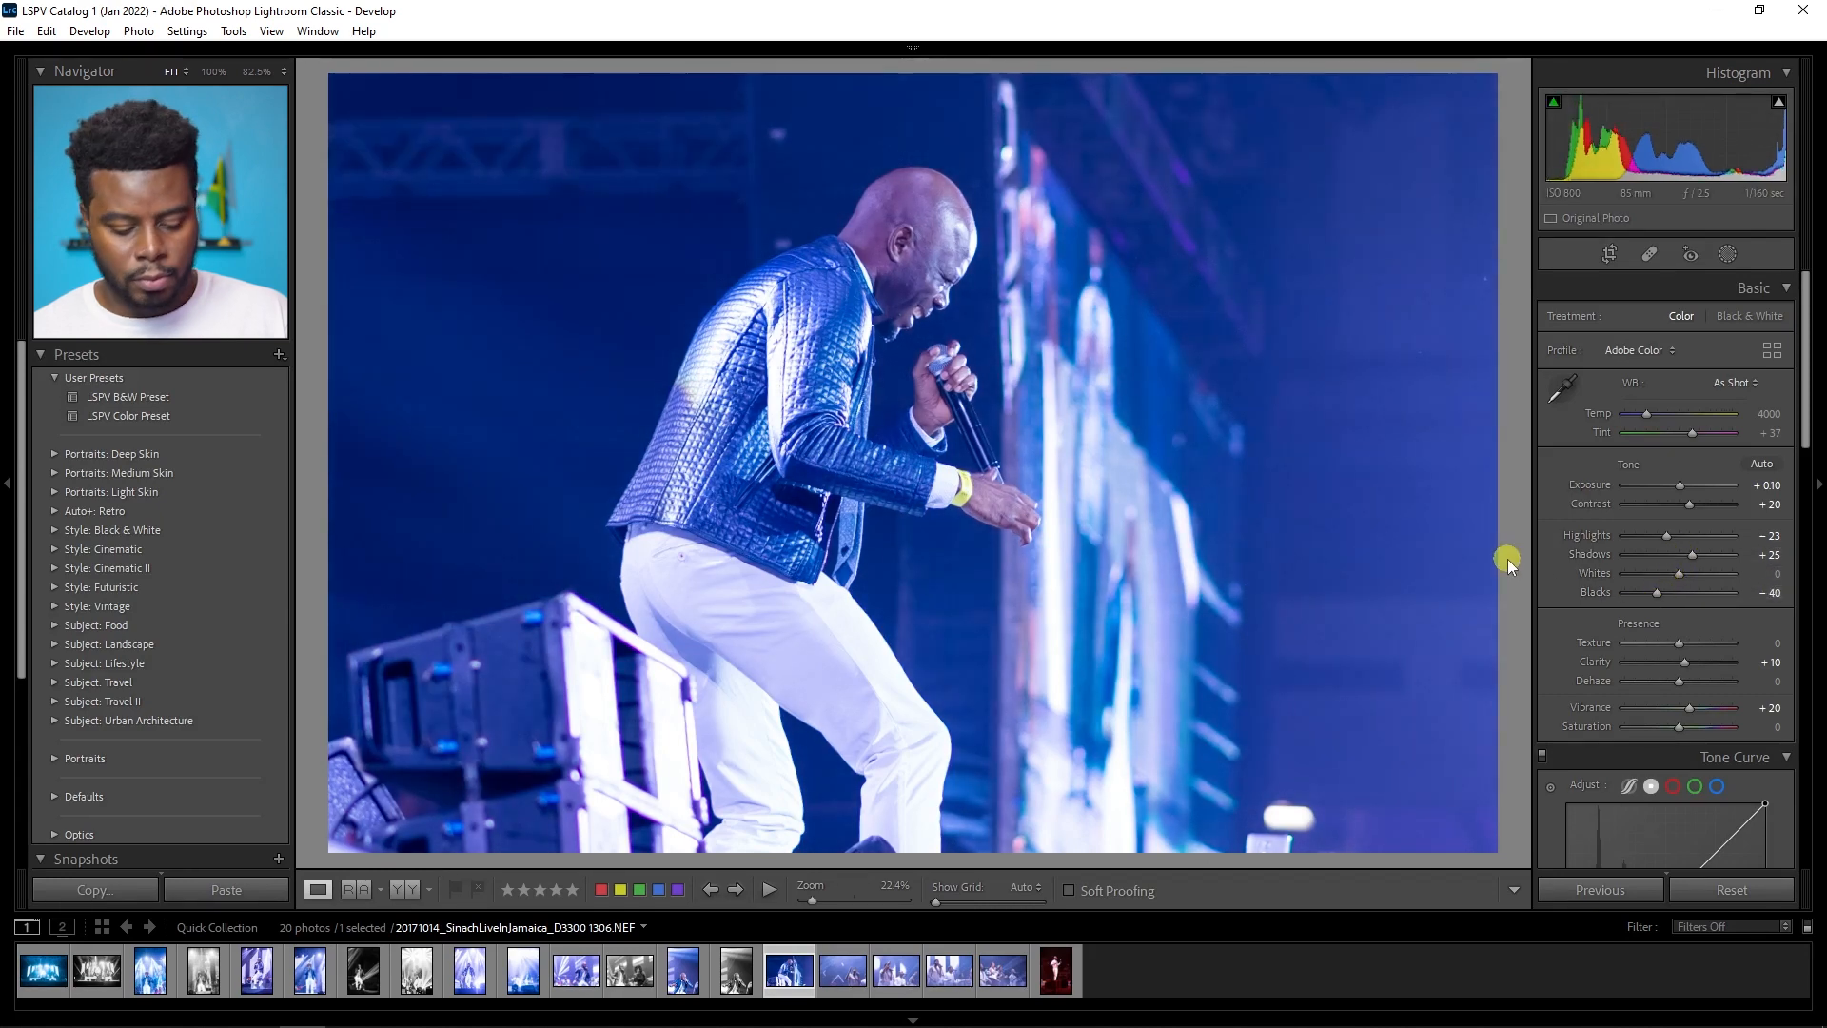
Step: Compare the color edit of photo 1306.NEF with its original in the before and after view
key("y")
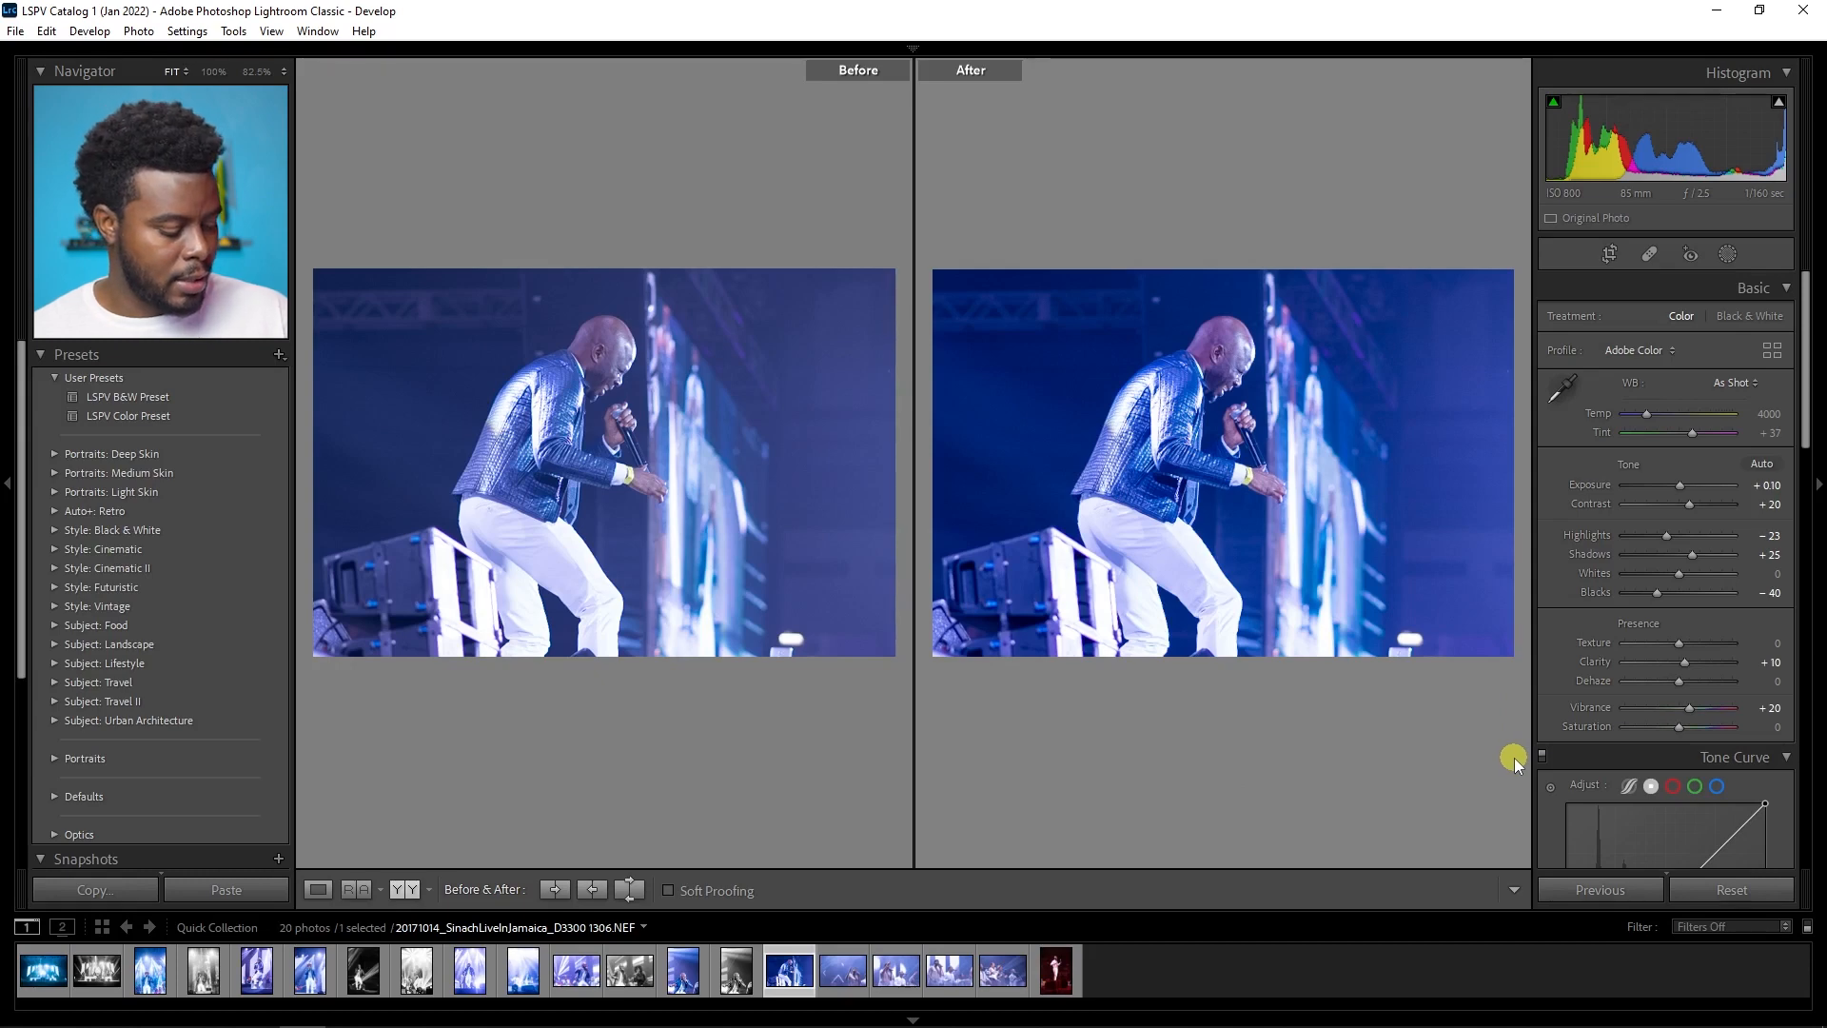
key("y")
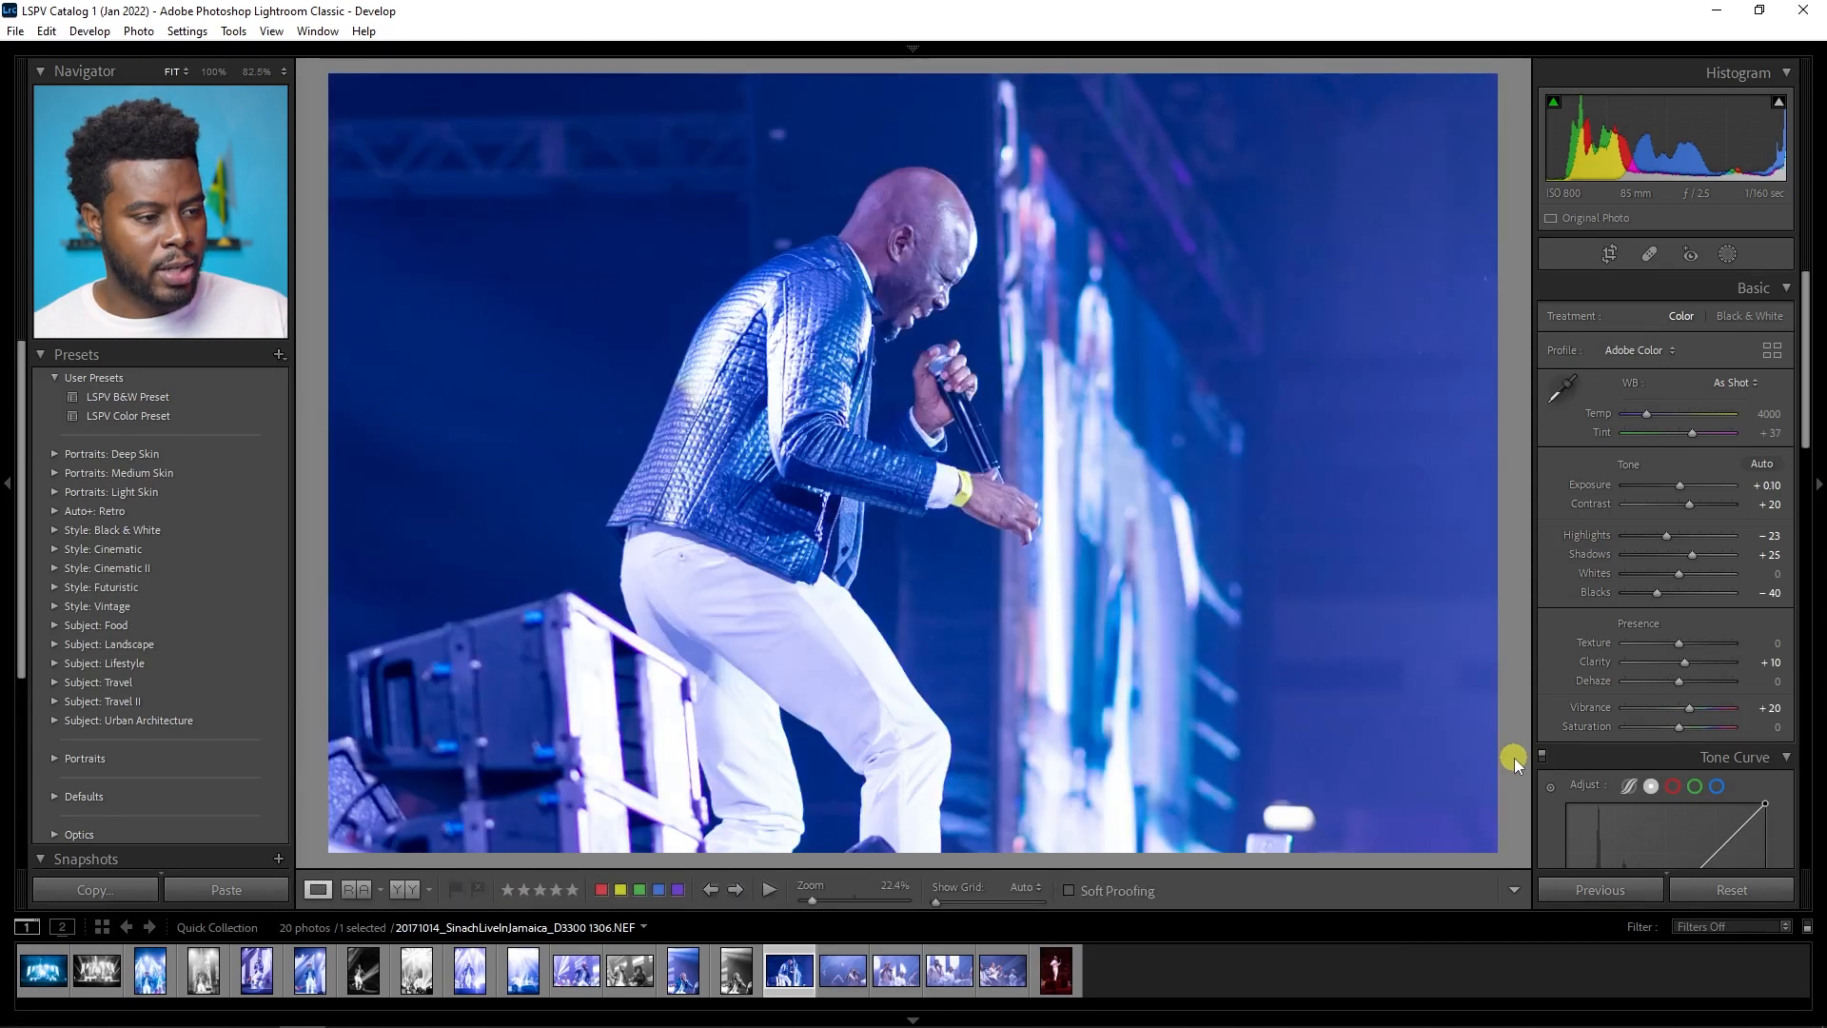
key("y")
key("y")
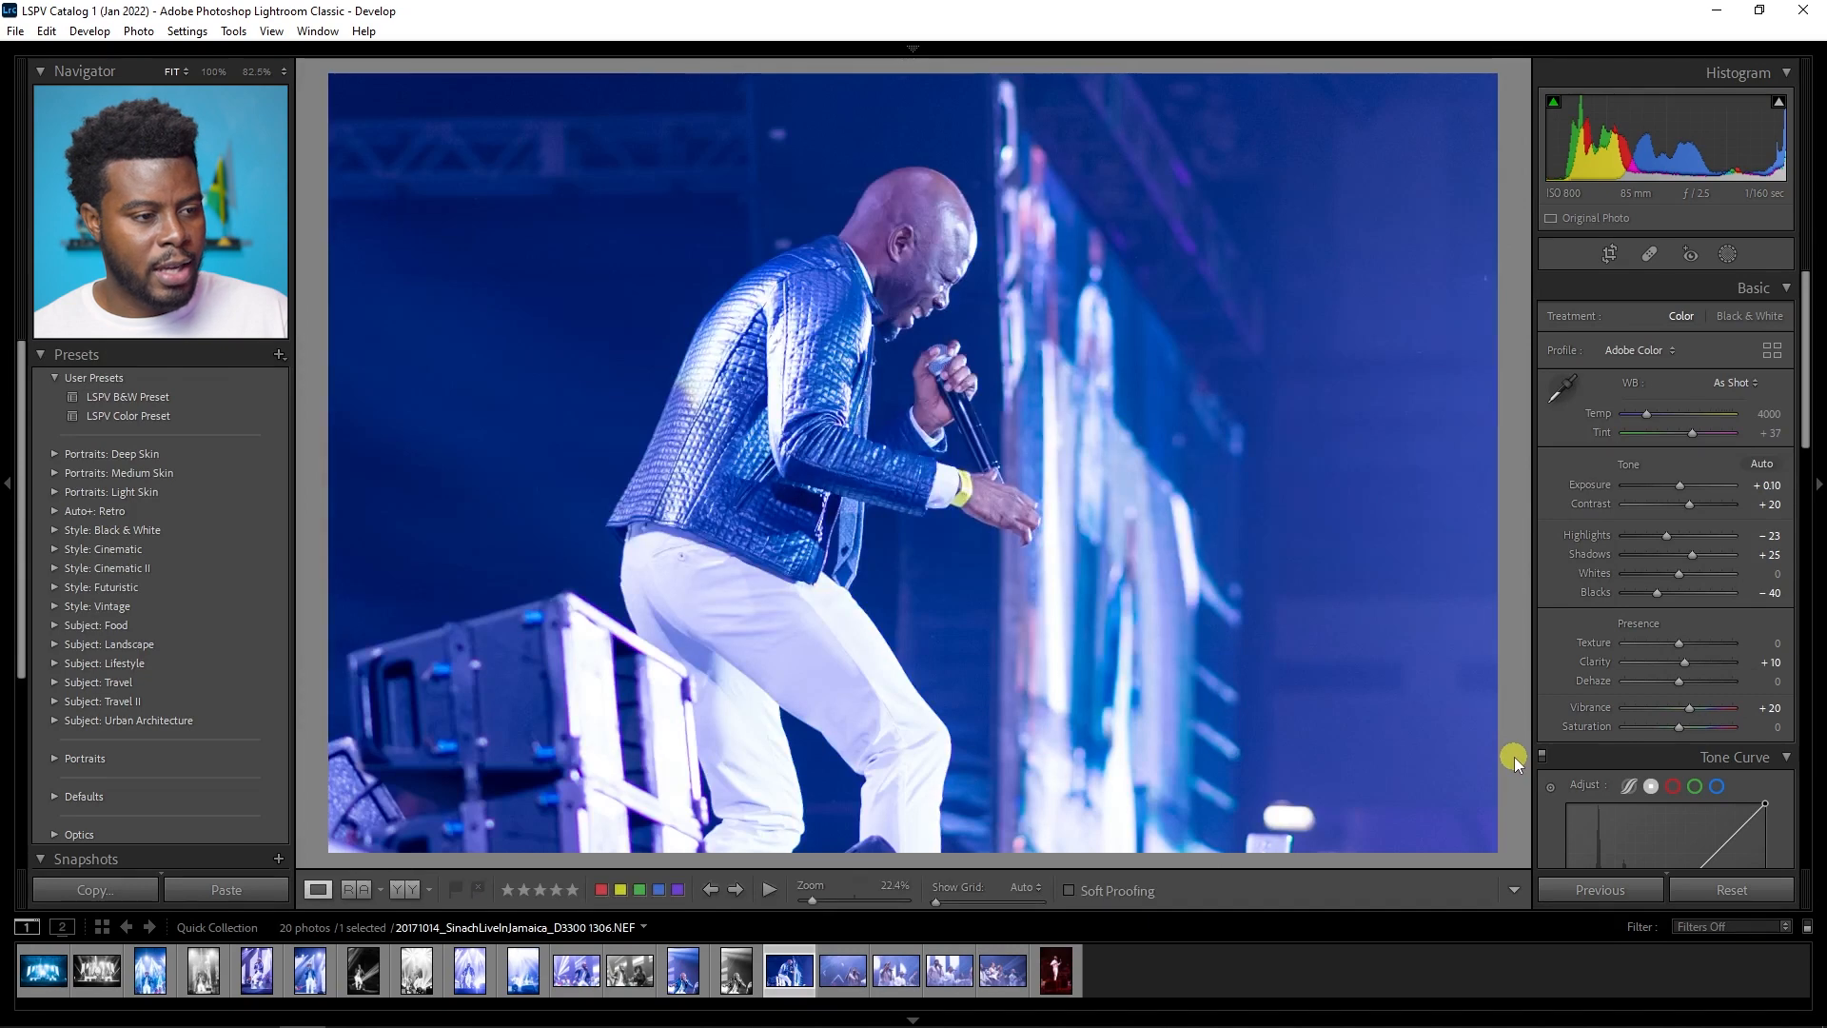
Step: Shift the Blue hue of photo 1306.NEF to +25 and check the change in the before and after view
scroll(1653, 555, "down", 8)
left_click_drag(1681, 562, 1694, 569)
key("y")
key("y")
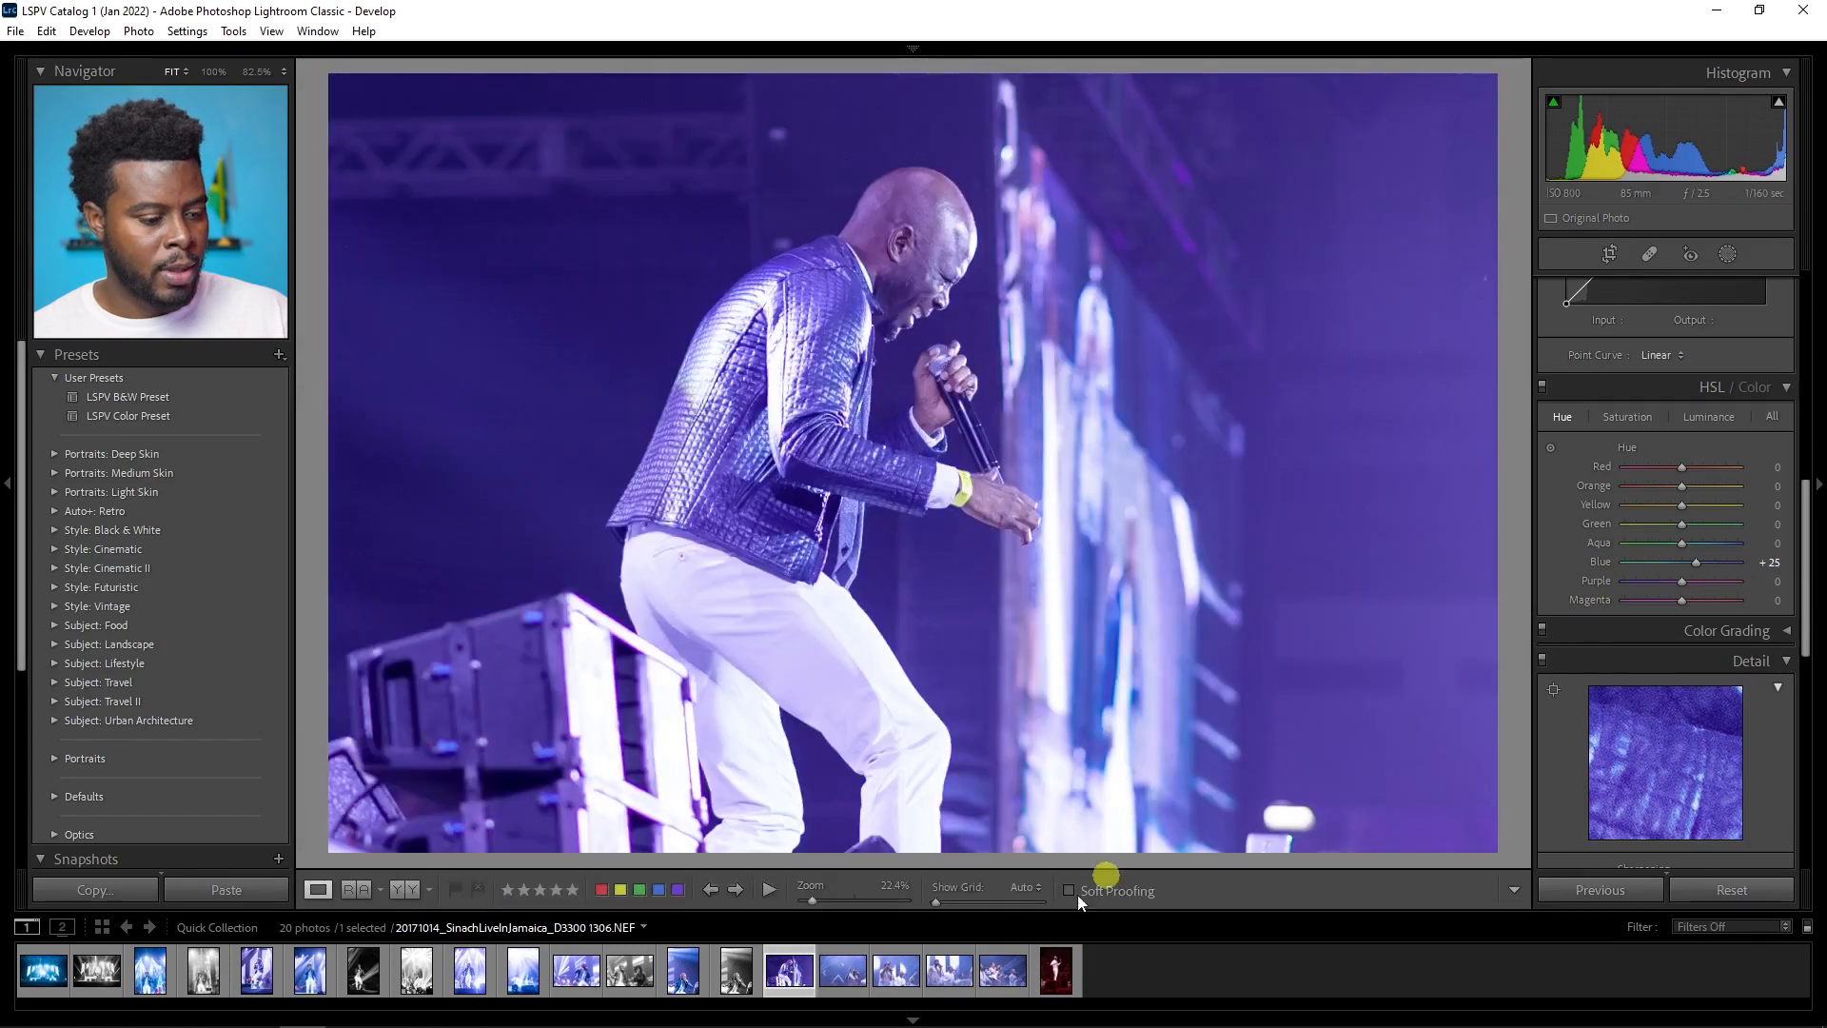
Step: Open photo 1312.NEF and apply the LSPV B&W Preset to it
left_click(837, 981)
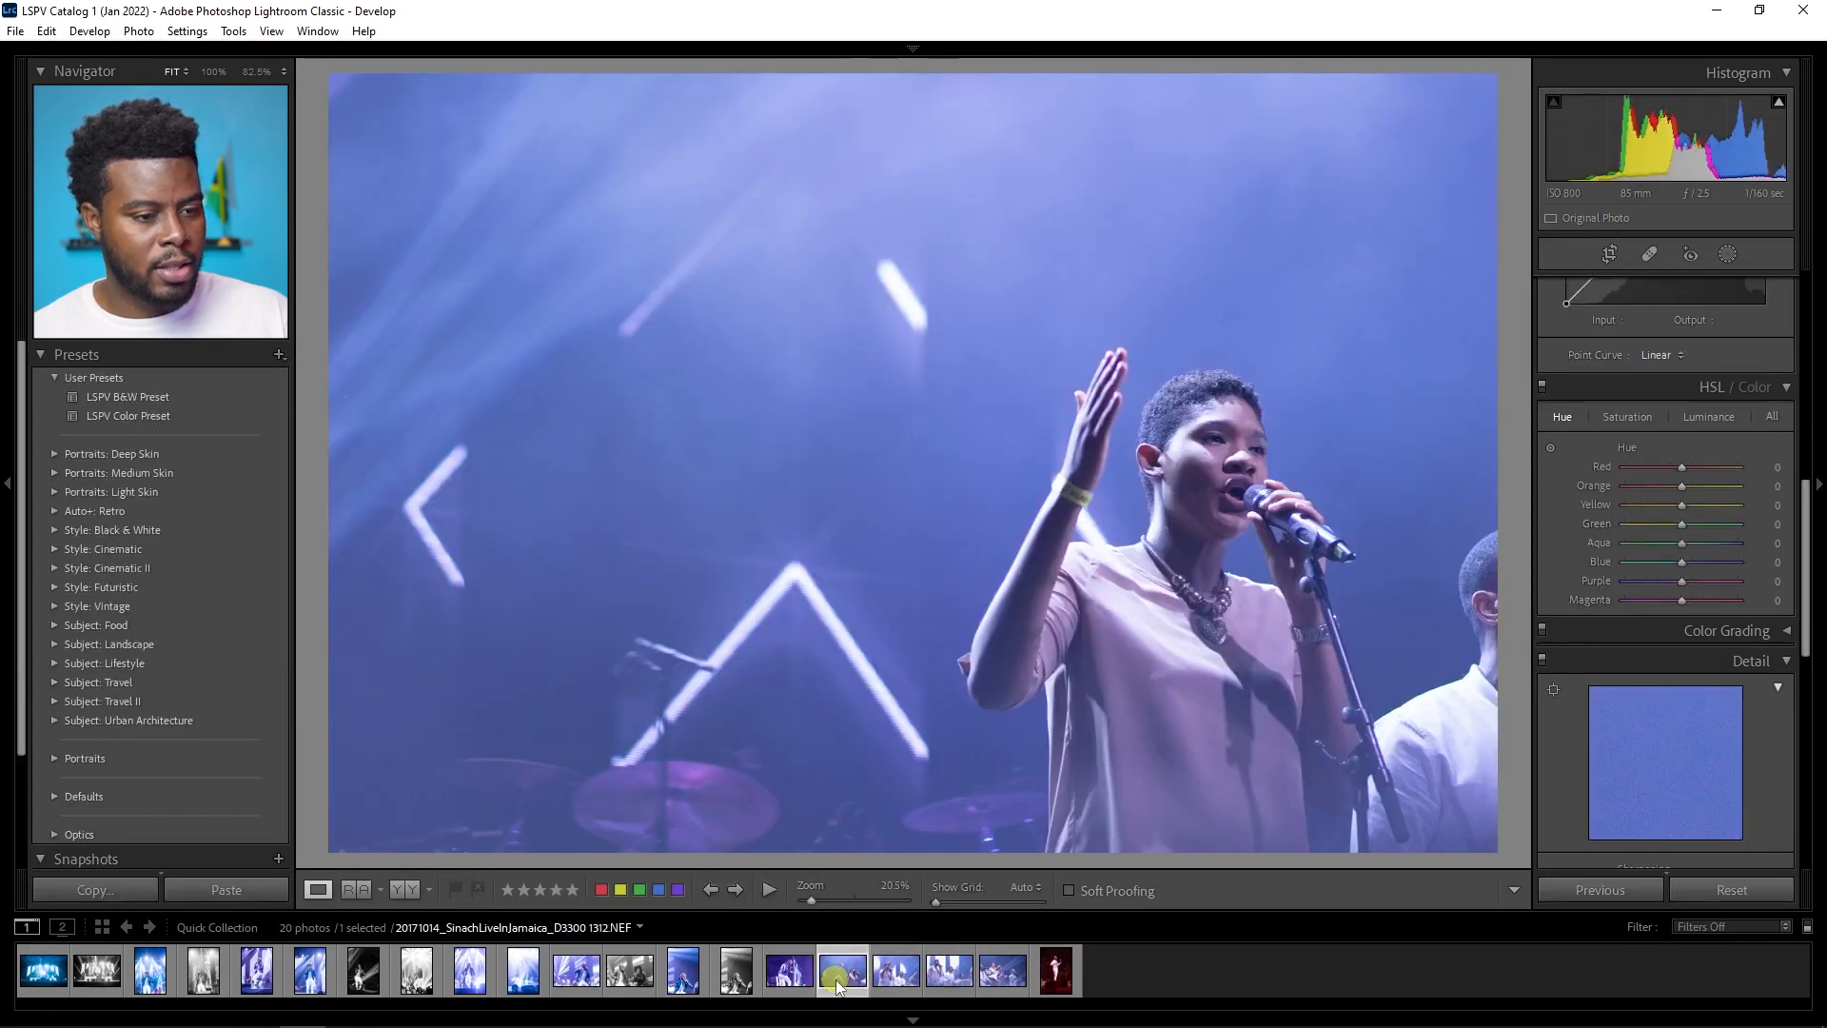
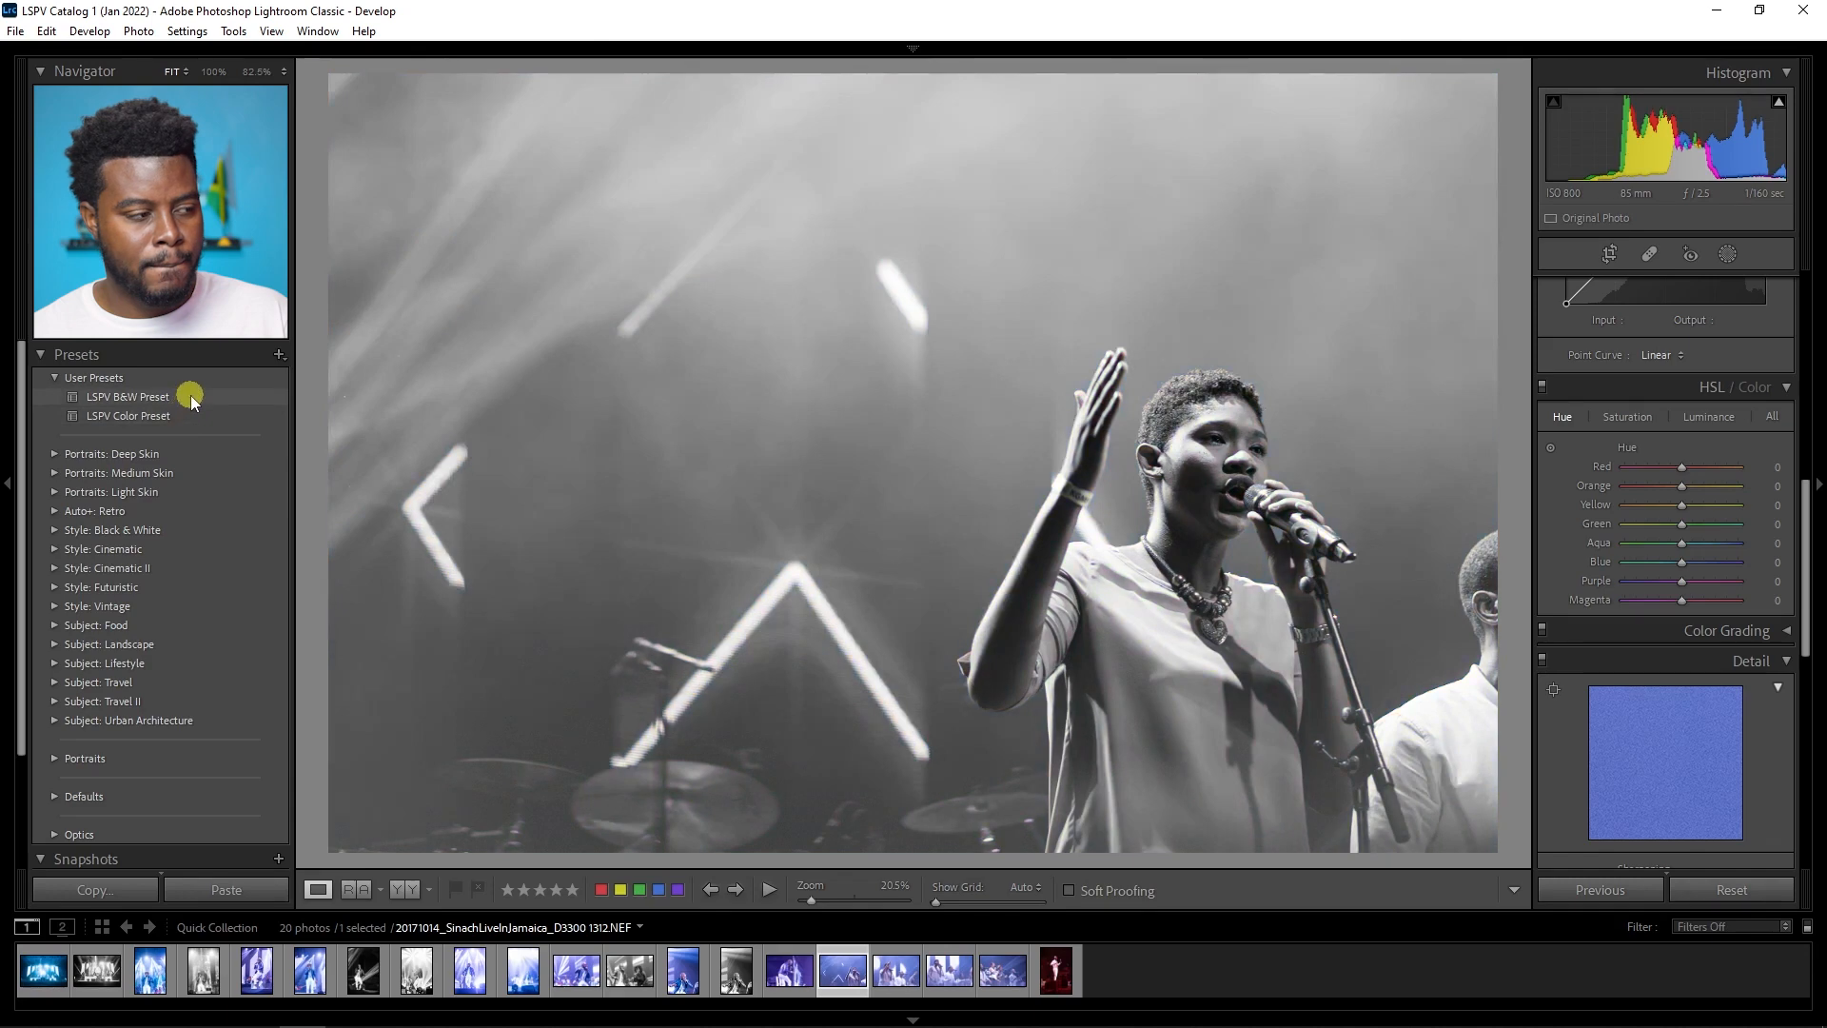
left_click(190, 398)
key("r")
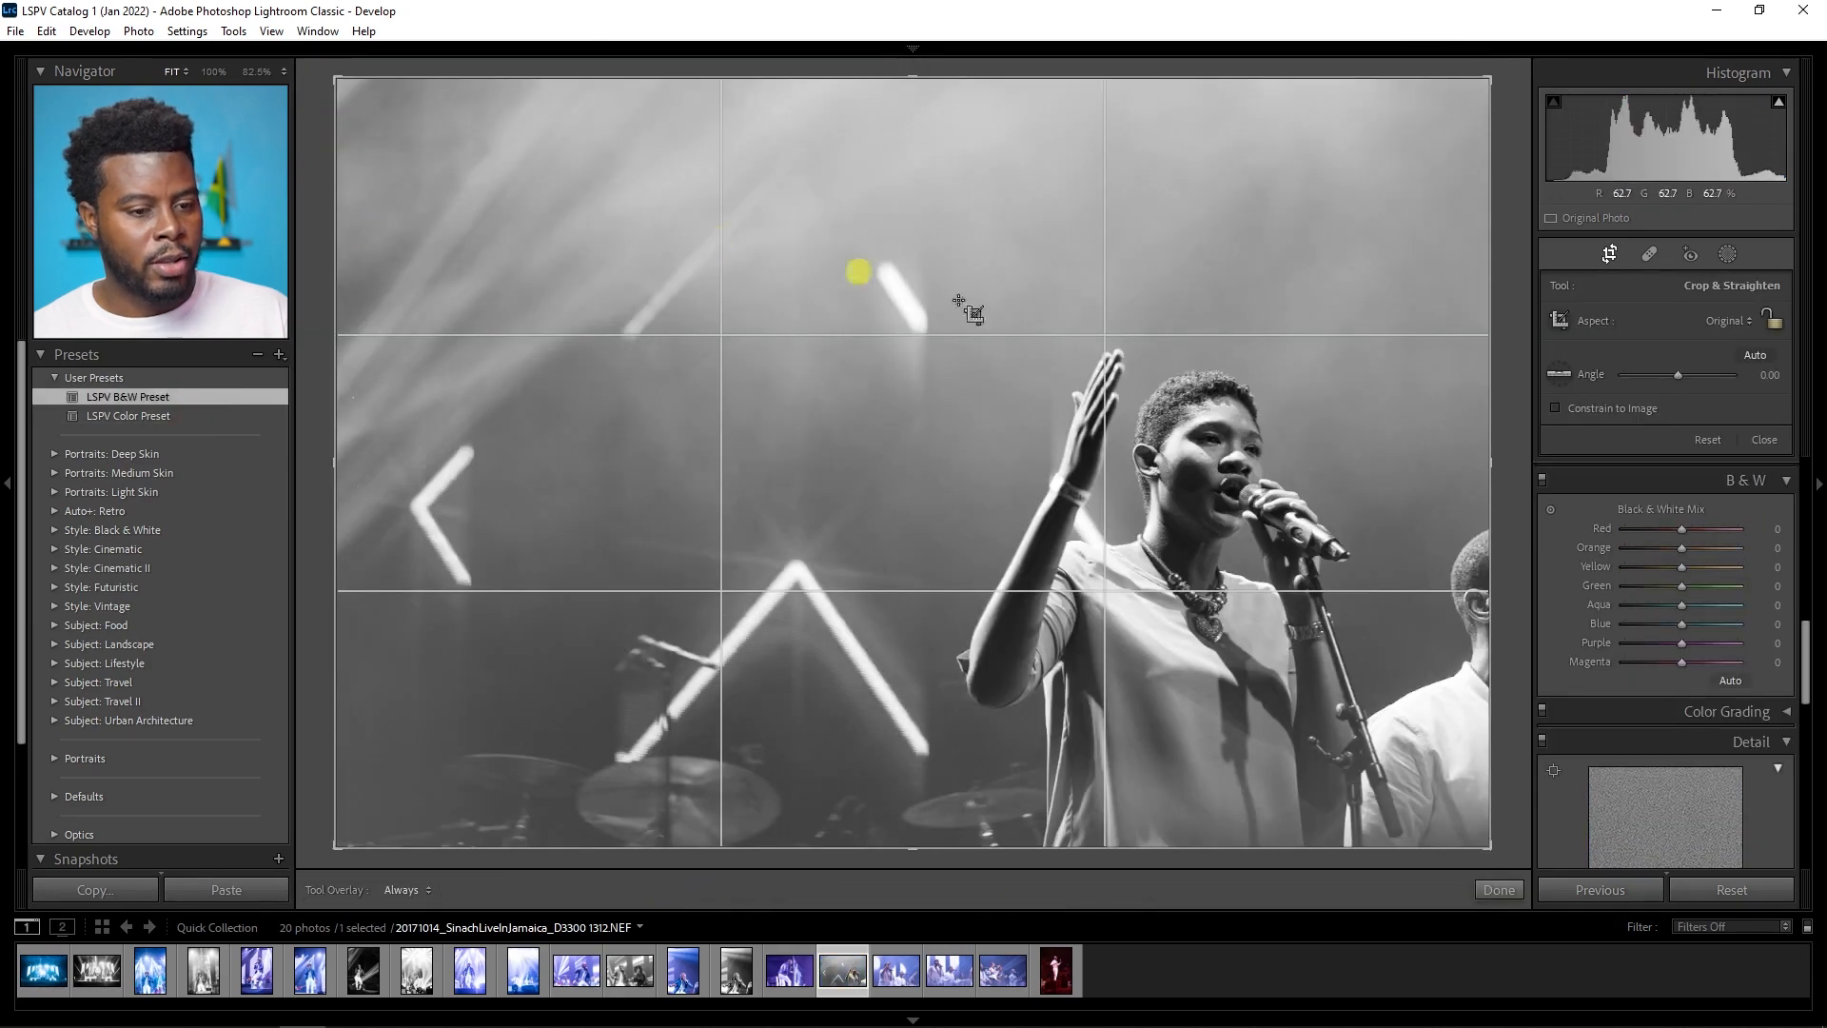
left_click_drag(1490, 77, 1428, 102)
key("r")
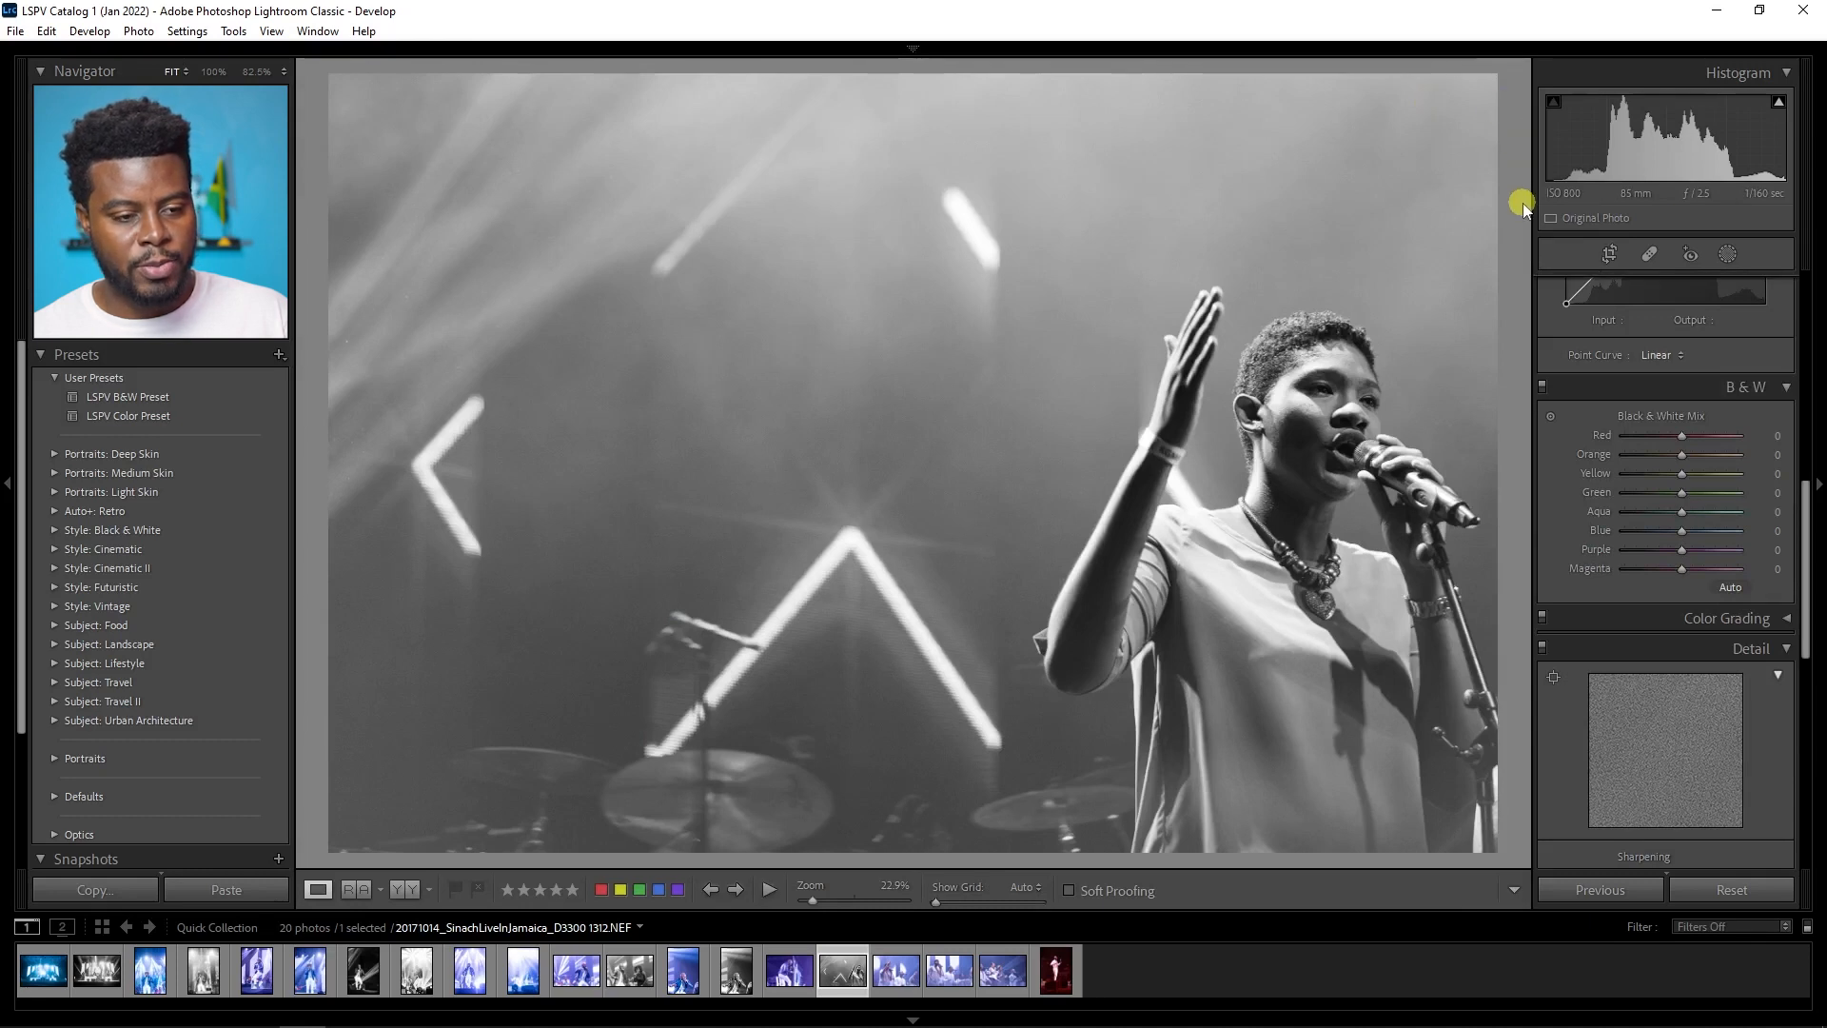
key("ctrl+z")
Step: Crop photo 1312.NEF slightly tighter around the singer and trim its upper edge to a wider custom aspect ratio
key("r")
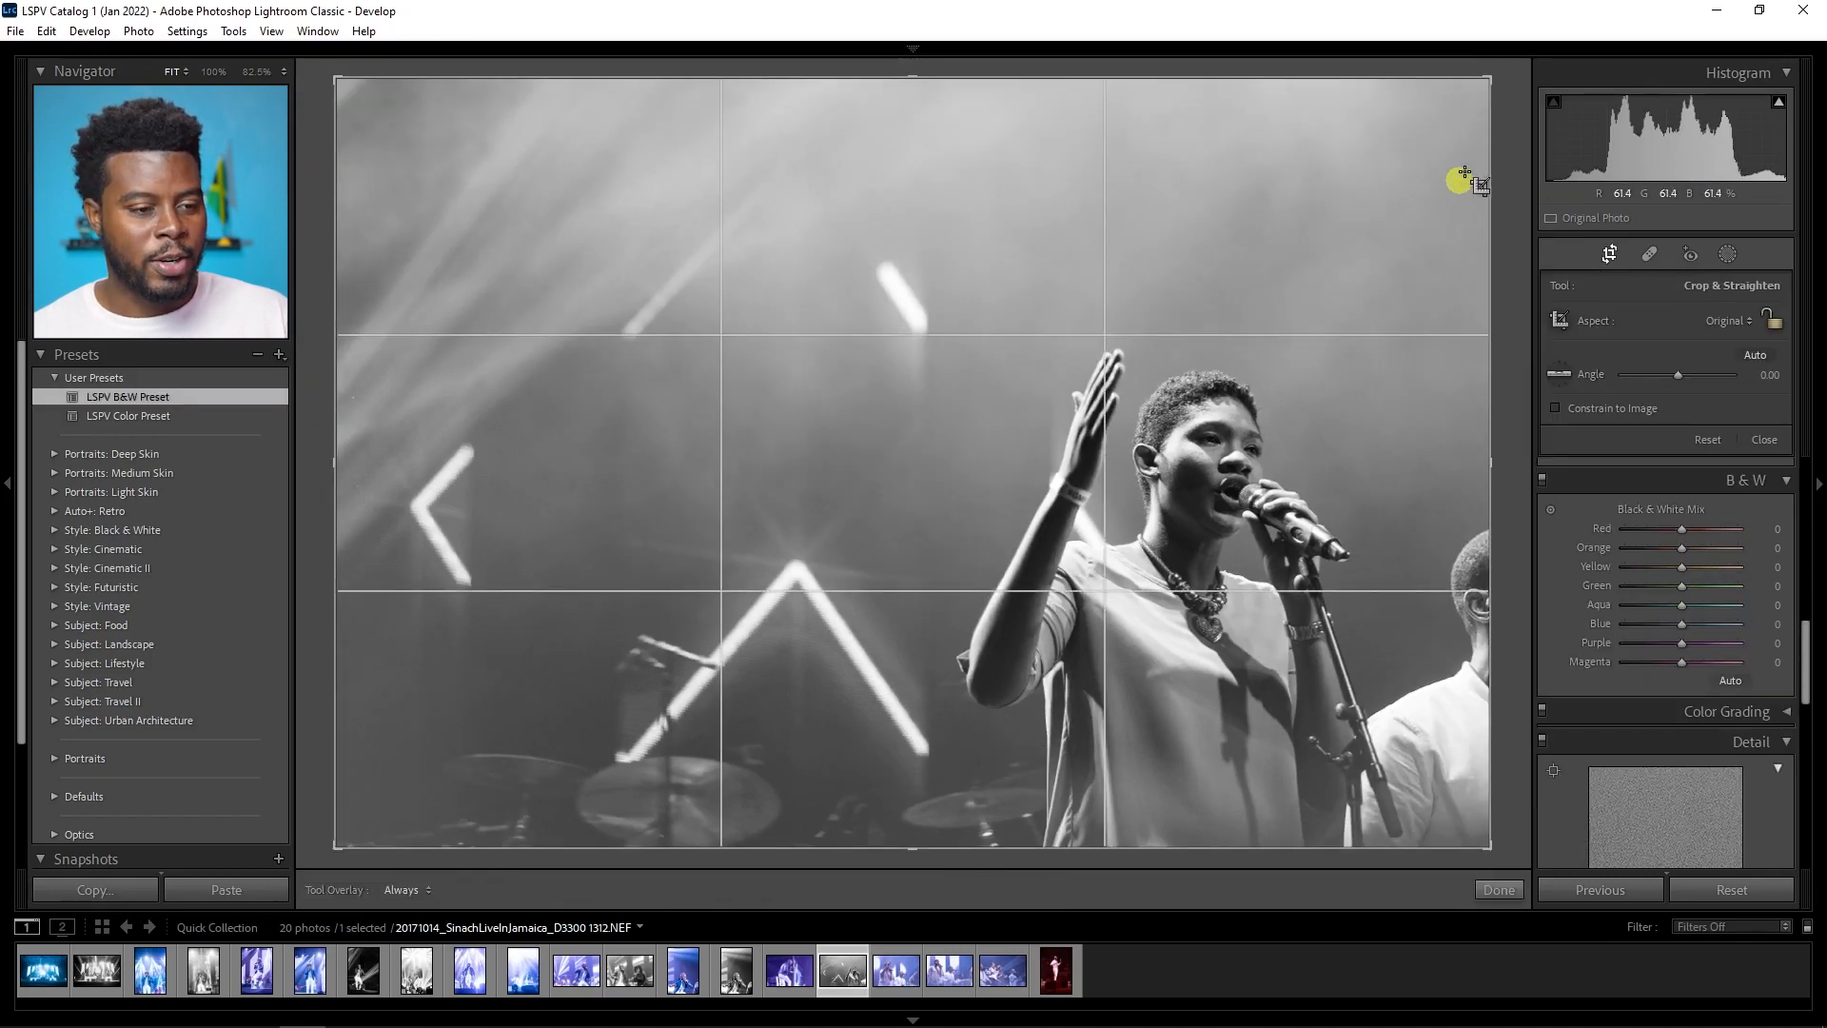
left_click_drag(1492, 76, 1454, 85)
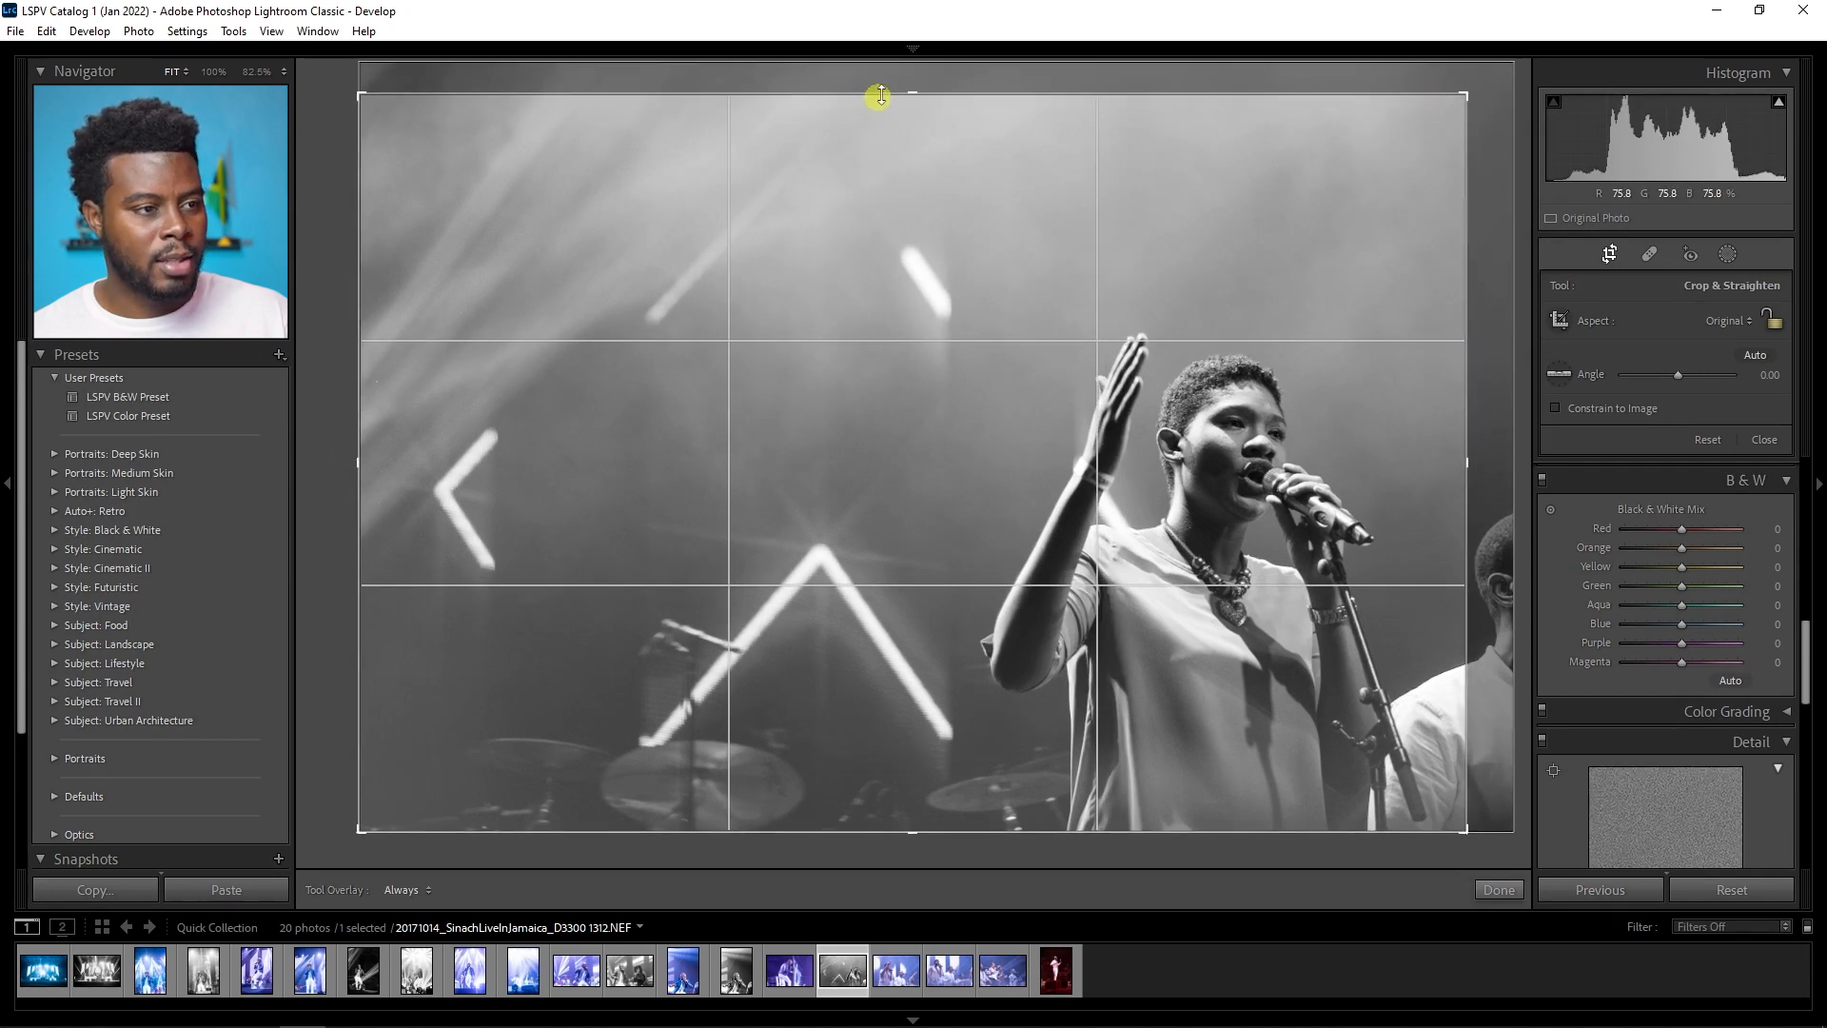
left_click_drag(906, 93, 900, 161)
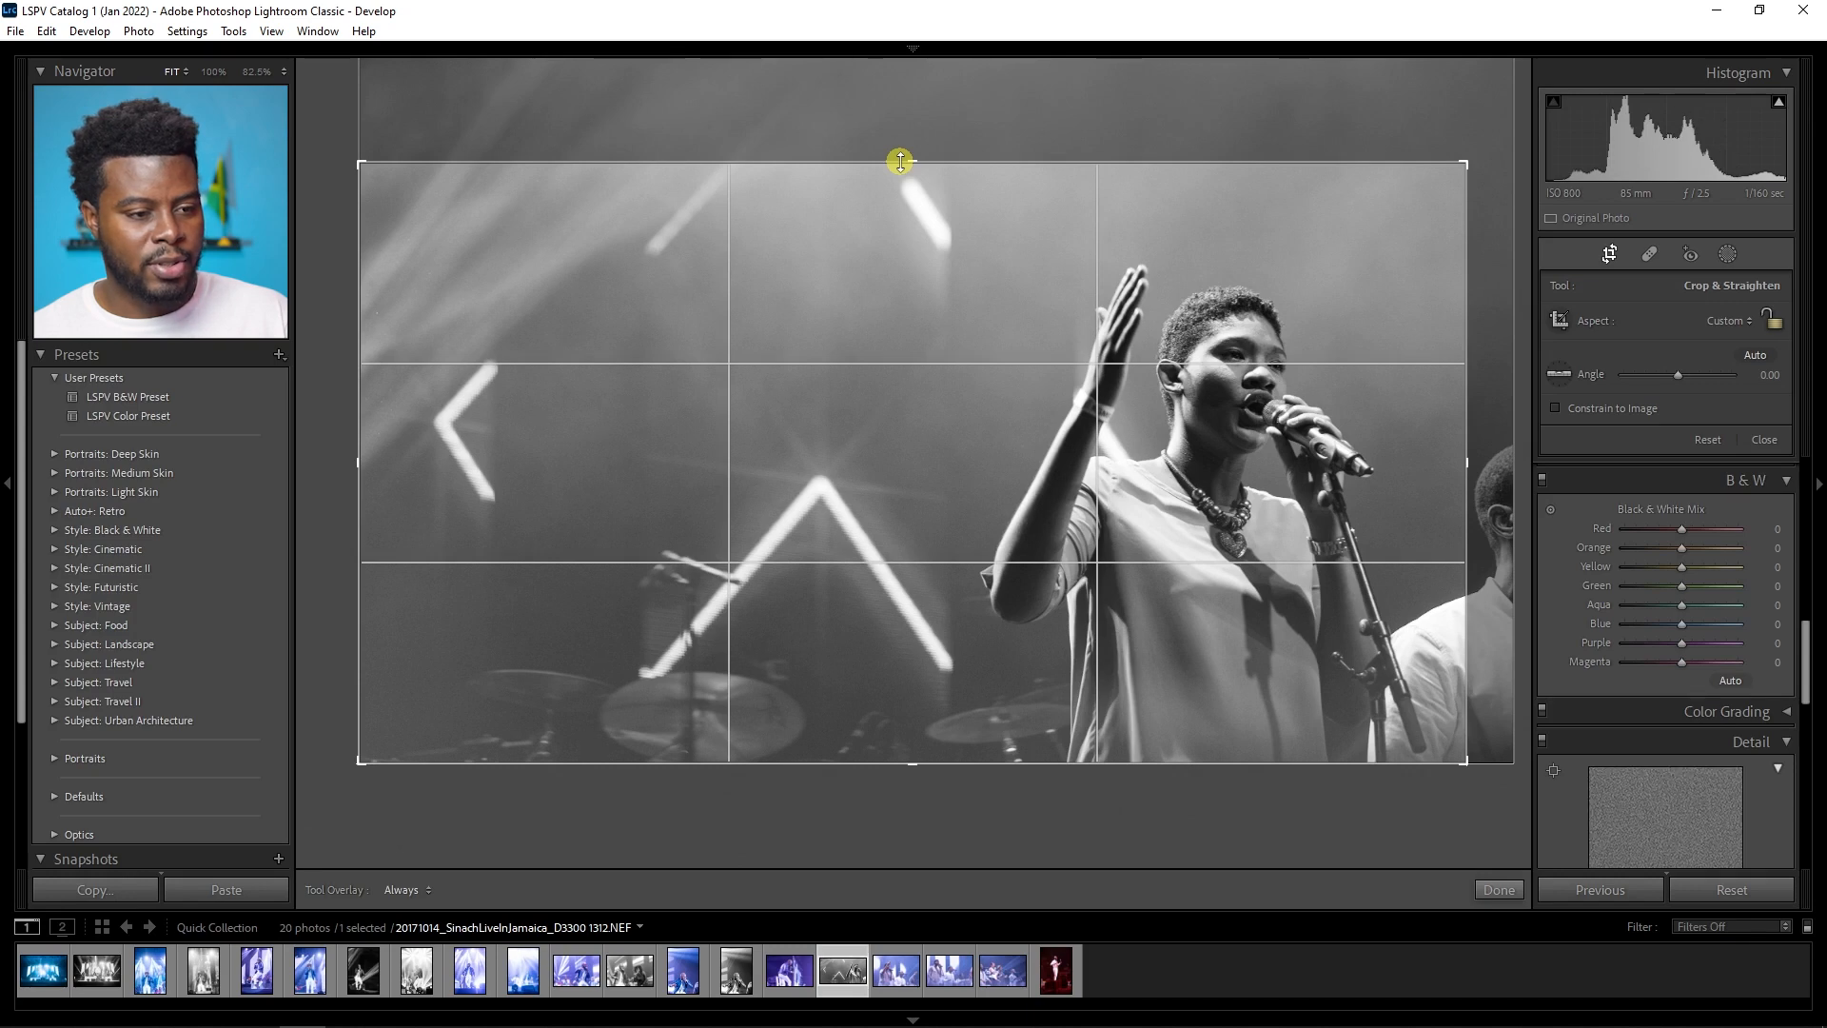
key("Return")
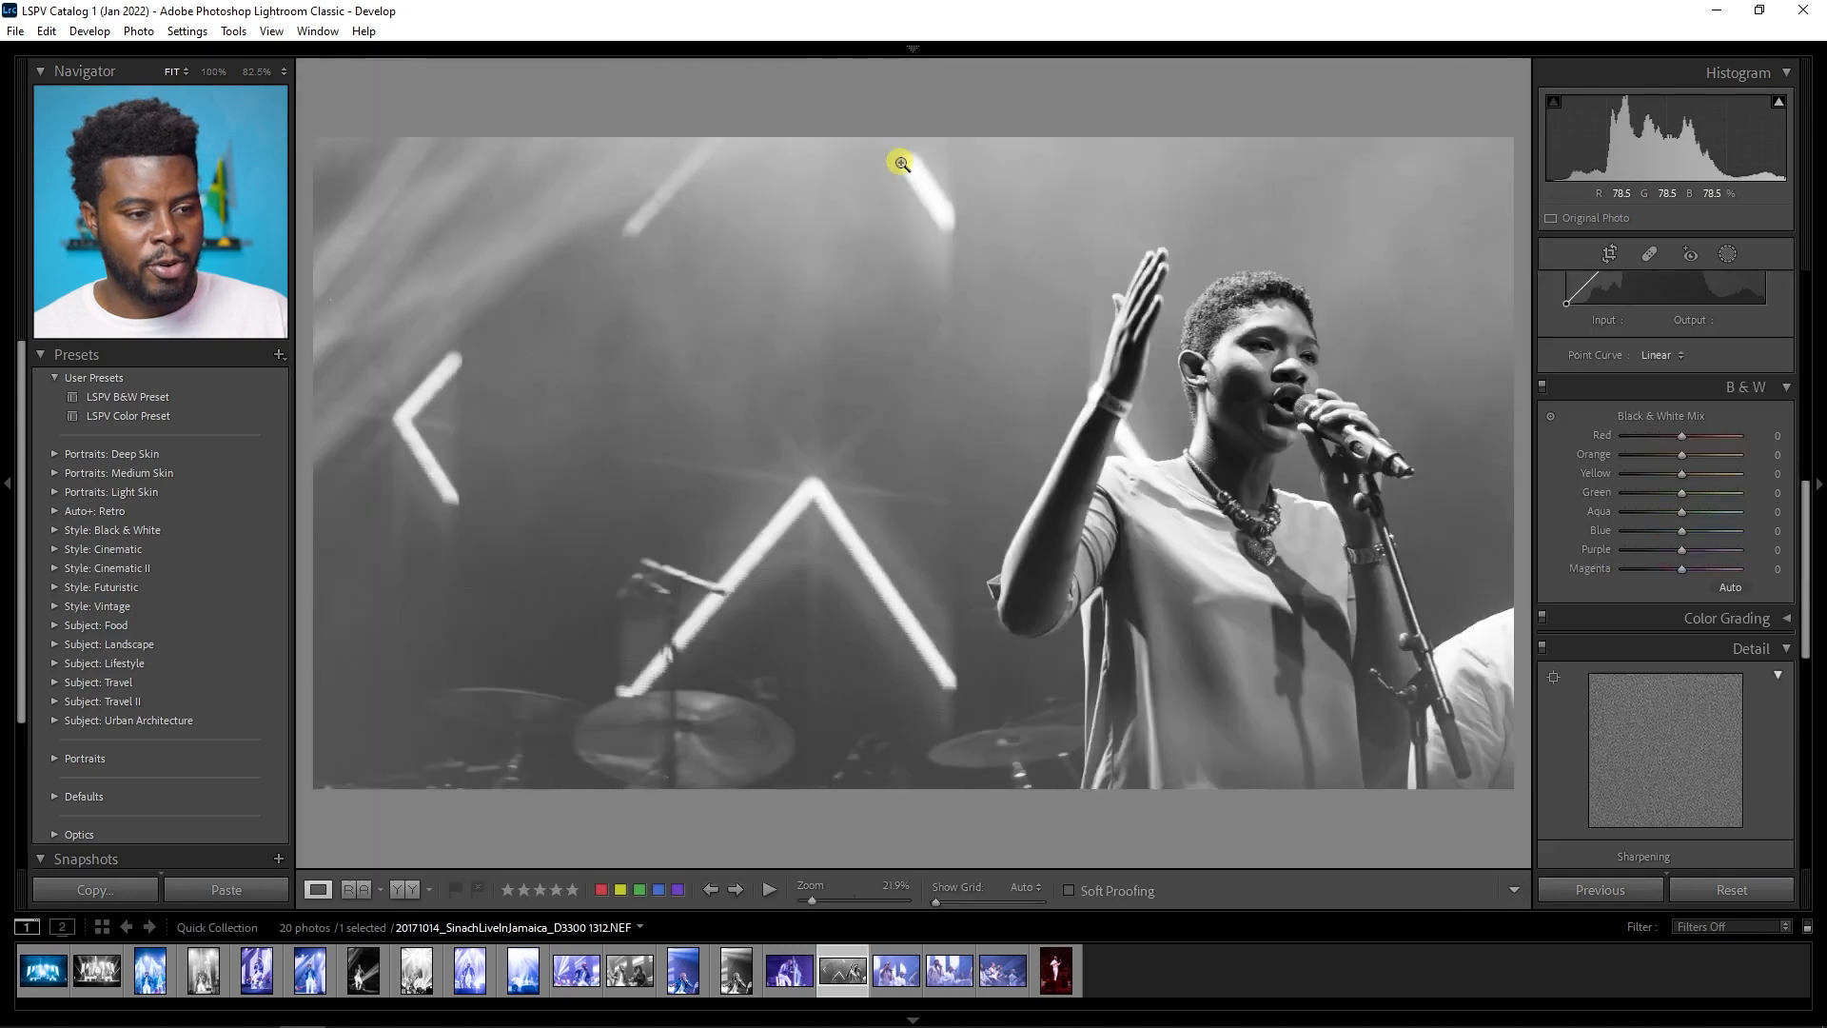
Step: Set Shadows to +25, Exposure to +0.50 and Highlights to −53 on photo 1312.NEF
left_click(1643, 470)
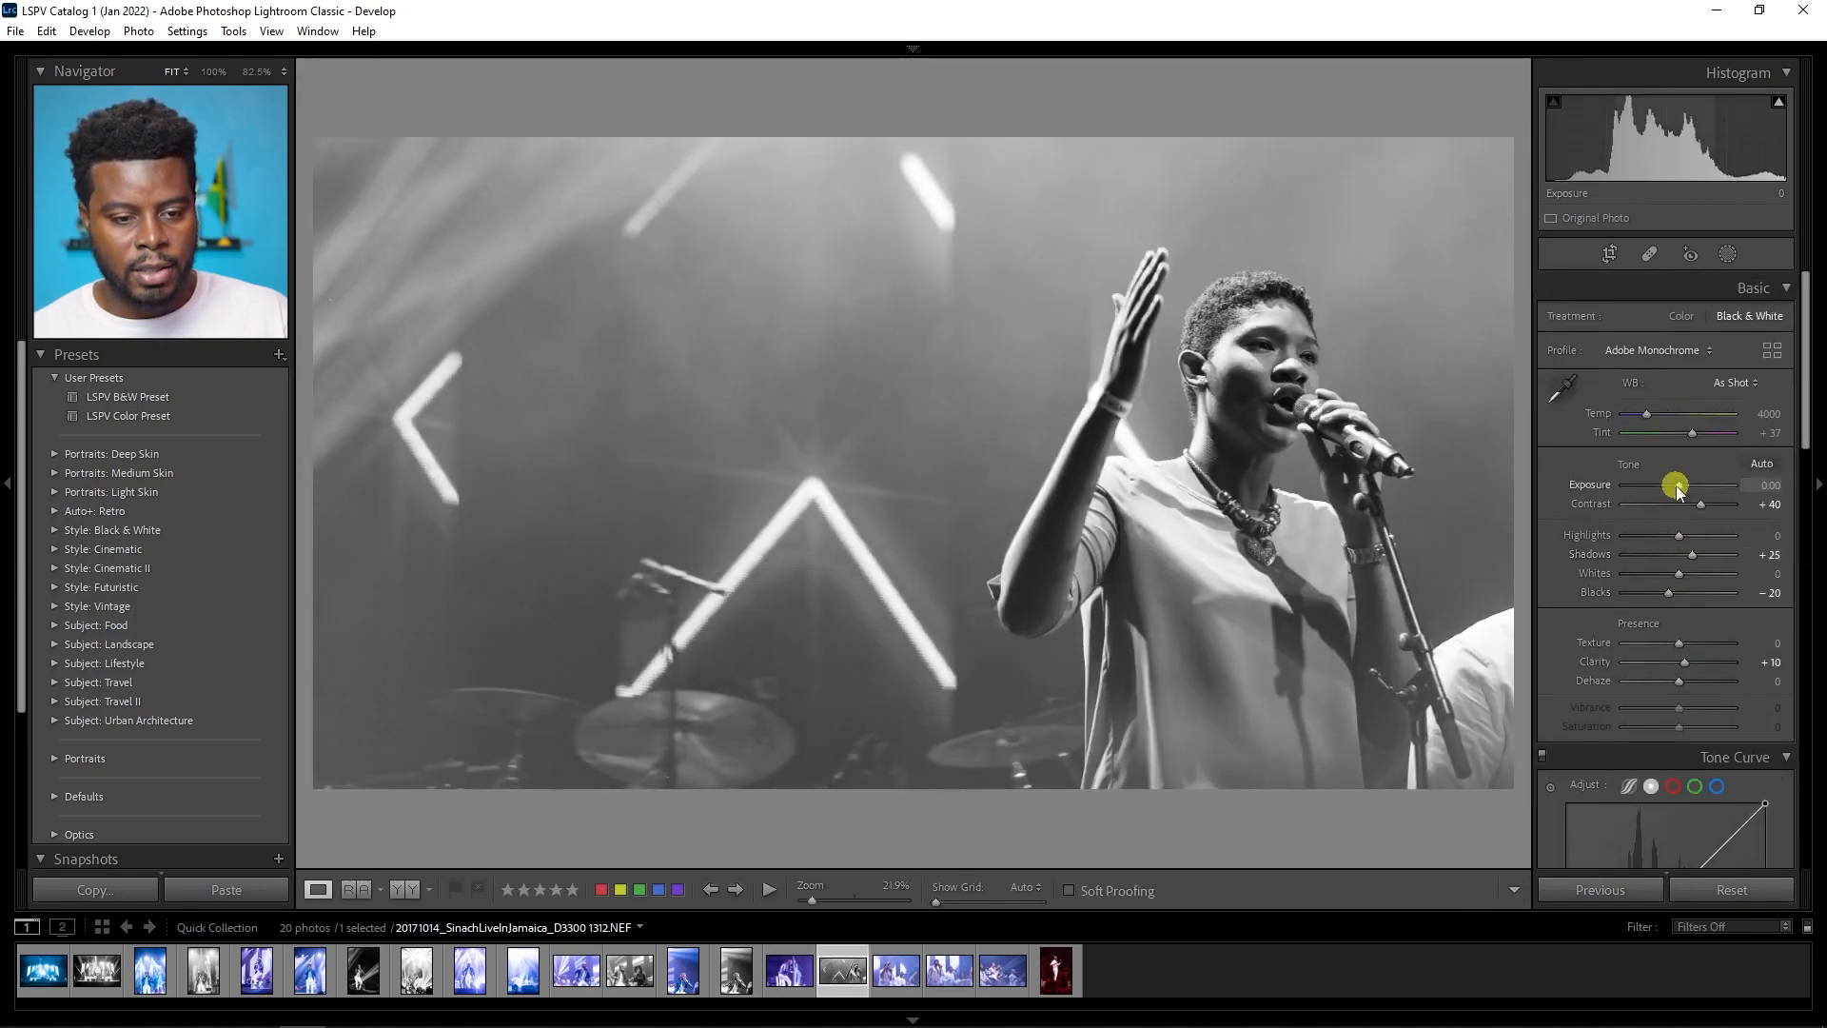
key("Up")
key("Up")
key("Up")
key("Up")
key("Up")
left_click_drag(1677, 539, 1647, 537)
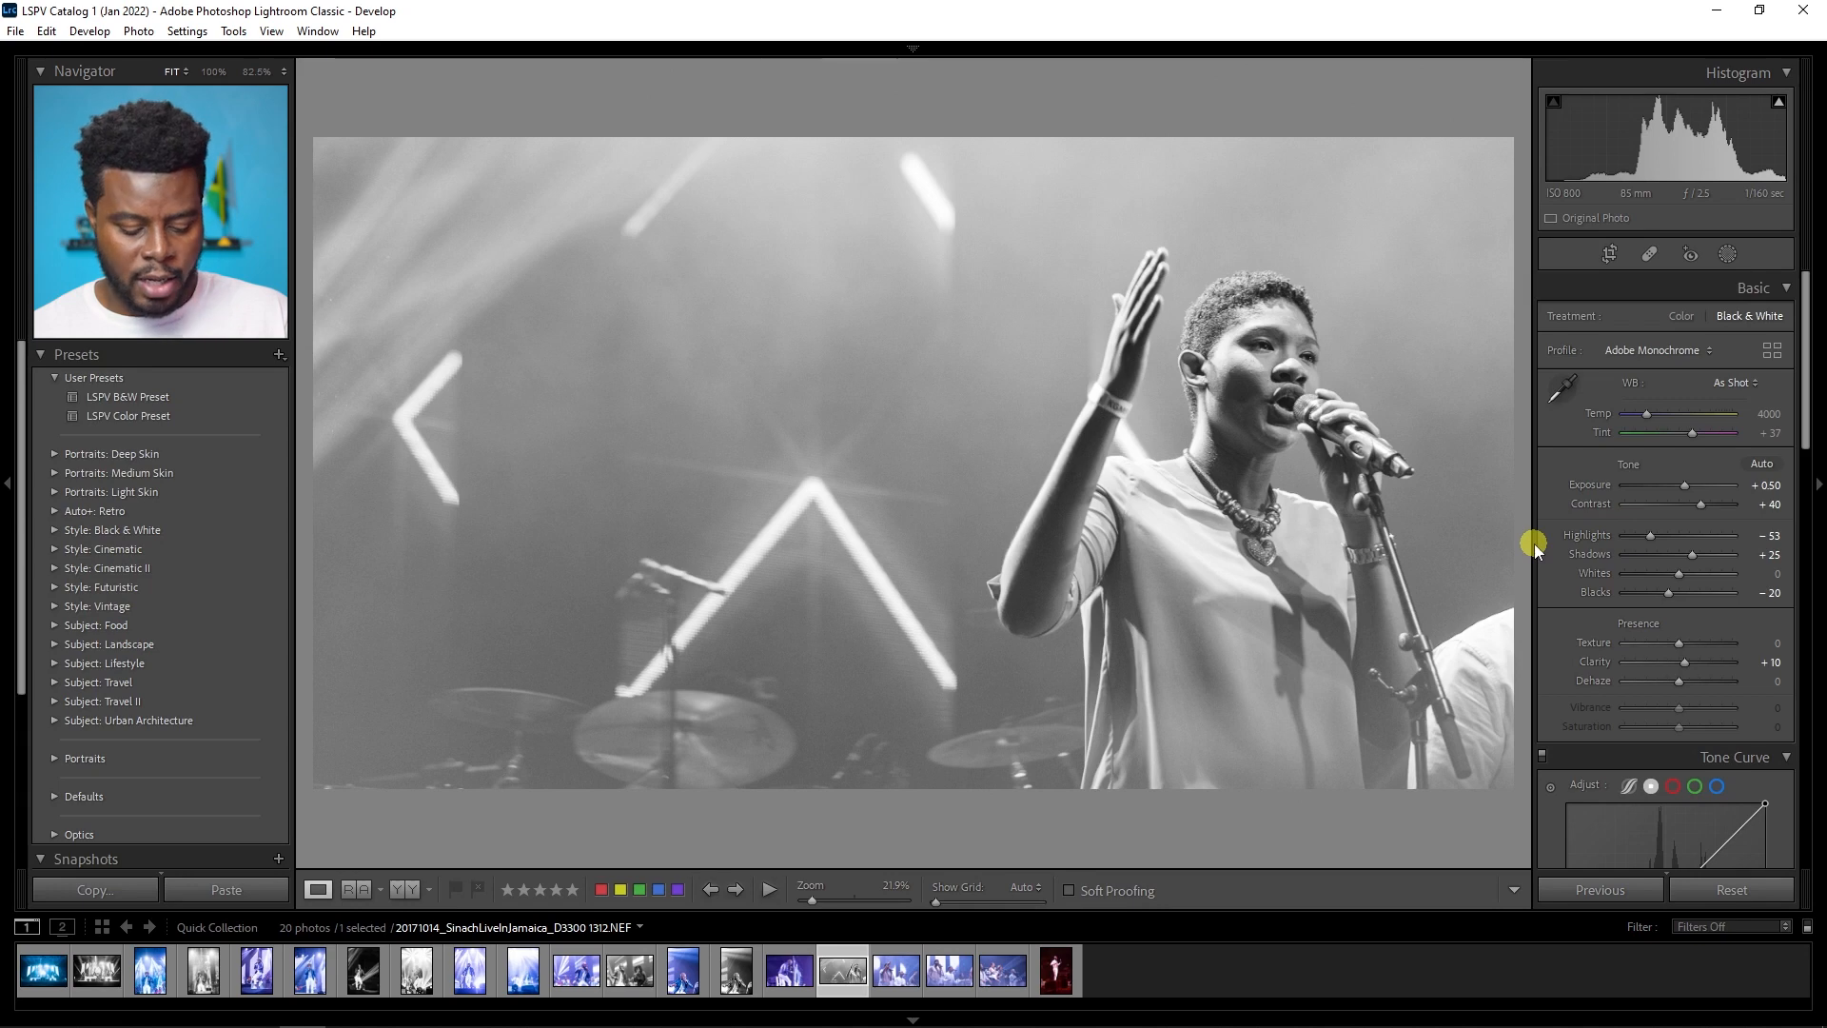
Step: Compare the black-and-white edit of photo 1312.NEF with its original in the before and after view
key("y")
key("y")
key("y")
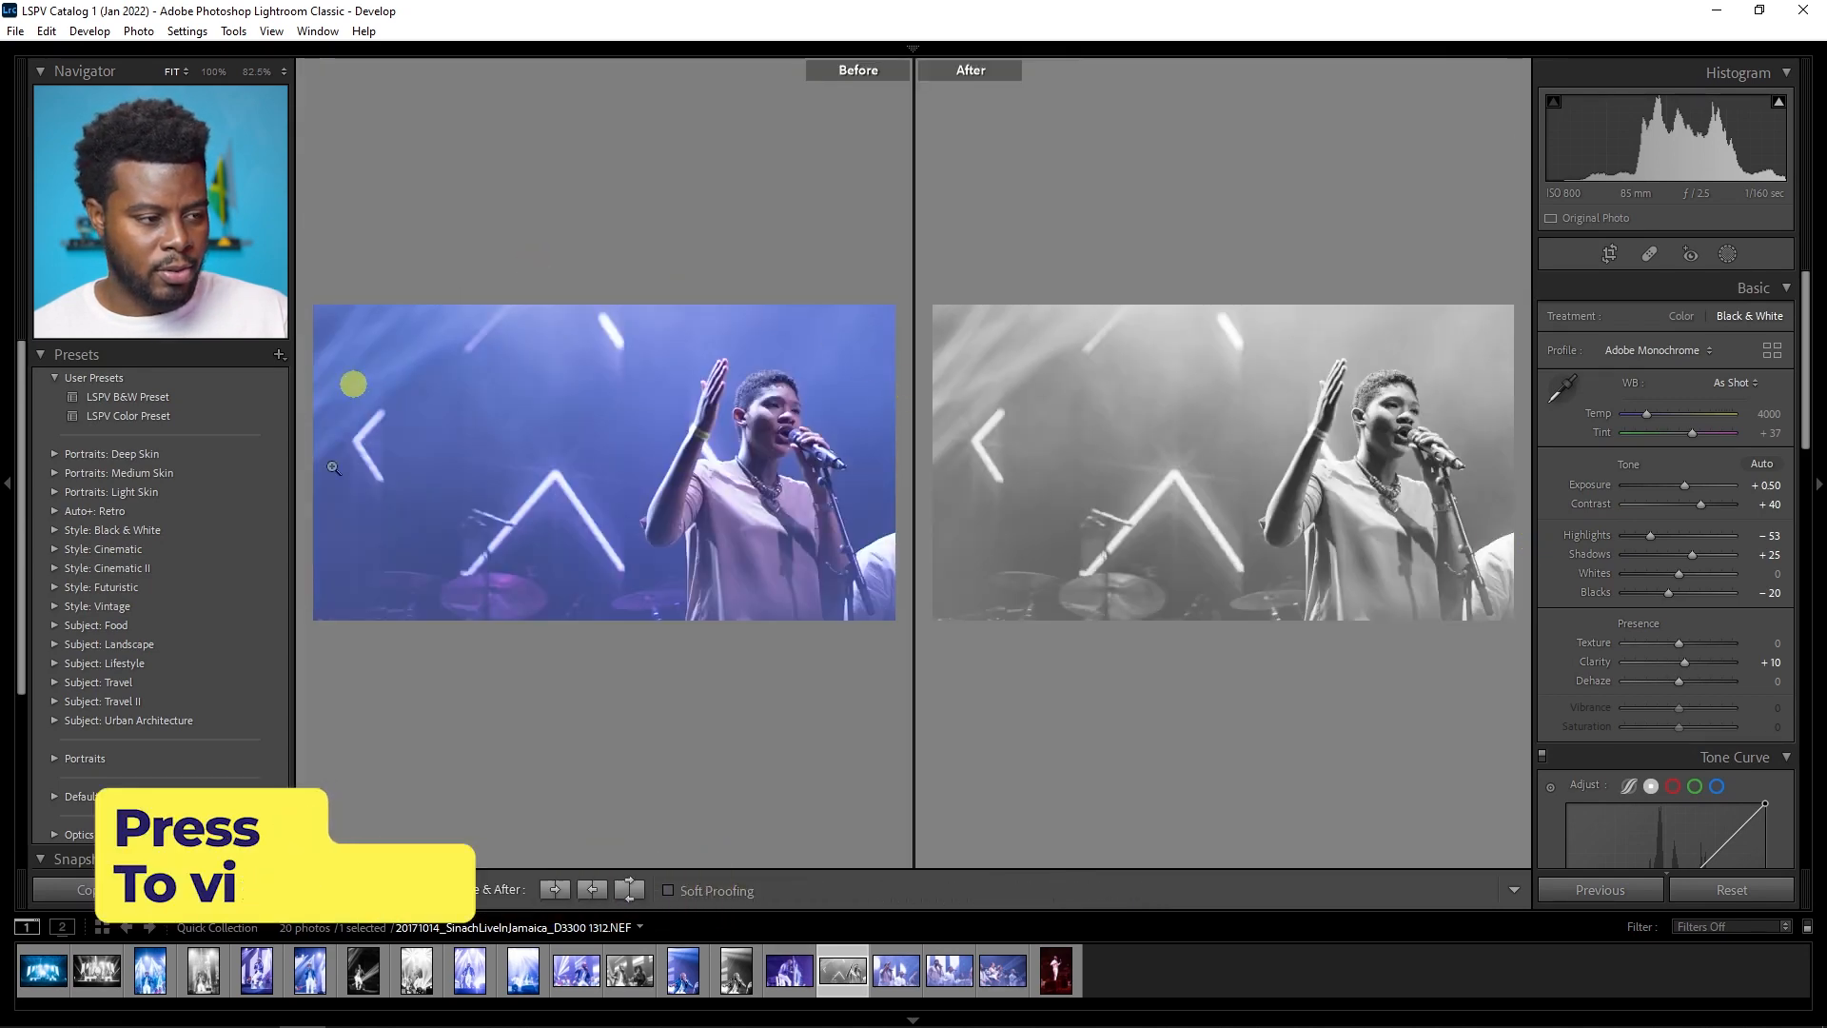
key("y")
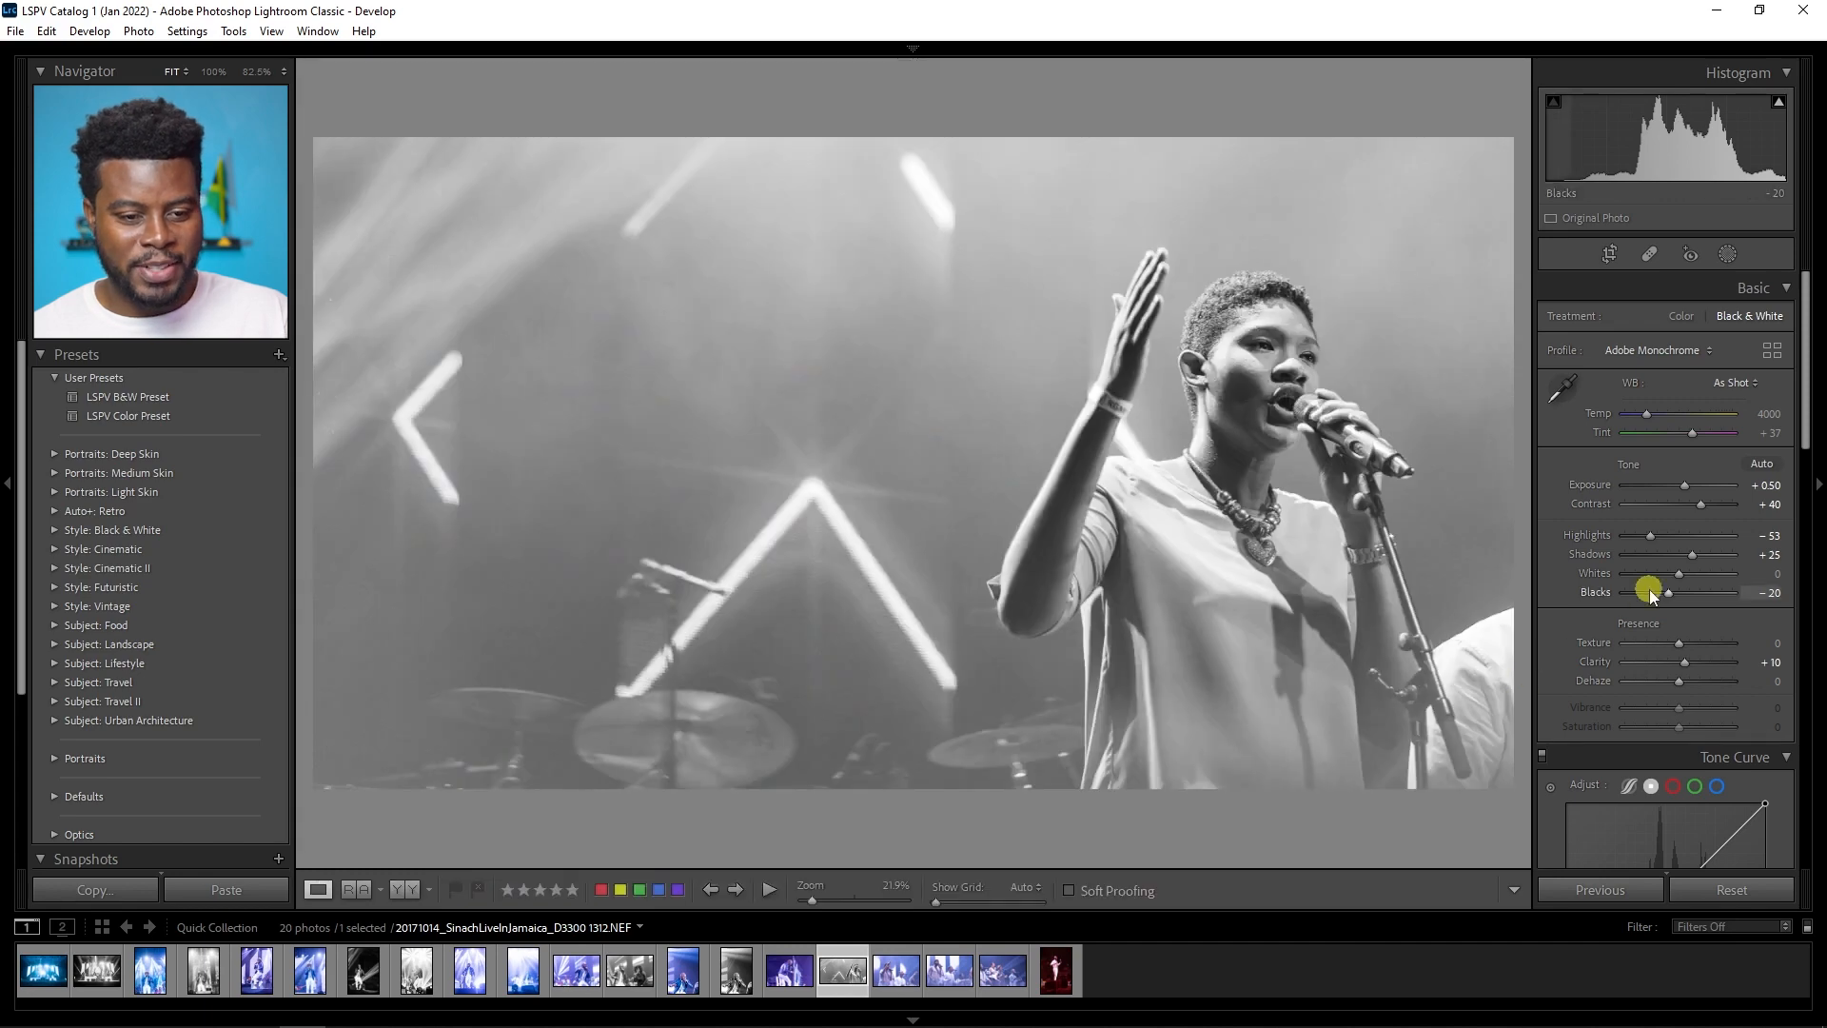
Step: Set Blacks to −40 on photo 1312.NEF and check the result in the before and after view
key("shift+Down")
key("y")
key("y")
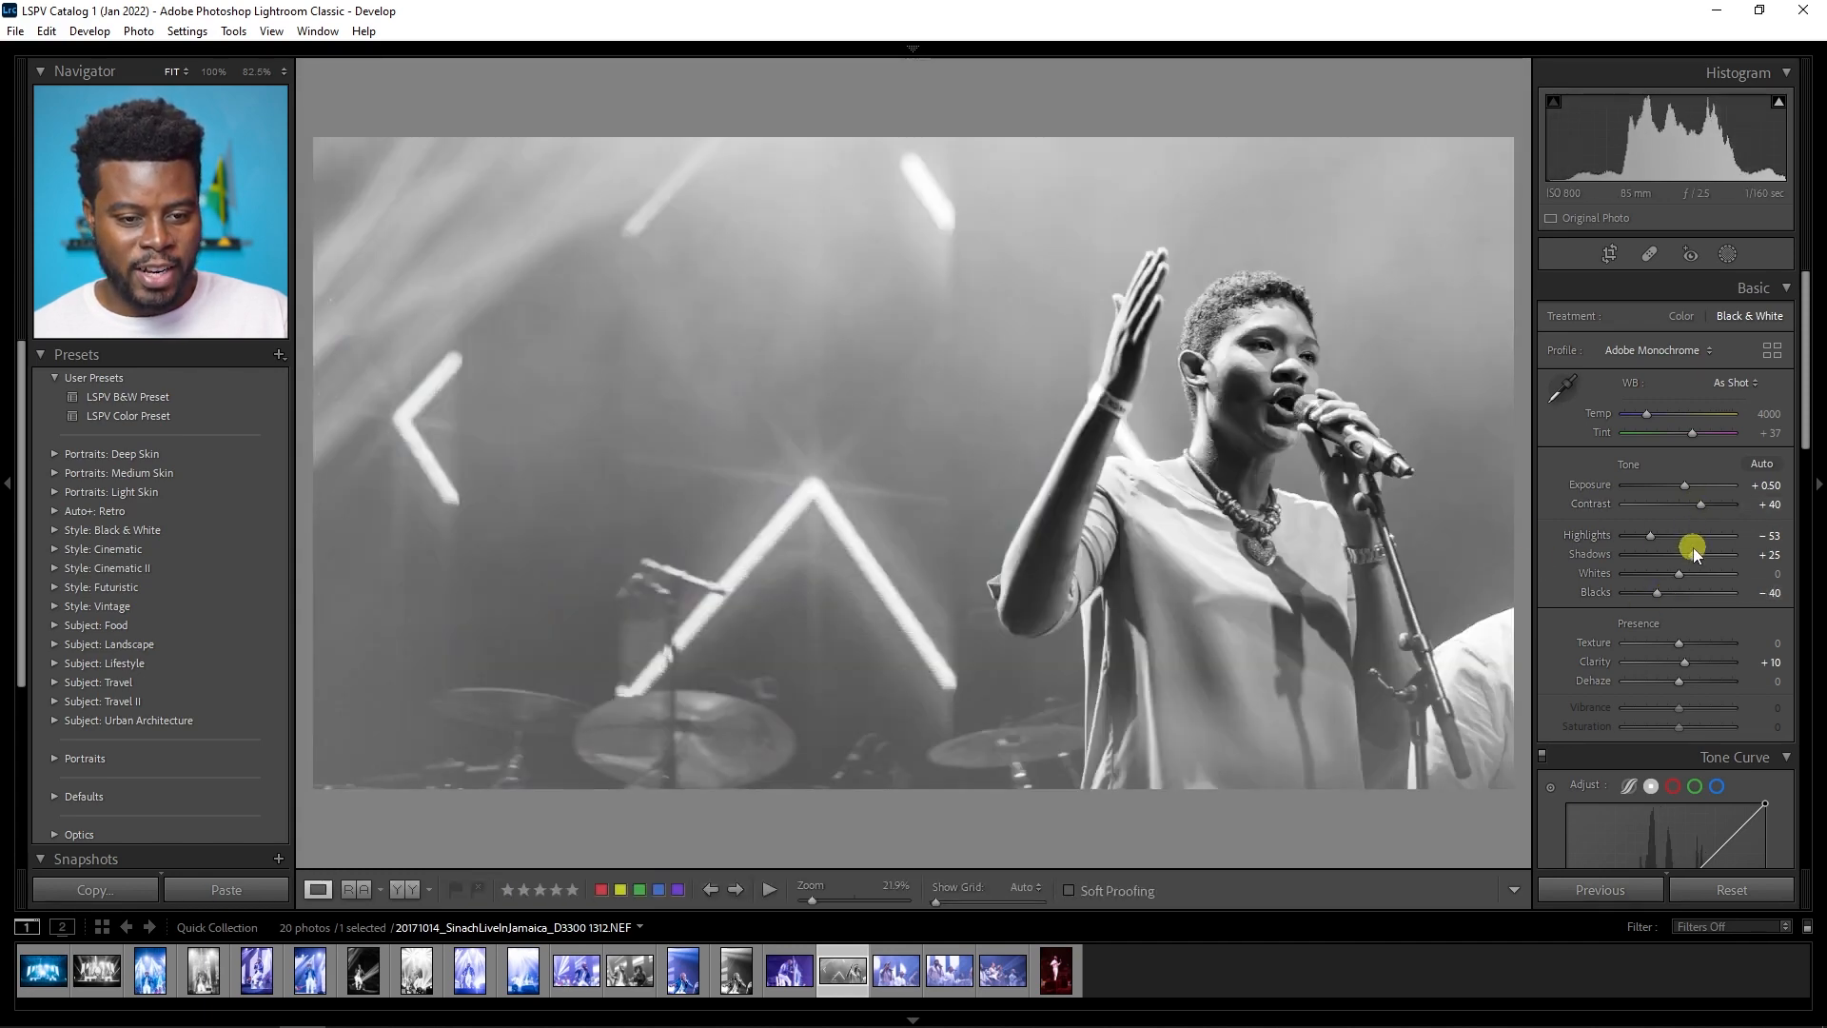
key("y")
key("y")
Step: Compare the similar photos 1327.NEF and 1331.NEF by switching between them, and remove 1327.NEF from the Quick Collection
left_click(879, 959)
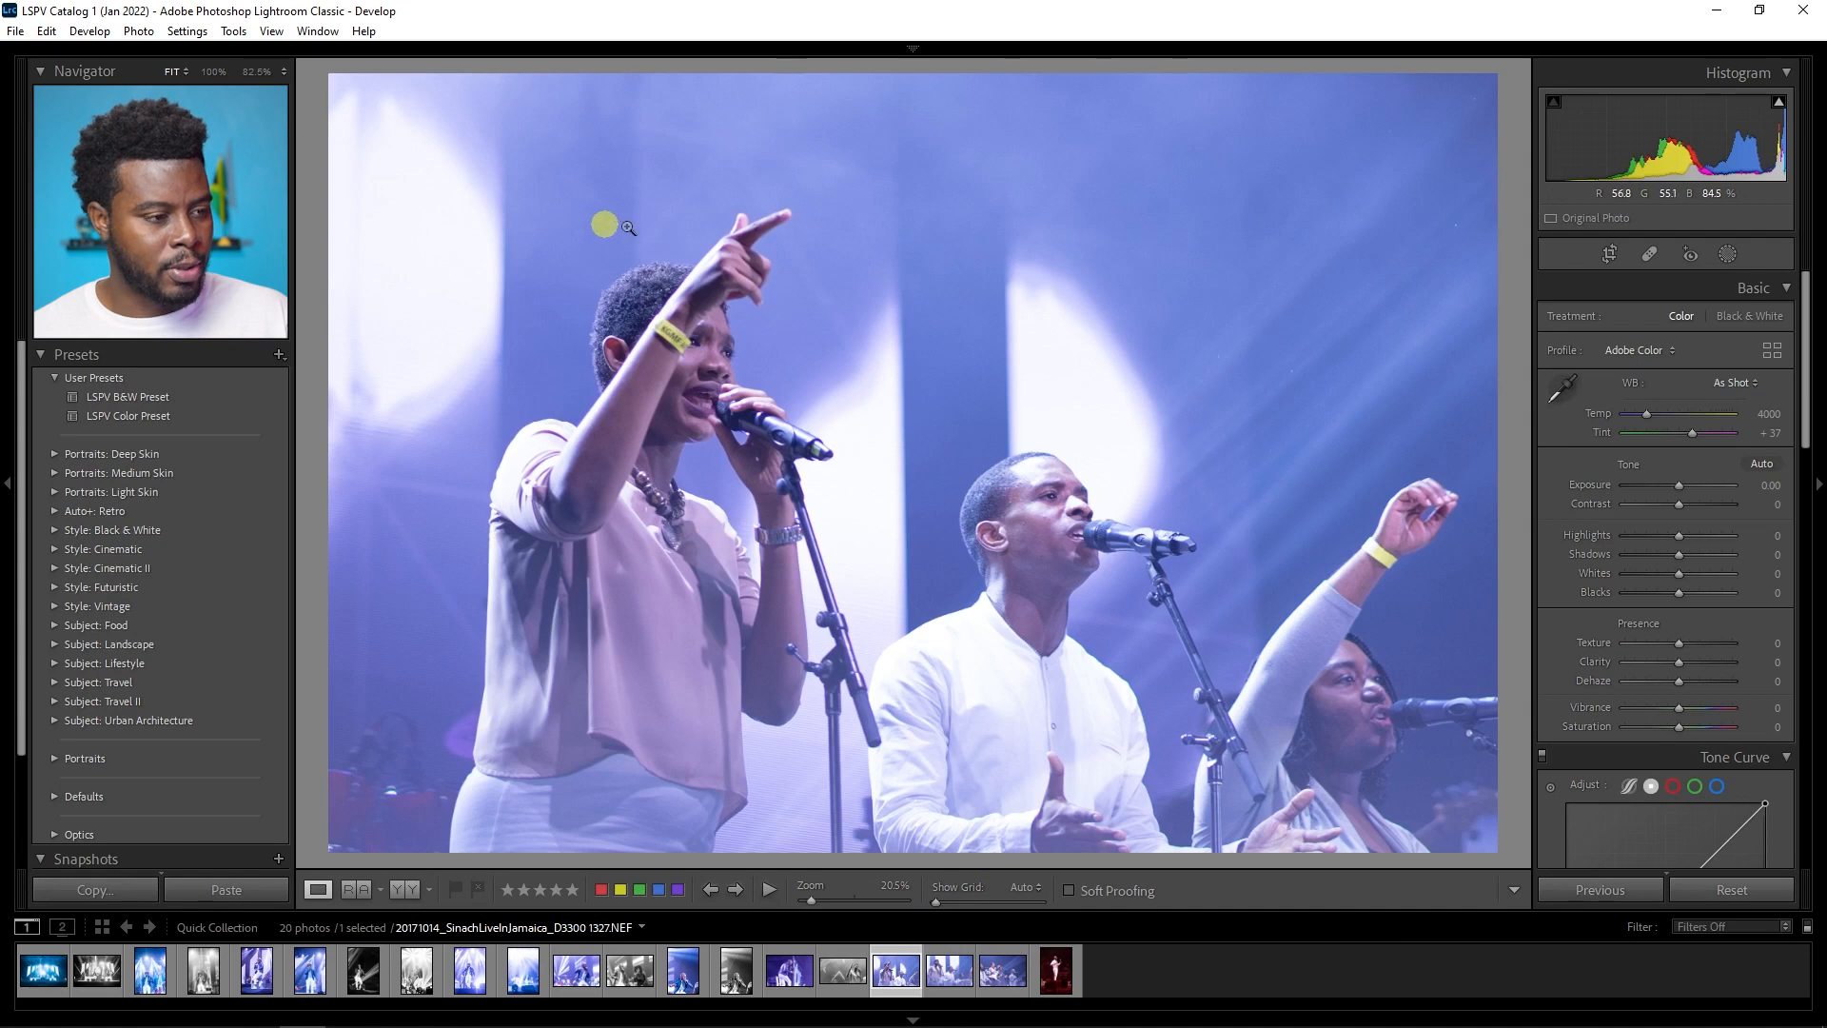
key("Right")
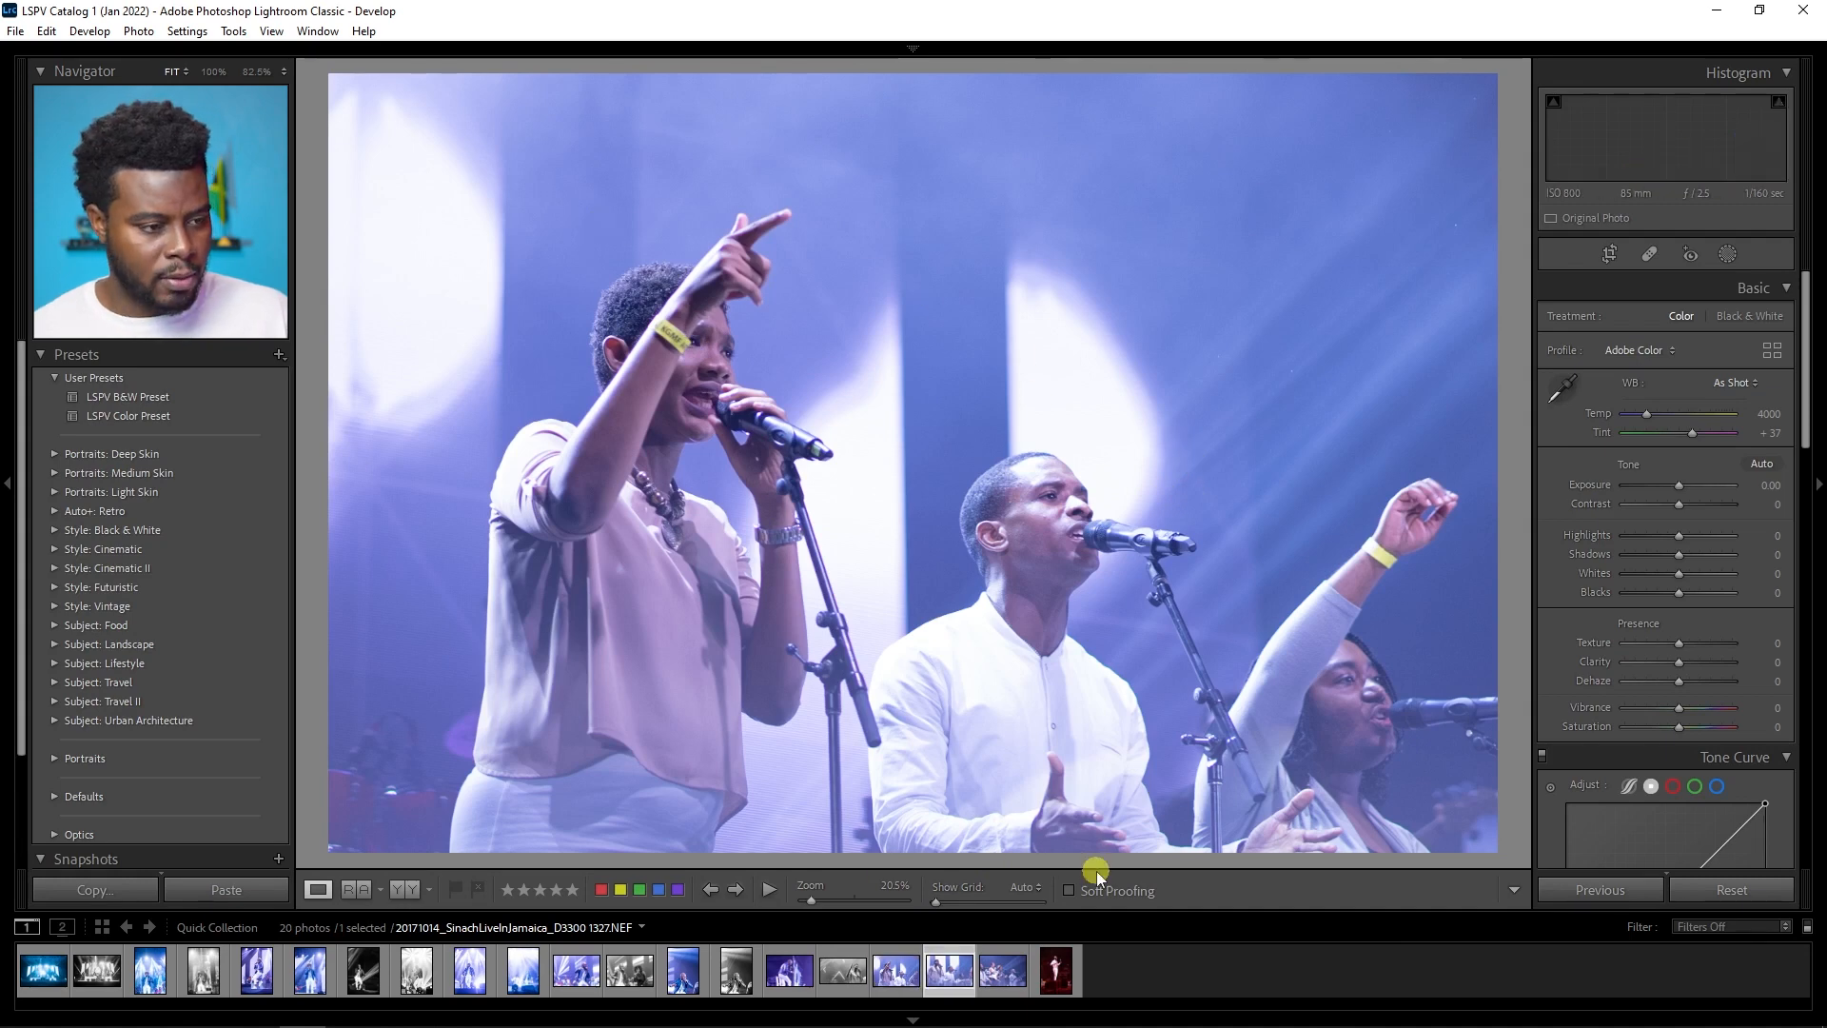
key("Left")
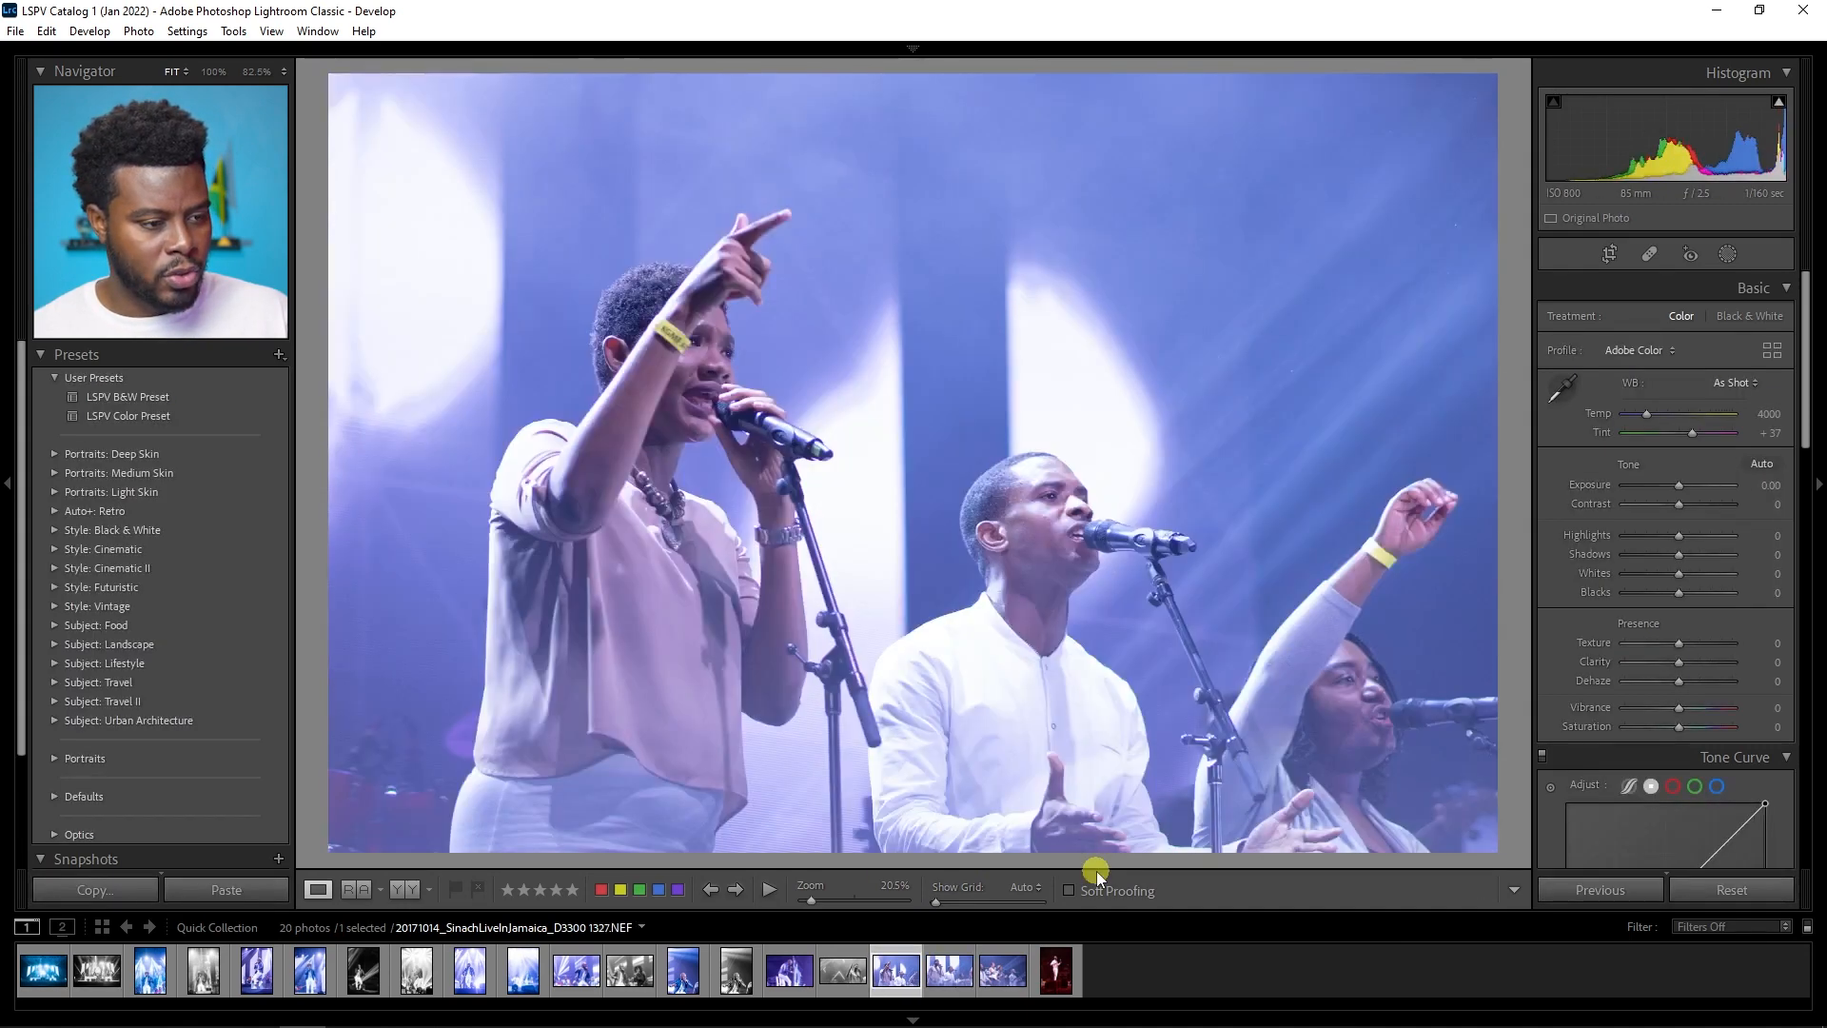
key("Right")
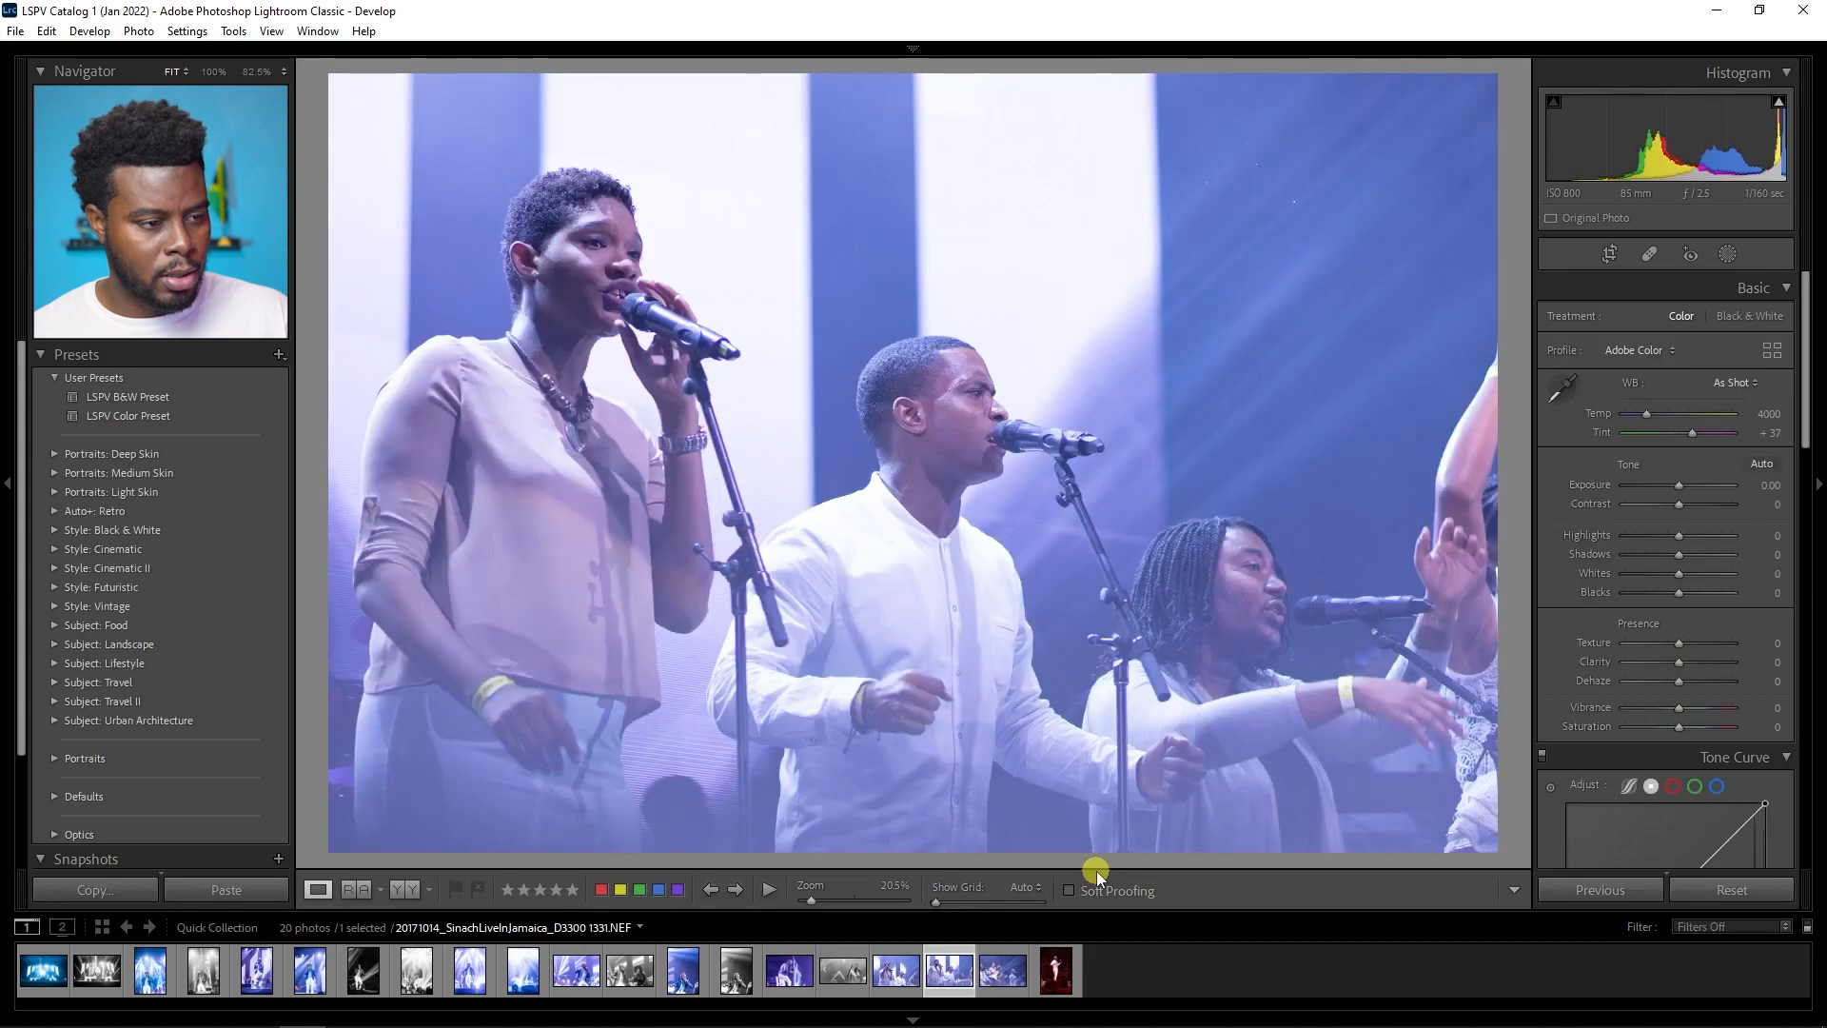
key("Left")
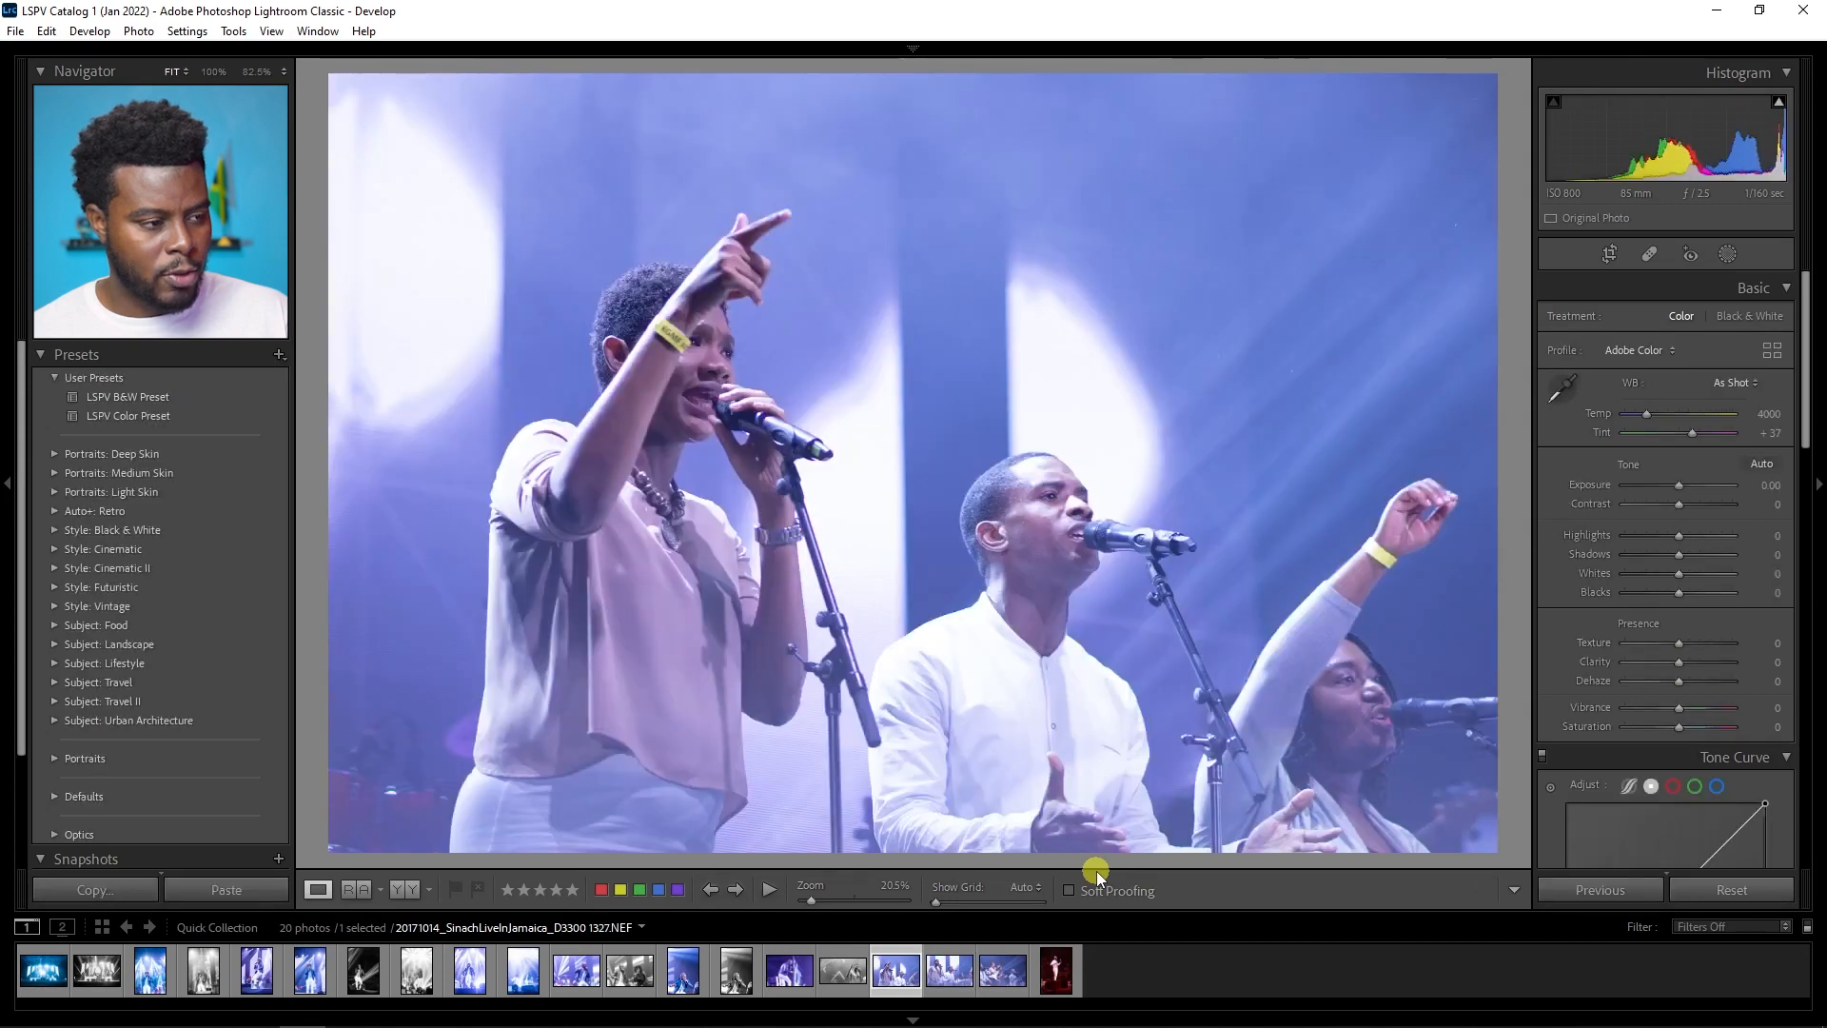
key("Right")
key("Left")
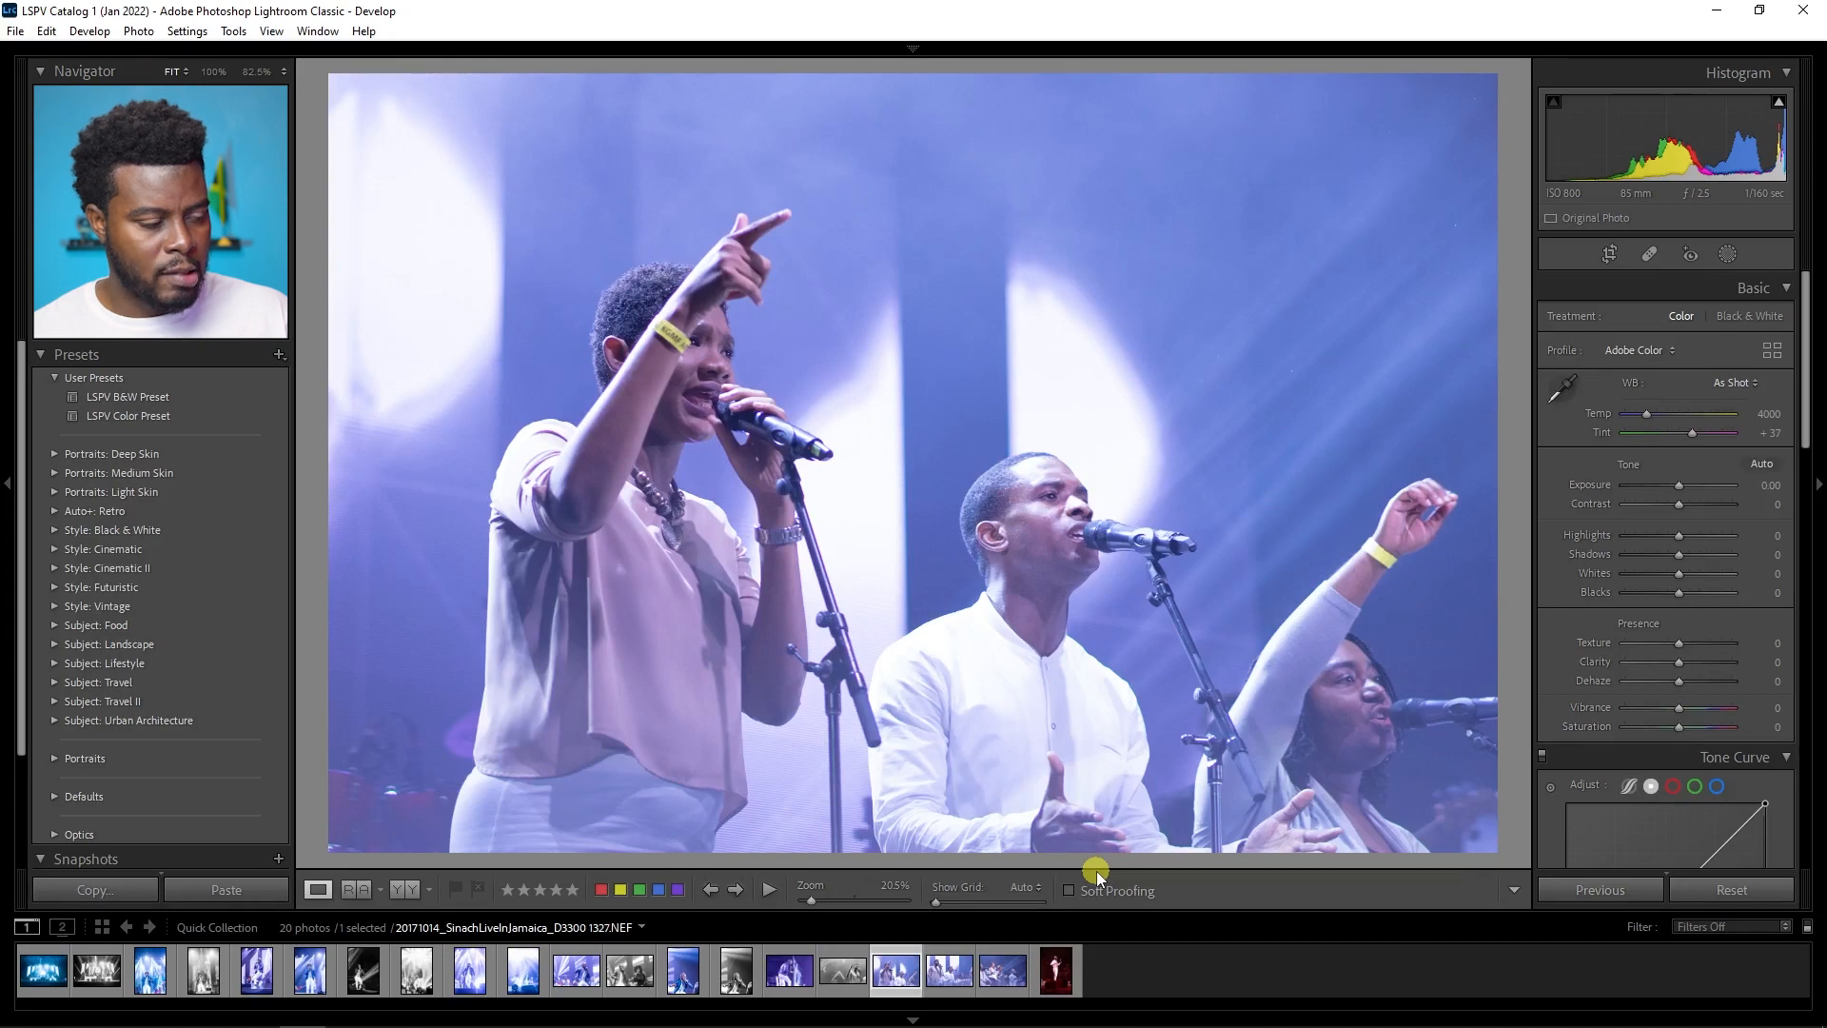
key("Right")
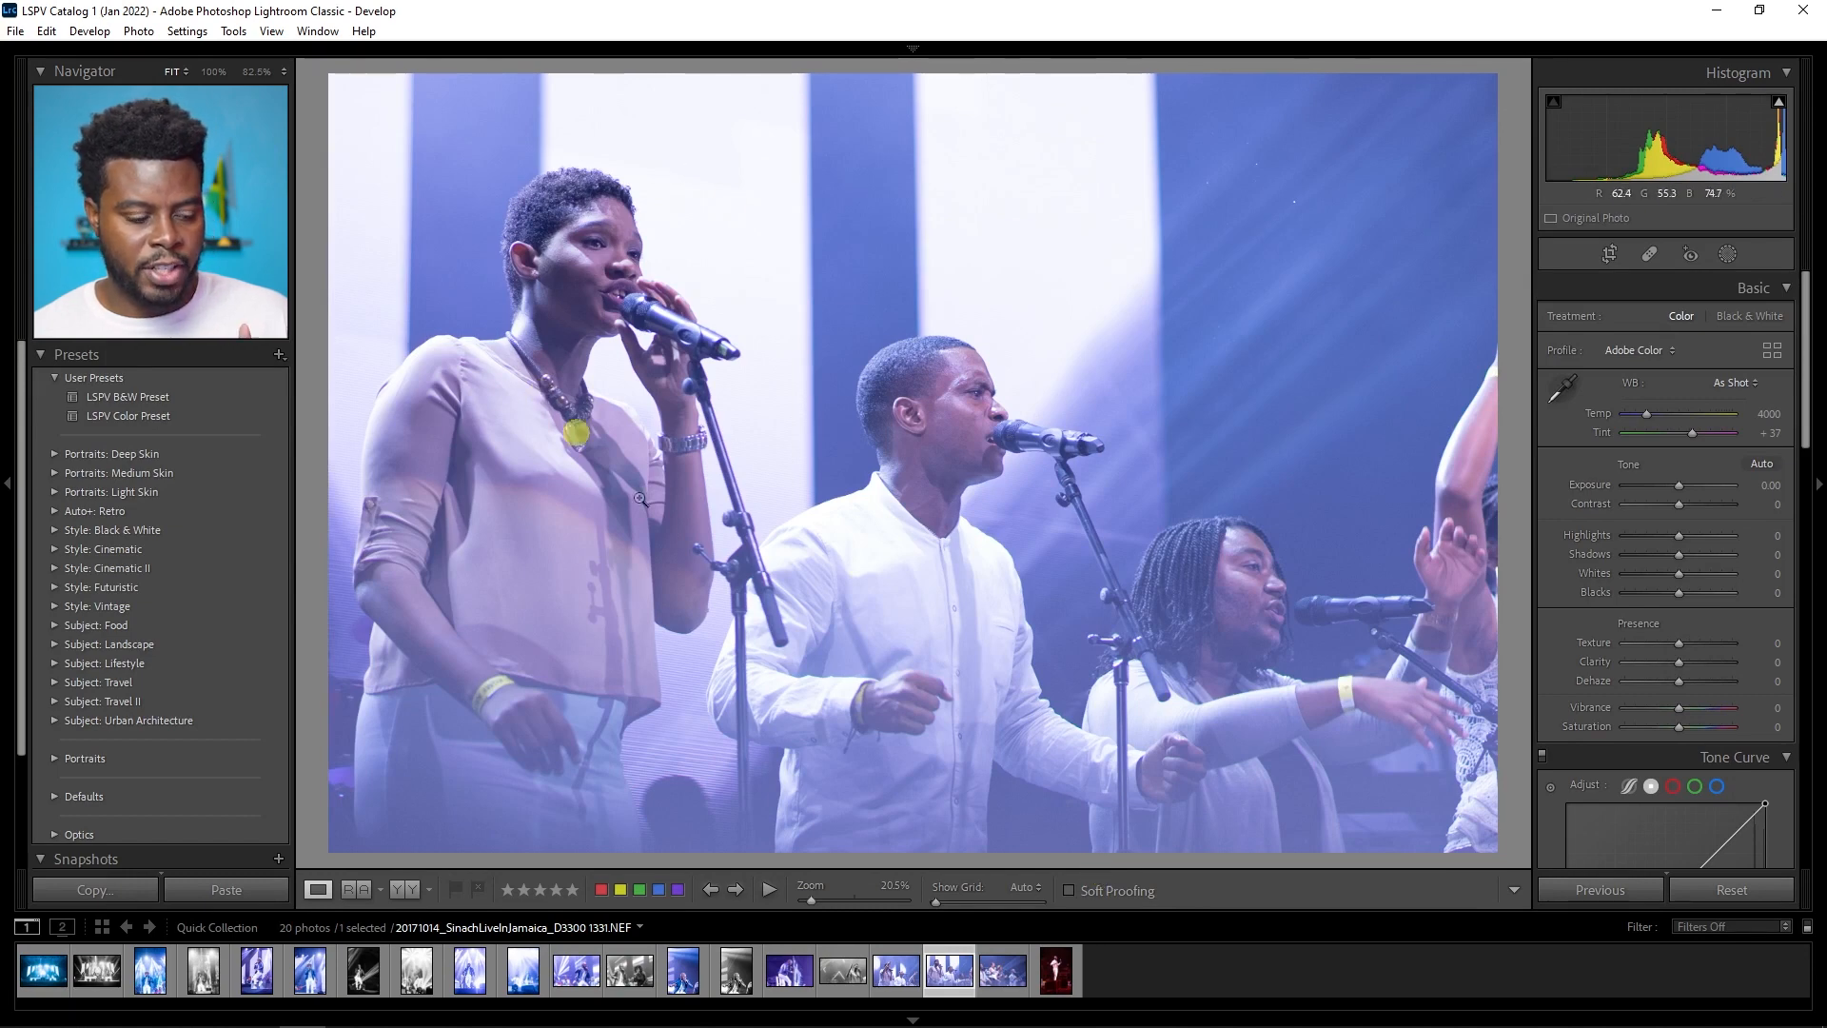
key("Left")
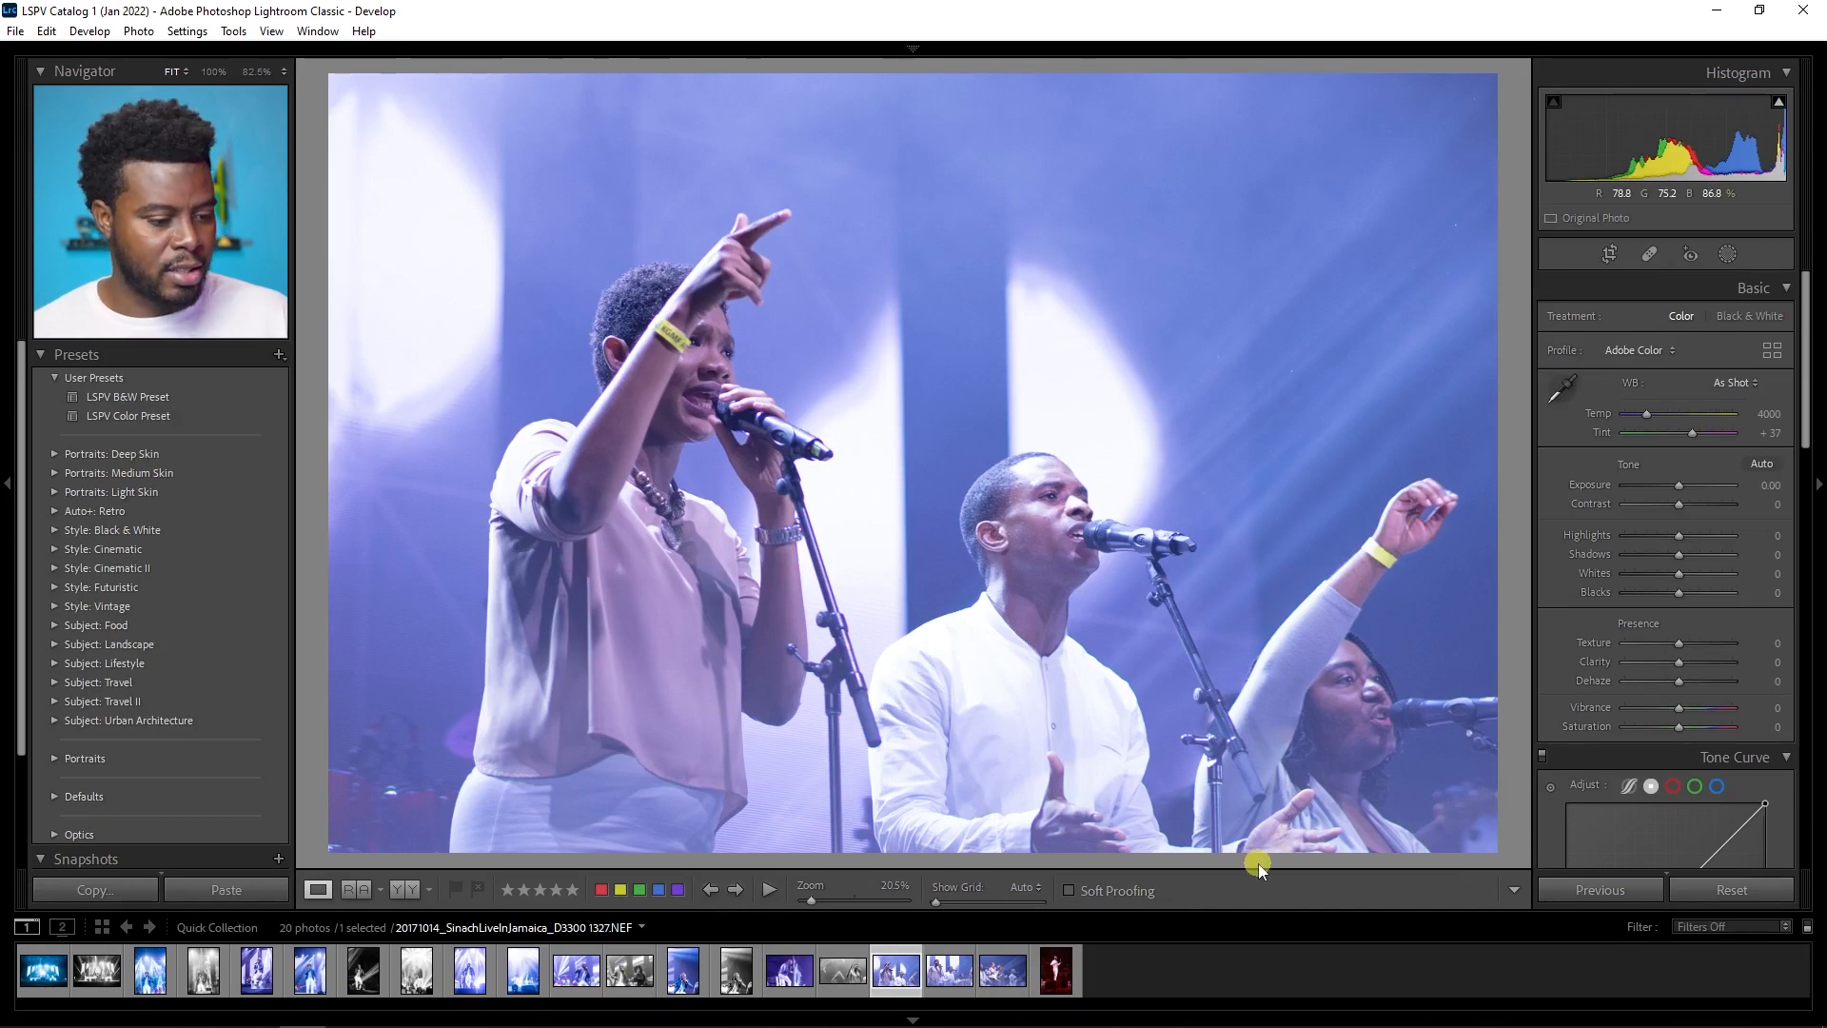
key("b")
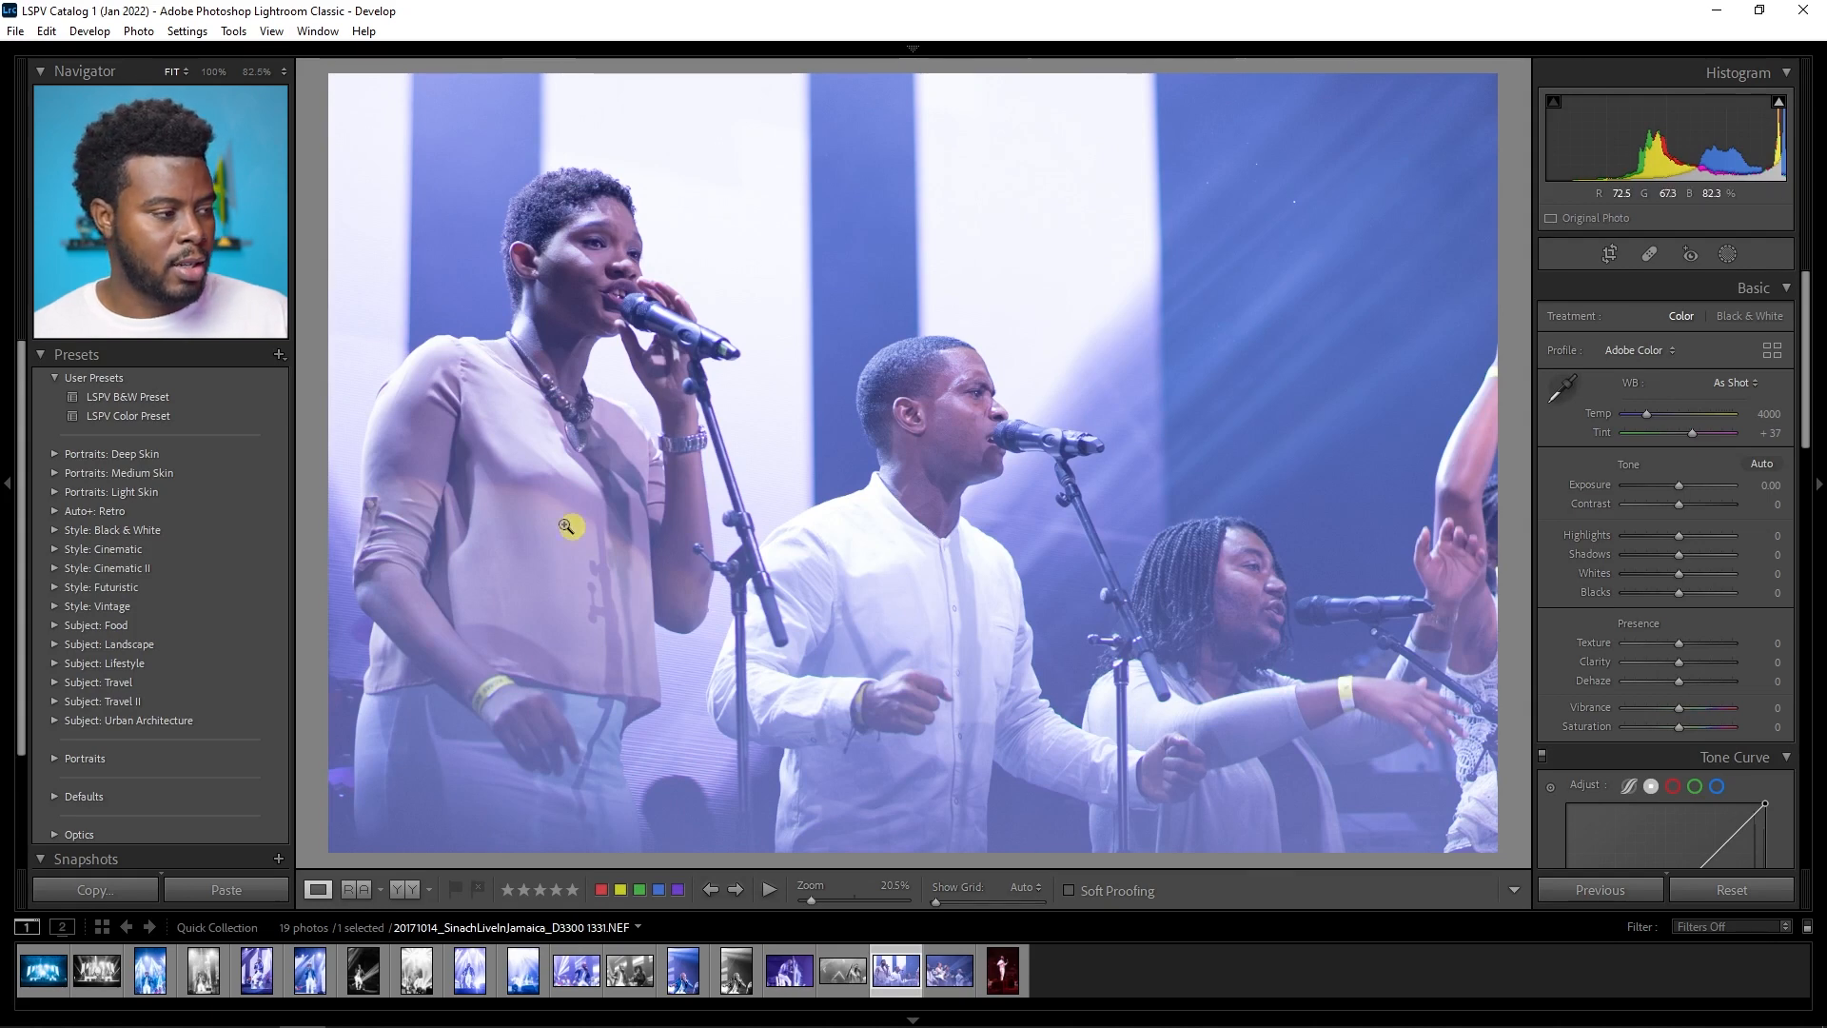
Step: Apply the LSPV Color Preset to photo 1331.NEF and set its Exposure to +0.30
left_click(200, 419)
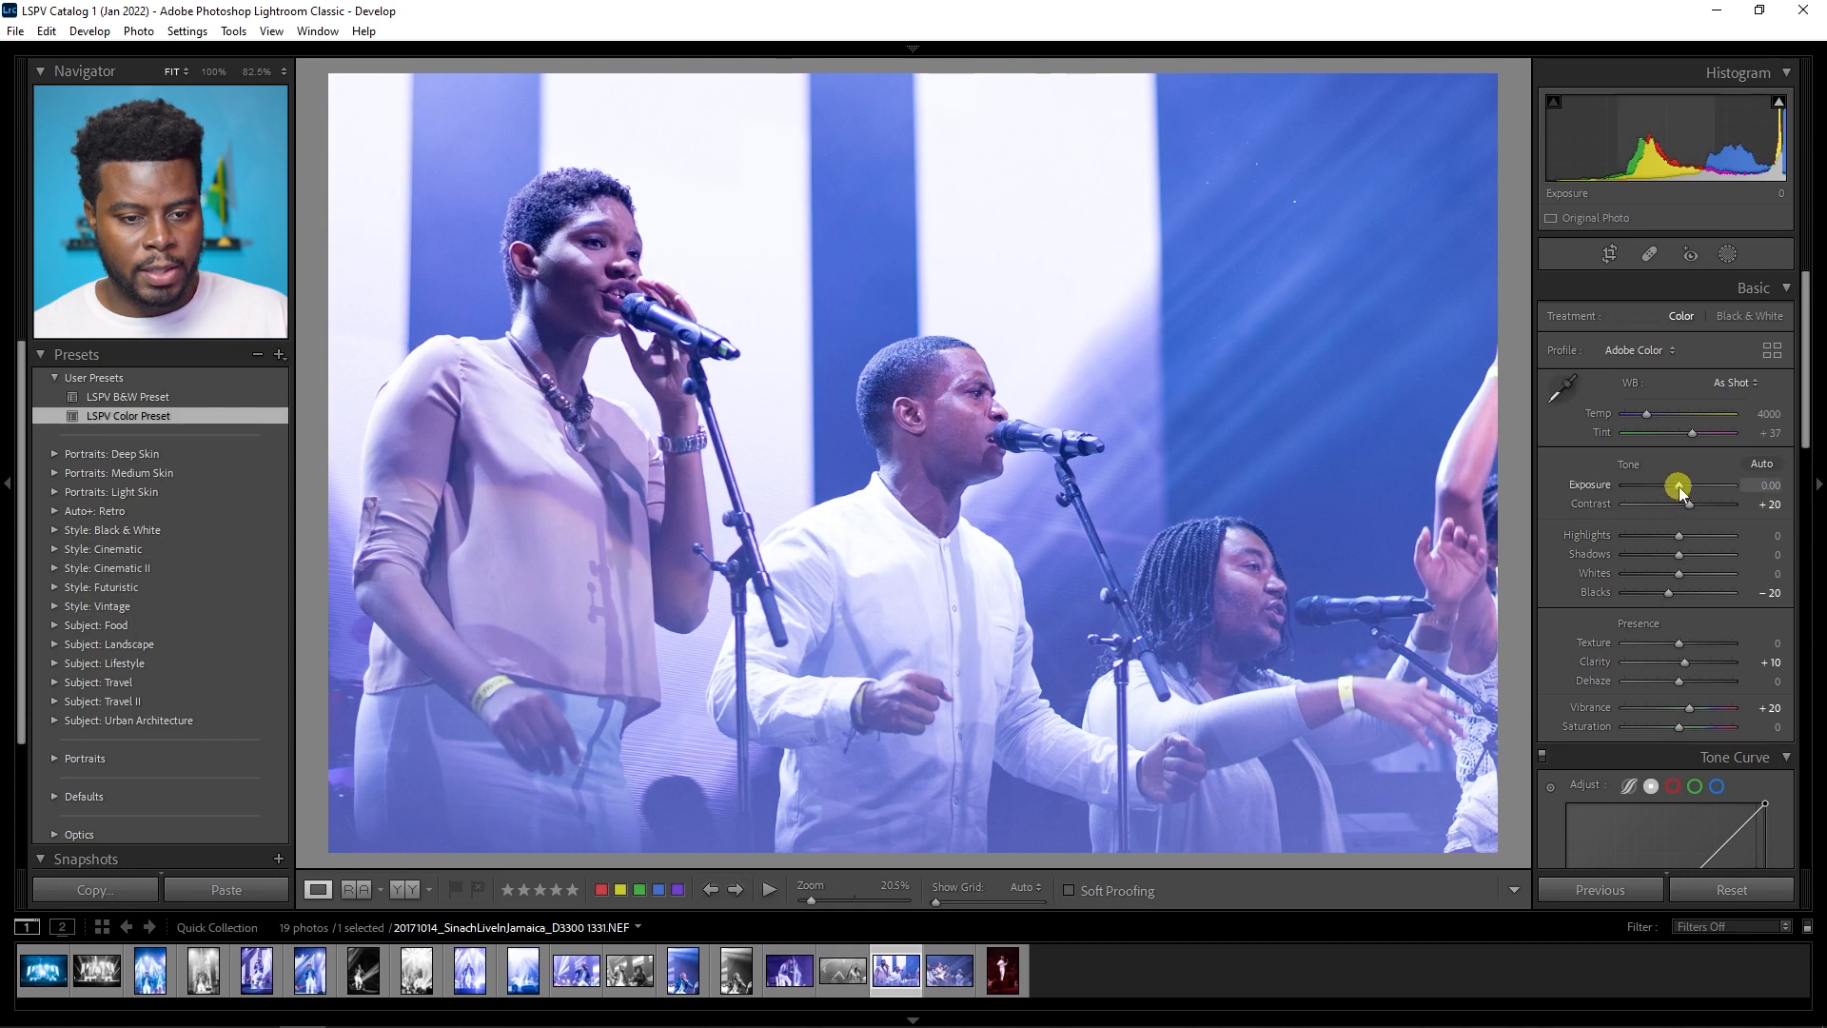
key("Up")
key("Up")
key("Up")
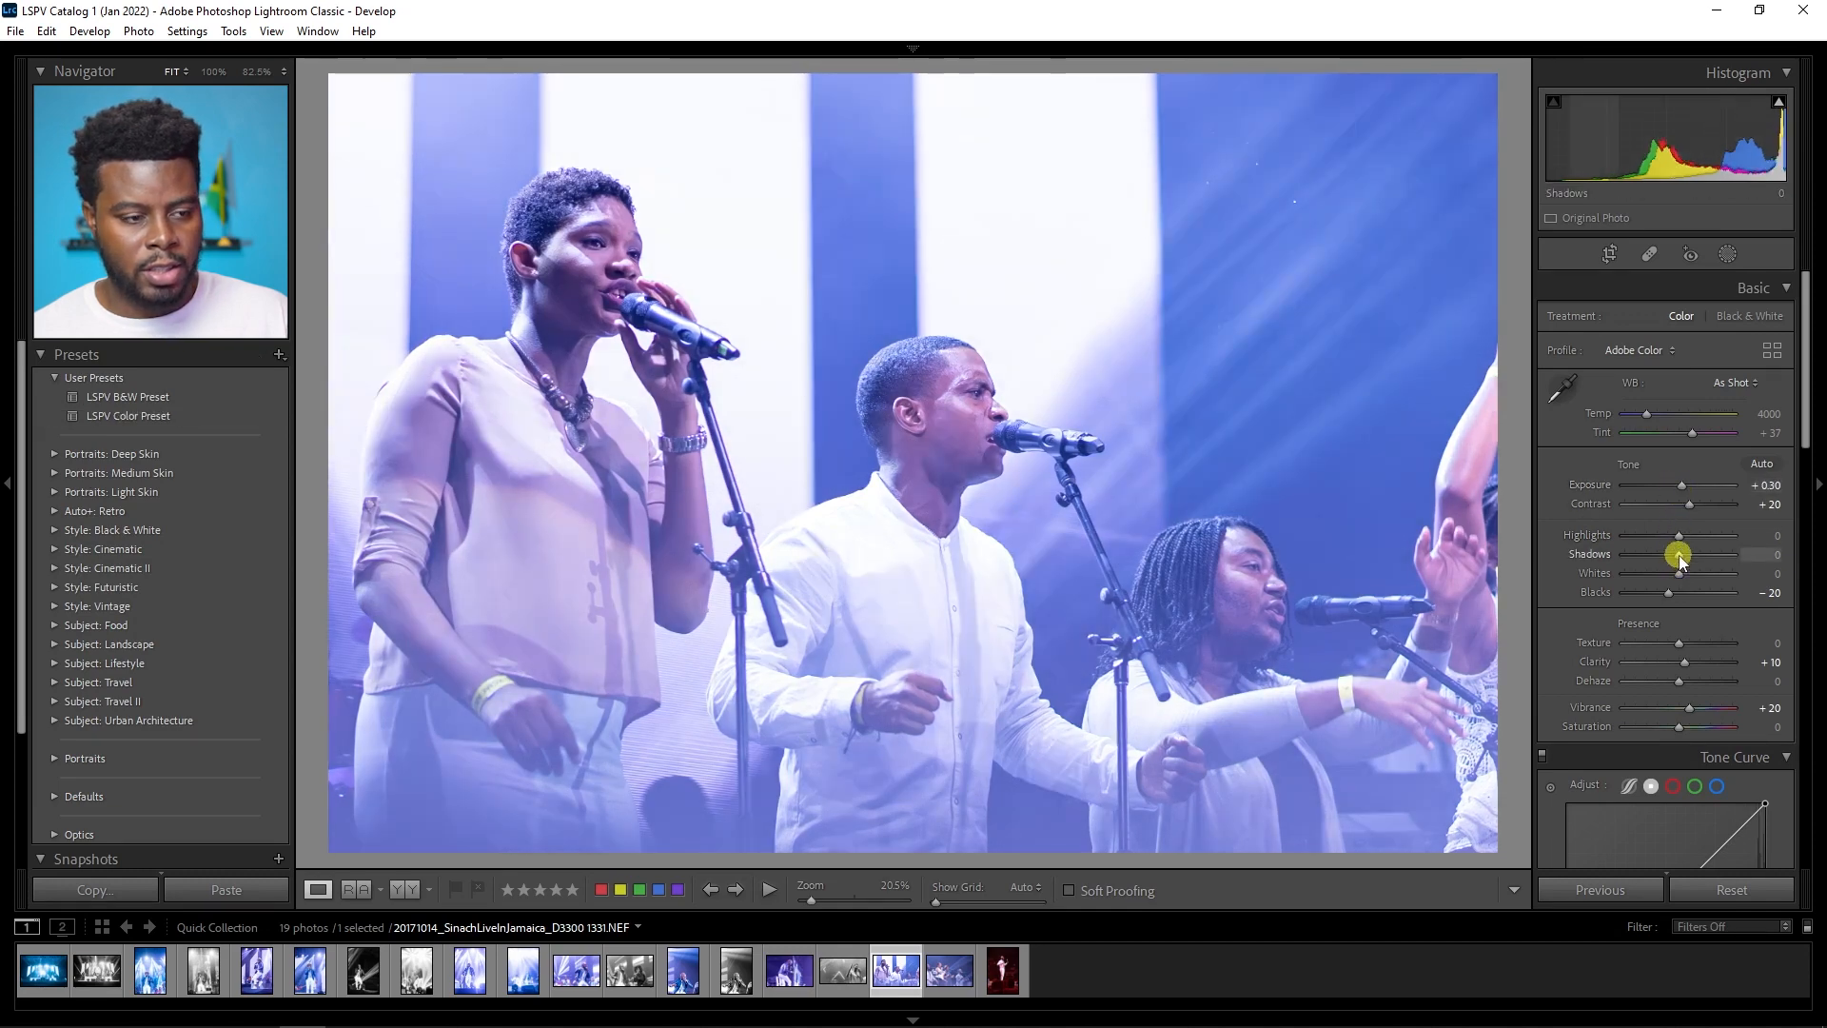
Step: Set Shadows to +25 and Highlights to −56 on photo 1331.NEF and check the edit in the before and after view
key("Up")
key("Up")
key("Up")
key("Up")
key("Up")
left_click_drag(1677, 536, 1651, 540)
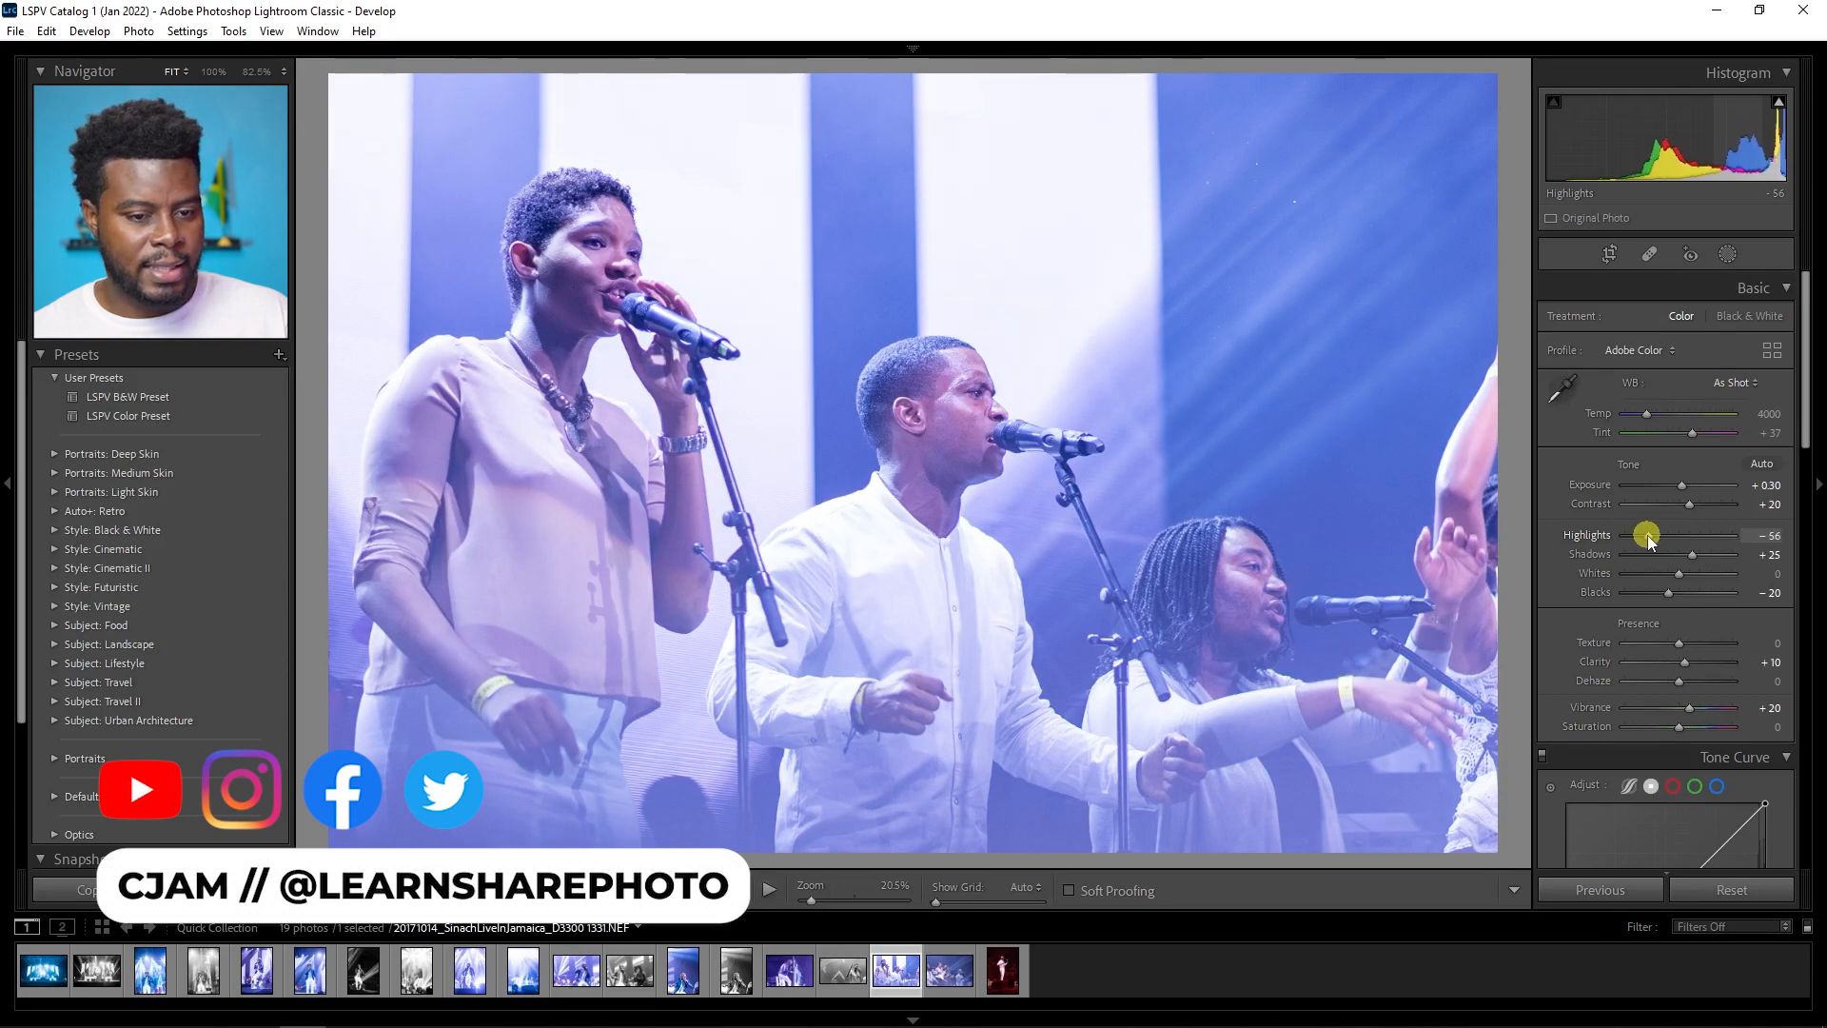
key("y")
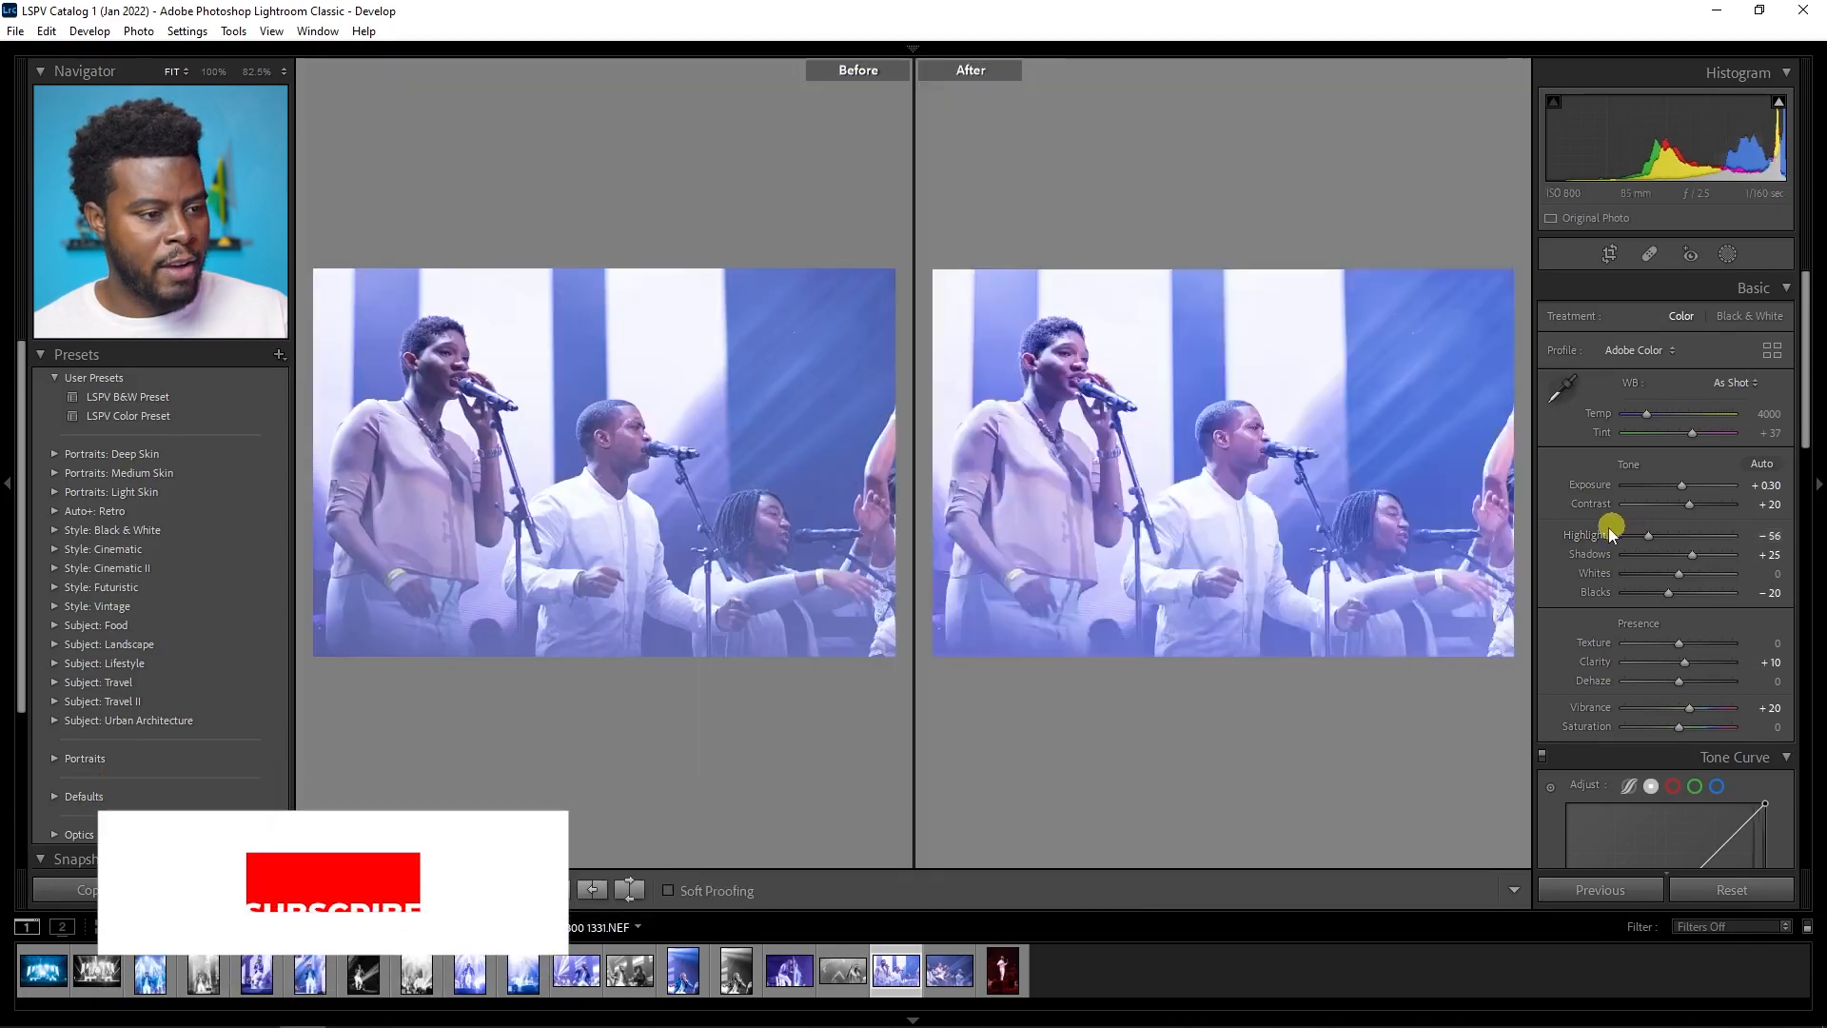
key("y")
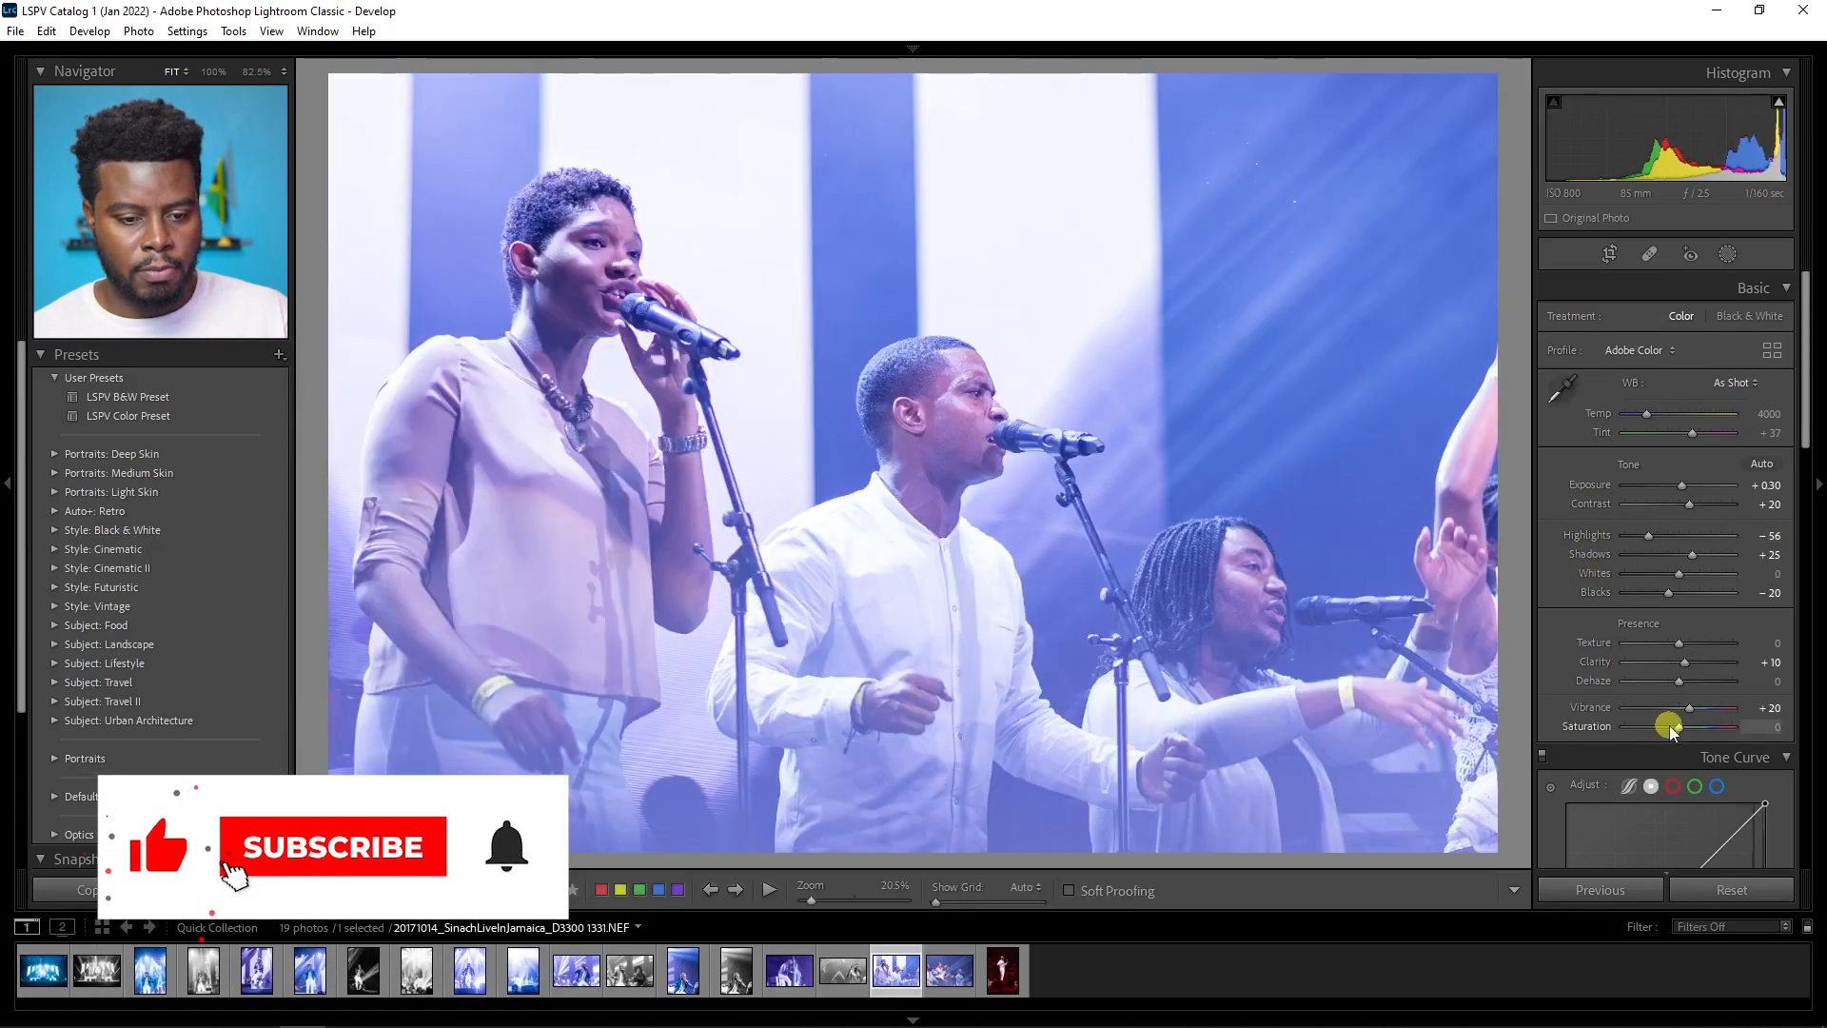
Step: Raise the Blue saturation of photo 1331.NEF to +33, then +57, checking each change in the before and after view
scroll(1673, 729, "down", 8)
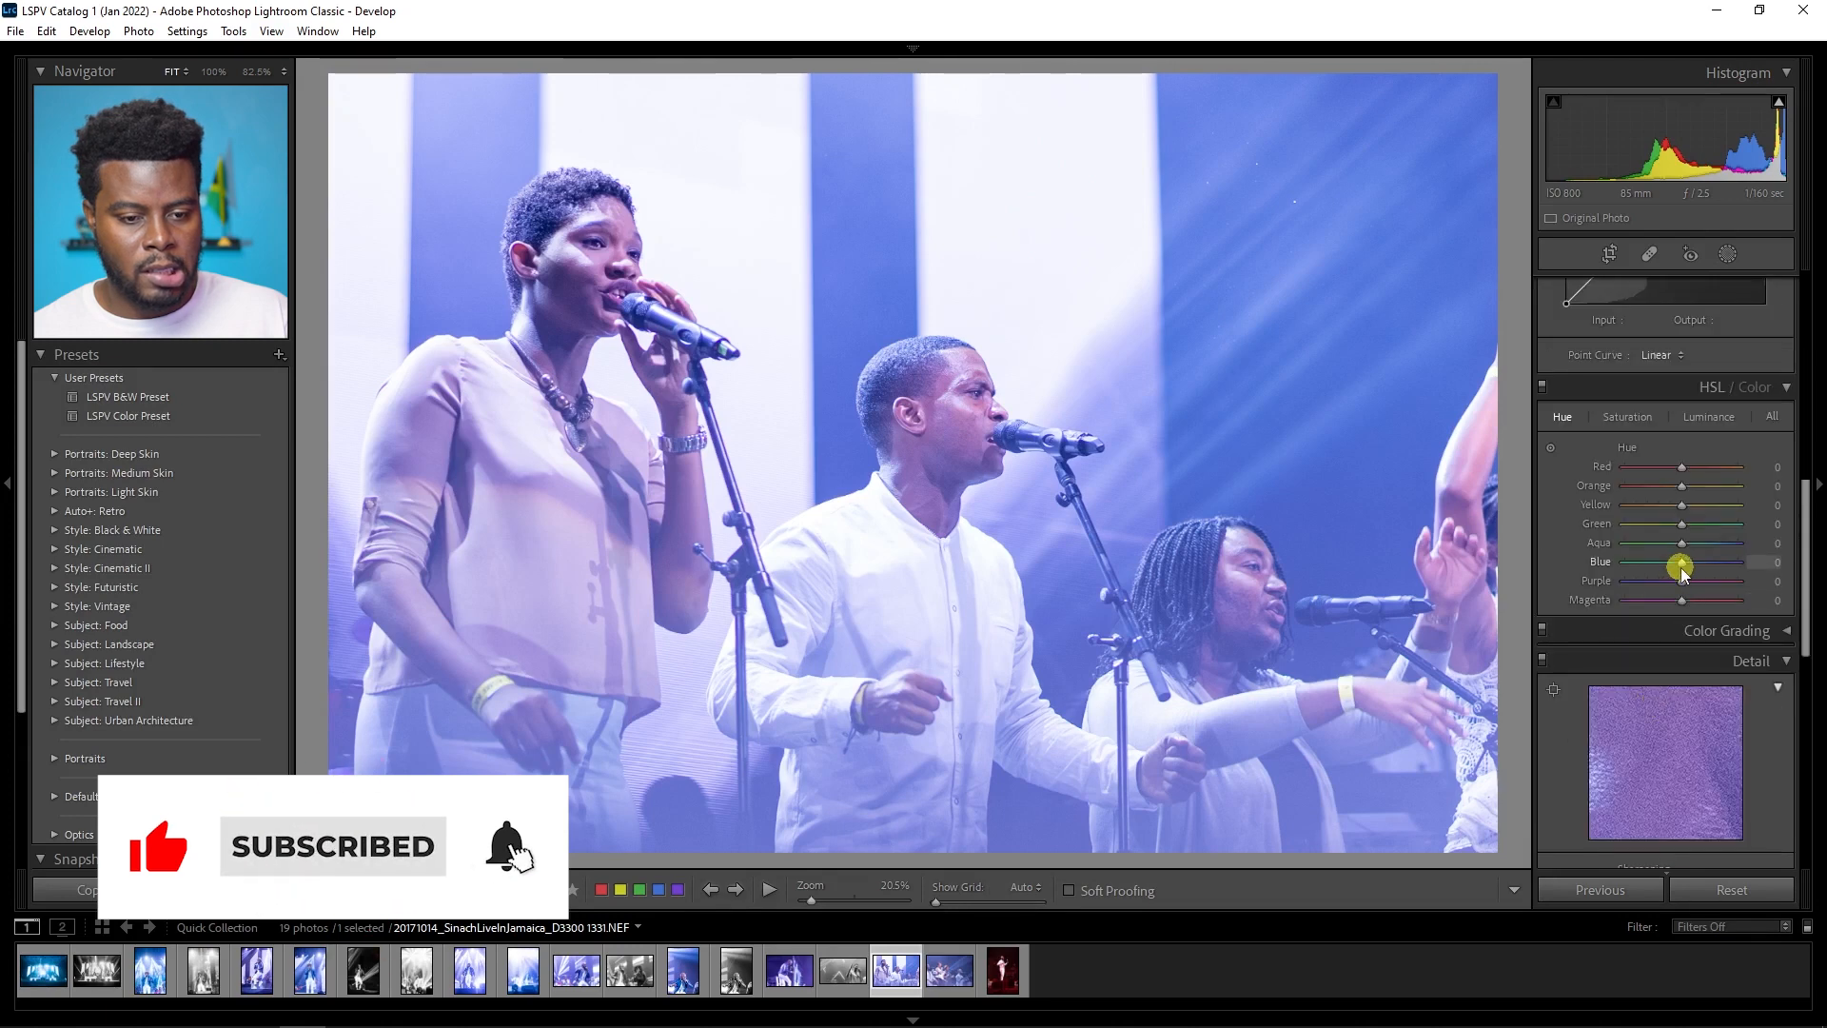
left_click(1628, 416)
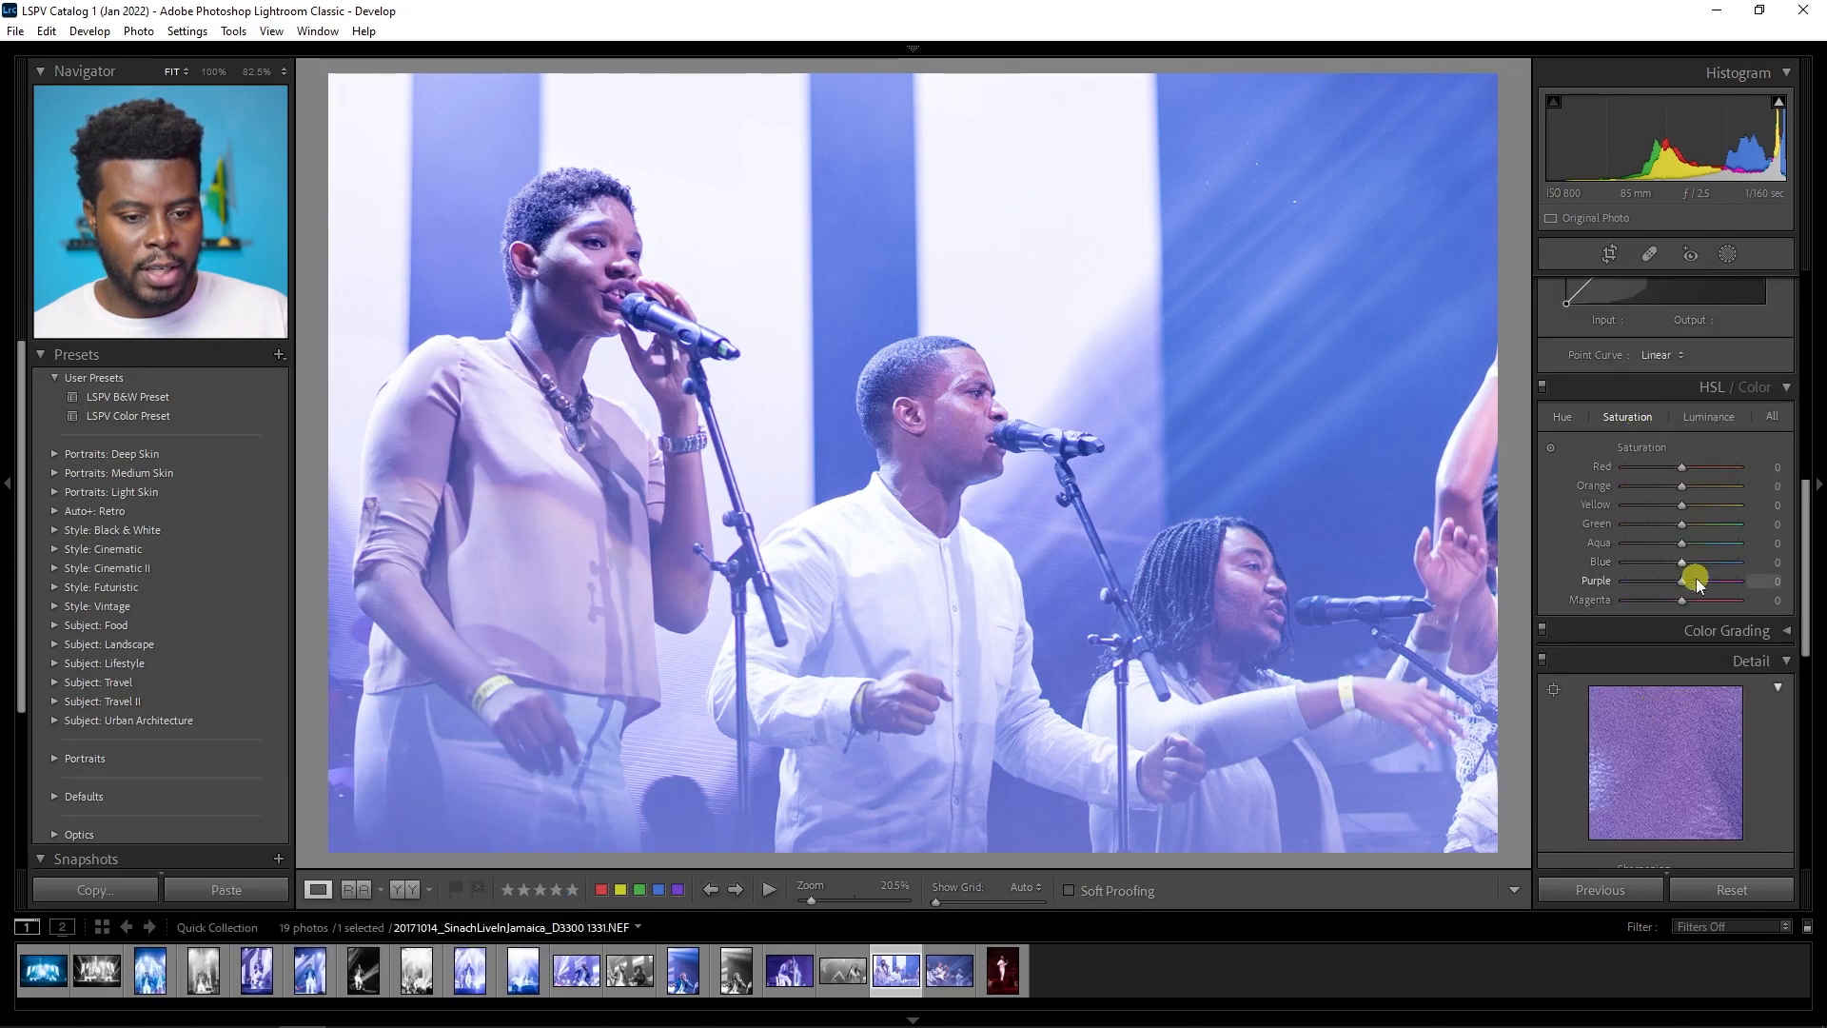
mouse_move(1684, 562)
left_mouse_down()
mouse_move(1765, 563)
mouse_move(1690, 576)
mouse_move(1704, 572)
left_mouse_up()
key("y")
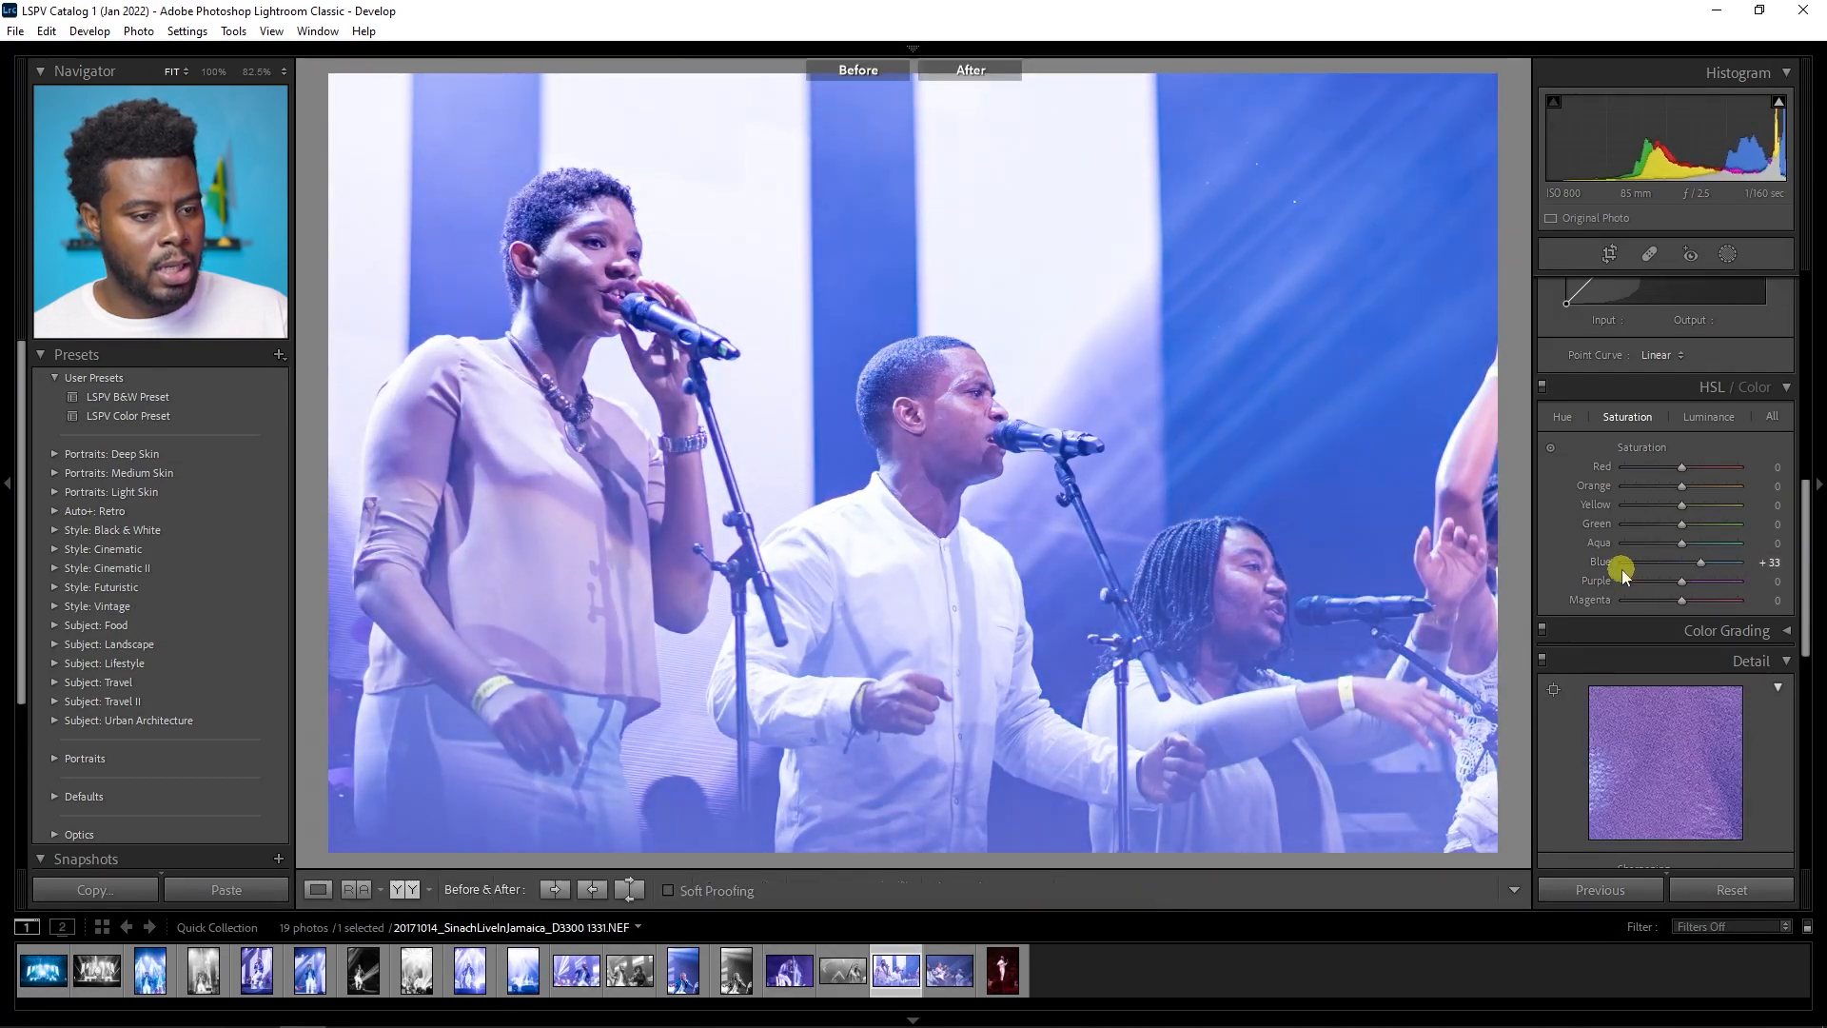
key("y")
left_click_drag(1703, 563, 1715, 562)
key("y")
key("y")
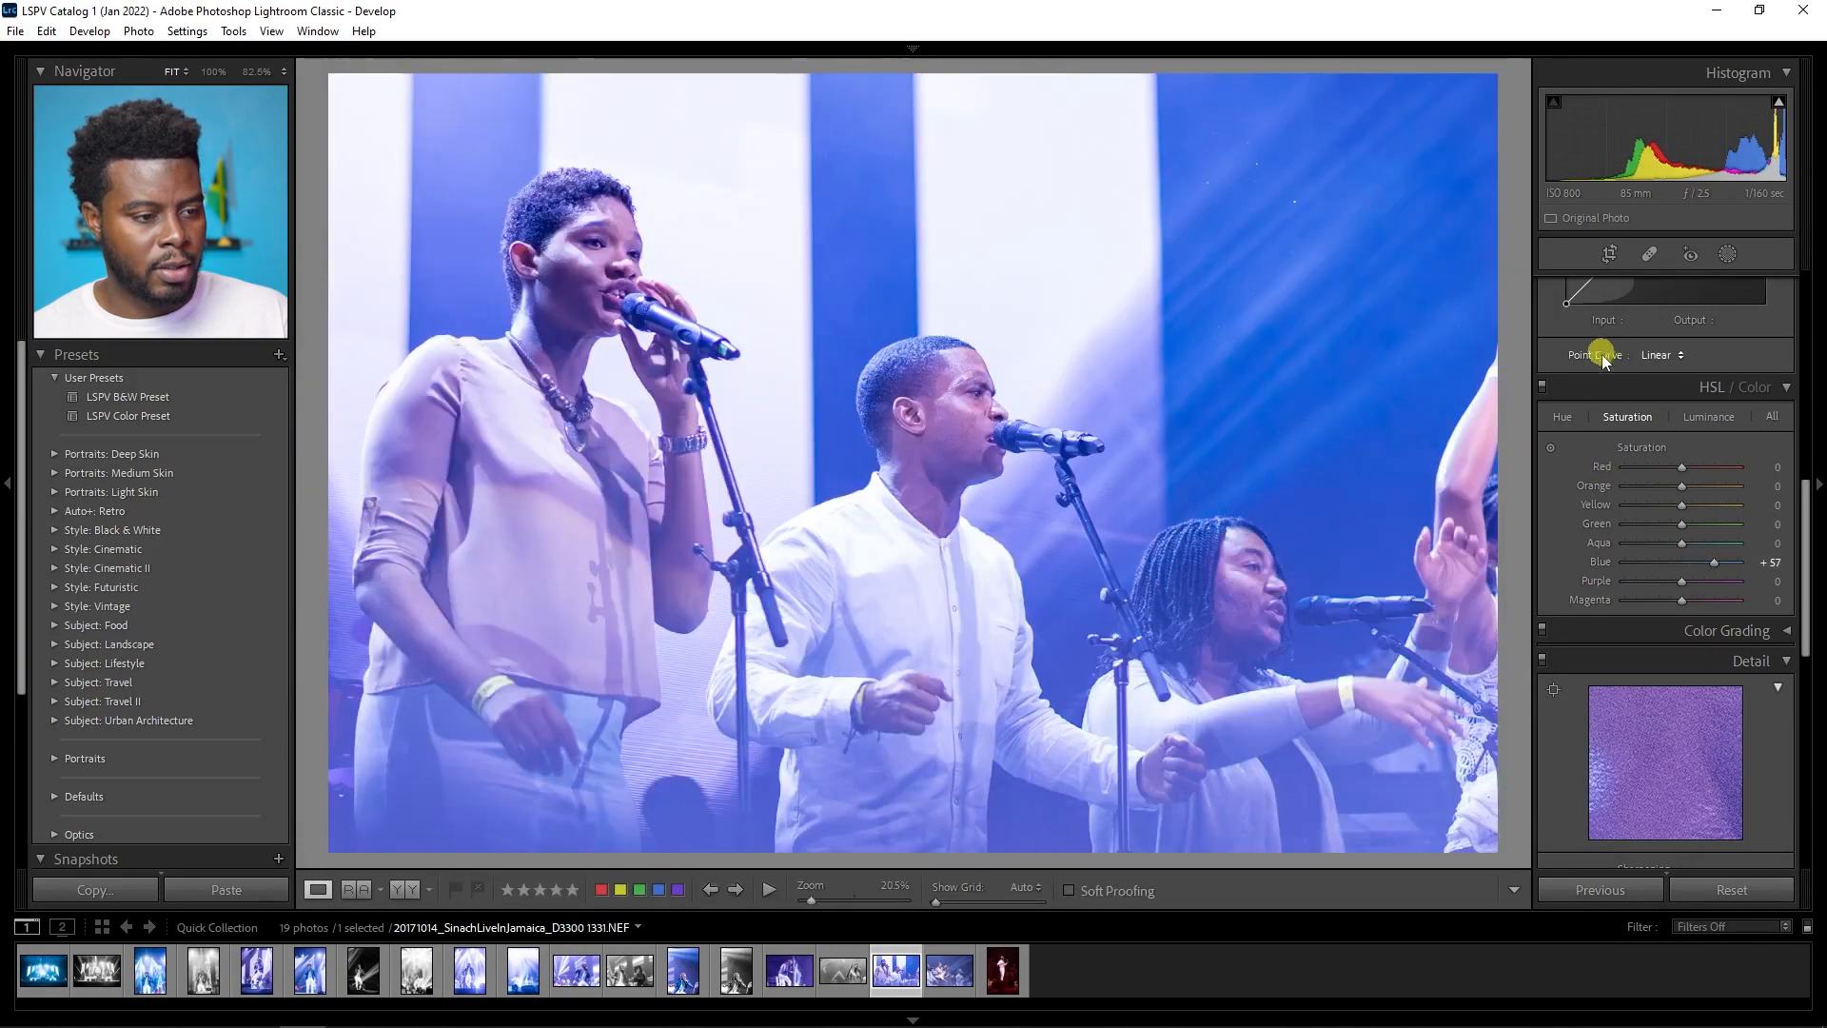
Step: Set Exposure to +0.40 on photo 1331.NEF and compare the edit with the original in the before and after view
scroll(1644, 579, "up", 10)
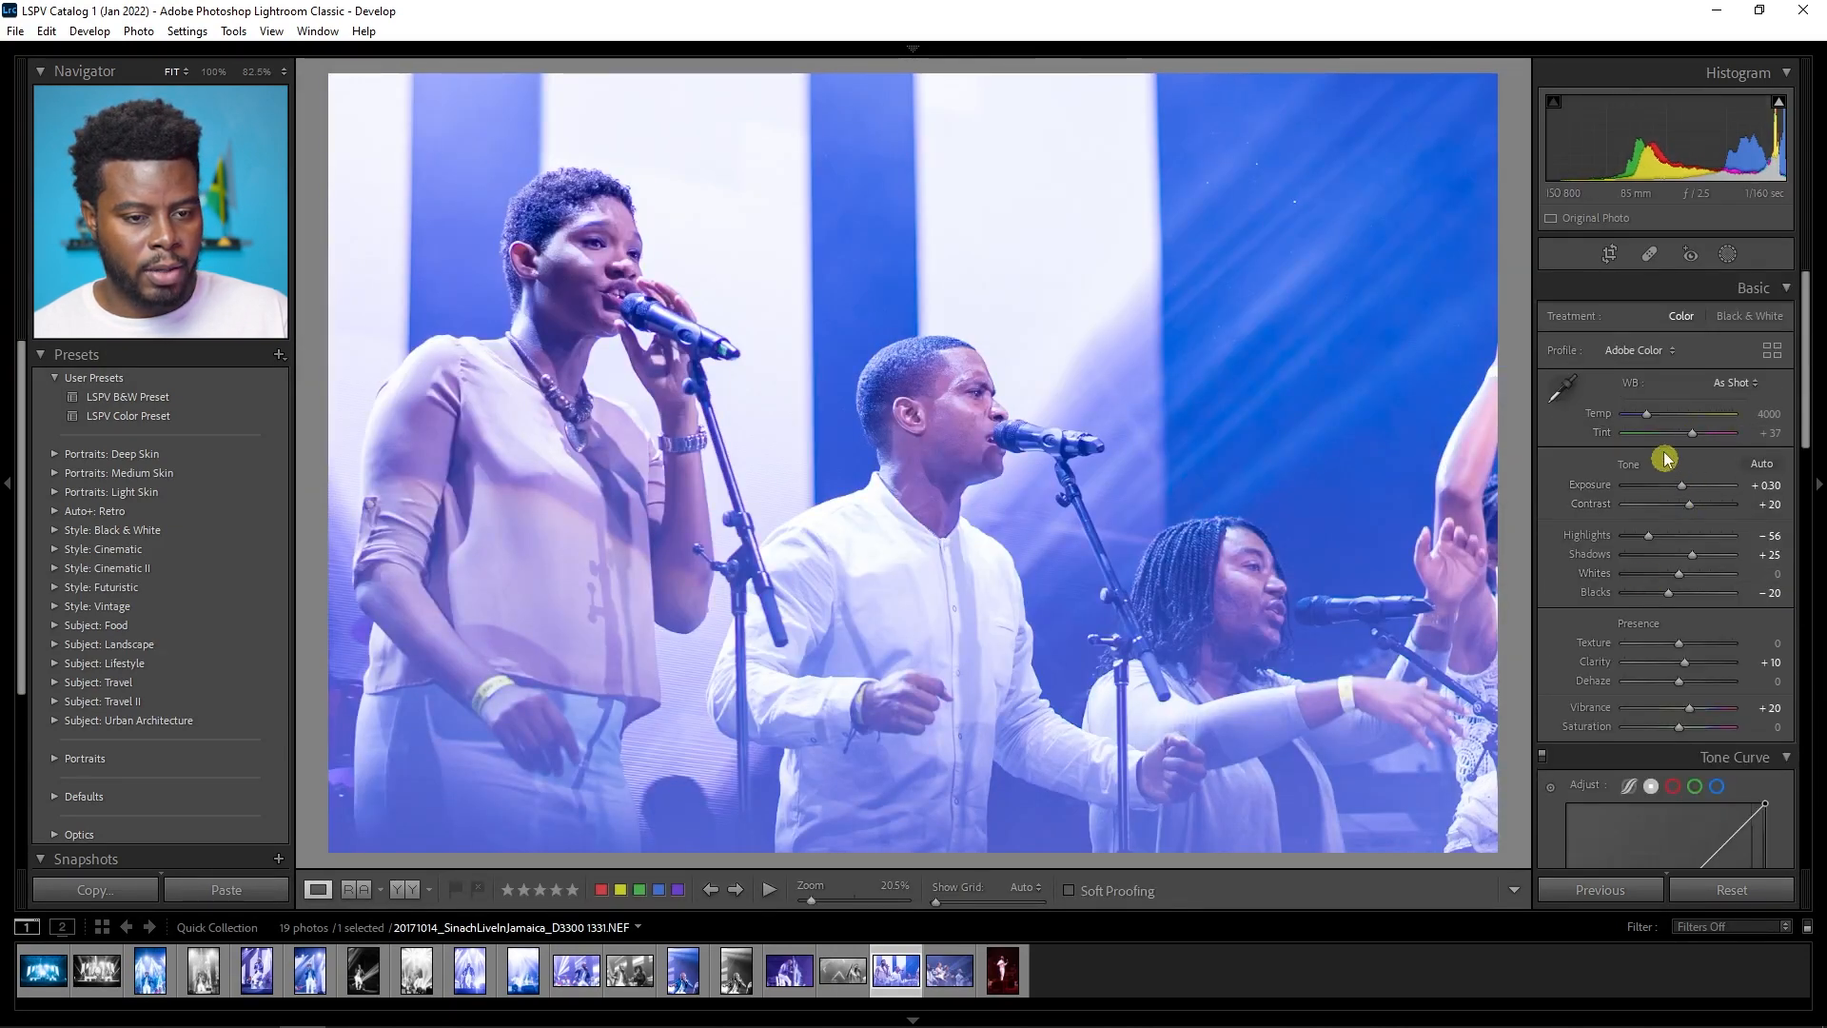
key("y")
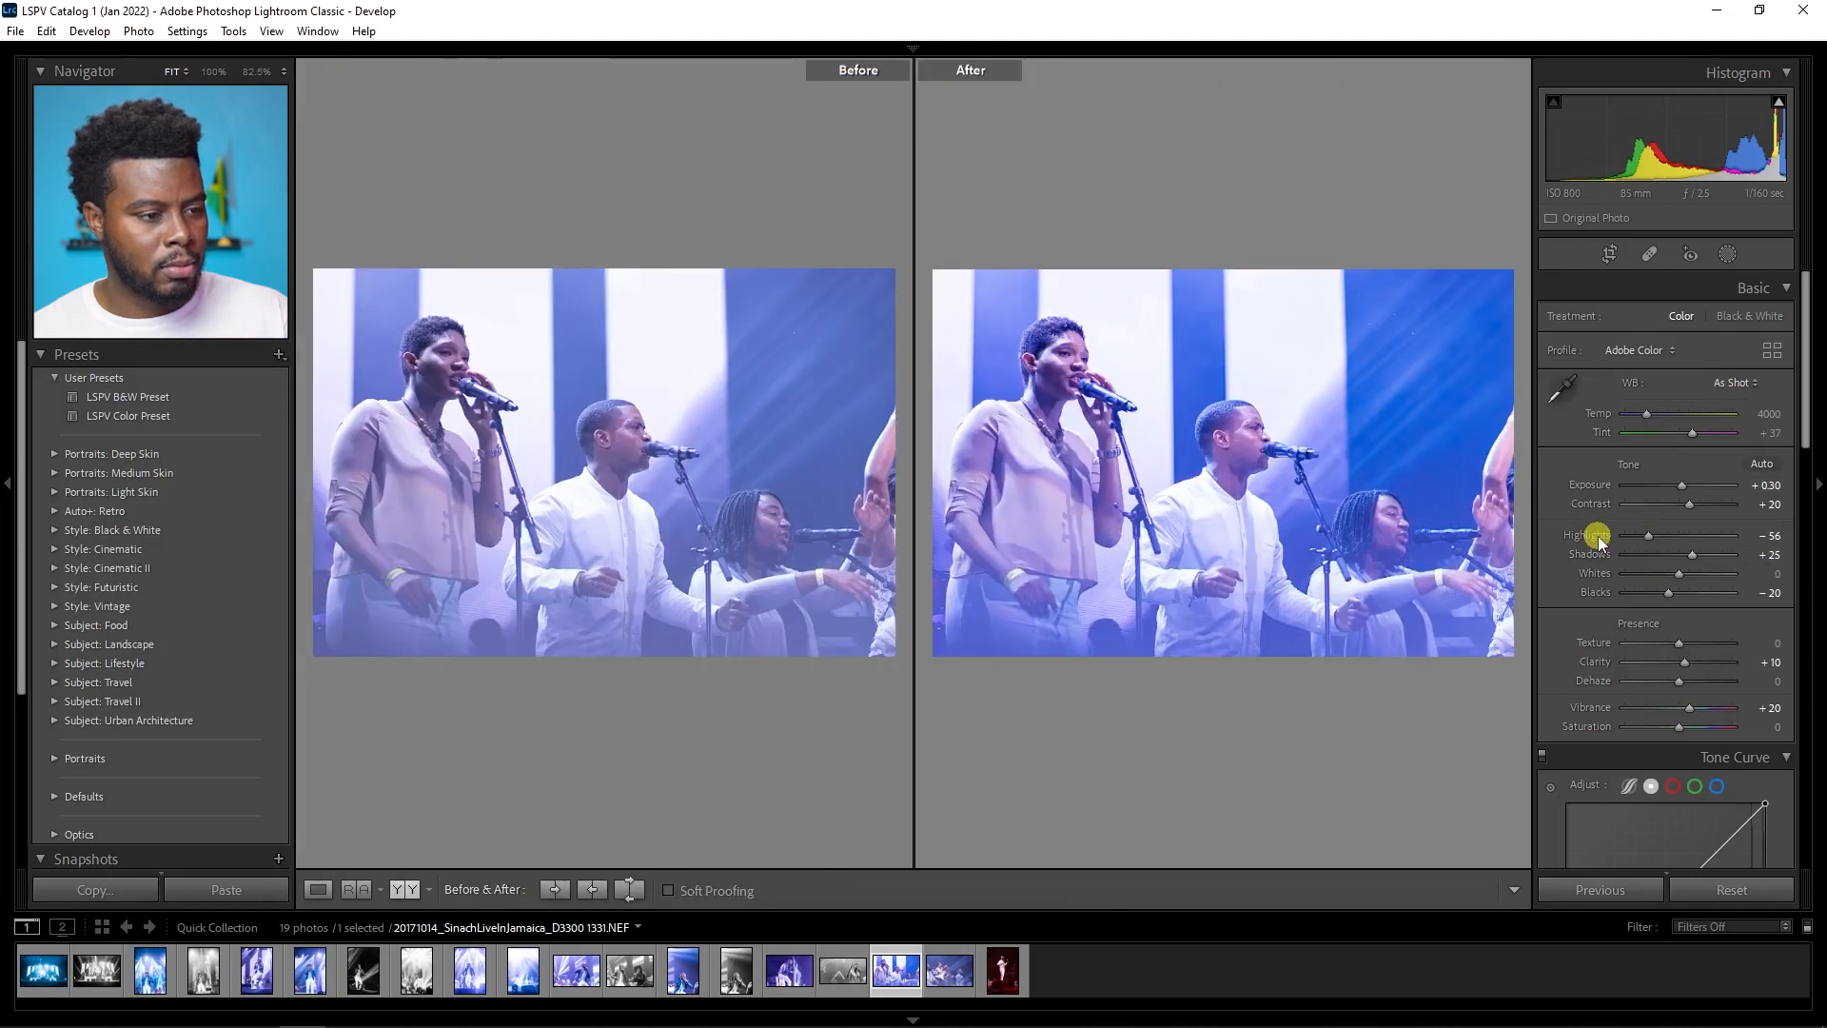
key("y")
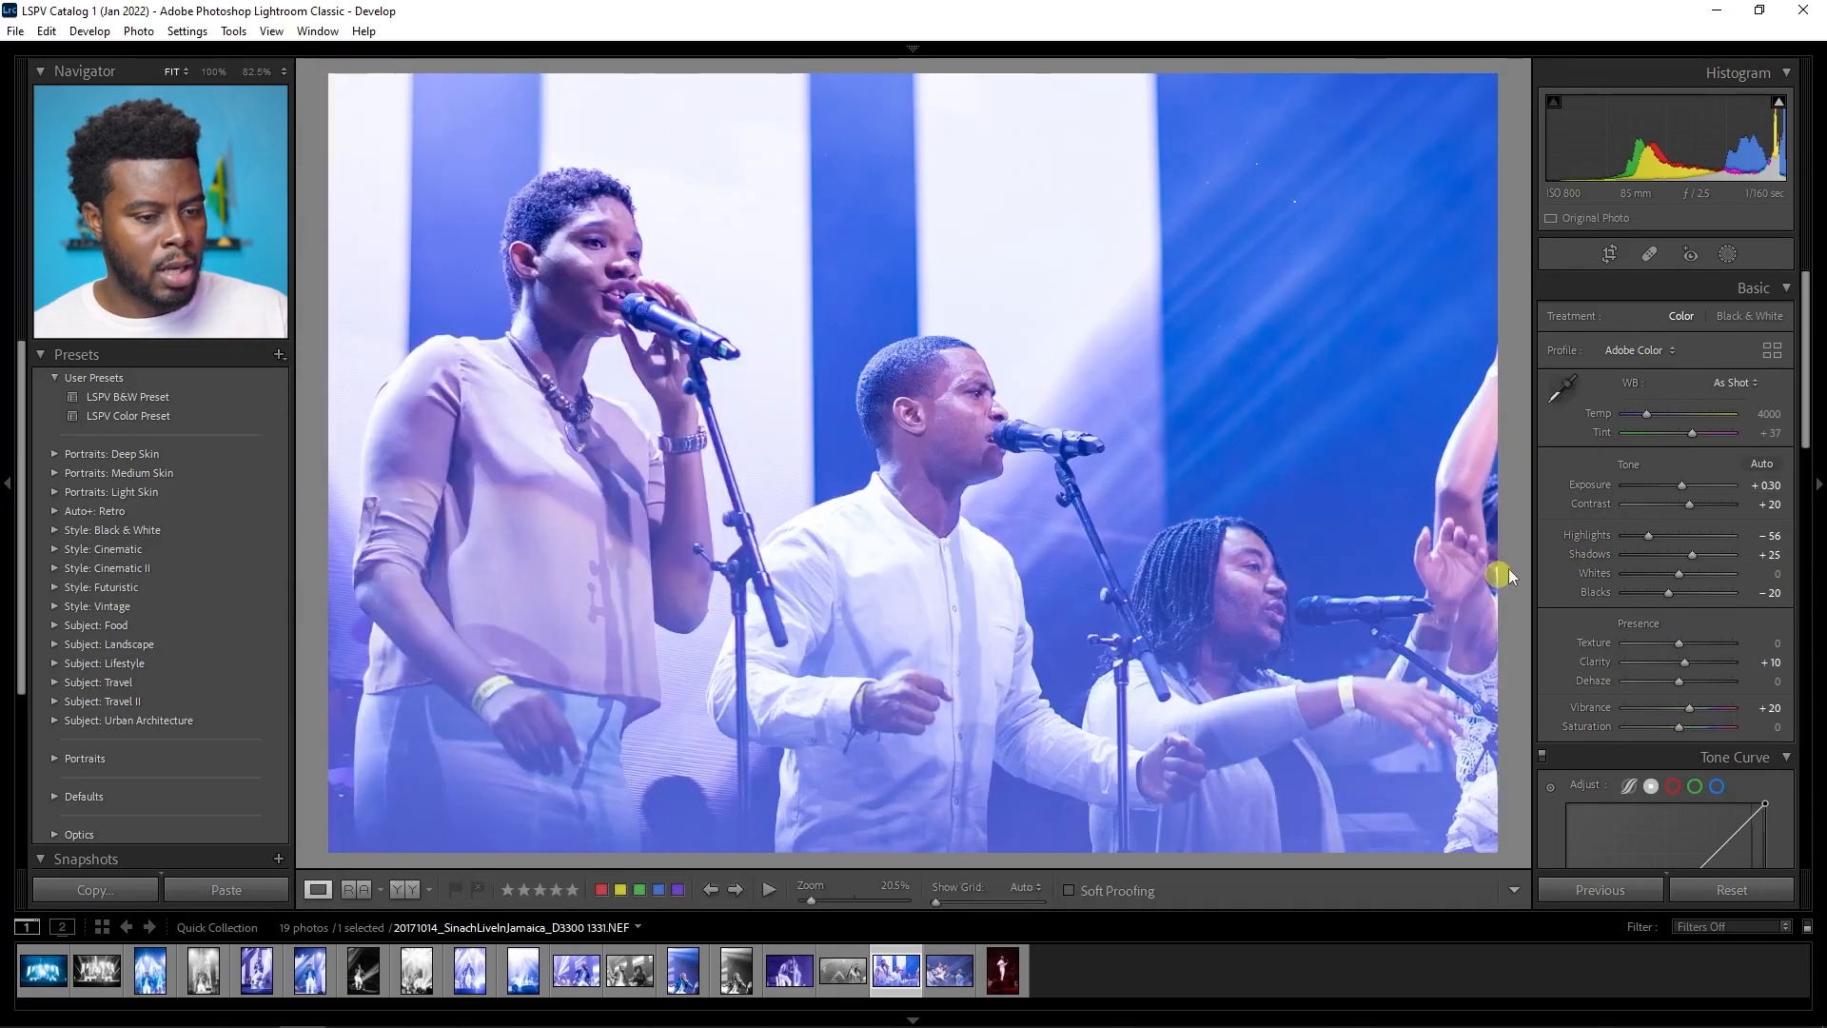
left_click_drag(1681, 485, 1683, 485)
key("y")
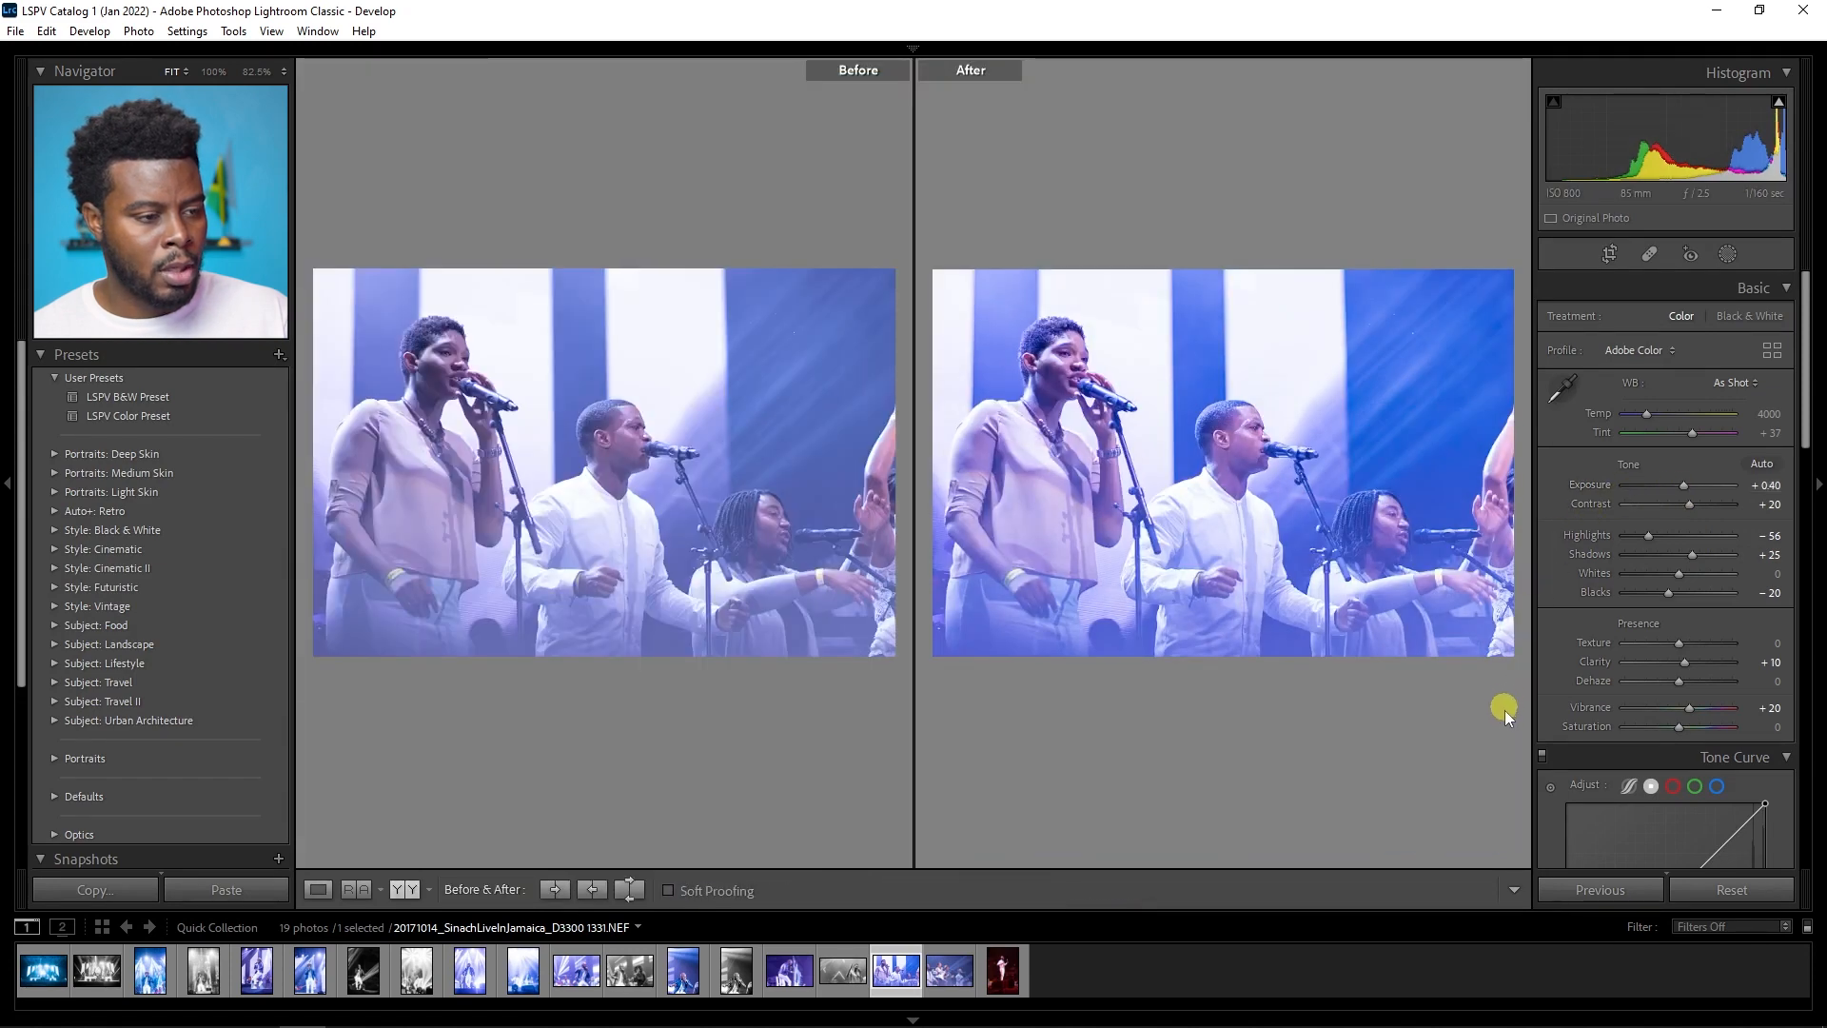
key("y")
key("y")
key("y")
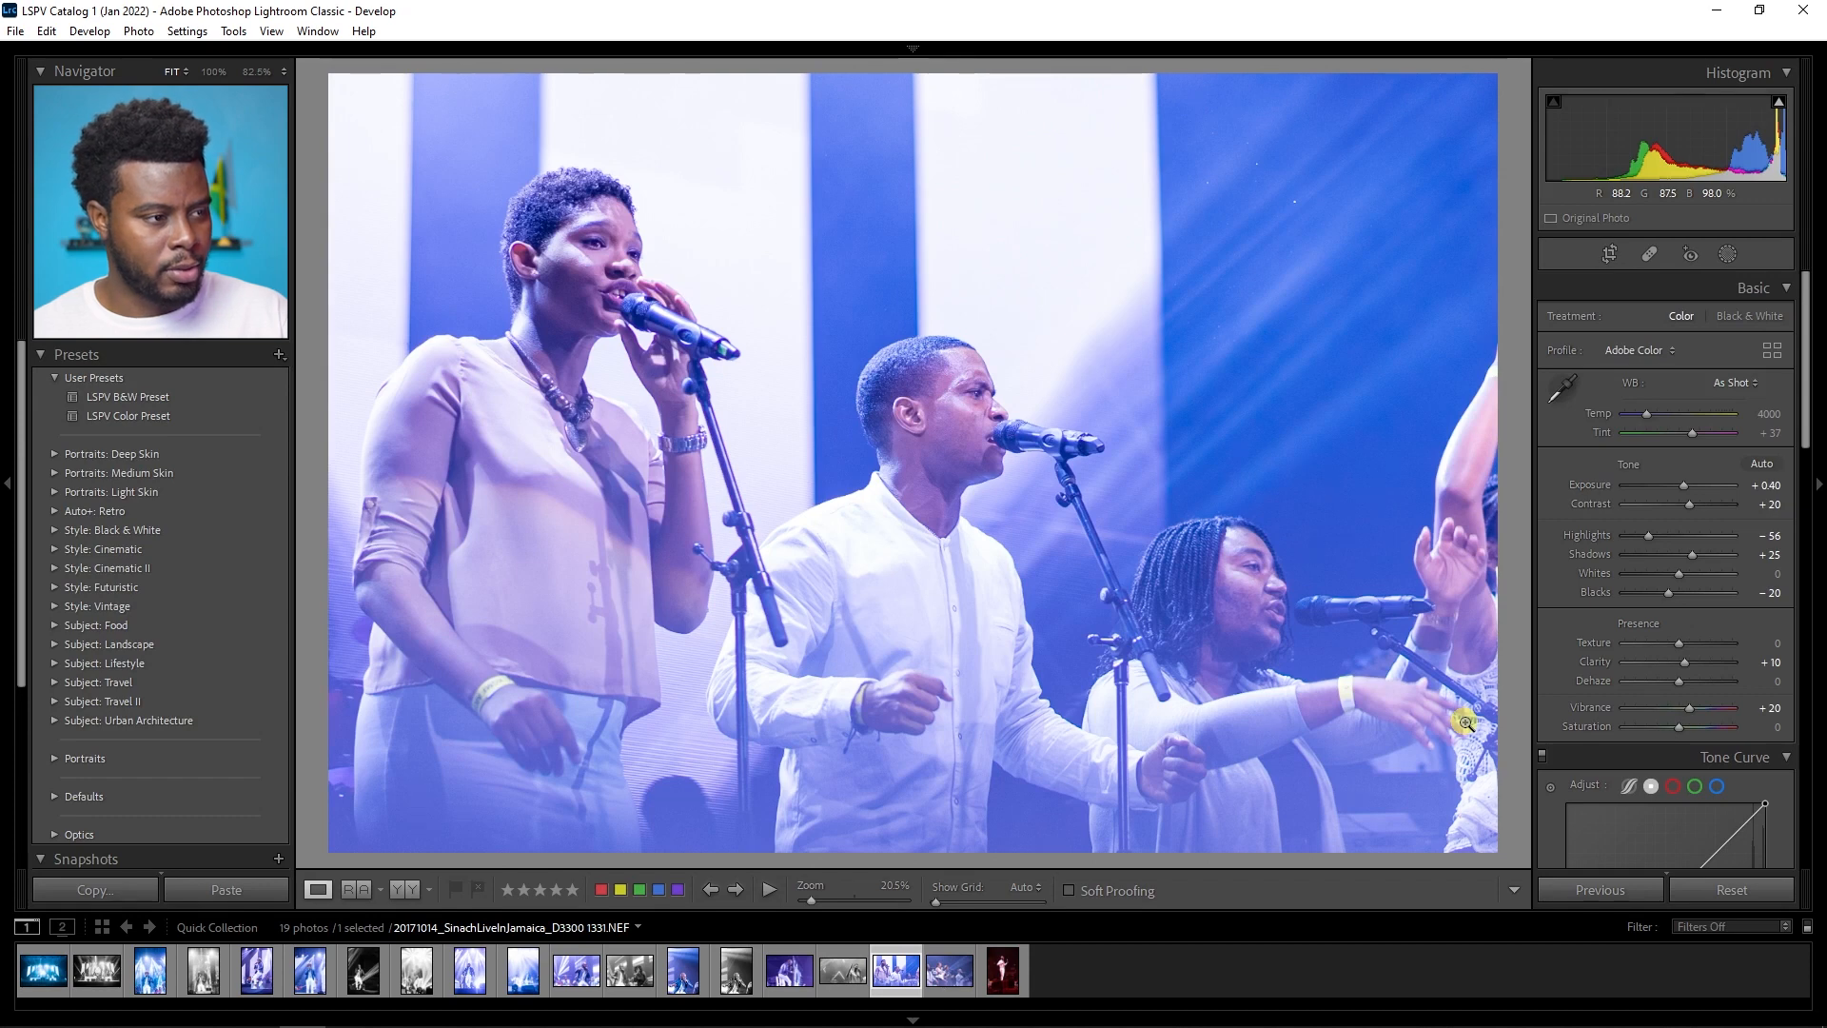
Step: Apply the LSPV Color Preset to photo 1335.NEF and raise its Blue saturation to +45
key("Right")
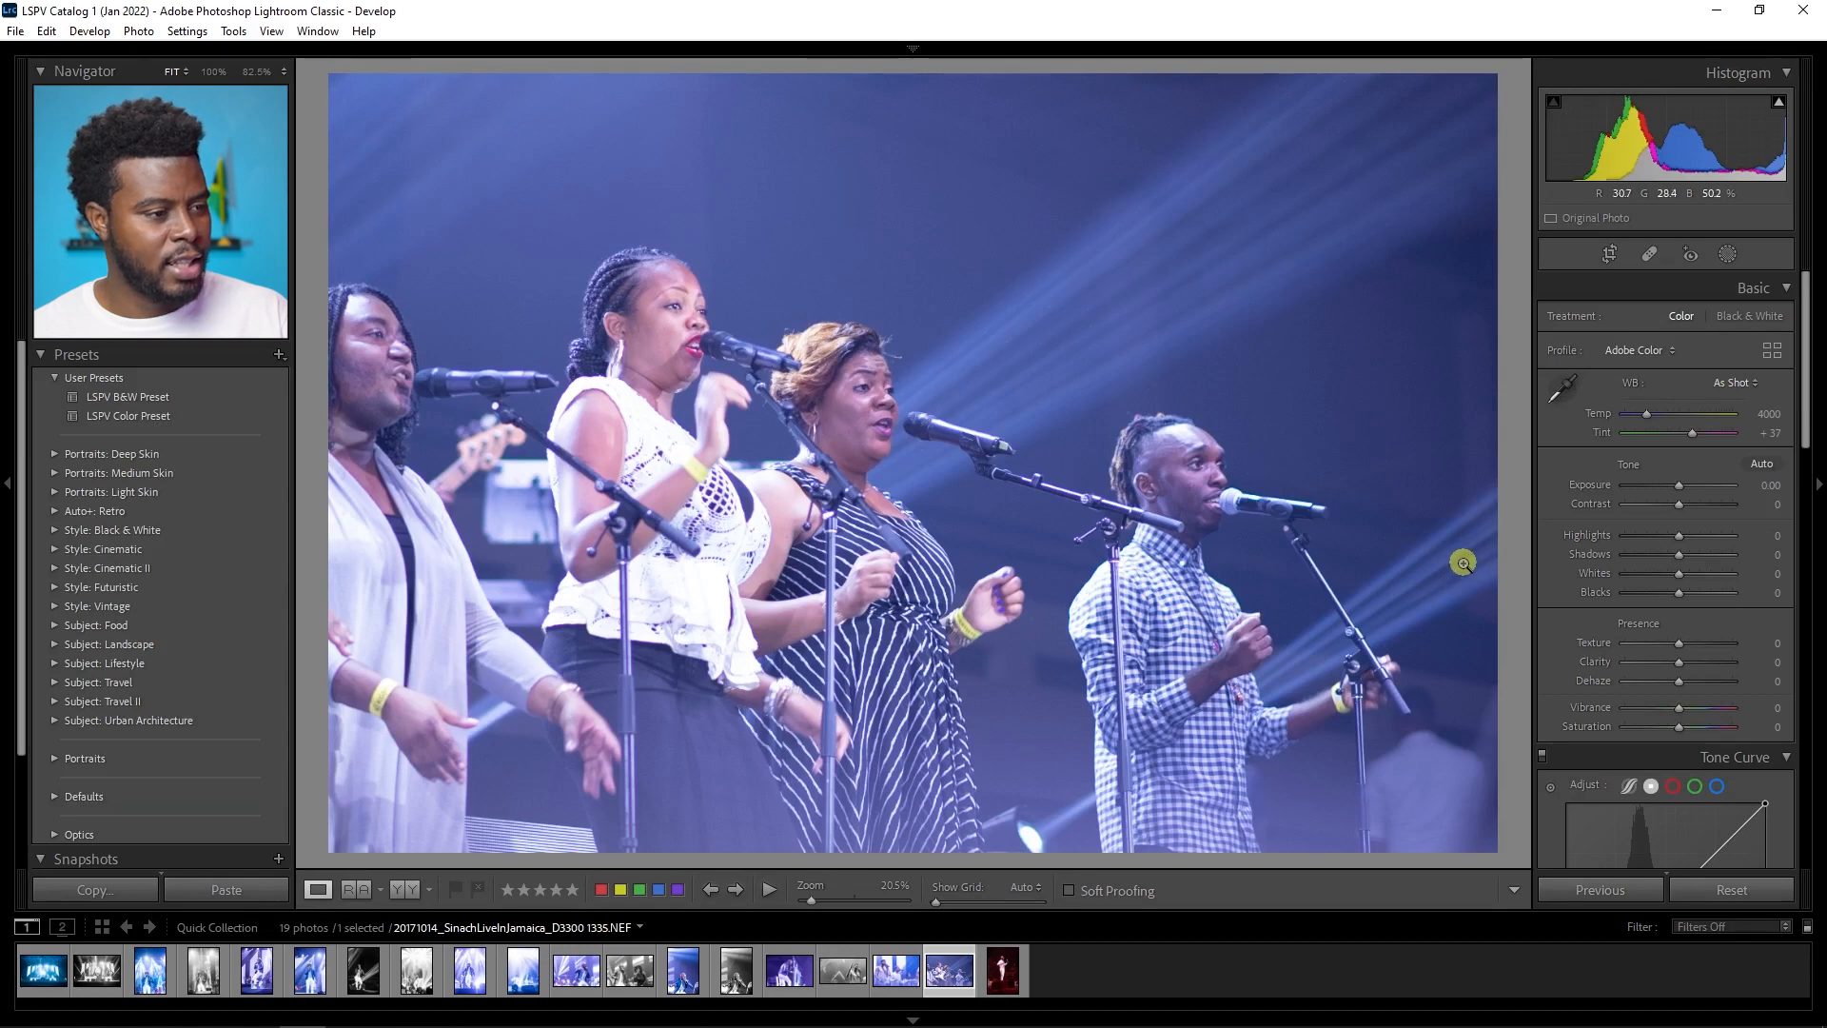
left_click(224, 415)
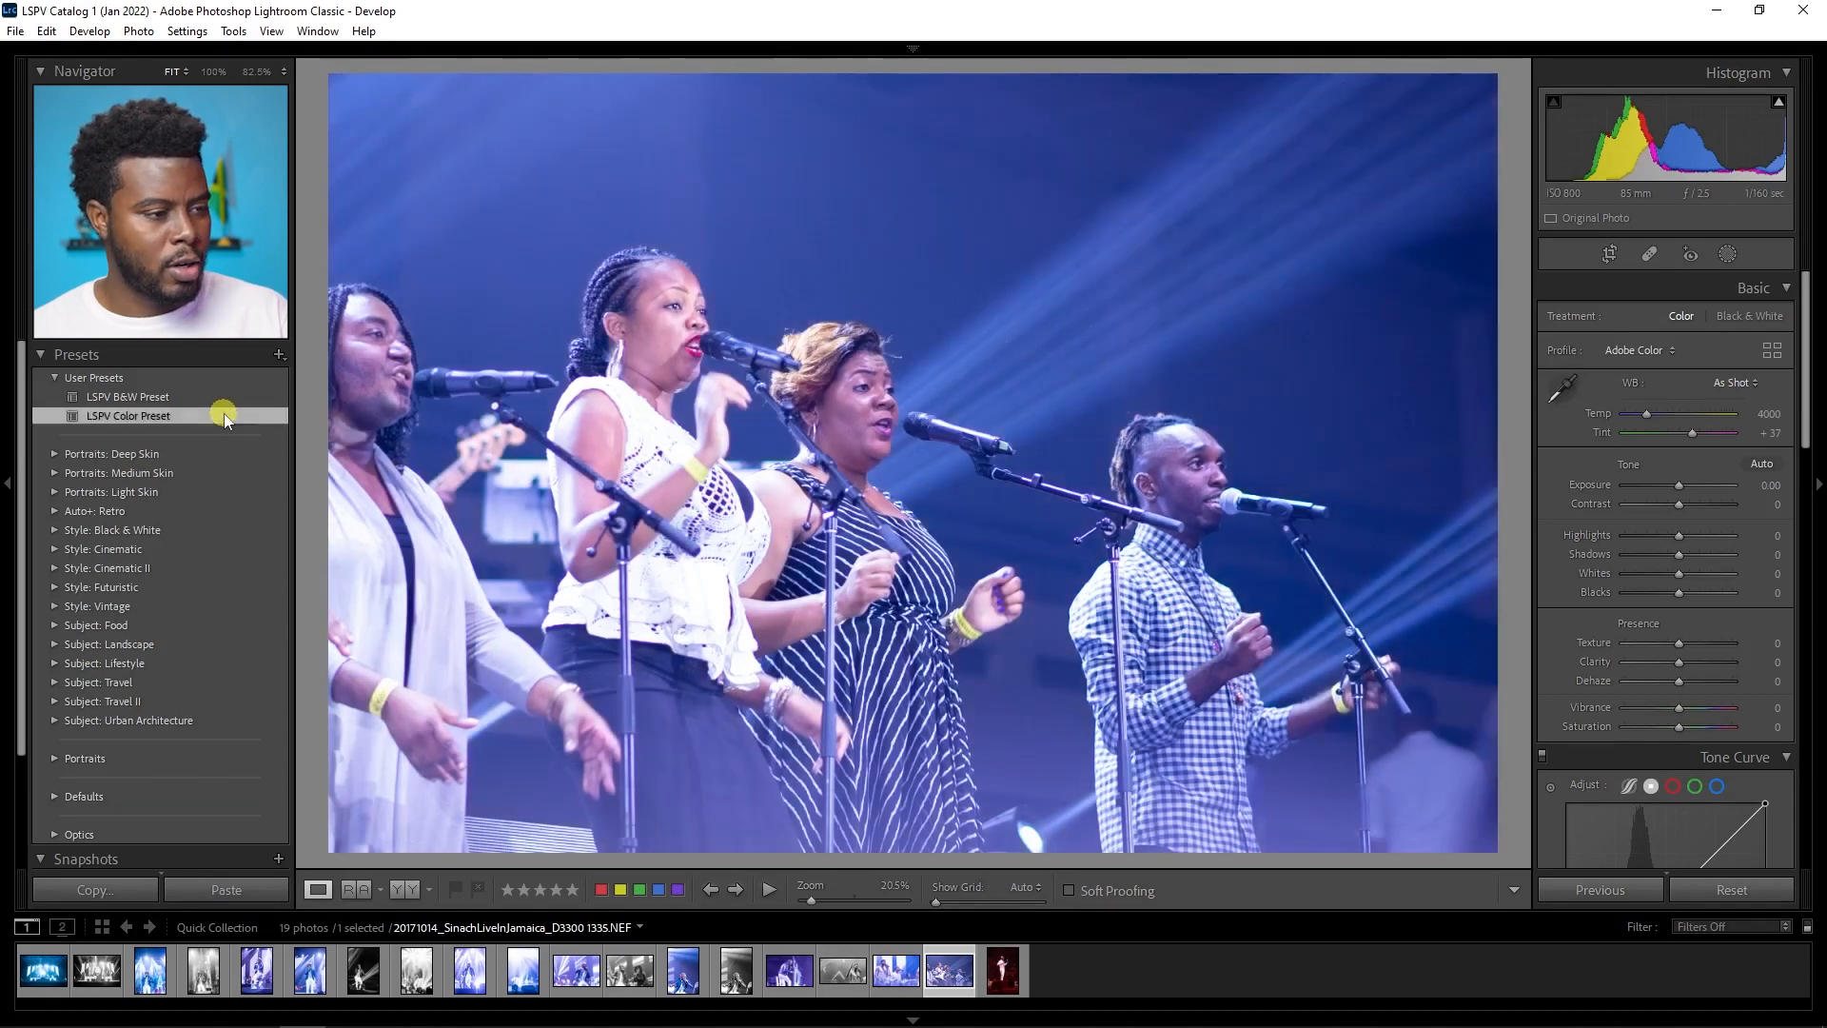
scroll(1568, 527, "down", 10)
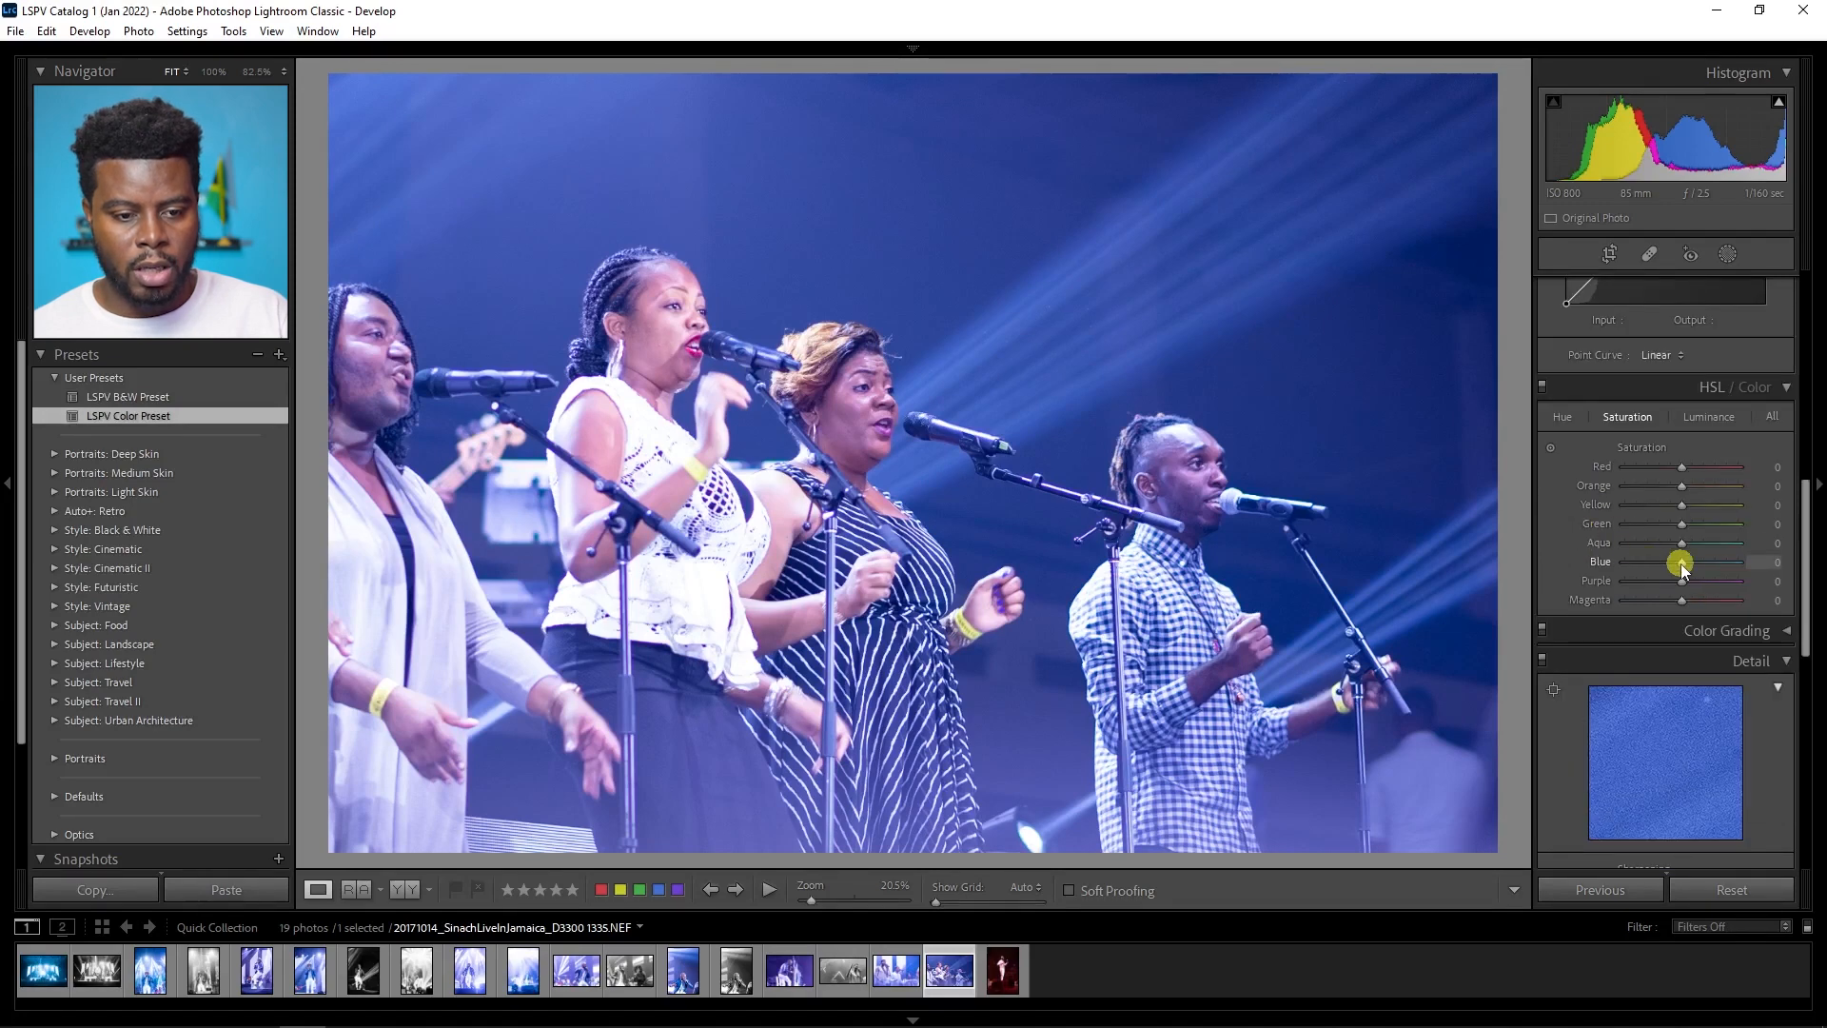
left_click_drag(1682, 569, 1714, 563)
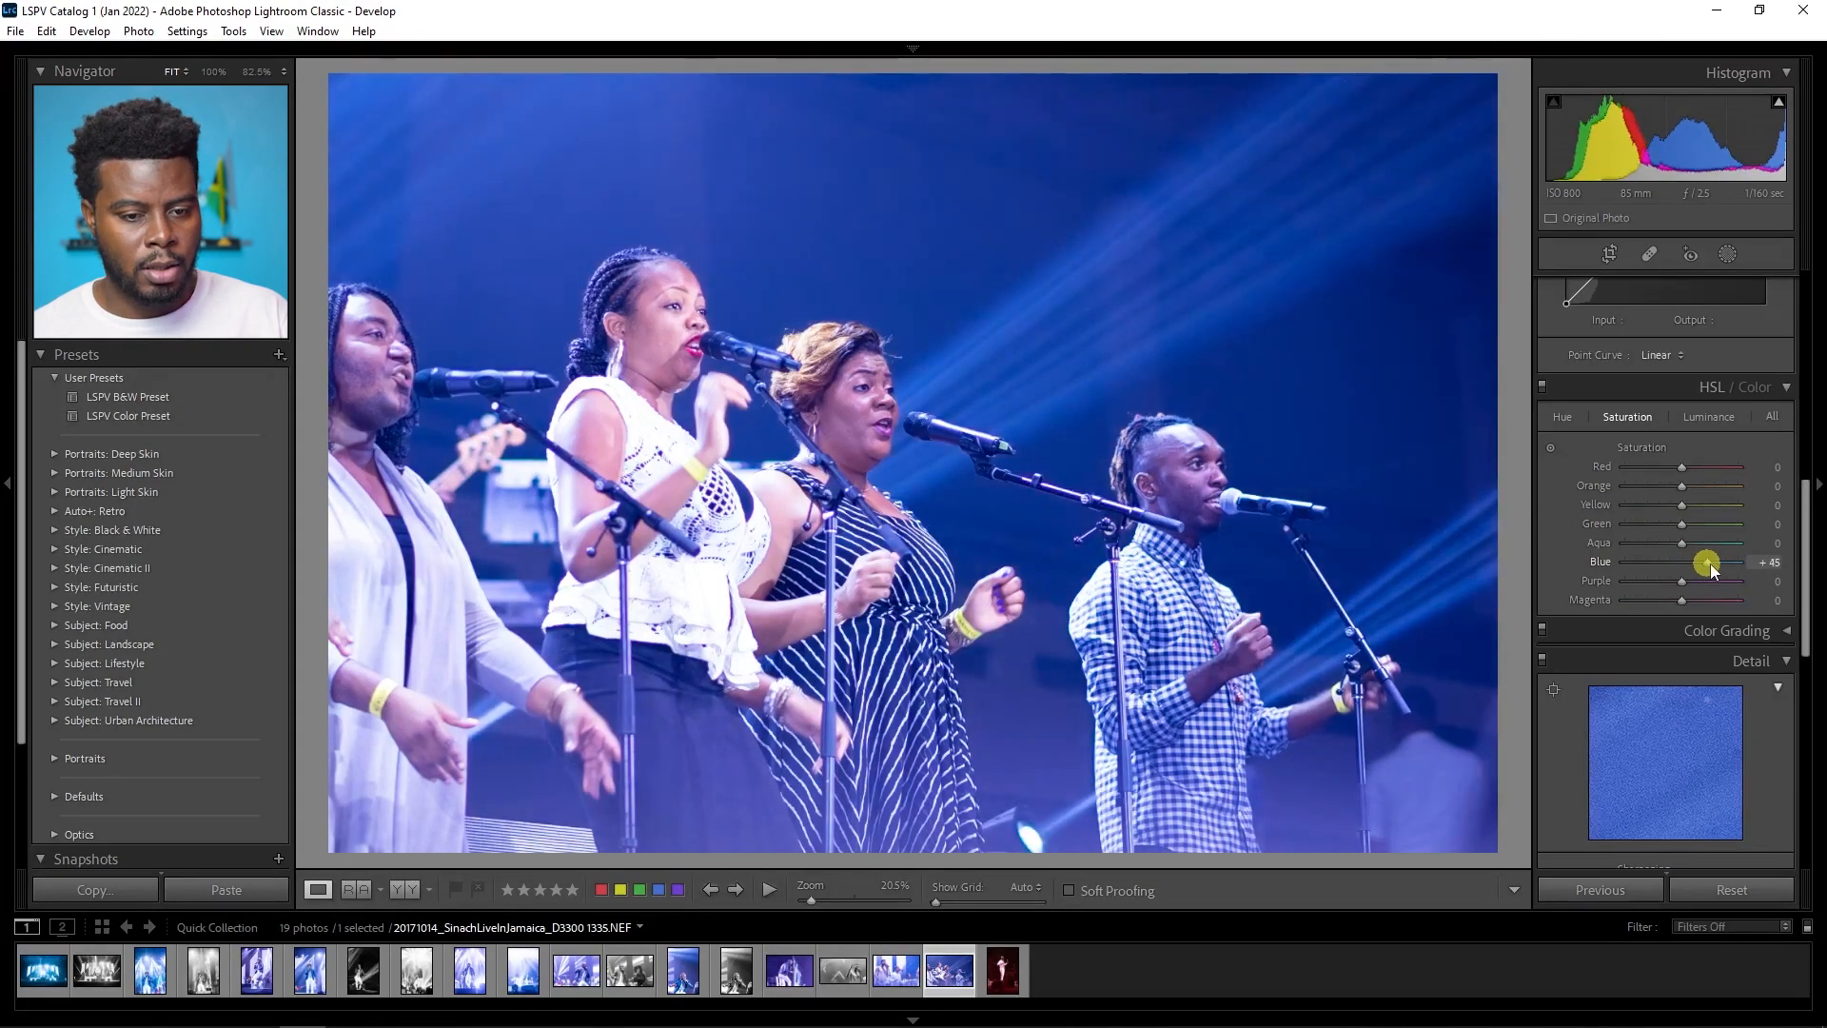
Step: Set Exposure to +0.20 and Highlights to −68 on photo 1335.NEF, checking the white top's detail up close
scroll(1572, 547, "up", 10)
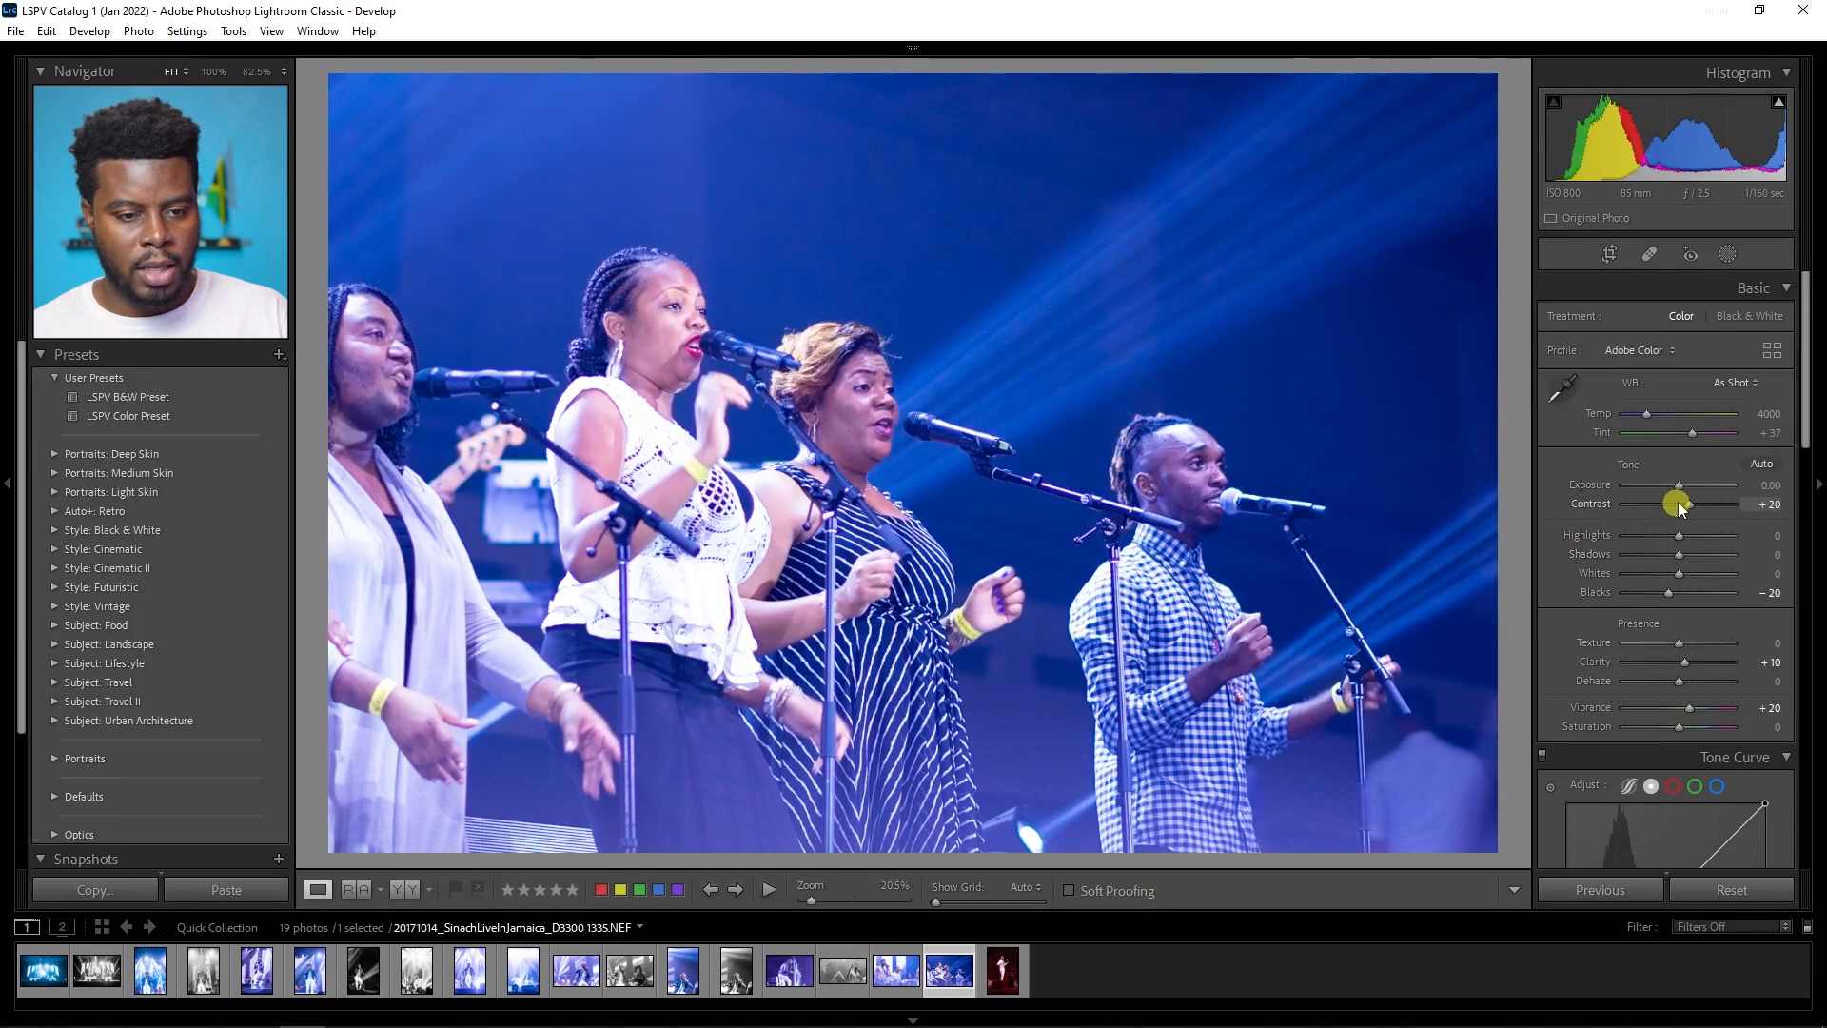
left_click_drag(1677, 489, 1647, 535)
left_click(641, 484)
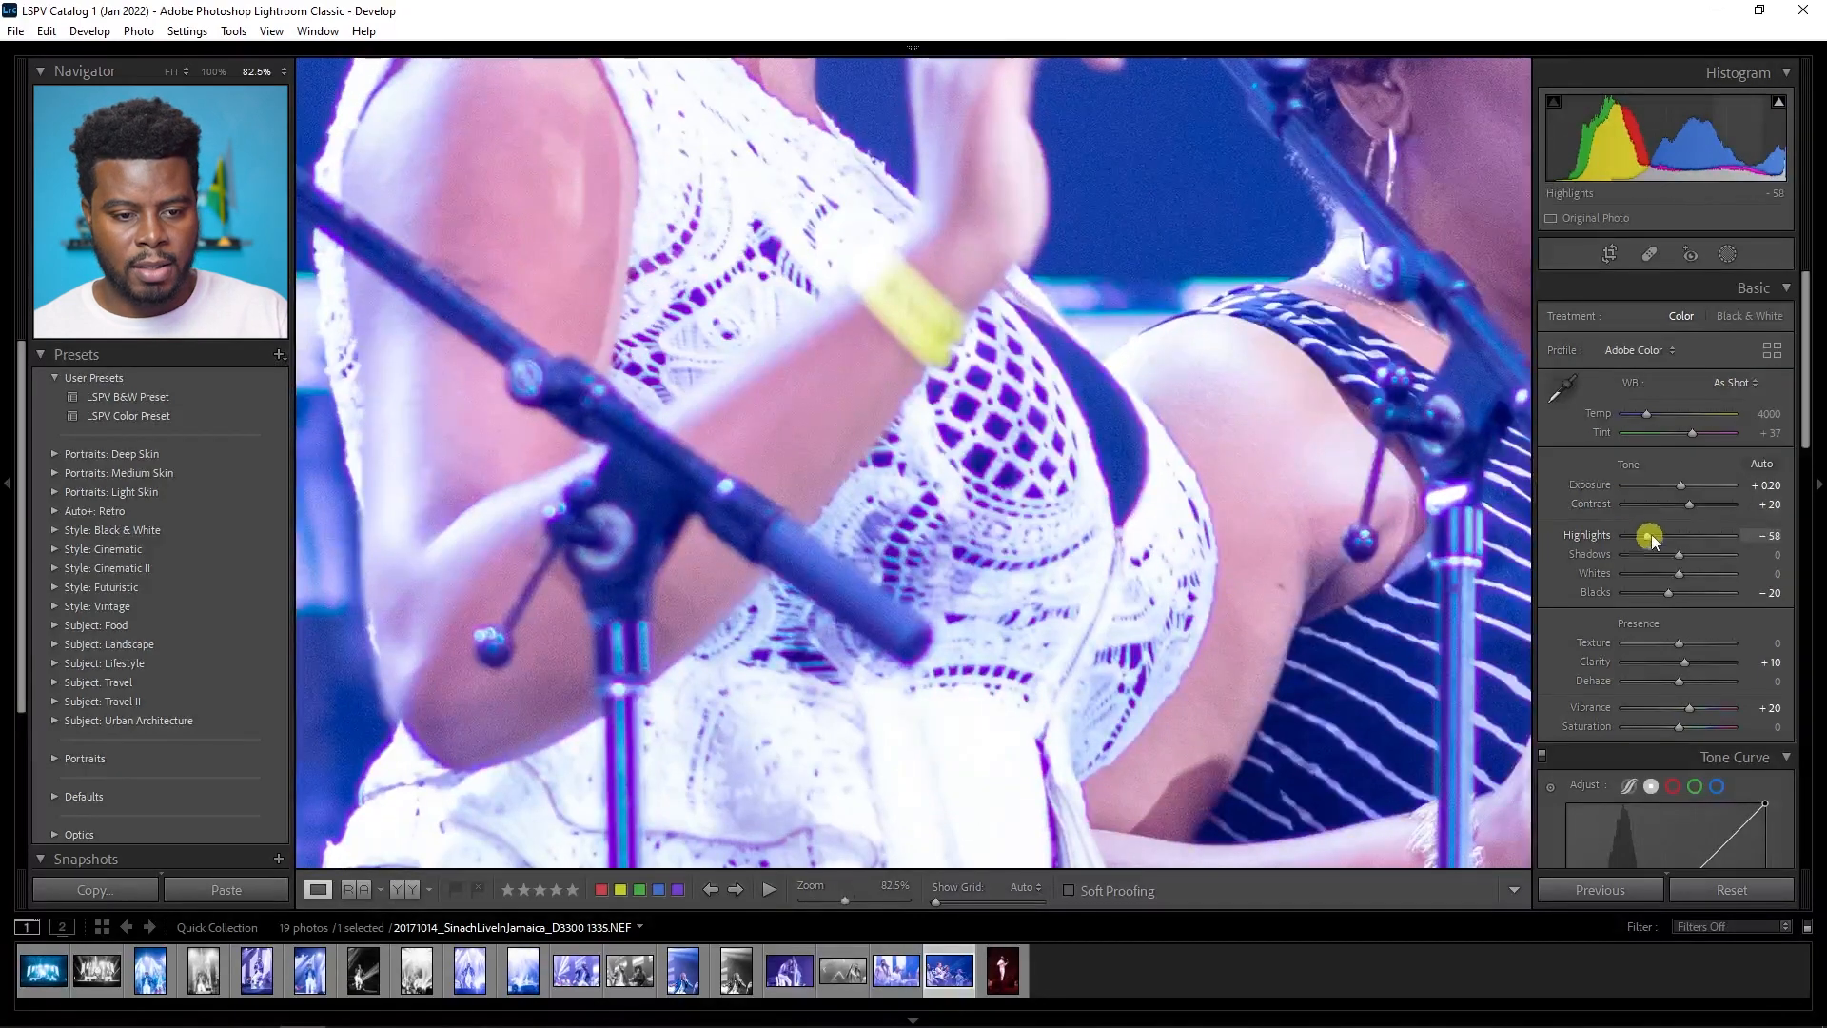
double_click(1650, 535)
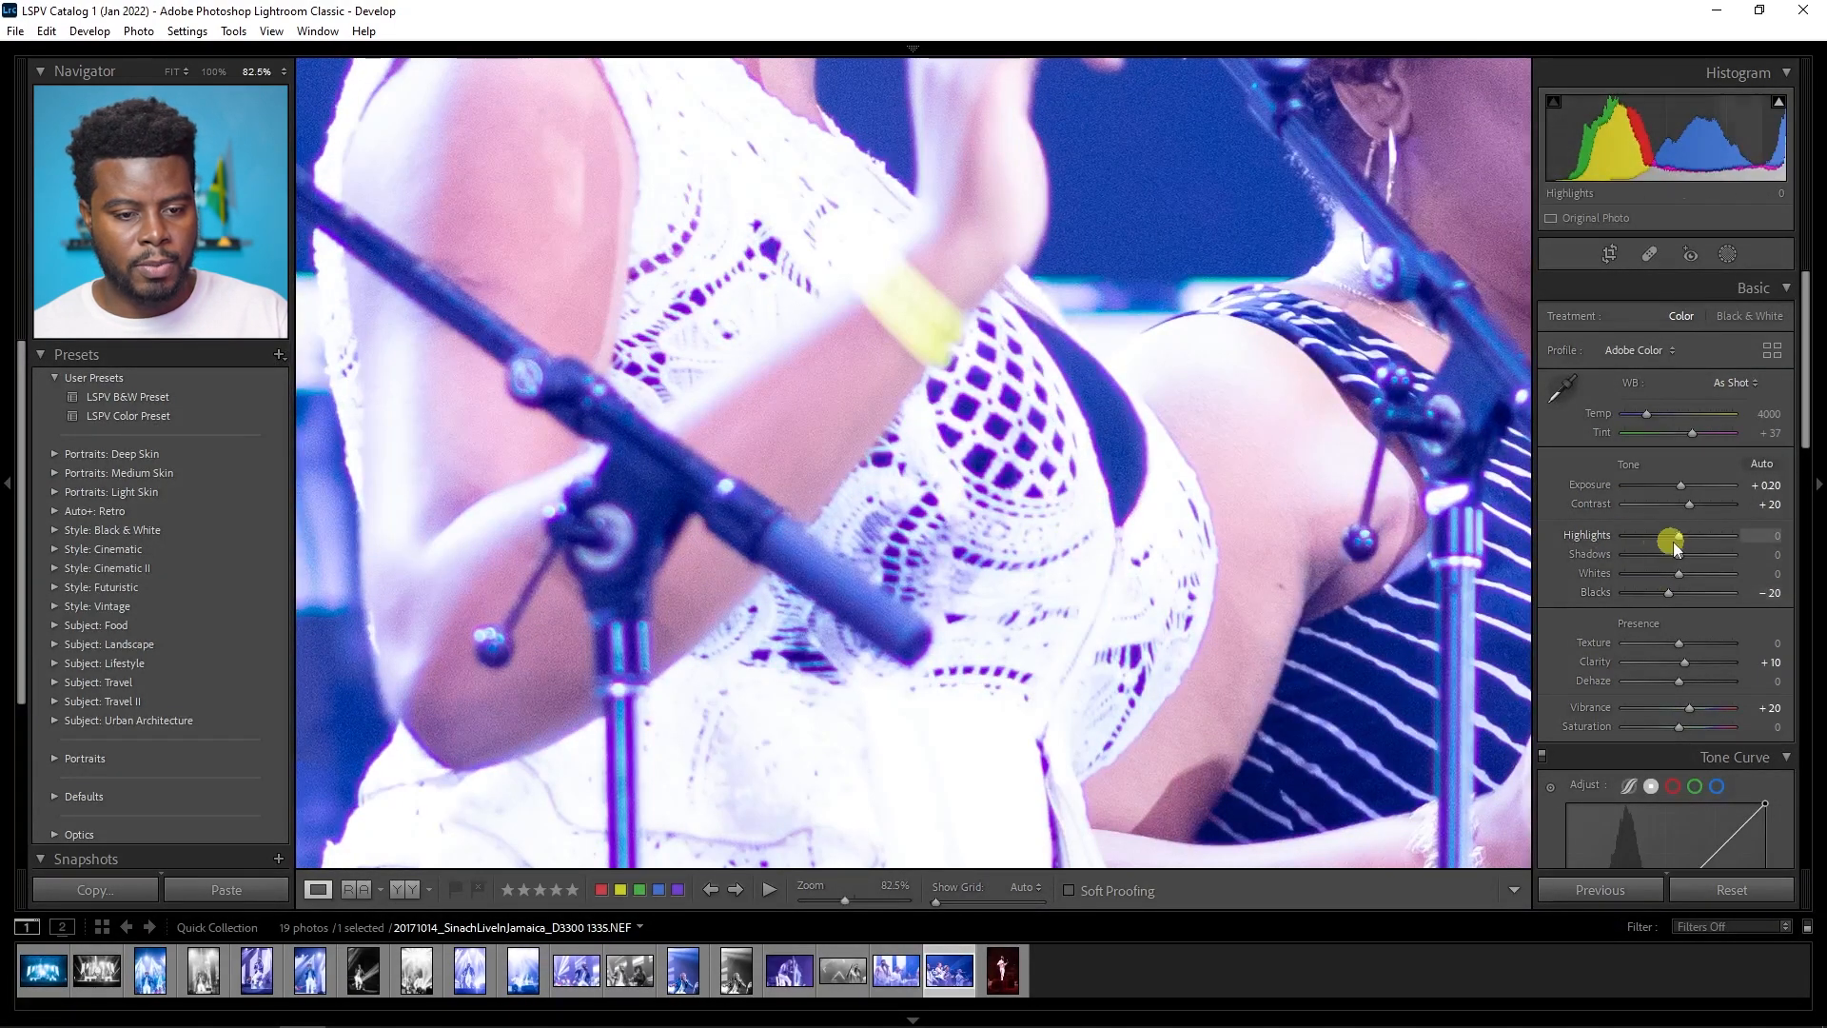
left_click_drag(1679, 536, 1641, 536)
left_click(1058, 438)
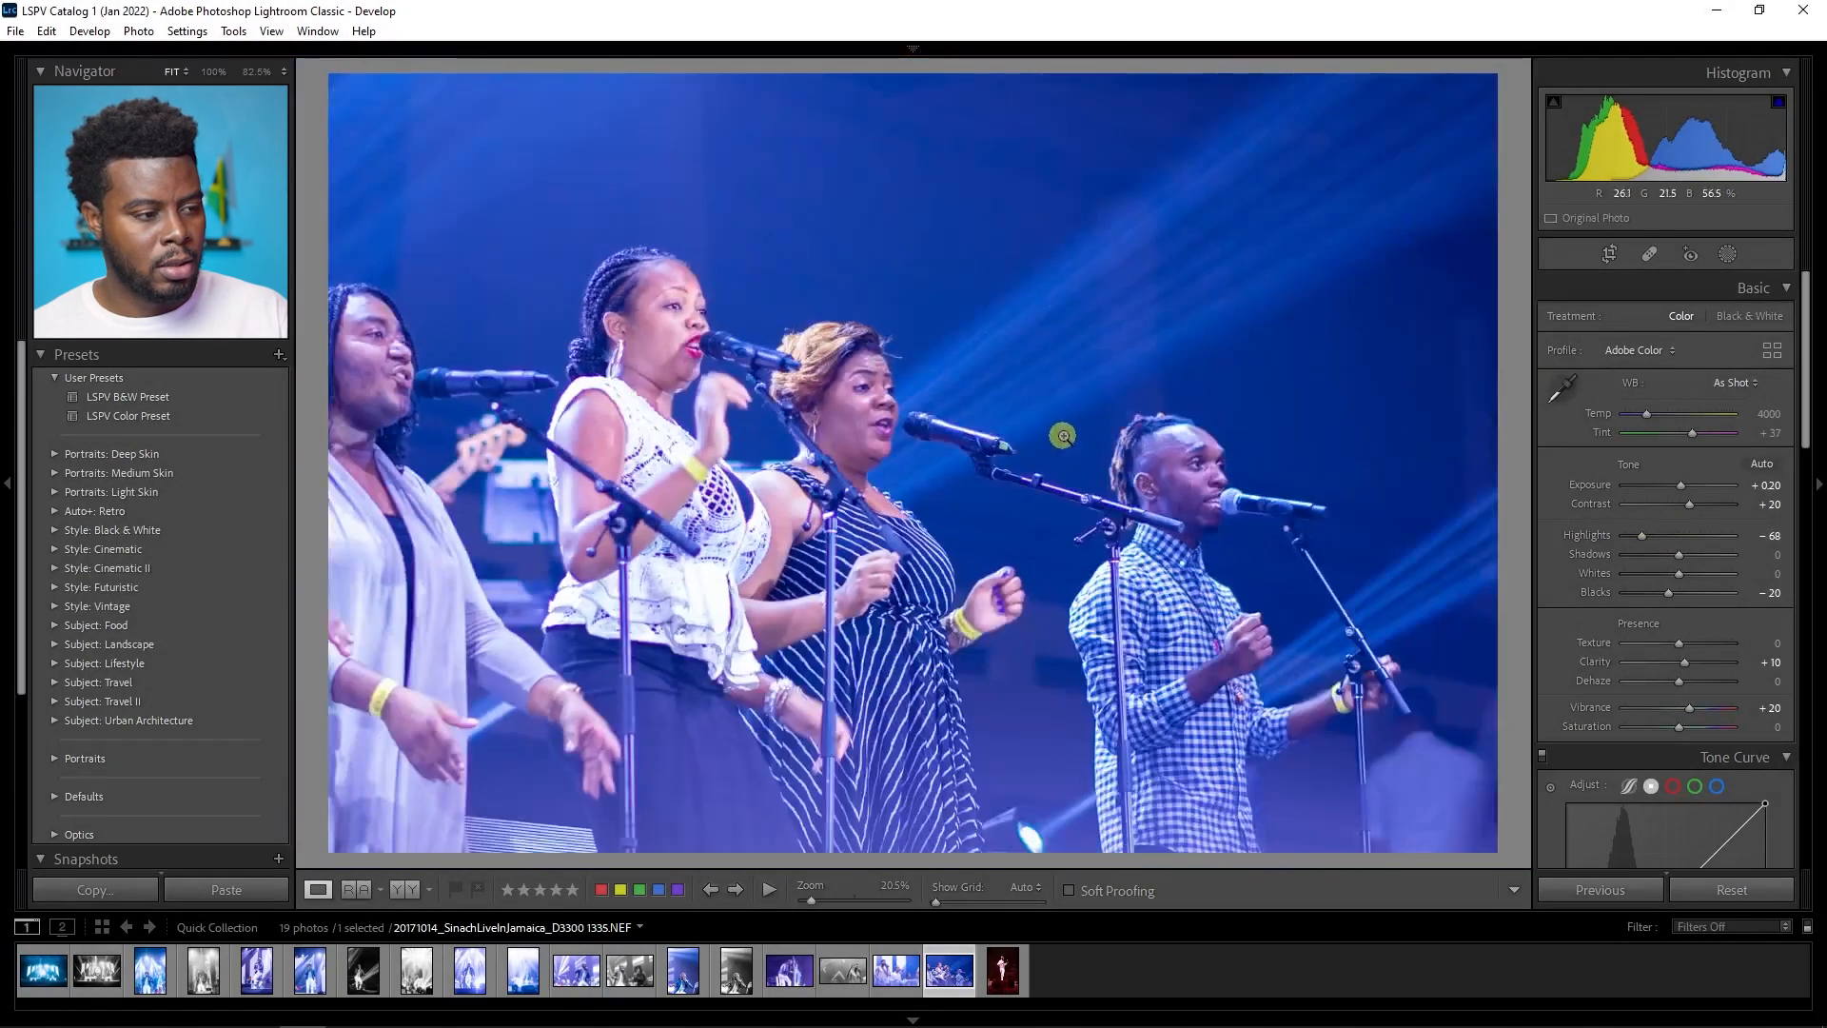
Step: Try Shadows at +20 on photo 1335.NEF, reset it, and compare the edit with the original in the before and after view
key("shift+Up")
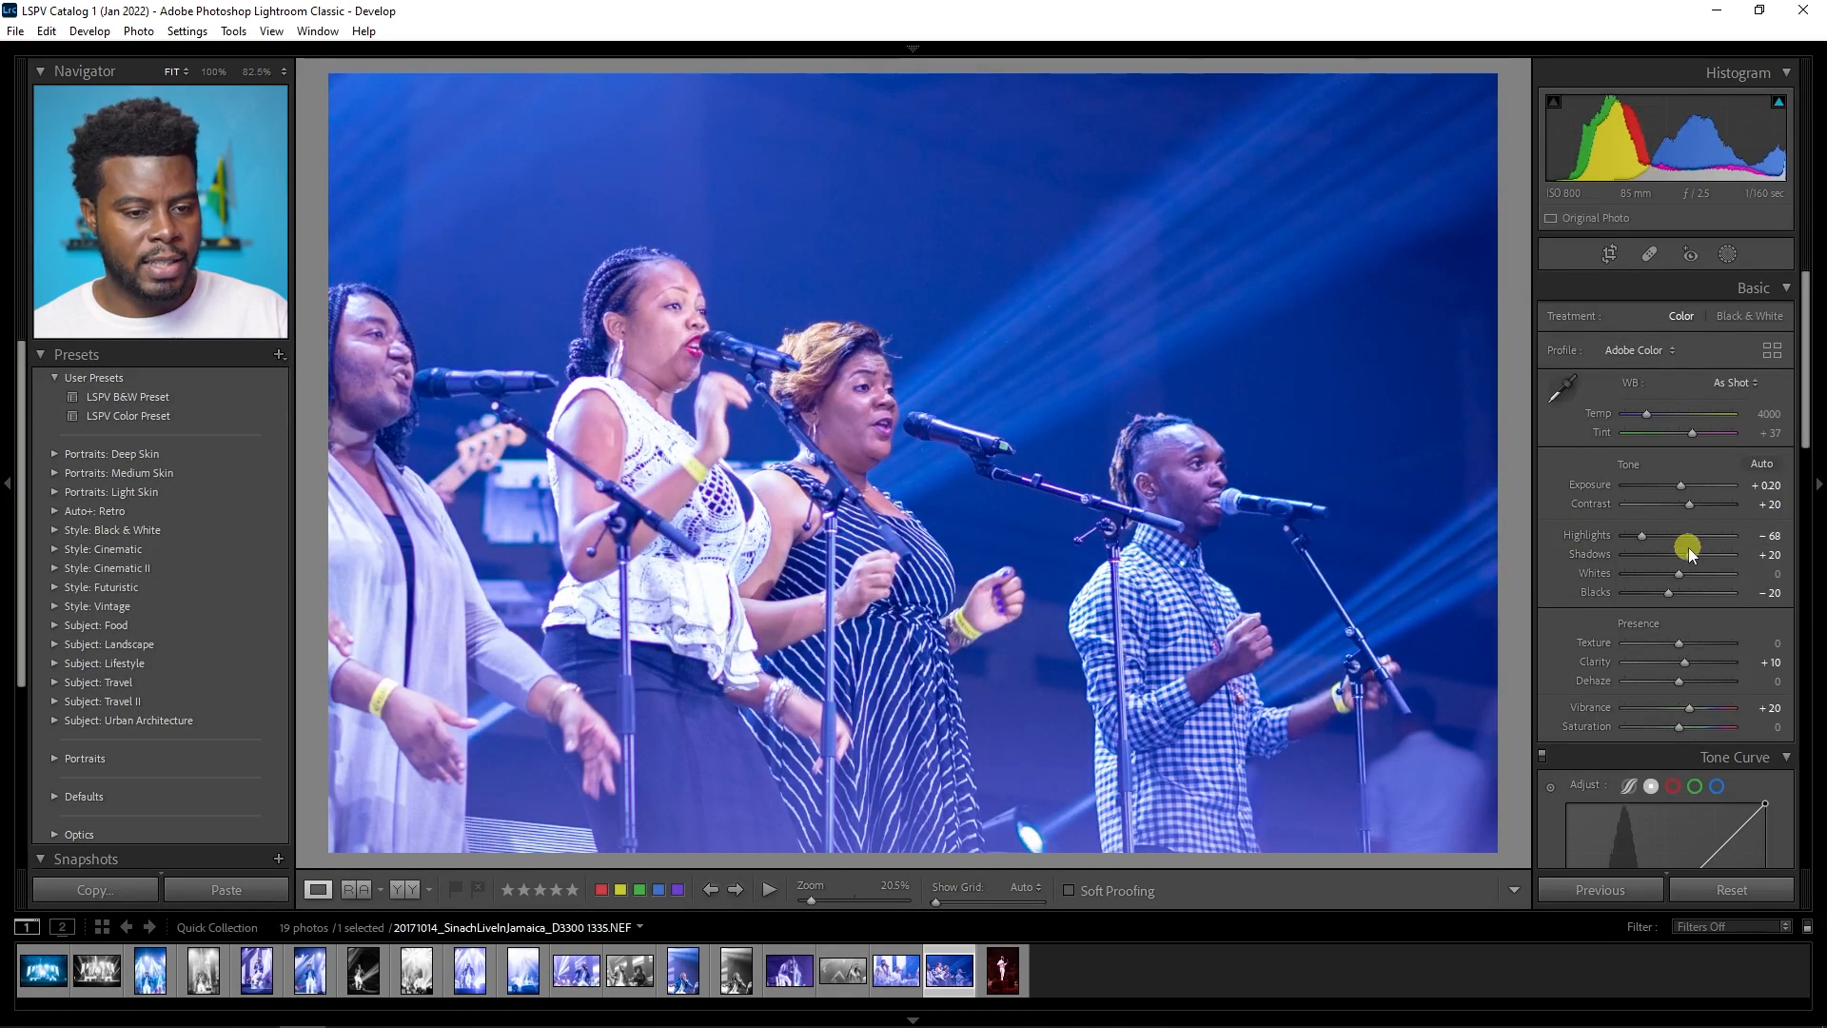
double_click(1689, 552)
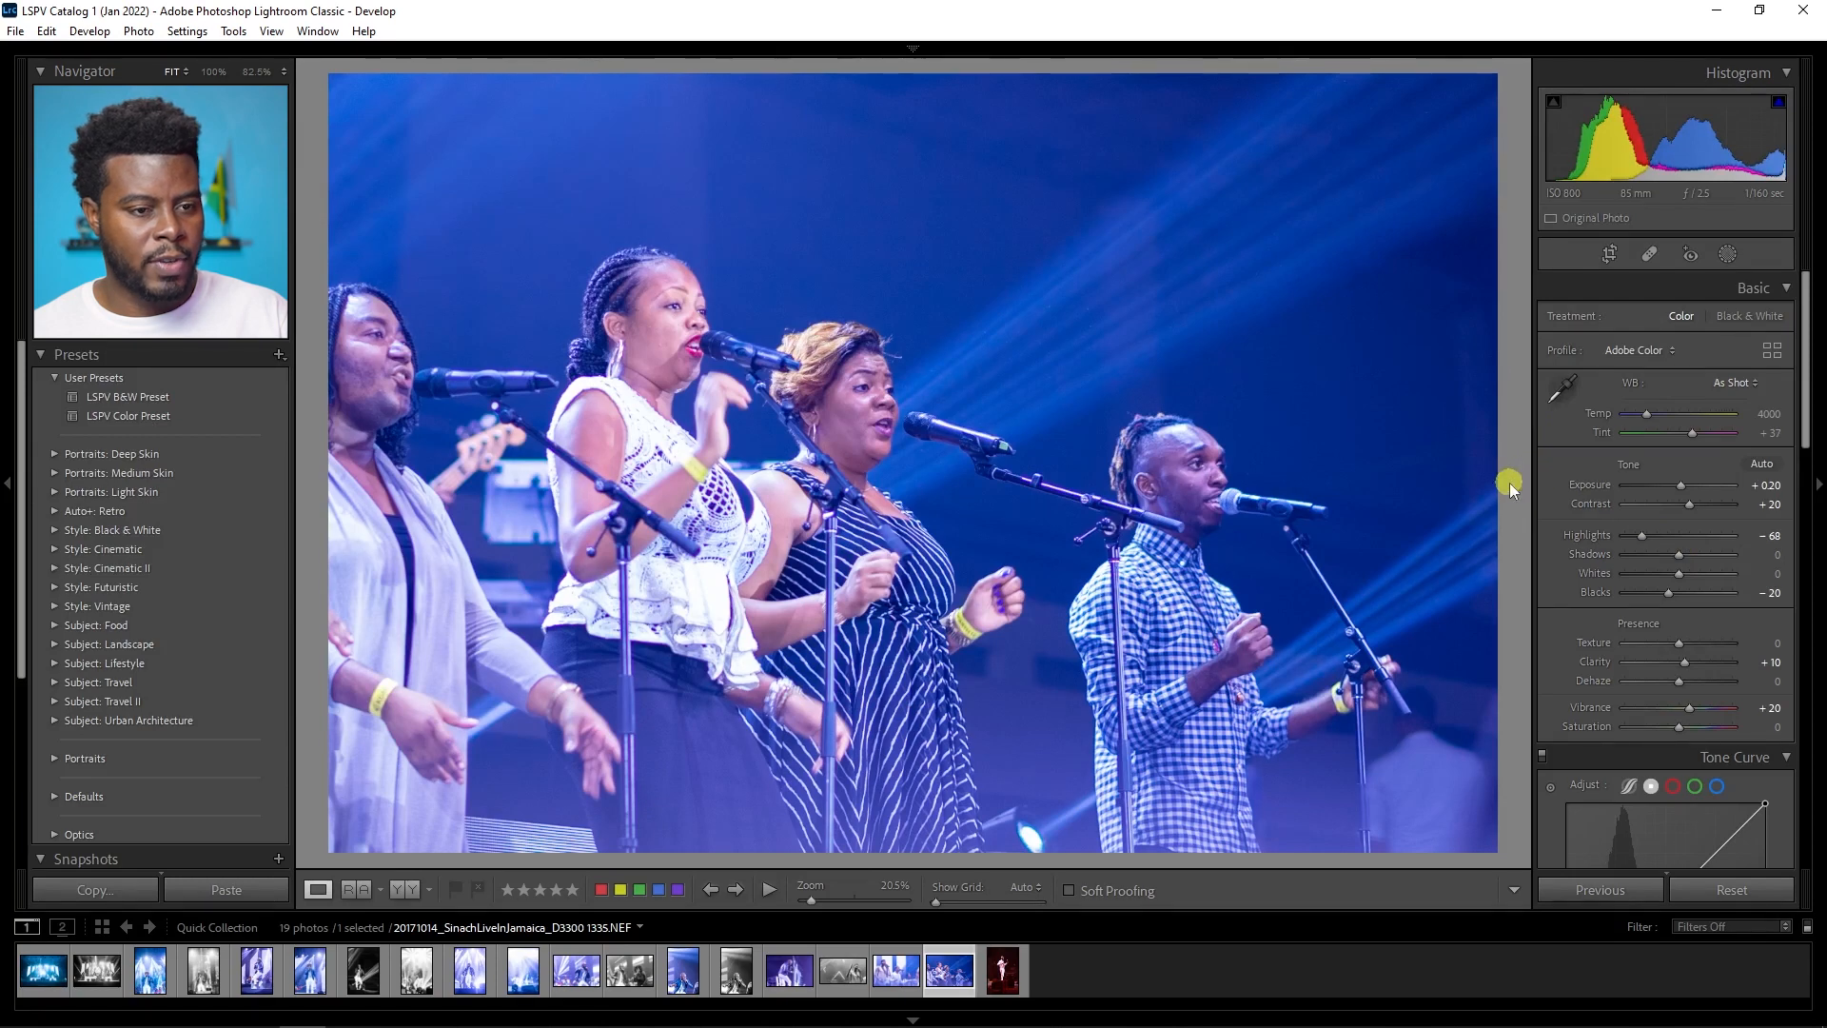
key("y")
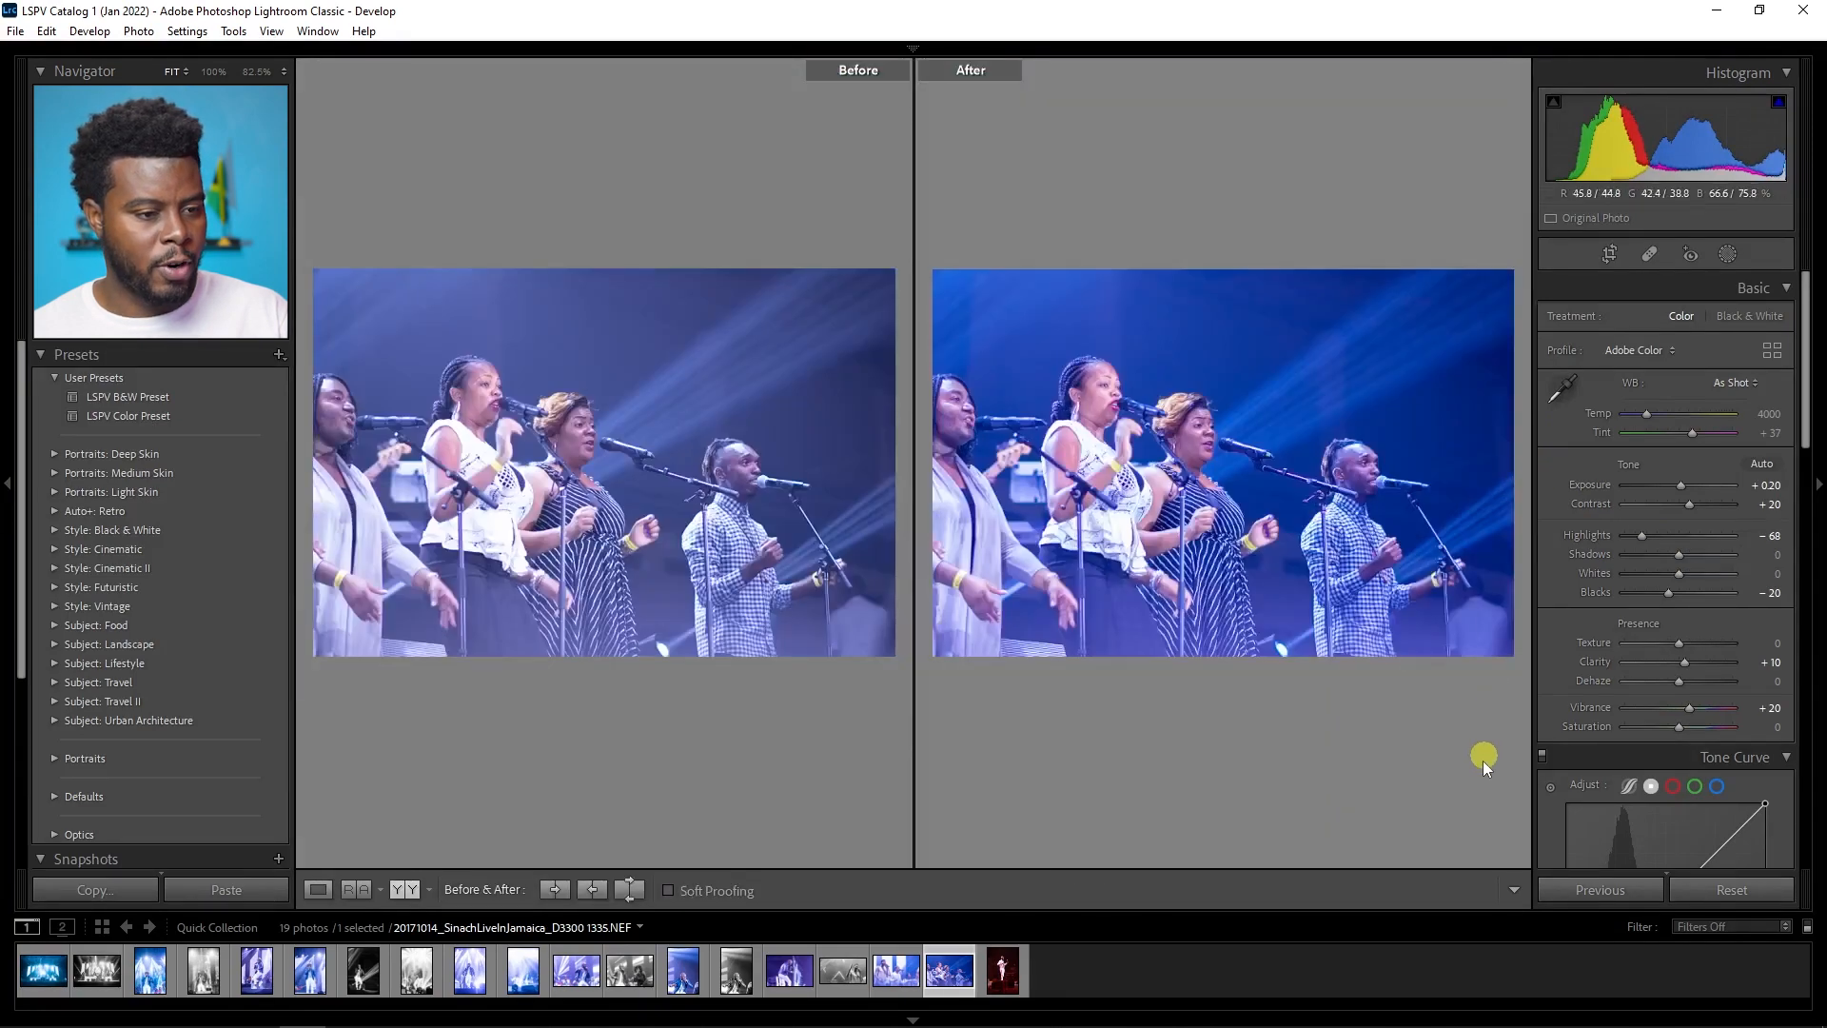
key("y")
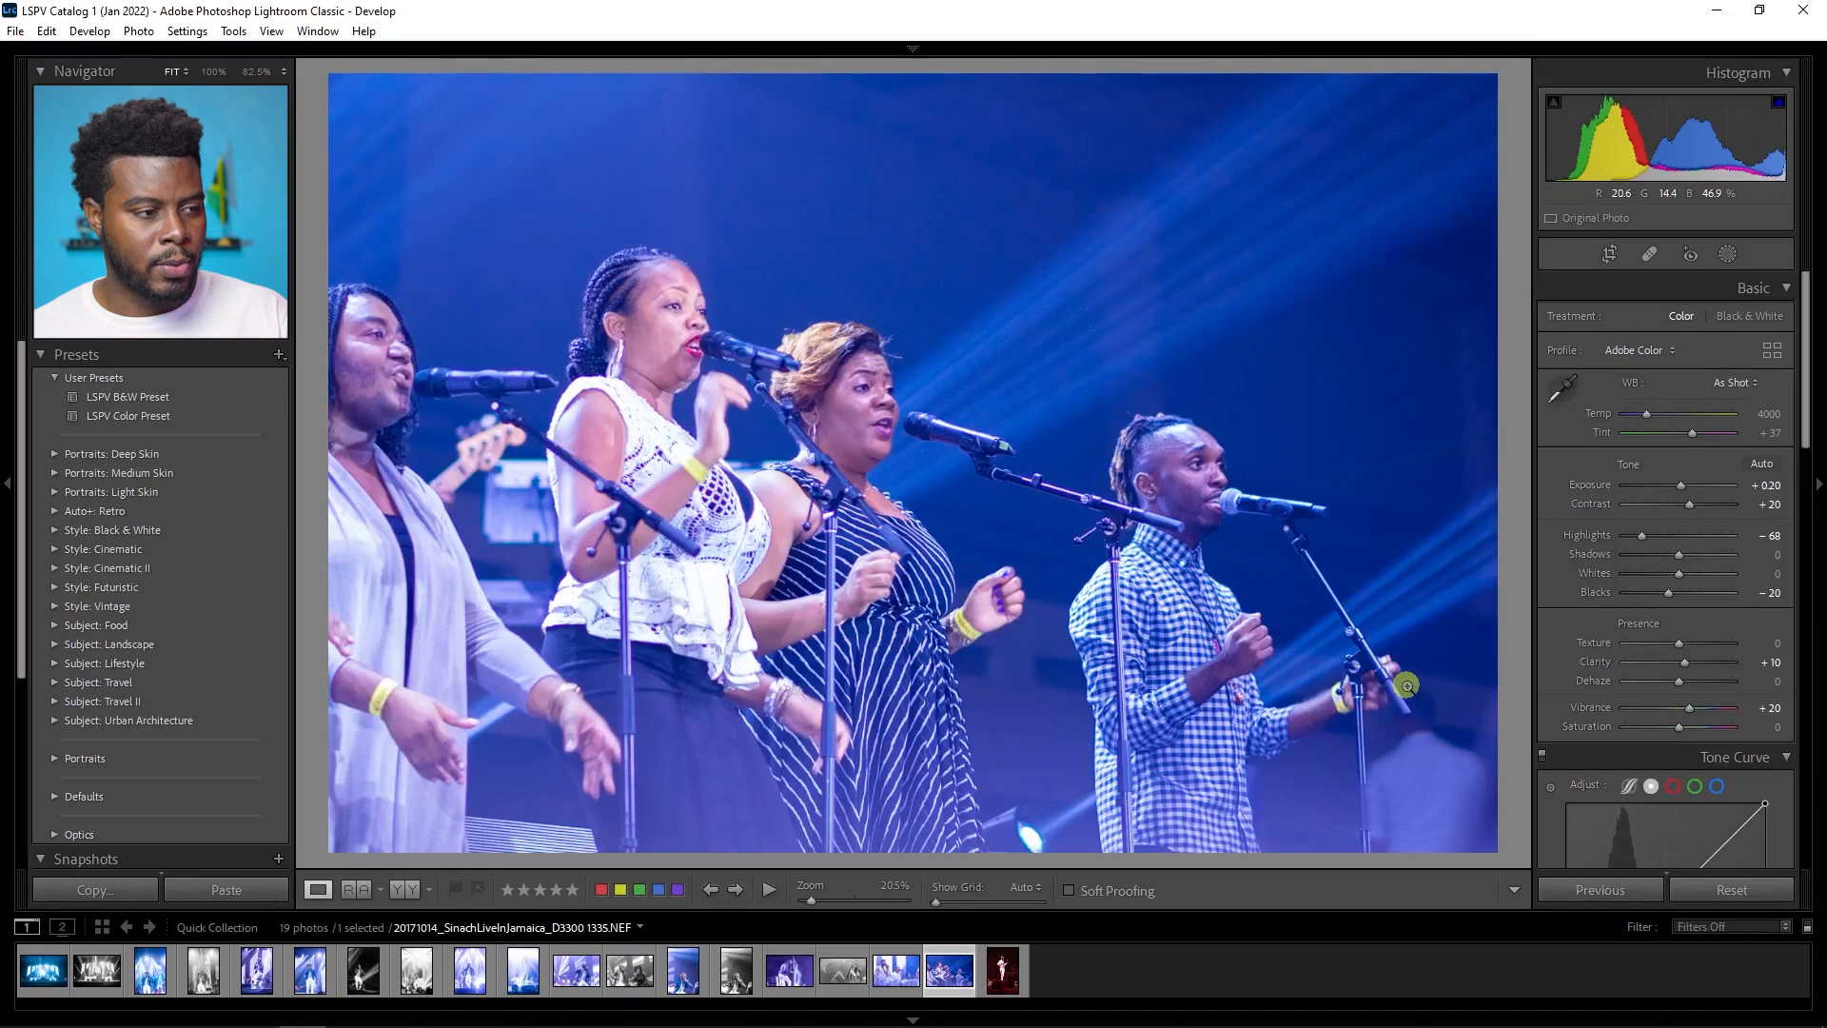
Step: Check the finished edit of photo 1335.NEF against its original in the before and after view once more
key("y")
key("y")
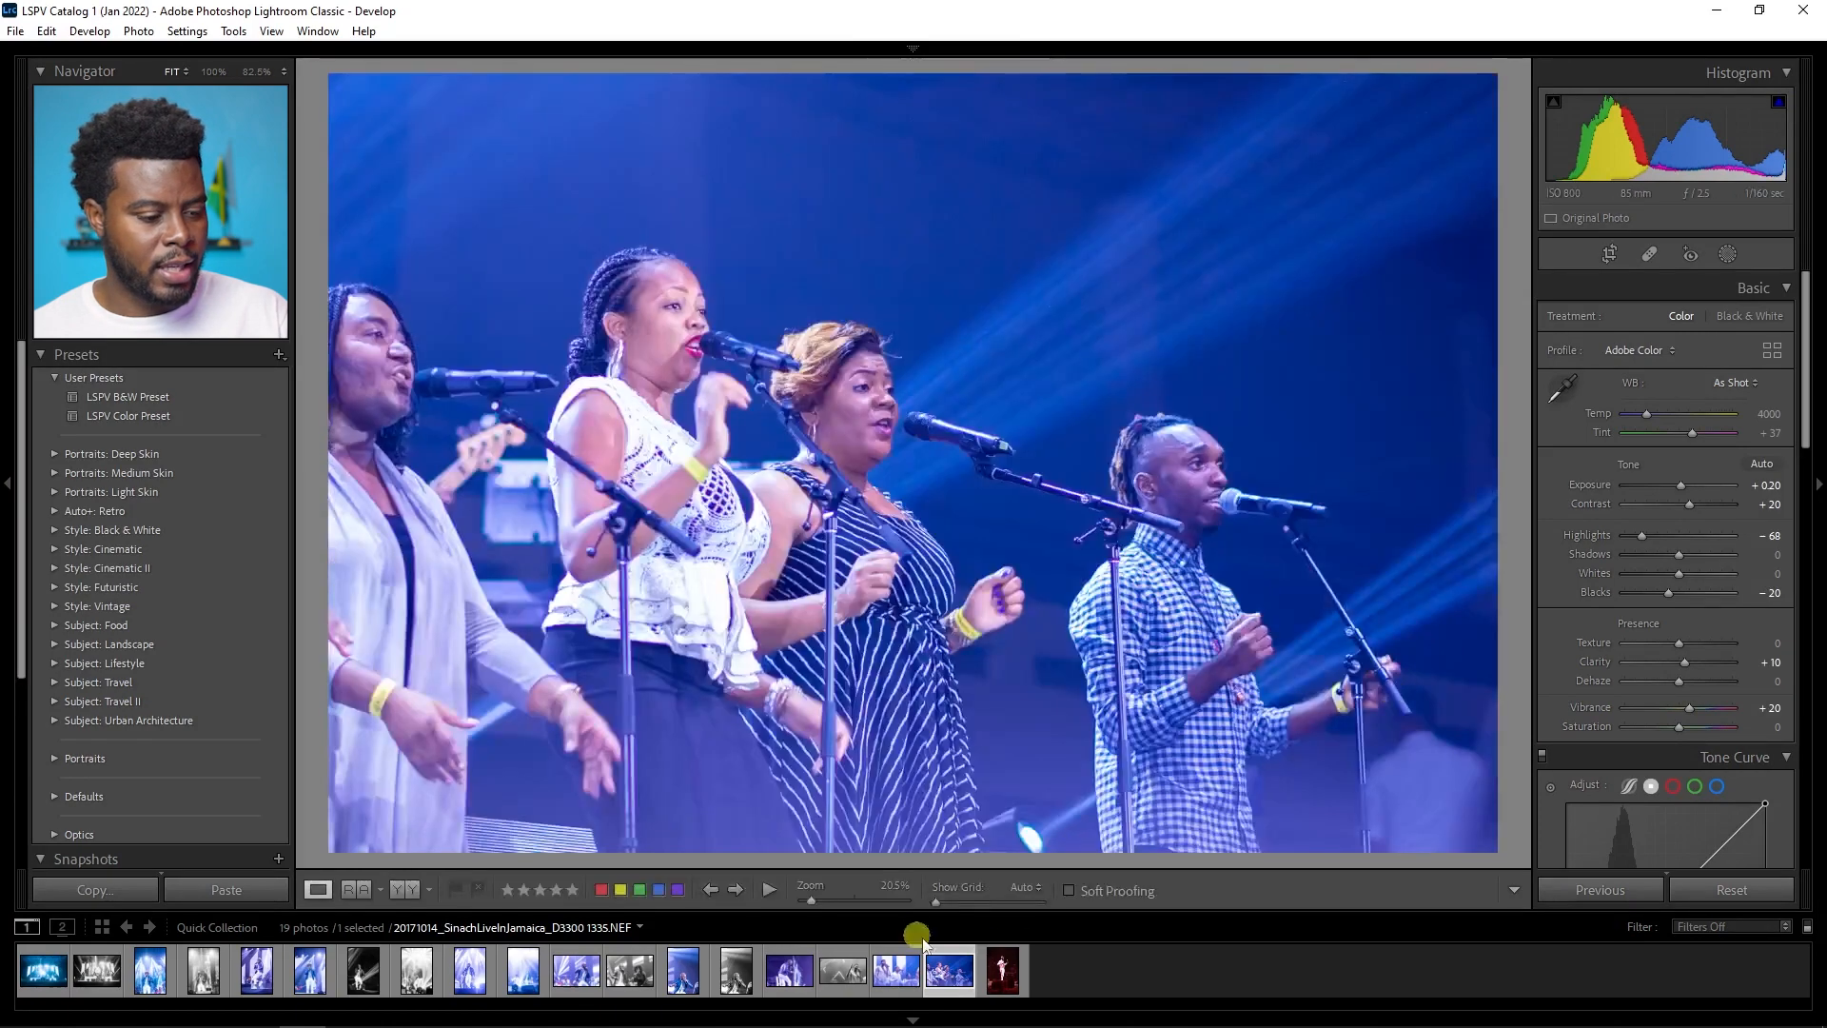
Step: Crop photo 1416.NEF tighter around the singer in white, keeping the original aspect ratio
left_click(1014, 992)
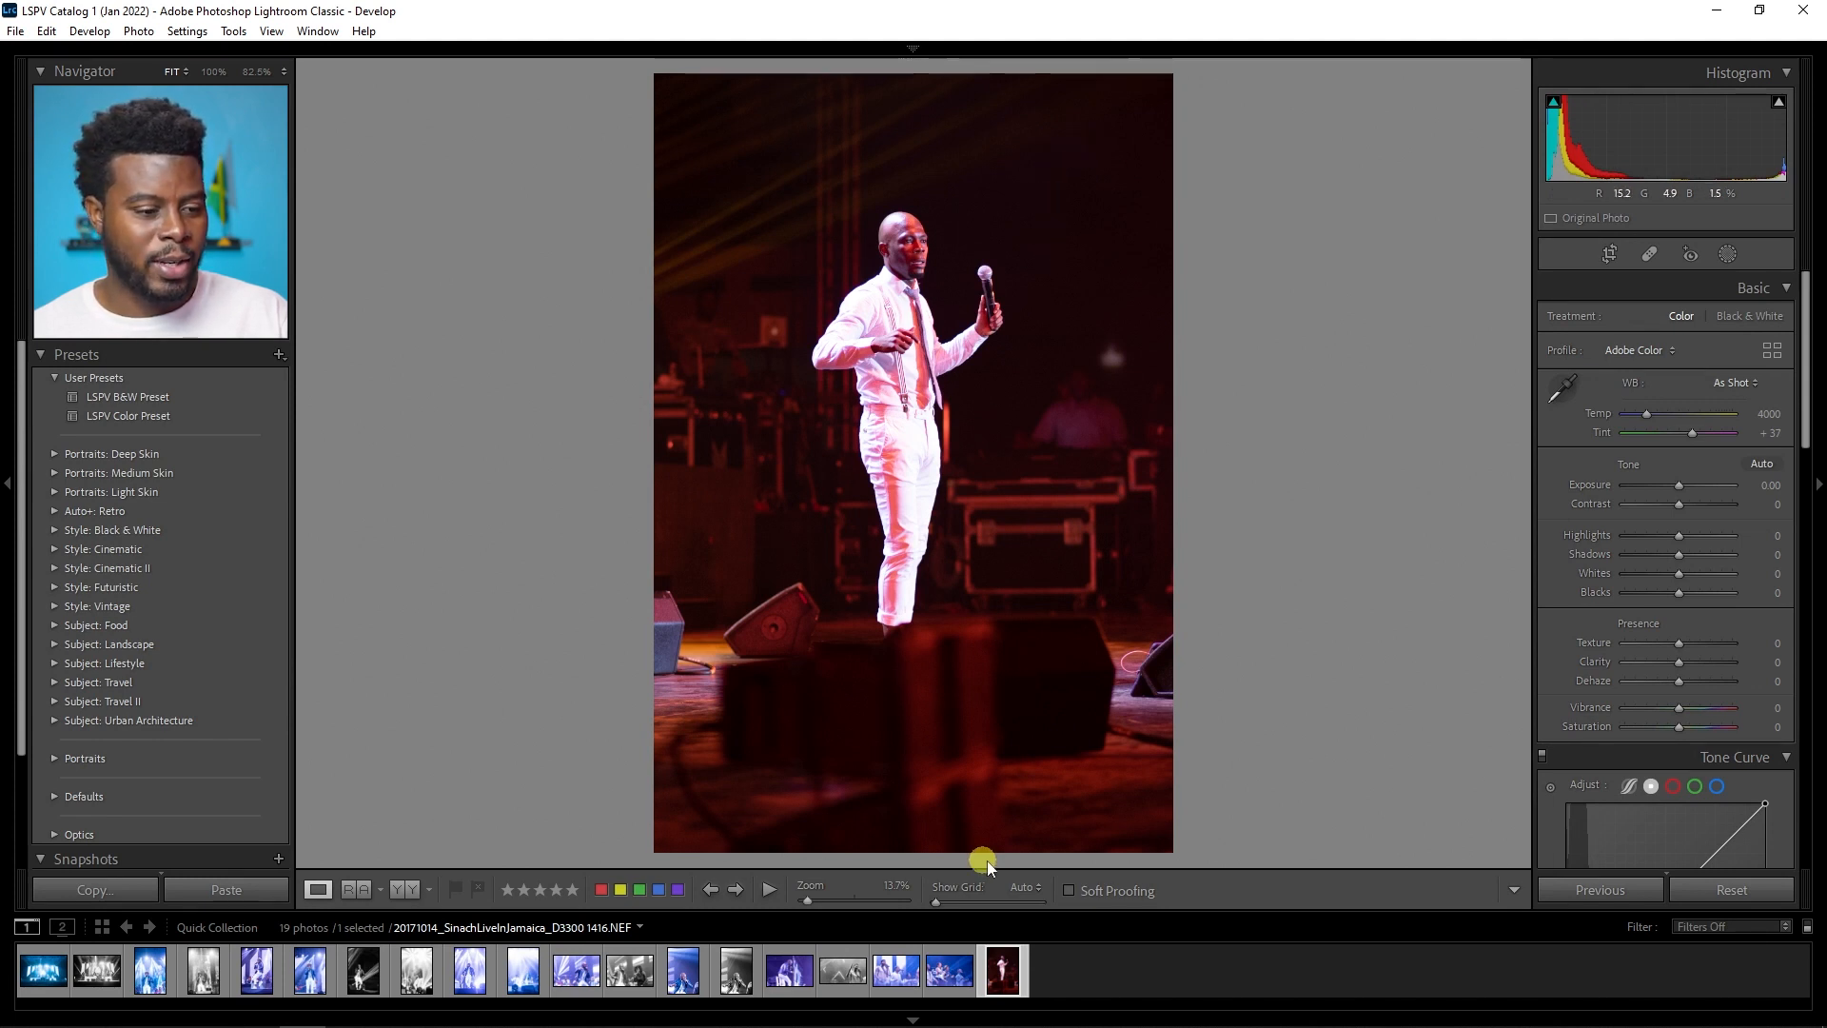
key("r")
left_click_drag(1169, 848, 1130, 787)
left_click_drag(1056, 480, 1012, 427)
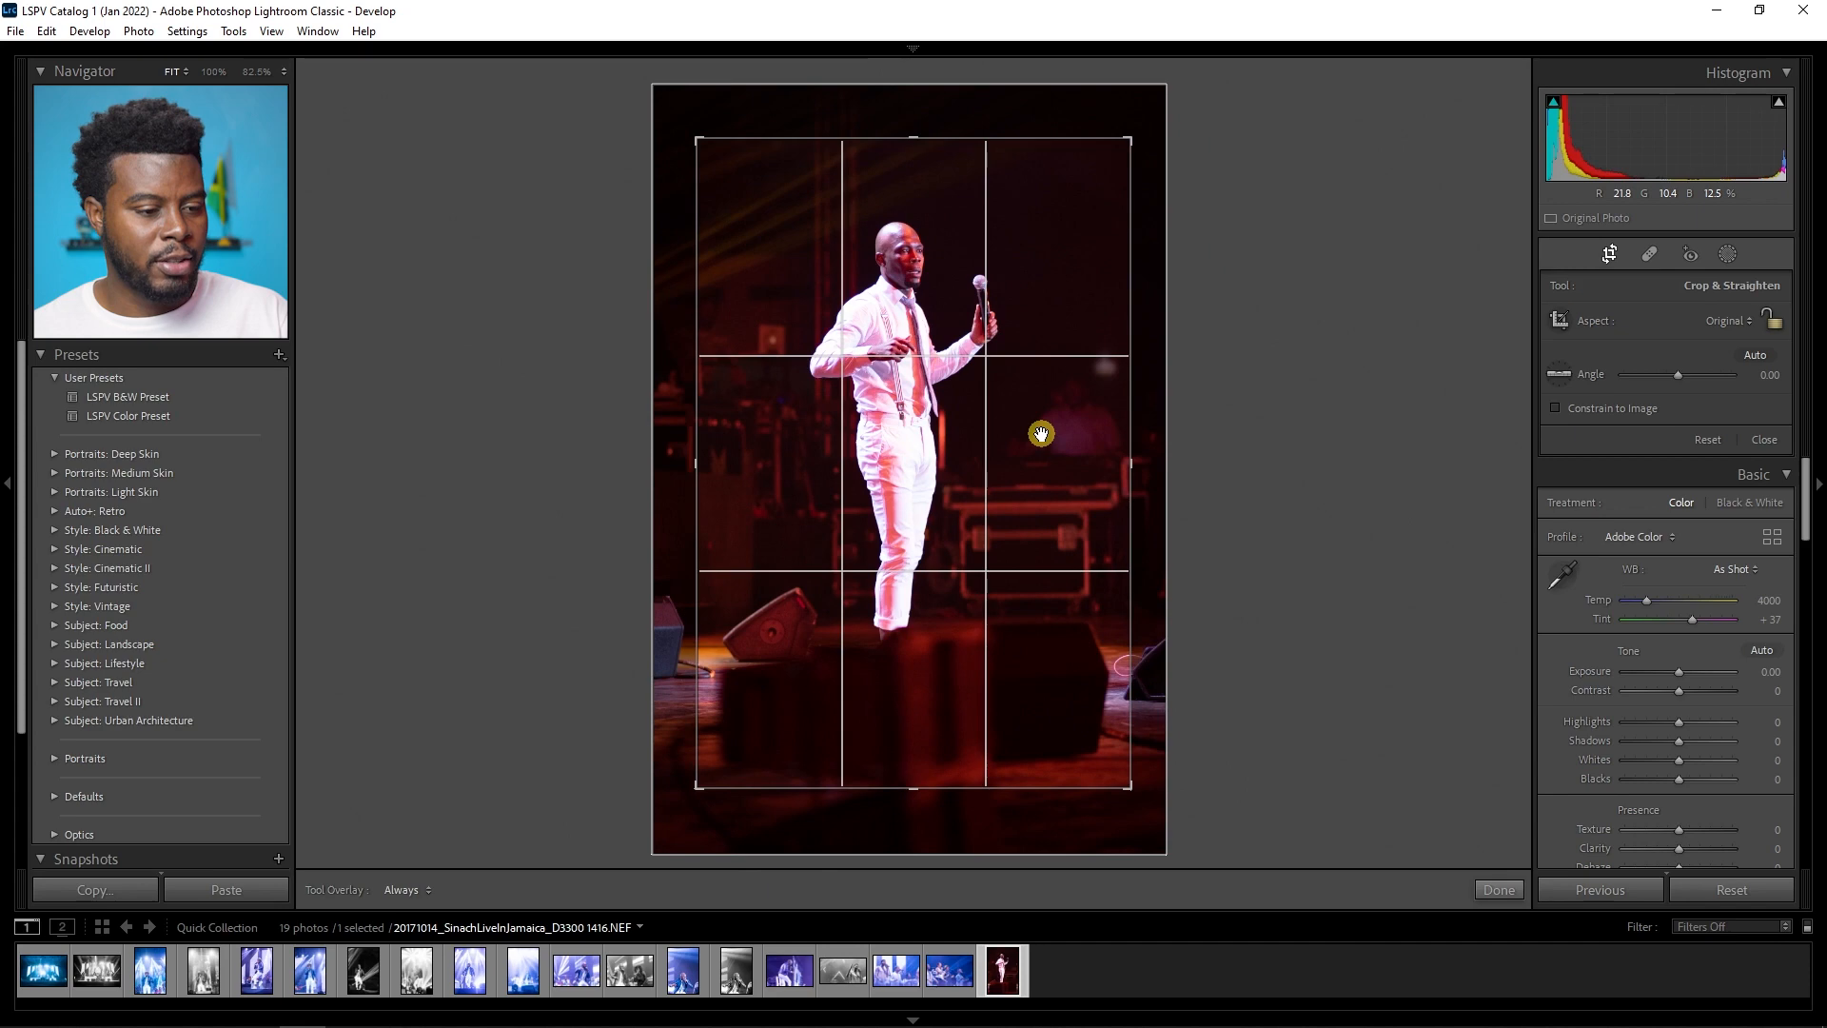
key("Return")
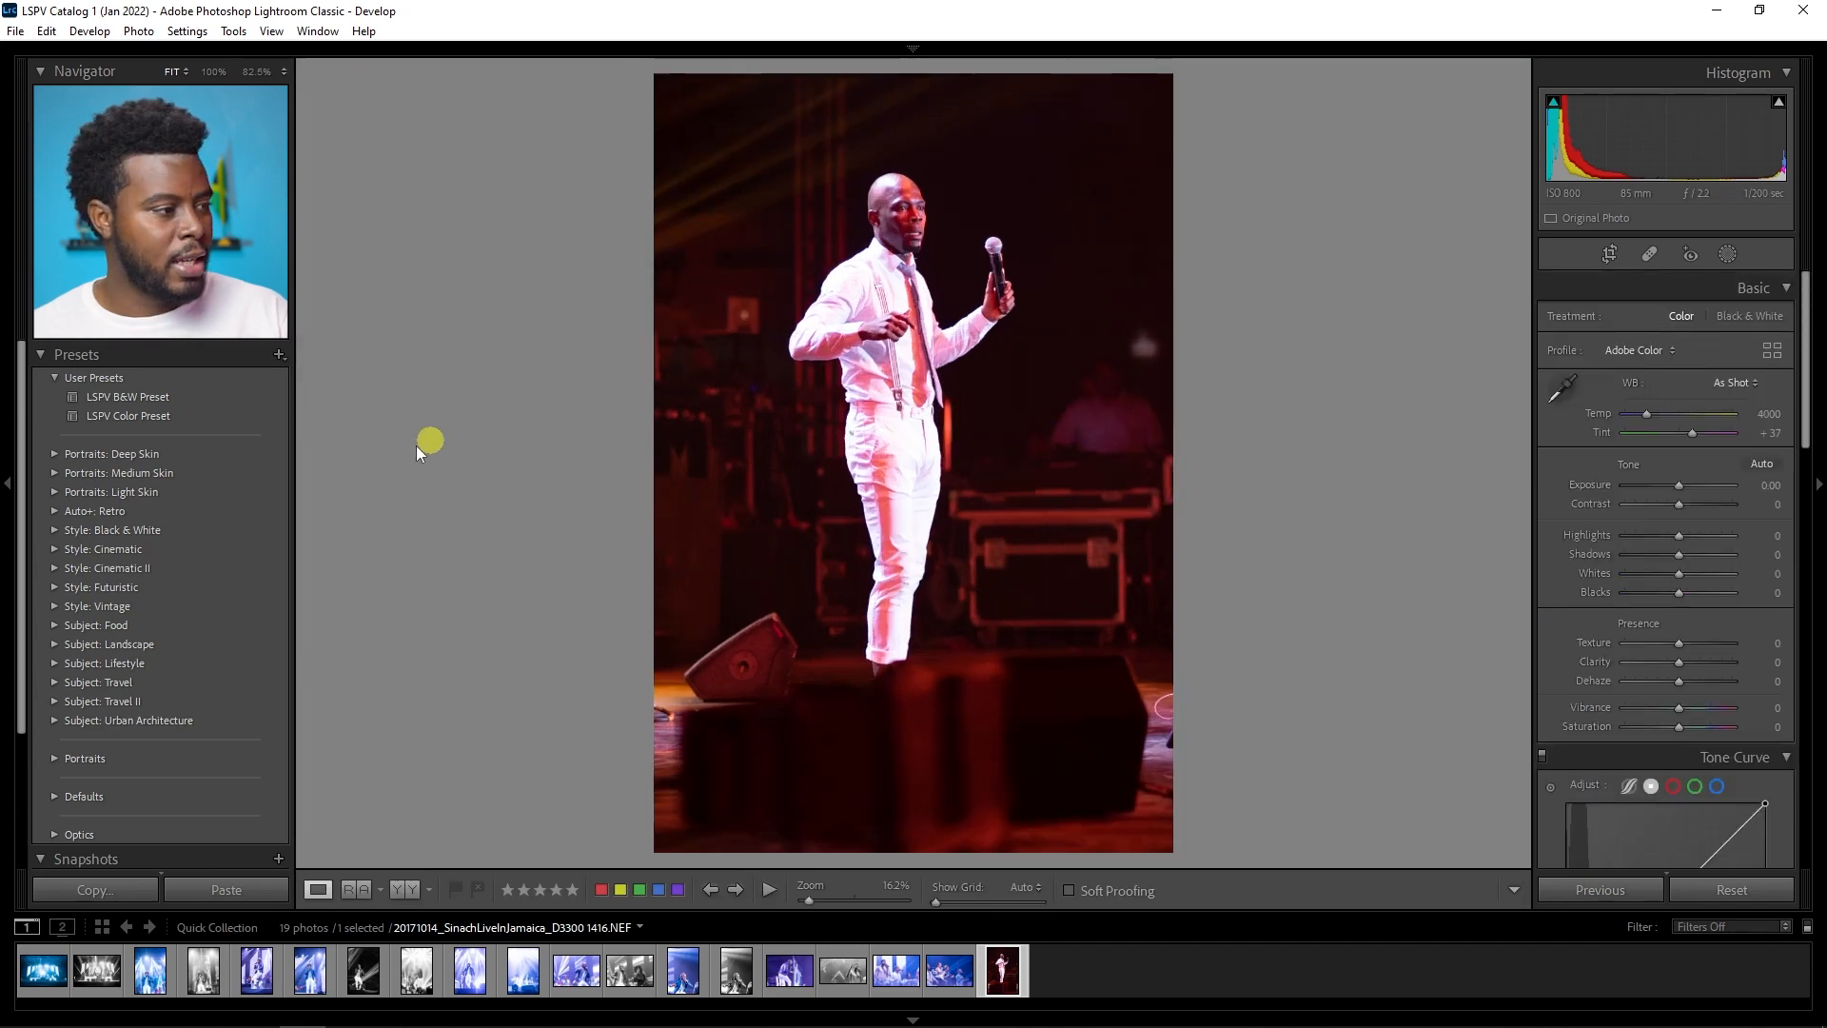
Step: Apply the LSPV Color Preset to photo 1416.NEF and set Exposure +0.40, Highlights −32, Shadows +70 and Blacks −2, comparing with the original
left_click(196, 416)
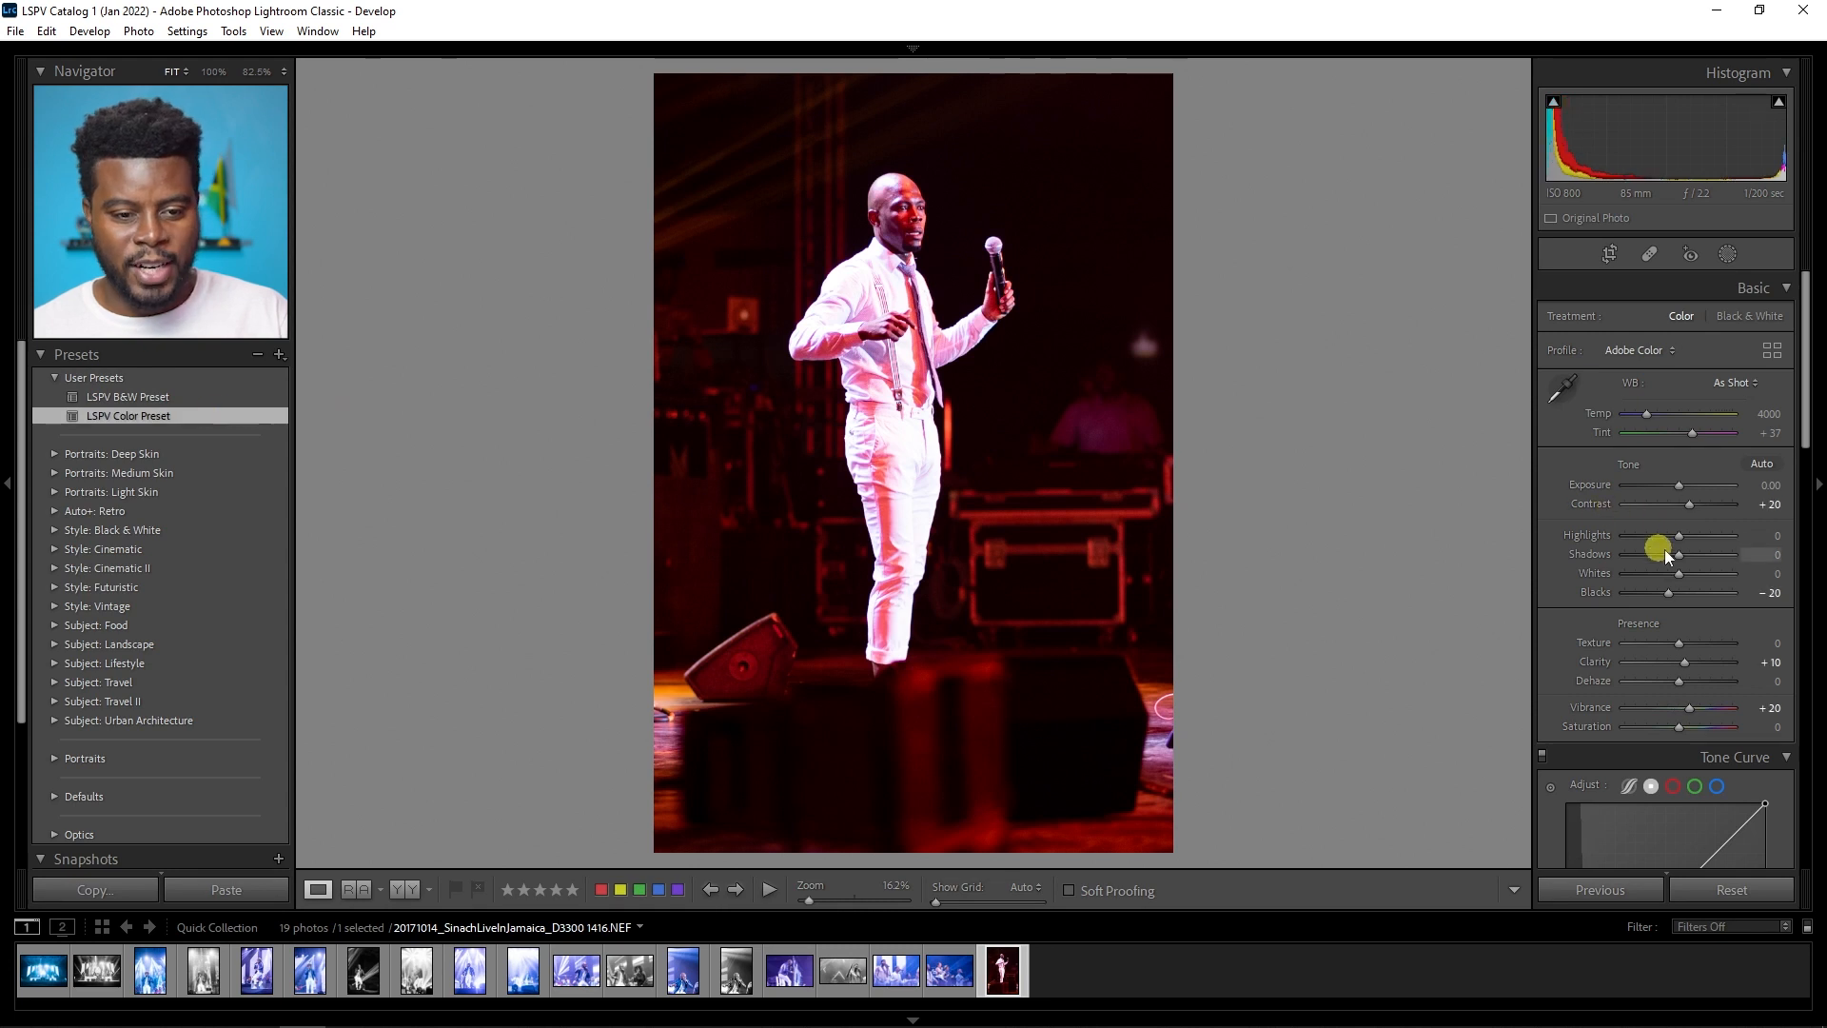
left_click_drag(1678, 486, 1683, 489)
mouse_move(1679, 554)
left_mouse_down()
mouse_move(1669, 595)
mouse_move(1686, 596)
mouse_move(1668, 545)
left_mouse_up()
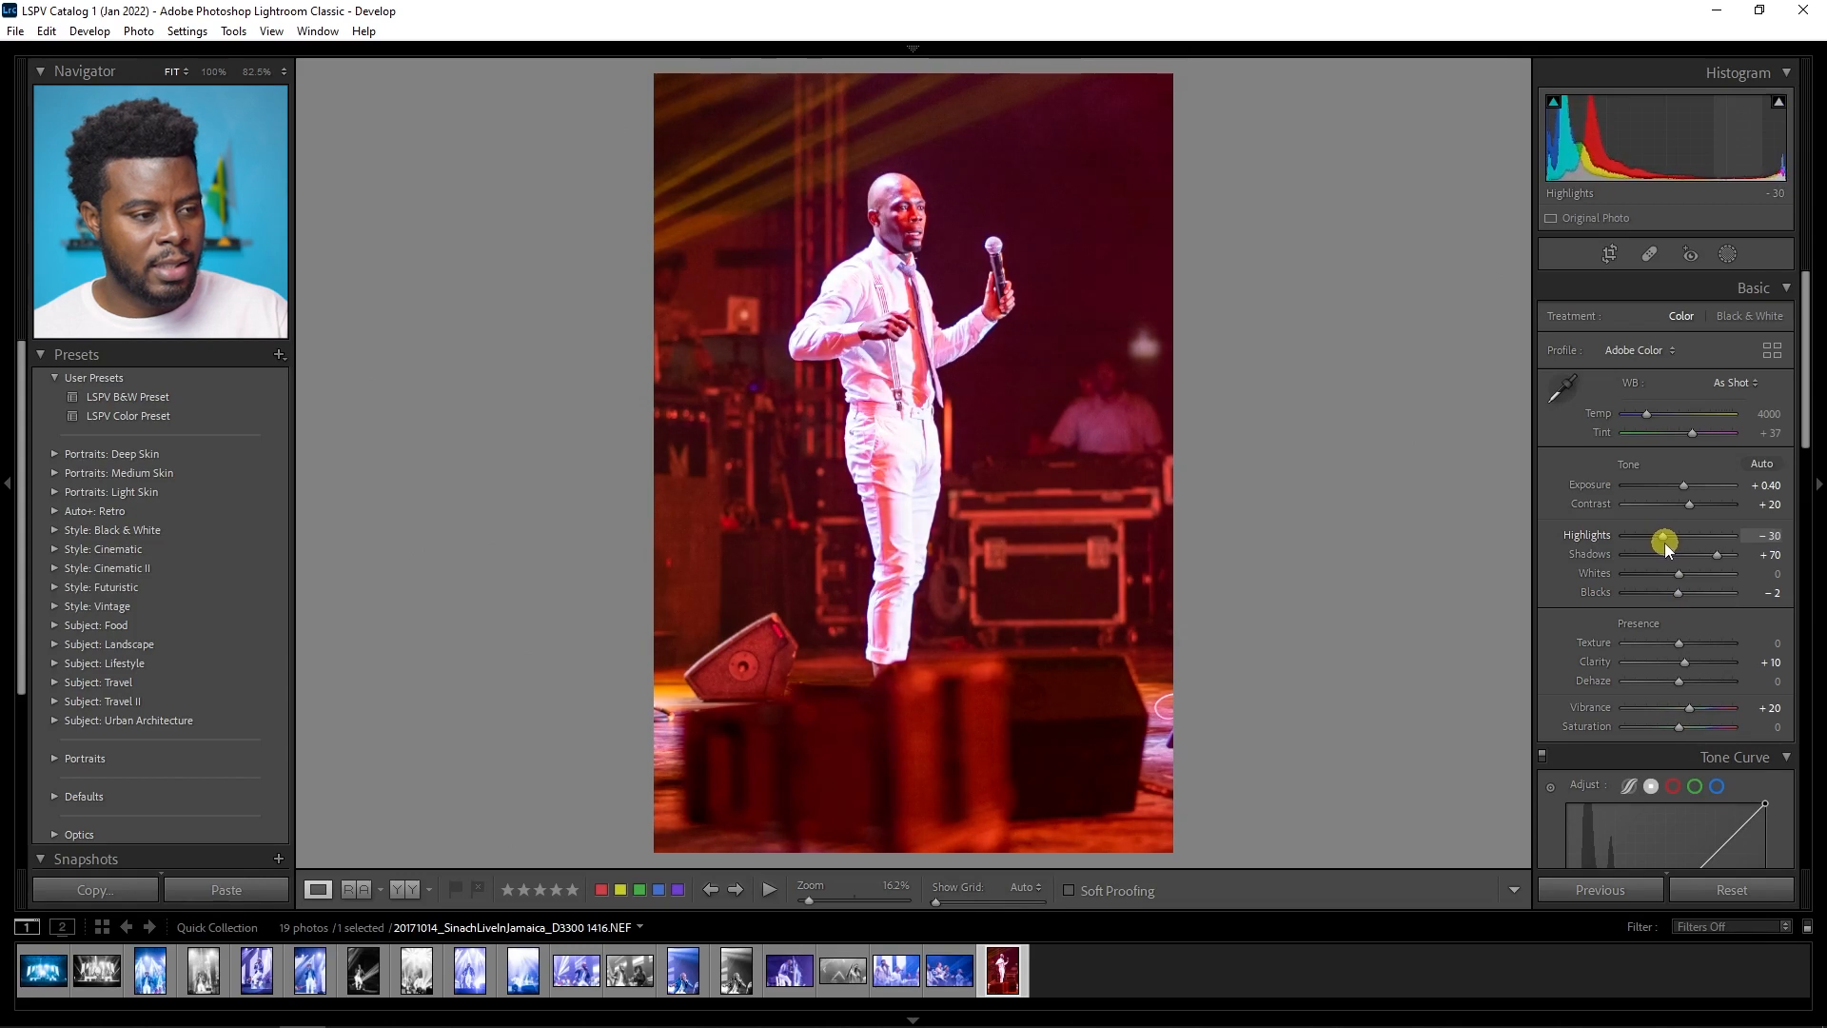
key("y")
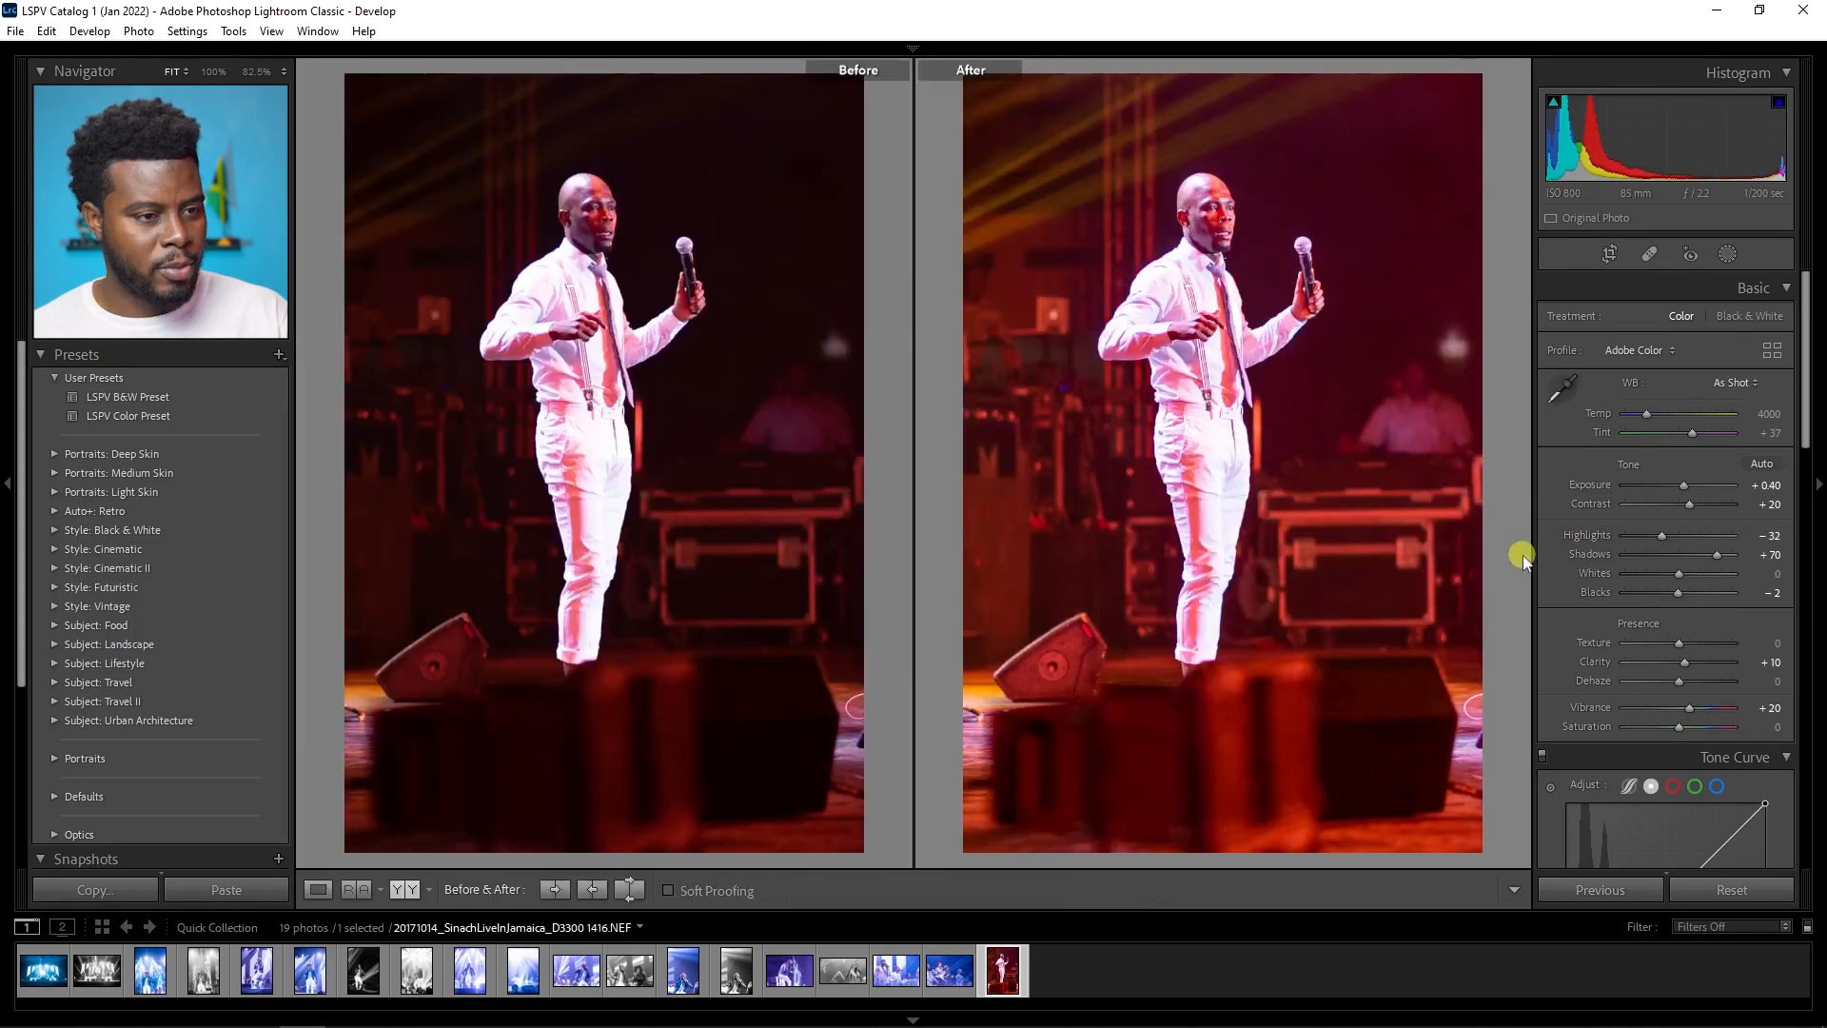
key("y")
Step: Set the Red saturation to +27 and the Red hue to −20 on photo 1416.NEF
scroll(1600, 523, "down", 10)
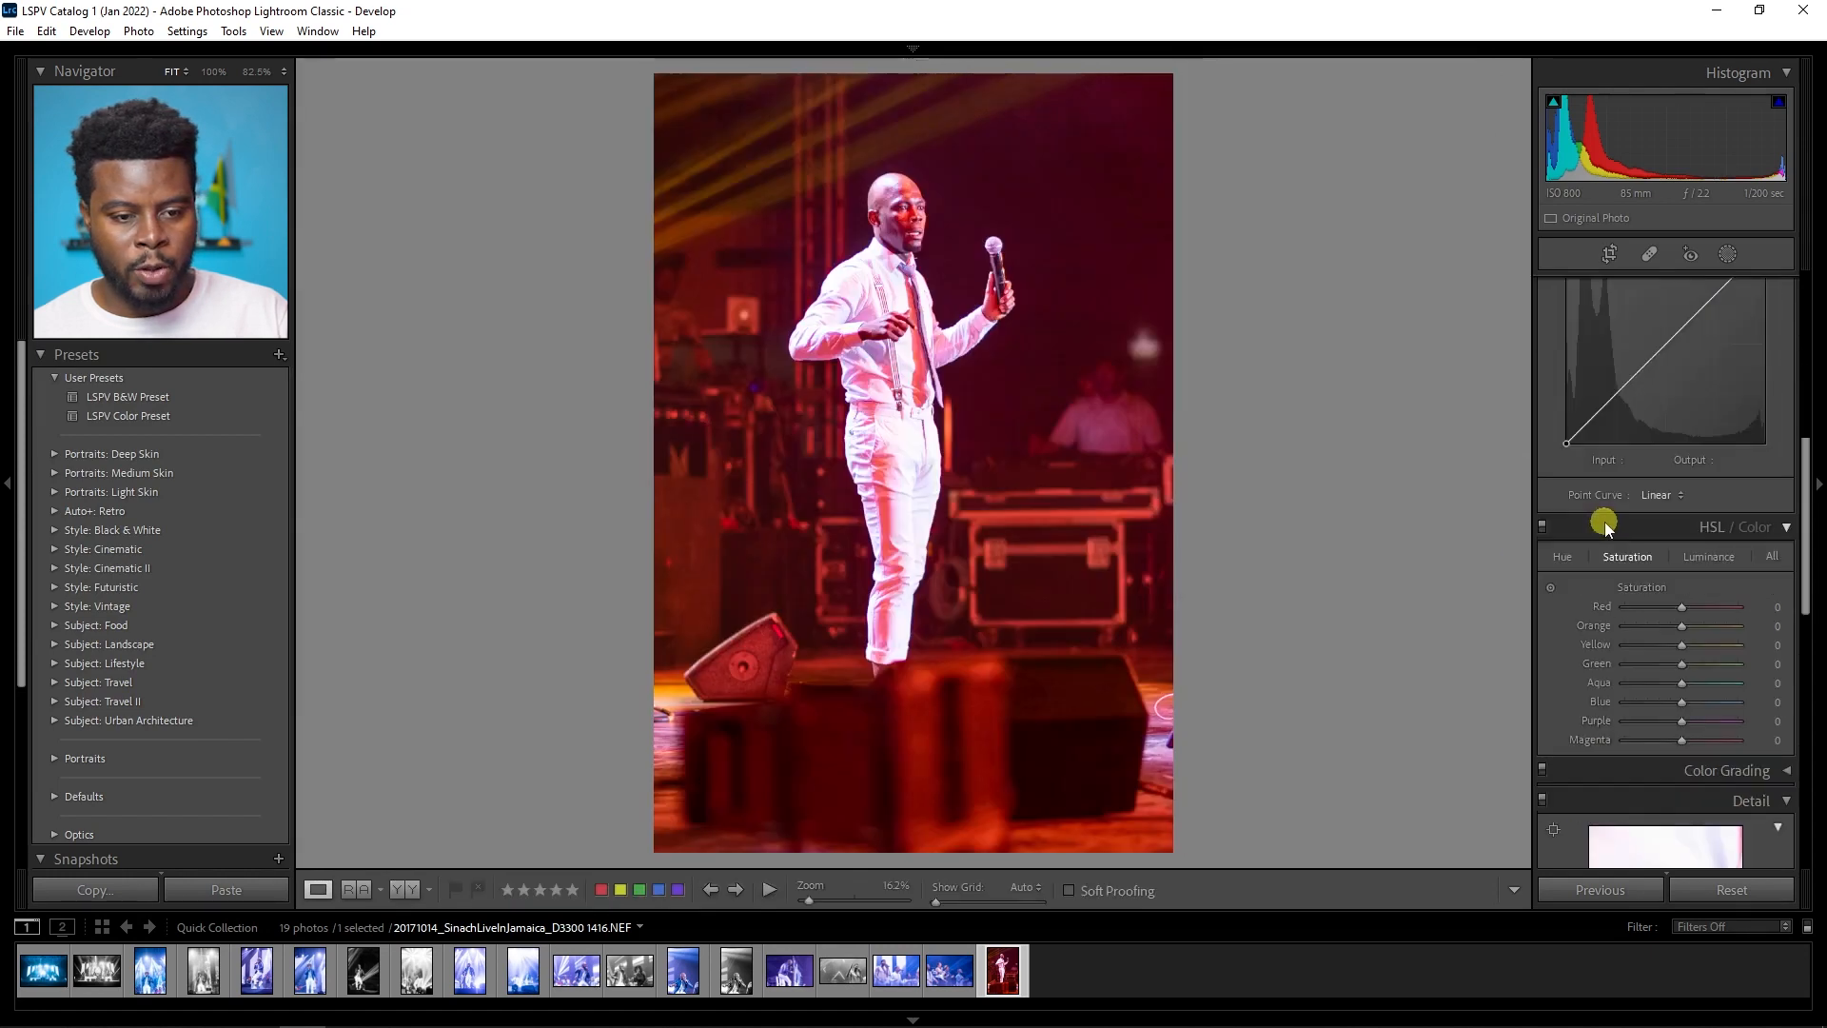
scroll(1694, 442, "up", 3)
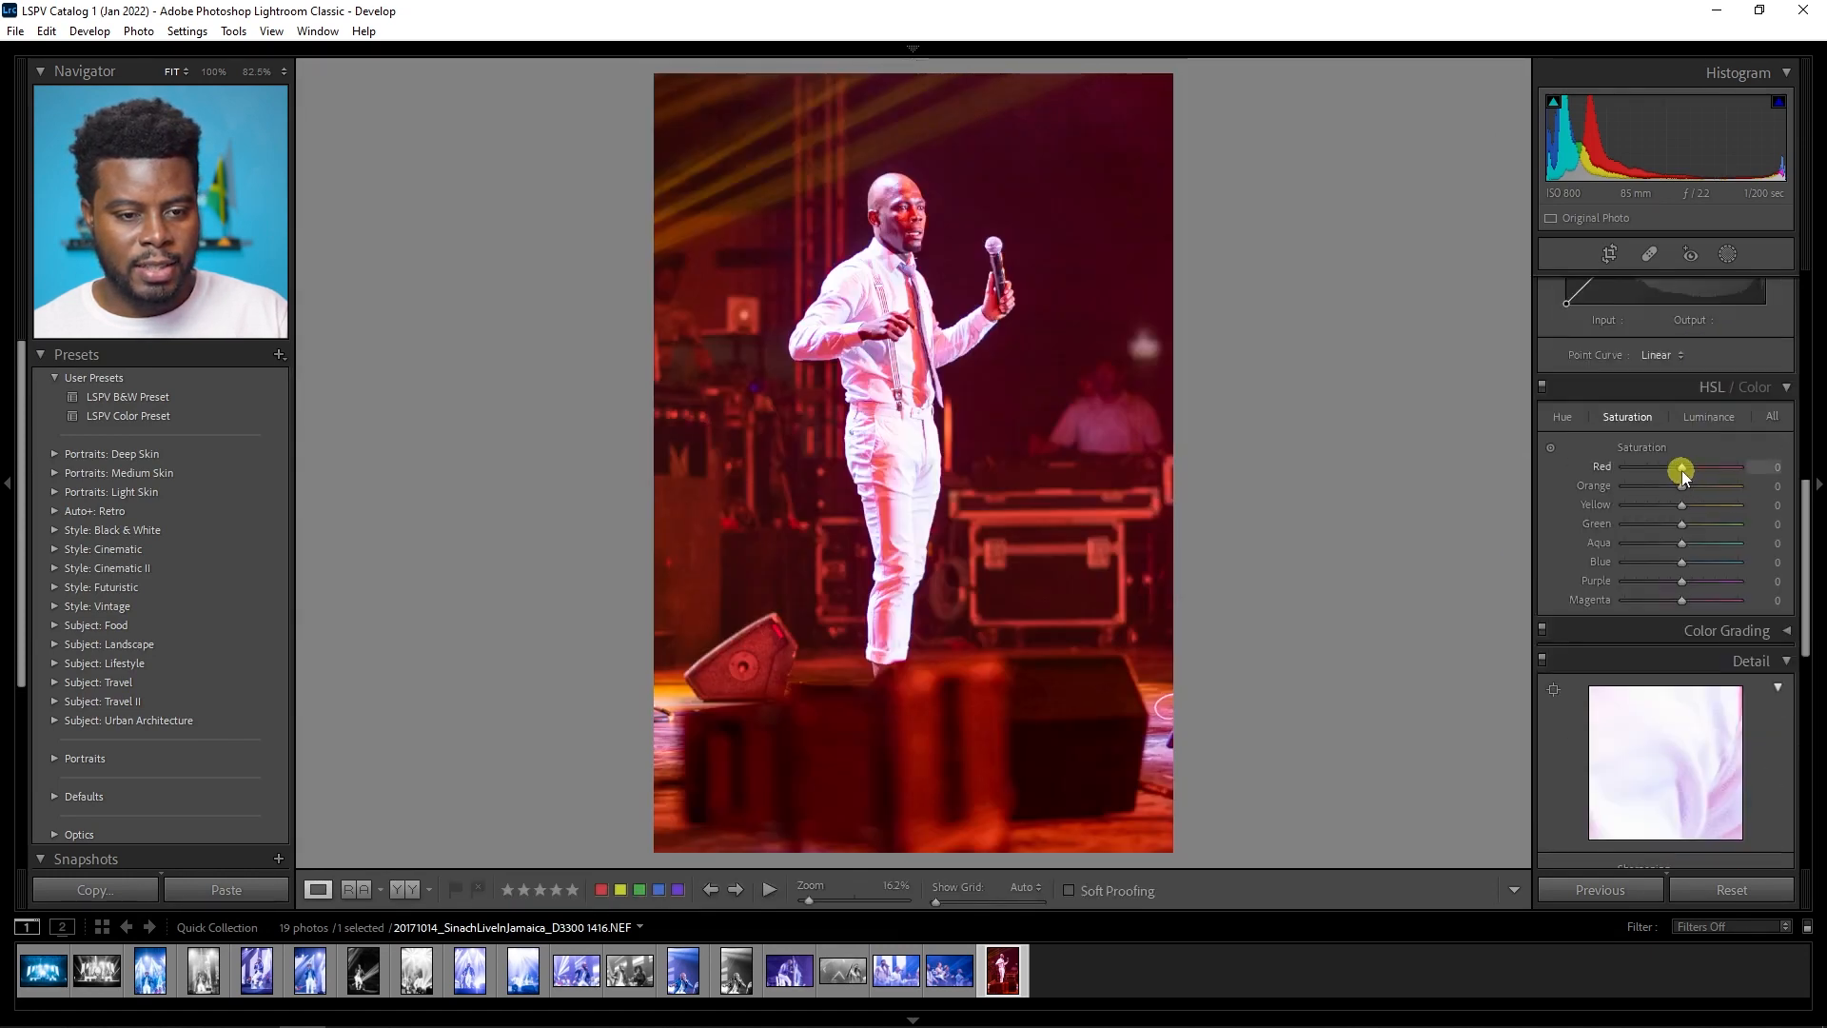
mouse_move(1670, 469)
left_mouse_down()
mouse_move(1550, 466)
mouse_move(1742, 481)
mouse_move(1686, 478)
left_mouse_up()
left_click(1565, 417)
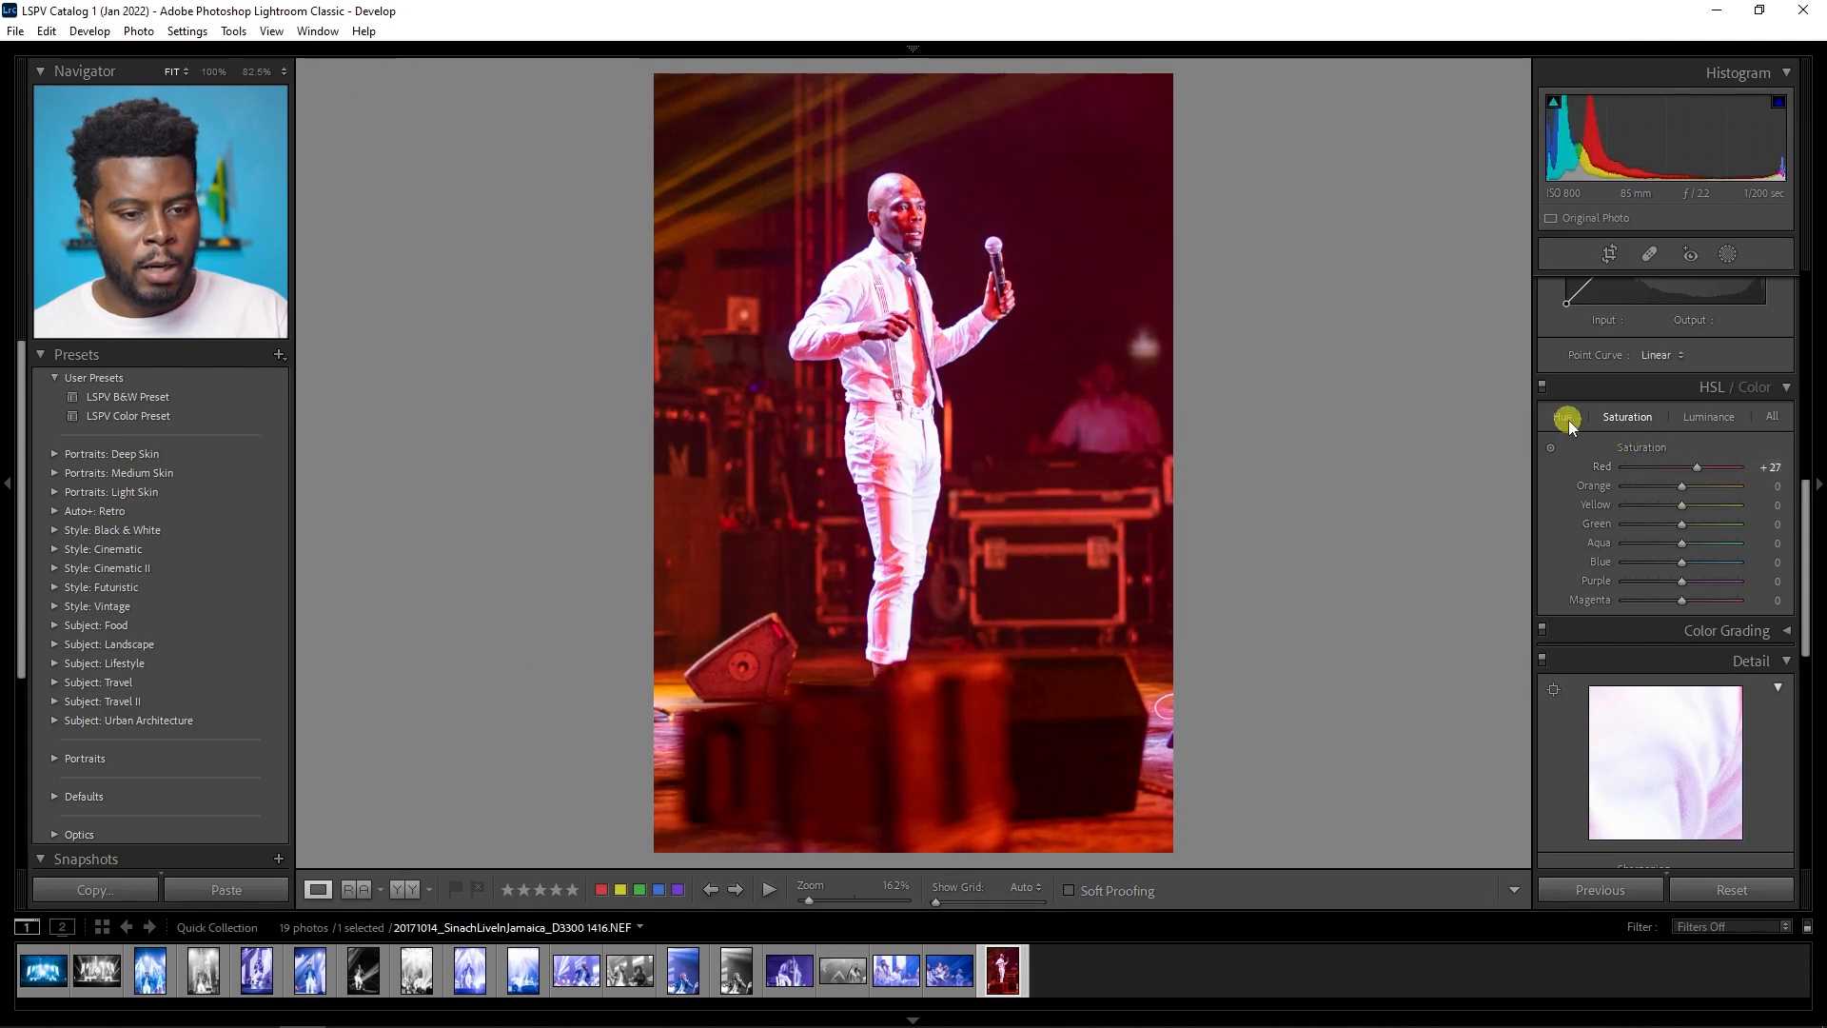
mouse_move(1682, 472)
left_mouse_down()
mouse_move(1608, 468)
mouse_move(1721, 462)
mouse_move(1671, 463)
left_mouse_up()
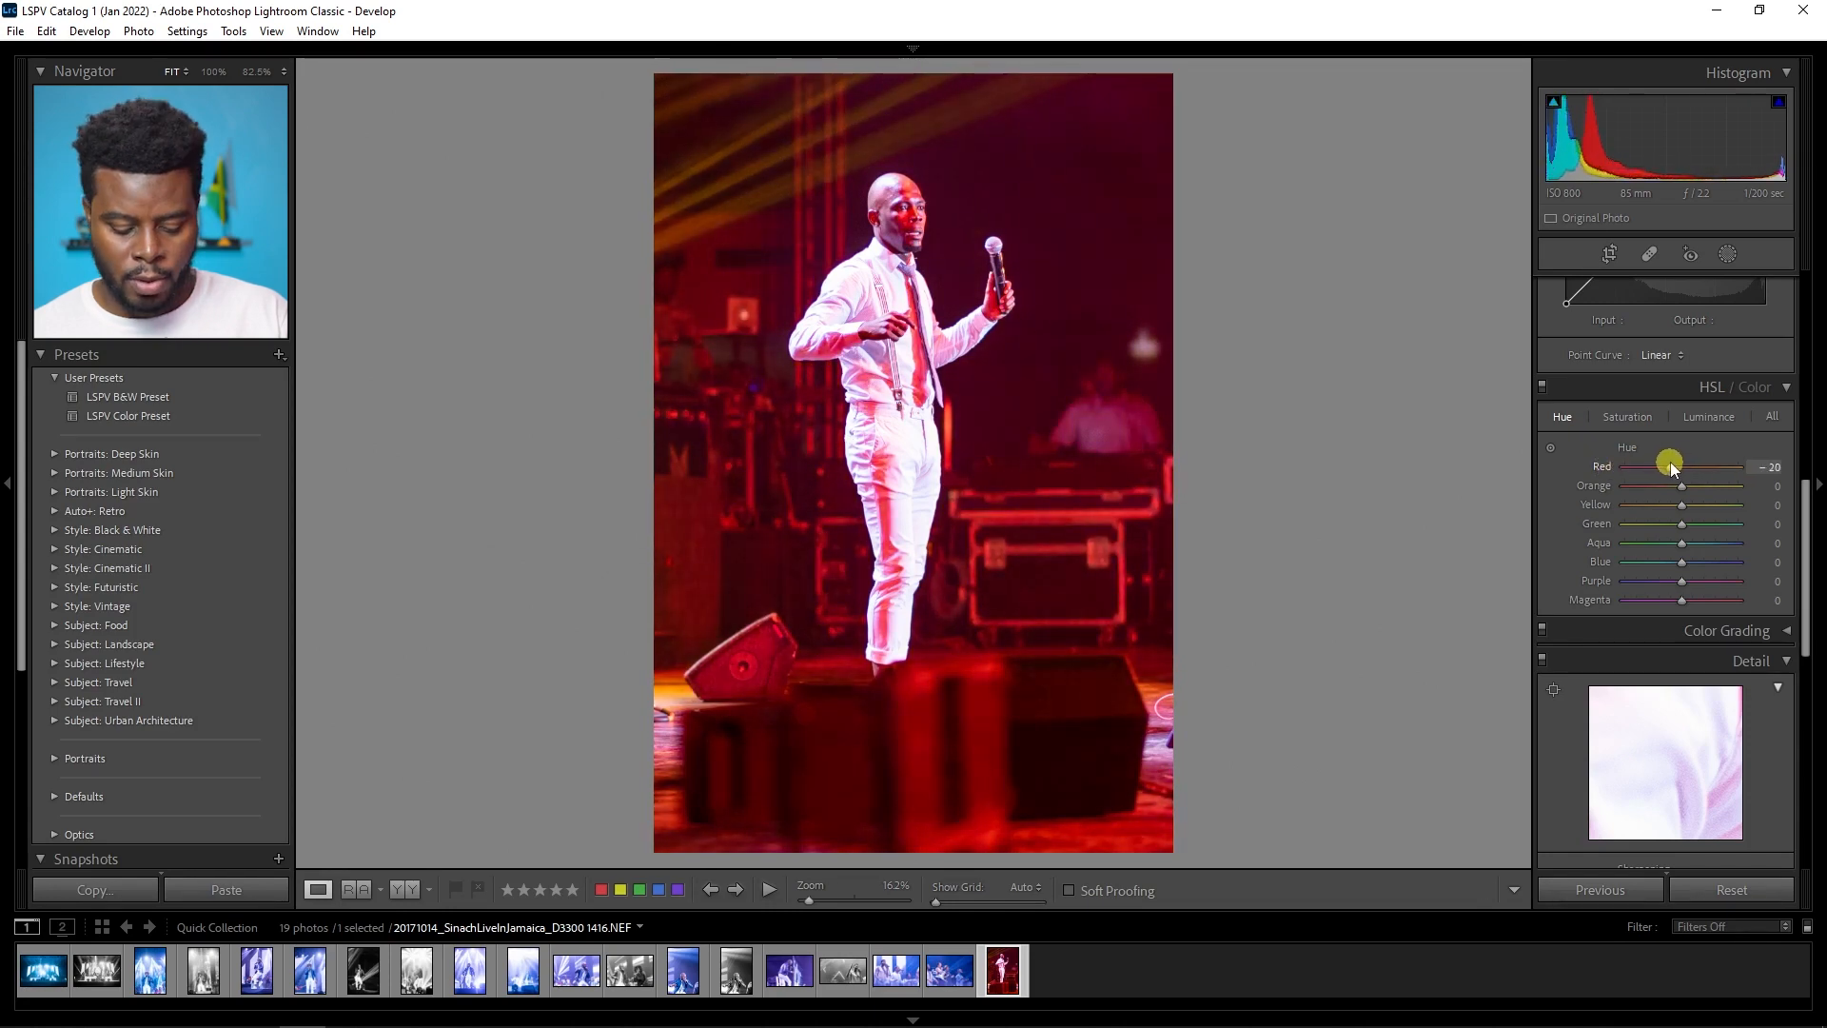
Step: Compare the recoloured photo 1416.NEF with its original several times in the before and after view
key("y")
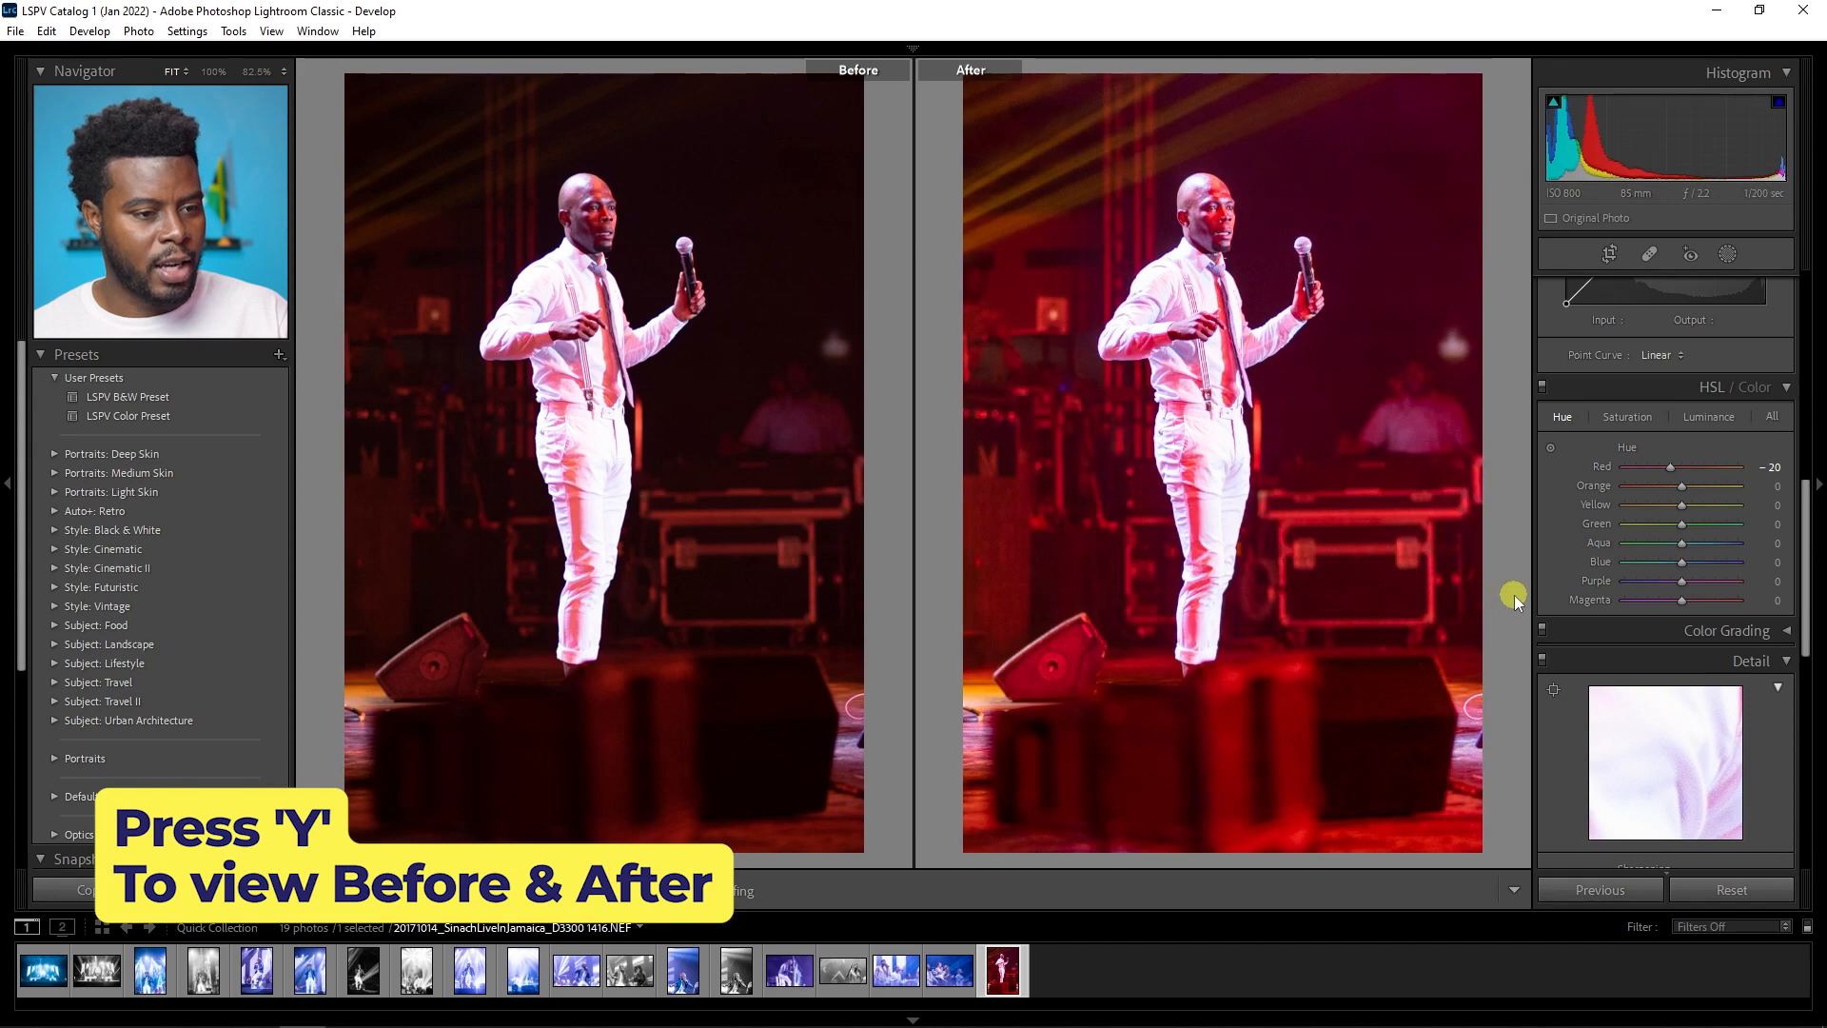
key("y")
key("y")
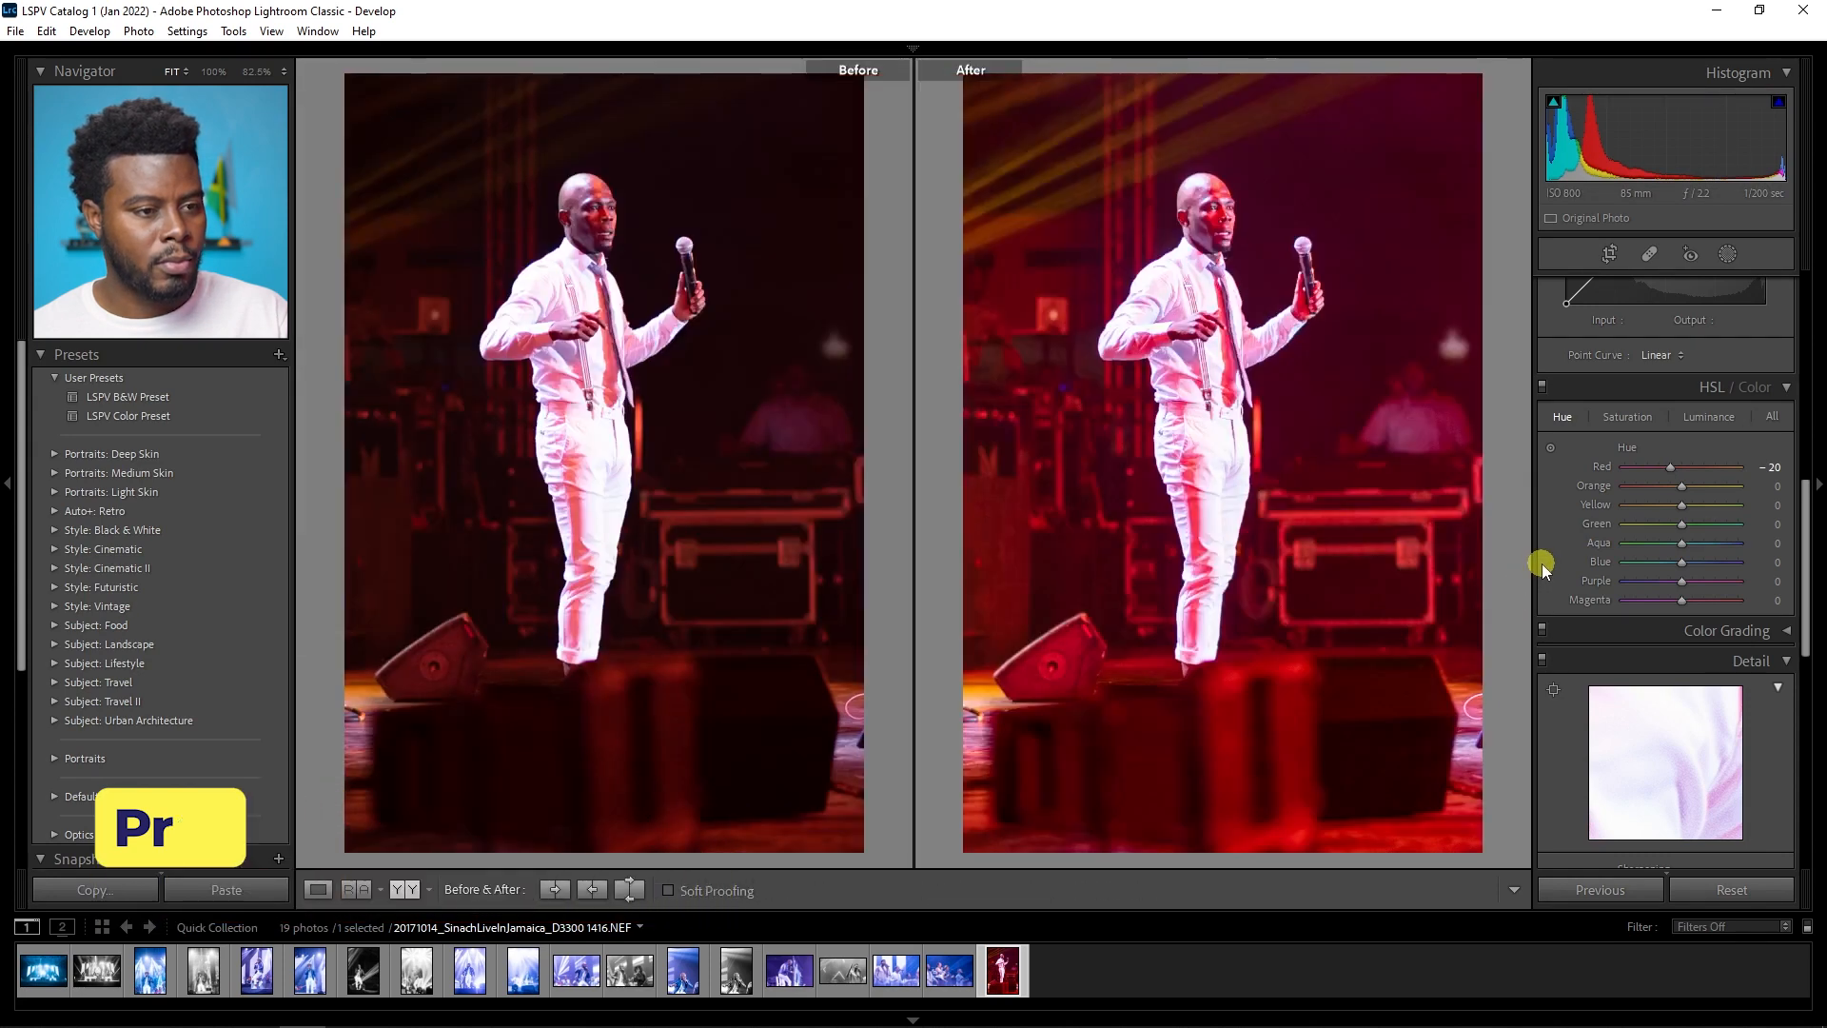
key("y")
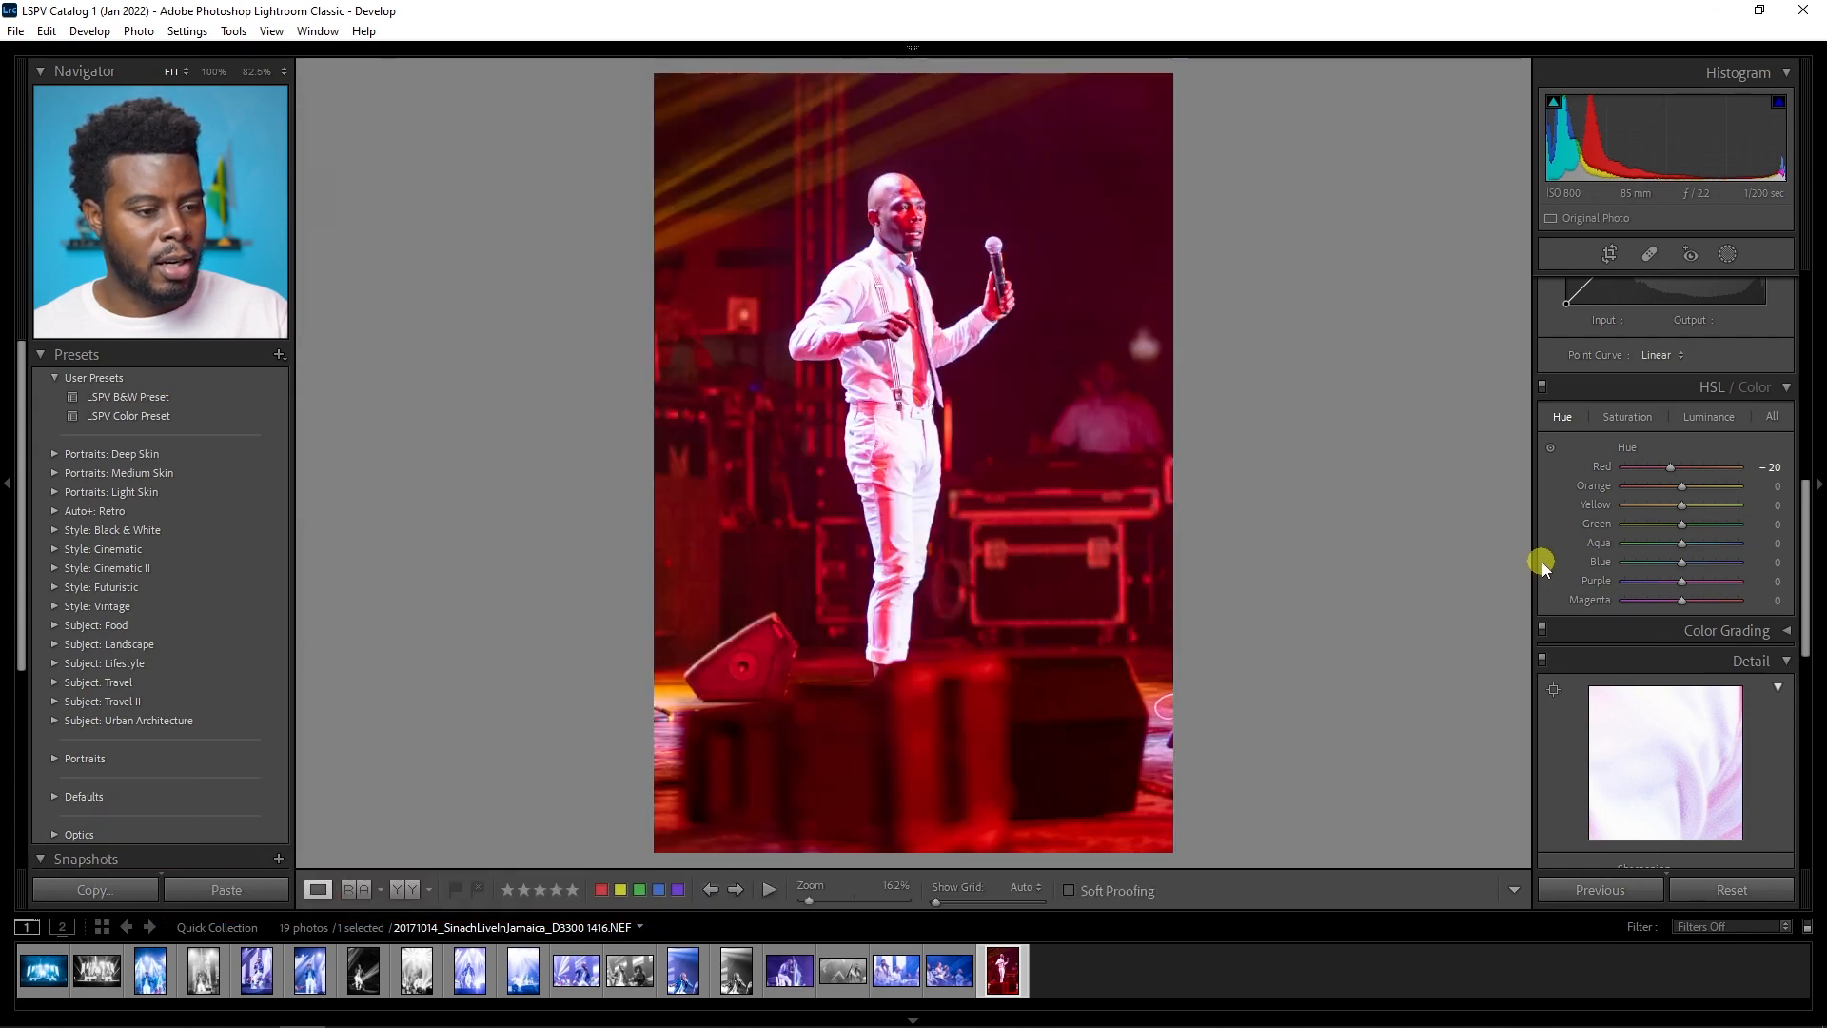
key("y")
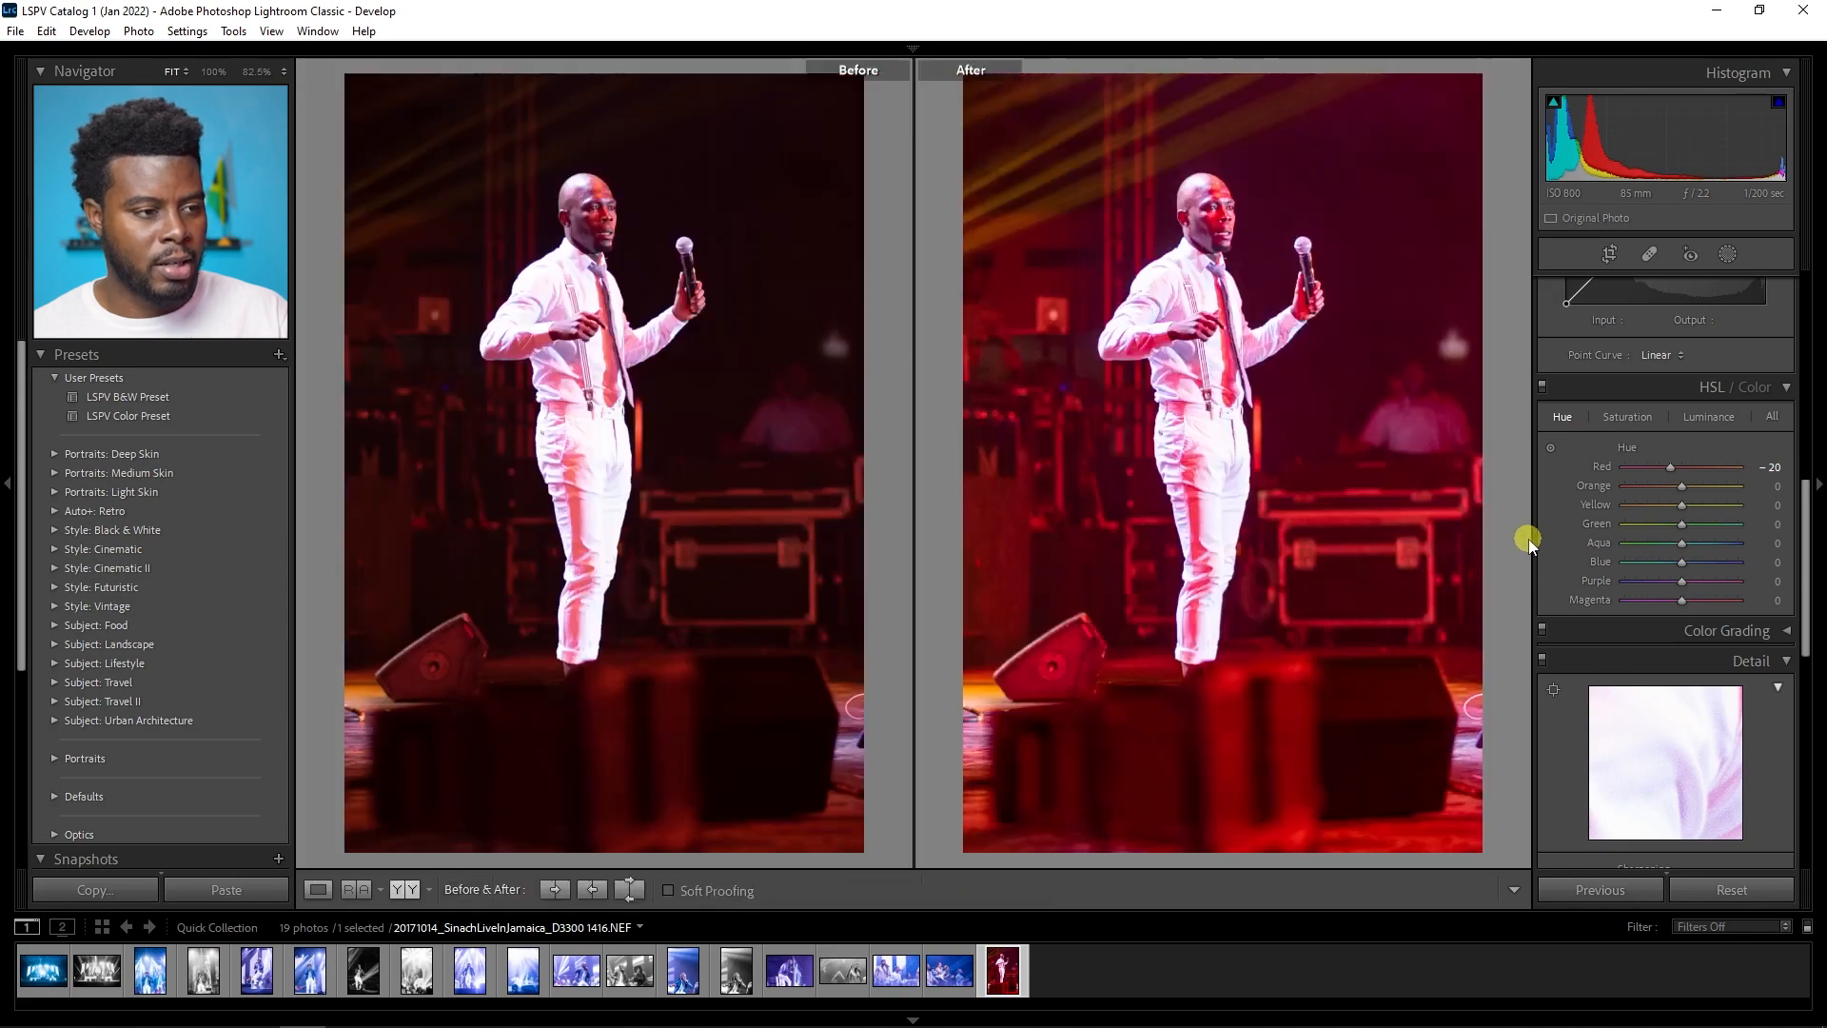
key("y")
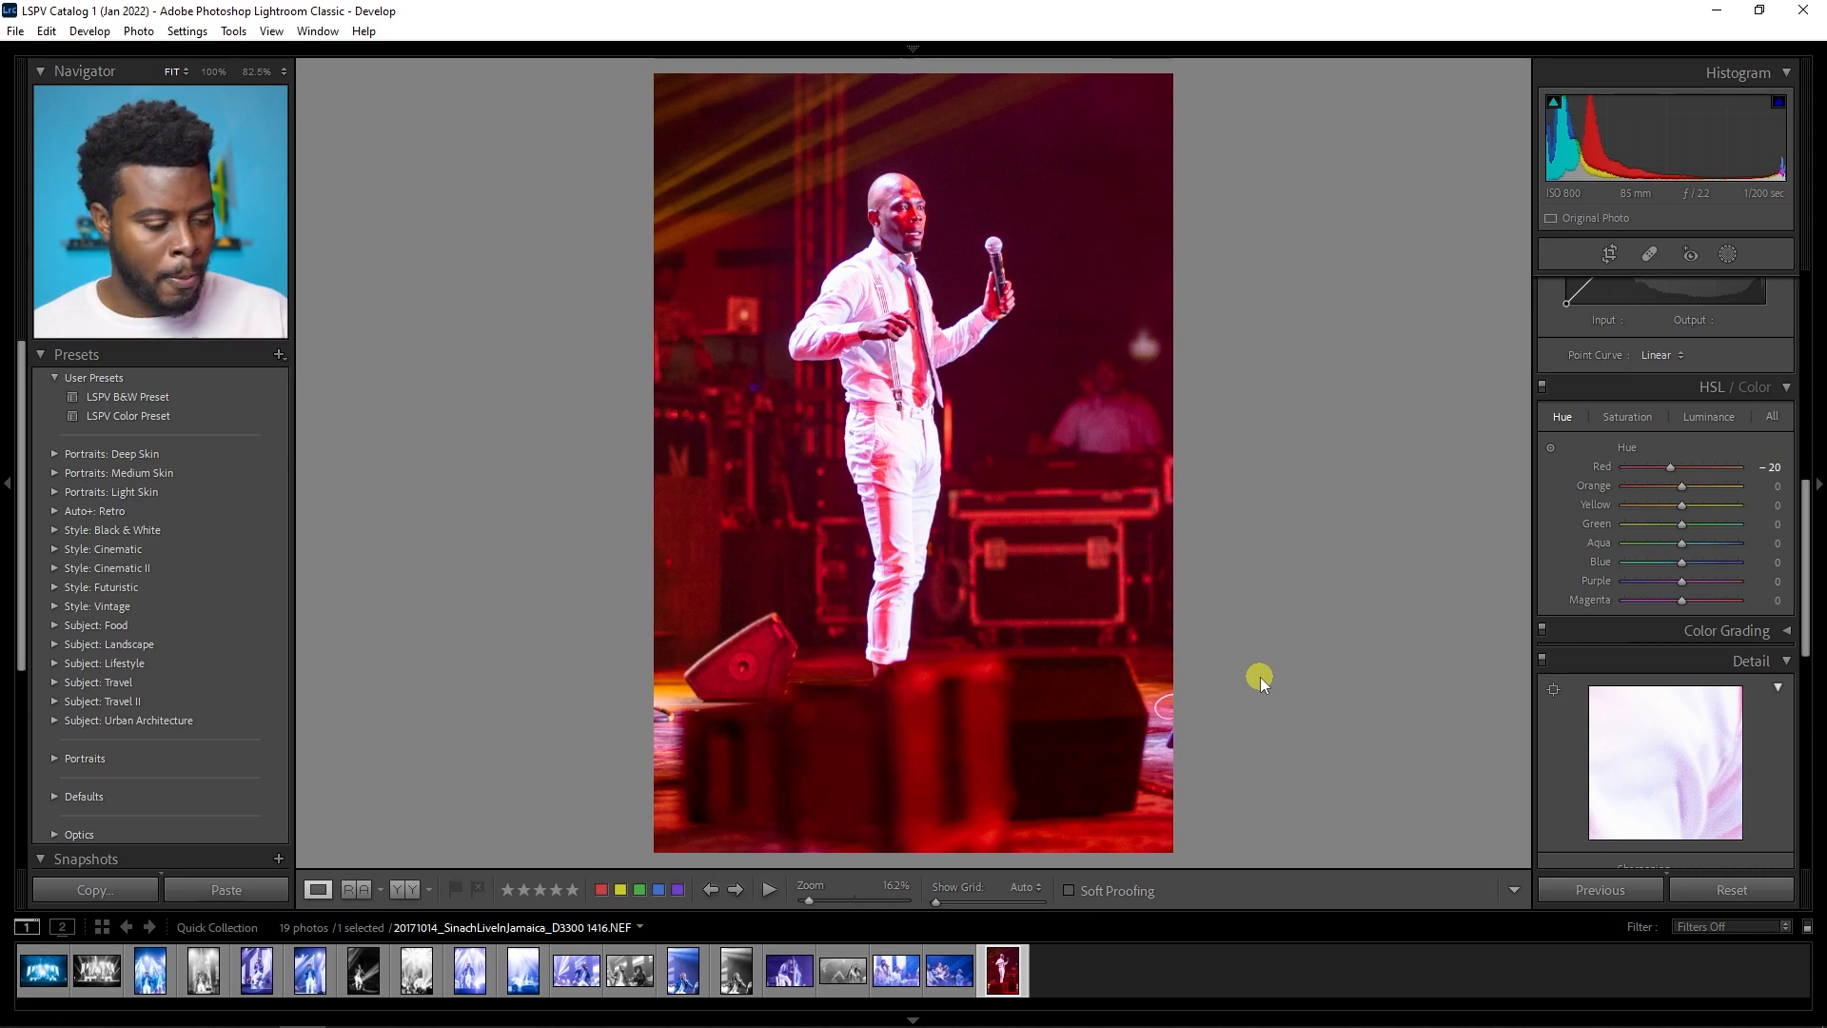
Step: Return to the first photo, 1208.NEF, and raise its Exposure slightly
left_click(42, 971)
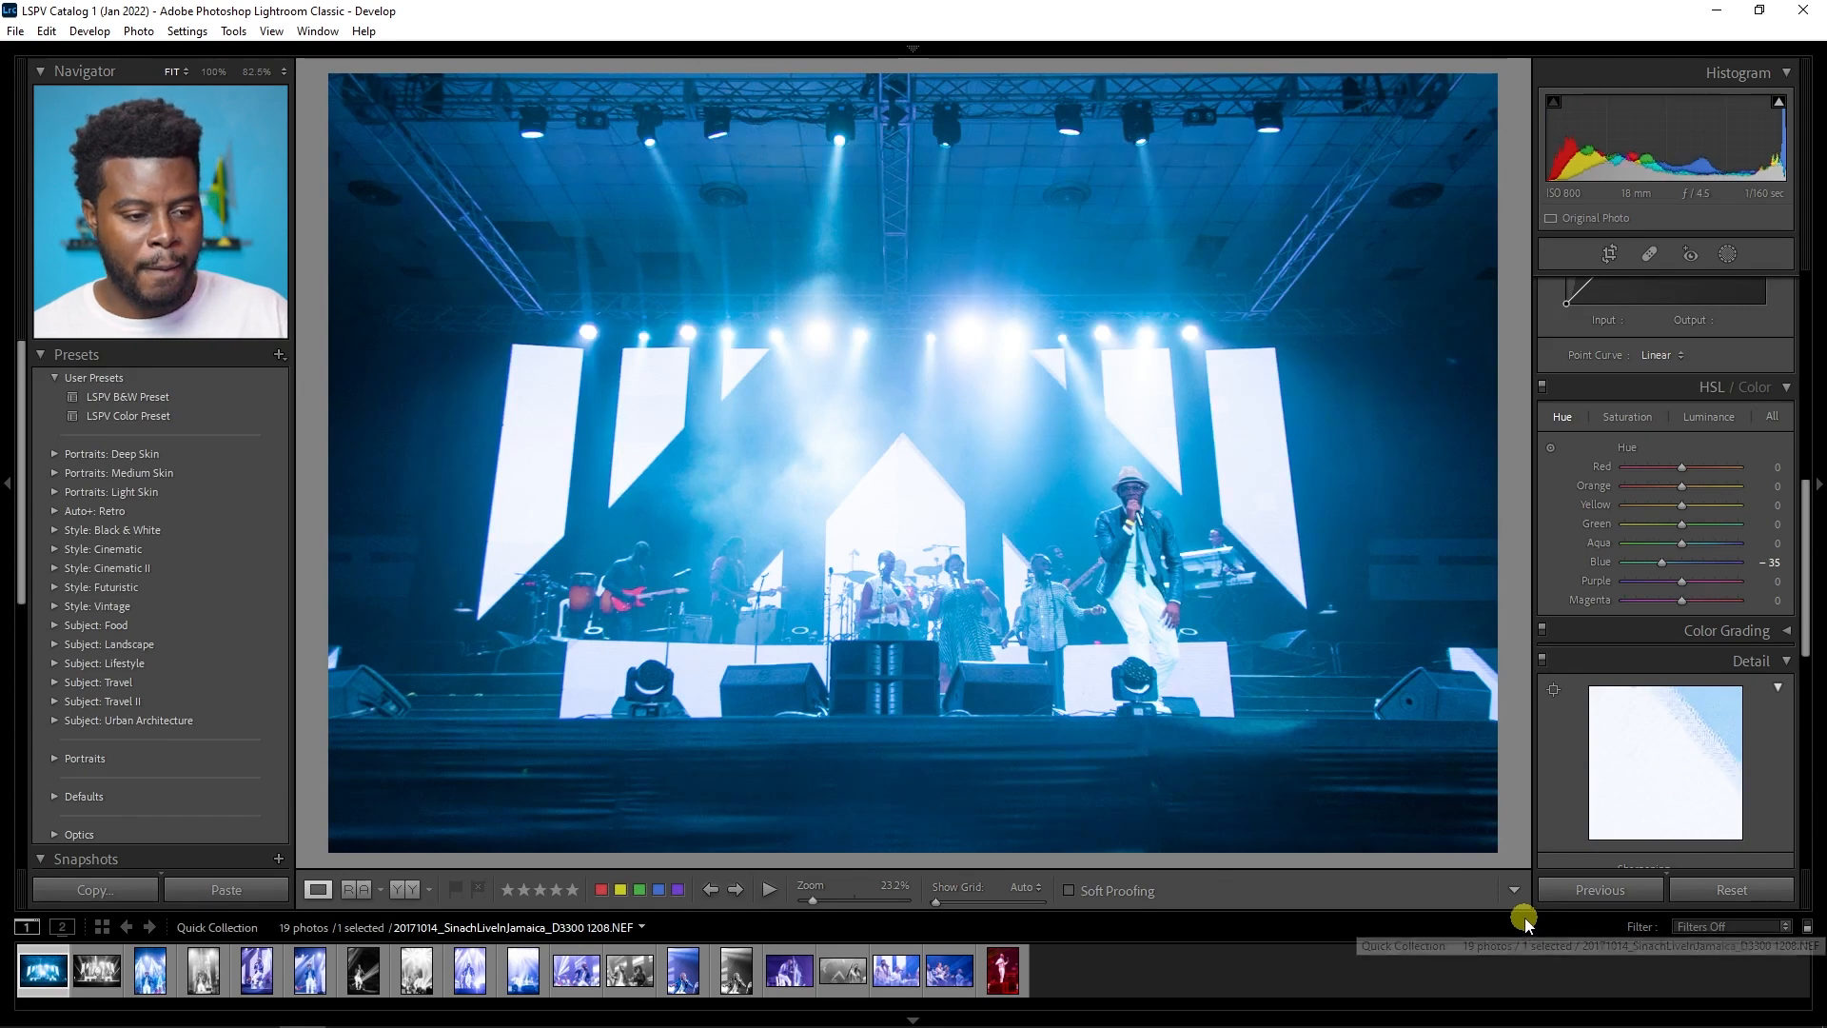
scroll(1789, 714, "up", 10)
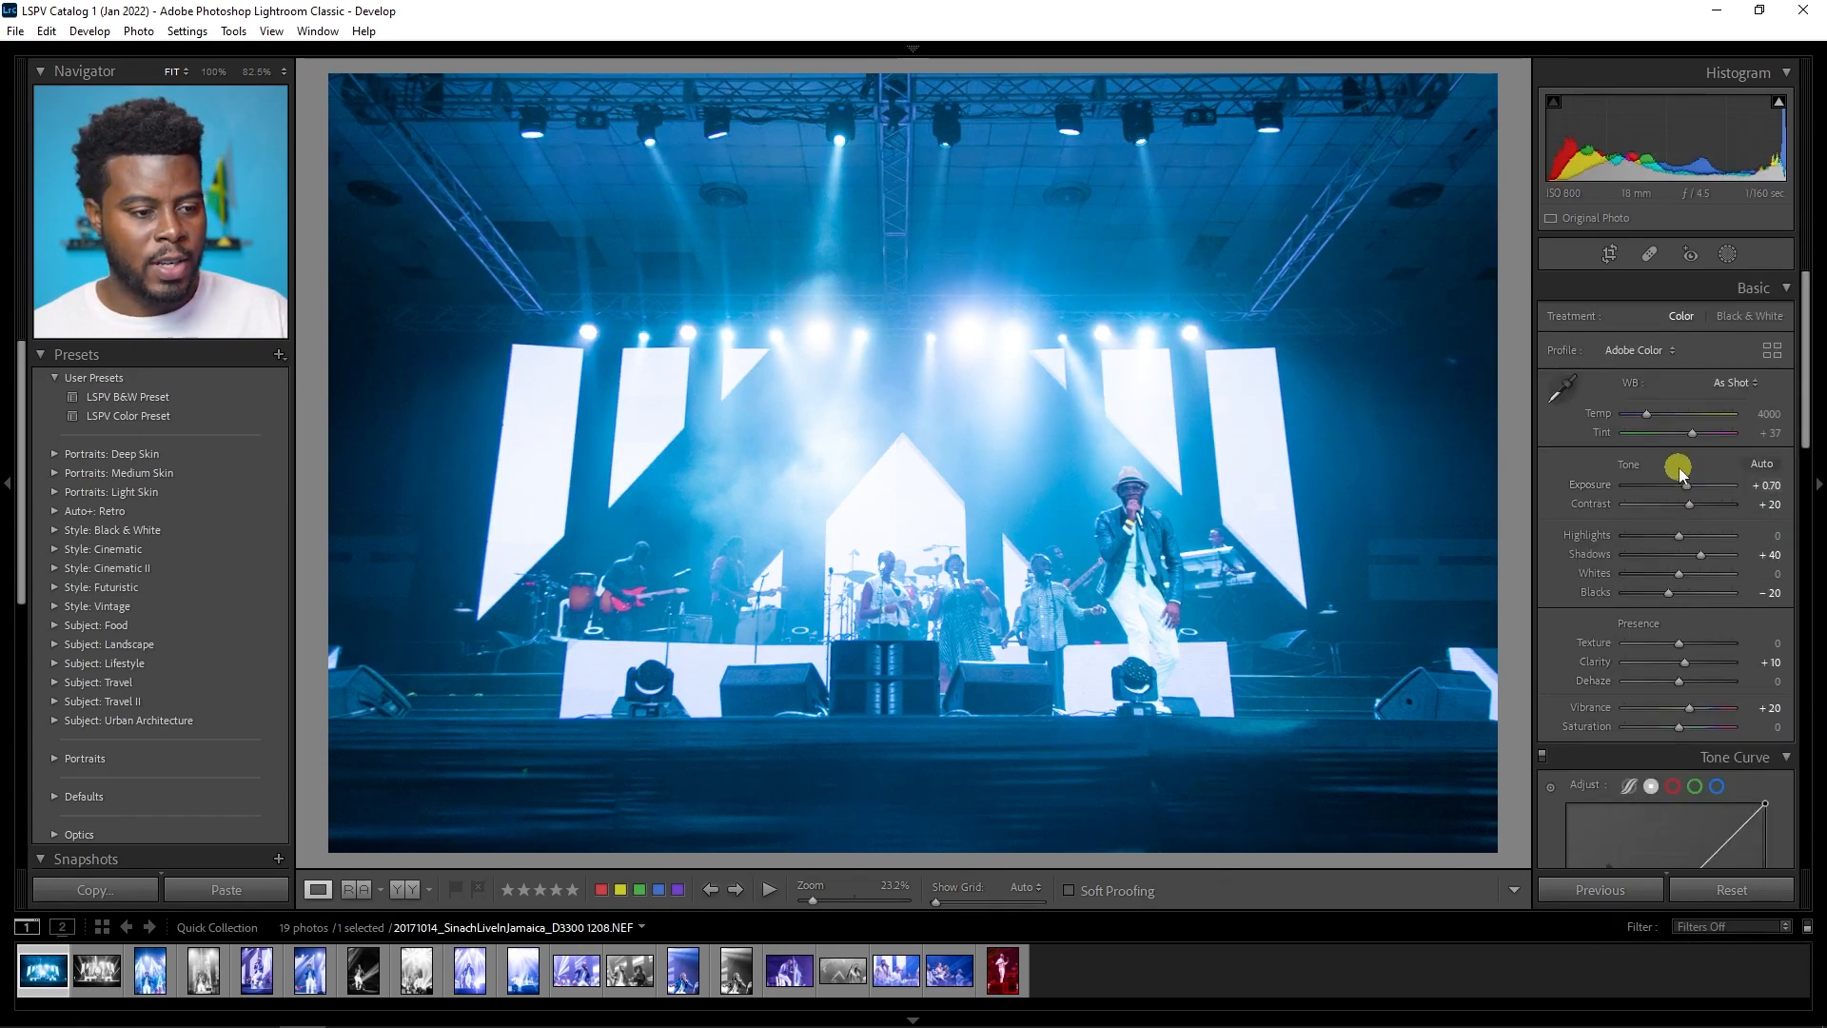
left_click_drag(1685, 488, 1688, 488)
Step: Try Exposure at +0.70 on the black and white photo 1214.NEF, undo it, and set Exposure to +0.63 instead
key("Right")
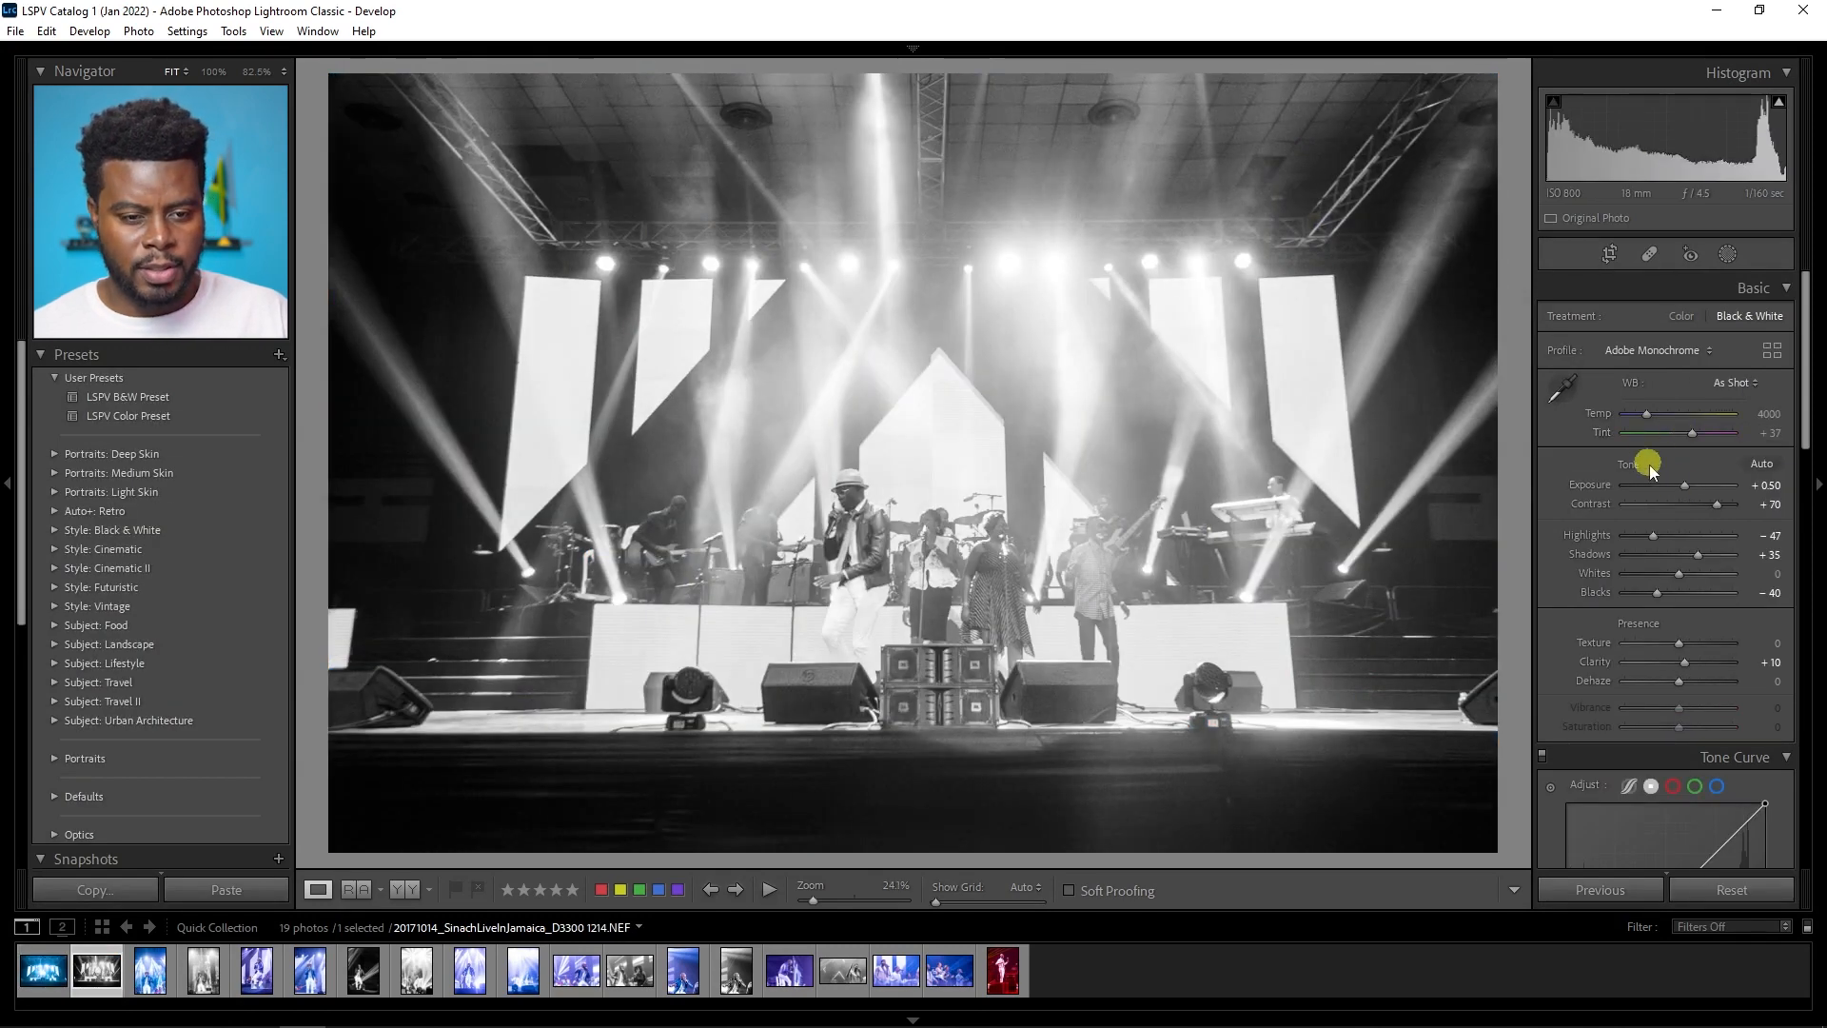
left_click_drag(1688, 485, 1690, 495)
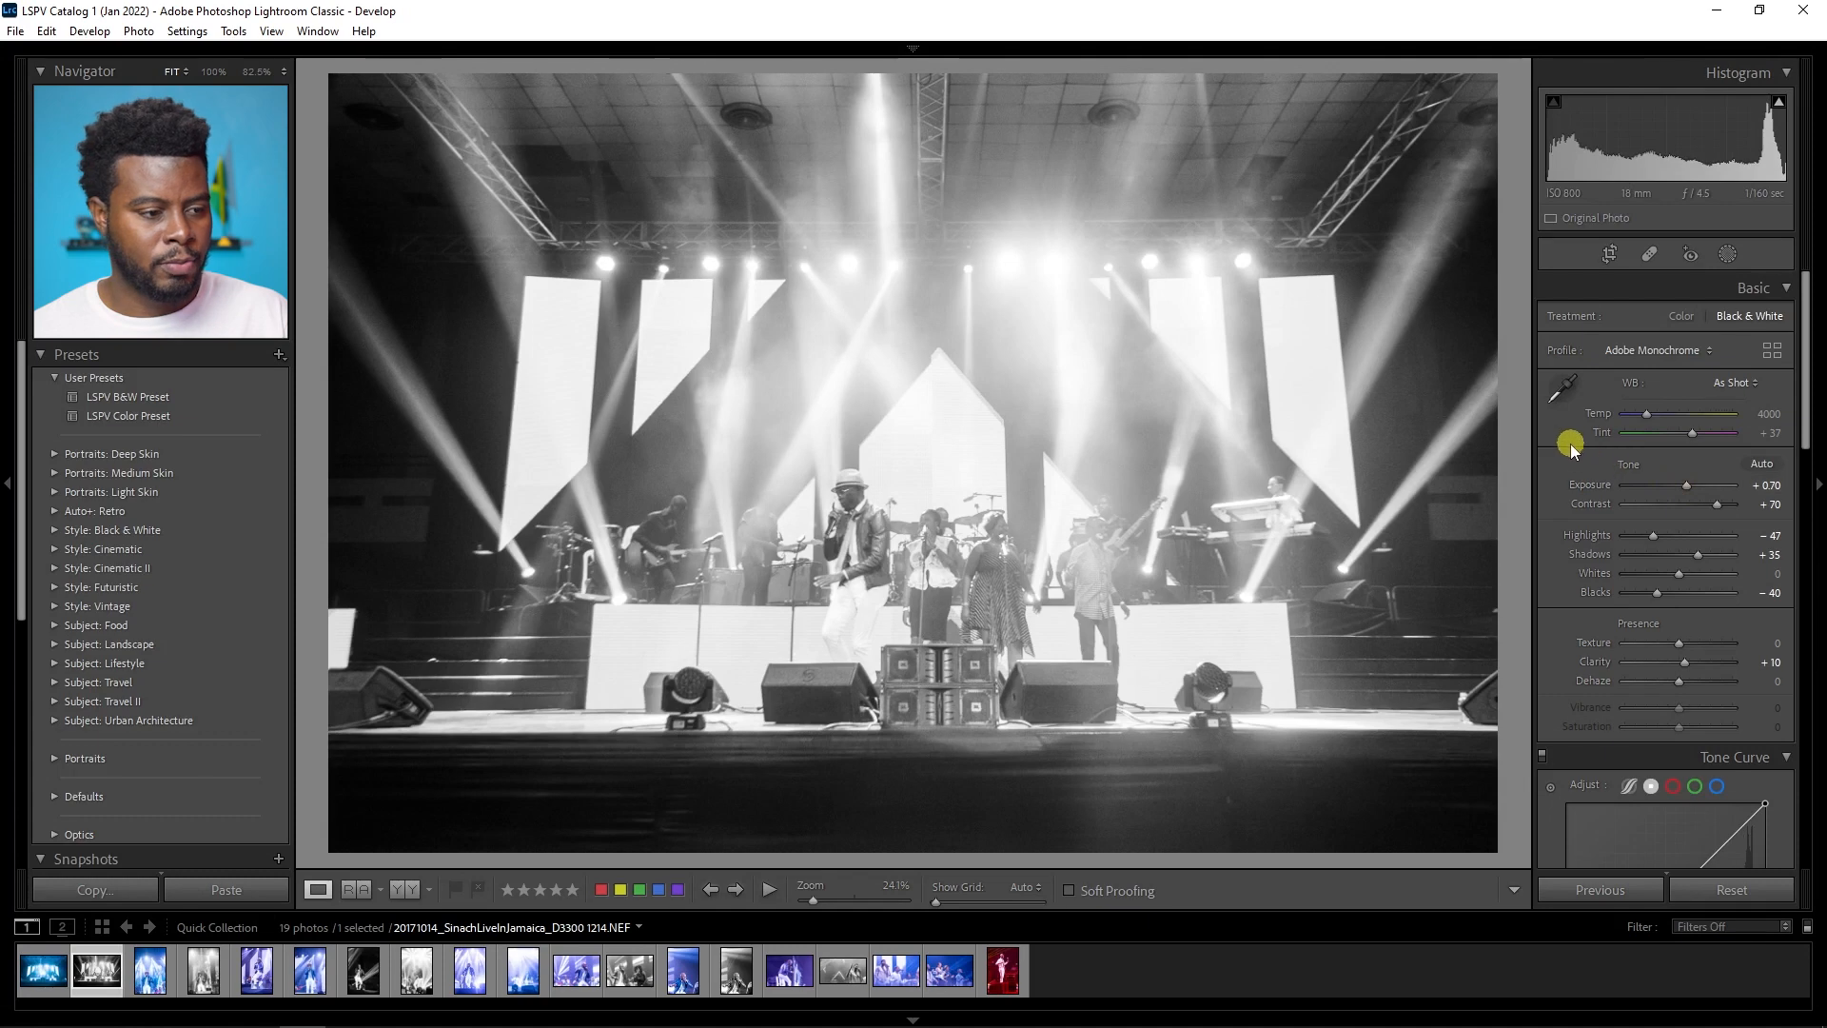
key("ctrl+z")
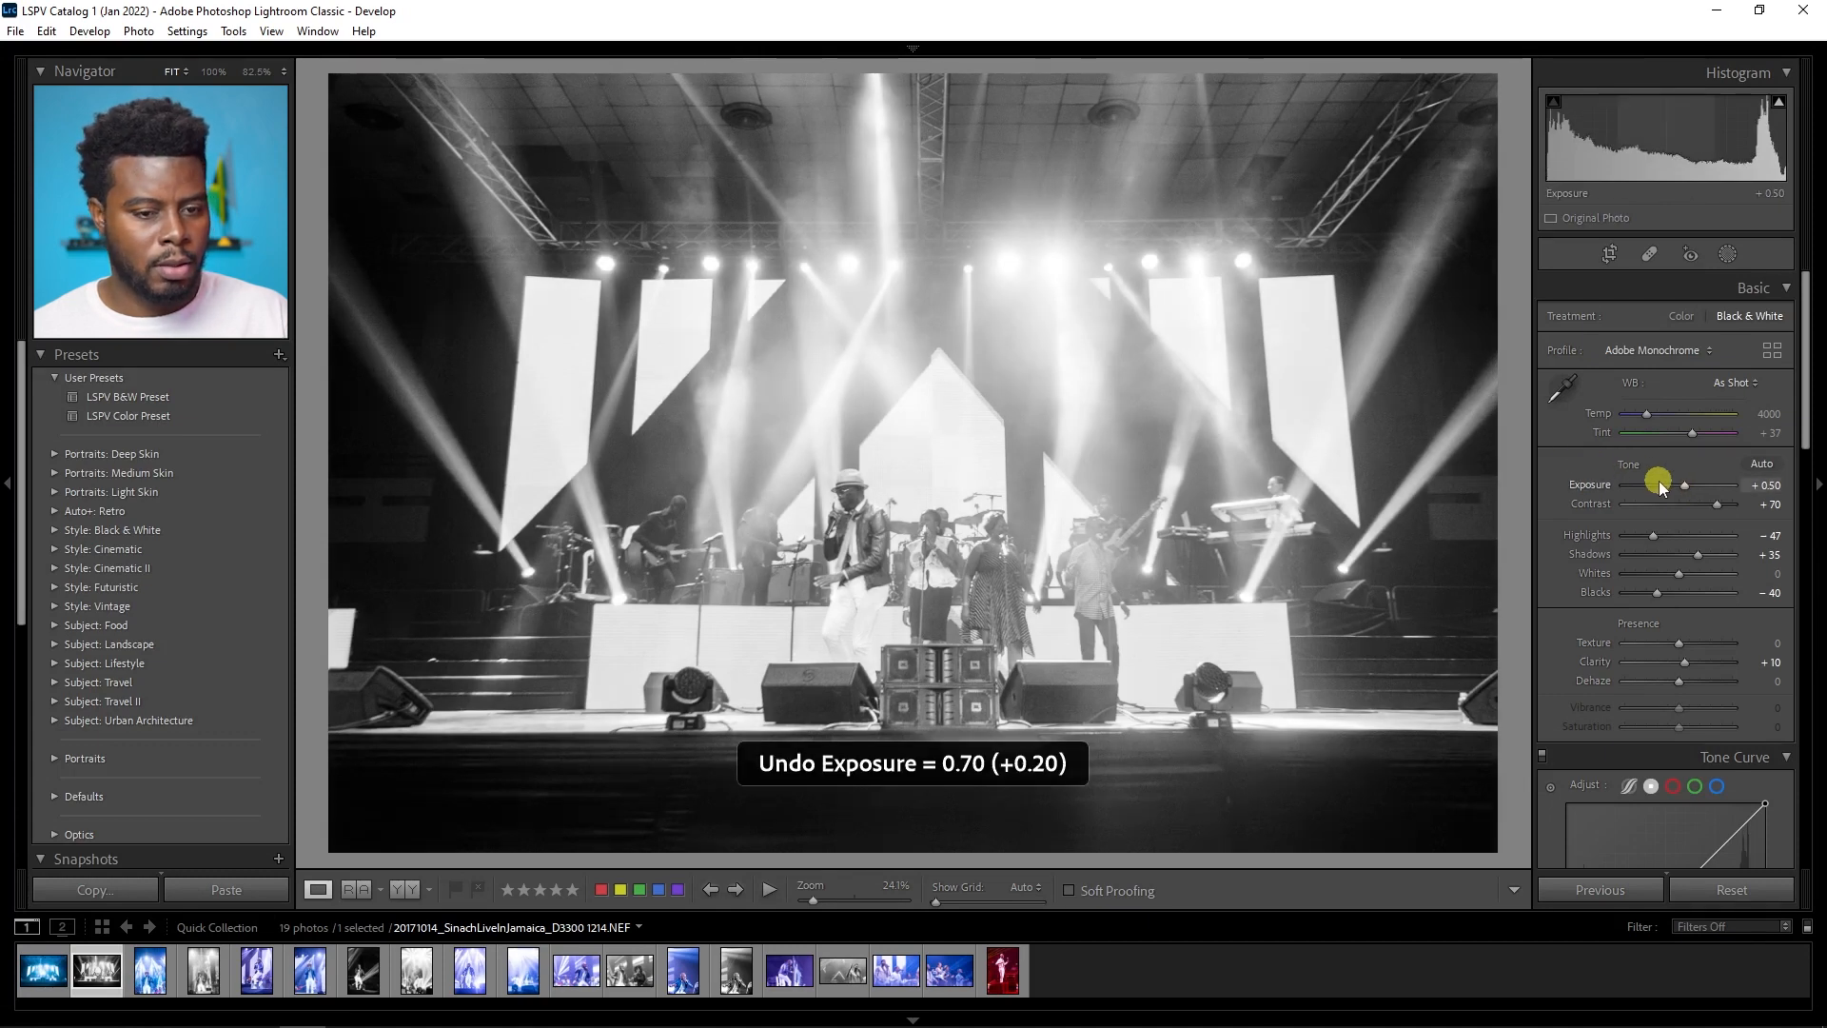
left_click_drag(1684, 485, 1687, 485)
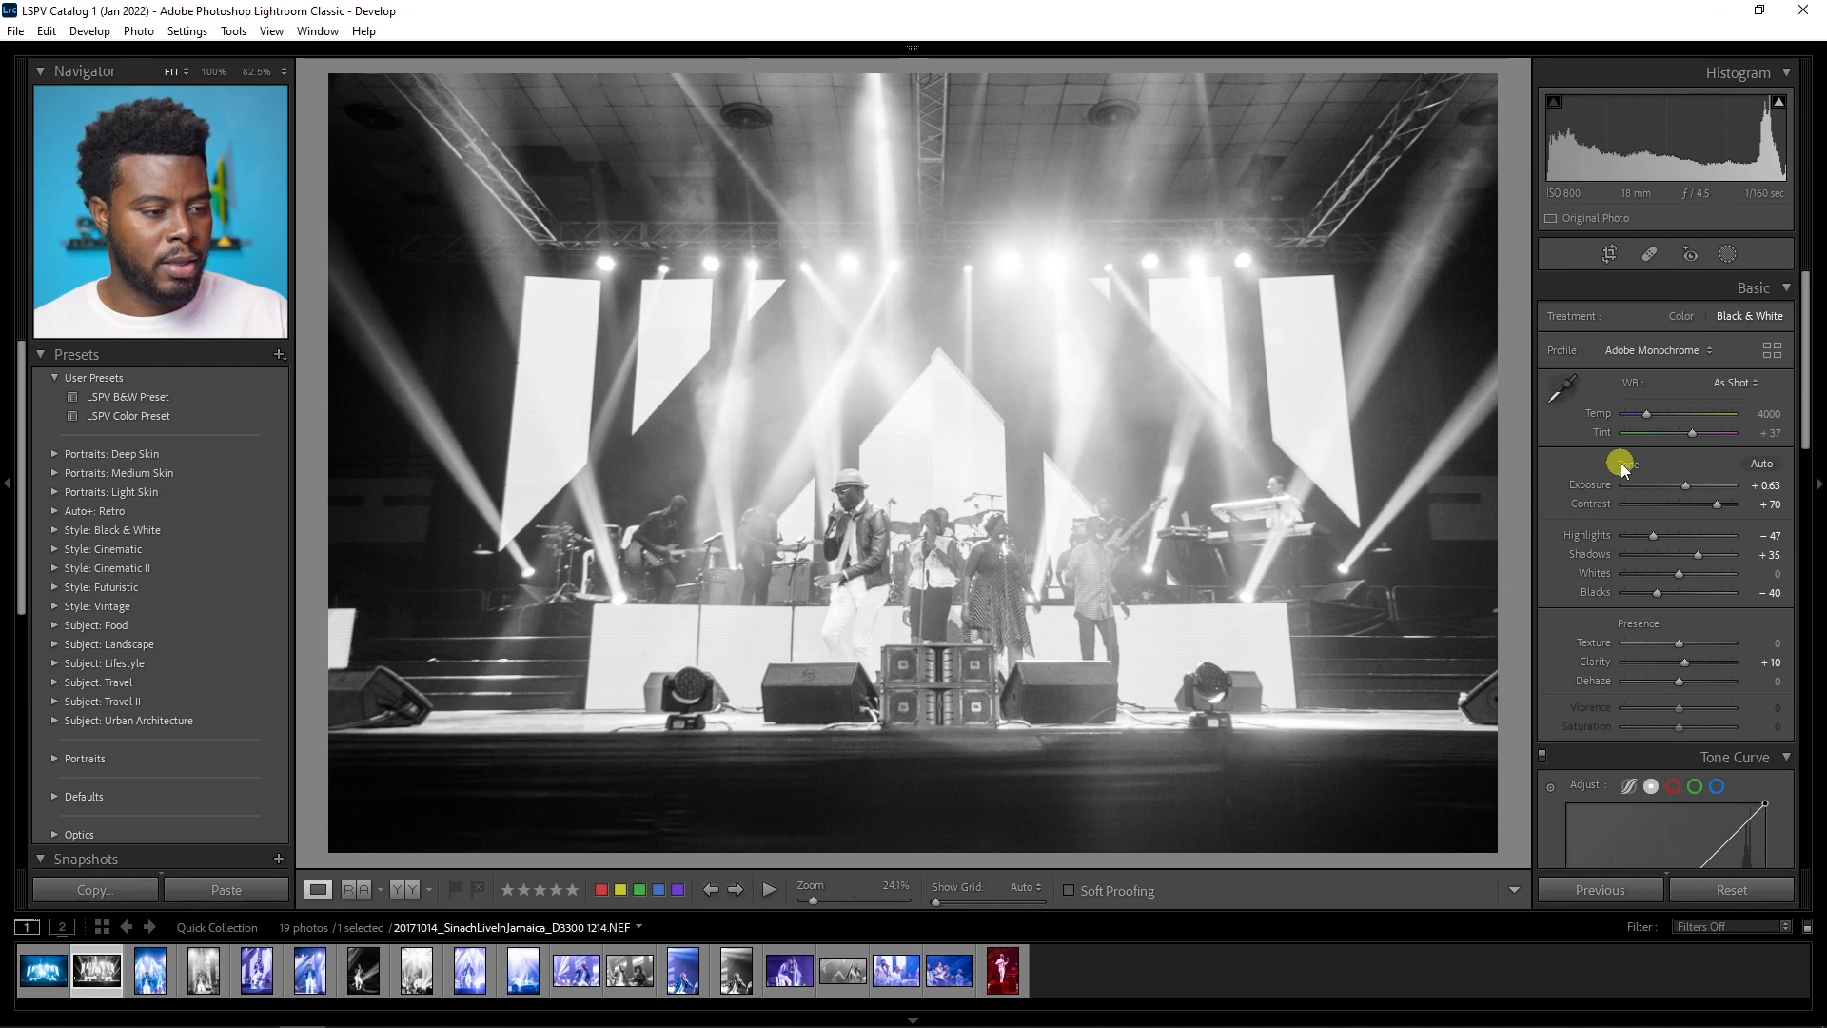
Step: Review the edited photos from 1219.NEF to 1246.NEF one by one, going back to compare neighbouring shots
key("Right")
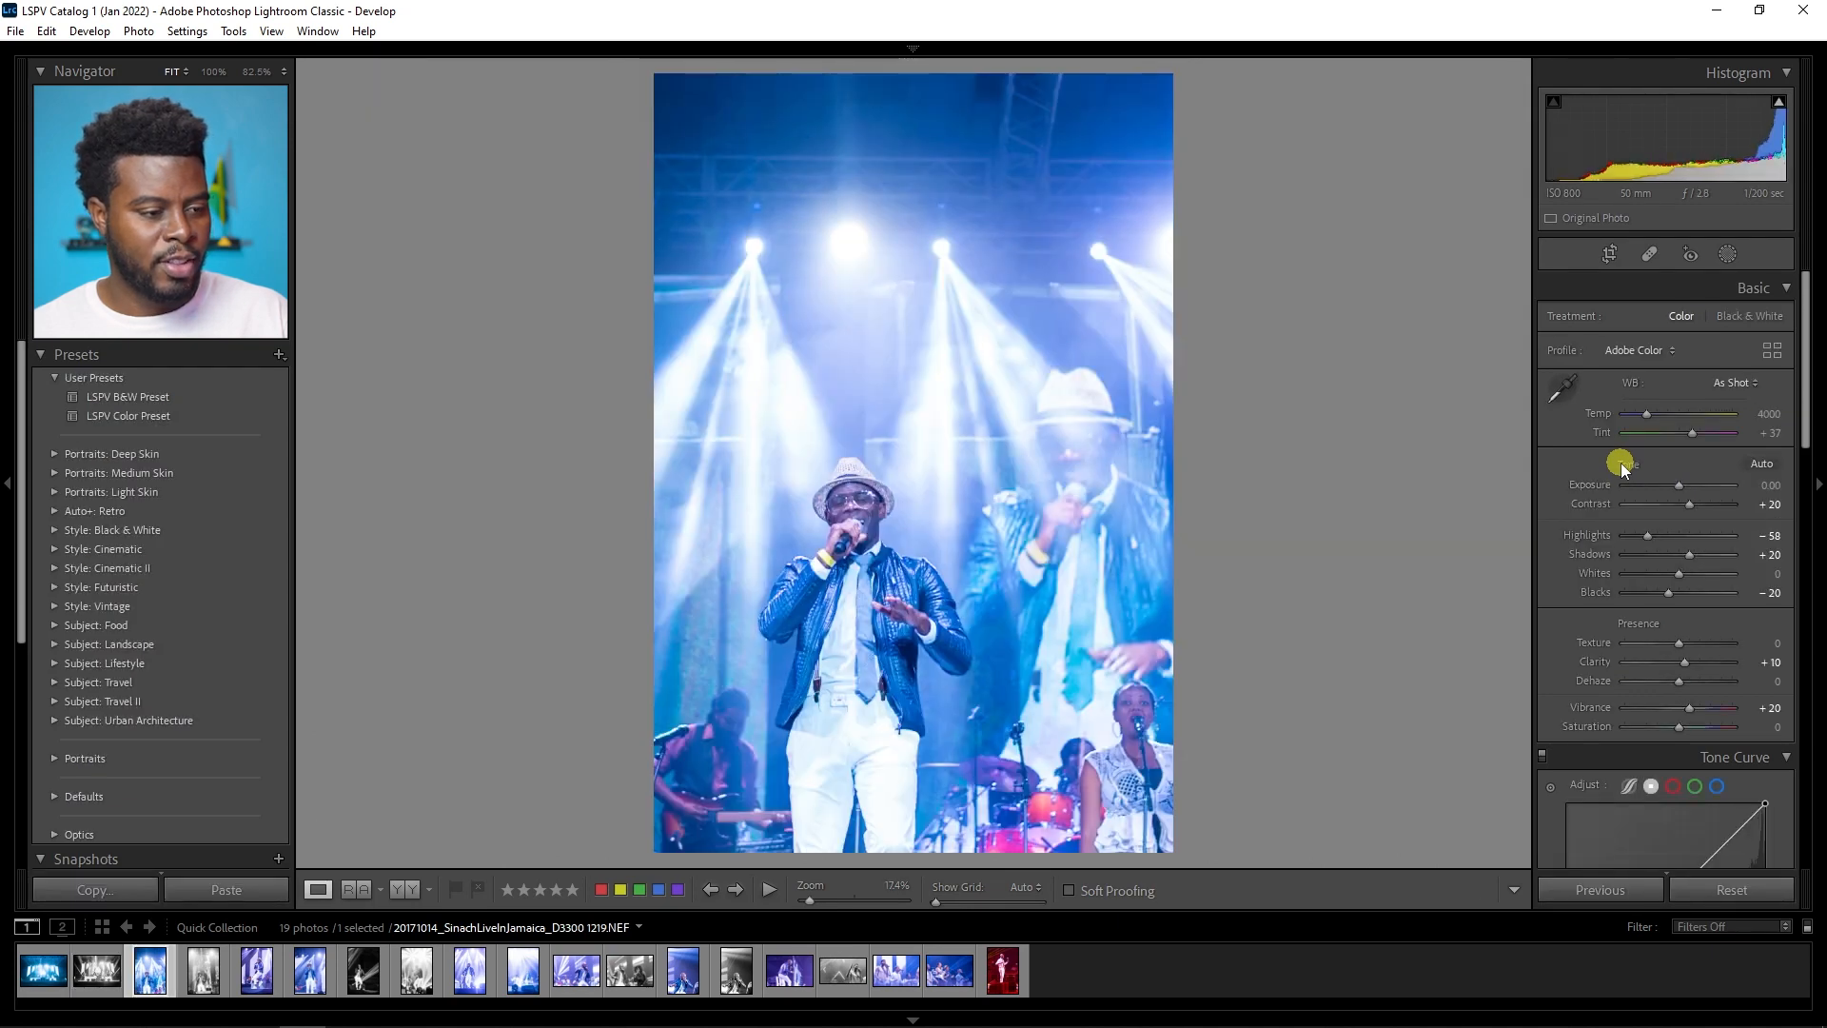
key("Right")
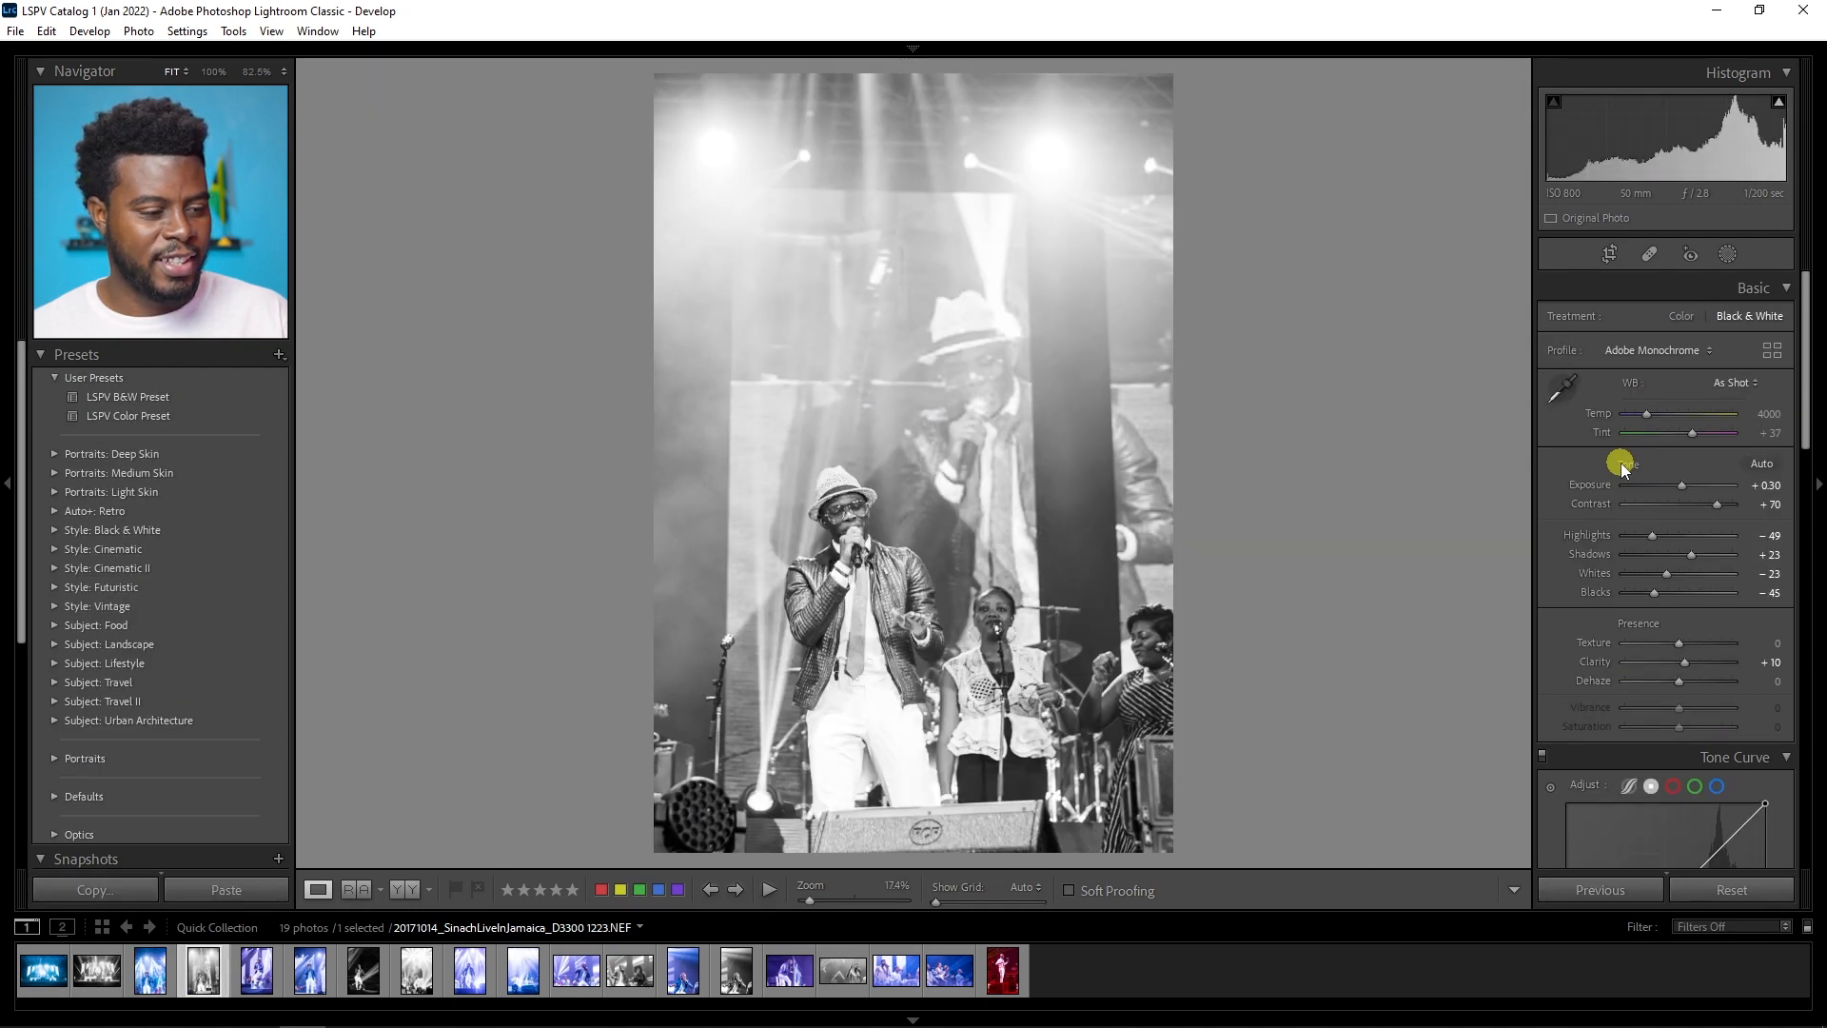
key("Right")
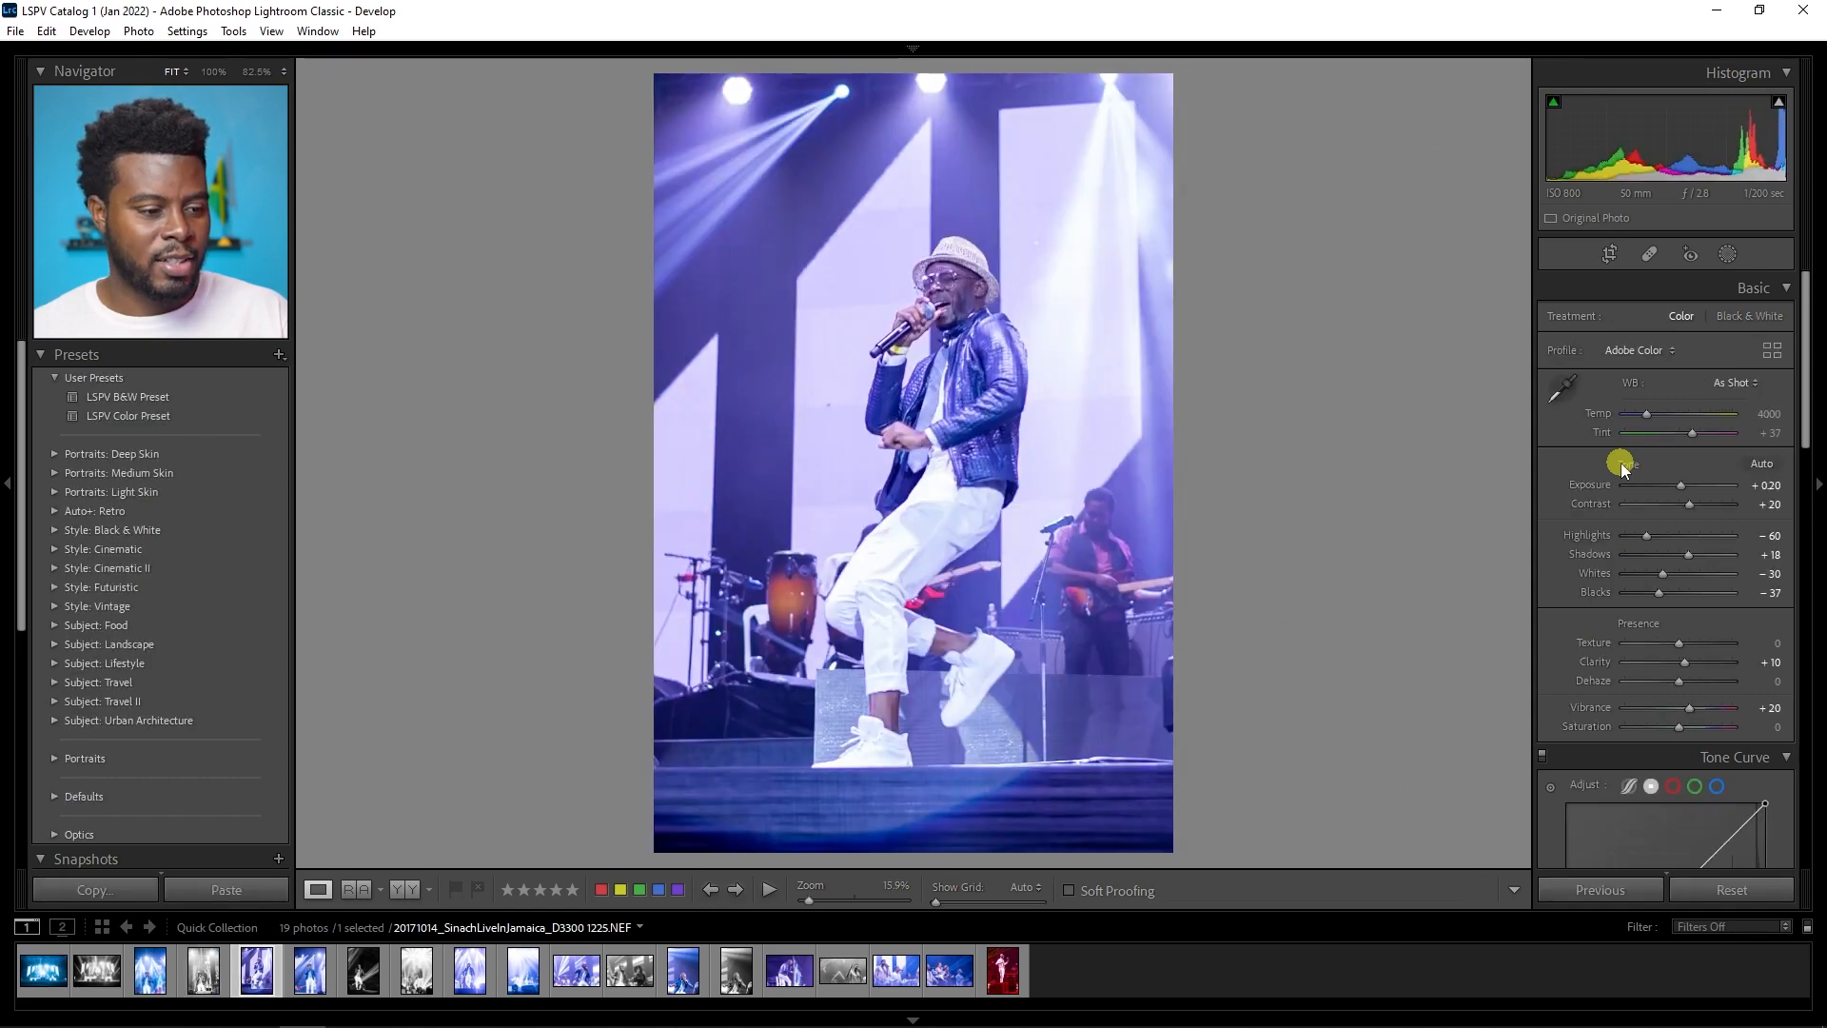
key("Right")
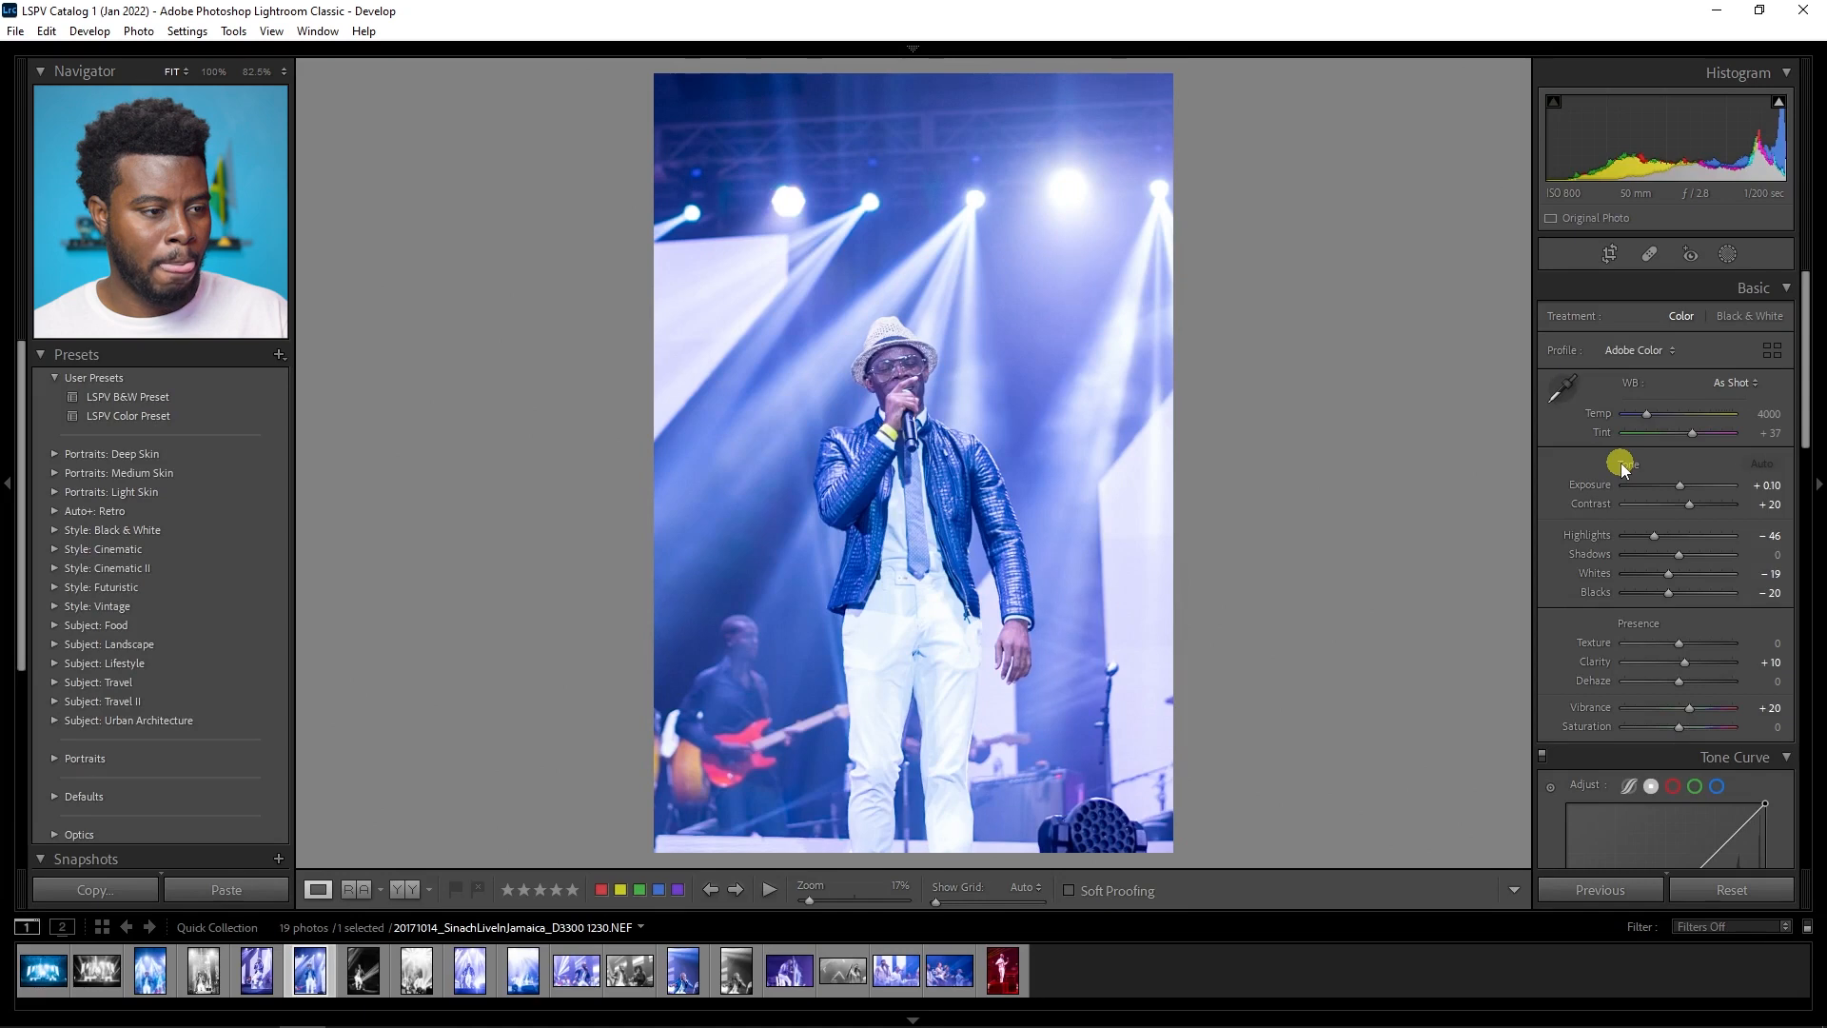
key("Left")
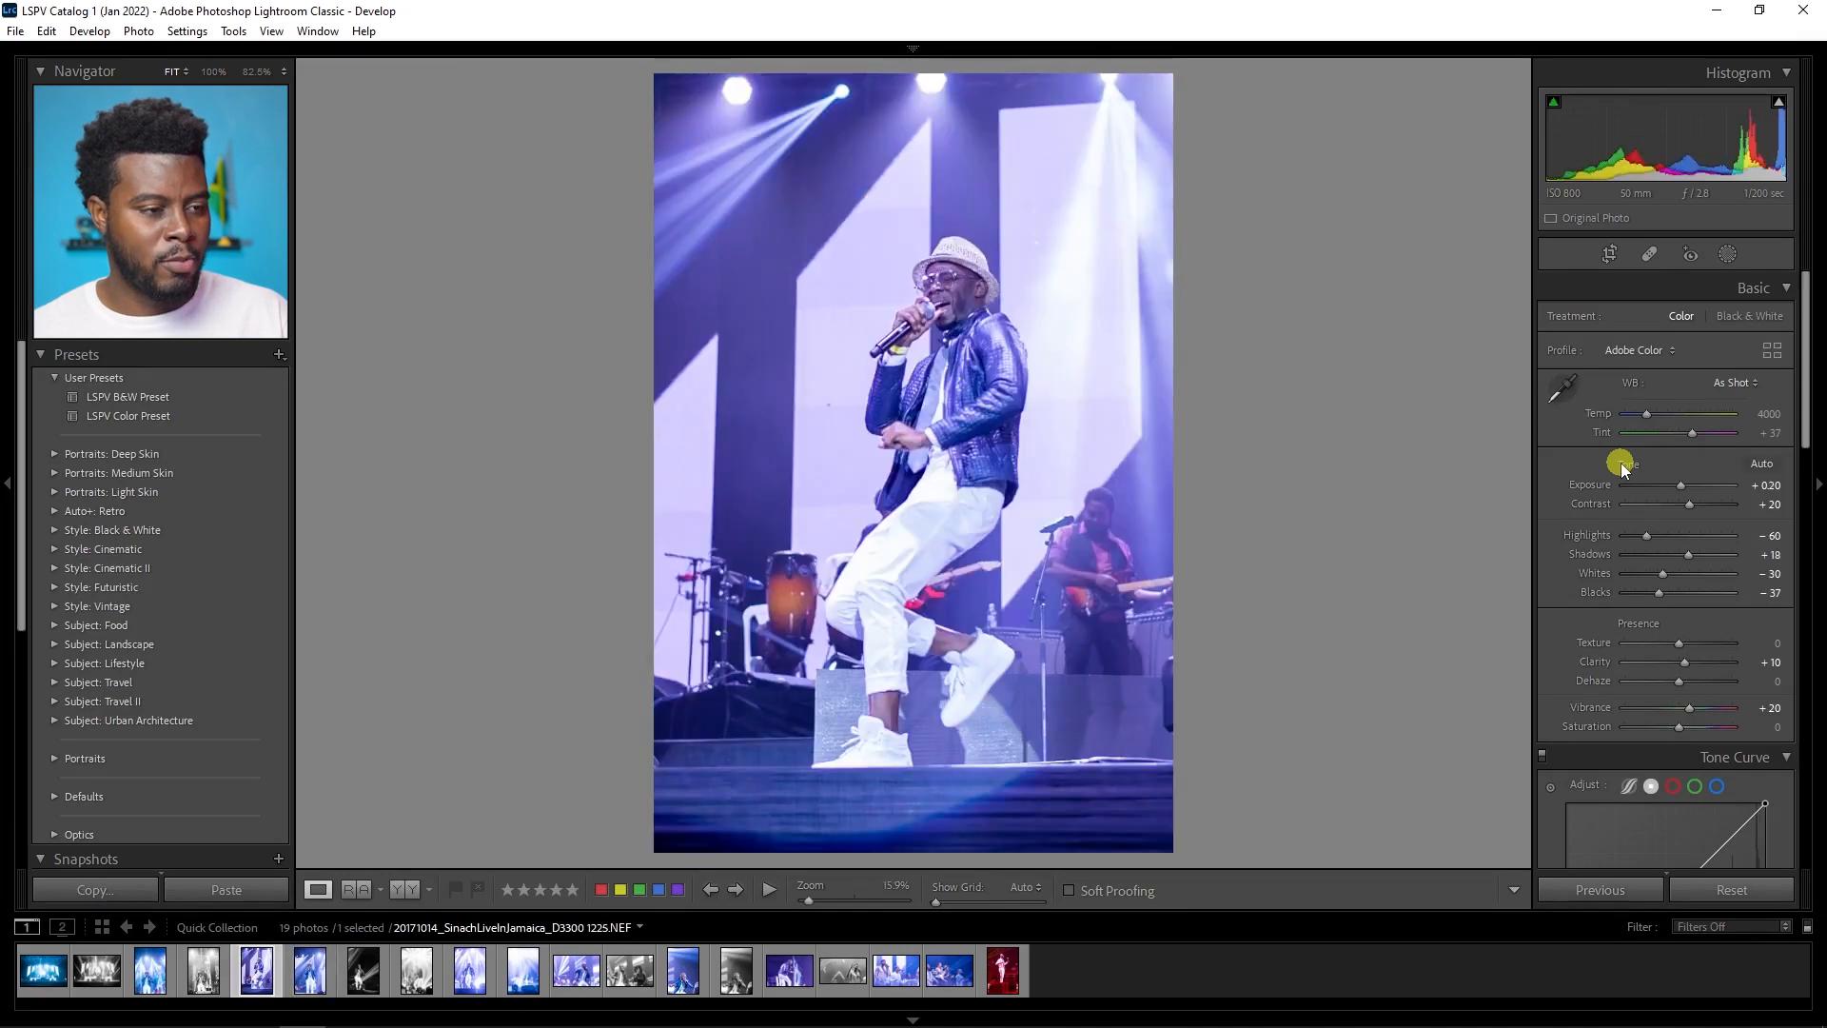
key("Right")
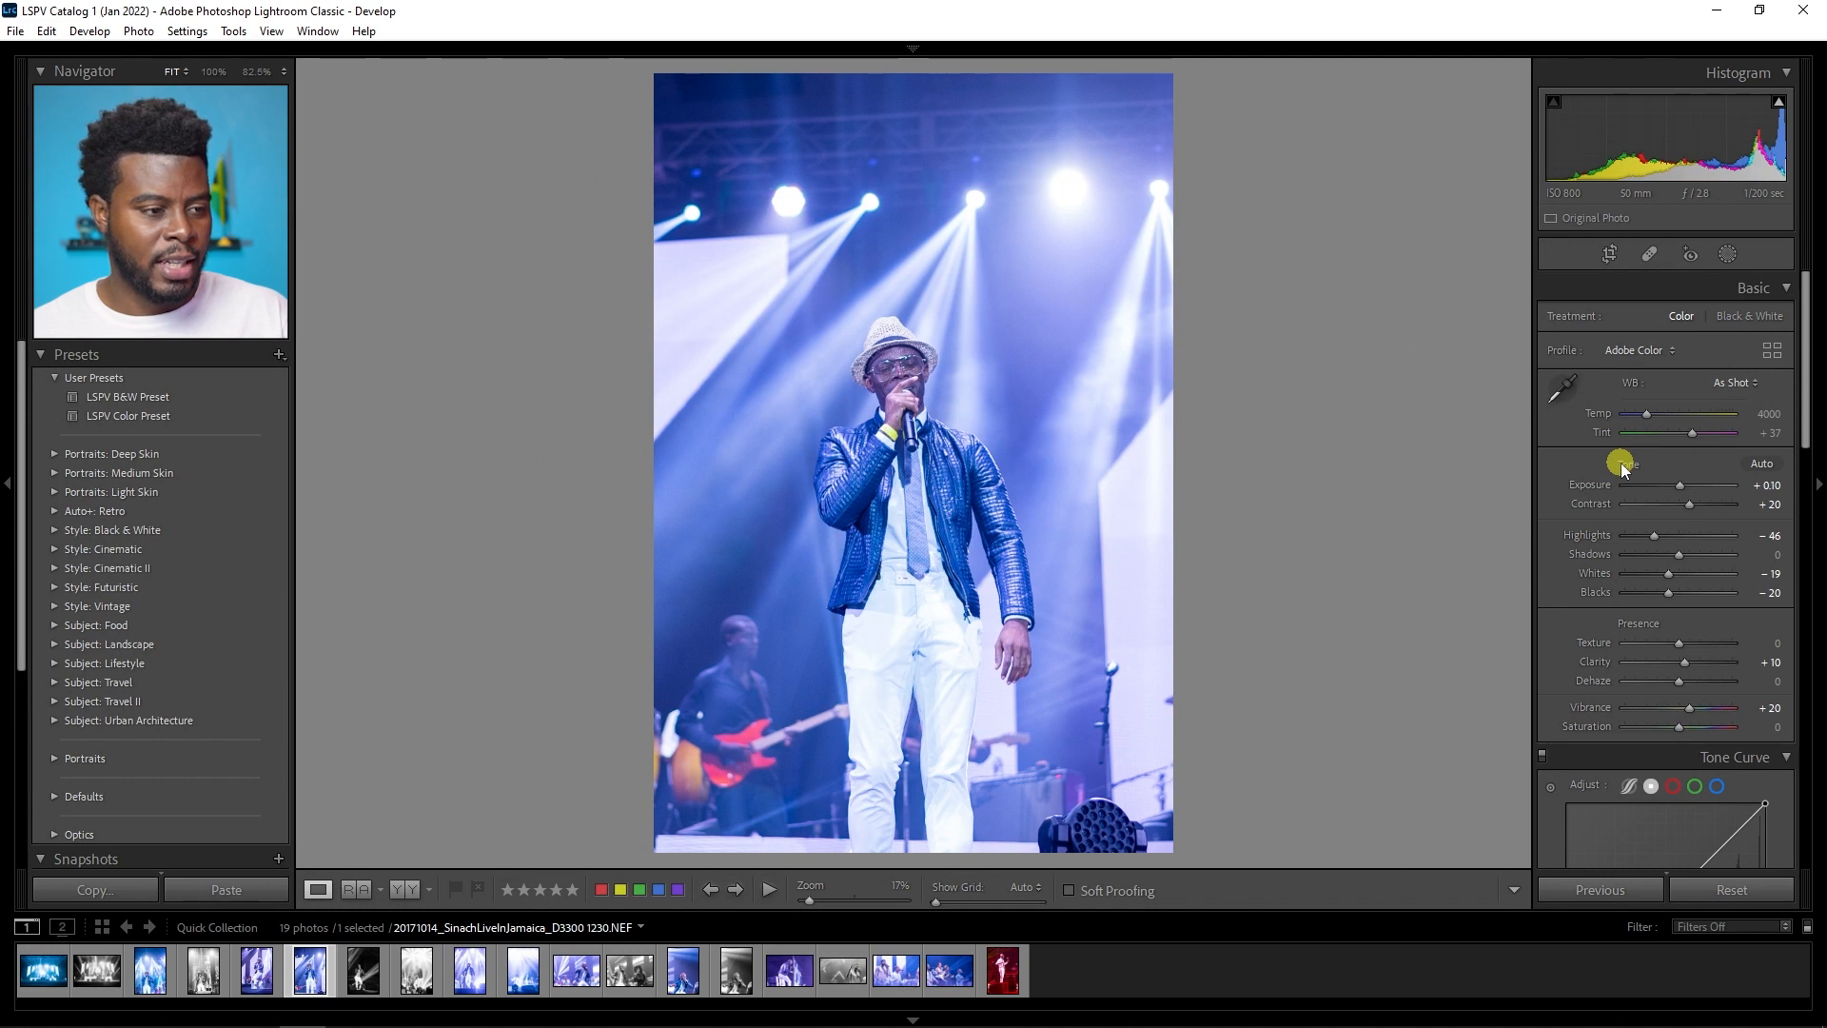
key("Right")
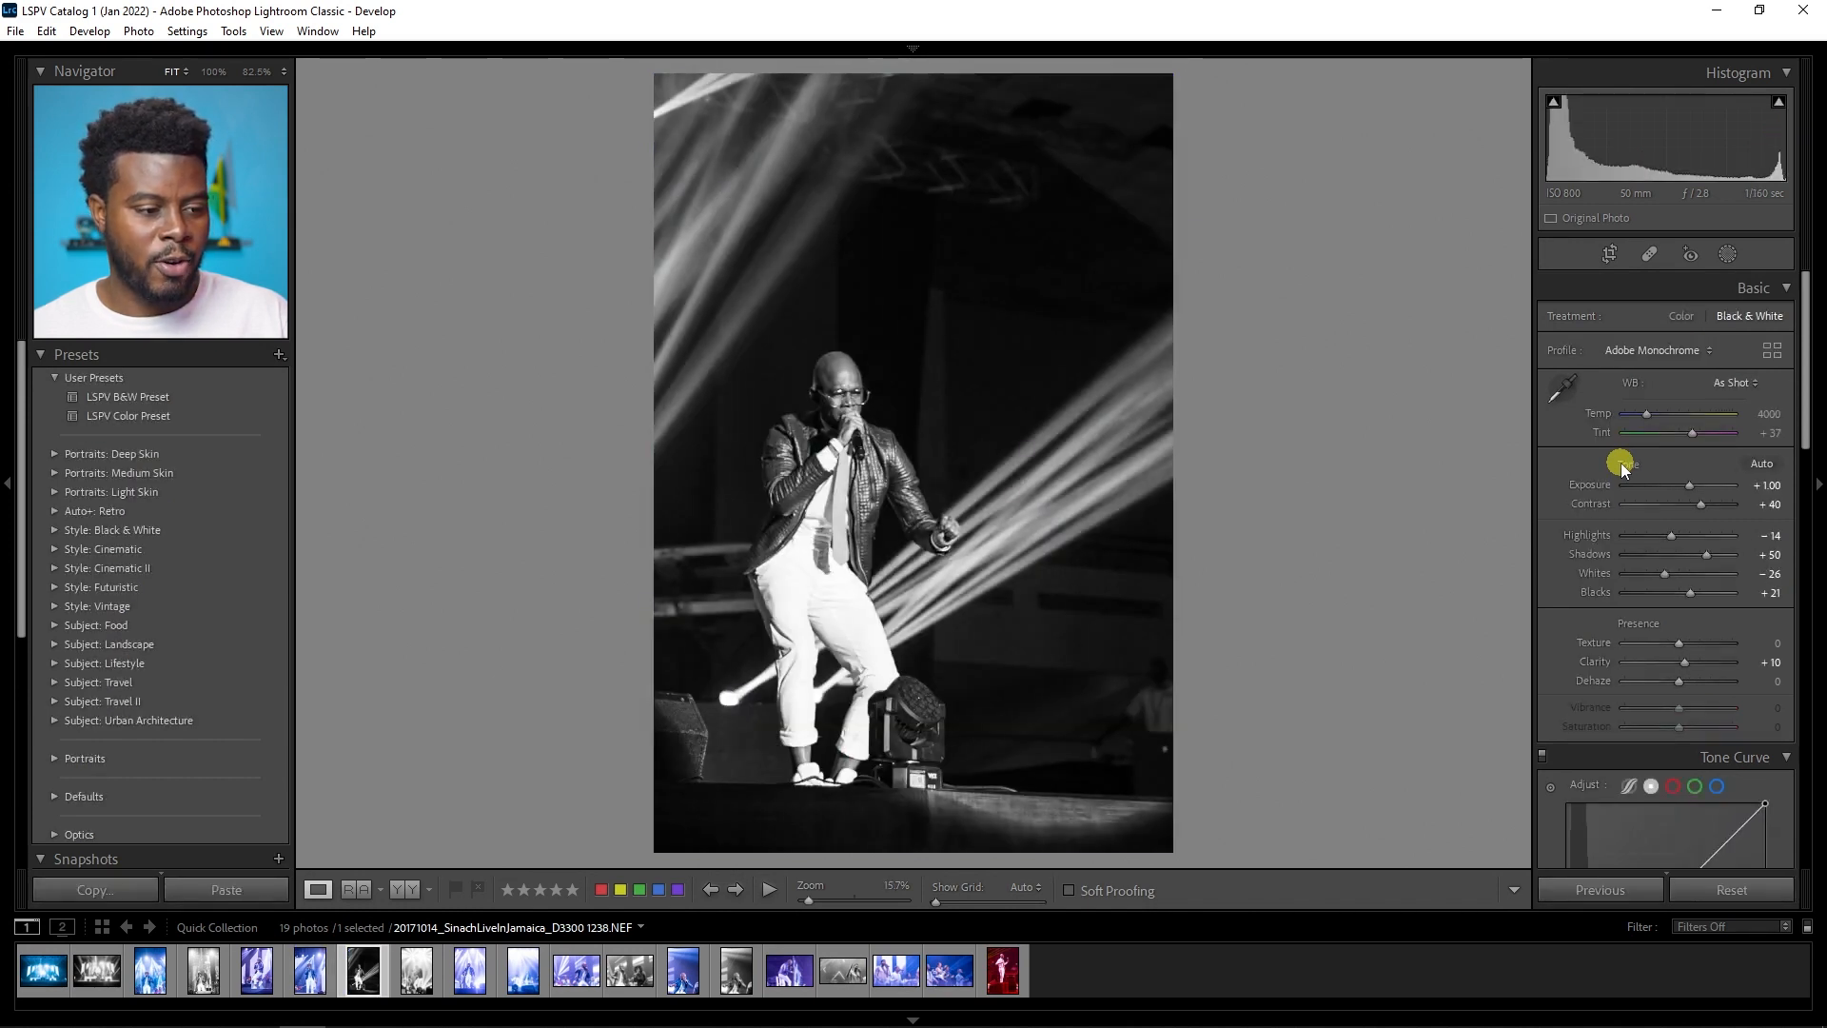
key("Right")
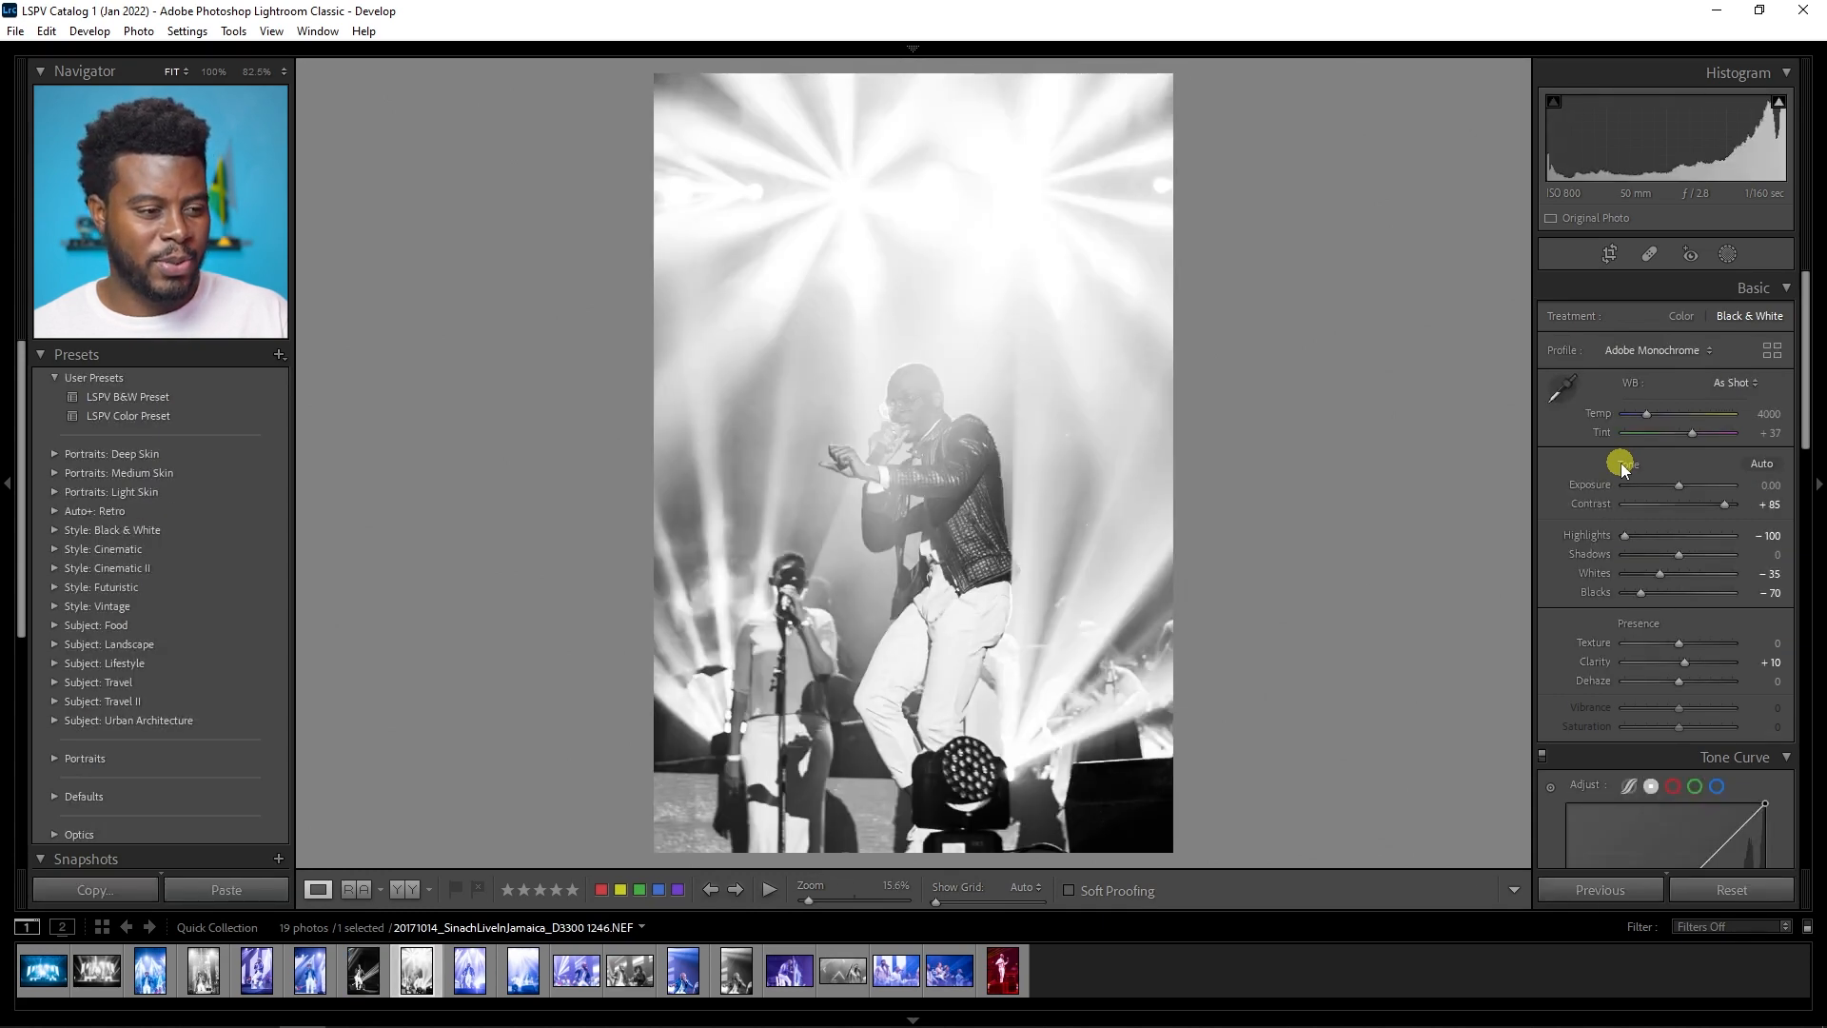
key("Left")
key("Right")
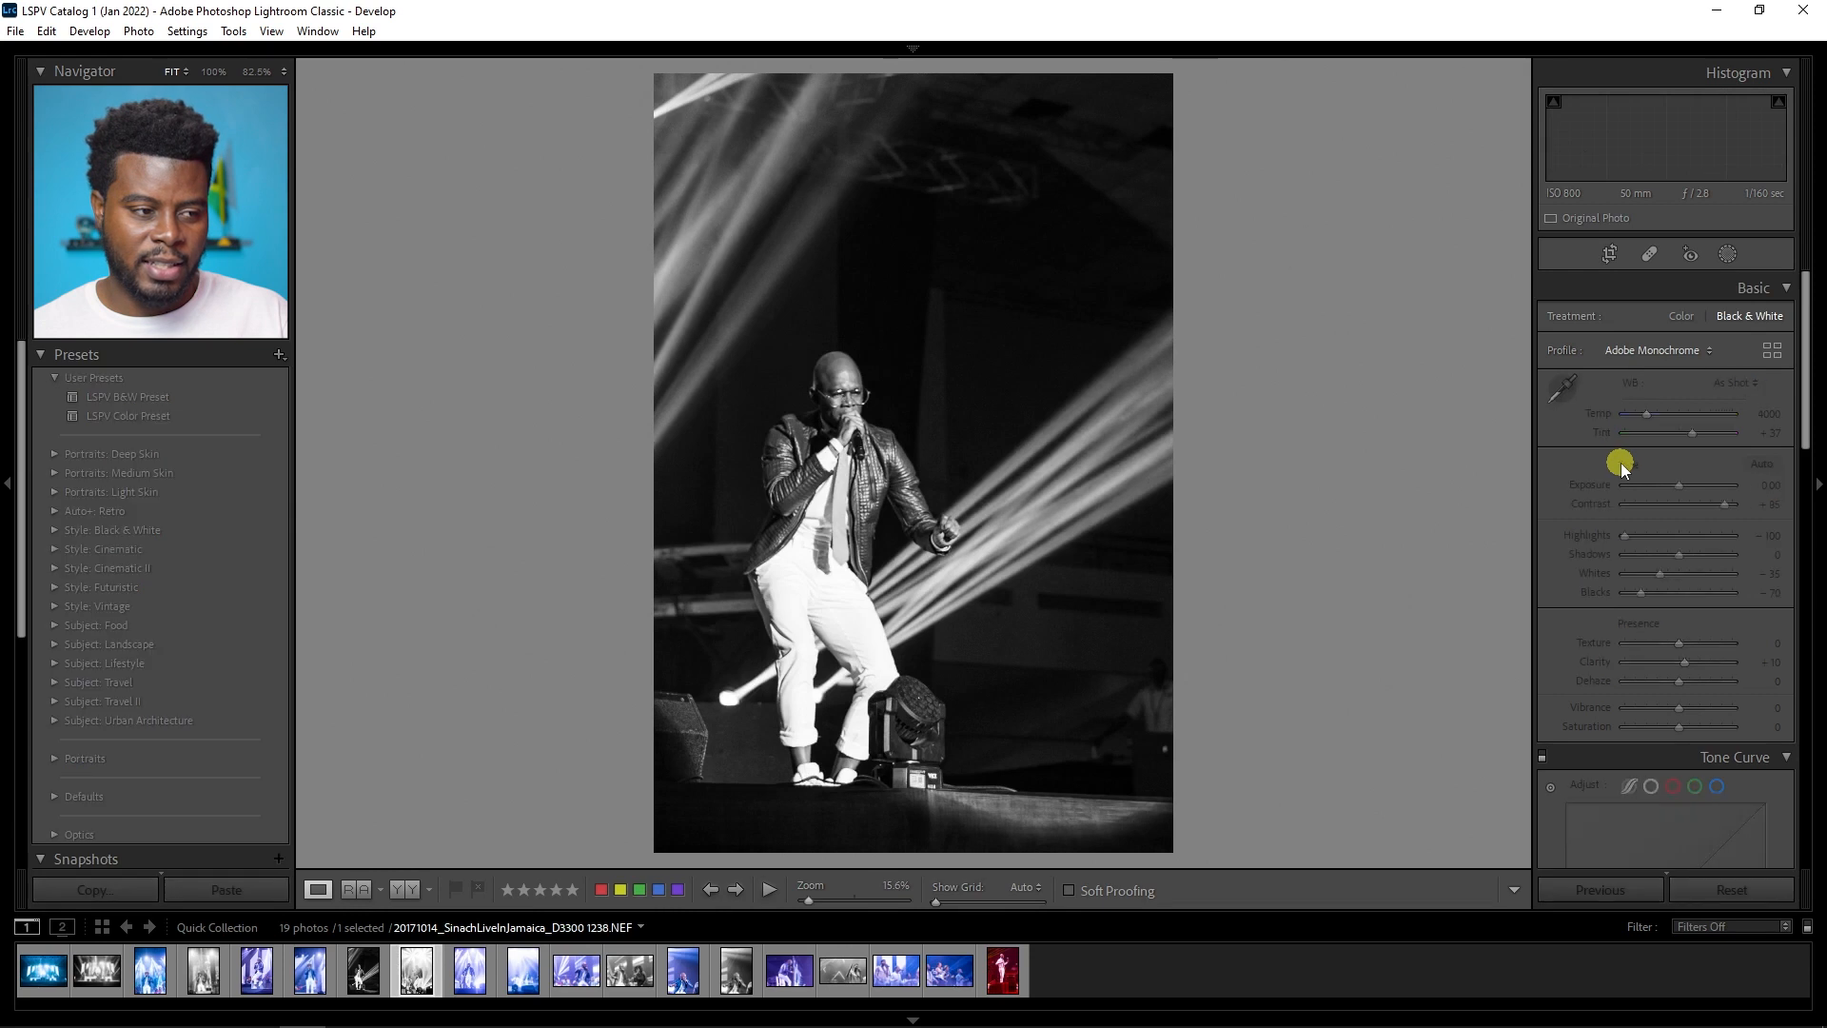
Step: Review the tone and colour of the following photos, from the shot after 1246.NEF to the one after 1277.NEF Copy 1
key("Right")
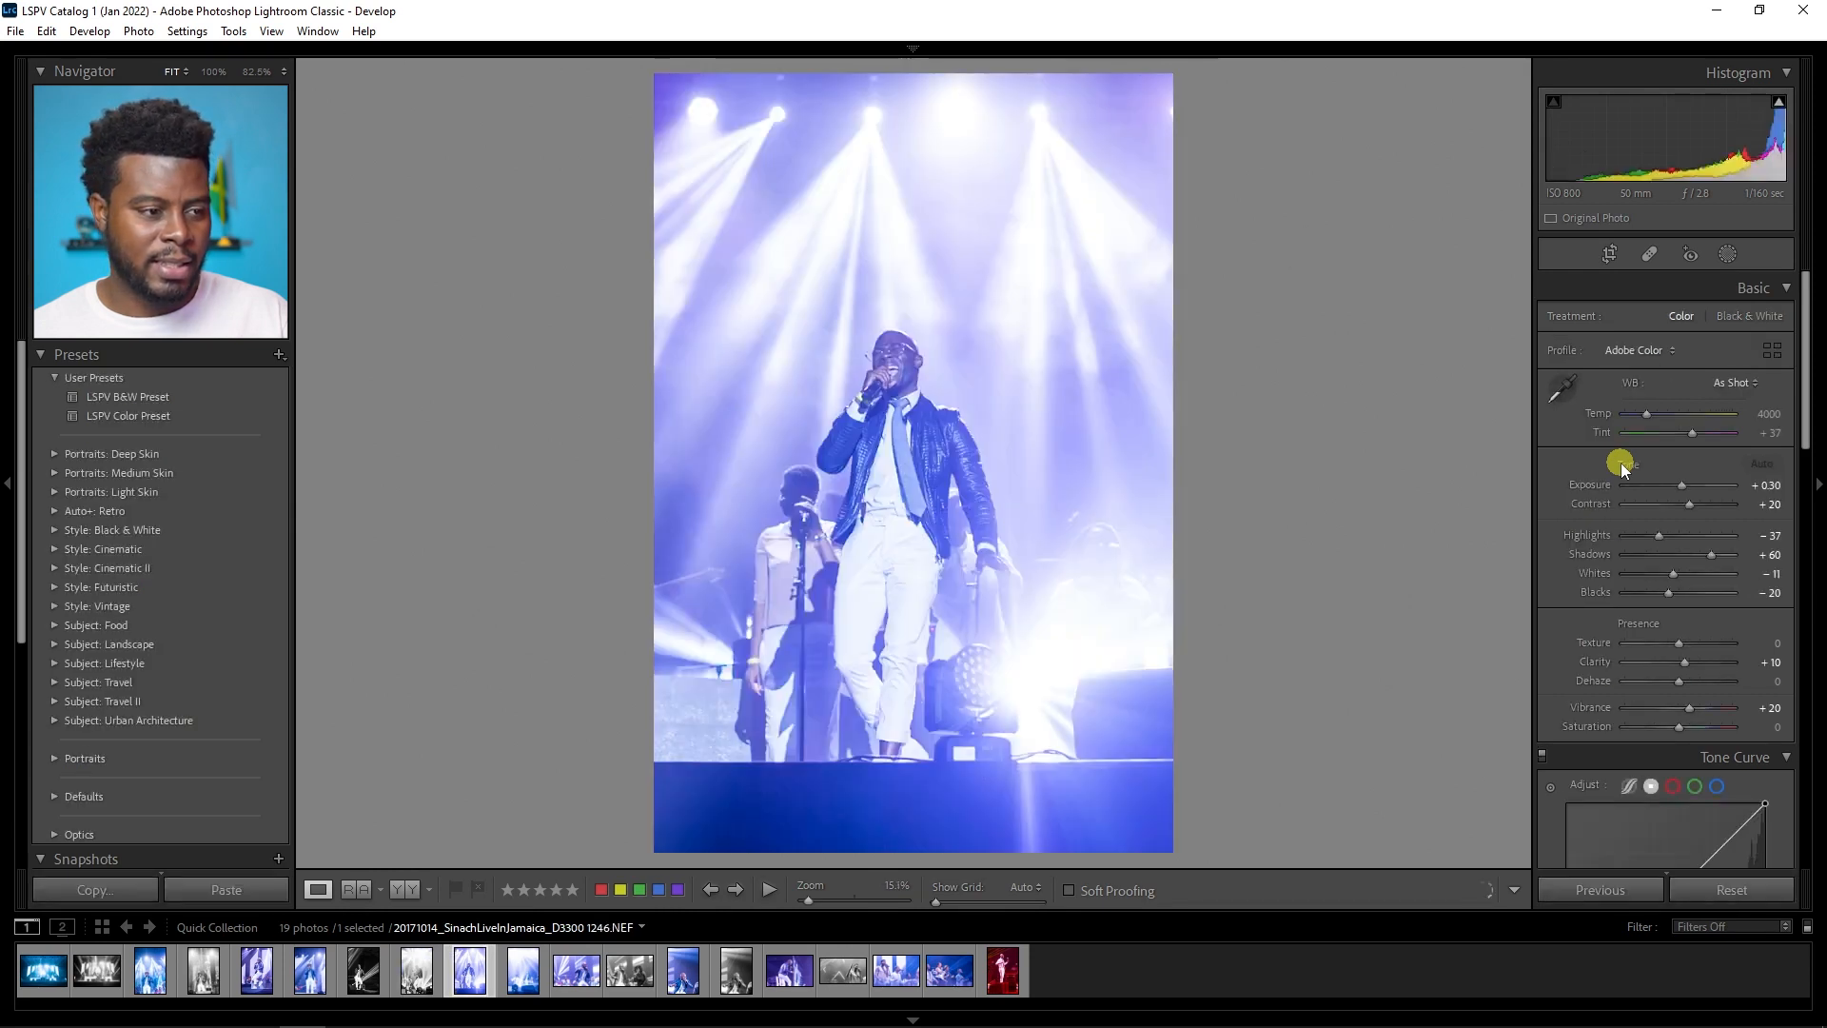
key("Right")
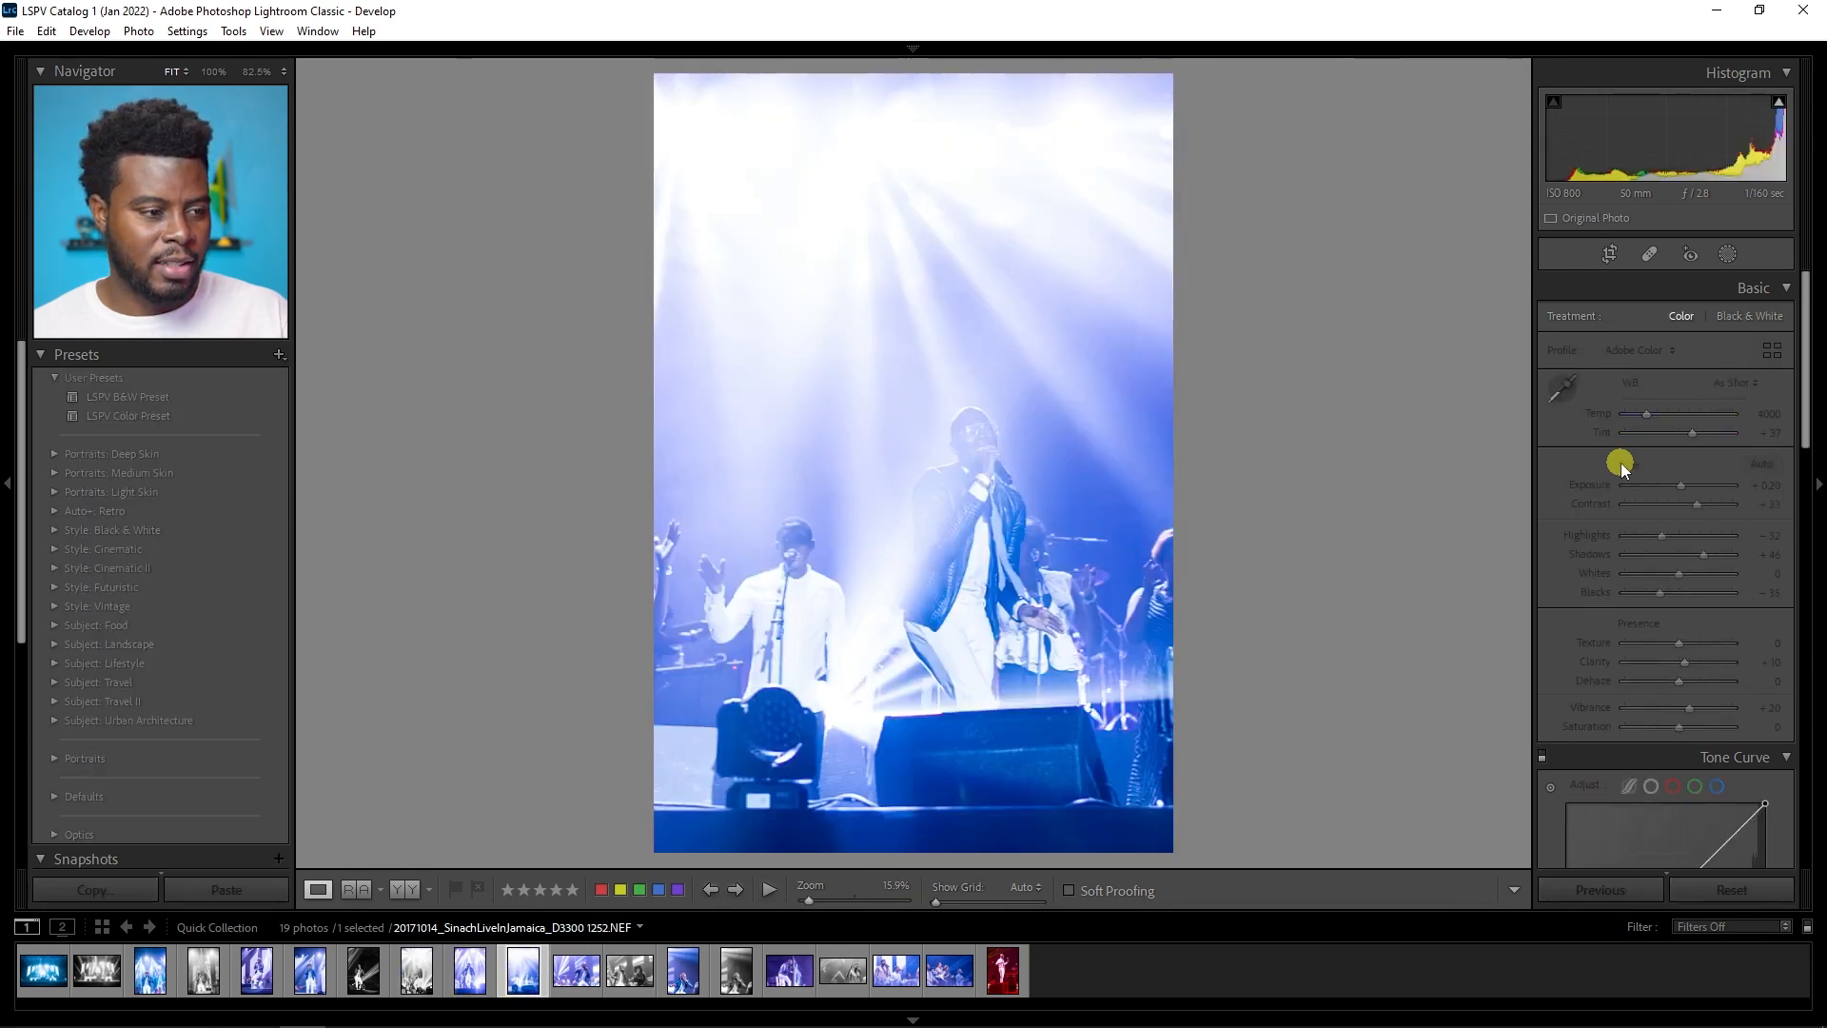
key("Right")
key("Right")
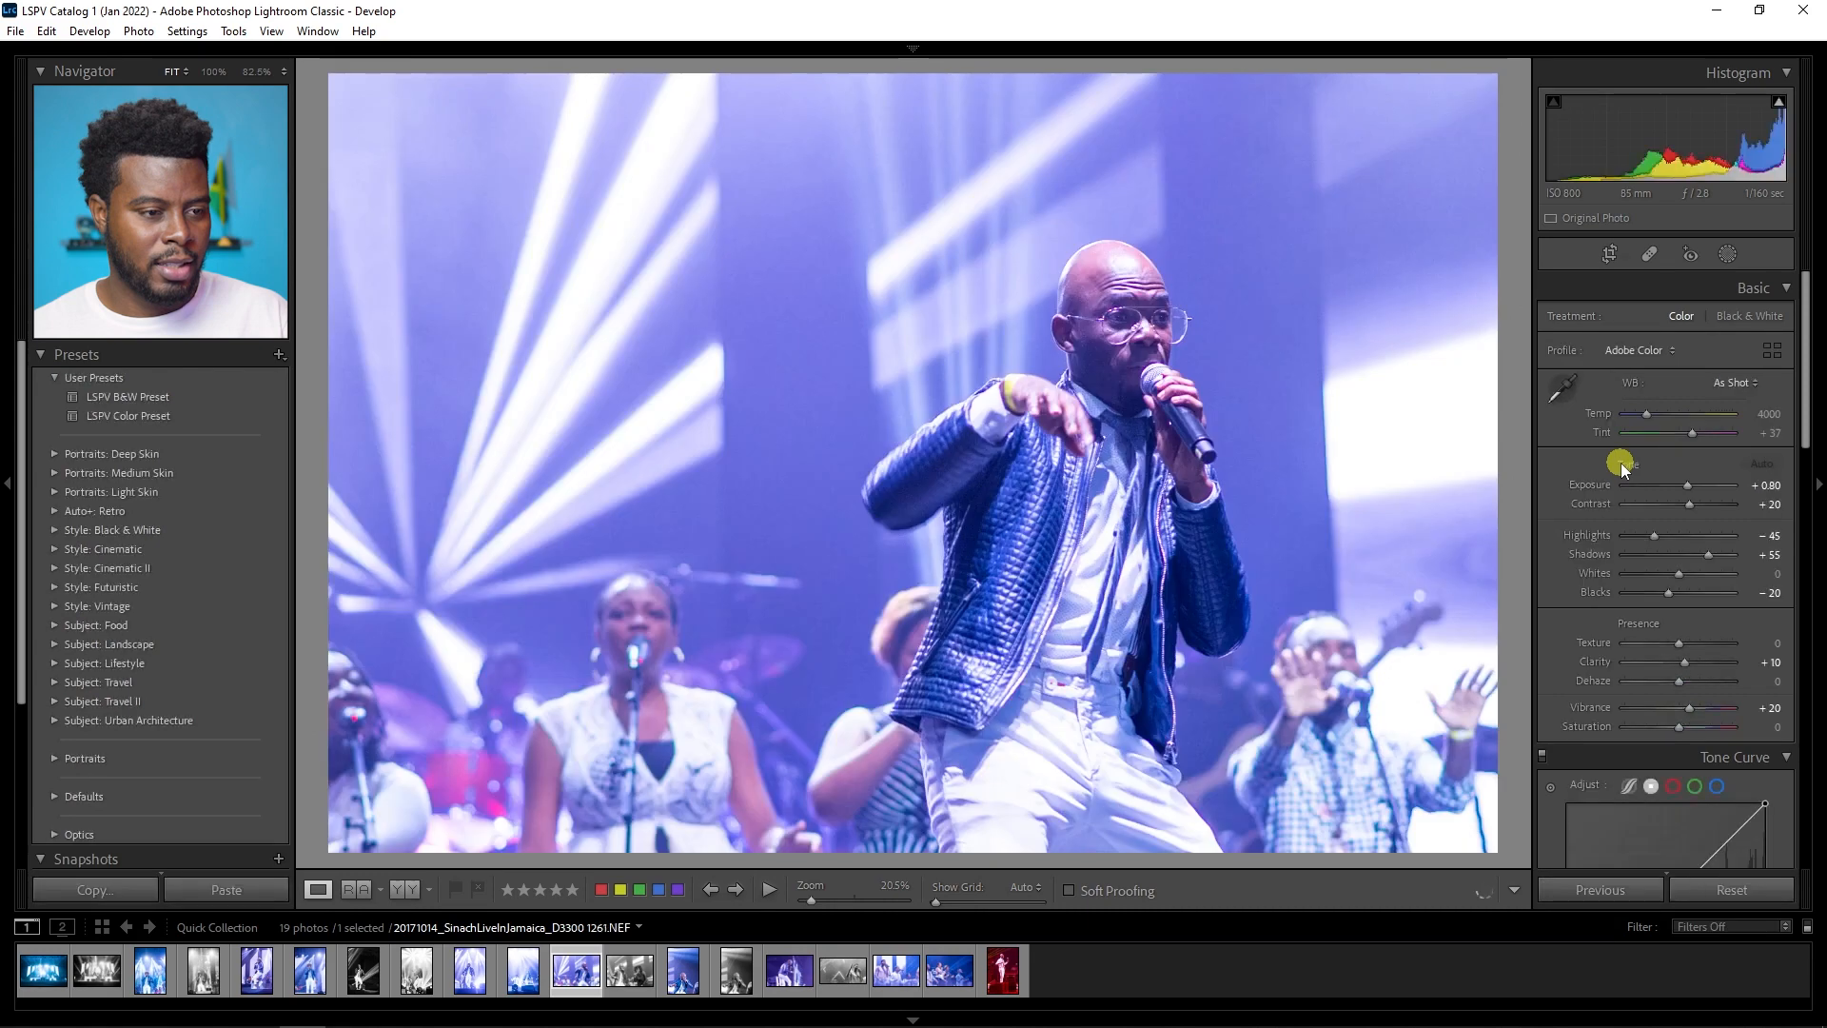
key("Right")
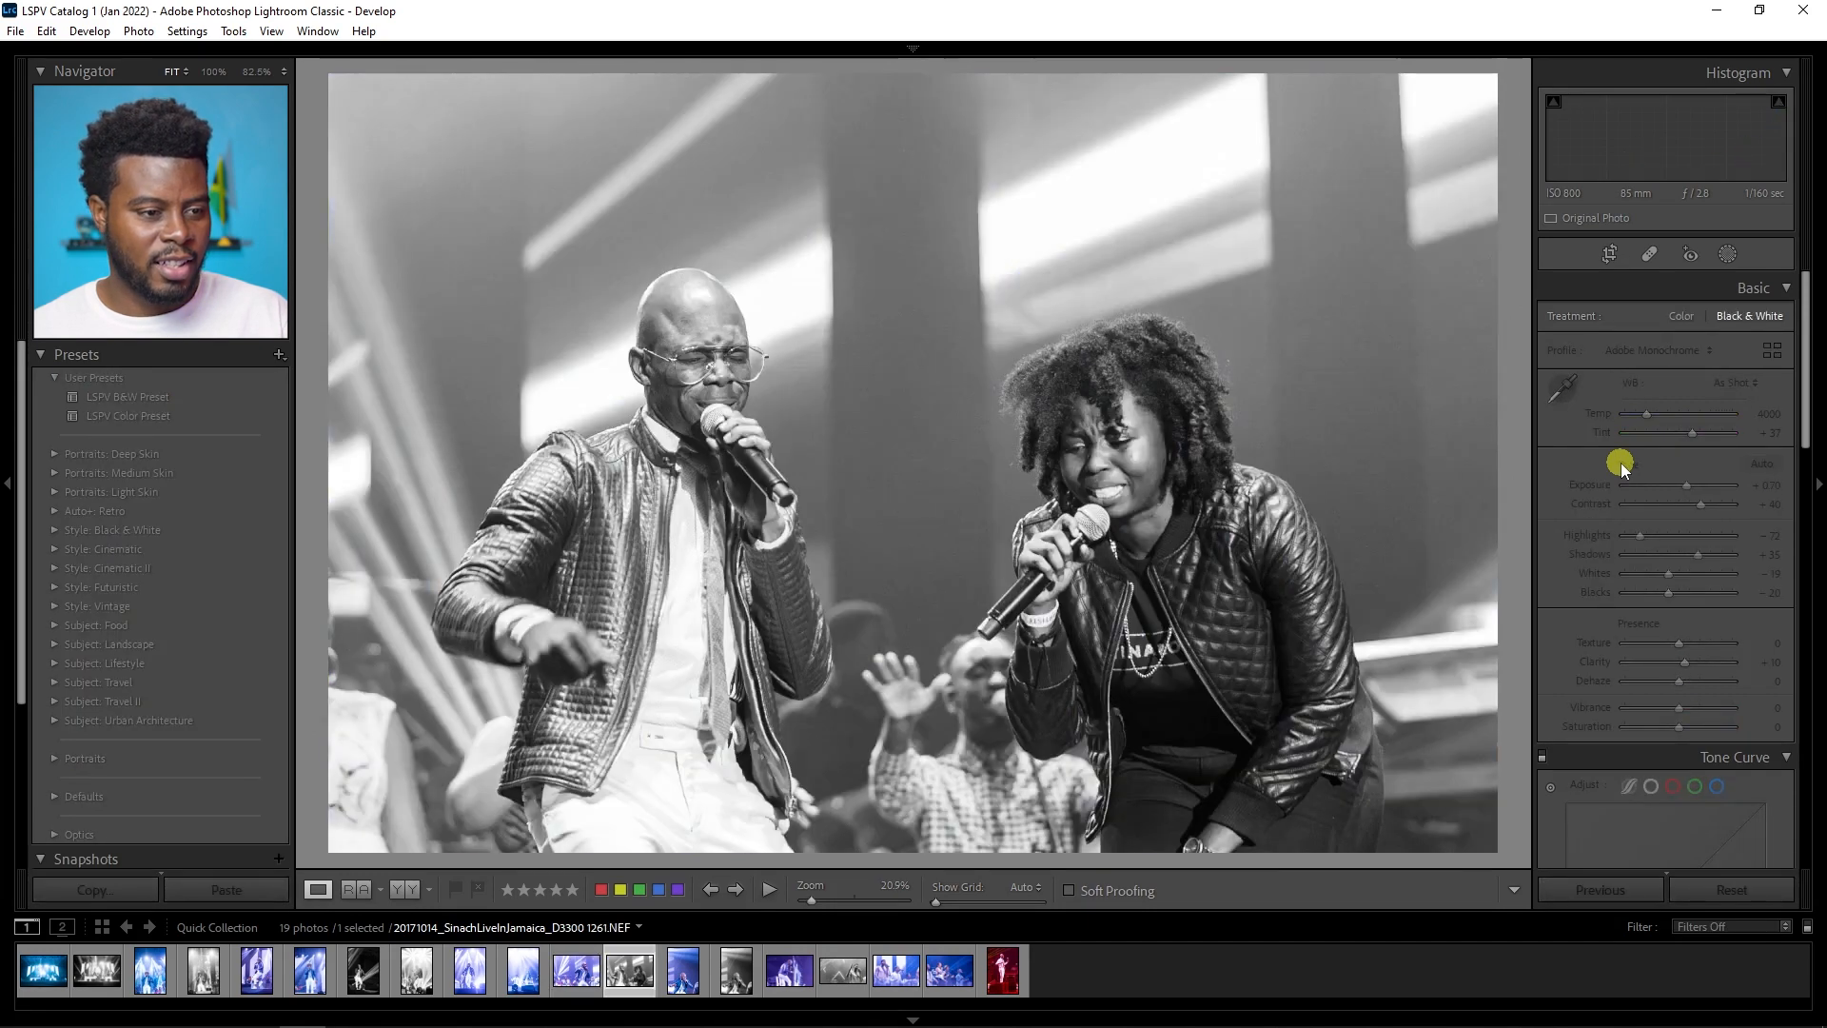
key("Right")
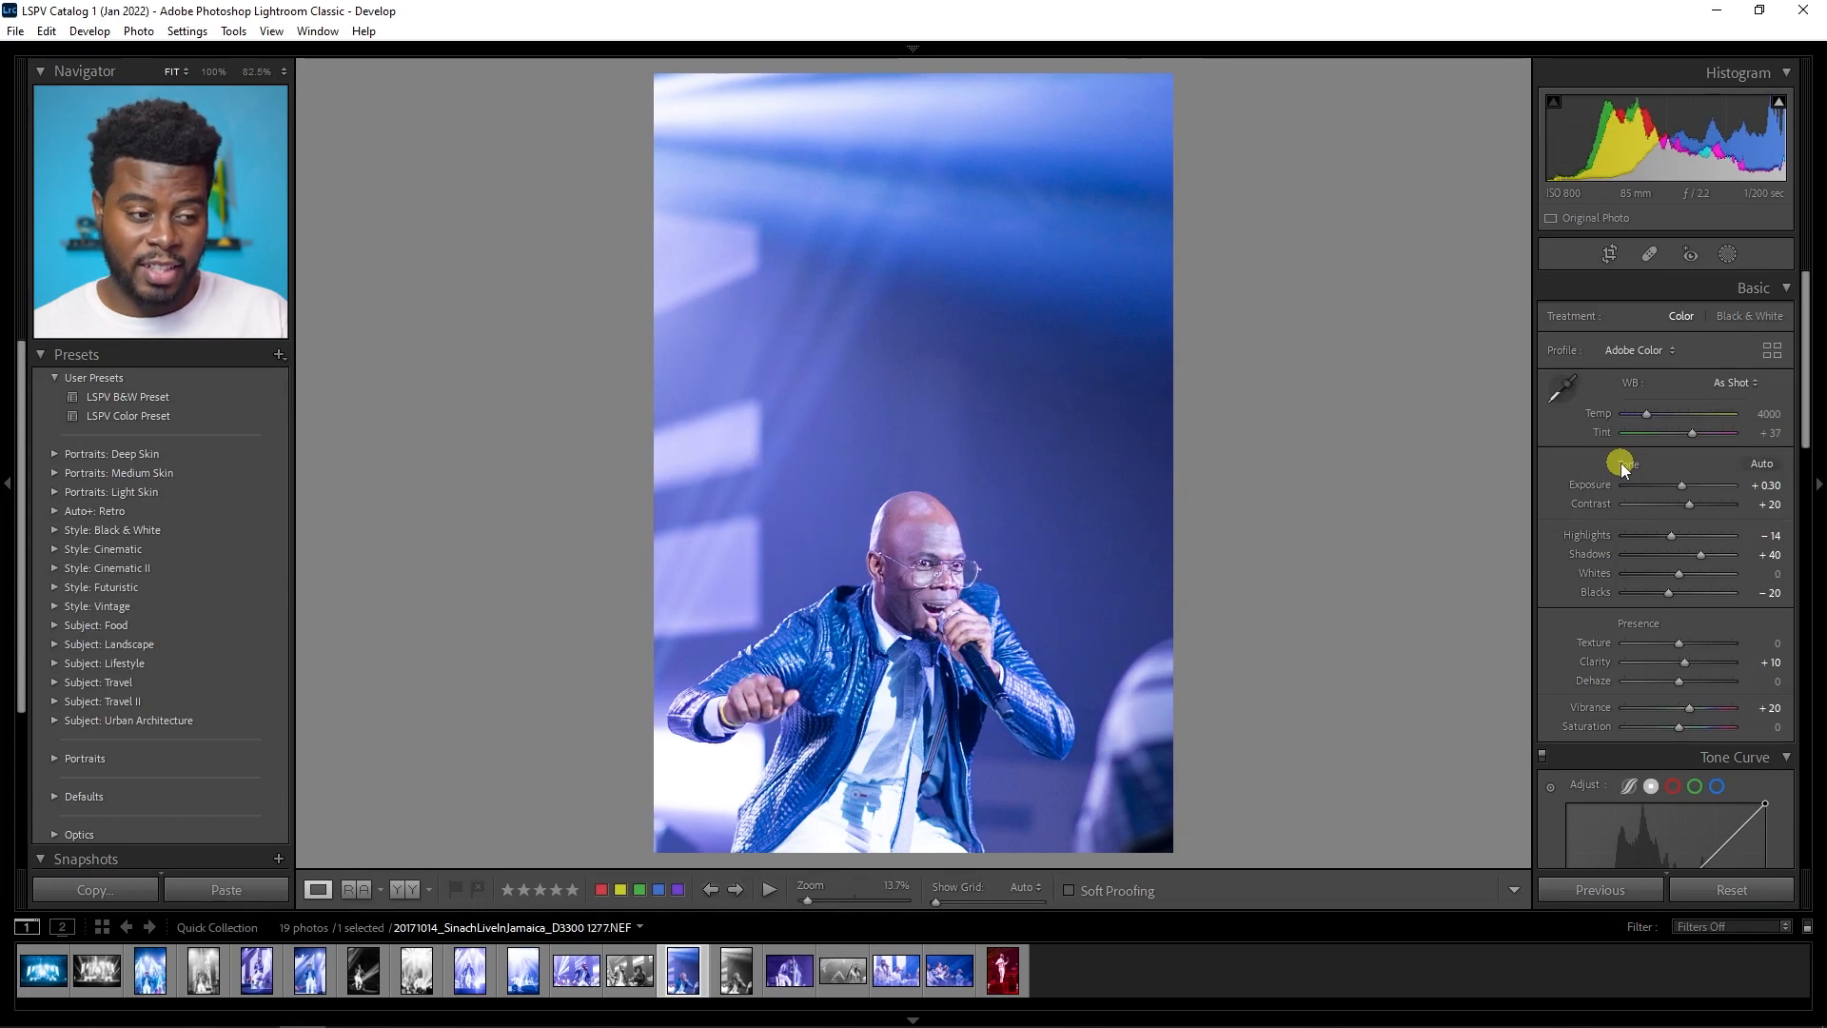
key("Right")
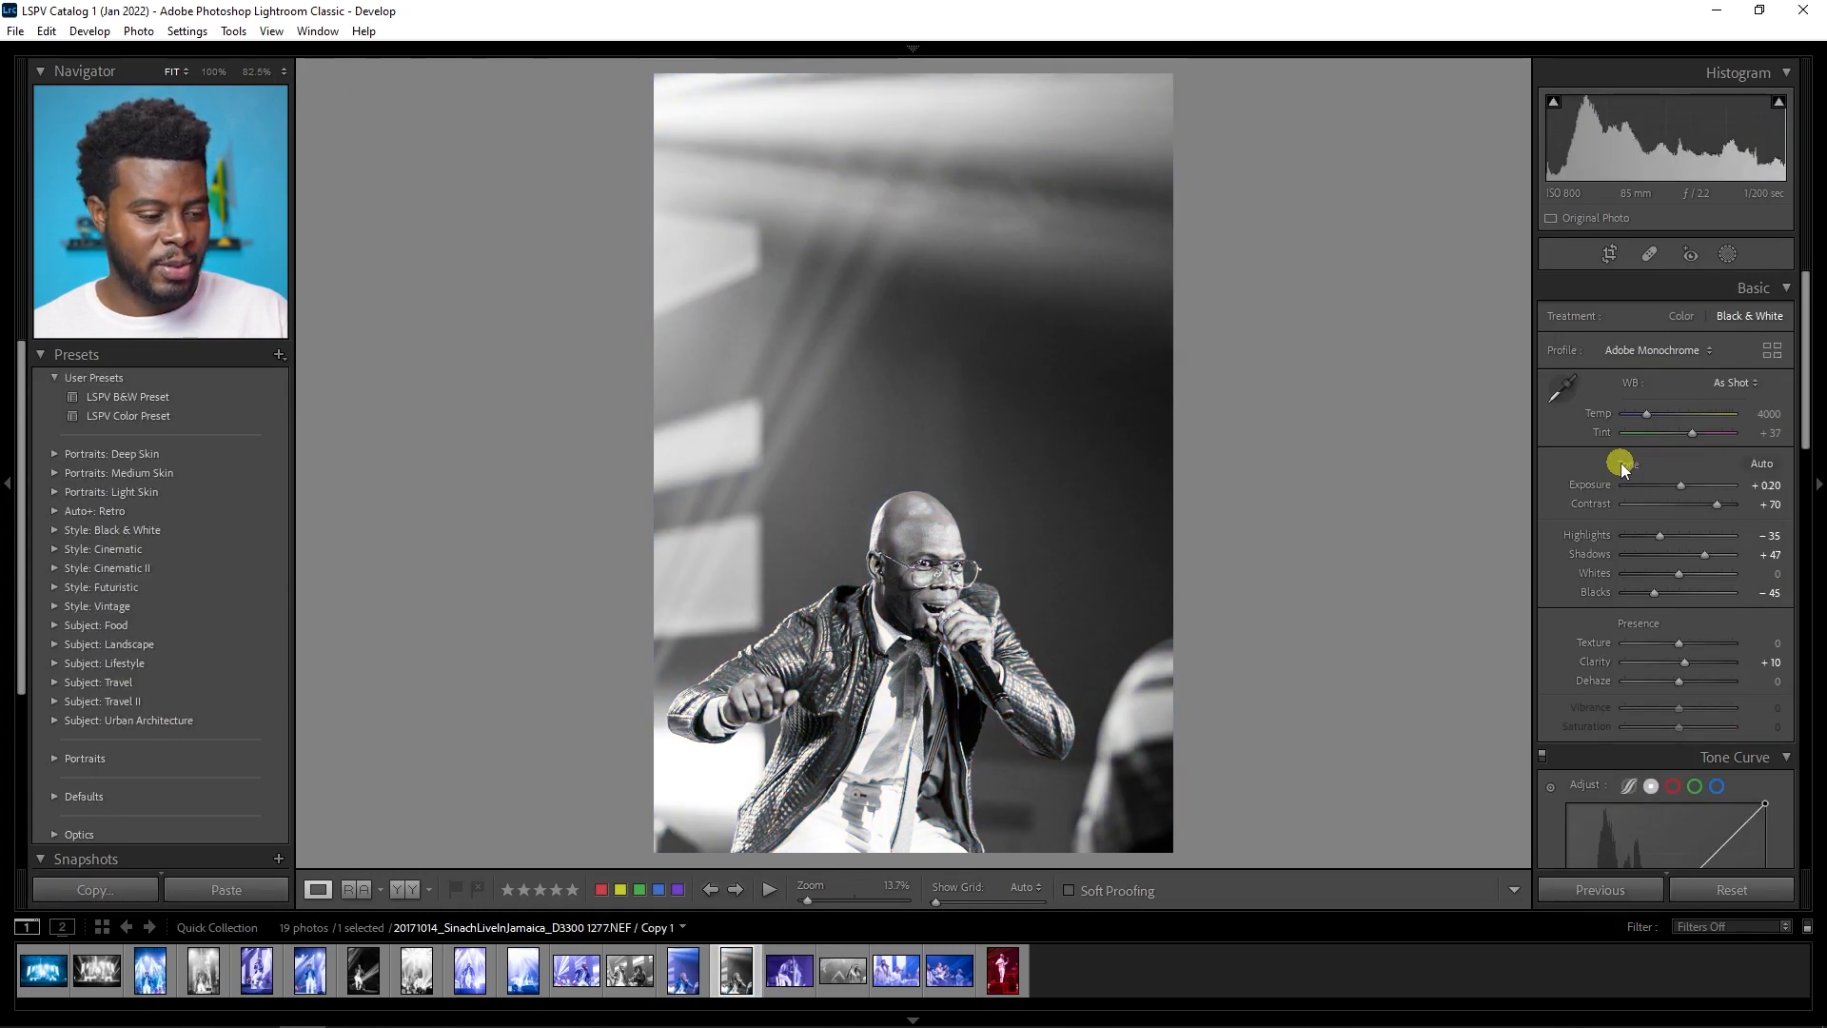
key("Right")
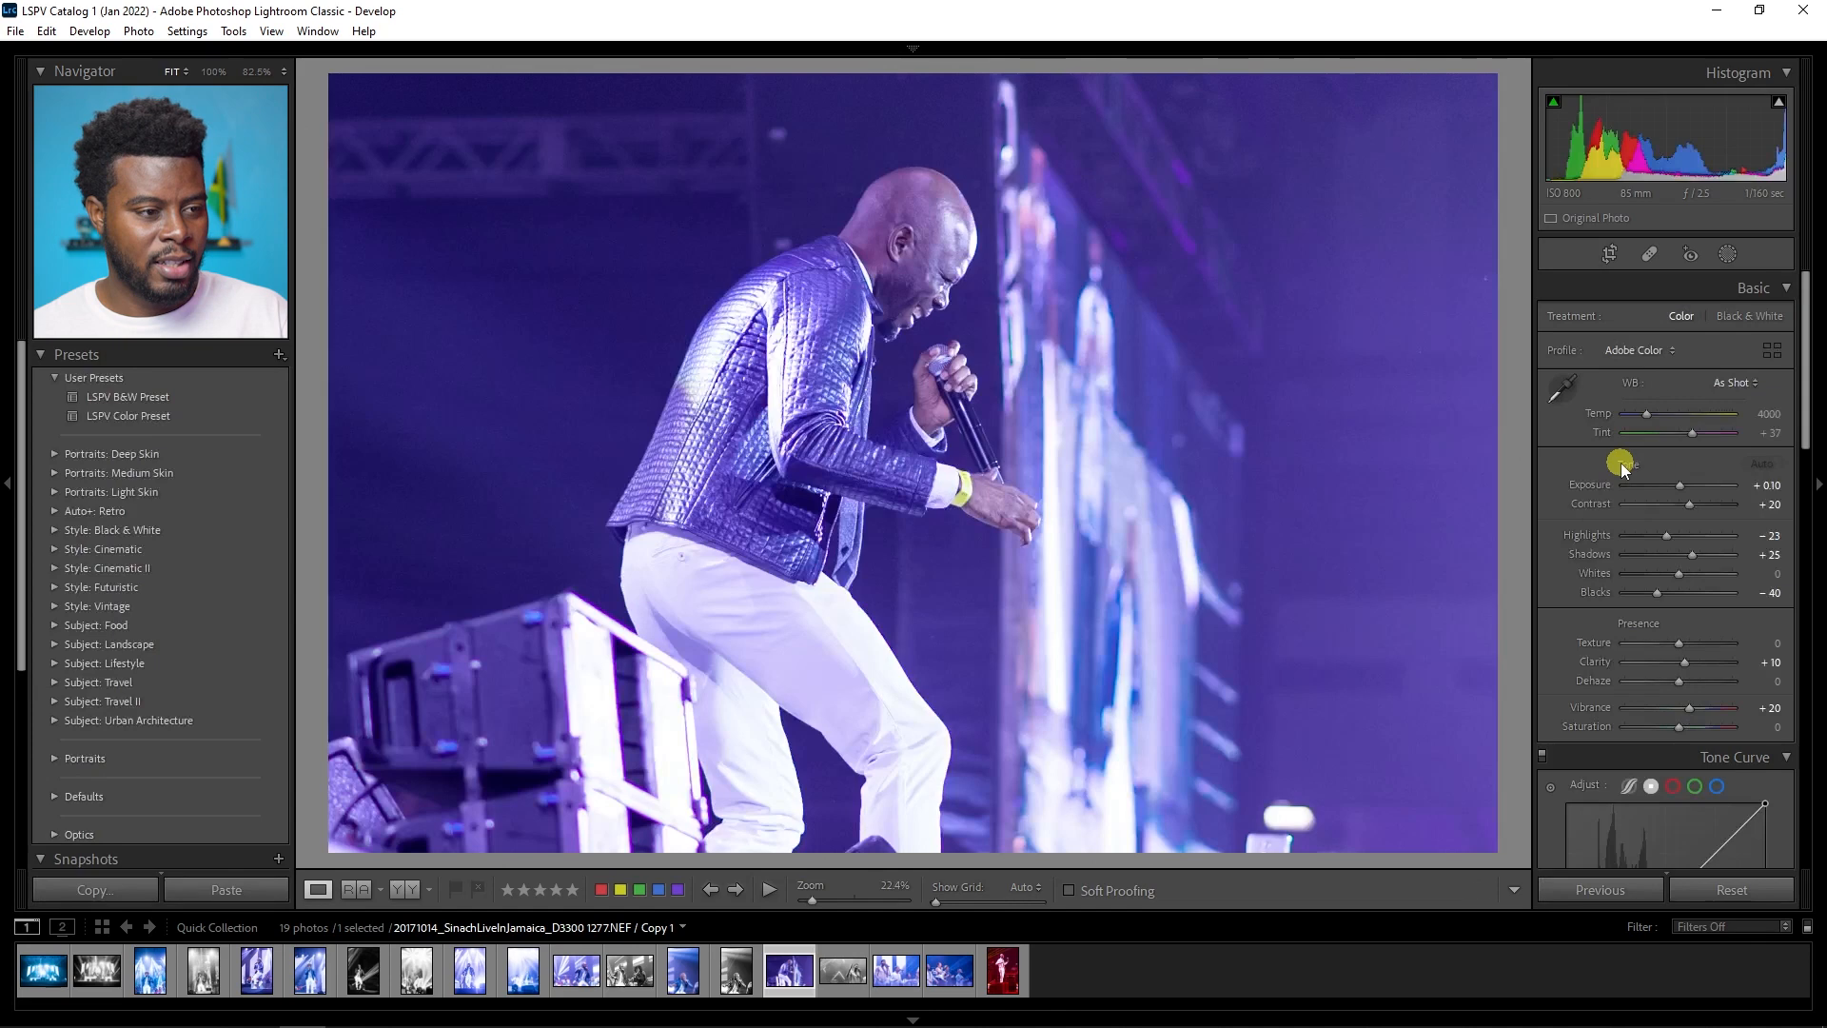
Step: Set Whites to +54 on the black and white photo 1312.NEF, comparing with and without the change before keeping it
key("Right")
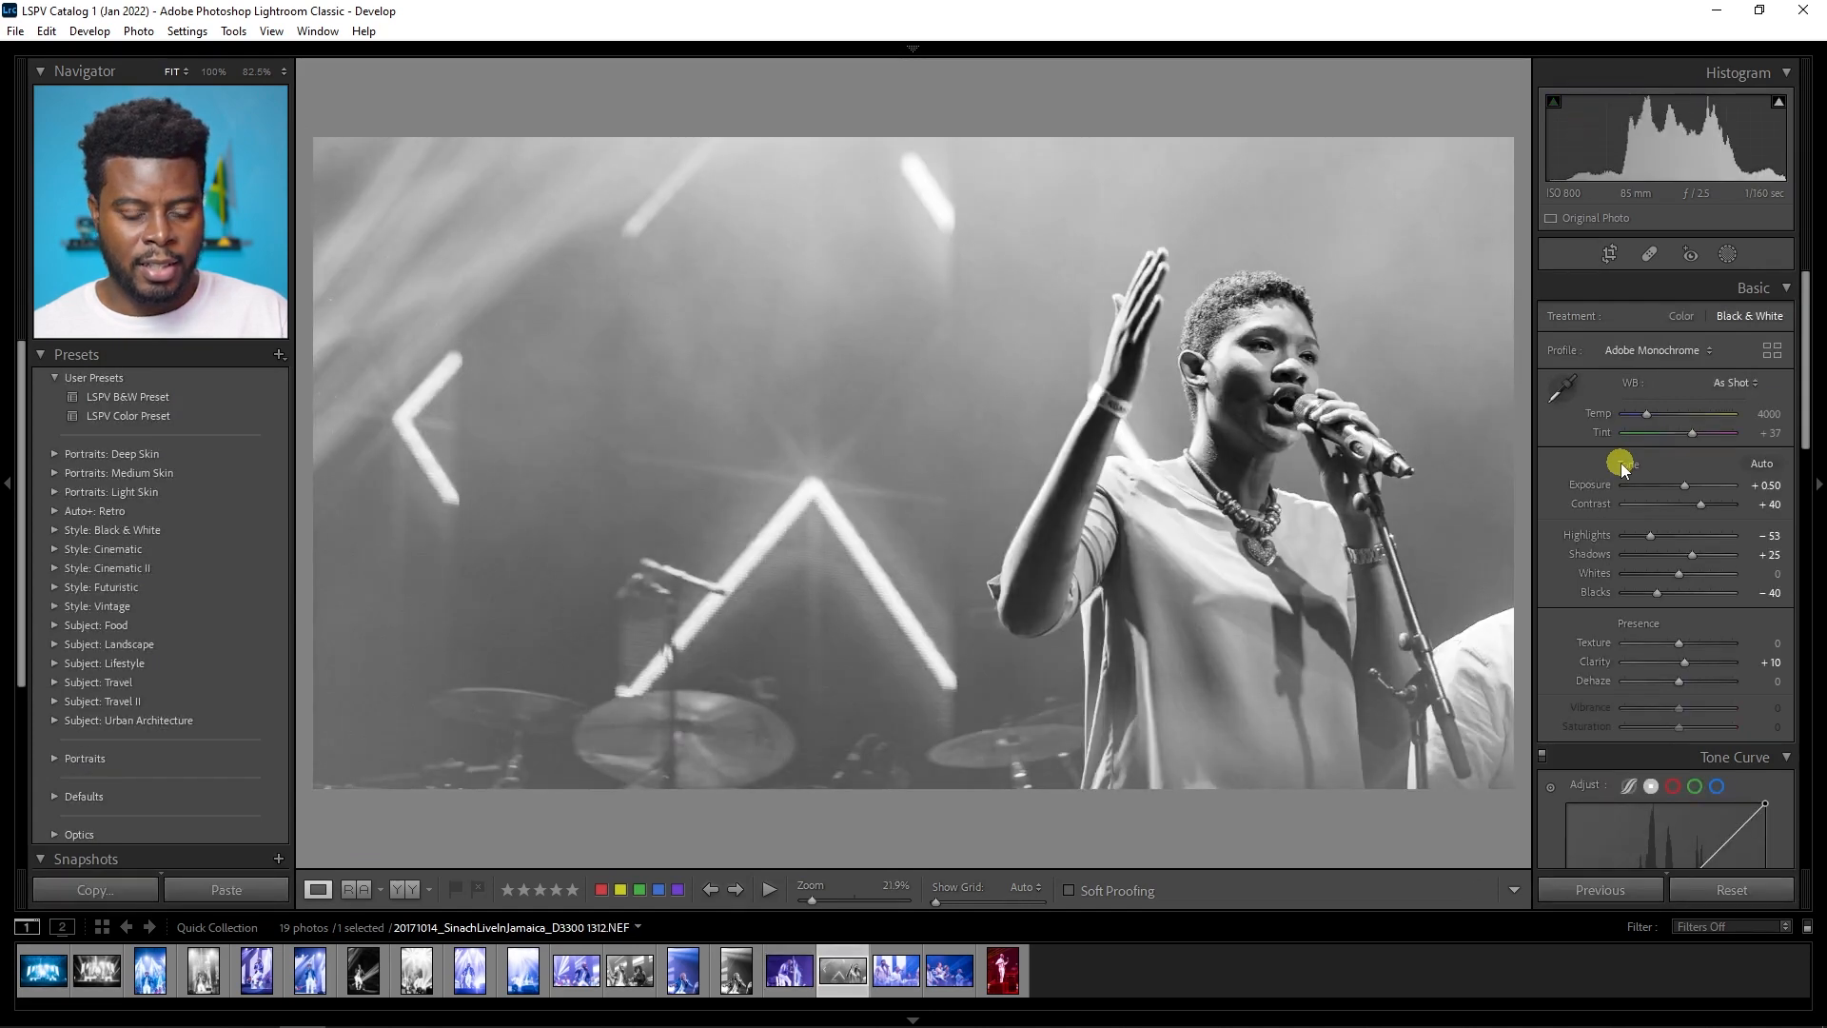
mouse_move(1681, 573)
left_mouse_down()
mouse_move(1664, 577)
mouse_move(1744, 580)
mouse_move(1677, 584)
mouse_move(1693, 573)
left_mouse_up()
double_click(1693, 573)
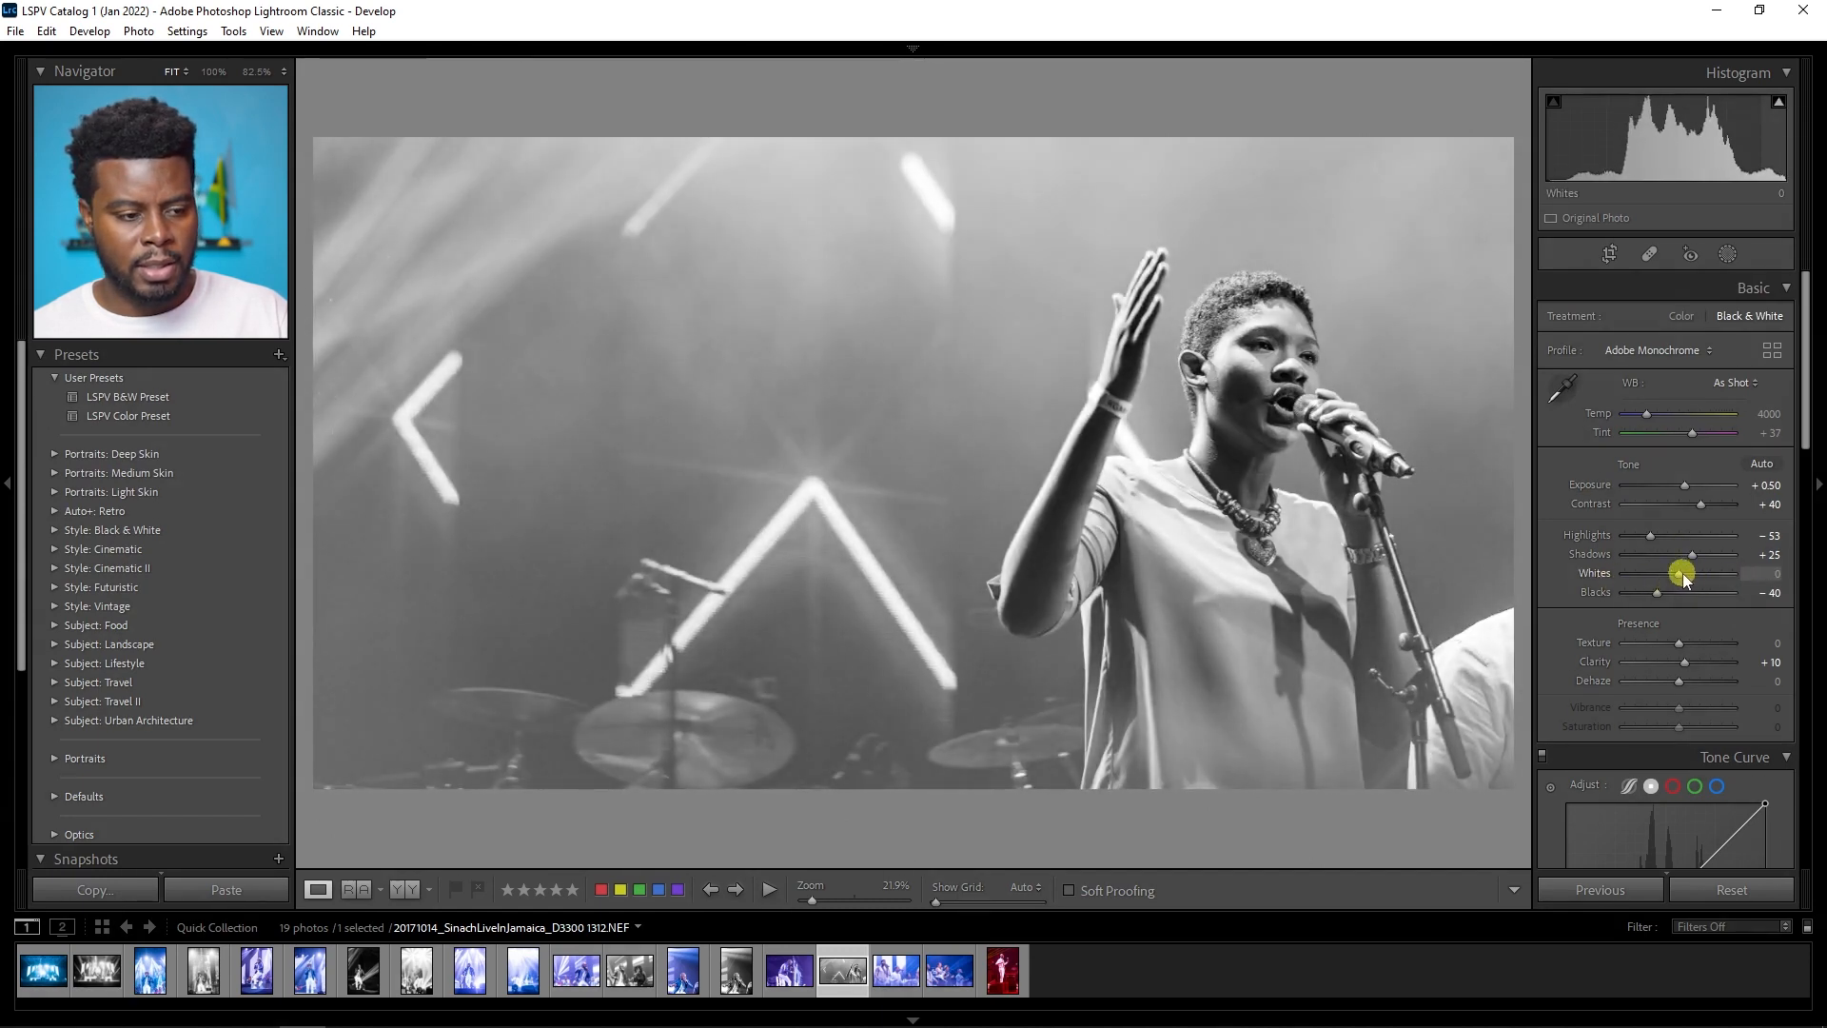
left_click_drag(1677, 571, 1713, 580)
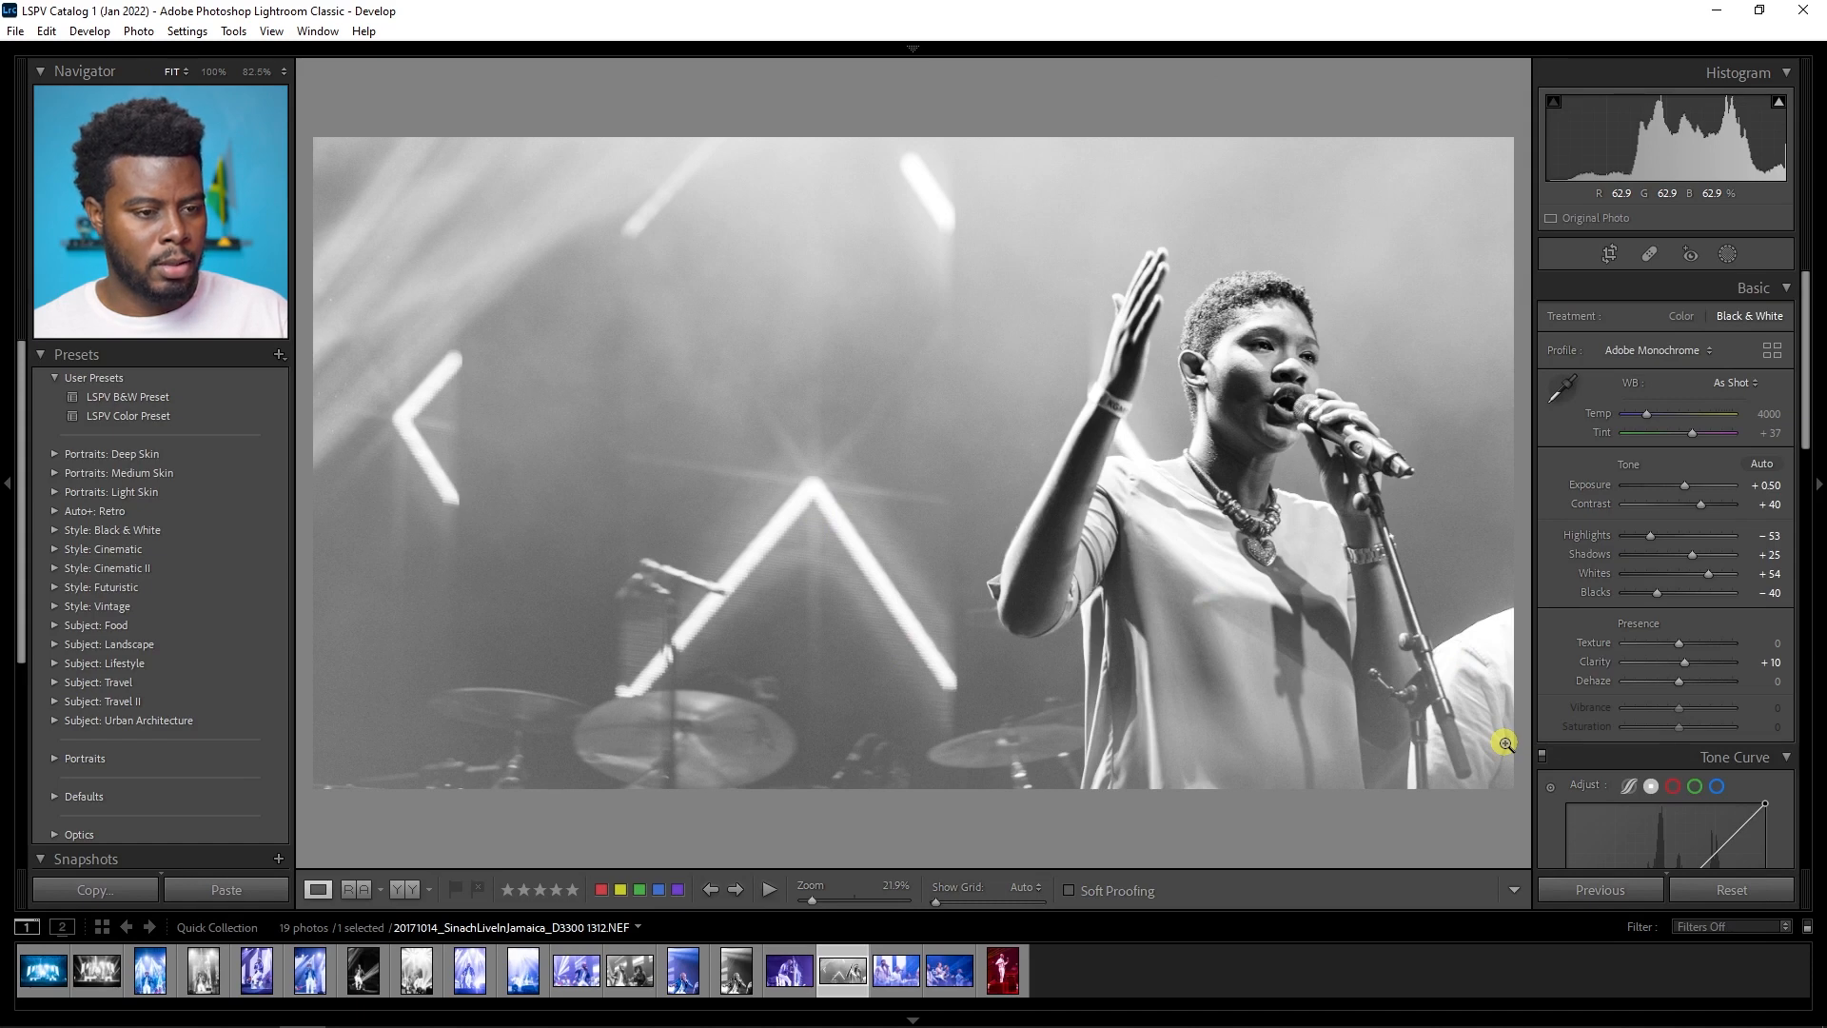
key("ctrl+z")
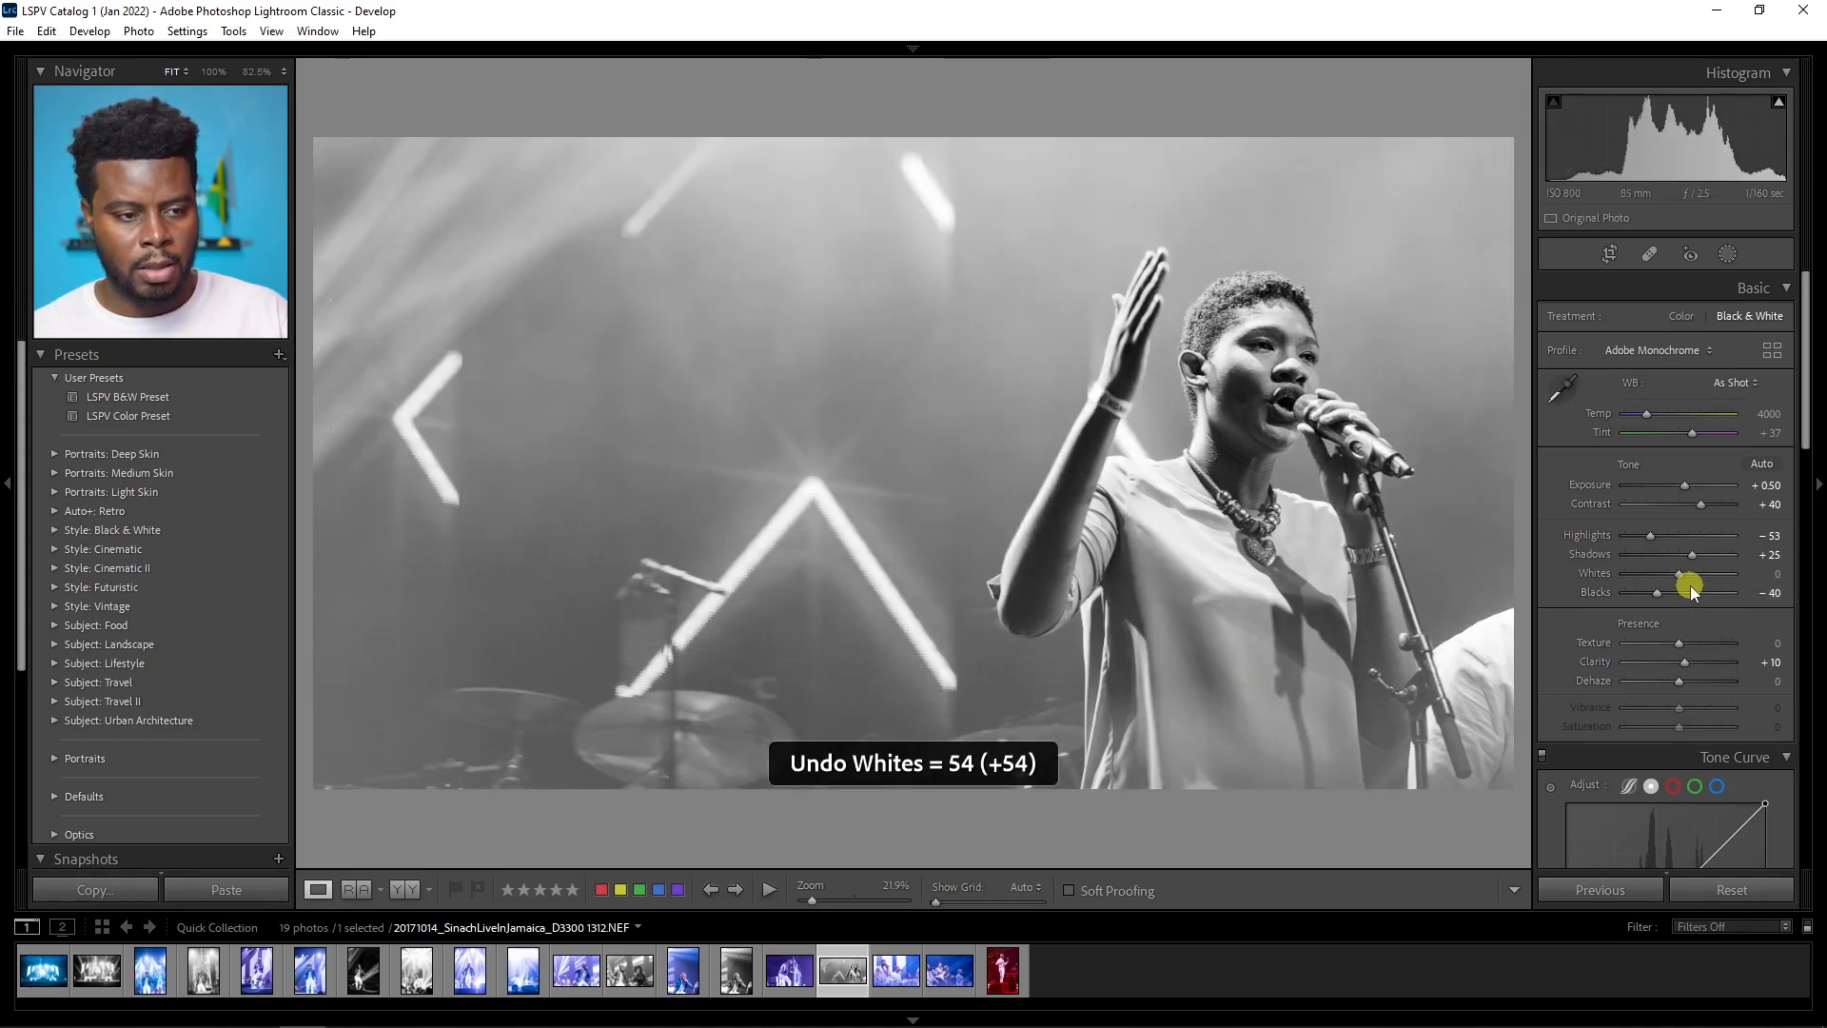
key("ctrl+y")
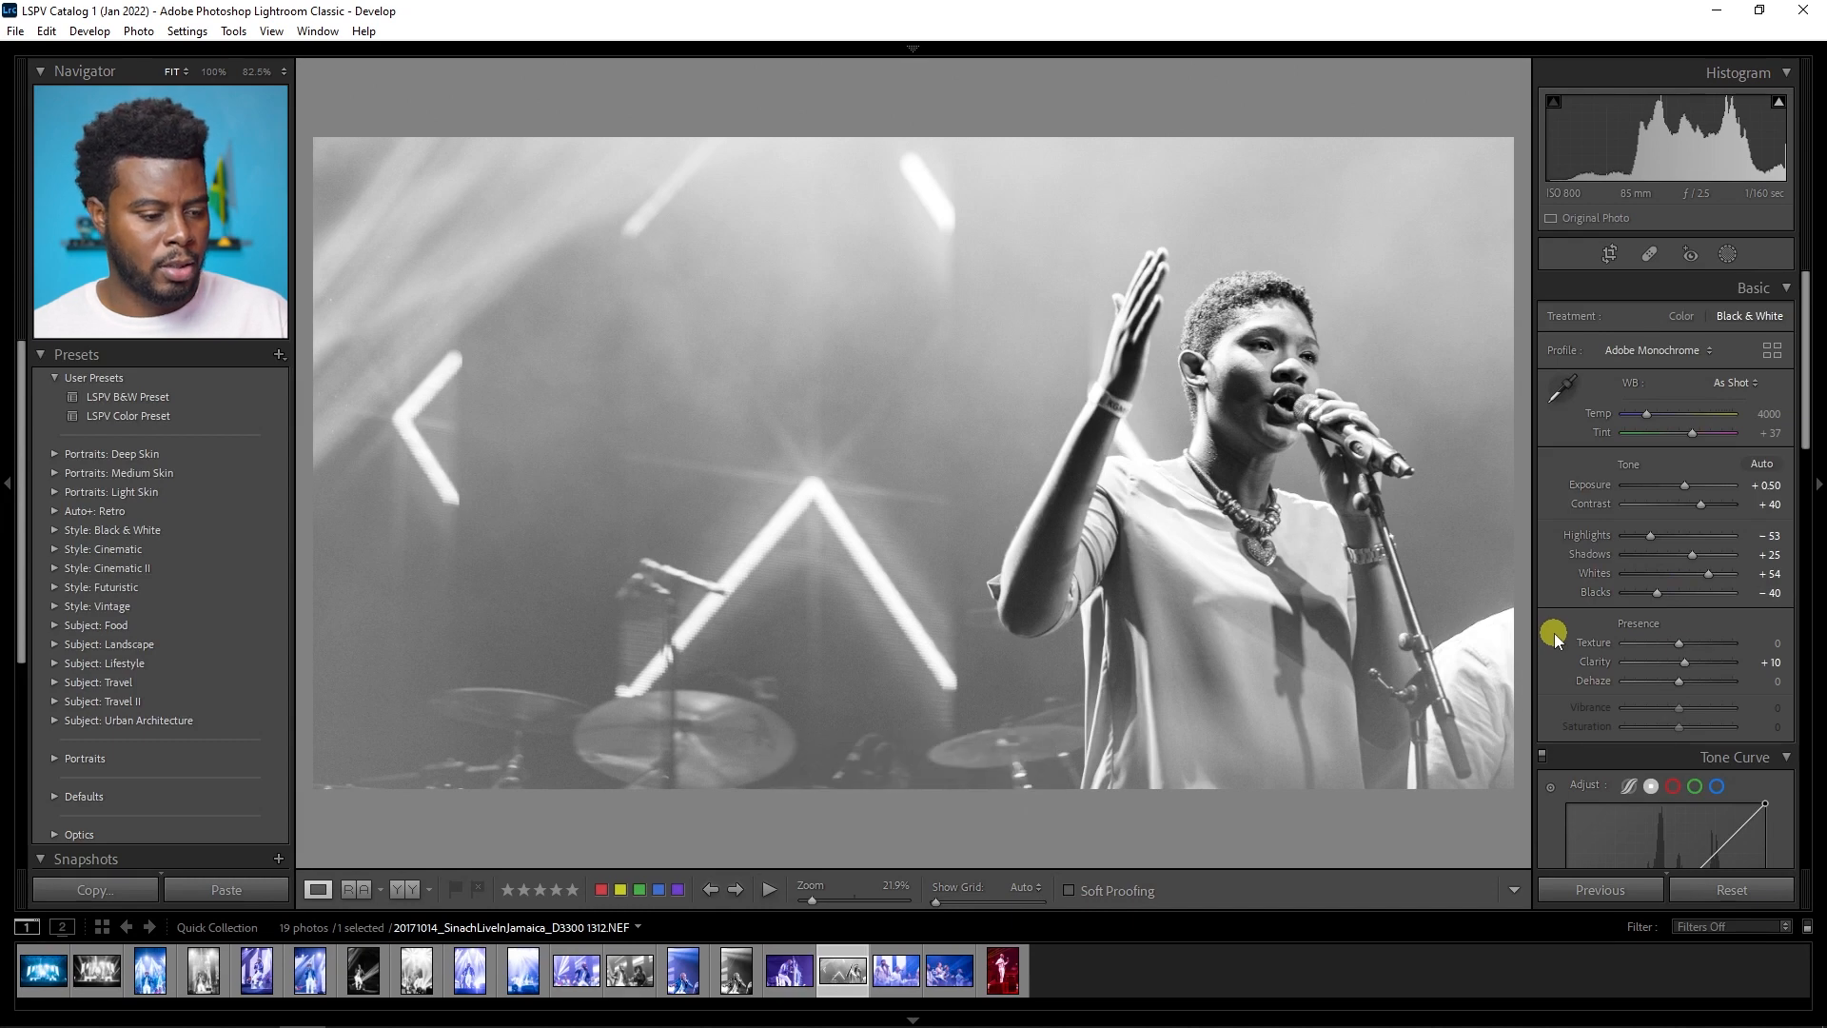
Step: Check the edits on the remaining photos through the final red-lit shot, 1416.NEF
key("Right")
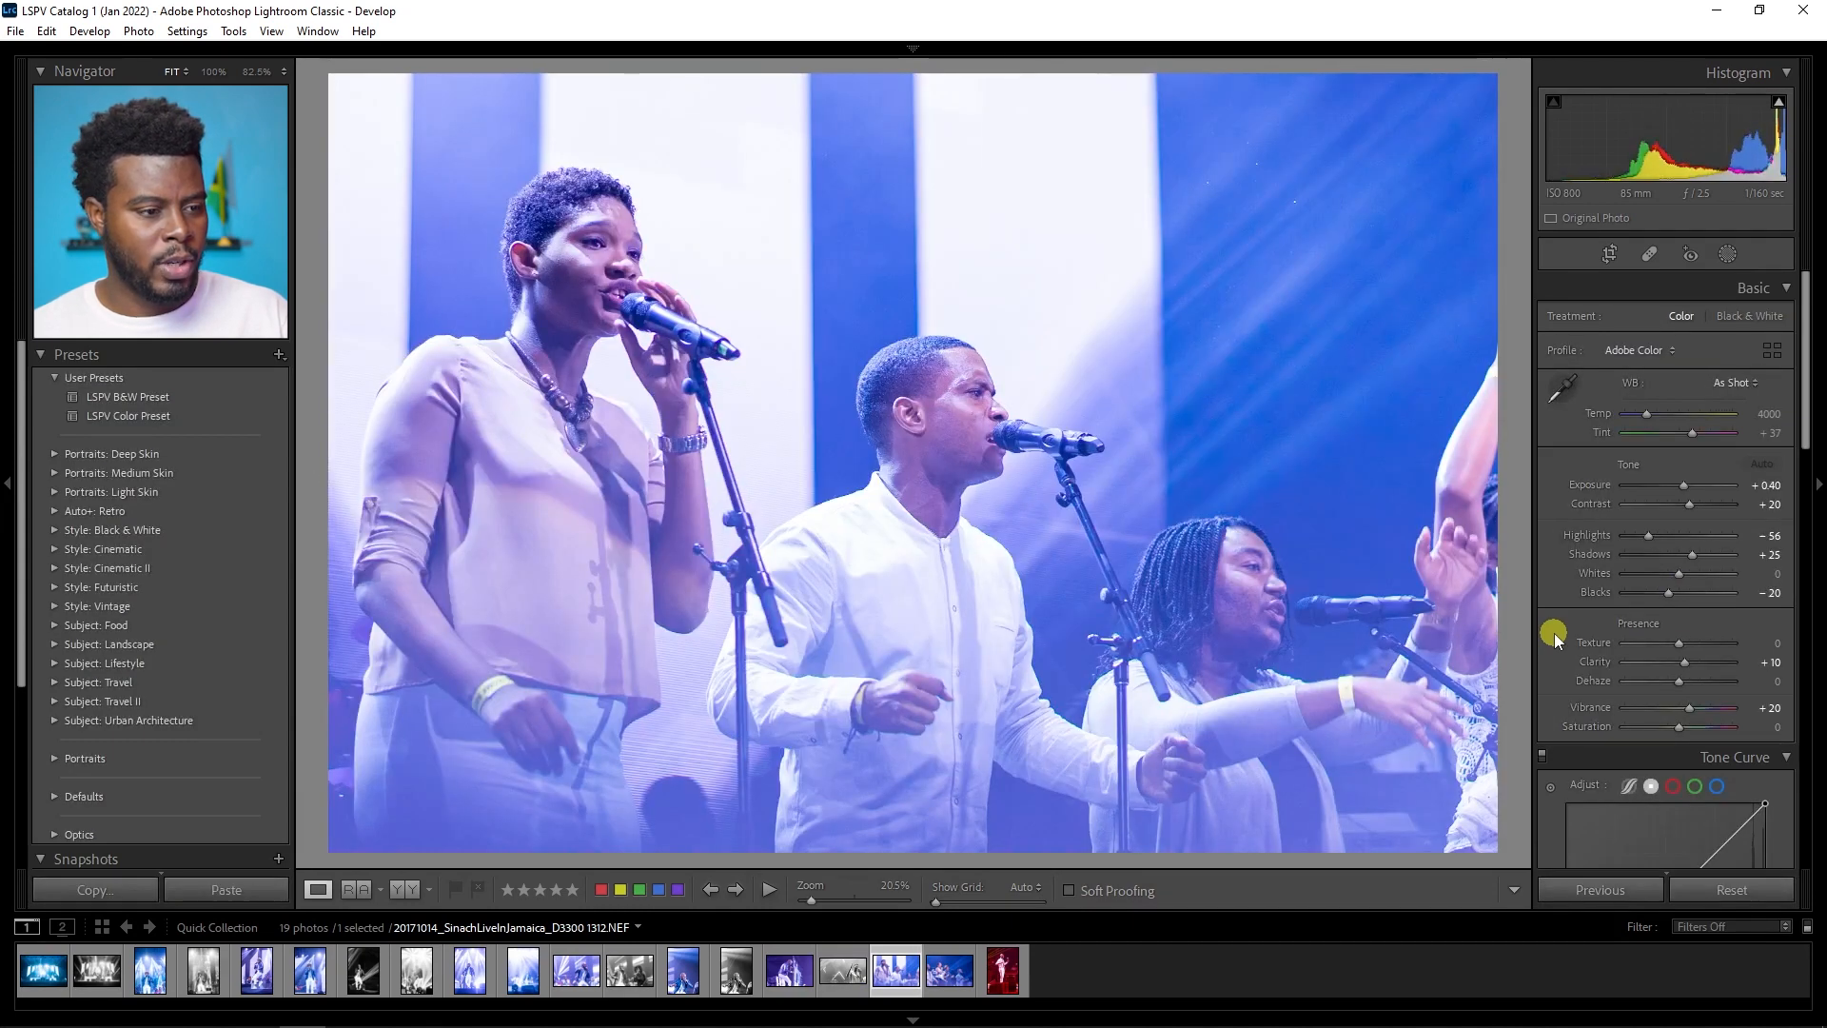
key("Right")
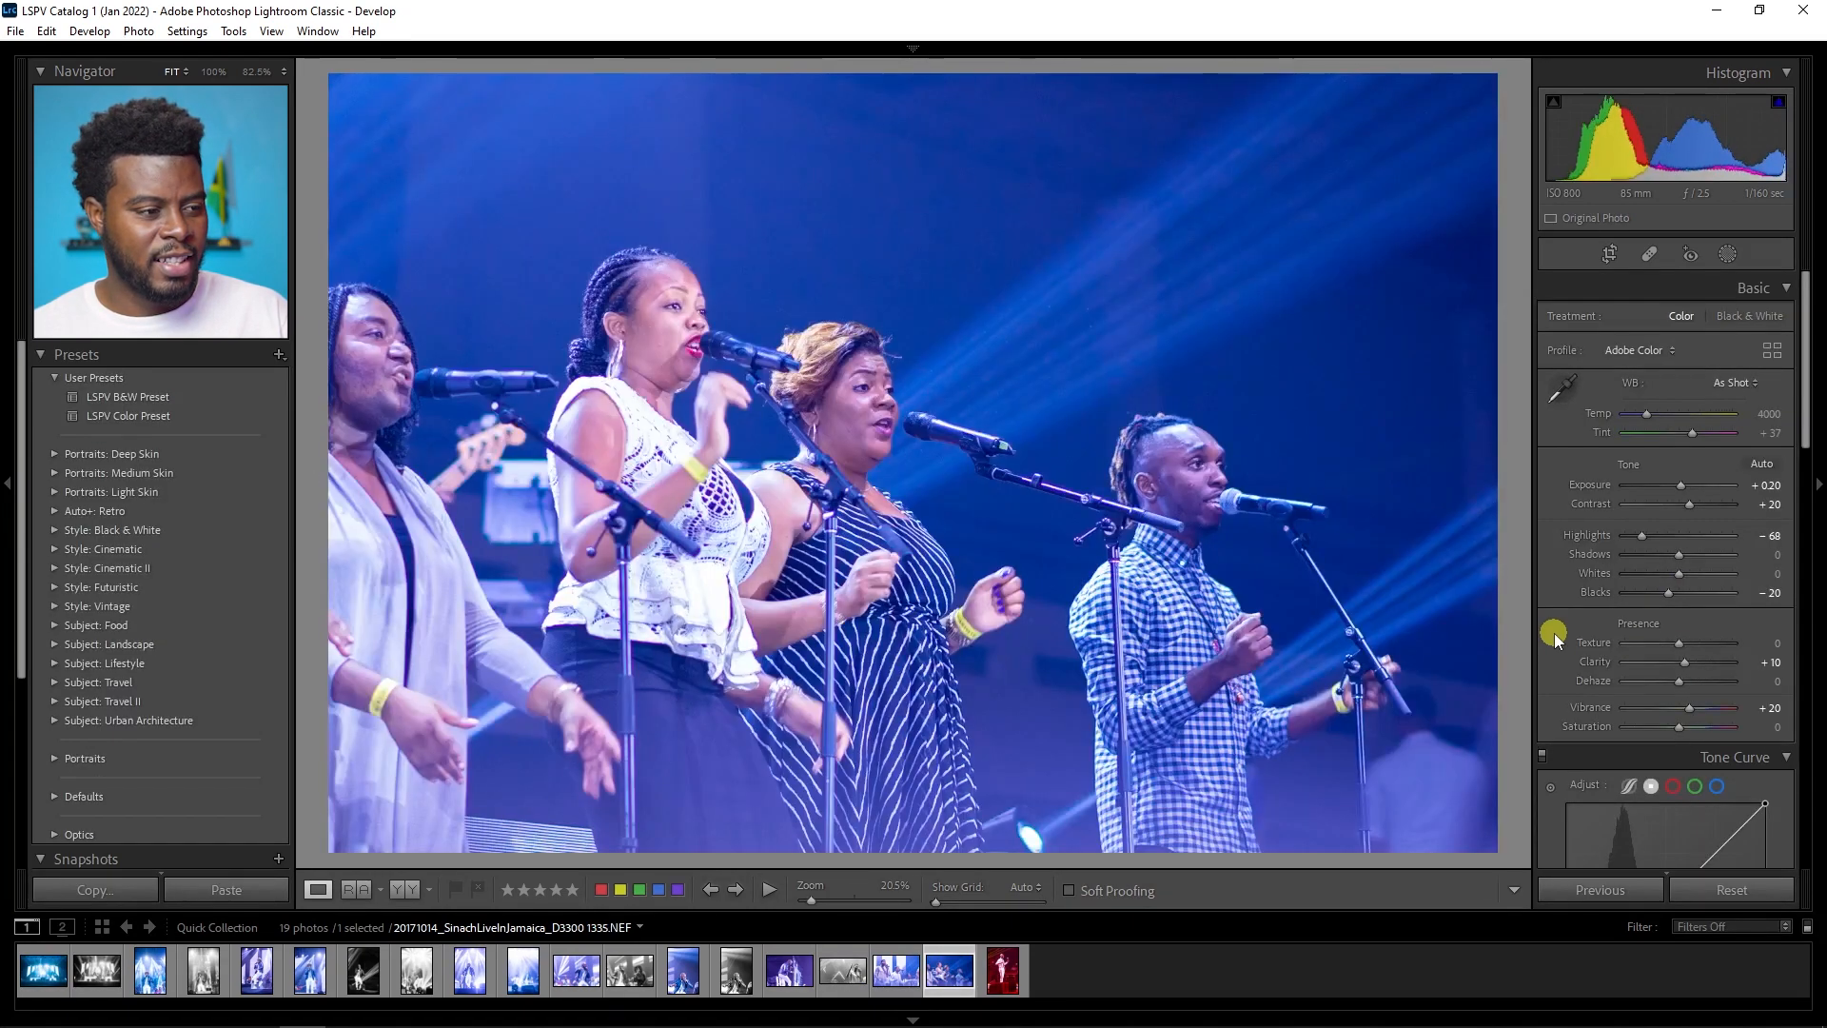
key("Right")
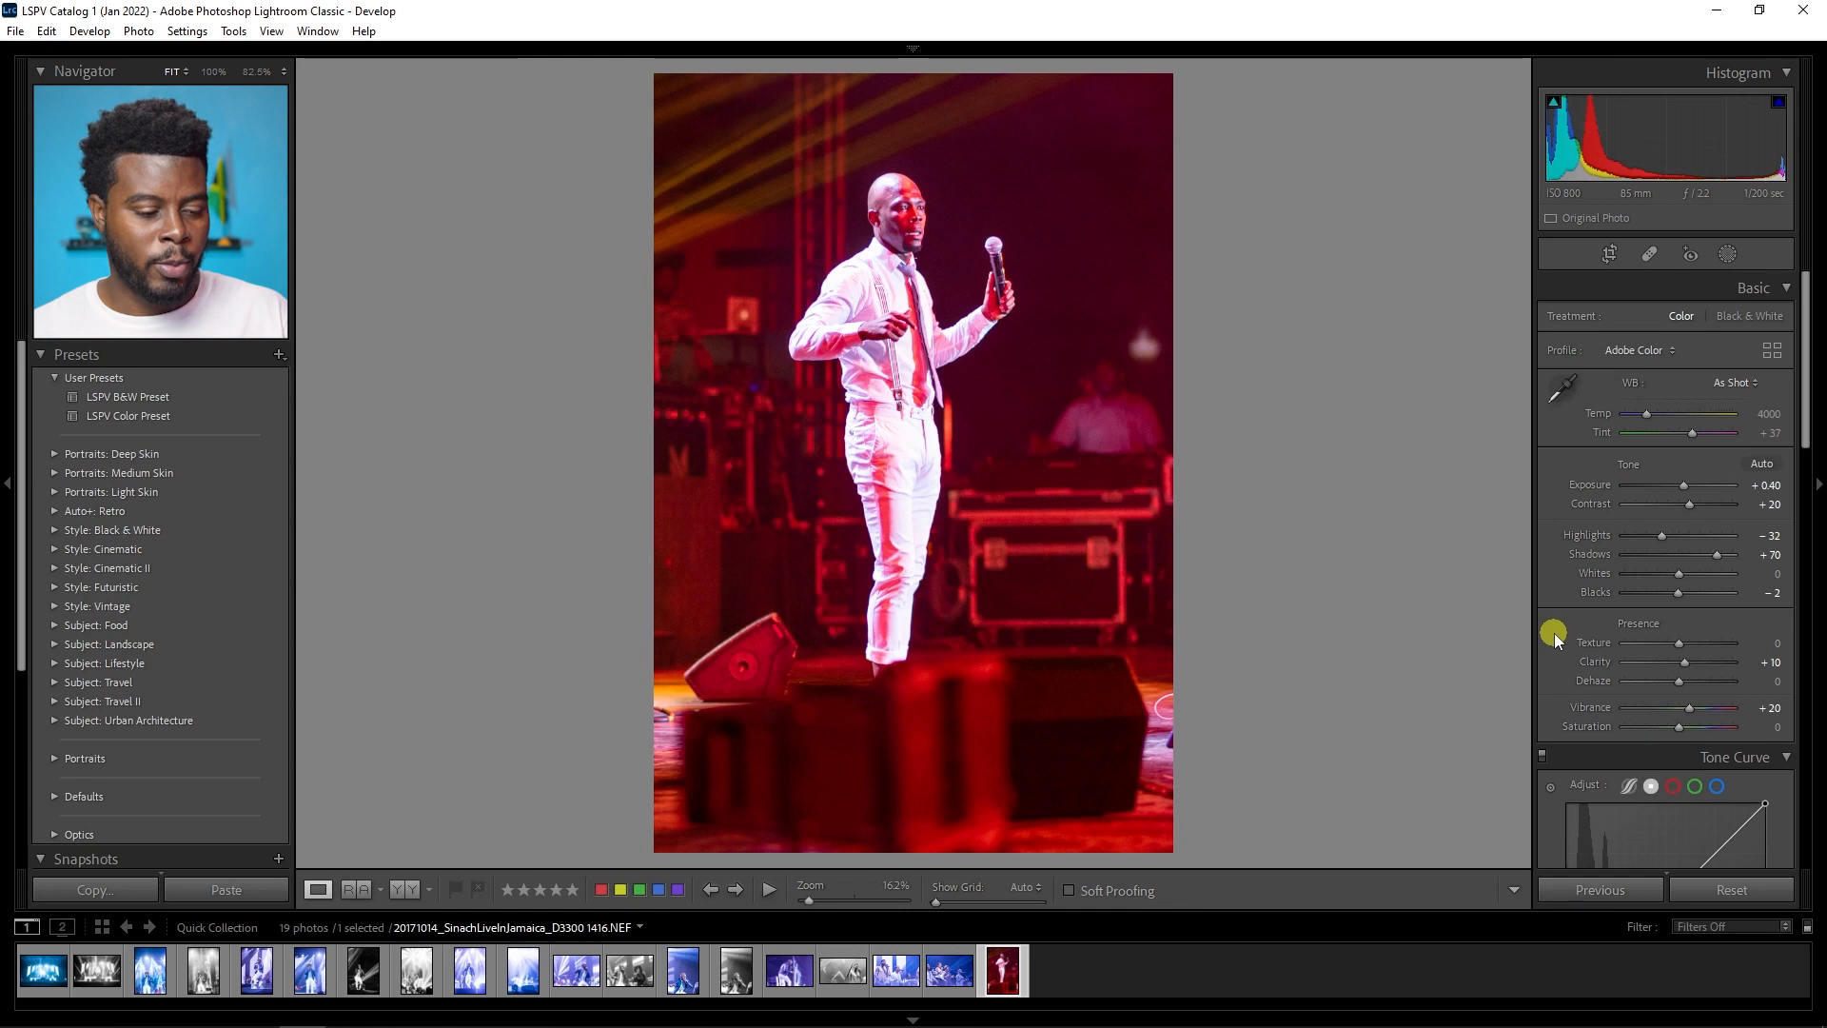
Step: Select all 19 photos of the Quick Collection and open the export settings for them
key("ctrl+a")
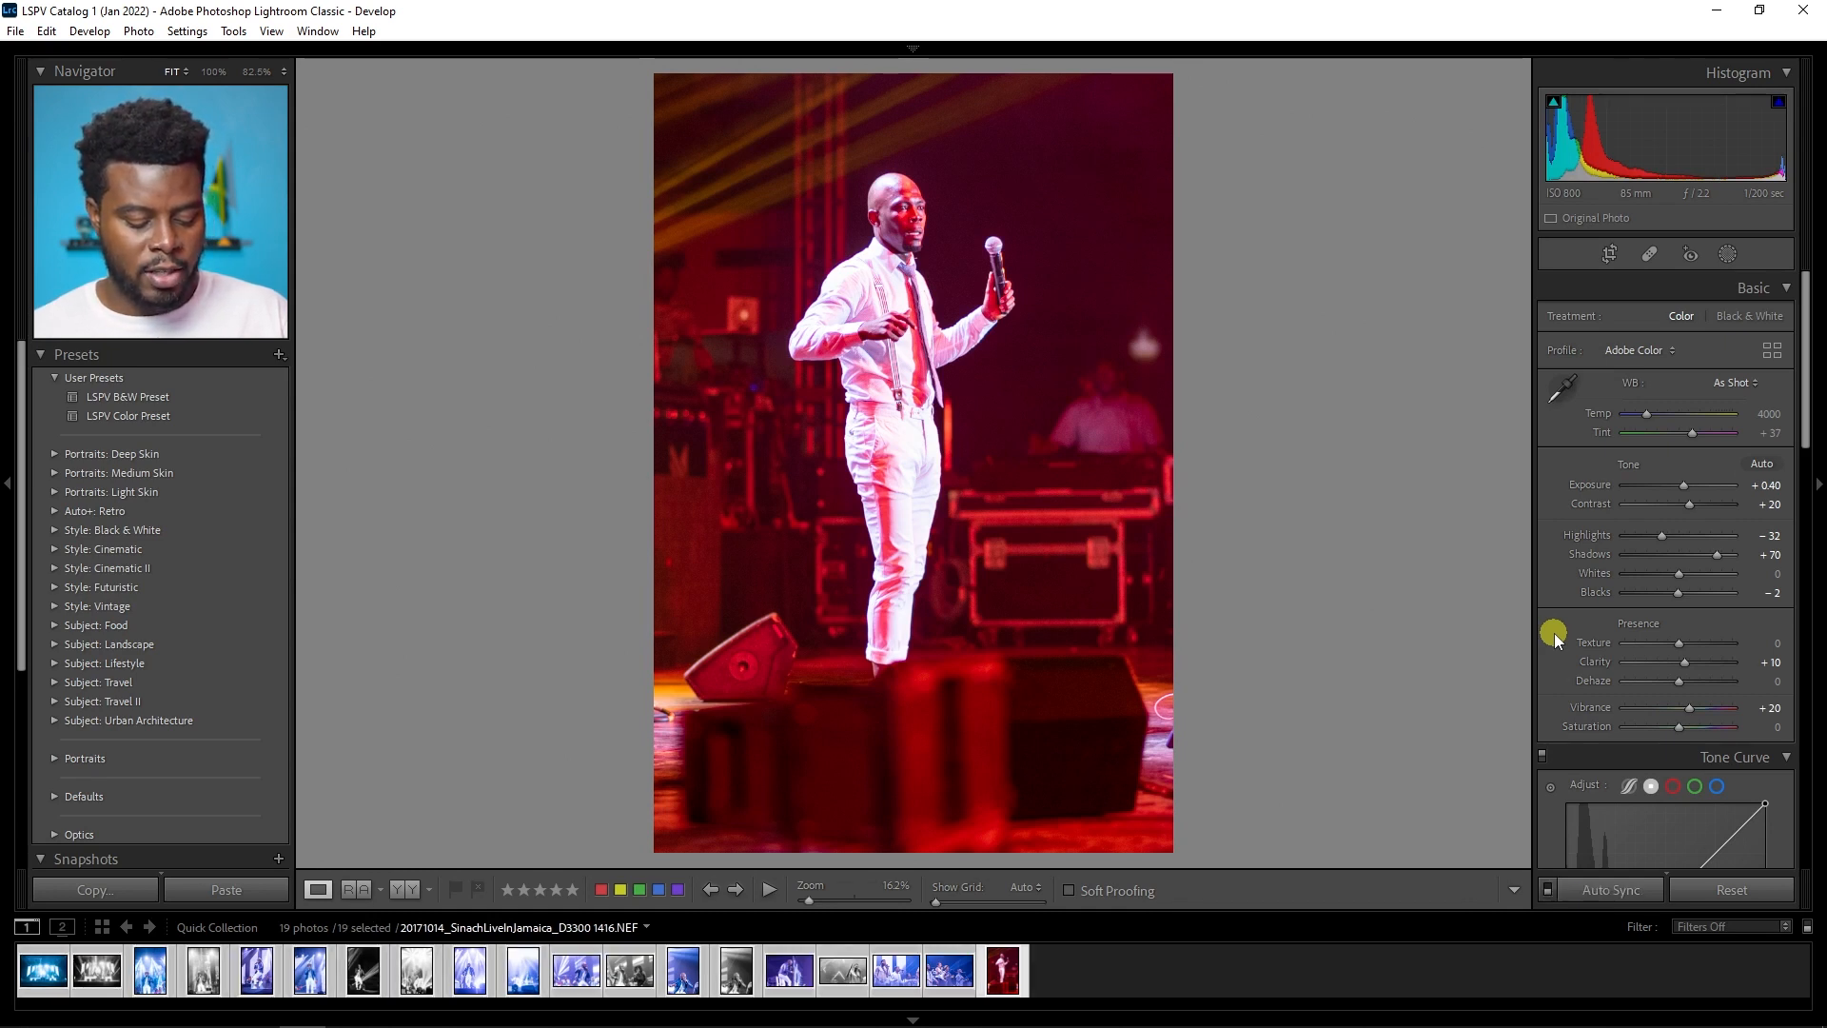
key("ctrl")
key("ctrl+shift+e")
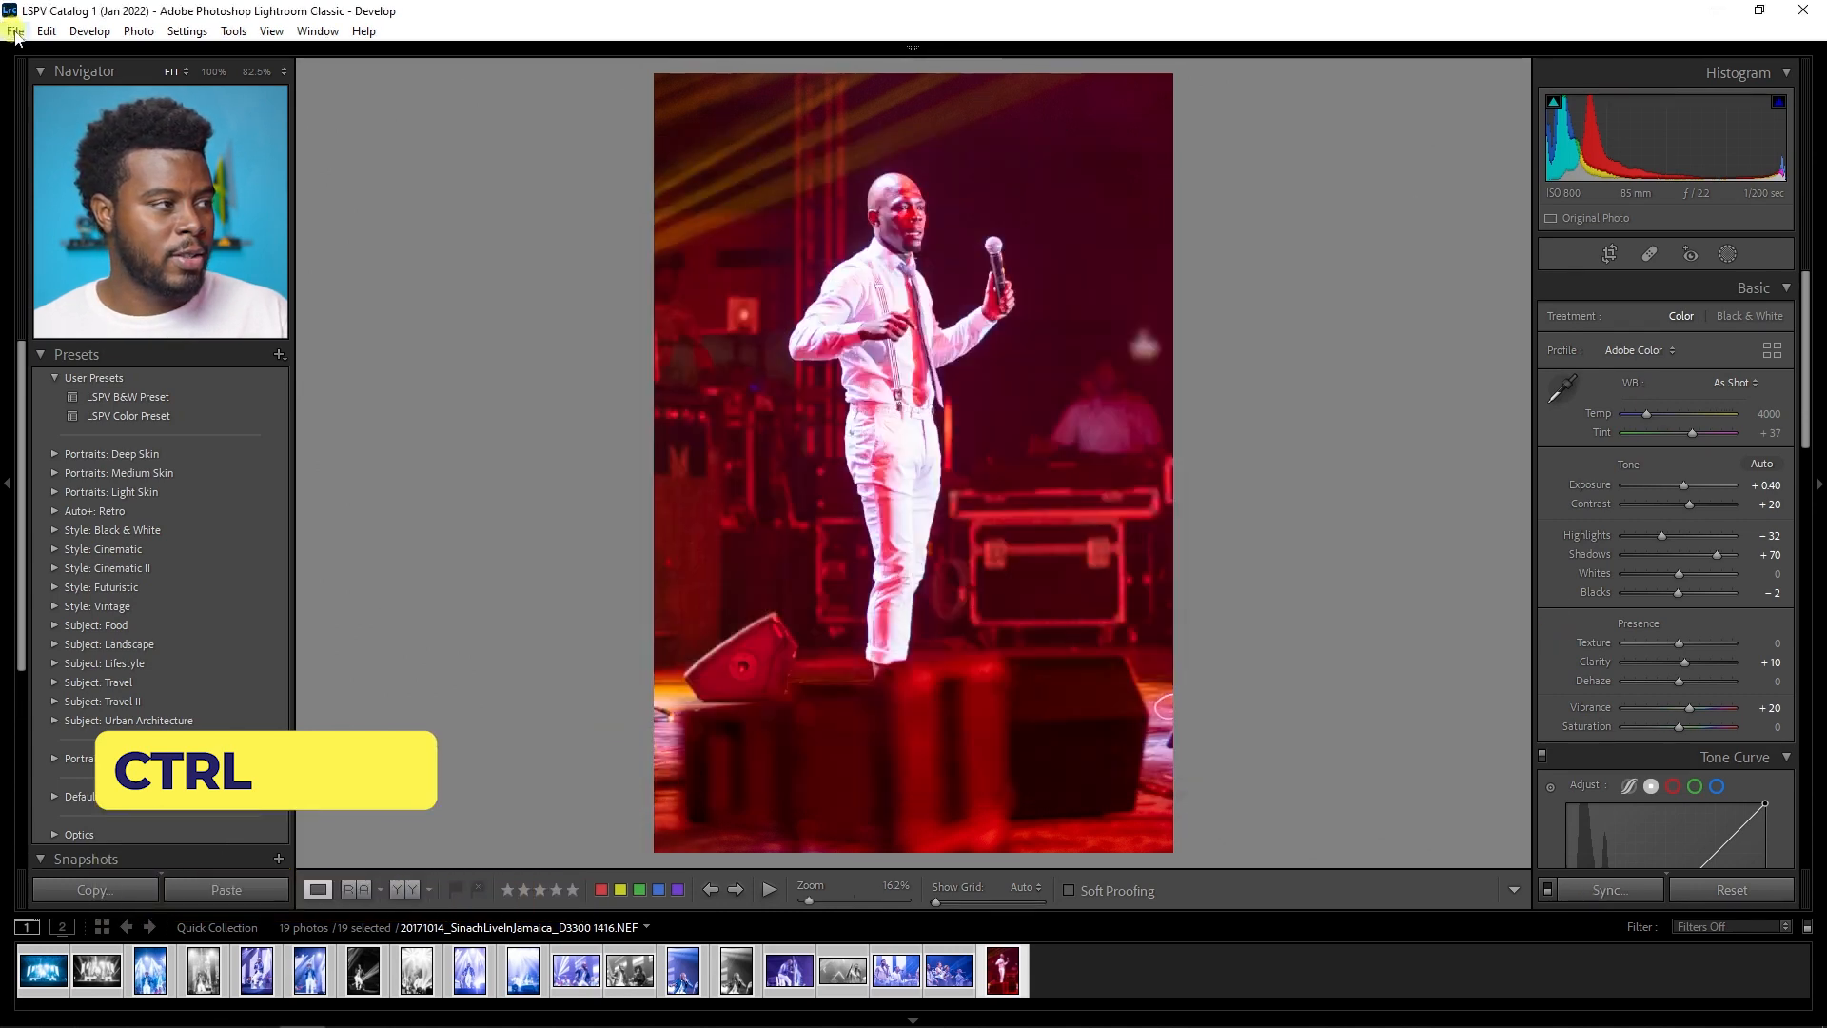
left_click(15, 31)
left_click(162, 288)
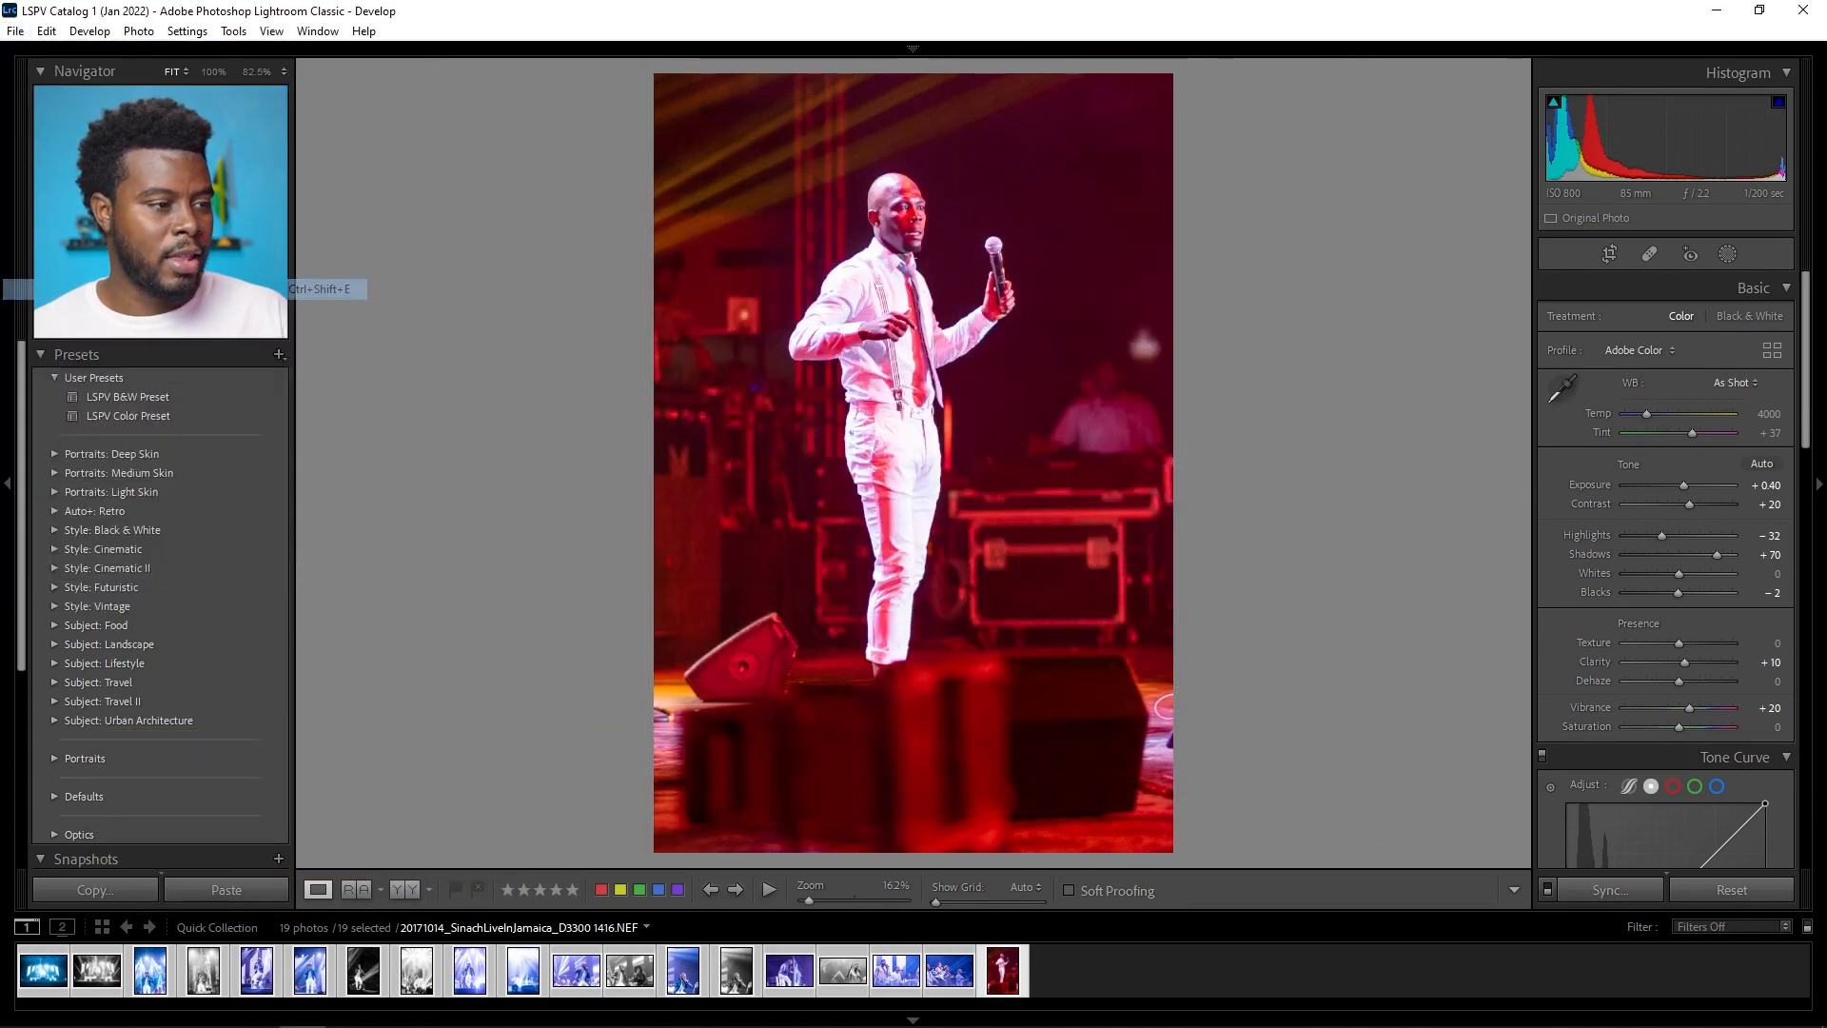
Step: Name the export subfolder "Lr Edits - Rondell Positive LSPV Edits" and set the file naming custom text to "Rondell Positive LSPV Edits"
double_click(1151, 411)
left_click_drag(1151, 411, 1013, 412)
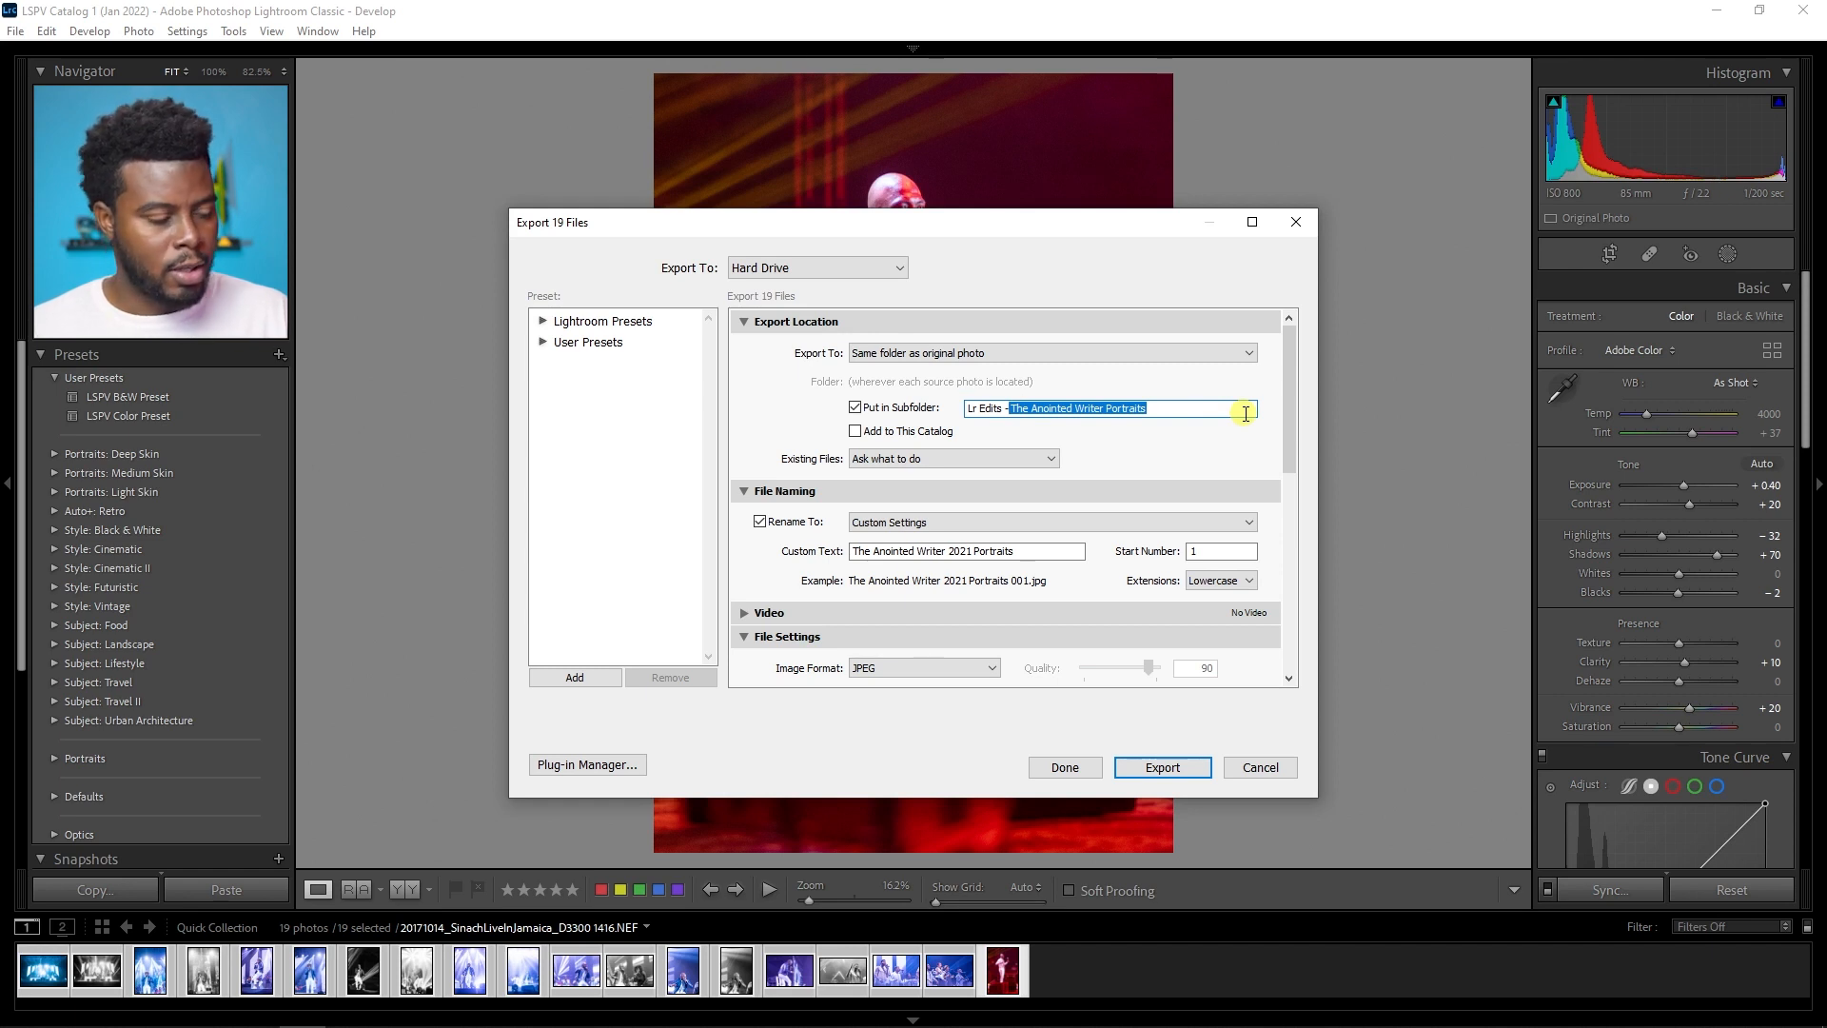
type("Rondell Pos")
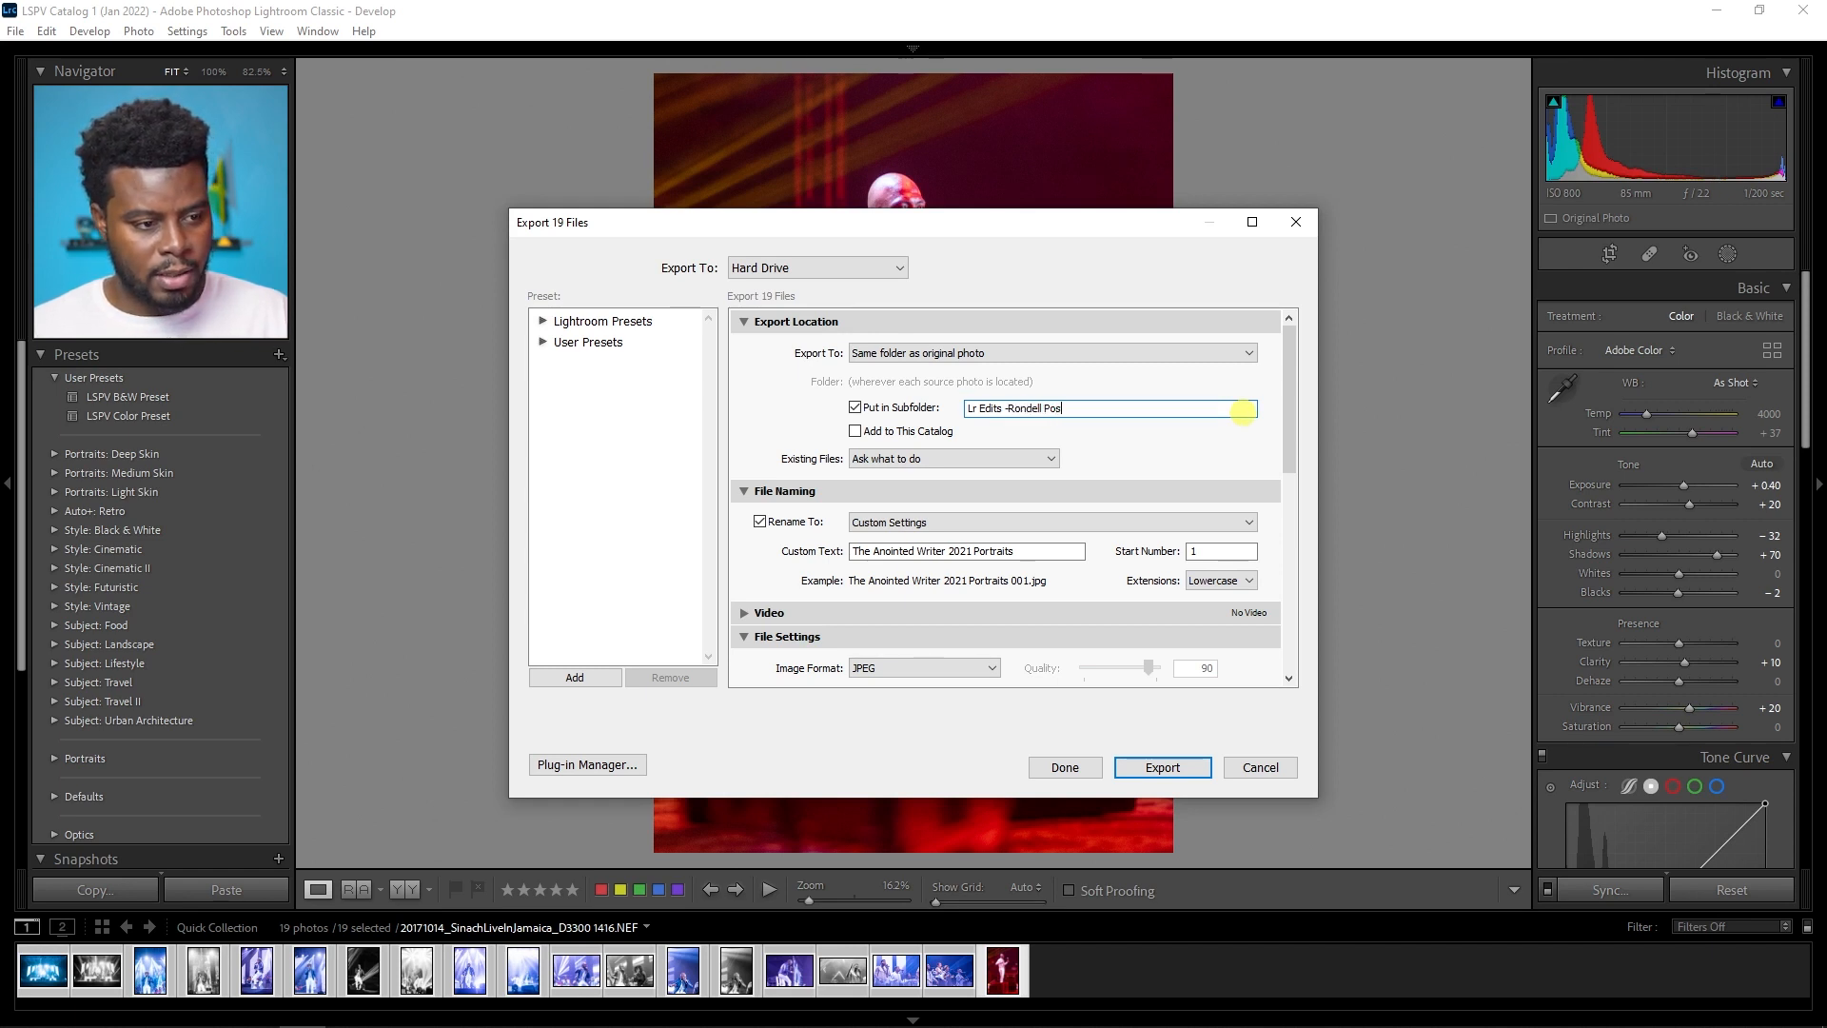
type("itive LSPV Edits")
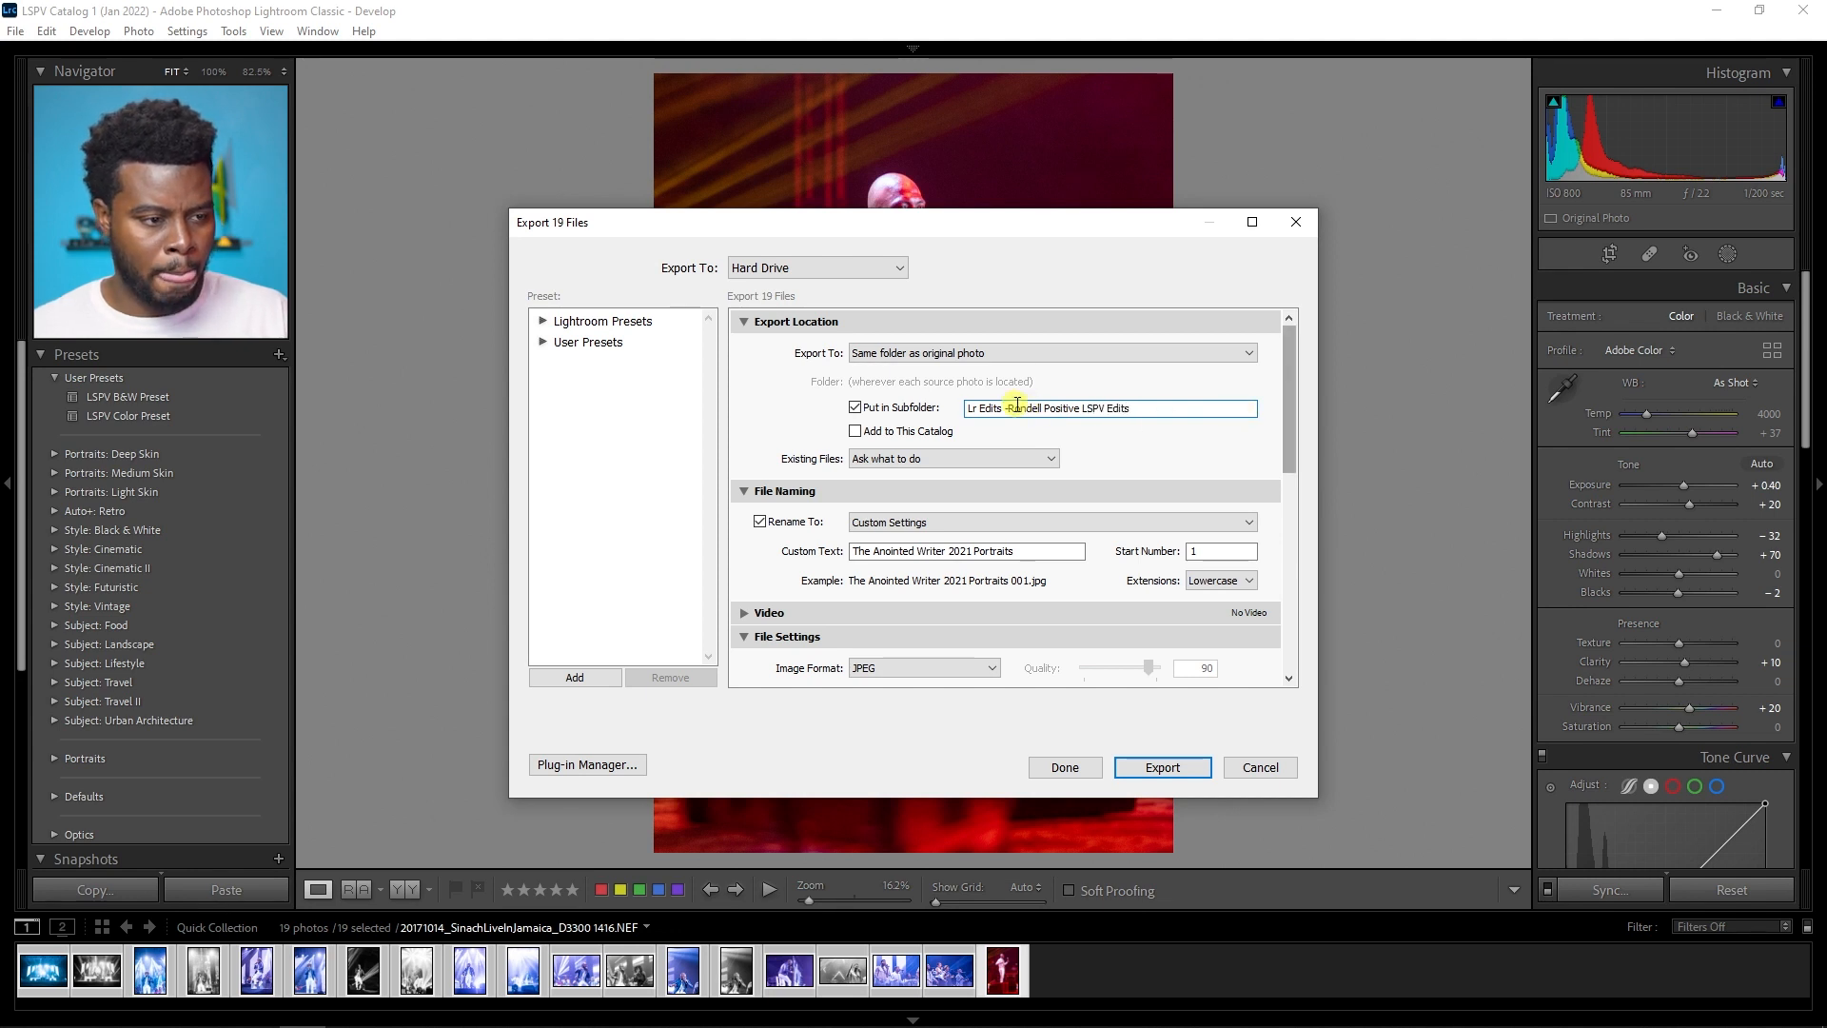
left_click_drag(1131, 410, 1013, 420)
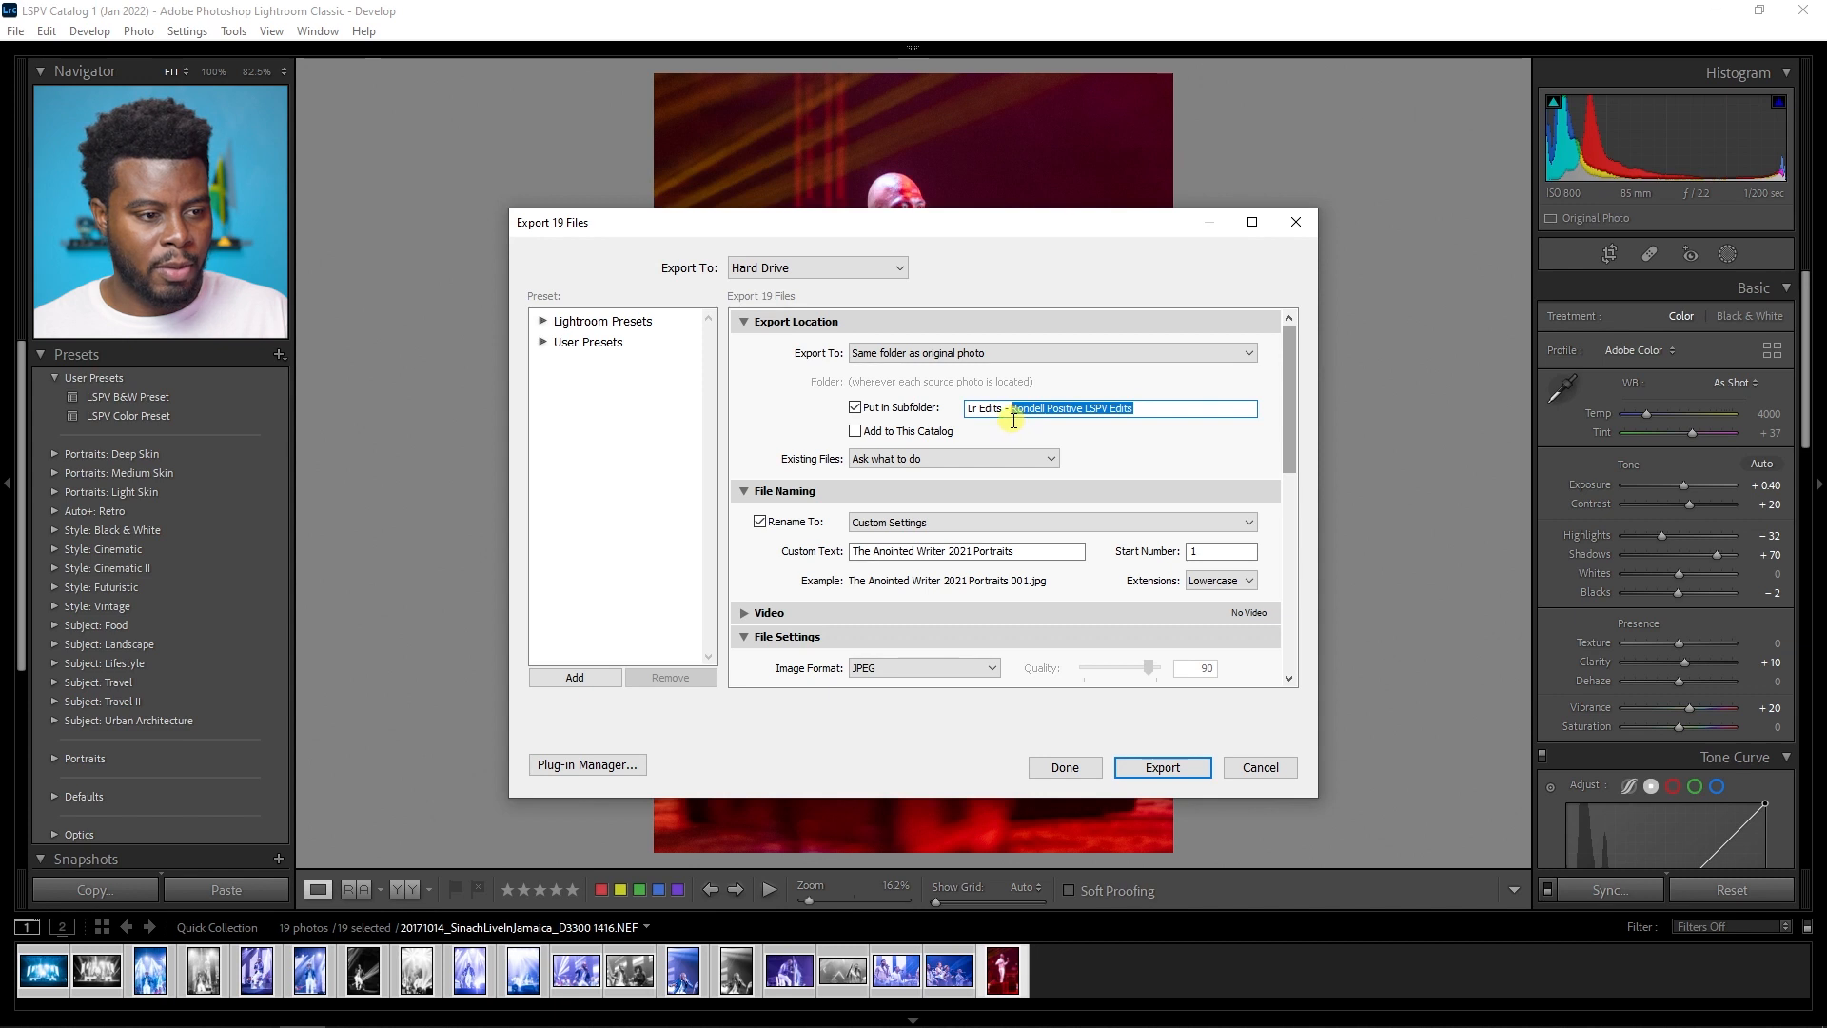
left_click(1057, 551)
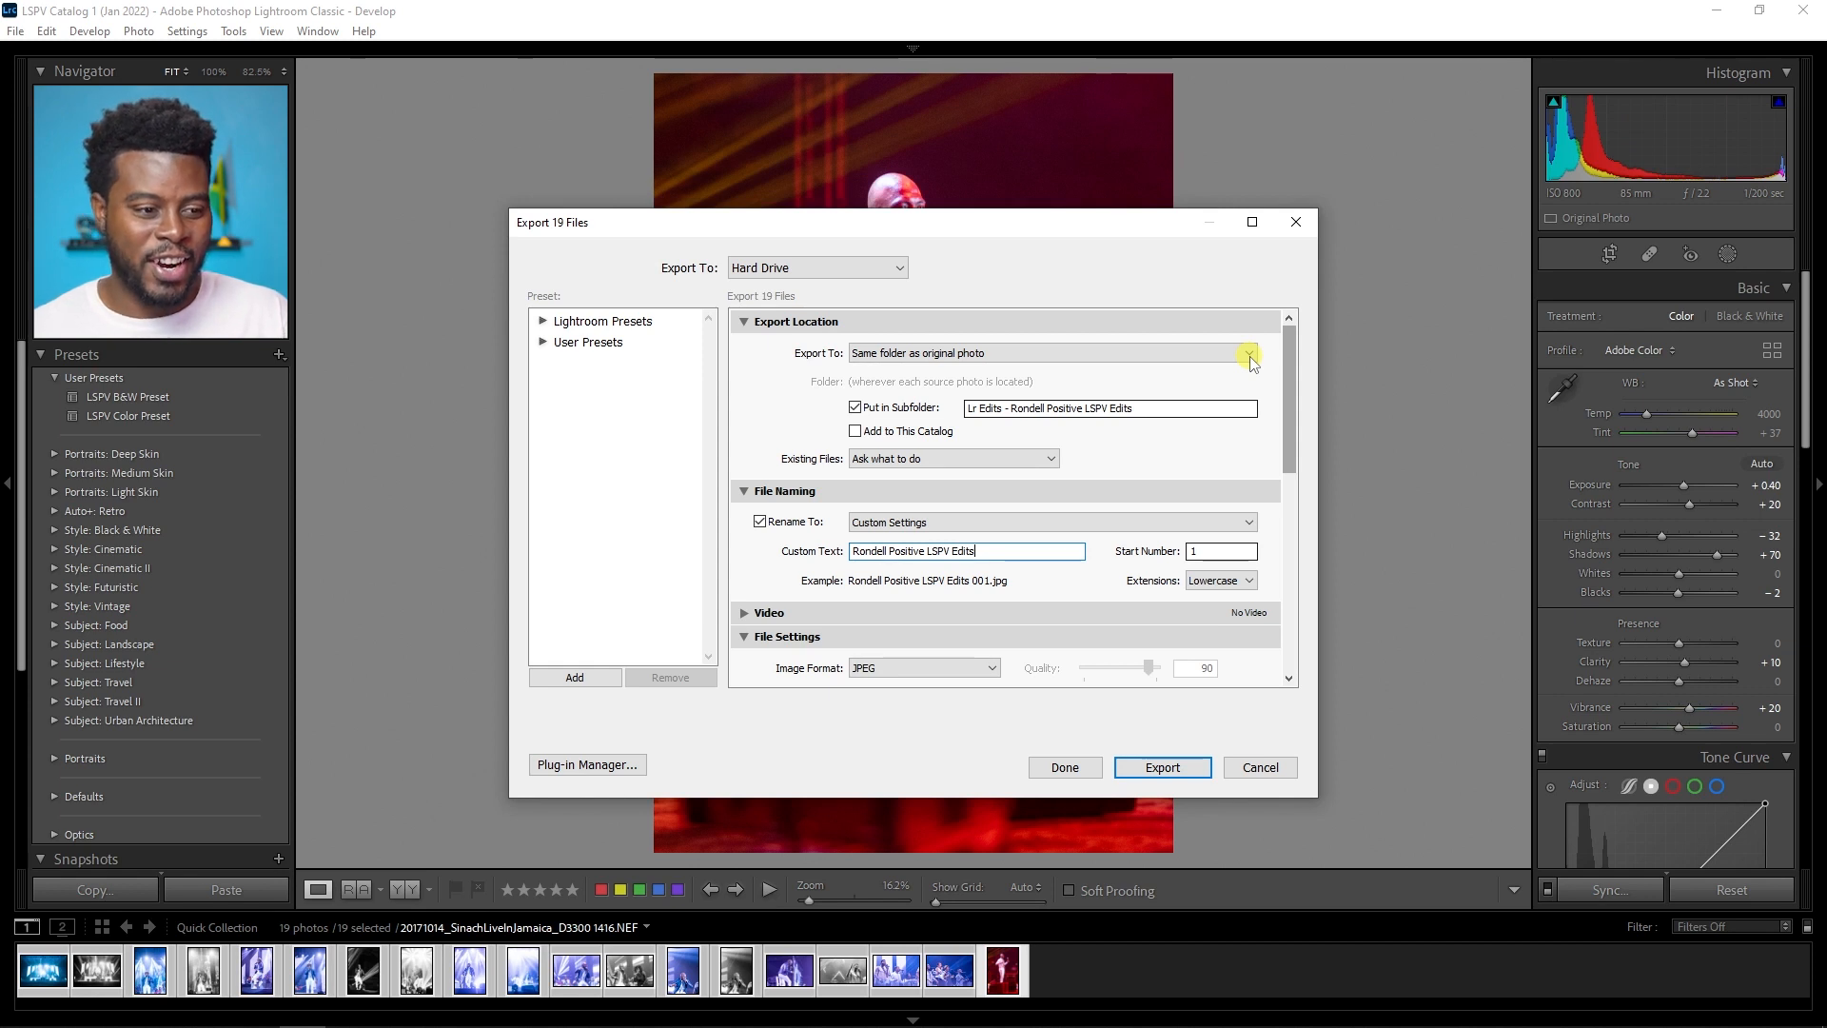
Step: Examine the remaining export settings for file format, image sizing, output sharpening, metadata, watermarking and post-processing
scroll(1291, 384, "down", 1)
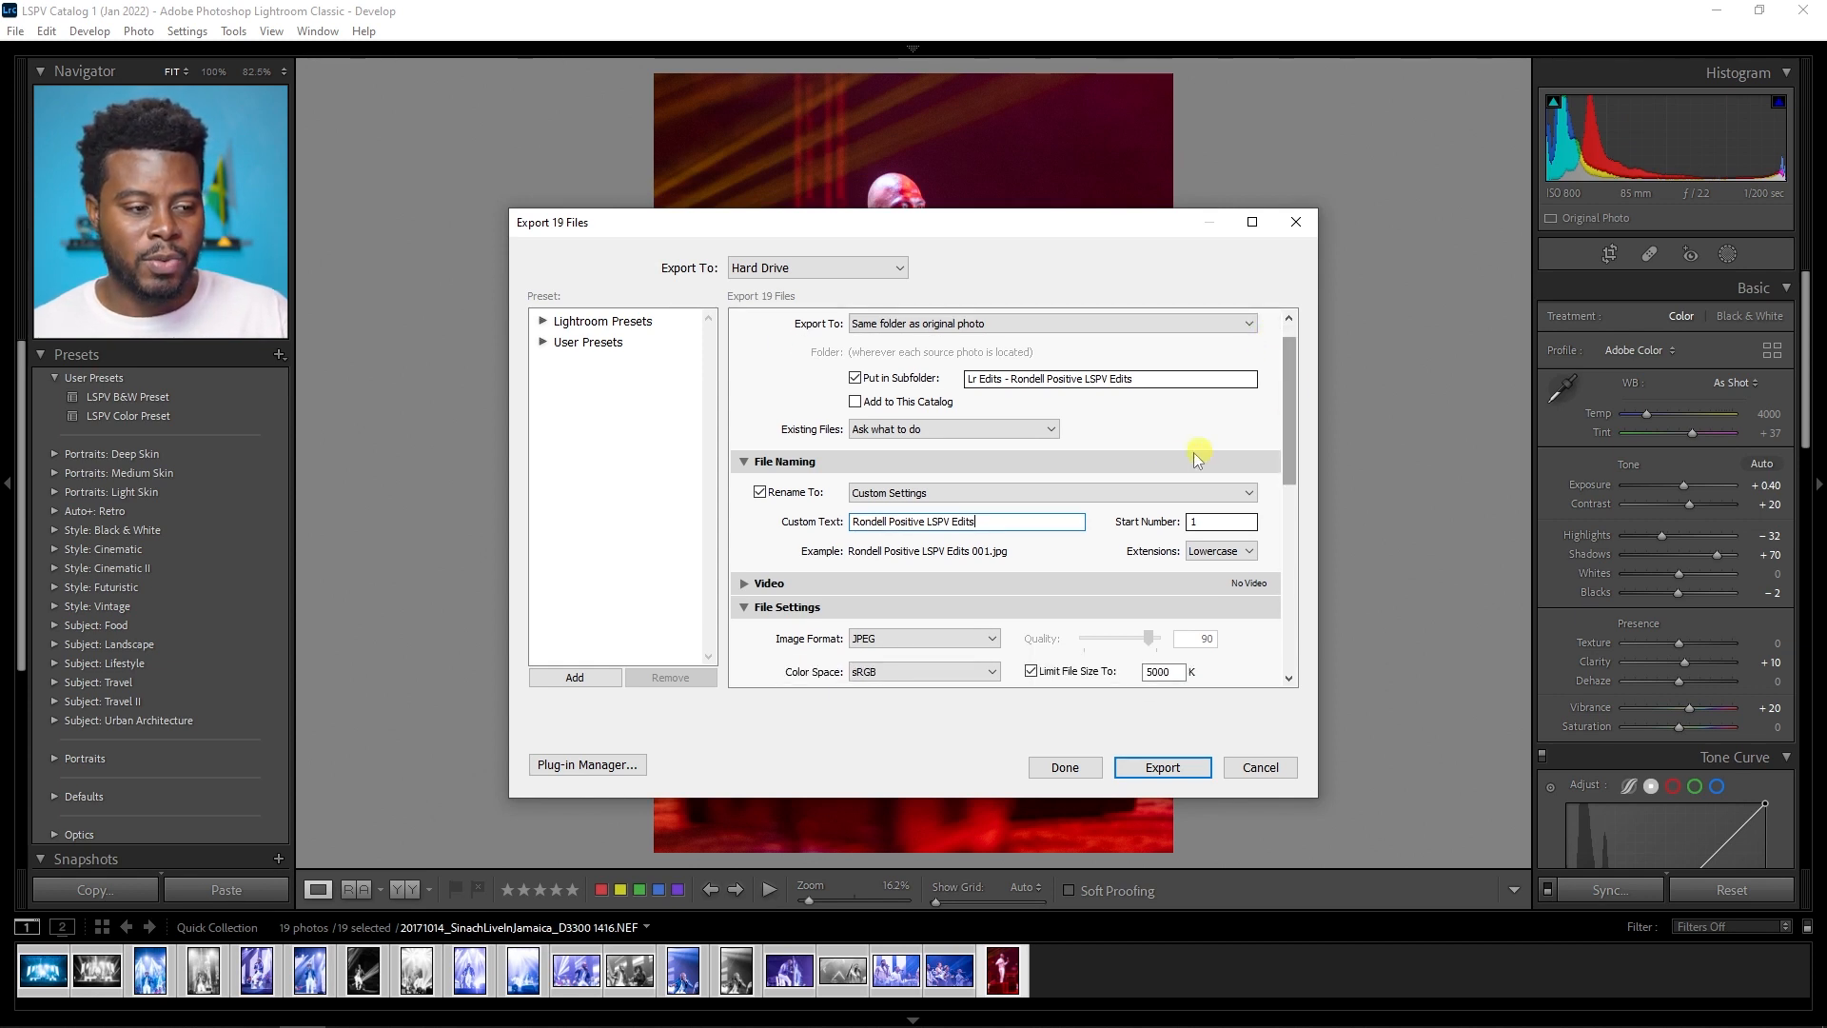
left_click_drag(1290, 413, 1295, 504)
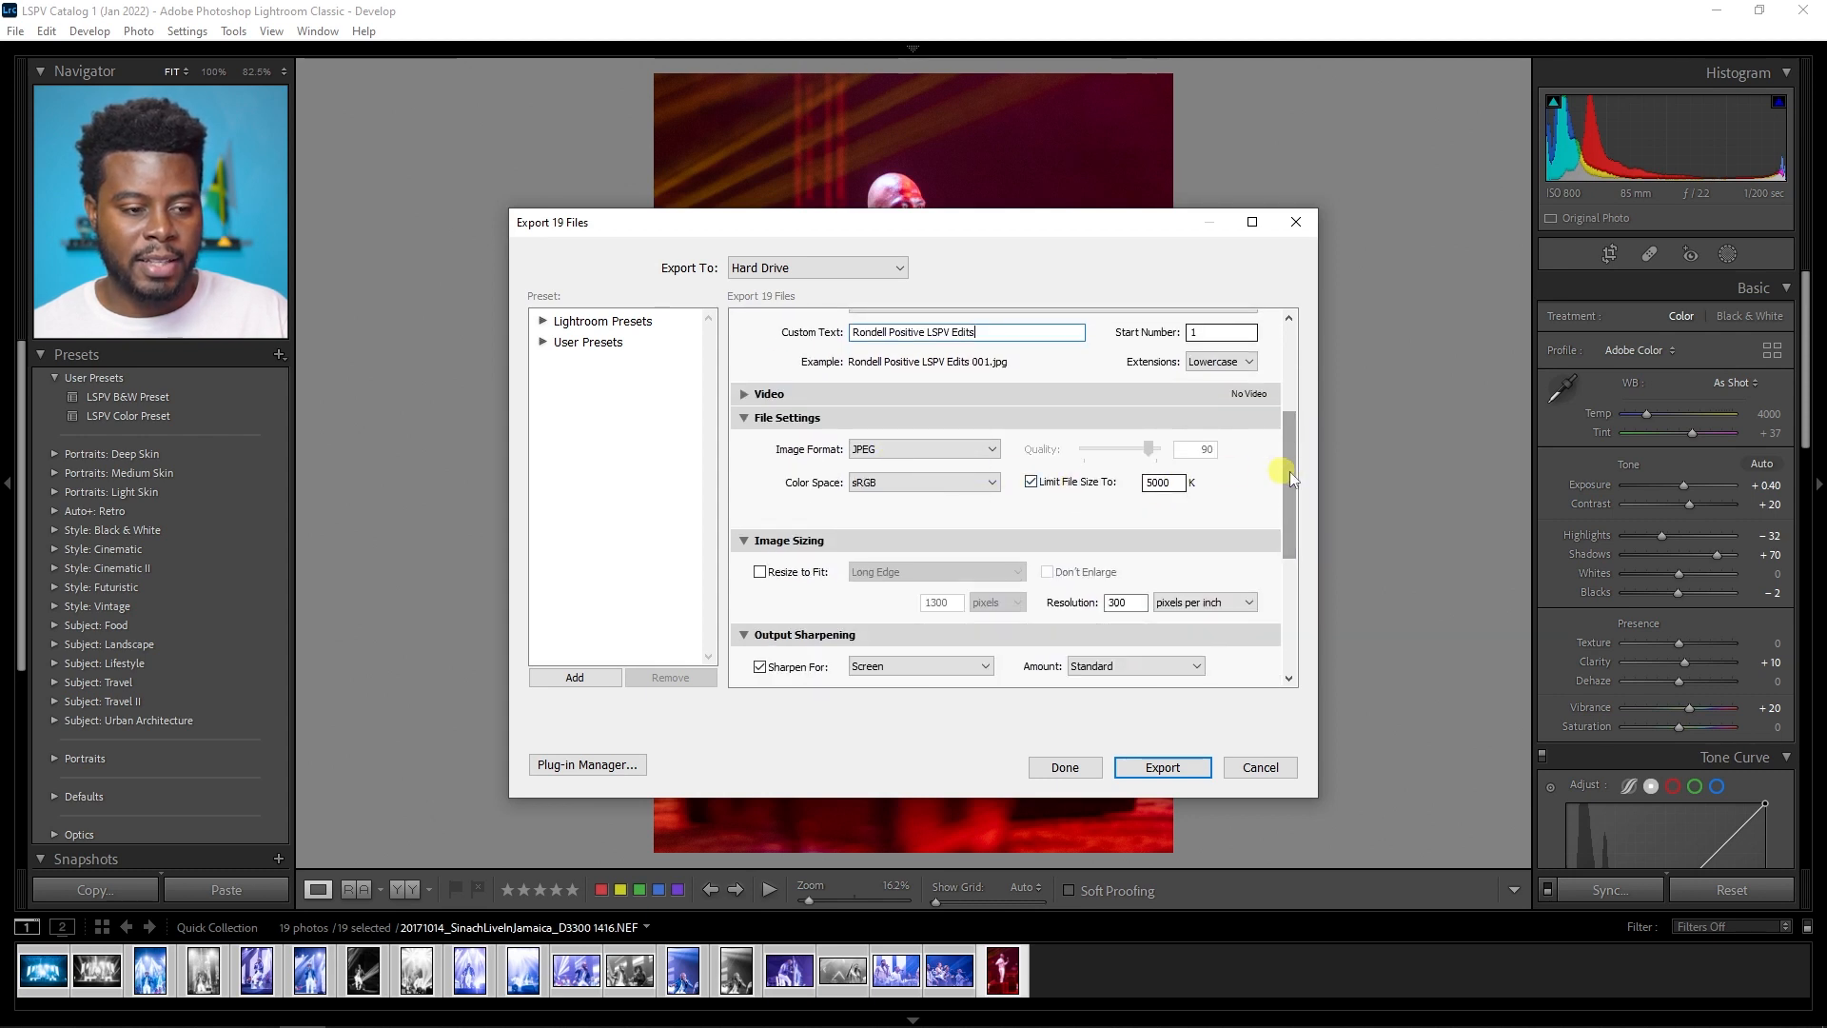
left_click_drag(1292, 466, 1294, 582)
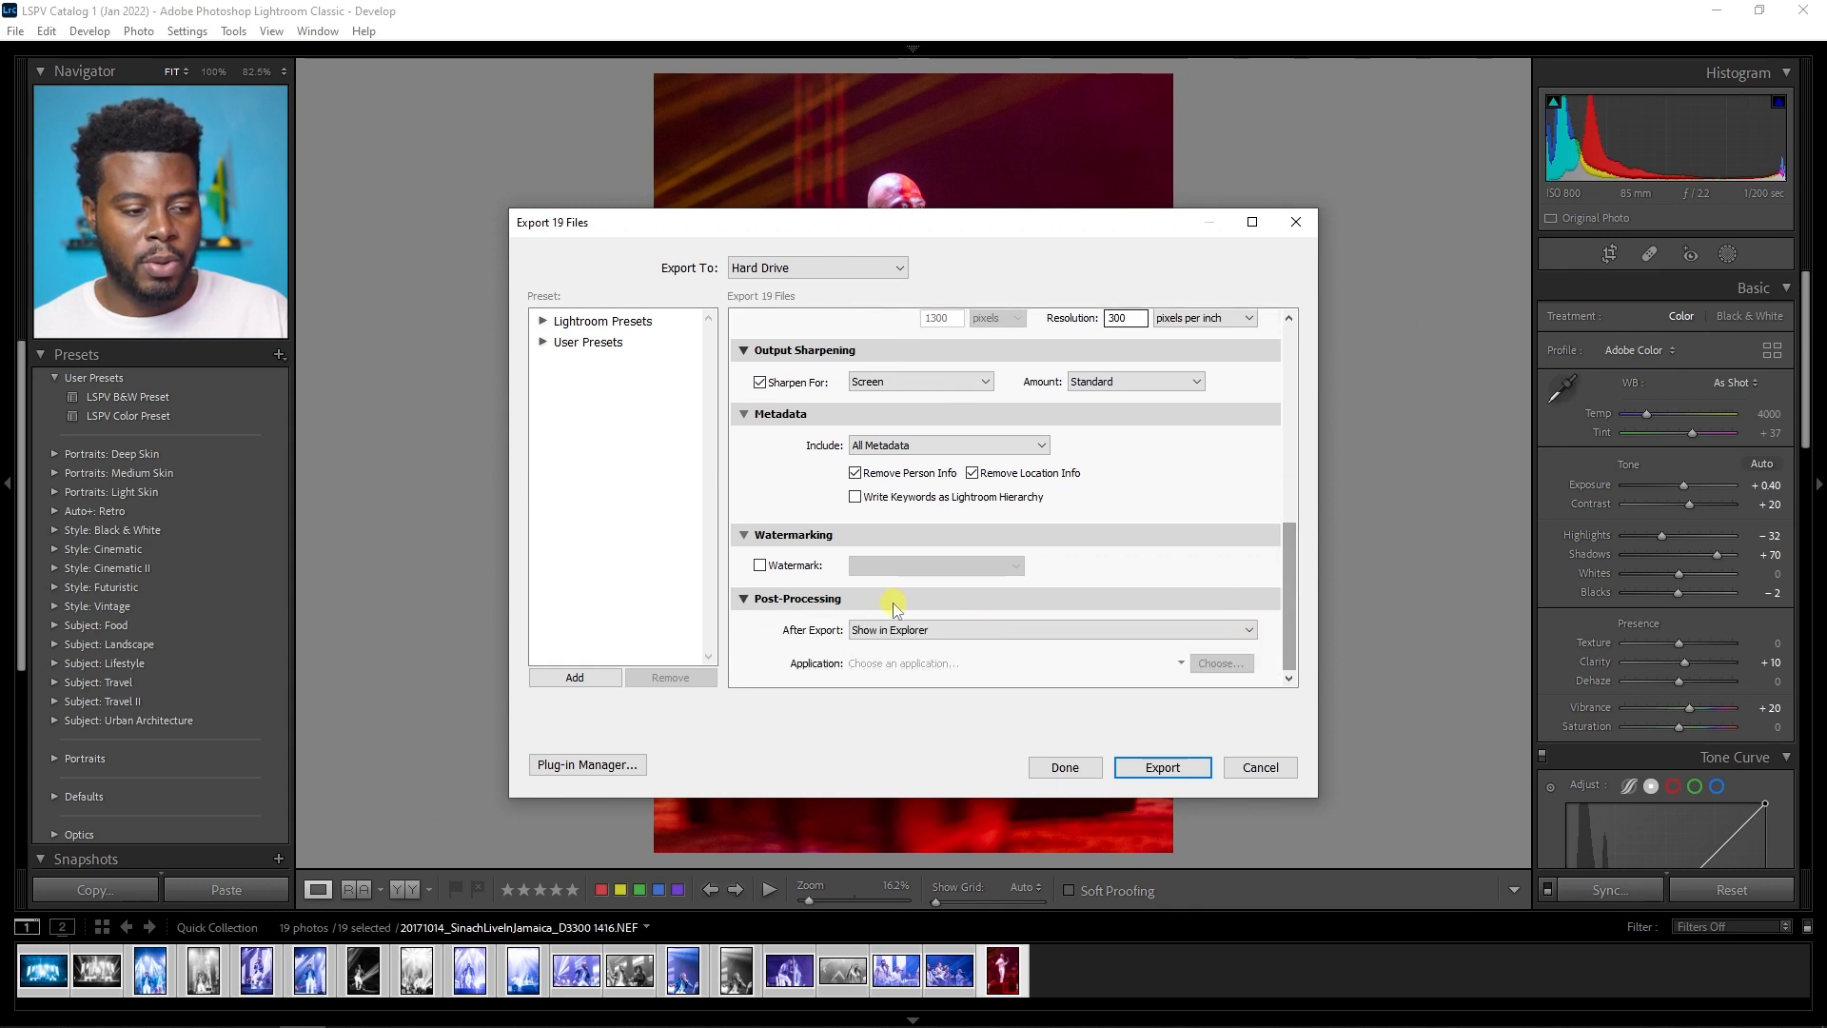
Step: Recheck the export location and file naming settings, and export the 19 selected photos
left_click_drag(1286, 624, 1287, 376)
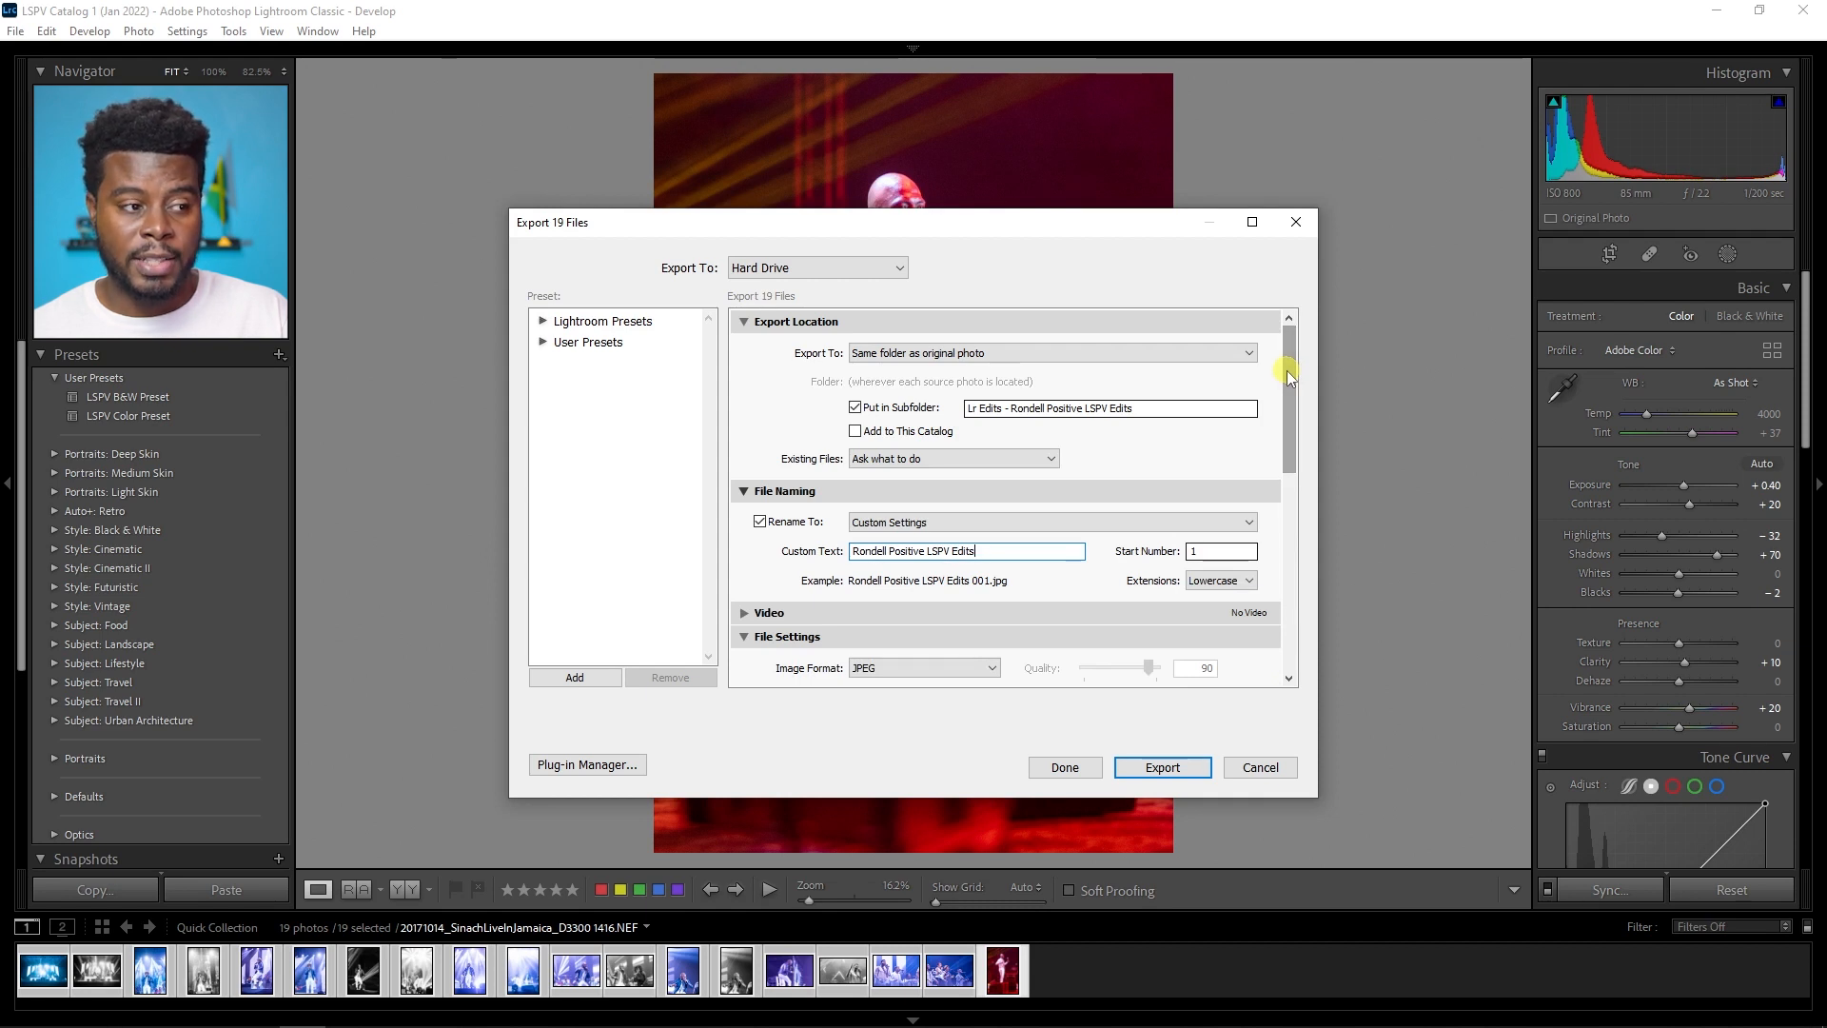
left_click(1176, 773)
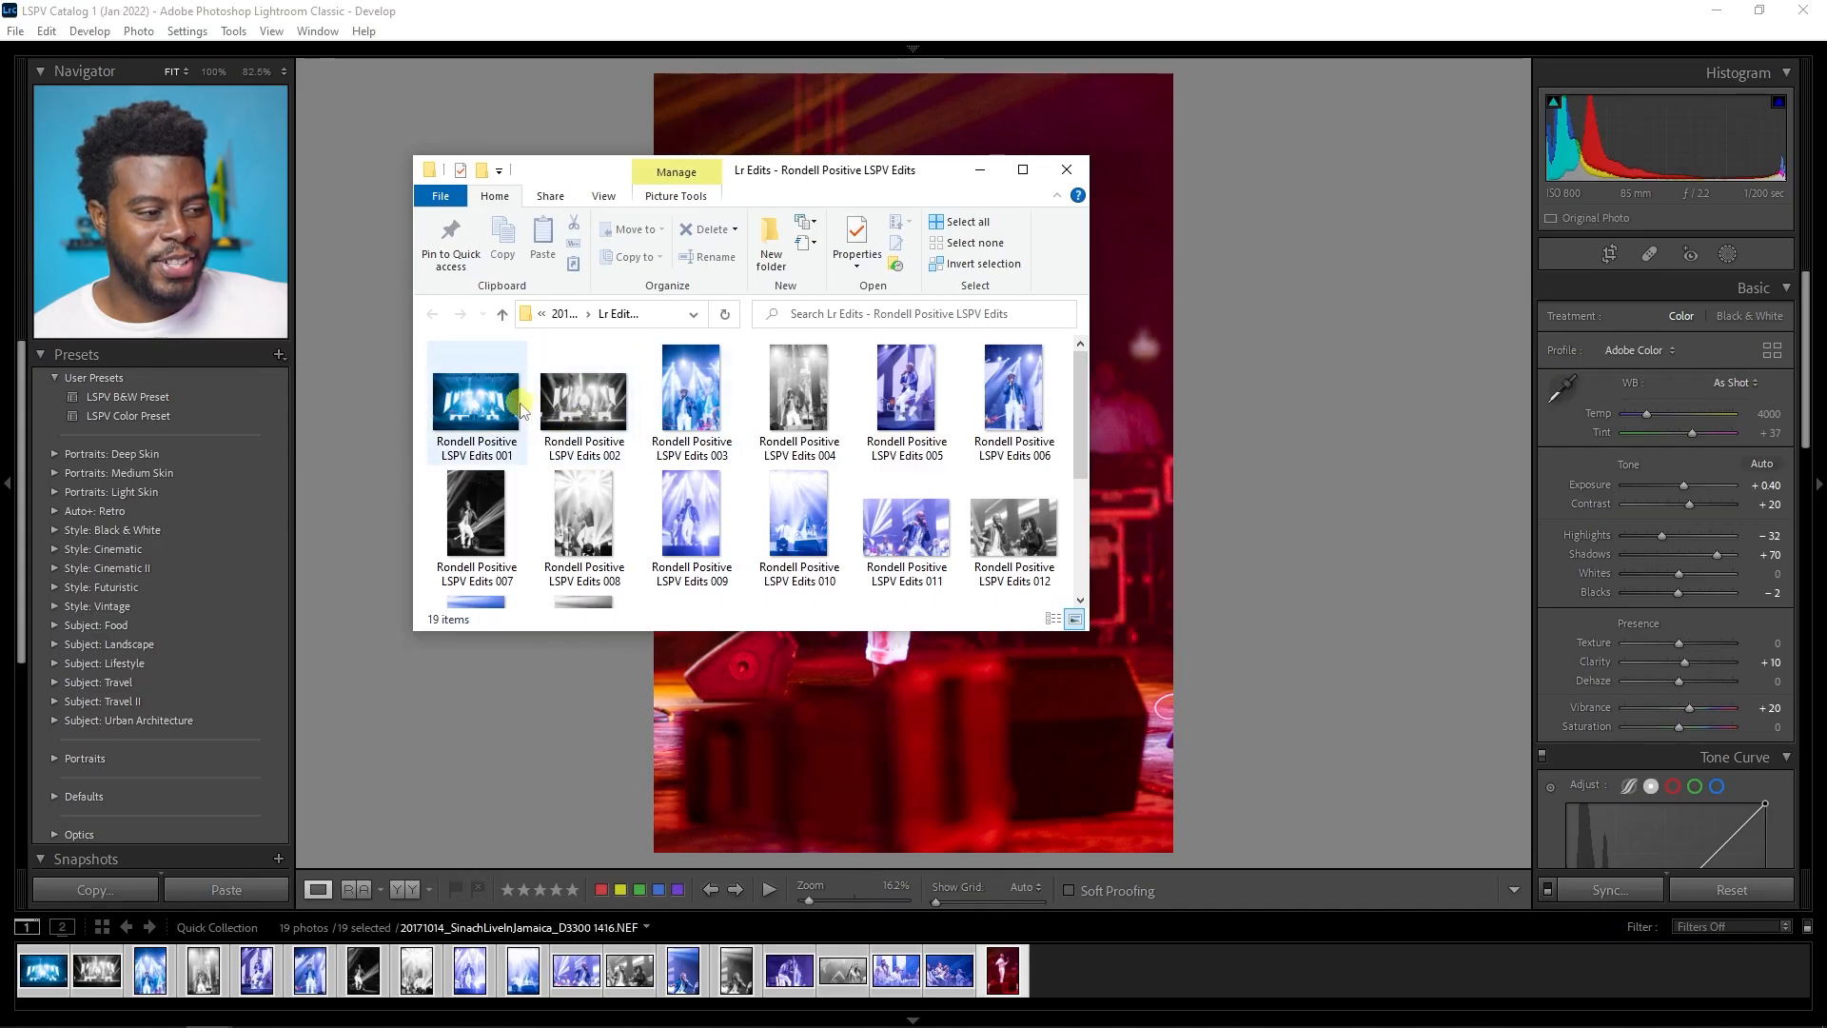
Step: Open the exported file "Rondell Positive LSPV Edits 001" from the export folder in the Photos app and view it full screen
mouse_move(521, 411)
double_click(522, 410)
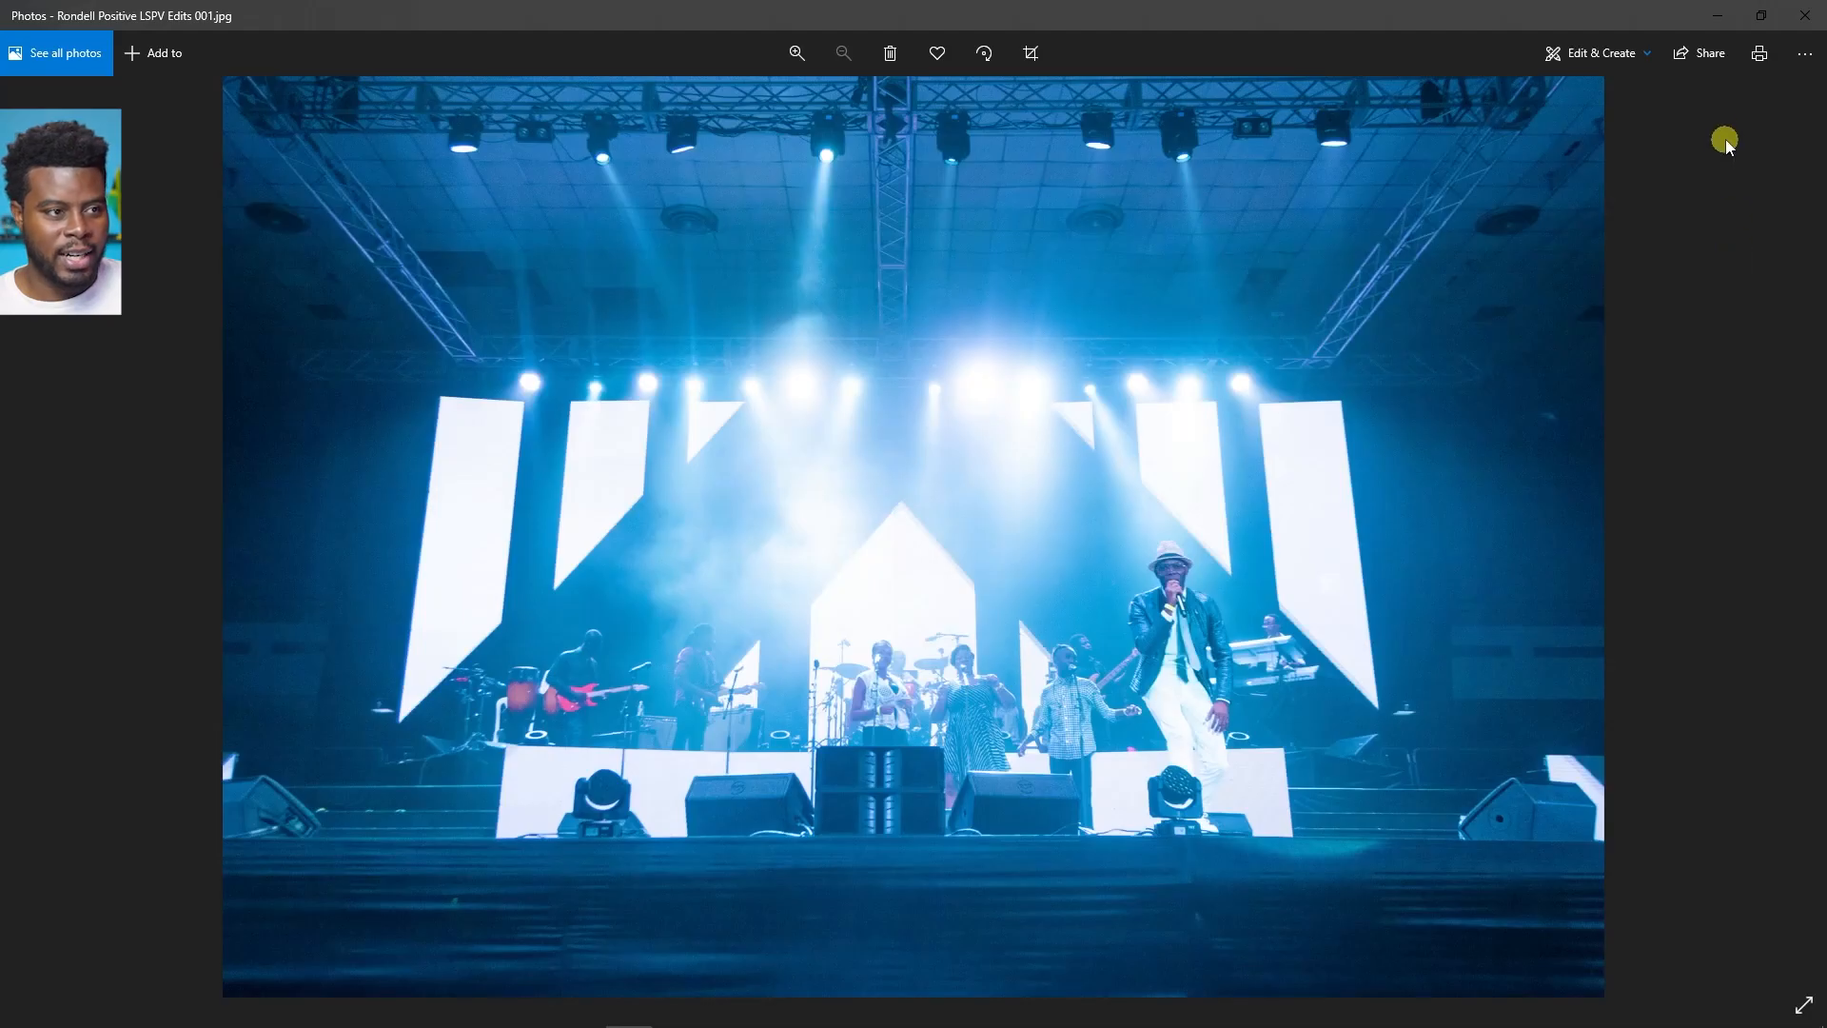
left_click(1804, 1005)
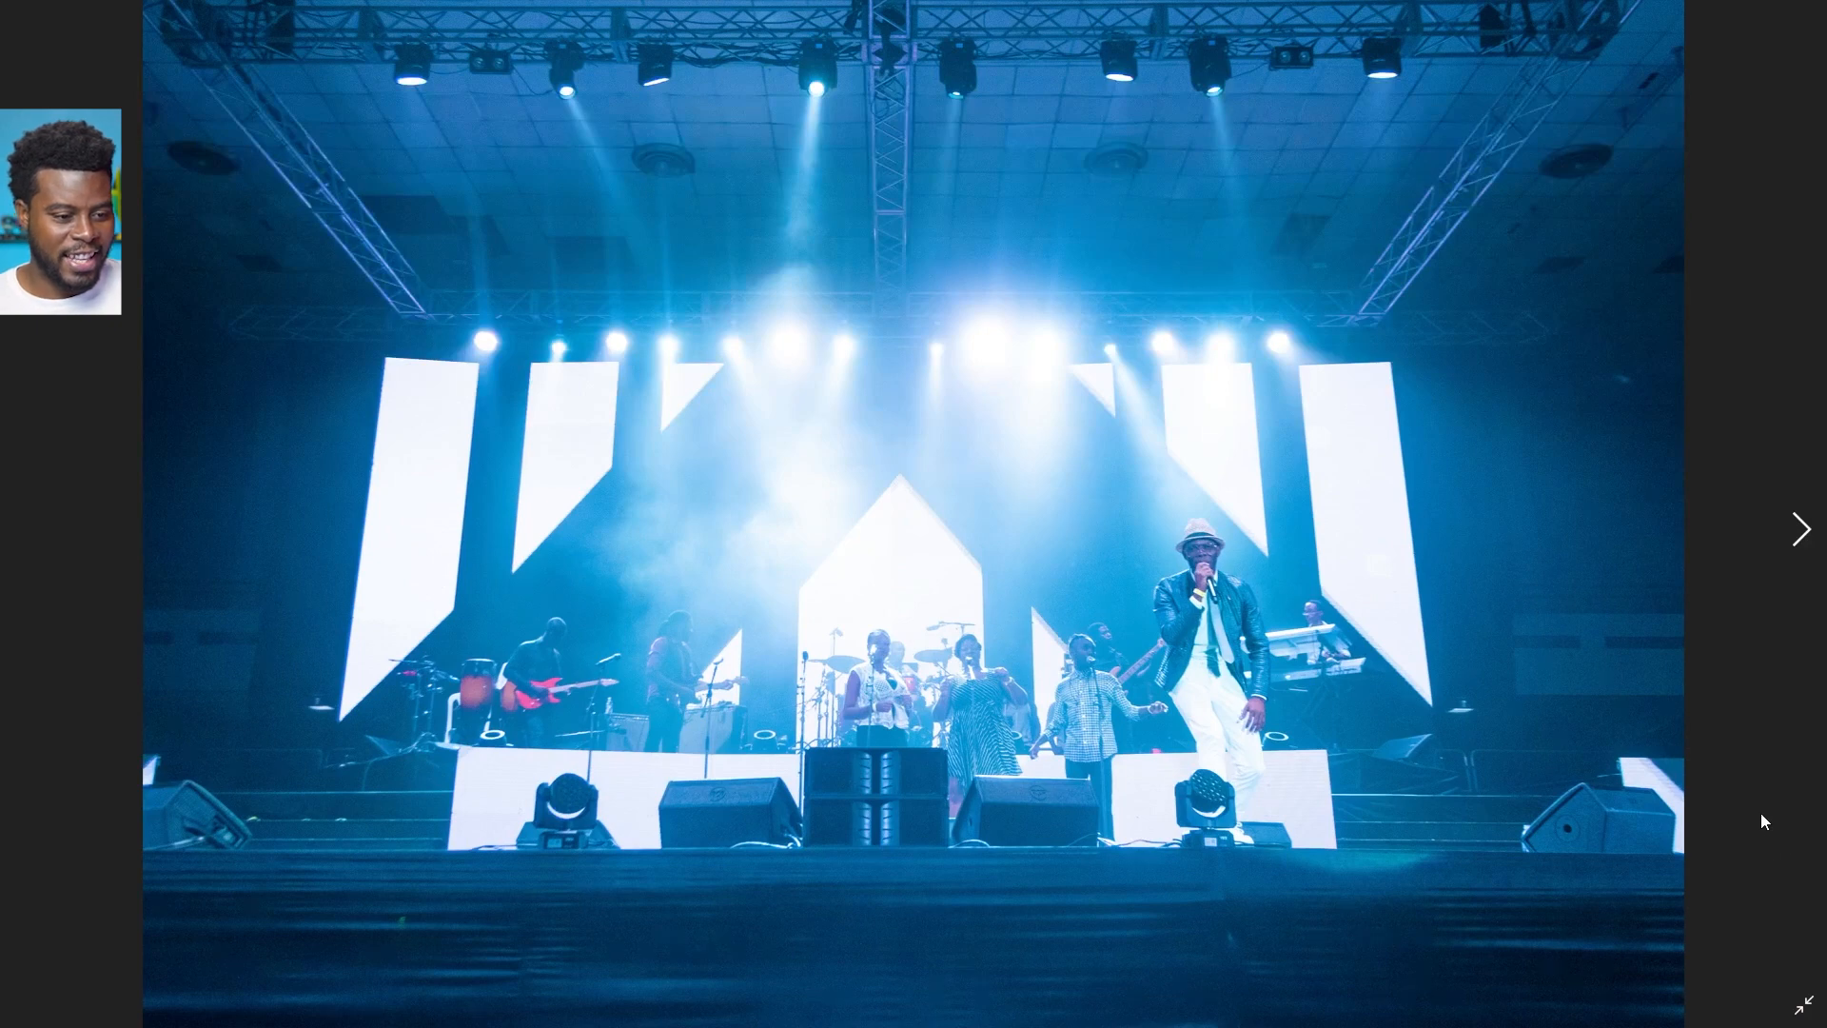
Step: Browse the exported photos one by one at full screen from the second image through the fourteenth, checking the finished edits
key("Right")
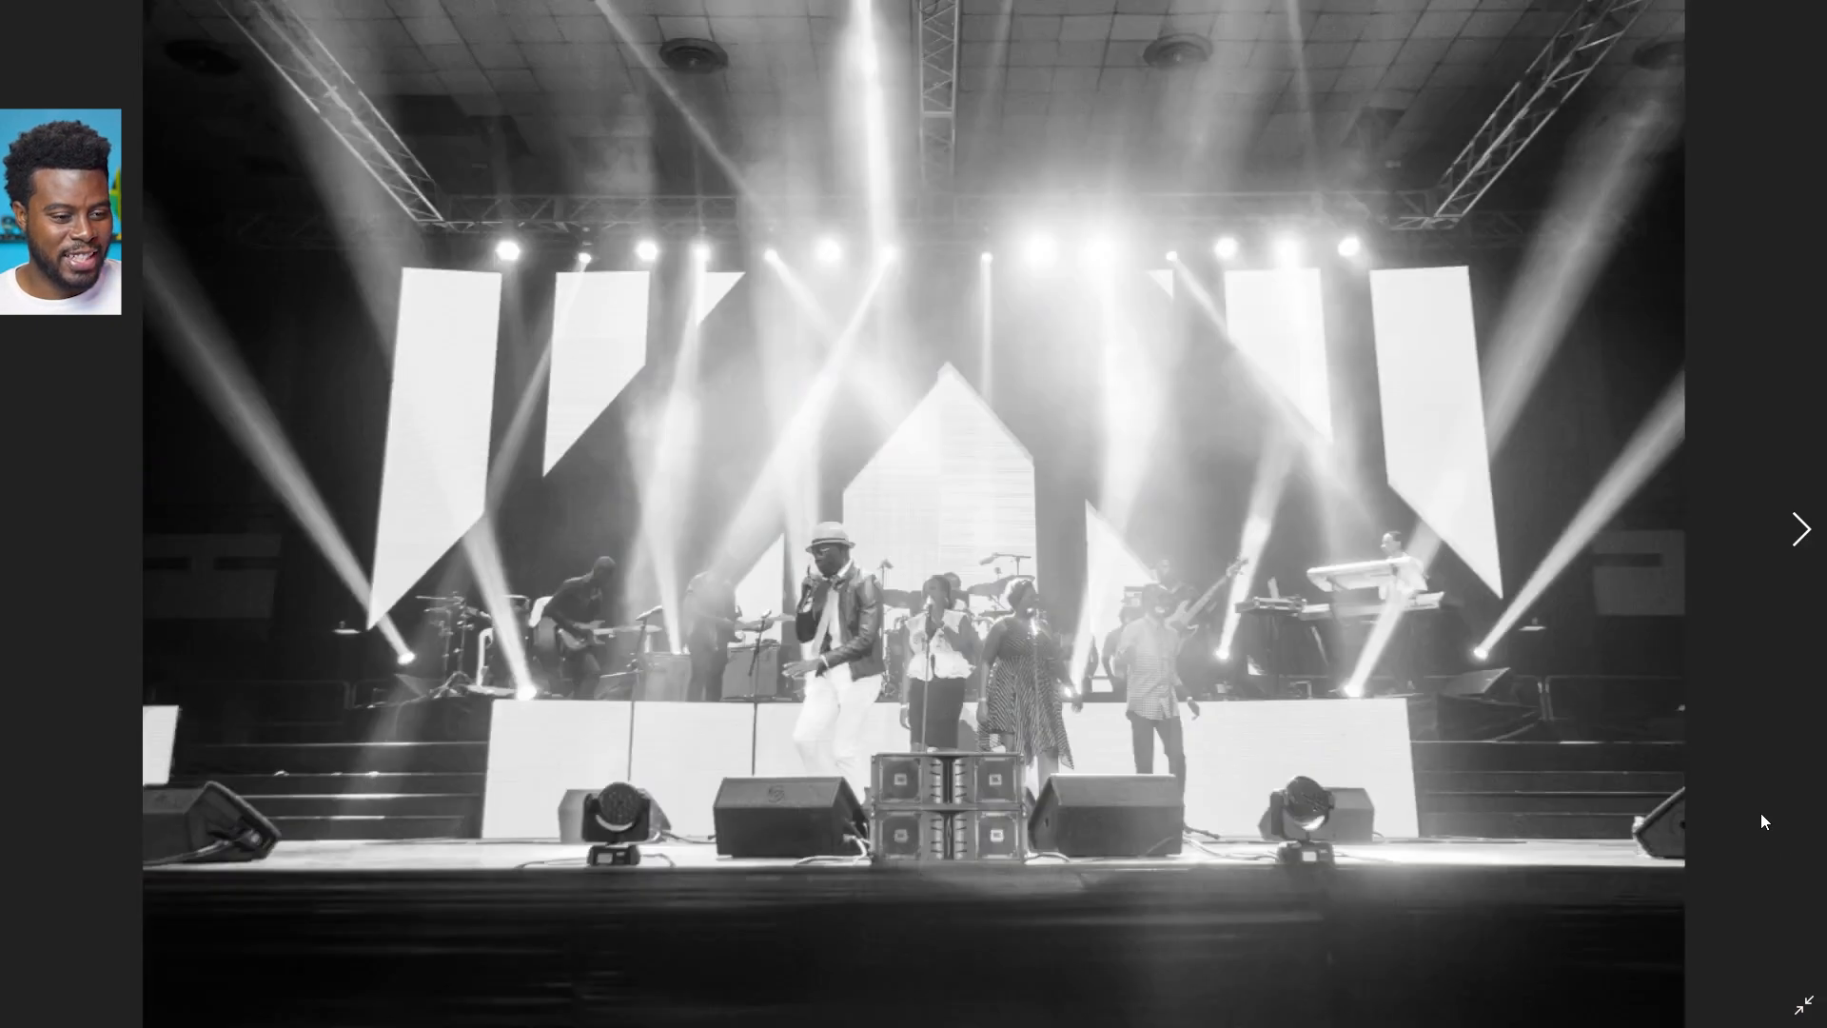
key("Right")
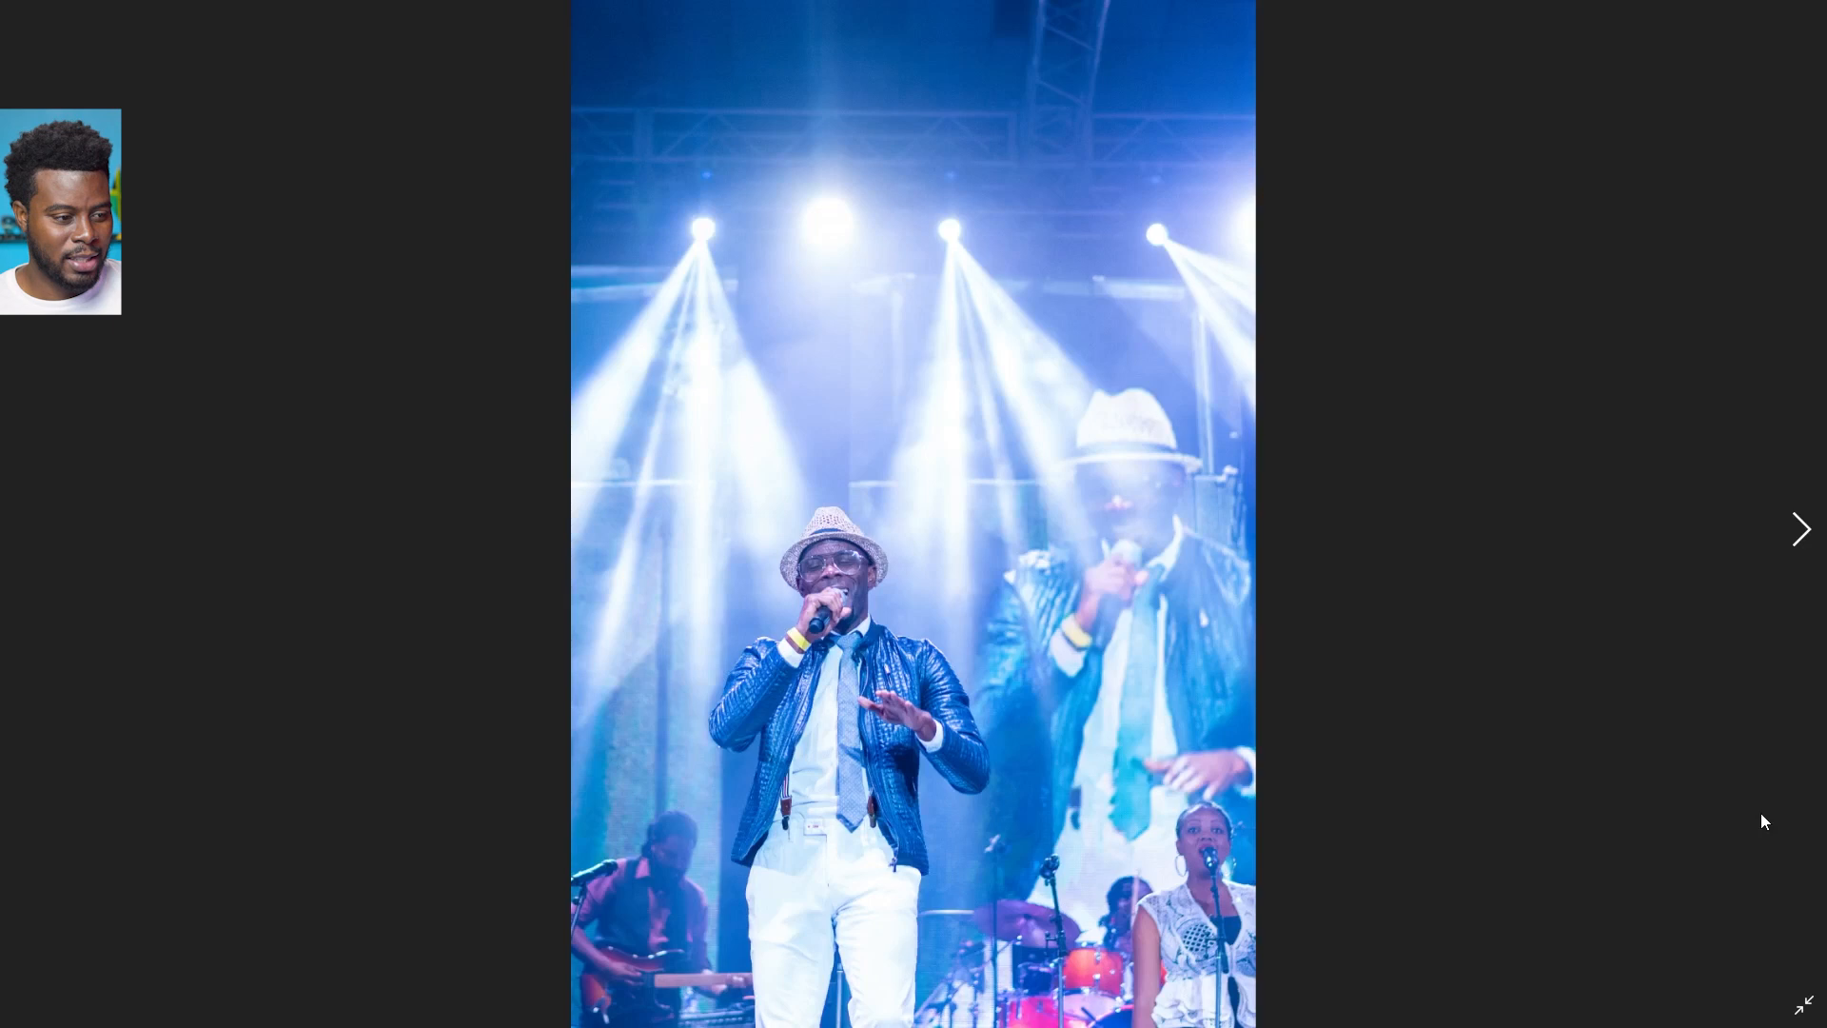
key("Right")
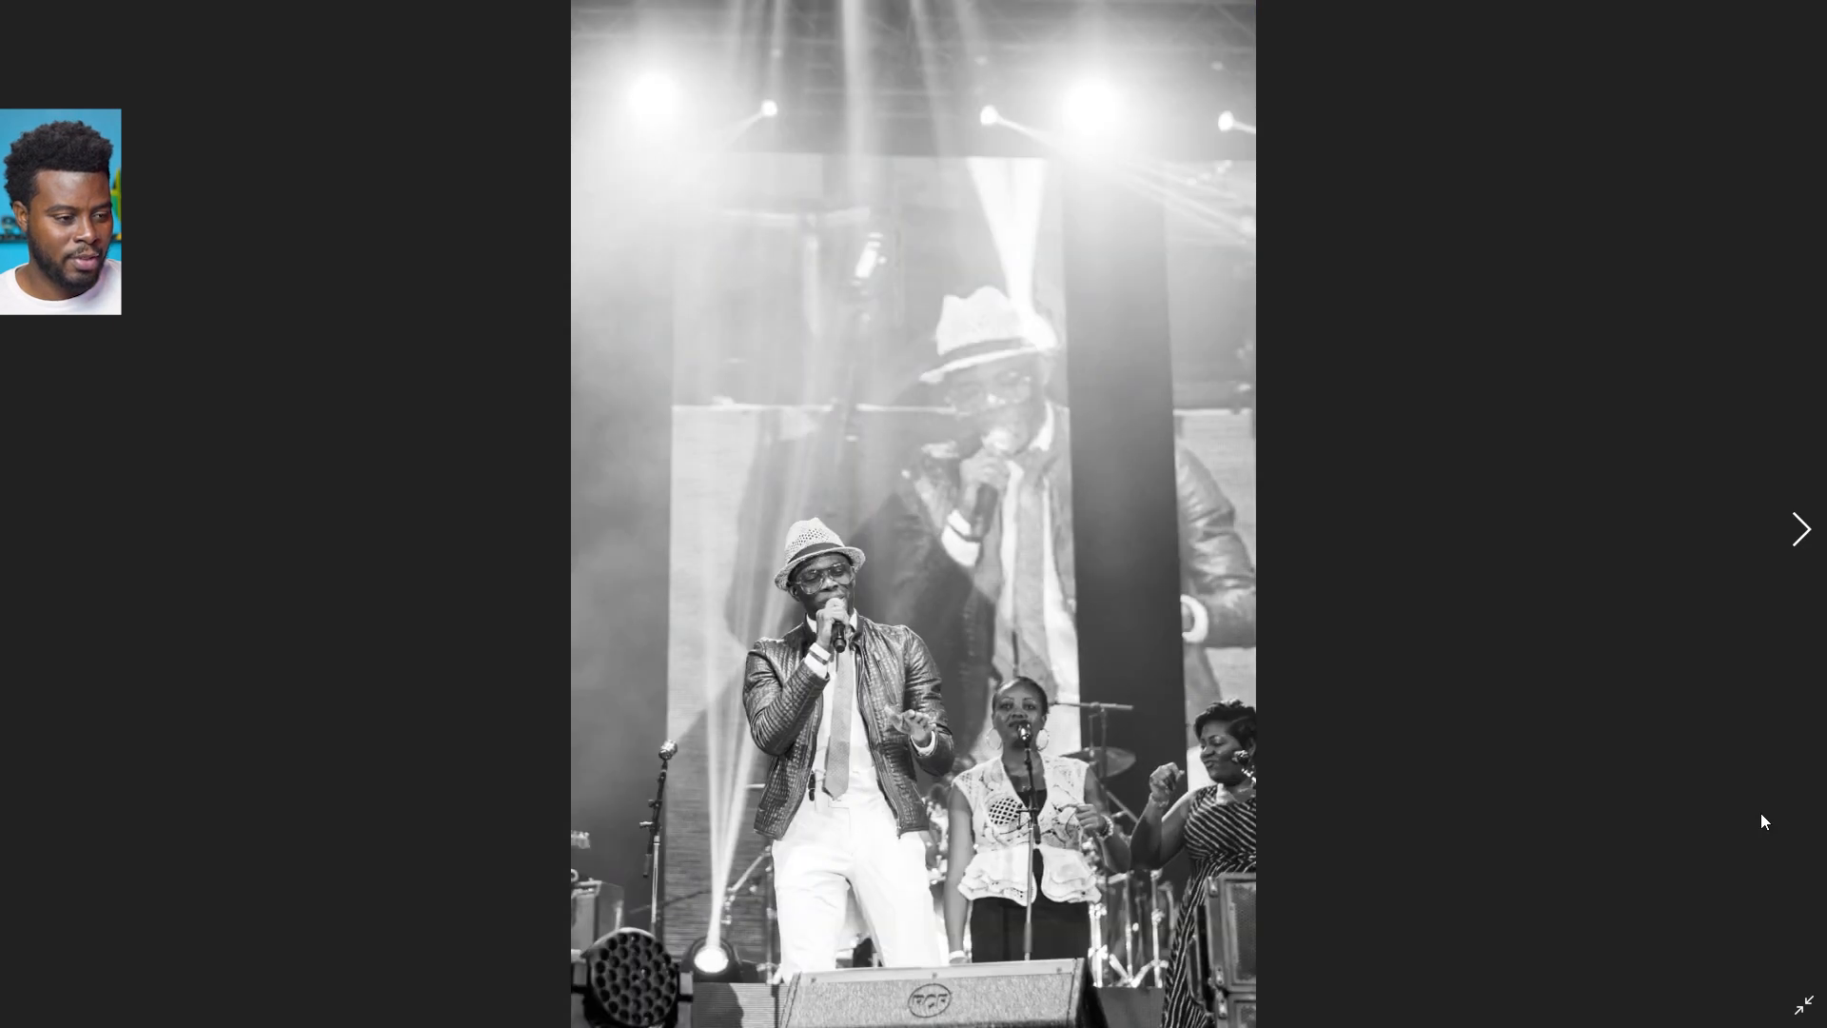
key("Right")
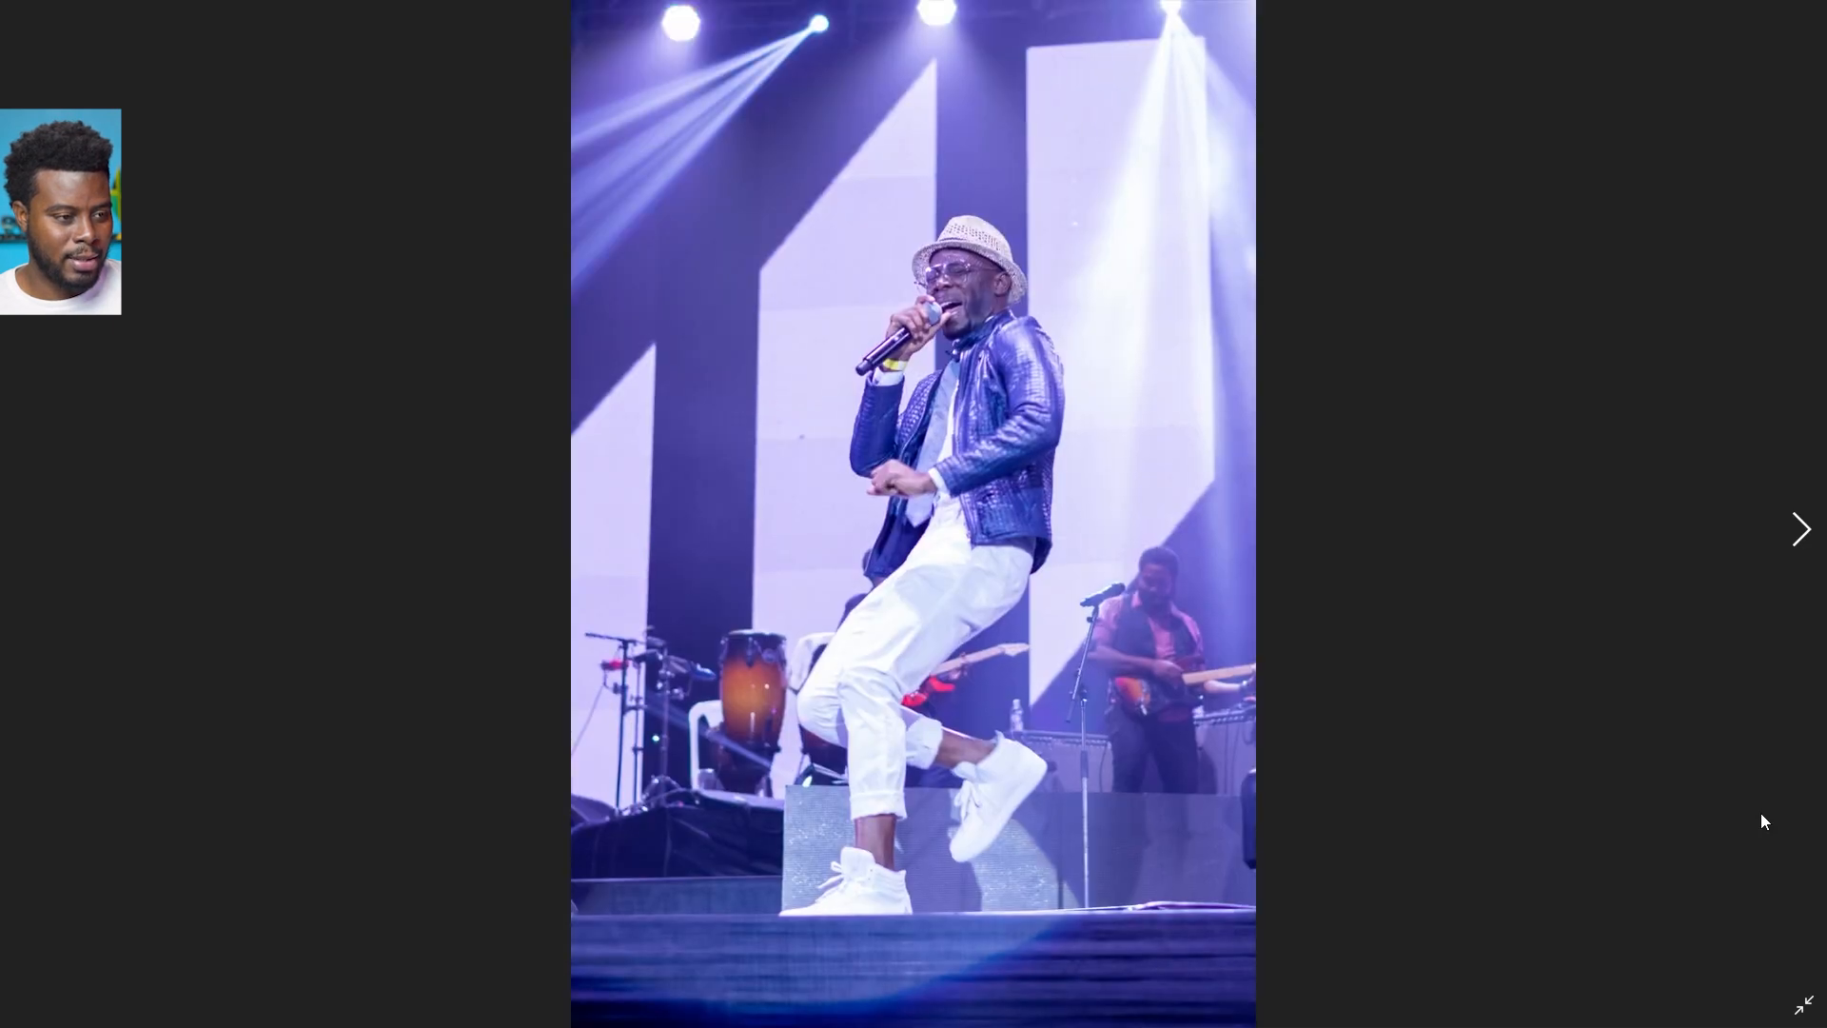
key("Right")
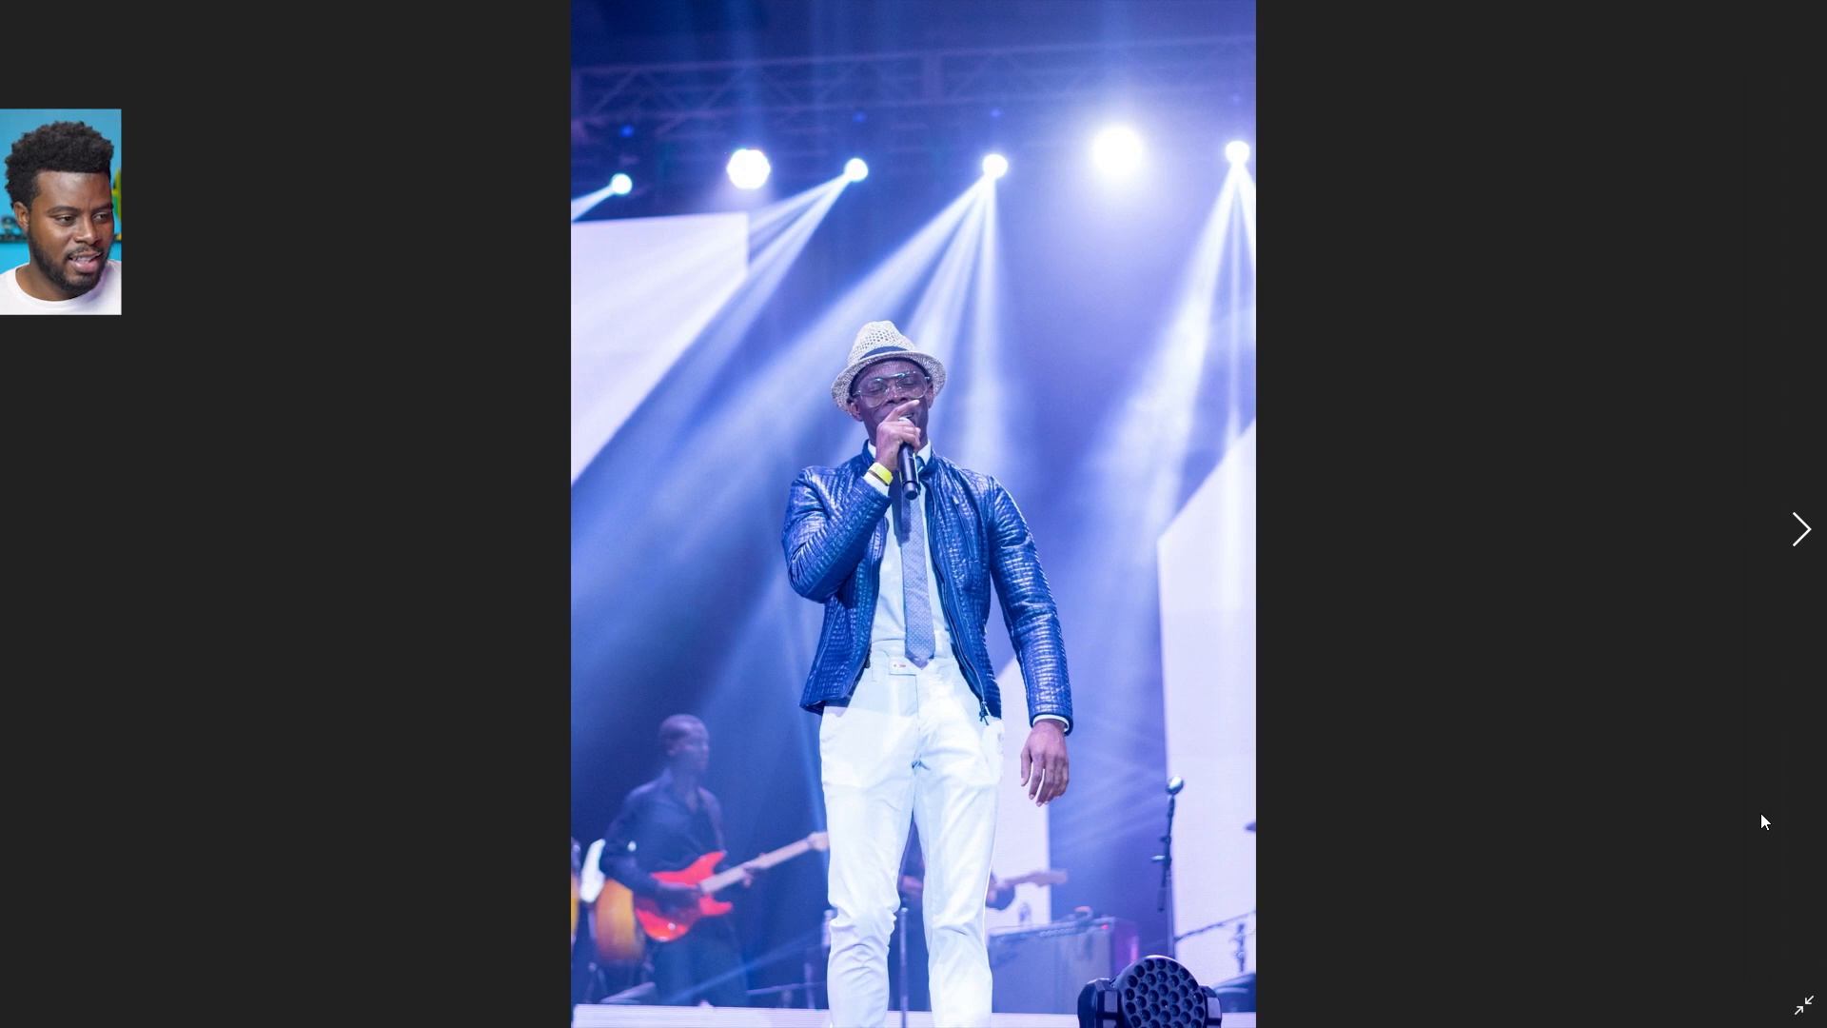
key("Right")
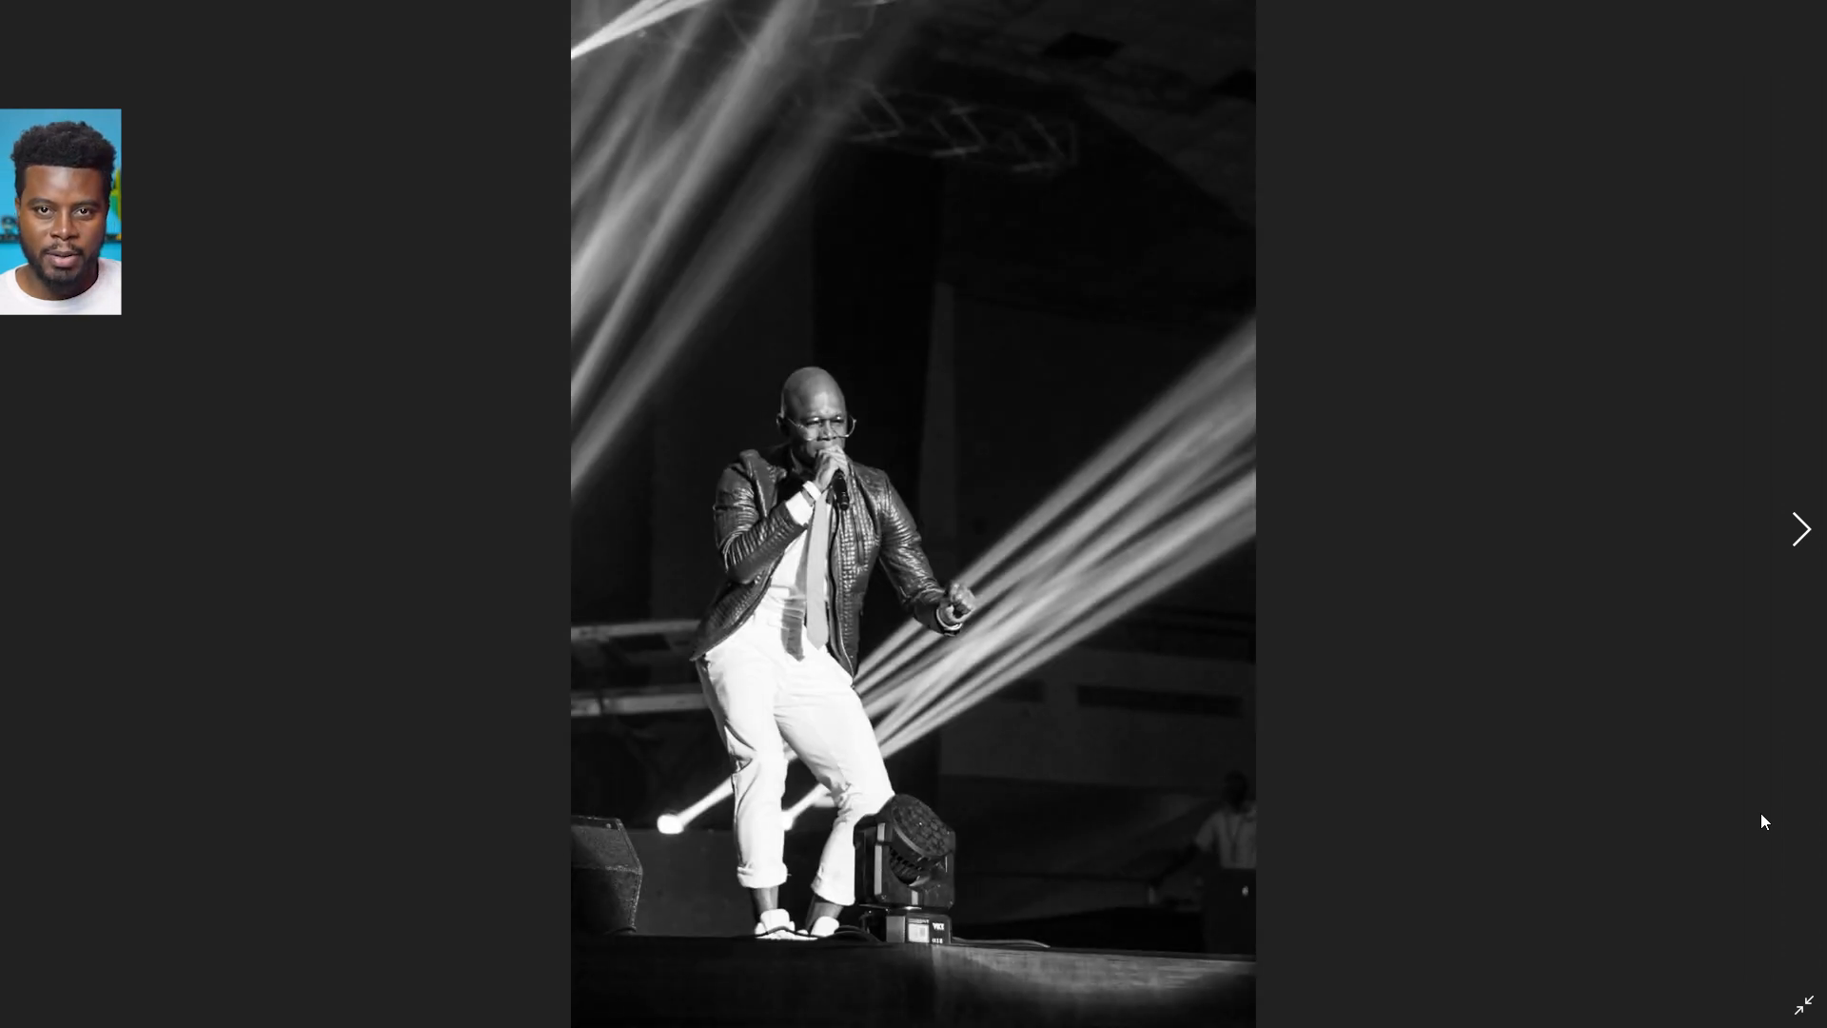
key("Right")
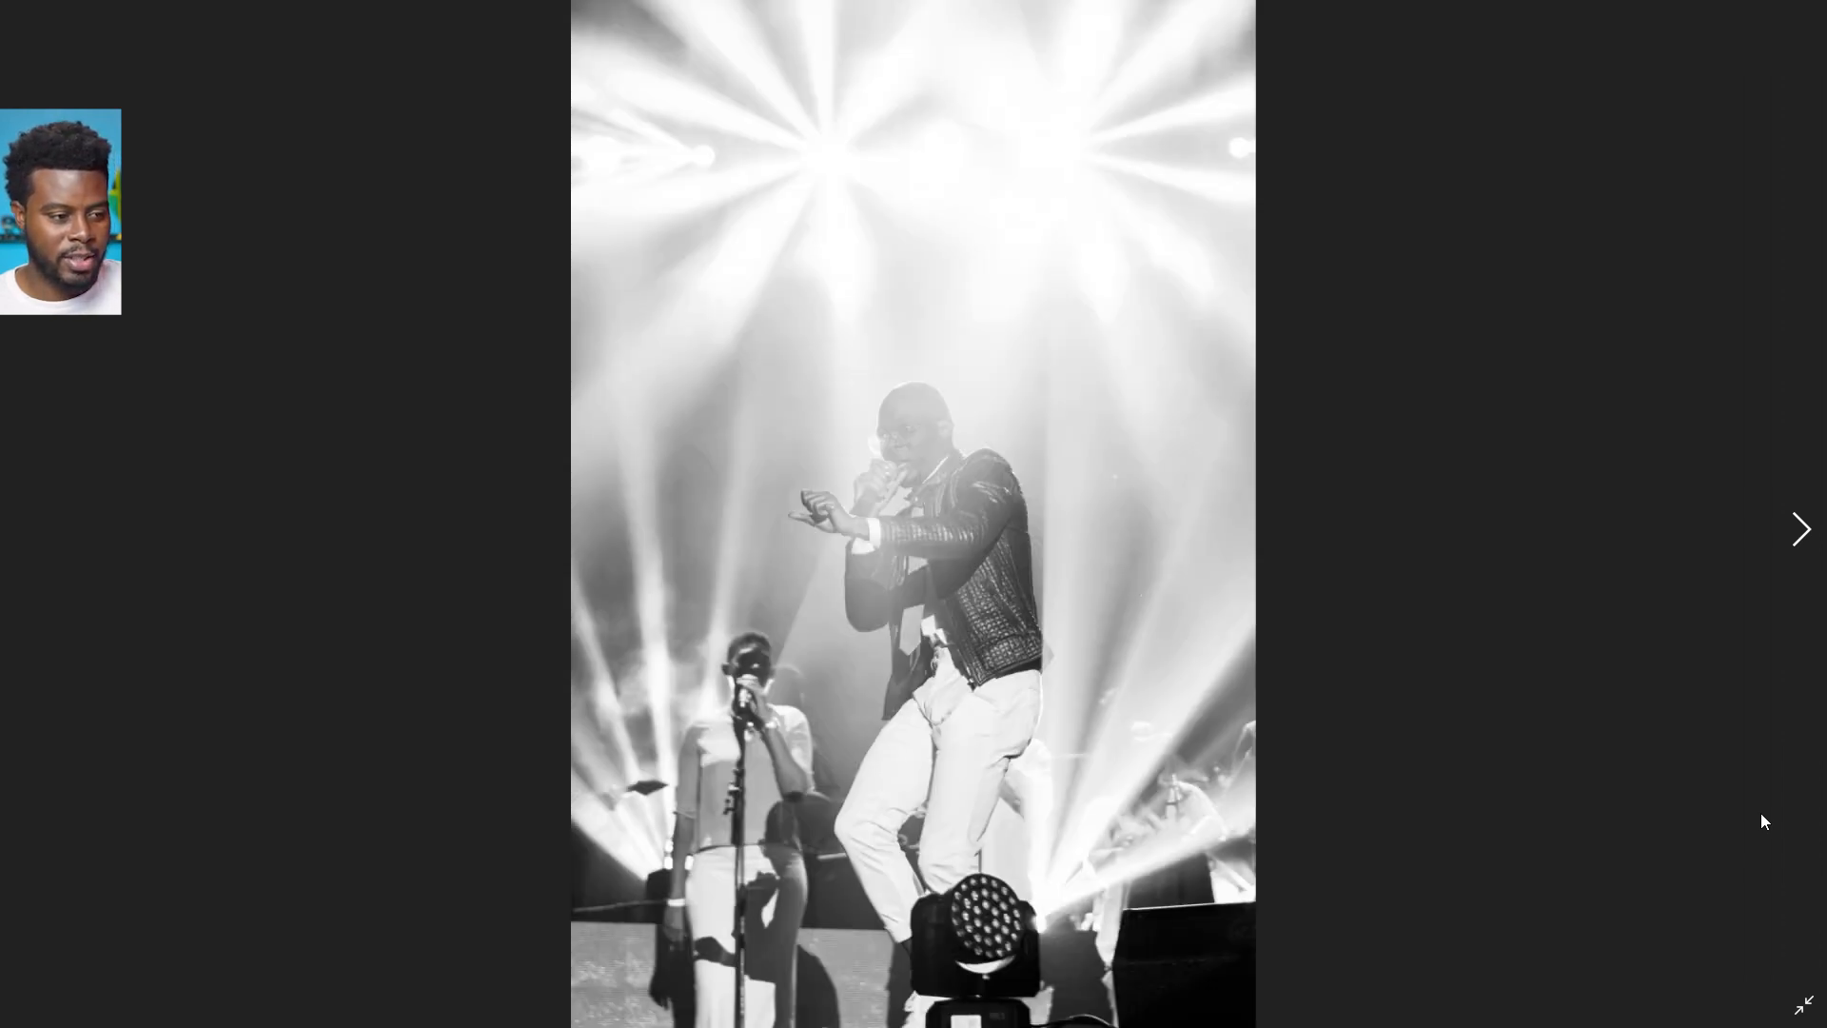
key("Right")
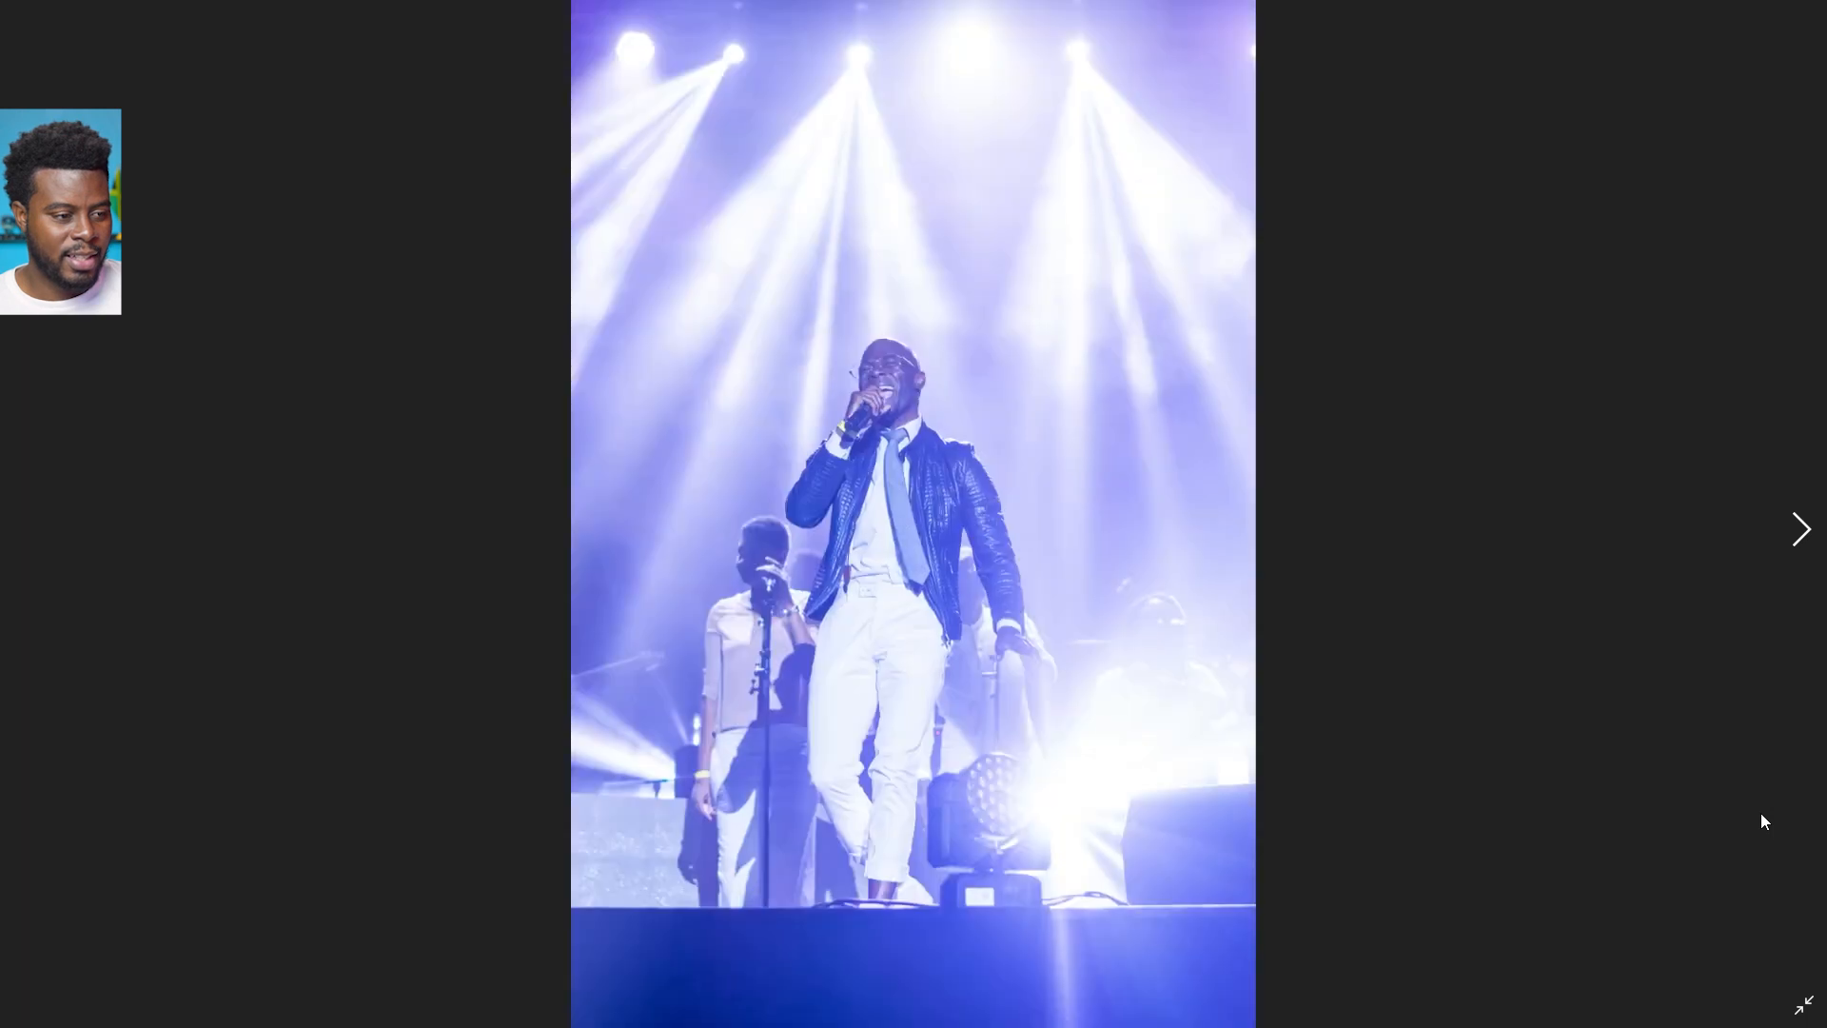
key("Right")
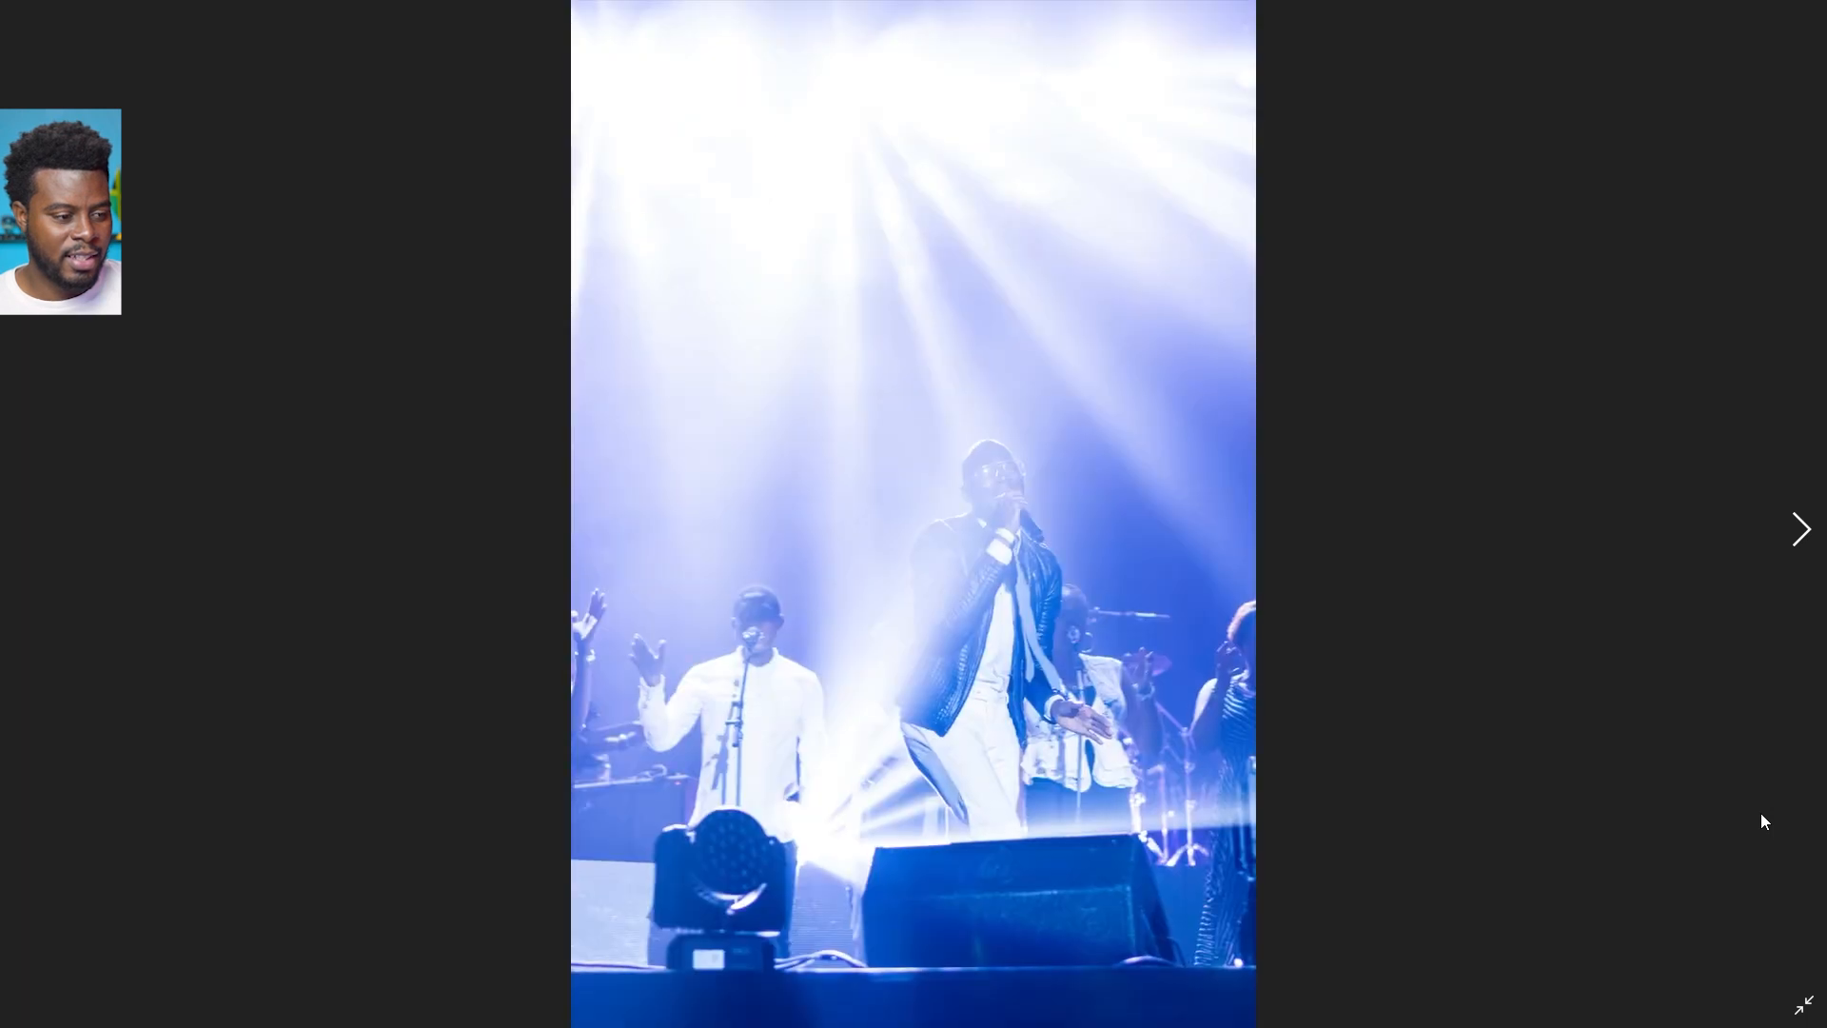
key("Right")
key("Right")
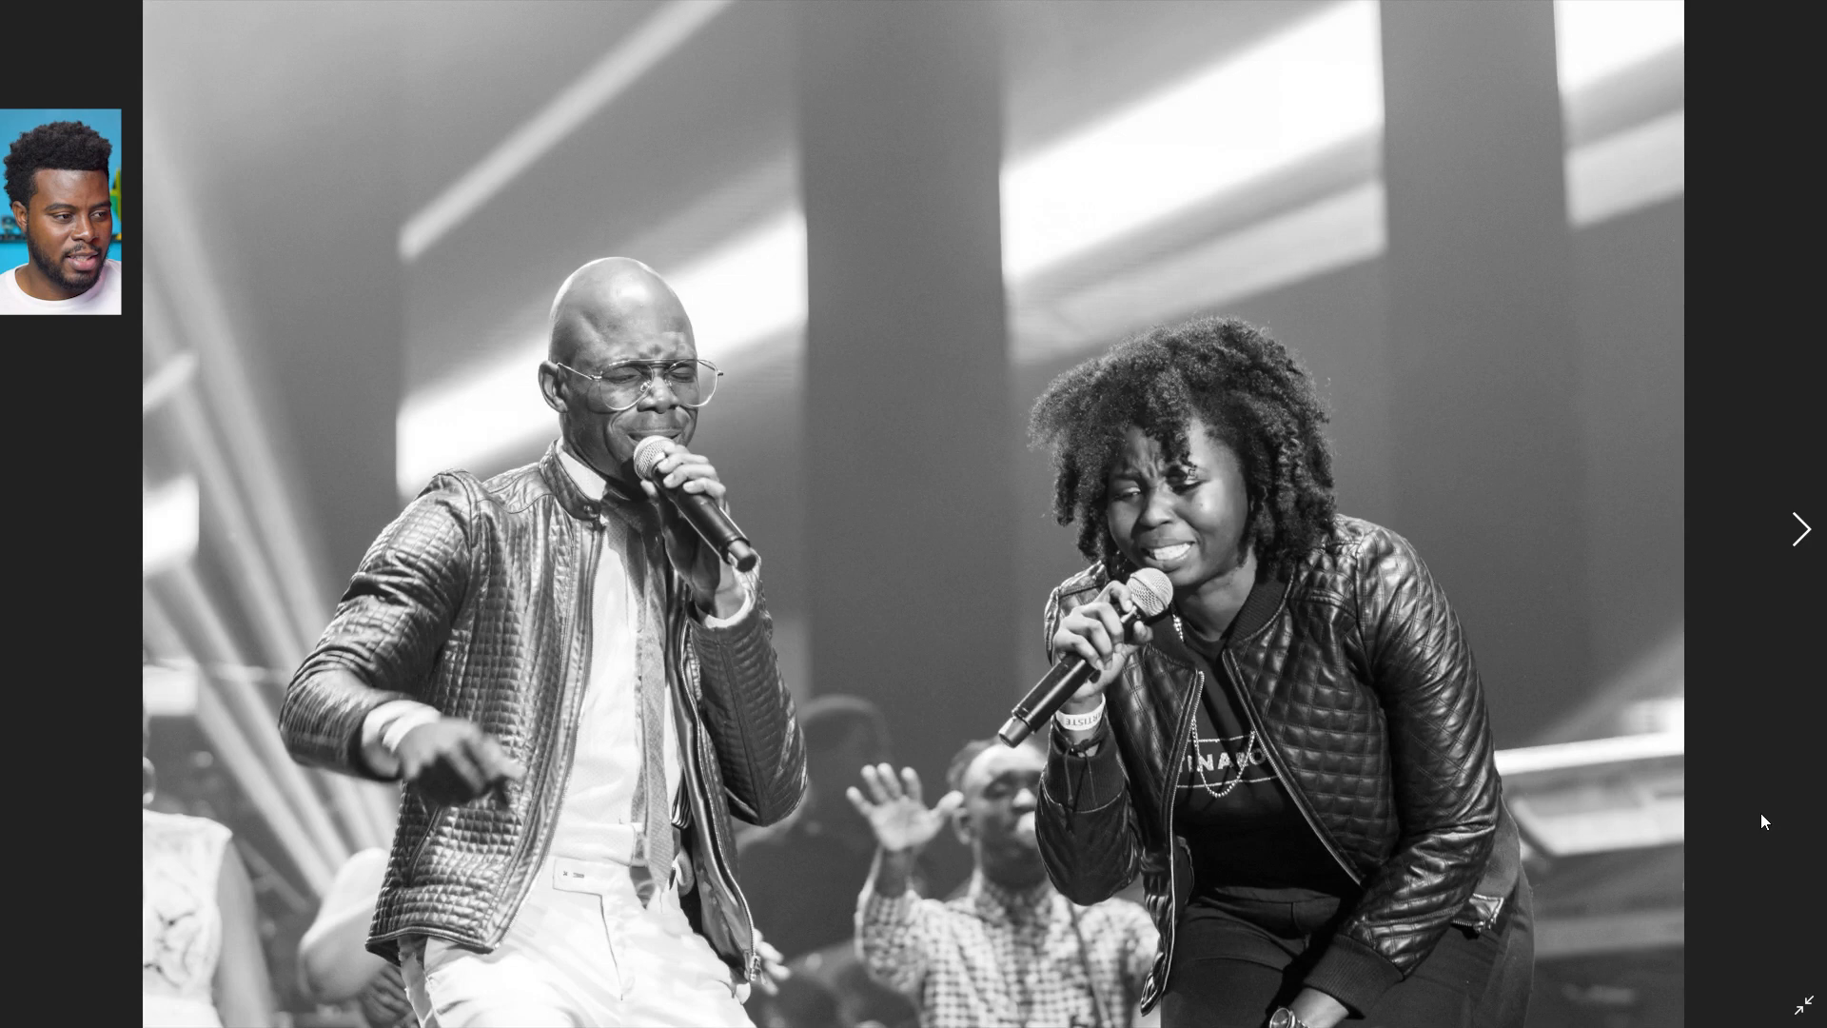
key("Right")
key("Right")
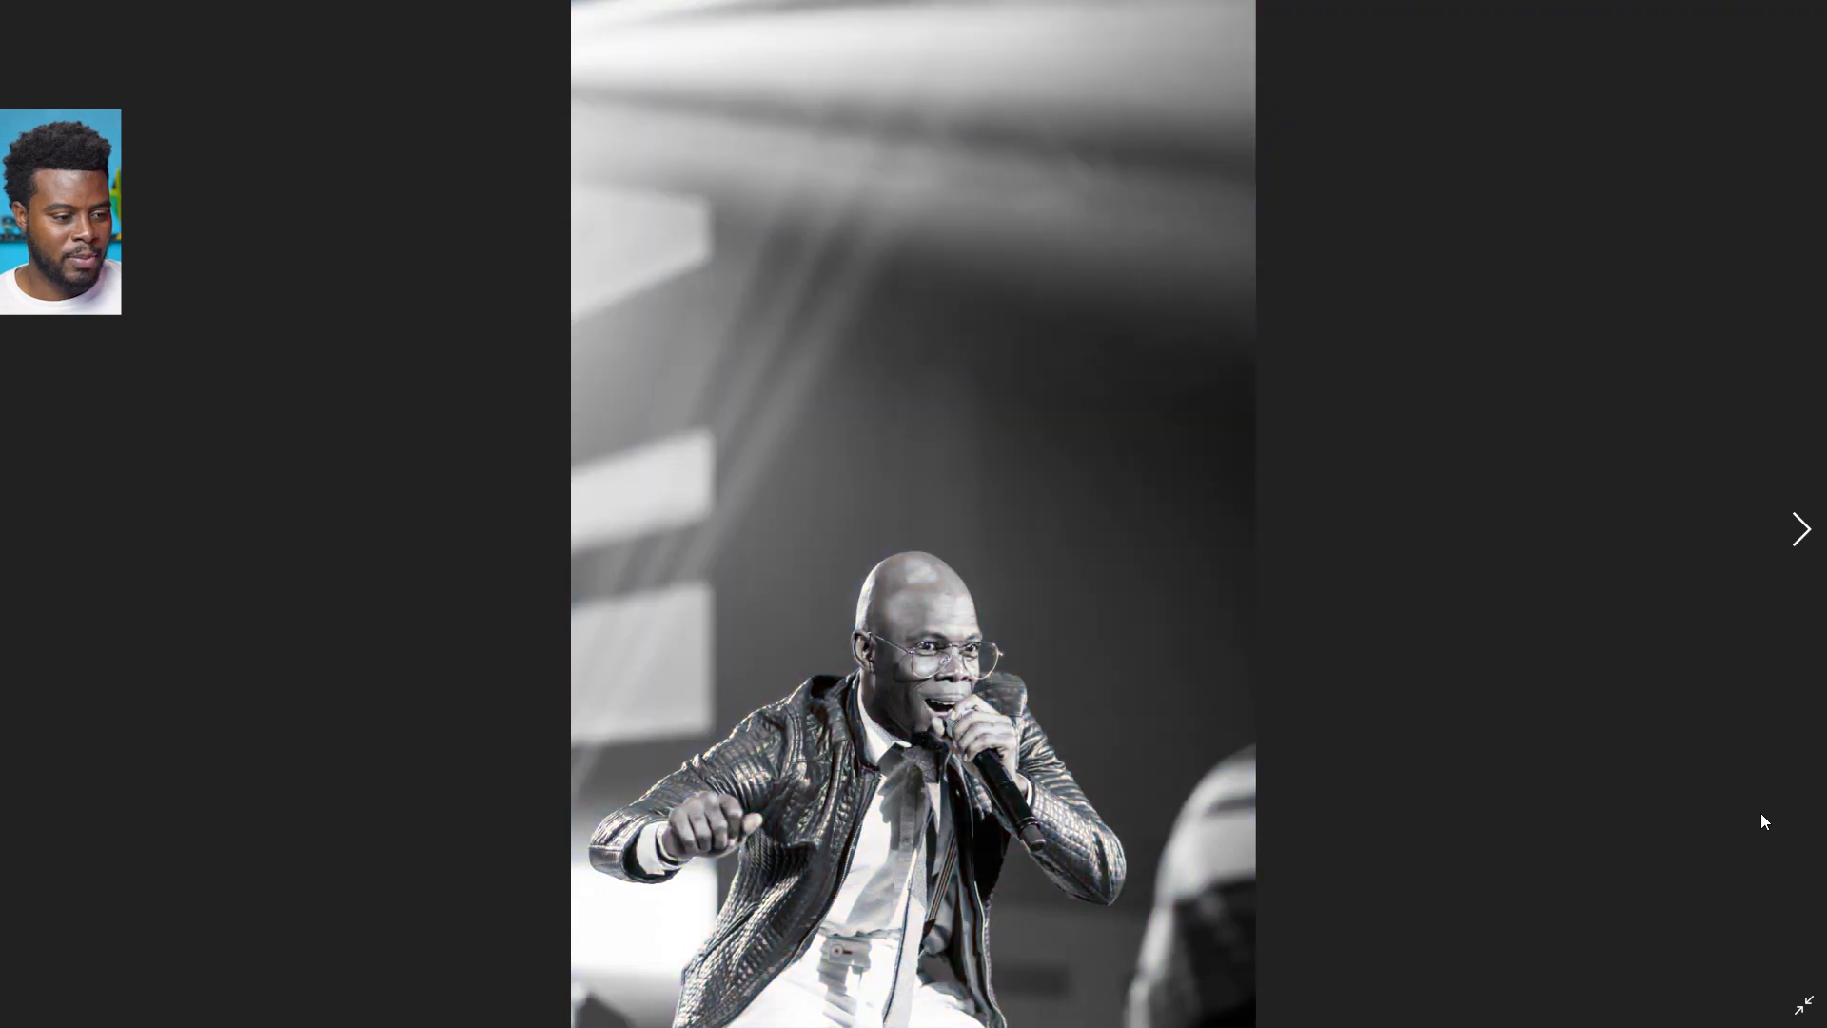